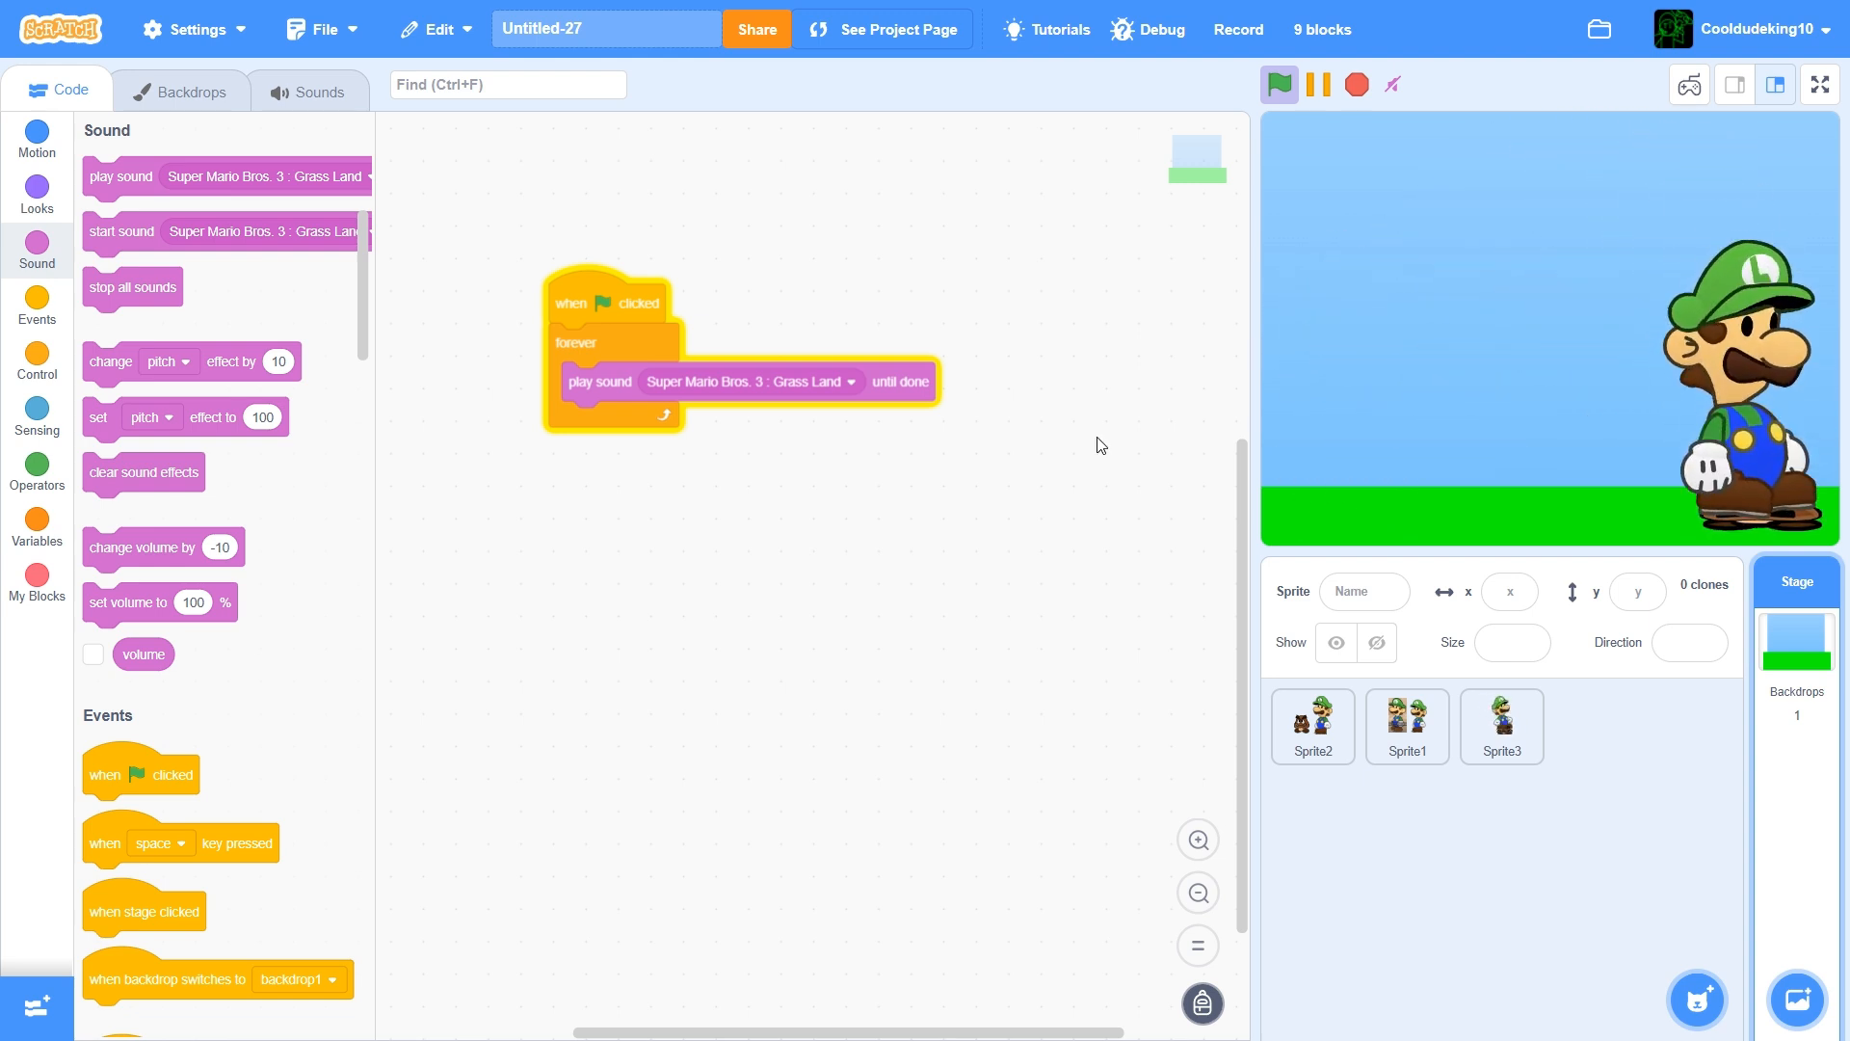
# Stop the running project and open Sprite2's costume1 for editing with onion skinning turned off
pyautogui.click(1357, 85)
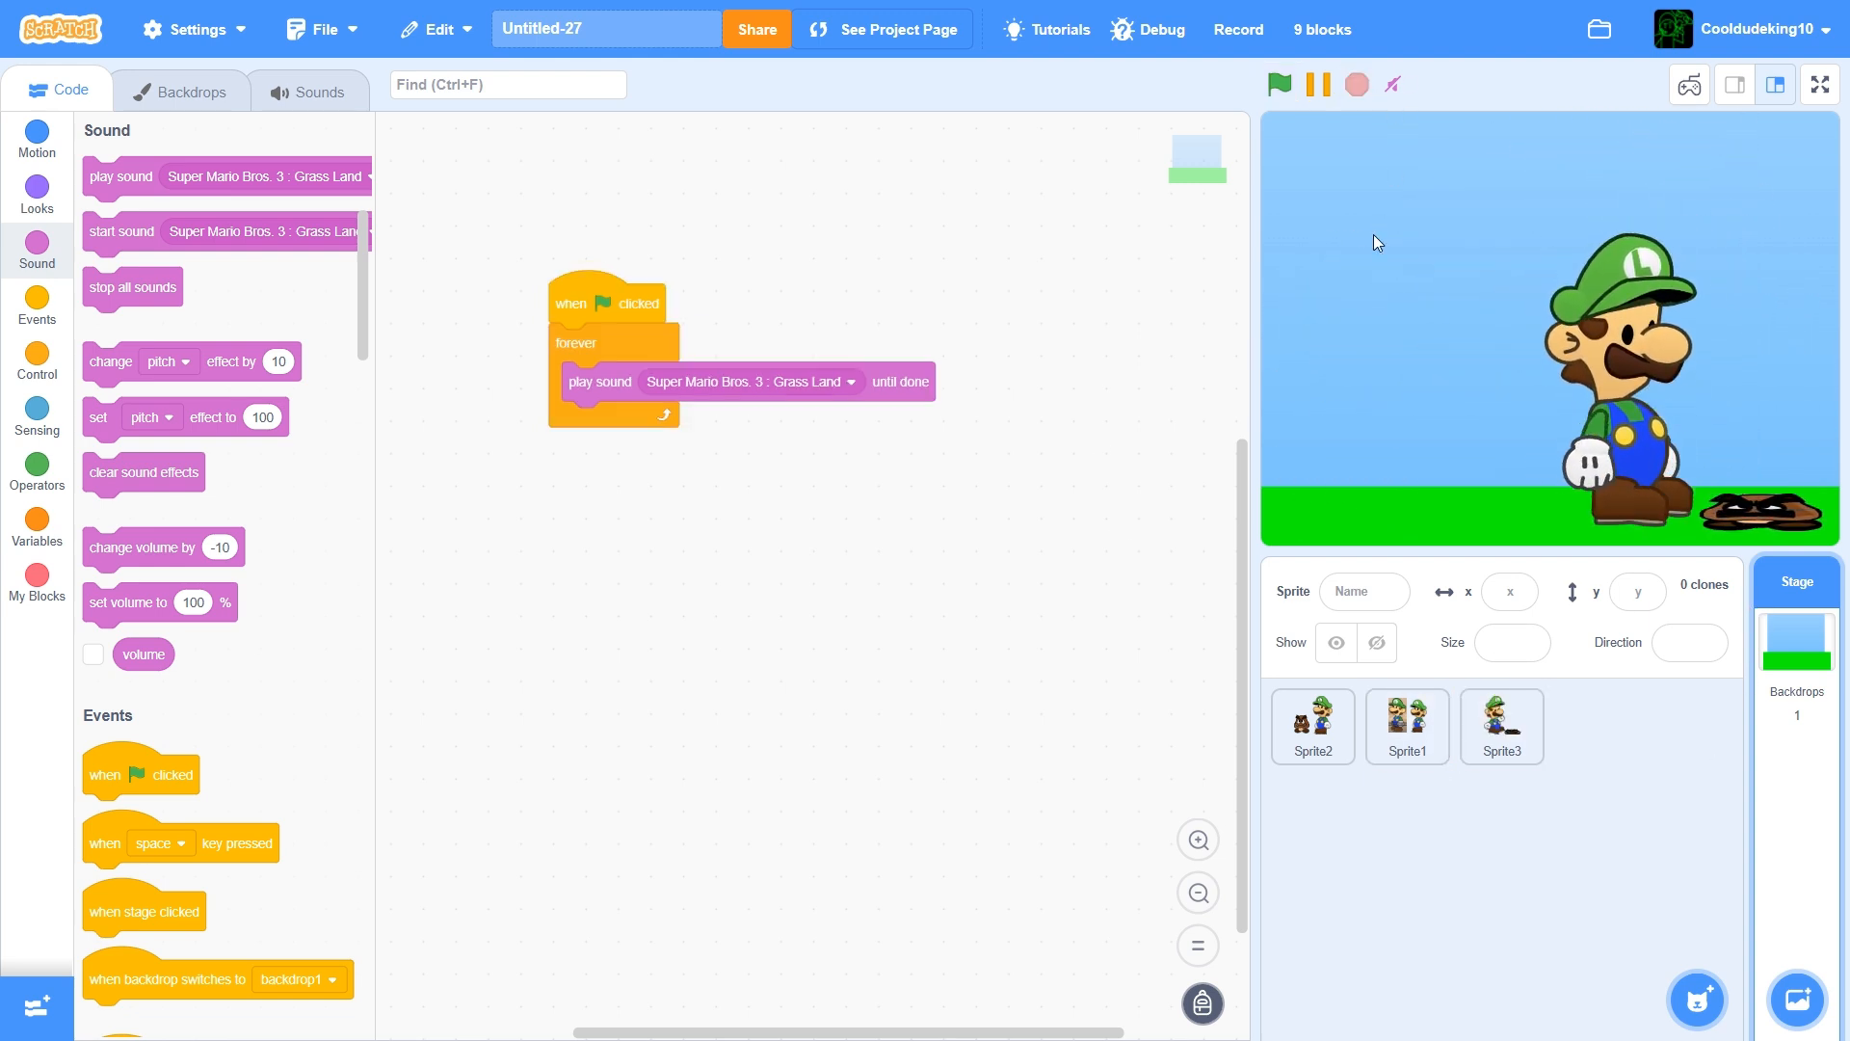
pyautogui.click(1334, 754)
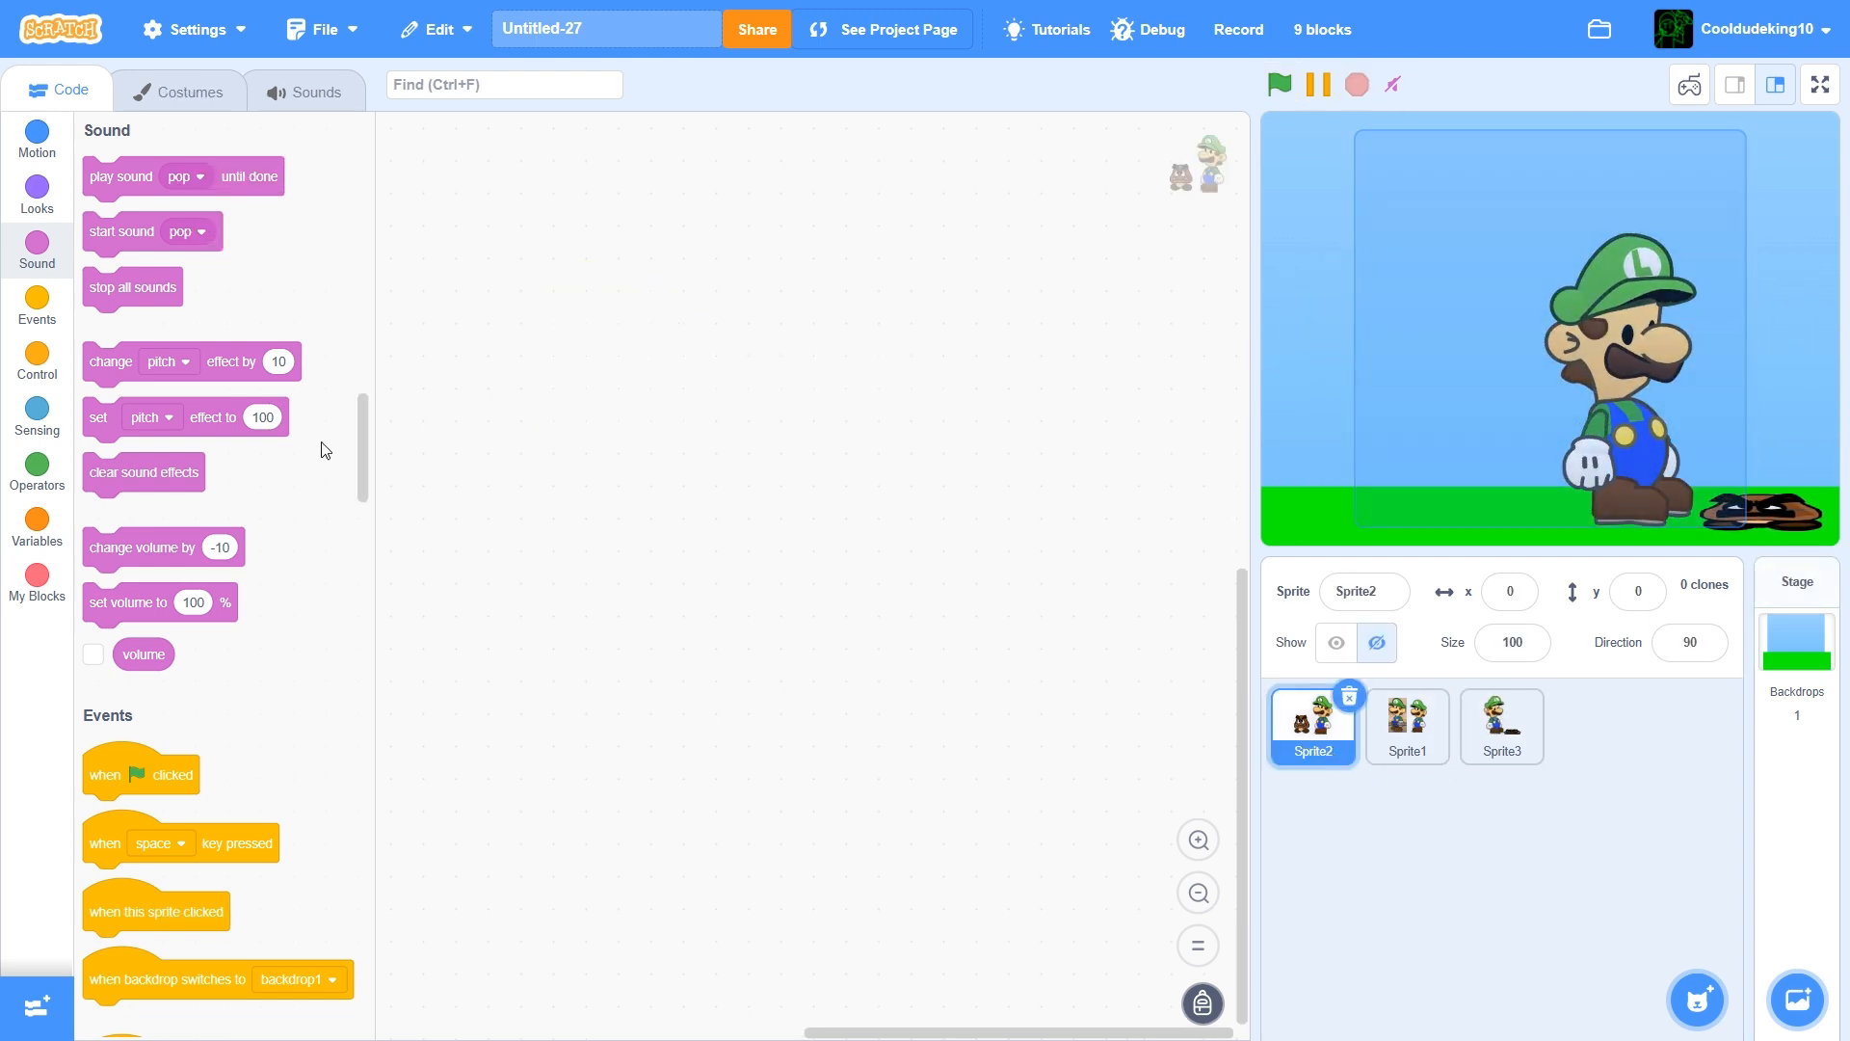
pyautogui.click(154, 91)
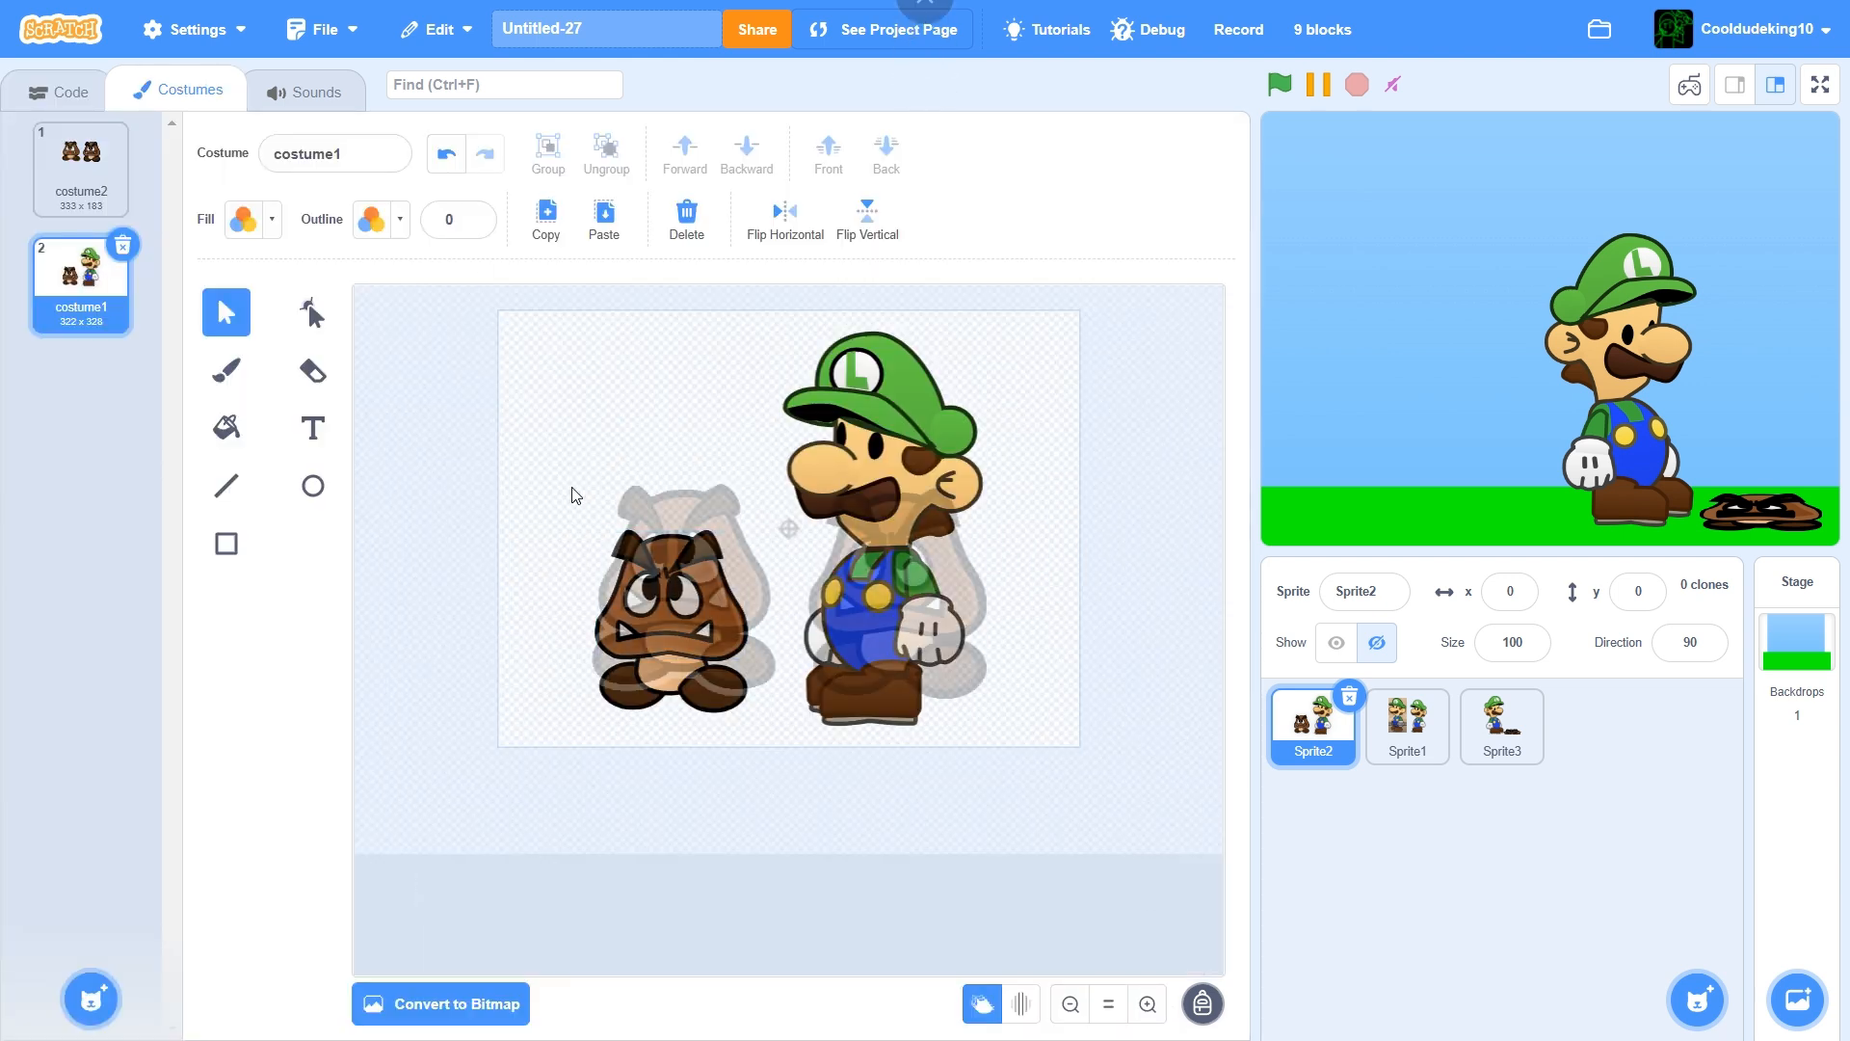
pyautogui.click(983, 1005)
# Try pulling Luigi's arm and front shoe away from his body in costume1, undo the moves and save the project
pyautogui.moveTo(916, 627); pyautogui.dragTo(1066, 699)
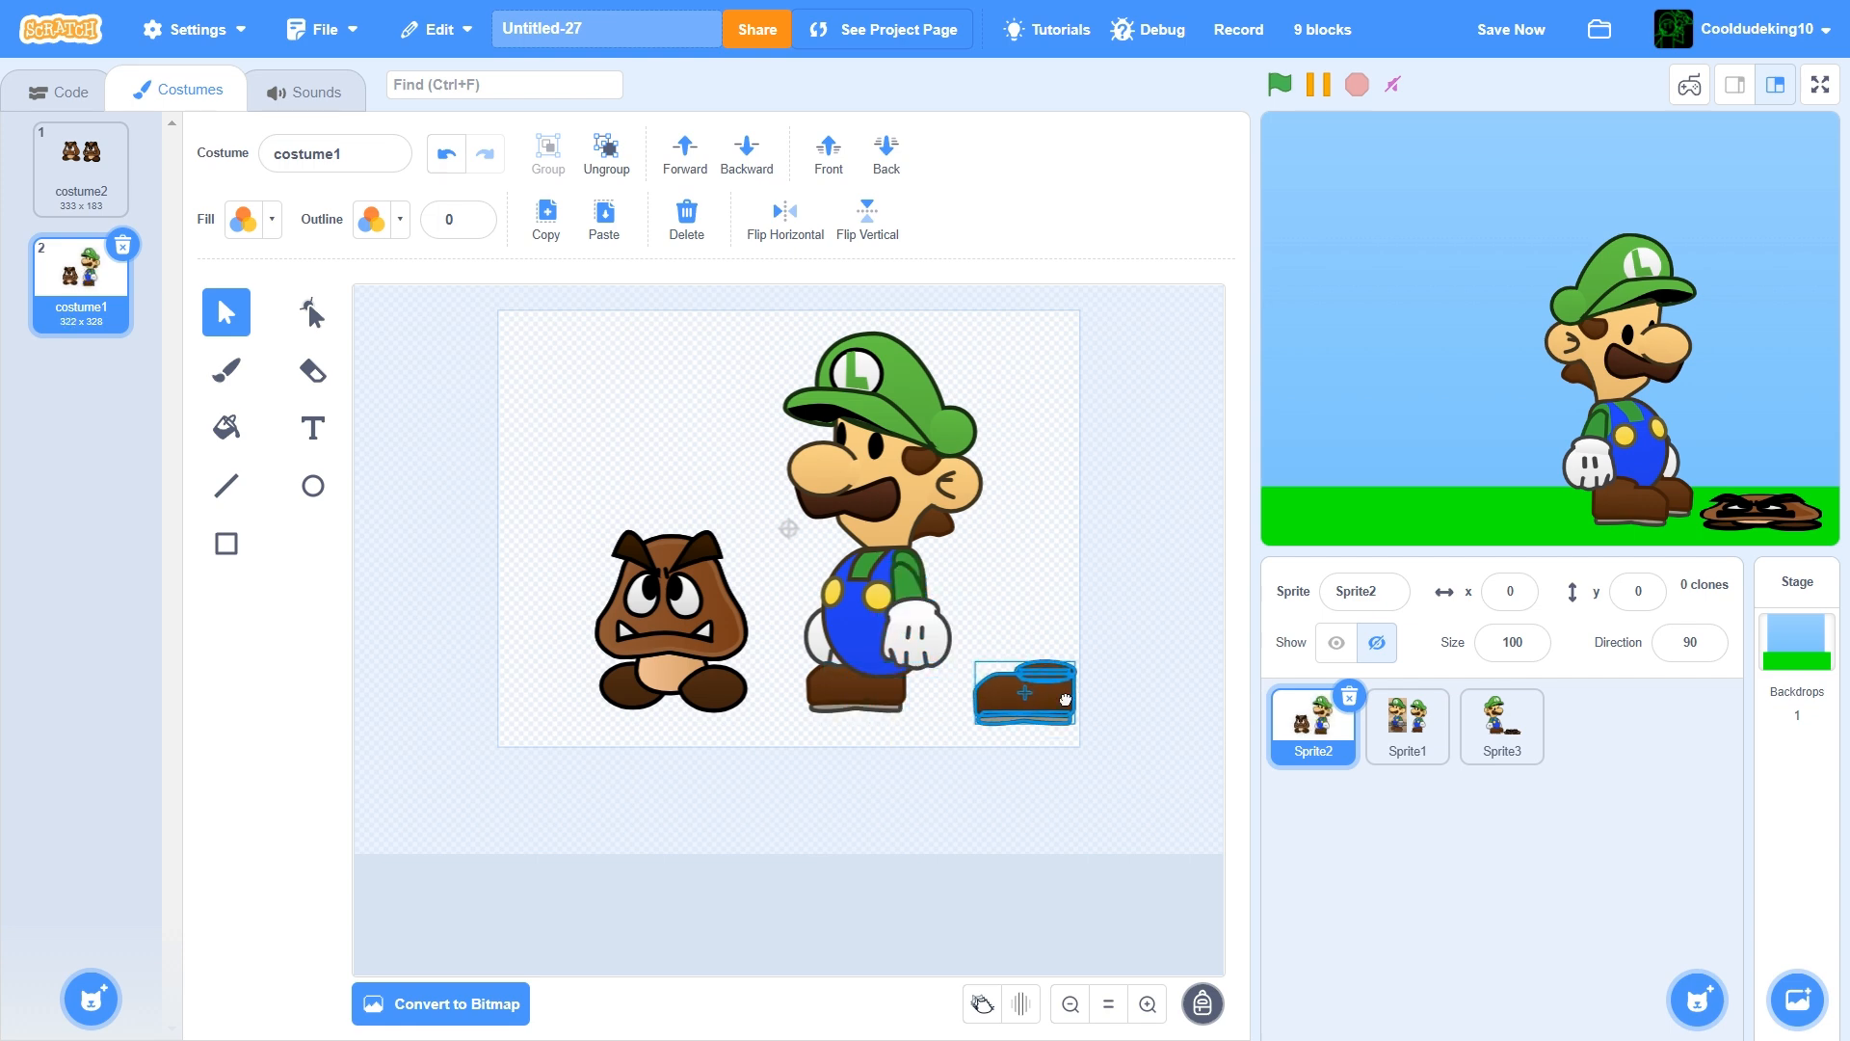
pyautogui.click(446, 154)
pyautogui.click(447, 155)
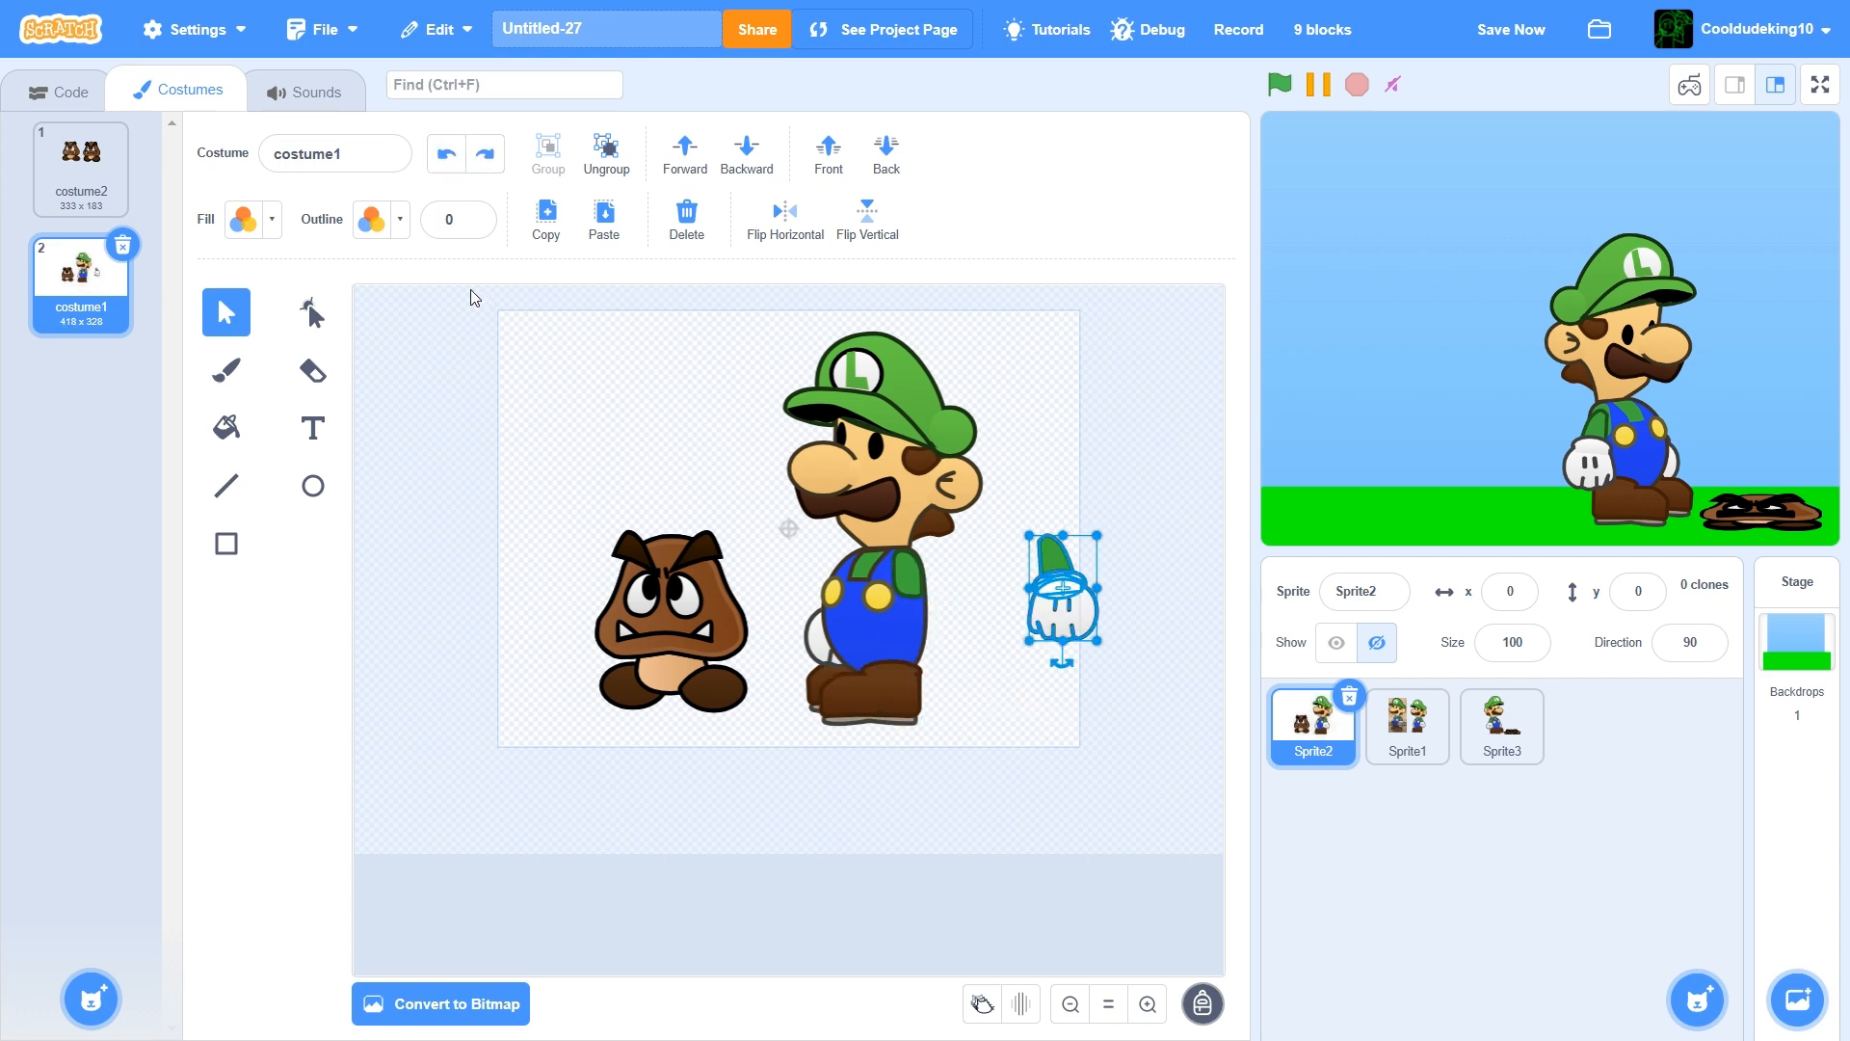
pyautogui.click(438, 157)
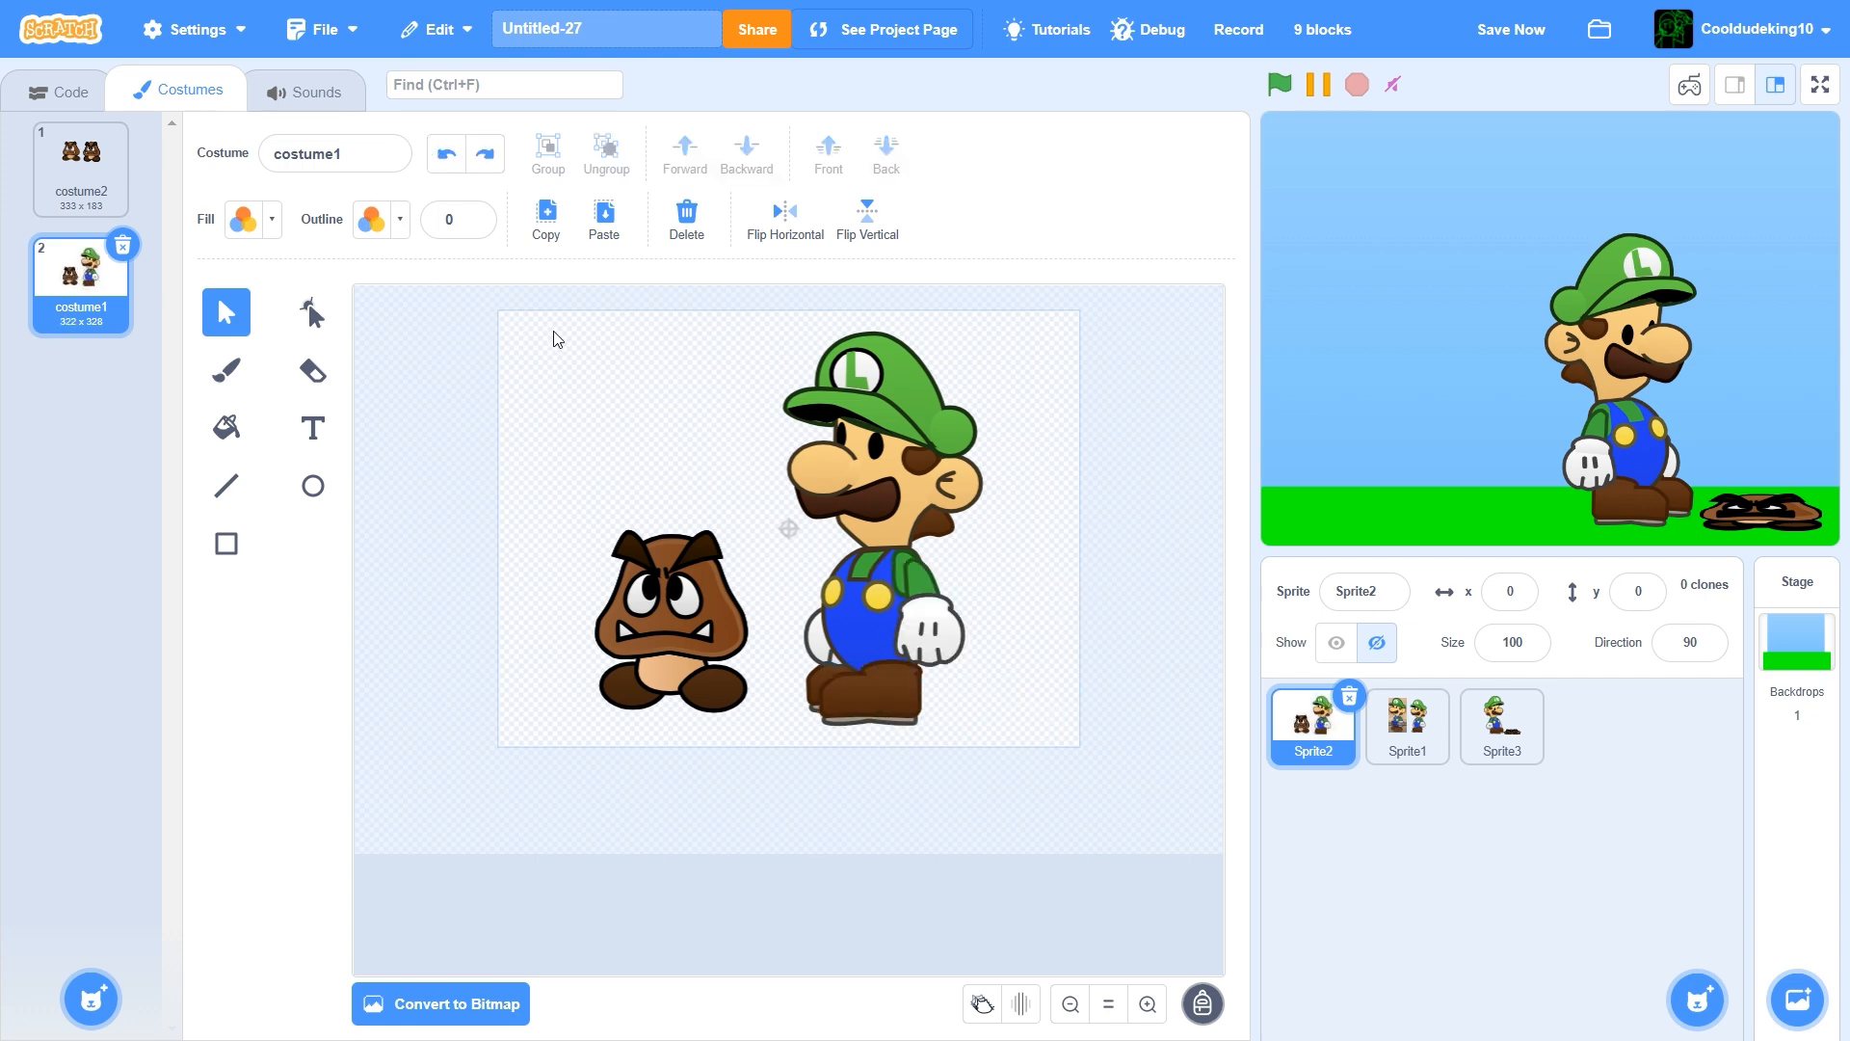
pyautogui.click(1510, 28)
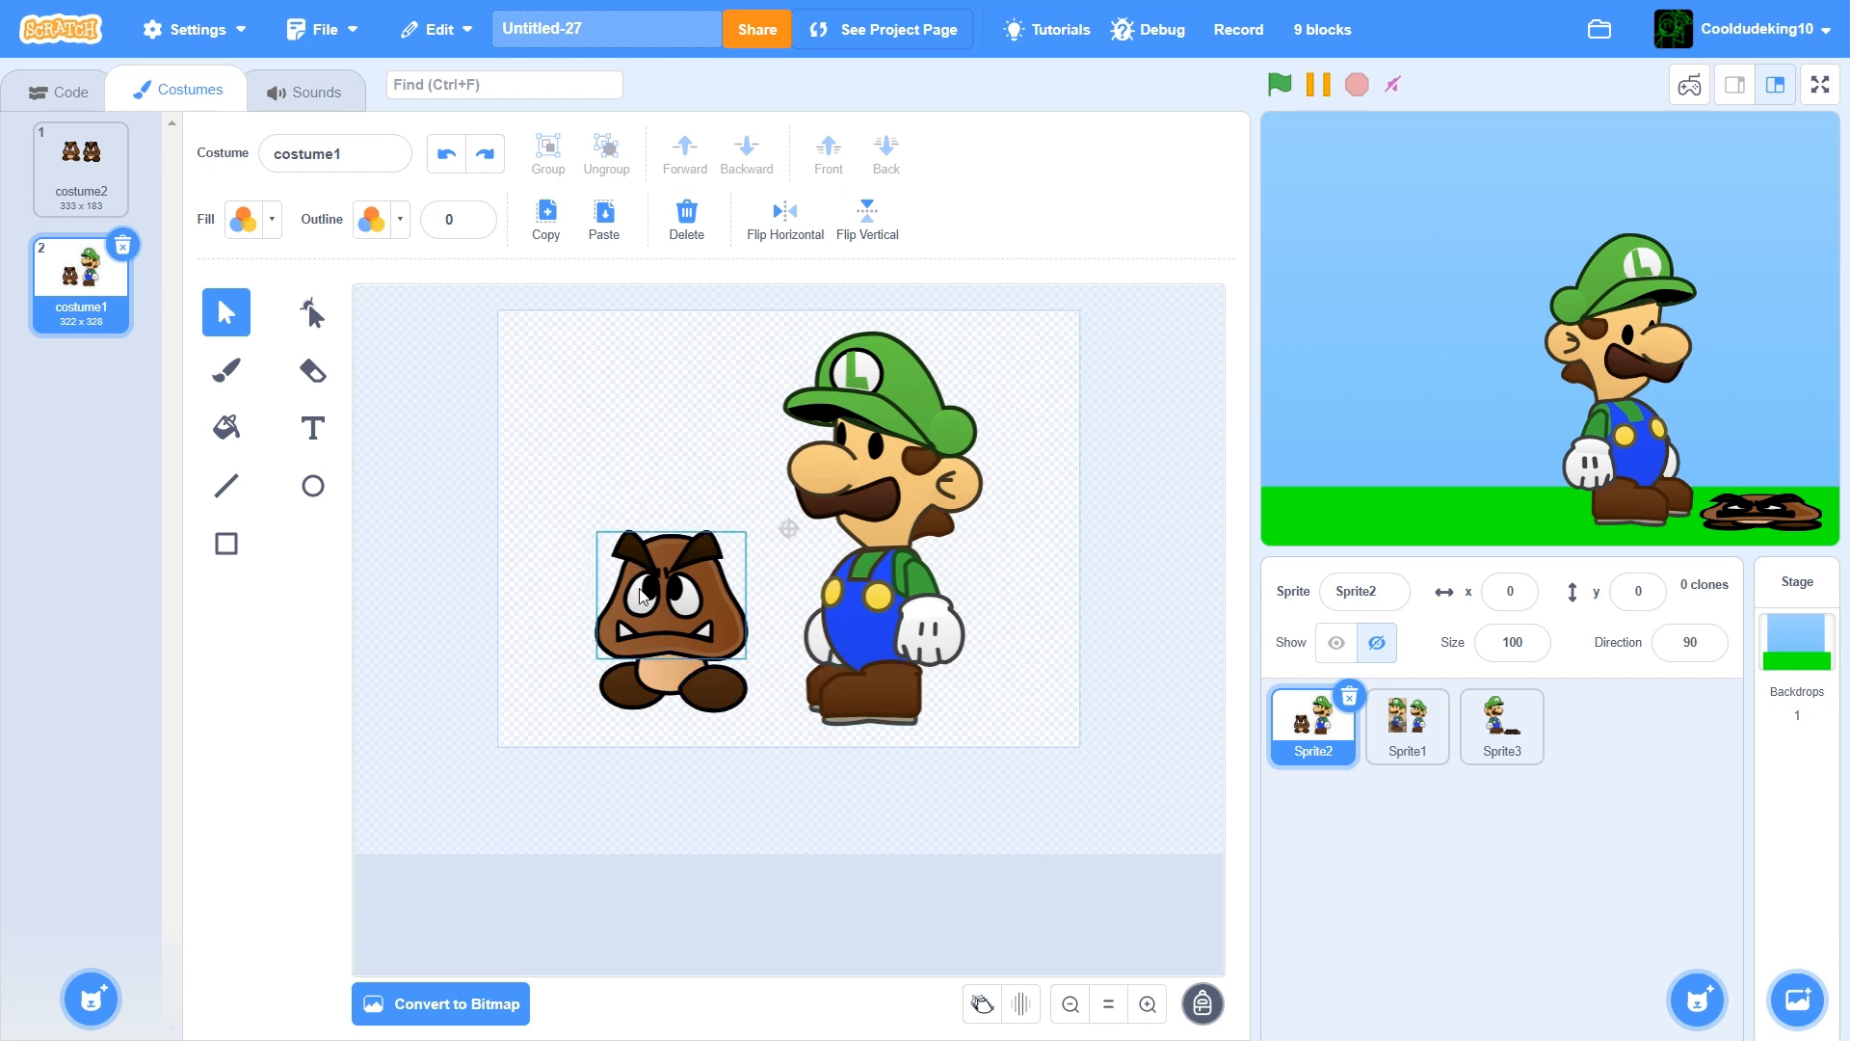
# In costume2, move the left Goomba image closer to the Goomba drawing on its right
pyautogui.click(83, 190)
pyautogui.click(715, 581)
pyautogui.moveTo(714, 581); pyautogui.dragTo(753, 623)
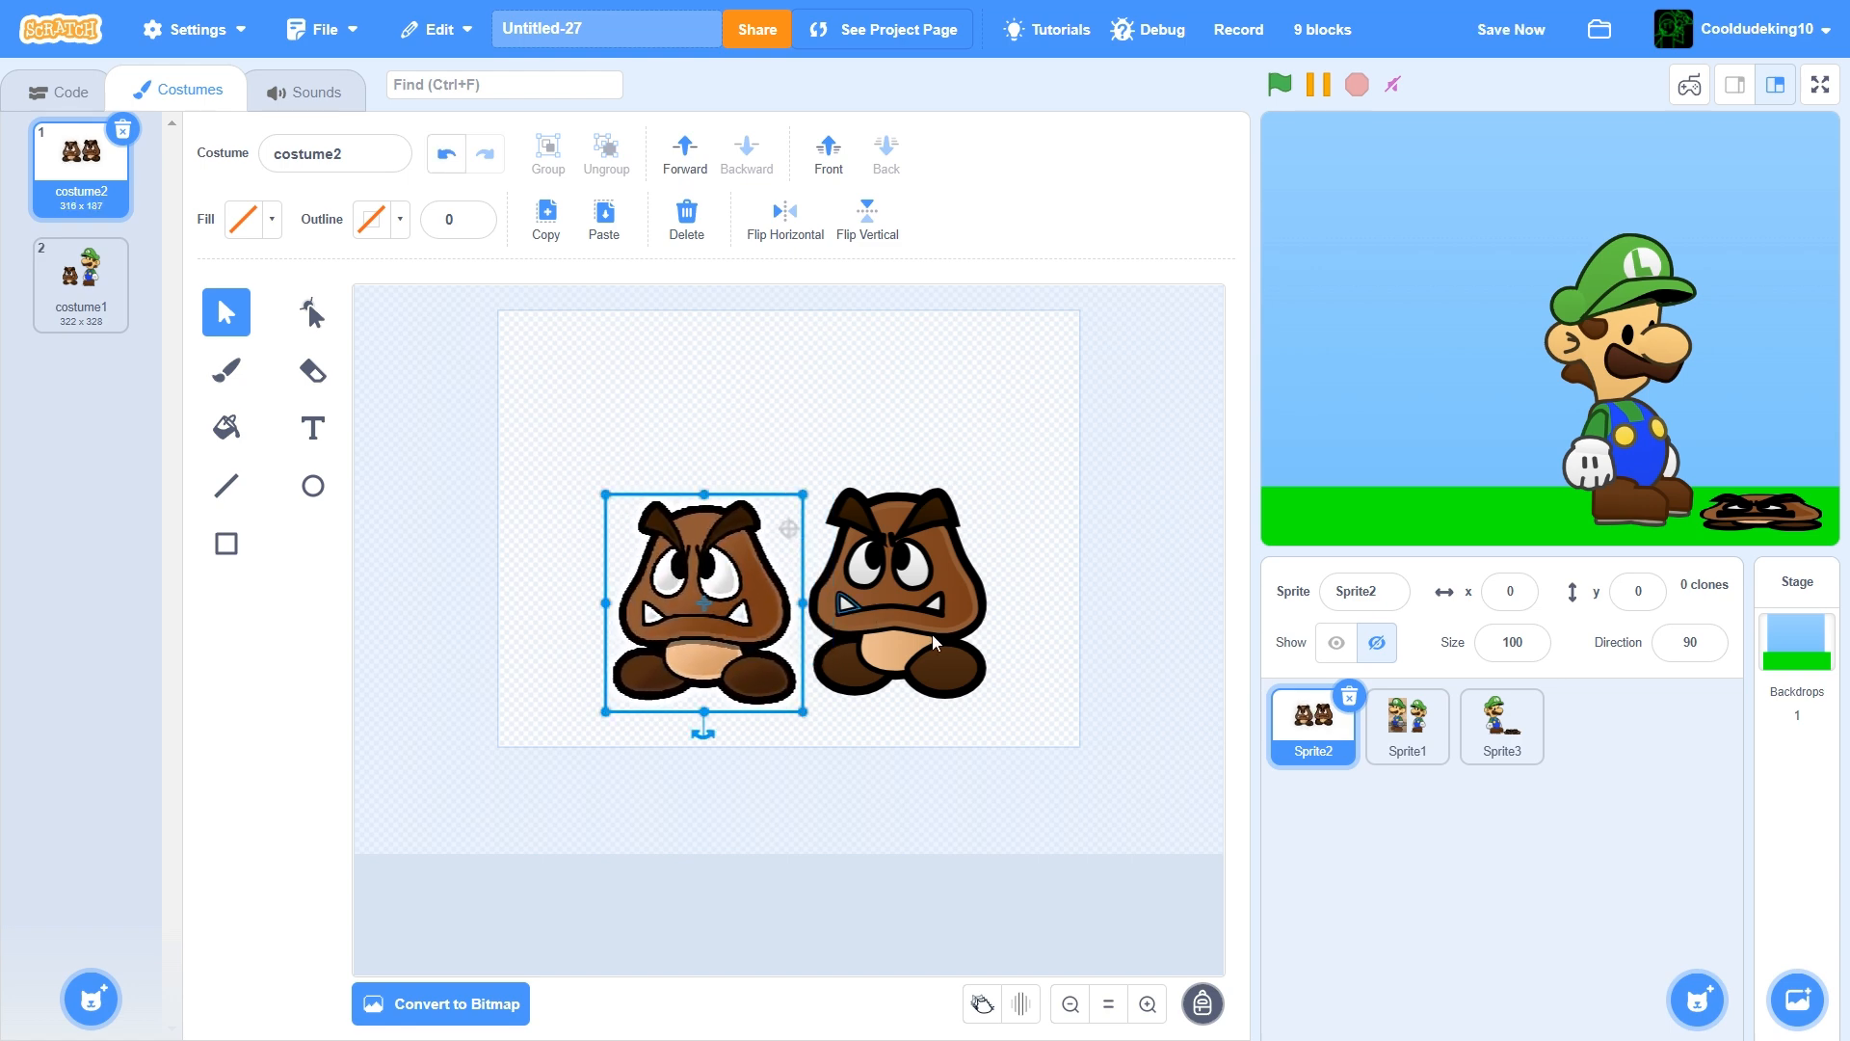
pyautogui.click(628, 591)
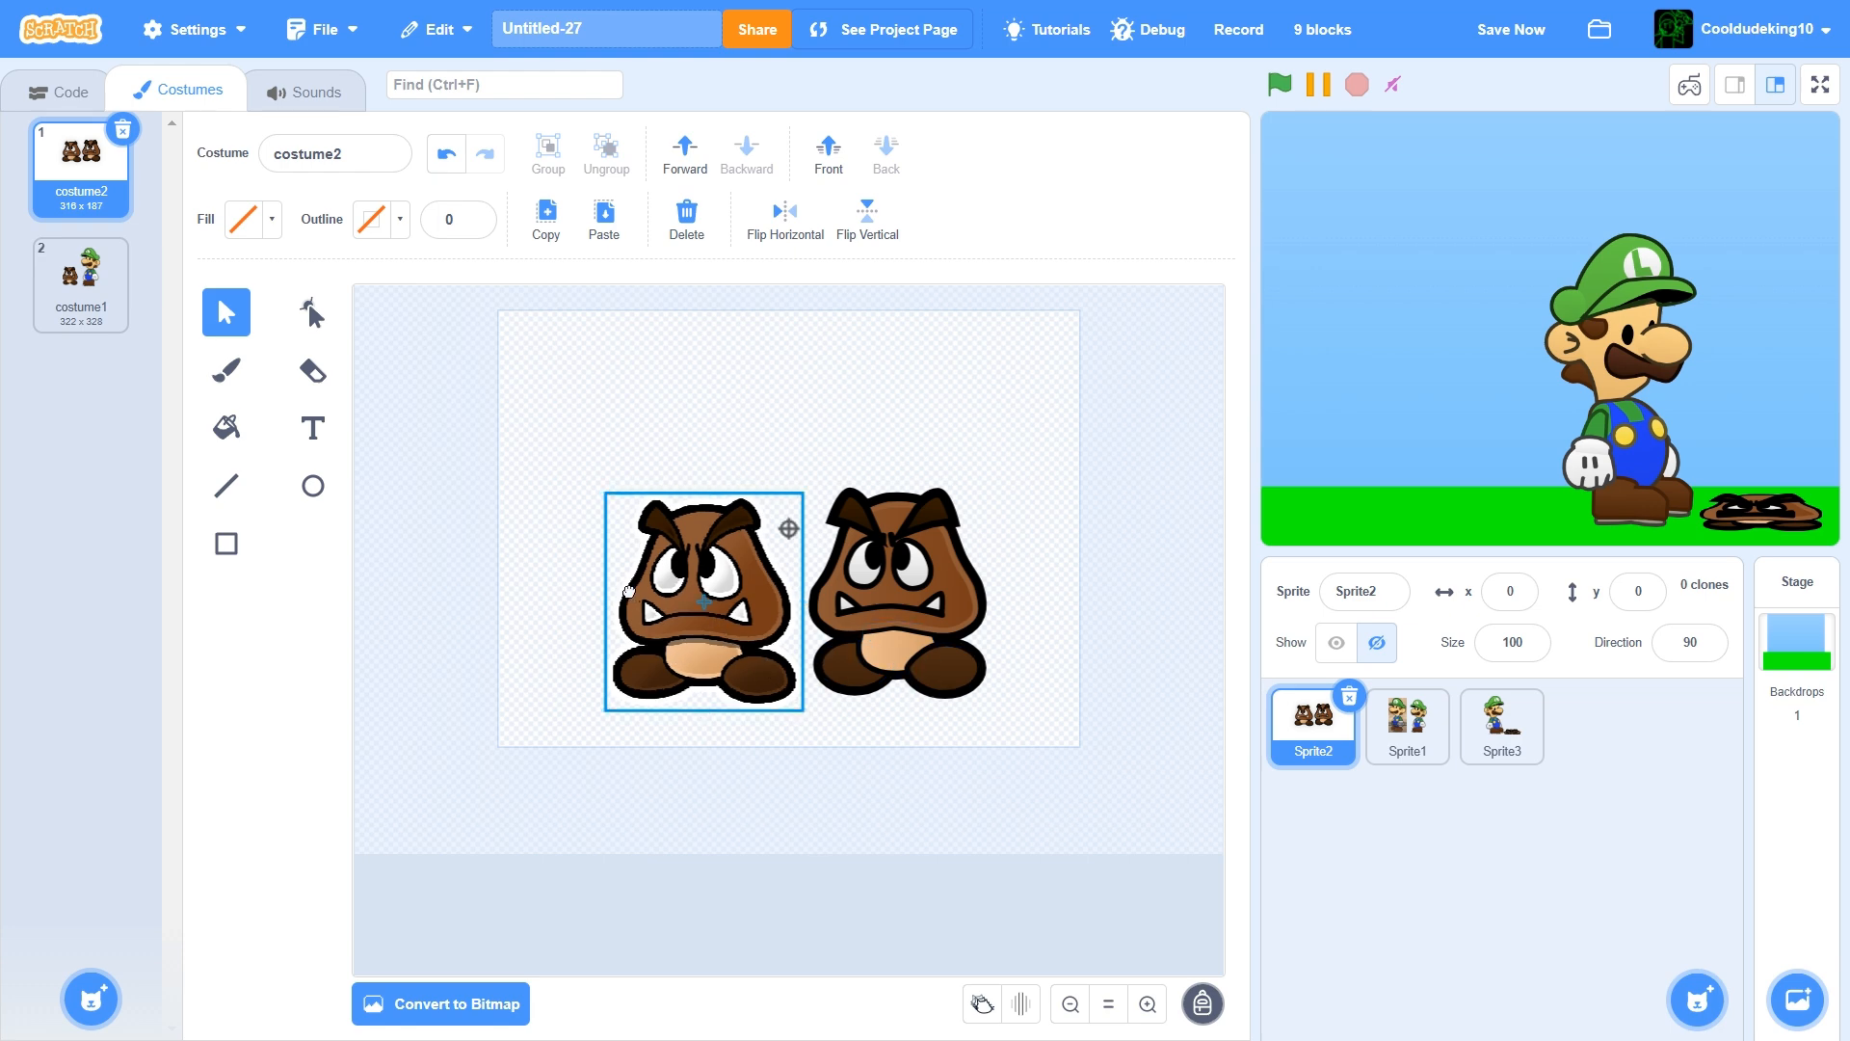
pyautogui.moveTo(629, 590); pyautogui.dragTo(640, 572)
# Duplicate costume2 and delete the right Goomba drawing from the copy
pyautogui.rightClick(82, 146)
pyautogui.click(108, 171)
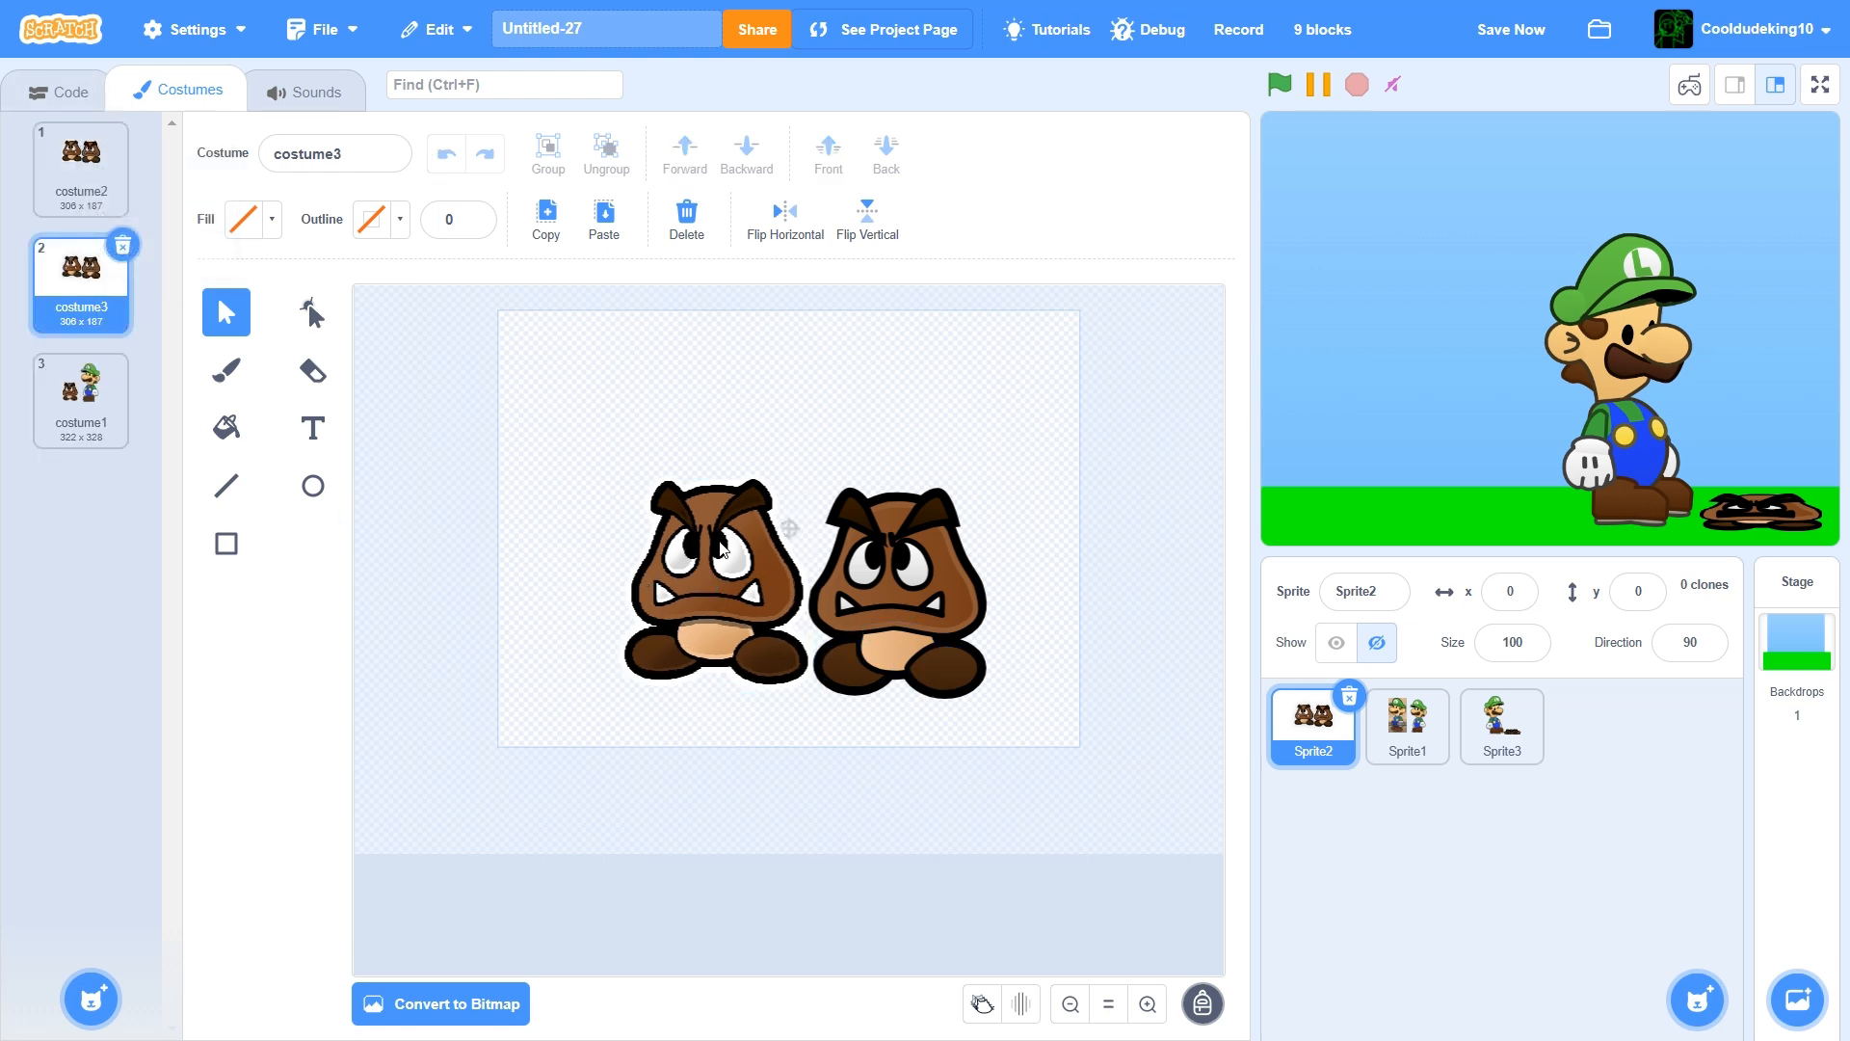
pyautogui.moveTo(1216, 850); pyautogui.dragTo(1210, 848)
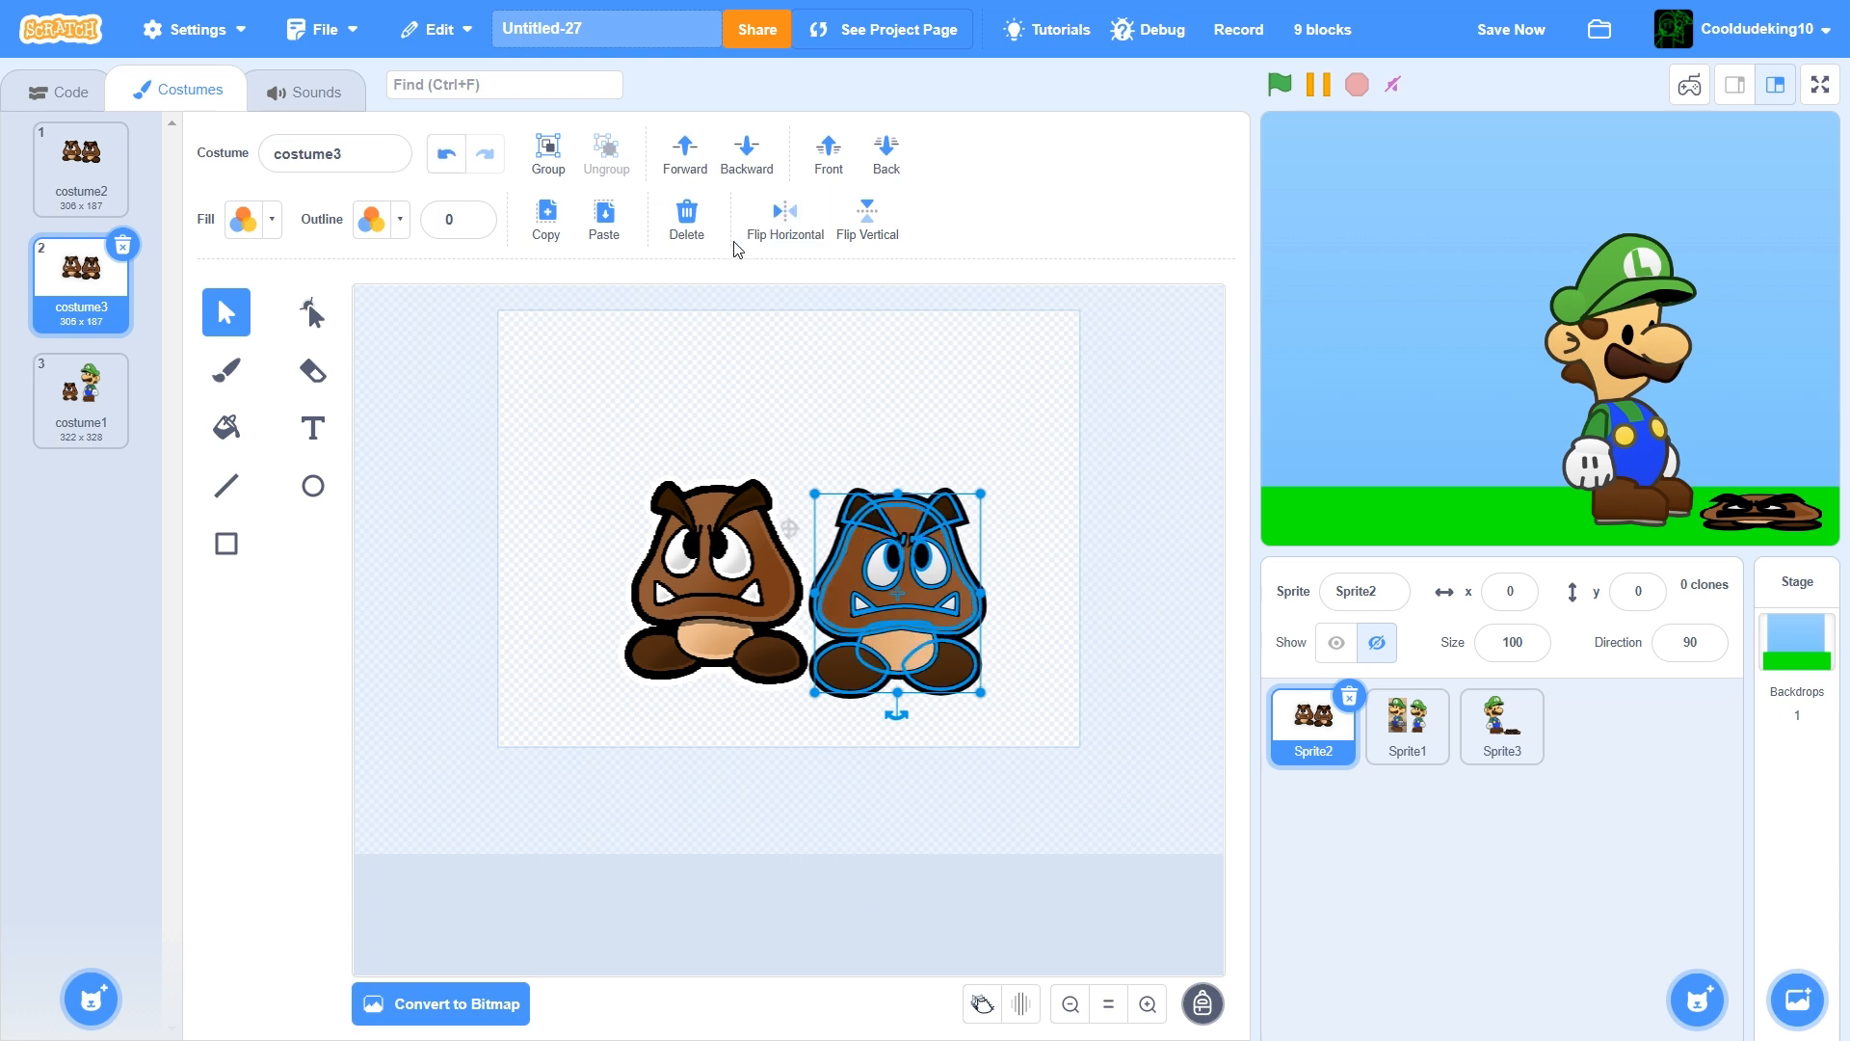
pyautogui.click(707, 229)
# Centre the remaining Goomba image on the canvas and make costume3 the first costume in the list
pyautogui.click(771, 580)
pyautogui.moveTo(771, 580); pyautogui.dragTo(843, 537)
pyautogui.moveTo(123, 210); pyautogui.dragTo(84, 294)
# With onion skinning on, delete the left Goomba image from costume2 and align the remaining drawing over the ghost of costume3
pyautogui.click(983, 1002)
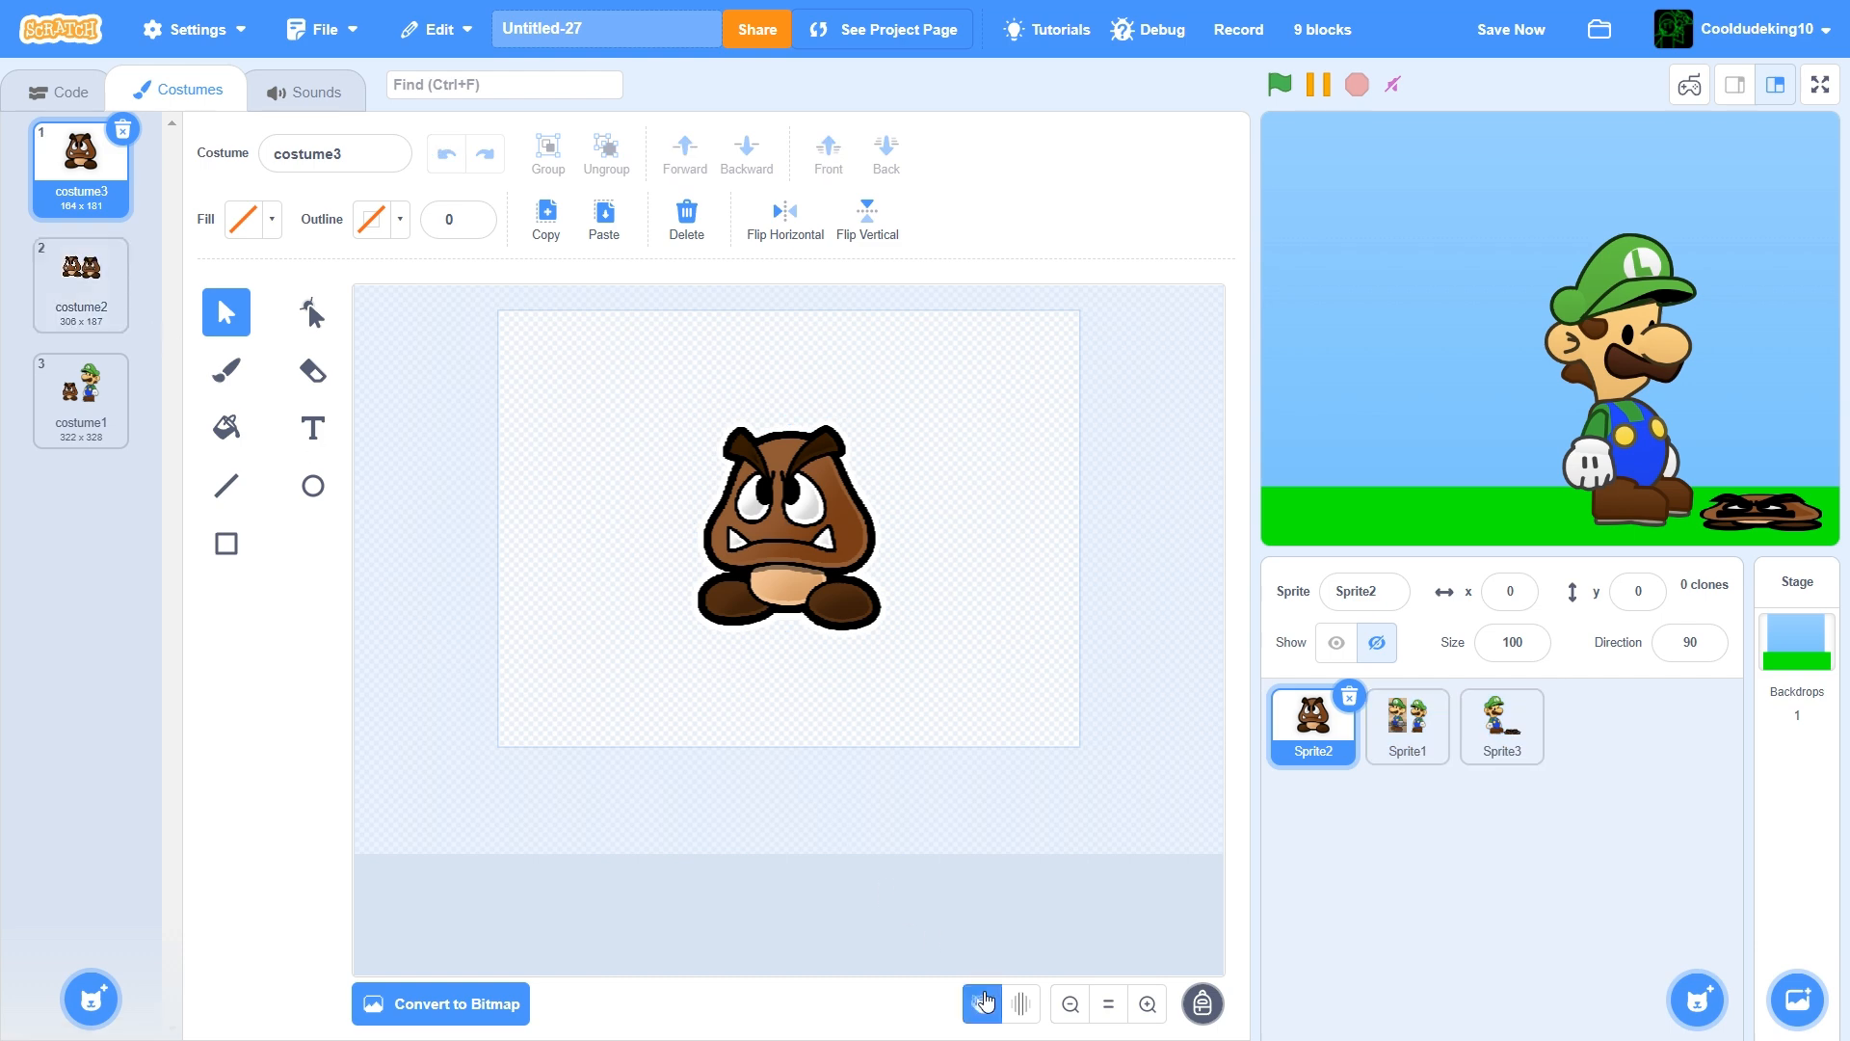
pyautogui.click(81, 280)
pyautogui.click(664, 573)
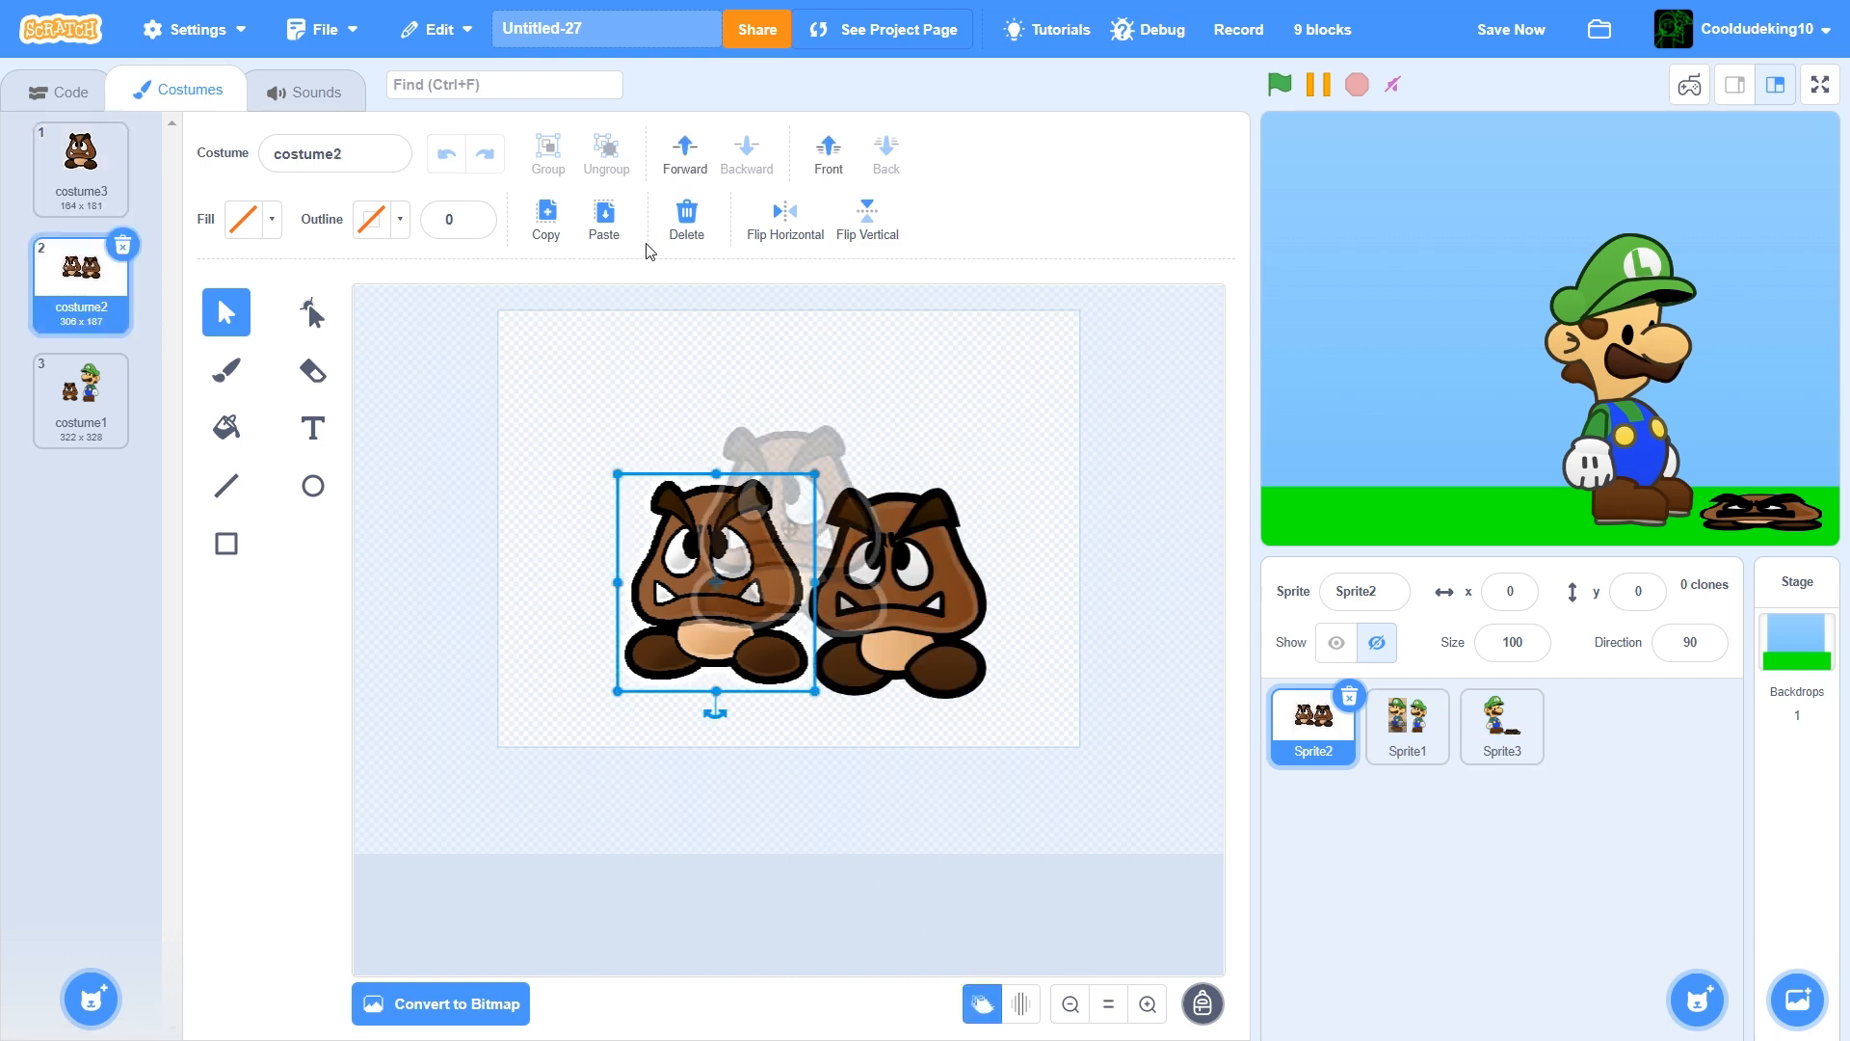
pyautogui.click(686, 219)
pyautogui.moveTo(896, 641); pyautogui.dragTo(788, 576)
pyautogui.click(968, 589)
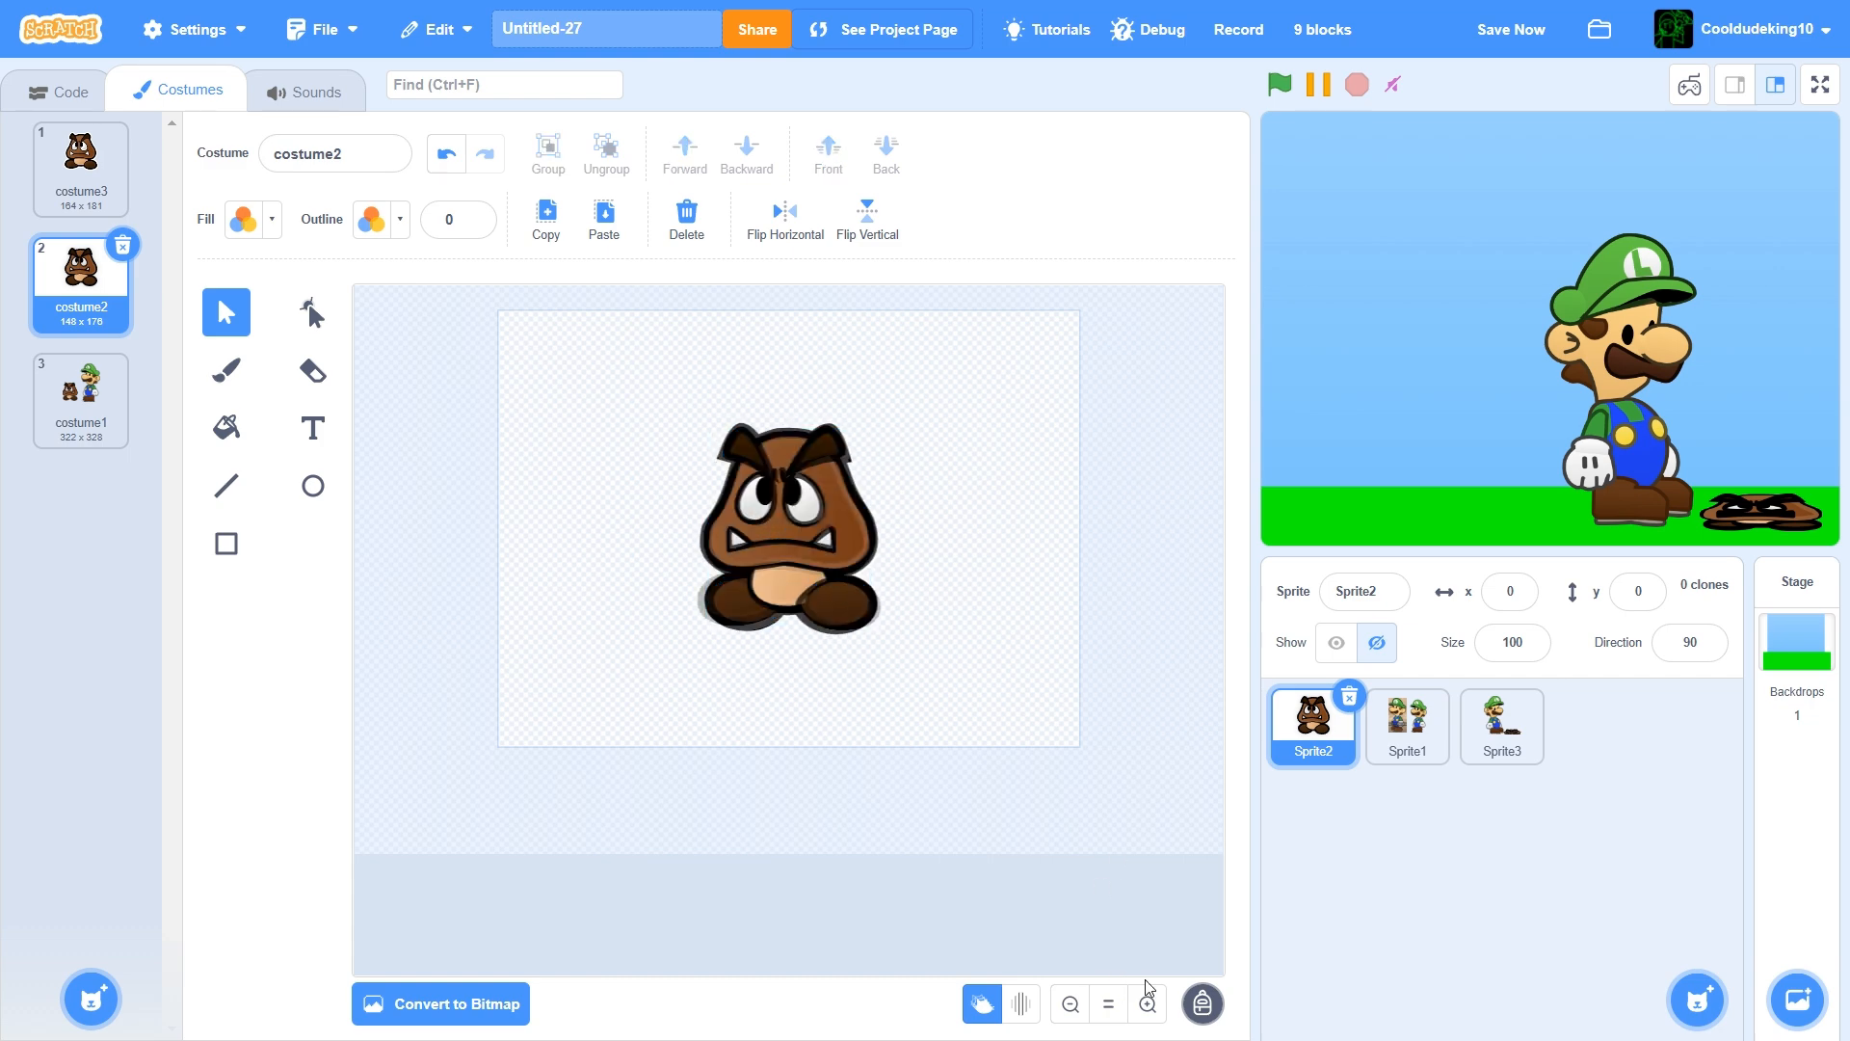
# Compare the reference Goomba in costume3 with the drawn Goomba in costume2 at close range, with onion skinning off
pyautogui.click(1148, 1003)
pyautogui.click(1148, 1003)
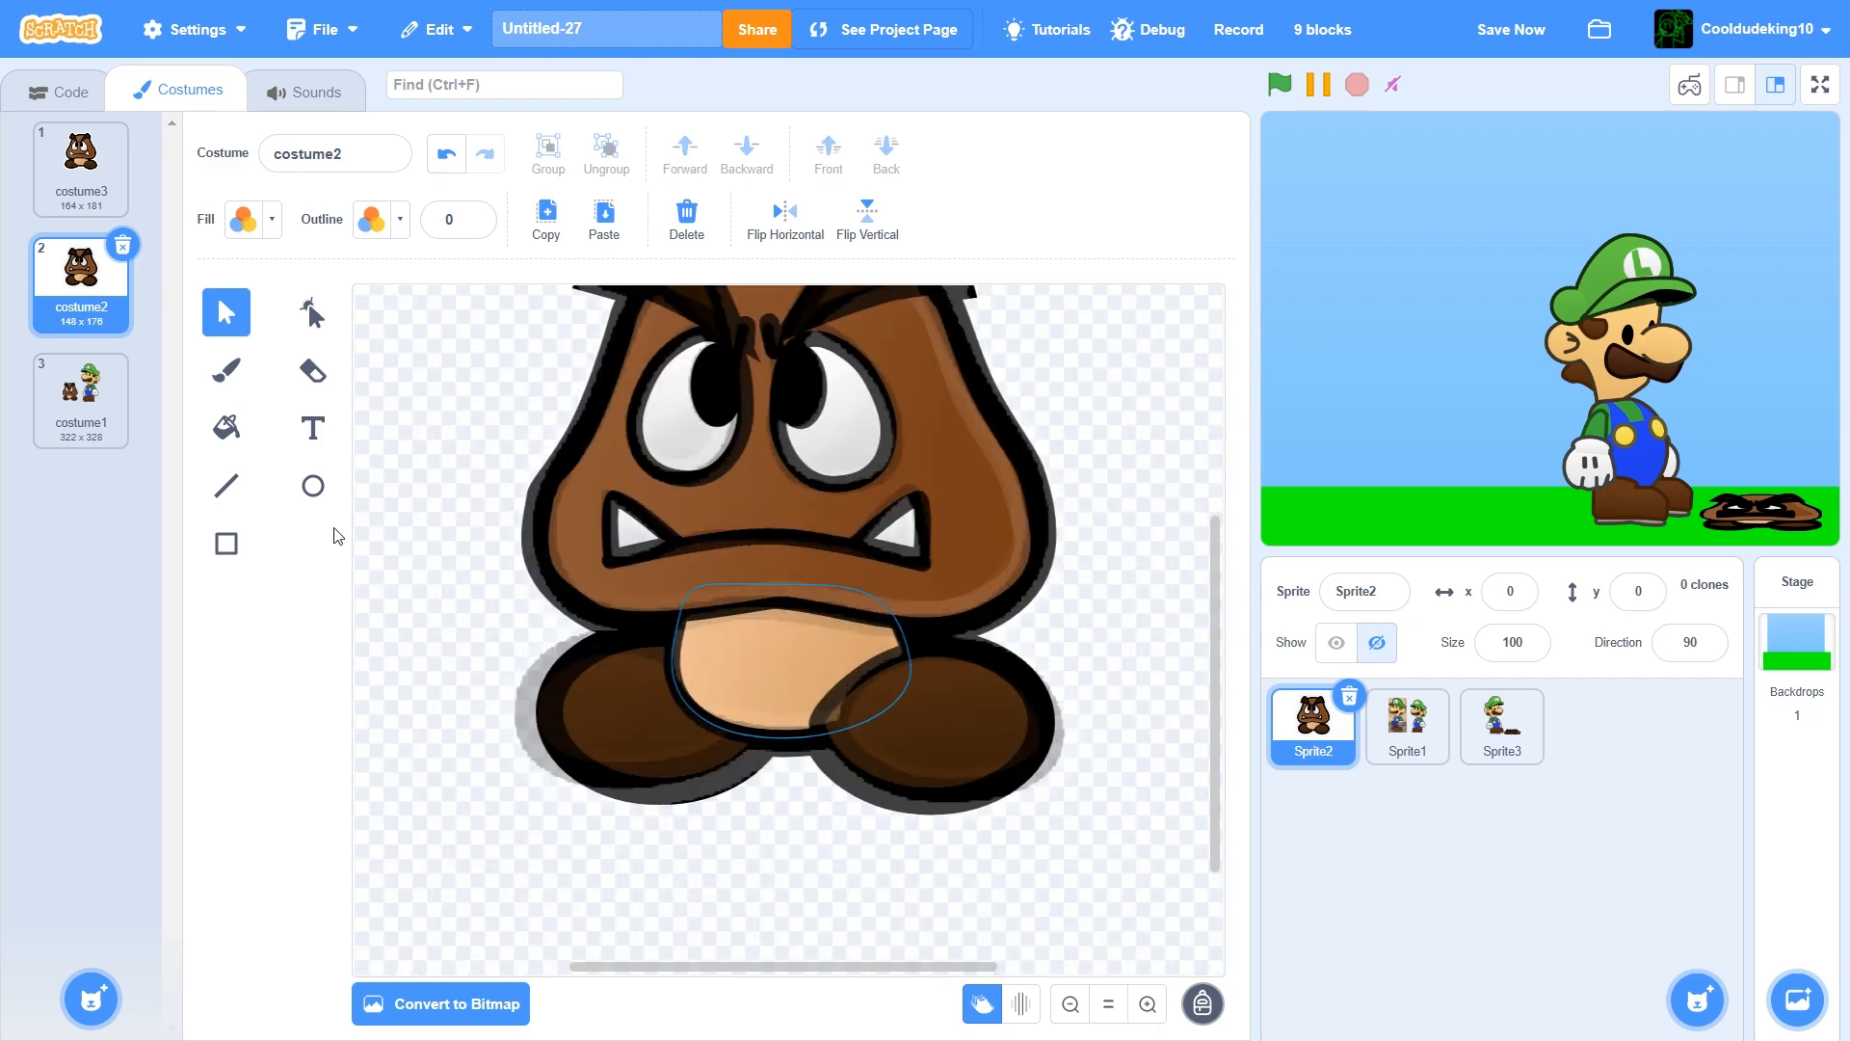
pyautogui.click(978, 1017)
pyautogui.scroll(2, 494, 547)
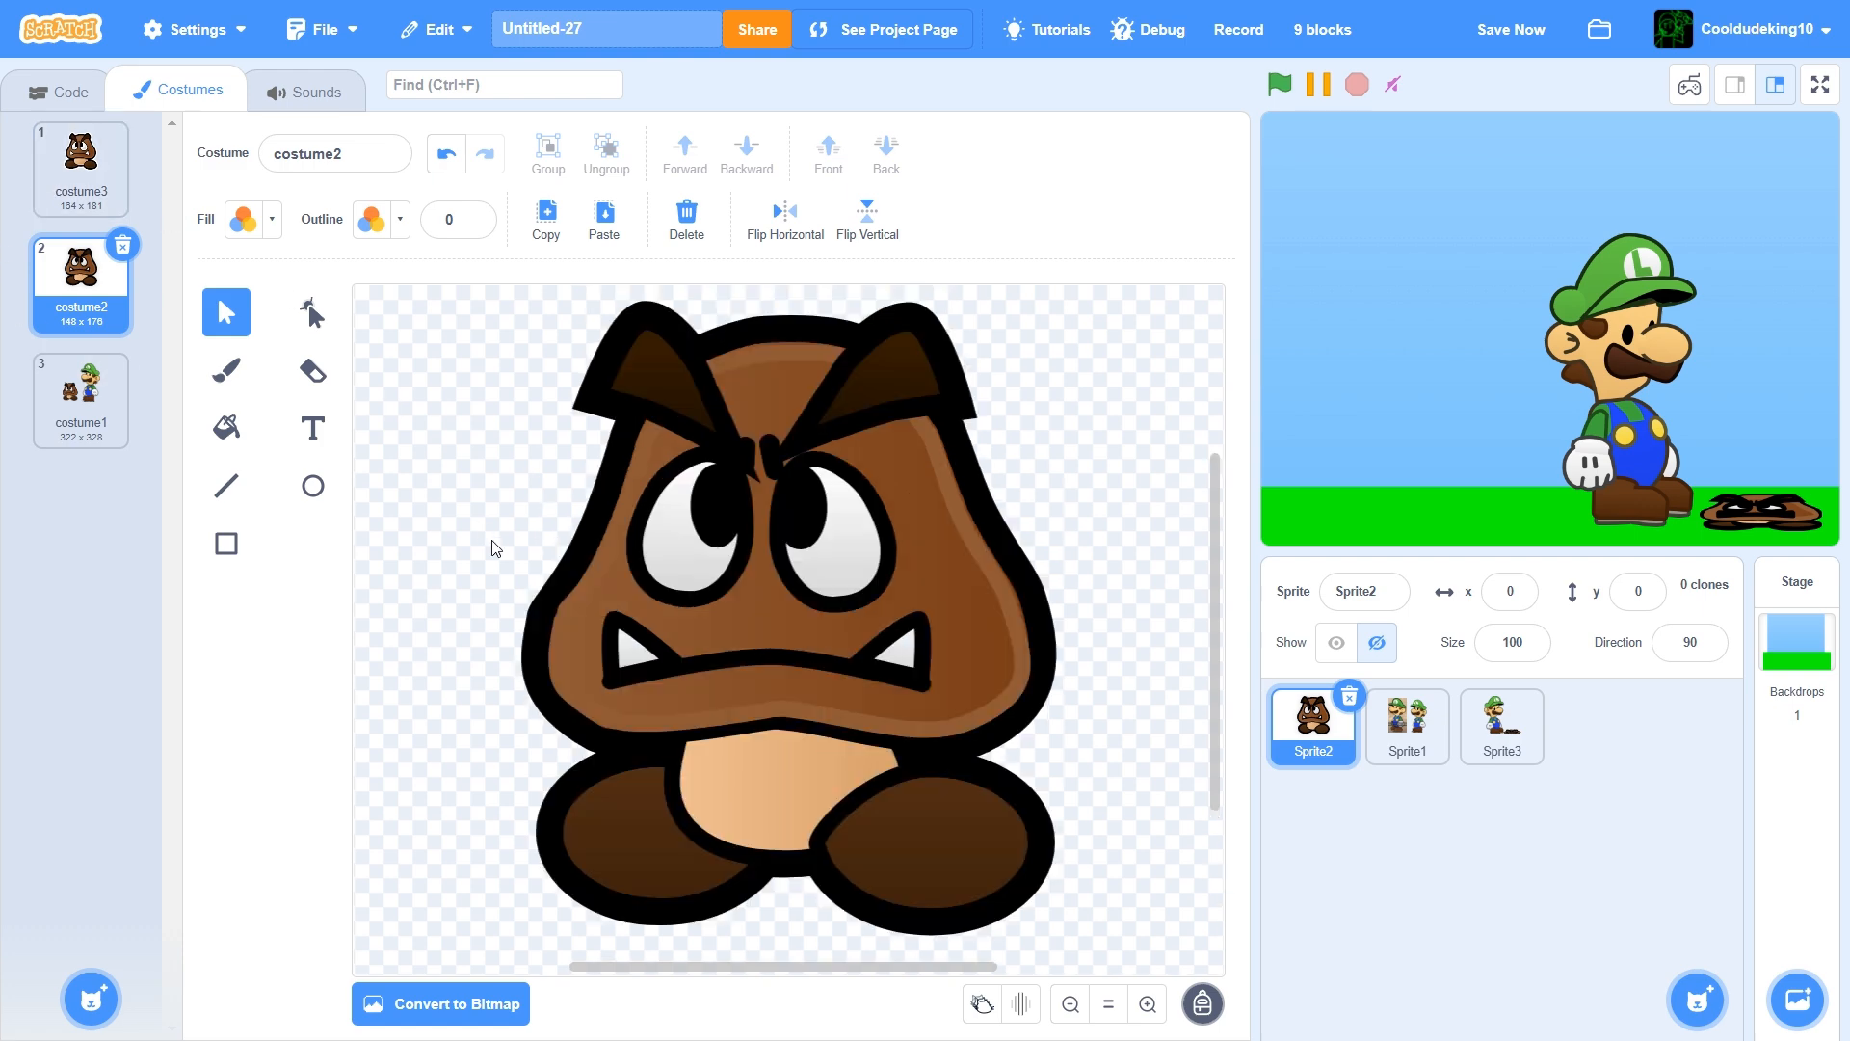
pyautogui.click(46, 181)
pyautogui.click(74, 255)
pyautogui.click(77, 193)
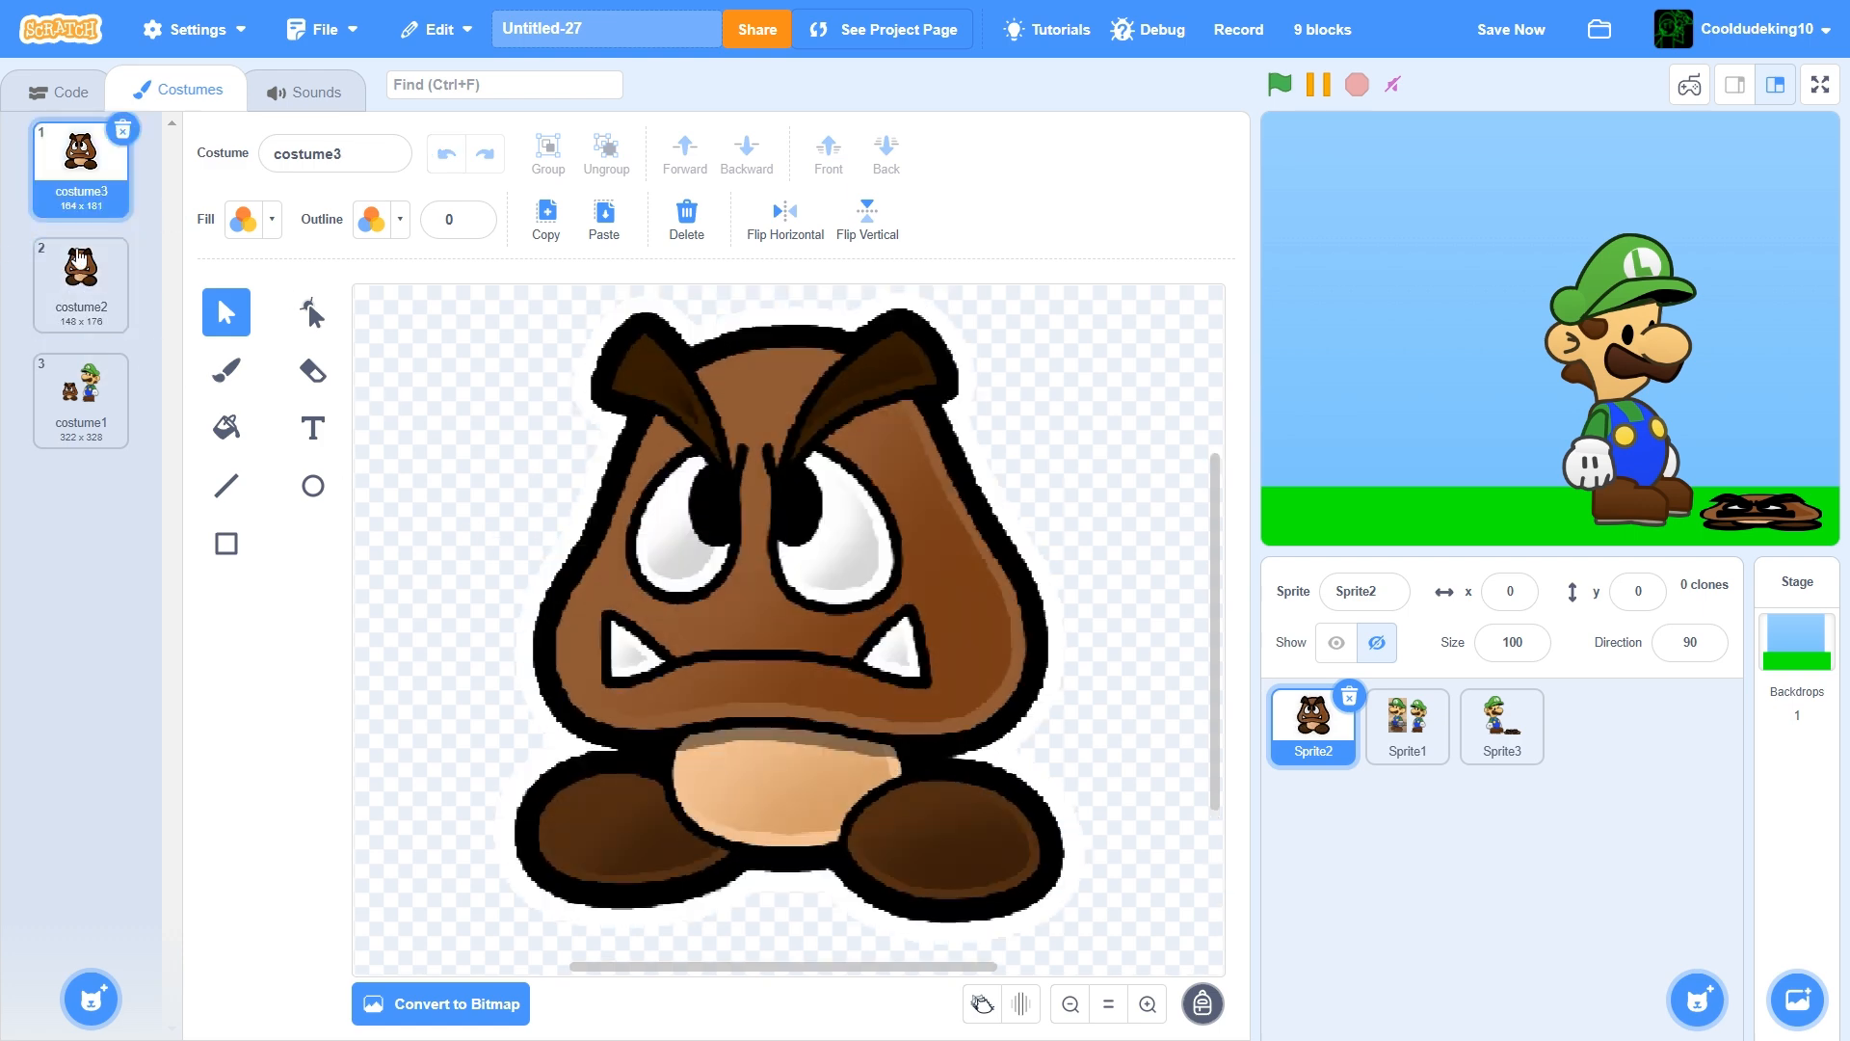
pyautogui.click(85, 255)
pyautogui.click(87, 212)
pyautogui.click(106, 299)
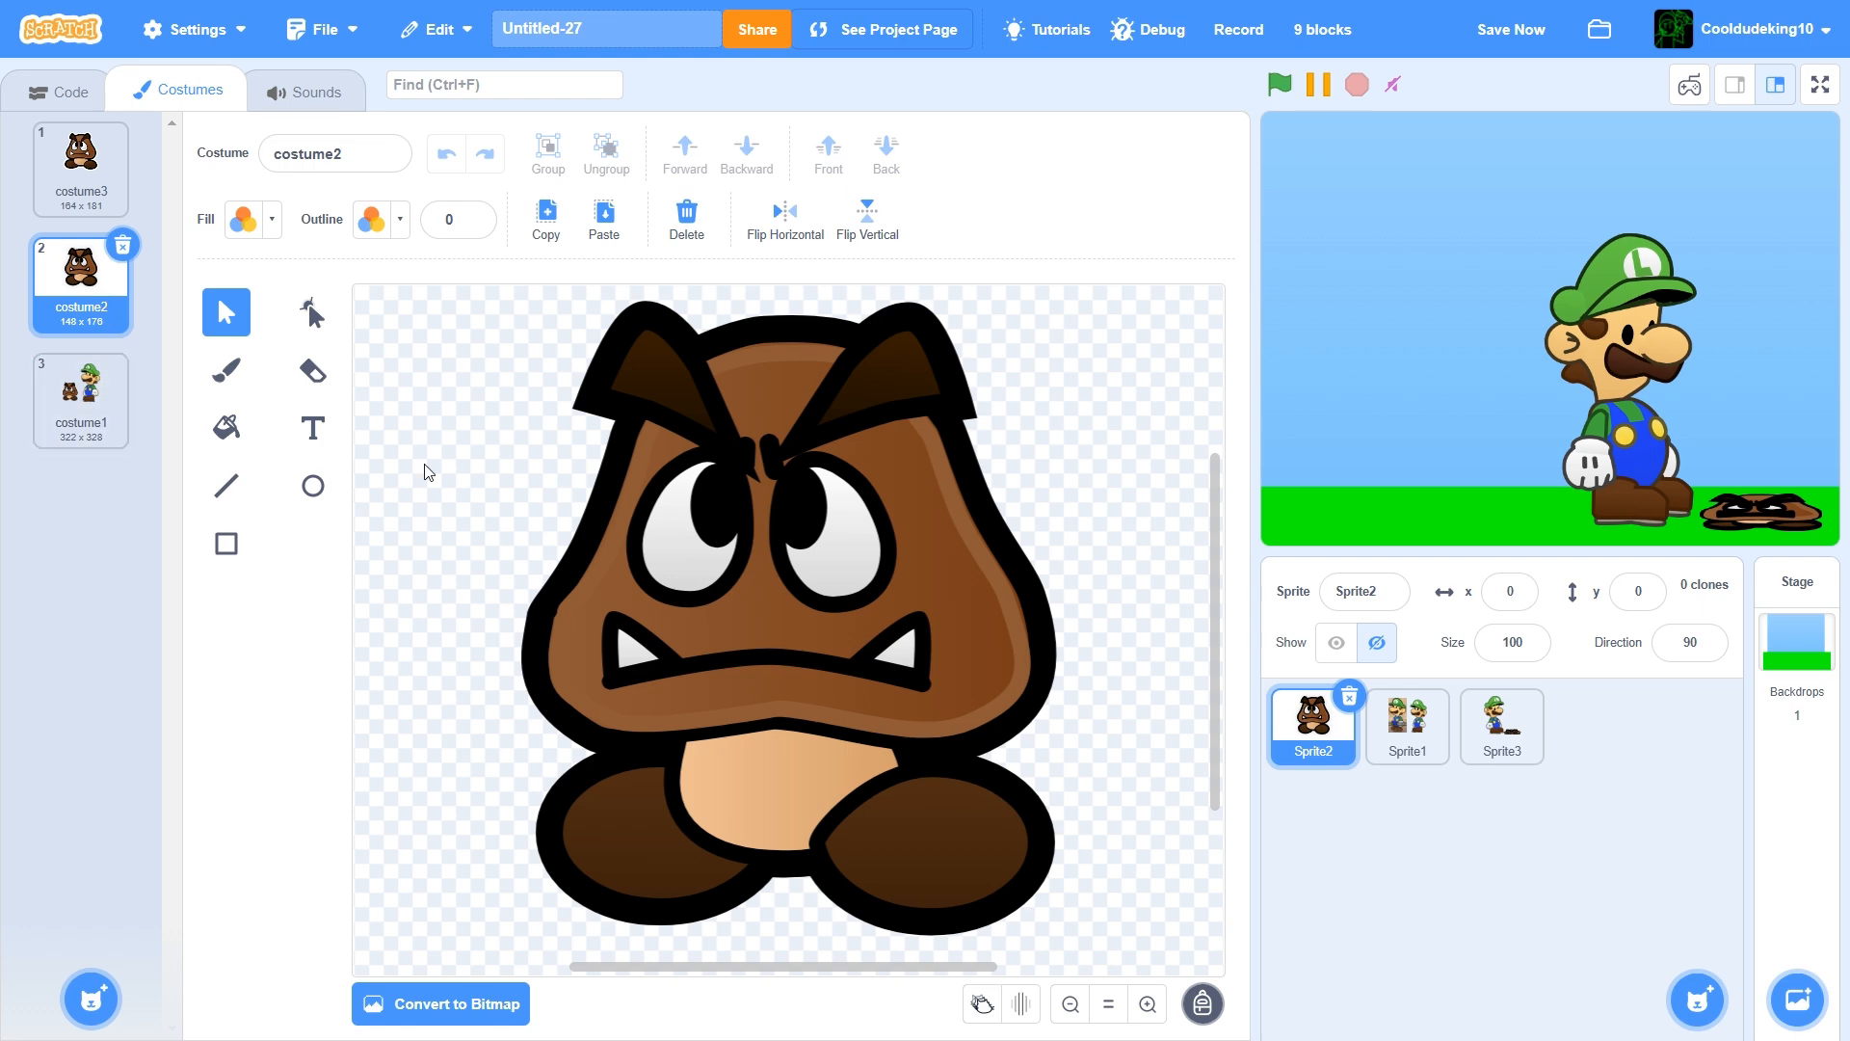
# Compare Sprite1's Luigi screenshot with the drawn Luigi in costume1, ending on the side-by-side costume2
pyautogui.click(1394, 742)
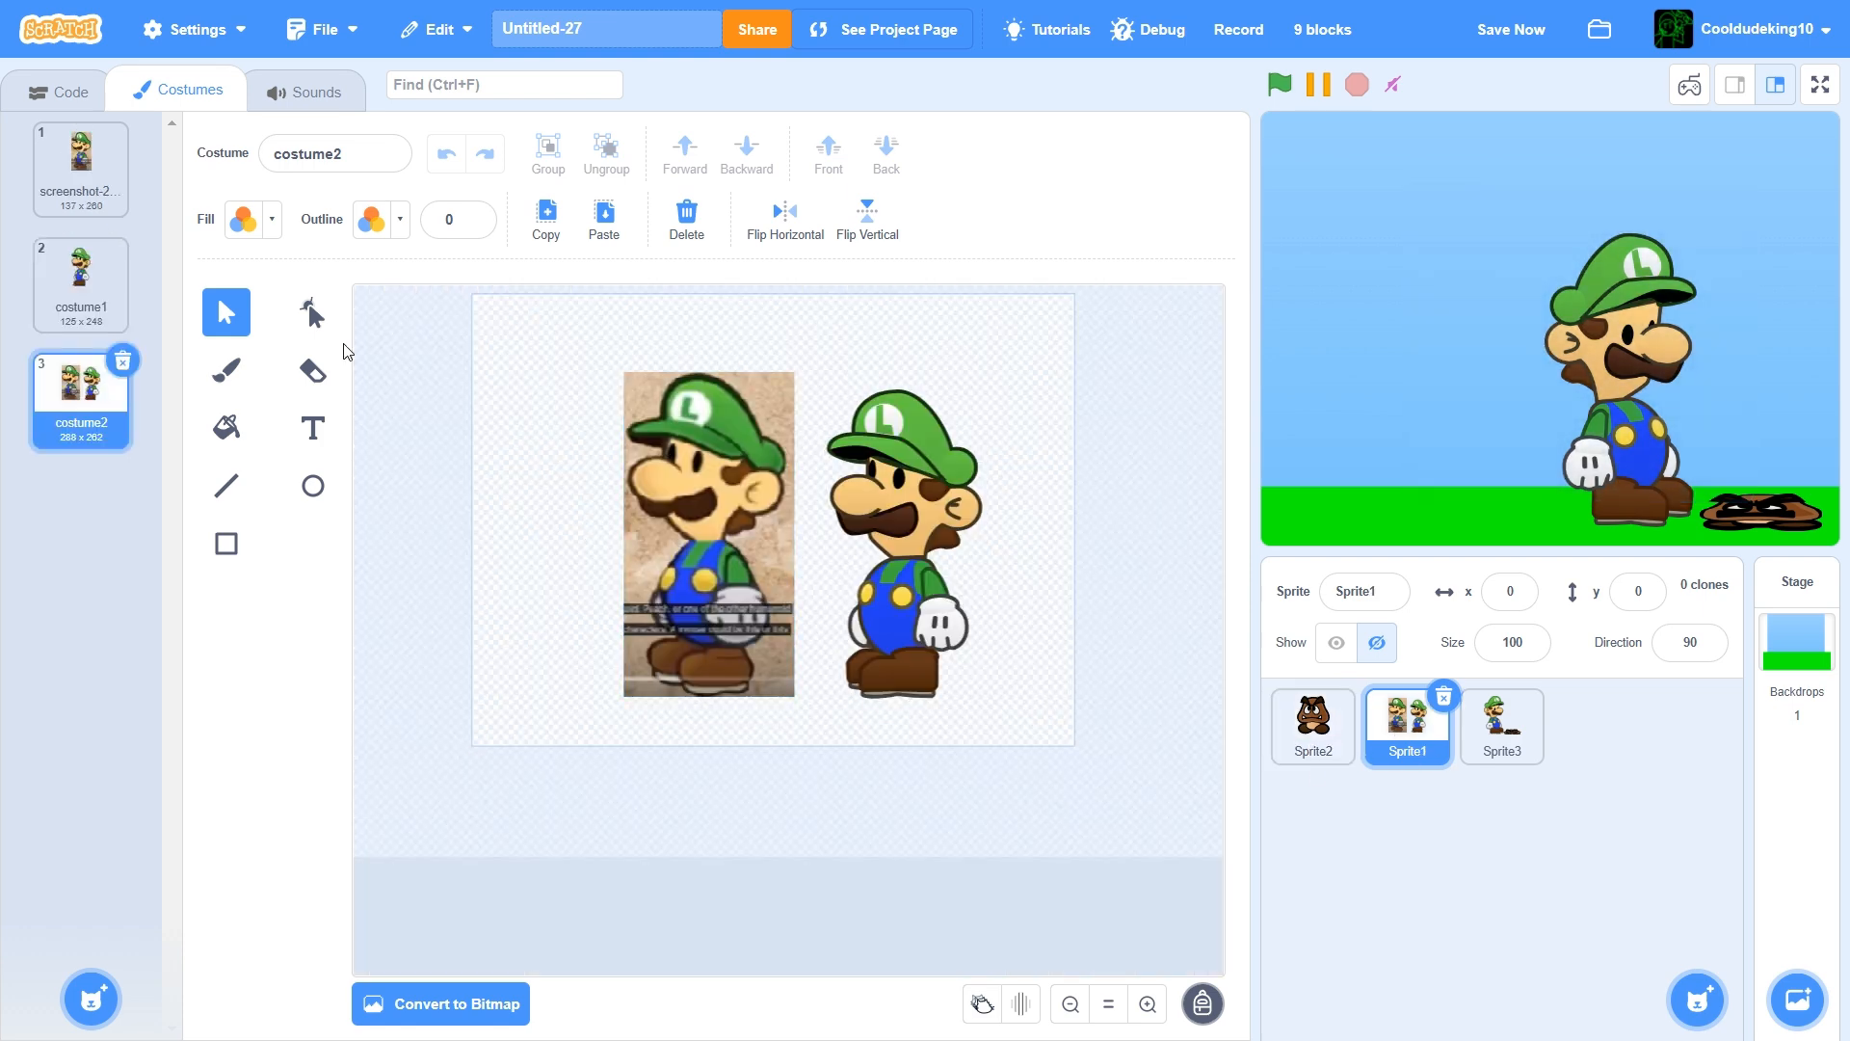
pyautogui.click(106, 199)
pyautogui.click(96, 278)
pyautogui.click(95, 193)
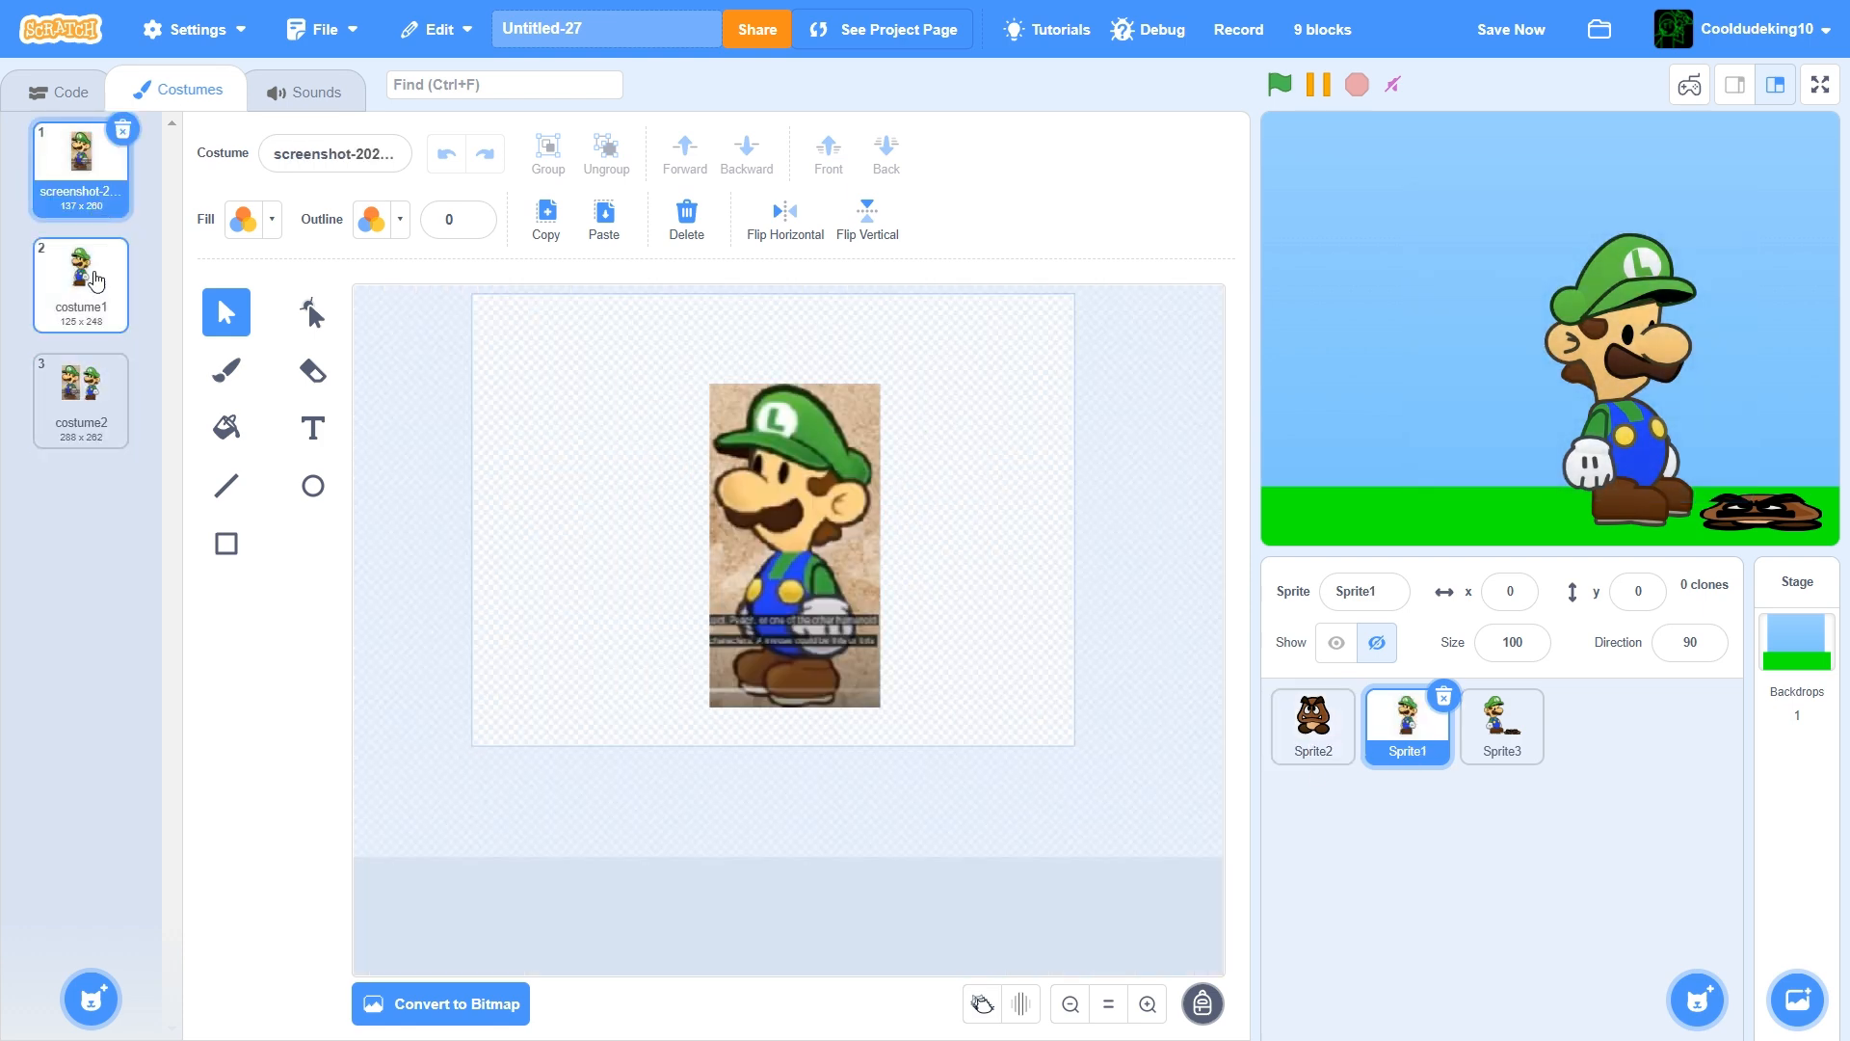
pyautogui.click(93, 274)
pyautogui.click(75, 197)
pyautogui.click(85, 271)
pyautogui.click(60, 202)
pyautogui.click(85, 385)
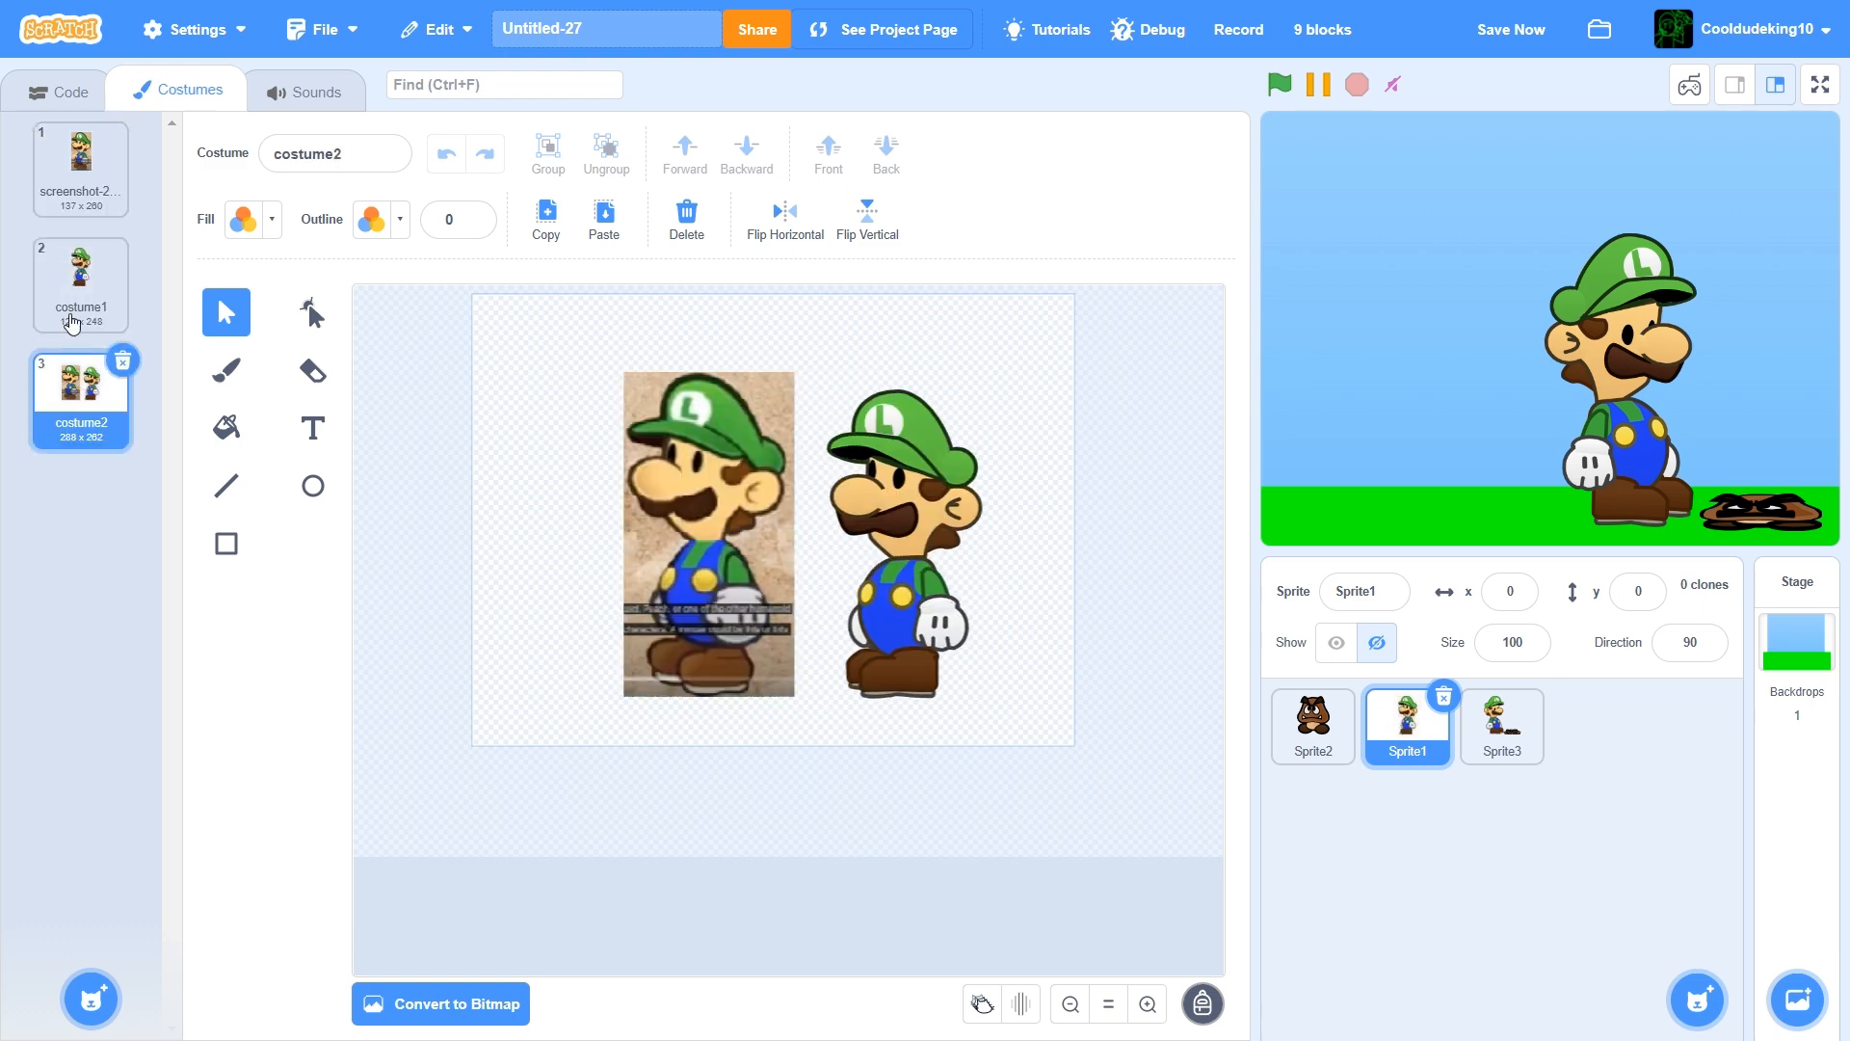
# Save the project and view the code areas of Sprite3 and Sprite2
pyautogui.click(60, 91)
pyautogui.click(1511, 30)
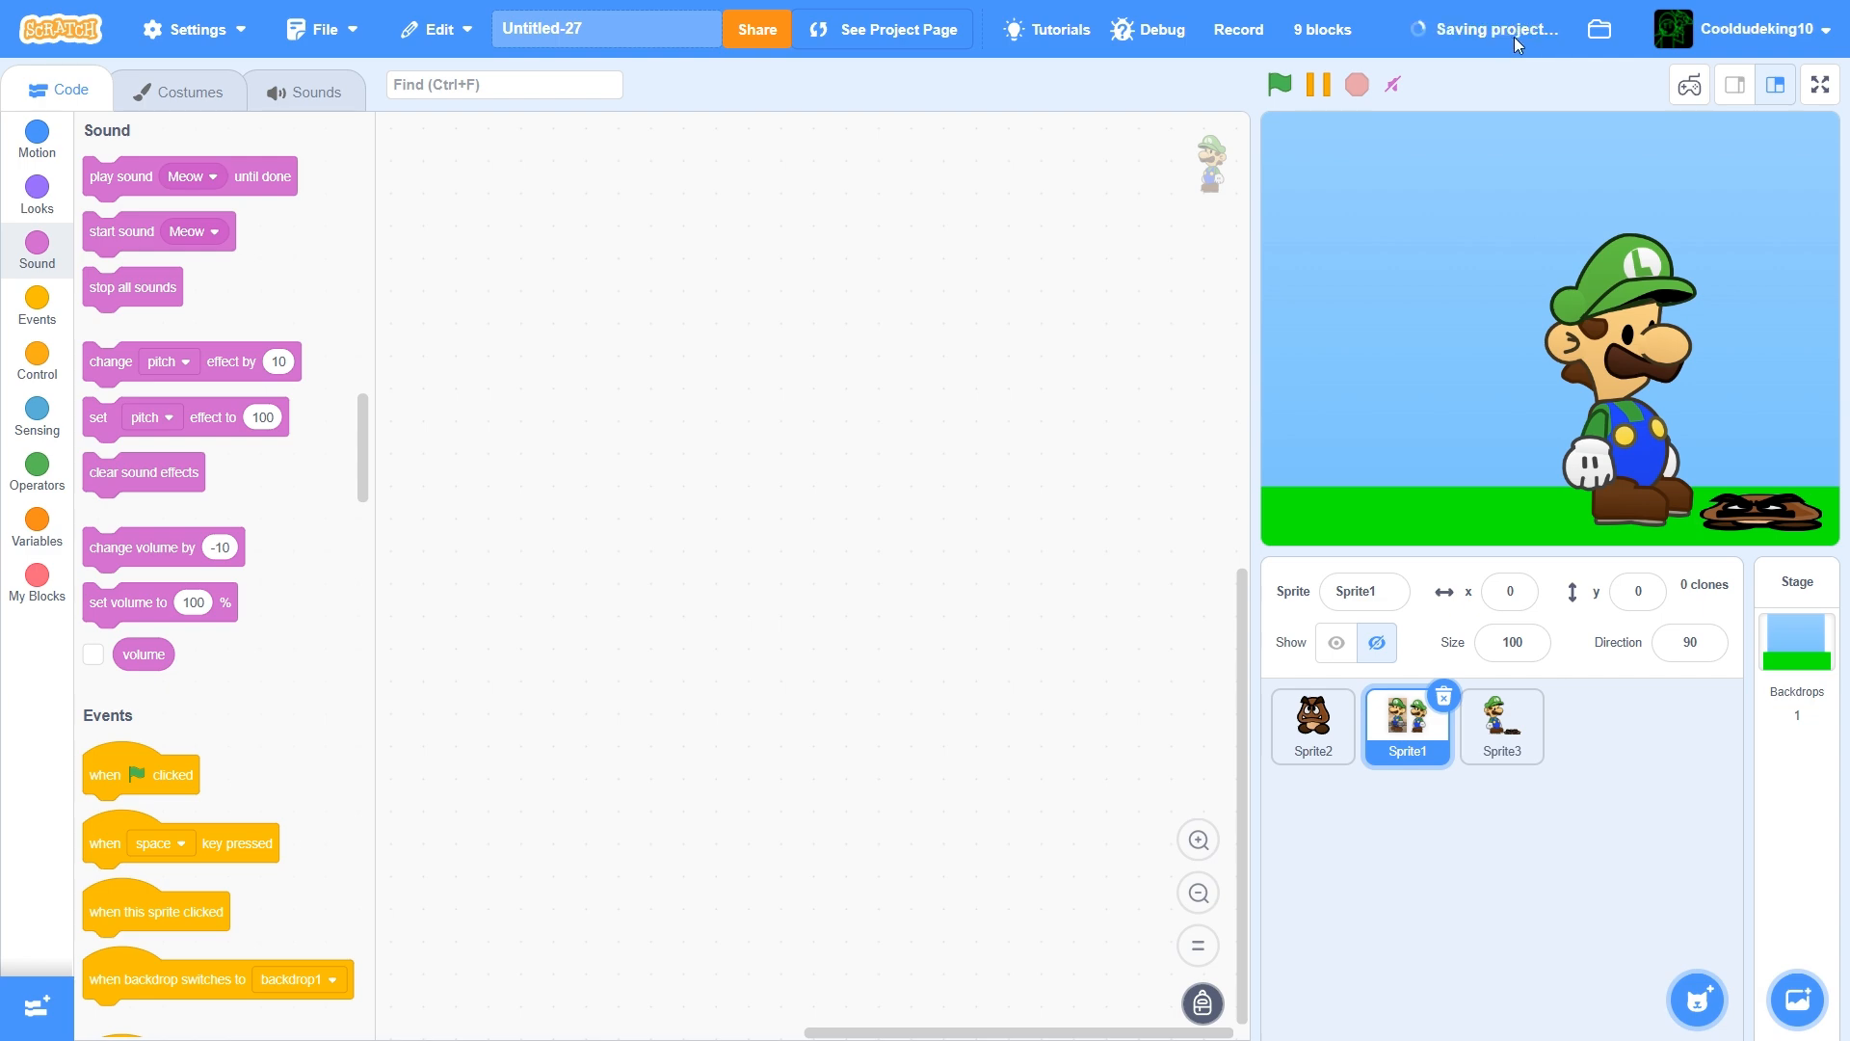
pyautogui.click(1500, 744)
pyautogui.click(1334, 744)
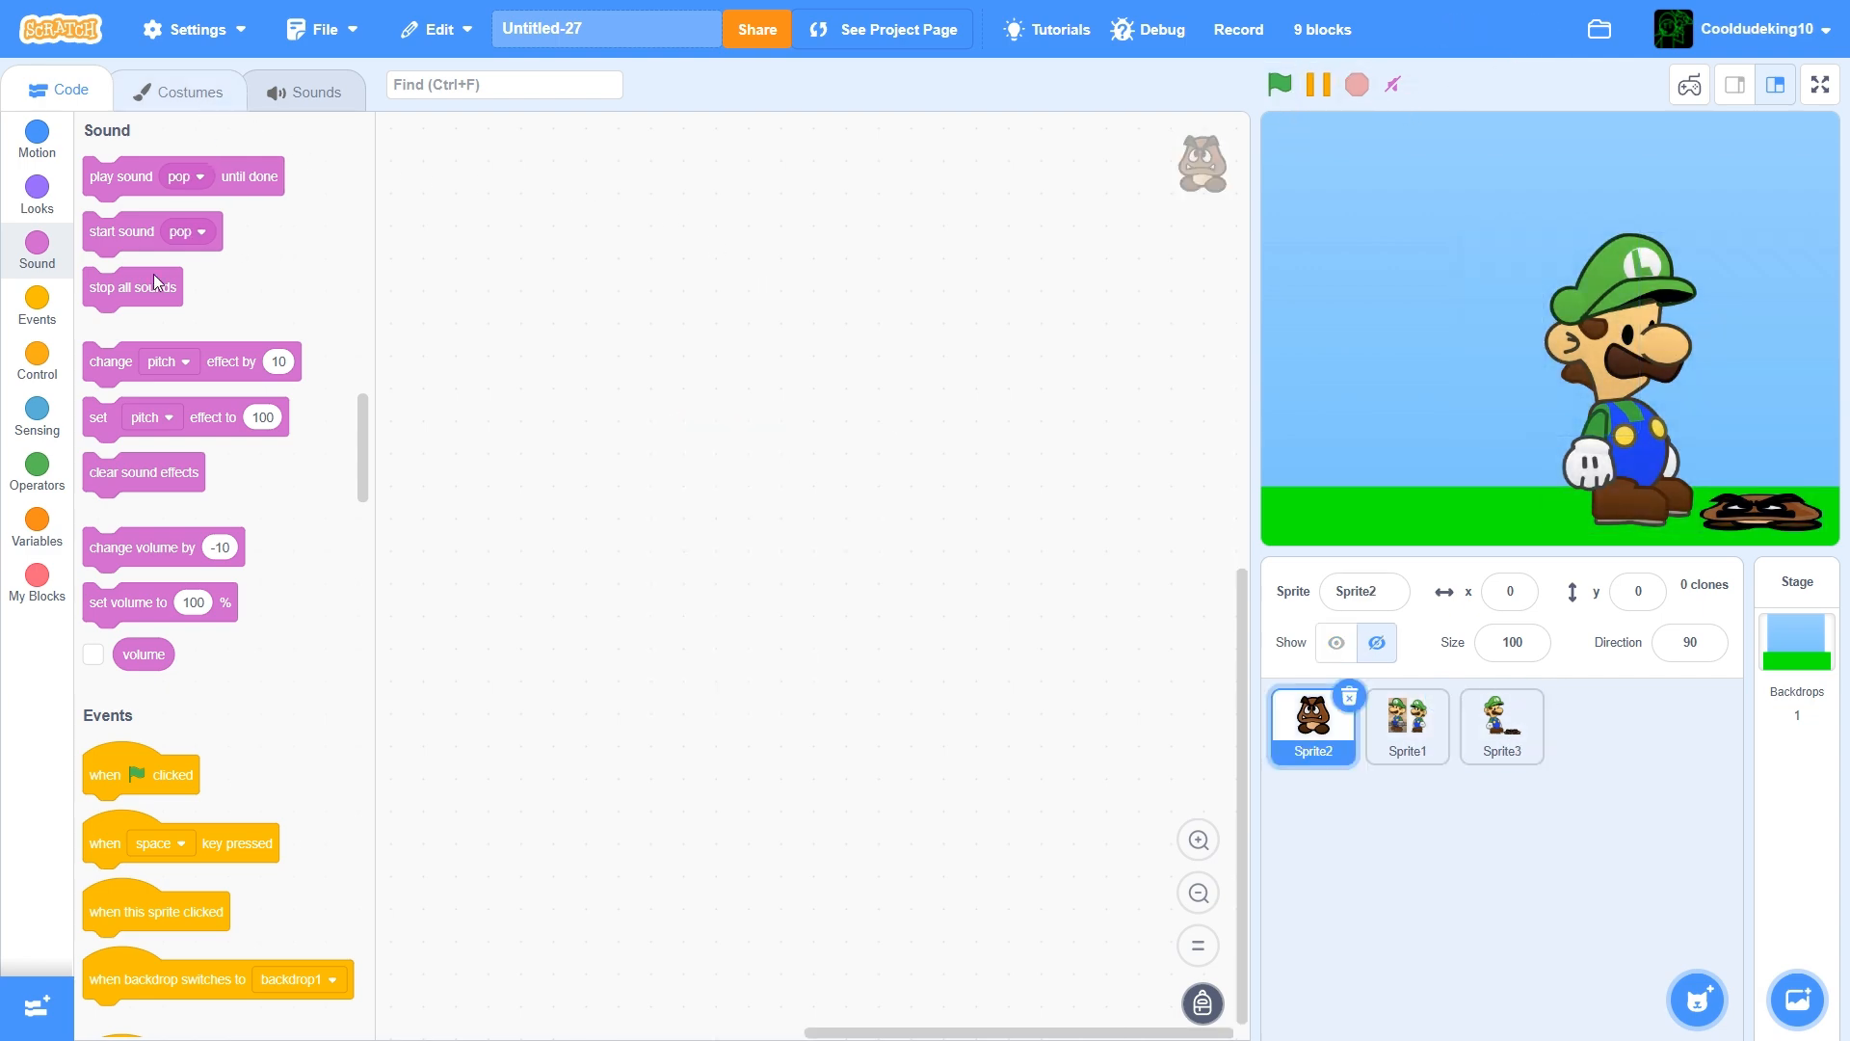
# In Sprite2's costume1, lift Luigi's cap off his head to expose the hair underneath
pyautogui.click(183, 91)
pyautogui.click(92, 400)
pyautogui.moveTo(1044, 714); pyautogui.dragTo(949, 974)
pyautogui.scroll(2, 1038, 875)
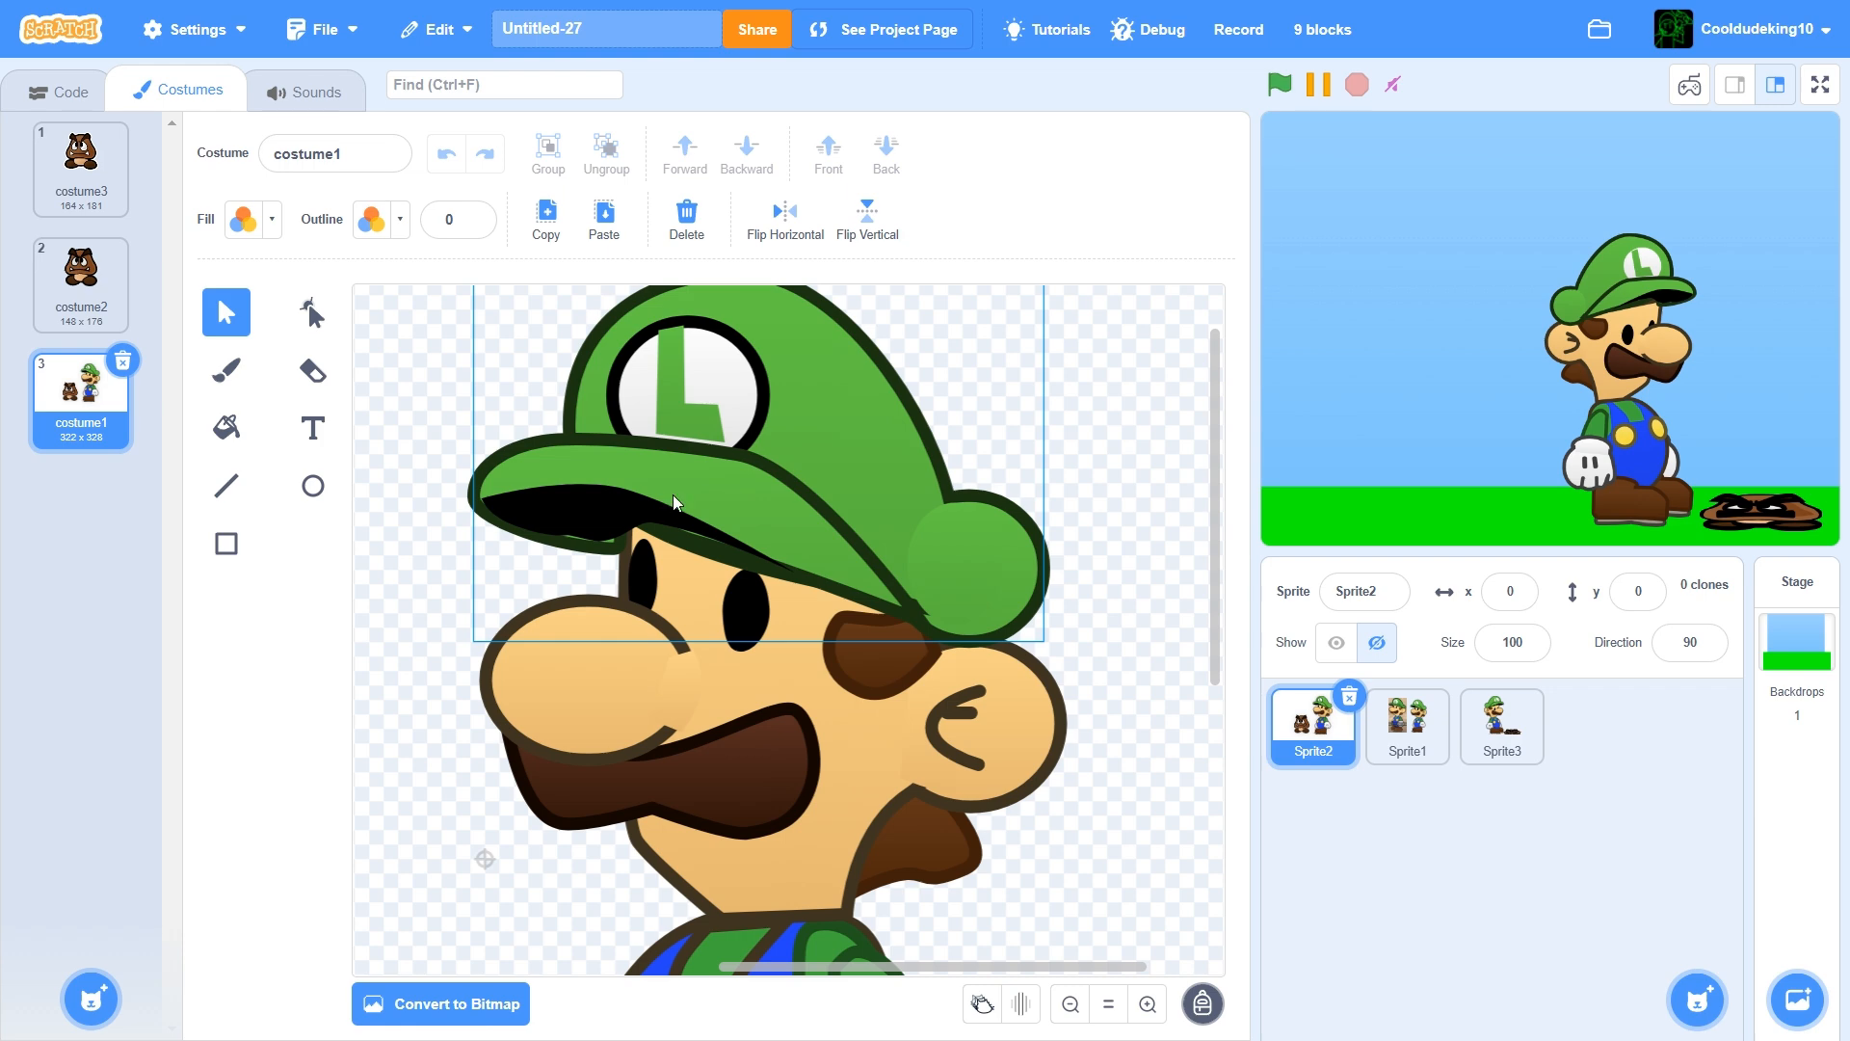
pyautogui.click(714, 501)
pyautogui.moveTo(714, 501); pyautogui.dragTo(787, 381)
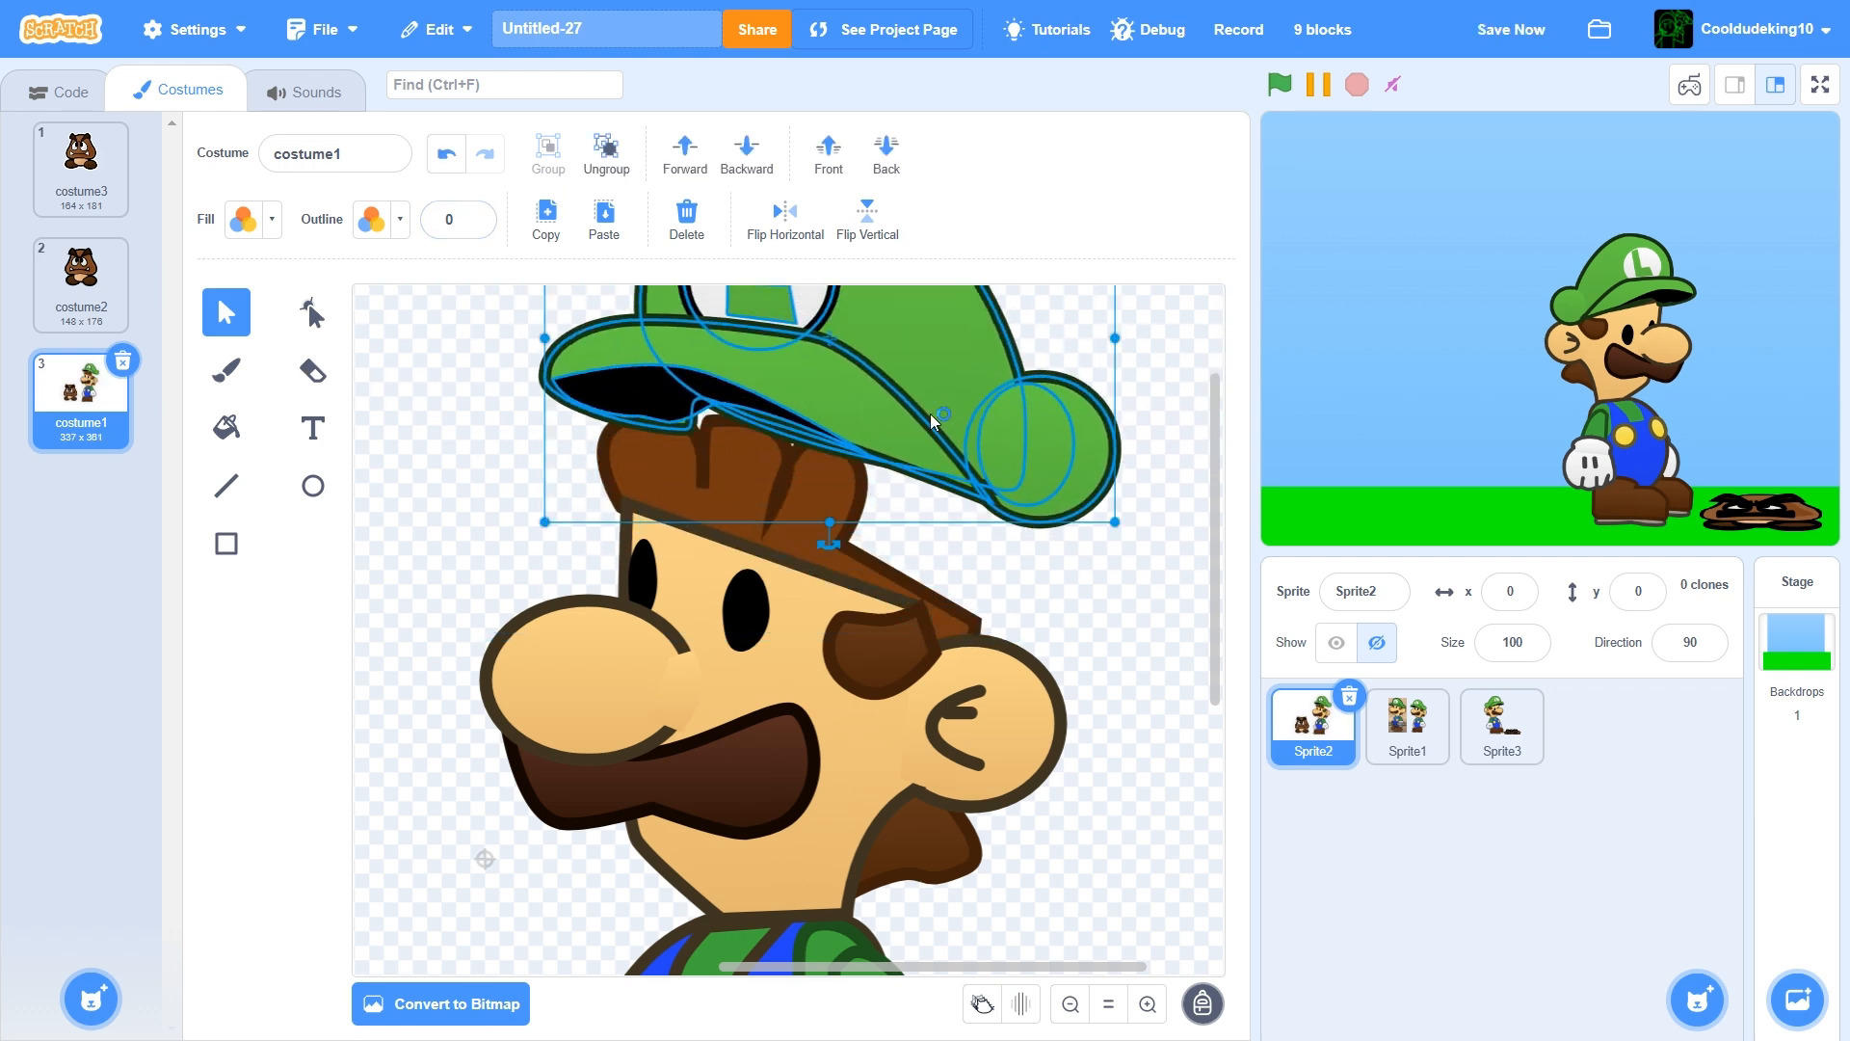
pyautogui.moveTo(929, 413); pyautogui.dragTo(912, 385)
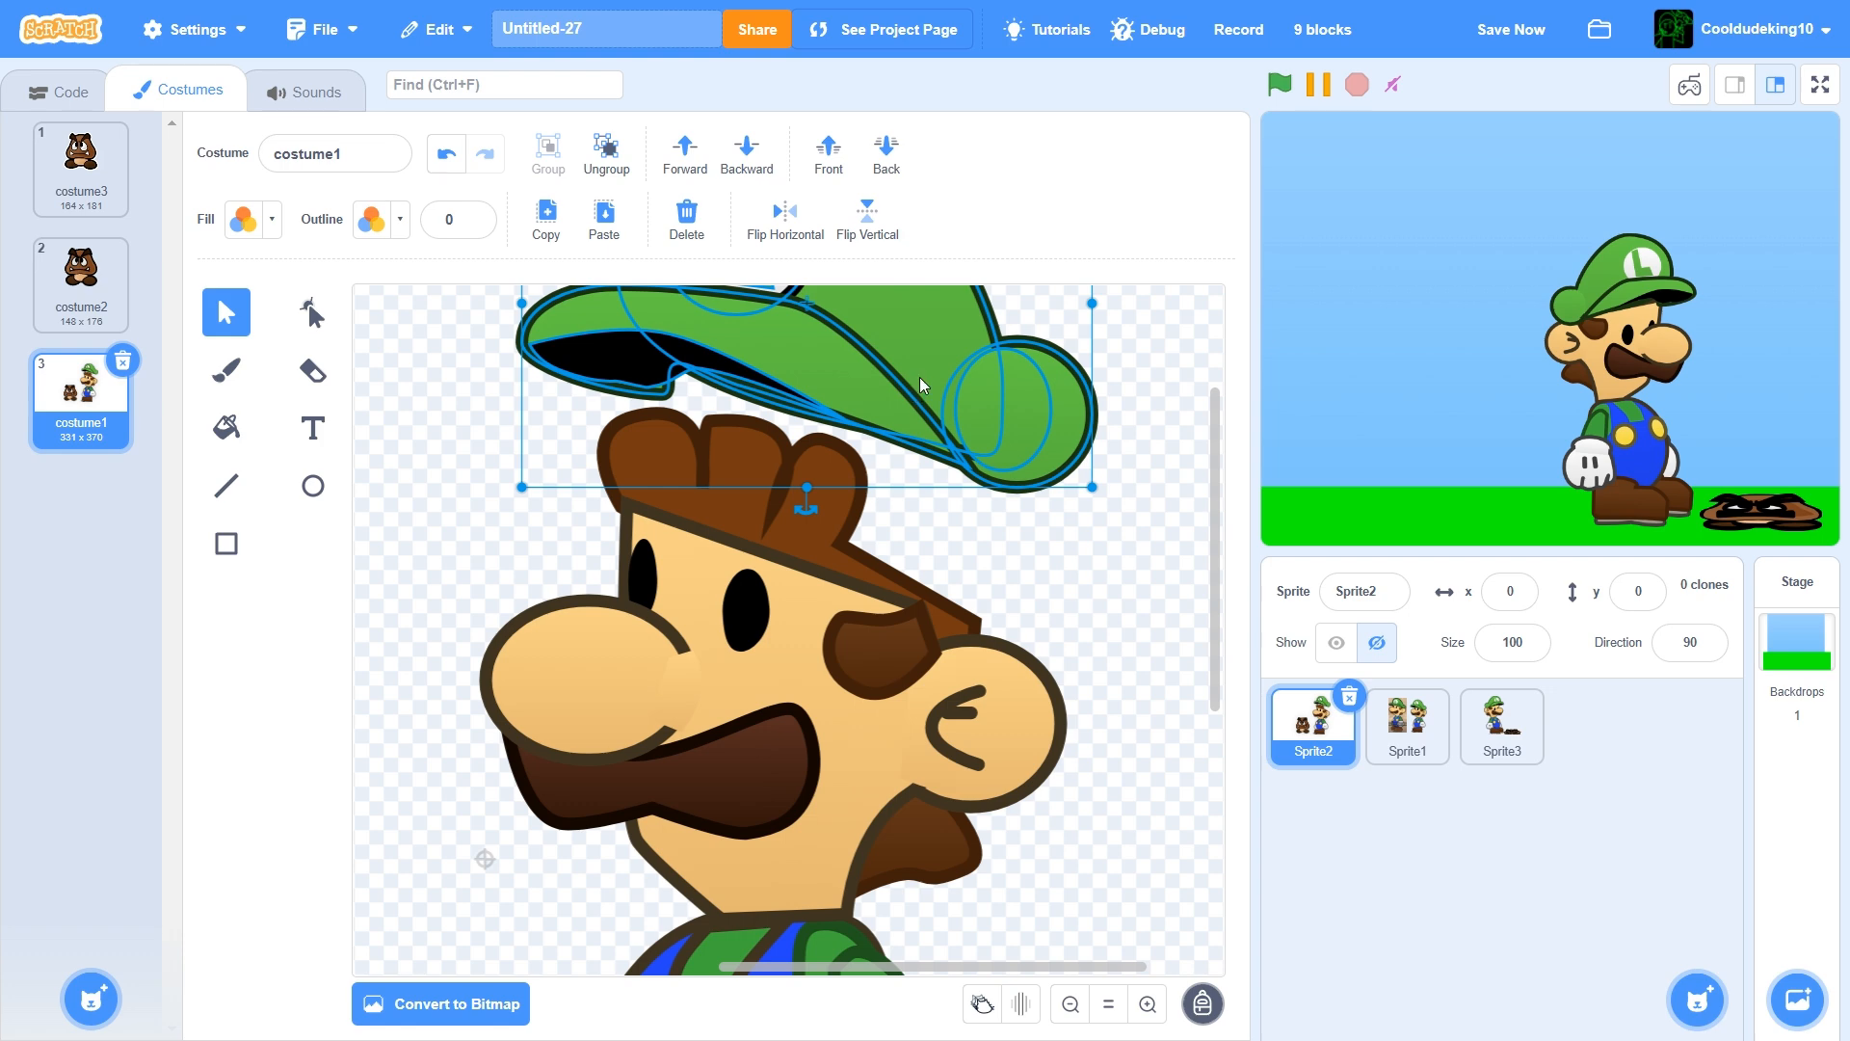
pyautogui.moveTo(921, 377); pyautogui.dragTo(877, 352)
# Try moving the skin-coloured patch beside Luigi's nose onto his cheek, and undo the patch and cap moves
pyautogui.click(313, 311)
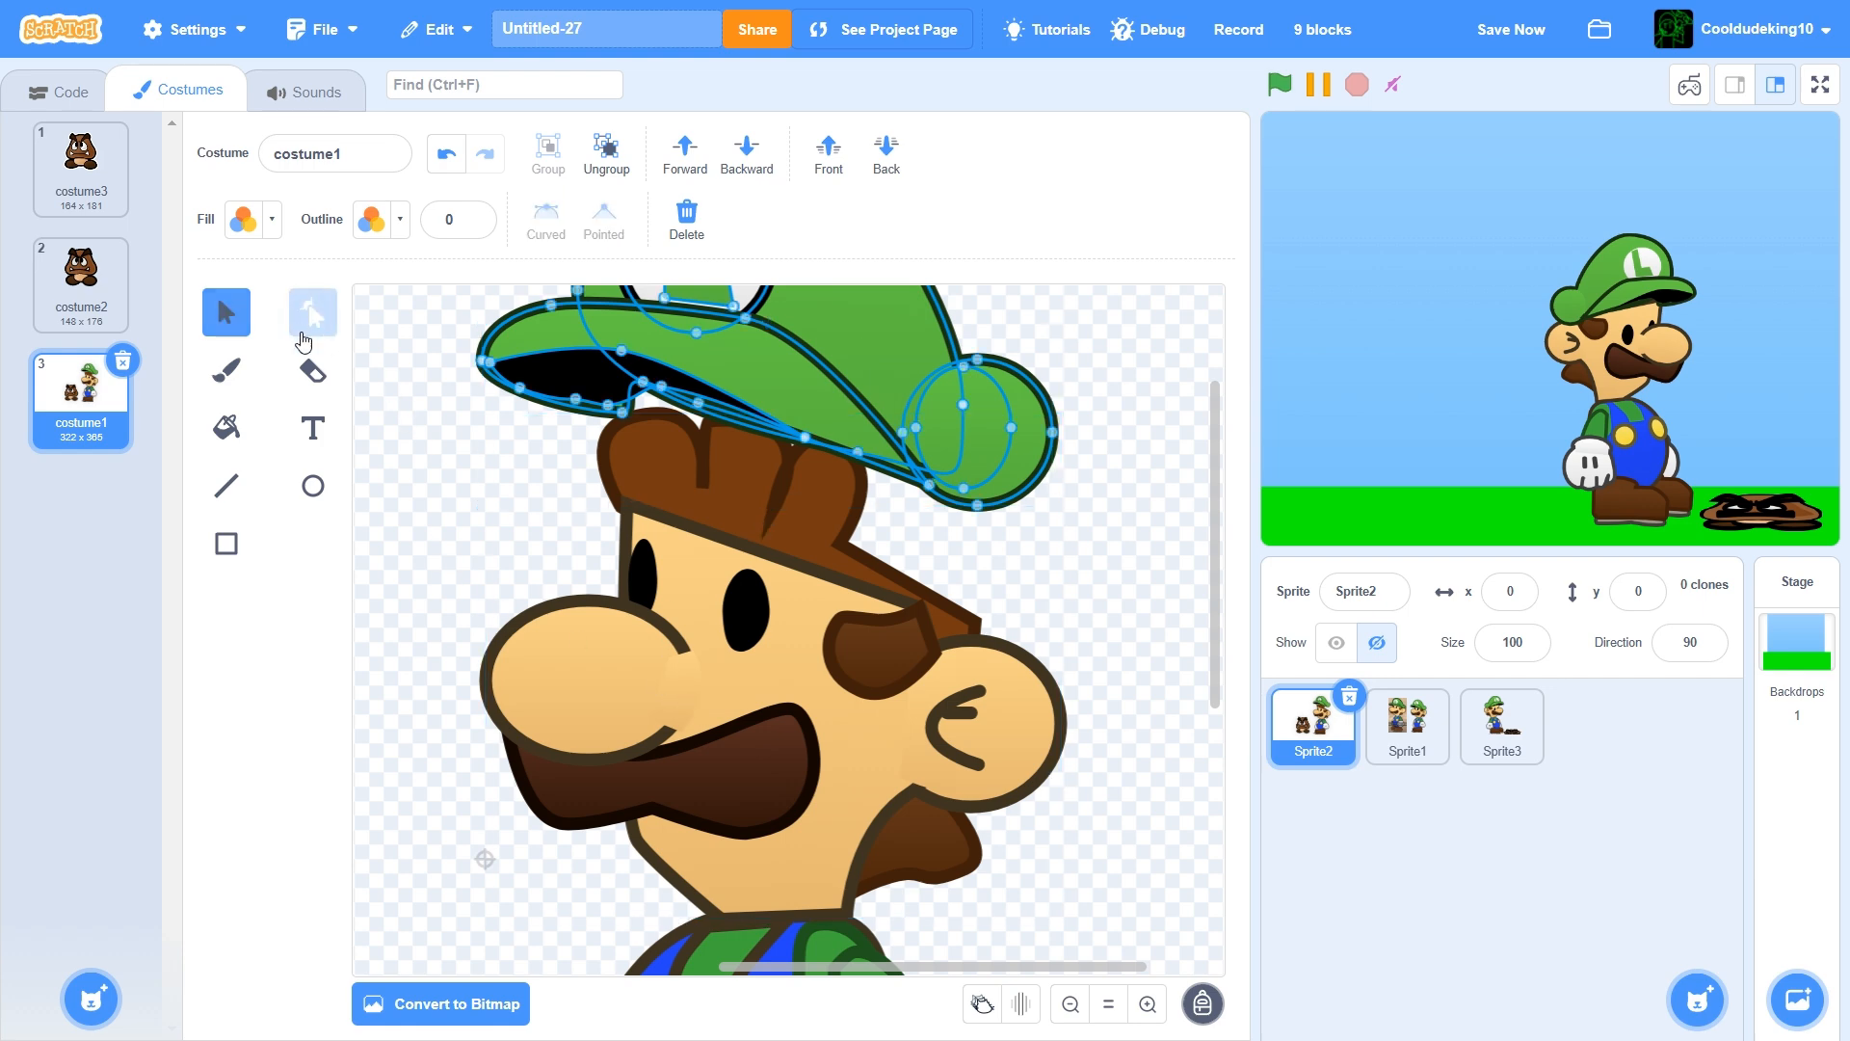
pyautogui.click(685, 680)
pyautogui.moveTo(685, 681); pyautogui.dragTo(874, 703)
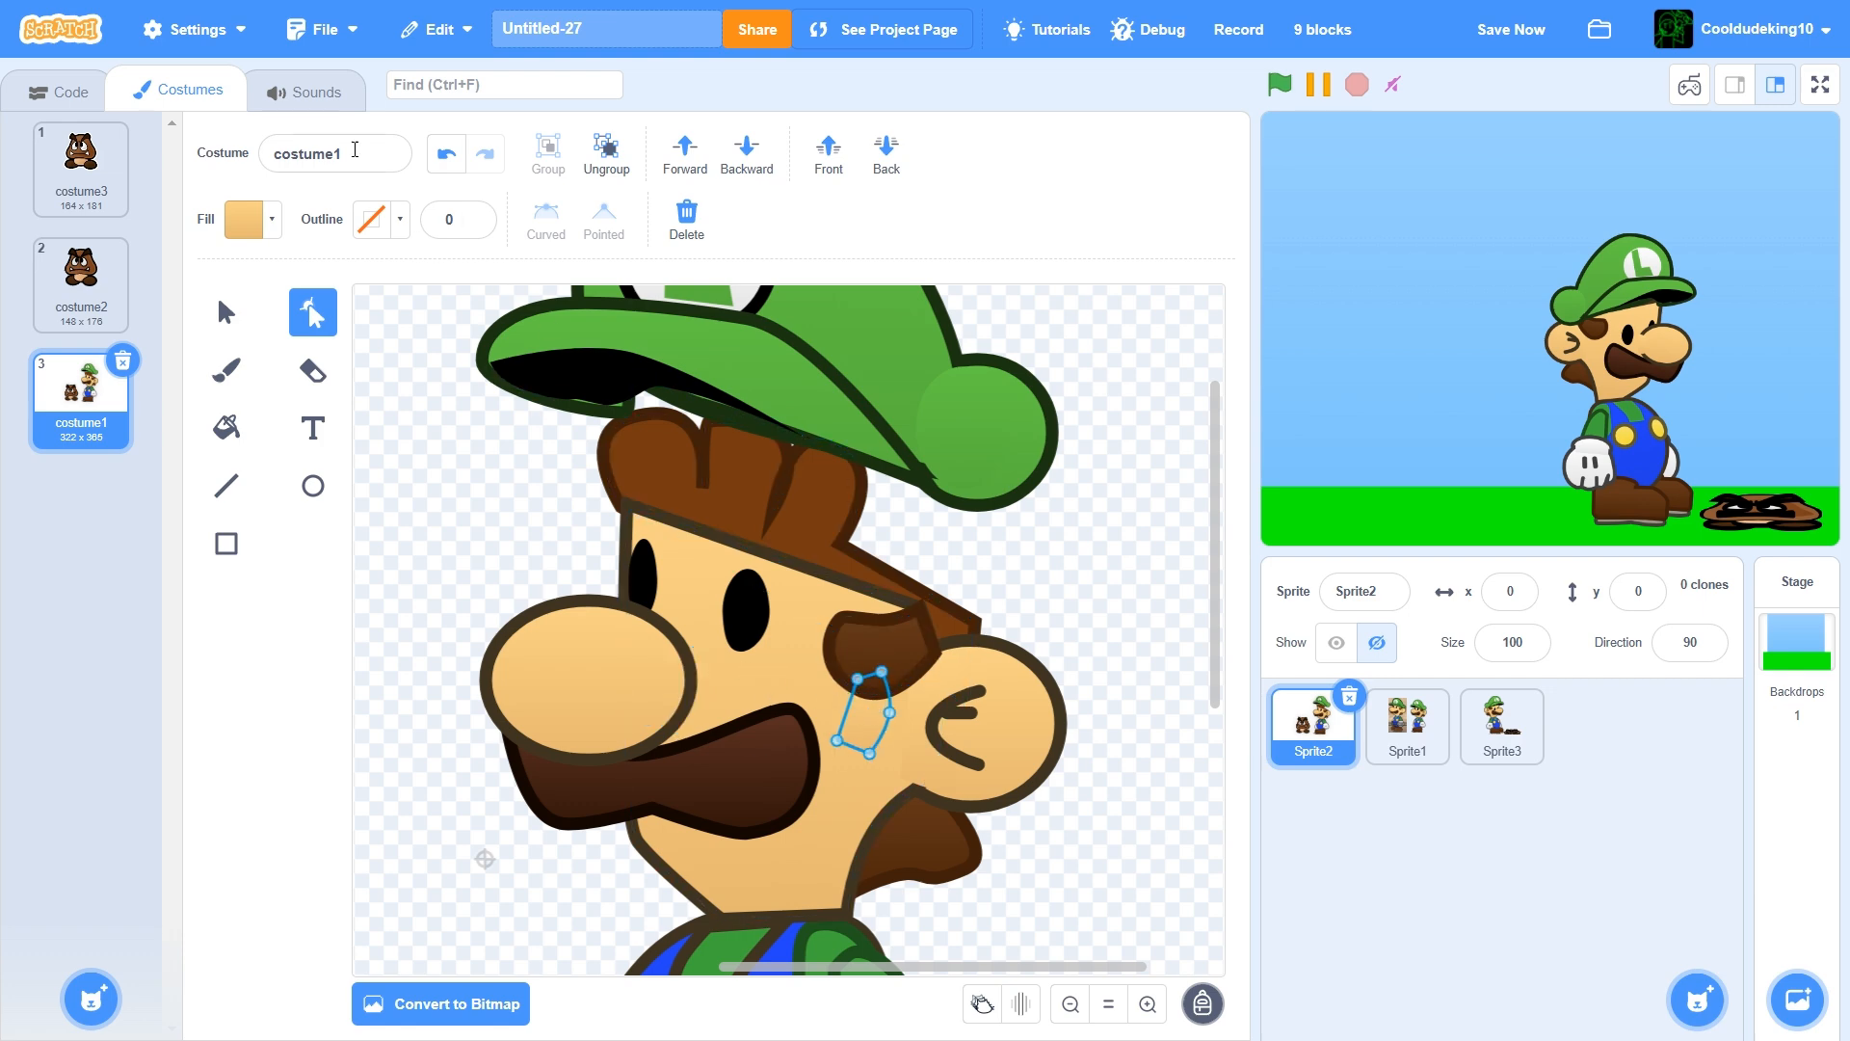
pyautogui.click(444, 154)
pyautogui.click(444, 154)
pyautogui.click(441, 154)
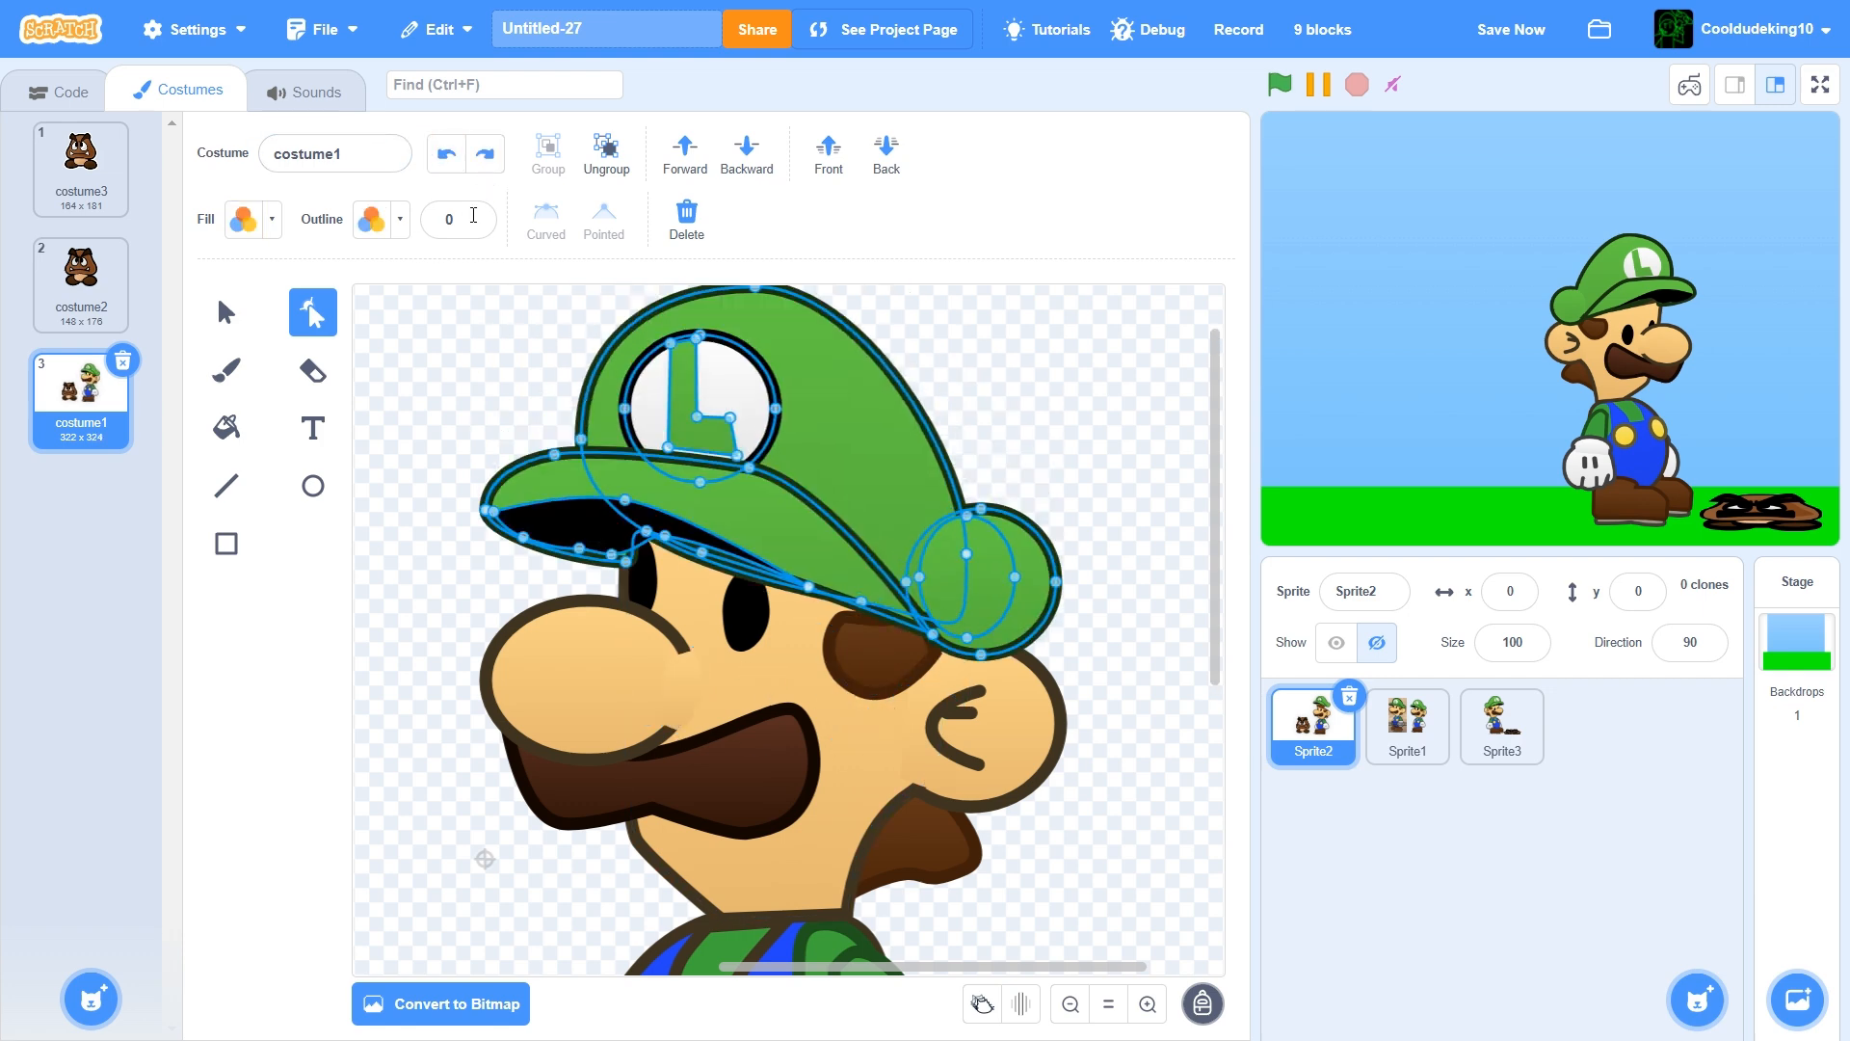
pyautogui.click(462, 349)
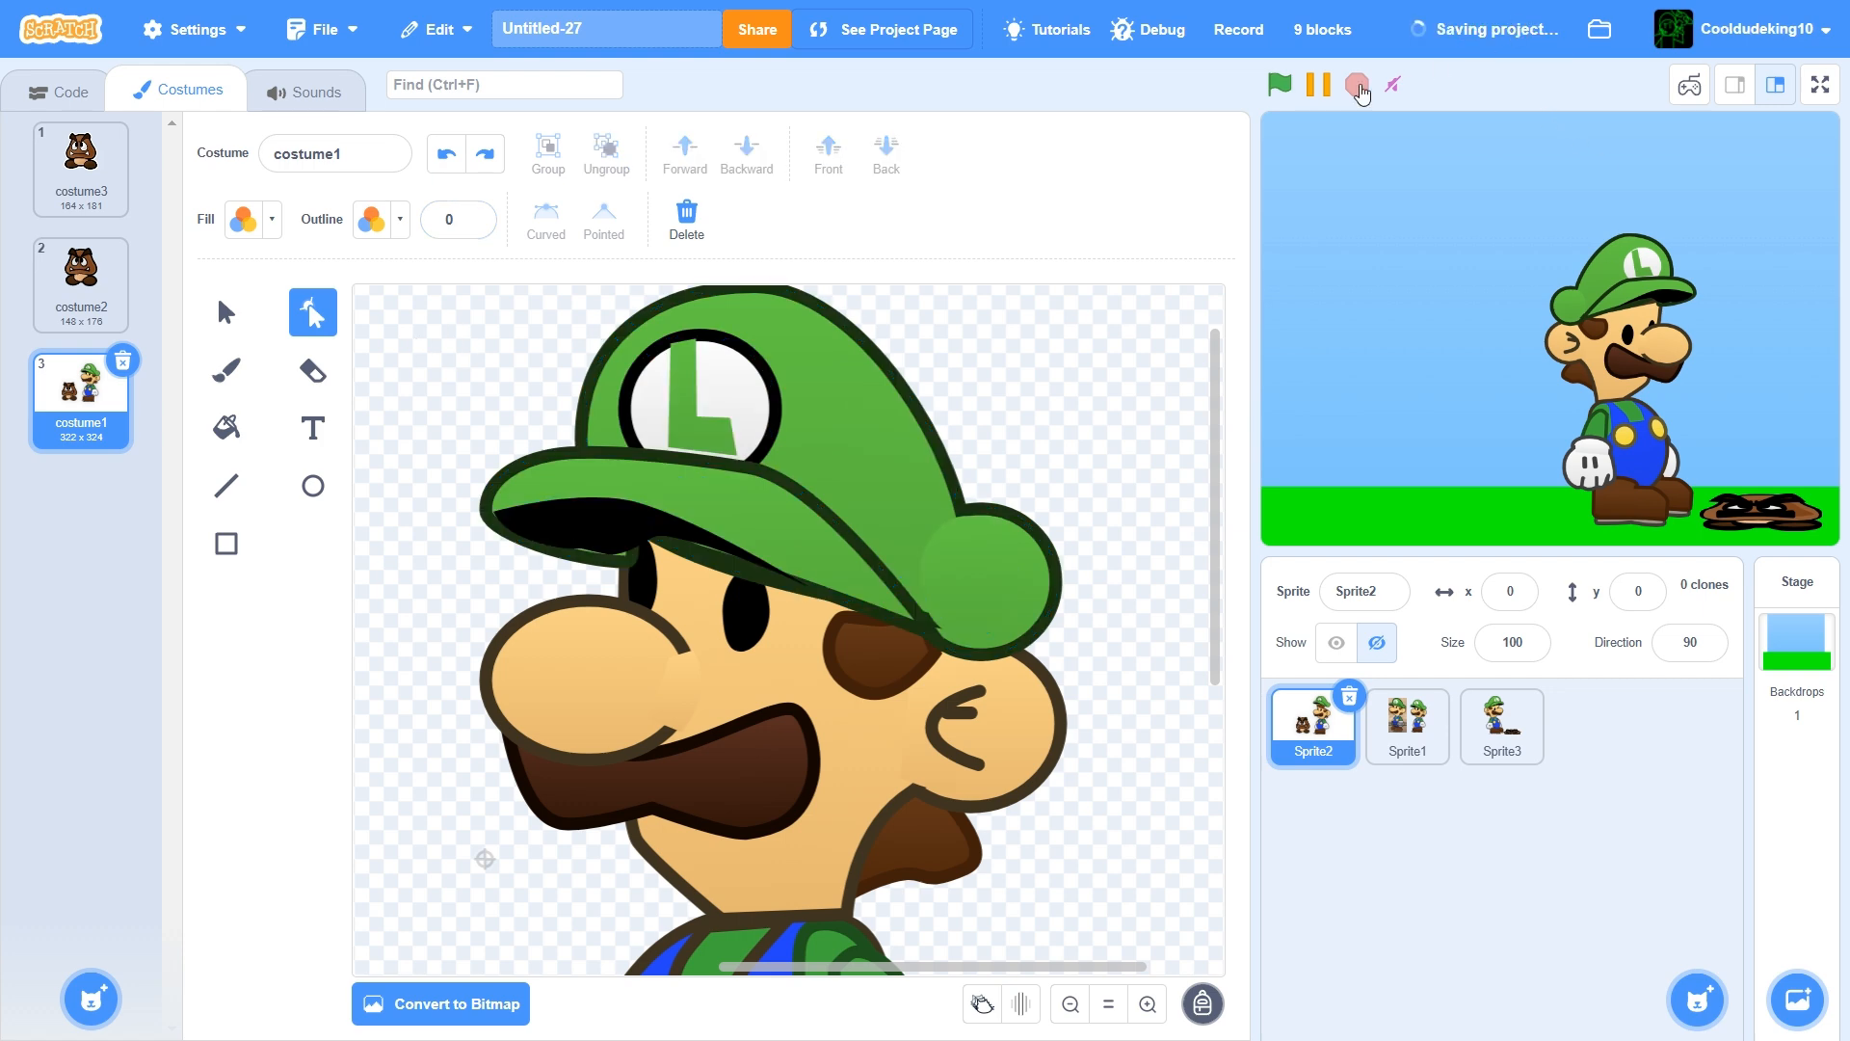
# Run the project, unmute its sound and stop it after watching the animation
pyautogui.click(1280, 85)
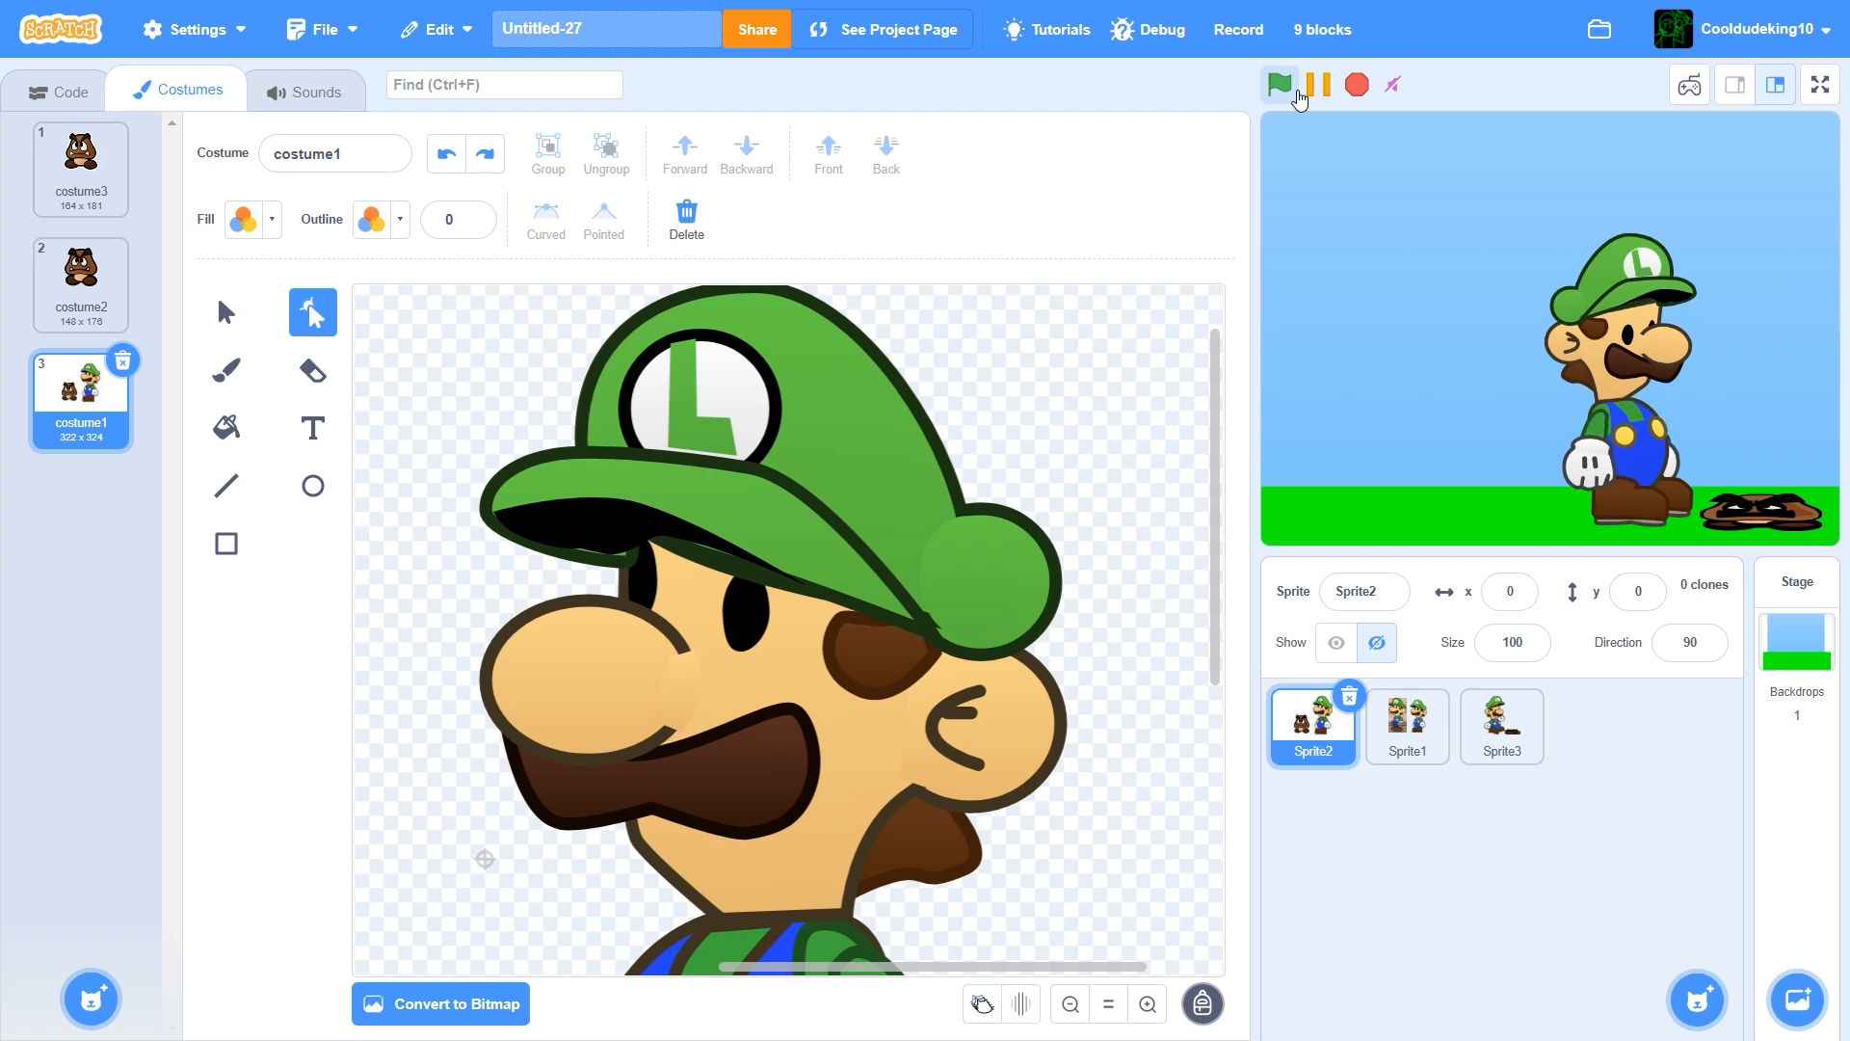
pyautogui.click(1295, 93)
pyautogui.click(1386, 85)
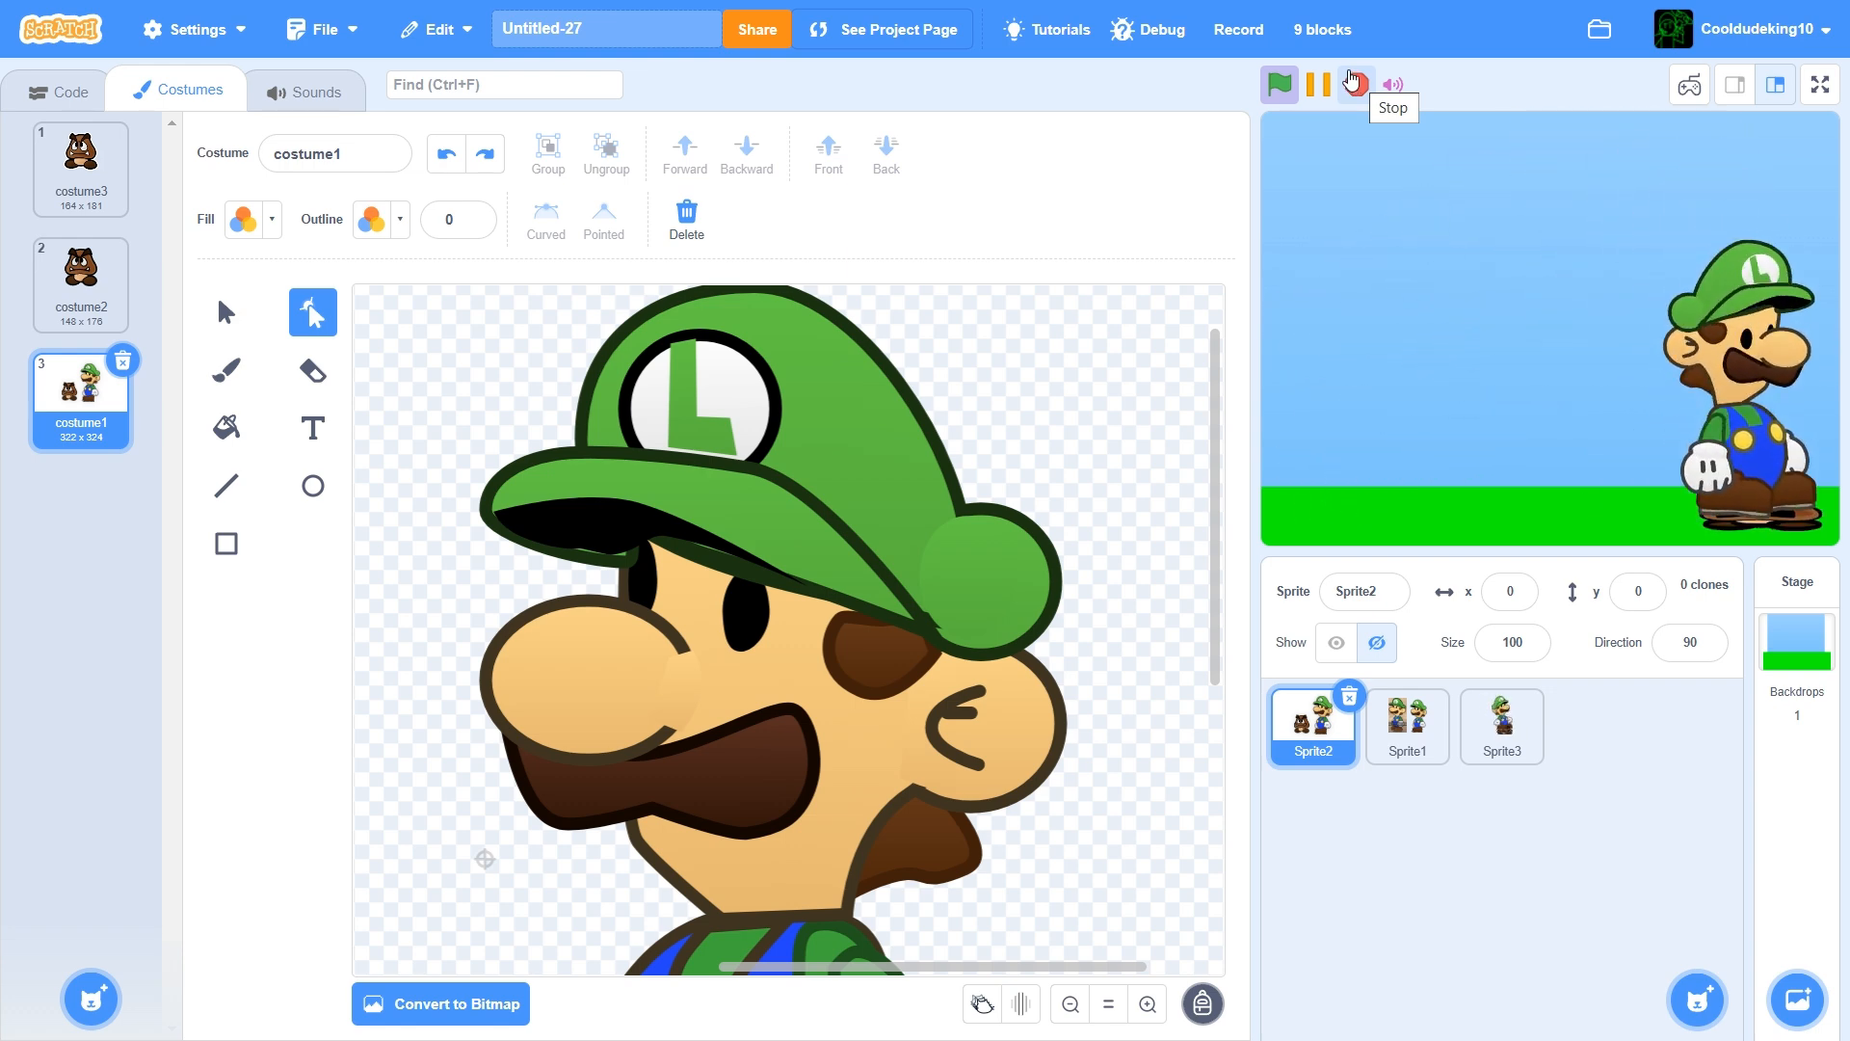
pyautogui.click(1353, 82)
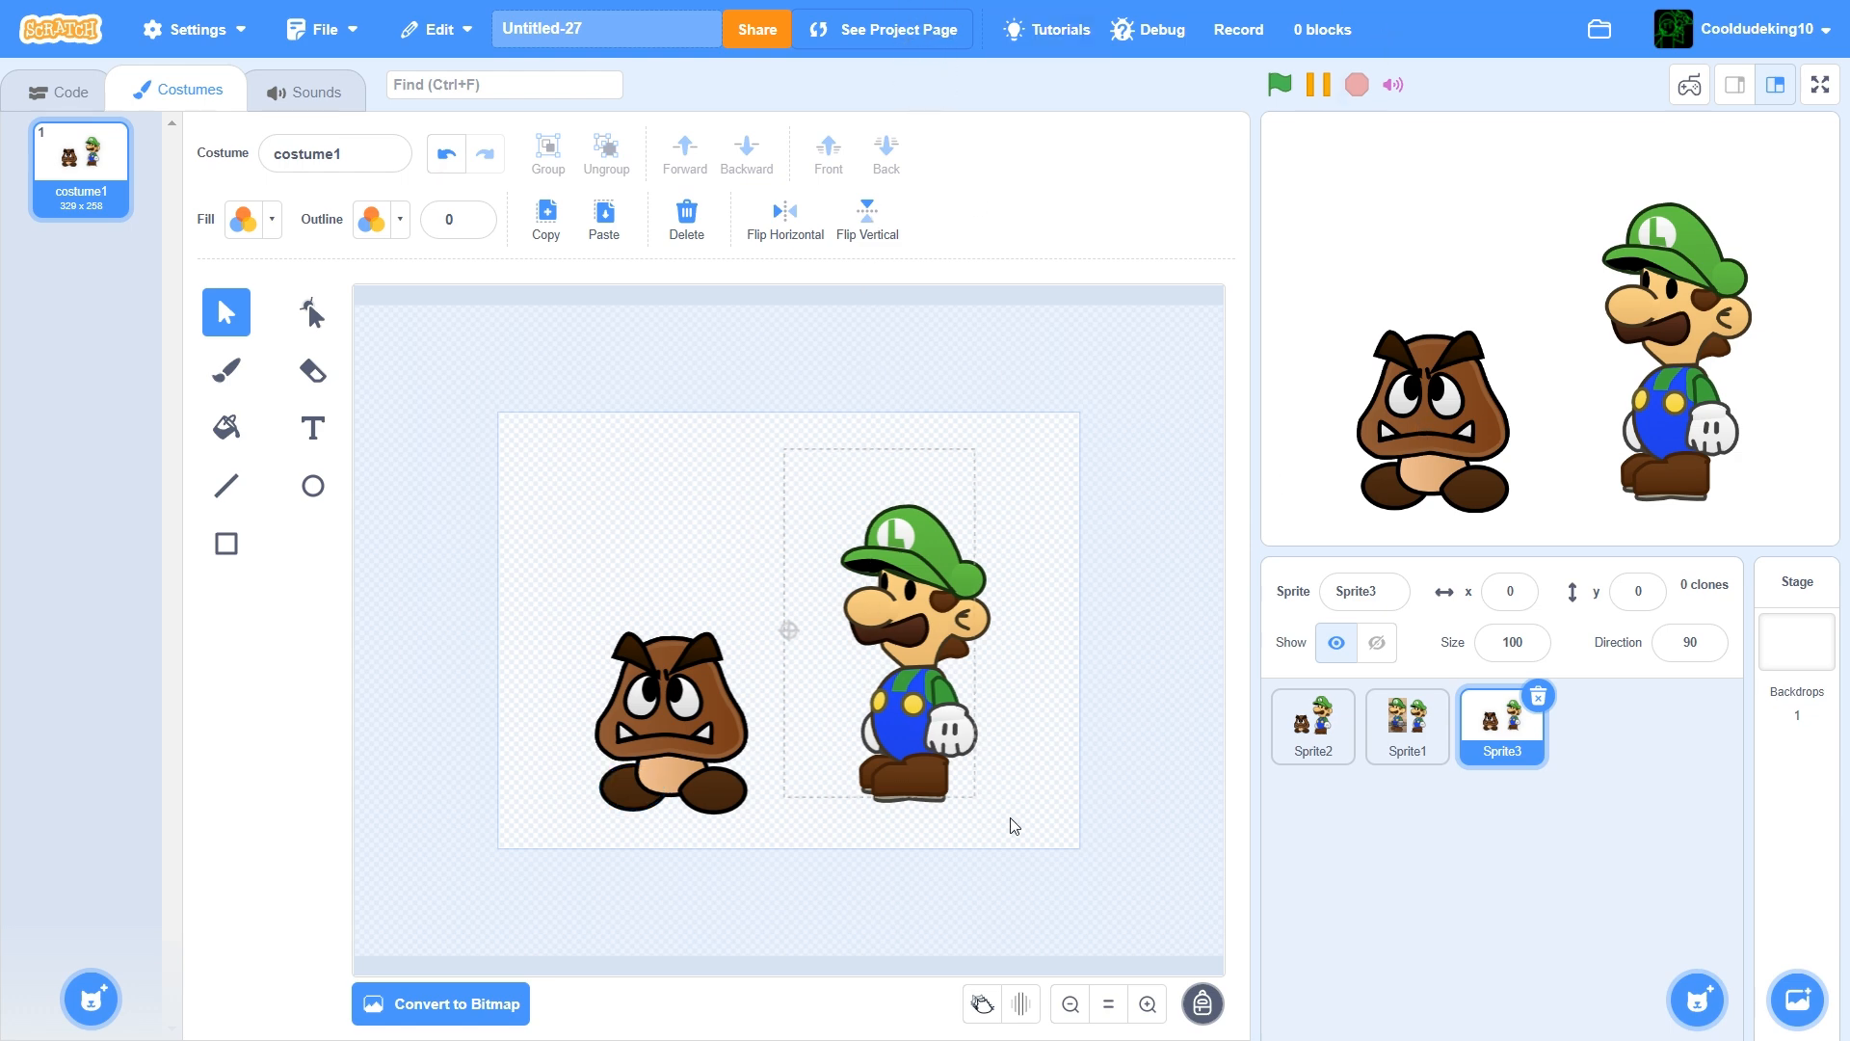
# In Sprite3's costume1, move Luigi to the canvas's left edge, and shrink the Goomba and place it in the lower-right corner
pyautogui.click(927, 715)
pyautogui.moveTo(919, 628); pyautogui.dragTo(499, 630)
pyautogui.moveTo(774, 830); pyautogui.dragTo(647, 725)
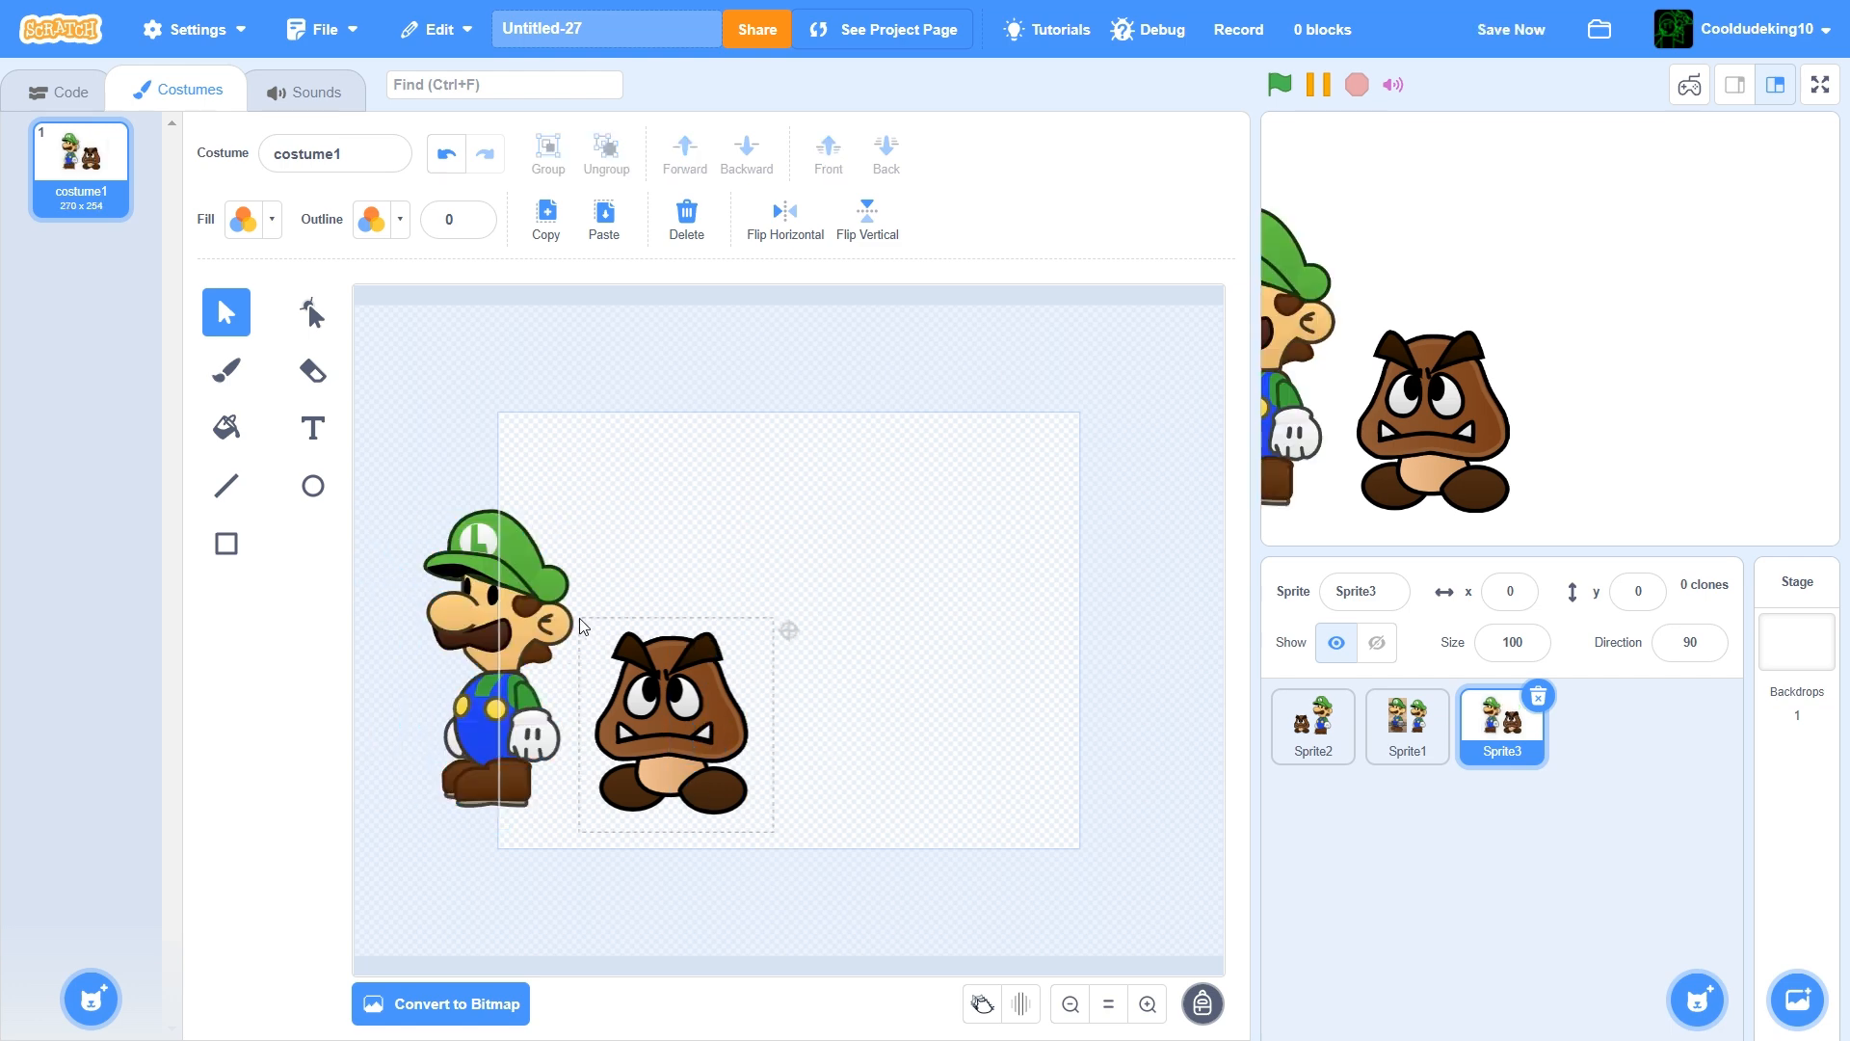
pyautogui.moveTo(581, 626); pyautogui.dragTo(958, 691)
pyautogui.moveTo(992, 759); pyautogui.dragTo(975, 772)
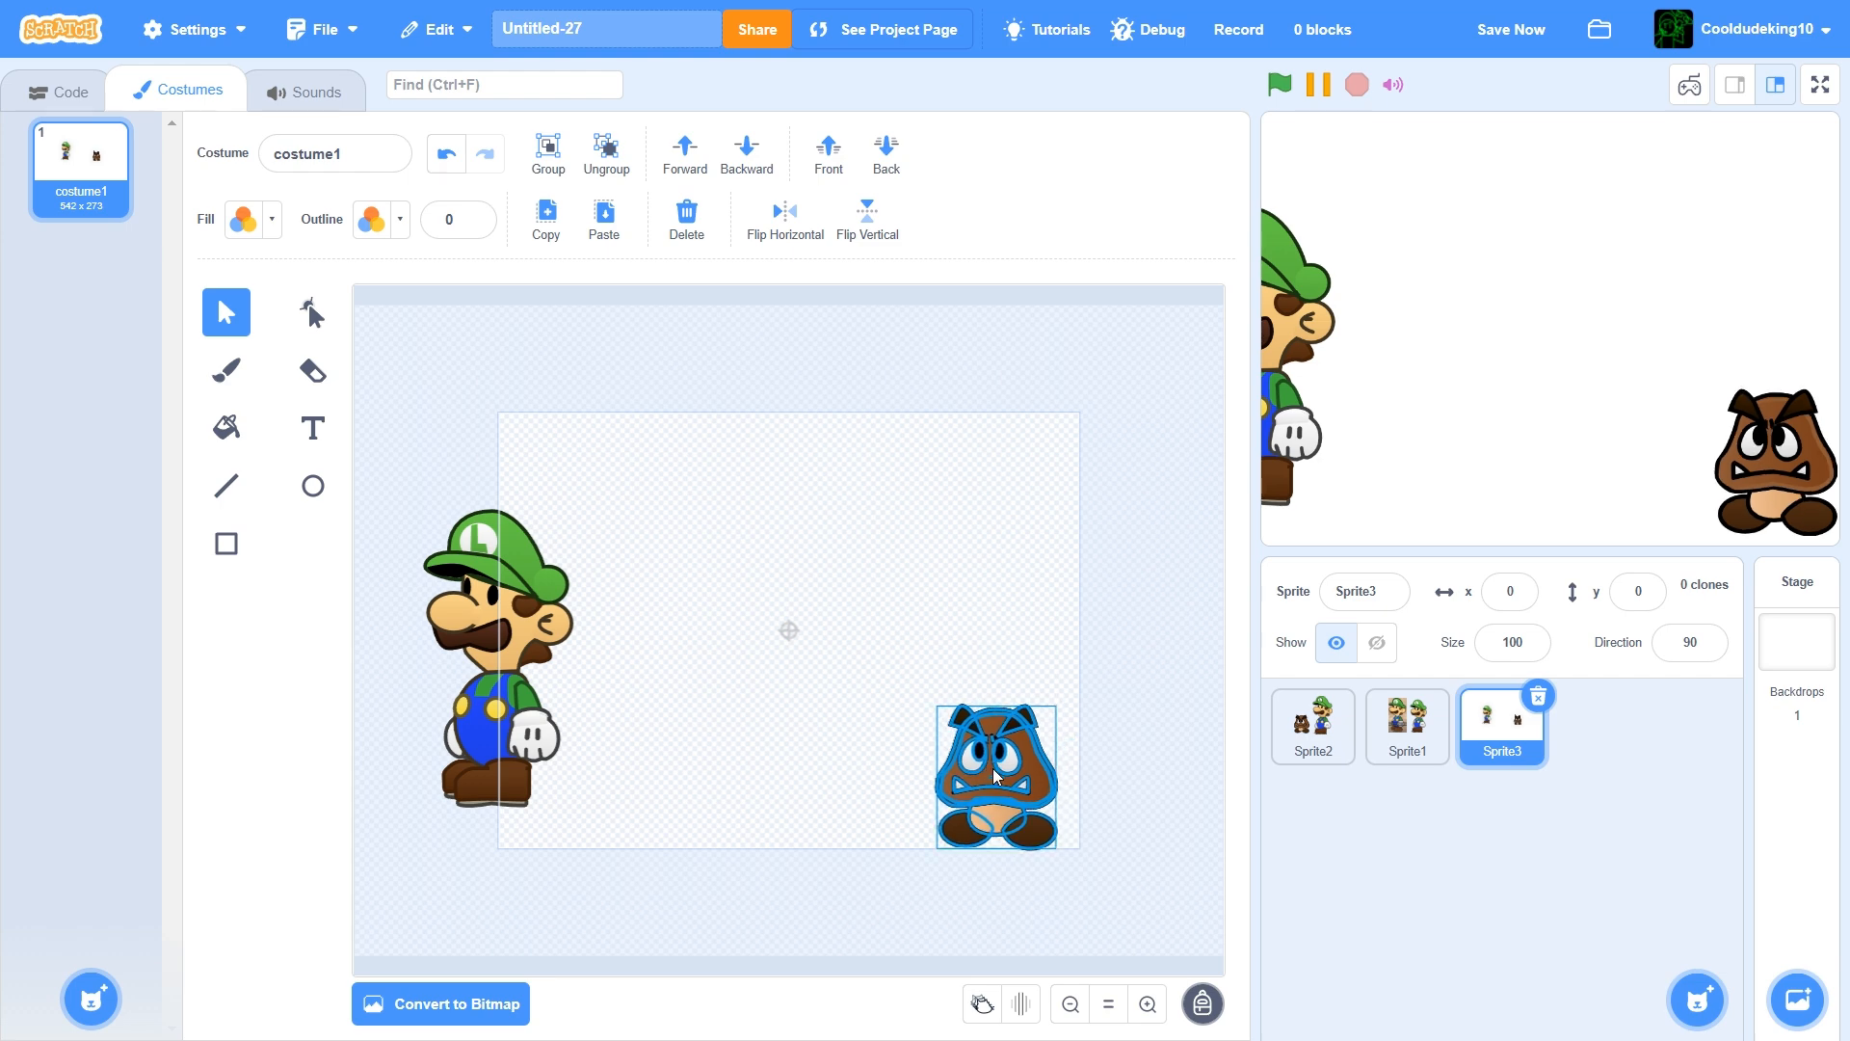
# Flip Luigi horizontally to face the Goomba, place him in the canvas's lower-left corner, and save the project
pyautogui.click(621, 824)
pyautogui.click(537, 614)
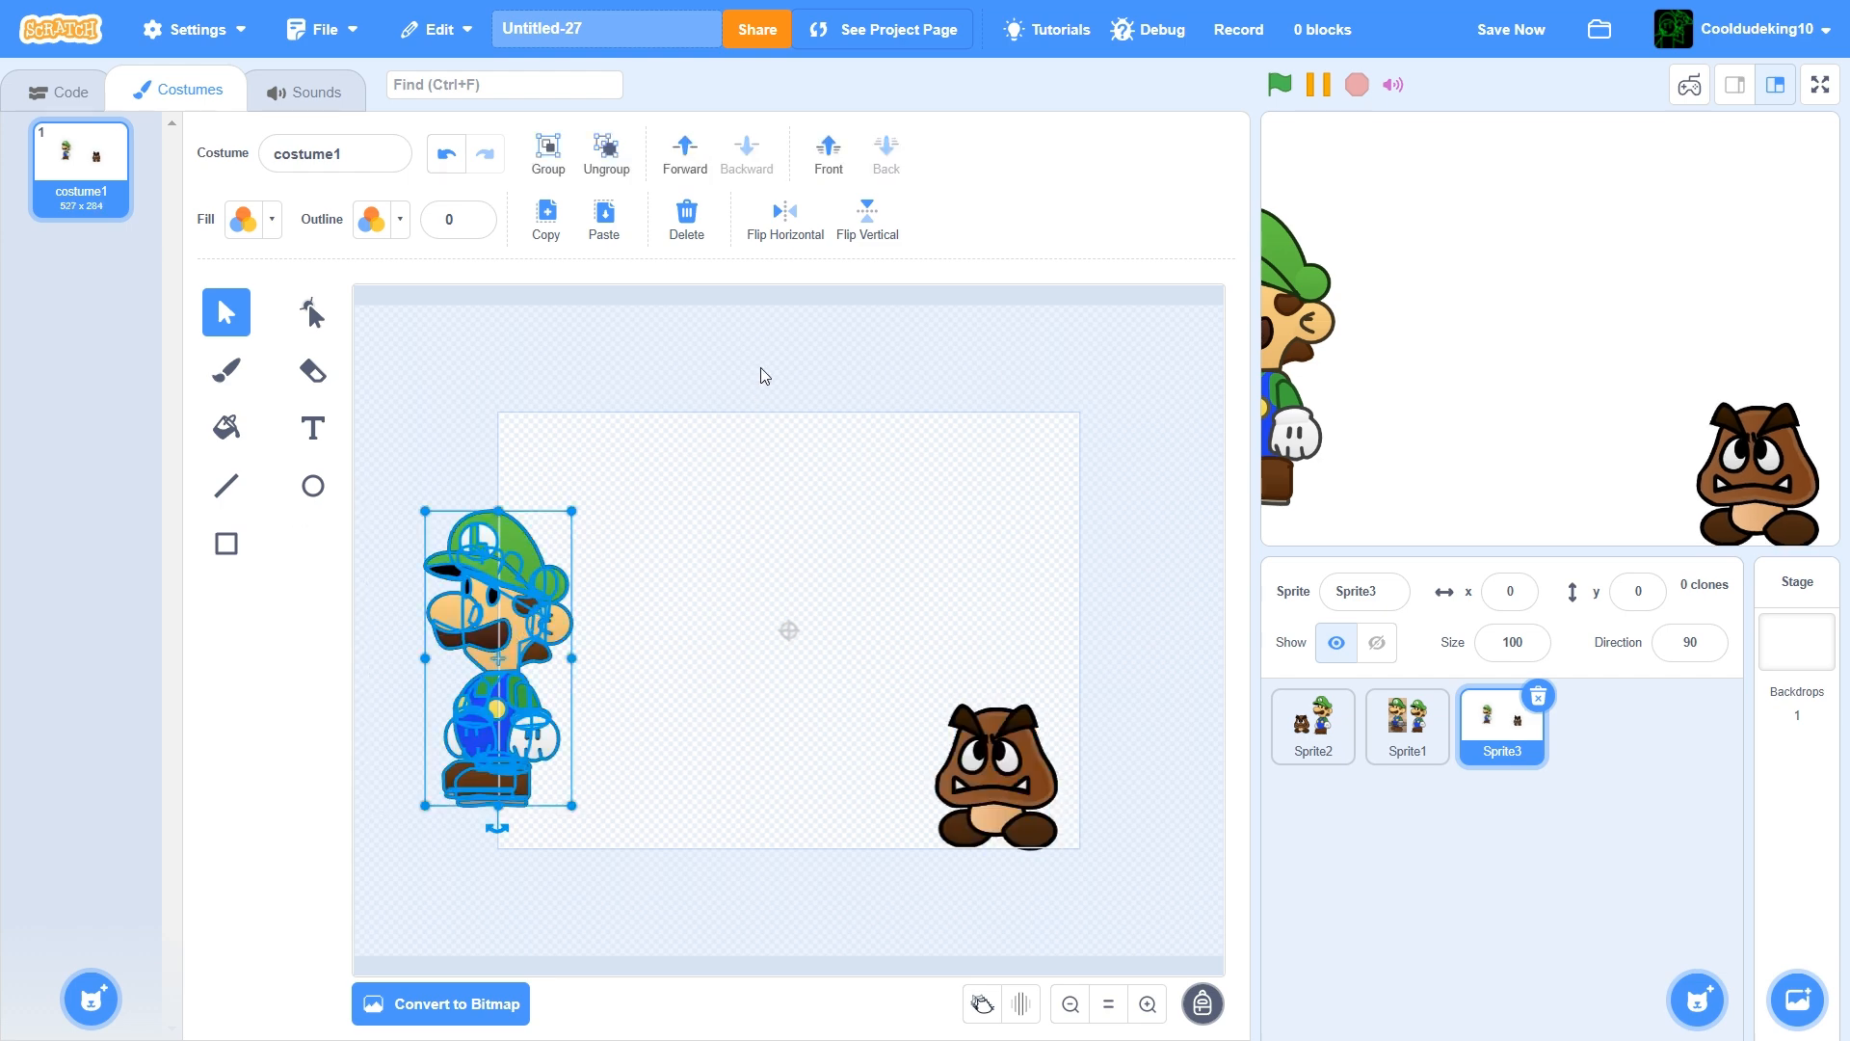
pyautogui.click(785, 212)
pyautogui.moveTo(494, 649); pyautogui.dragTo(560, 690)
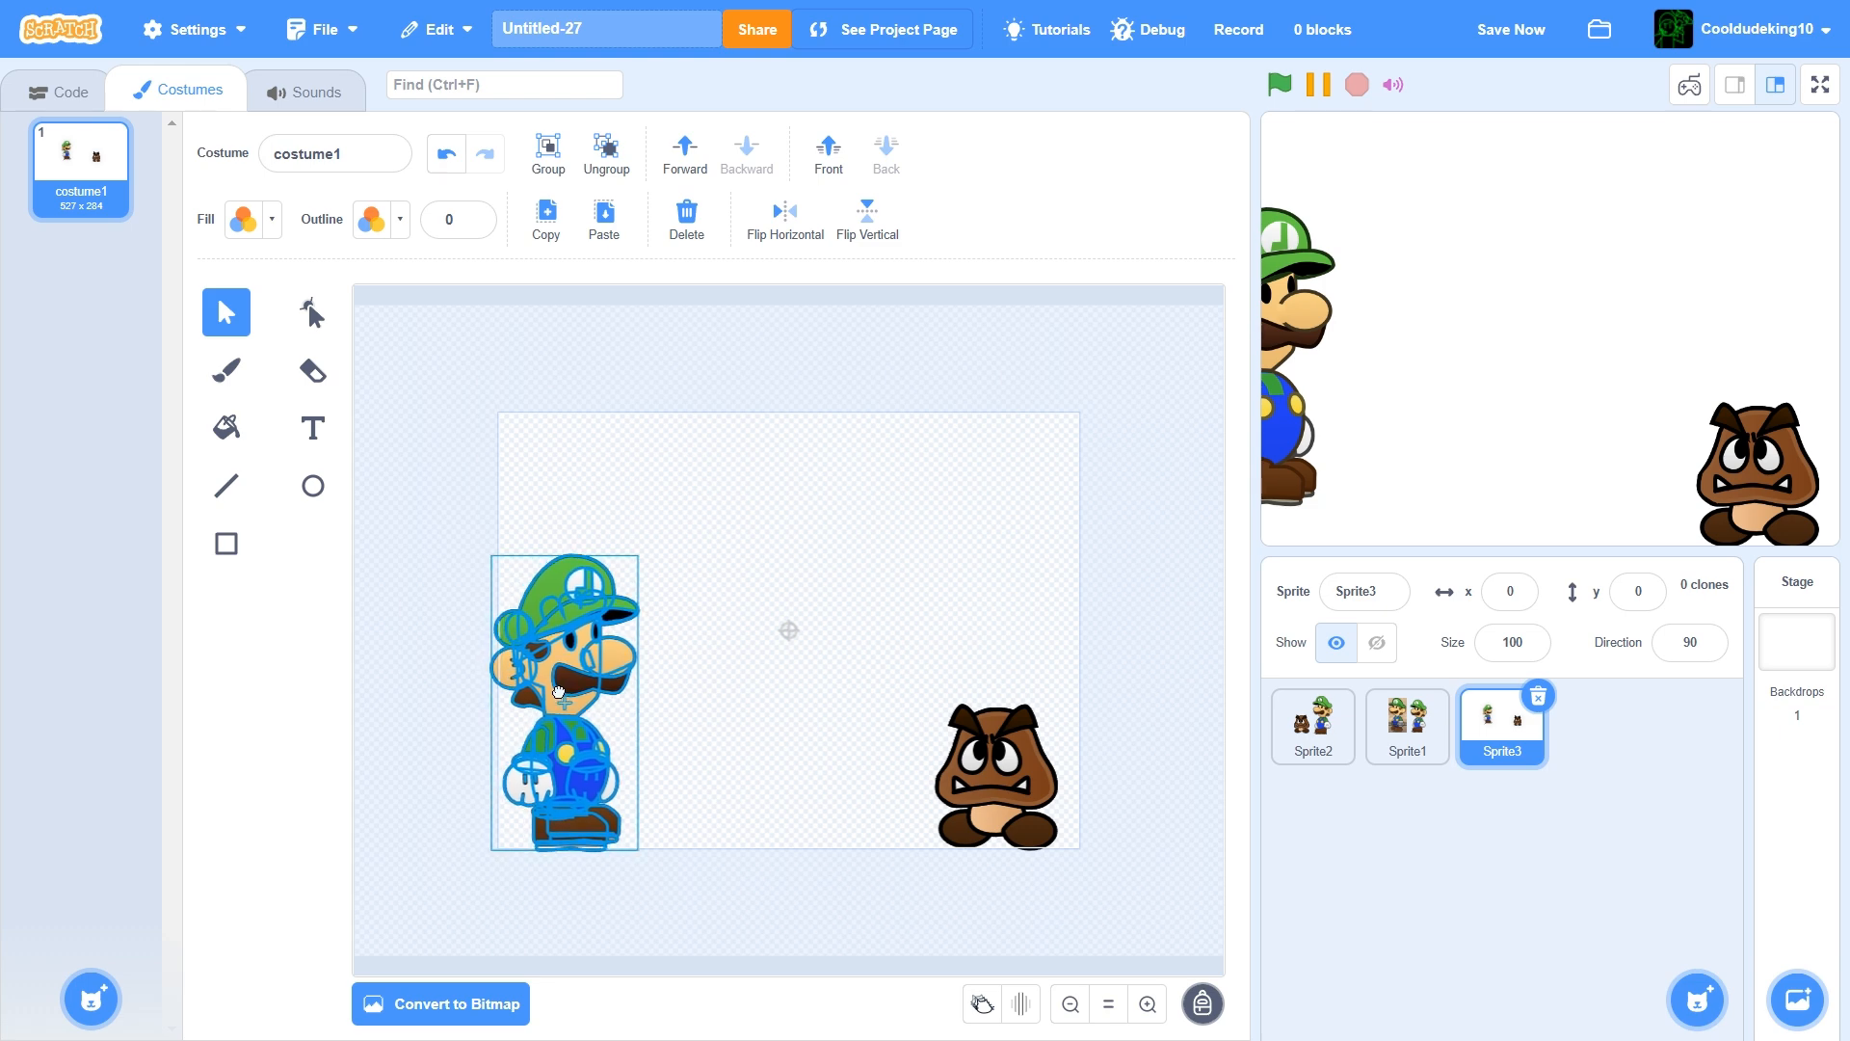
pyautogui.click(1505, 31)
pyautogui.click(755, 671)
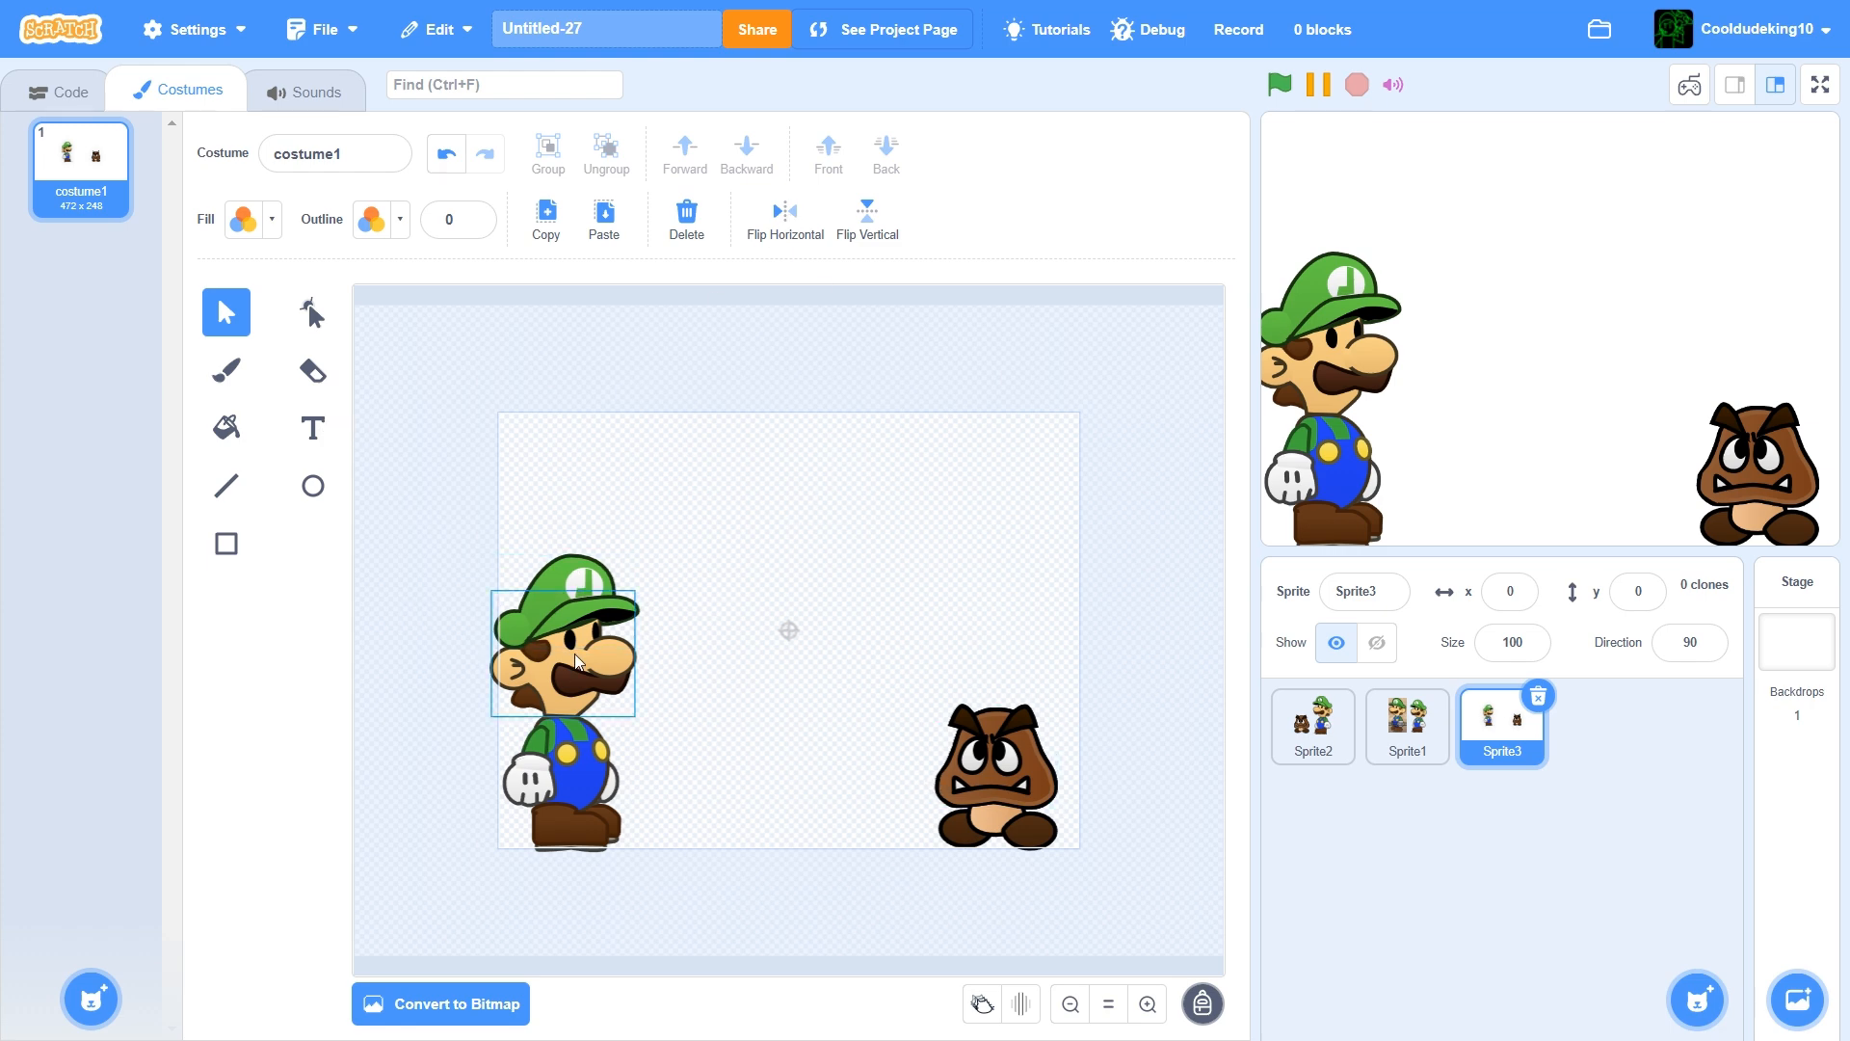
# Nudge Luigi and the Goomba together slightly right and up so both sit inside the canvas edges, and save the project
pyautogui.hotkey('ctrl', 'a')
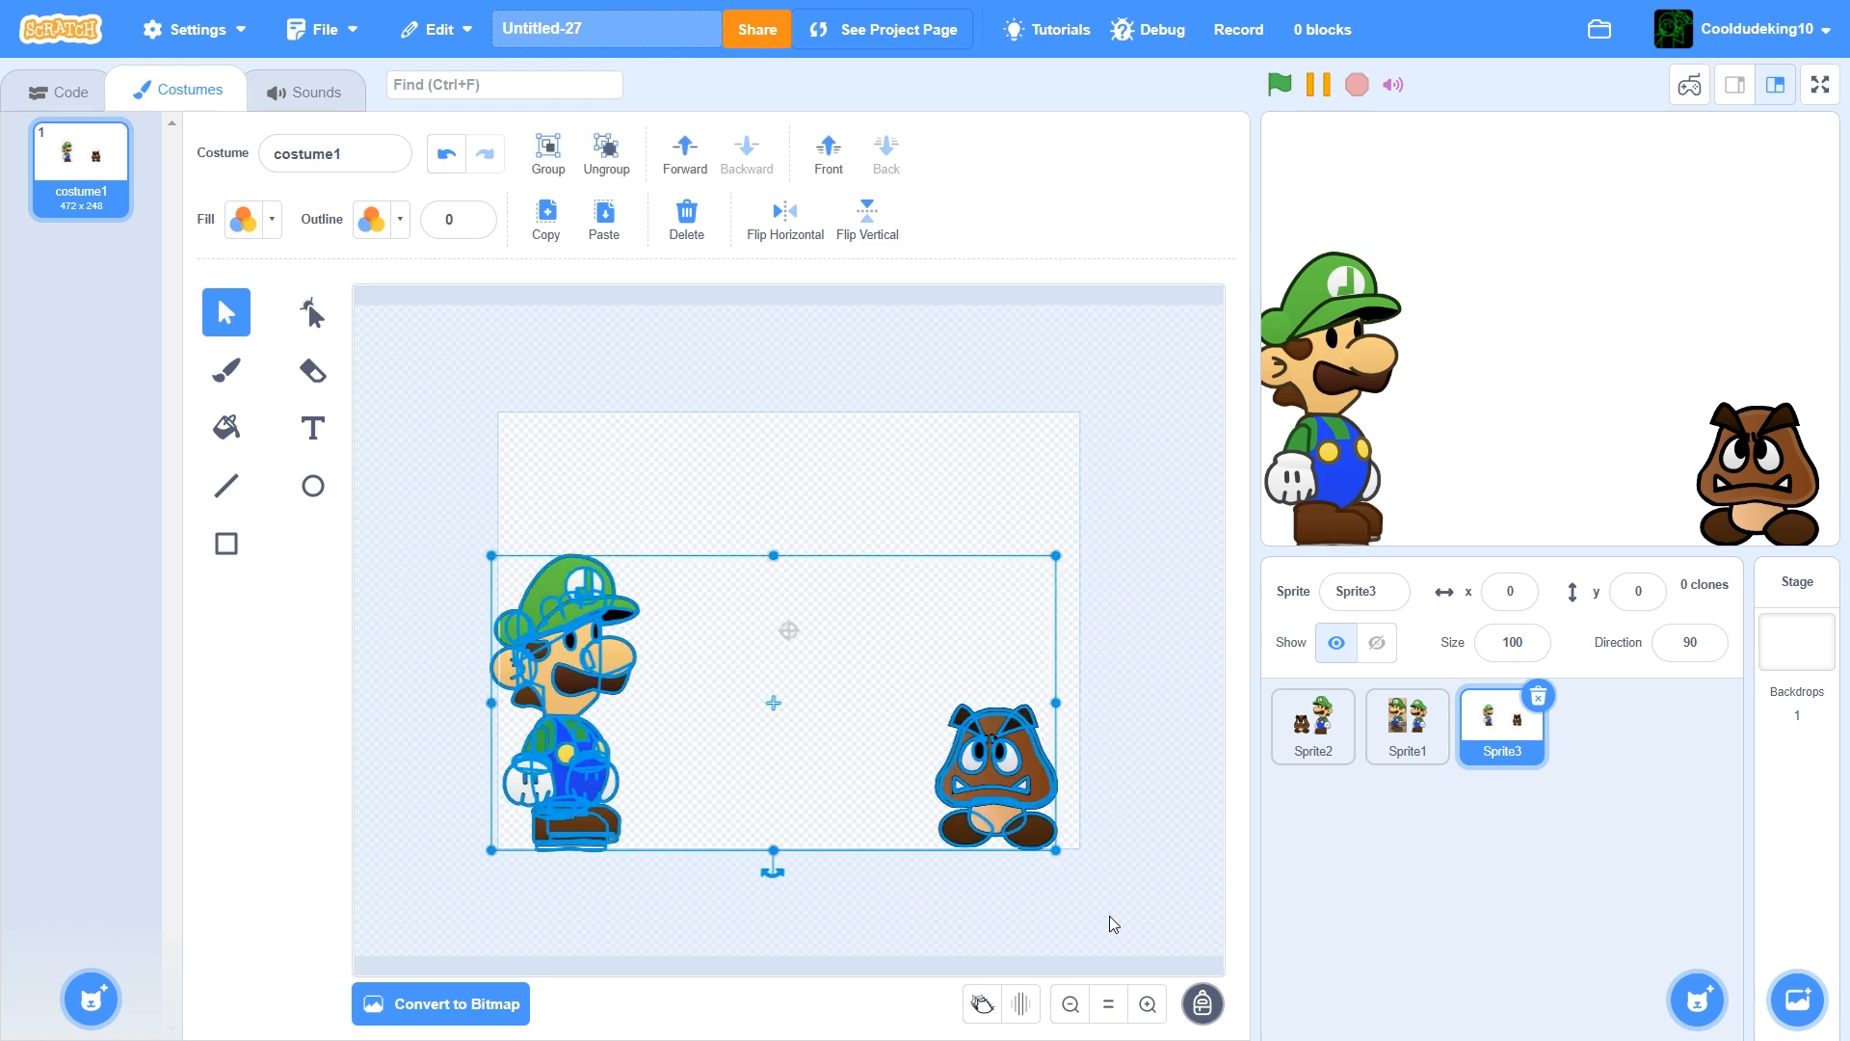
pyautogui.press('Right')
pyautogui.press('Right')
pyautogui.press('Right')
pyautogui.press('Right')
pyautogui.press('Right')
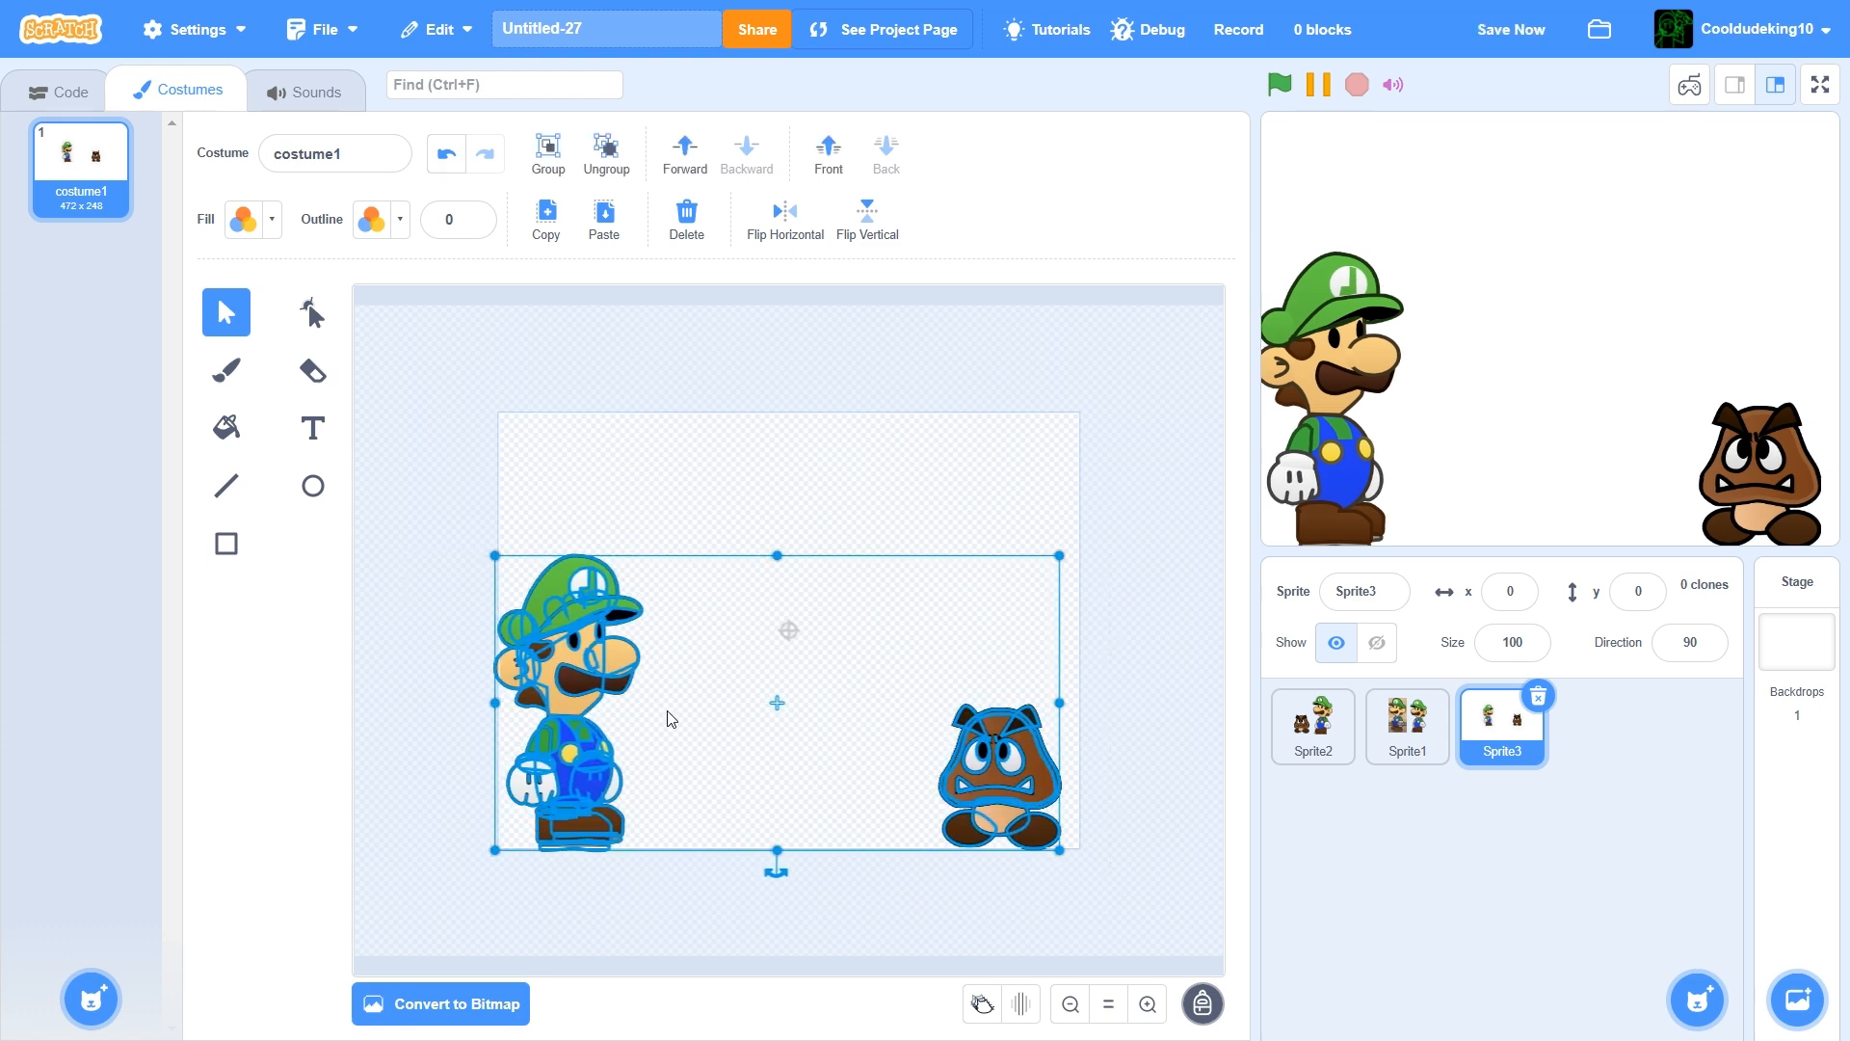
pyautogui.press('Right')
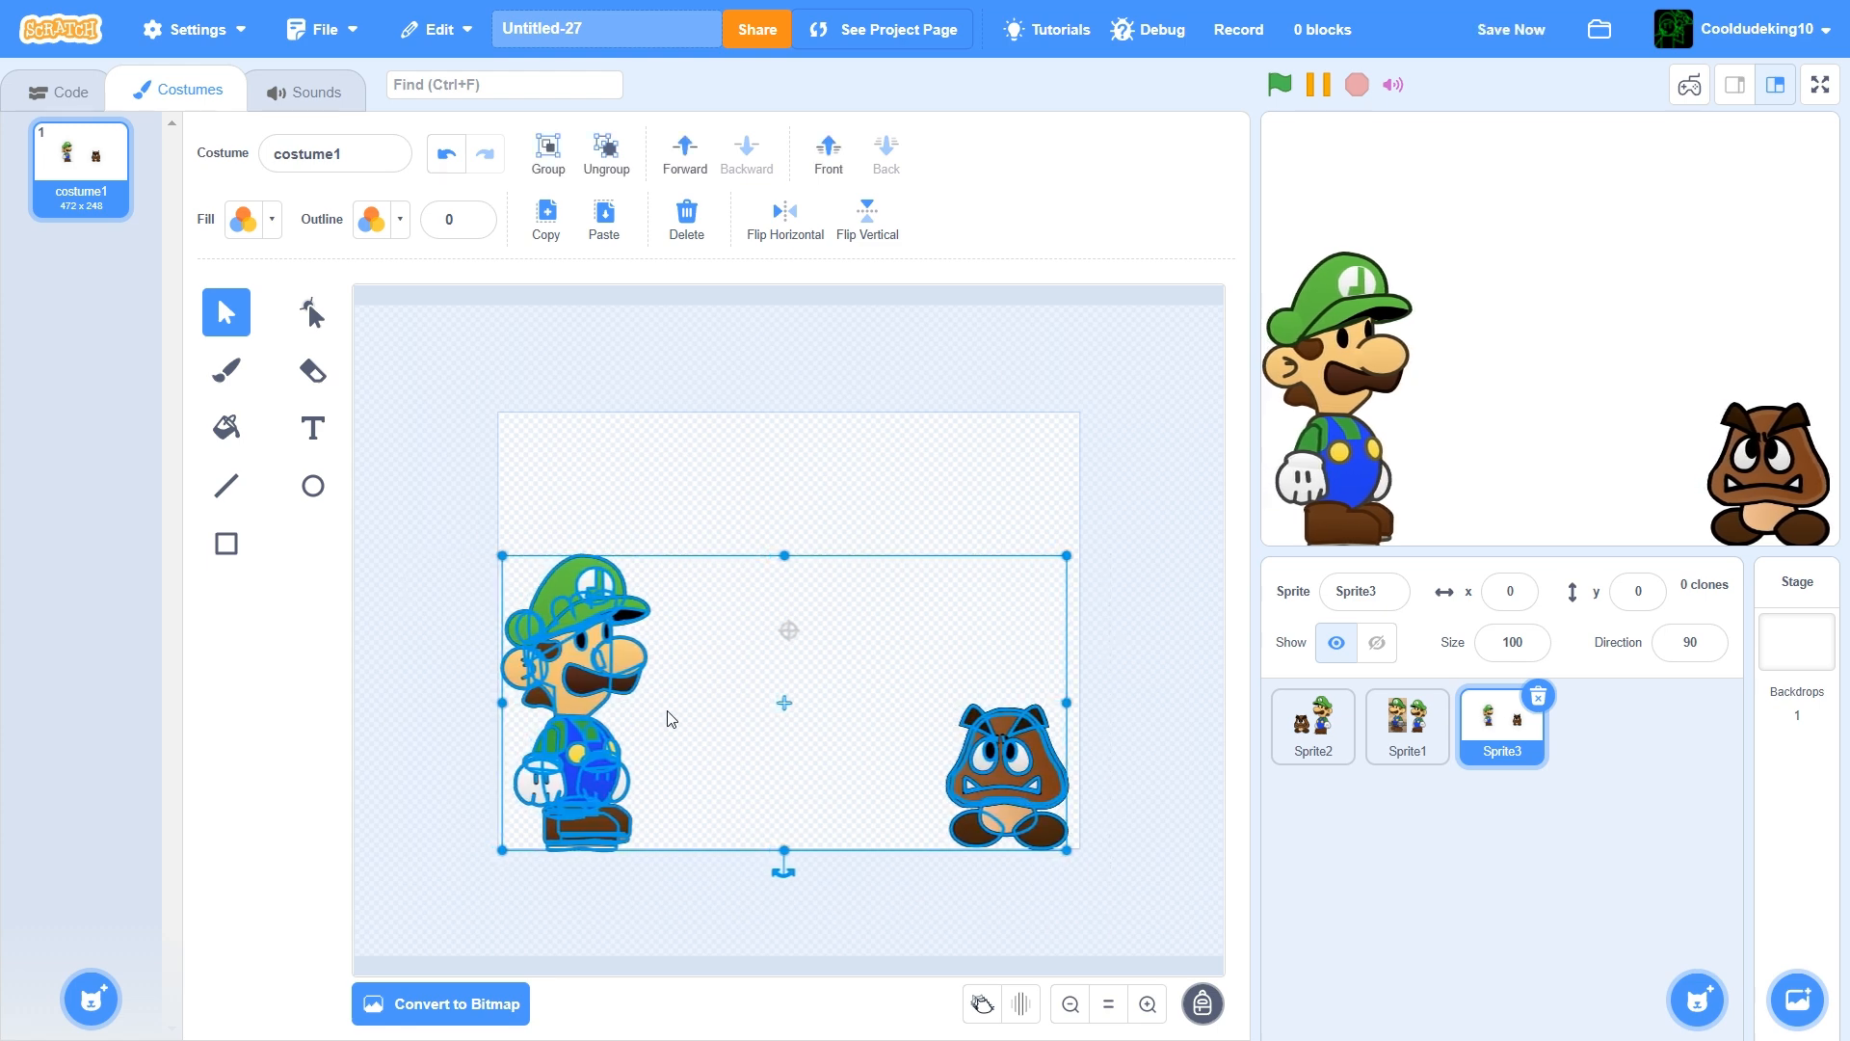
pyautogui.press('Up')
pyautogui.press('Up')
pyautogui.press('Up')
pyautogui.press('Up')
pyautogui.press('Up')
pyautogui.press('Up')
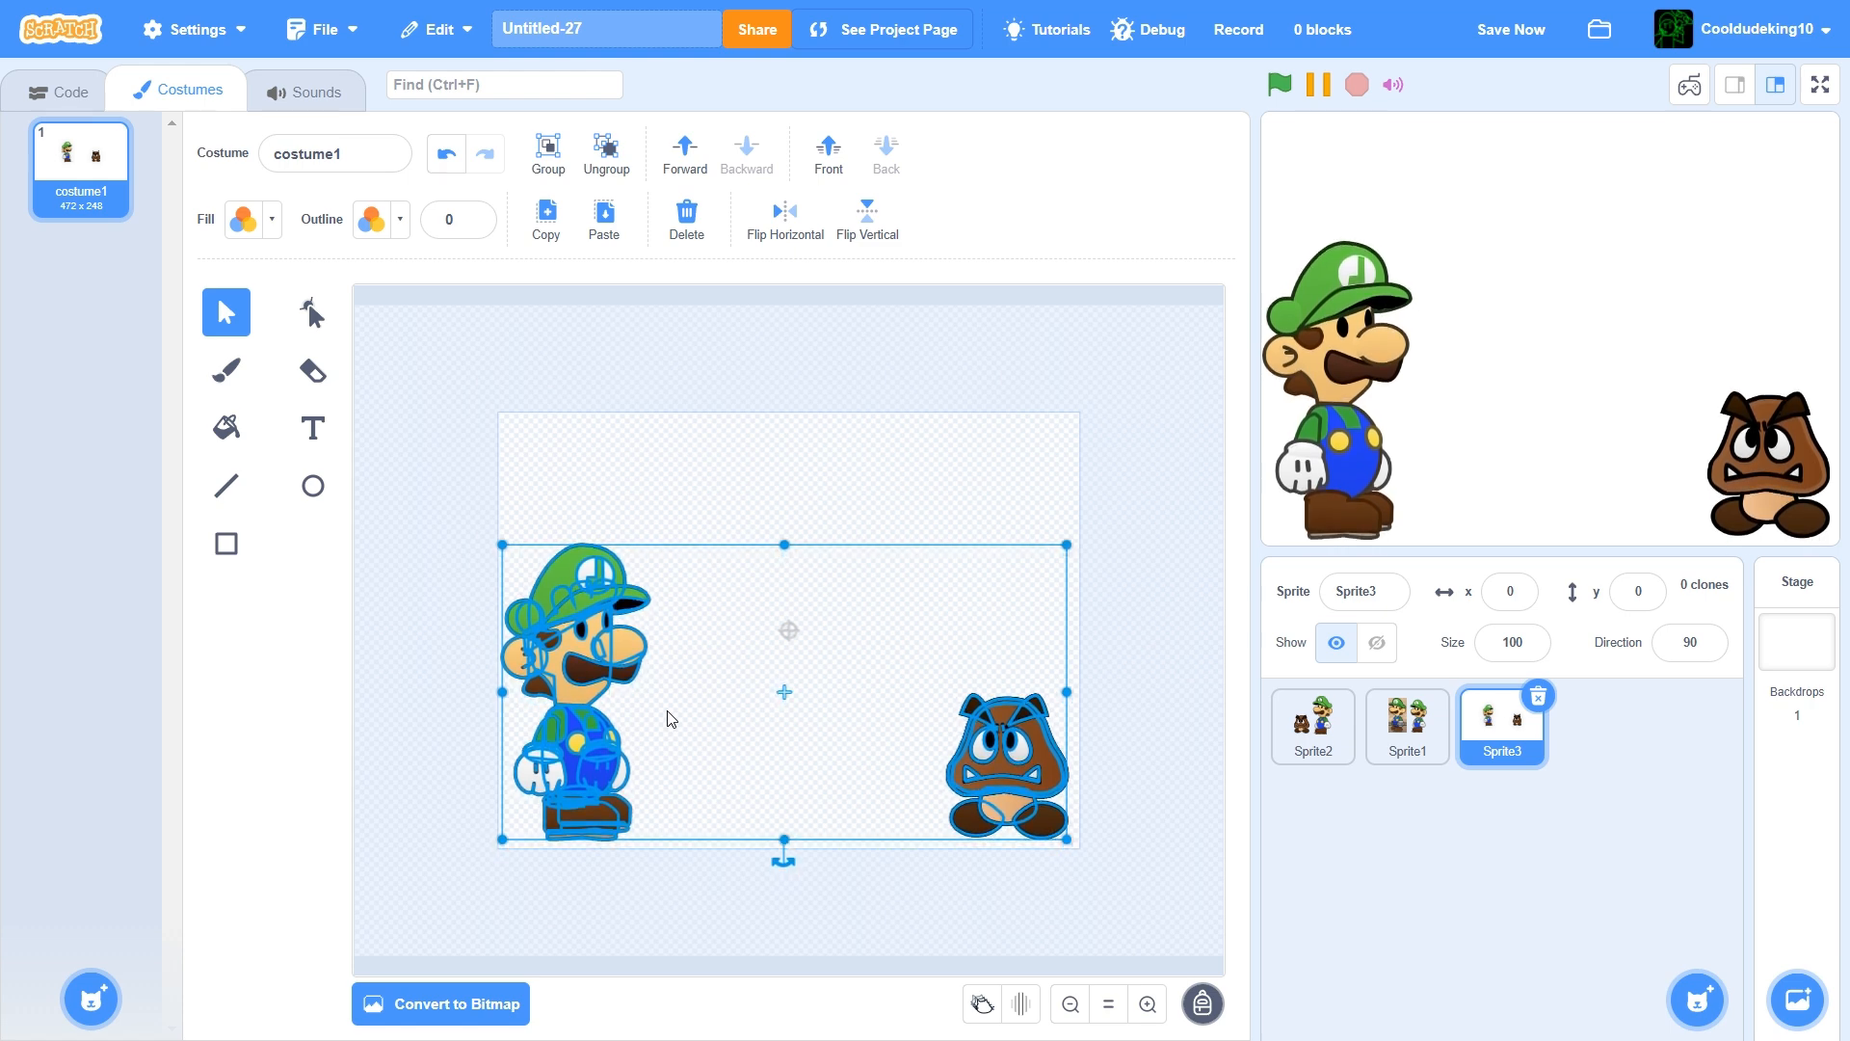
pyautogui.press('Up')
pyautogui.press('Up')
pyautogui.press('Up')
pyautogui.press('Up')
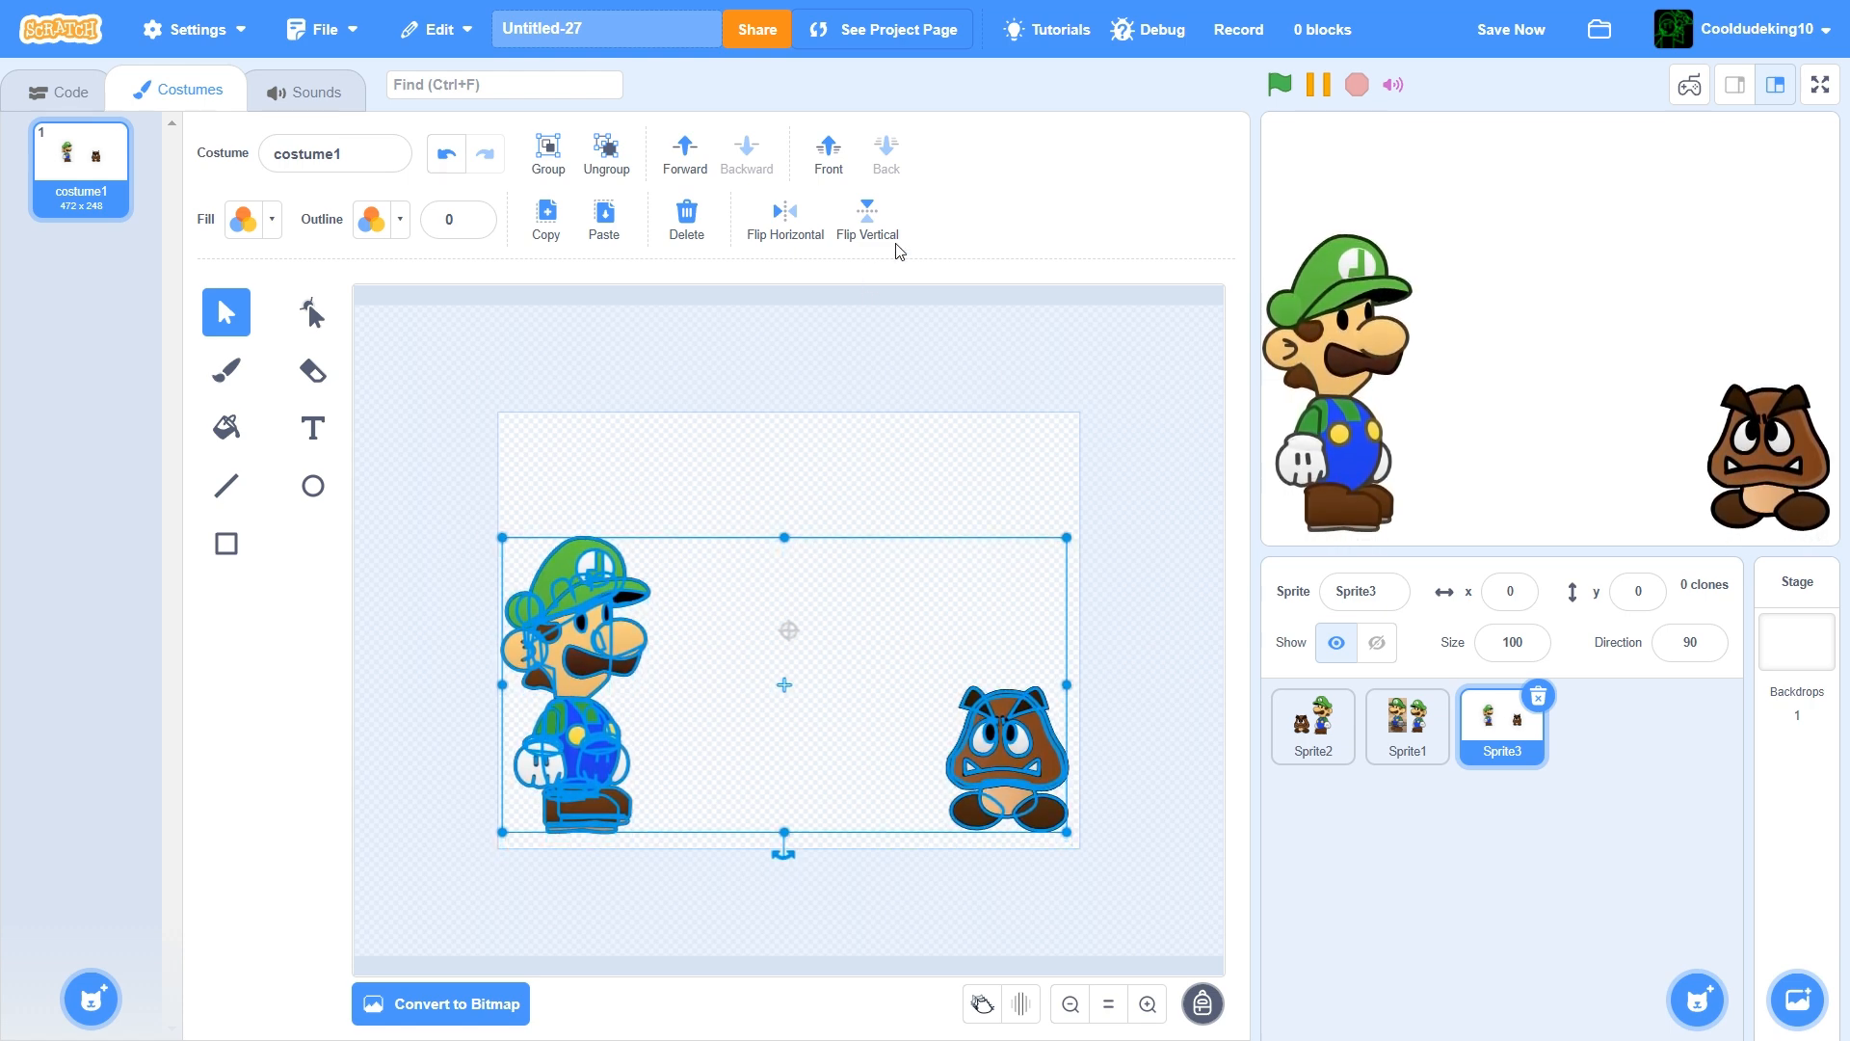
pyautogui.click(1511, 28)
pyautogui.click(809, 502)
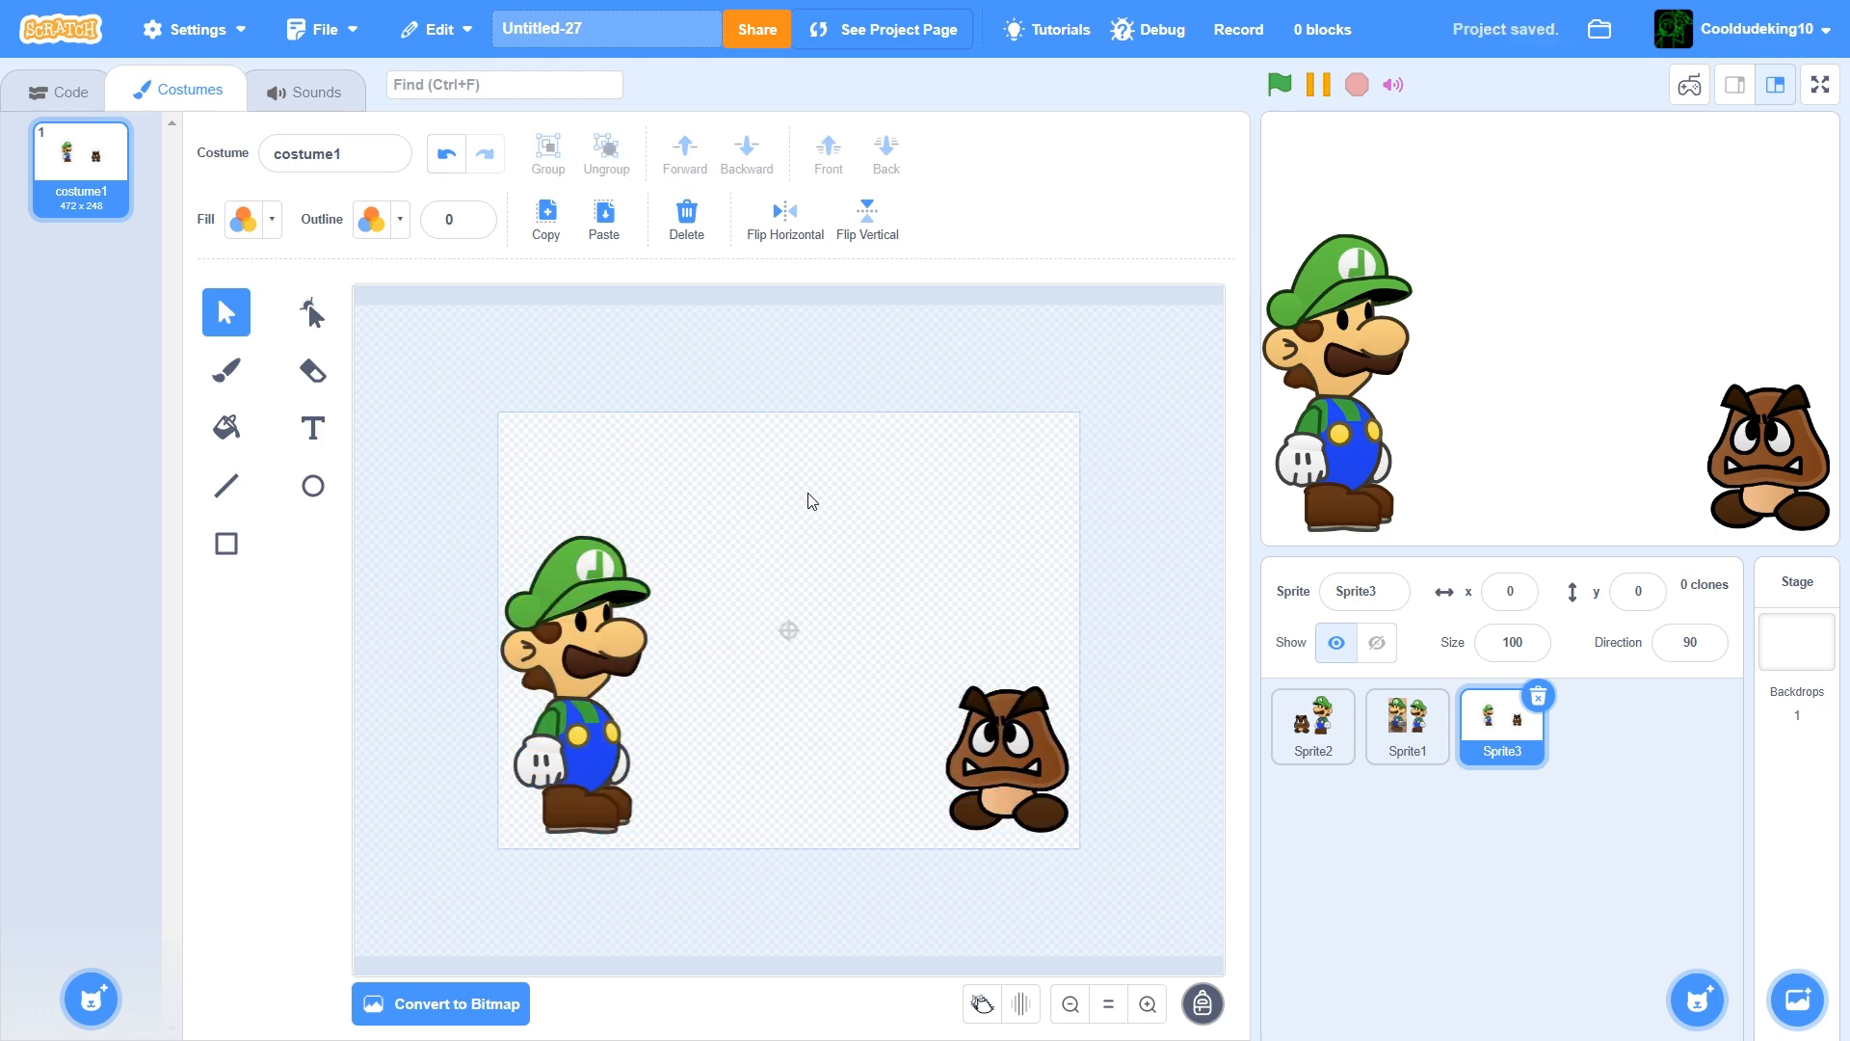
# On backdrop1, draw a bright blue rectangle about 510 × 416 without outline, center it over the whole stage area, and save the project
pyautogui.click(1824, 667)
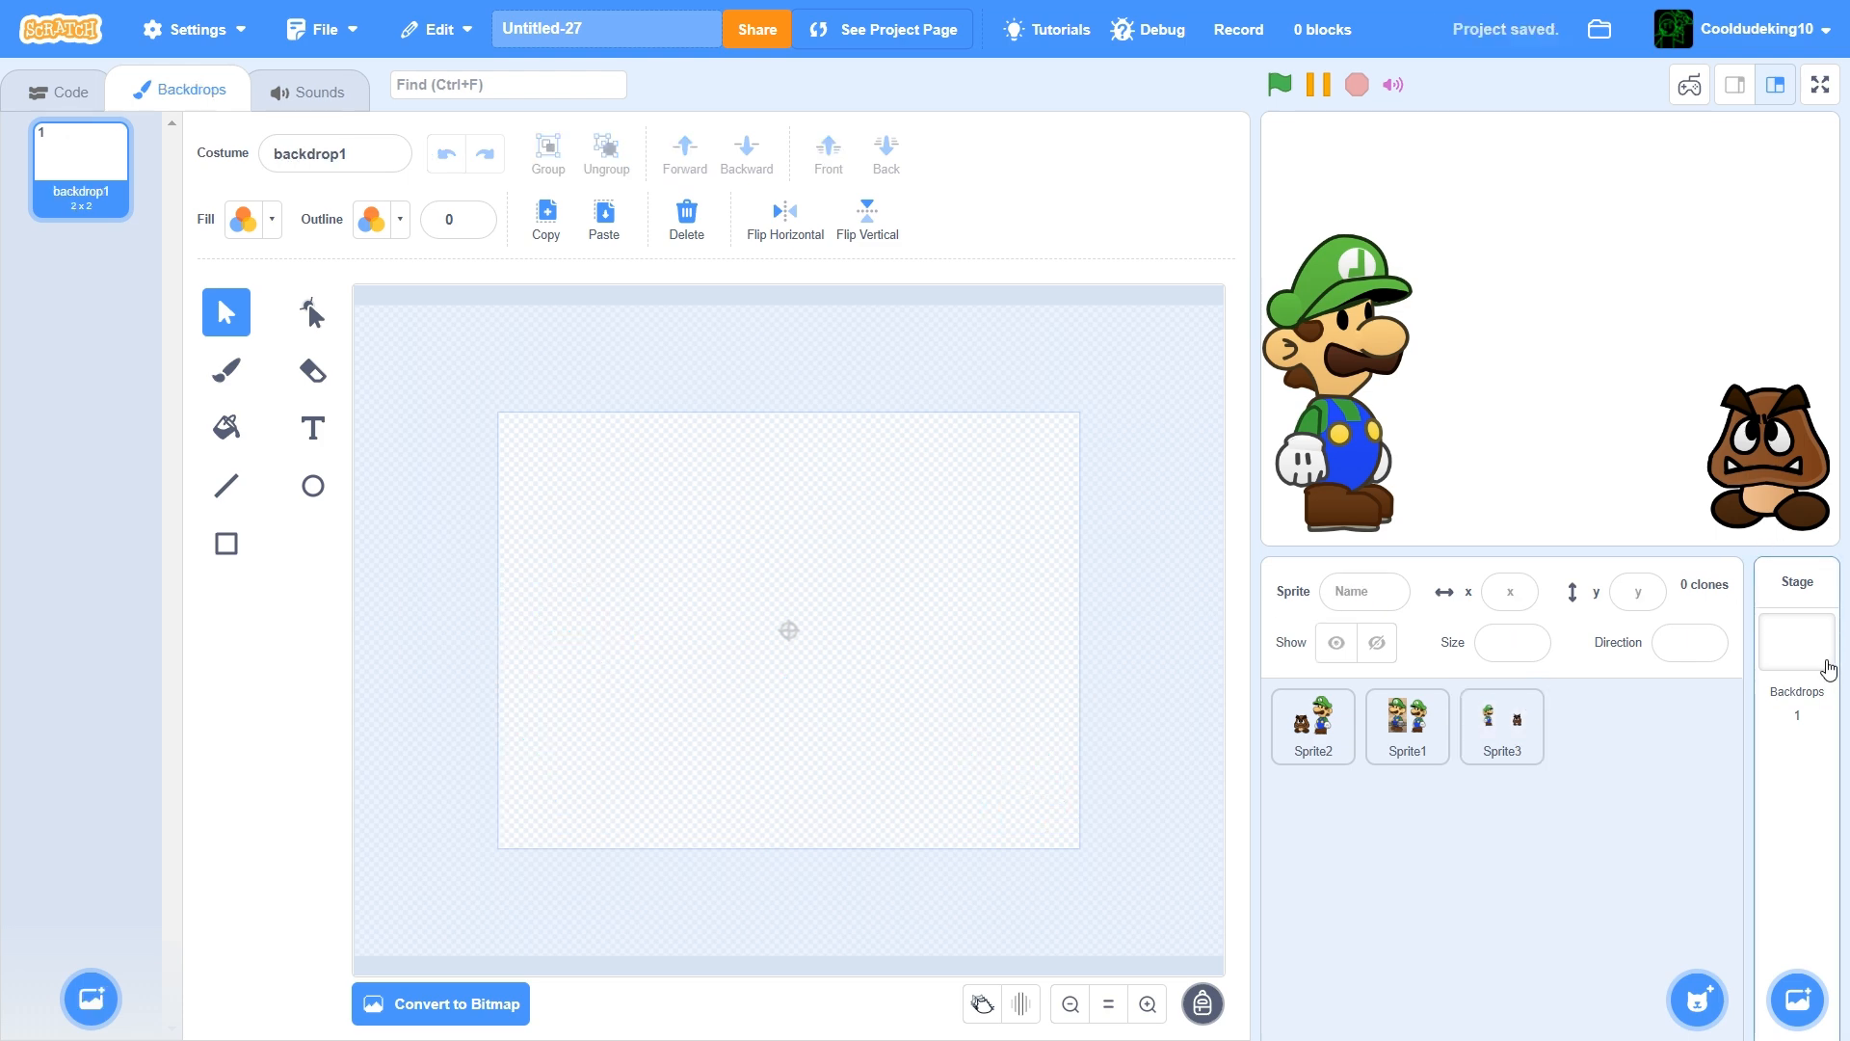
pyautogui.click(234, 542)
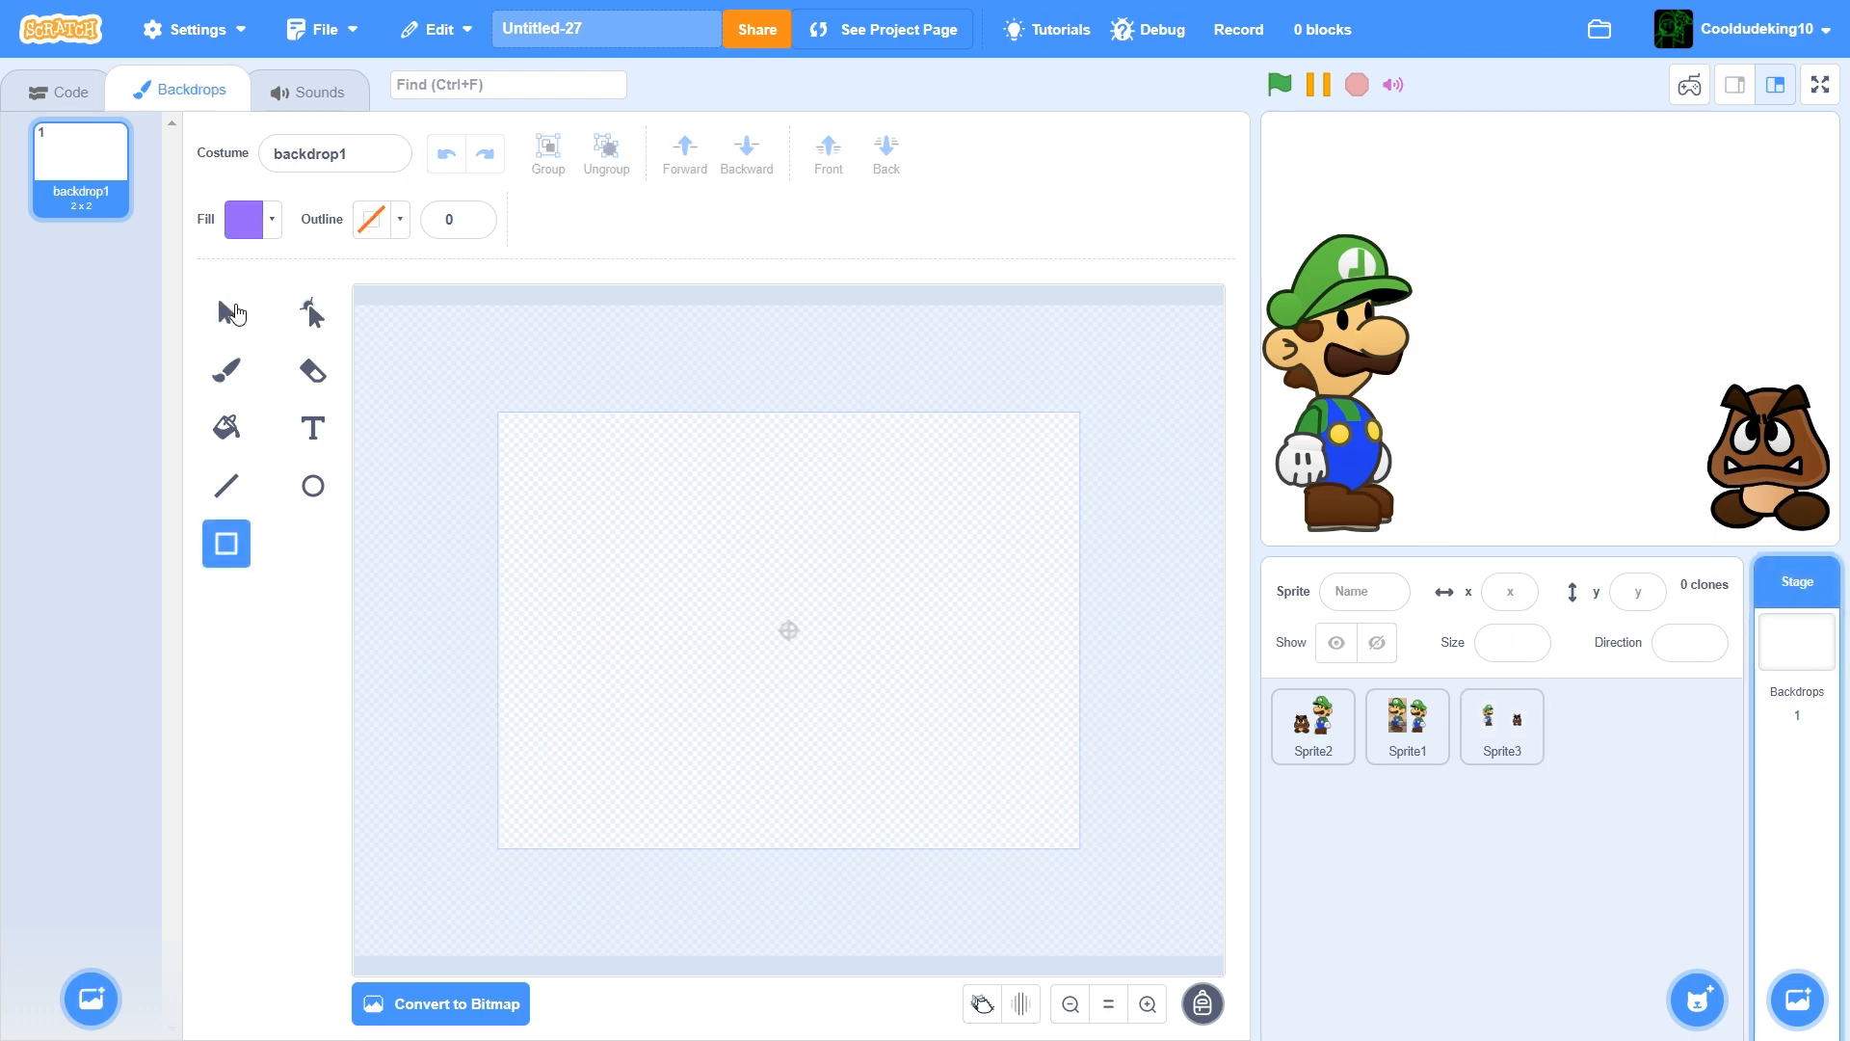
pyautogui.click(243, 218)
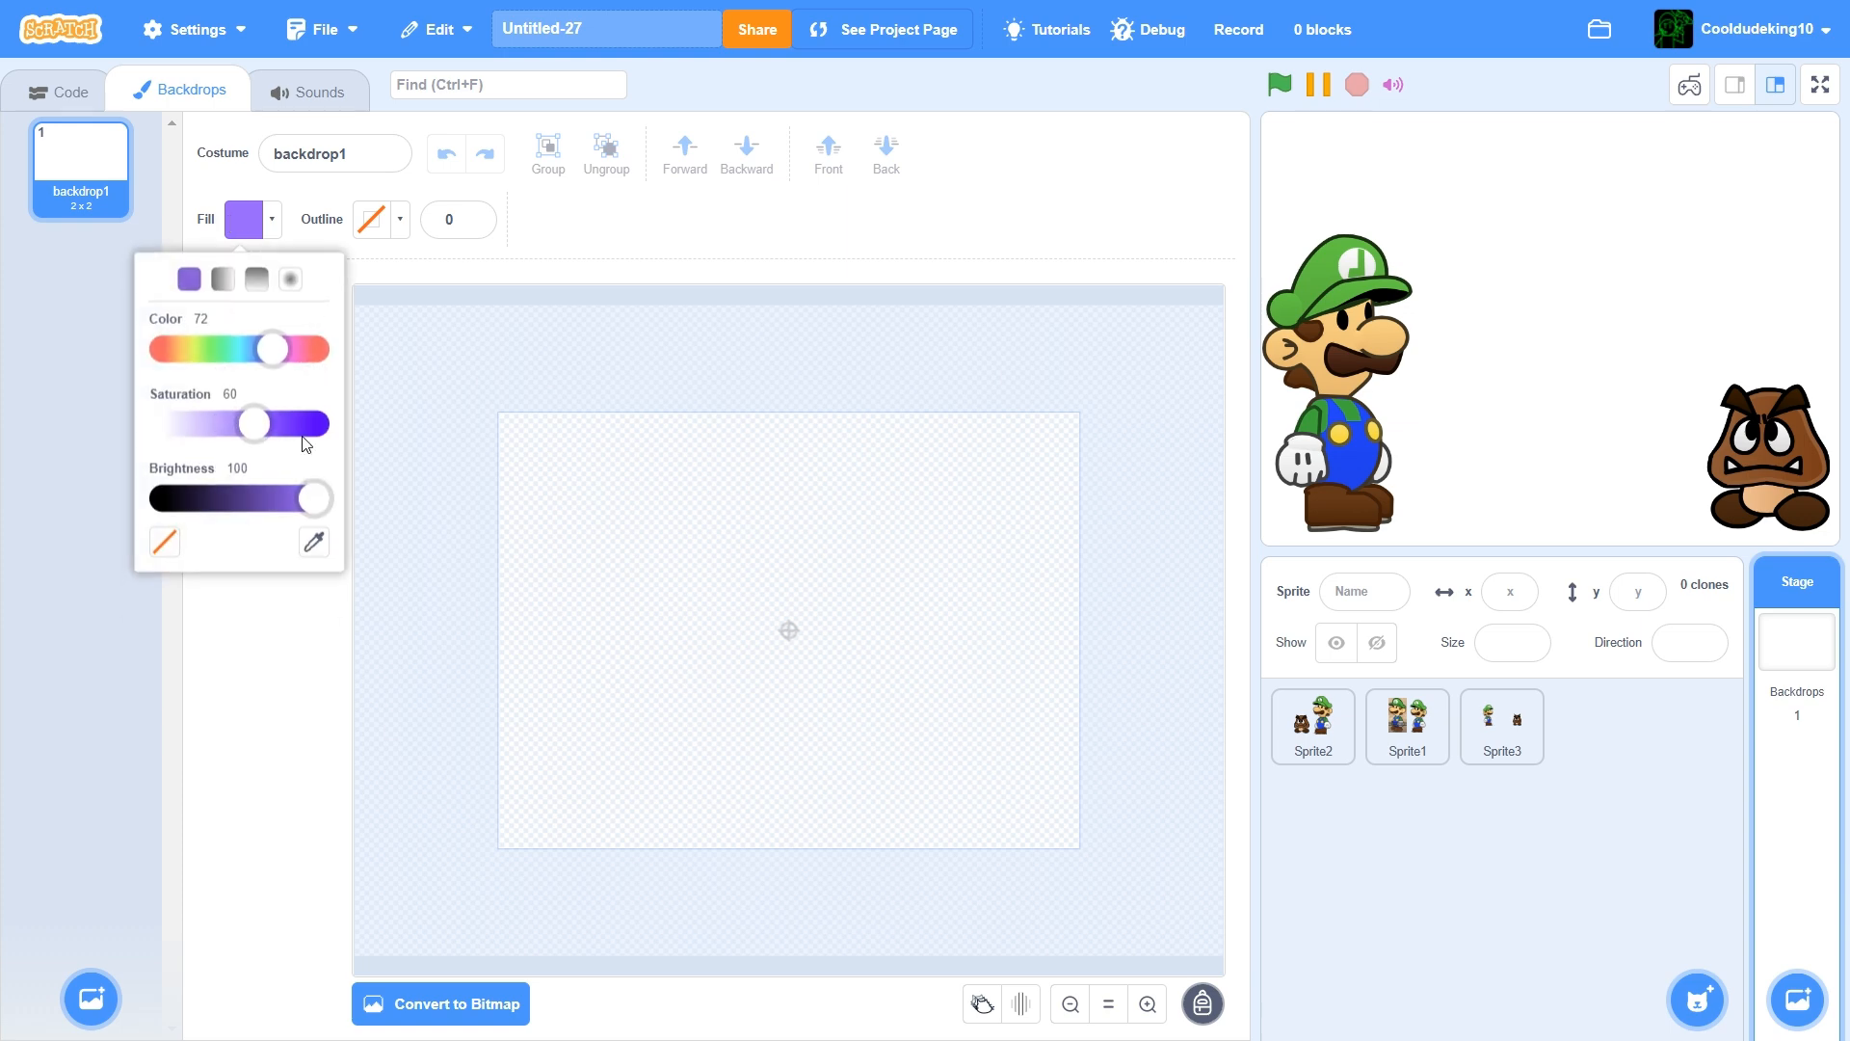
pyautogui.click(255, 349)
pyautogui.moveTo(250, 424); pyautogui.dragTo(324, 395)
pyautogui.moveTo(250, 349); pyautogui.dragTo(247, 350)
pyautogui.moveTo(369, 353)
pyautogui.mouseDown()
pyautogui.moveTo(993, 901)
pyautogui.moveTo(1148, 945)
pyautogui.moveTo(1032, 867)
pyautogui.moveTo(983, 858)
pyautogui.mouseUp()
pyautogui.moveTo(829, 768); pyautogui.dragTo(938, 790)
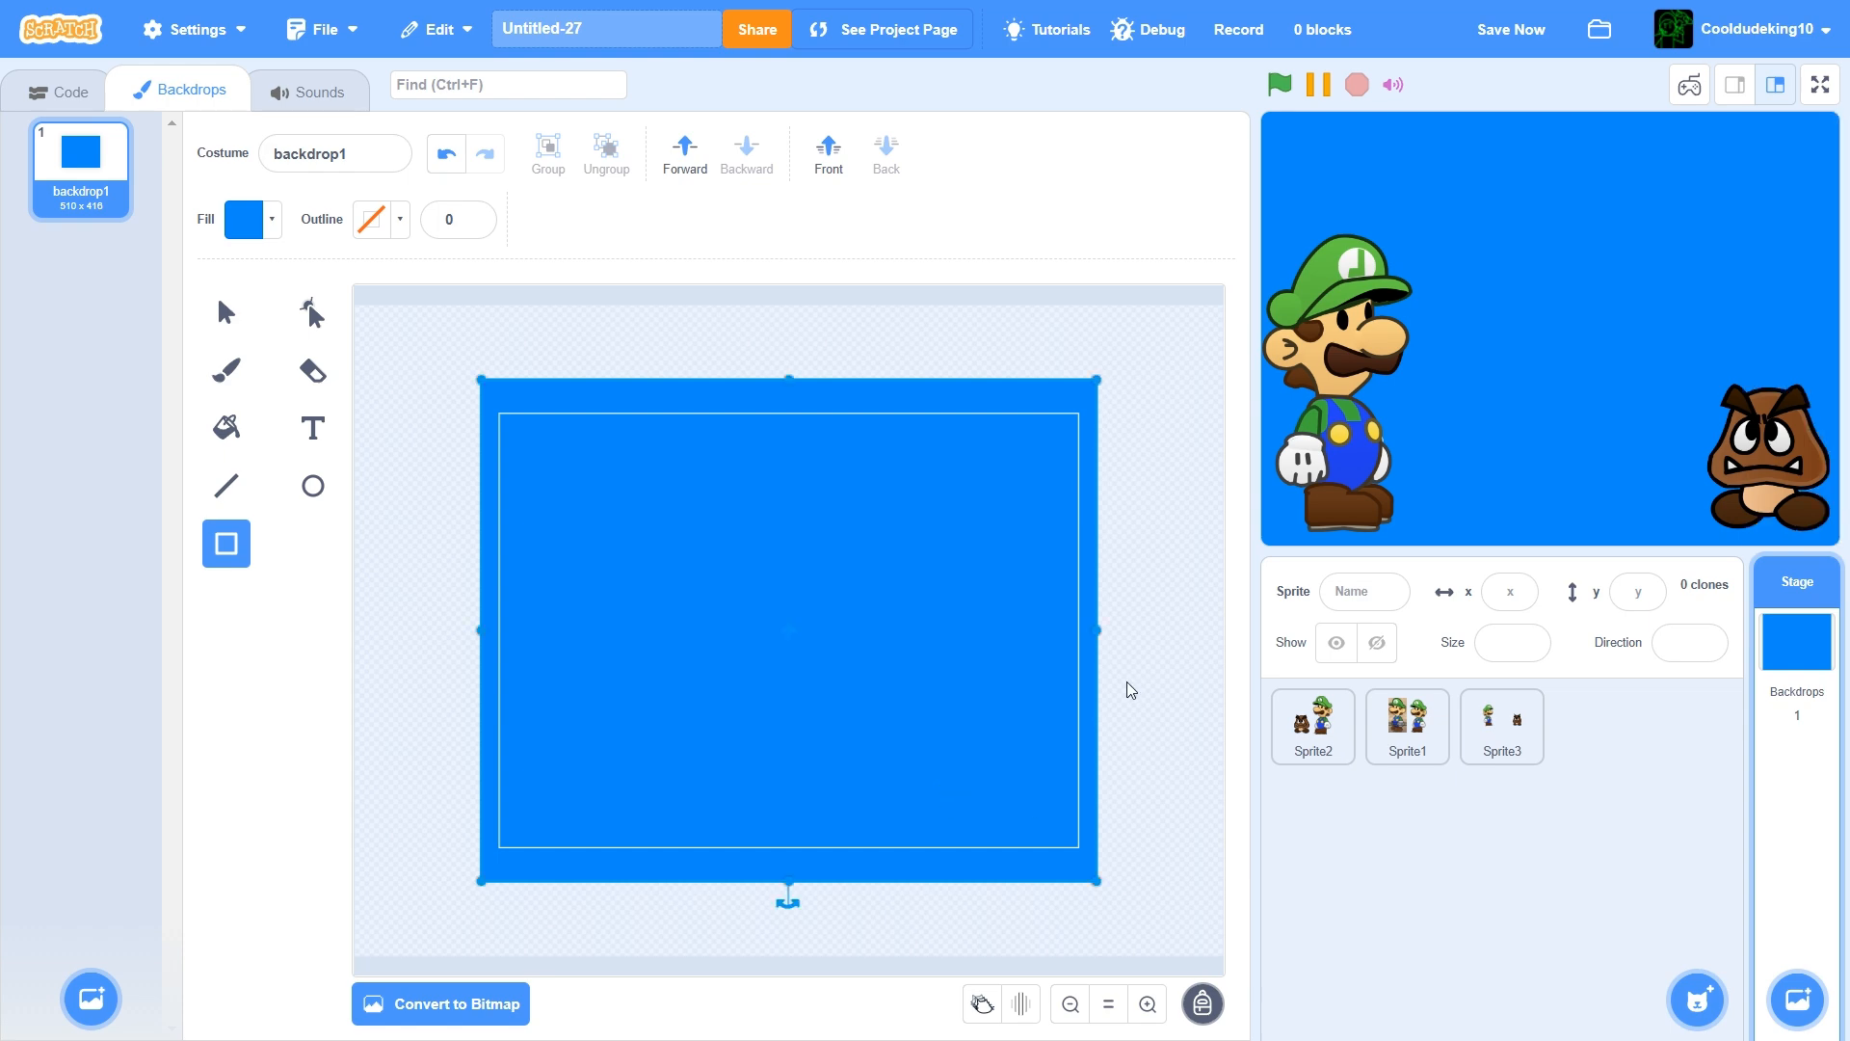
pyautogui.click(1512, 31)
pyautogui.click(1176, 639)
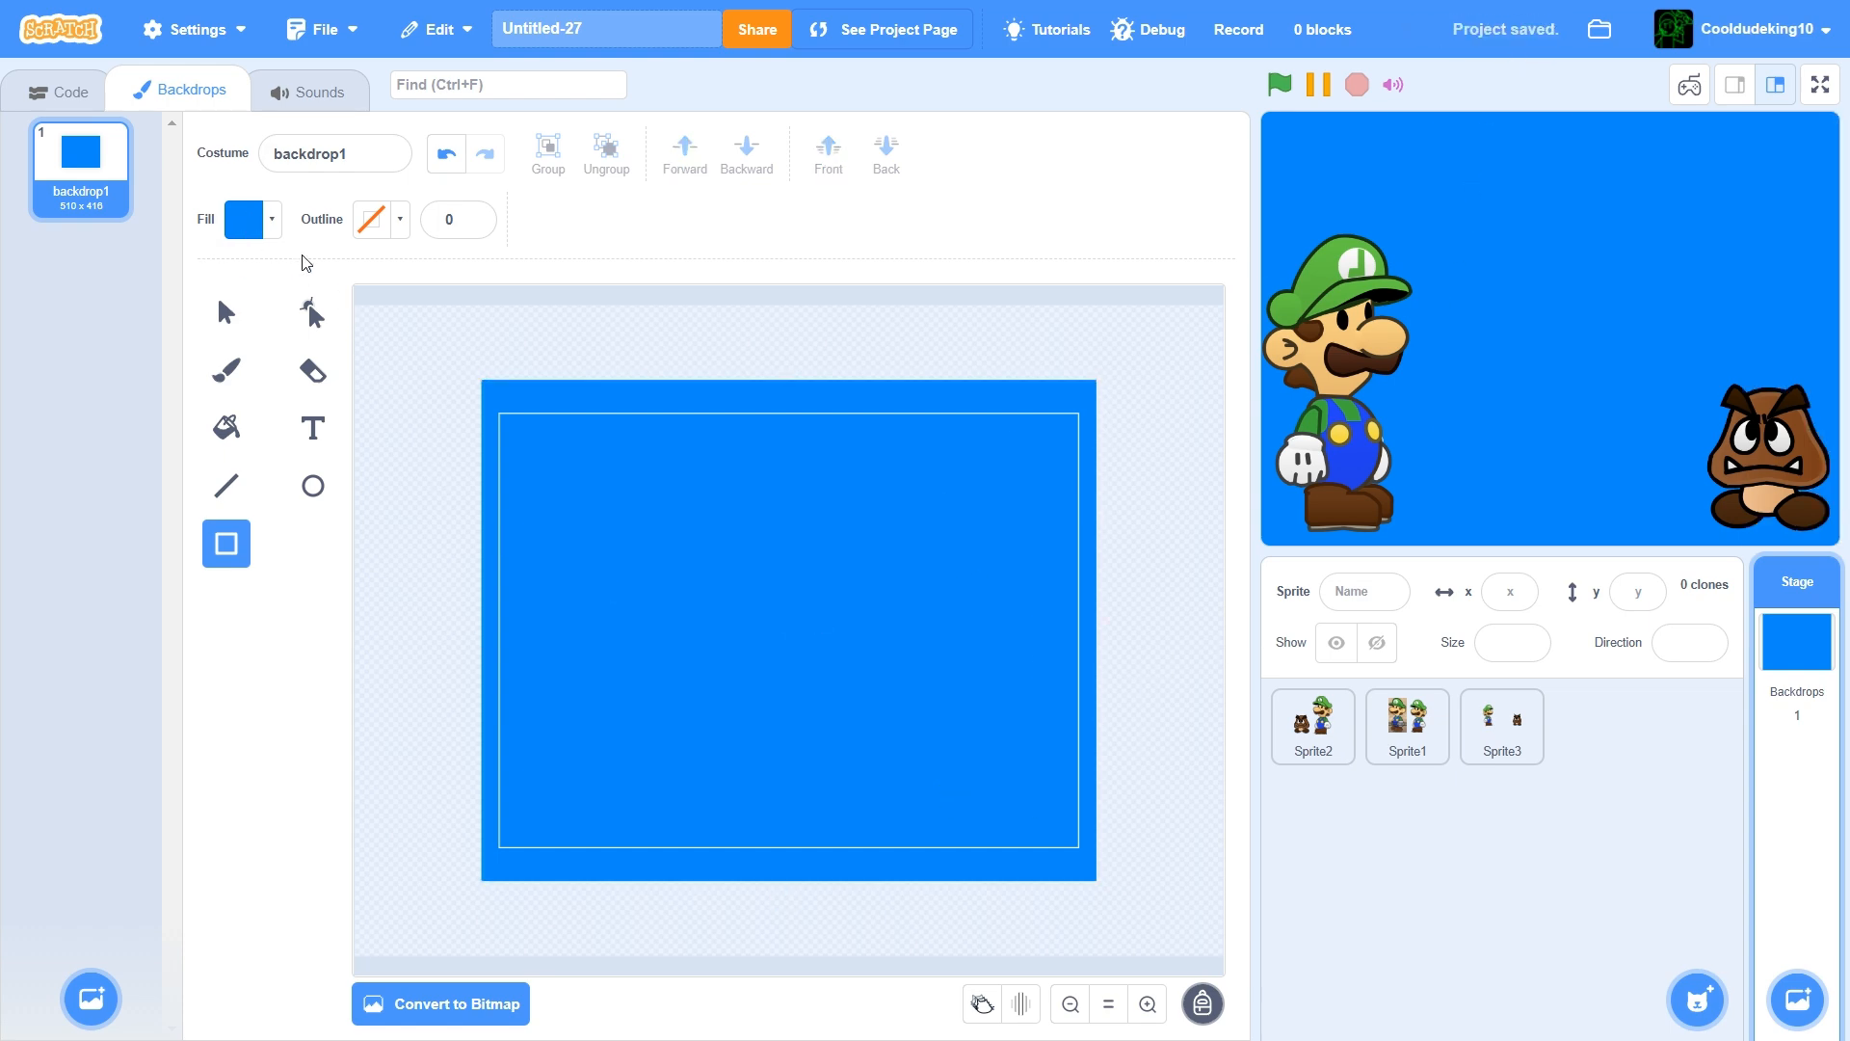
# Refill the backdrop's blue rectangle with a lighter, less saturated blue
pyautogui.click(231, 425)
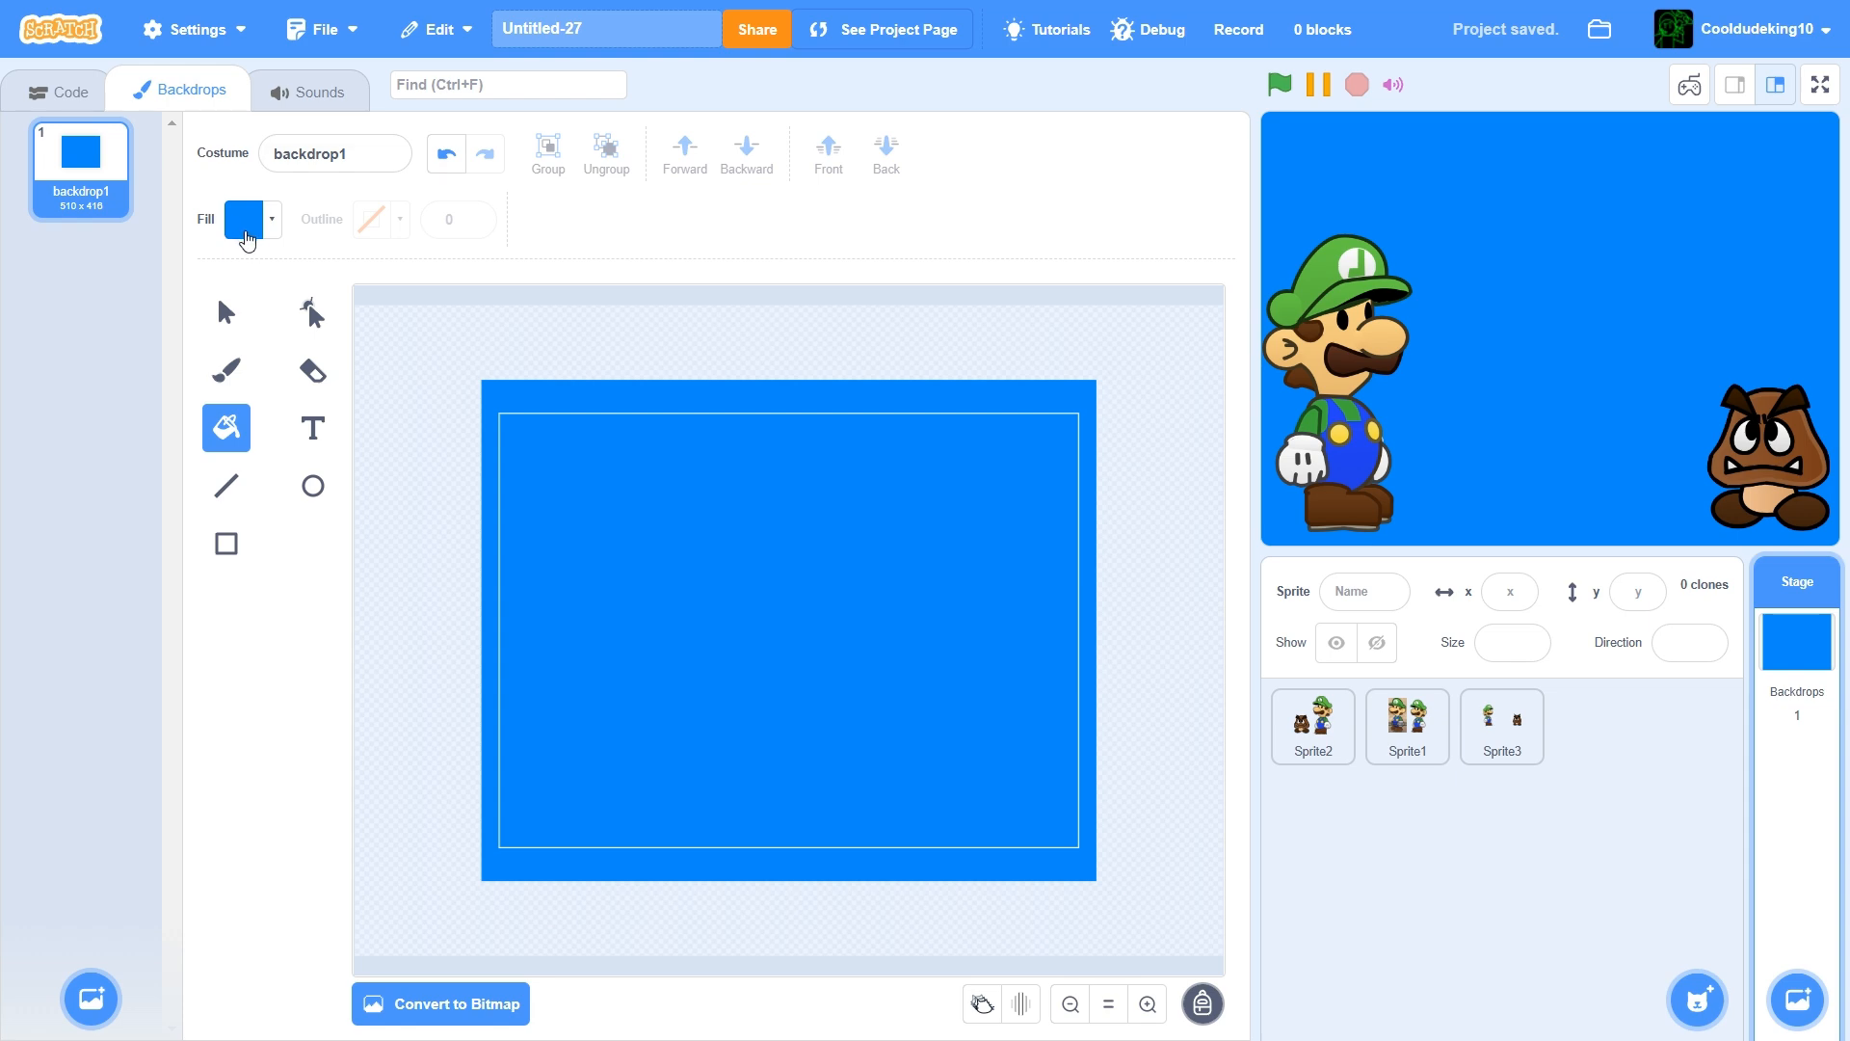
pyautogui.click(243, 220)
pyautogui.moveTo(314, 424); pyautogui.dragTo(245, 426)
pyautogui.click(551, 511)
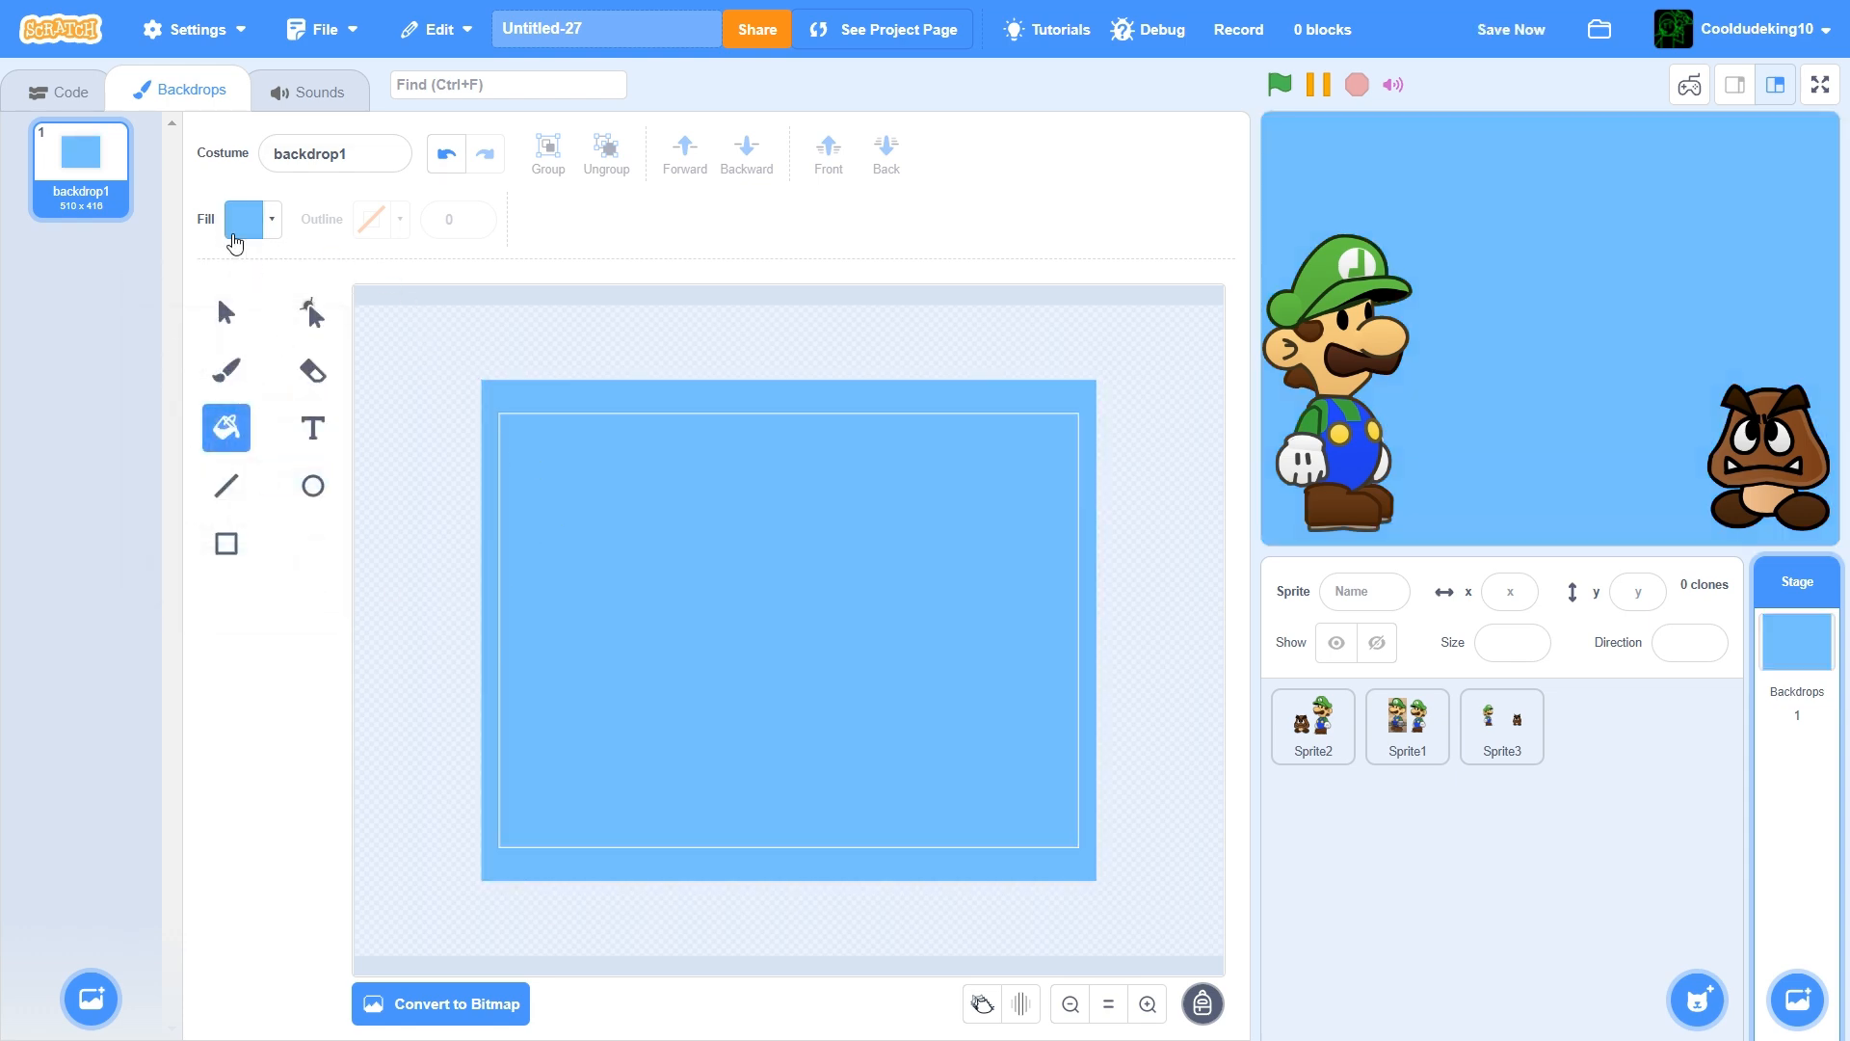
# Fill the sky rectangle with a vertical gradient from pale blue (color 58, saturation 19, brightness 100) at the top to its current blue
pyautogui.click(243, 219)
pyautogui.click(256, 282)
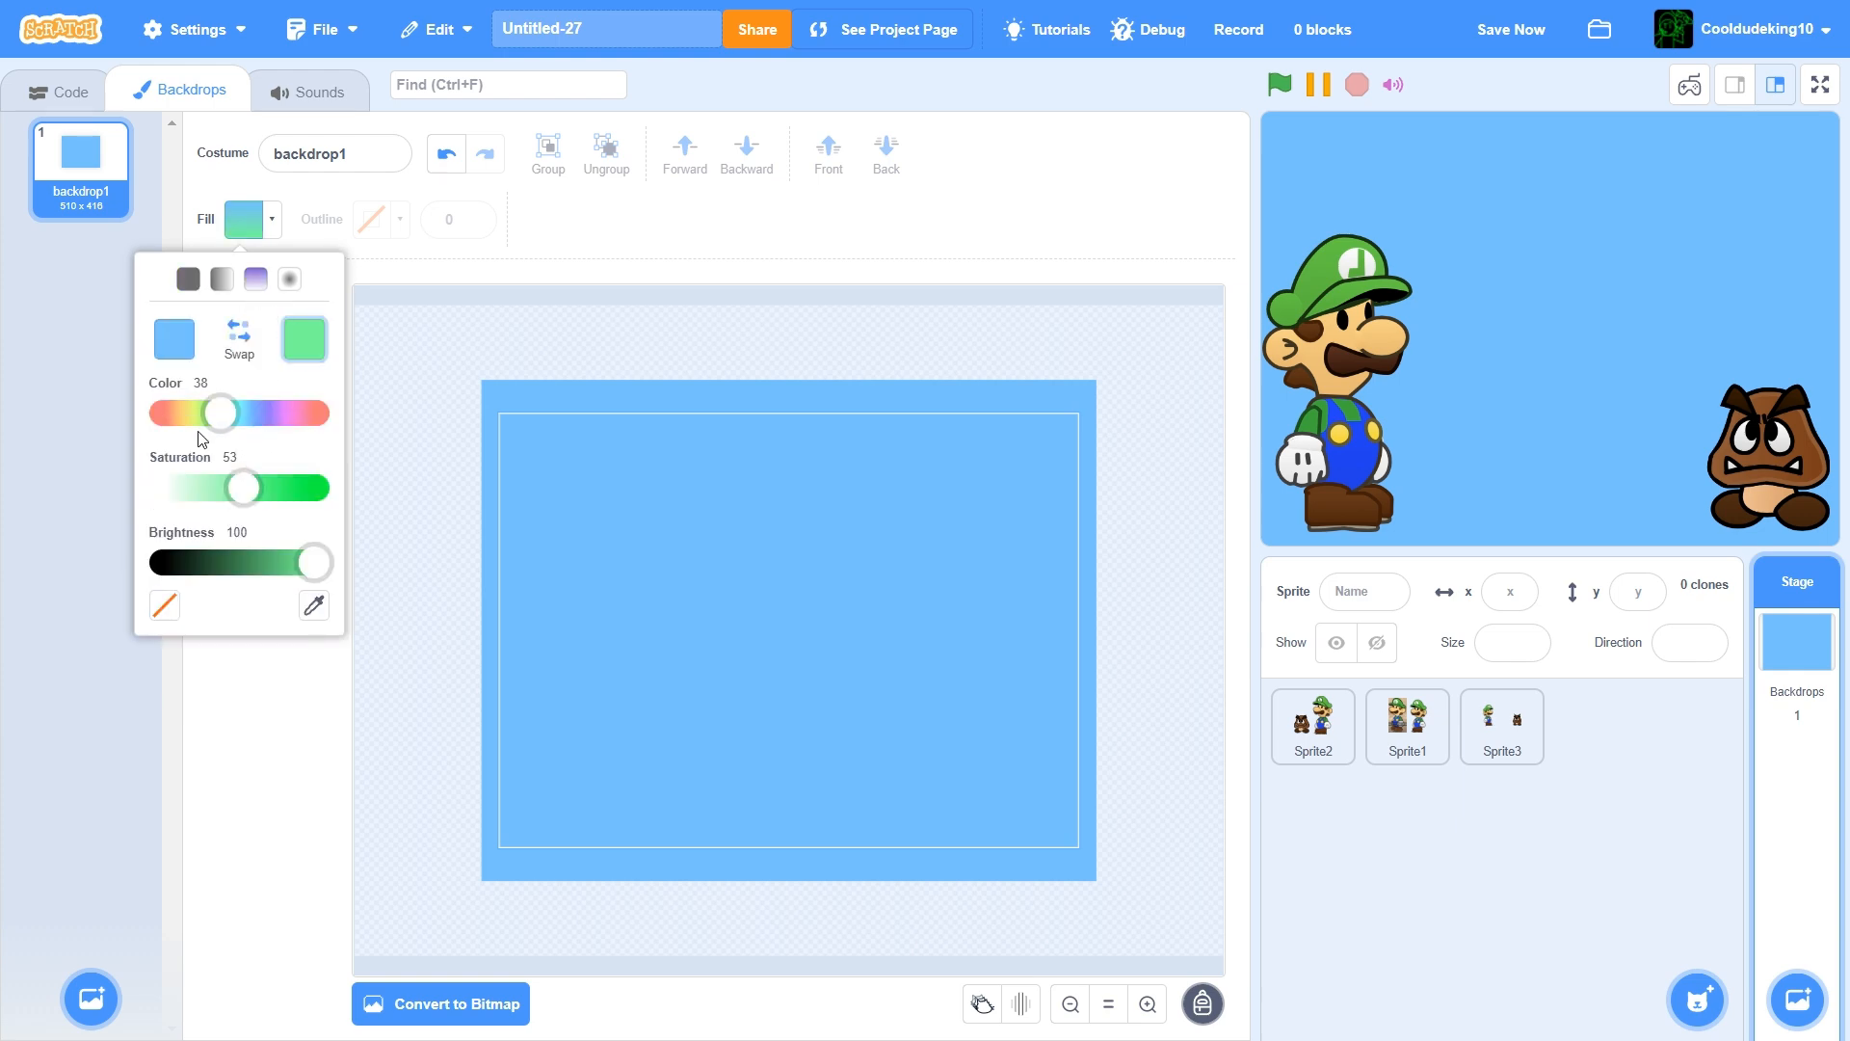
pyautogui.click(315, 607)
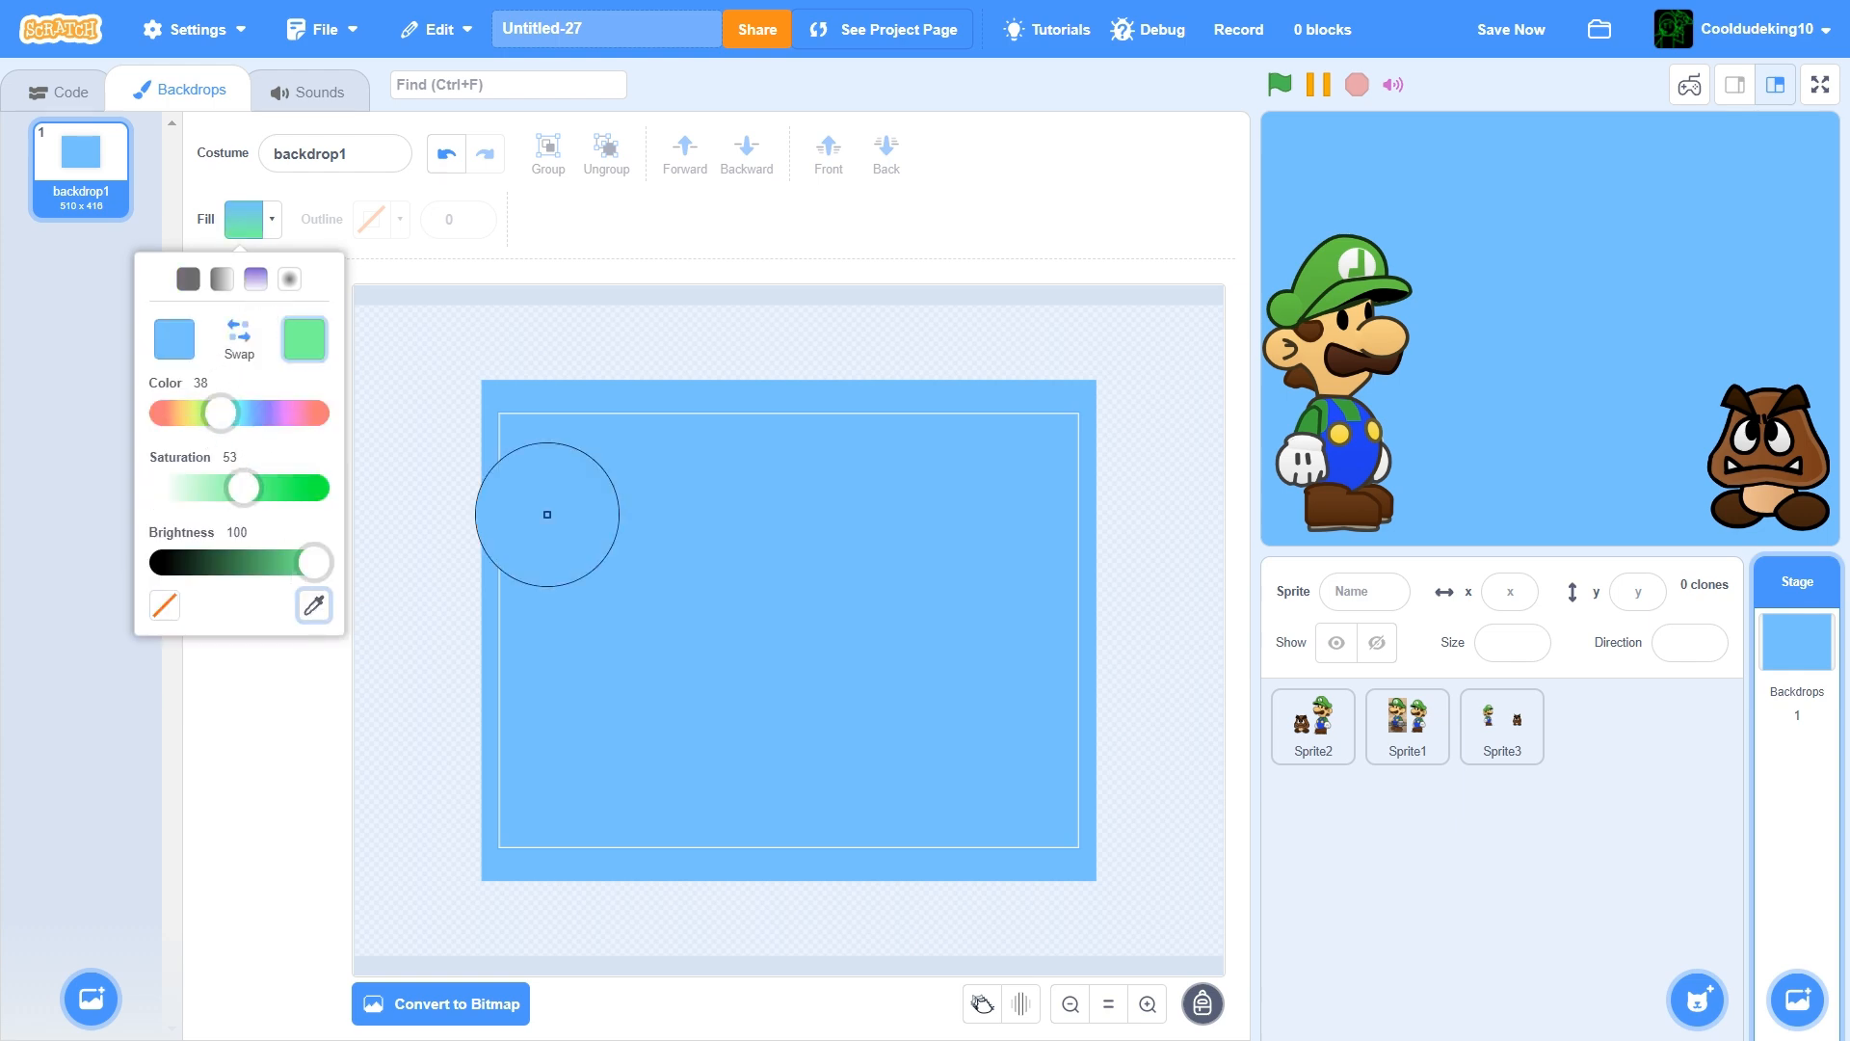
pyautogui.click(617, 516)
pyautogui.moveTo(240, 488); pyautogui.dragTo(186, 501)
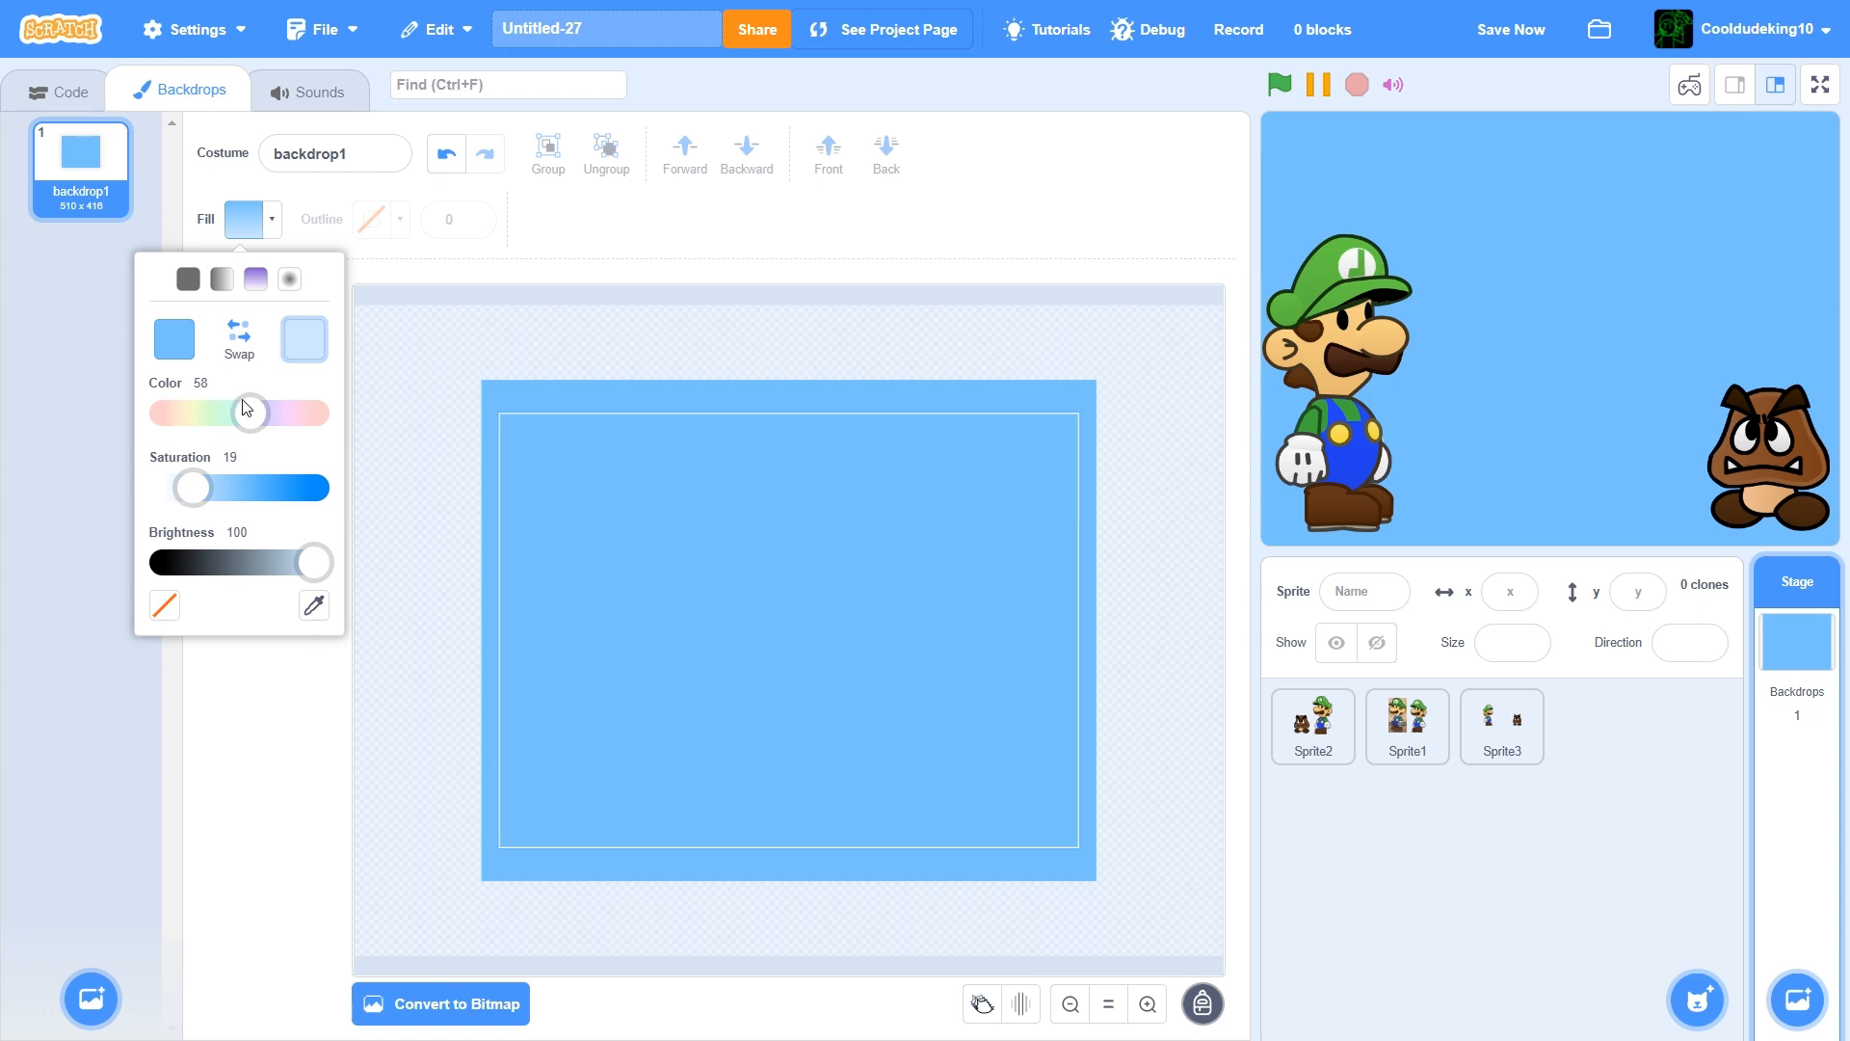
pyautogui.click(239, 337)
pyautogui.click(661, 518)
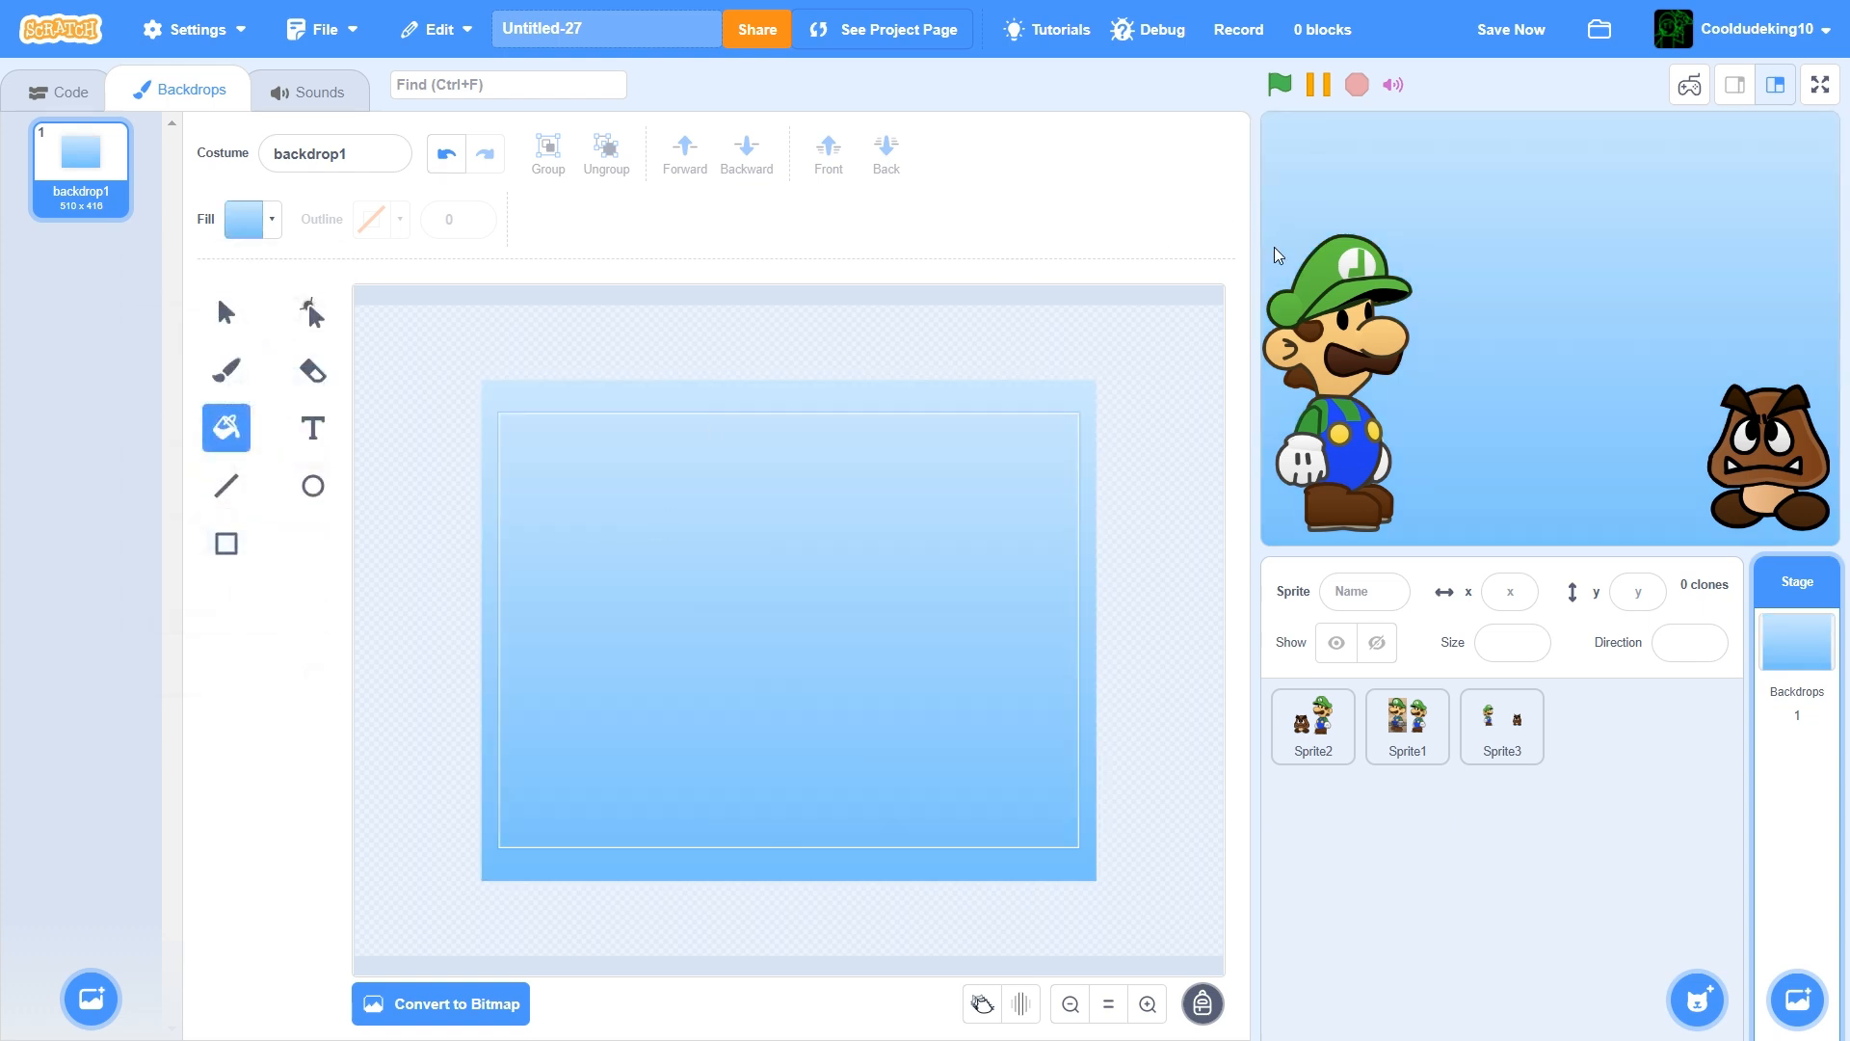
# Set the saturation of the sky gradient's upper color to 38 and refill the rectangle
pyautogui.click(250, 224)
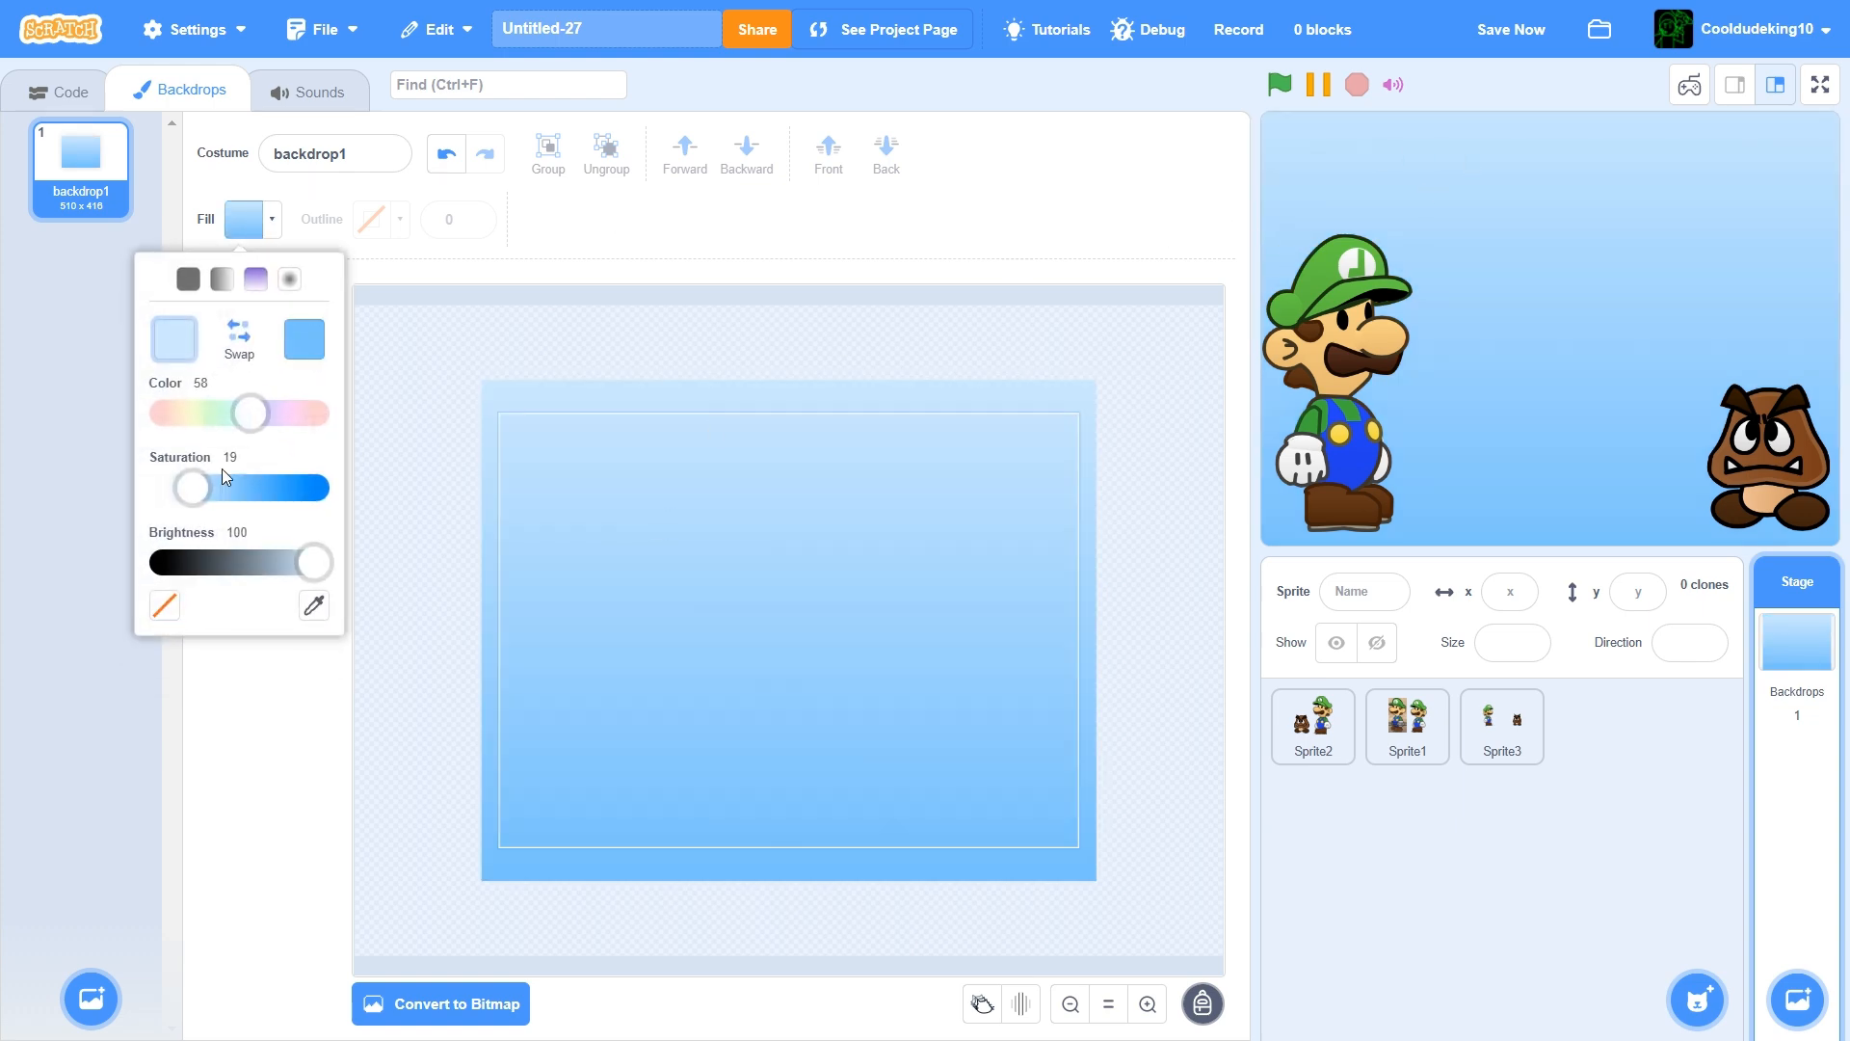
pyautogui.moveTo(202, 493); pyautogui.dragTo(219, 491)
pyautogui.click(759, 513)
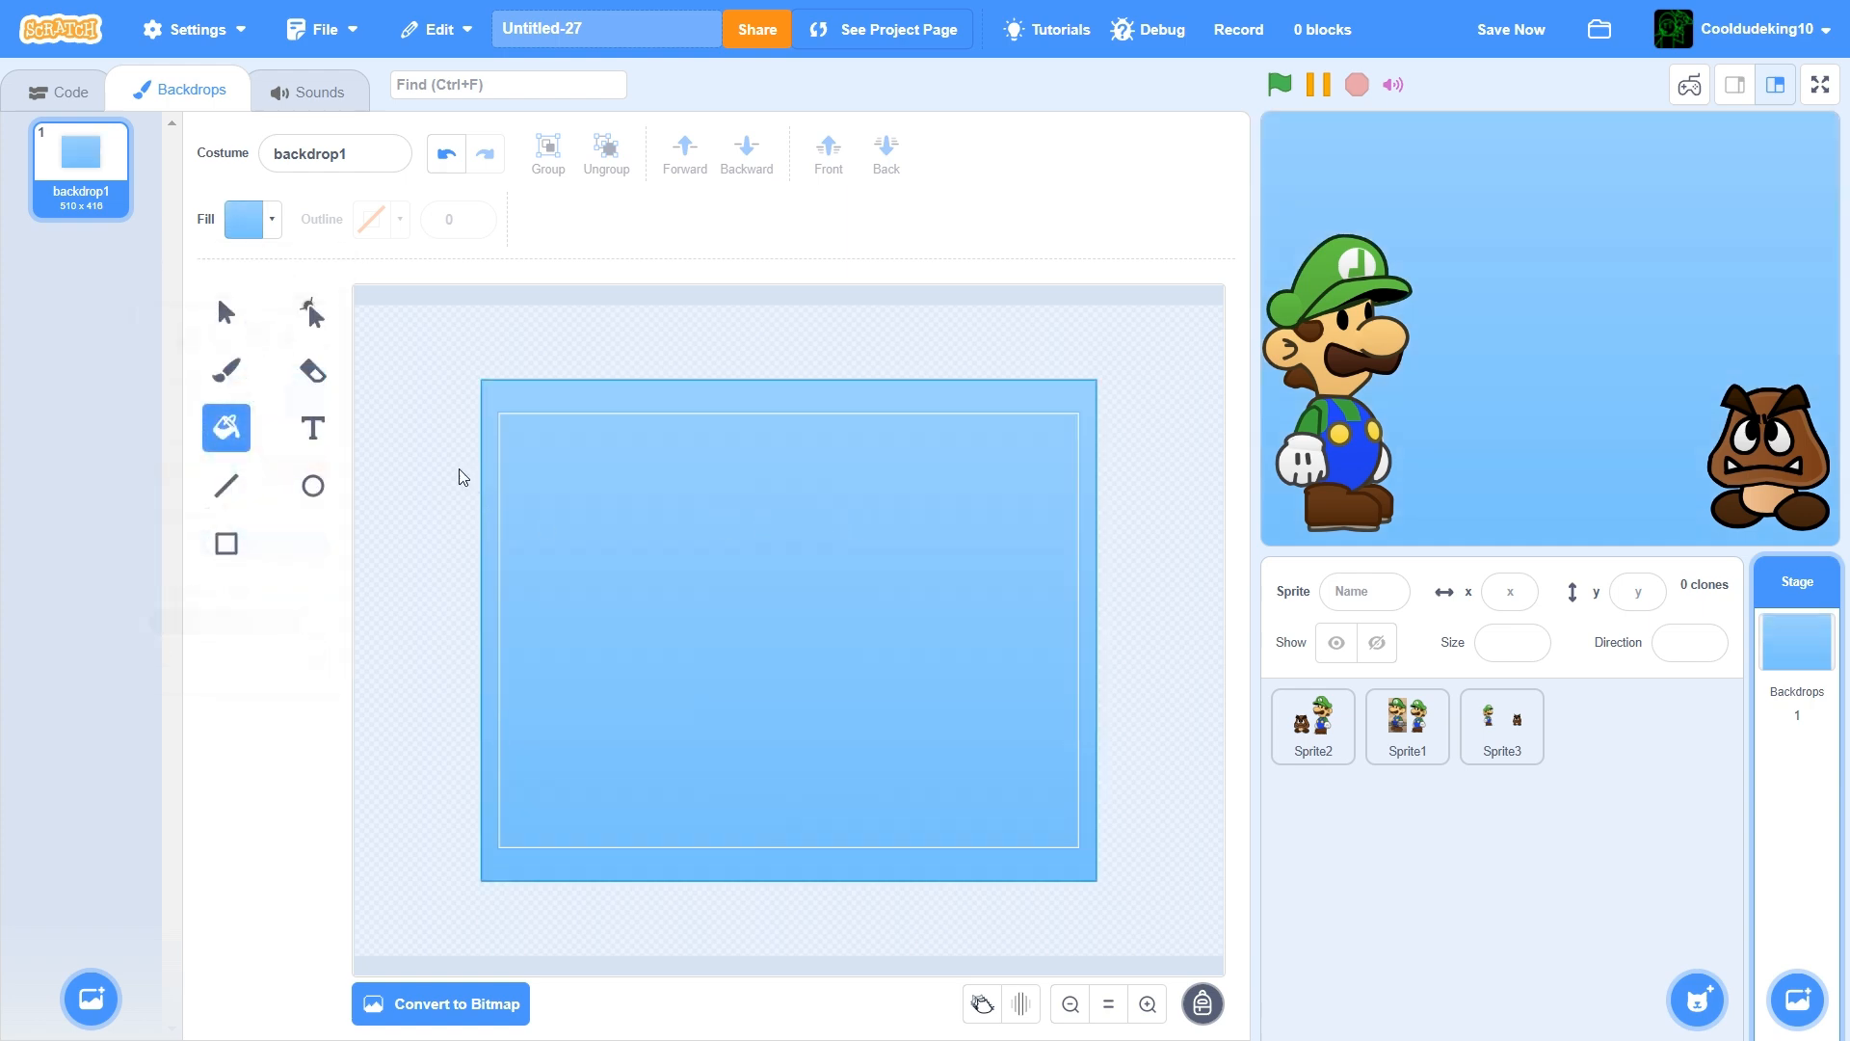
# Draw a solid green ground rectangle (color 33, saturation 100, brightness 100) without outline across the backdrop's lower edge
pyautogui.click(225, 545)
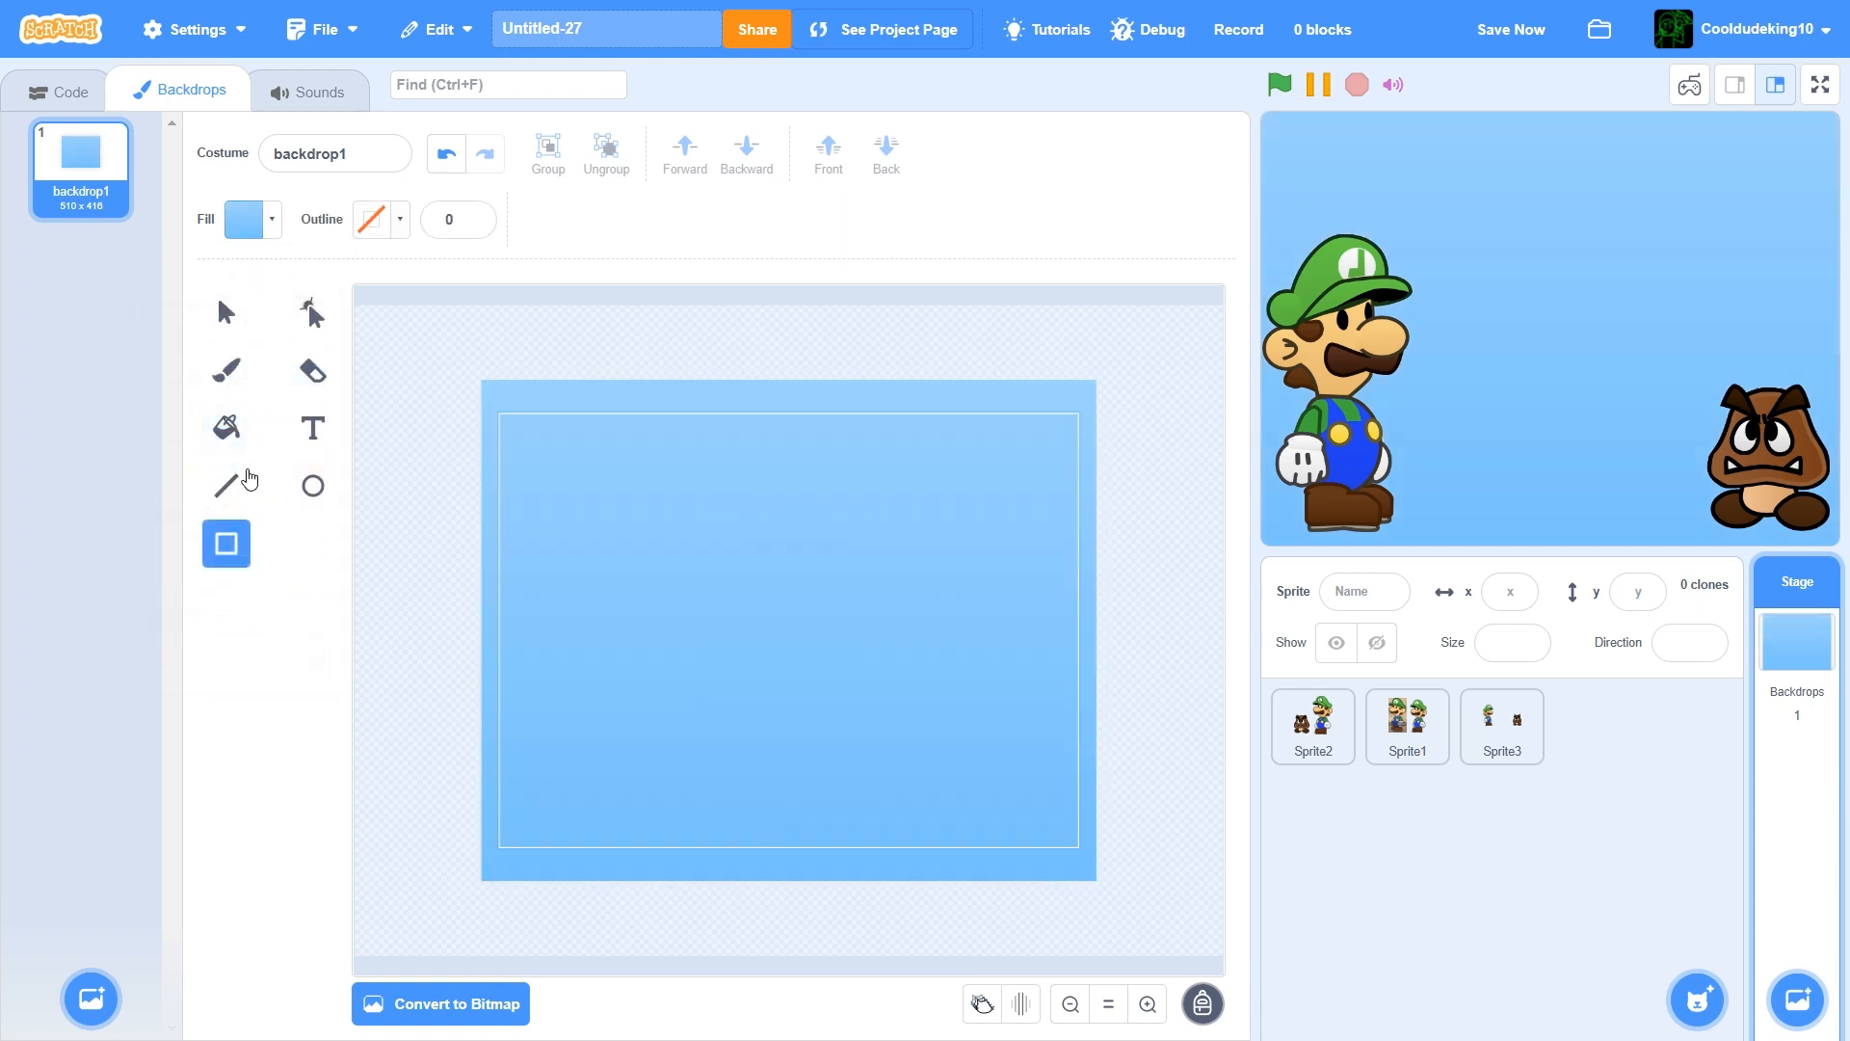
pyautogui.click(243, 218)
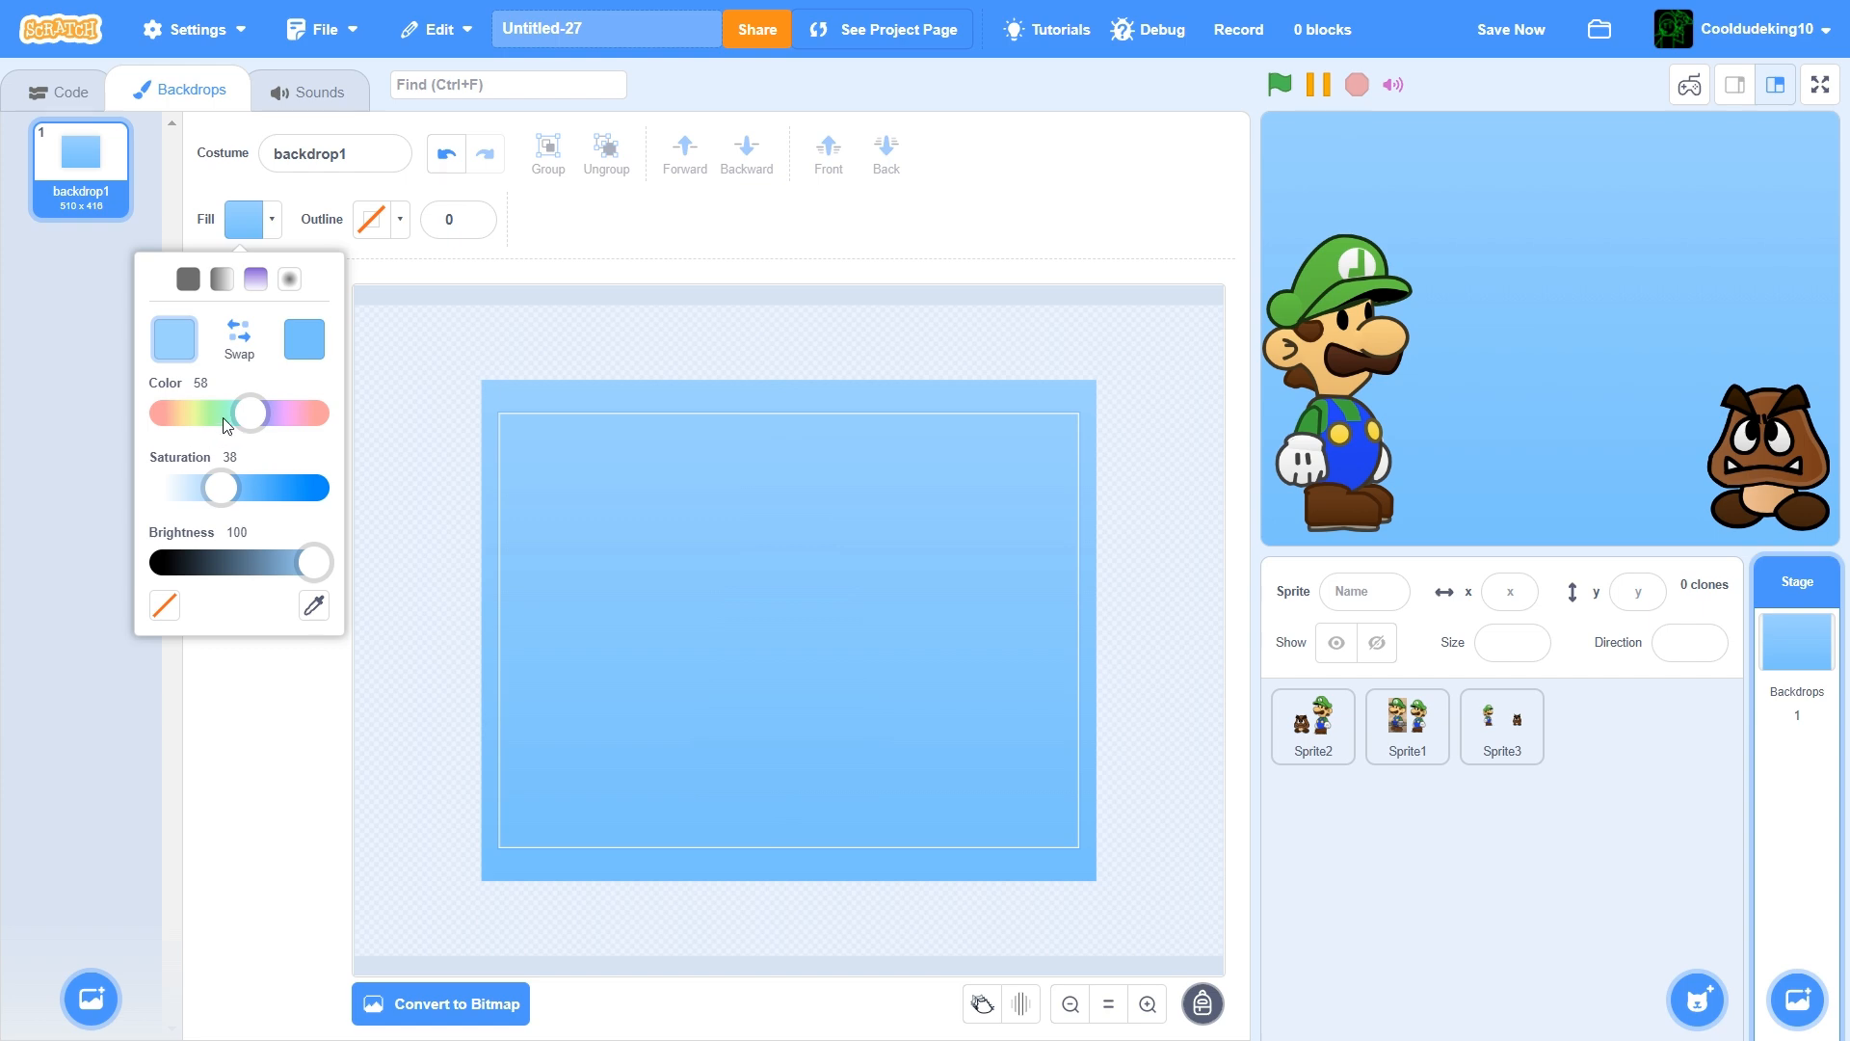
pyautogui.moveTo(226, 424); pyautogui.dragTo(213, 415)
pyautogui.moveTo(213, 491); pyautogui.dragTo(248, 681)
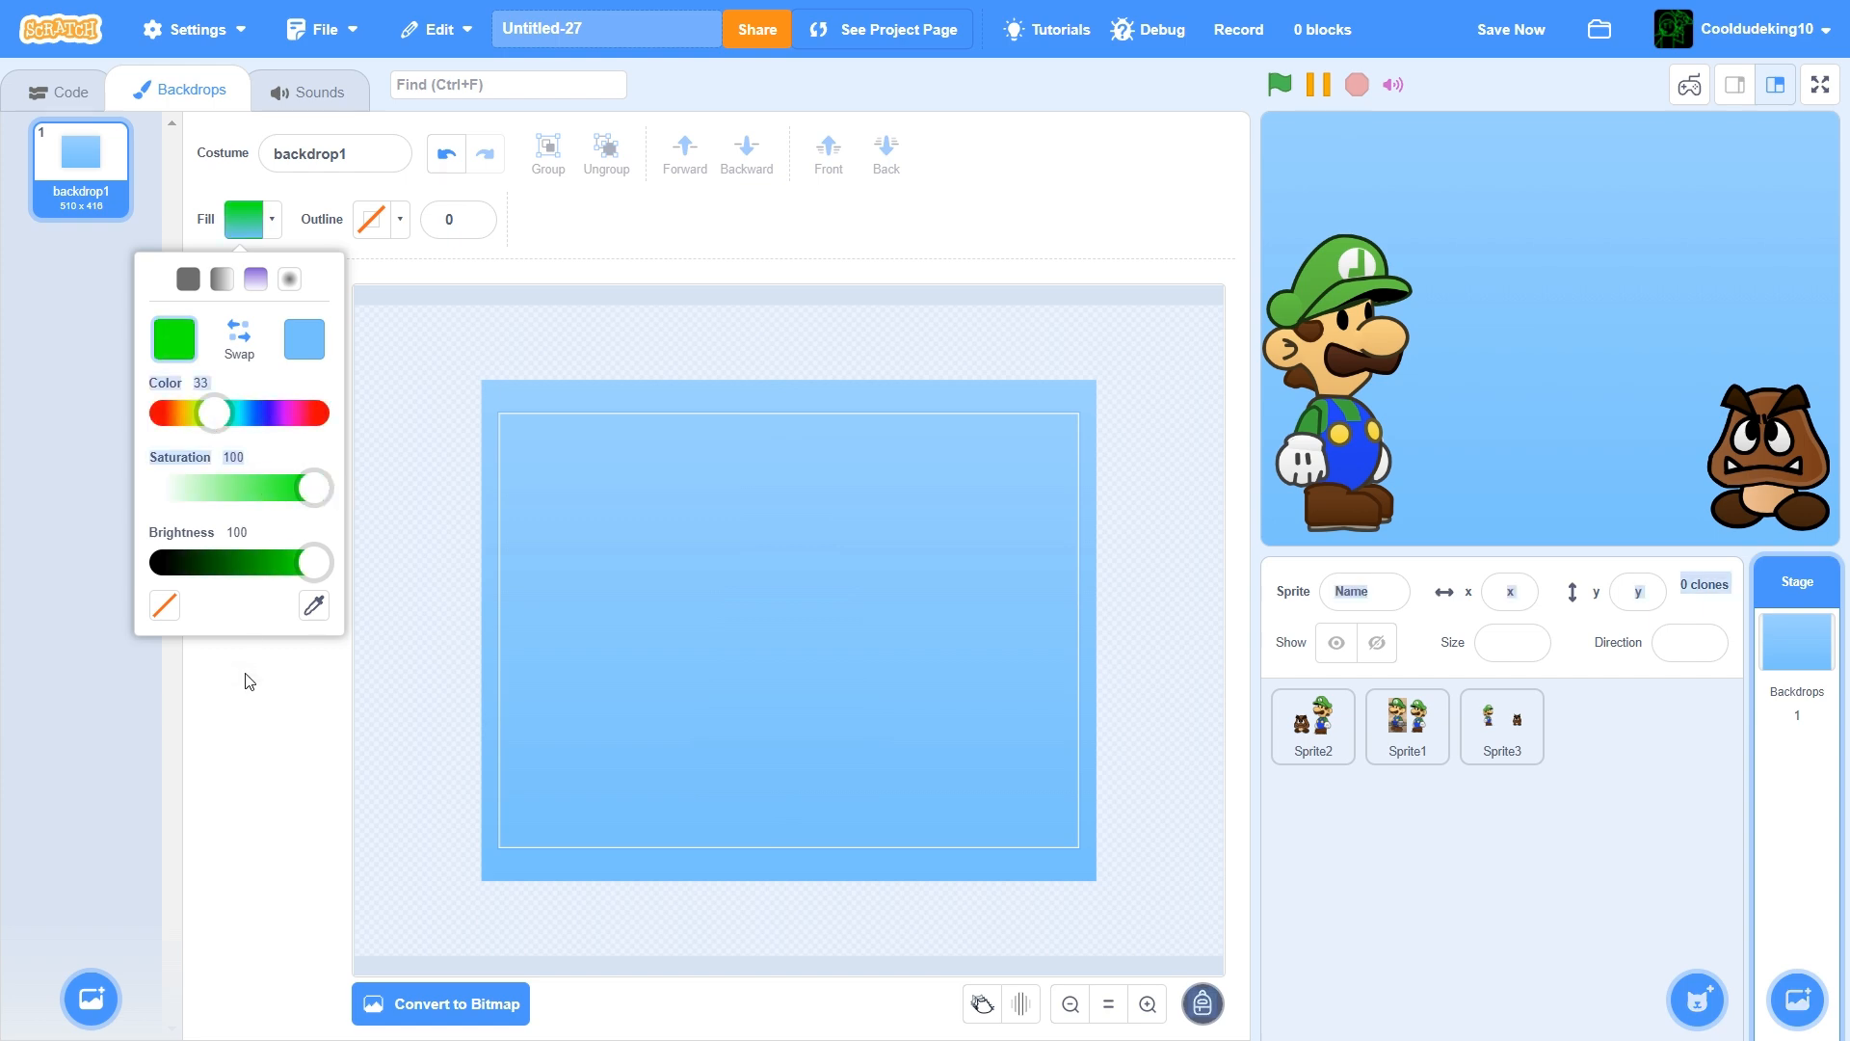
pyautogui.click(188, 278)
pyautogui.click(260, 618)
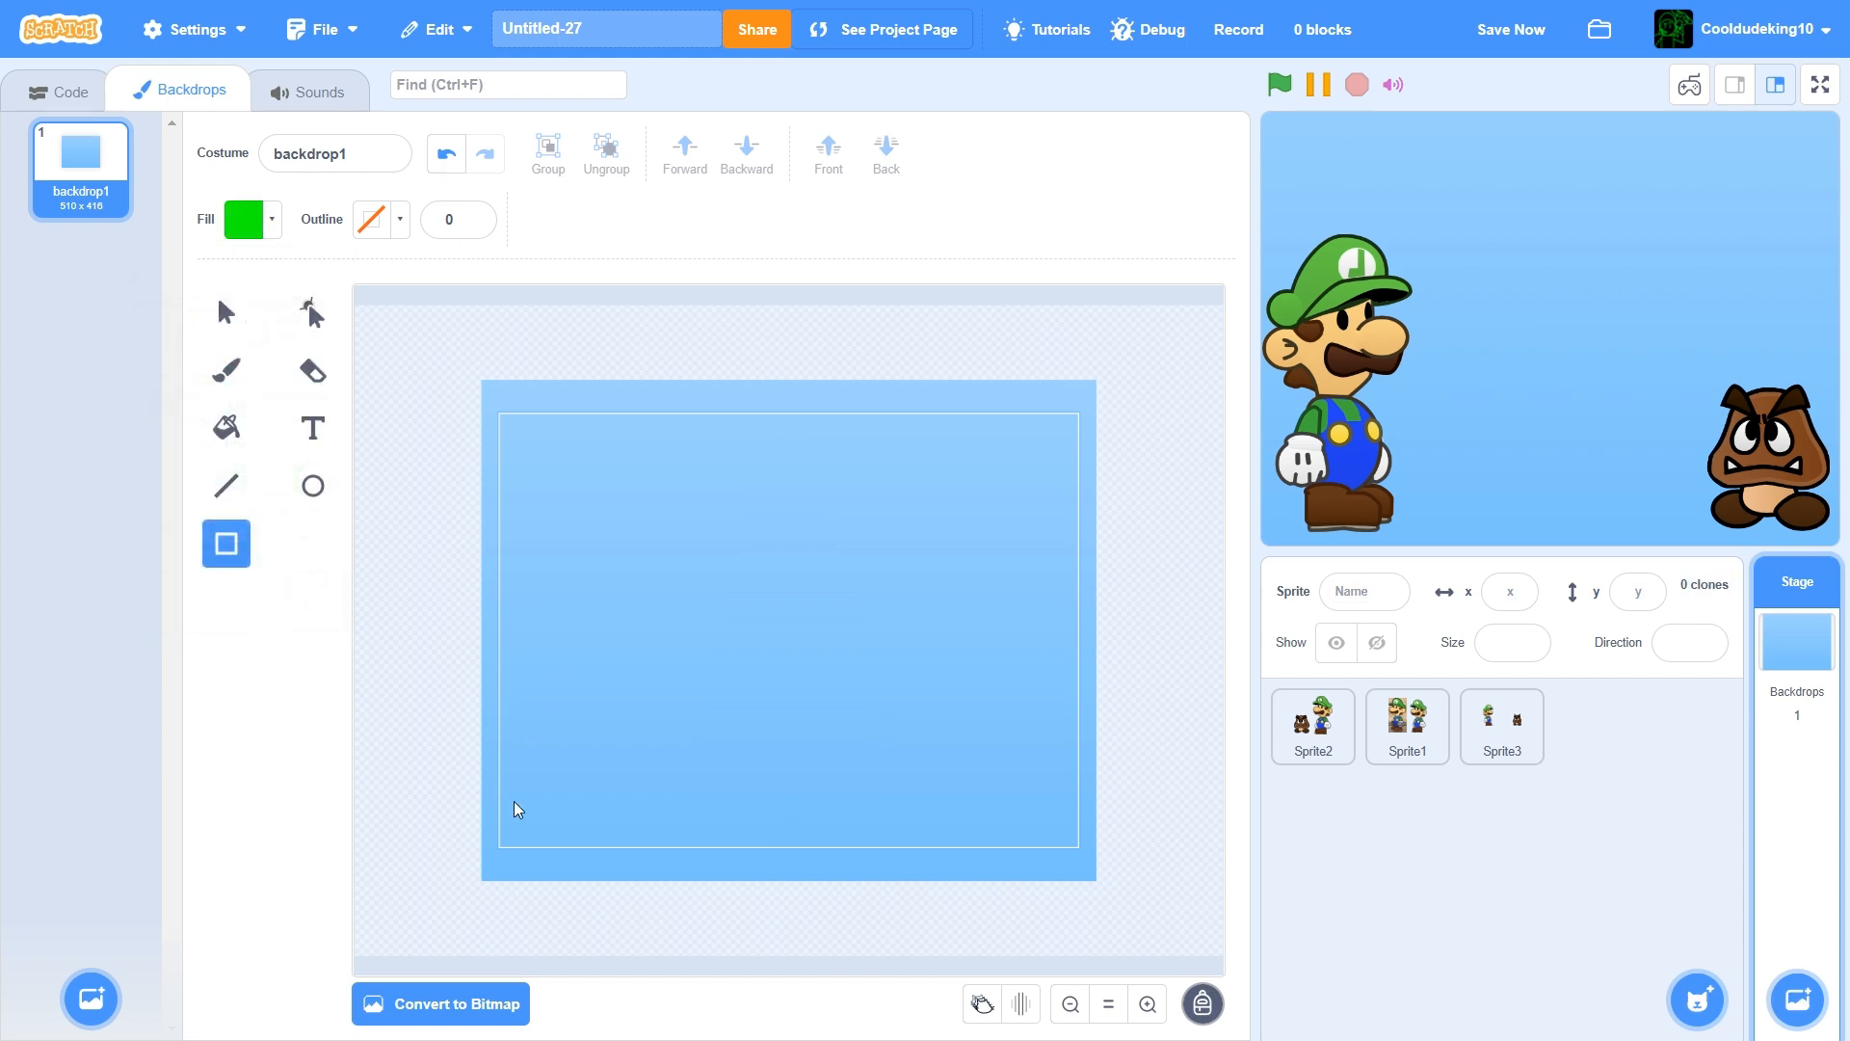
pyautogui.moveTo(438, 809)
pyautogui.mouseDown()
pyautogui.moveTo(542, 875)
pyautogui.moveTo(1114, 973)
pyautogui.moveTo(1162, 998)
pyautogui.mouseUp()
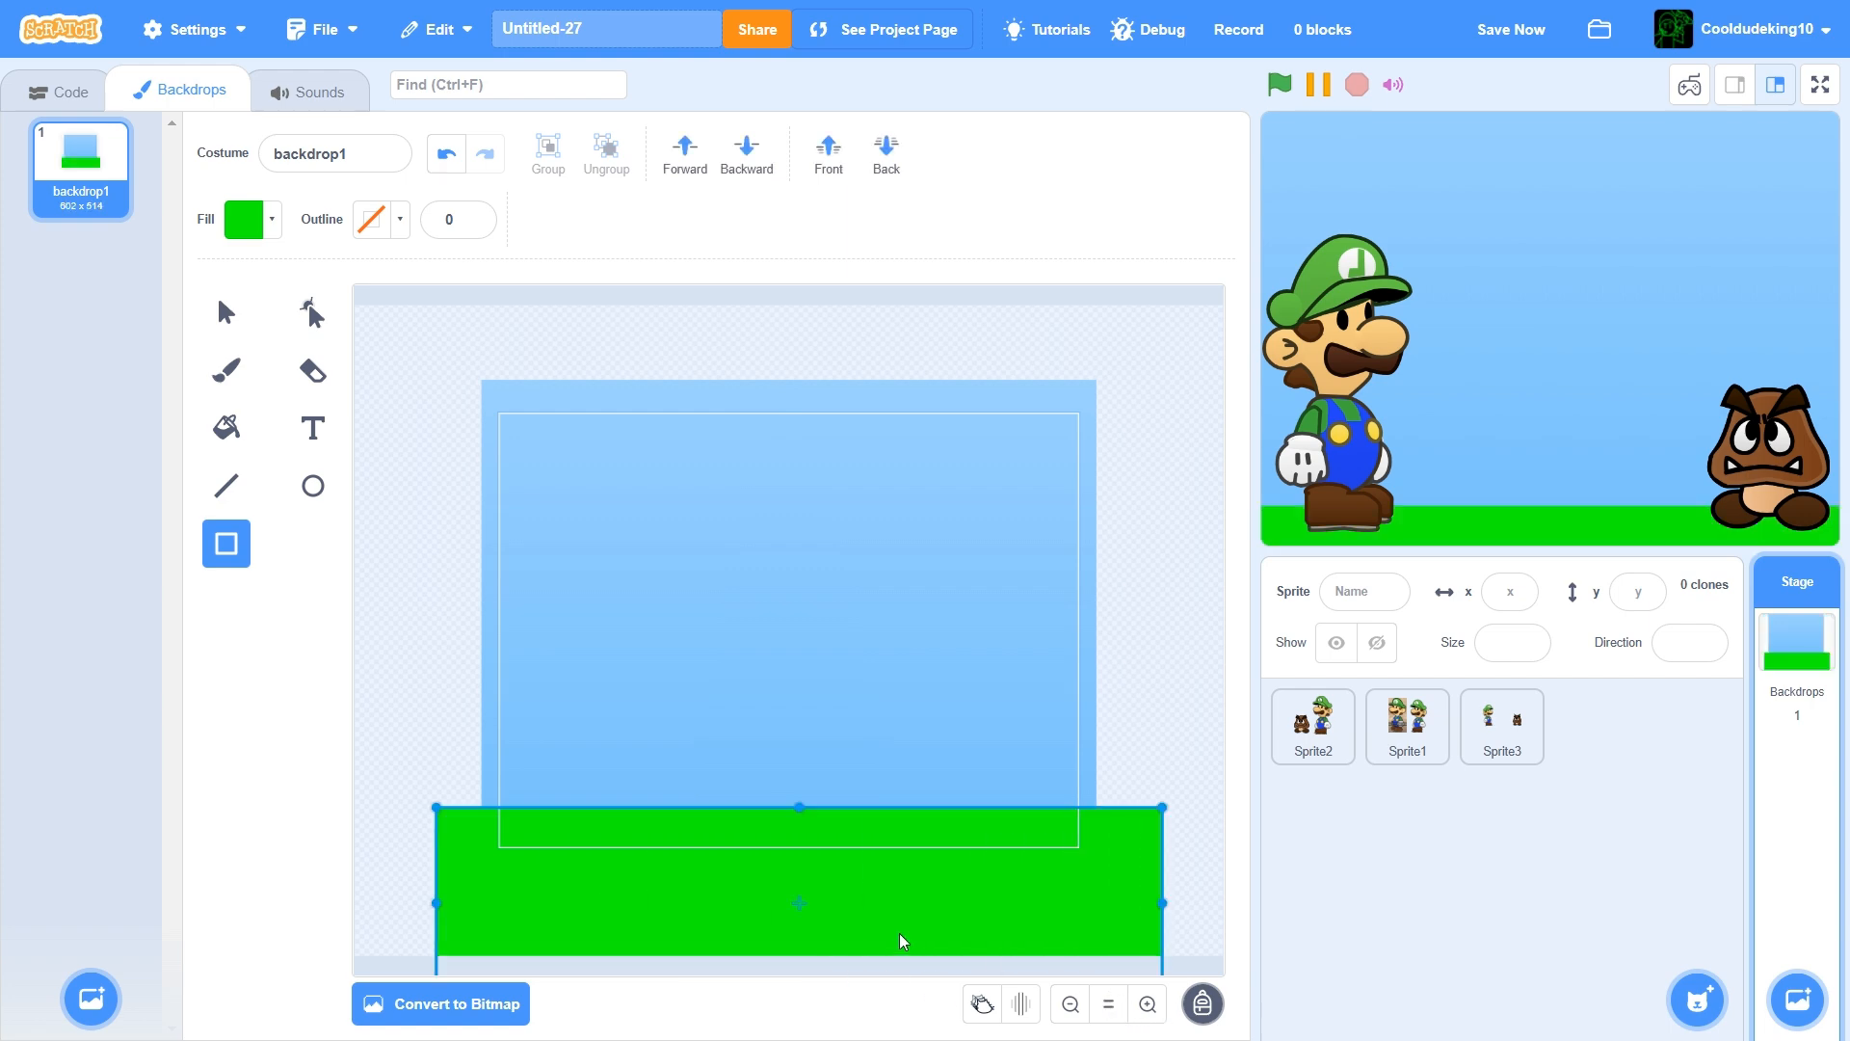
# Nudge the green ground rectangle up so it reaches behind the characters' feet, and save the project
pyautogui.press('Up')
pyautogui.press('Up')
pyautogui.press('Up')
pyautogui.press('Up')
pyautogui.press('Up')
pyautogui.press('Up')
pyautogui.press('Up')
pyautogui.press('Up')
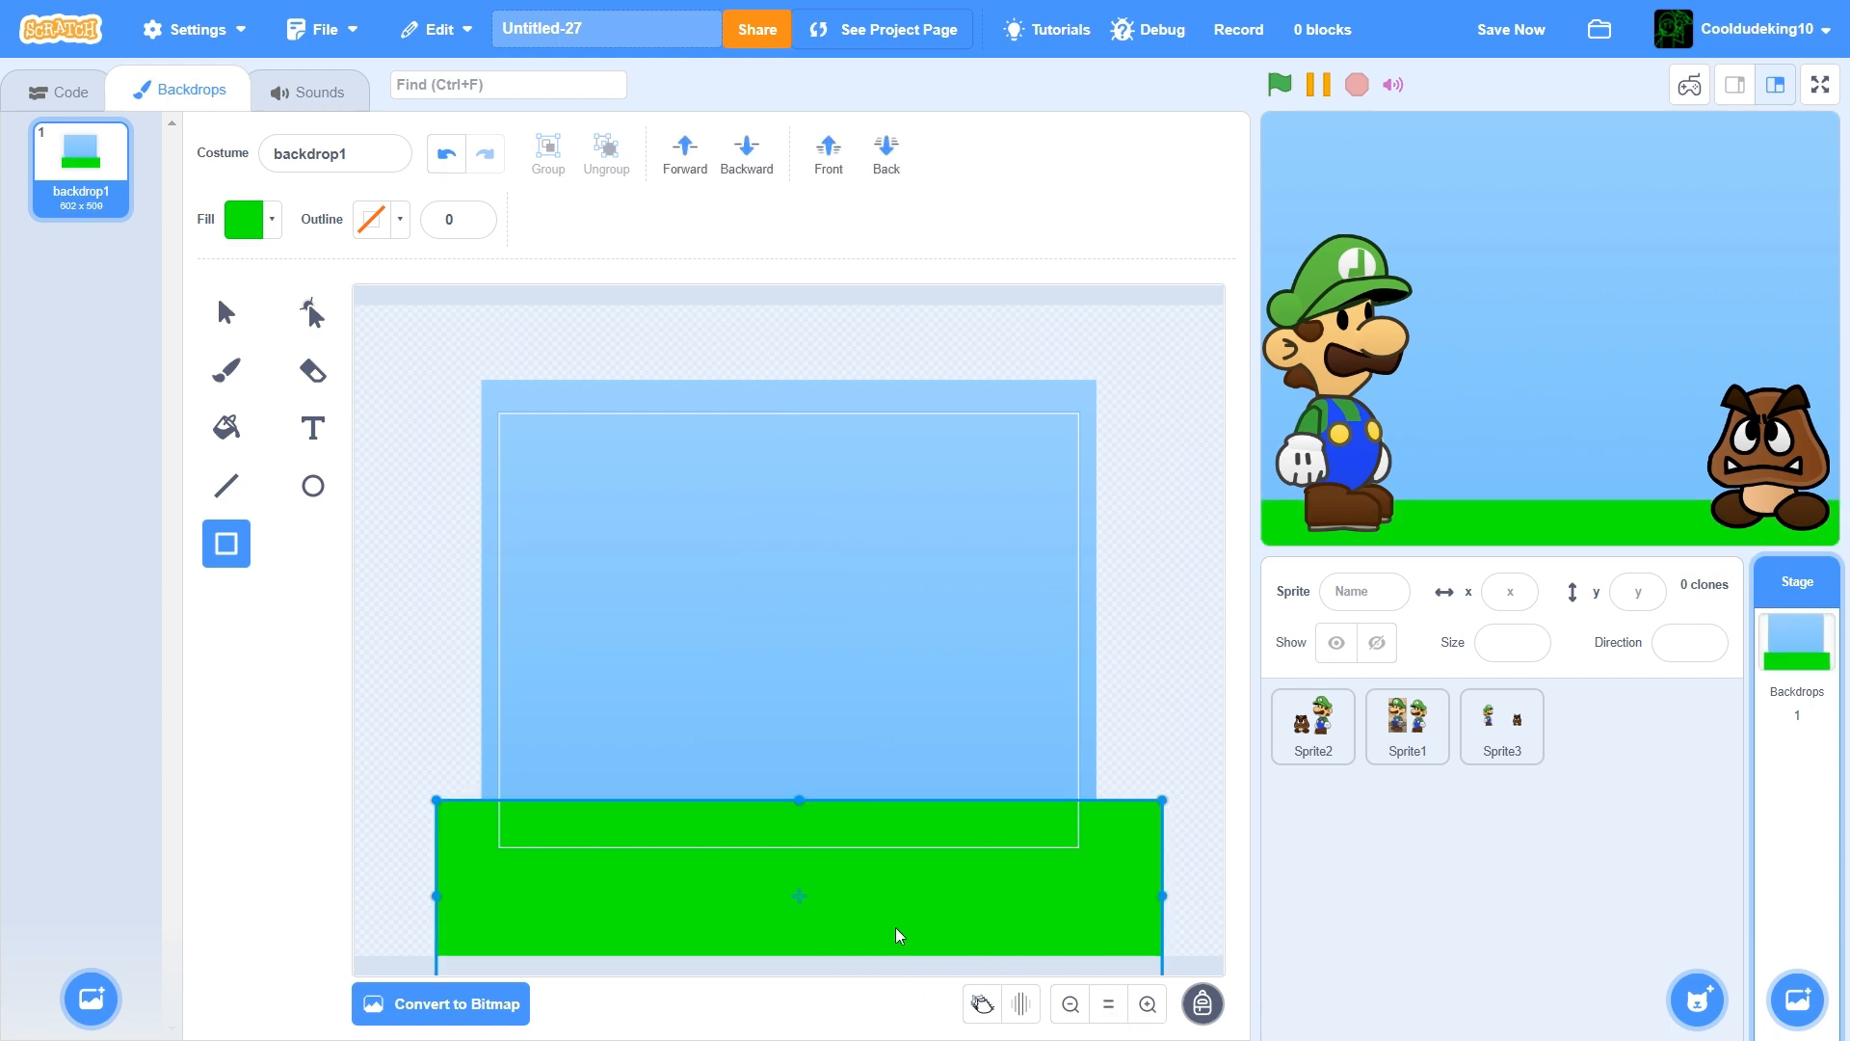
pyautogui.press('Up')
pyautogui.press('Up')
pyautogui.press('Up')
pyautogui.press('Up')
pyautogui.press('Up')
pyautogui.press('Up')
pyautogui.press('Up')
pyautogui.press('Up')
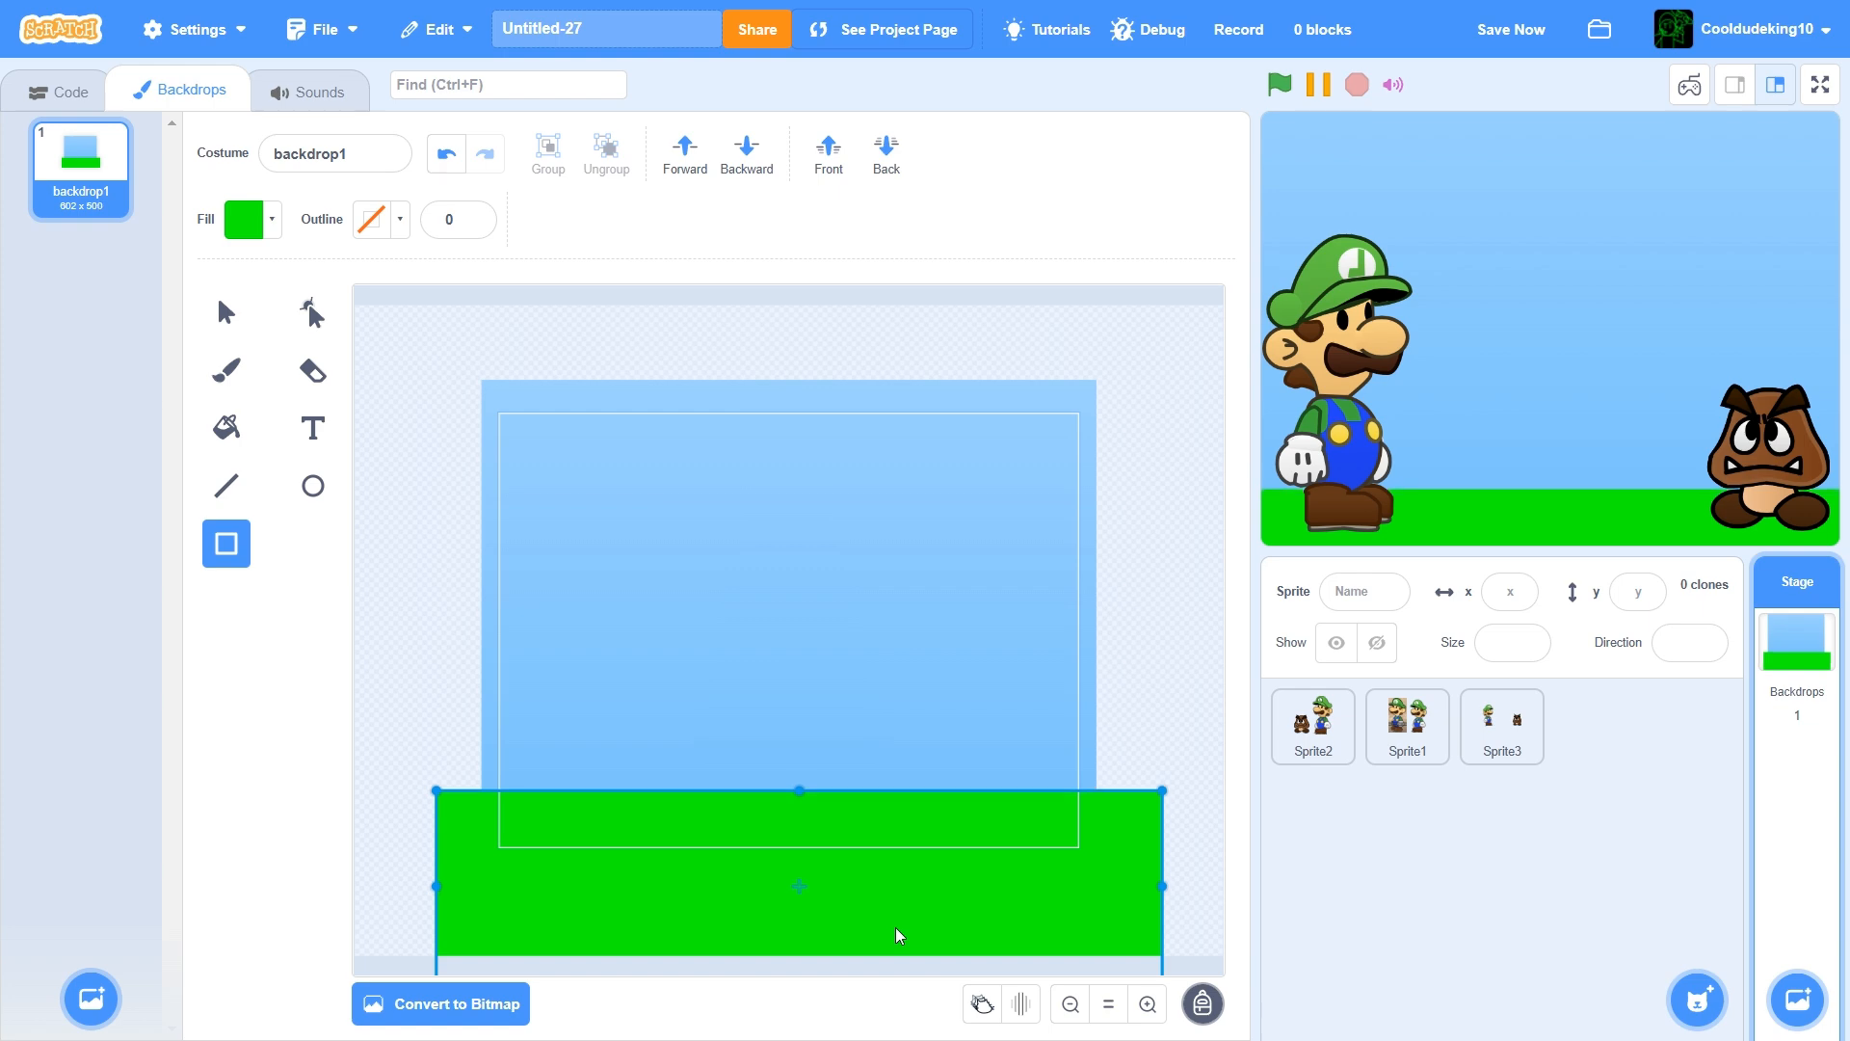
pyautogui.click(1459, 34)
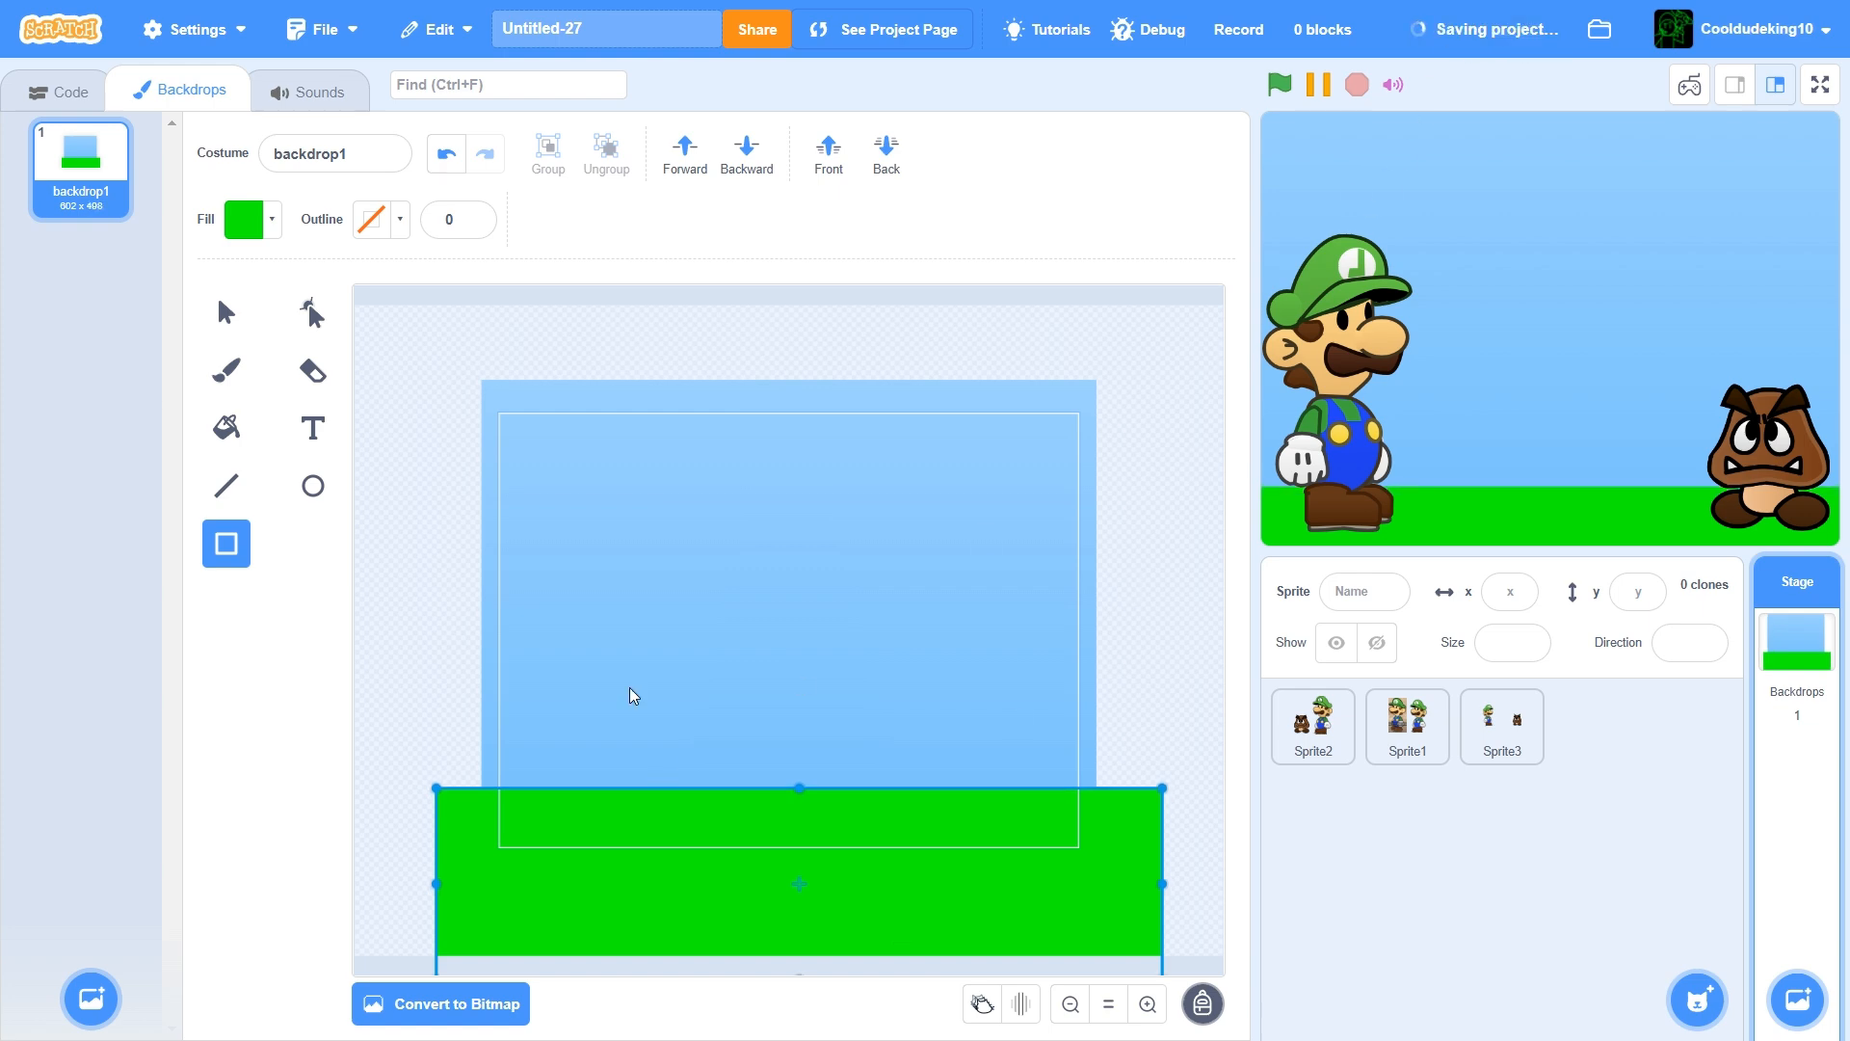
pyautogui.click(414, 402)
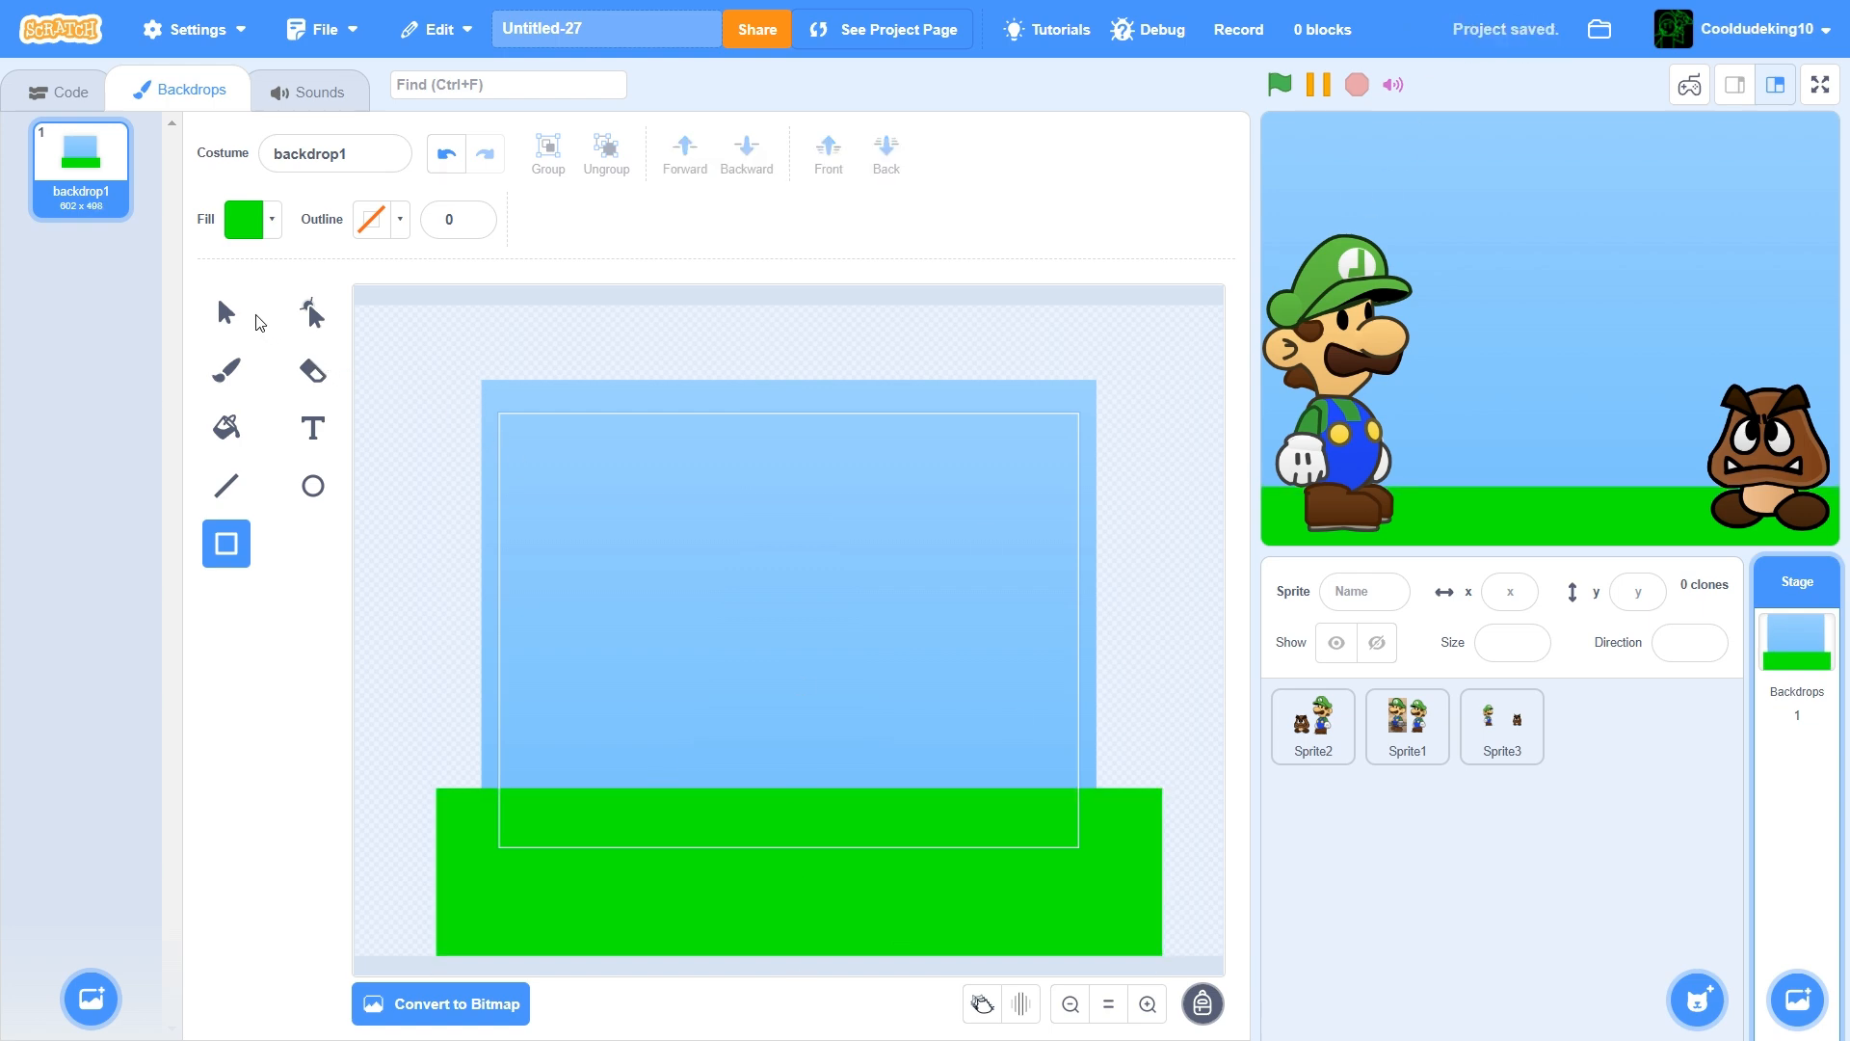
# Move Luigi's cap off his head into the empty area beside him in Sprite3's costume1
pyautogui.click(249, 324)
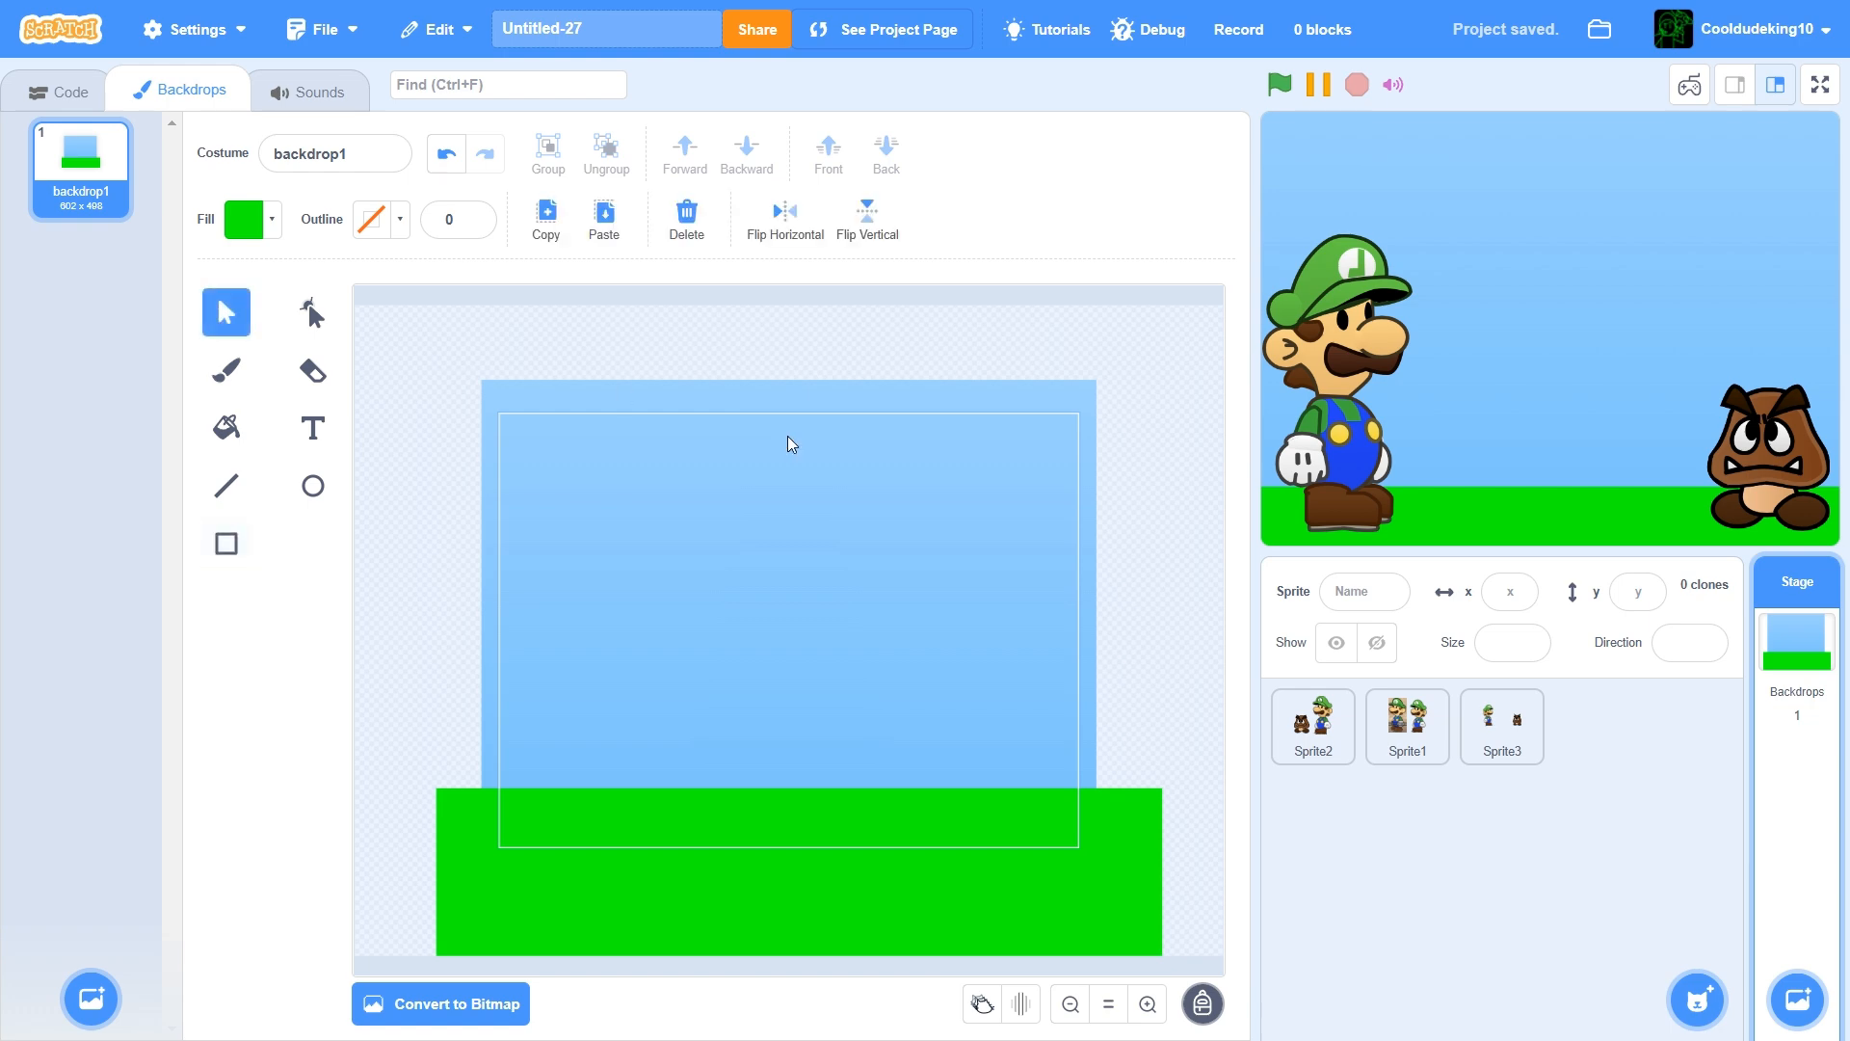
pyautogui.click(1510, 718)
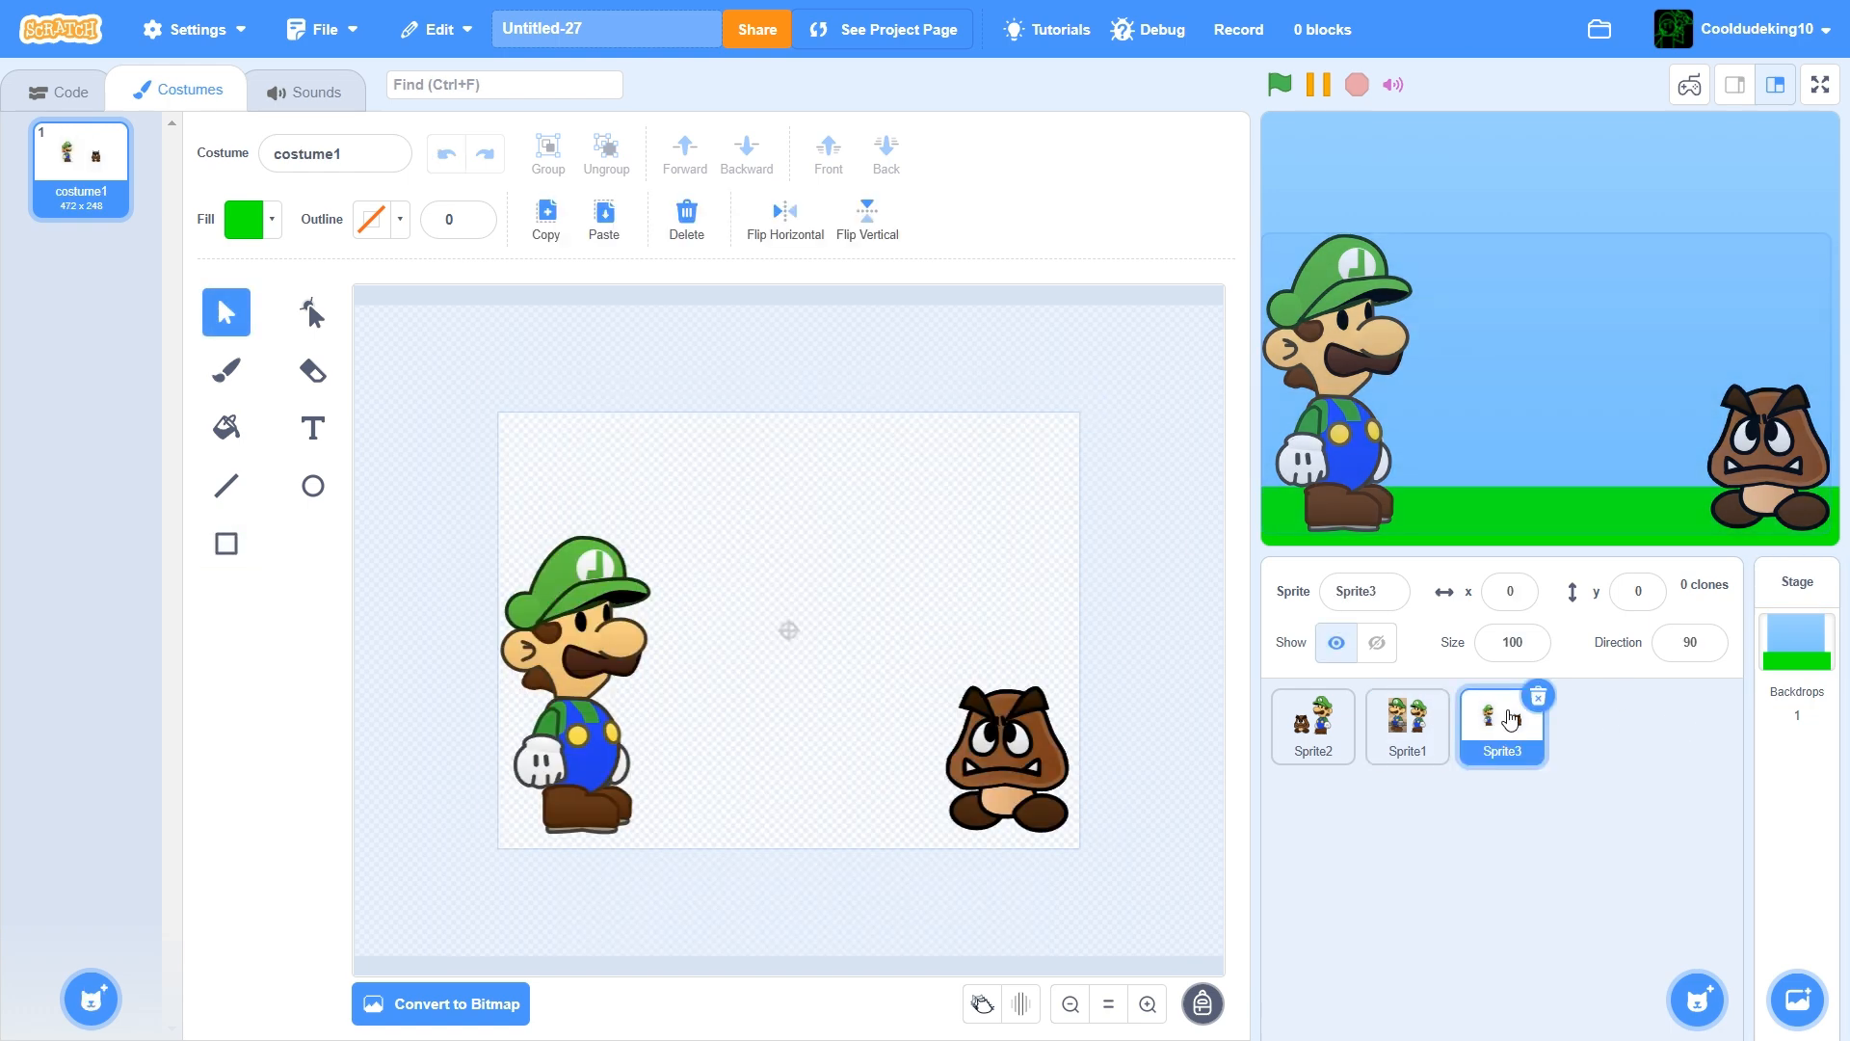
pyautogui.click(589, 565)
pyautogui.click(1137, 1015)
pyautogui.click(1137, 1015)
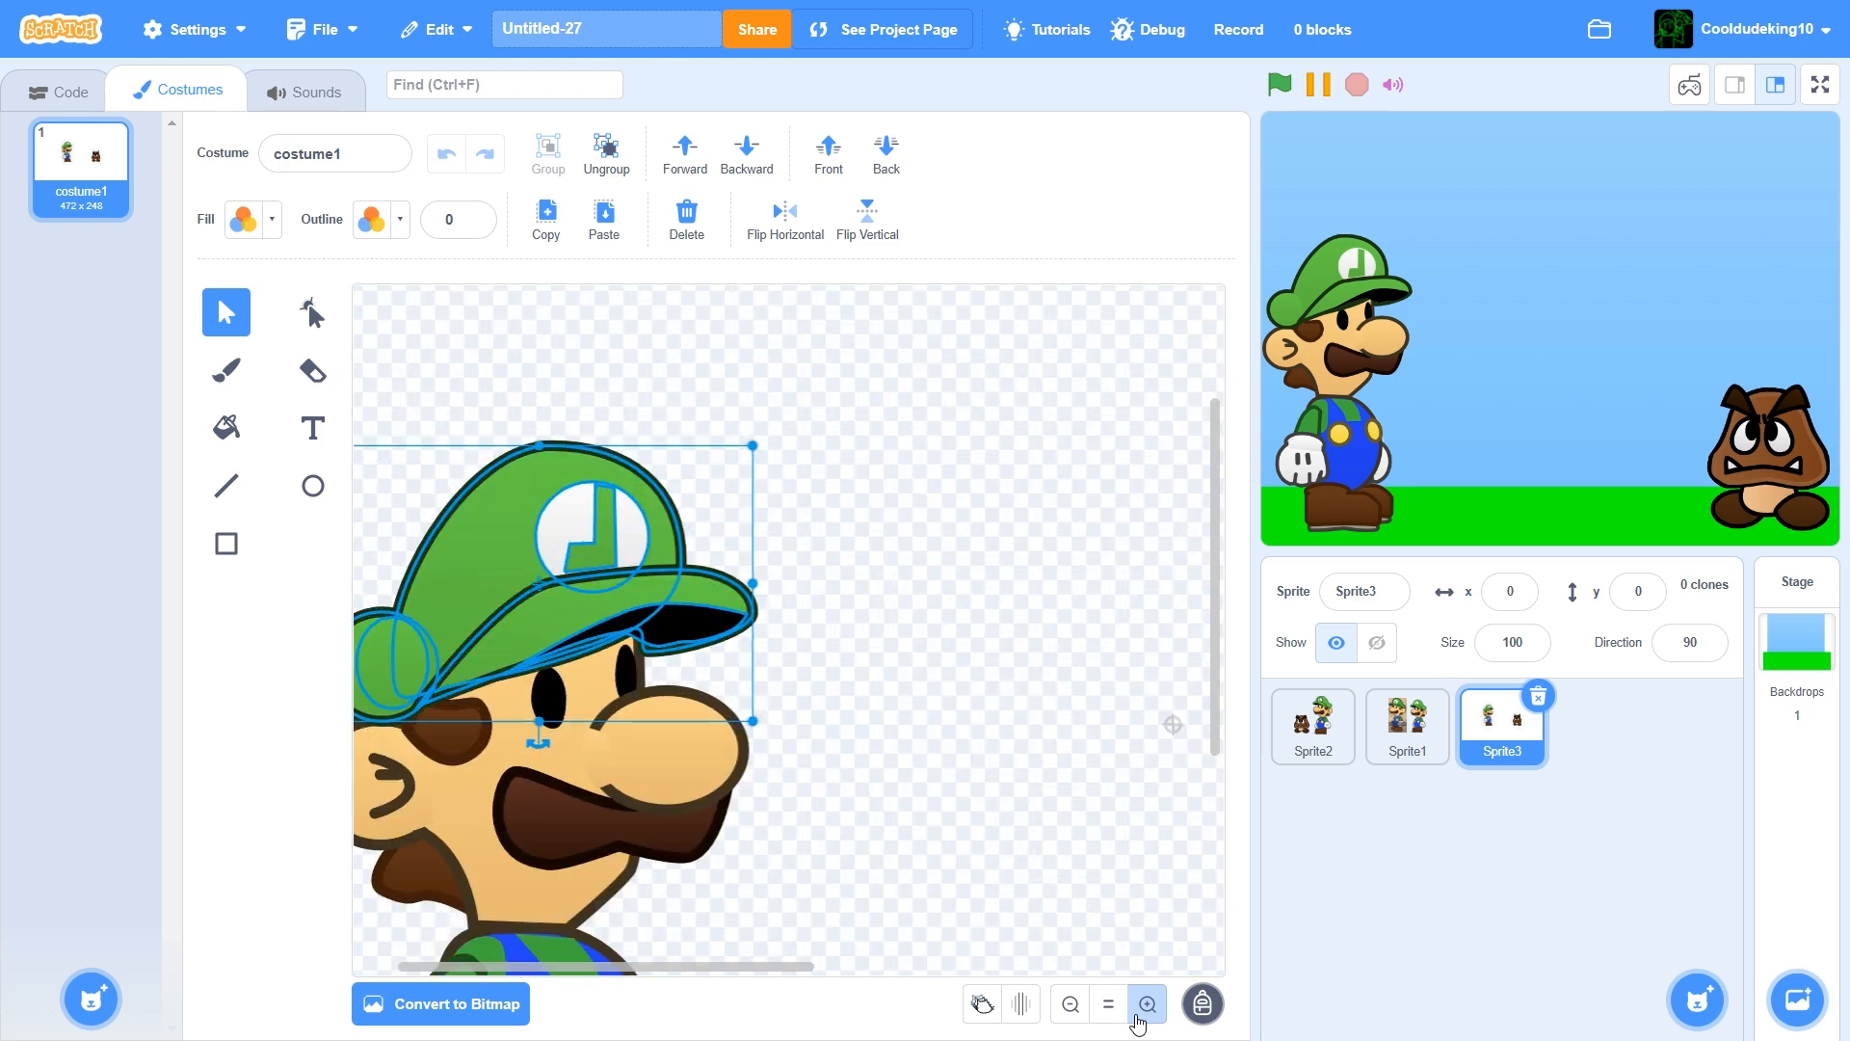
pyautogui.click(1137, 1014)
pyautogui.click(922, 640)
pyautogui.click(515, 505)
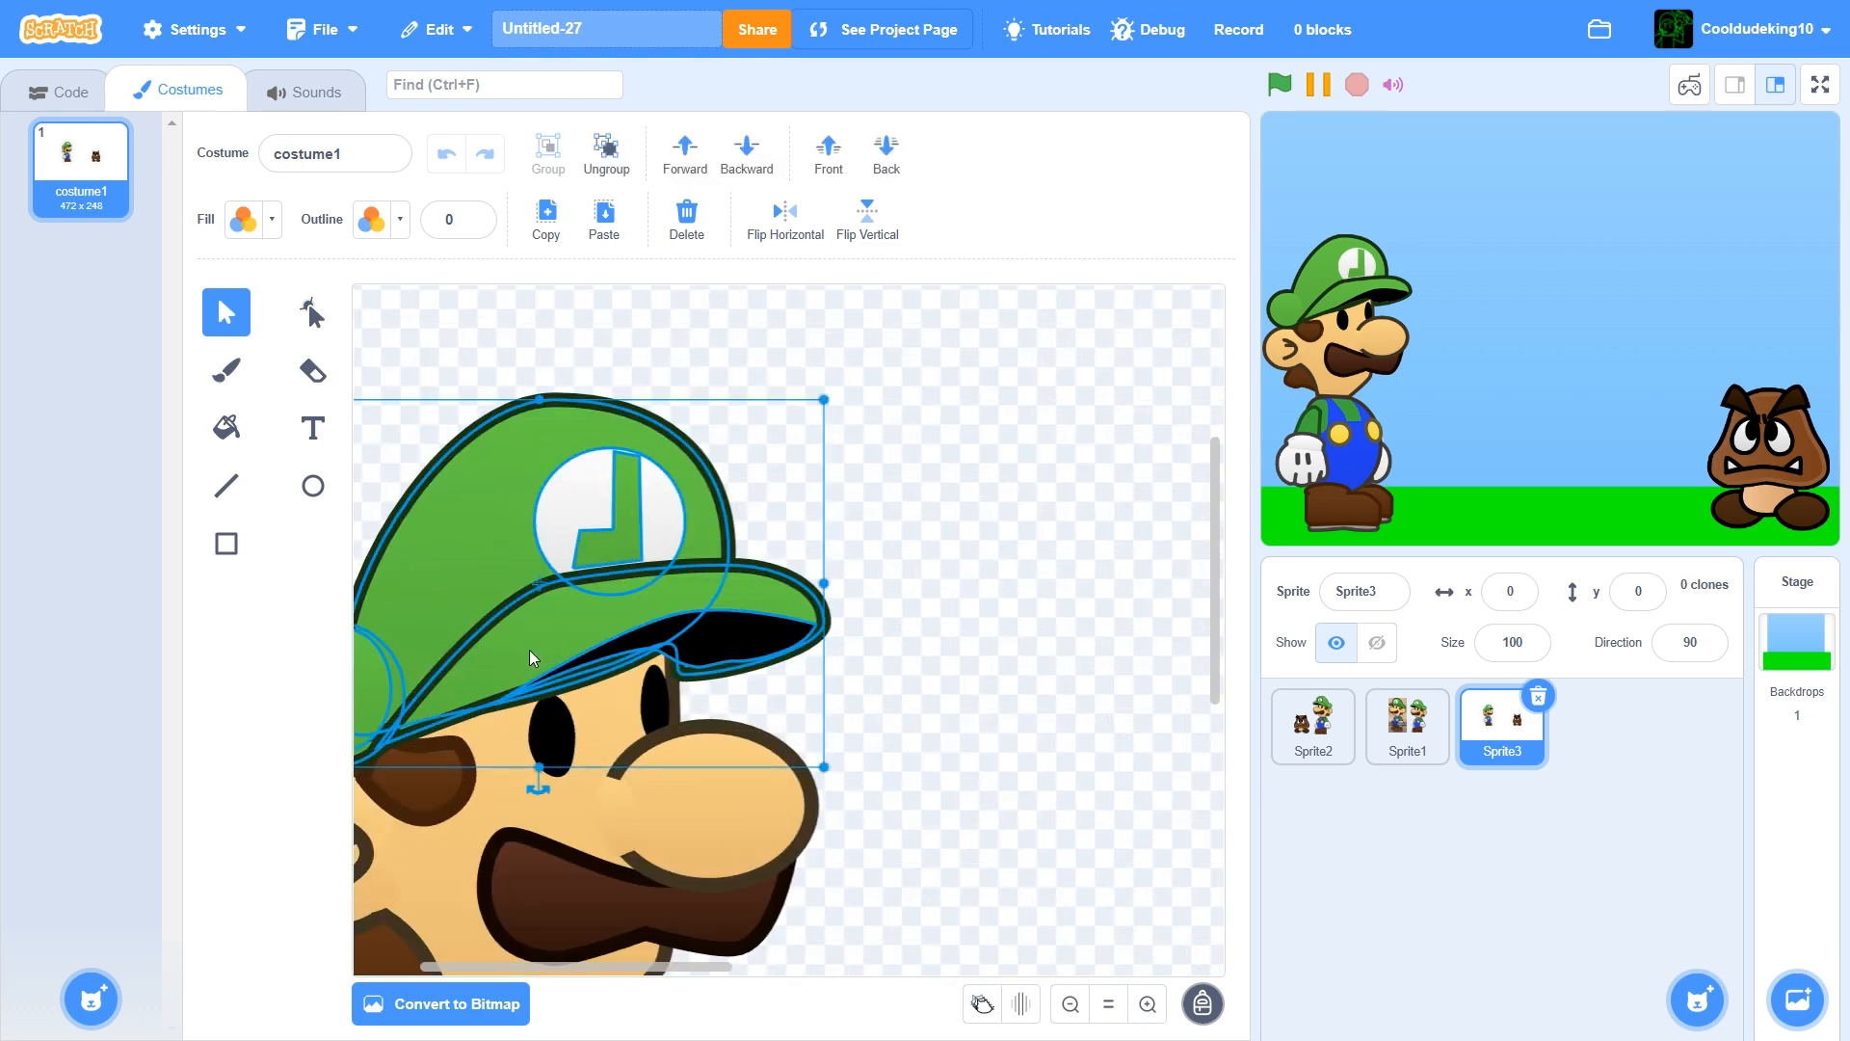
pyautogui.moveTo(538, 652); pyautogui.dragTo(1046, 579)
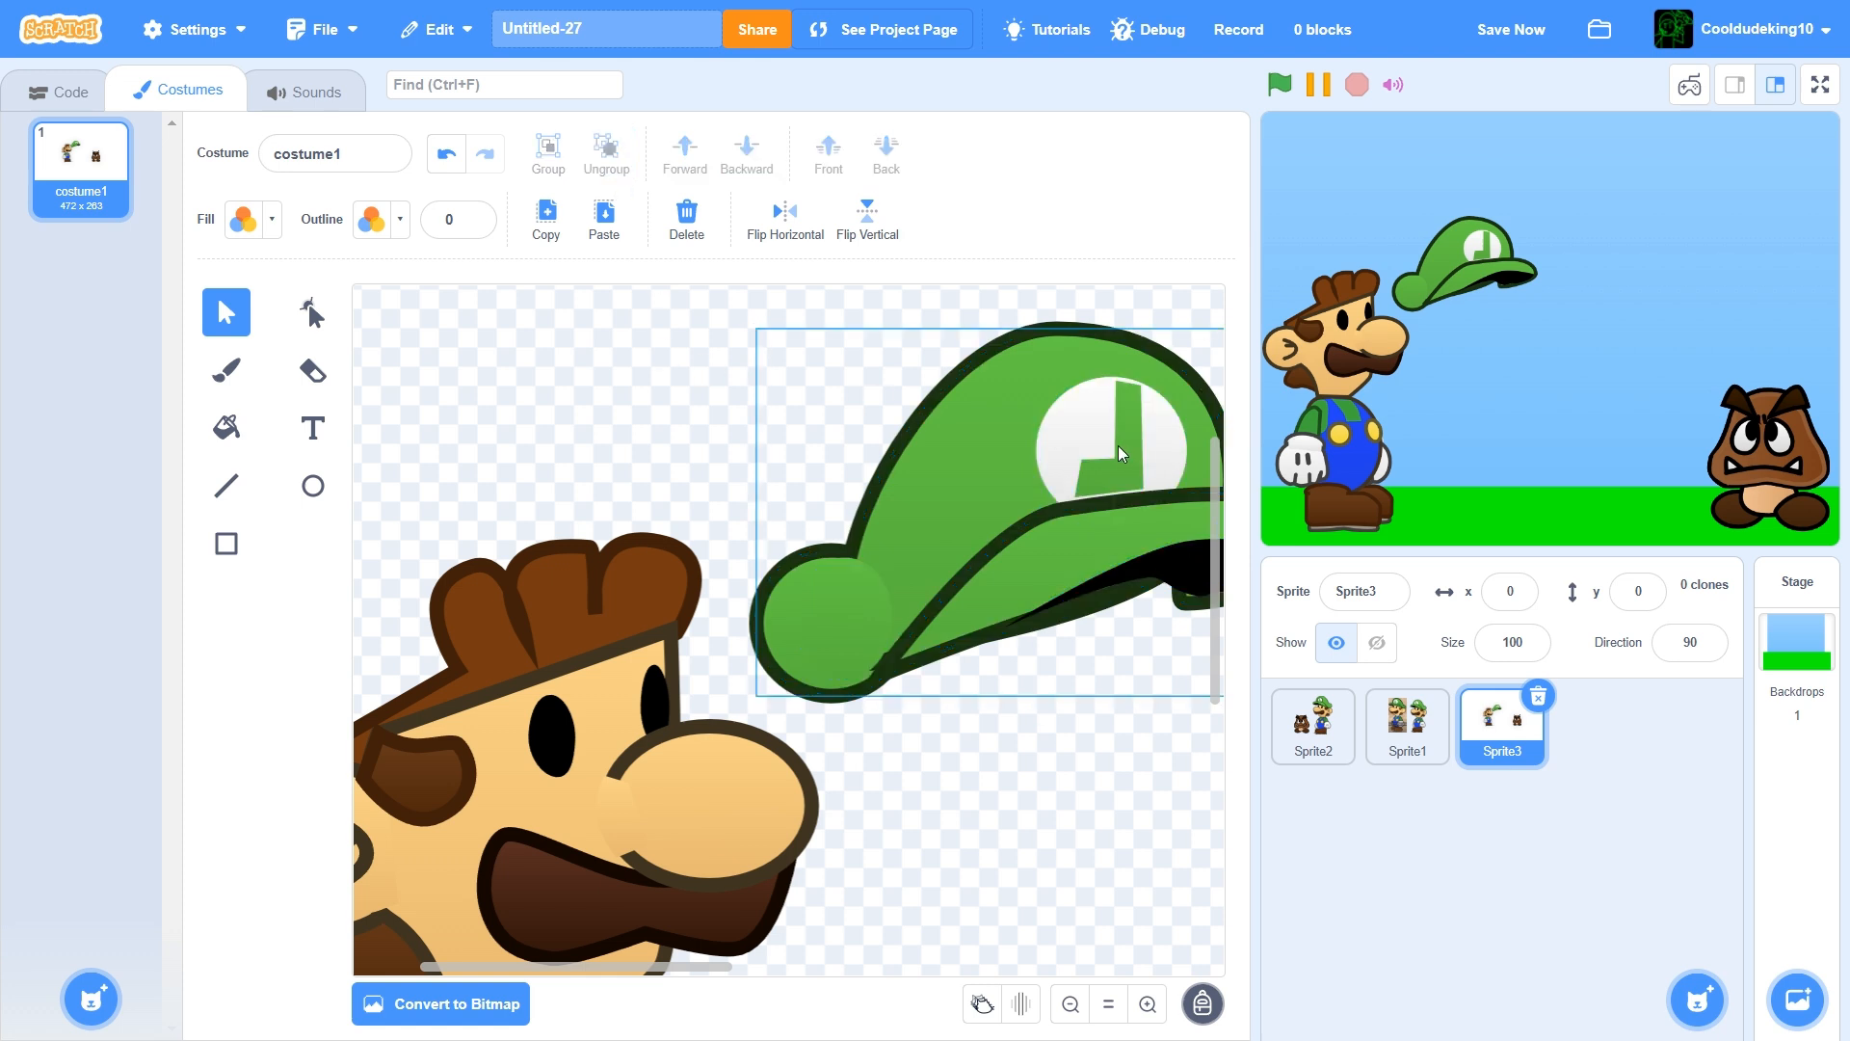
# Ungroup Luigi's cap, flip its green emblem horizontally so it reads as an L, and tilt the letter slightly counterclockwise
pyautogui.click(606, 154)
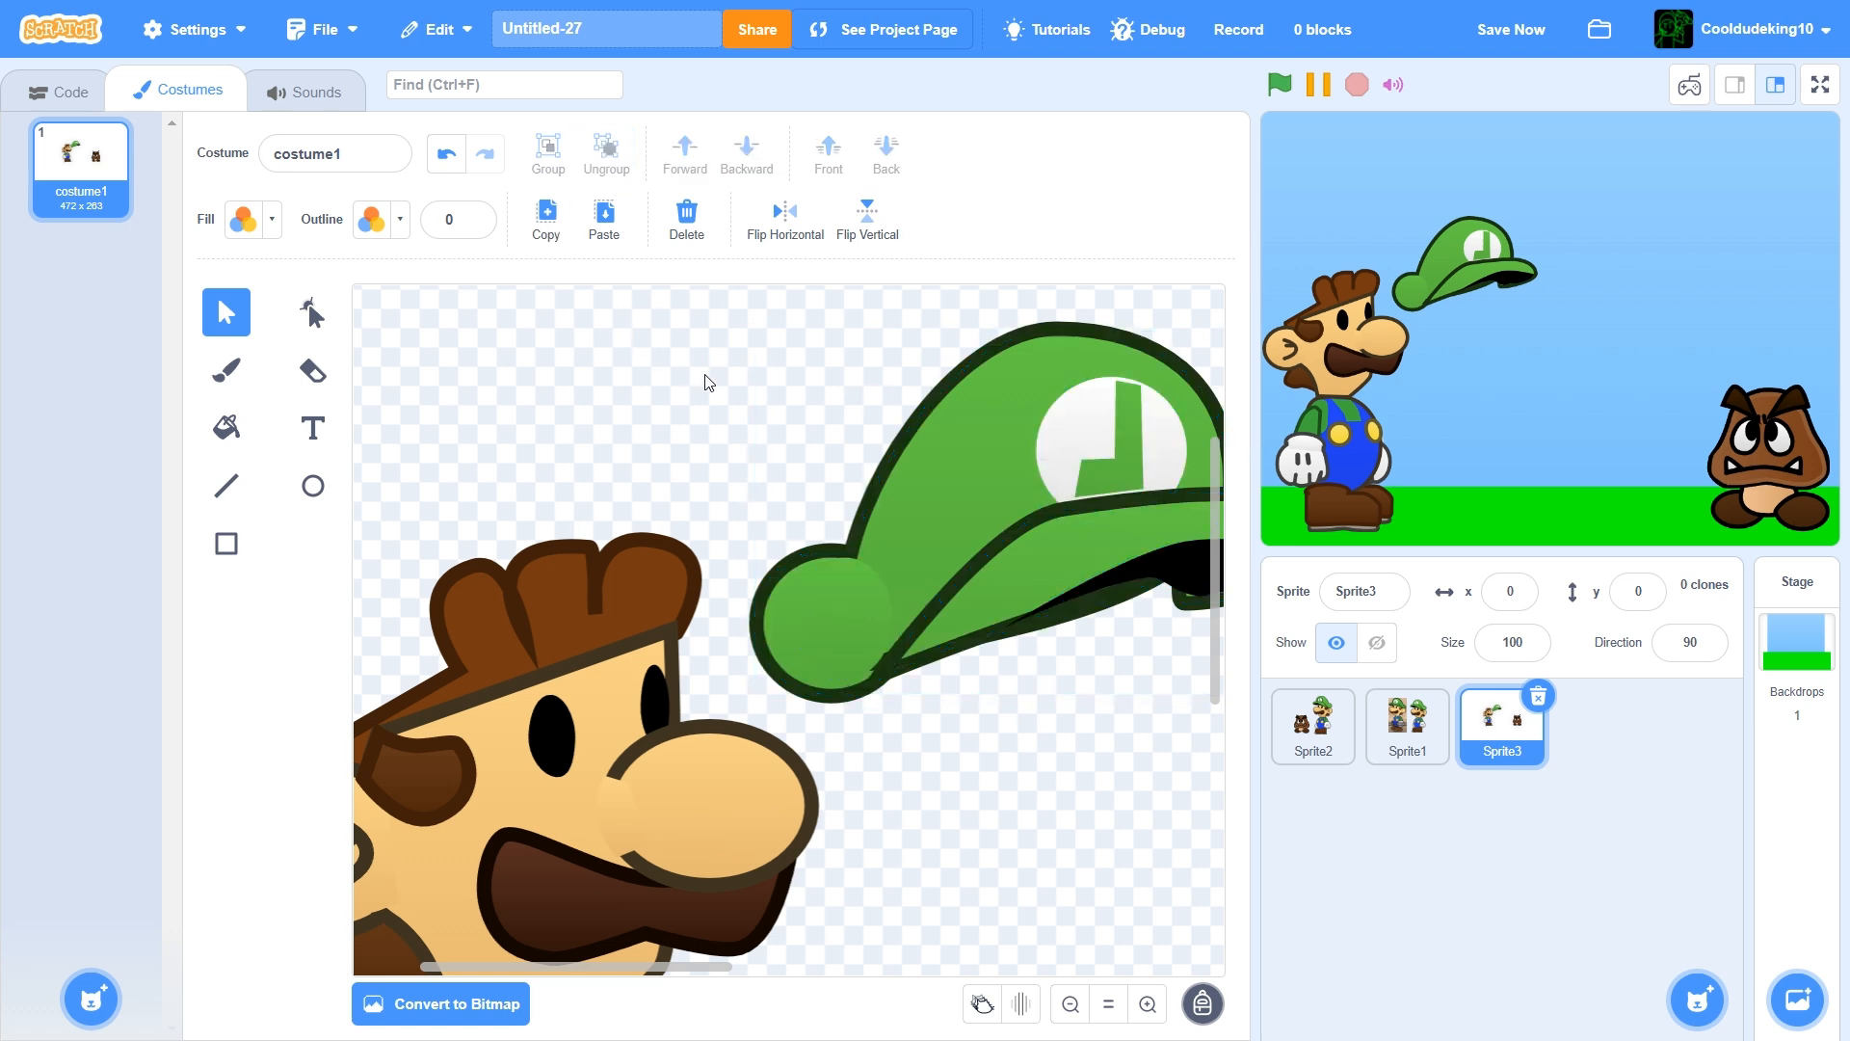
pyautogui.click(1136, 453)
pyautogui.click(773, 218)
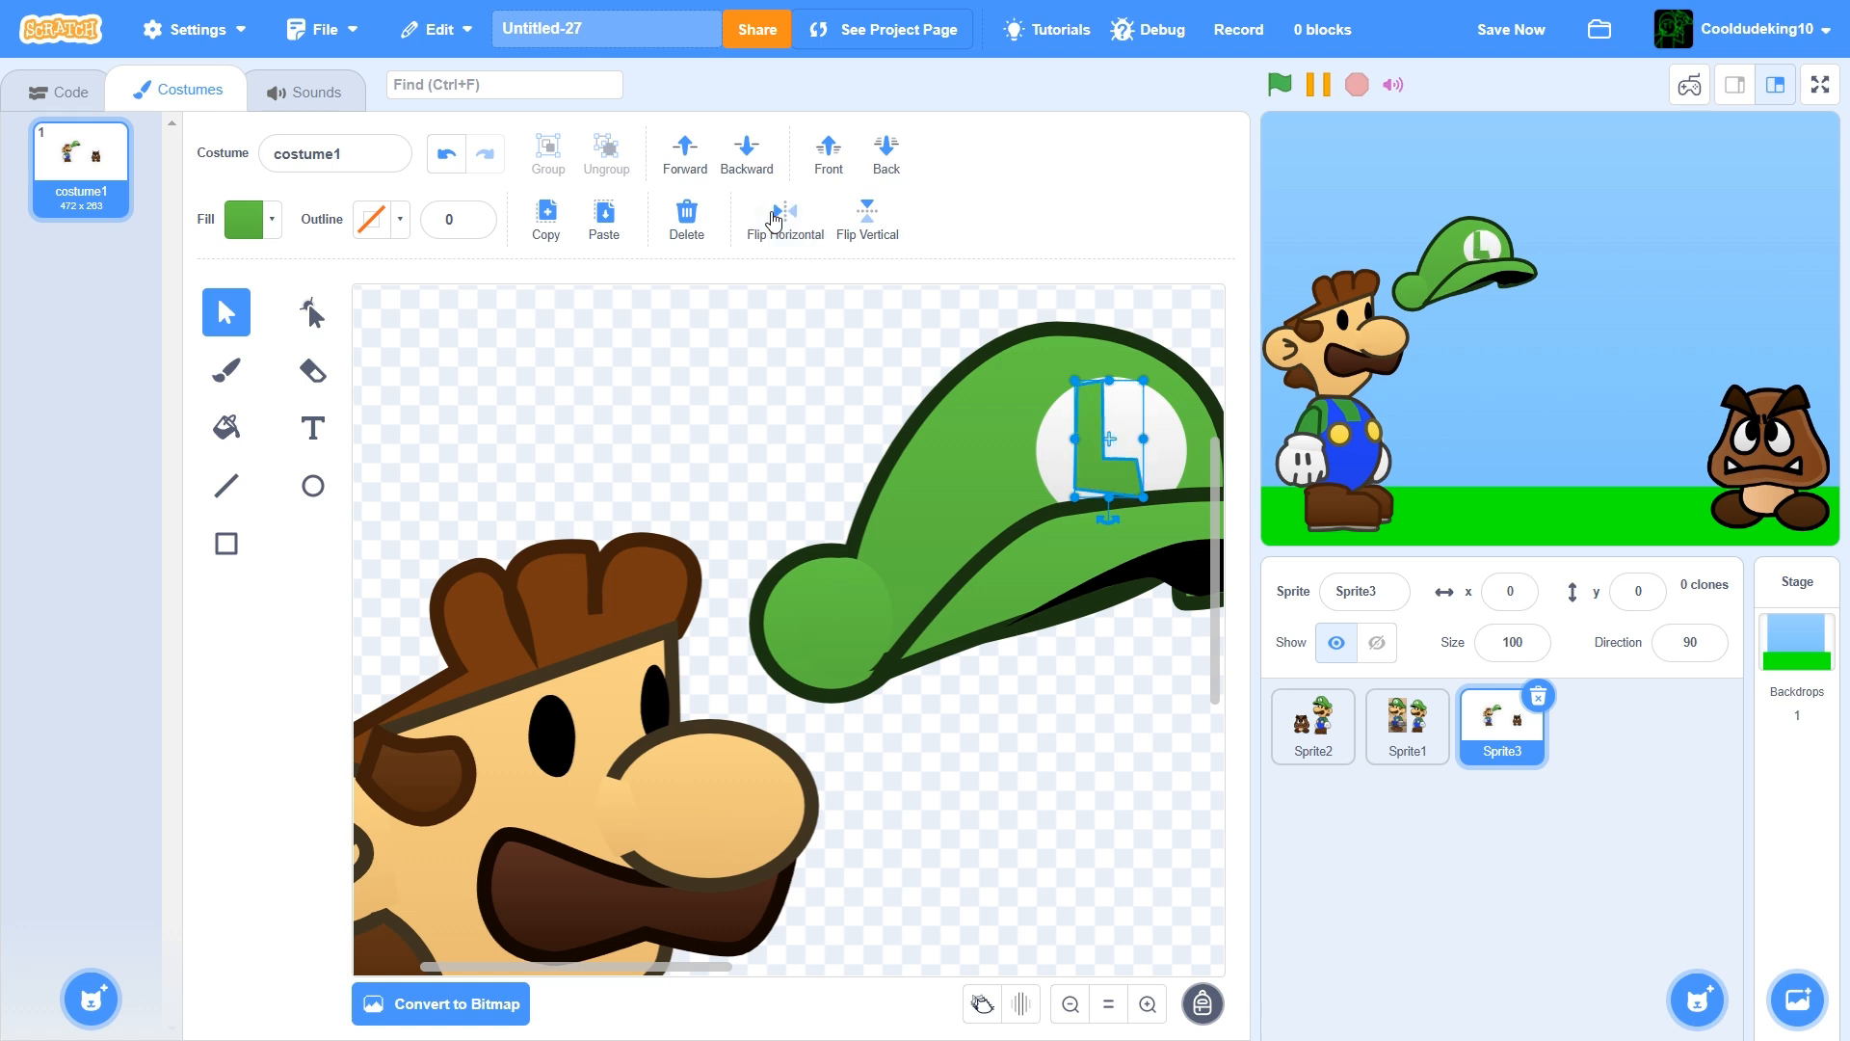
pyautogui.moveTo(1108, 516); pyautogui.dragTo(1128, 521)
# Group all the cap's parts together, place the cap back on Luigi's head, and save the project
pyautogui.moveTo(818, 366); pyautogui.dragTo(981, 521)
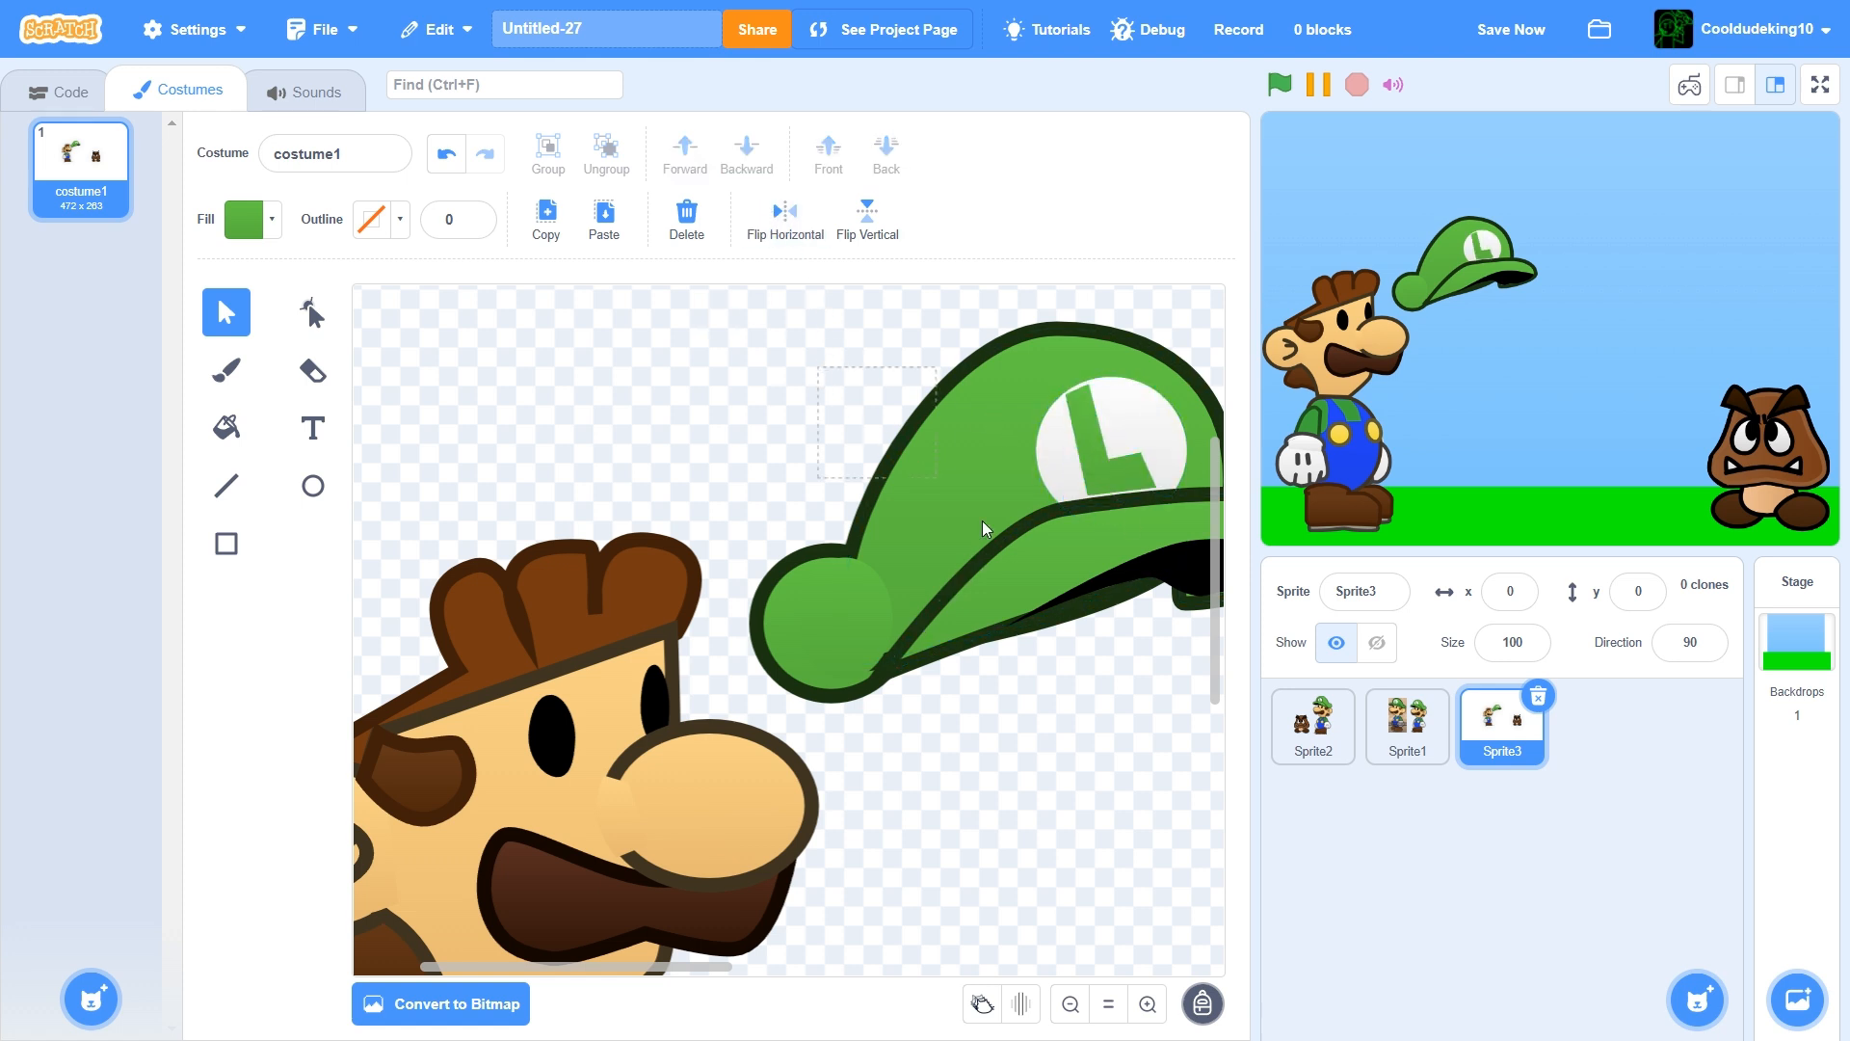
pyautogui.moveTo(1217, 671); pyautogui.dragTo(1217, 671)
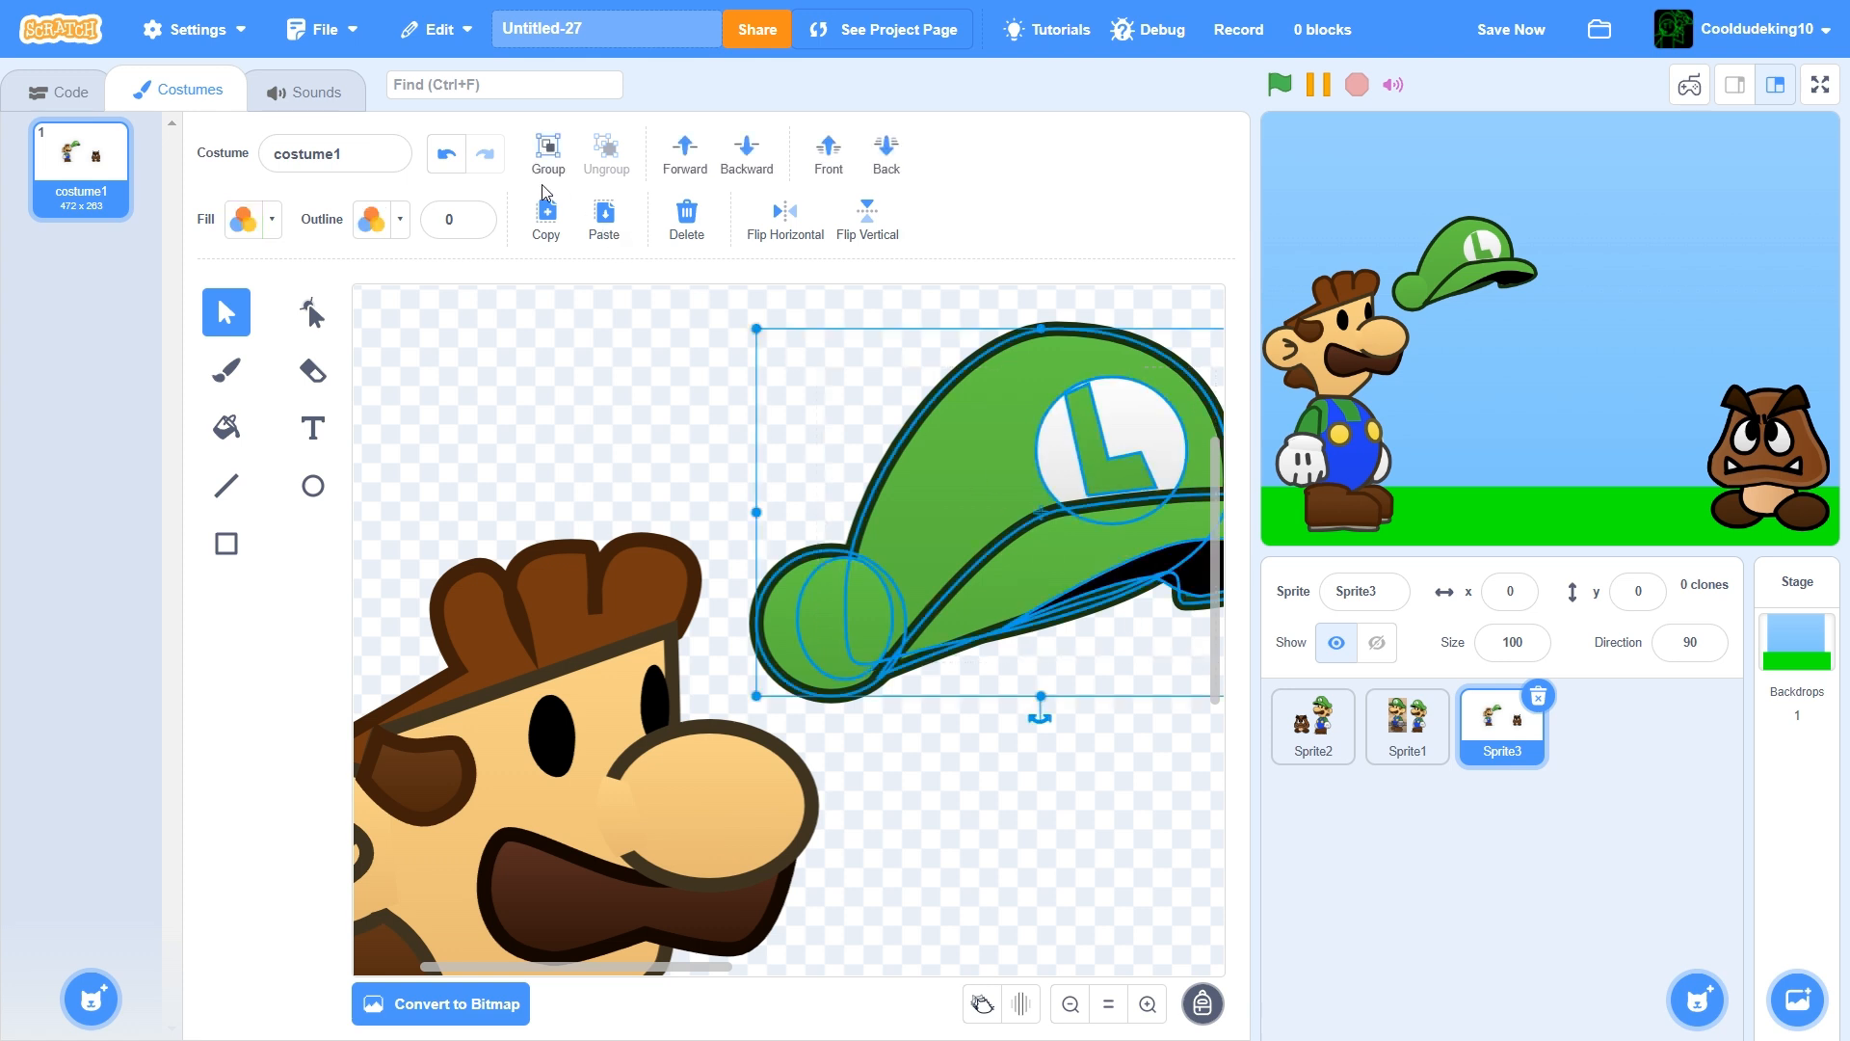
pyautogui.click(546, 152)
pyautogui.moveTo(983, 459); pyautogui.dragTo(486, 522)
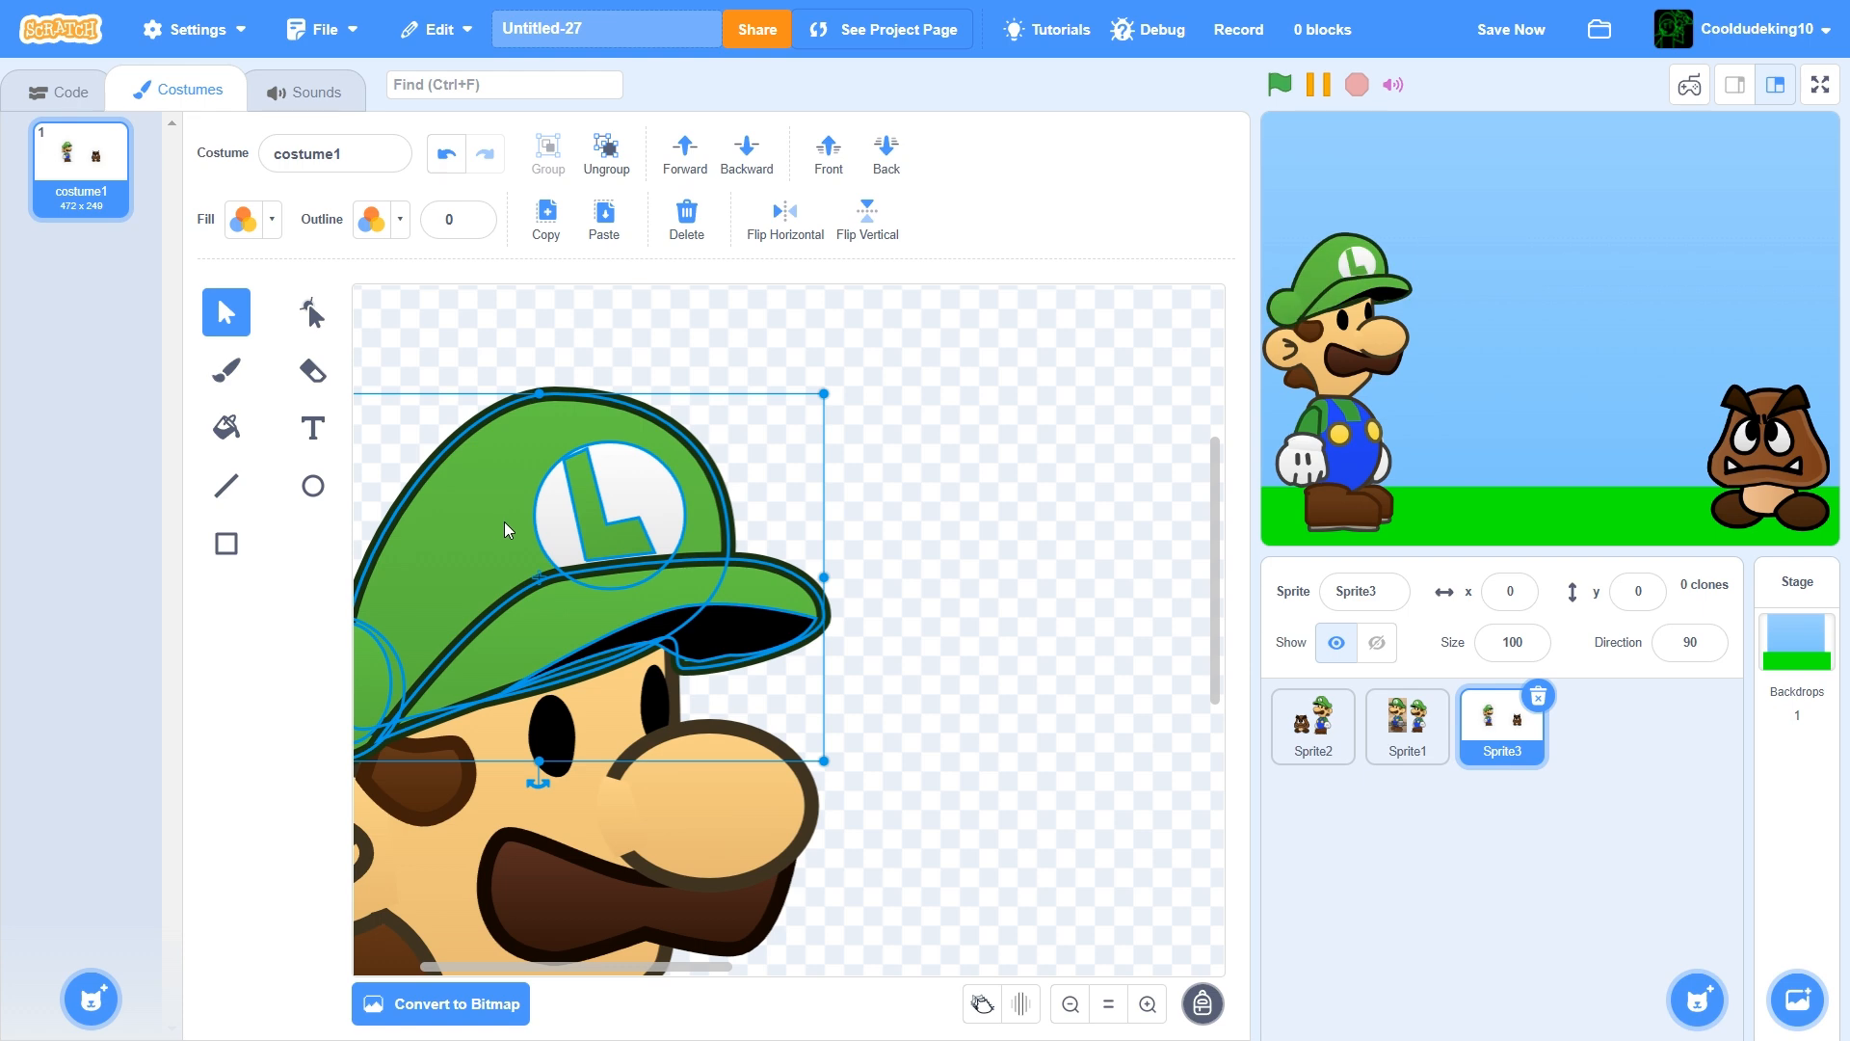
pyautogui.click(1488, 29)
# Examine Luigi's cap, face and upper body for how the corrected costume looks
pyautogui.scroll(-5, 690, 662)
pyautogui.scroll(-3, 690, 662)
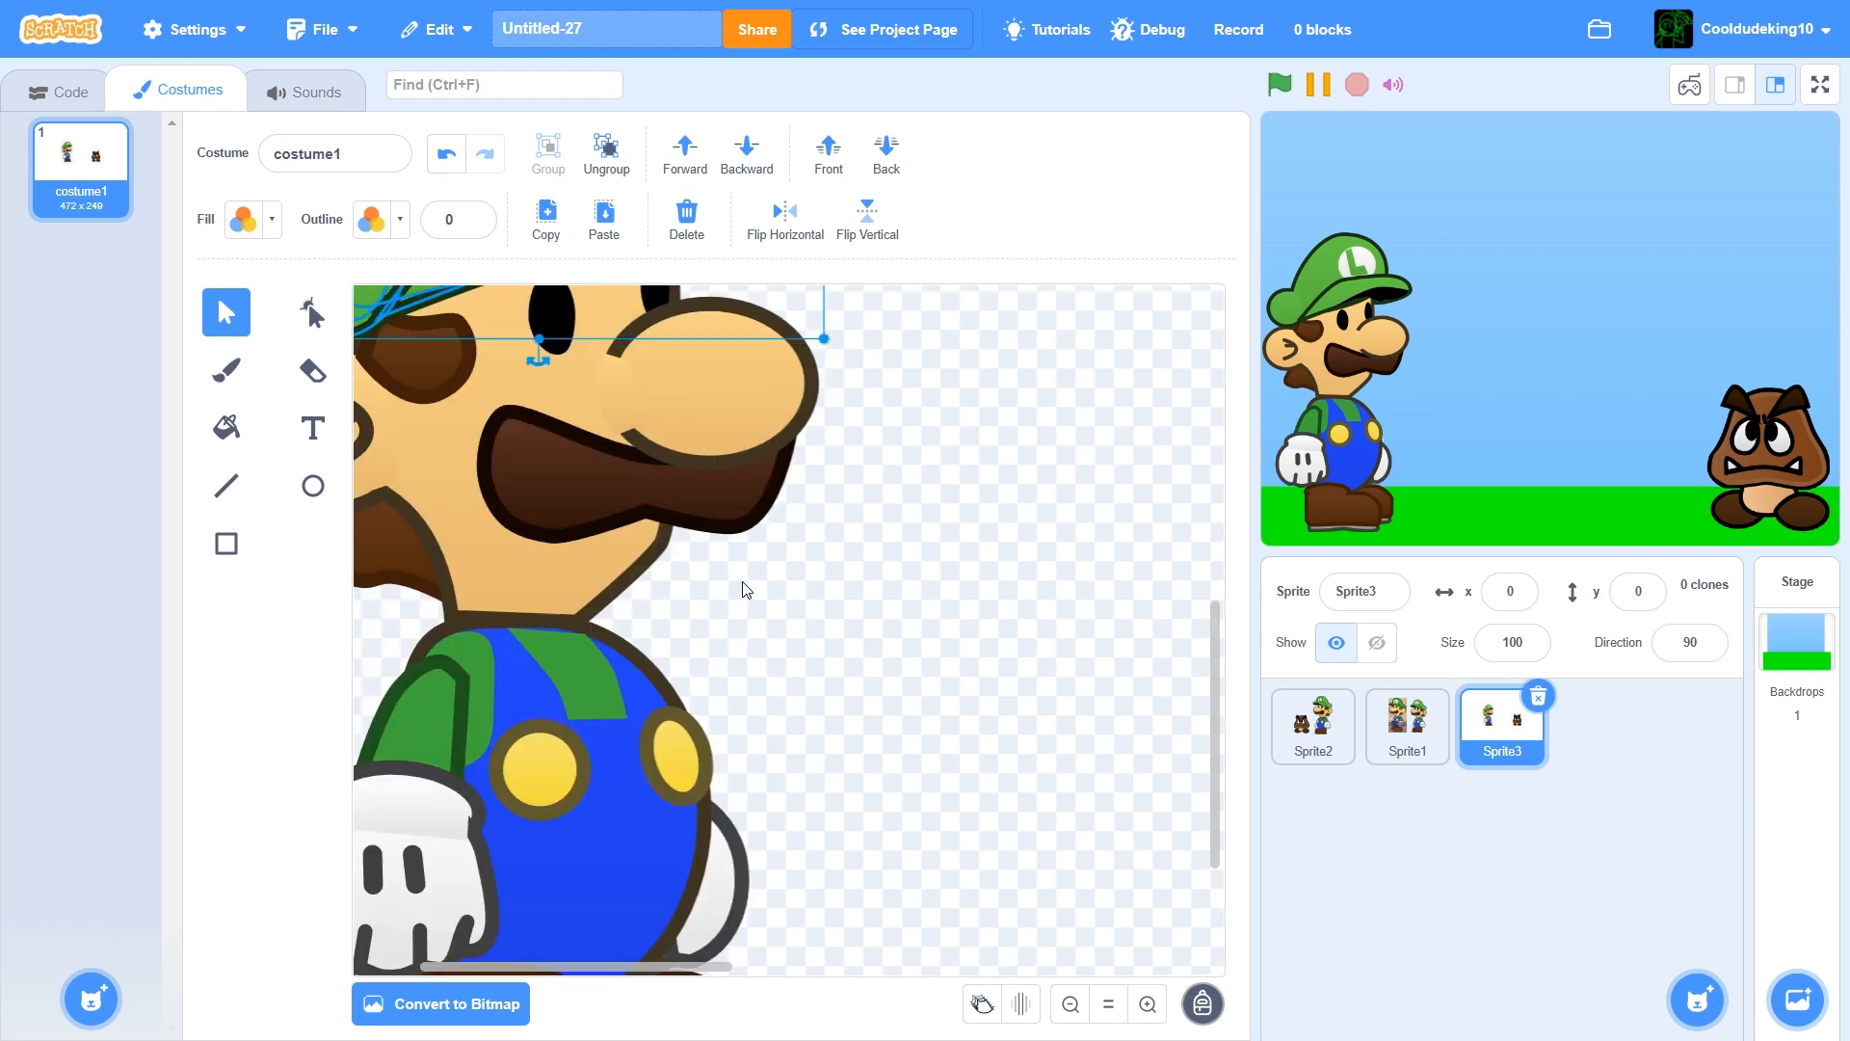
pyautogui.scroll(7, 742, 591)
pyautogui.click(957, 678)
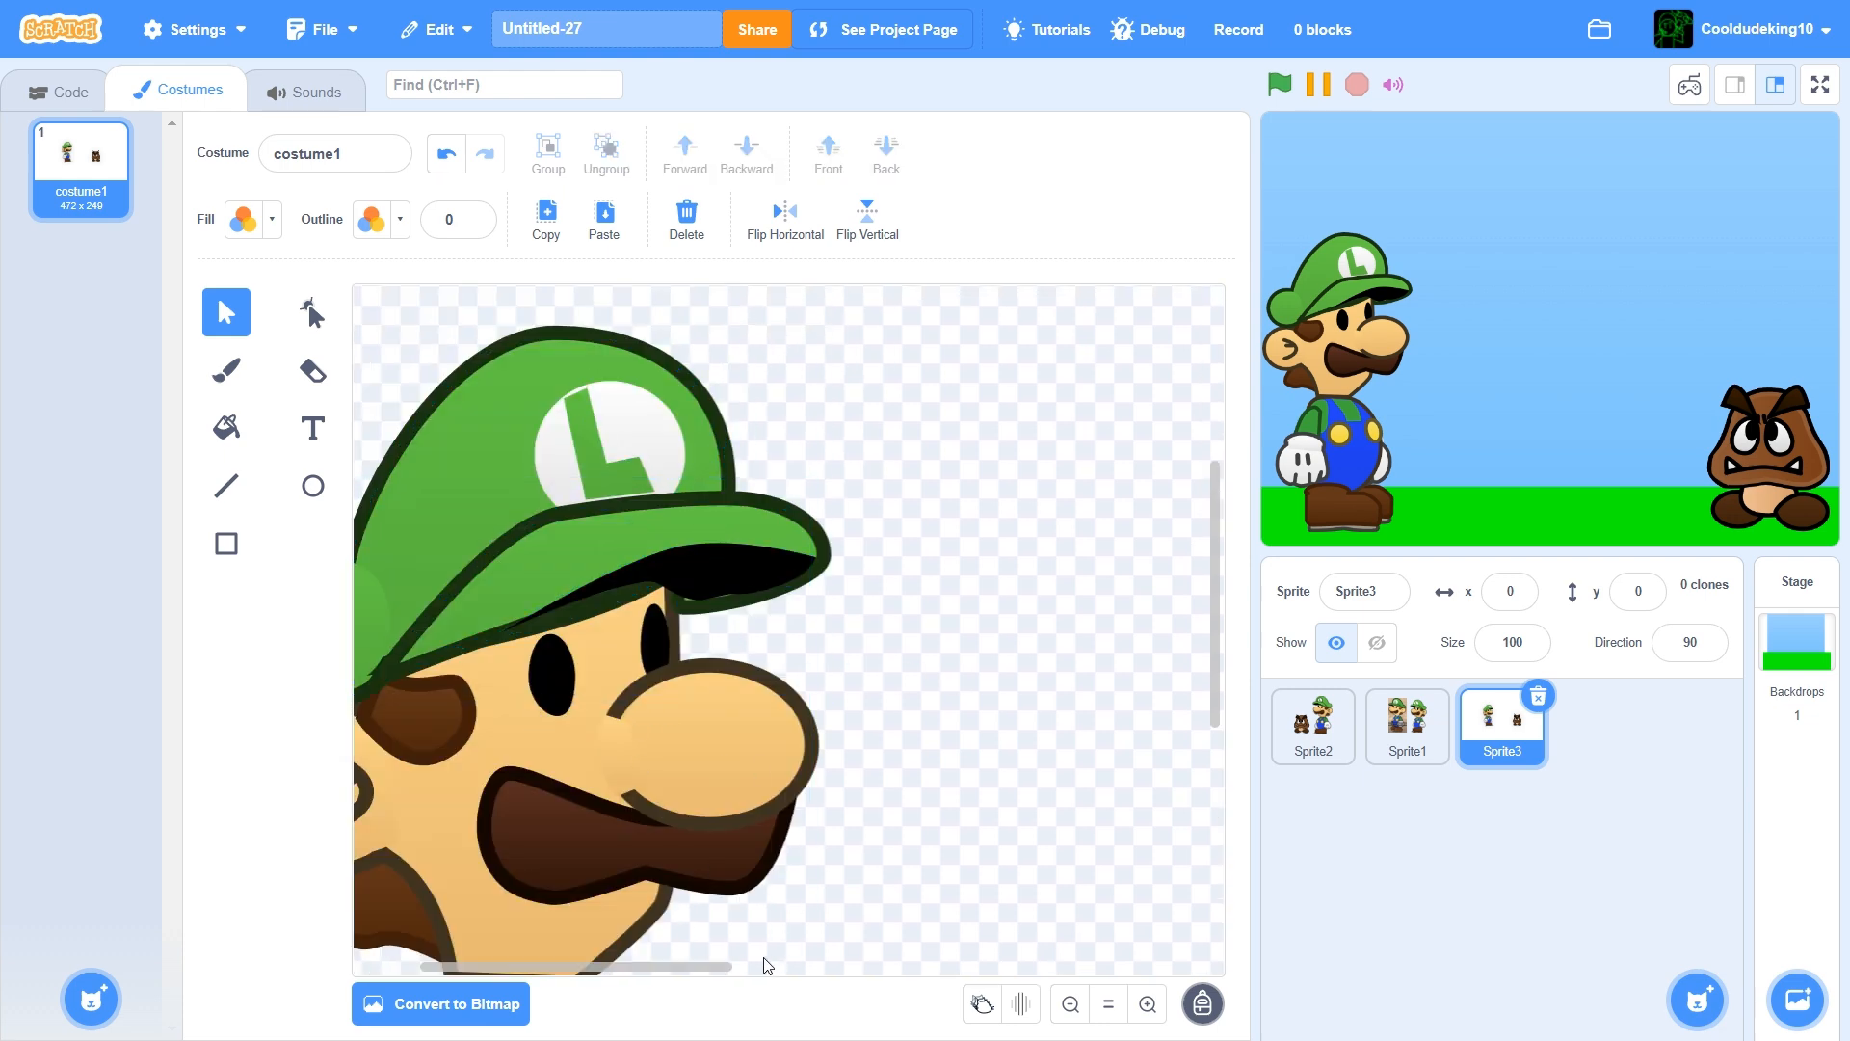
pyautogui.moveTo(718, 978); pyautogui.dragTo(655, 978)
pyautogui.scroll(-4, 732, 752)
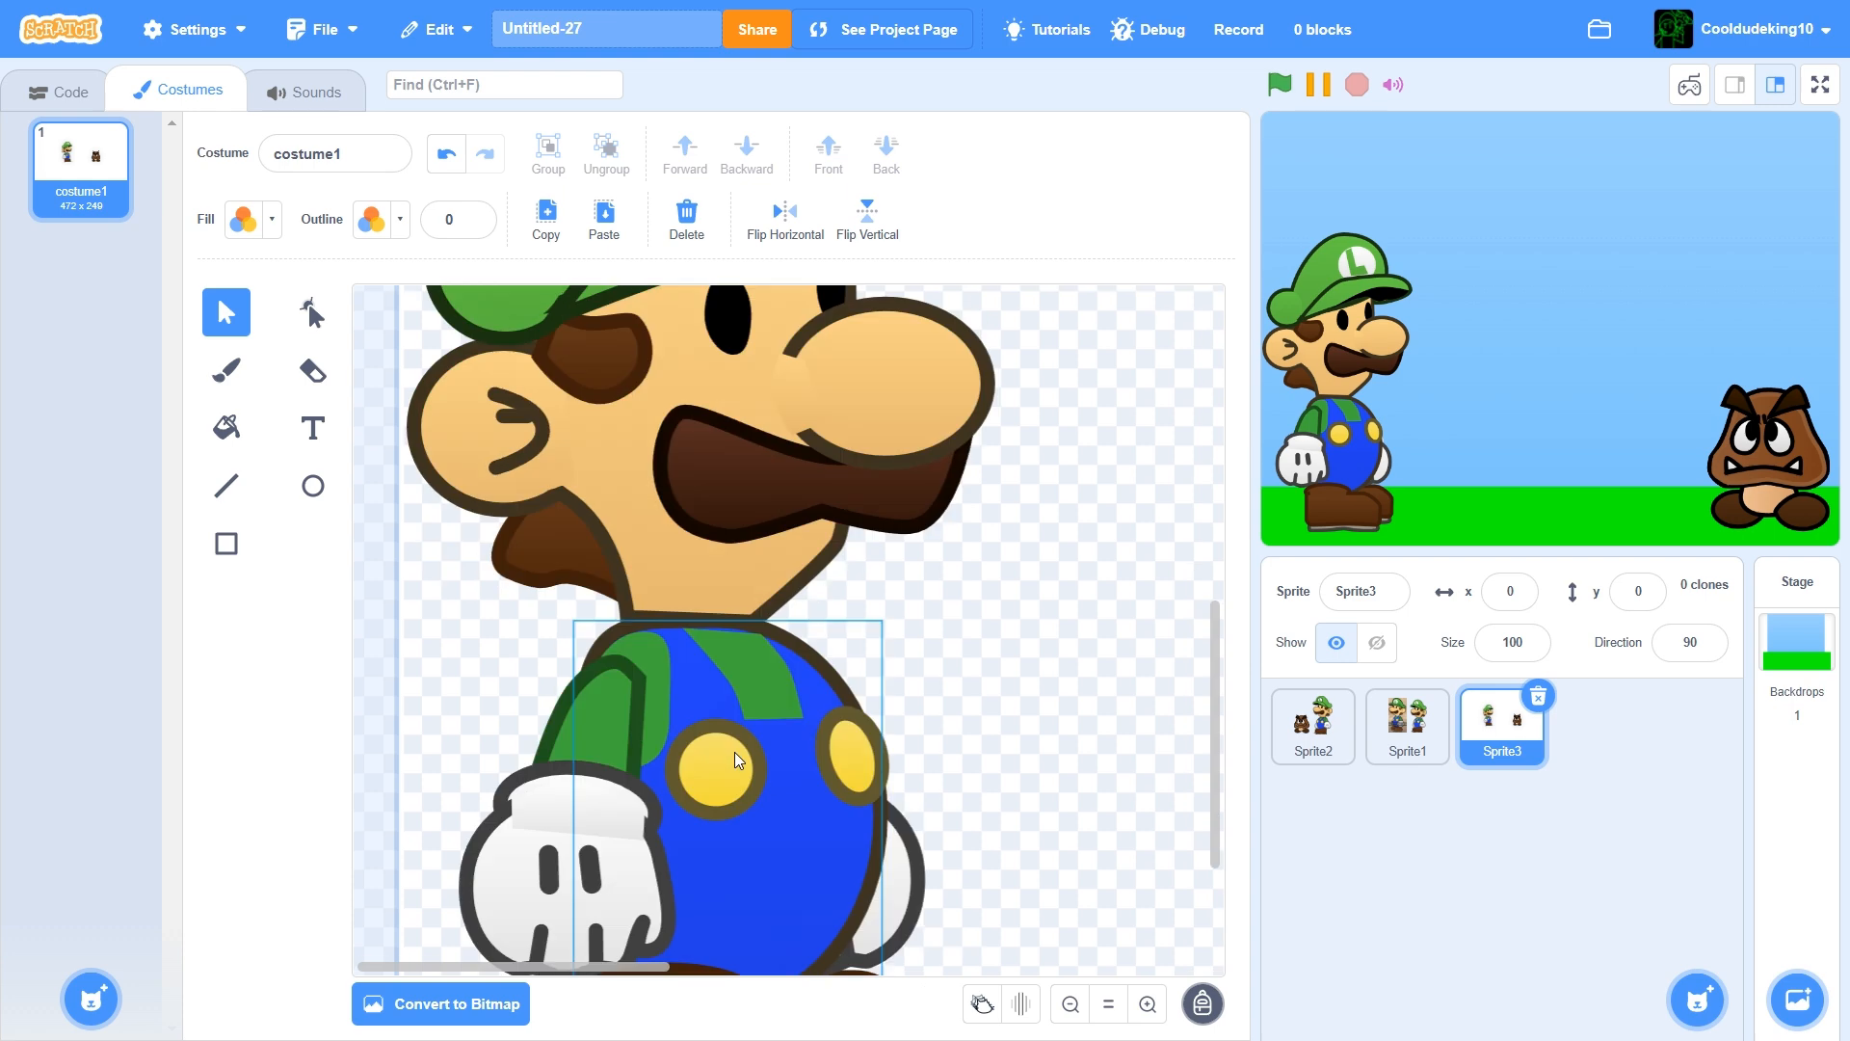
pyautogui.scroll(3, 735, 751)
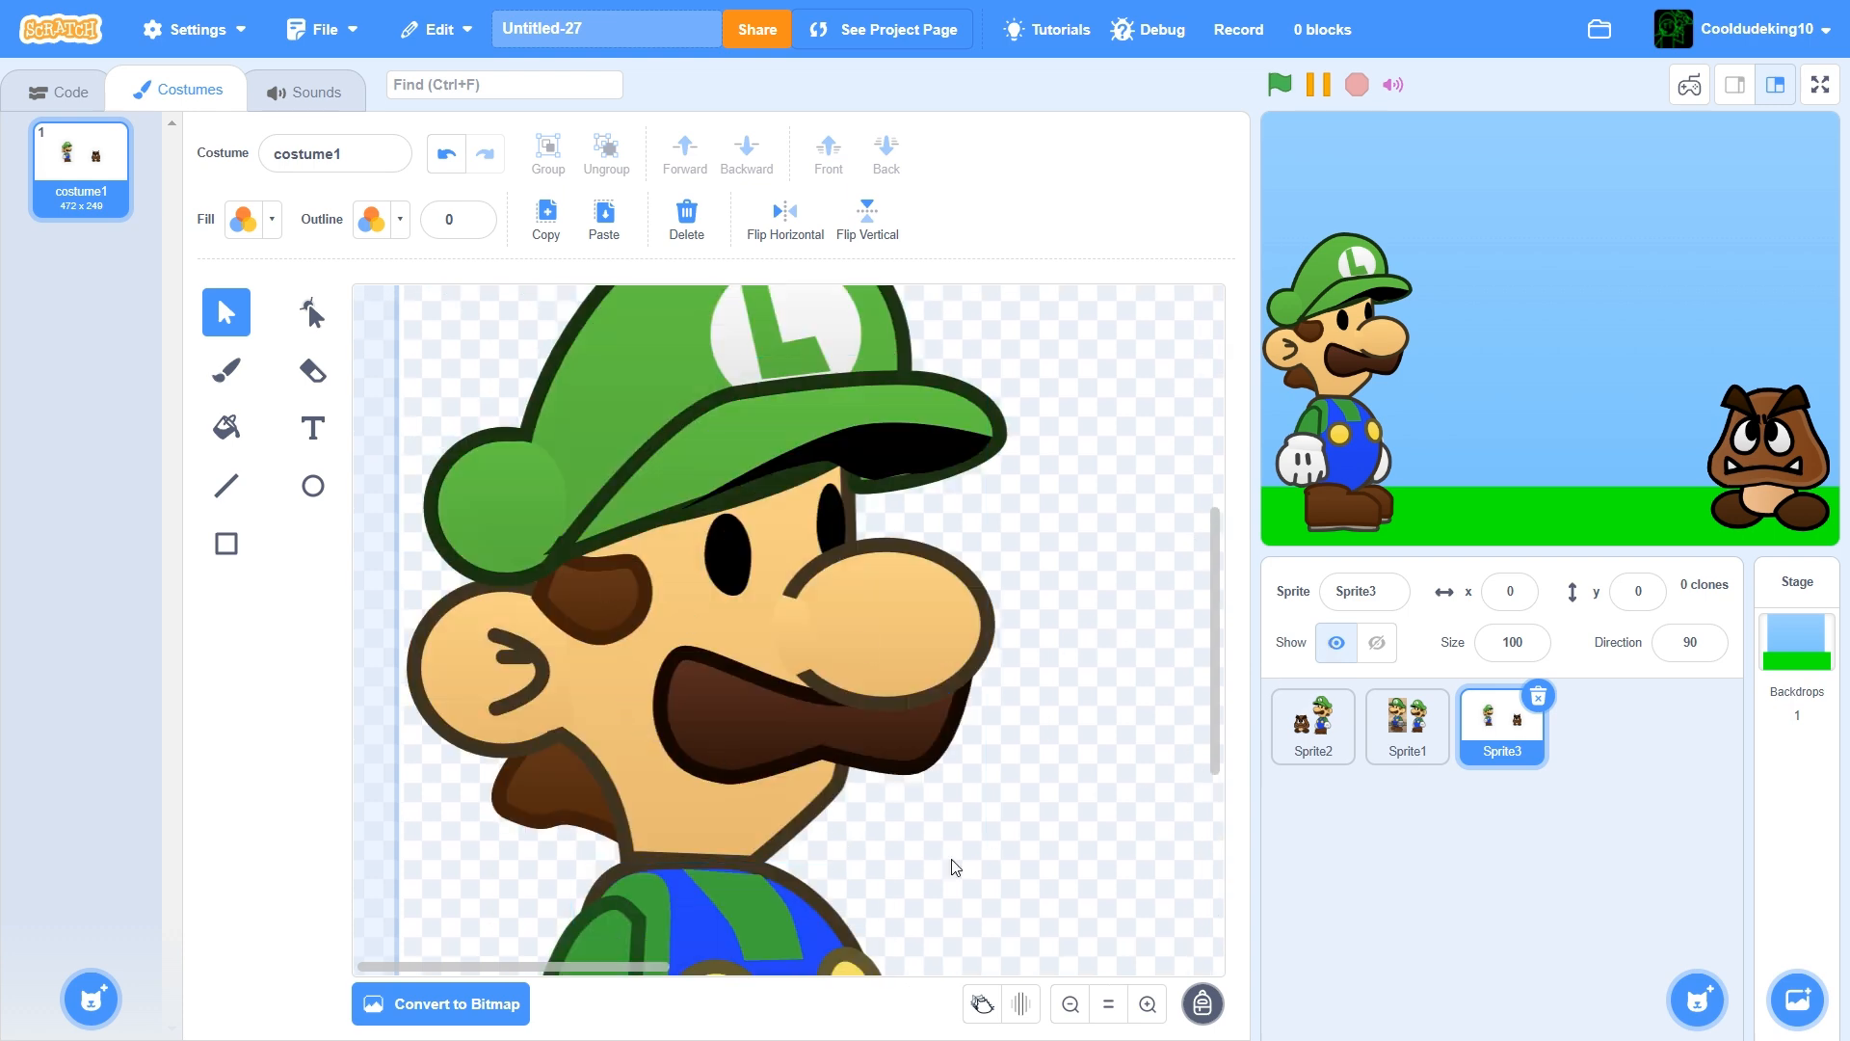
pyautogui.scroll(-3, 696, 651)
pyautogui.scroll(3, 696, 651)
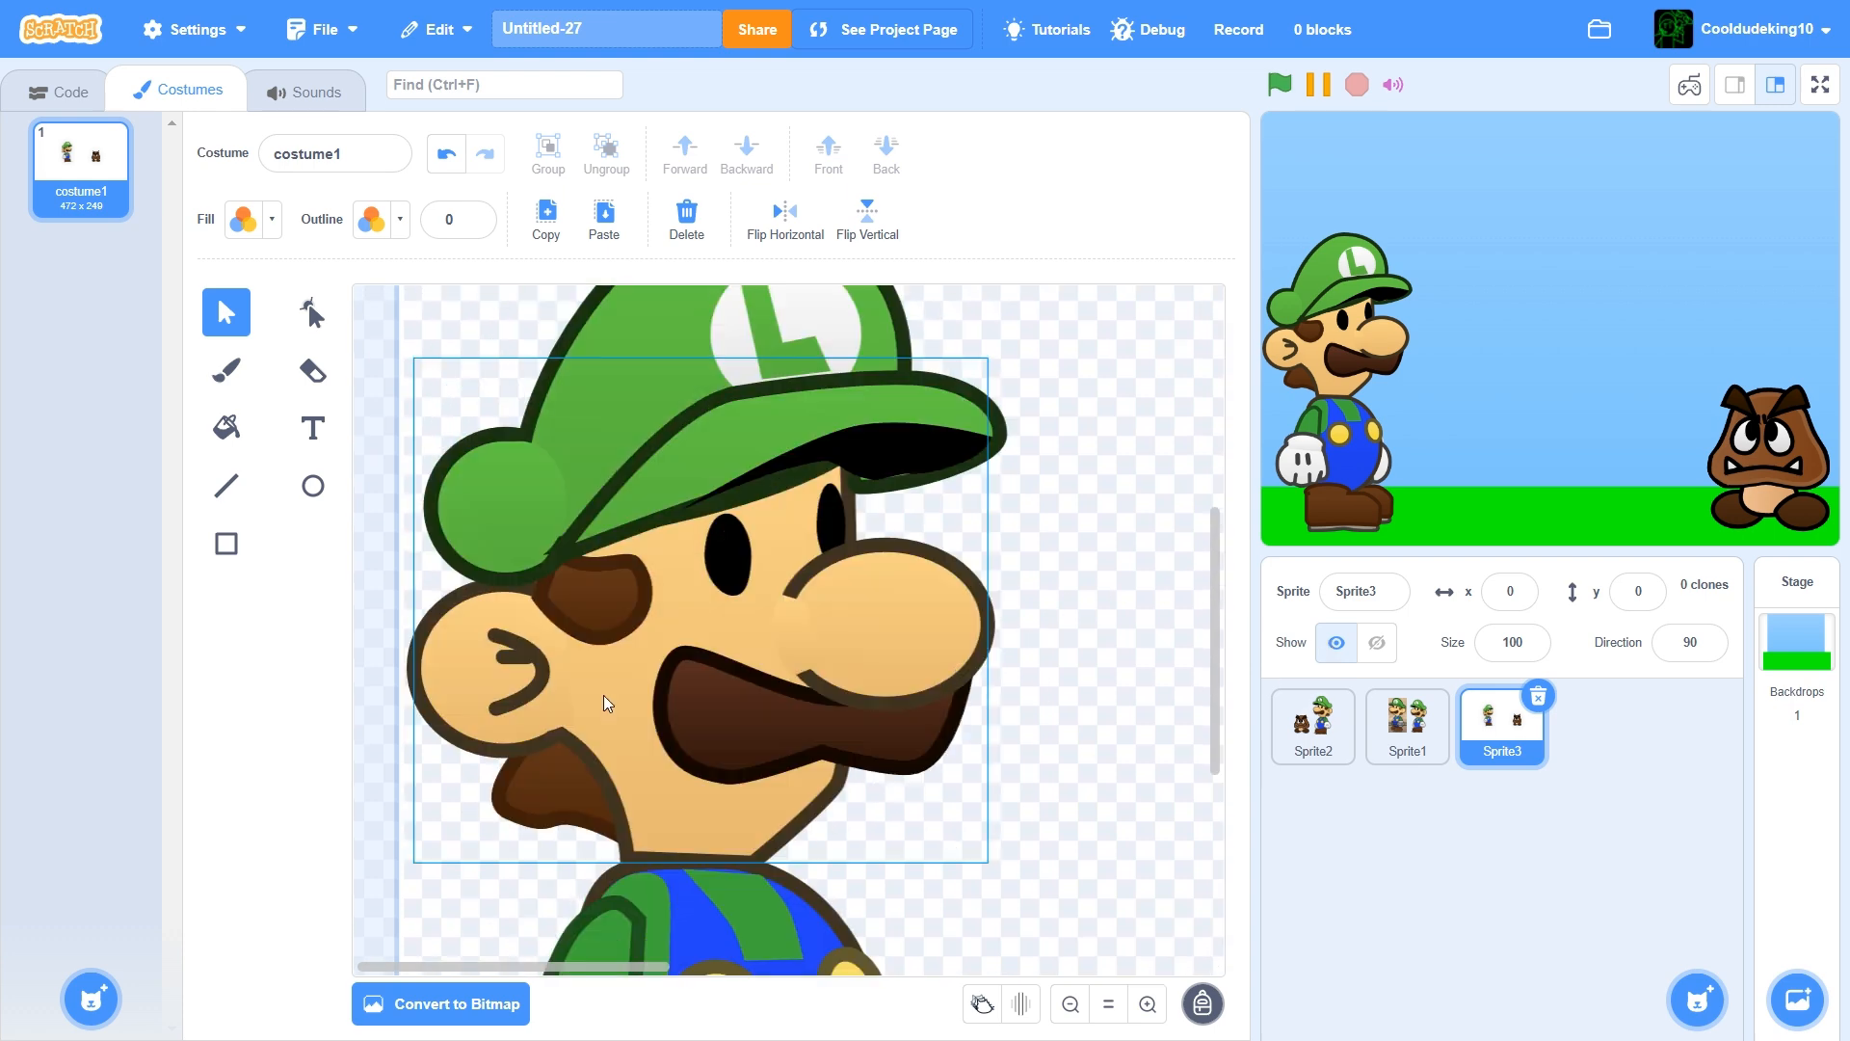
# Nudge Luigi's cap slightly down and to the left on his head, and save the project
pyautogui.scroll(2, 603, 695)
pyautogui.click(640, 692)
pyautogui.moveTo(640, 692); pyautogui.dragTo(685, 706)
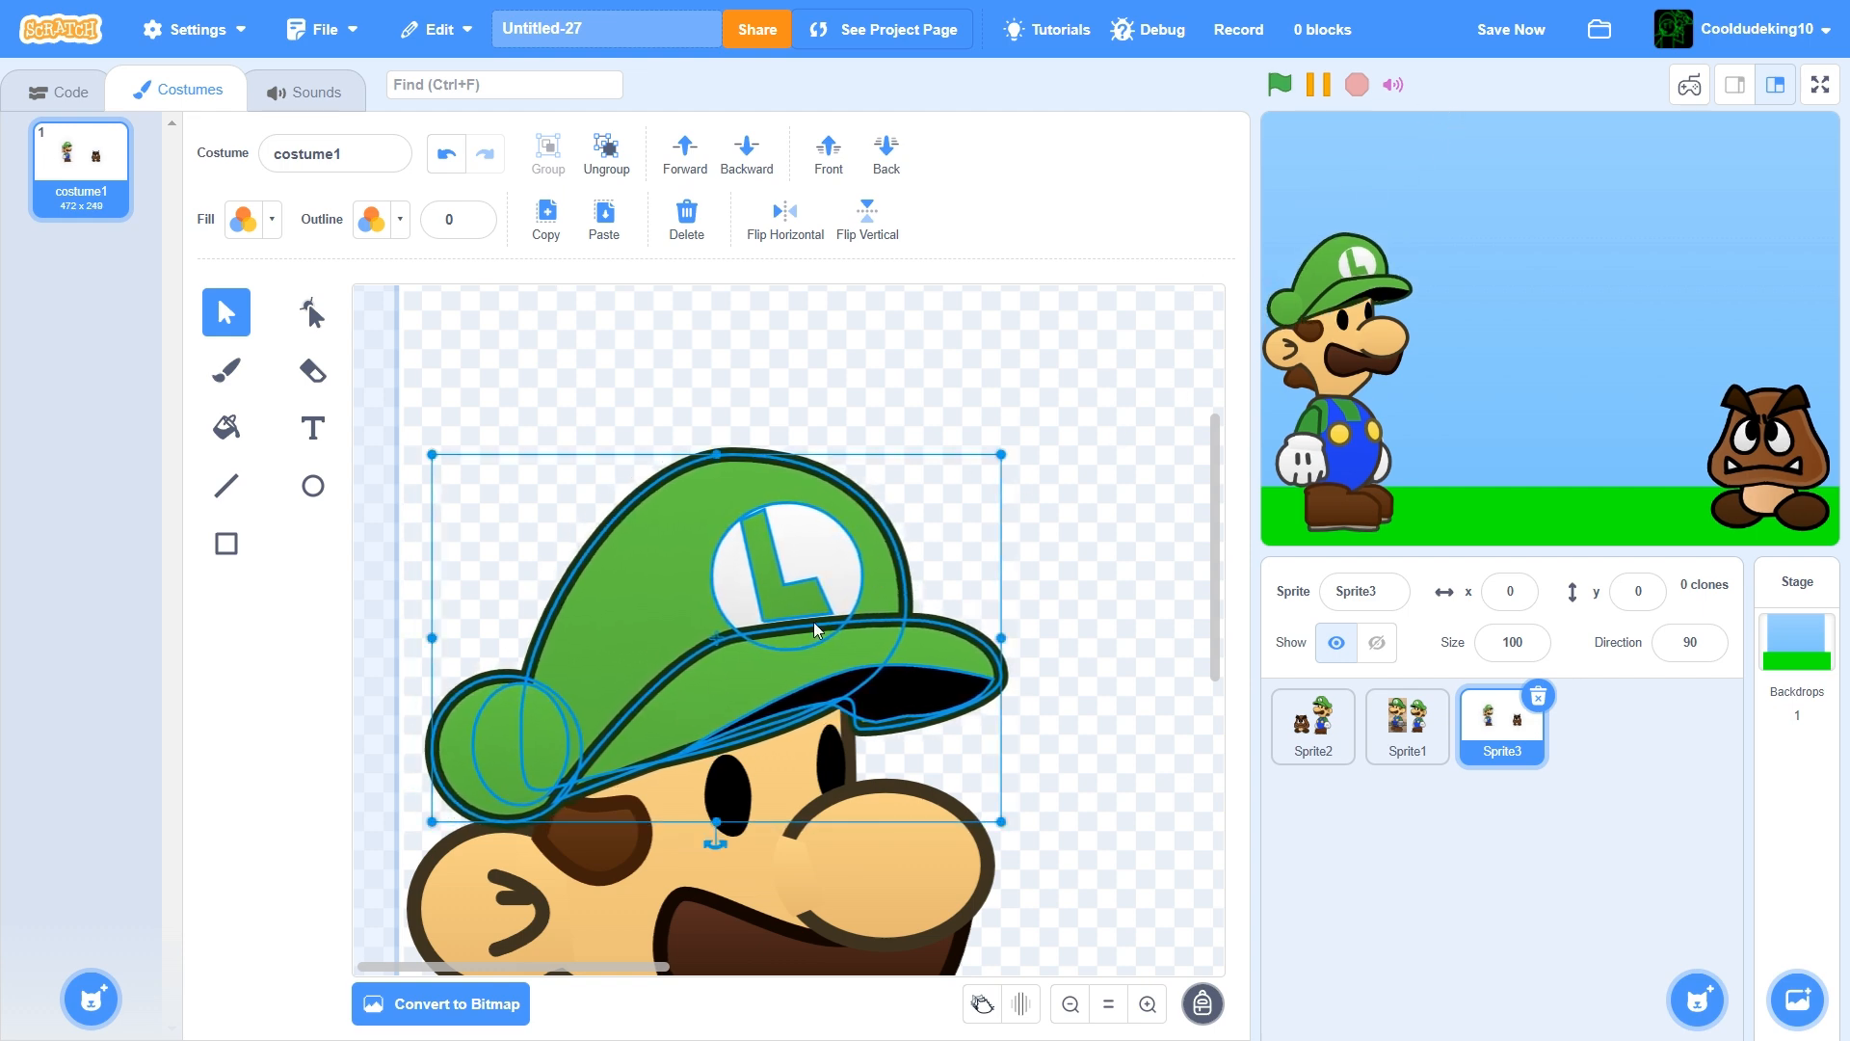
pyautogui.moveTo(770, 649); pyautogui.dragTo(764, 653)
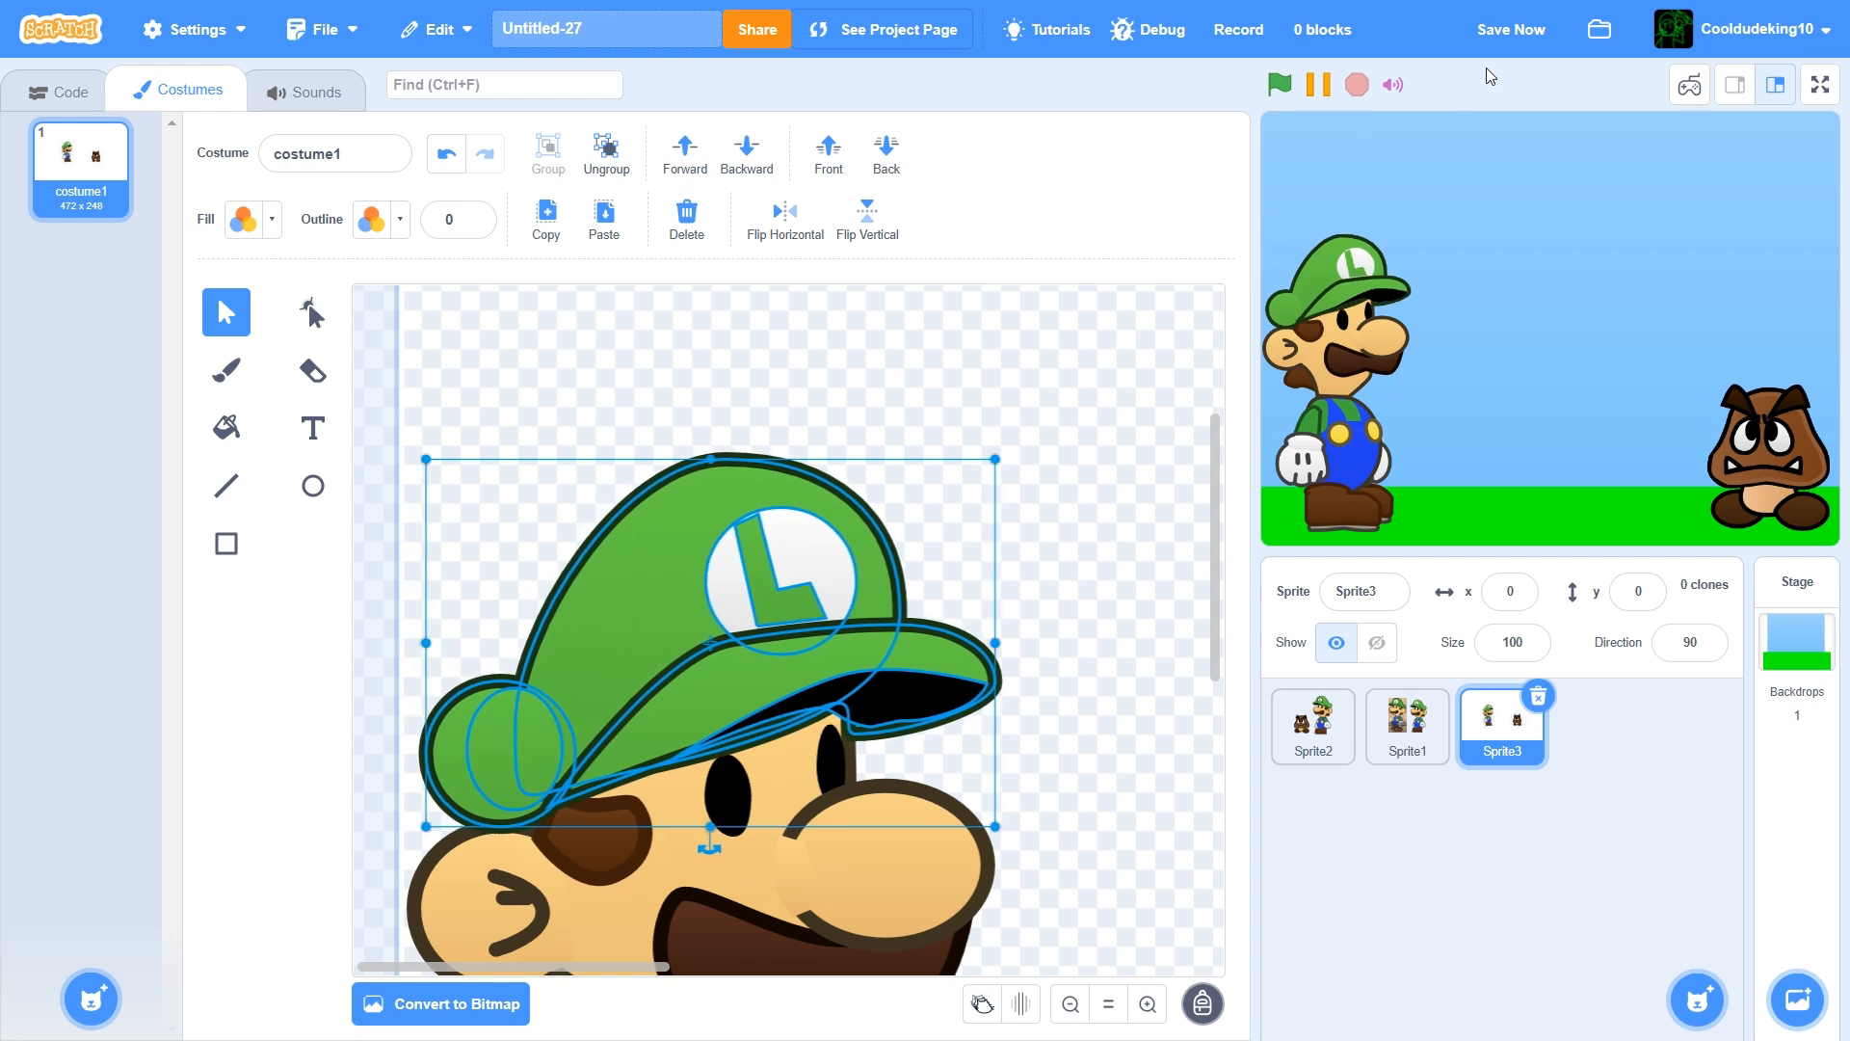
pyautogui.click(1498, 31)
# Lift and reseat Luigi's cap until its brim lines up with his forehead, saving the project along the way
pyautogui.moveTo(776, 553); pyautogui.dragTo(759, 418)
pyautogui.moveTo(753, 505); pyautogui.dragTo(768, 607)
pyautogui.click(1511, 29)
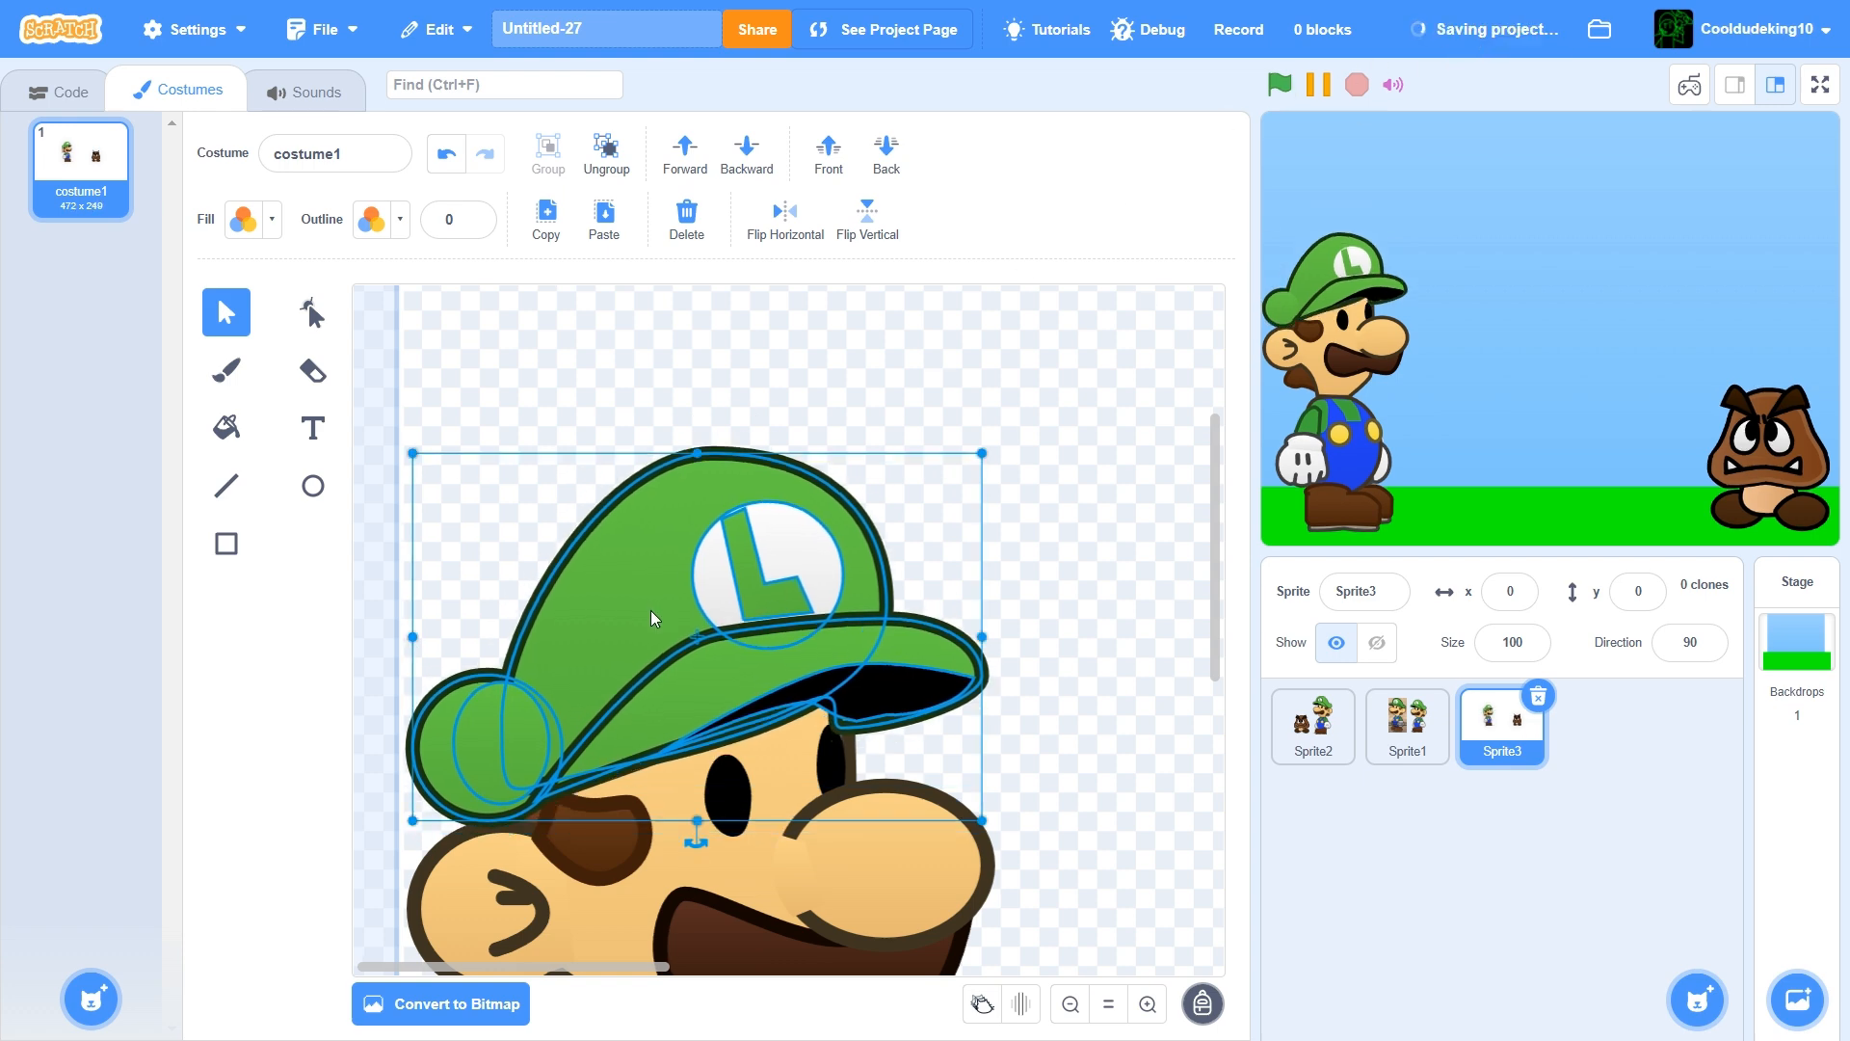
pyautogui.moveTo(664, 663); pyautogui.dragTo(657, 596)
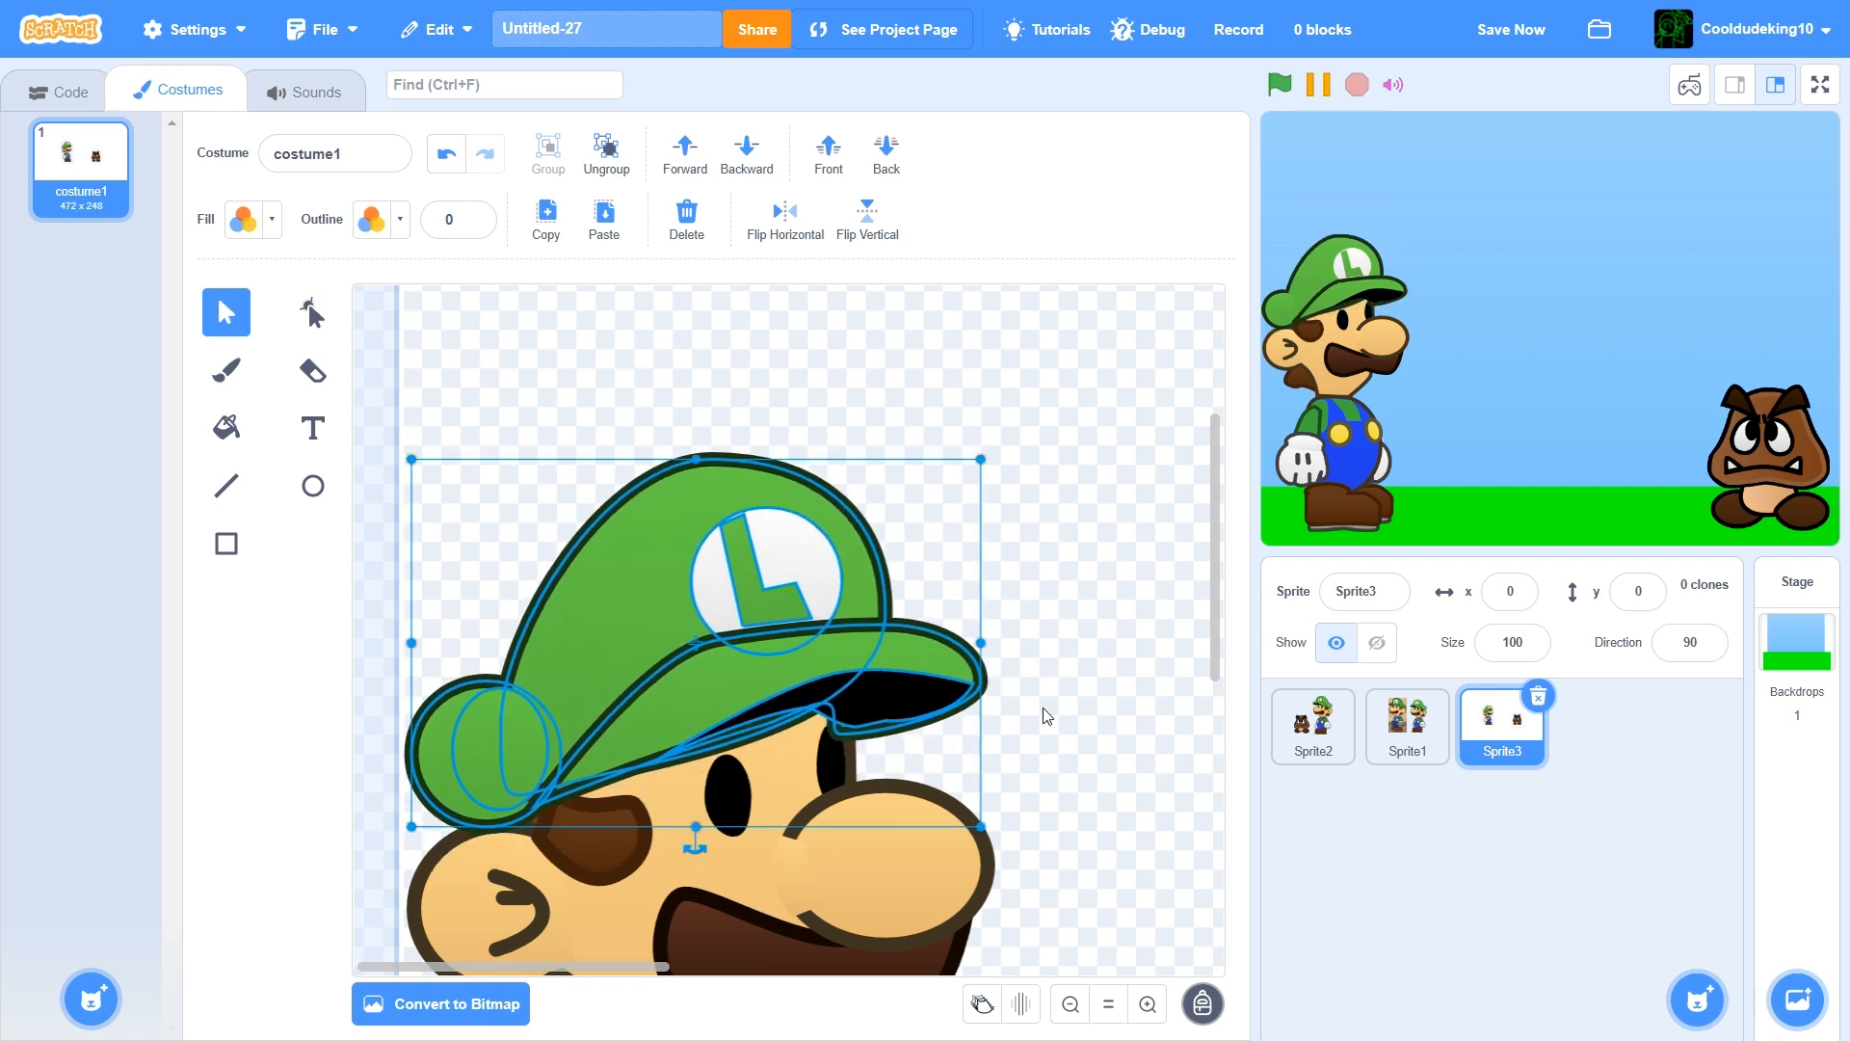
pyautogui.moveTo(964, 679); pyautogui.dragTo(967, 668)
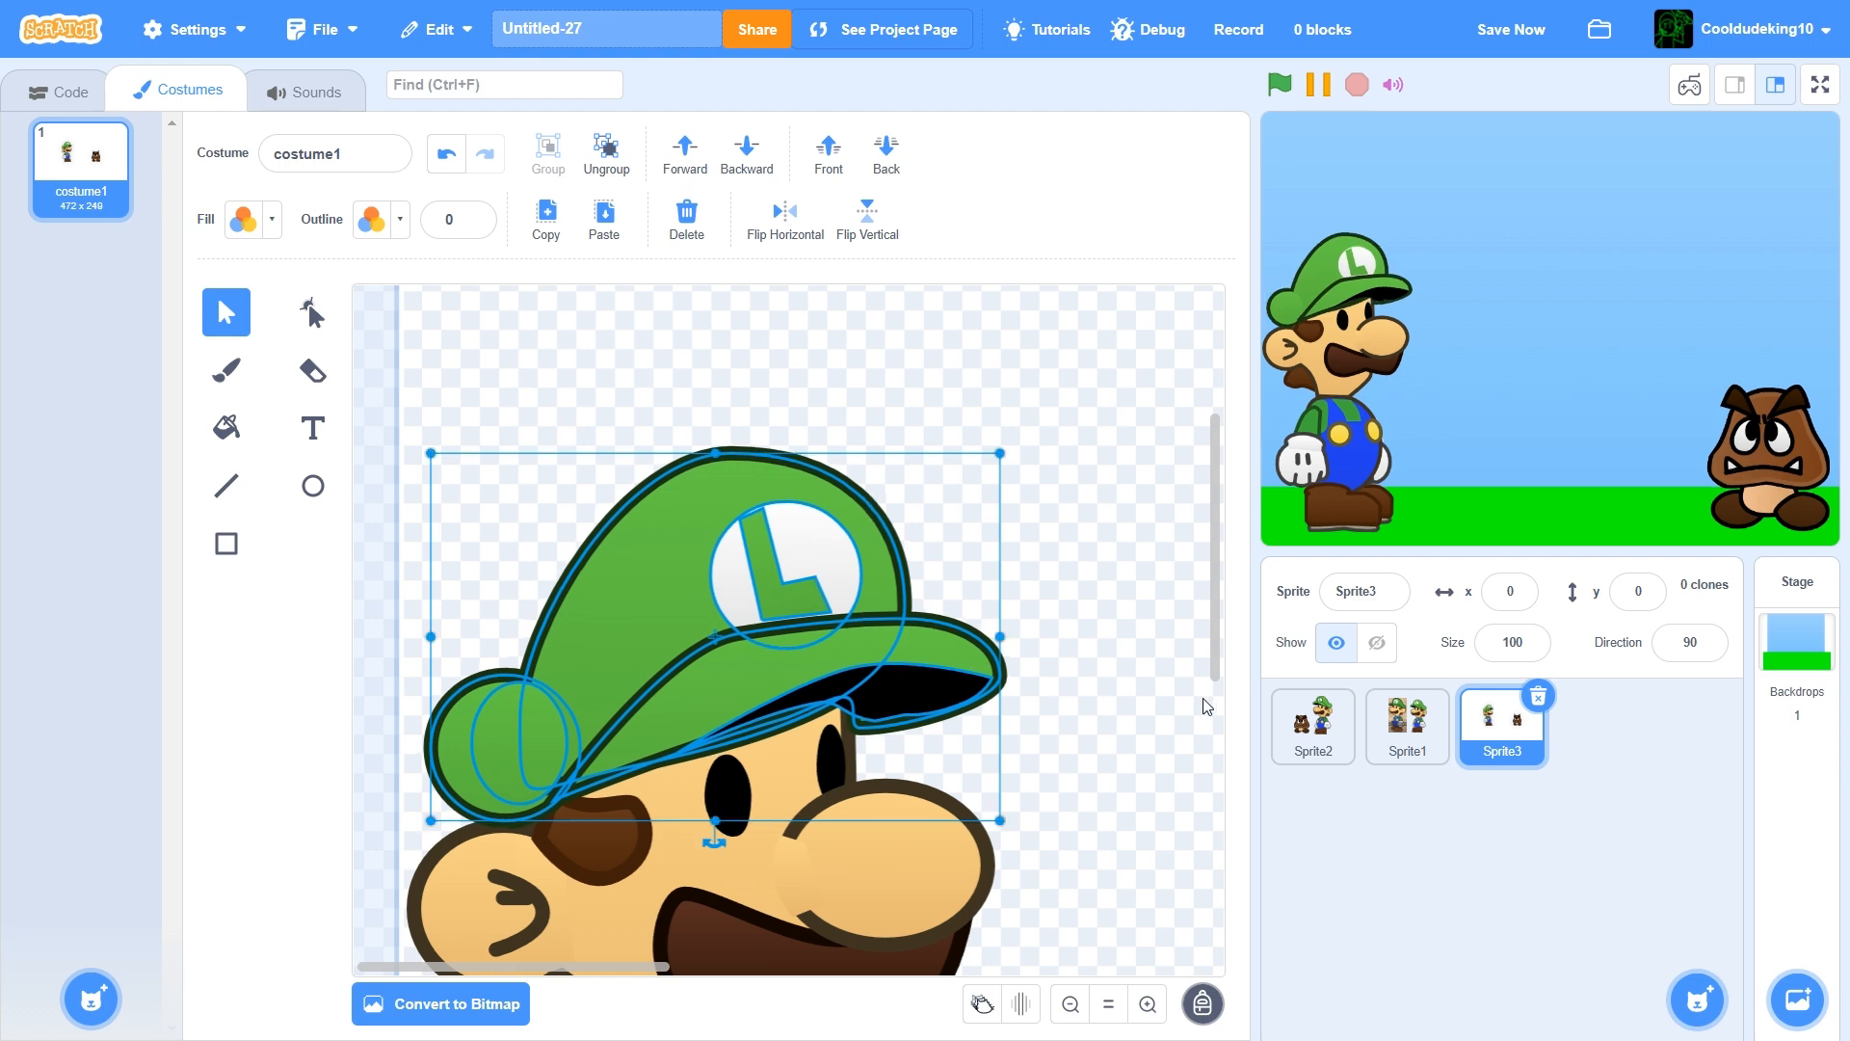
pyautogui.click(1087, 730)
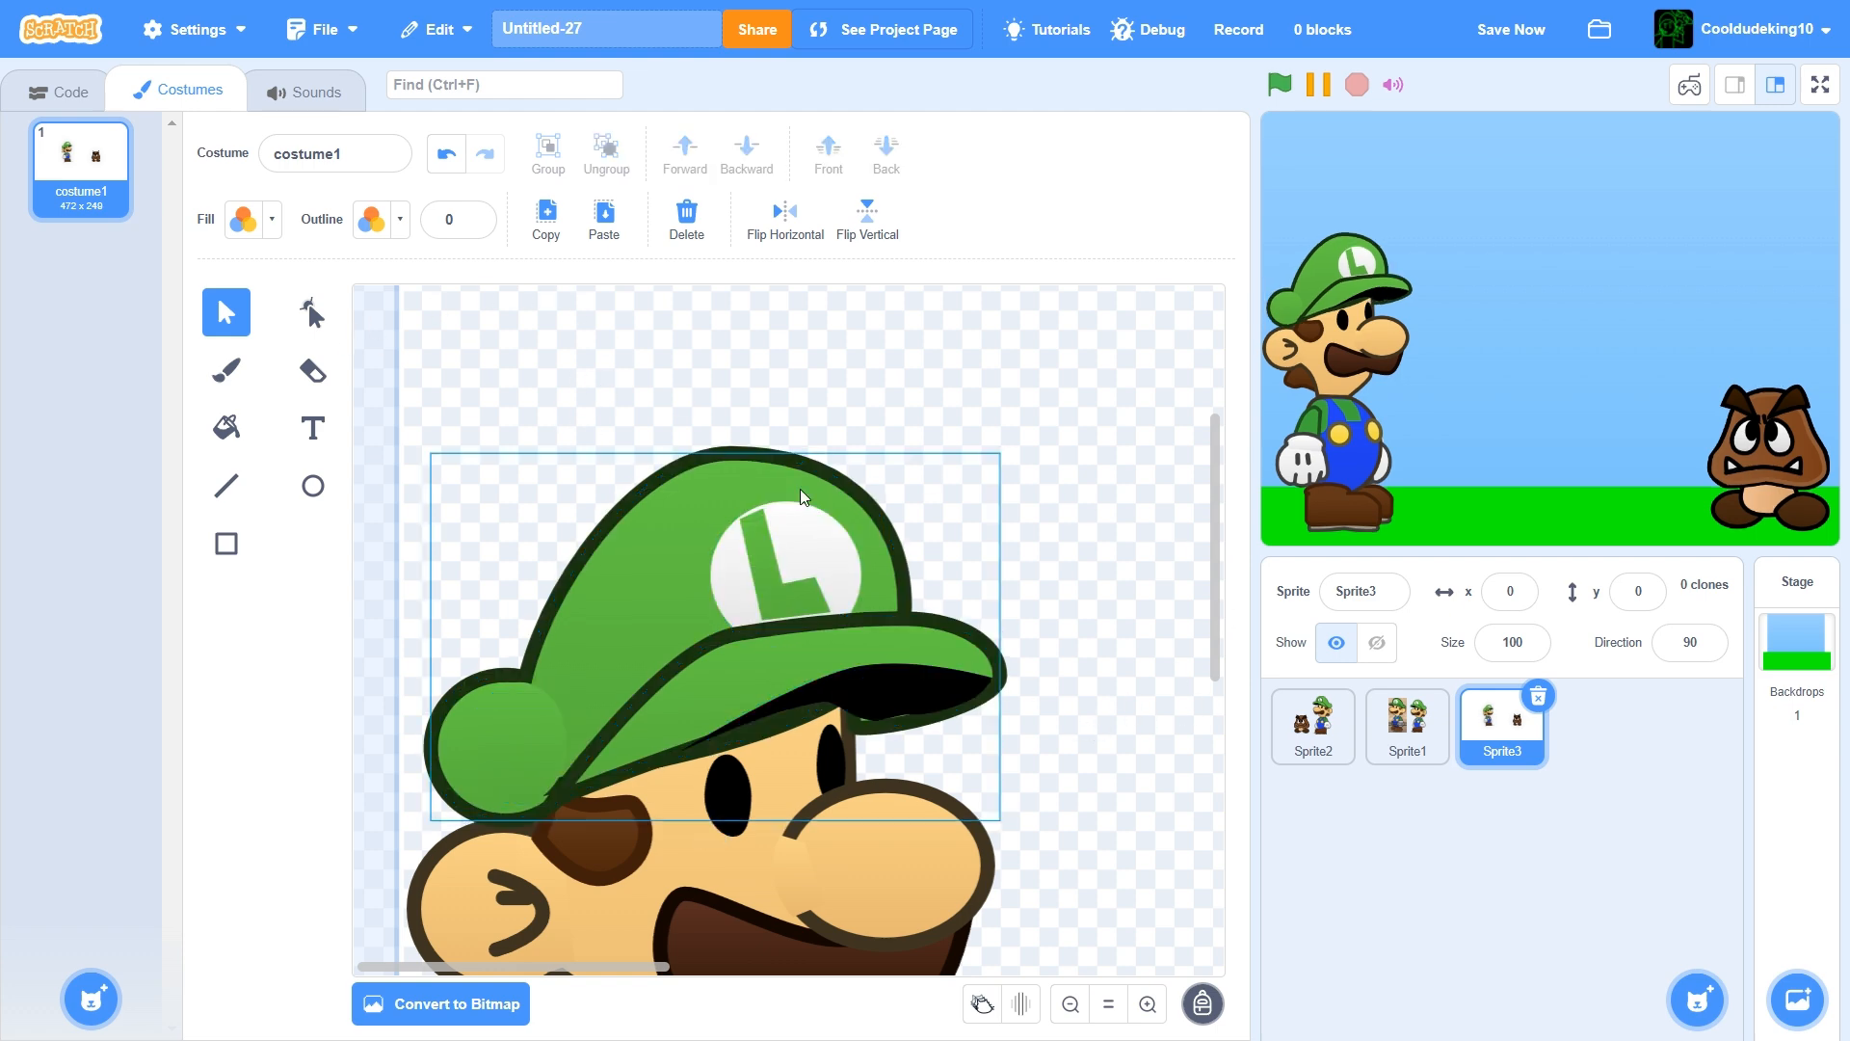
# Duplicate costume1 as the second animation frame and turn on onion skinning
pyautogui.scroll(-3, 1059, 497)
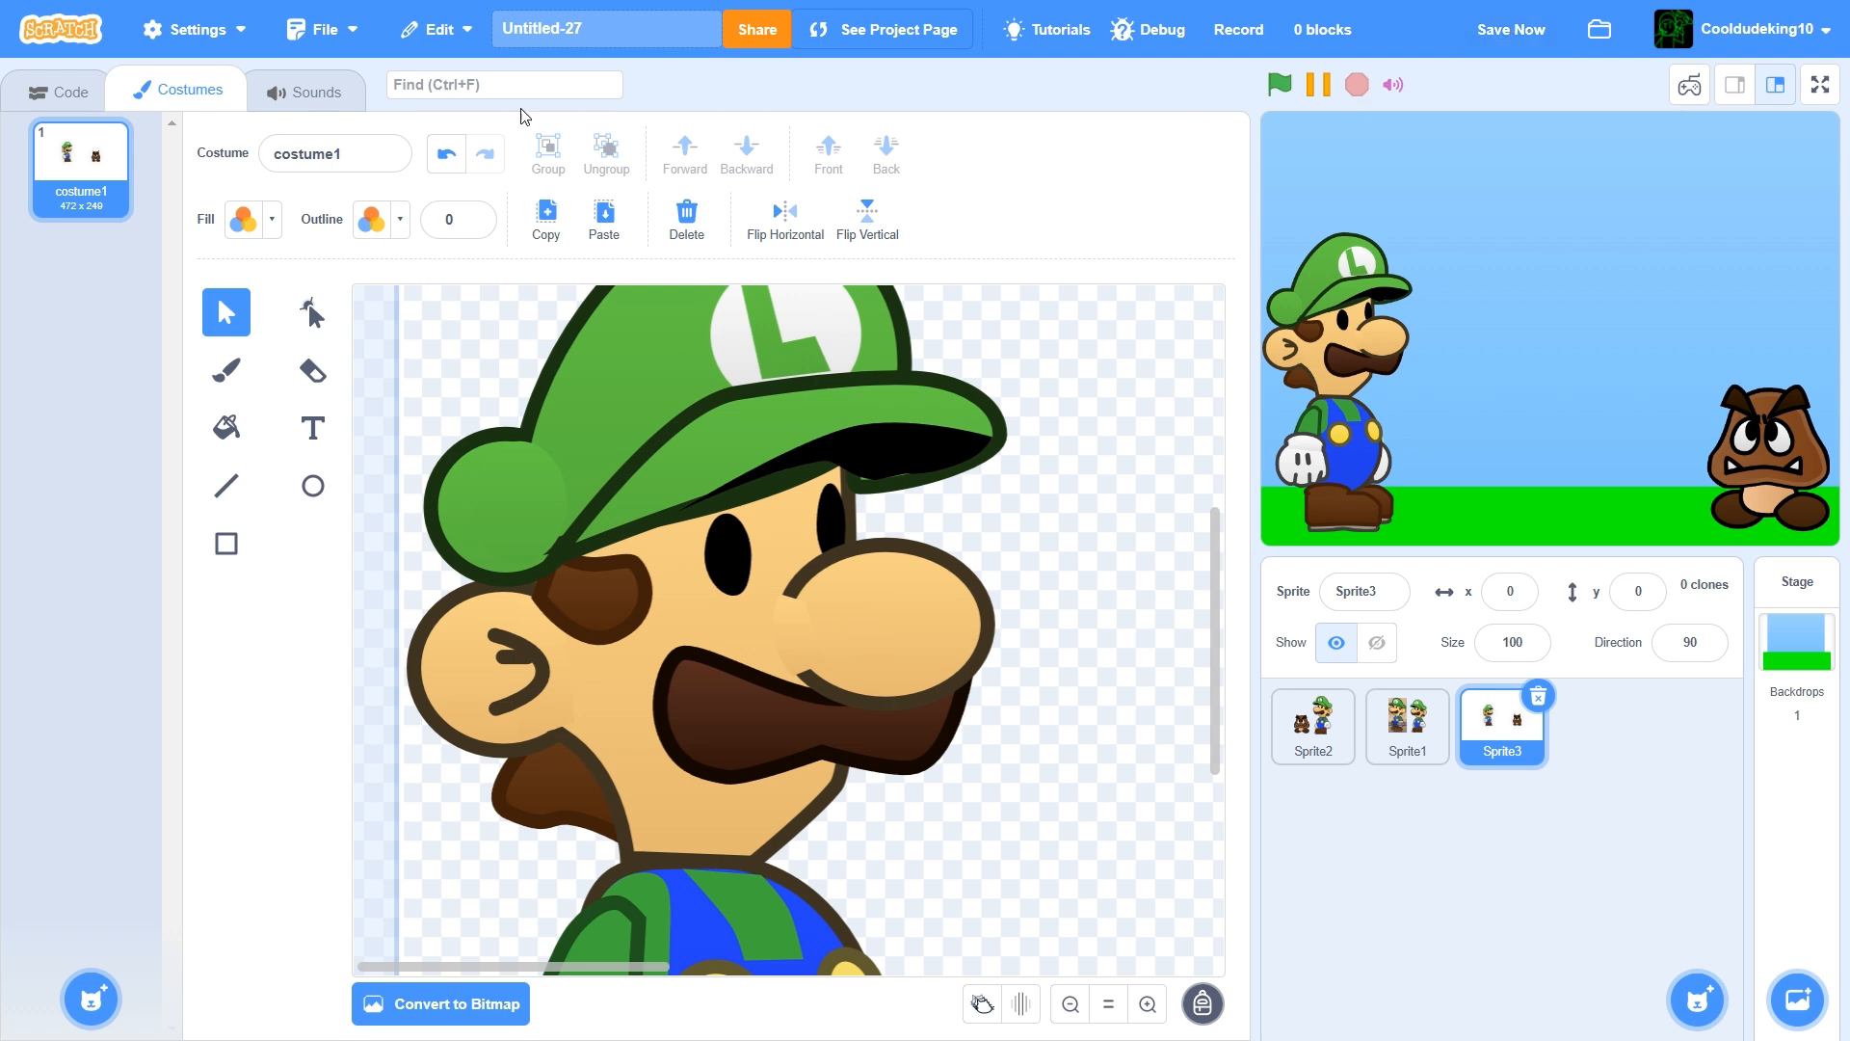
pyautogui.rightClick(41, 150)
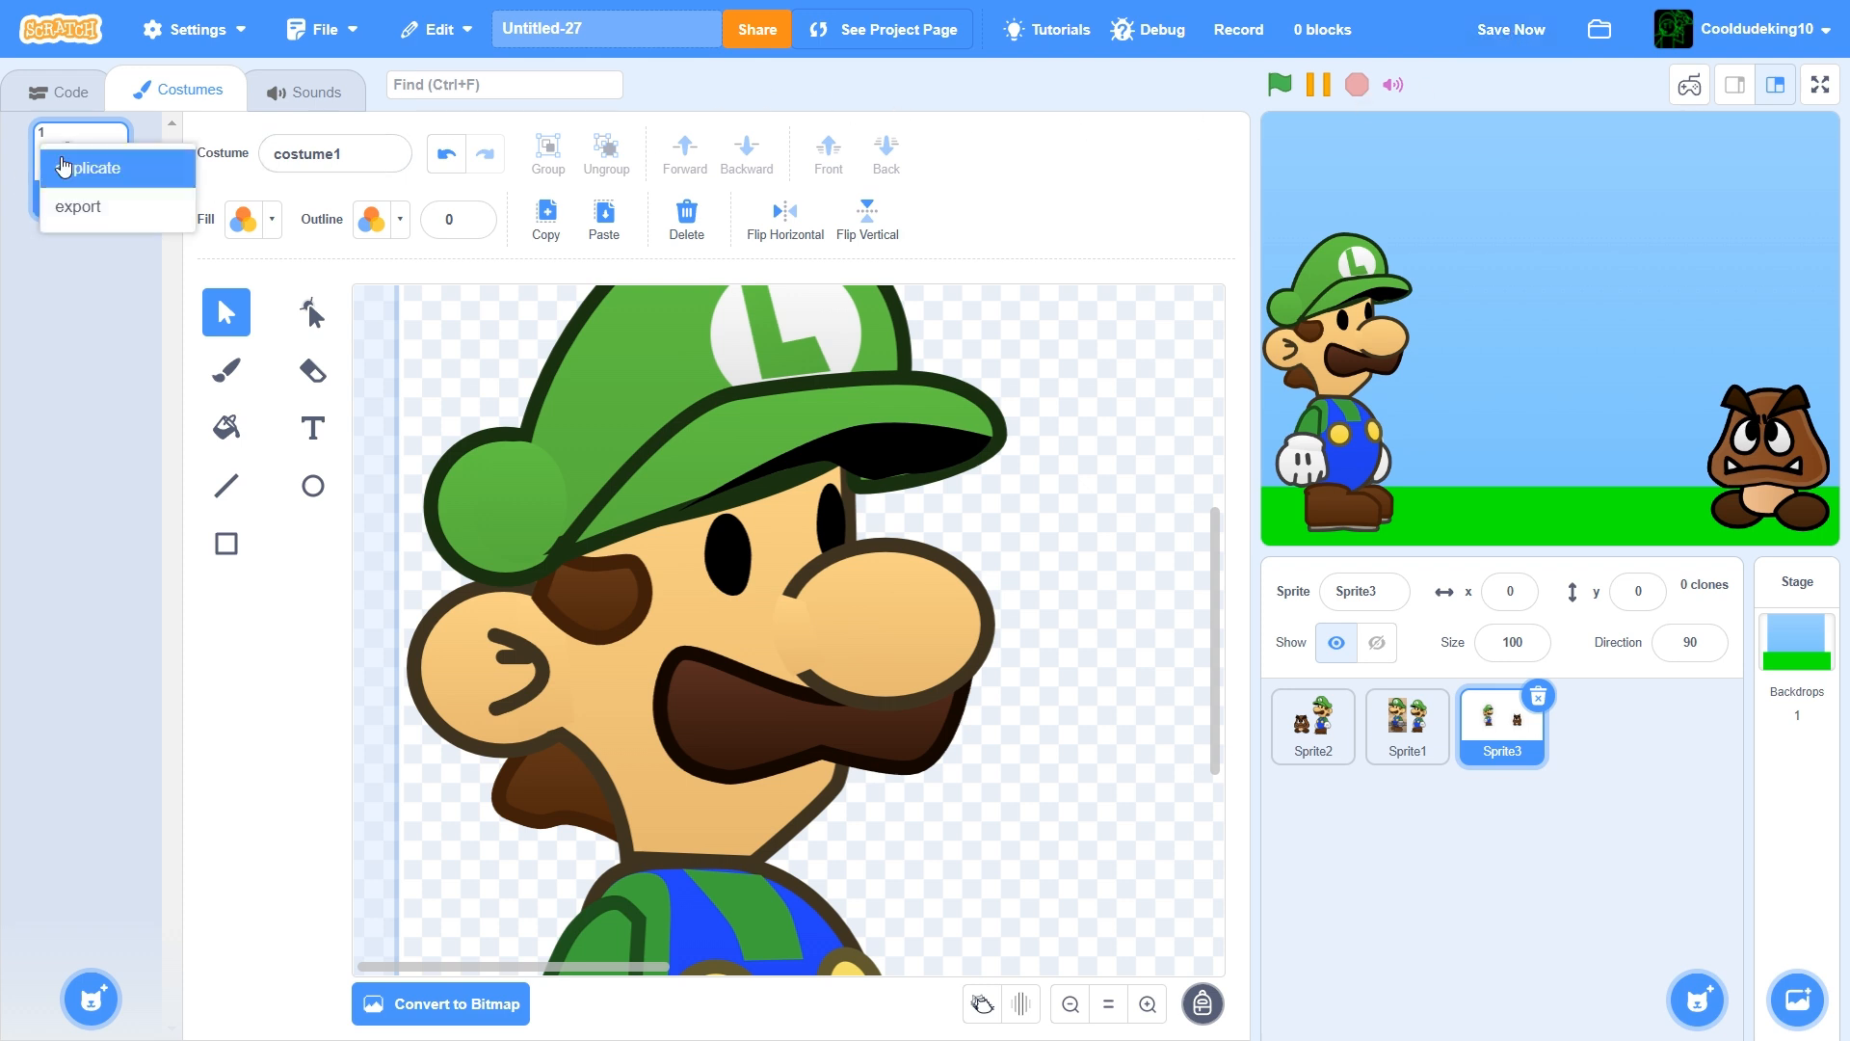
pyautogui.click(73, 166)
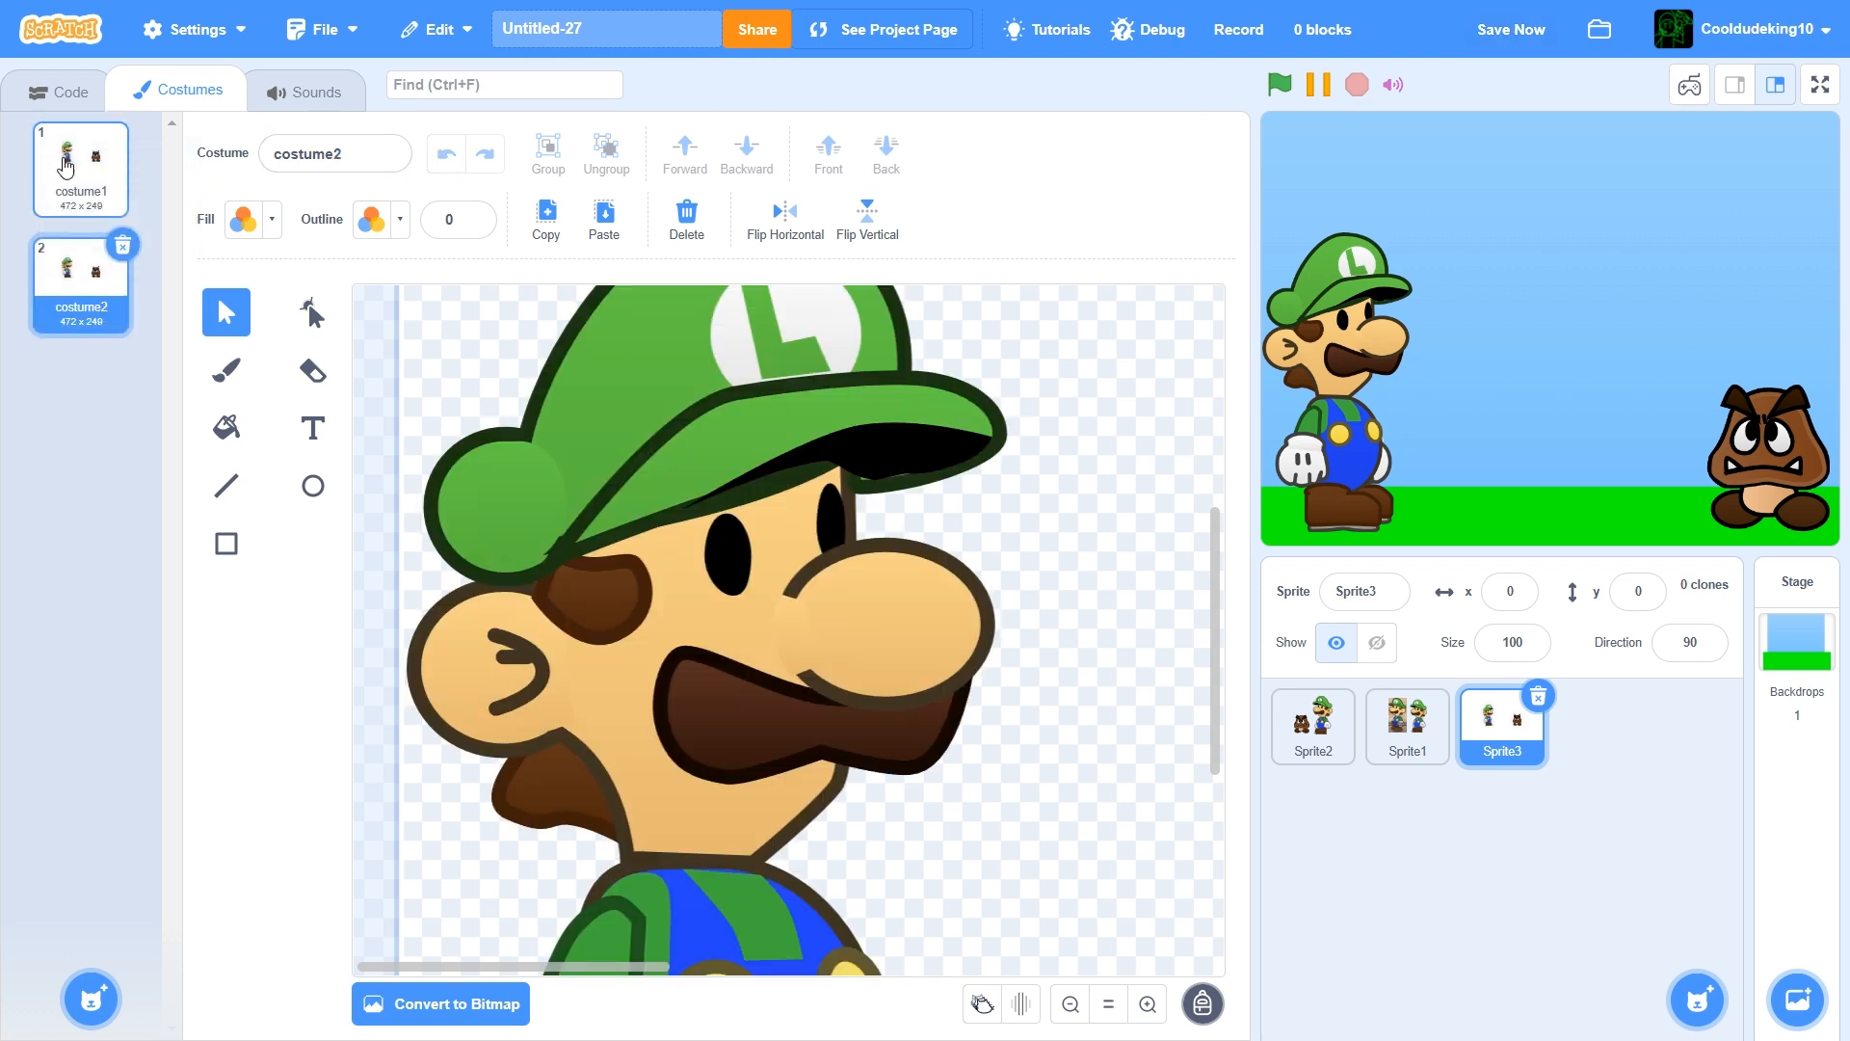
pyautogui.click(982, 1004)
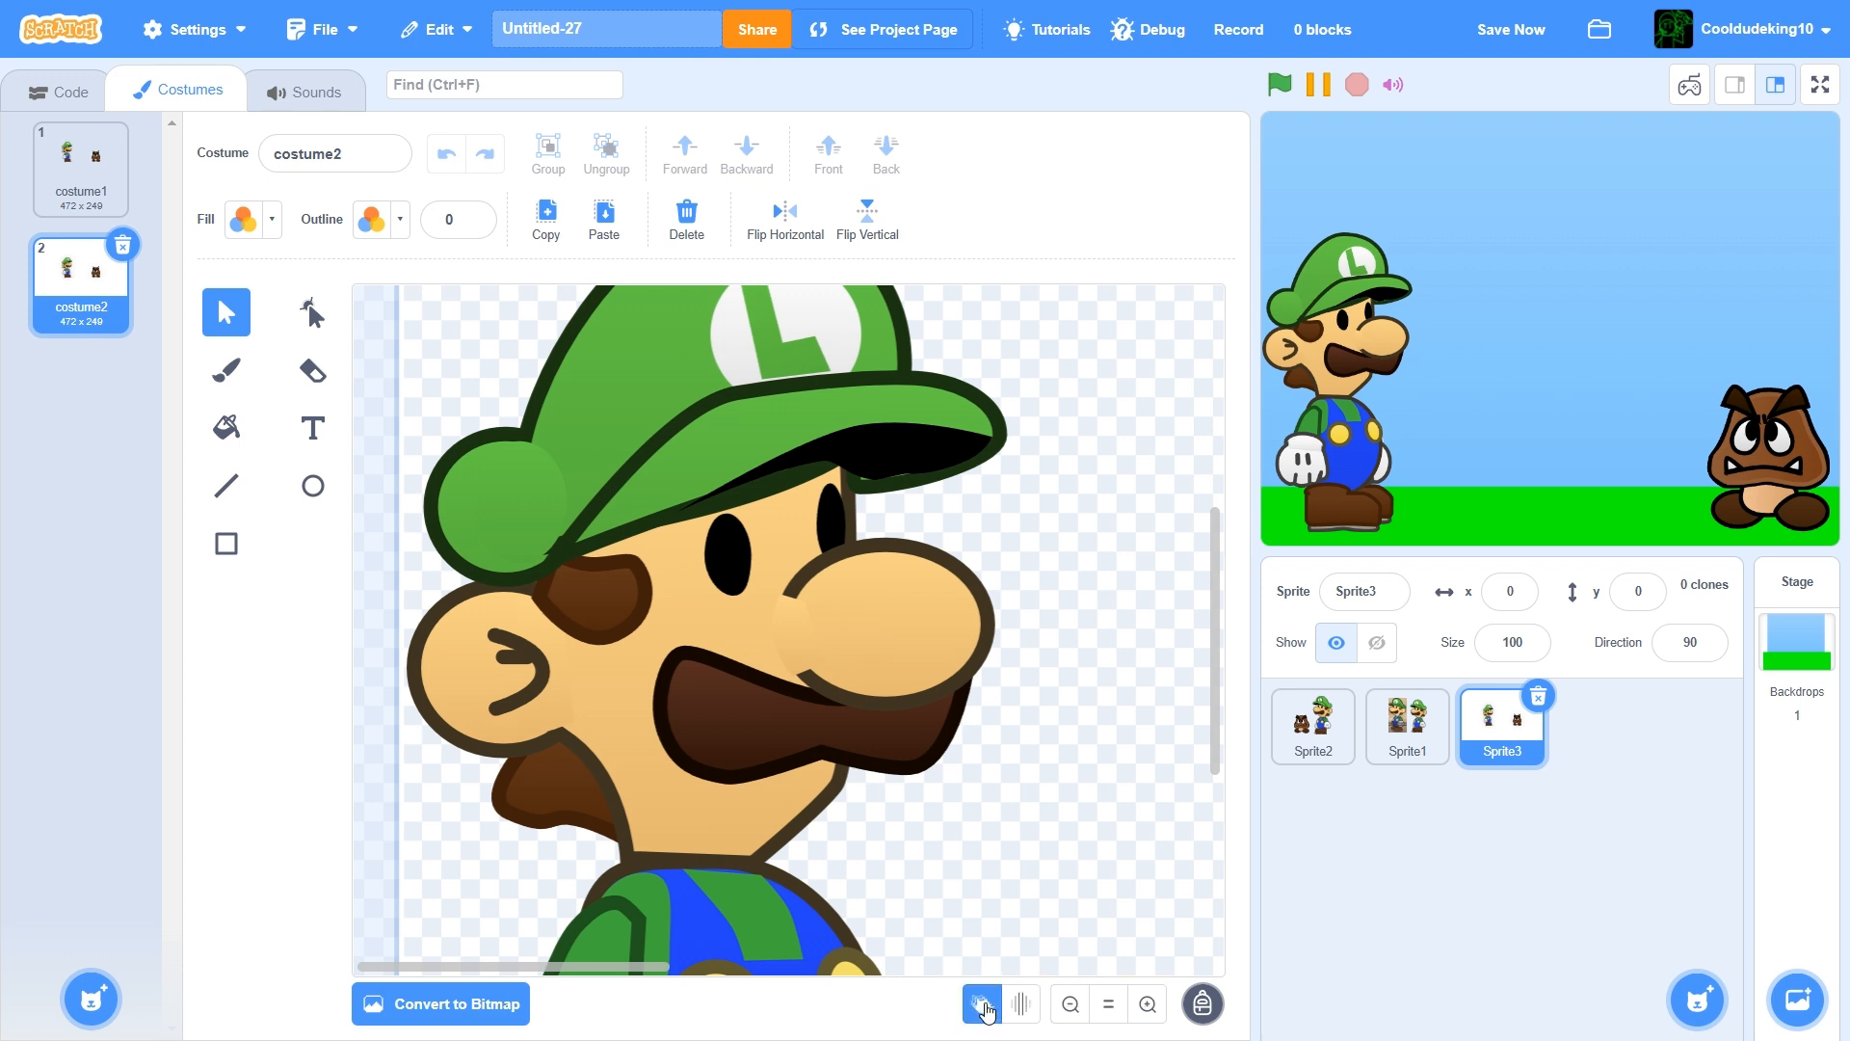
# Select all of the Goomba's parts in costume2 and group them into one object
pyautogui.scroll(-5, 987, 931)
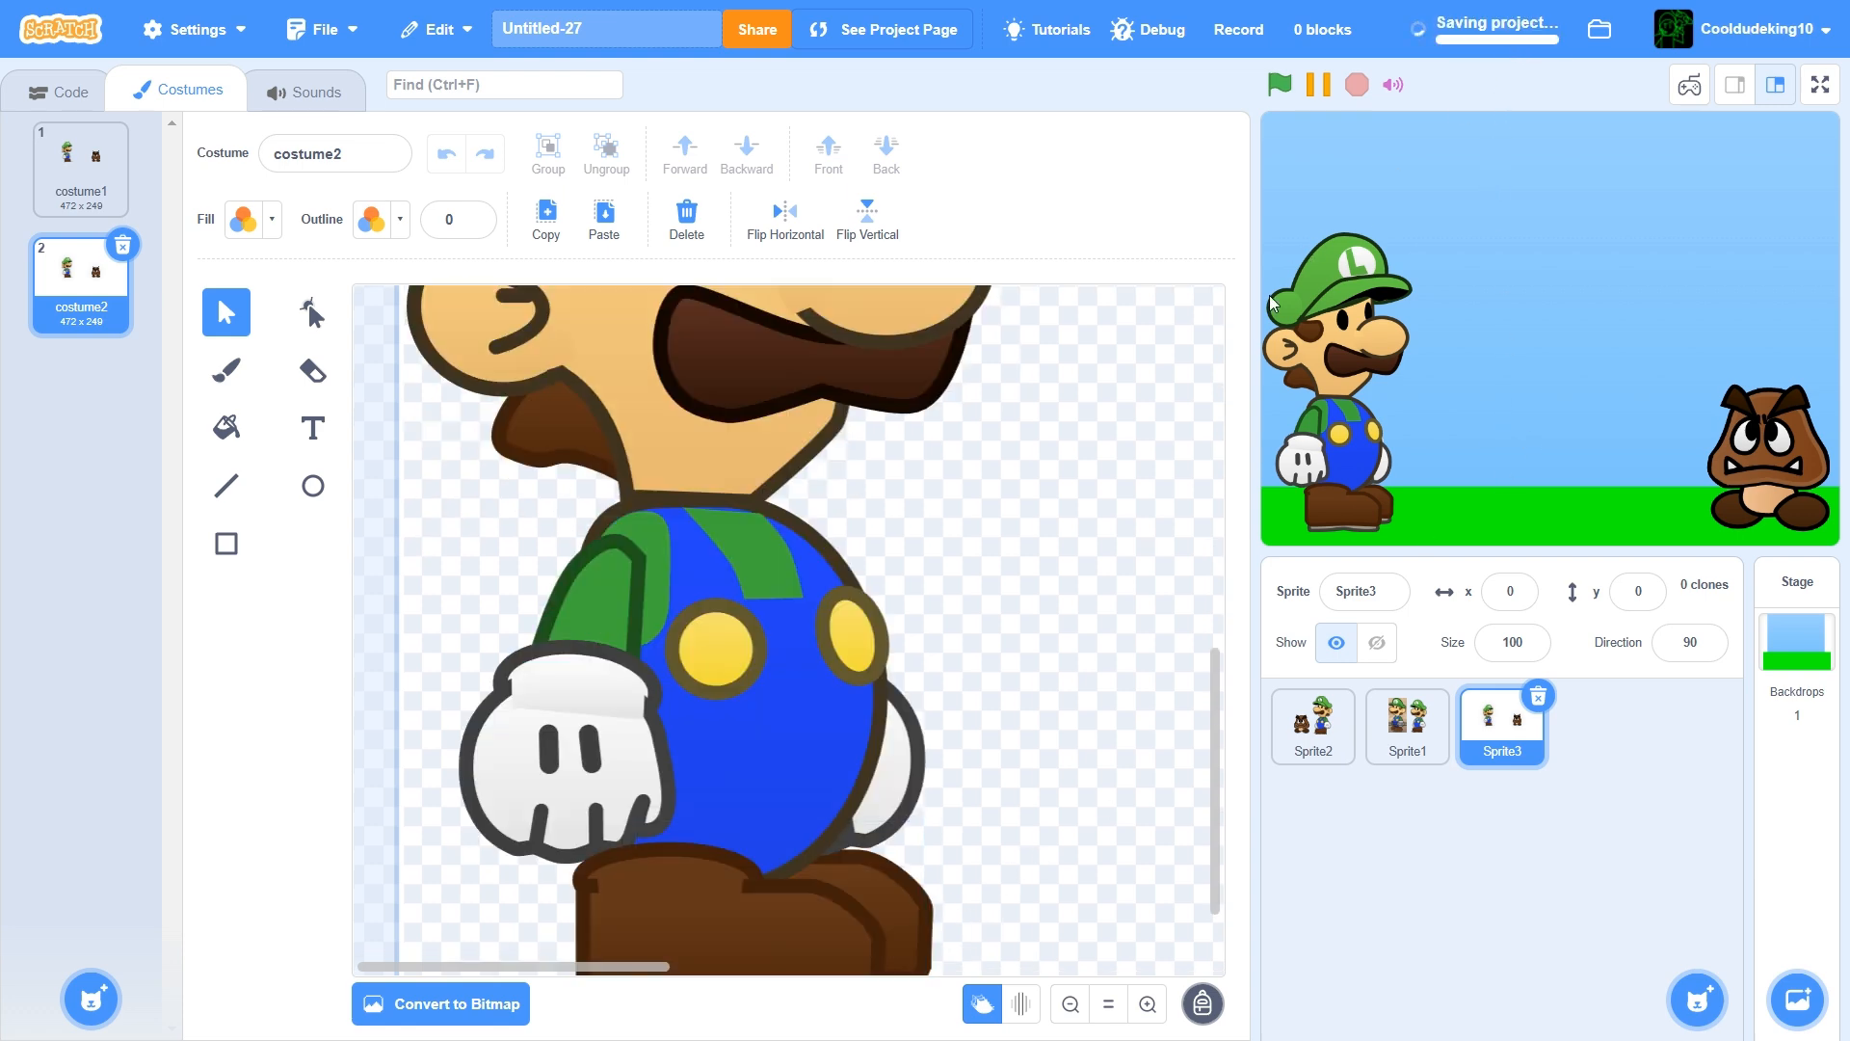
pyautogui.scroll(5, 995, 718)
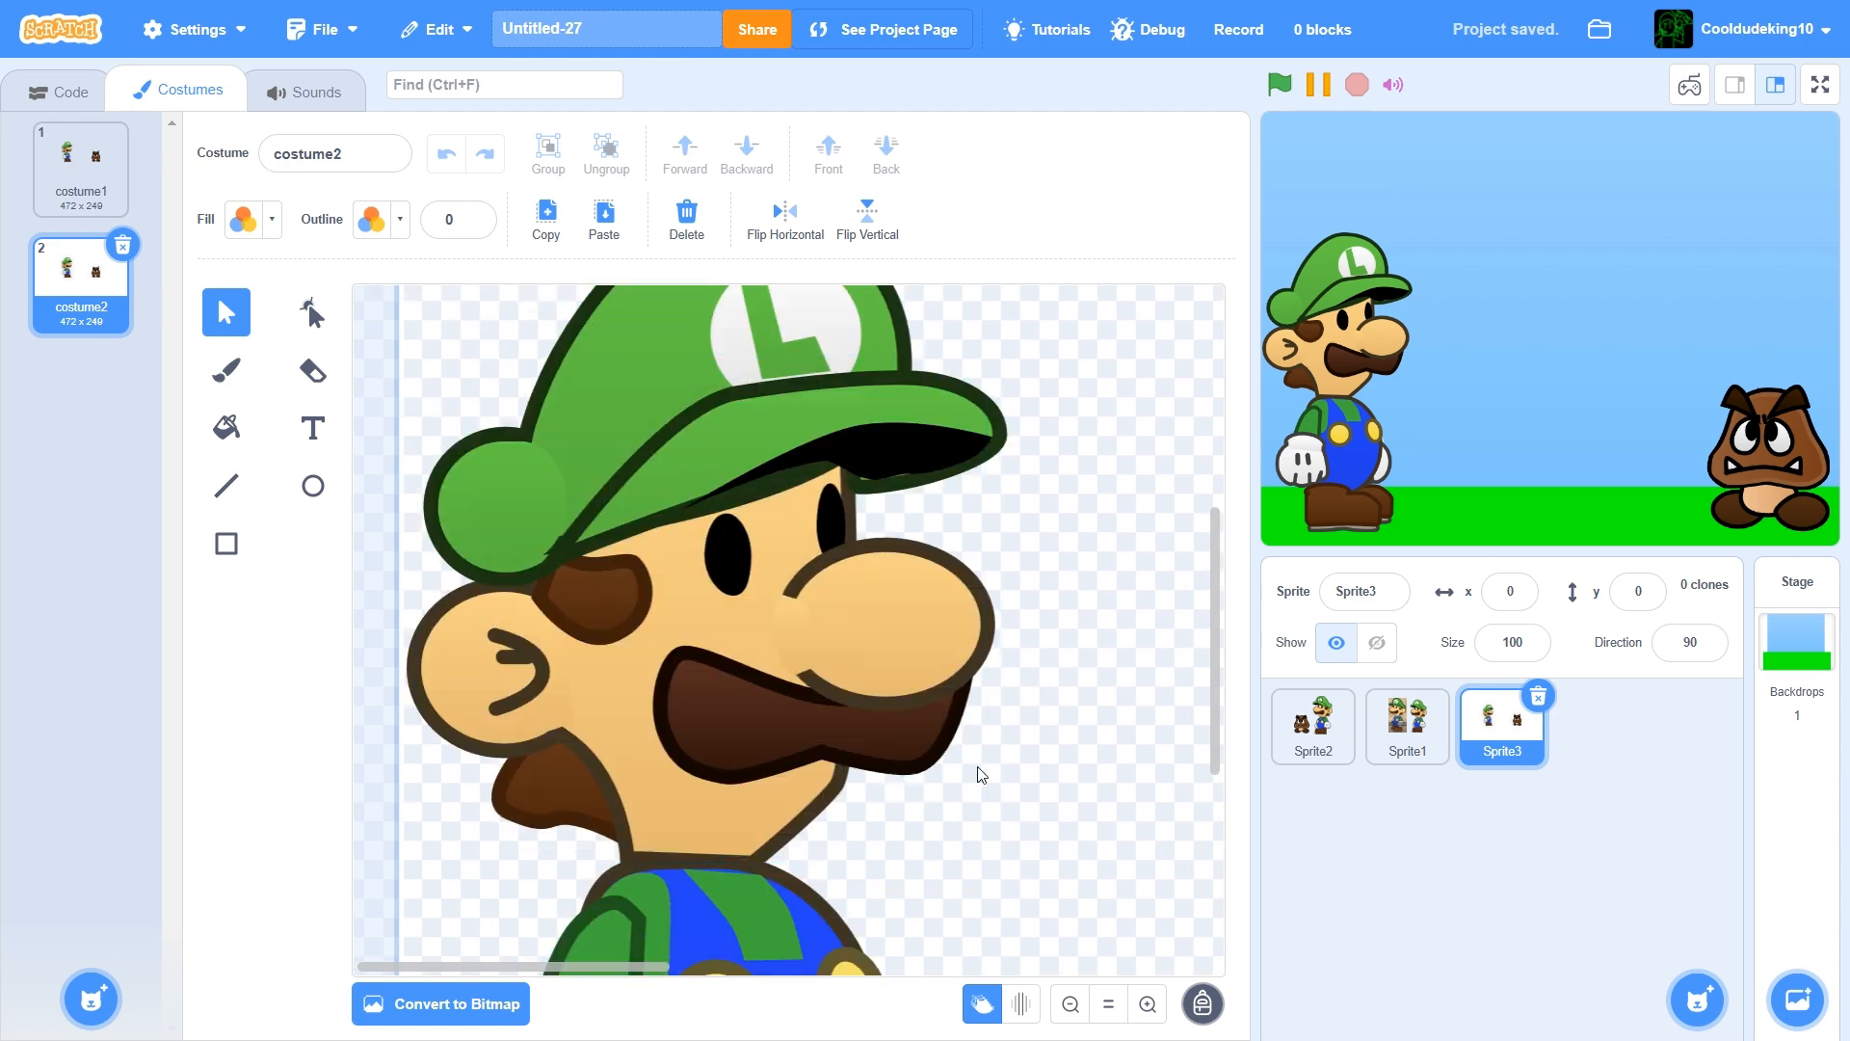
pyautogui.scroll(-2, 875, 913)
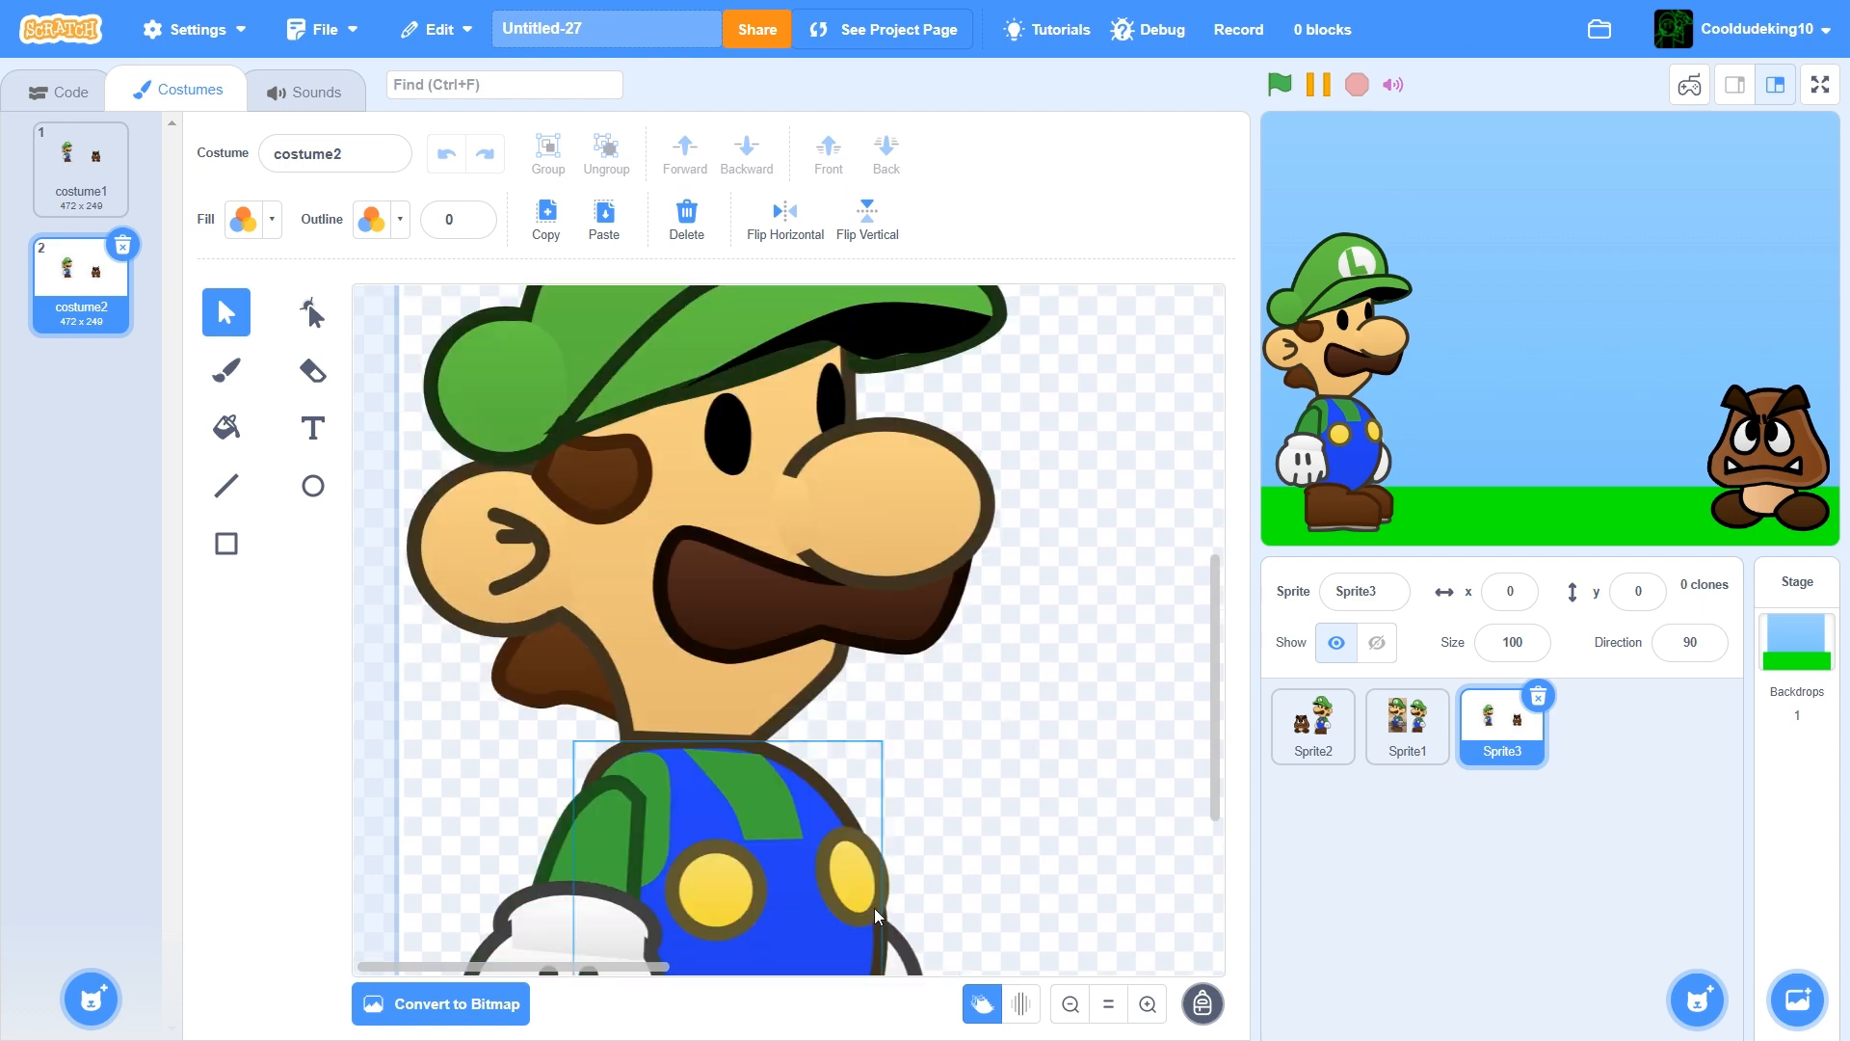
pyautogui.moveTo(644, 968); pyautogui.dragTo(1088, 1039)
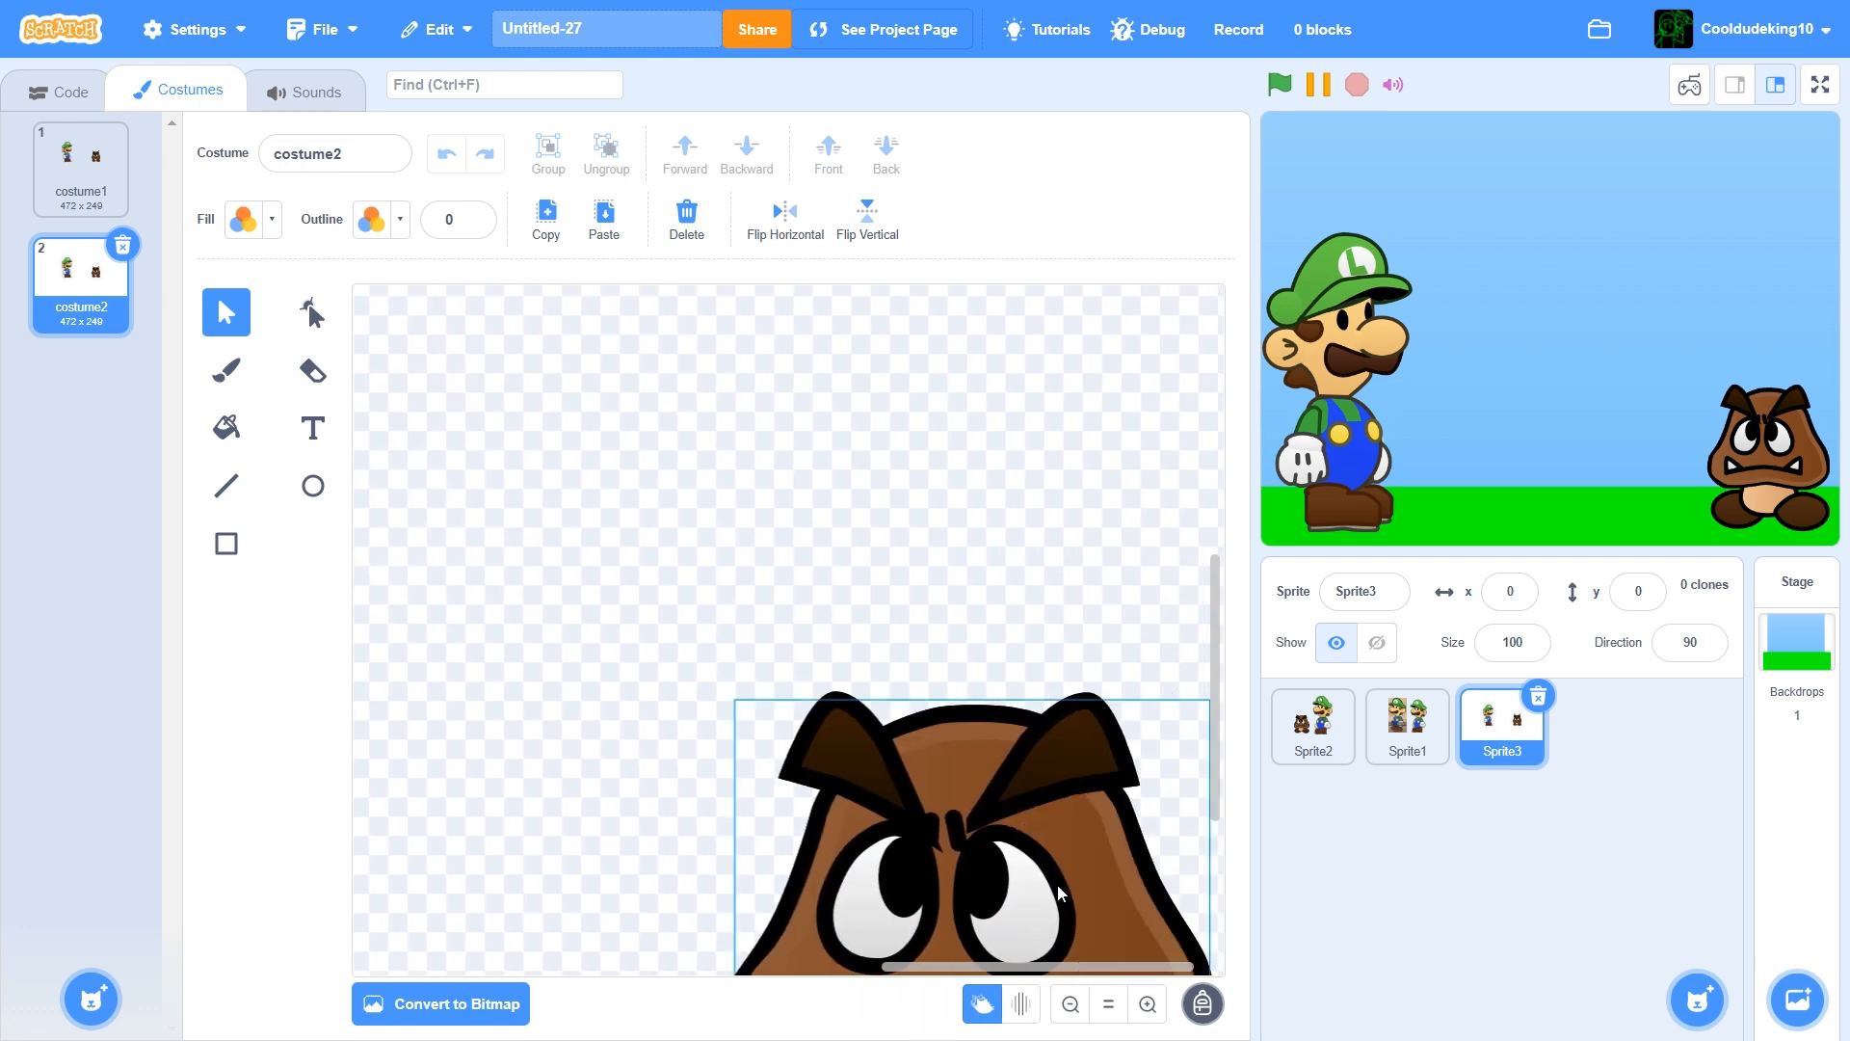
pyautogui.scroll(-3, 1130, 806)
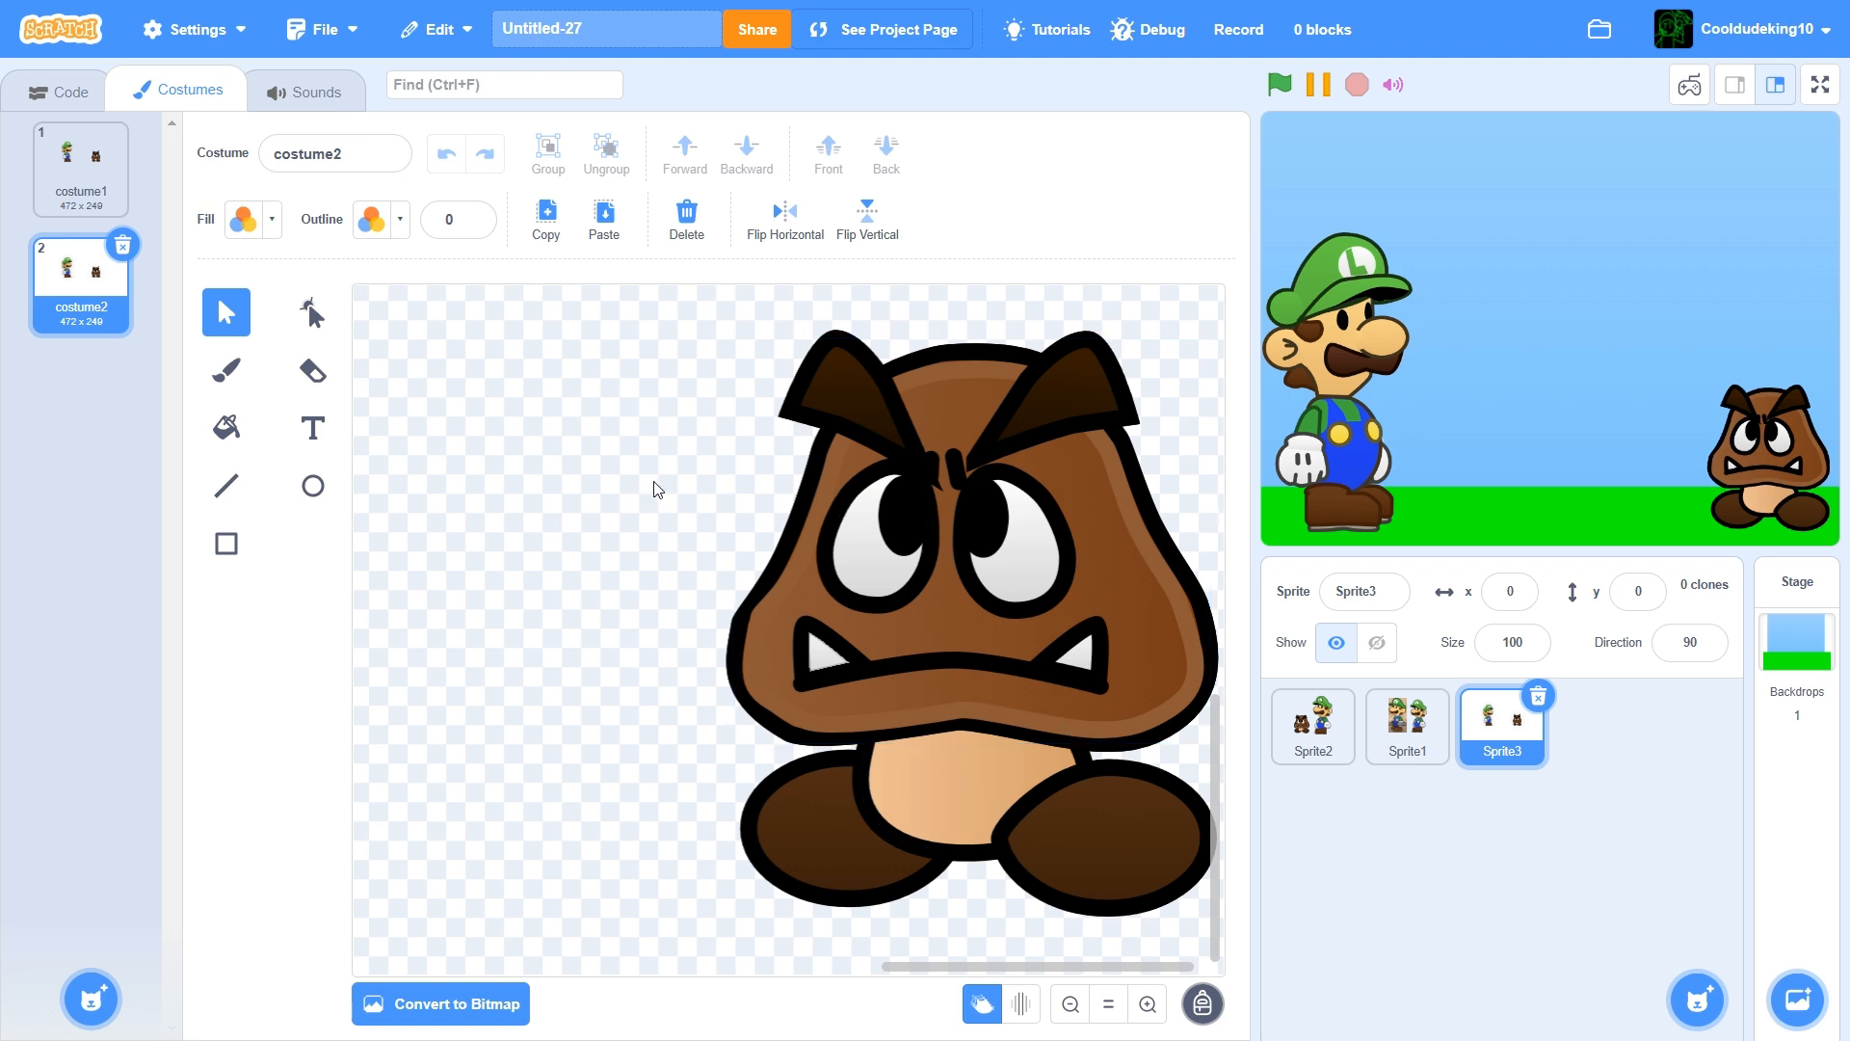
pyautogui.moveTo(1242, 947); pyautogui.dragTo(1161, 927)
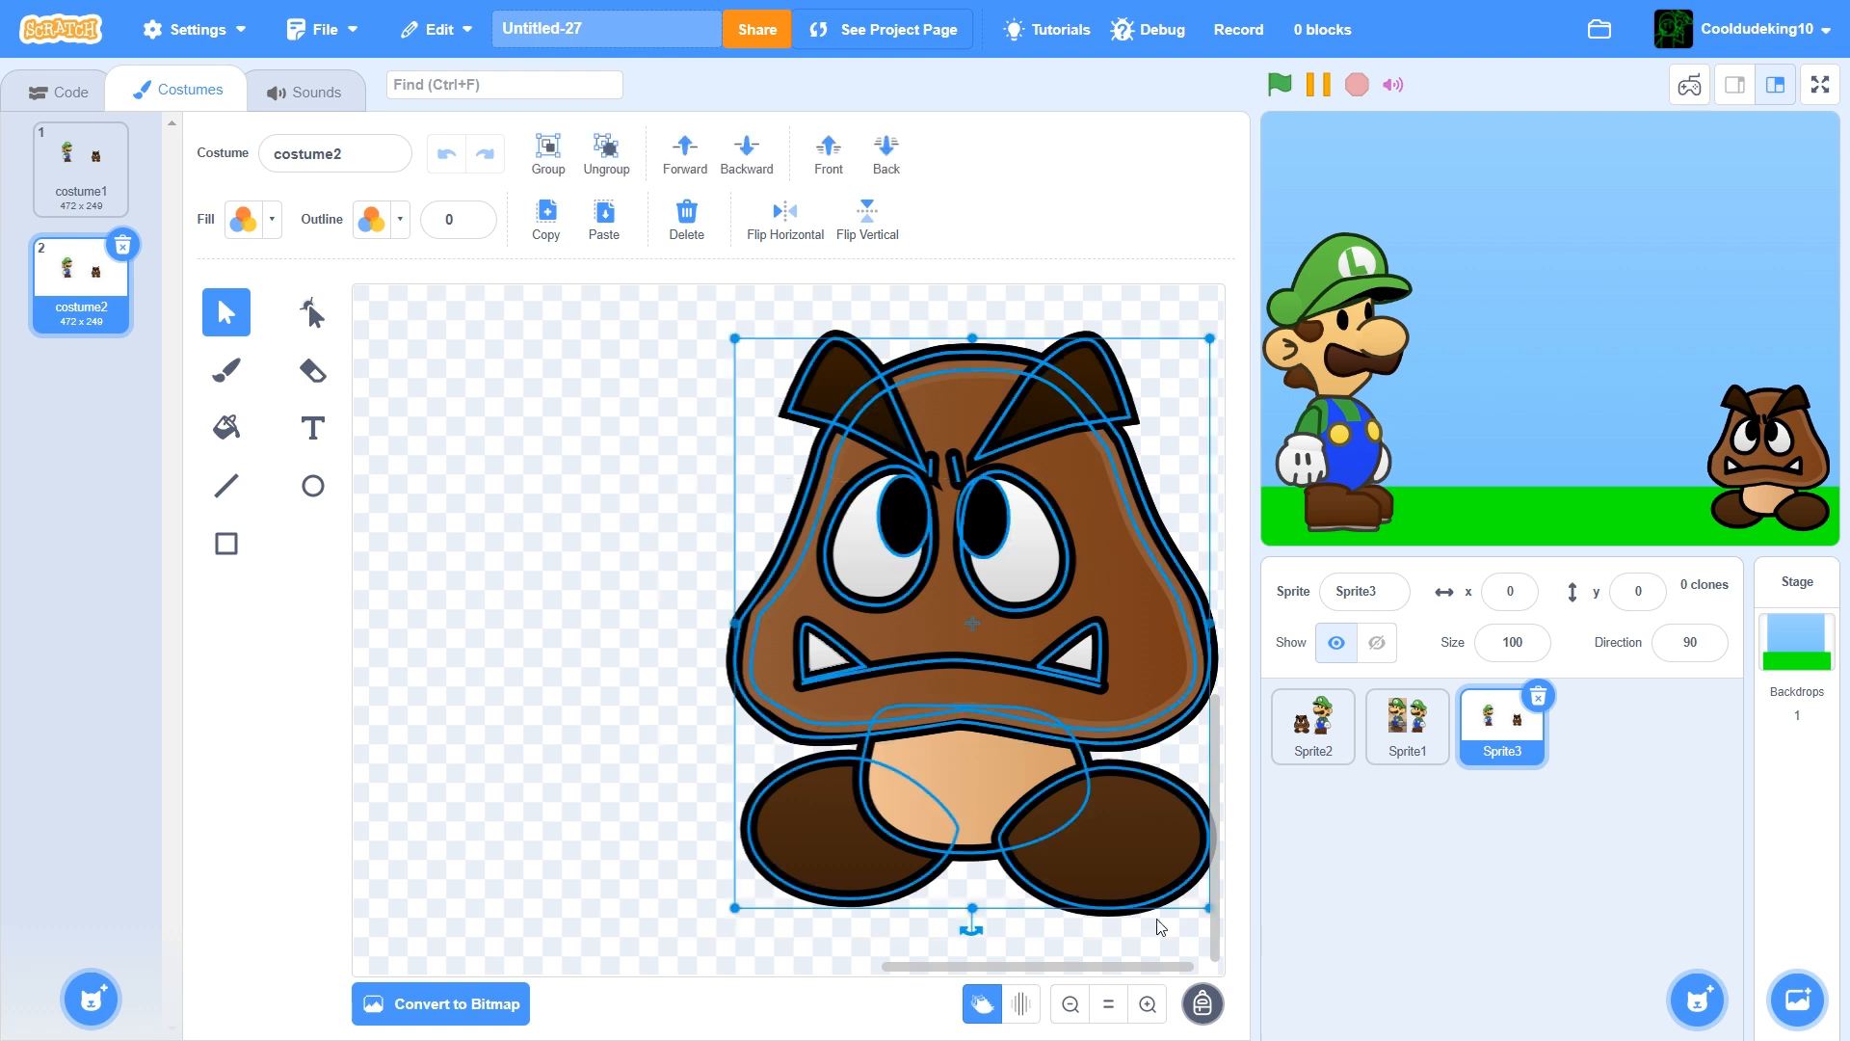
pyautogui.click(554, 156)
pyautogui.click(529, 521)
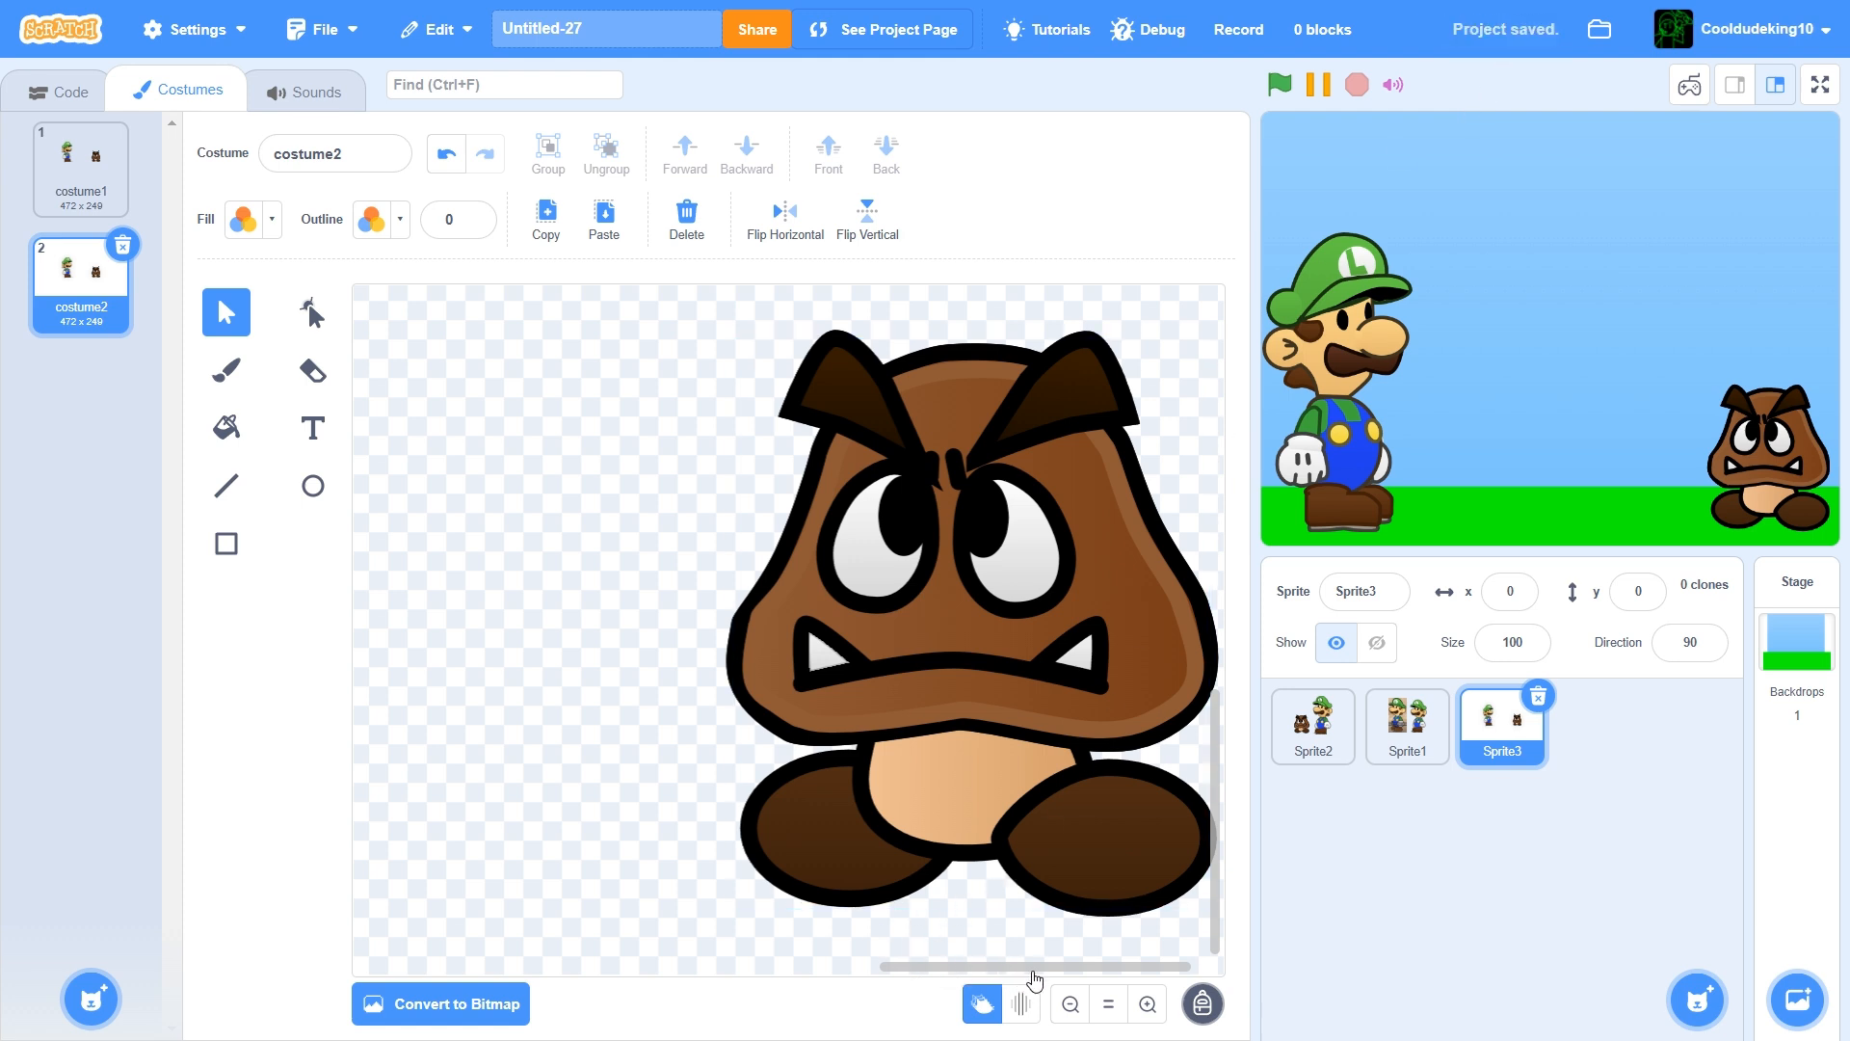
# Bring Luigi's near arm and glove in front of his other body parts in costume2
pyautogui.moveTo(1050, 979); pyautogui.dragTo(3, 1012)
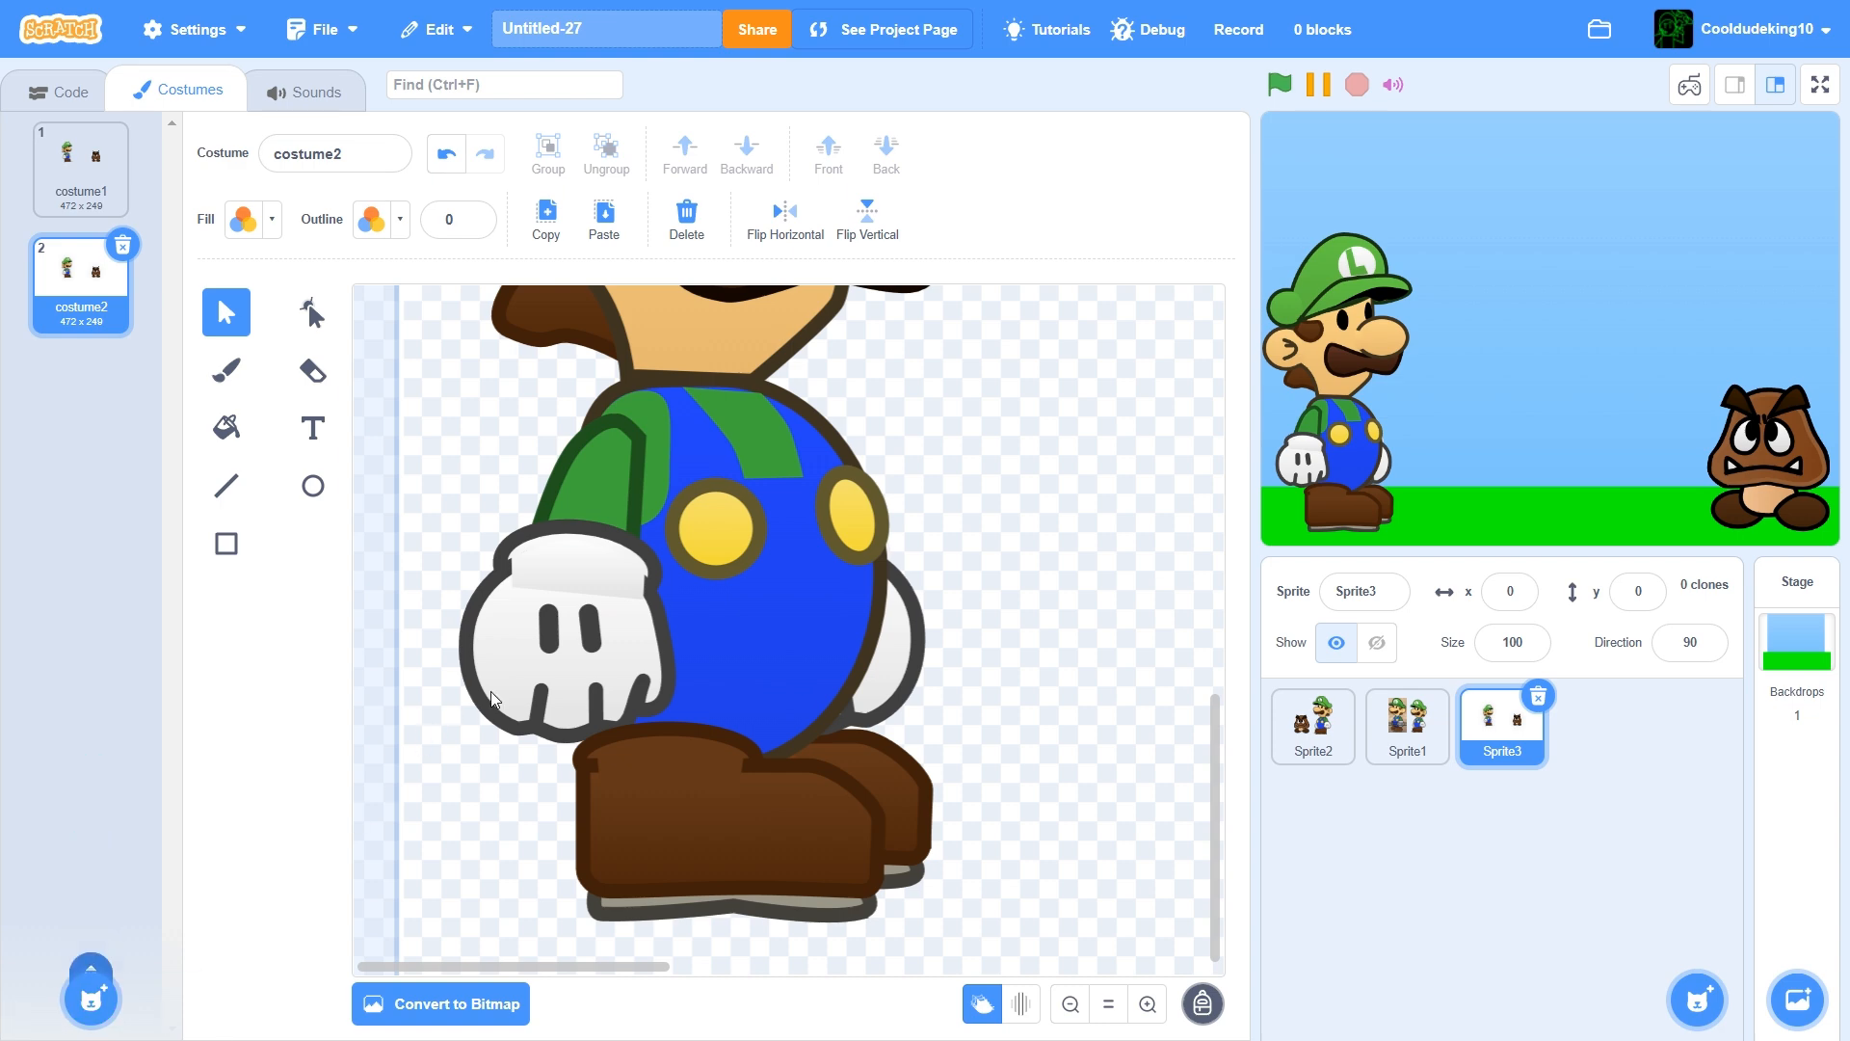
pyautogui.scroll(5, 684, 663)
pyautogui.scroll(-6, 684, 663)
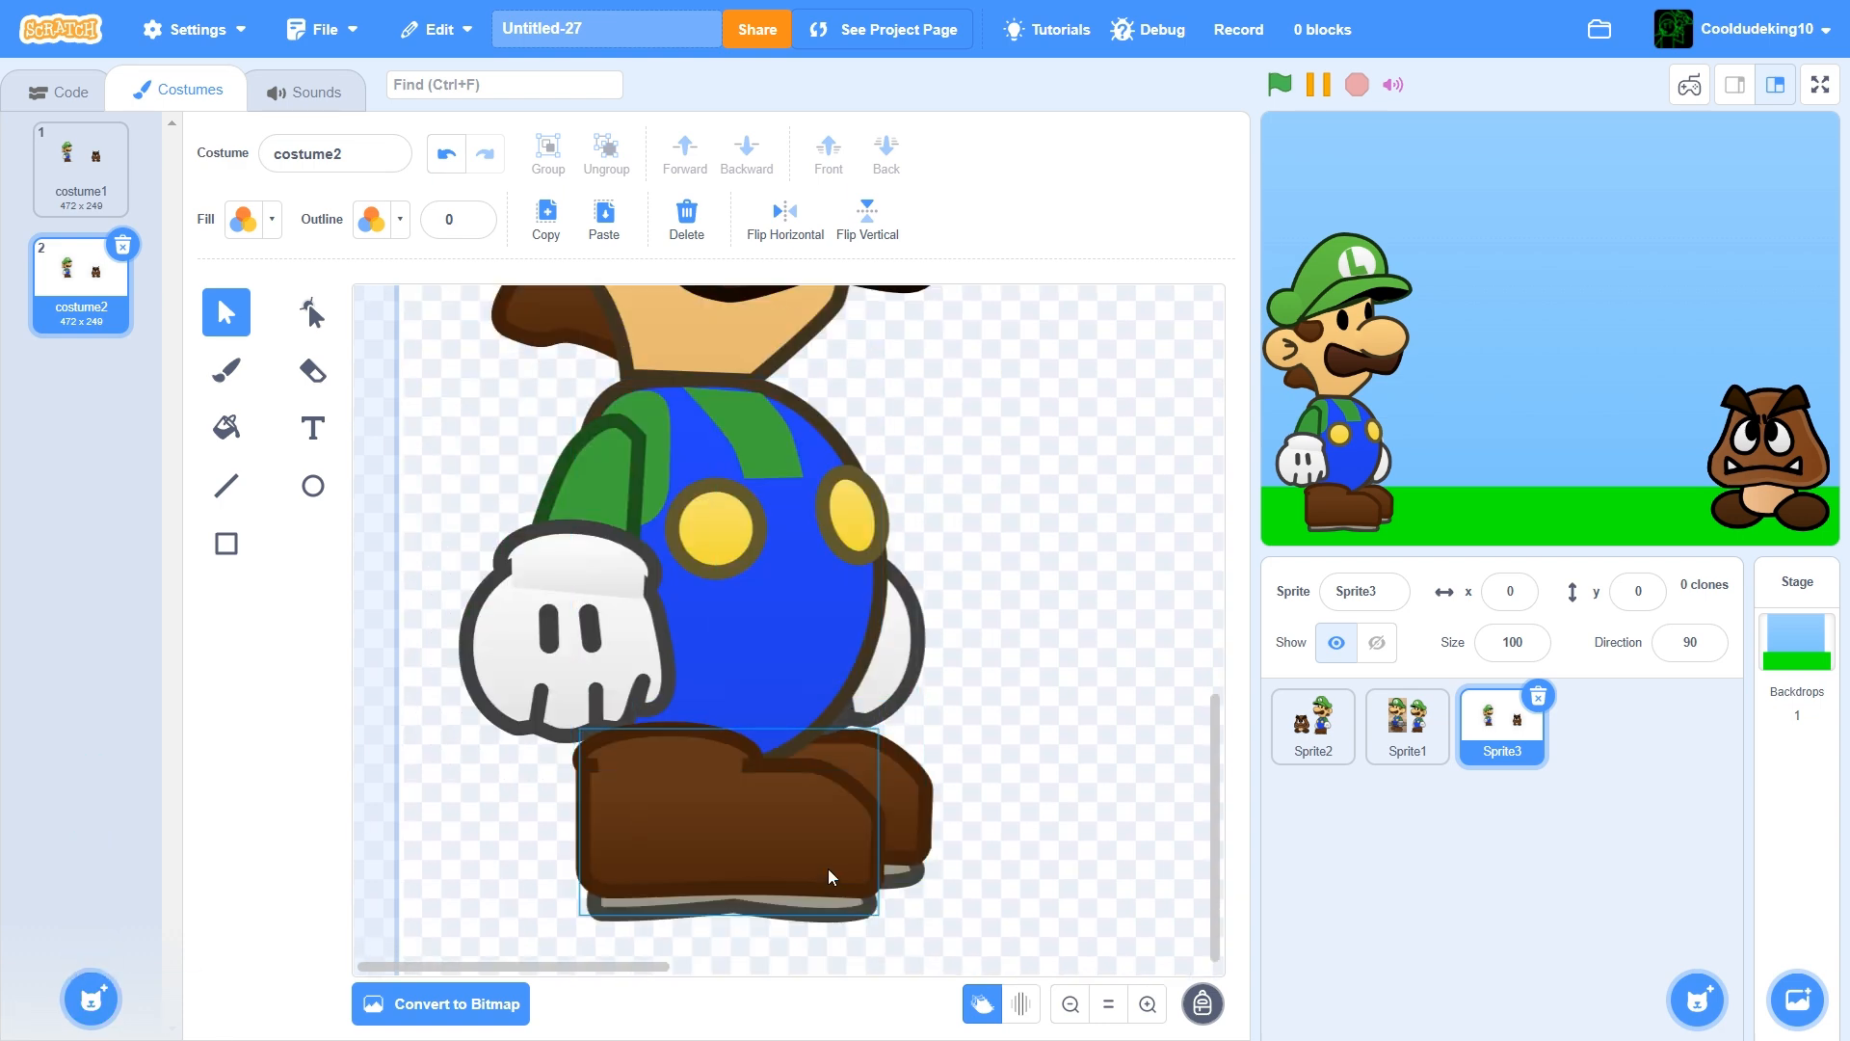
pyautogui.click(569, 707)
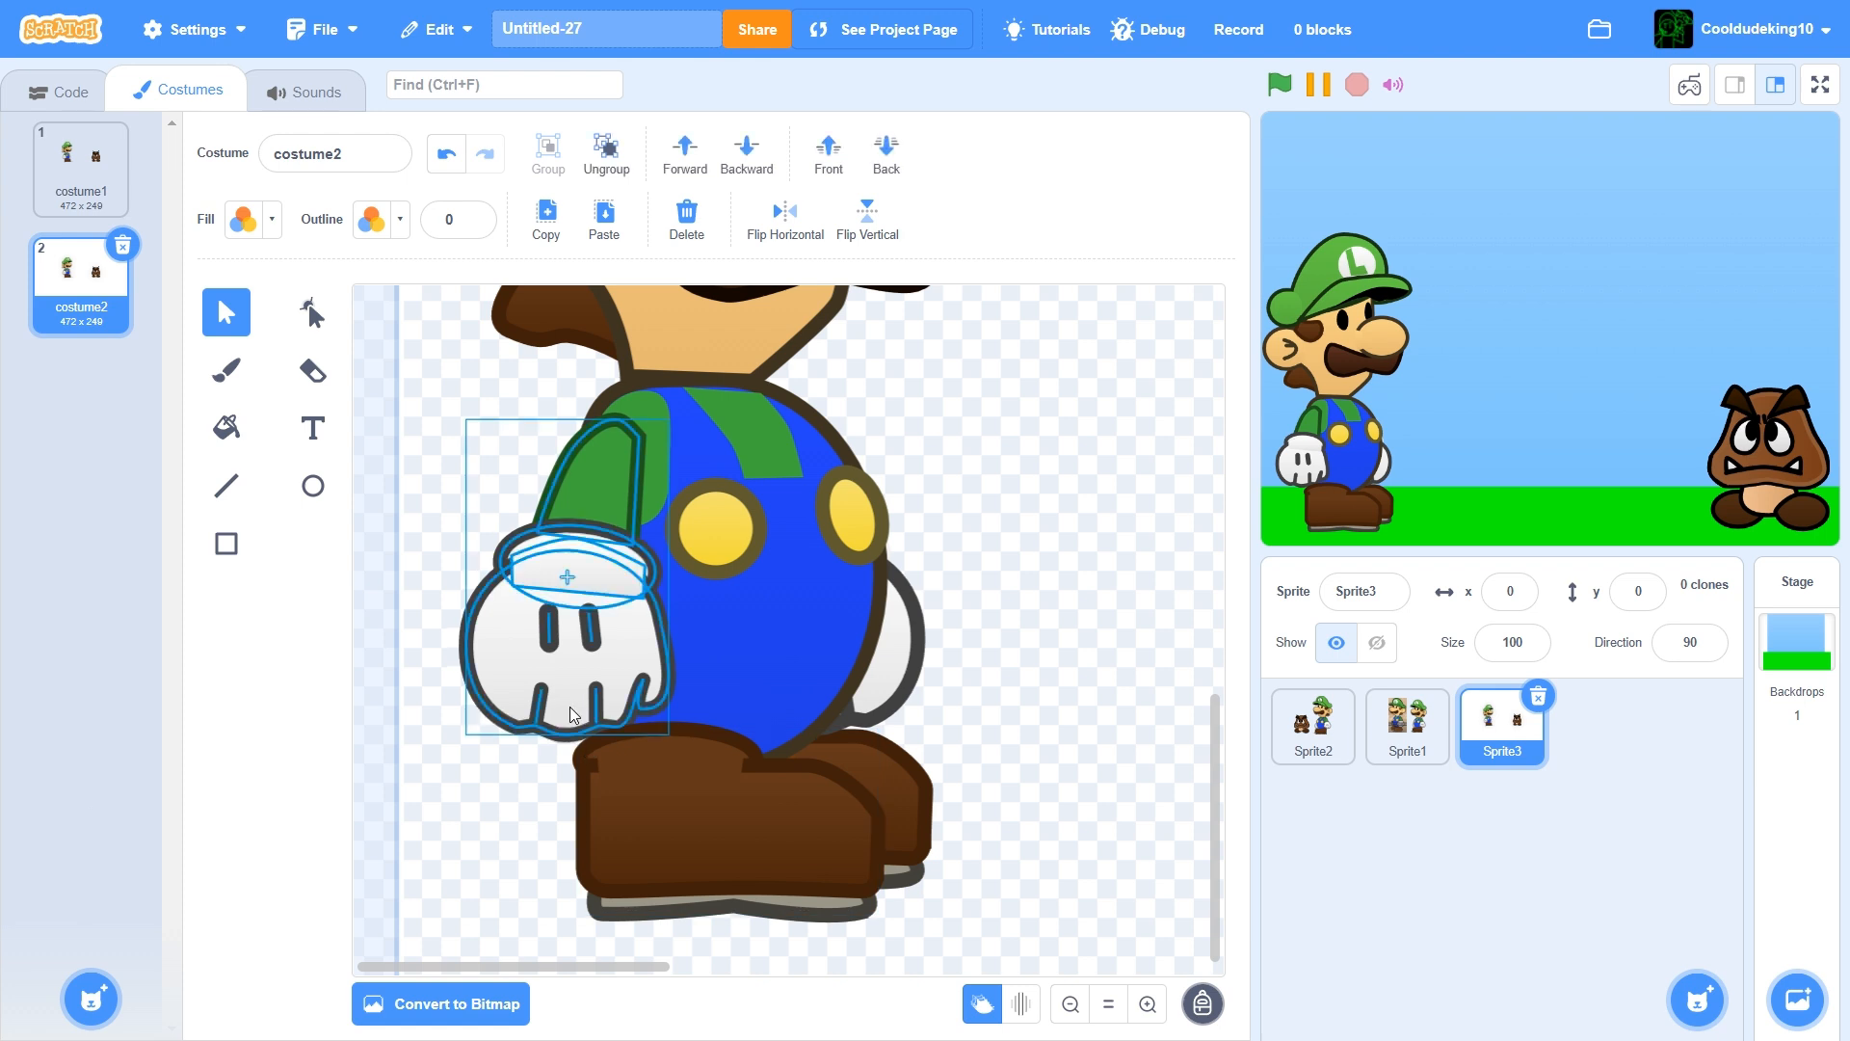
pyautogui.click(834, 170)
pyautogui.click(1025, 627)
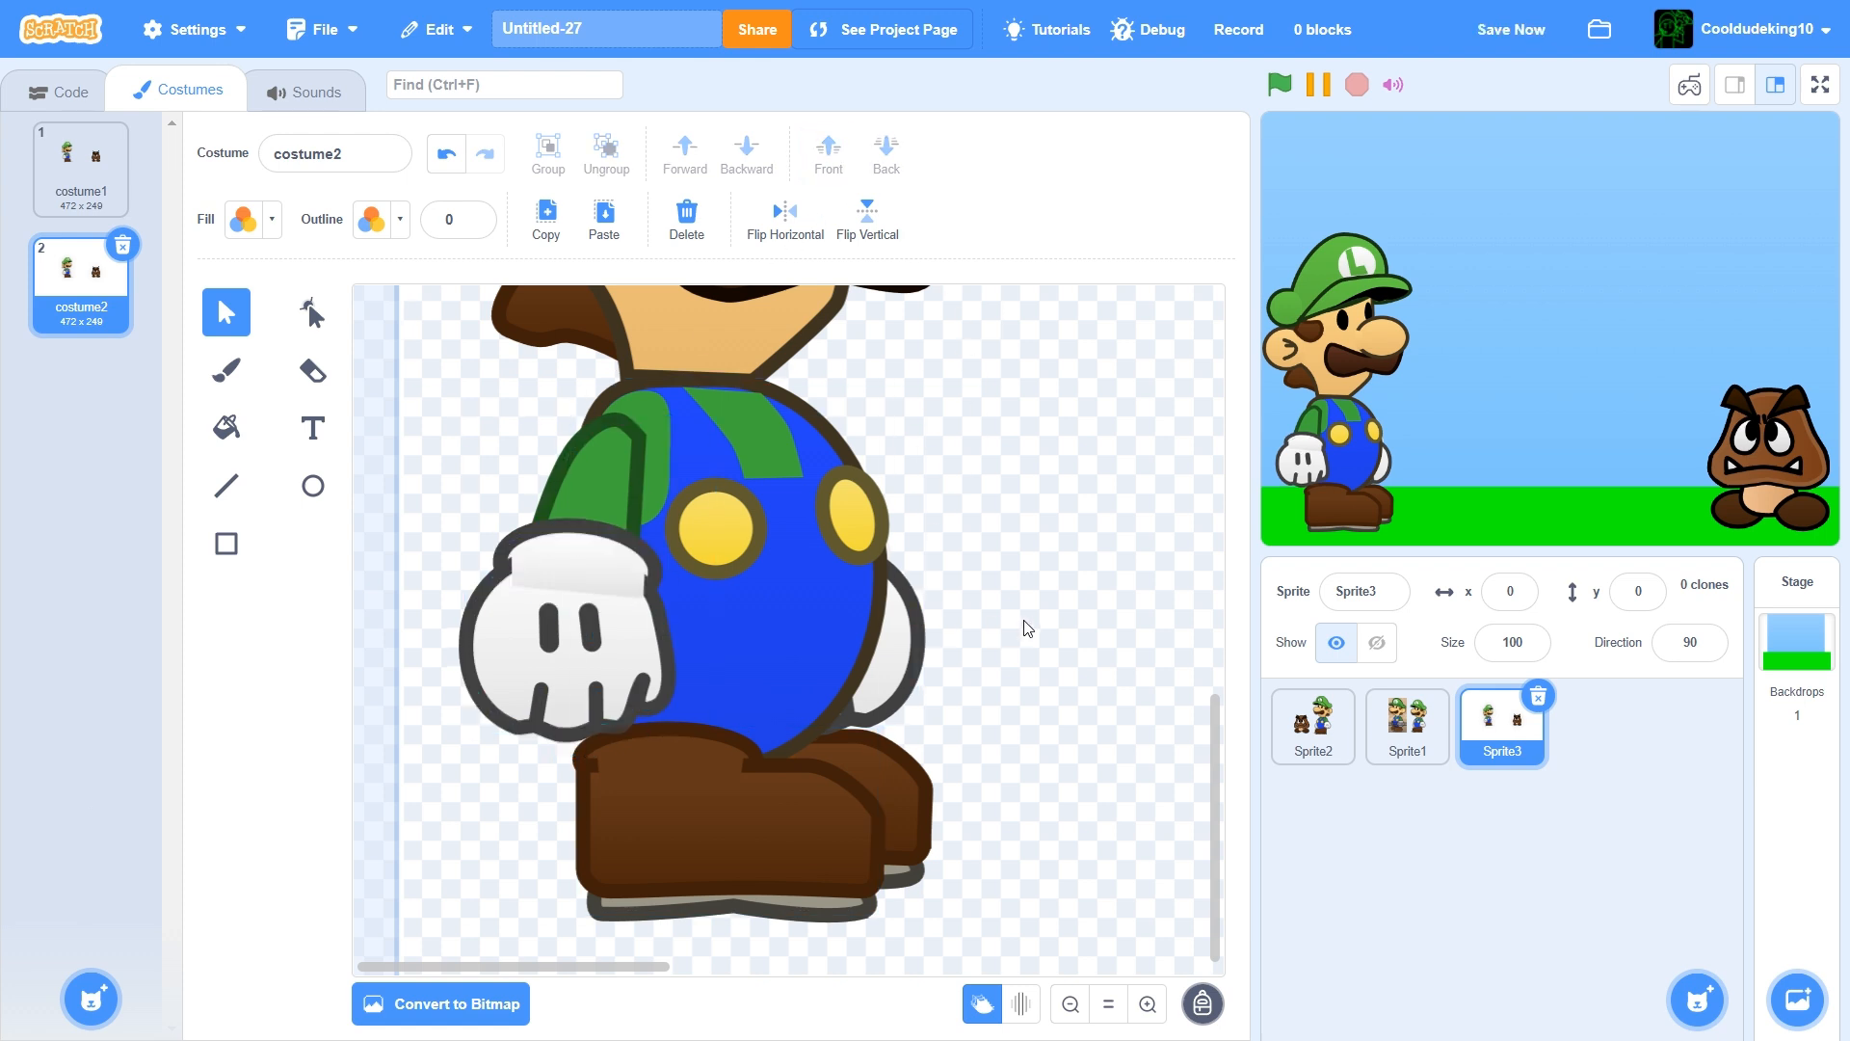
# Move Luigi's near shoe slightly back and his far shoe slightly forward in costume2, then save the project
pyautogui.click(754, 807)
pyautogui.click(893, 795)
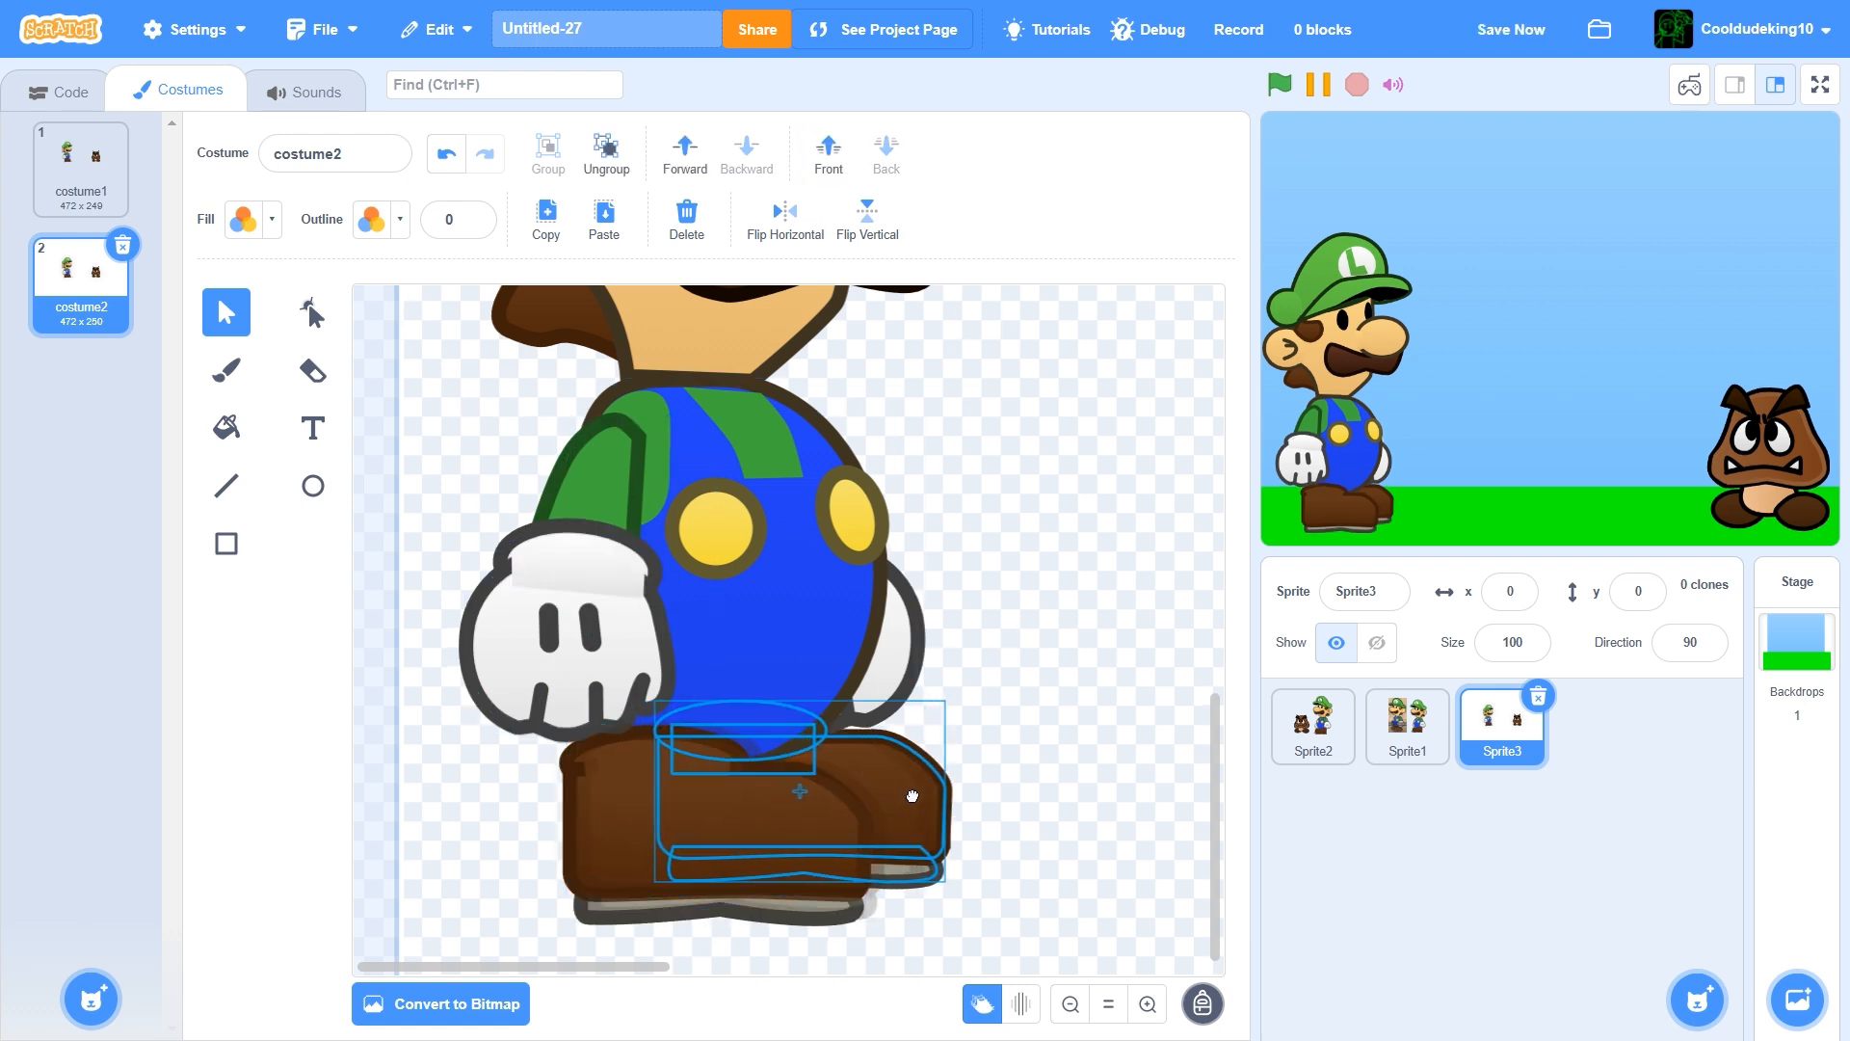
pyautogui.click(690, 846)
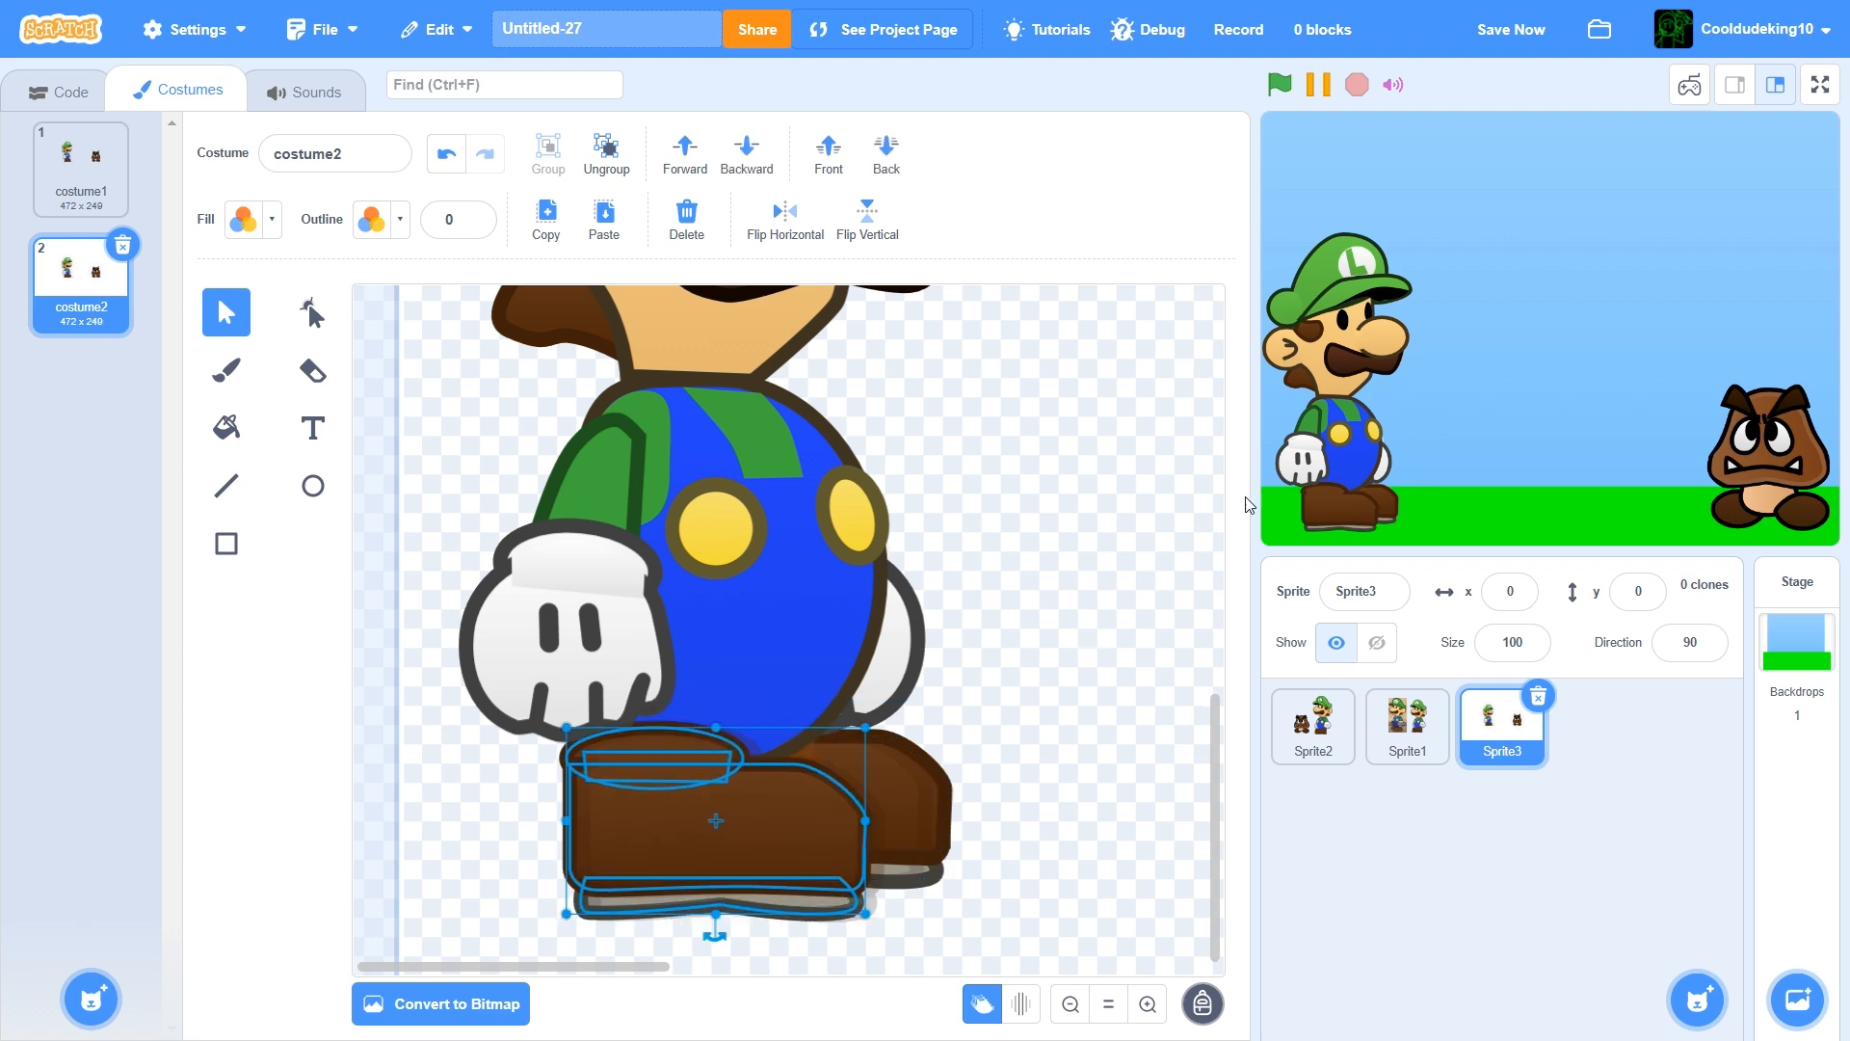
pyautogui.click(1511, 34)
# Duplicate costume2 as the third frame and spread Luigi's shoes a little further apart
pyautogui.rightClick(55, 281)
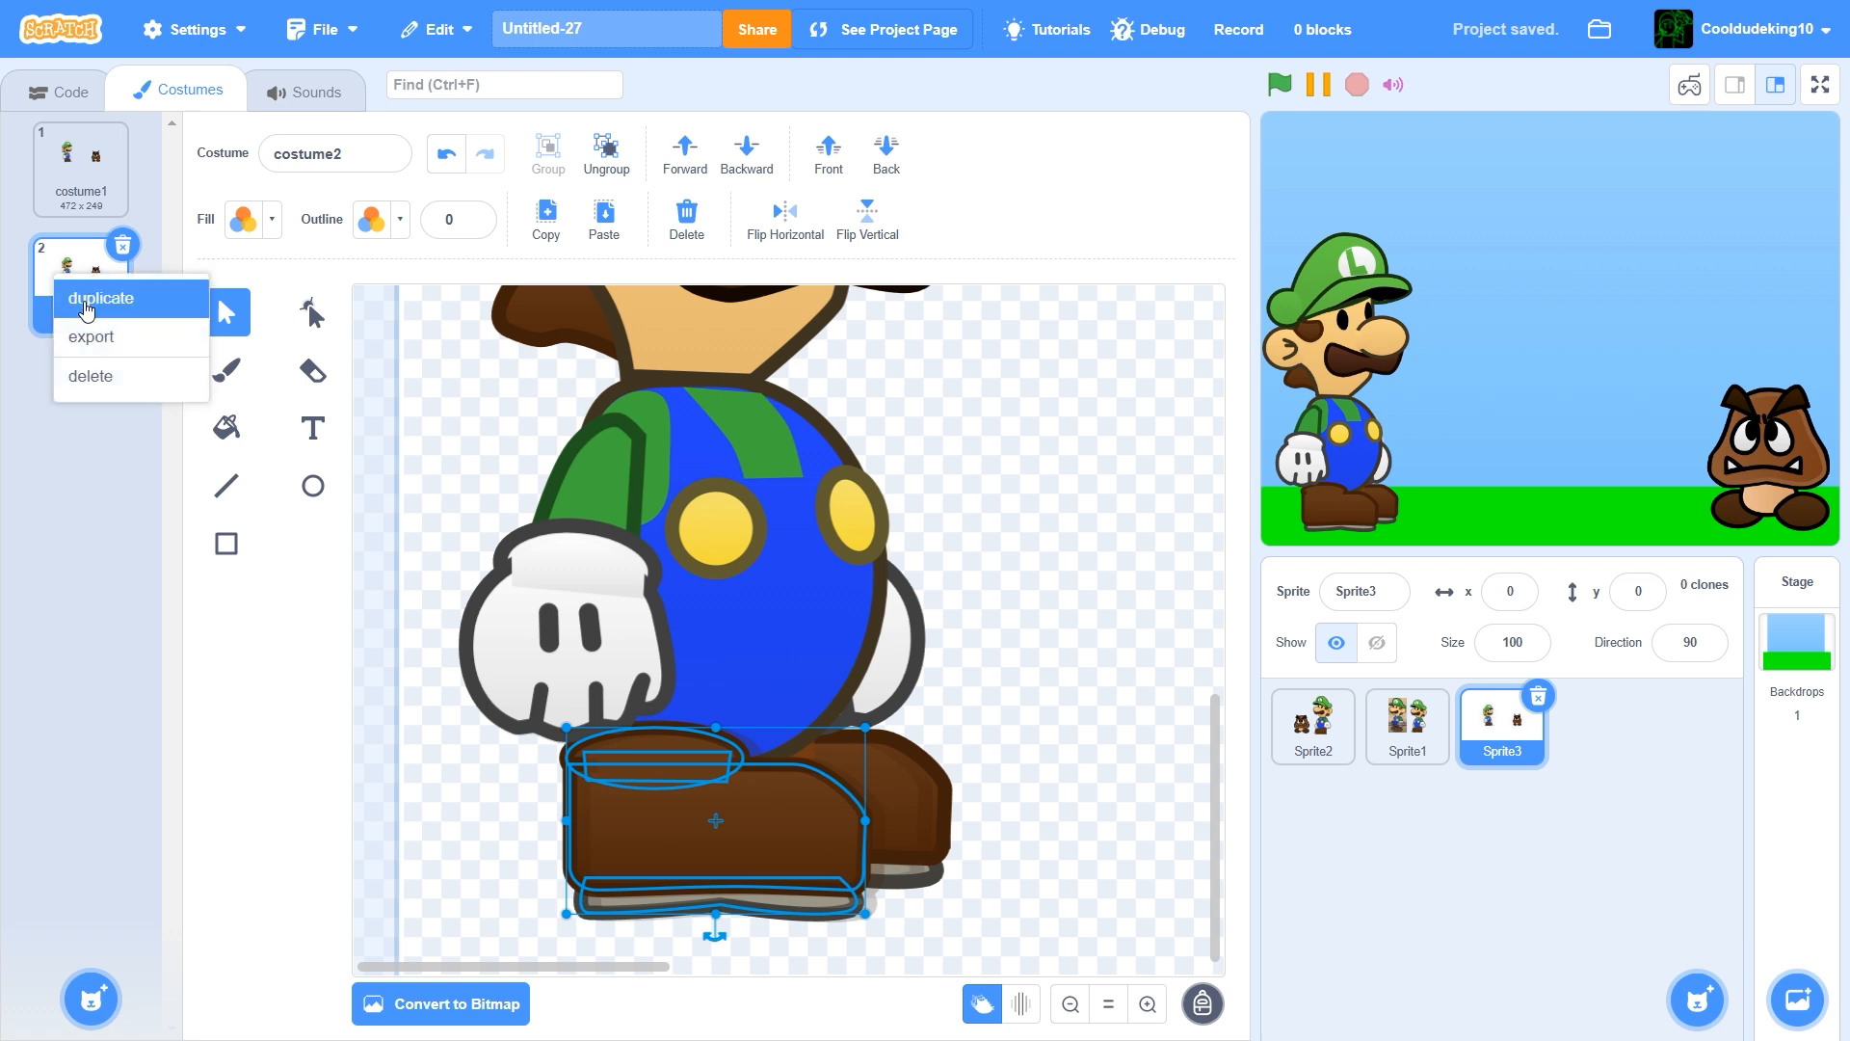
pyautogui.click(96, 294)
pyautogui.moveTo(690, 813); pyautogui.dragTo(675, 813)
pyautogui.moveTo(881, 803); pyautogui.dragTo(901, 805)
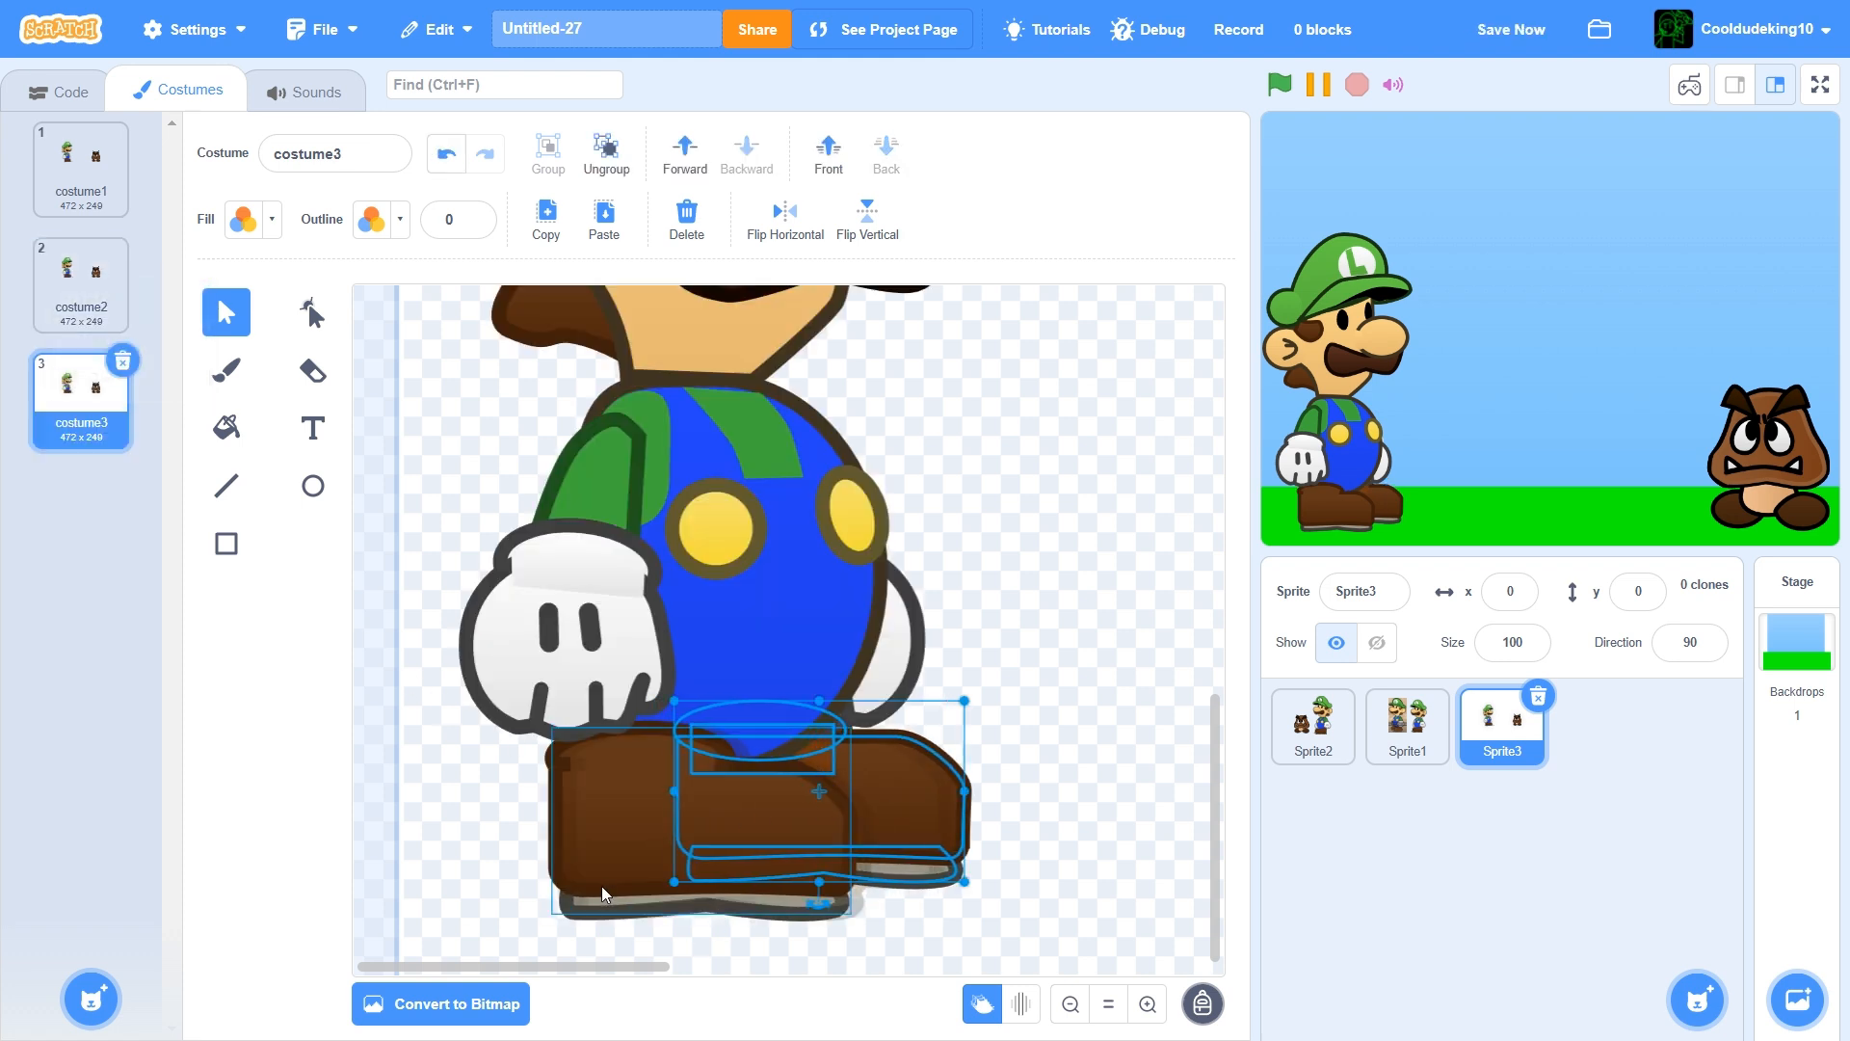
# Tilt the near shoe toe-down and the far shoe toe-up in costume3, then save the project
pyautogui.click(602, 886)
pyautogui.moveTo(707, 934); pyautogui.dragTo(702, 929)
pyautogui.click(876, 842)
pyautogui.moveTo(820, 901)
pyautogui.mouseDown()
pyautogui.moveTo(862, 896)
pyautogui.moveTo(848, 902)
pyautogui.mouseUp()
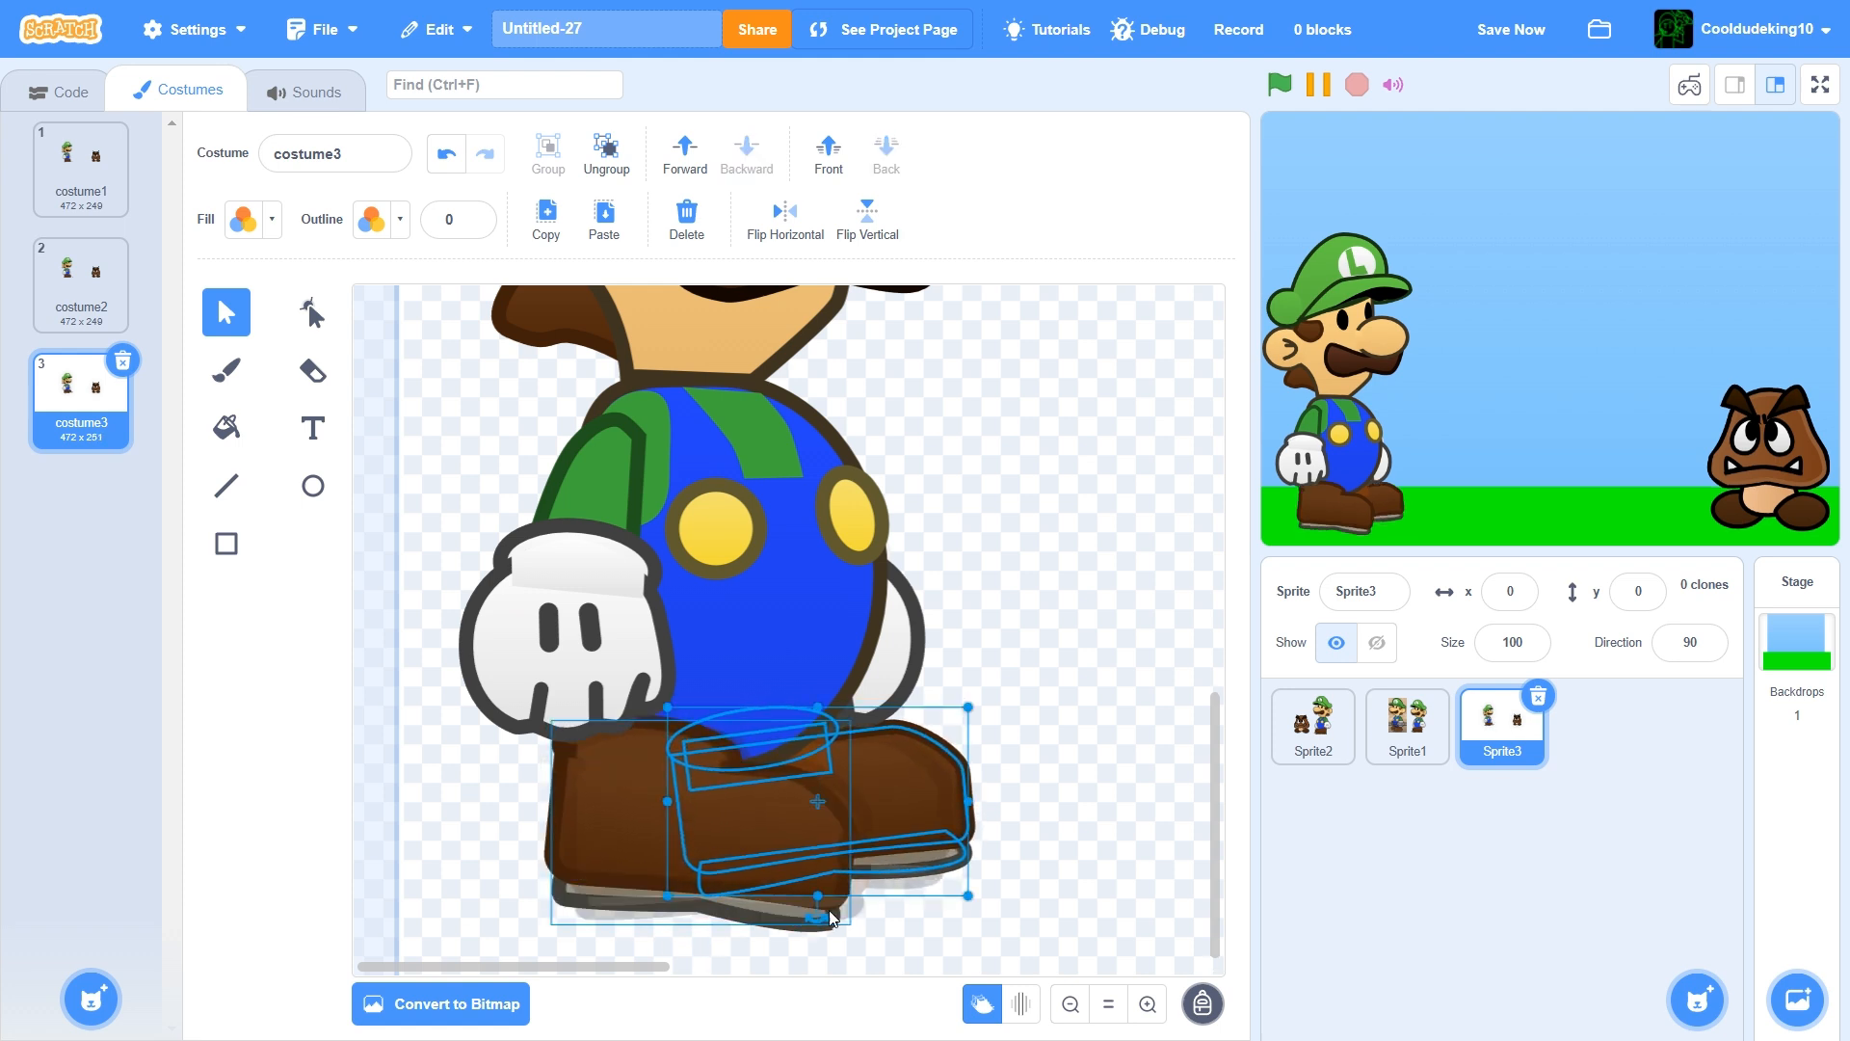
pyautogui.click(1542, 35)
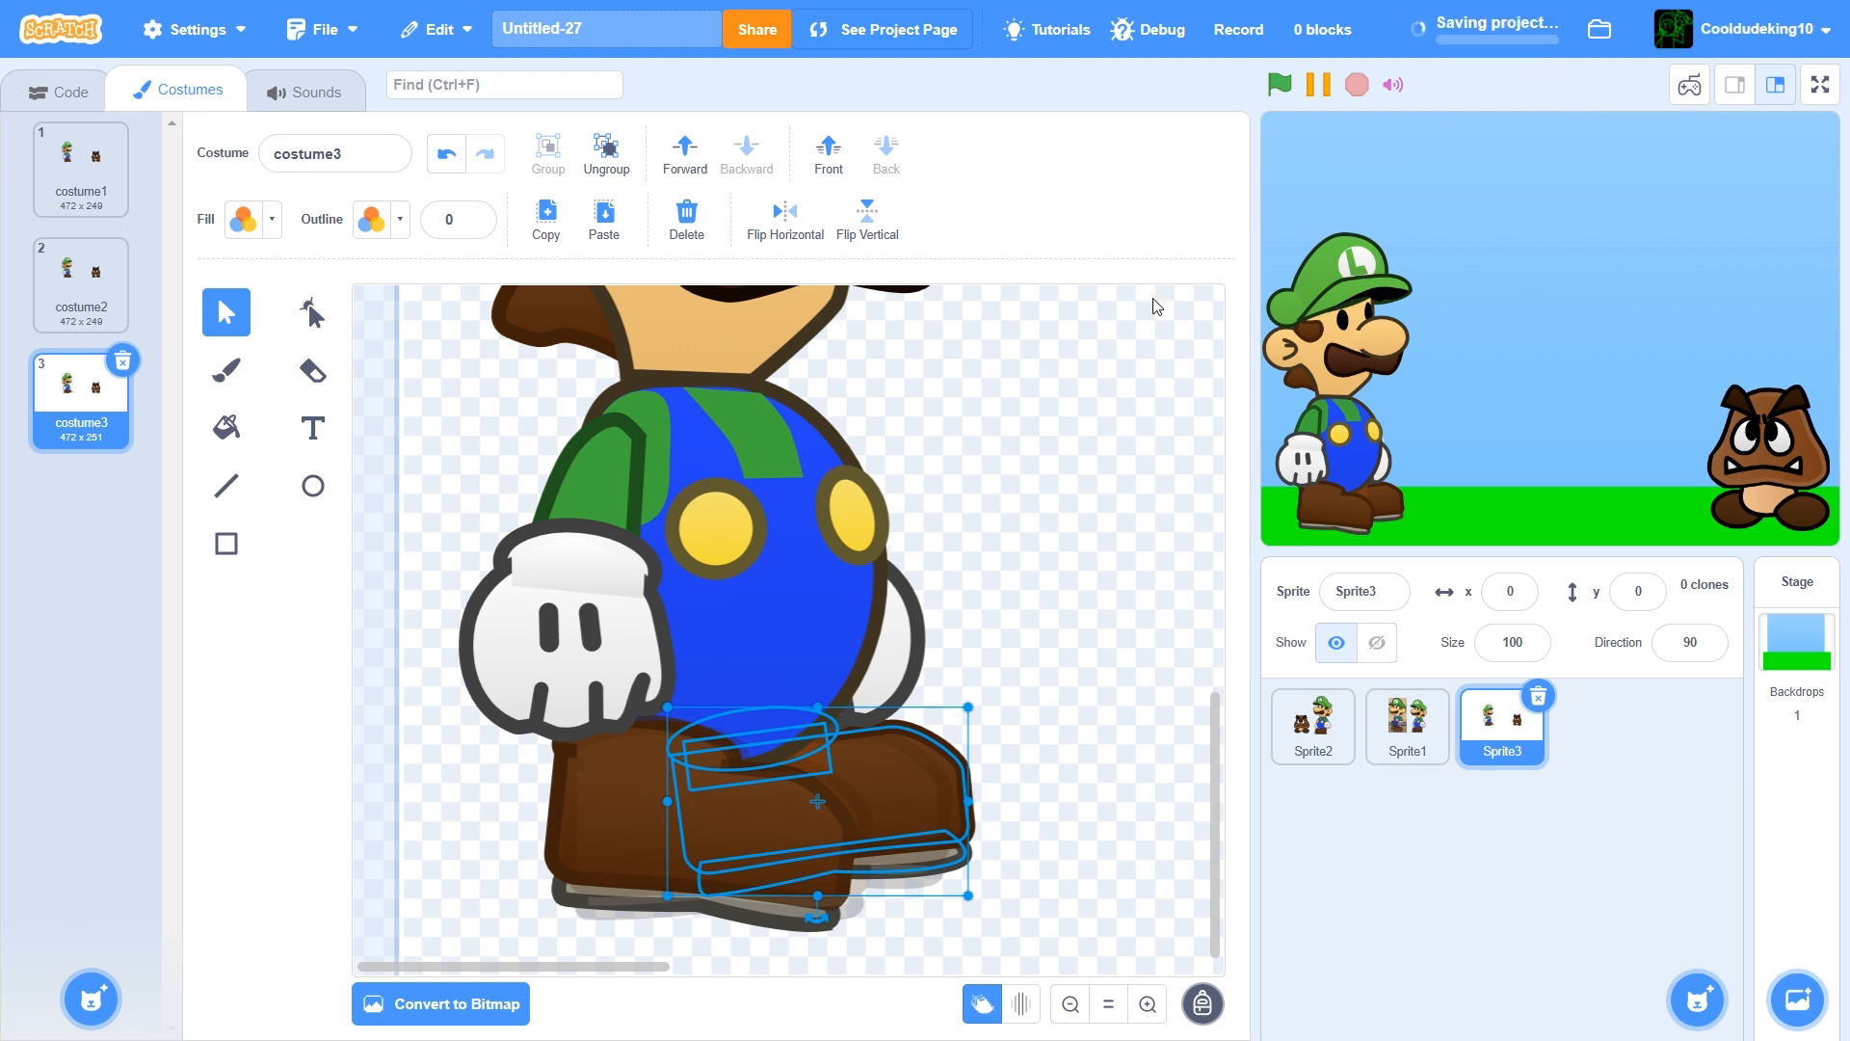
# Duplicate costume3 as the fourth frame and nudge the whole Luigi figure slightly to the right
pyautogui.rightClick(77, 388)
pyautogui.click(113, 405)
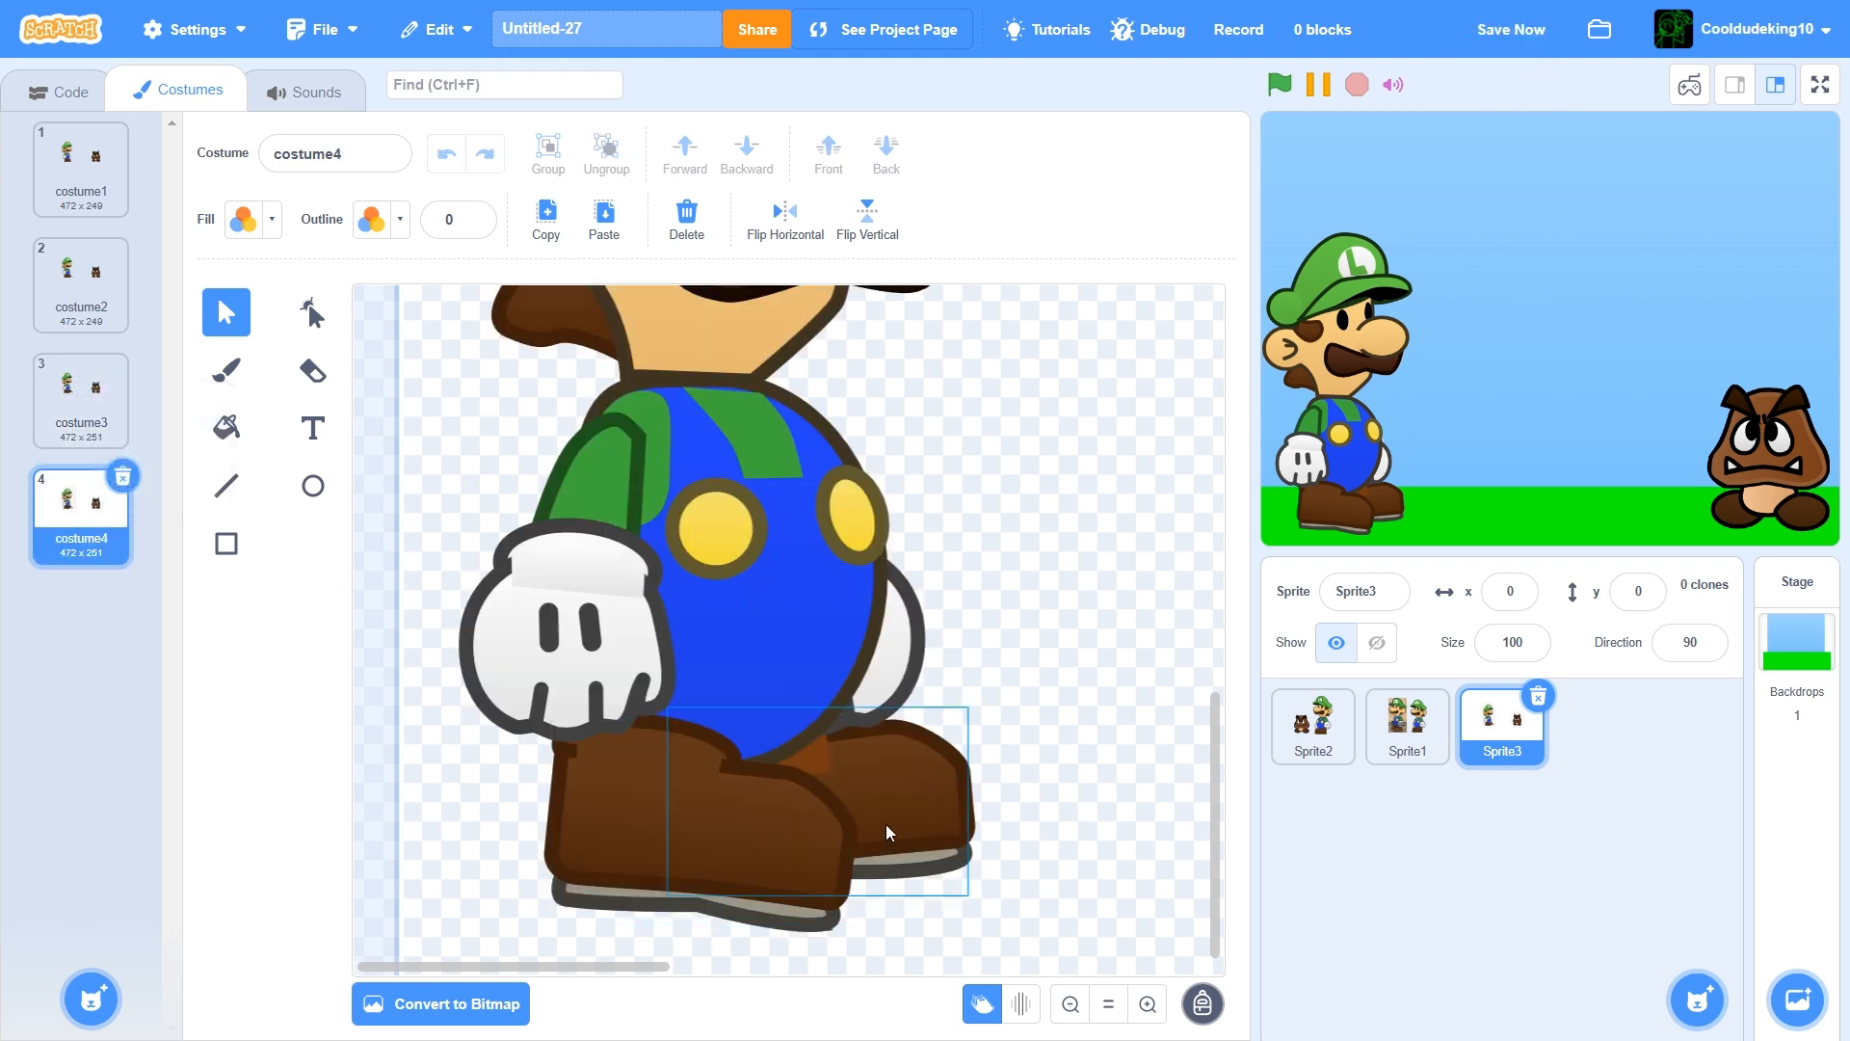
pyautogui.click(1108, 1003)
pyautogui.moveTo(518, 640); pyautogui.dragTo(430, 478)
pyautogui.press('Right')
pyautogui.press('Right')
pyautogui.press('Right')
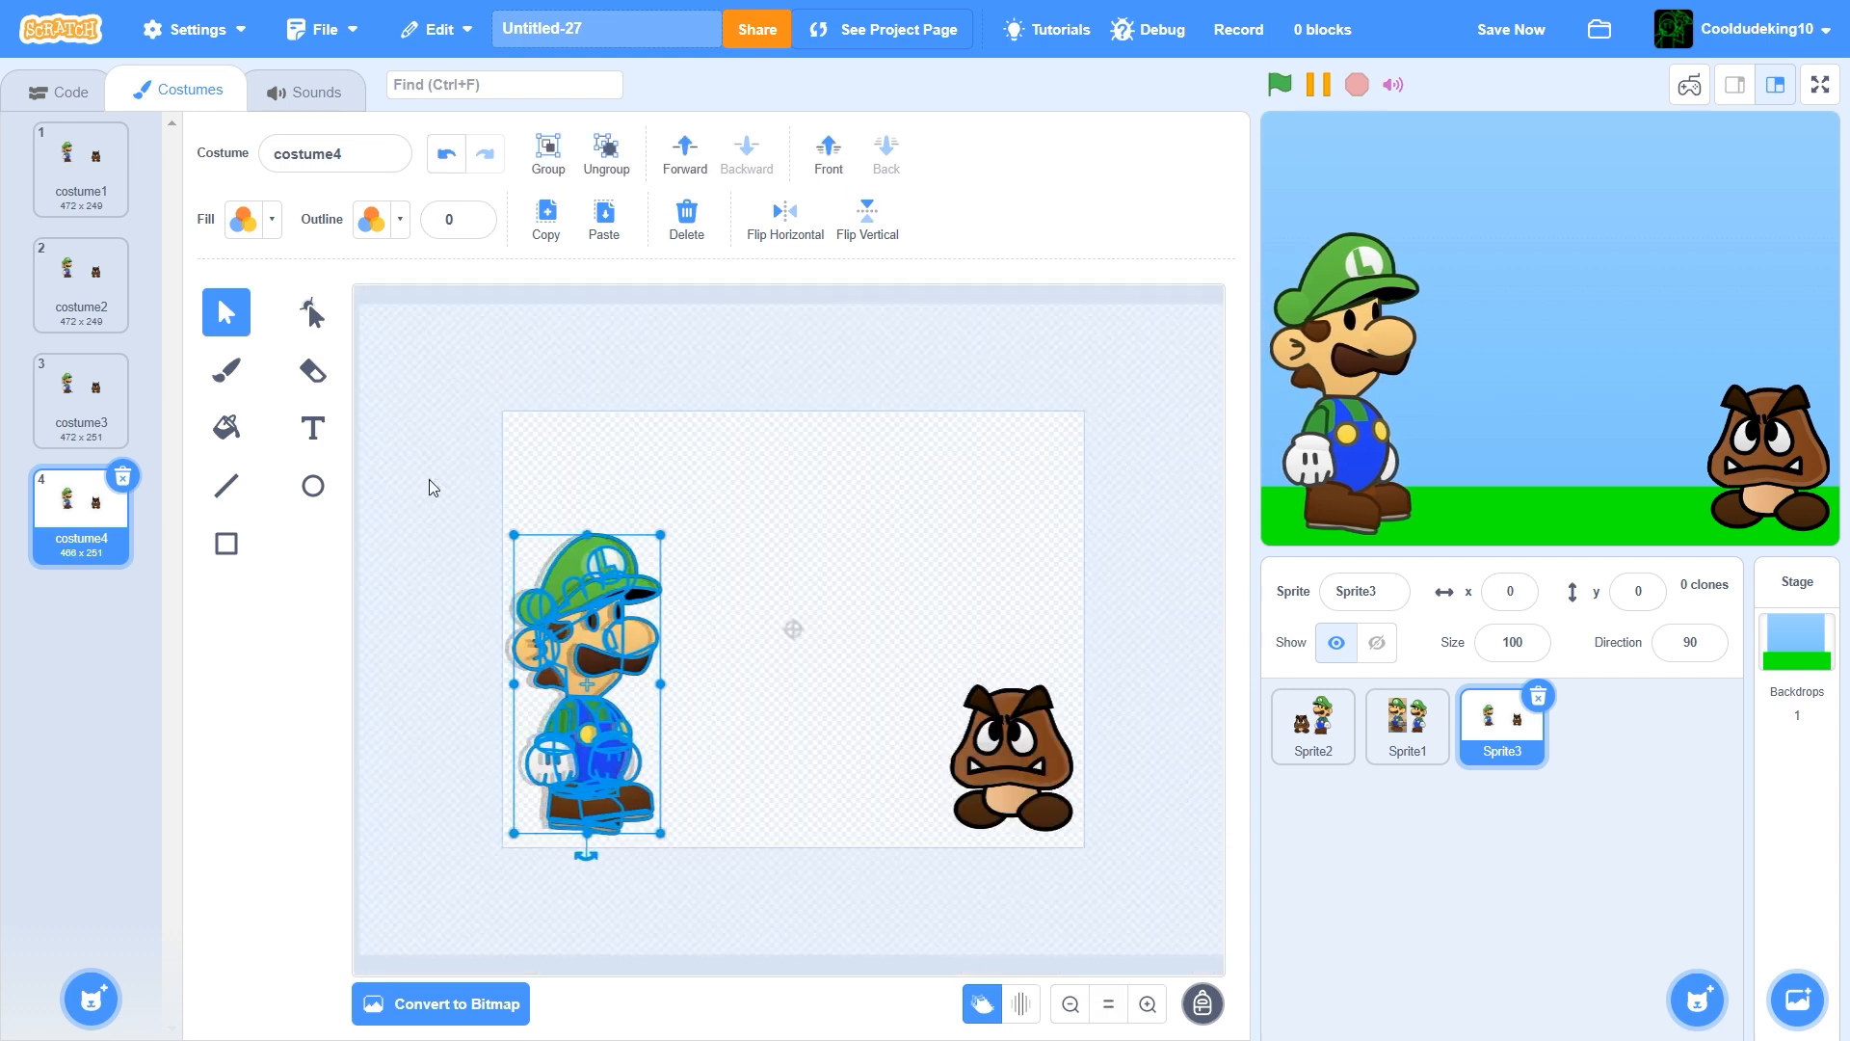
pyautogui.click(425, 477)
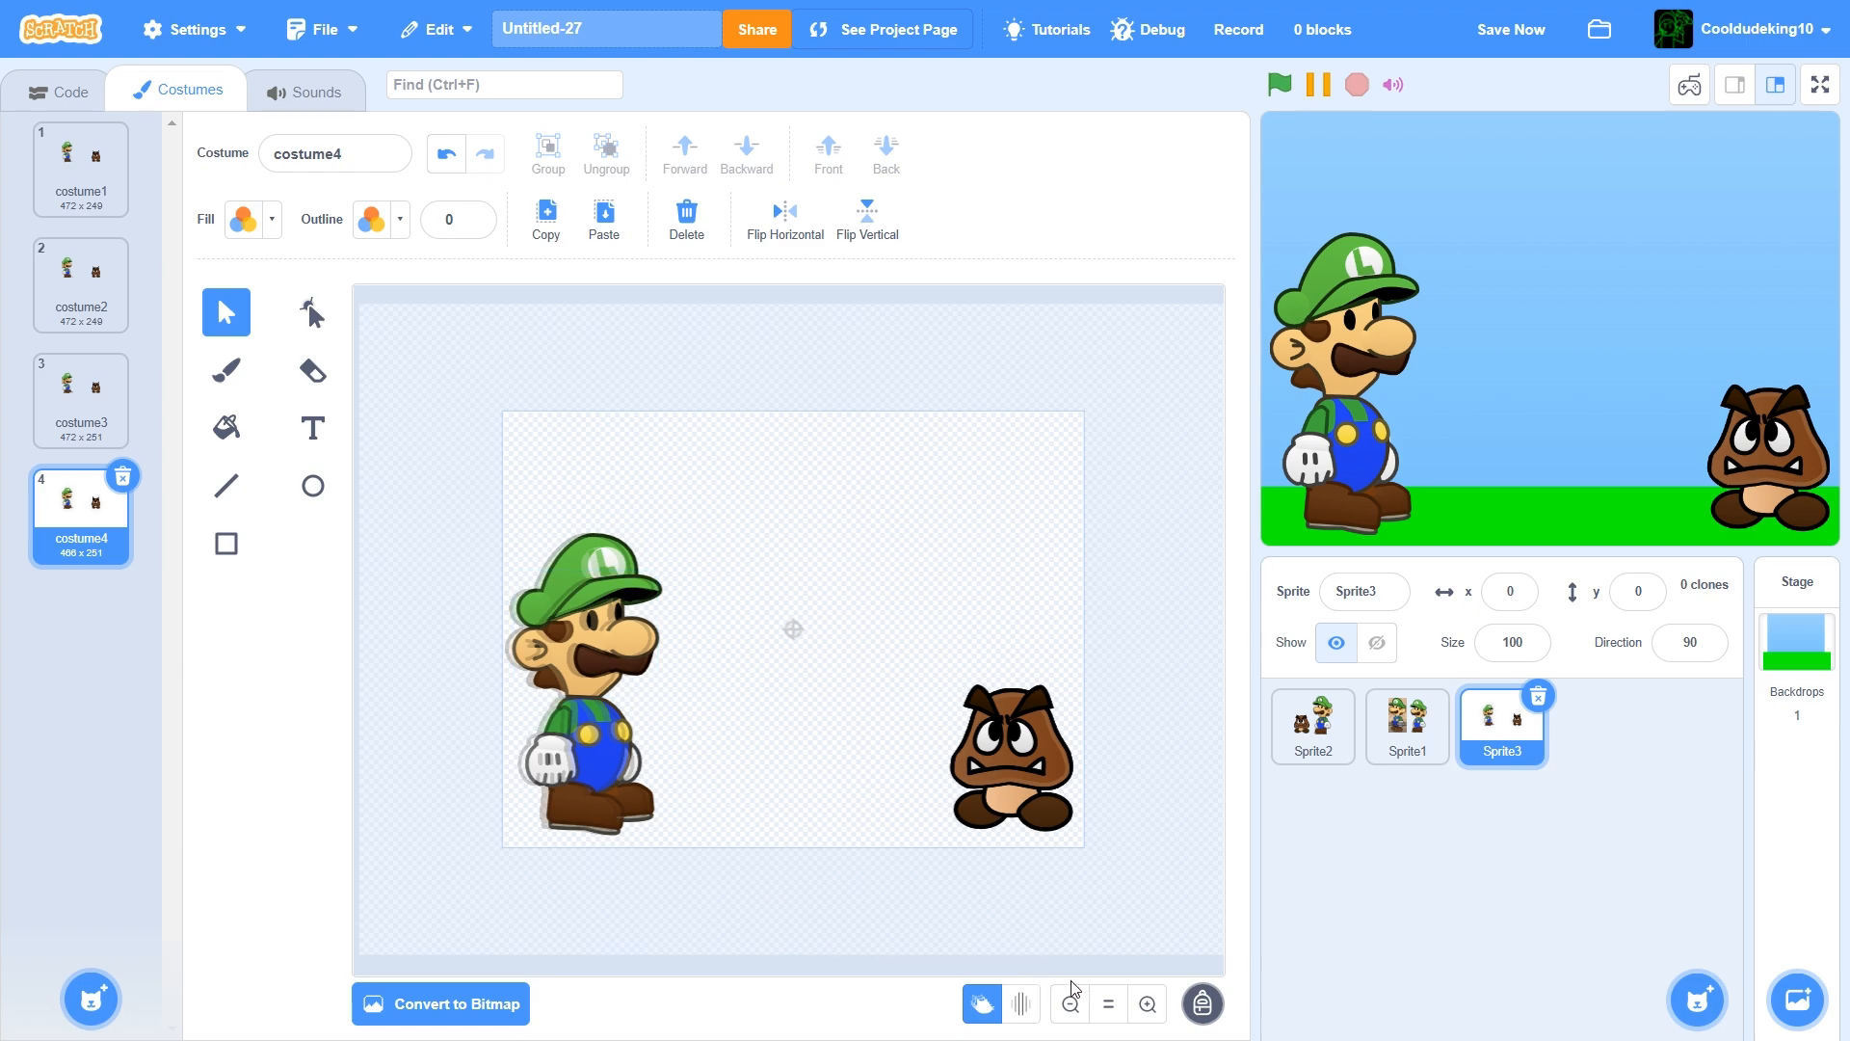
# Tilt Luigi's near shoe further toe-down and his far shoe further toe-up in costume4, then save the project
pyautogui.click(1148, 1014)
pyautogui.scroll(-5, 771, 867)
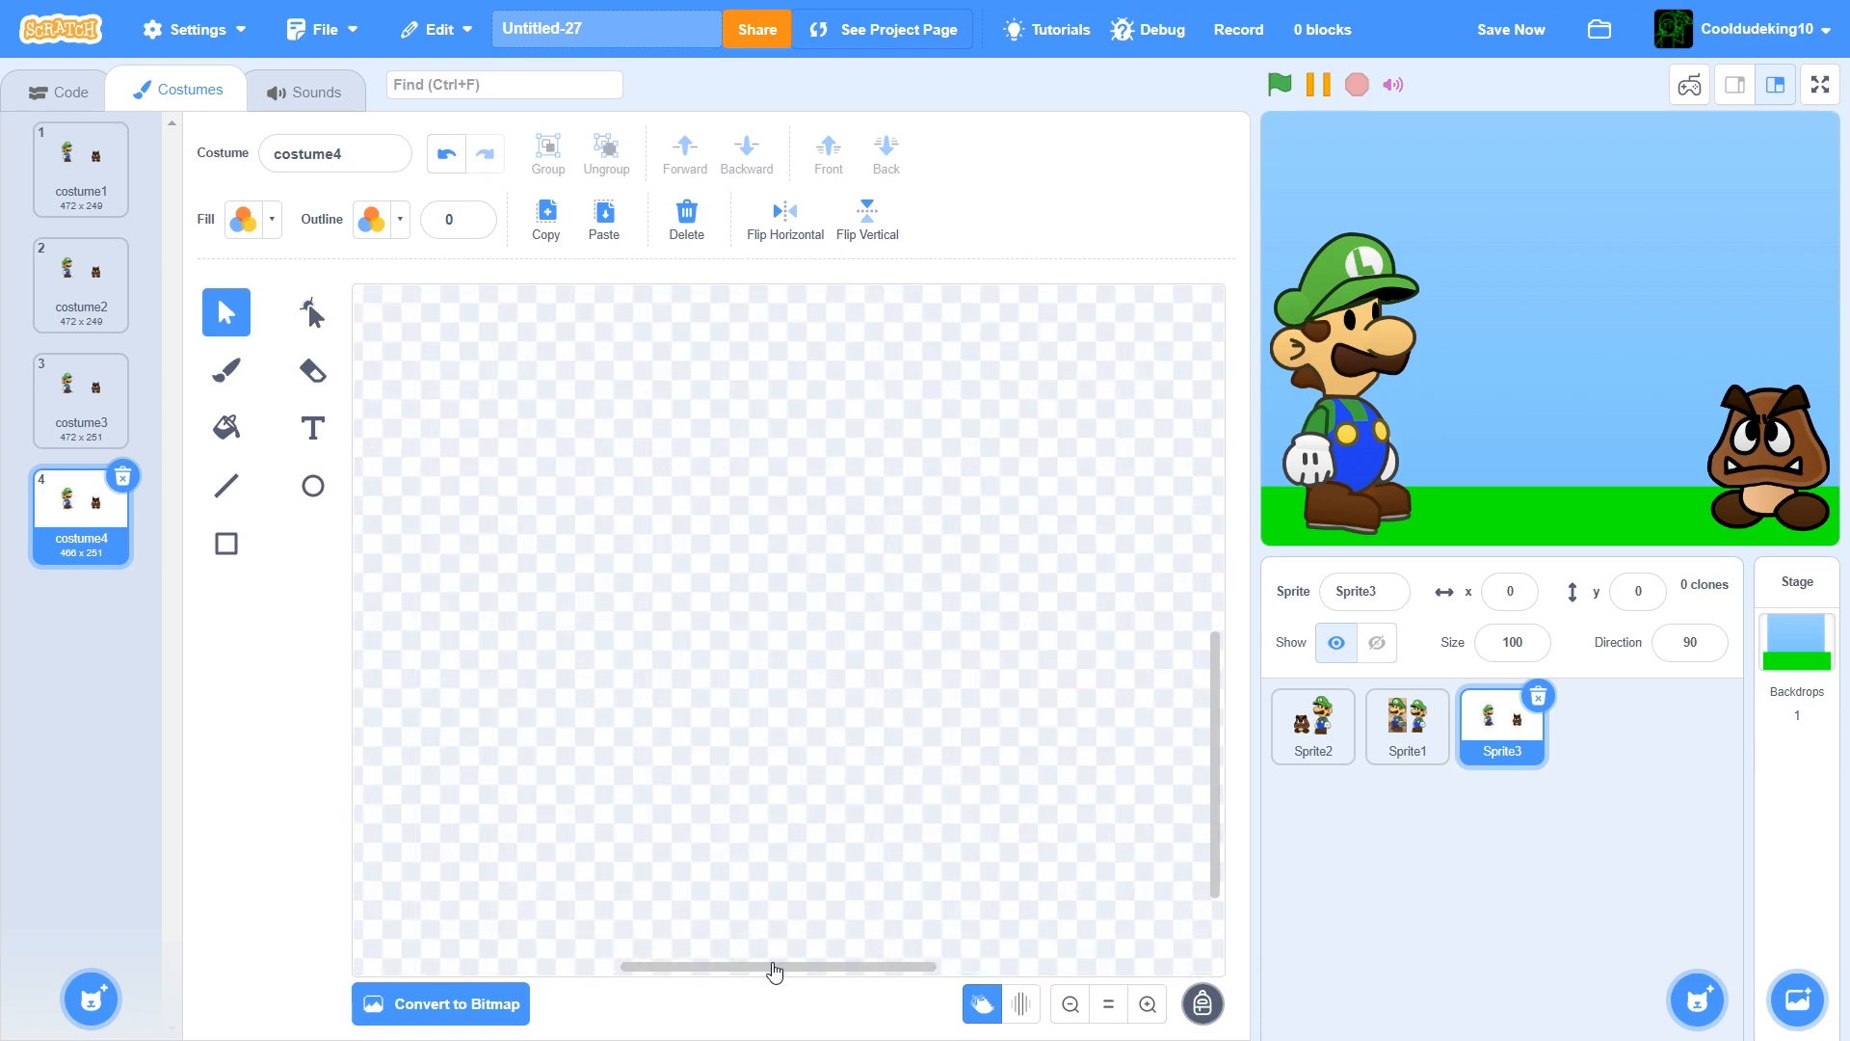
pyautogui.moveTo(775, 971); pyautogui.dragTo(620, 971)
pyautogui.scroll(-3, 617, 886)
pyautogui.click(628, 835)
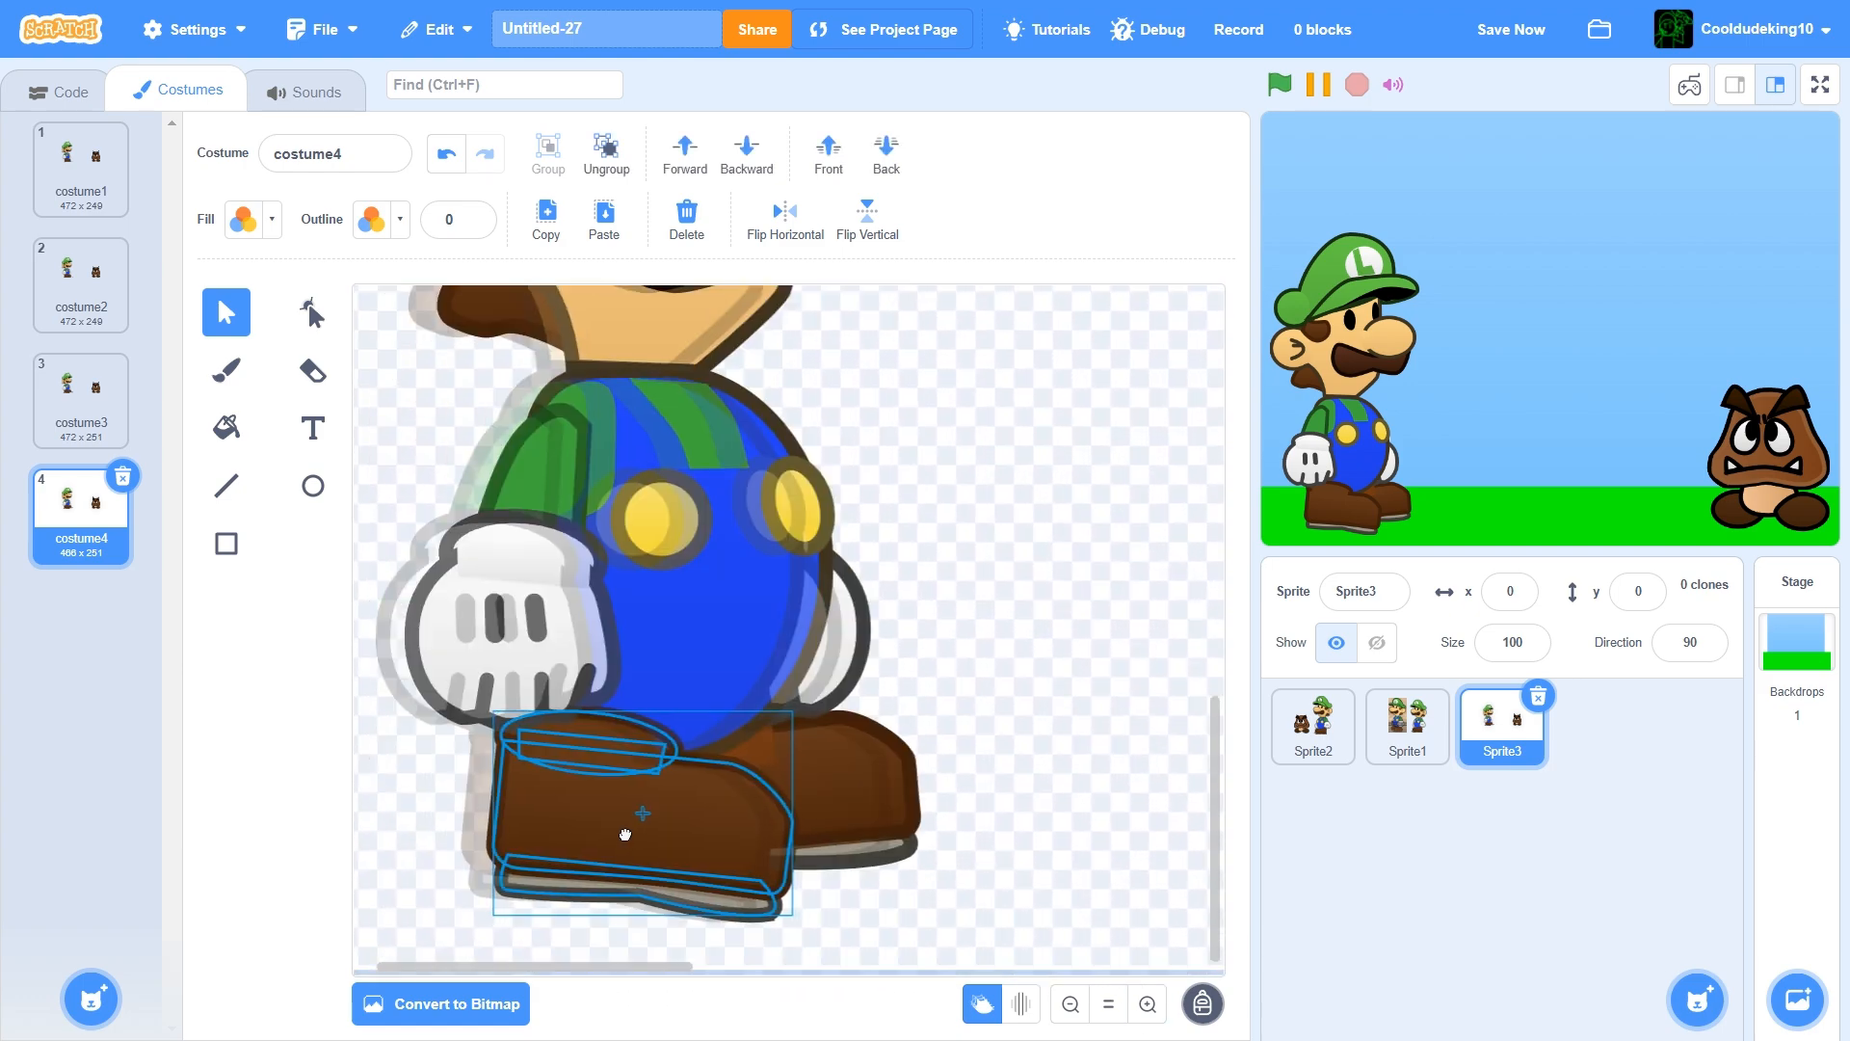
pyautogui.moveTo(628, 927); pyautogui.dragTo(775, 906)
pyautogui.click(1515, 31)
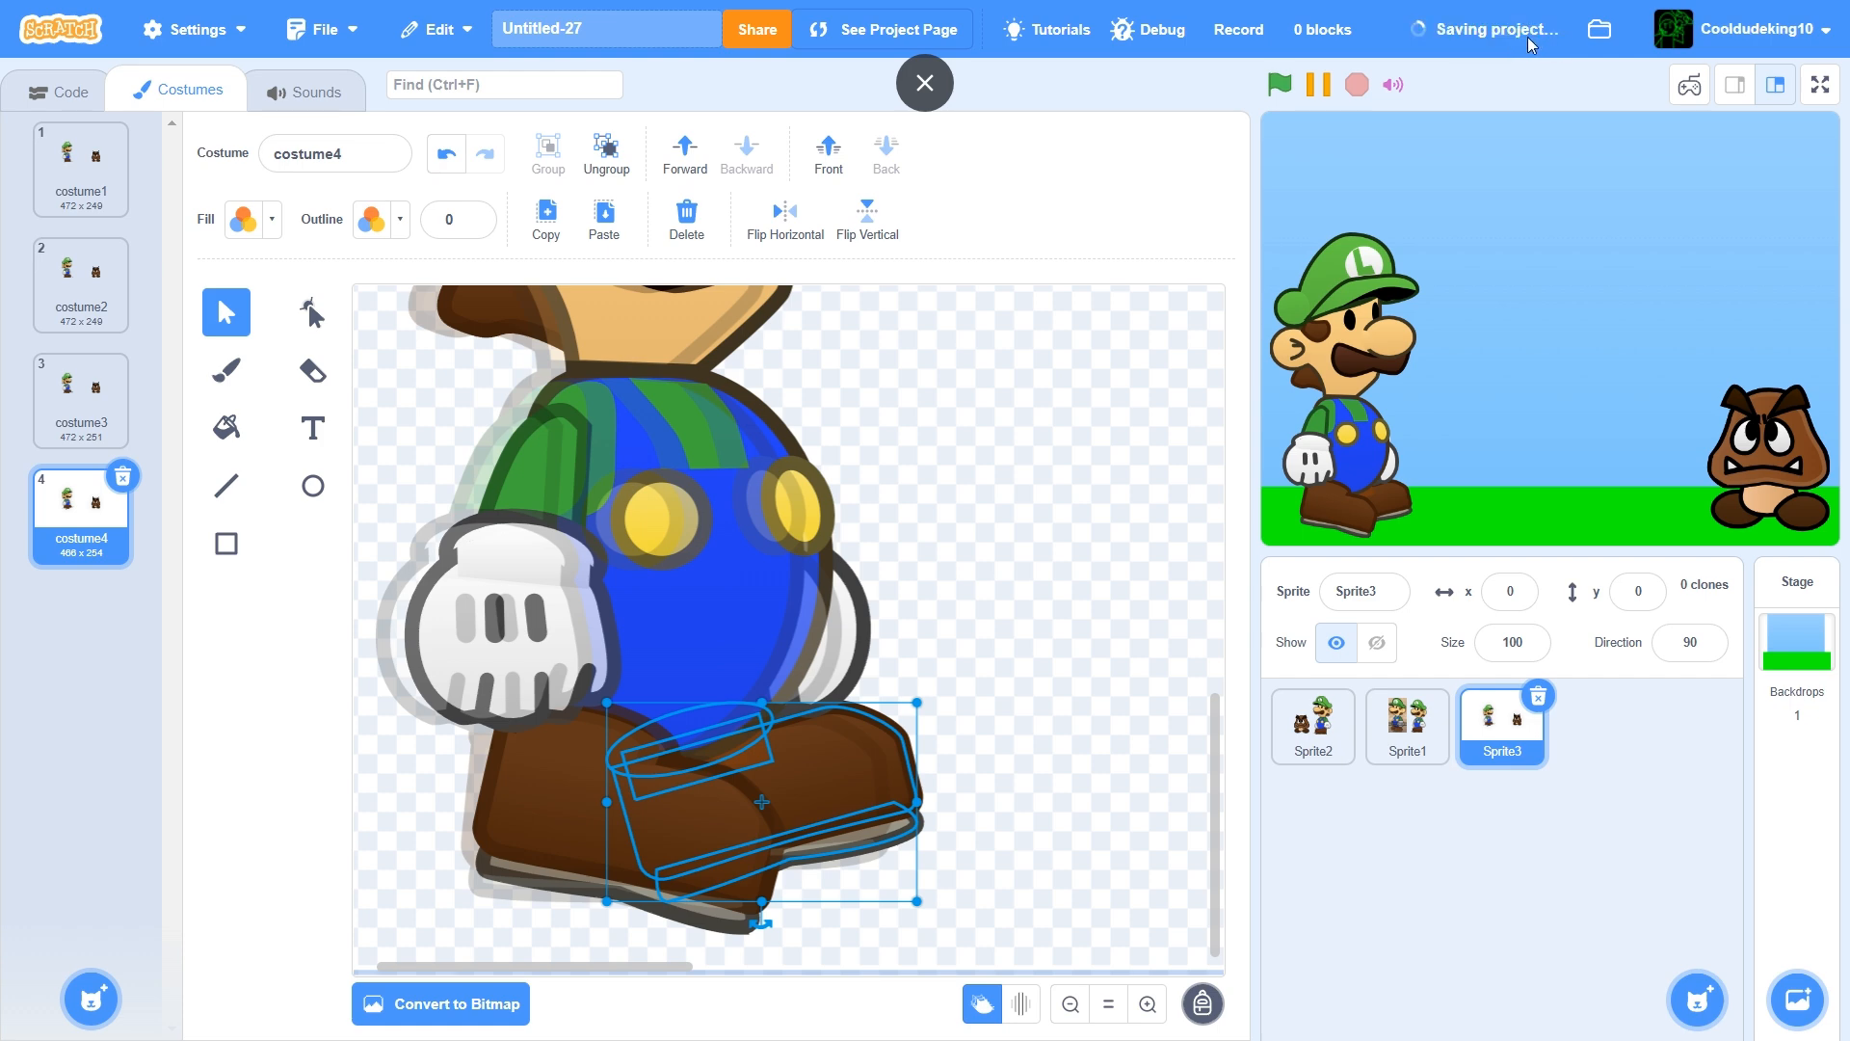
pyautogui.click(378, 744)
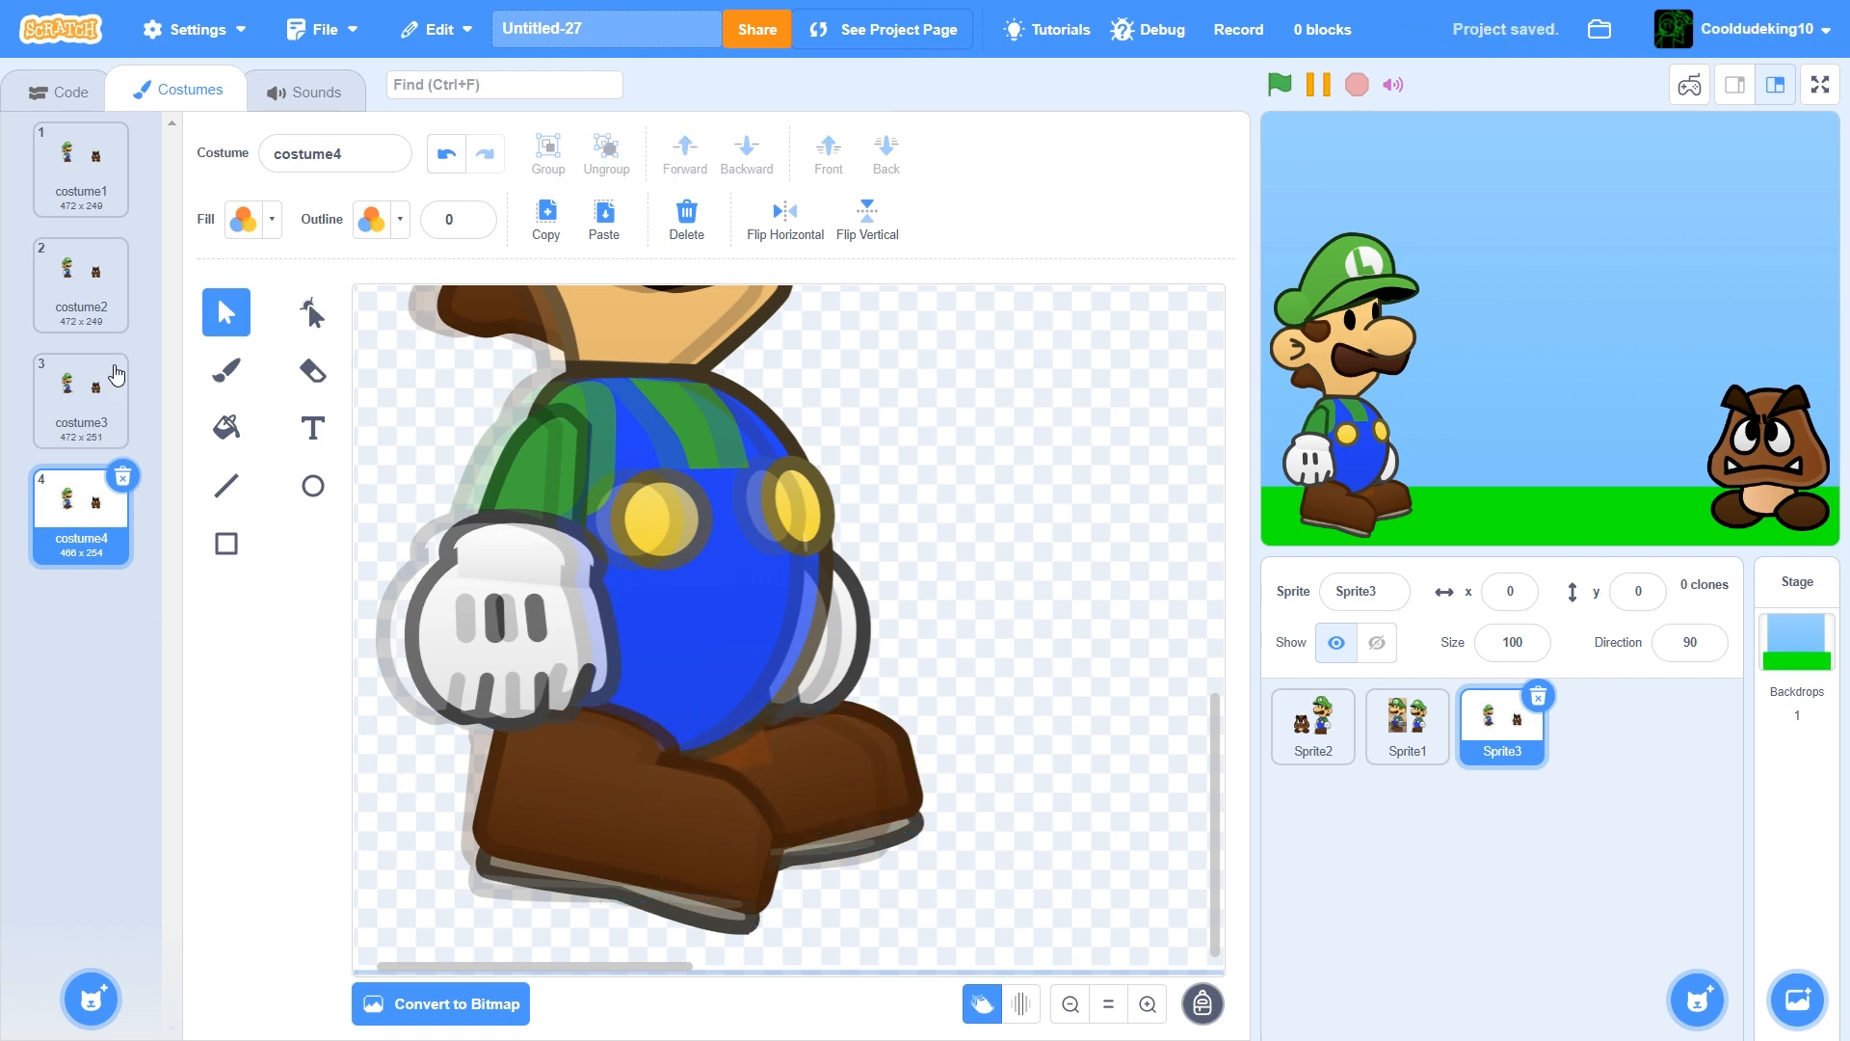
# Sample the brown of Luigi's far shoe as the fill colour and apply it to his near shoe in costume4
pyautogui.click(243, 219)
pyautogui.click(313, 541)
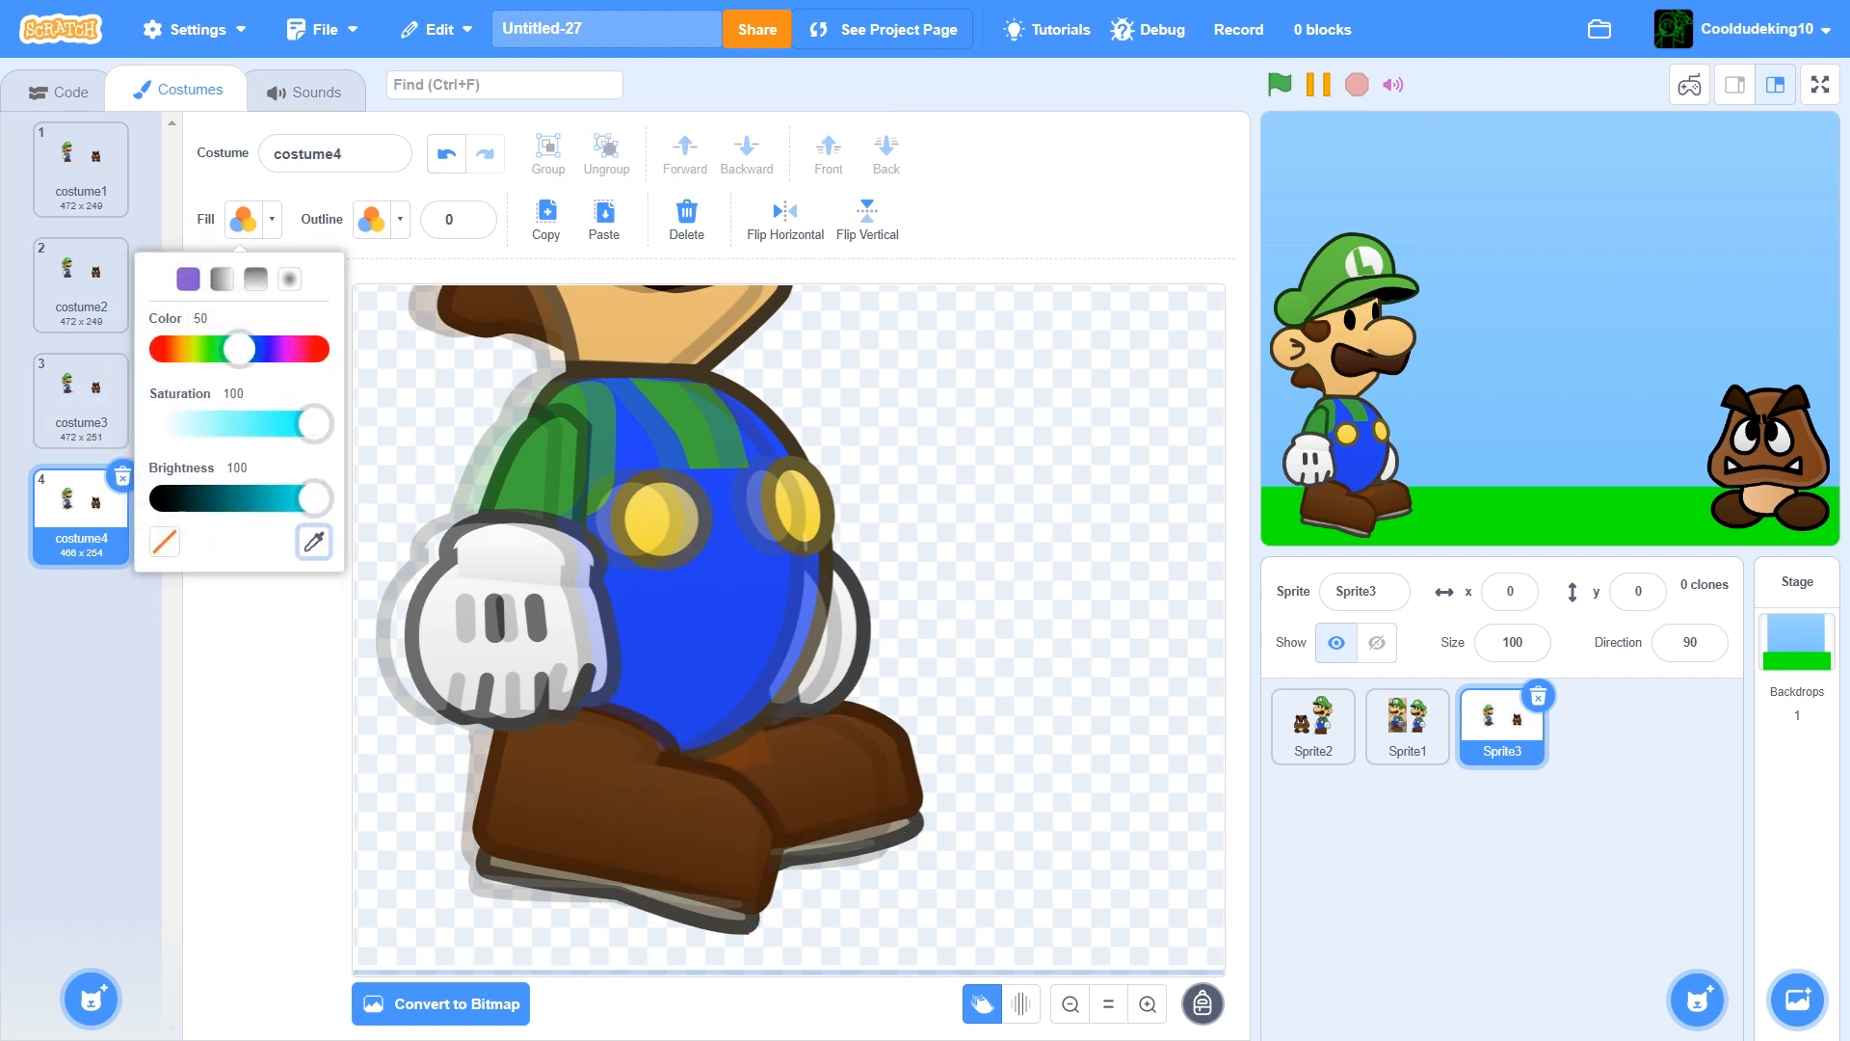
pyautogui.click(818, 723)
pyautogui.click(265, 713)
pyautogui.click(226, 427)
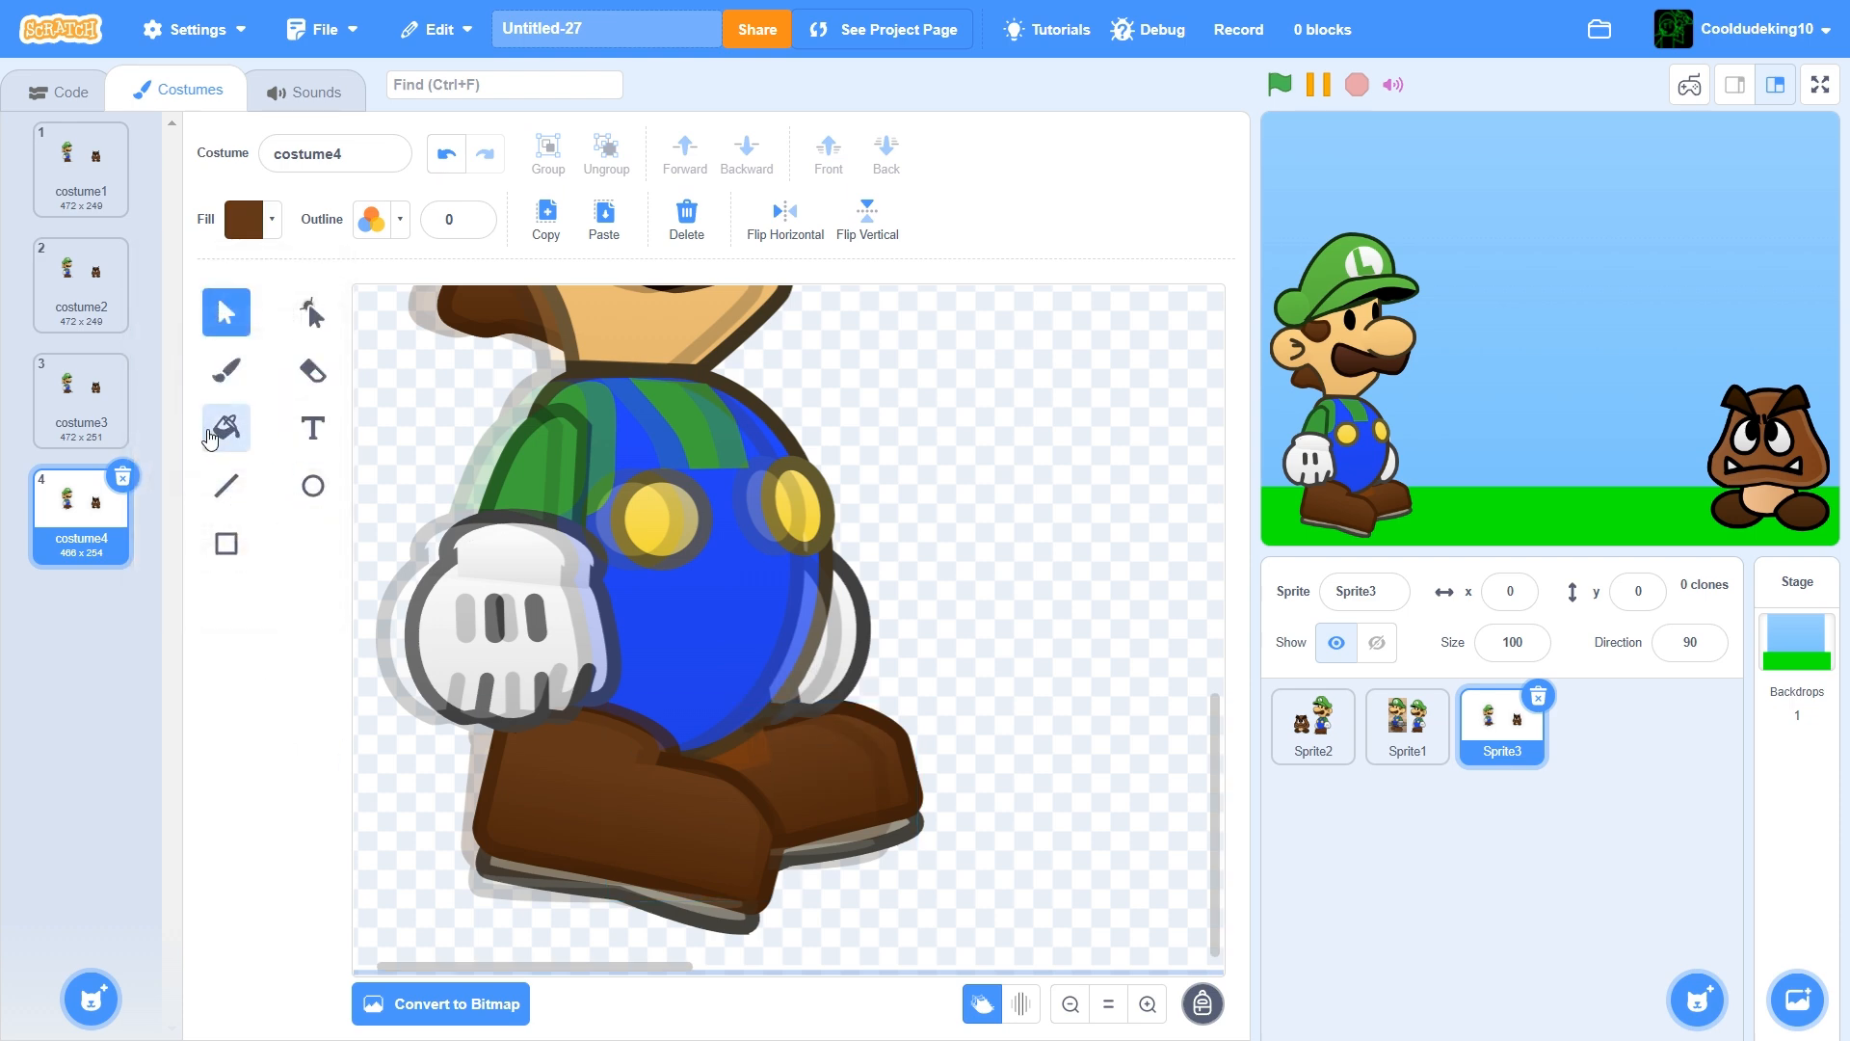
pyautogui.click(742, 821)
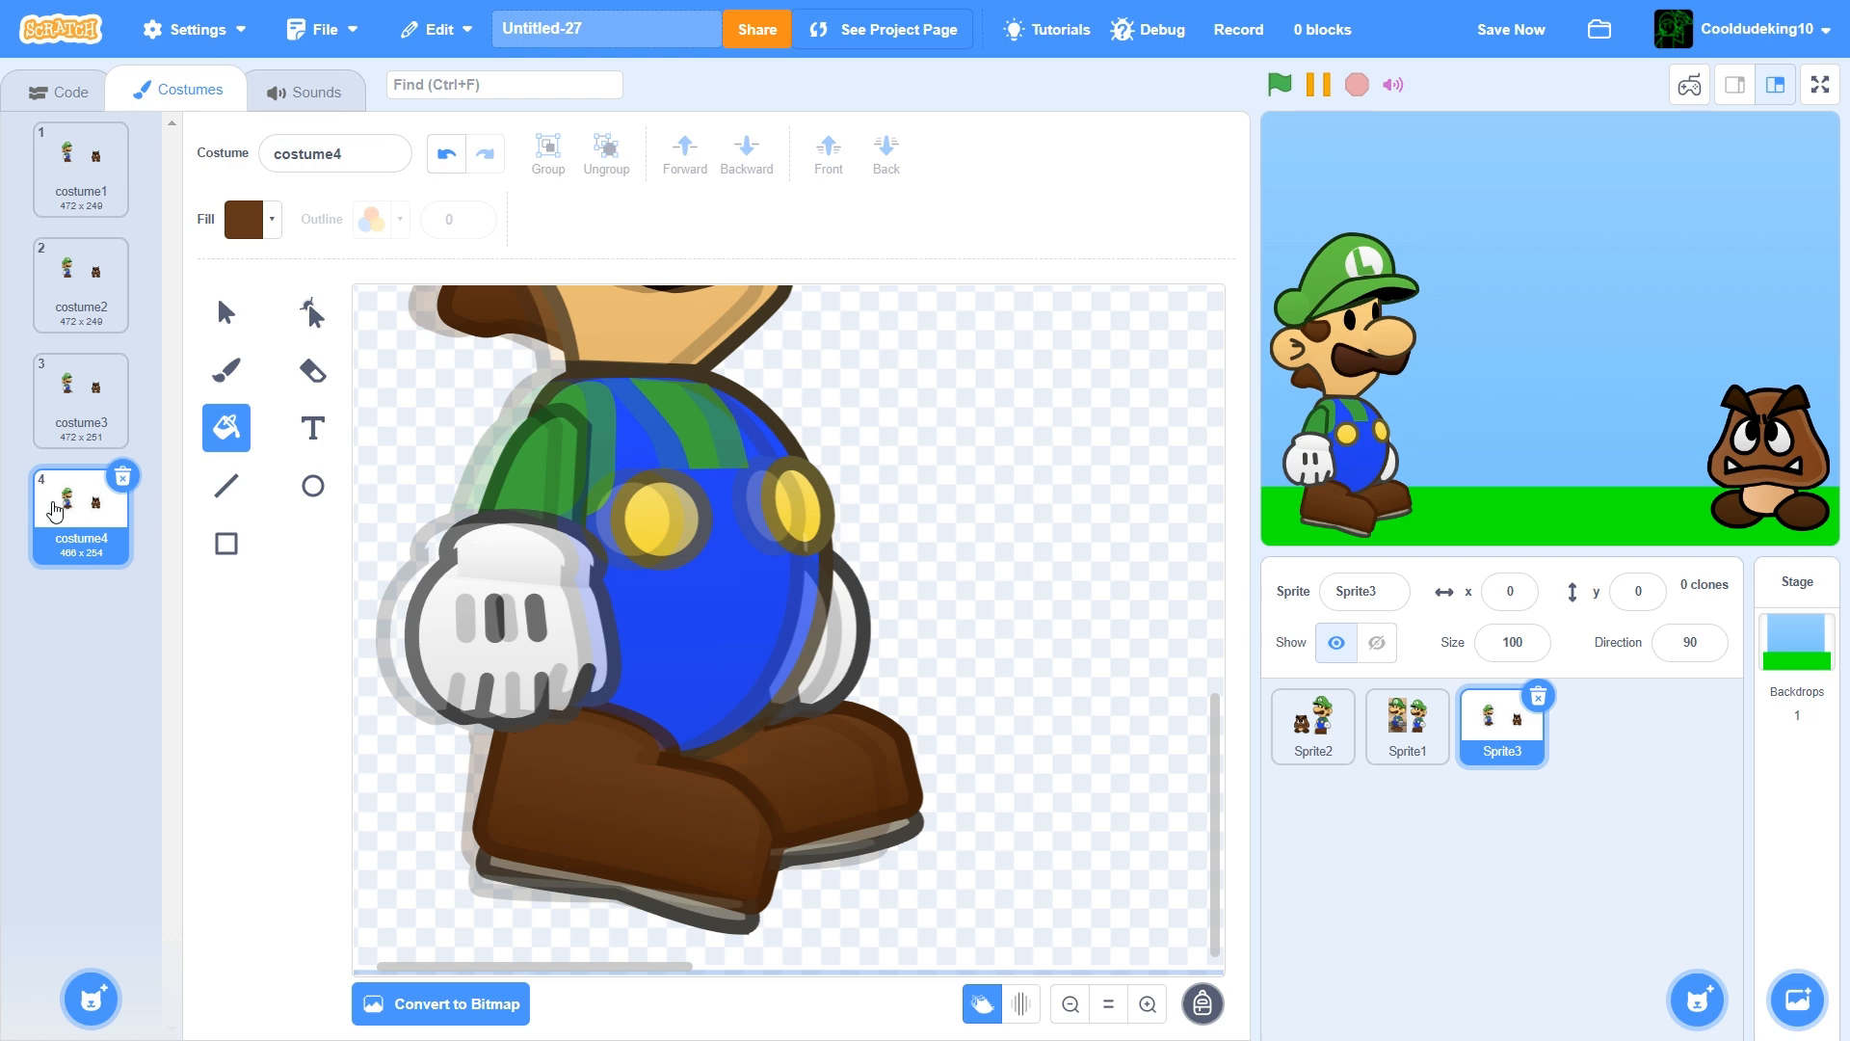
# Duplicate costume4 as the fifth frame and move the whole Luigi figure a short distance to the right
pyautogui.rightClick(50, 504)
pyautogui.click(79, 528)
pyautogui.click(224, 320)
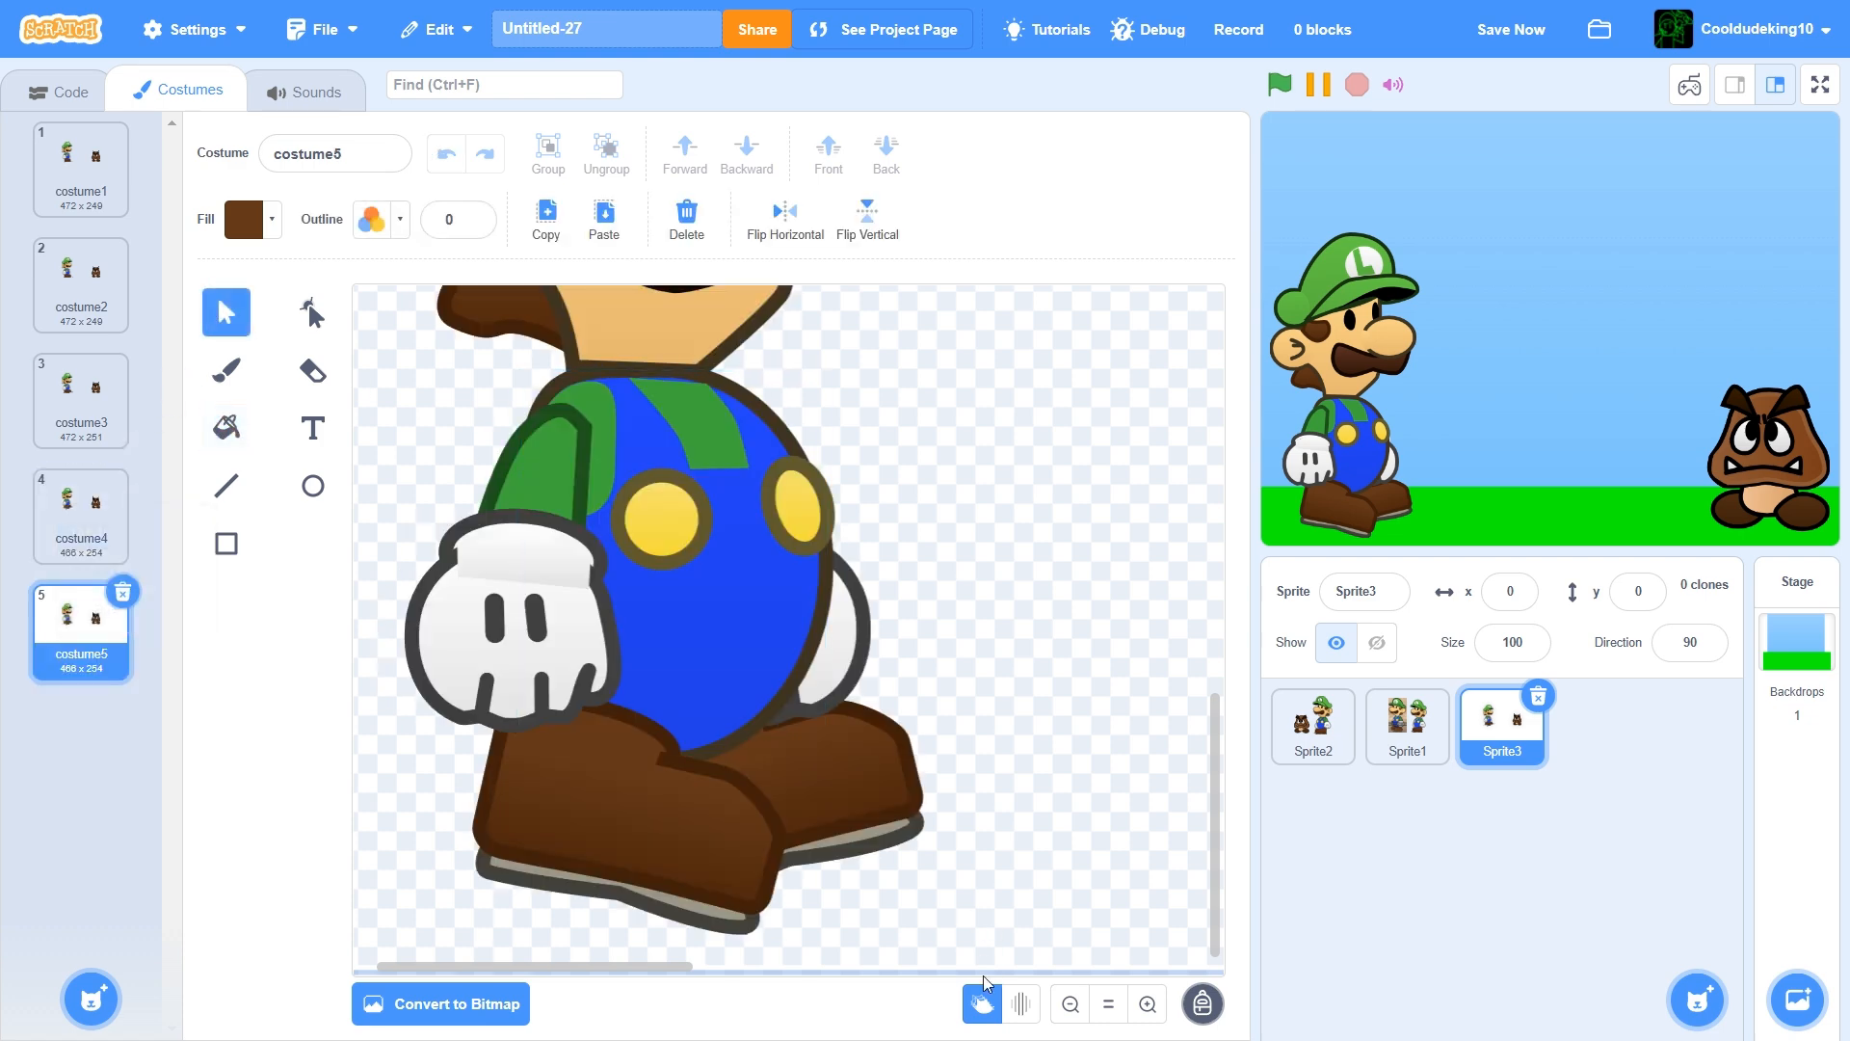
pyautogui.click(1108, 1005)
pyautogui.moveTo(557, 671); pyautogui.dragTo(578, 677)
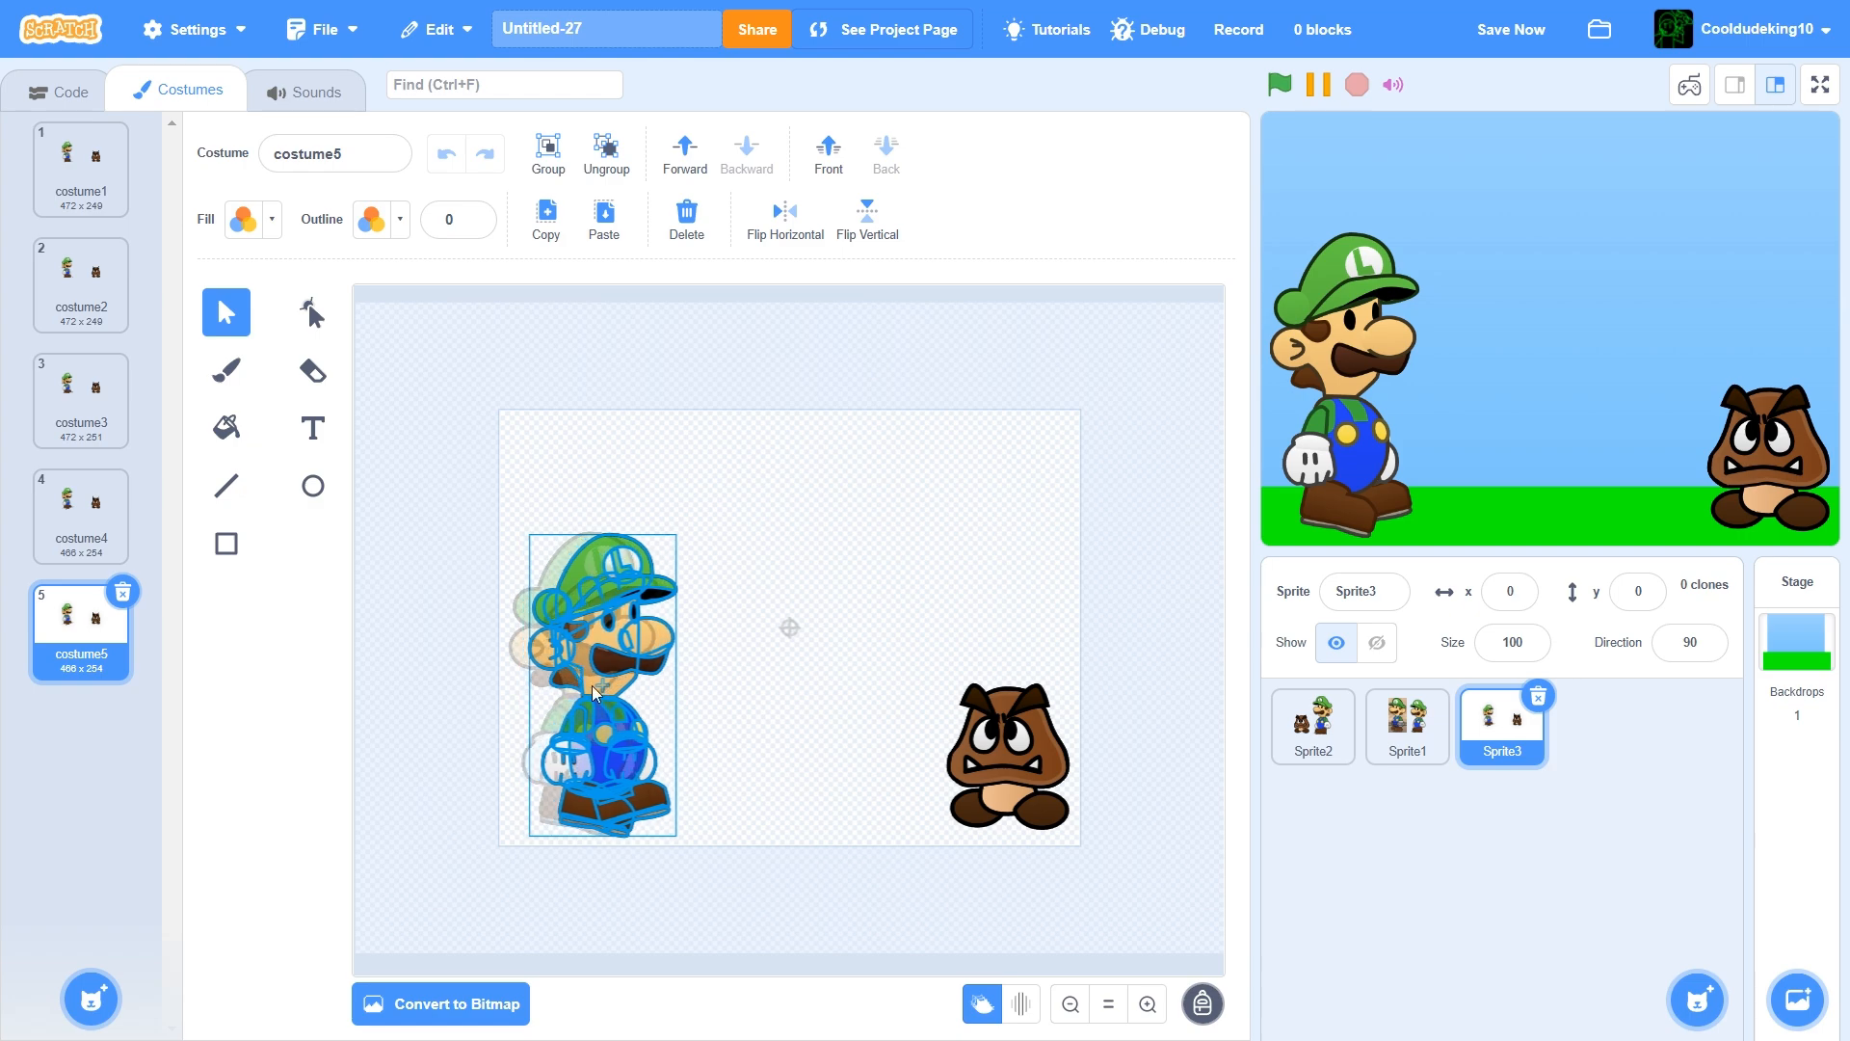
pyautogui.click(847, 852)
# Shift the near shoe slightly back and up and the far shoe slightly forward in costume5
pyautogui.click(1147, 1005)
pyautogui.click(1148, 1005)
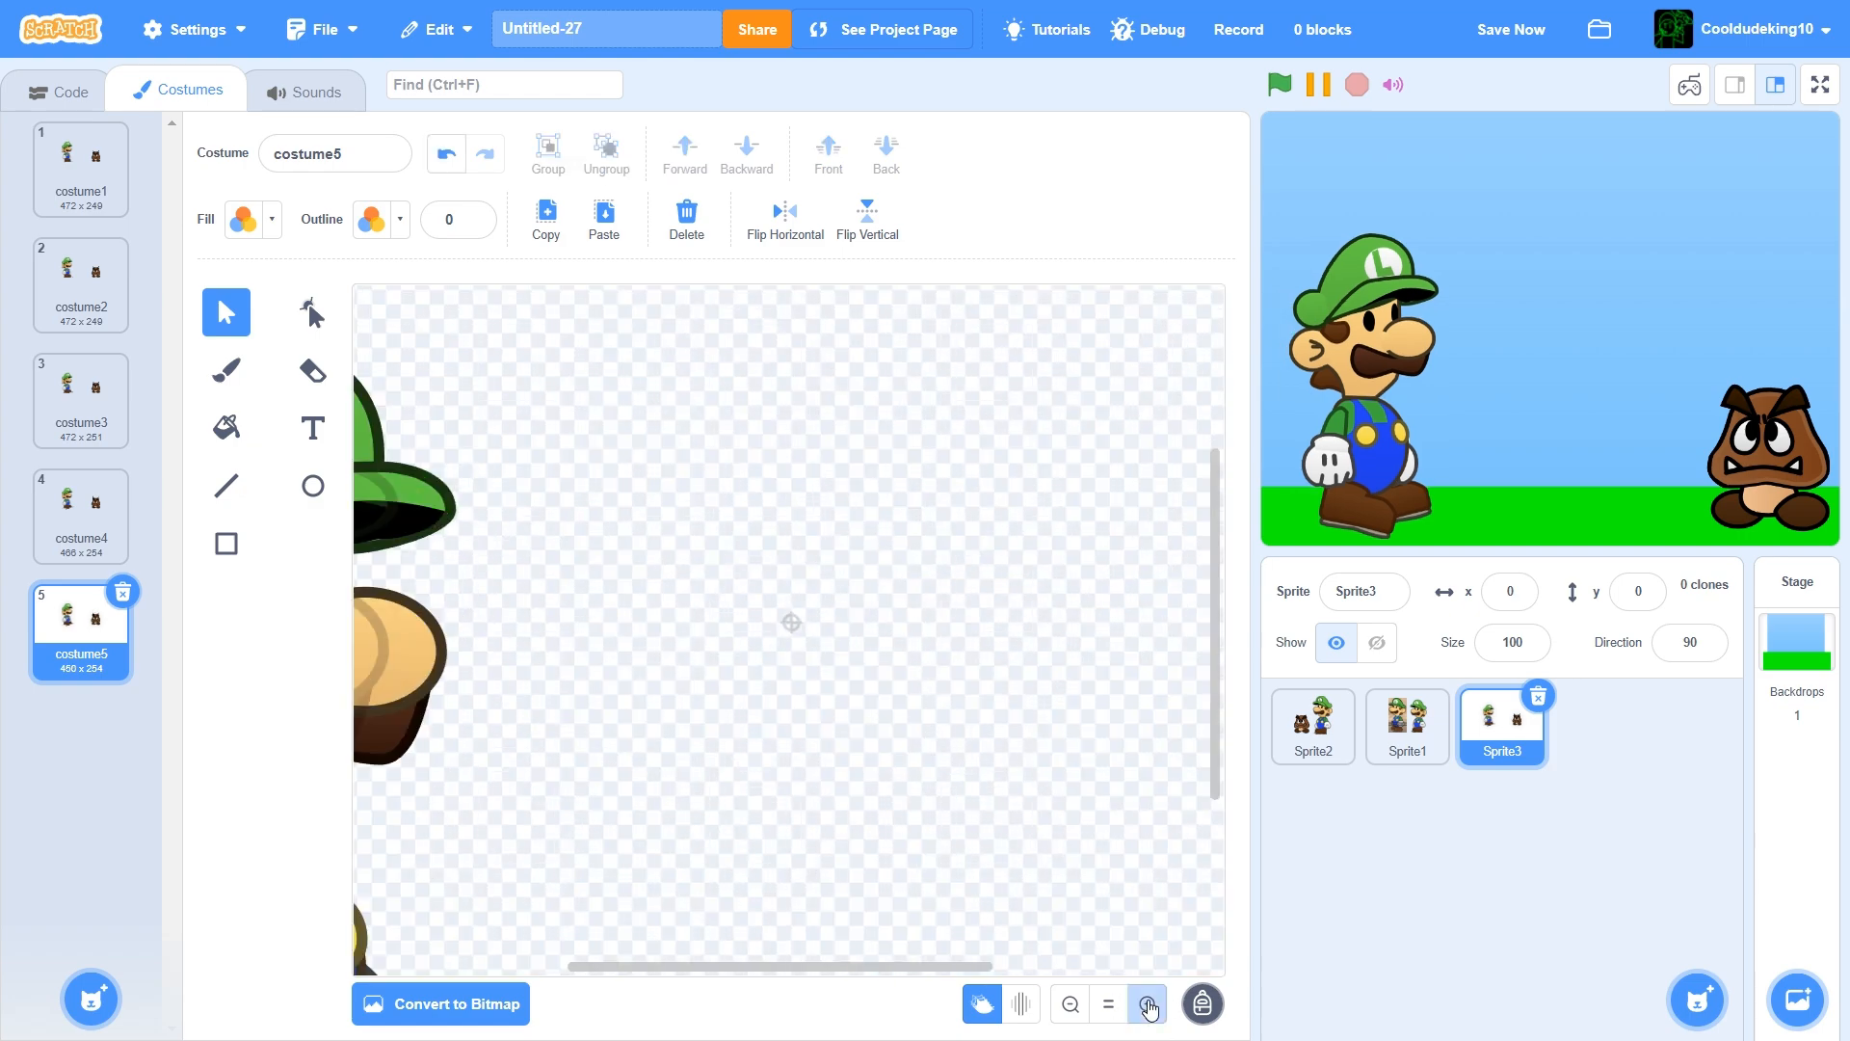
pyautogui.click(1148, 1005)
pyautogui.scroll(-3, 741, 937)
pyautogui.moveTo(741, 969); pyautogui.dragTo(518, 1000)
pyautogui.scroll(-1, 699, 892)
pyautogui.scroll(-1, 699, 898)
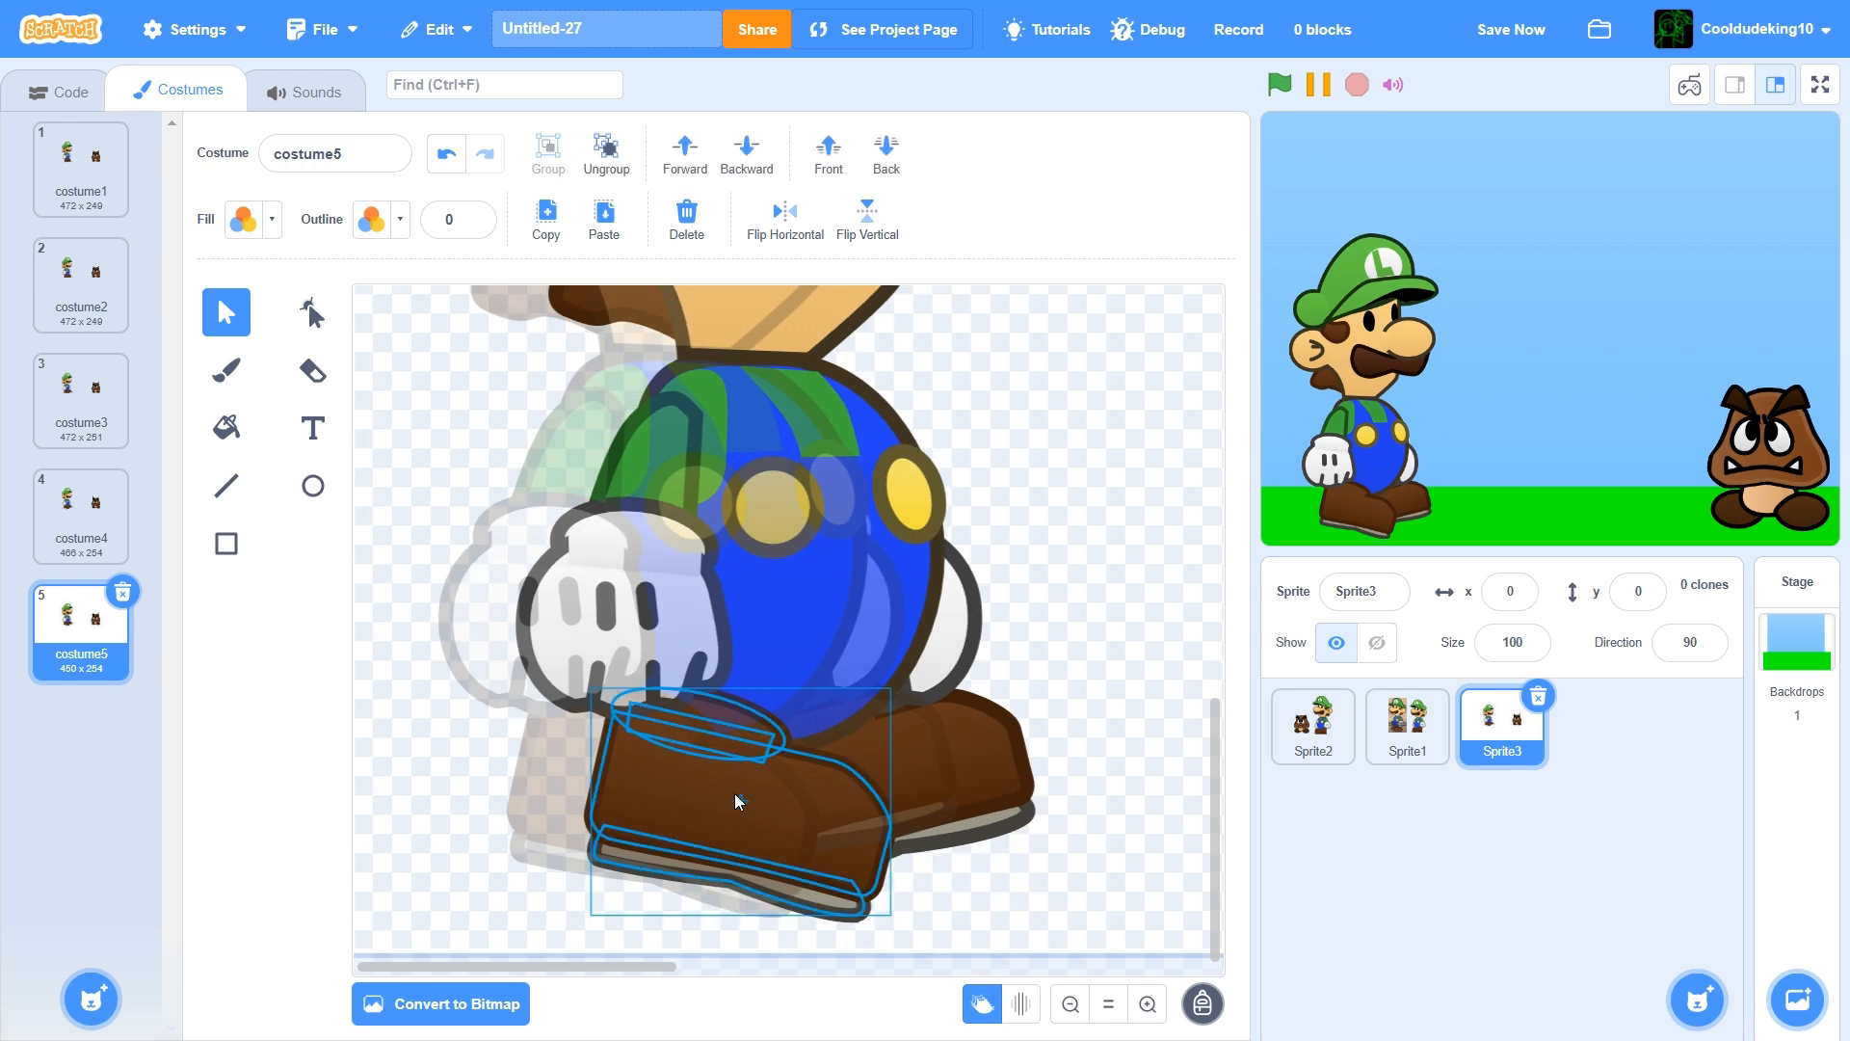
pyautogui.click(923, 773)
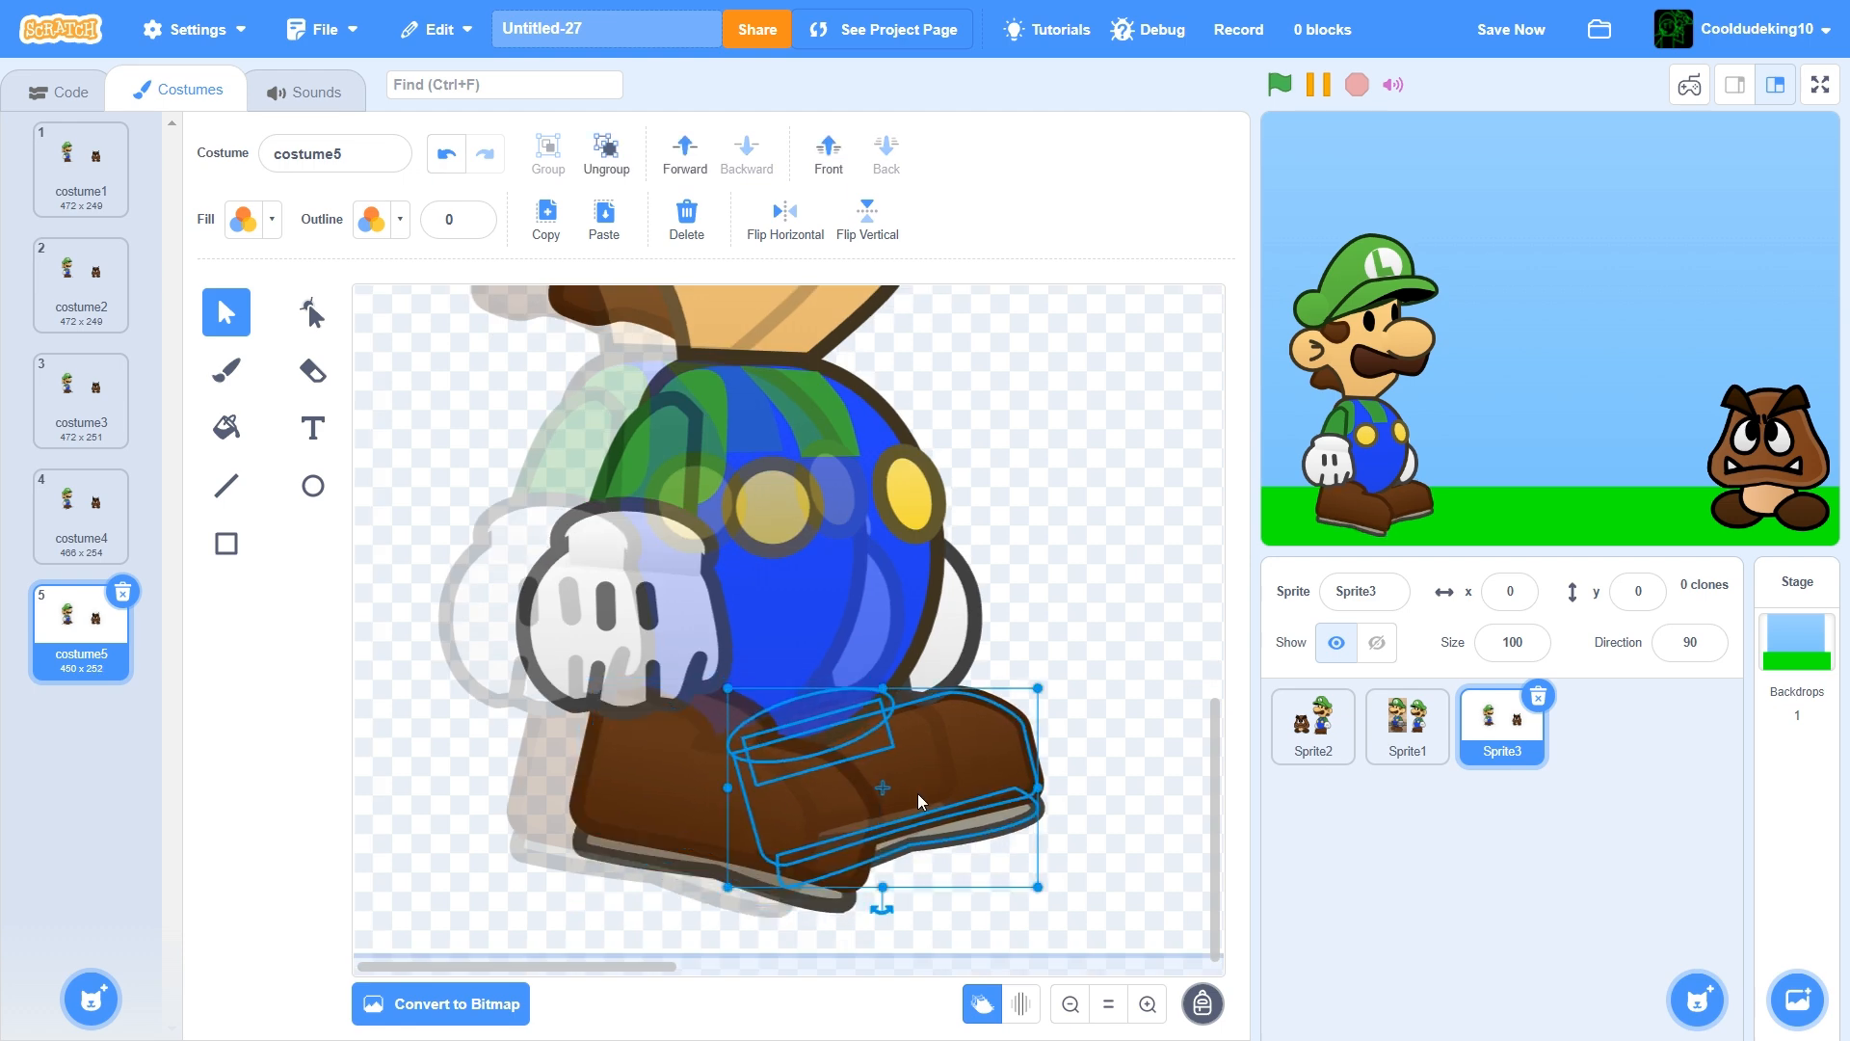
pyautogui.scroll(2, 1064, 847)
# Select Luigi's head, torso and arms without the shoes in costume5 and raise them slightly
pyautogui.click(1108, 1005)
pyautogui.click(703, 529)
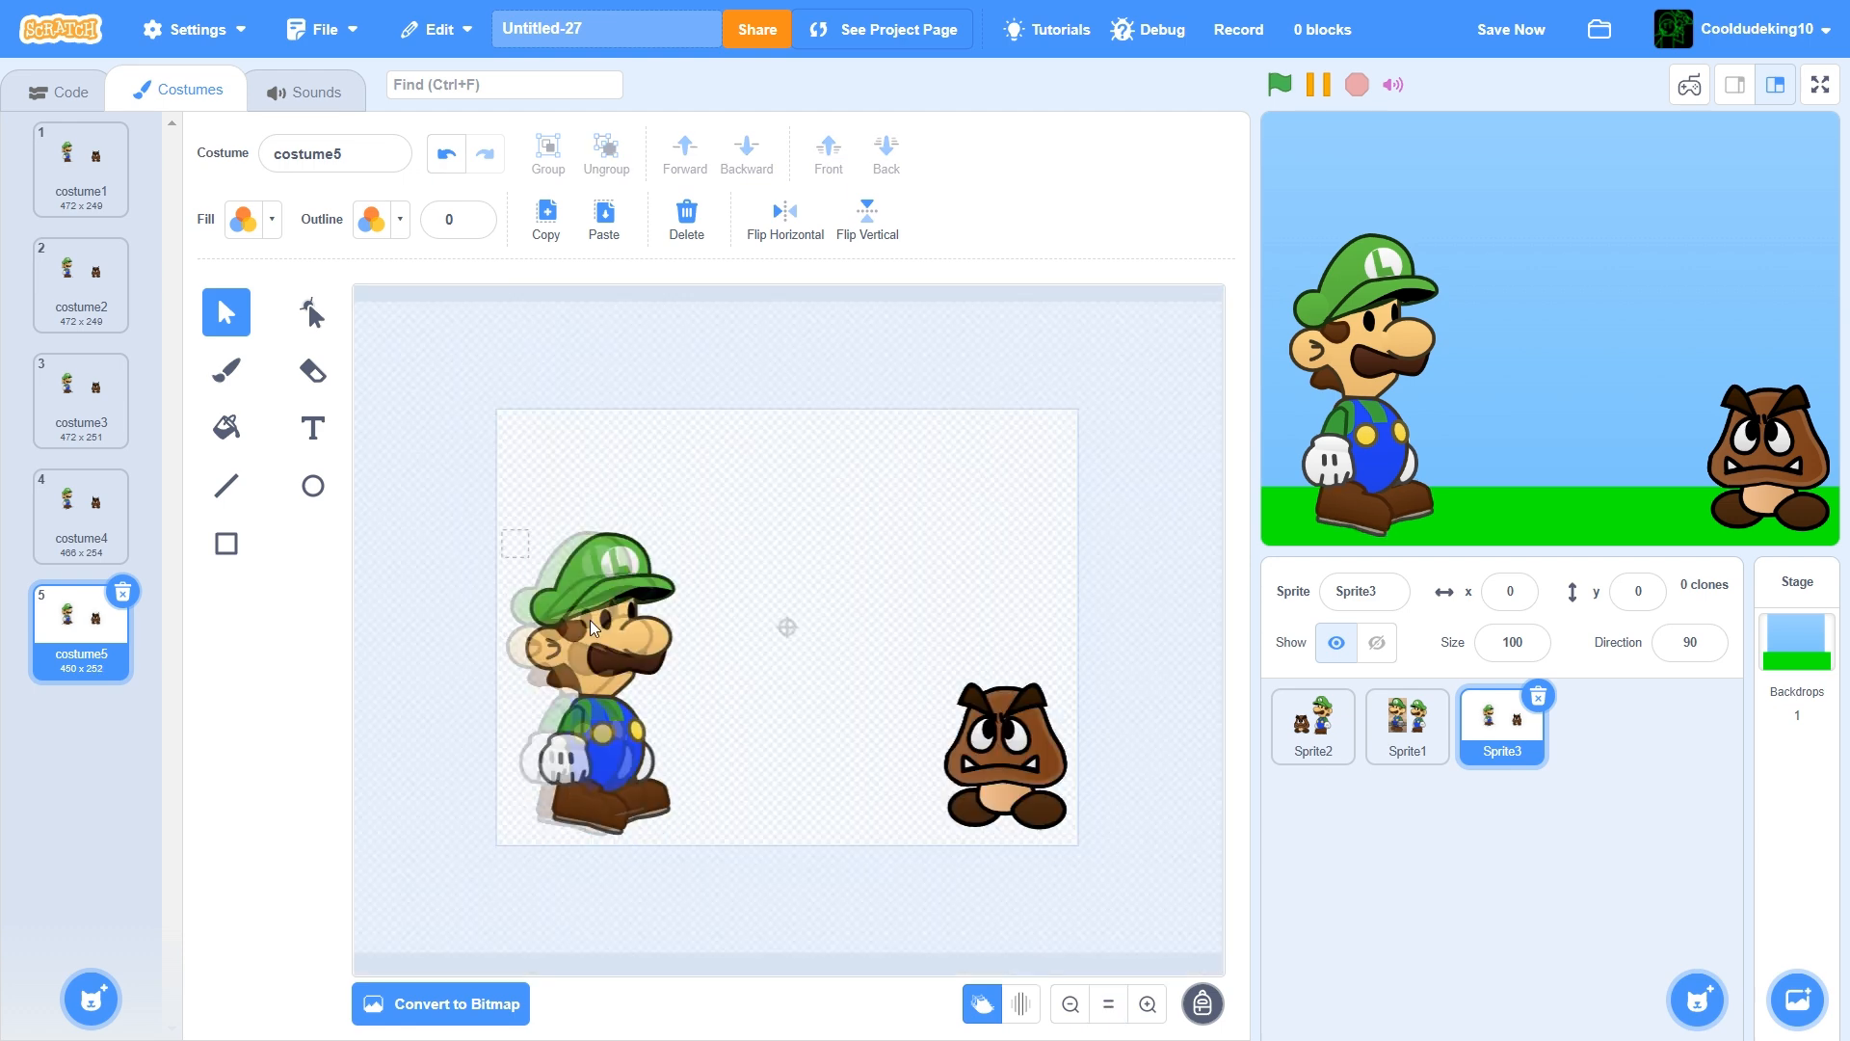
pyautogui.moveTo(703, 744); pyautogui.dragTo(704, 744)
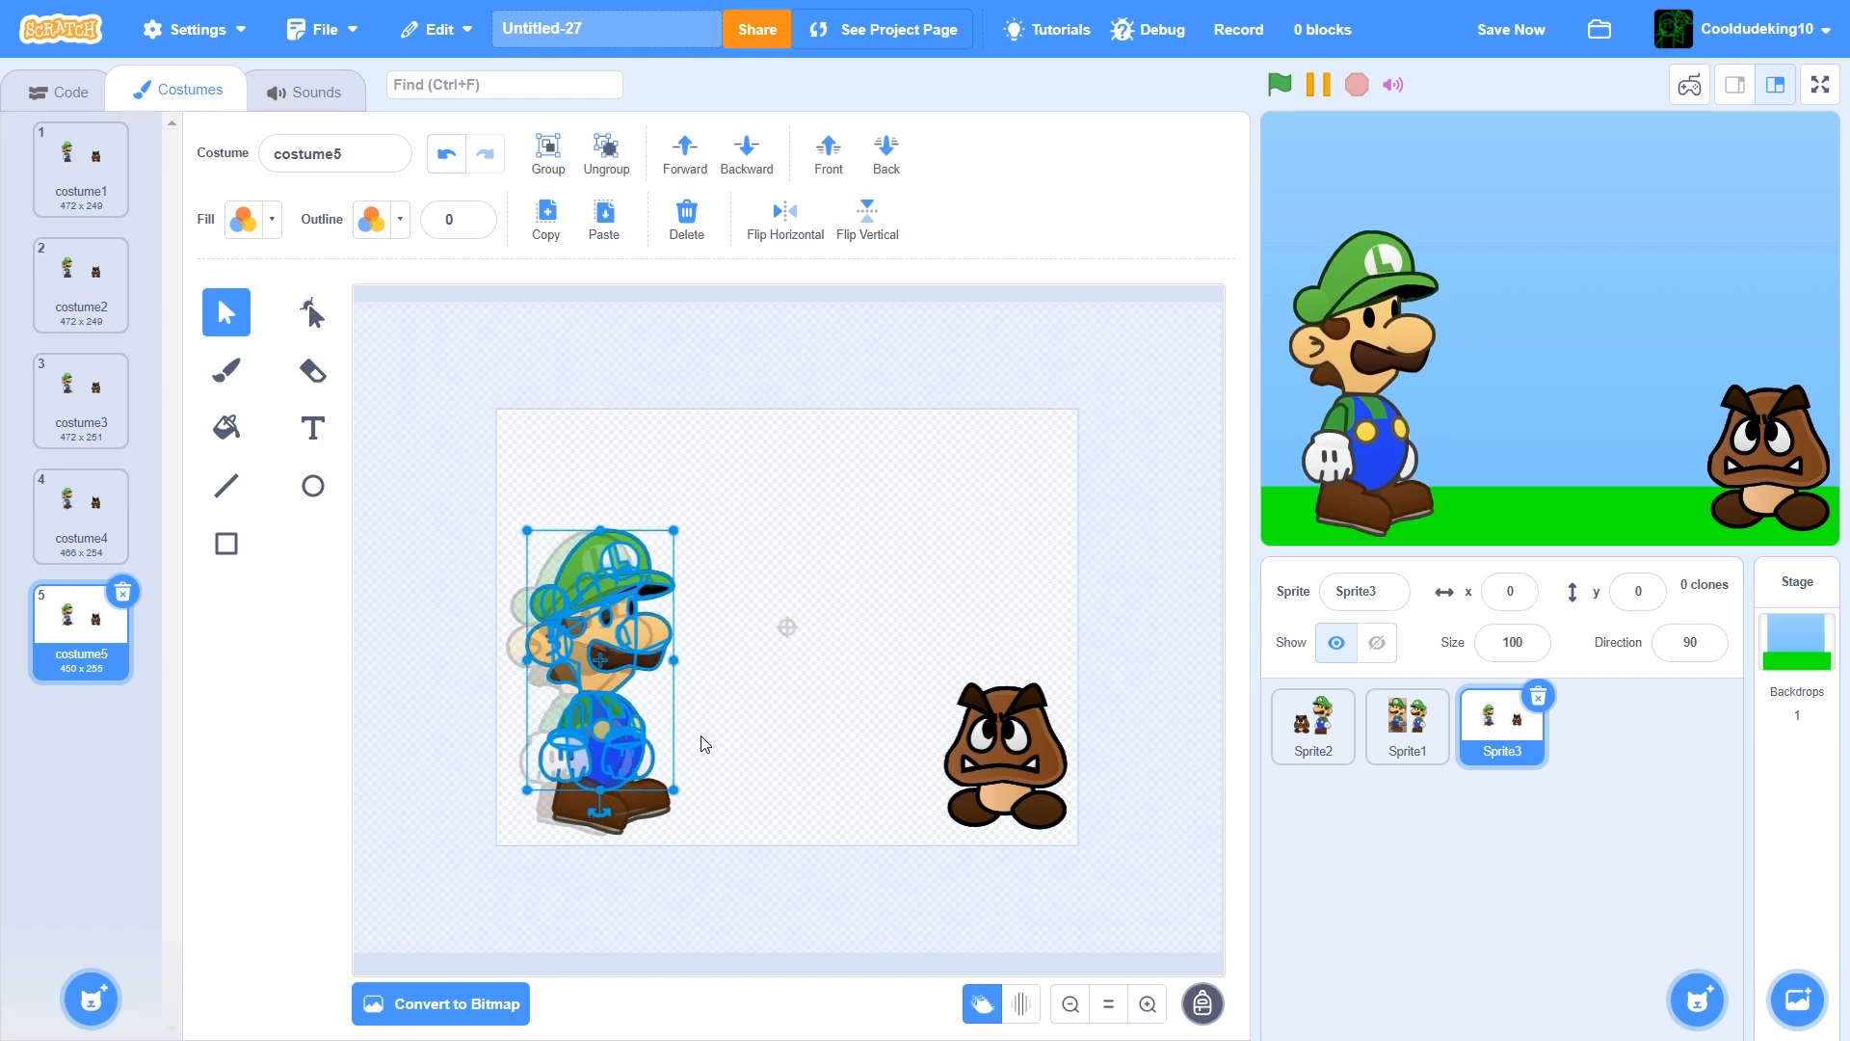
# Duplicate costume5 as the sixth frame and nudge the whole Luigi figure slightly to the right
pyautogui.rightClick(77, 638)
pyautogui.click(120, 661)
pyautogui.moveTo(715, 740); pyautogui.dragTo(768, 807)
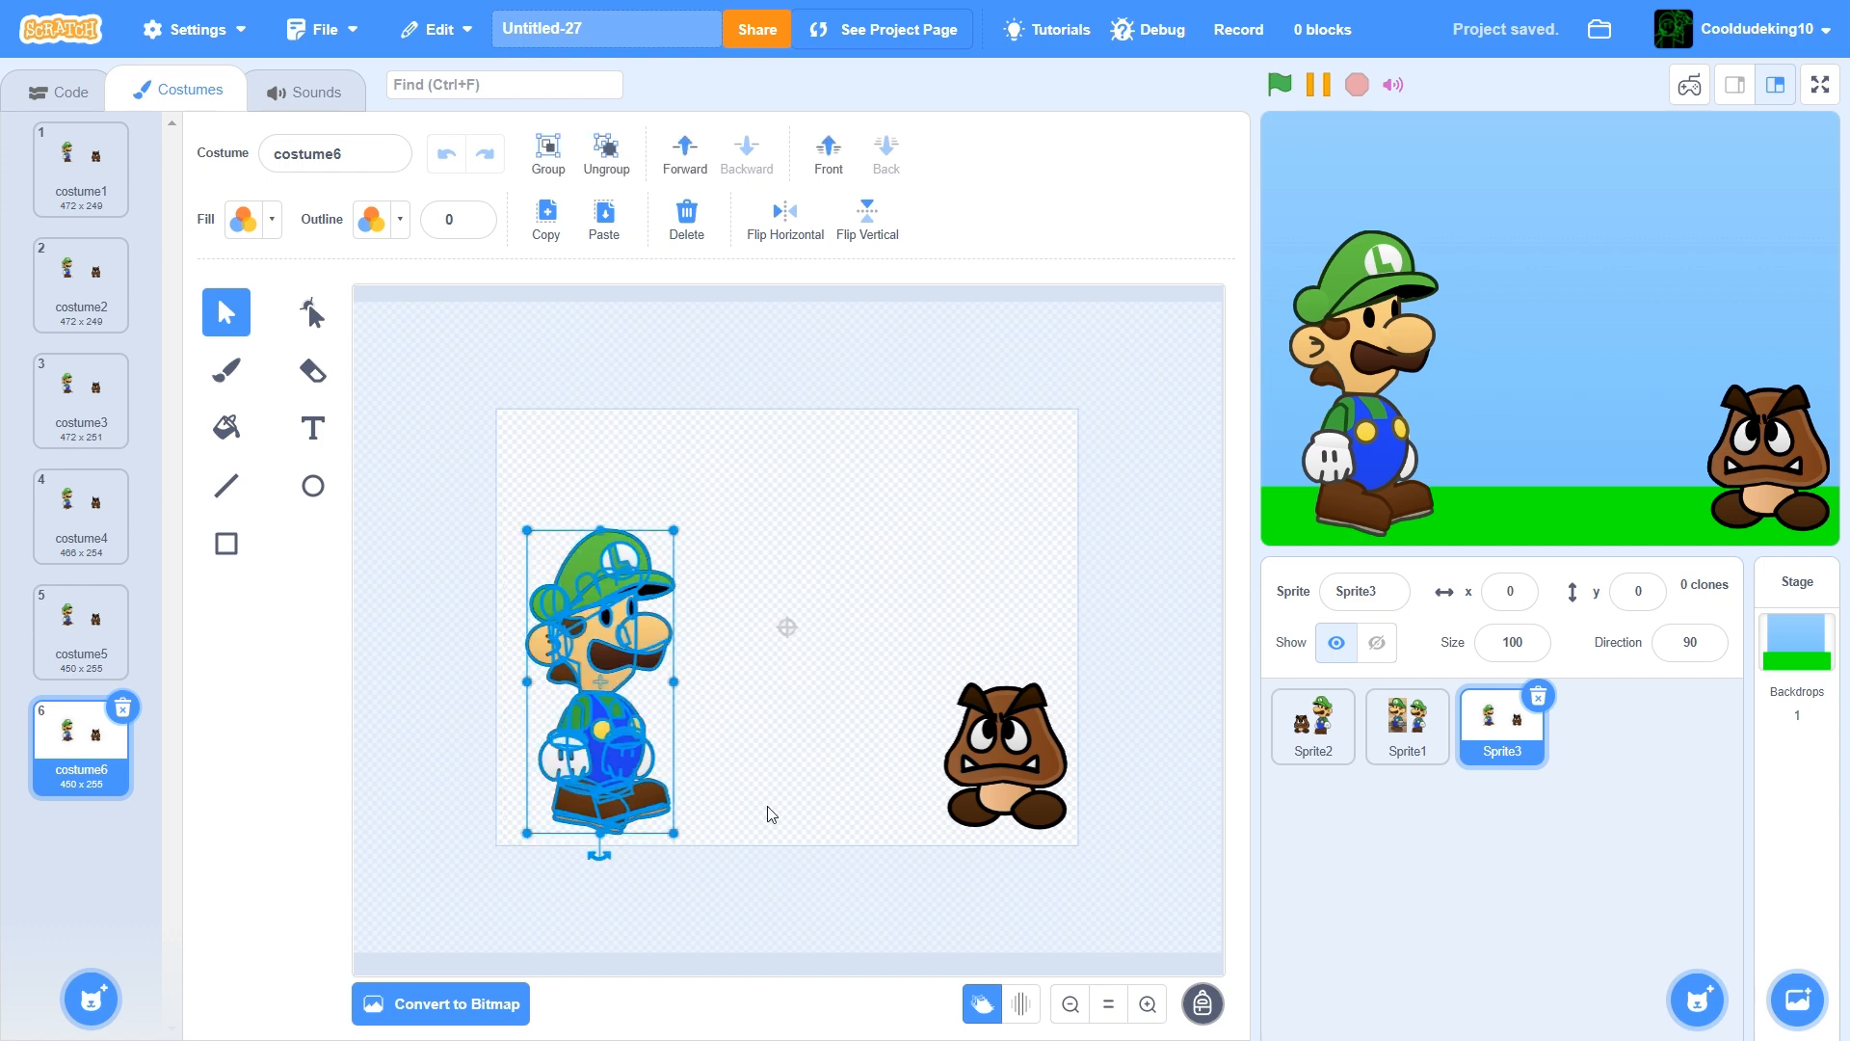
pyautogui.press('Right')
pyautogui.press('Right')
pyautogui.press('Right')
pyautogui.press('Right')
pyautogui.press('Right')
pyautogui.press('Right')
pyautogui.press('Right')
pyautogui.press('Right')
pyautogui.press('Right')
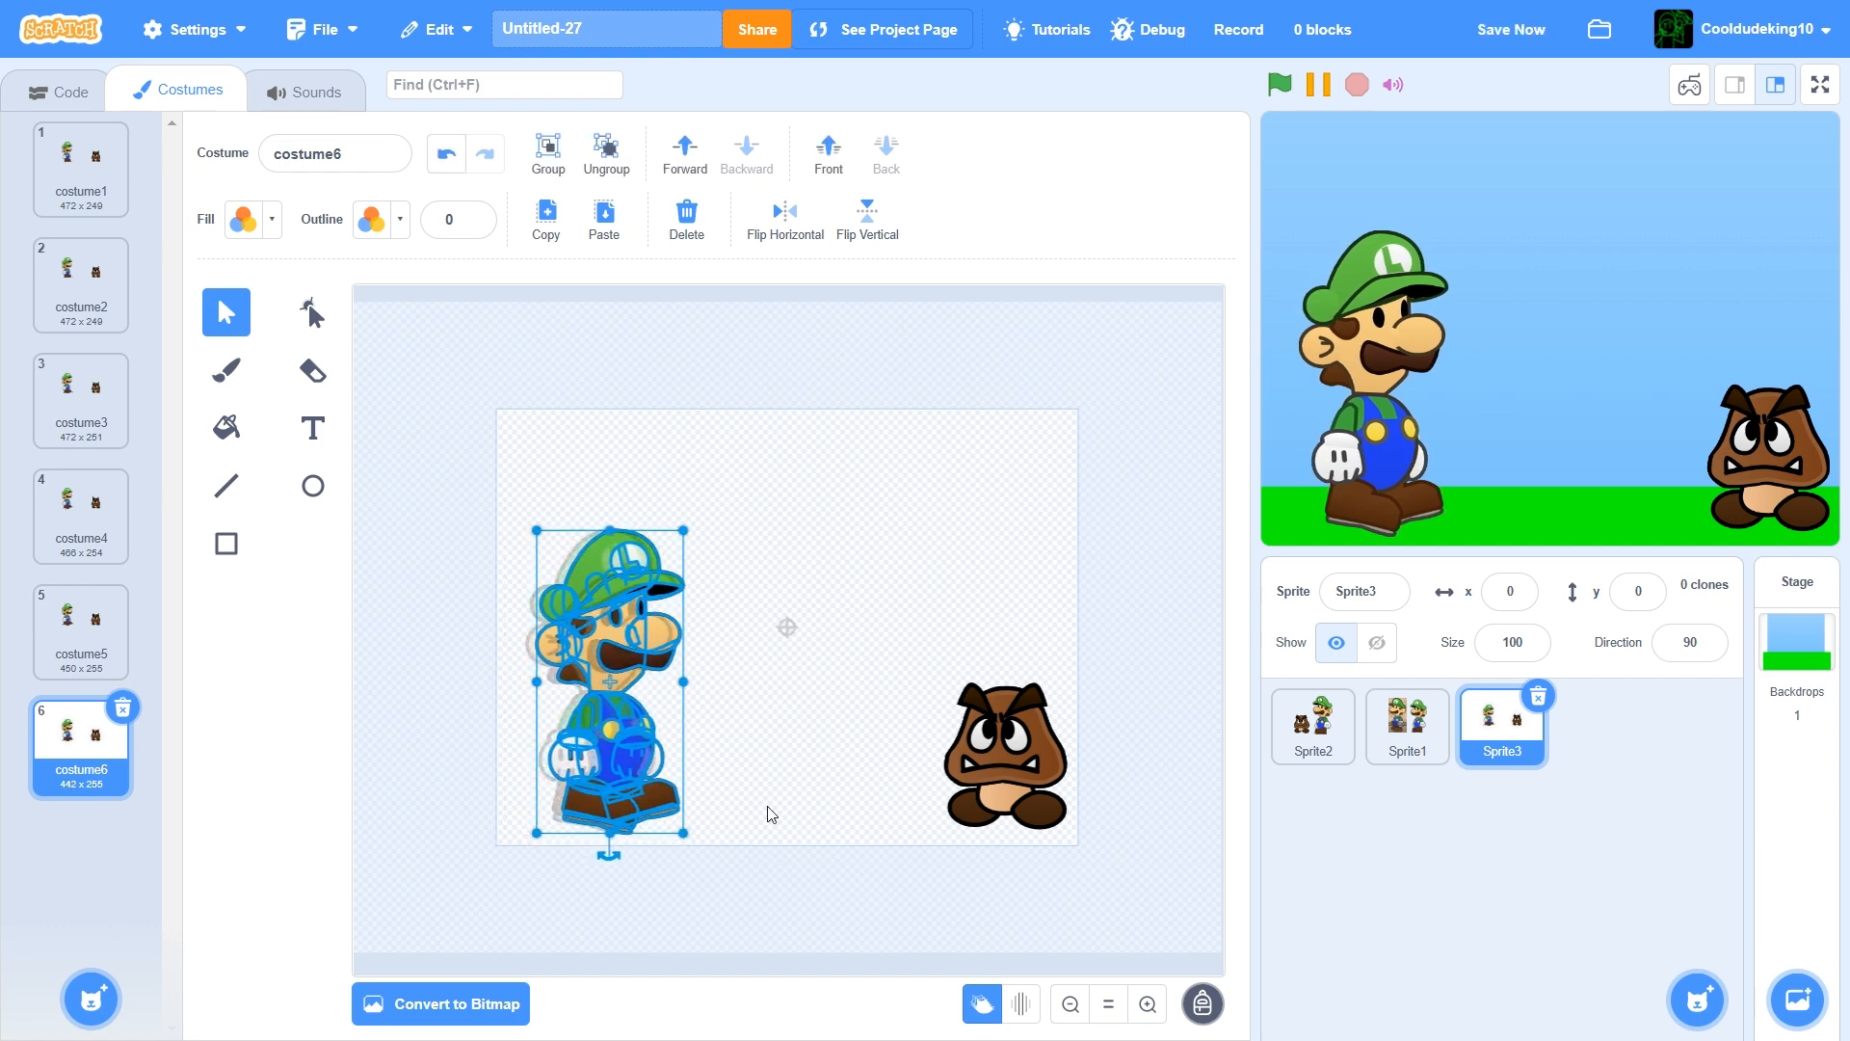
# Select Luigi's upper body without the shoes in costume6 and nudge it slightly upward
pyautogui.moveTo(476, 500); pyautogui.dragTo(582, 628)
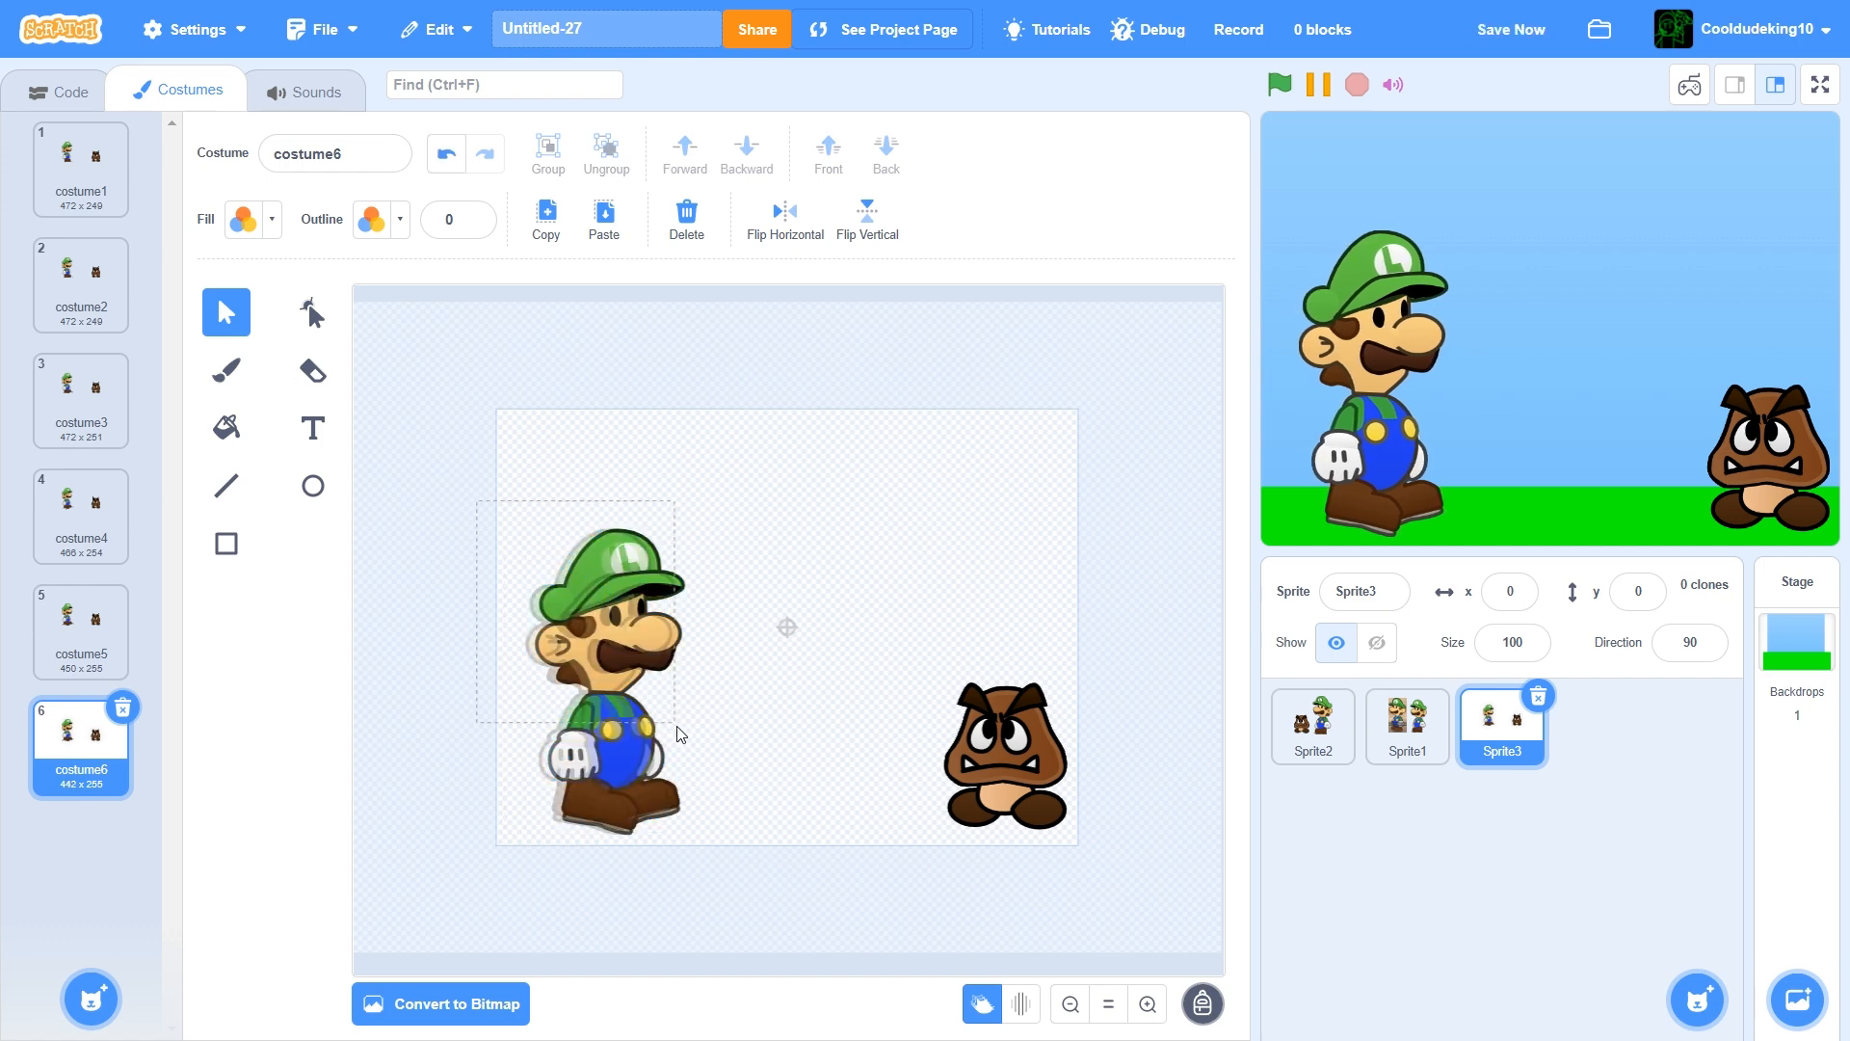
pyautogui.moveTo(677, 728); pyautogui.dragTo(679, 729)
pyautogui.press('Up')
pyautogui.press('Up')
pyautogui.press('Up')
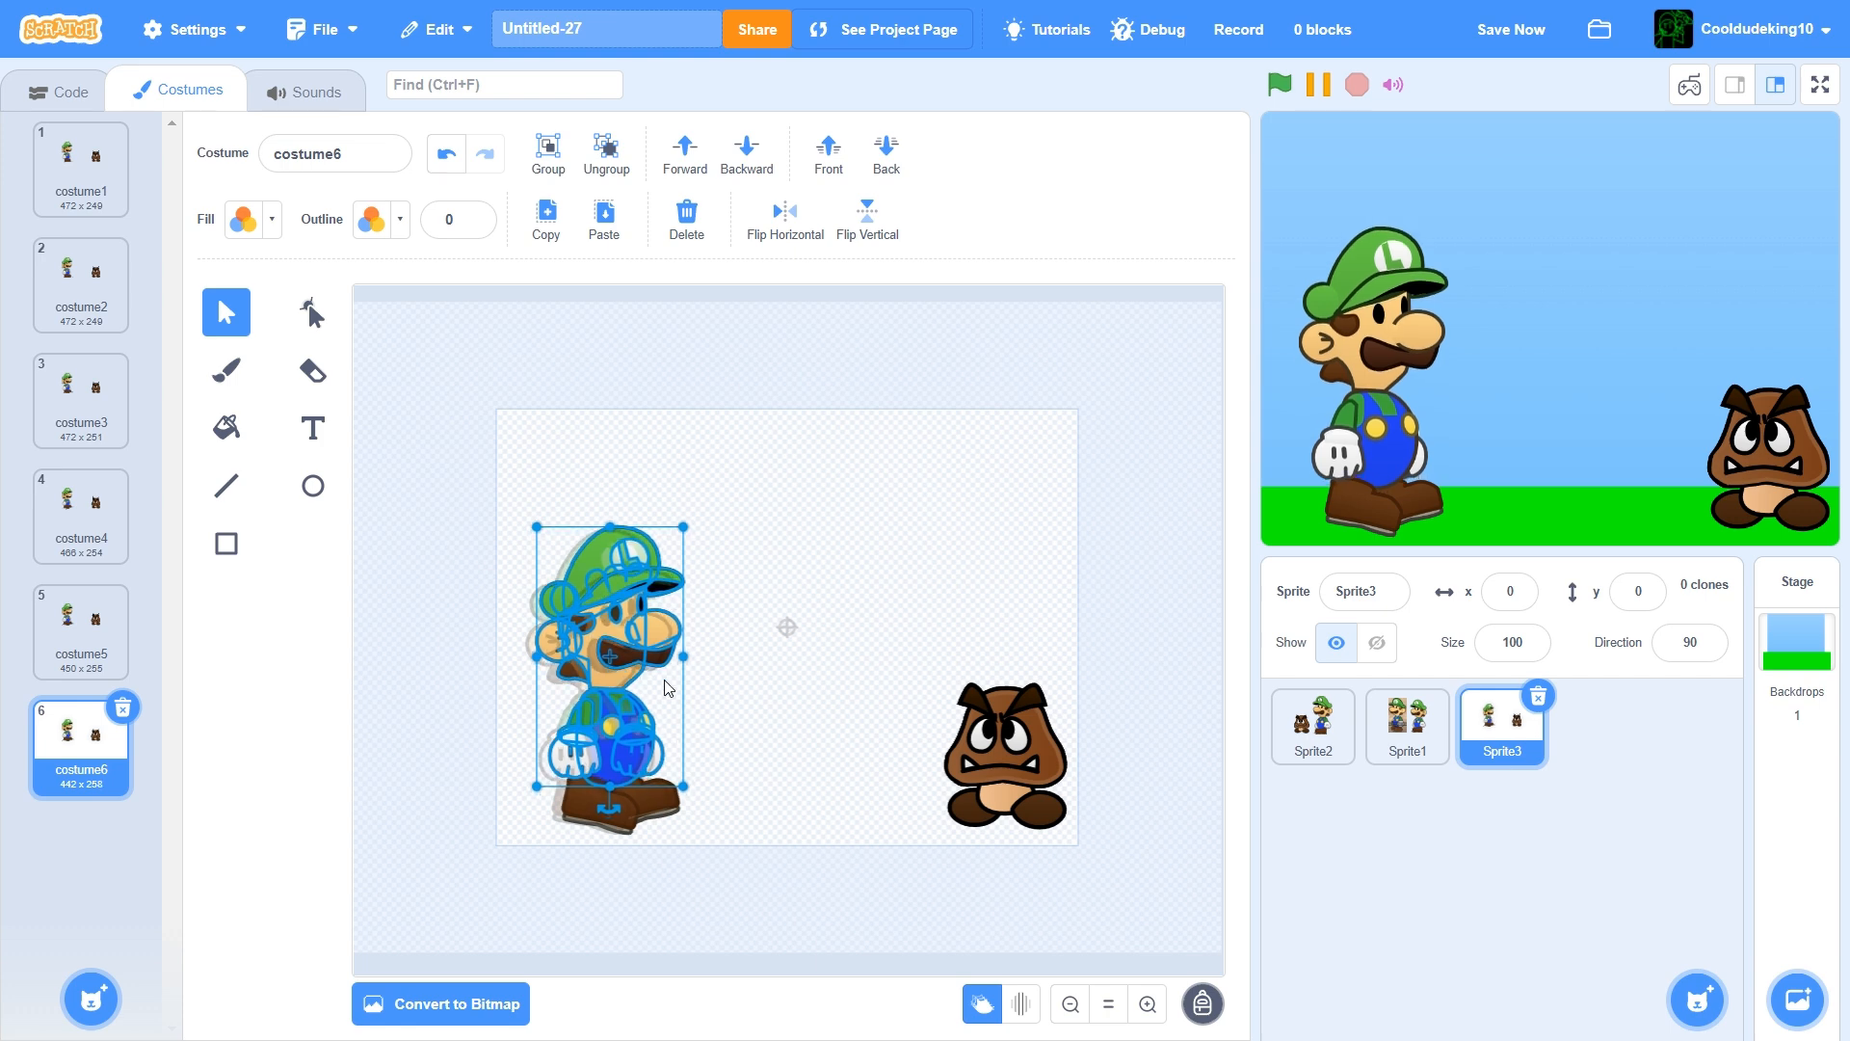
pyautogui.click(798, 609)
# Adjust the tilt of both of Luigi's shoes in costume6 and save the project
pyautogui.click(617, 838)
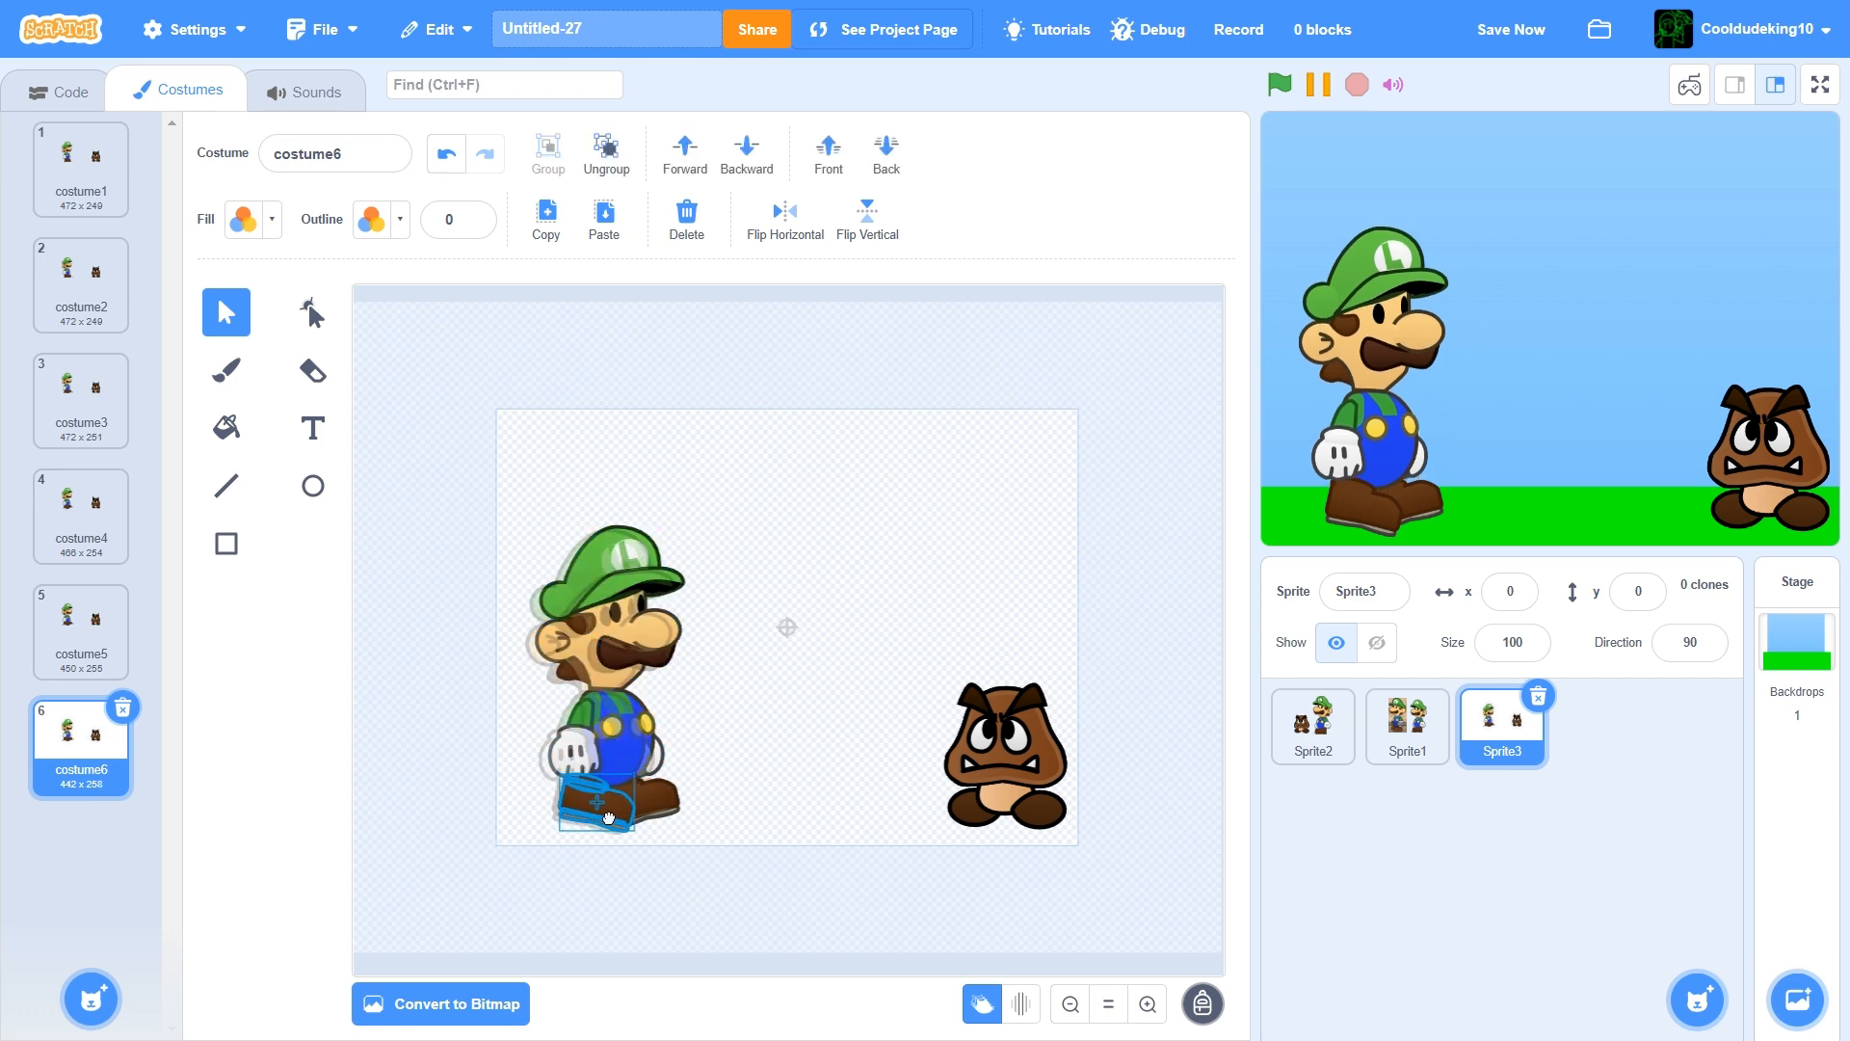
pyautogui.moveTo(586, 855); pyautogui.dragTo(647, 855)
pyautogui.click(663, 814)
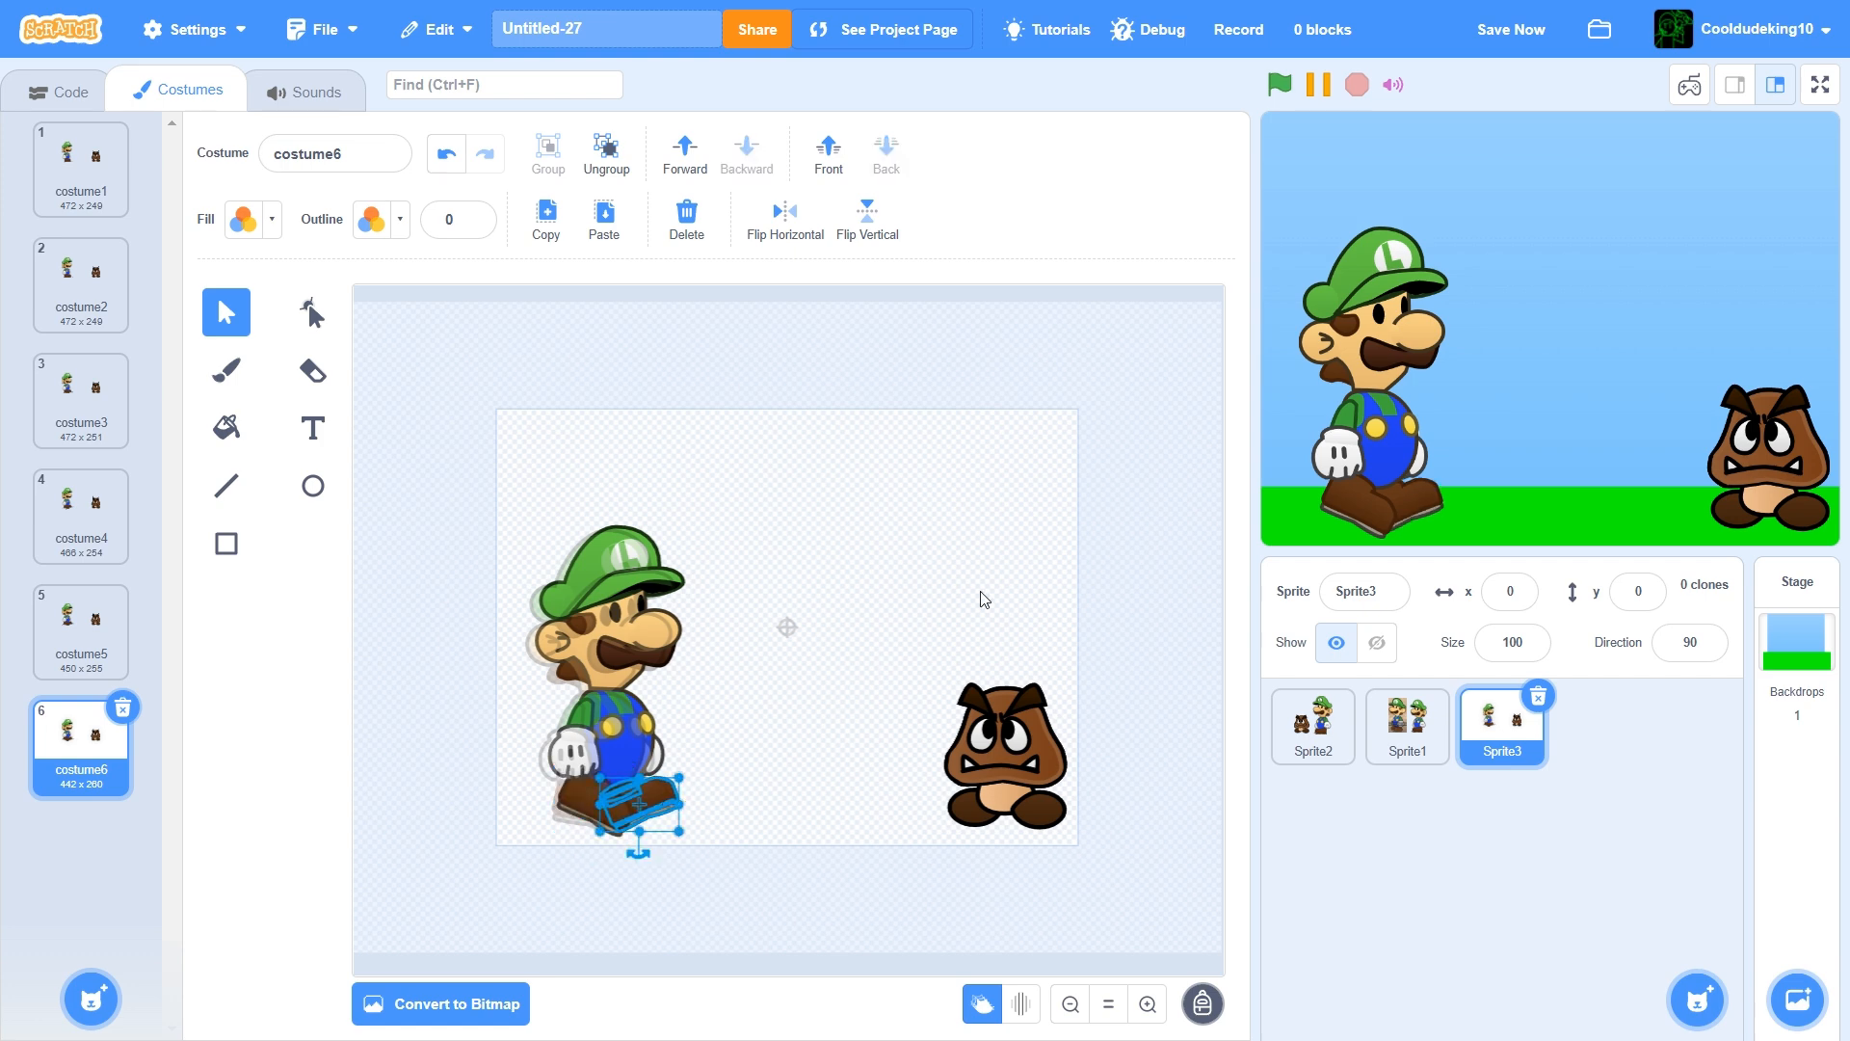
pyautogui.click(1499, 38)
# Duplicate costume6 as the seventh frame, move Luigi to the right and bring his shoes slightly up toward his body
pyautogui.rightClick(83, 764)
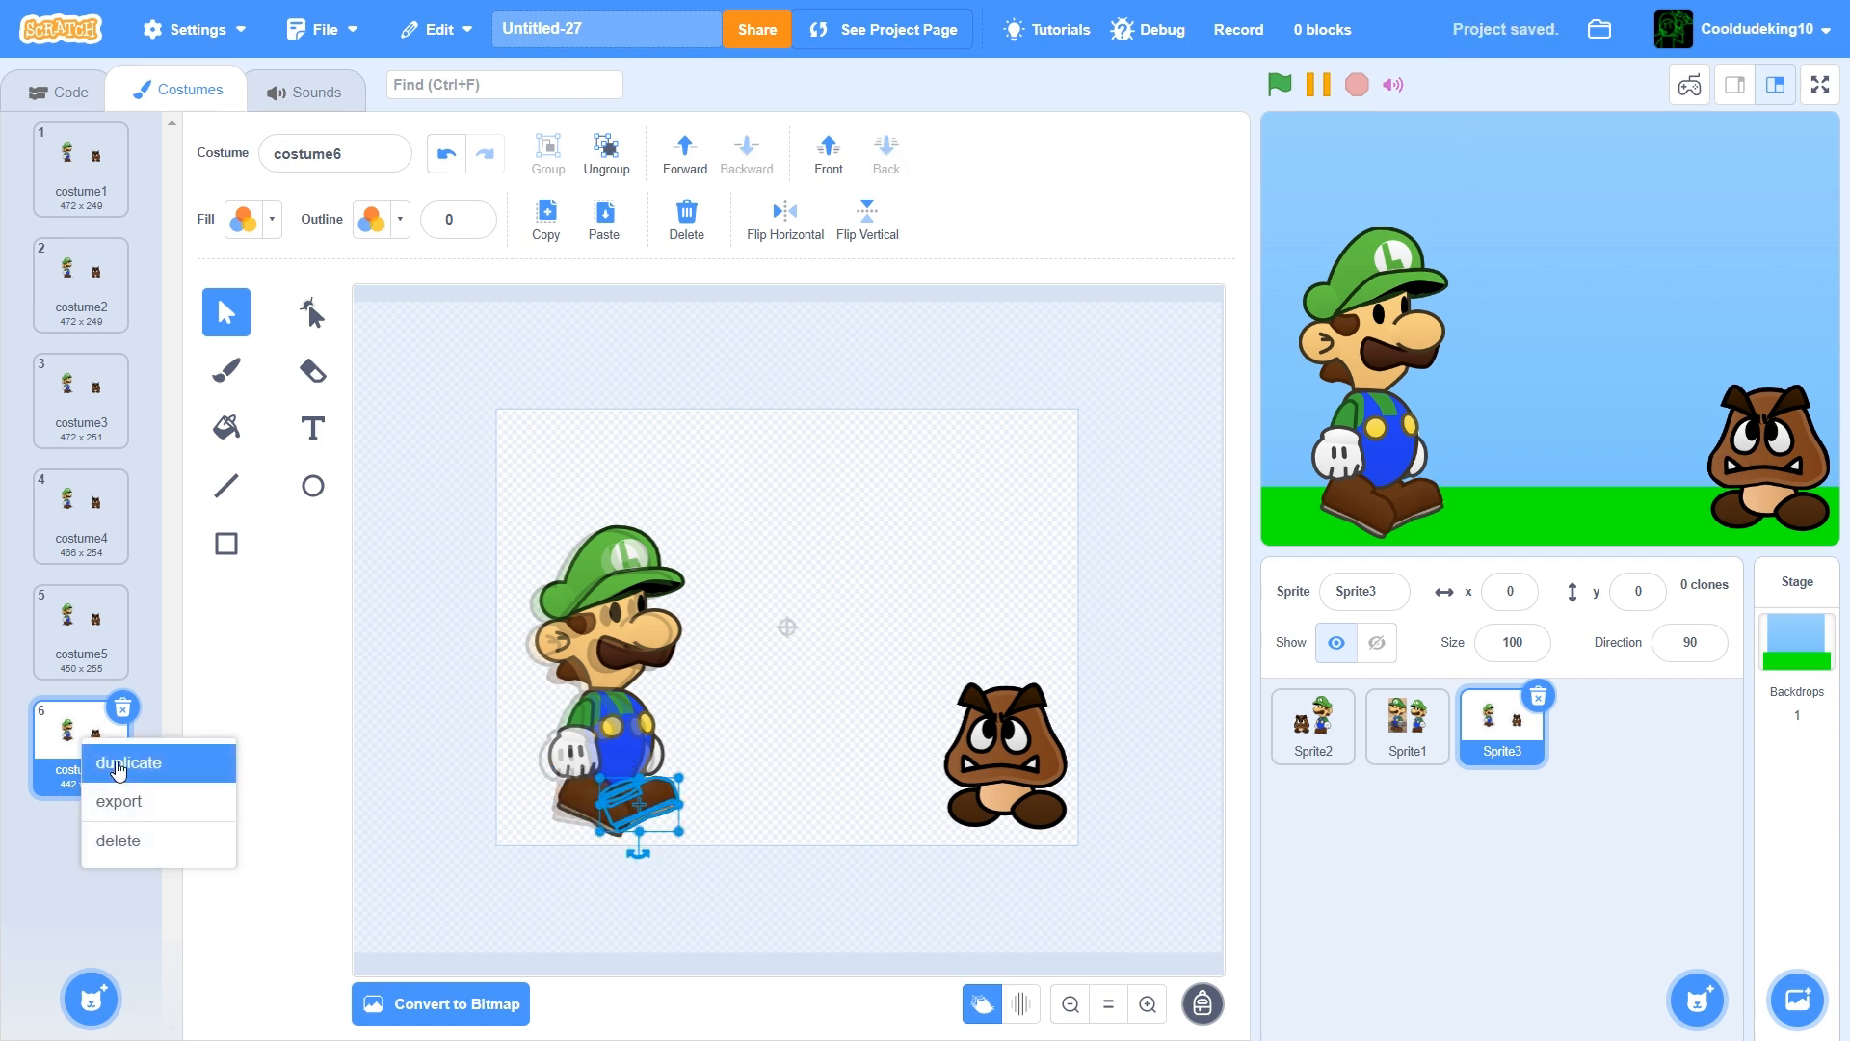
pyautogui.click(114, 776)
pyautogui.moveTo(408, 513); pyautogui.dragTo(698, 867)
pyautogui.moveTo(587, 752); pyautogui.dragTo(687, 790)
pyautogui.click(554, 767)
pyautogui.click(444, 787)
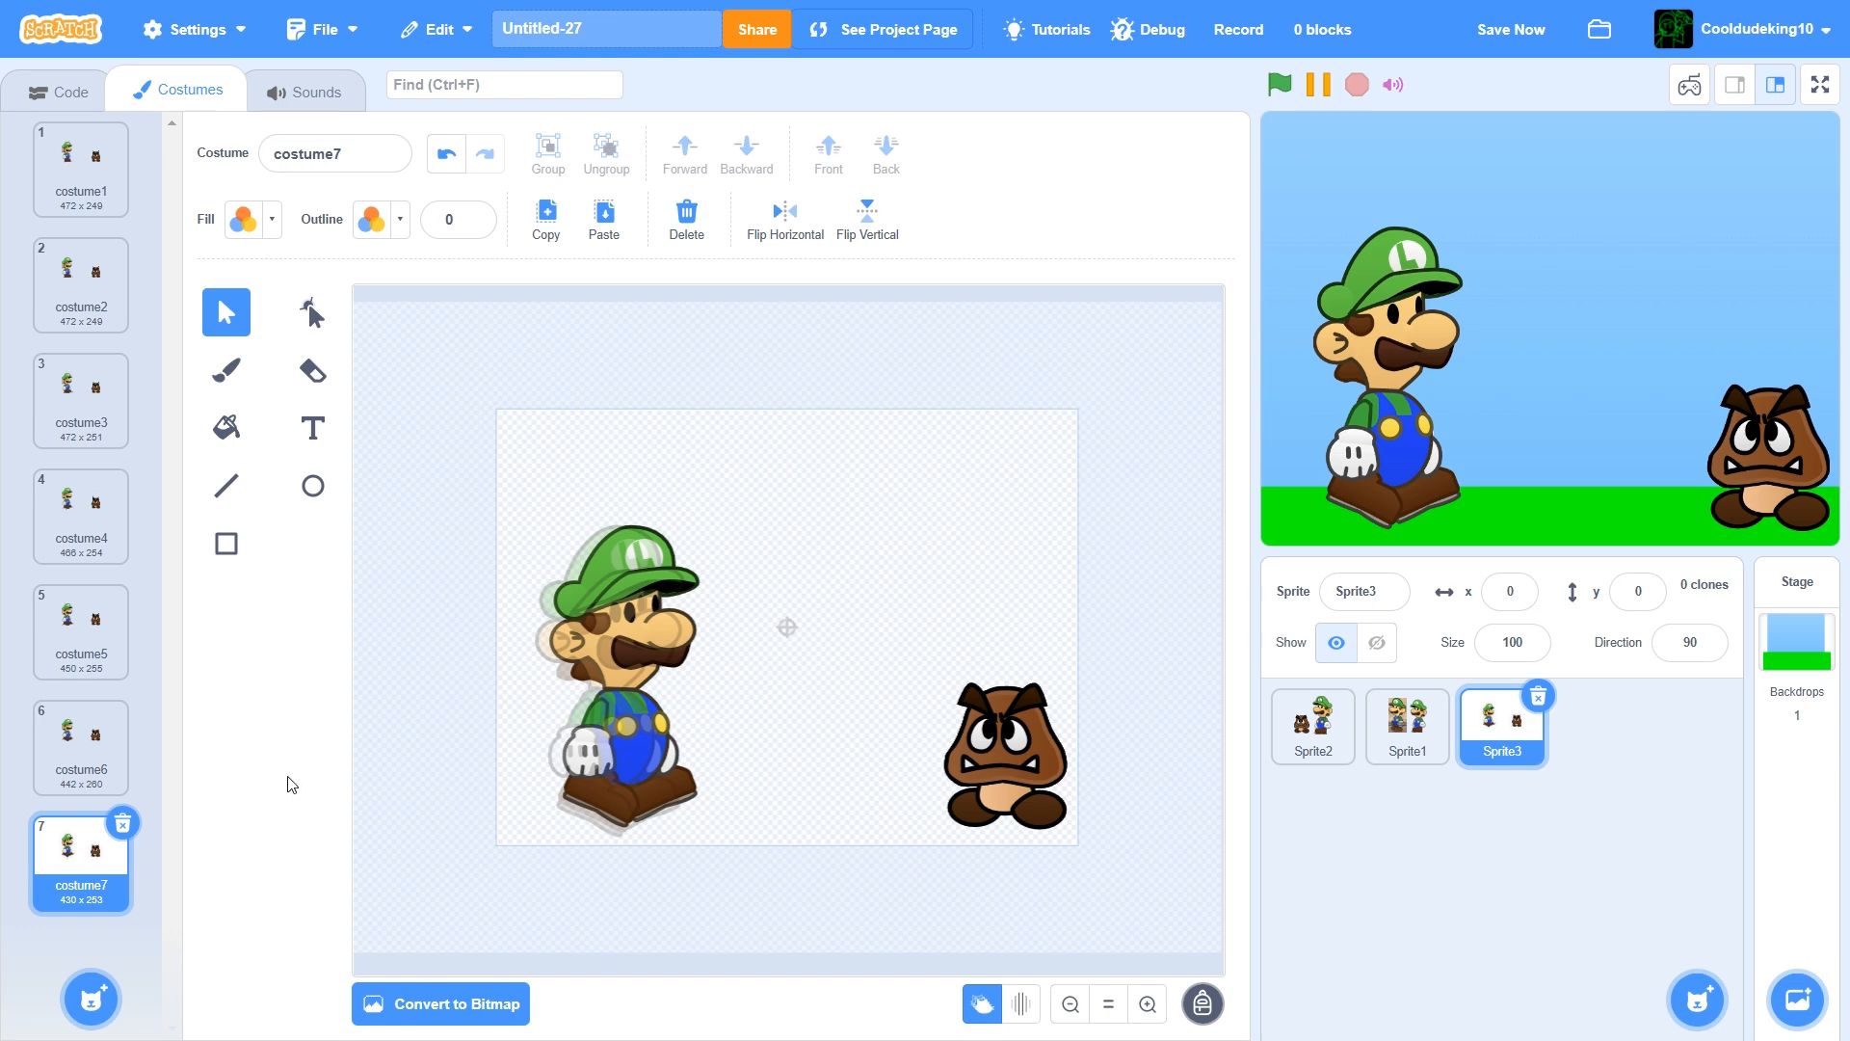
# Duplicate costume7 as the eighth frame and delete Luigi's far hand behind his body
pyautogui.rightClick(56, 855)
pyautogui.click(77, 872)
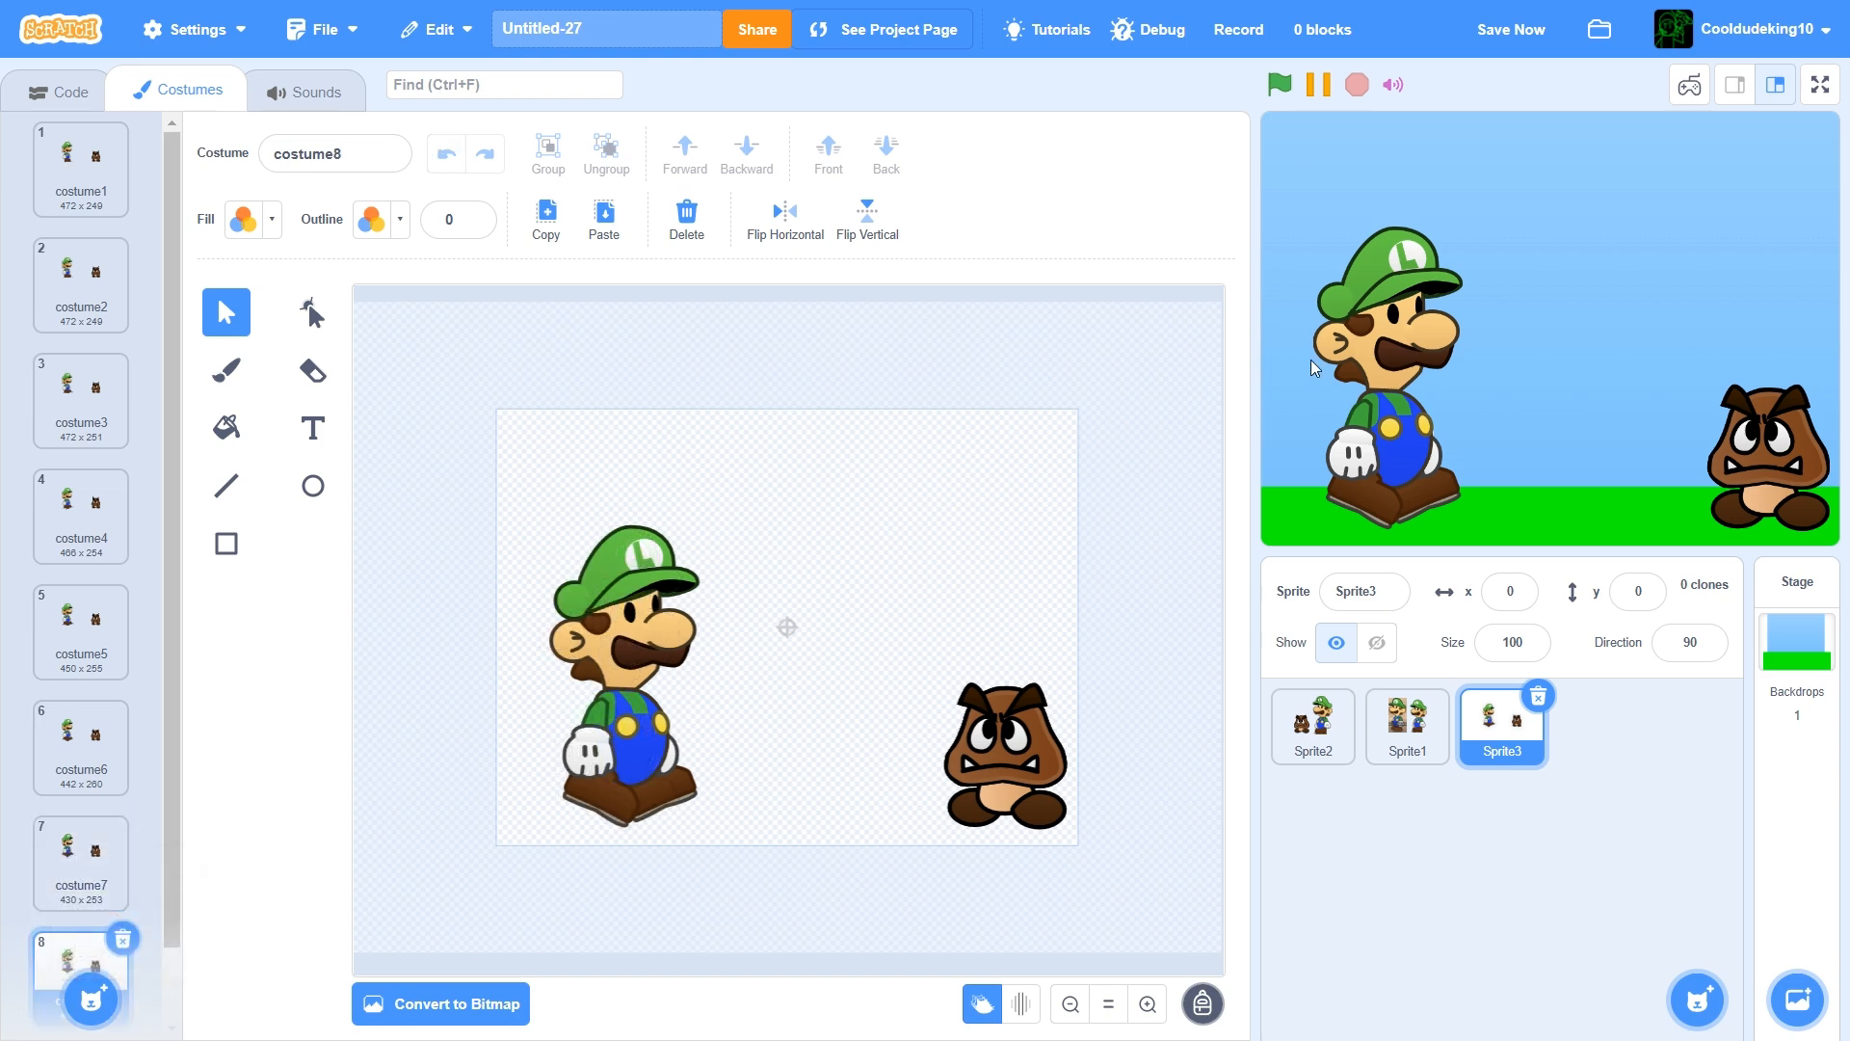
pyautogui.click(1148, 1003)
pyautogui.click(1147, 1003)
pyautogui.scroll(-4, 964, 879)
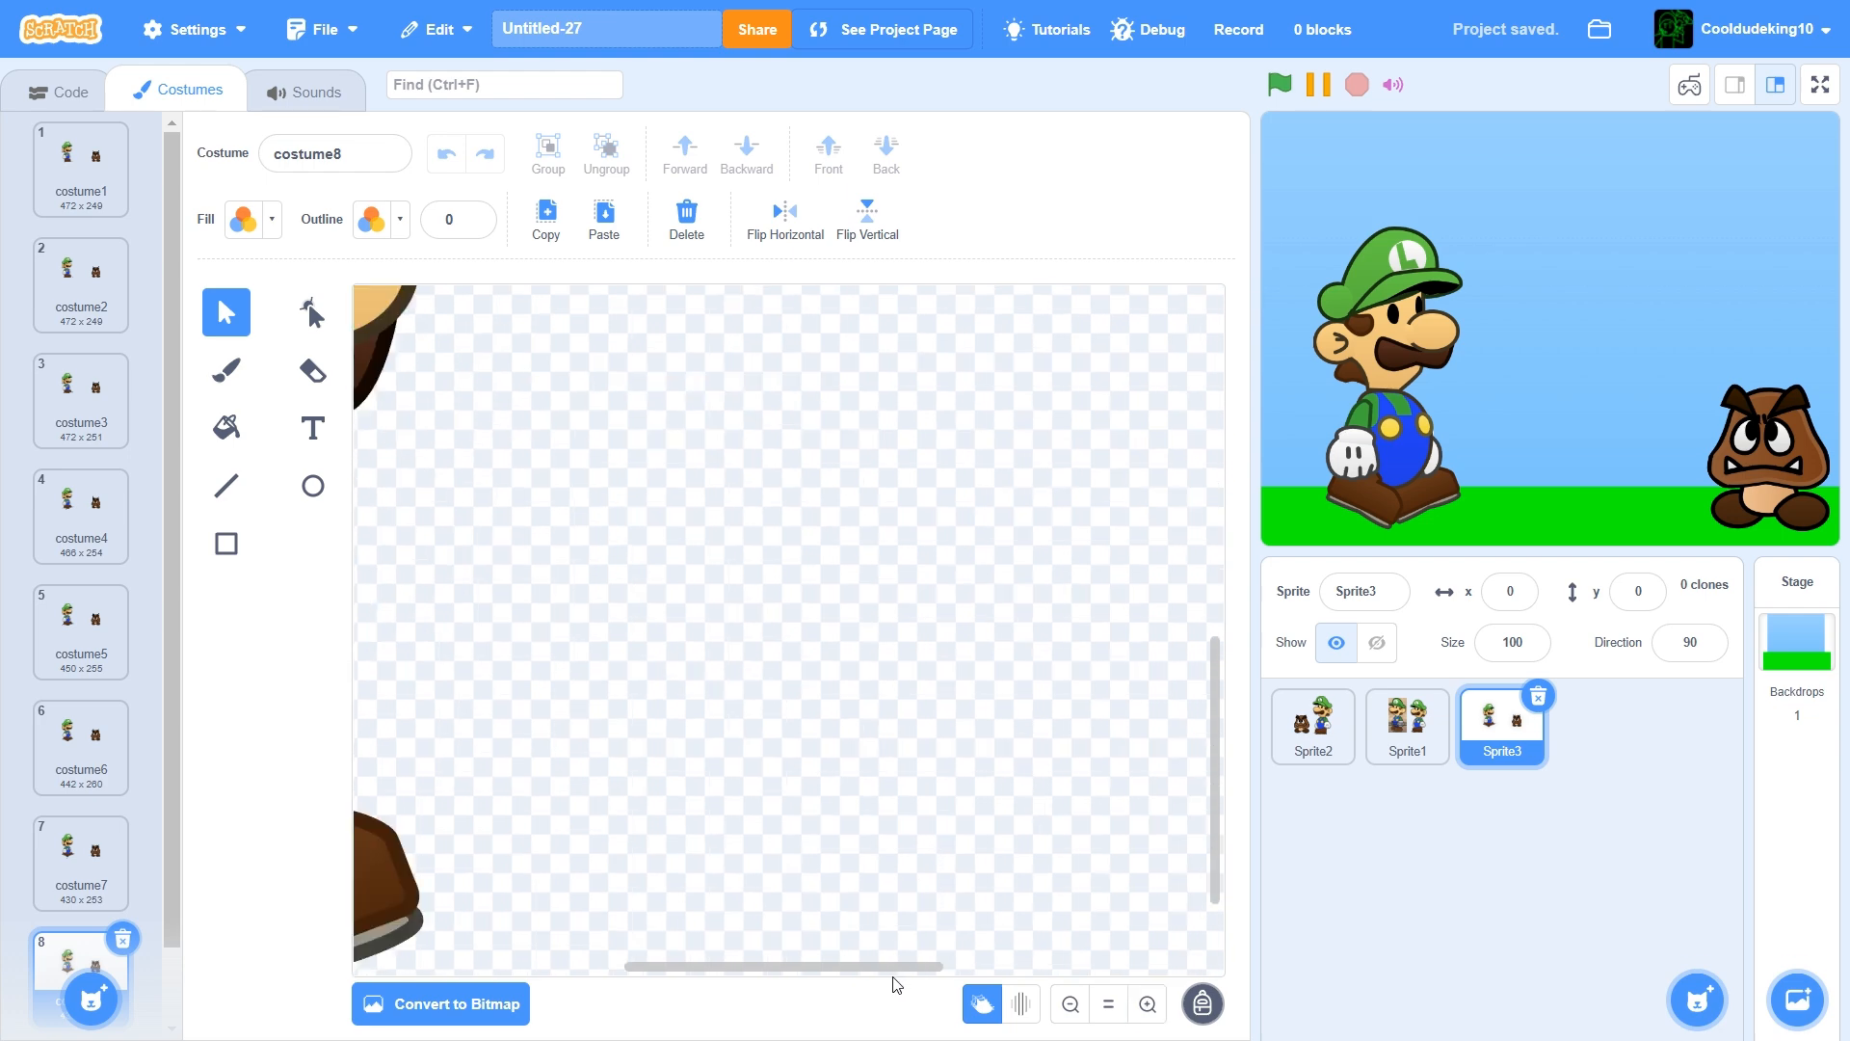
pyautogui.moveTo(879, 967); pyautogui.dragTo(762, 983)
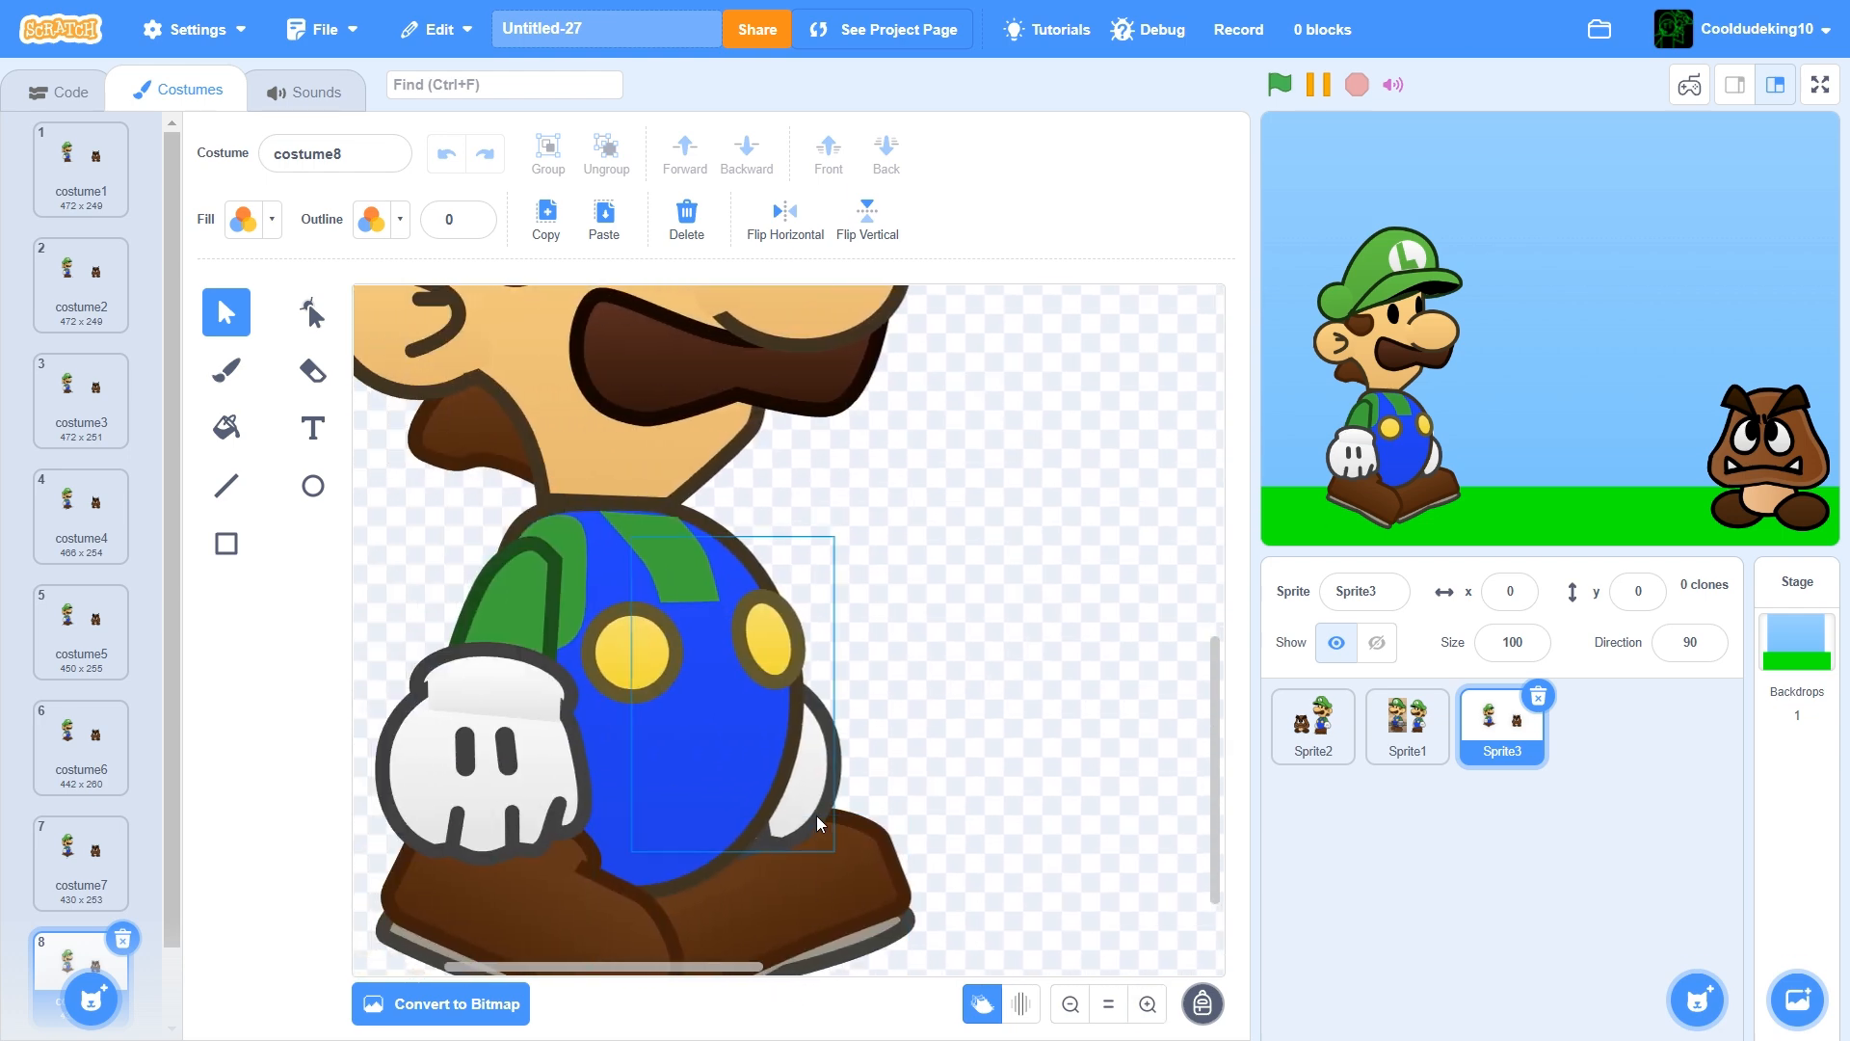
pyautogui.click(817, 815)
pyautogui.click(687, 214)
# Paste a copy of Luigi's near arm on the other side of his body and send it to the back
pyautogui.click(520, 616)
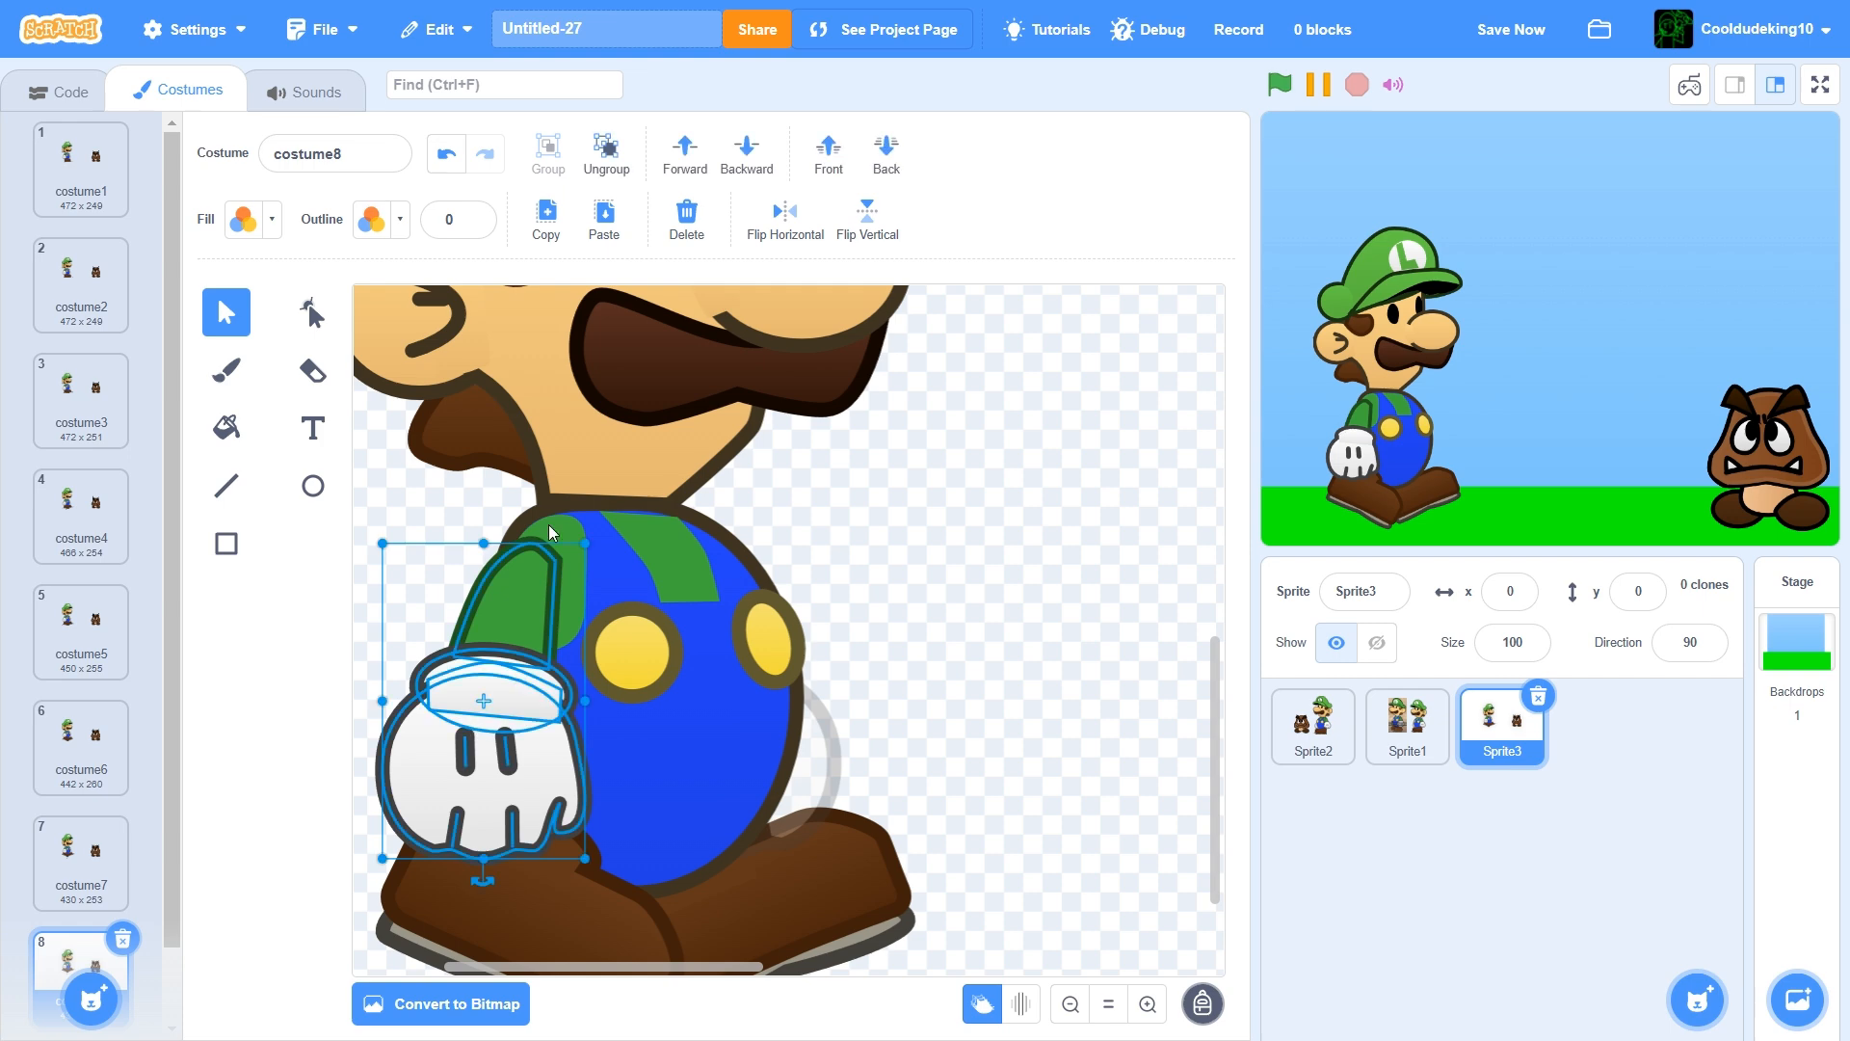
pyautogui.click(546, 220)
pyautogui.click(603, 220)
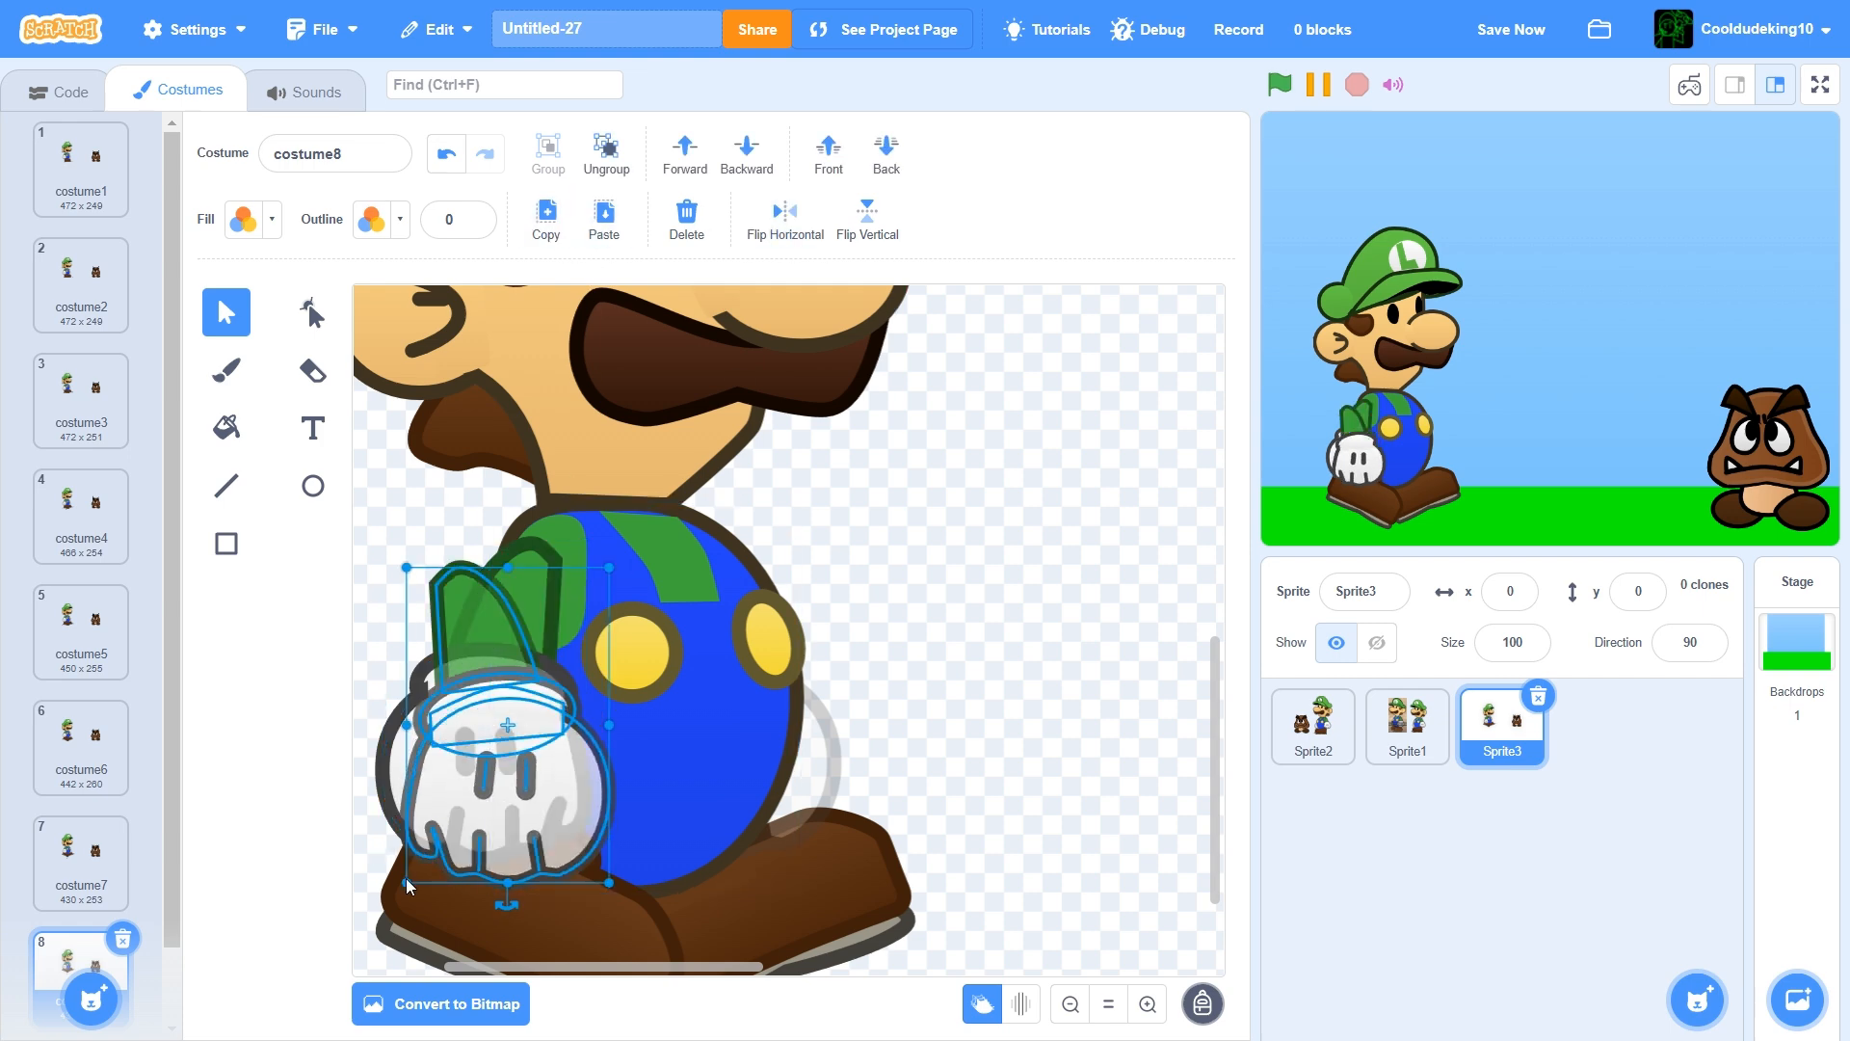
pyautogui.moveTo(536, 756); pyautogui.dragTo(849, 743)
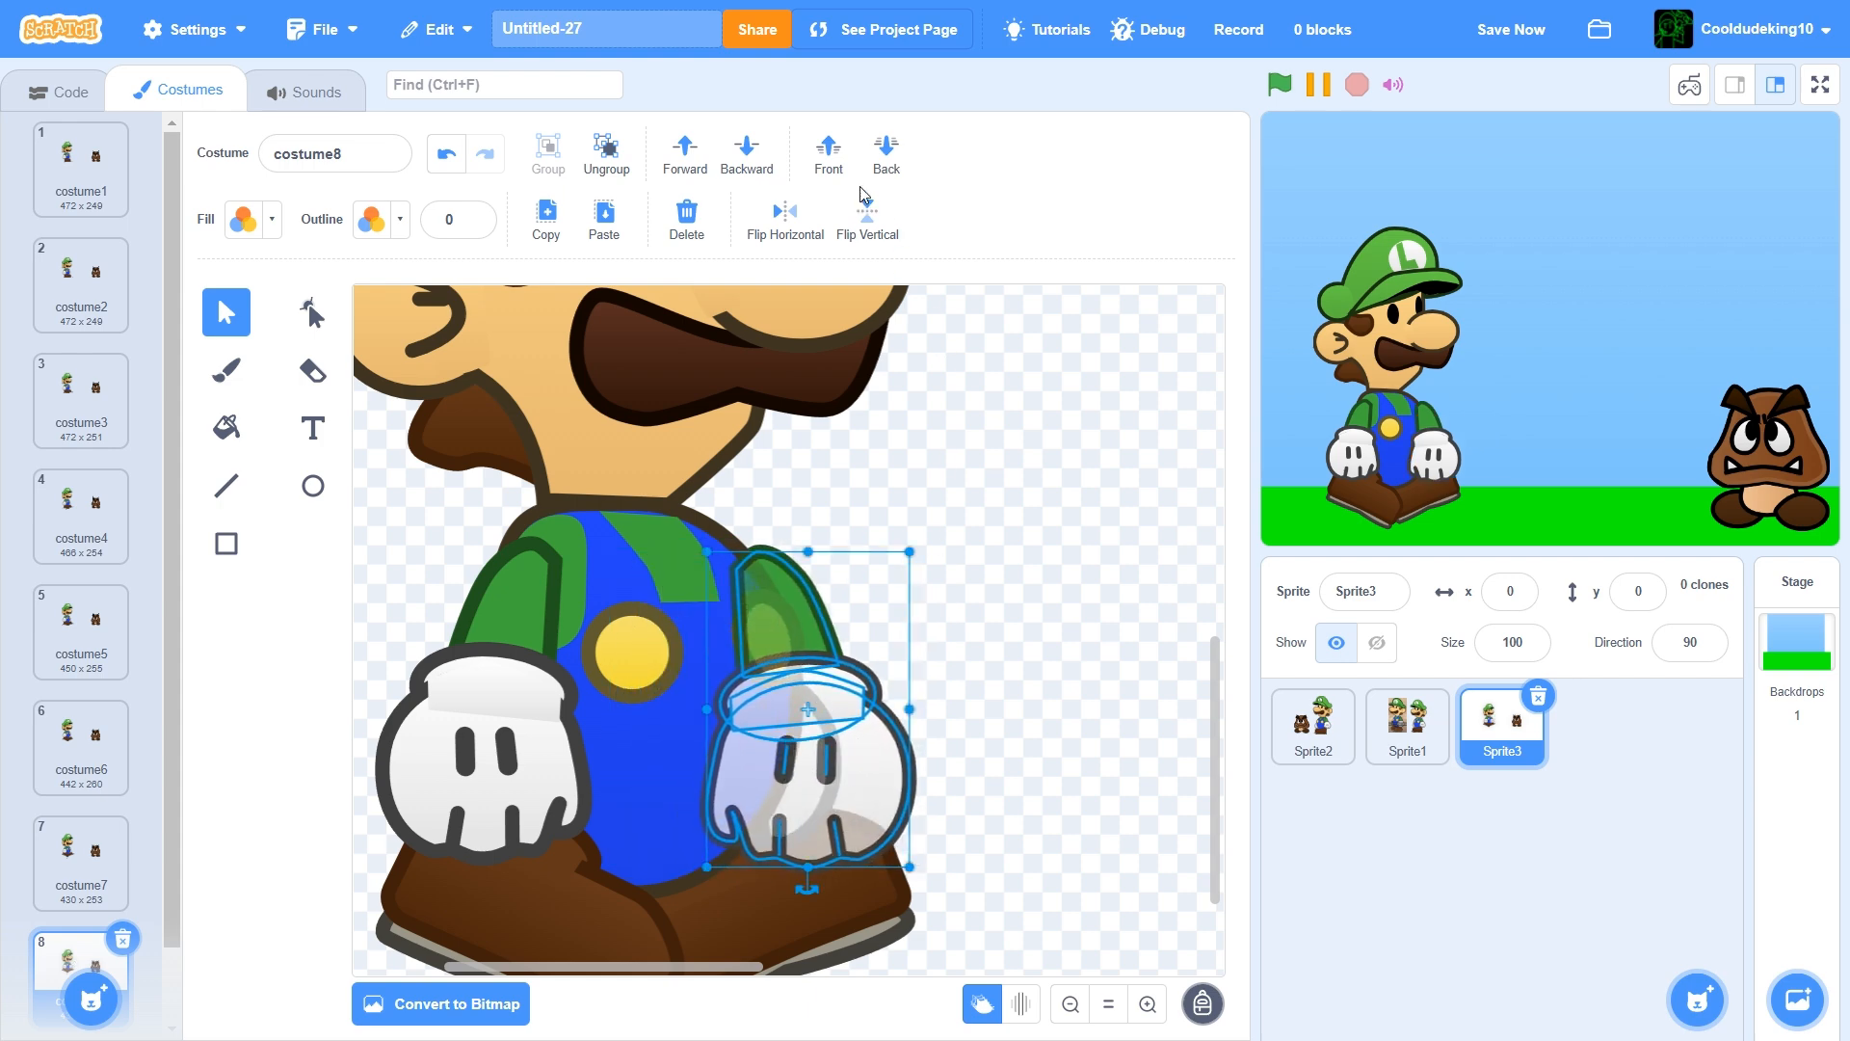
pyautogui.click(888, 154)
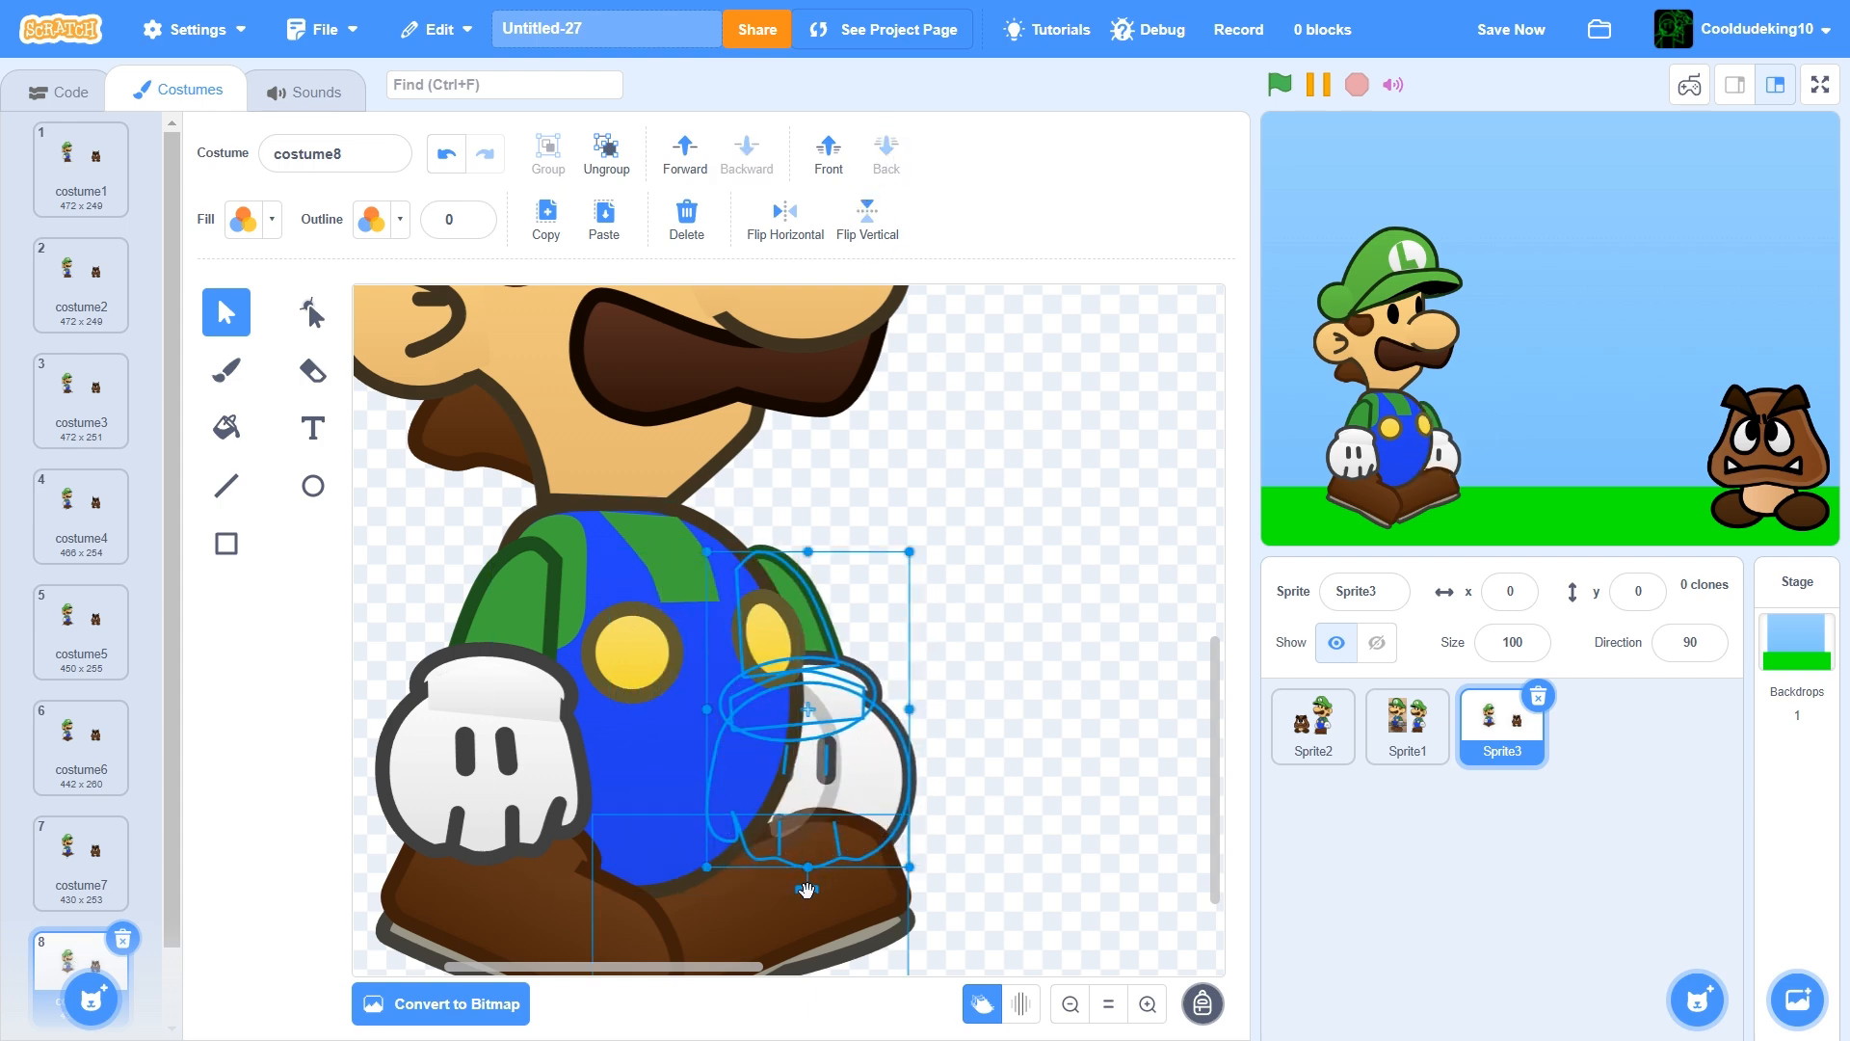
# Flip the copied arm horizontally, then rotate and position it so the hand reaches forward from behind Luigi's body
pyautogui.moveTo(820, 897); pyautogui.dragTo(914, 848)
pyautogui.moveTo(897, 792); pyautogui.dragTo(886, 759)
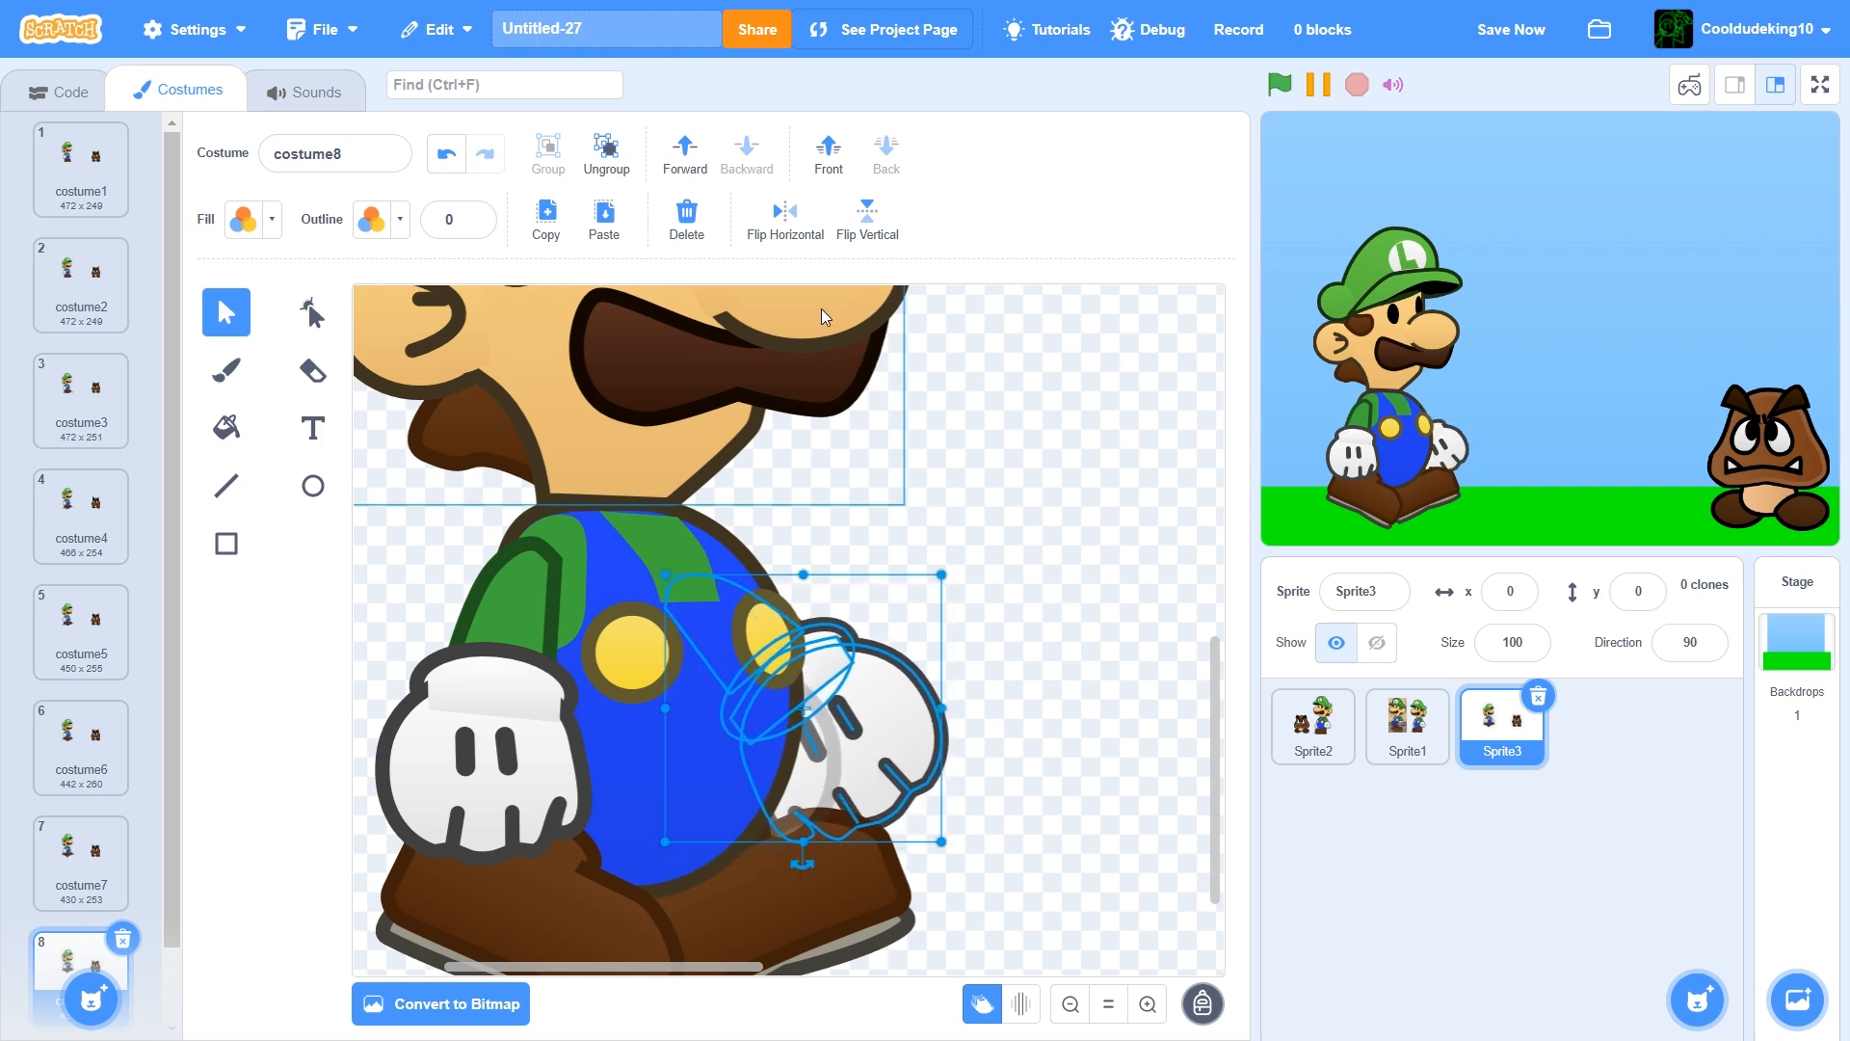
pyautogui.click(813, 224)
pyautogui.click(1043, 640)
pyautogui.moveTo(1043, 640); pyautogui.dragTo(1026, 687)
pyautogui.moveTo(875, 761); pyautogui.dragTo(862, 755)
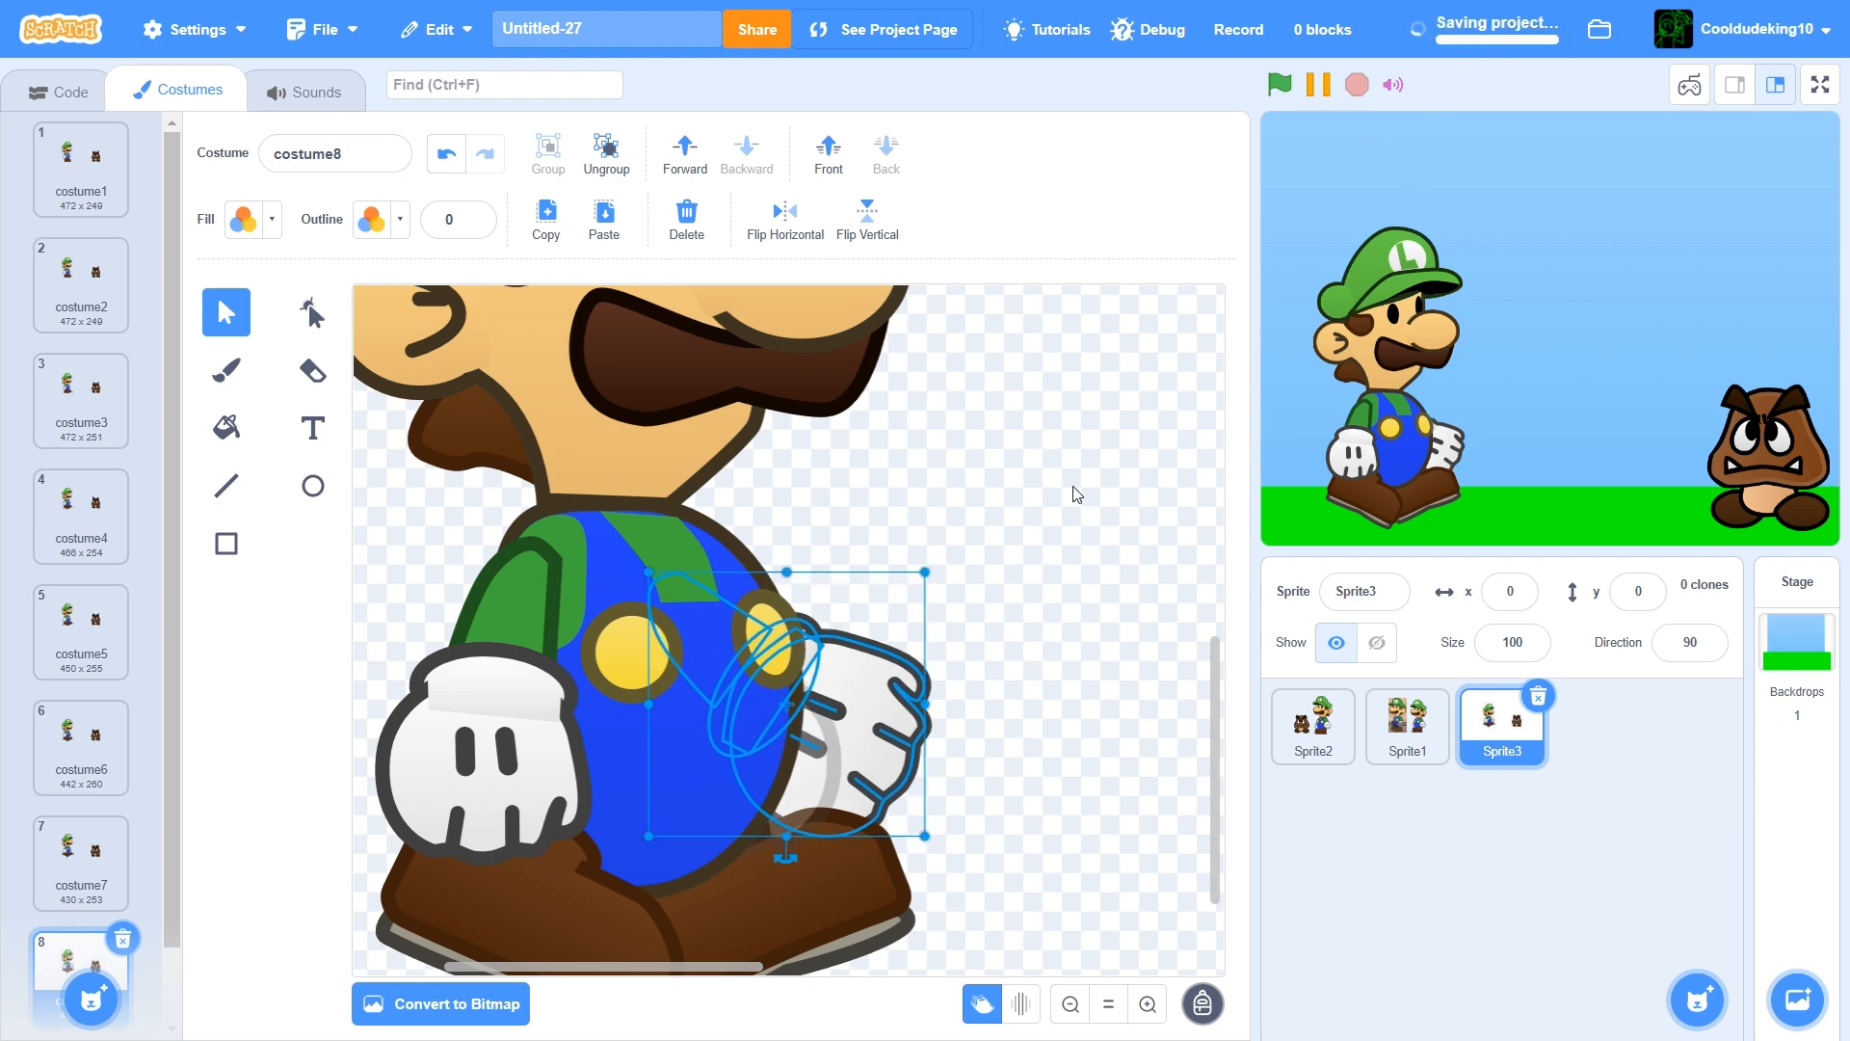
pyautogui.scroll(-3, 799, 939)
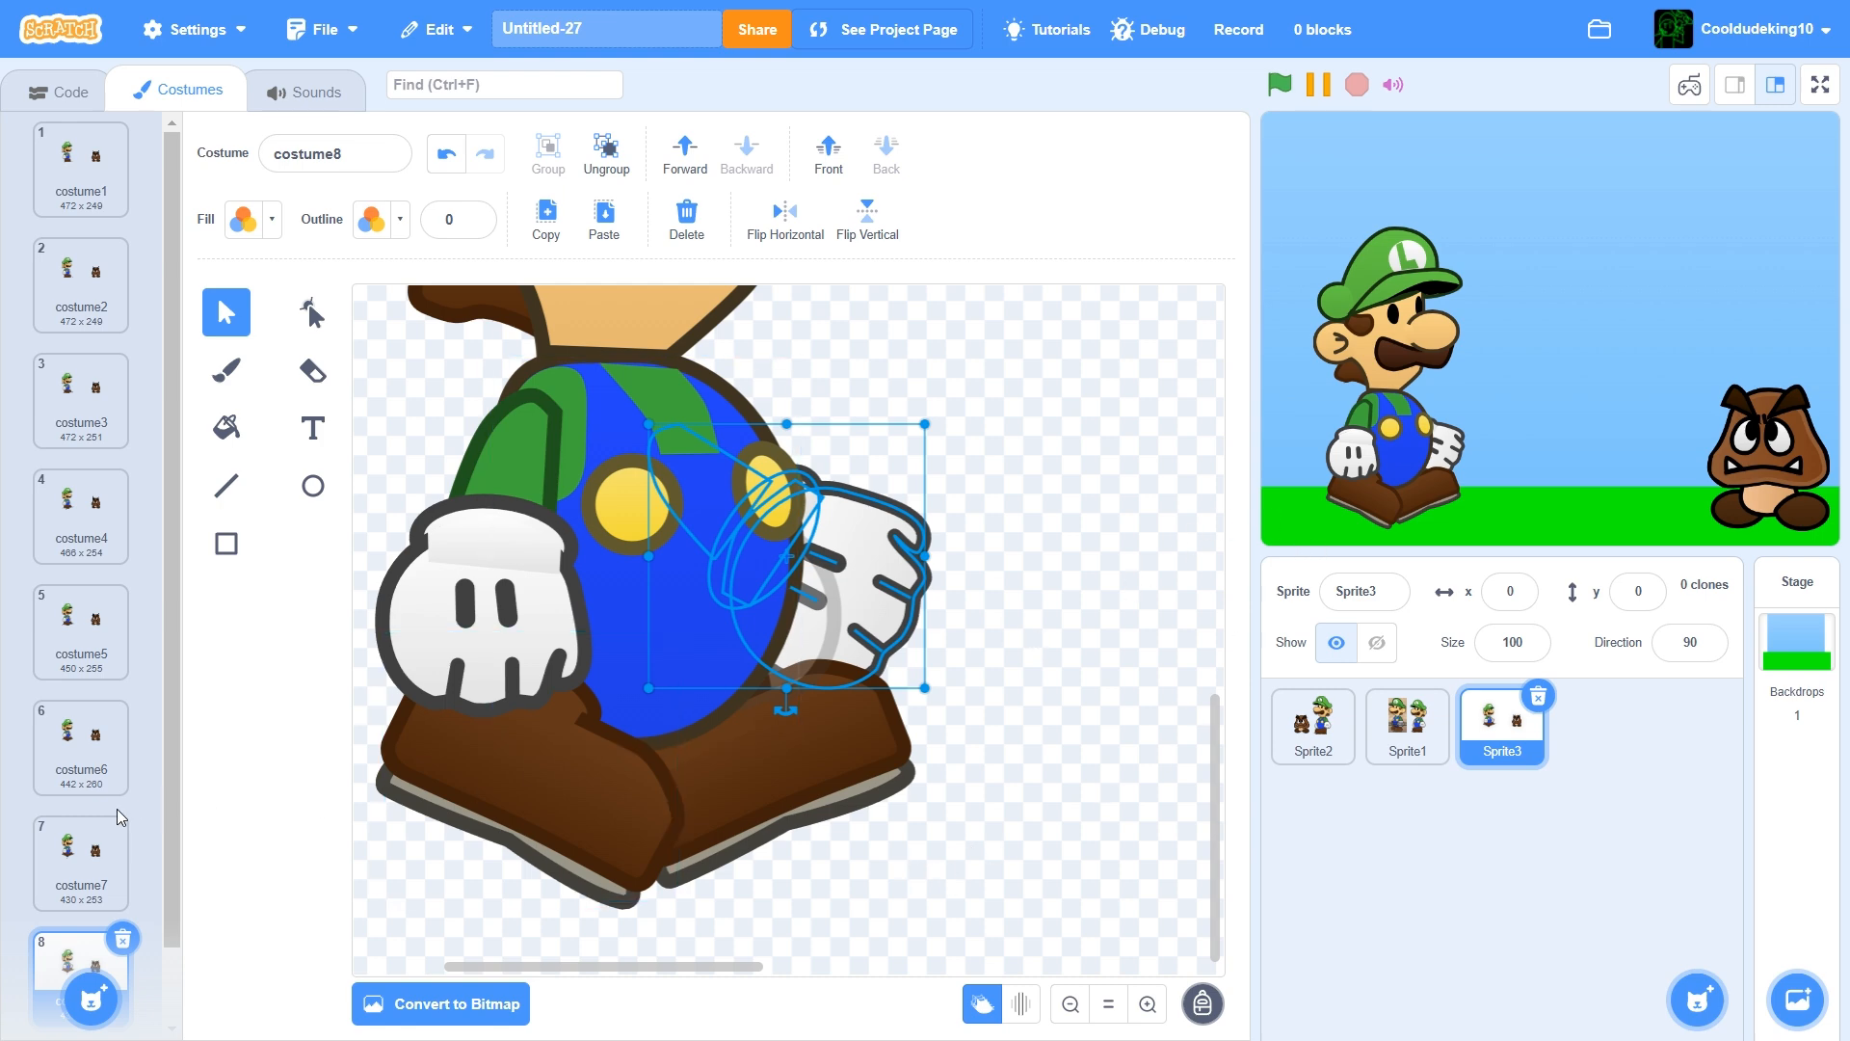
# Duplicate costume8 as the ninth frame and nudge the whole Luigi figure slightly up and to the right
pyautogui.scroll(-2, 77, 848)
pyautogui.rightClick(80, 874)
pyautogui.click(106, 888)
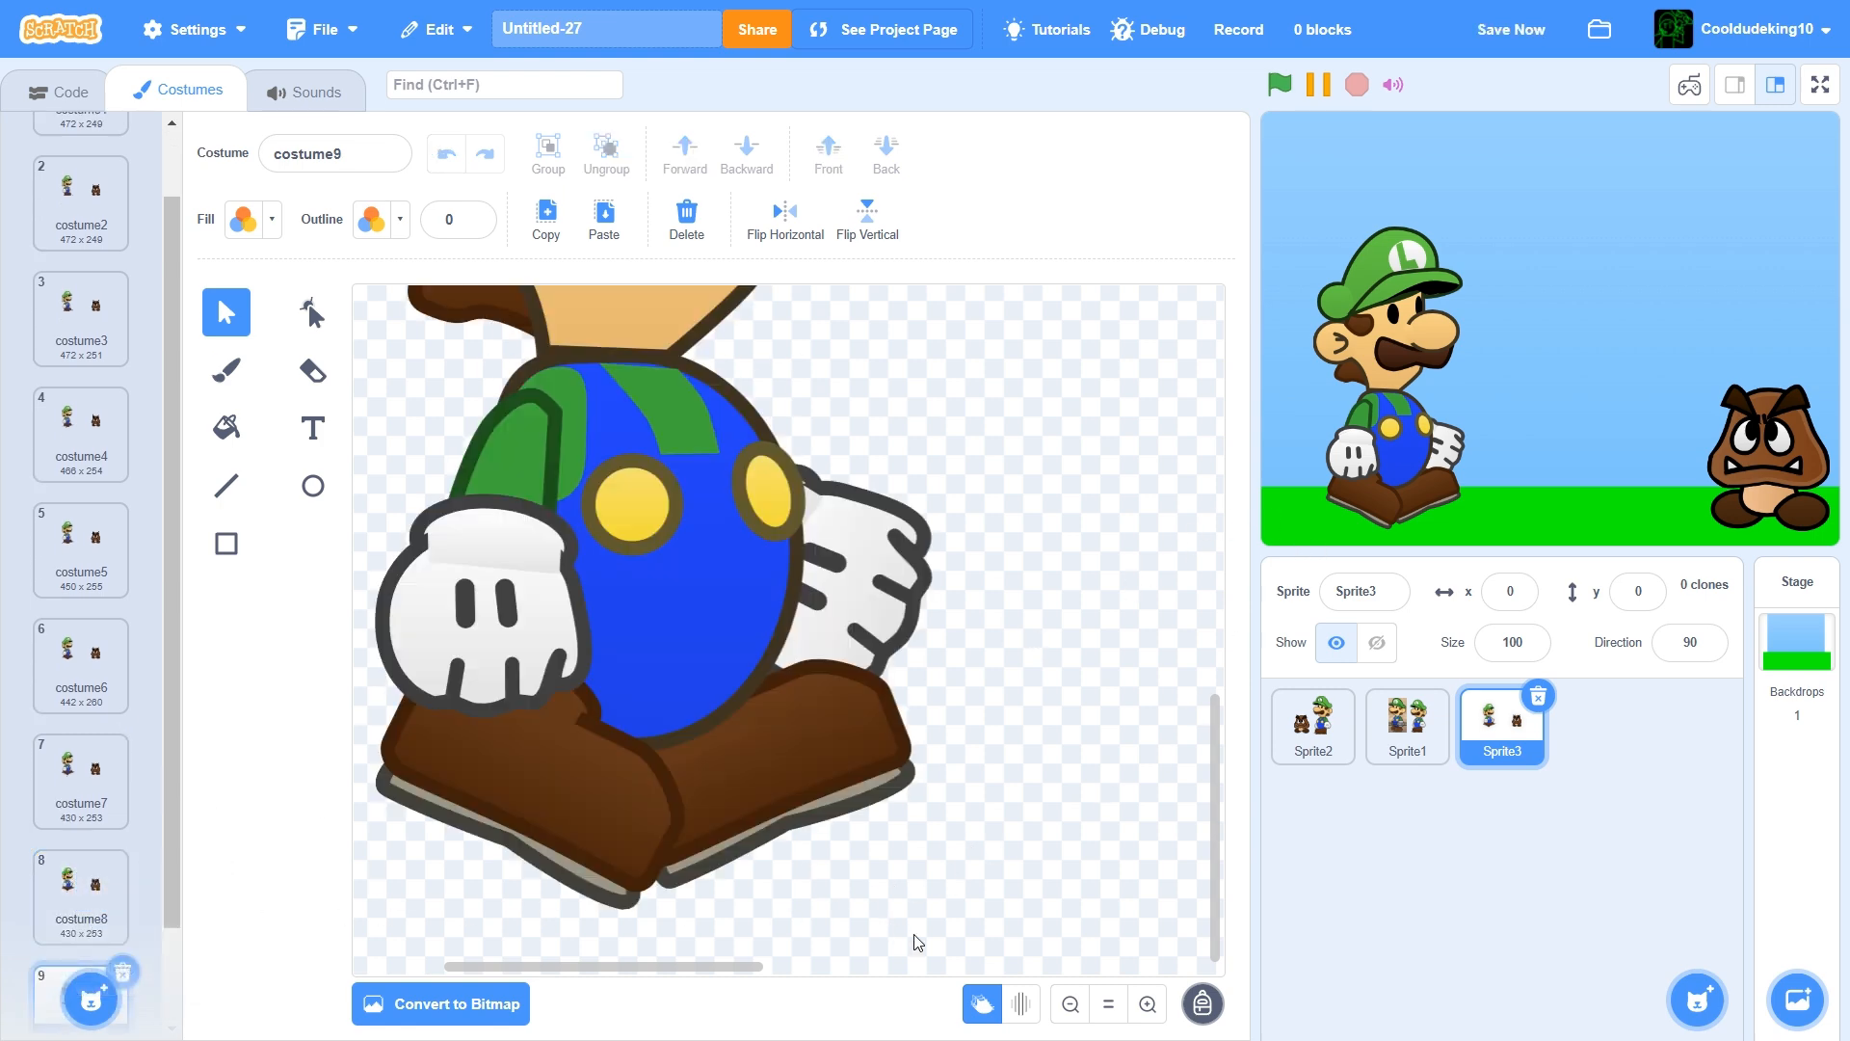
pyautogui.click(1083, 1014)
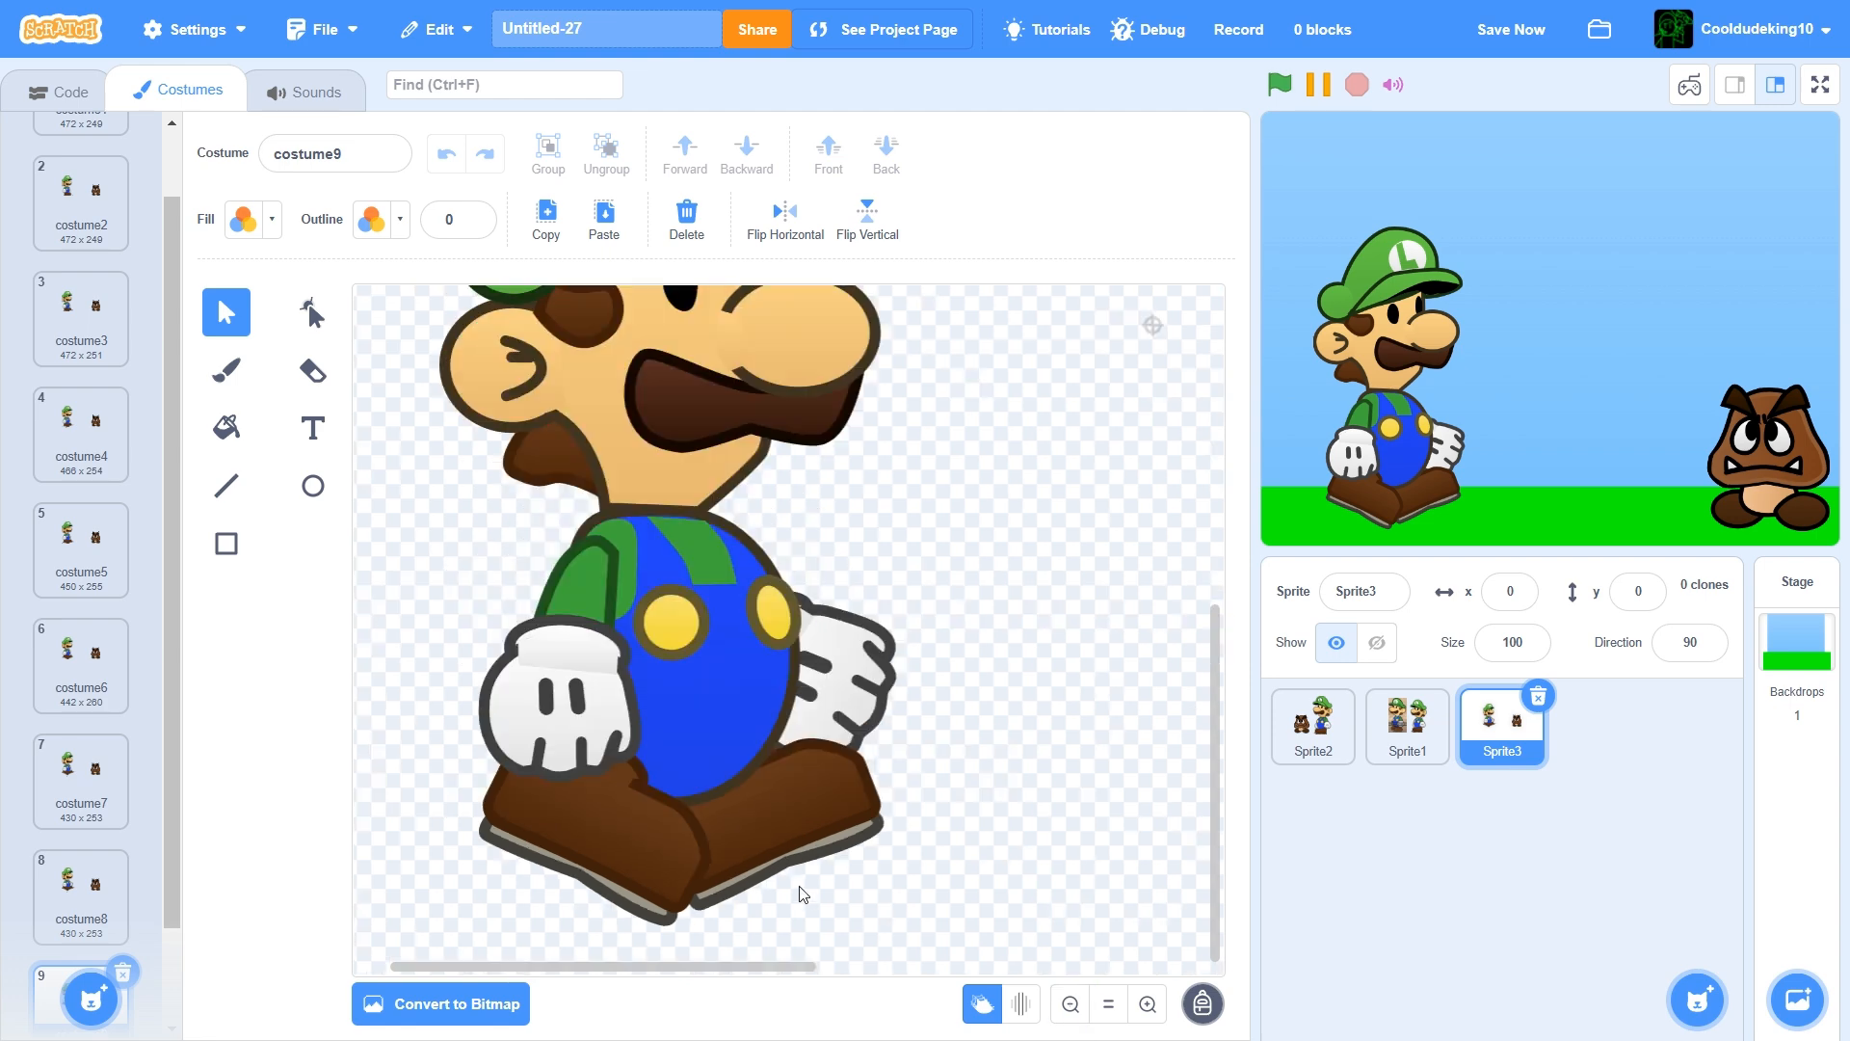
pyautogui.click(1067, 1005)
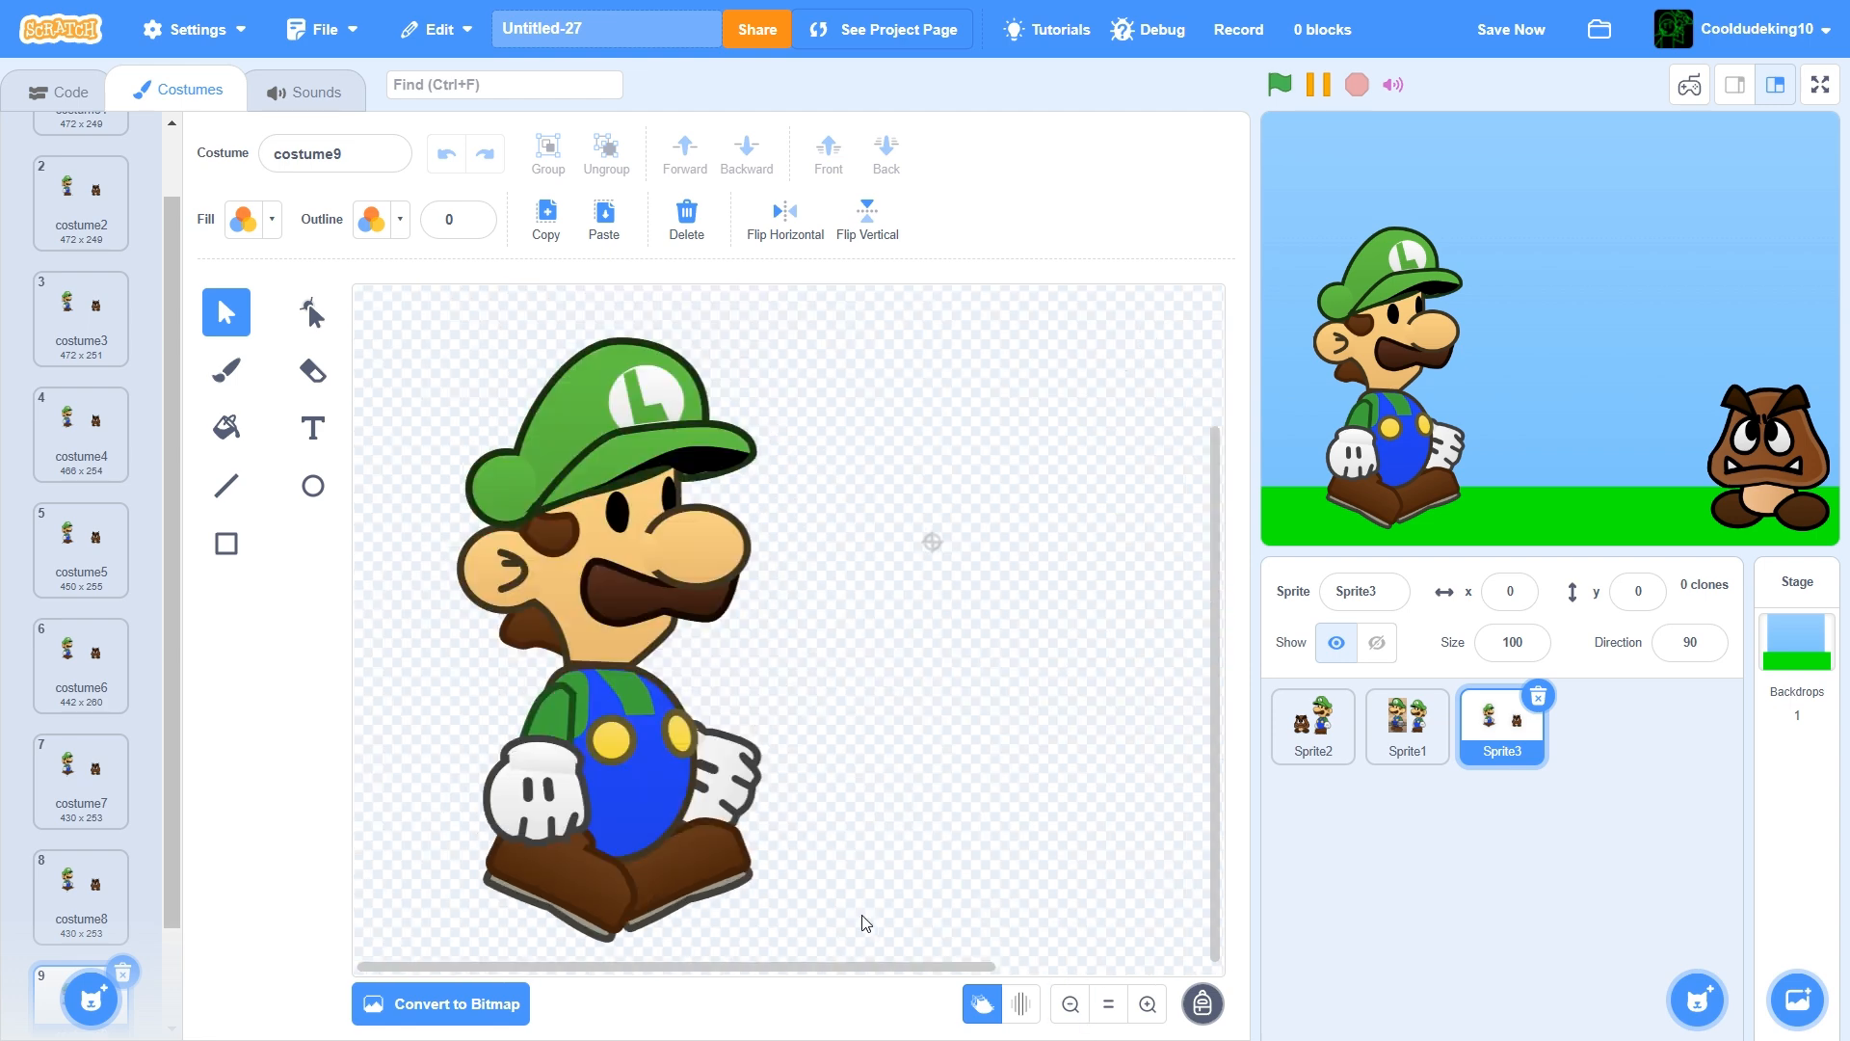
pyautogui.click(1109, 1006)
pyautogui.moveTo(479, 537); pyautogui.dragTo(480, 538)
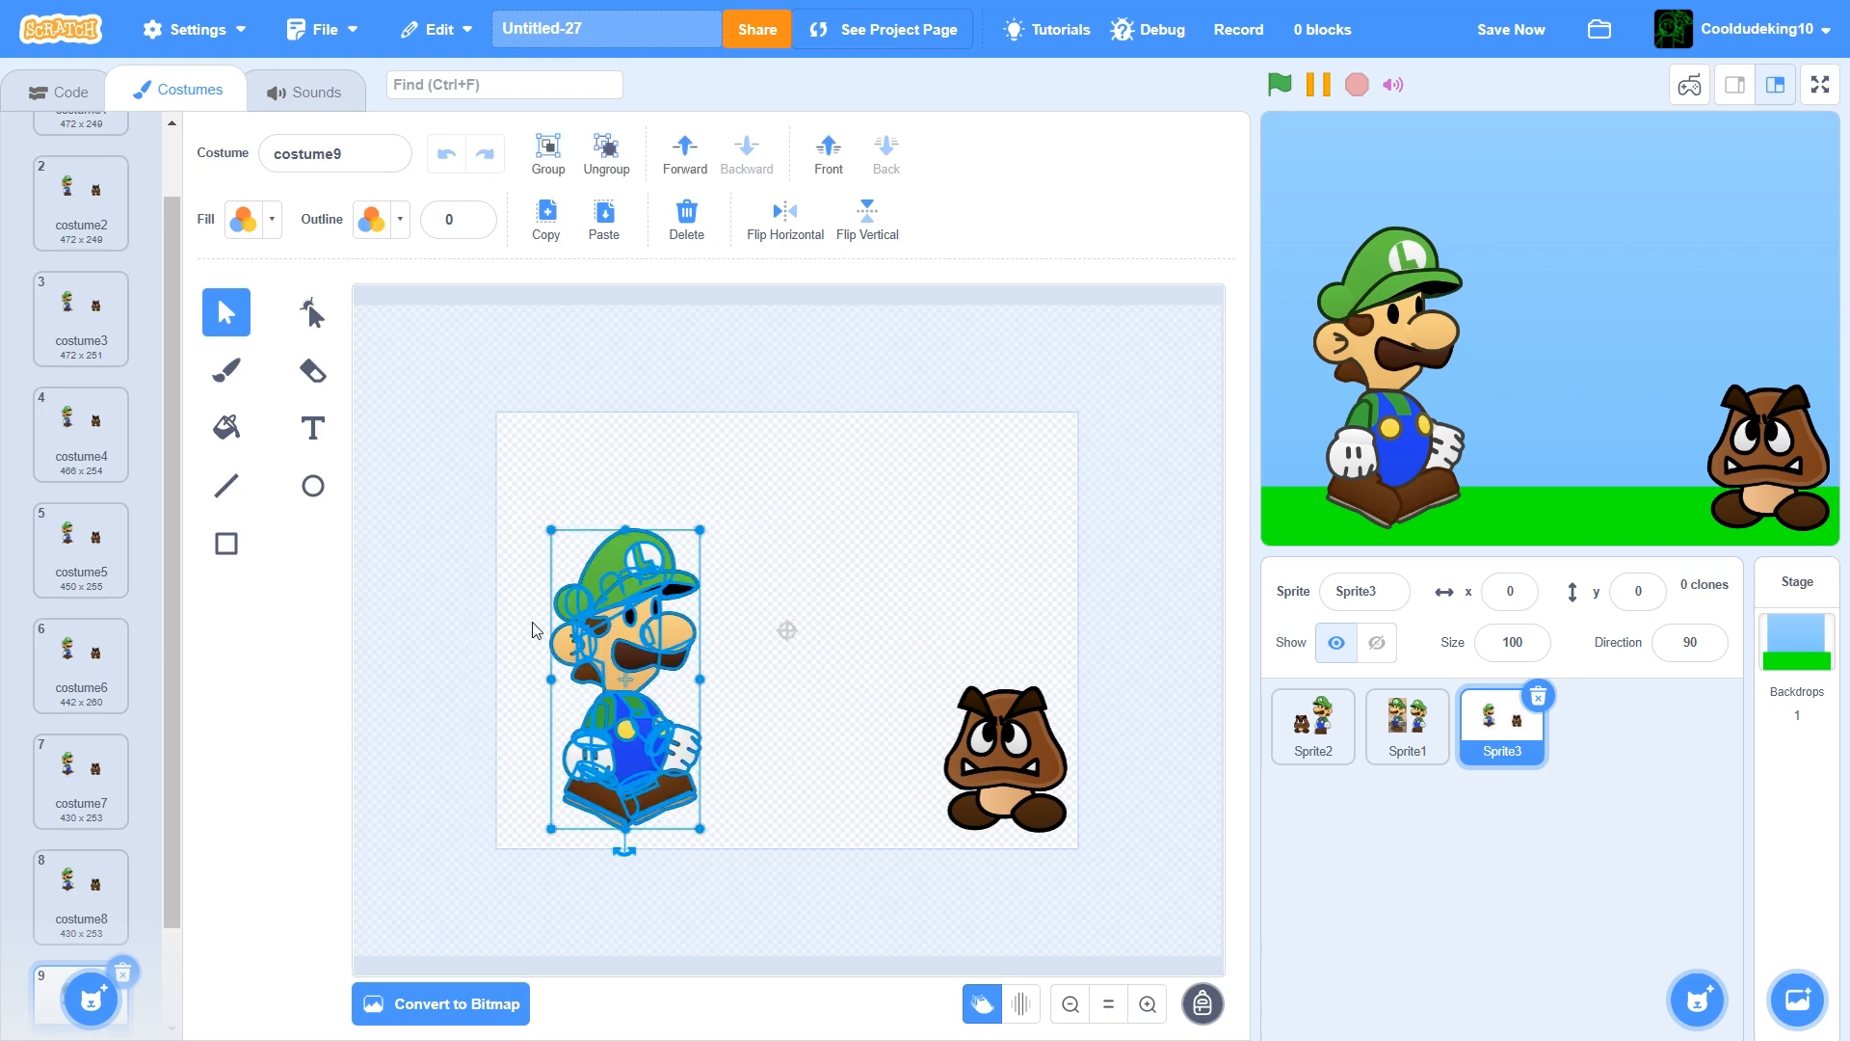
pyautogui.moveTo(600, 673); pyautogui.dragTo(604, 668)
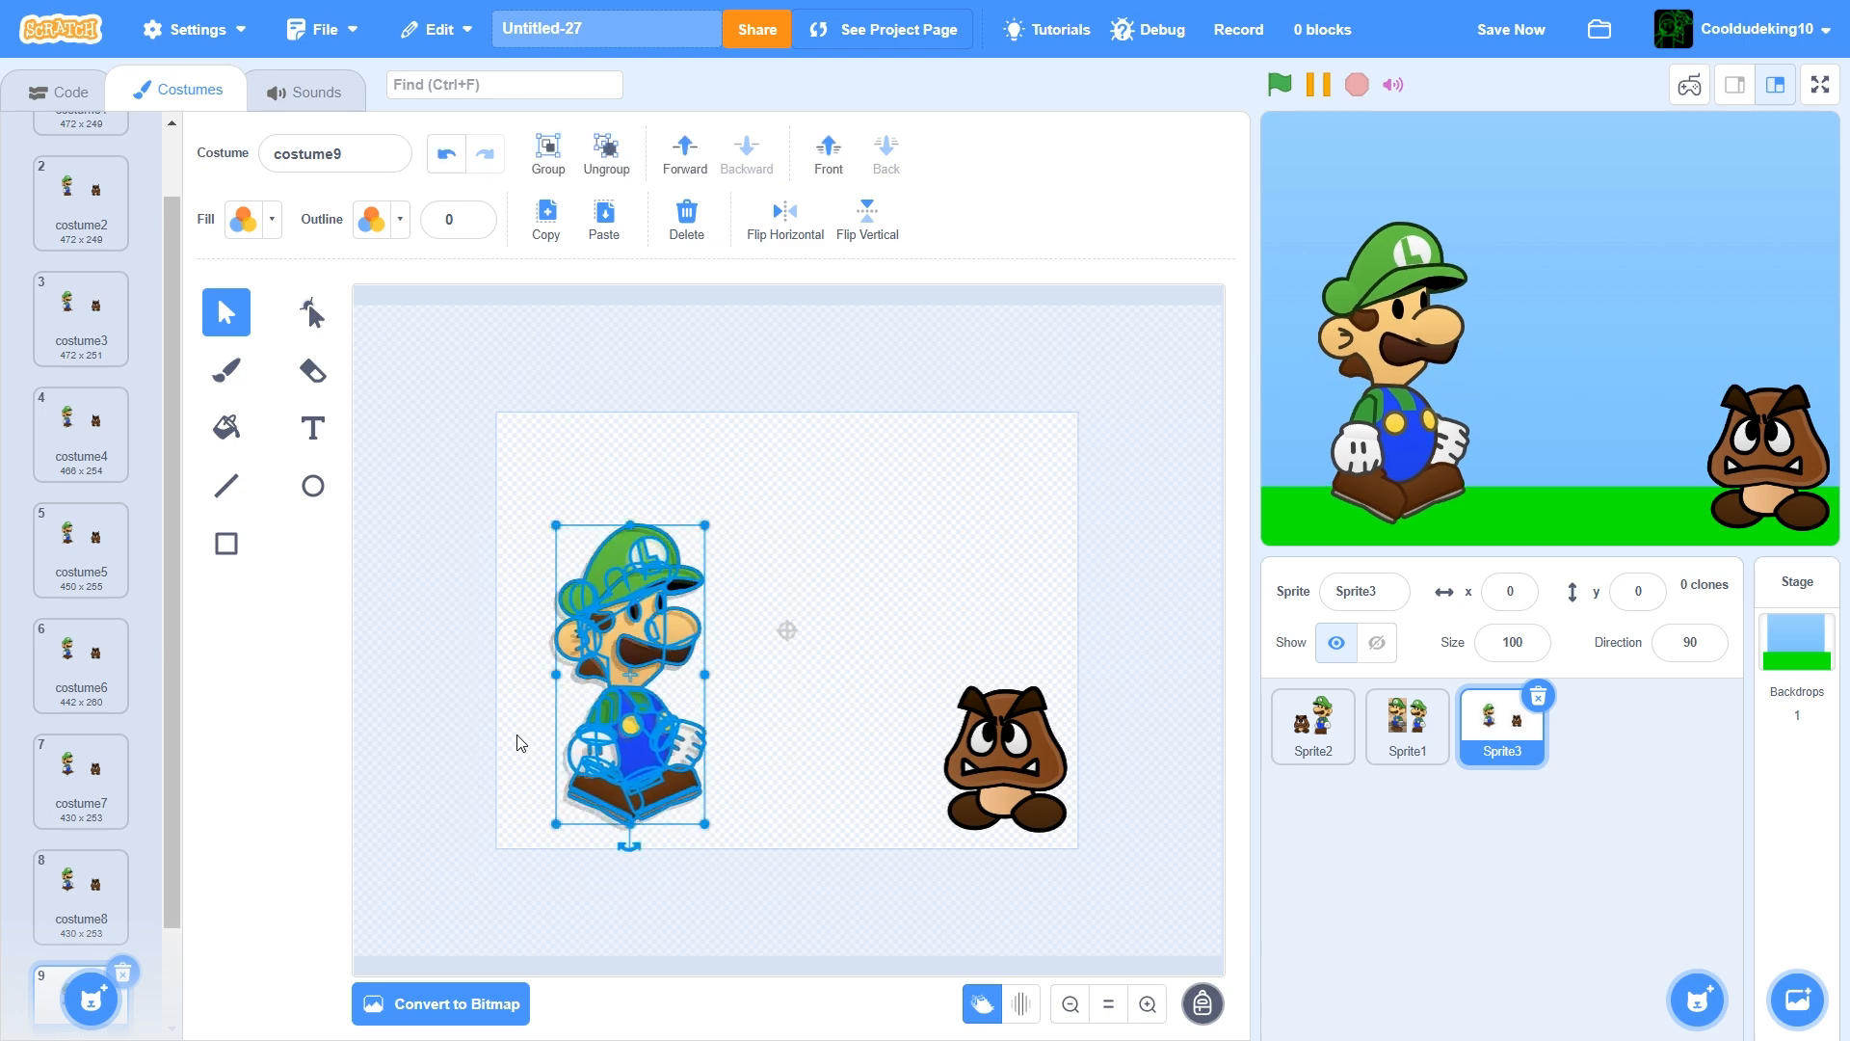
pyautogui.click(519, 738)
# Rotate Luigi's far arm in costume9 so the hand points straight forward
pyautogui.click(1142, 1009)
pyautogui.click(1143, 1010)
pyautogui.click(1143, 1008)
pyautogui.scroll(-5, 835, 820)
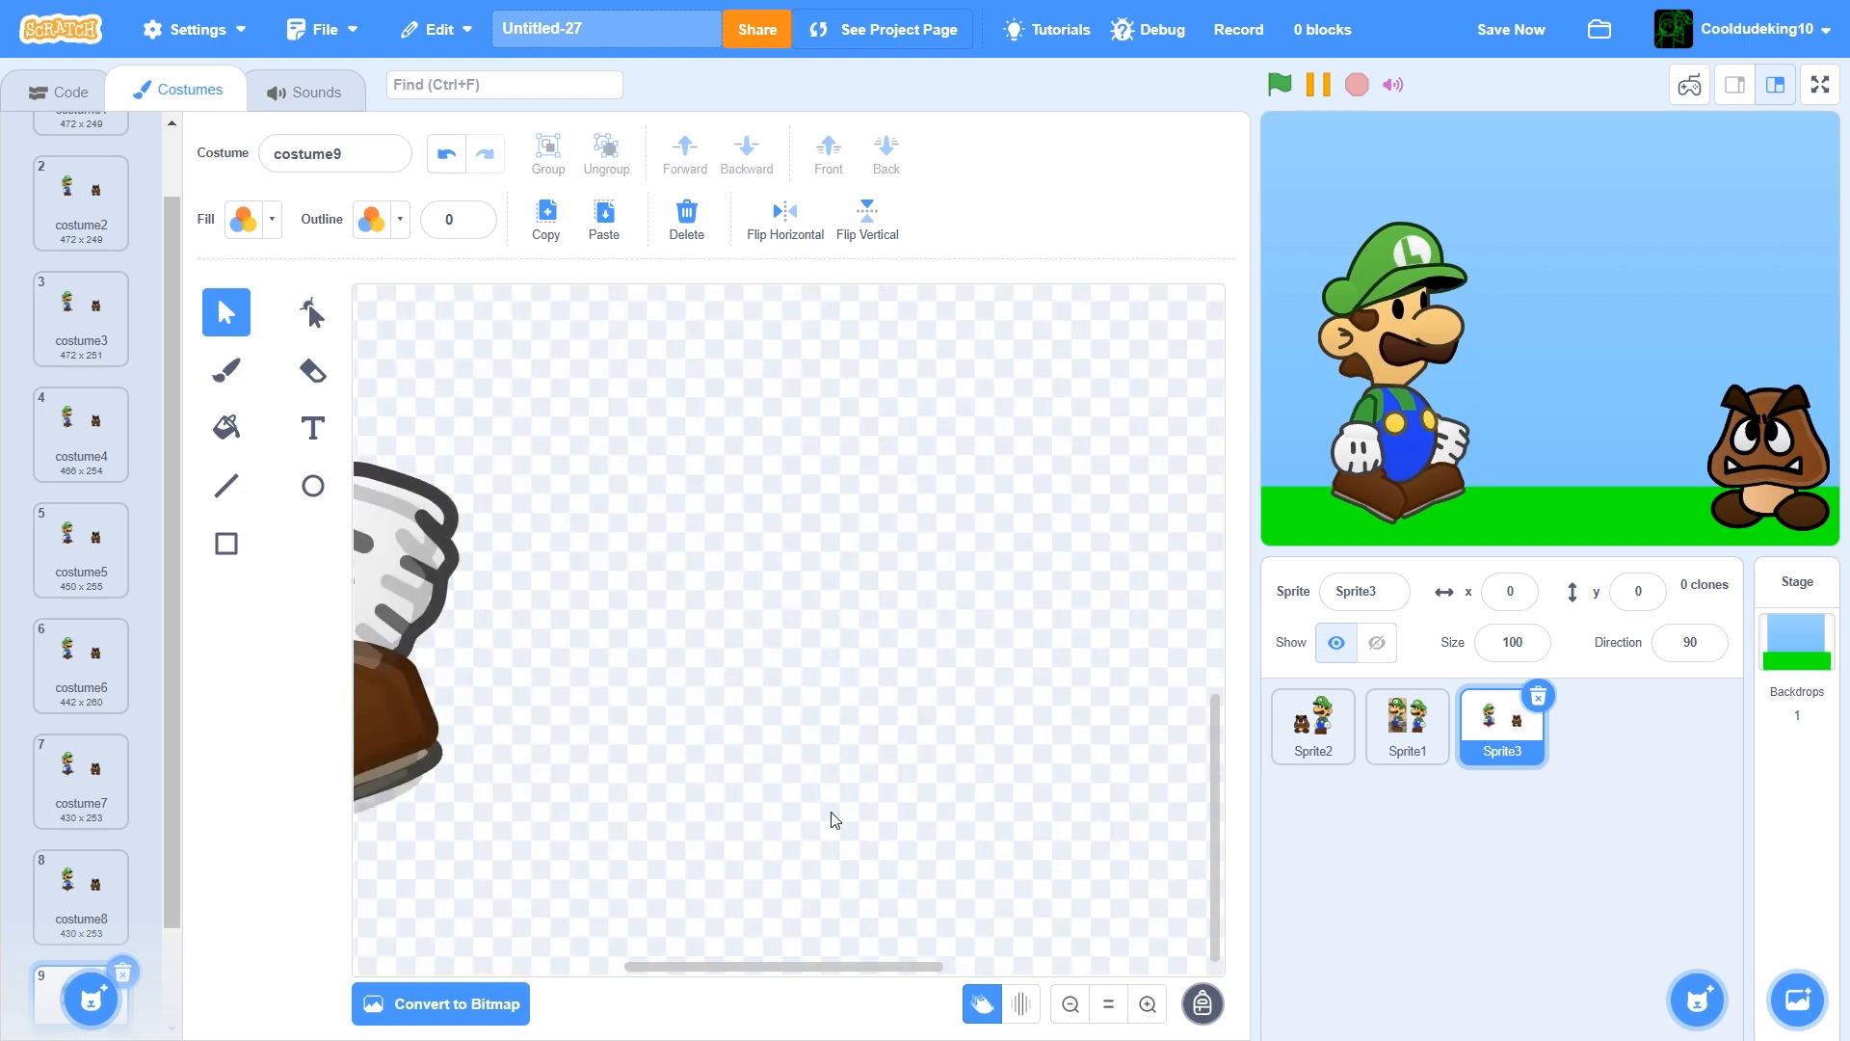
pyautogui.moveTo(851, 970); pyautogui.dragTo(771, 978)
pyautogui.moveTo(714, 616); pyautogui.dragTo(714, 598)
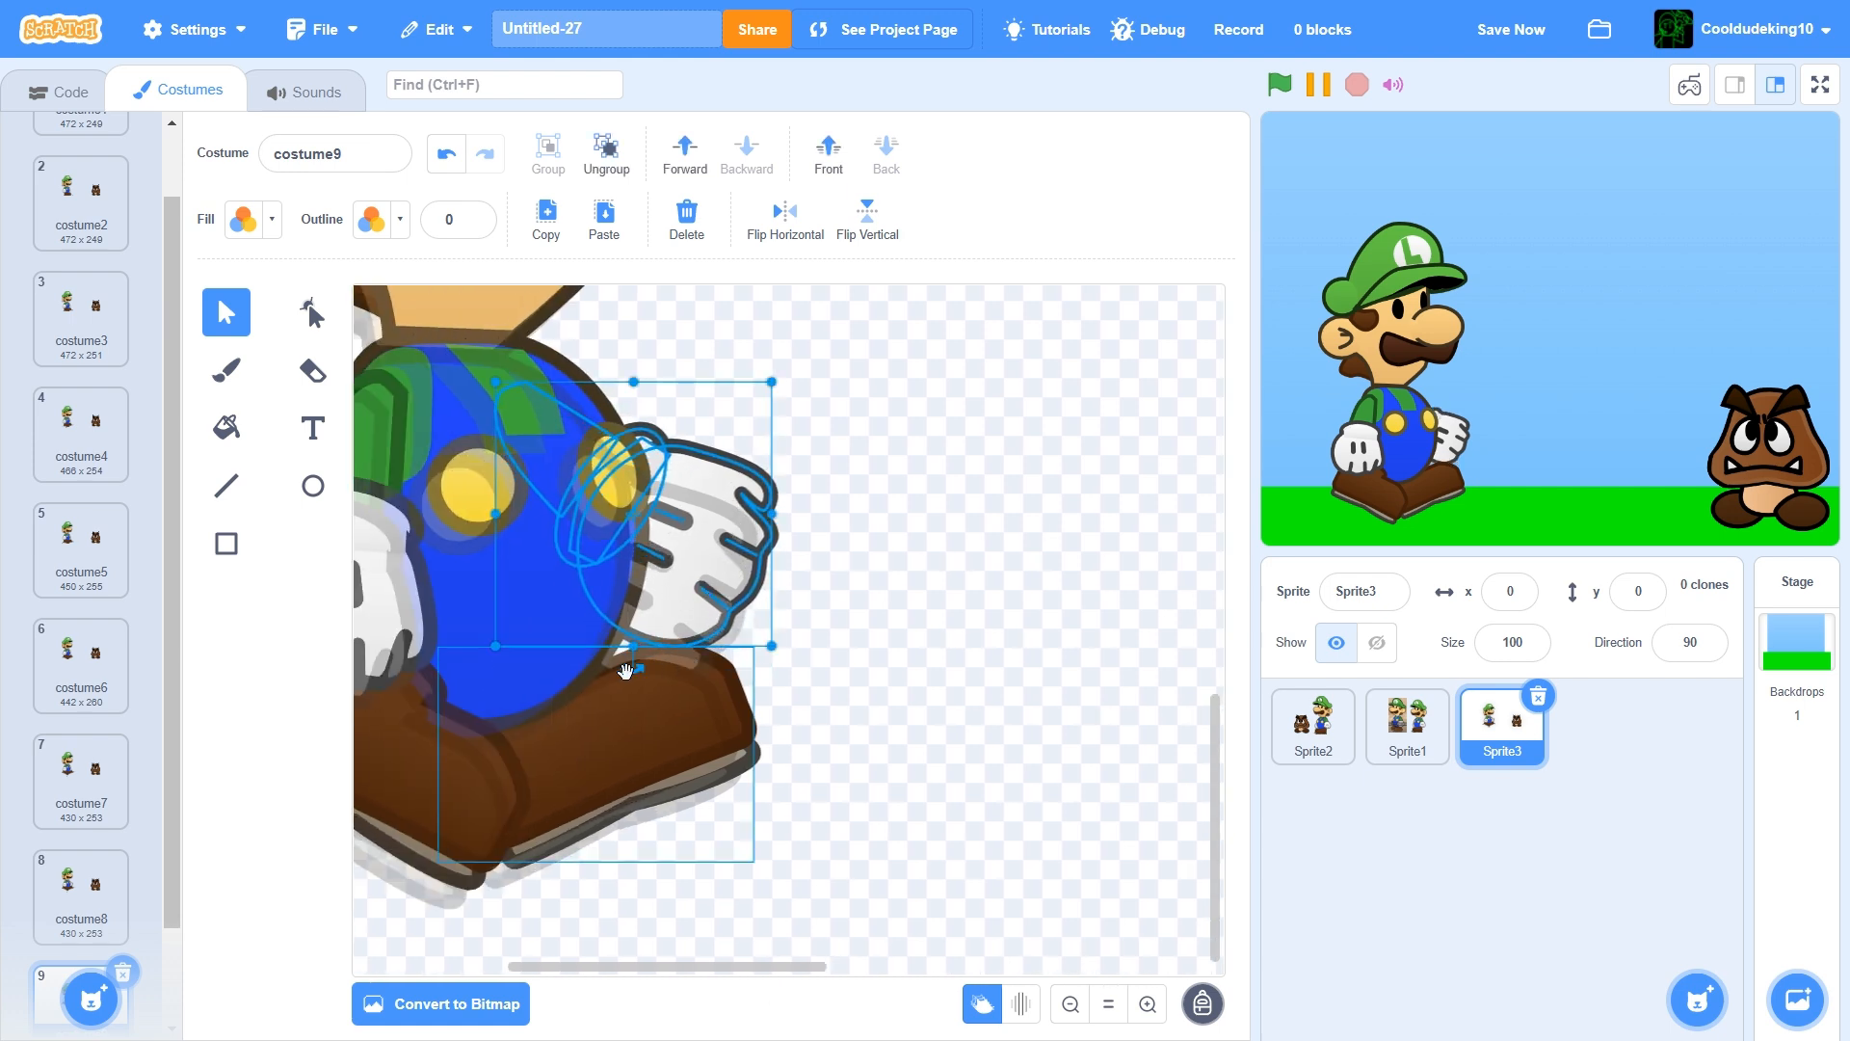
pyautogui.moveTo(627, 672); pyautogui.dragTo(693, 598)
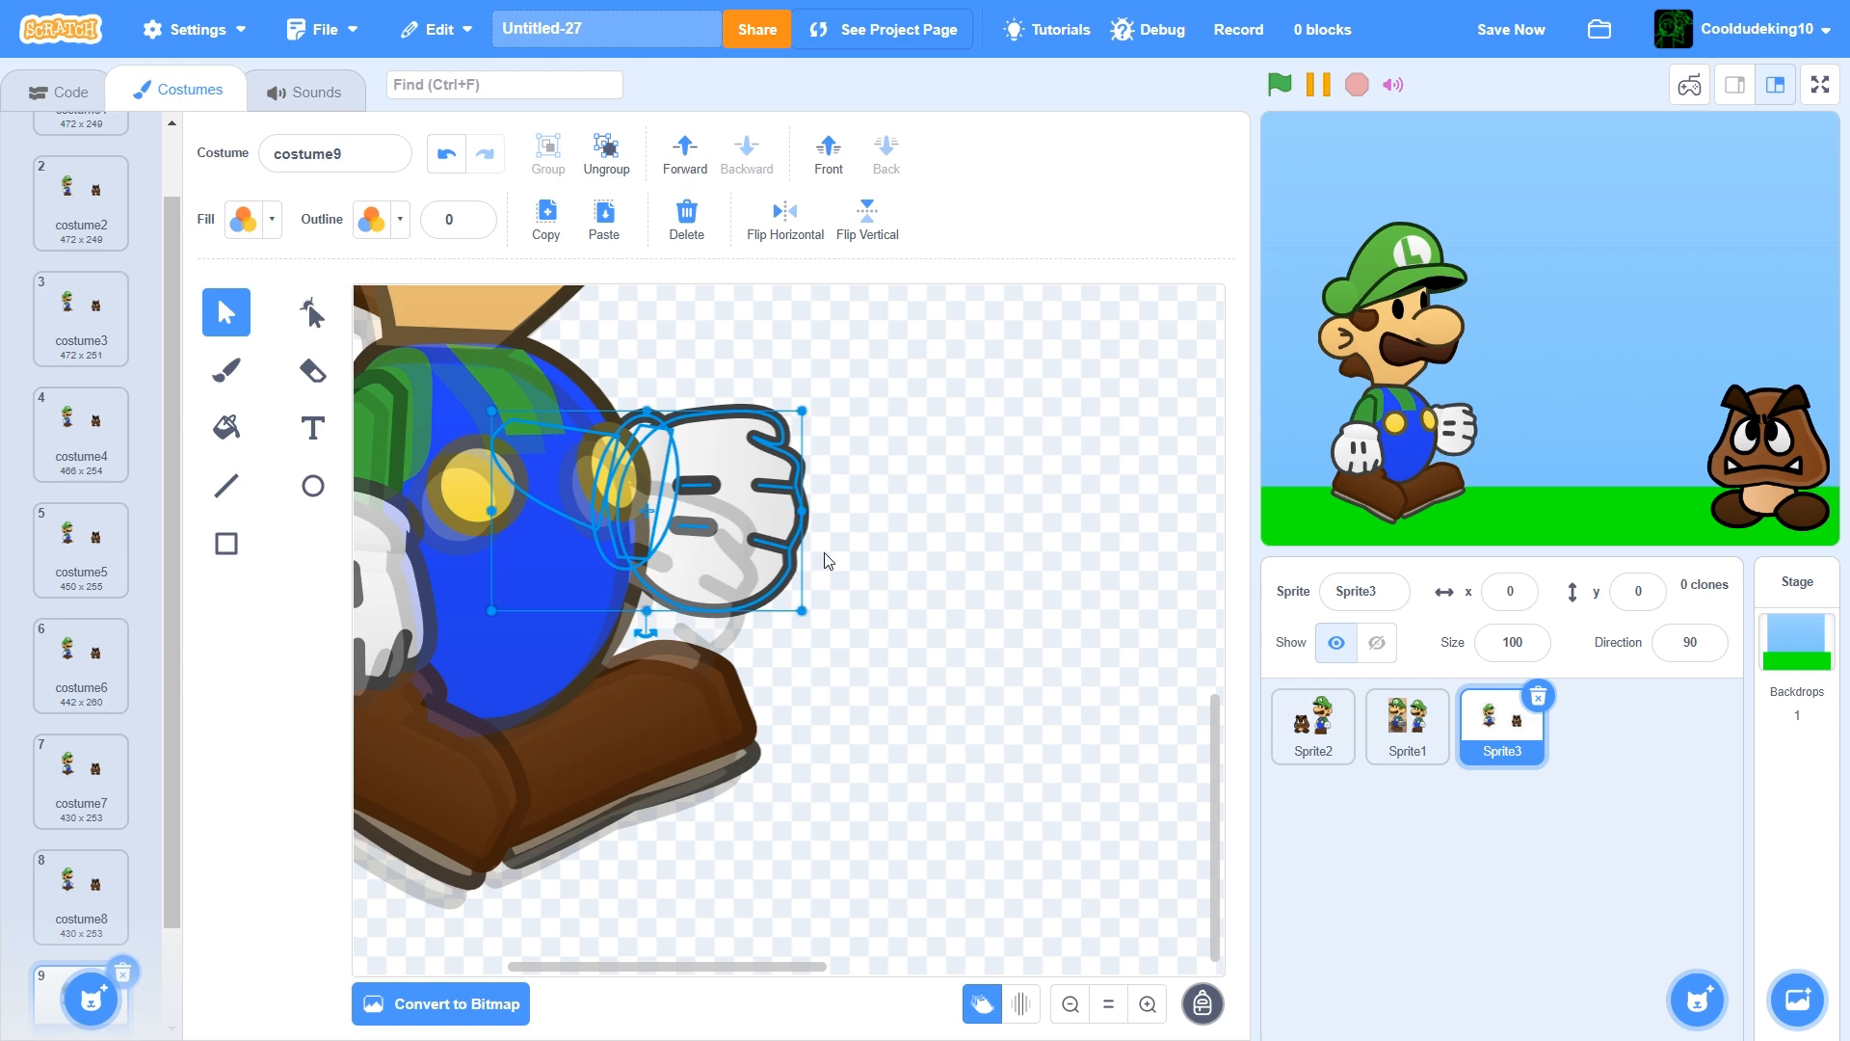
# Spread Luigi's two shoes apart with a steeper tilt in costume9 and save the project
pyautogui.moveTo(738, 966); pyautogui.dragTo(651, 972)
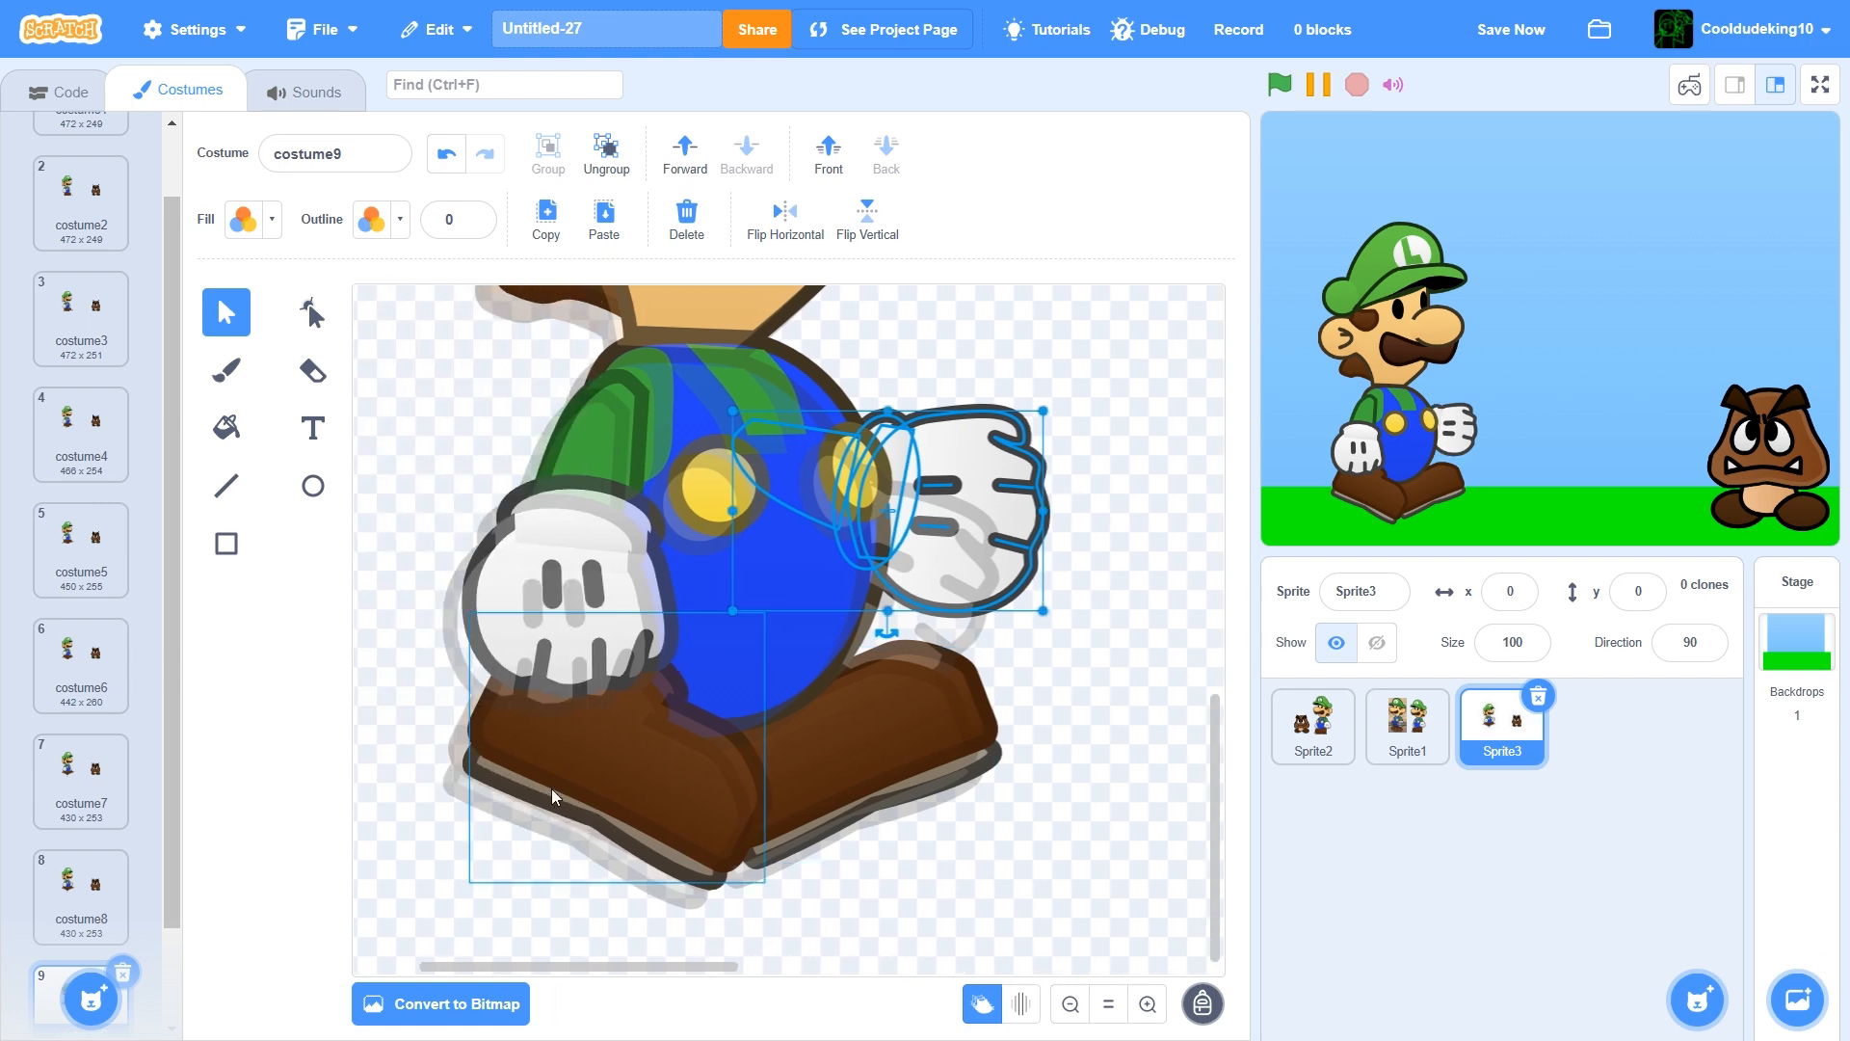
pyautogui.moveTo(551, 788); pyautogui.dragTo(534, 775)
pyautogui.moveTo(590, 892); pyautogui.dragTo(563, 892)
pyautogui.moveTo(843, 785); pyautogui.dragTo(867, 752)
pyautogui.moveTo(864, 860); pyautogui.dragTo(934, 830)
pyautogui.moveTo(854, 767); pyautogui.dragTo(842, 751)
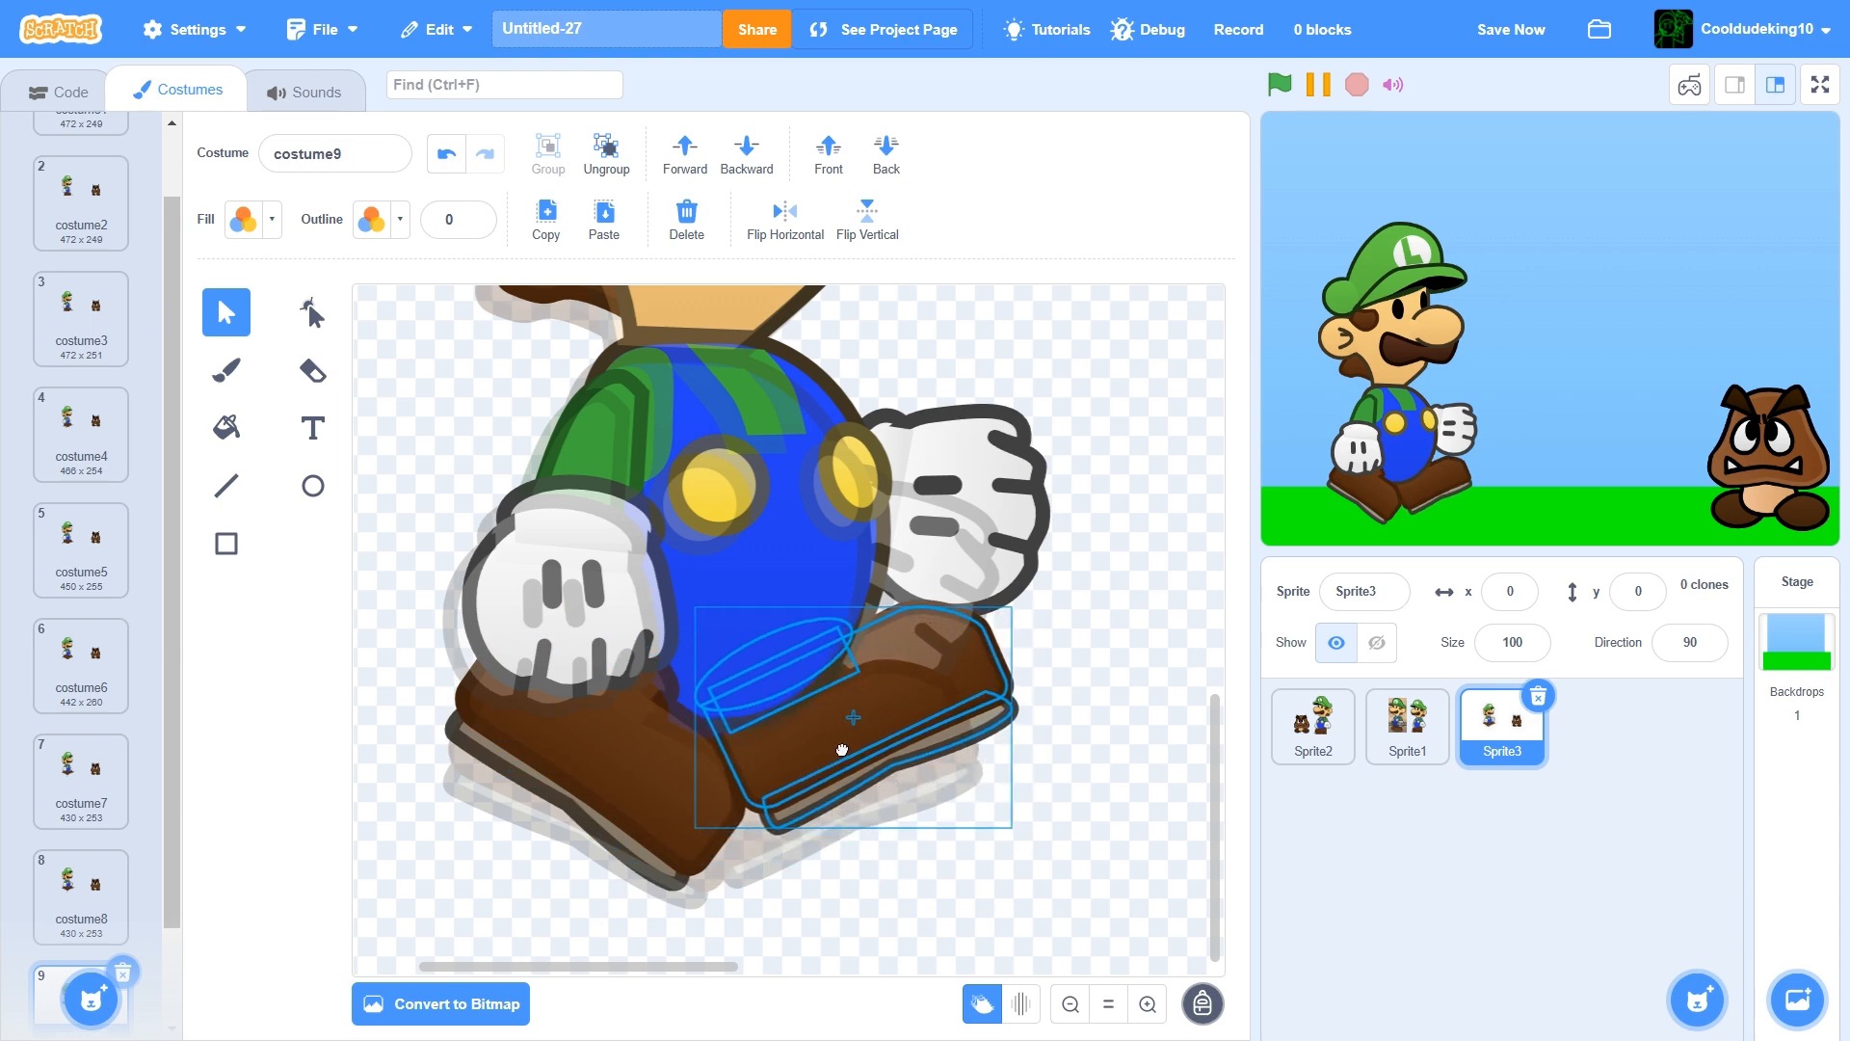
pyautogui.click(1481, 41)
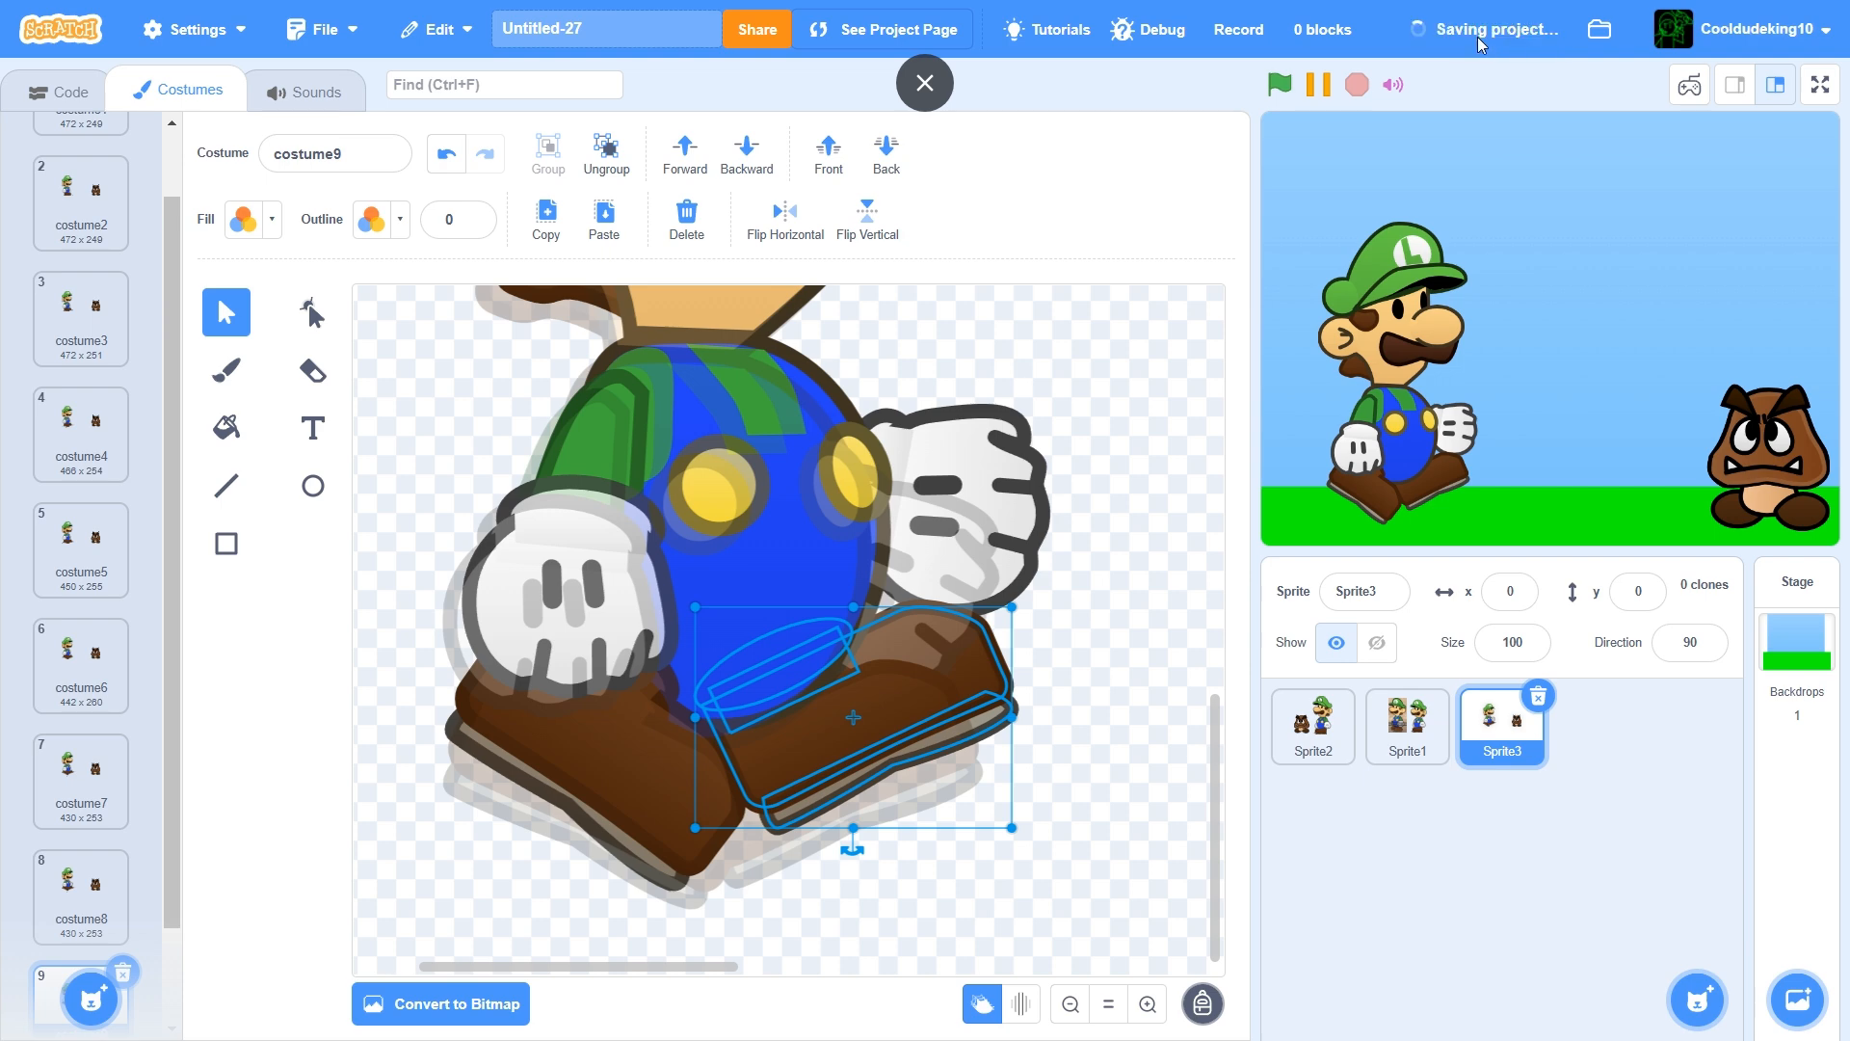
# Duplicate costume9 as the tenth frame, then rotate Luigi's far hand upward and raise it
pyautogui.scroll(-2, 127, 889)
pyautogui.rightClick(58, 902)
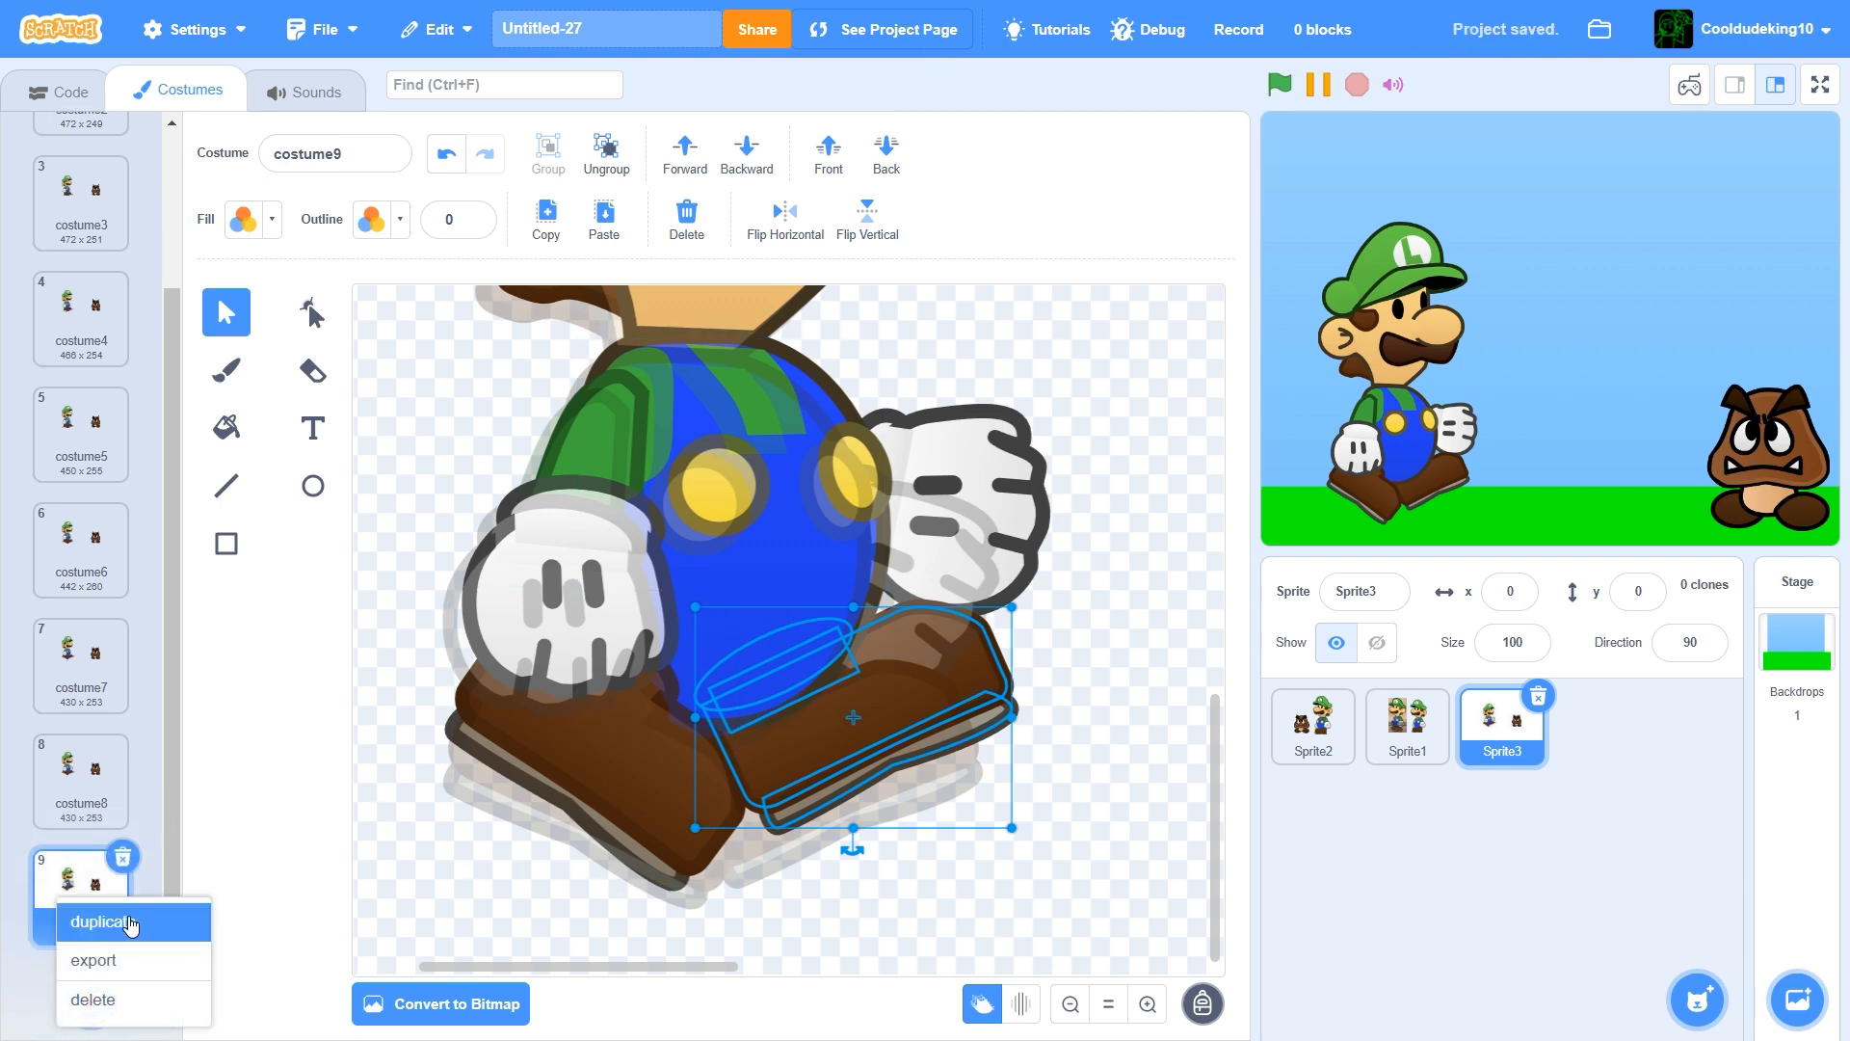
pyautogui.click(77, 922)
pyautogui.click(933, 602)
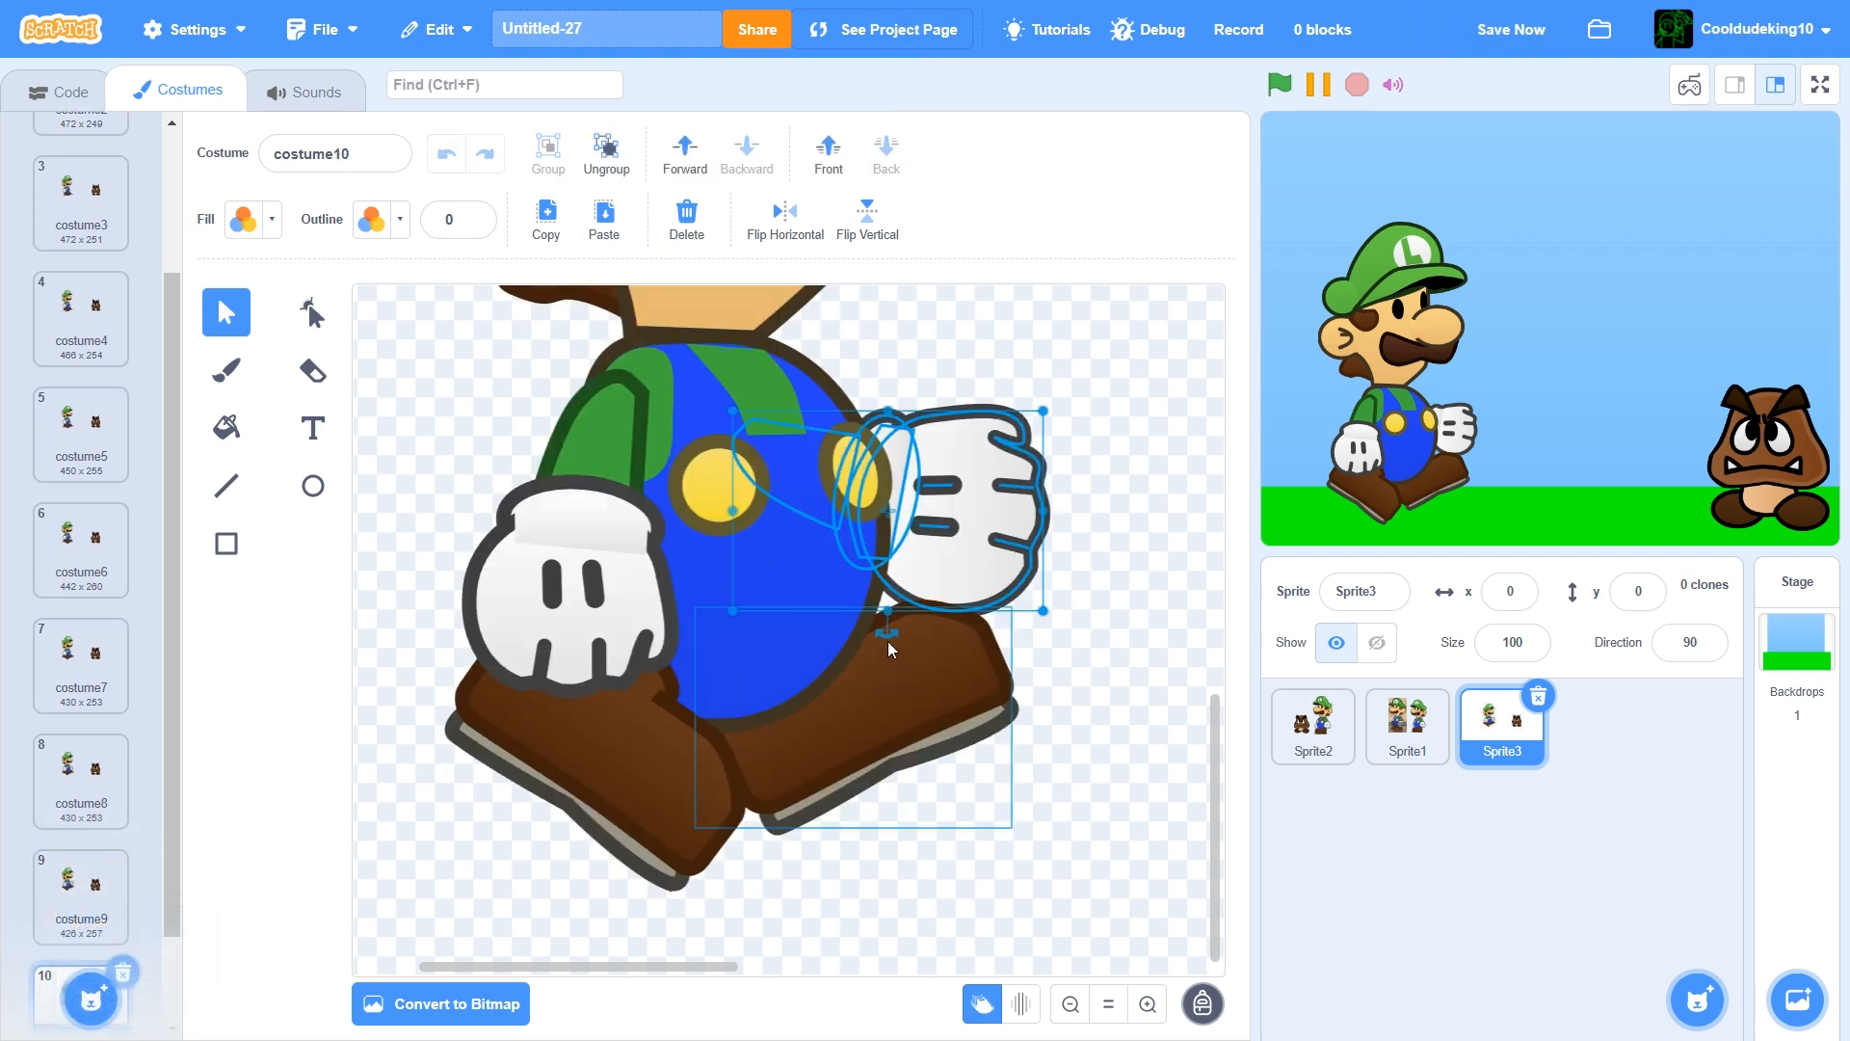
pyautogui.moveTo(887, 634); pyautogui.dragTo(957, 574)
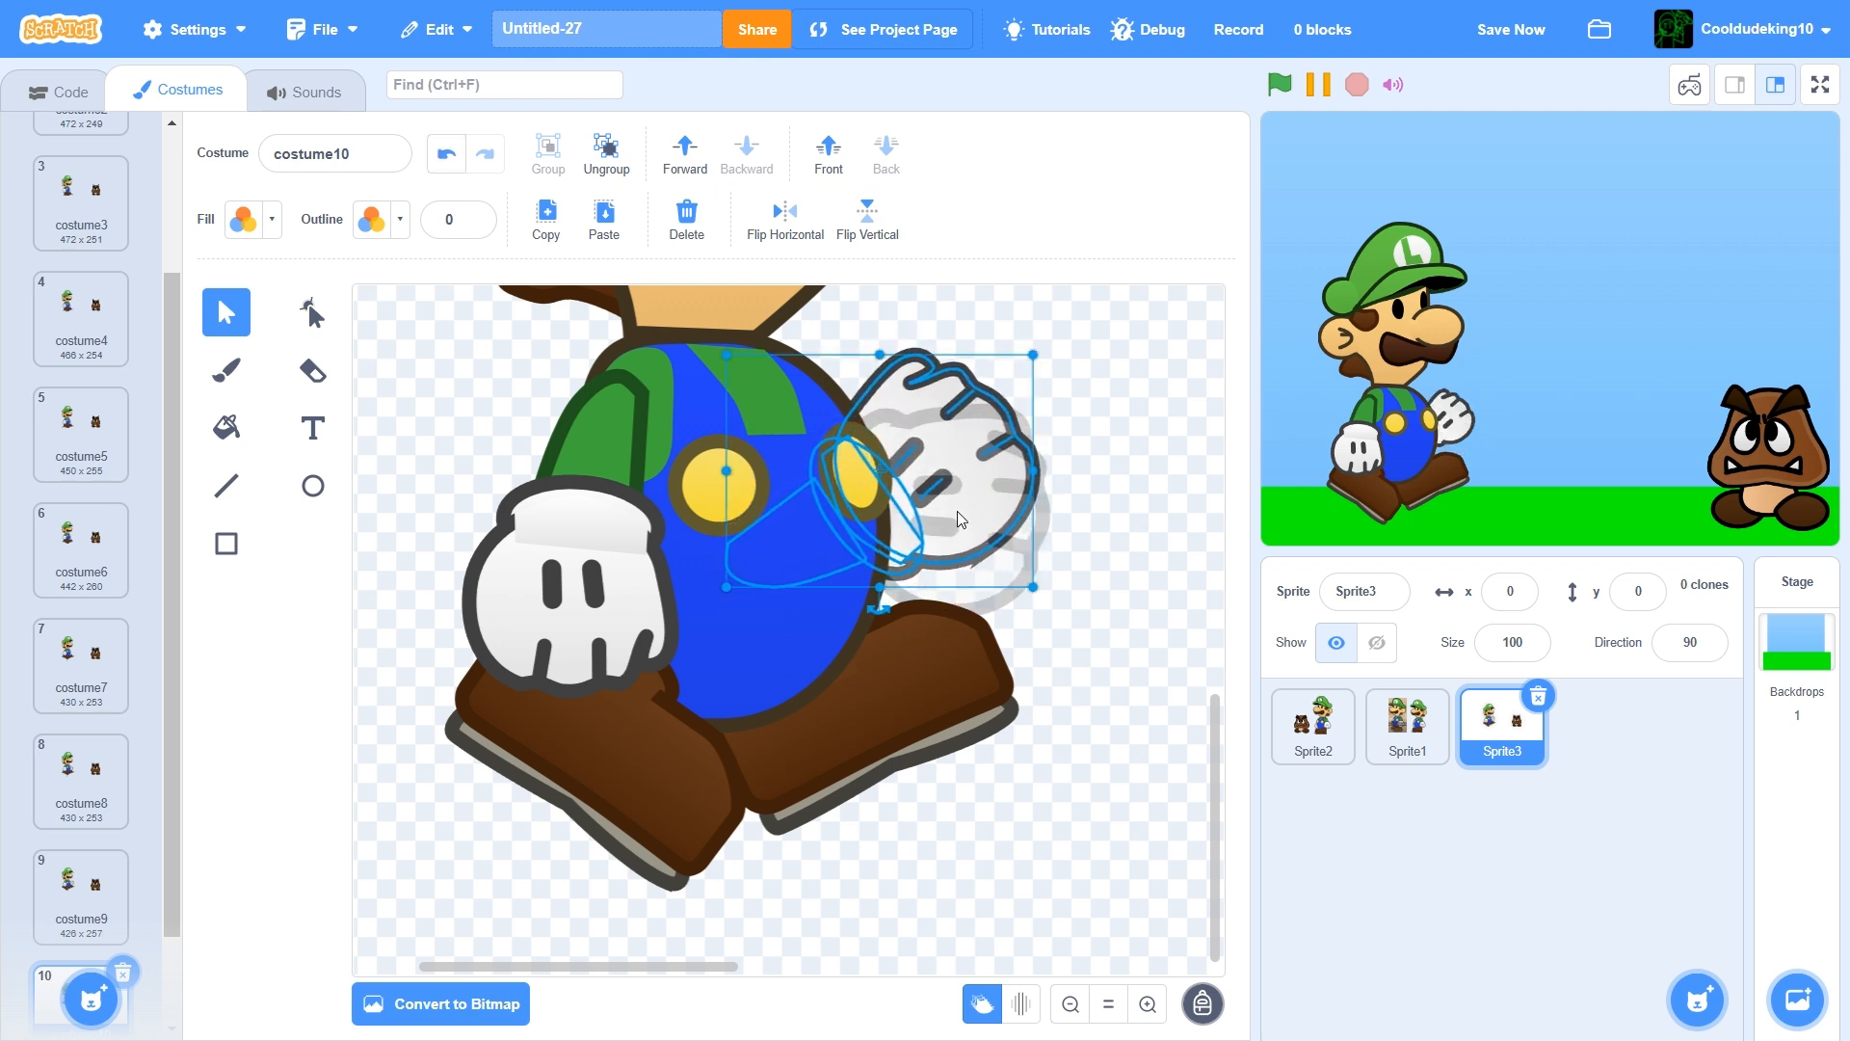
pyautogui.moveTo(957, 511); pyautogui.dragTo(970, 457)
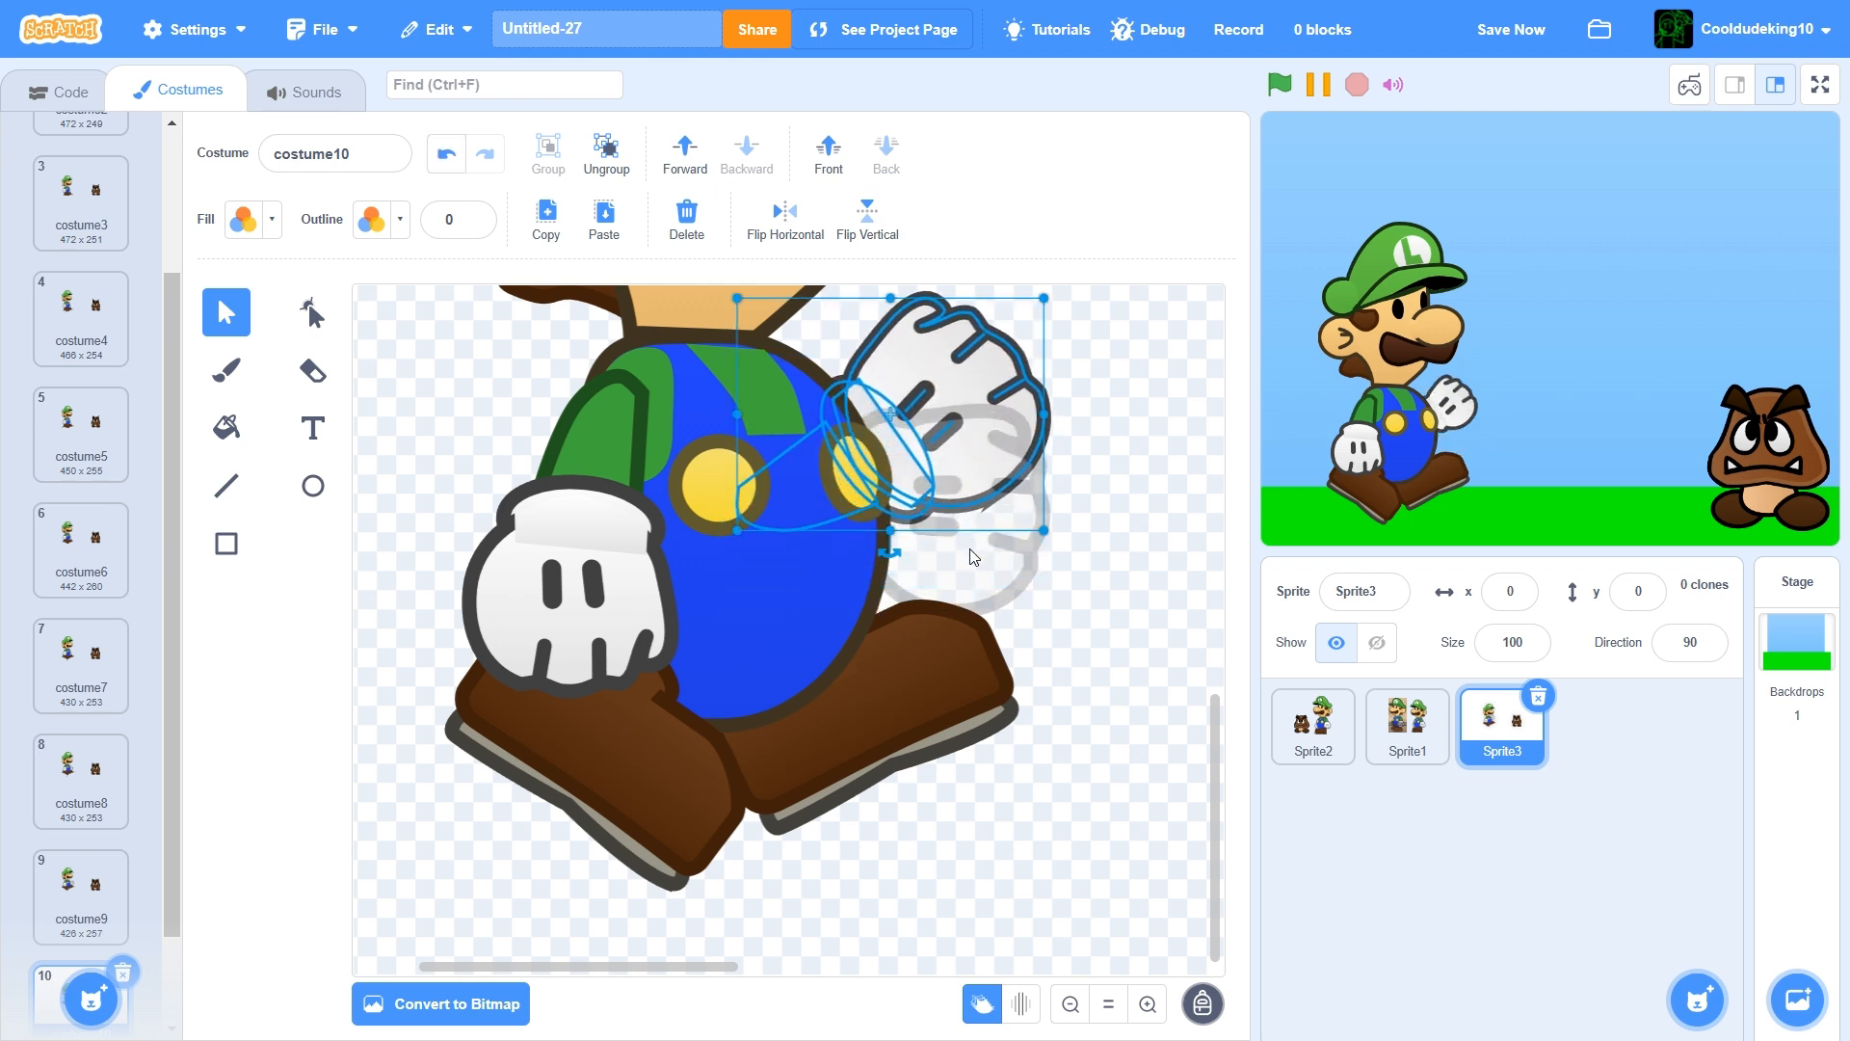
pyautogui.moveTo(919, 875); pyautogui.dragTo(540, 316)
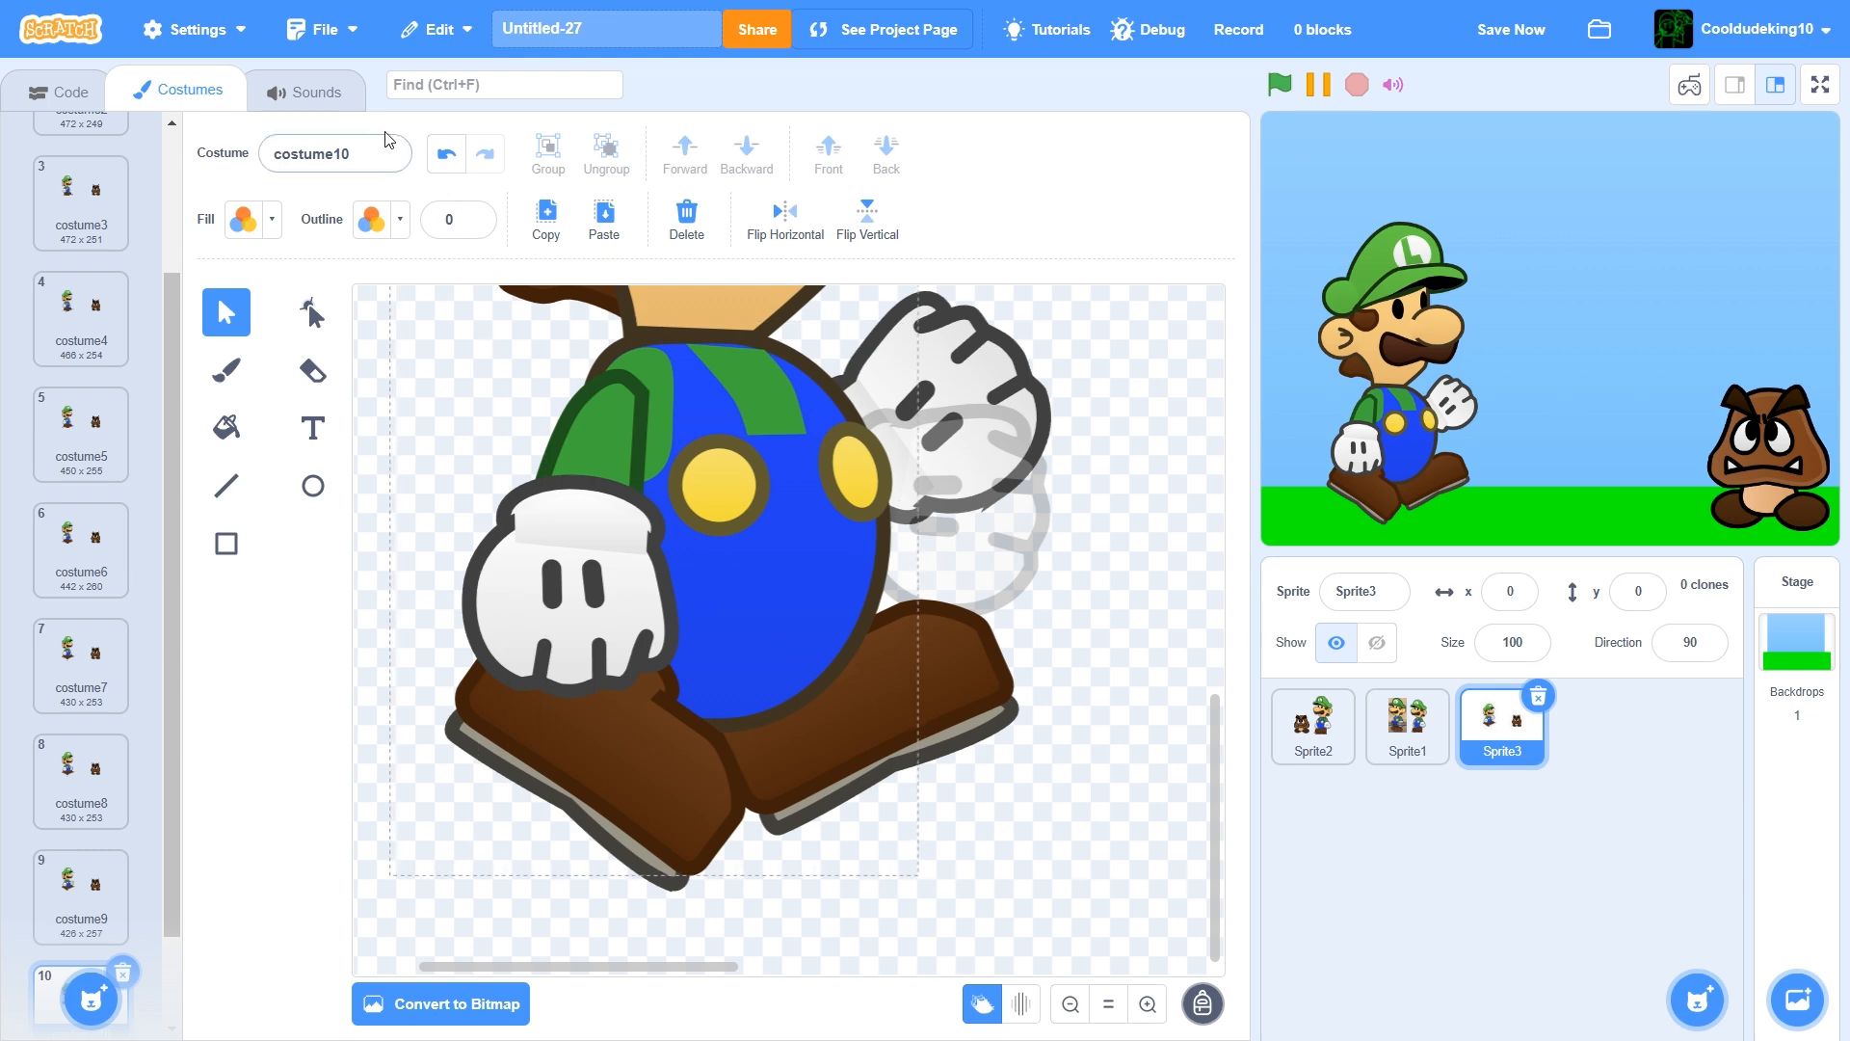
pyautogui.moveTo(384, 138); pyautogui.dragTo(417, 358)
pyautogui.moveTo(650, 483); pyautogui.dragTo(674, 466)
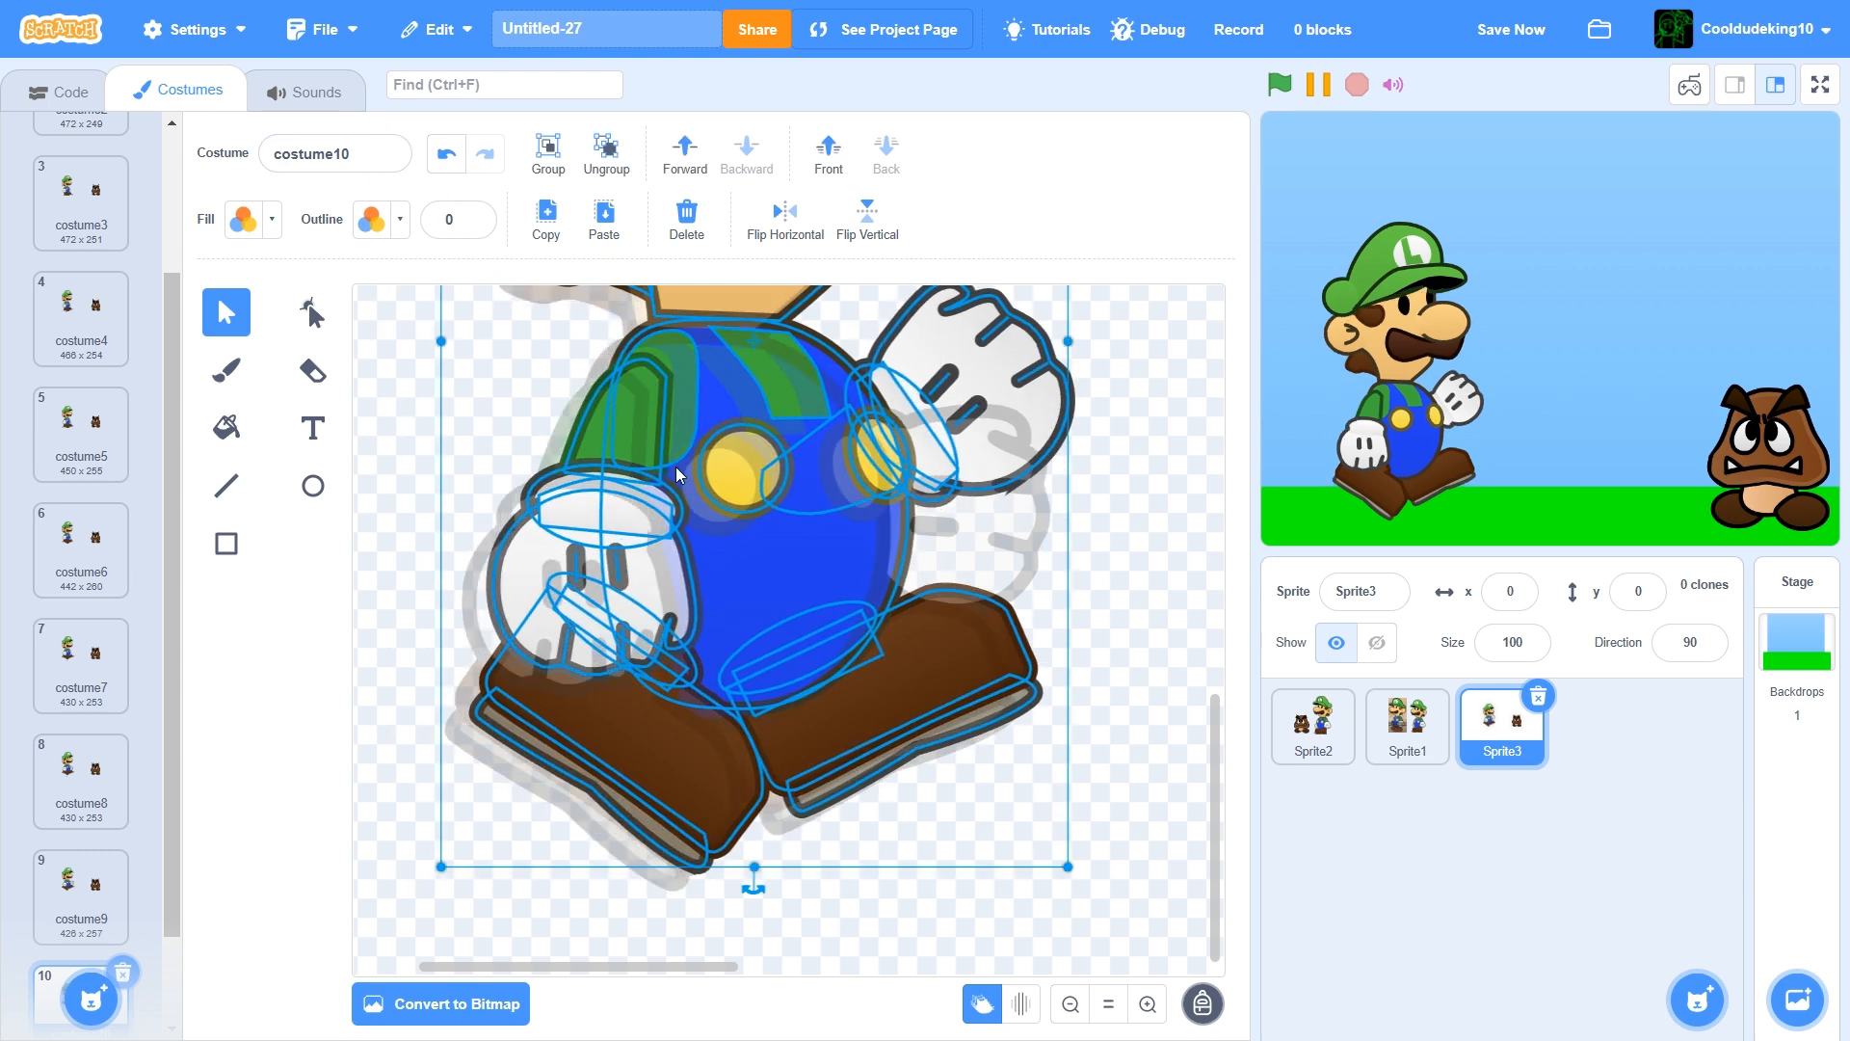
pyautogui.click(445, 153)
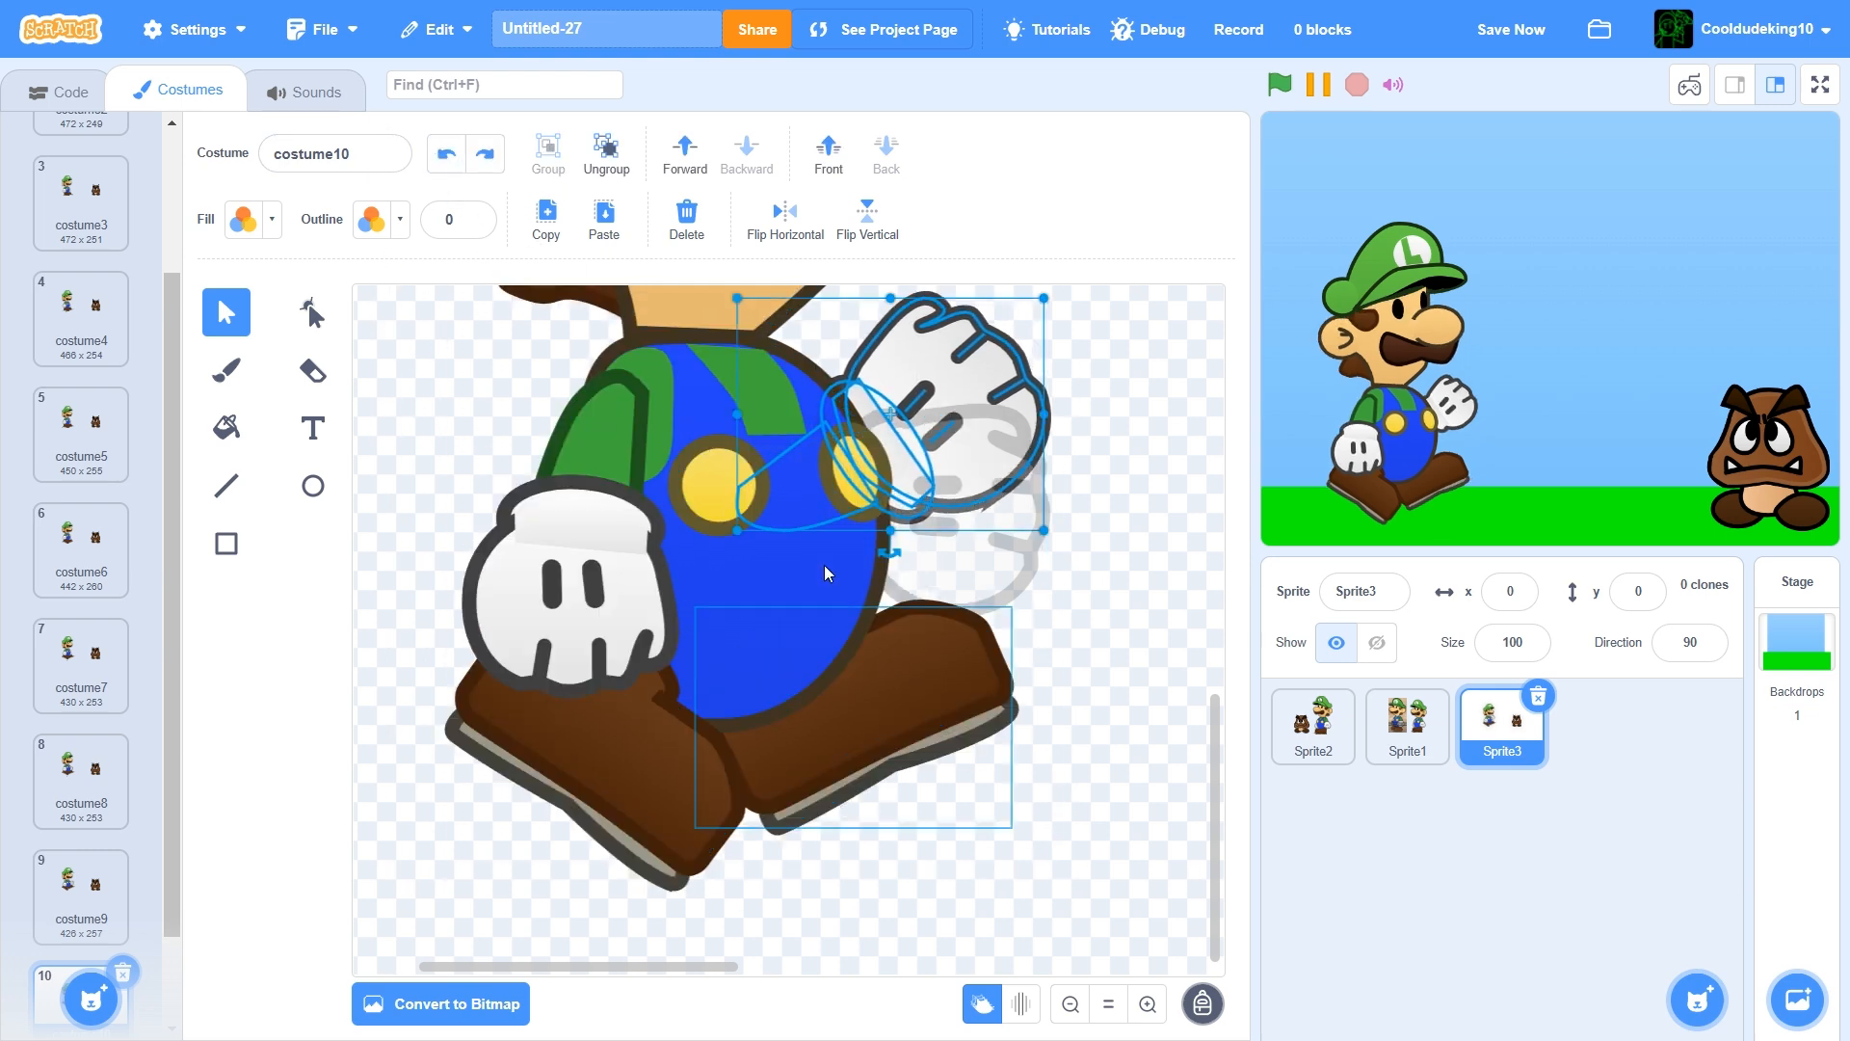
# Select the whole Luigi figure in costume10 and move it up and to the right, off the ground
pyautogui.click(1108, 1003)
pyautogui.moveTo(796, 828); pyautogui.dragTo(511, 493)
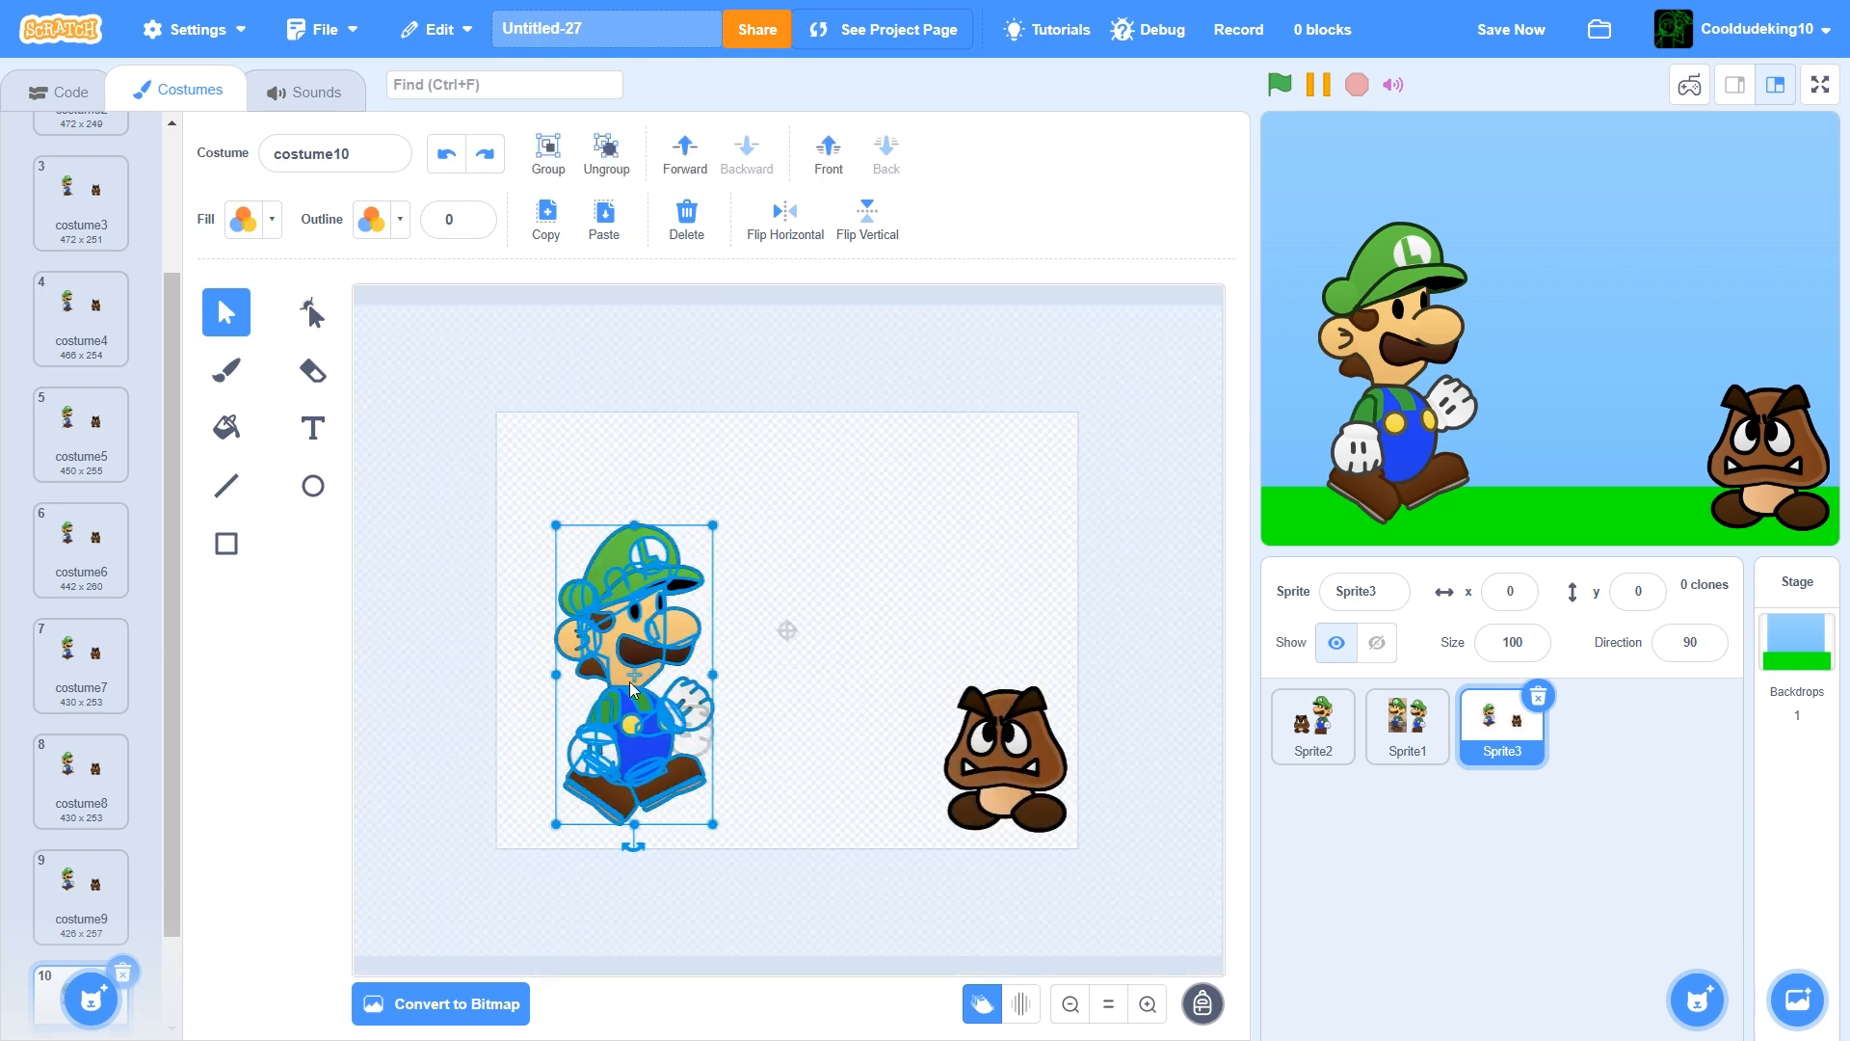
pyautogui.moveTo(629, 678); pyautogui.dragTo(646, 661)
# Duplicate costume10 as the eleventh frame and repose Luigi with his raised hand rotated further and his body shifted up and to the right
pyautogui.scroll(-2, 87, 867)
pyautogui.rightClick(60, 881)
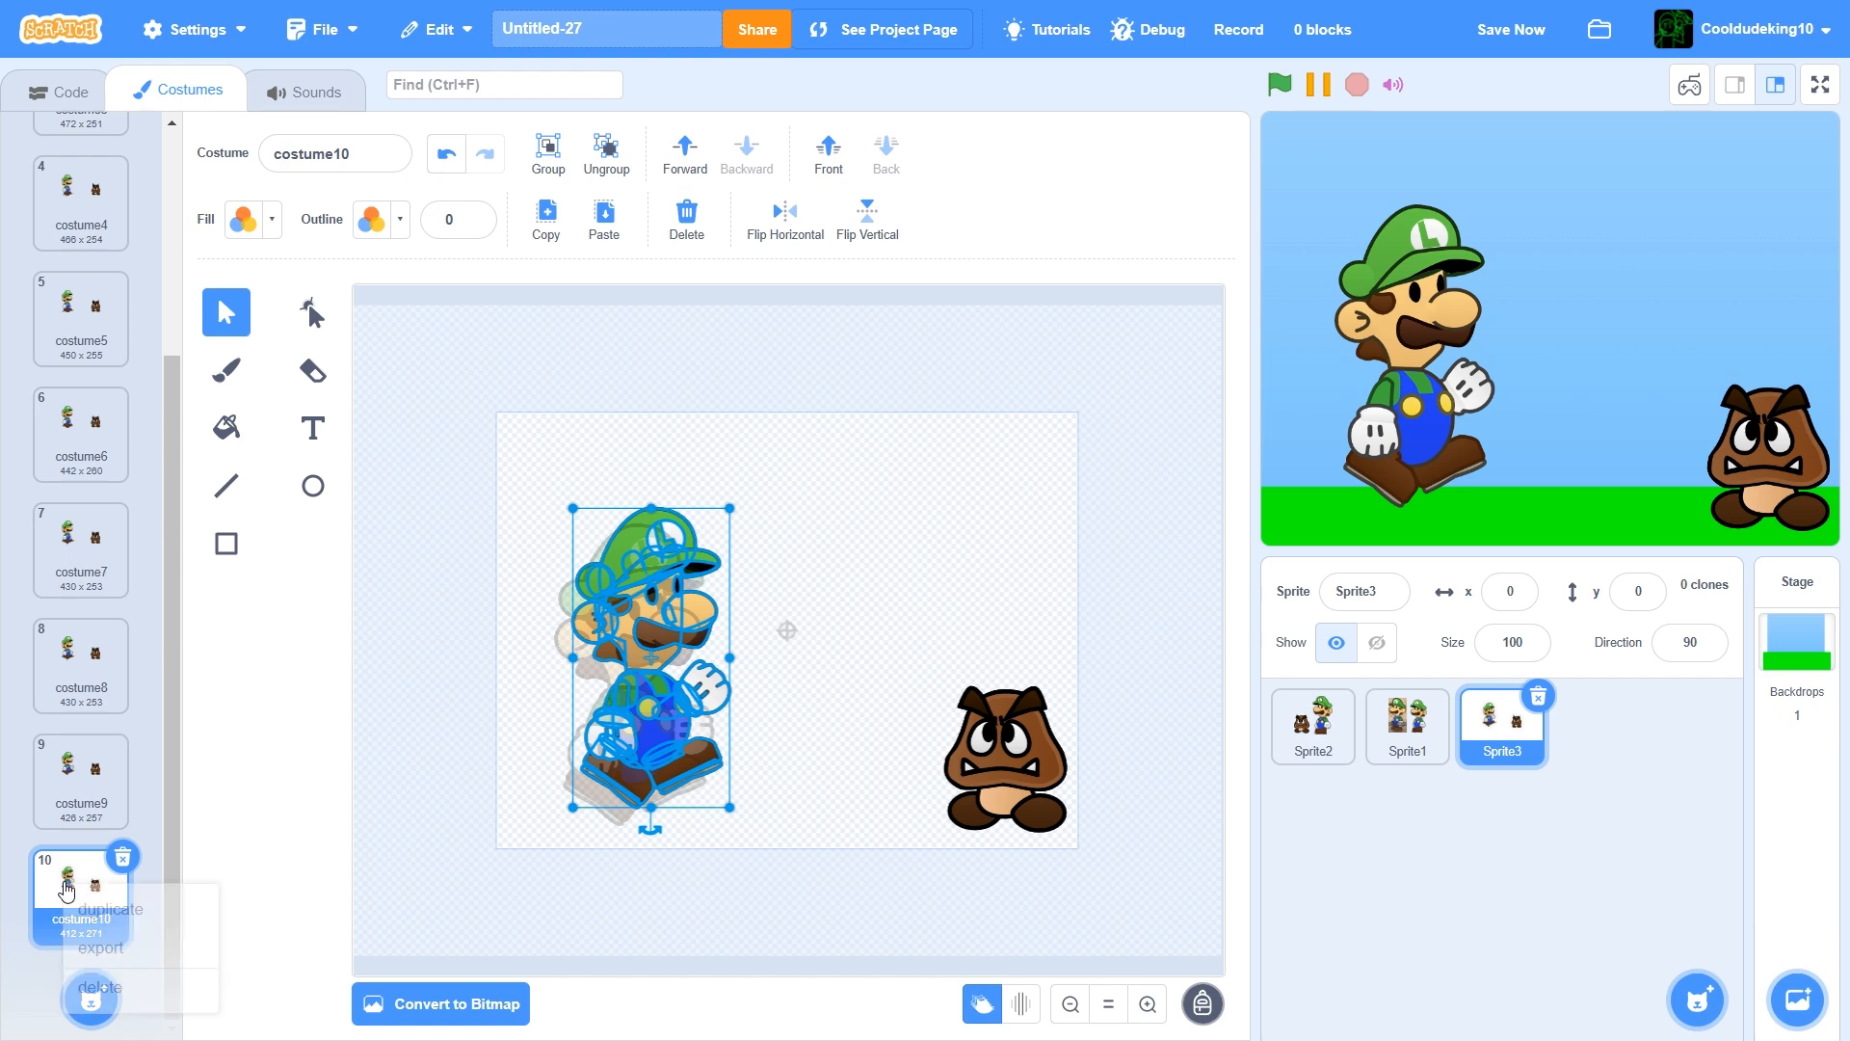
pyautogui.click(92, 899)
pyautogui.moveTo(642, 793); pyautogui.dragTo(712, 674)
pyautogui.scroll(-1, 108, 852)
pyautogui.scroll(-1, 106, 850)
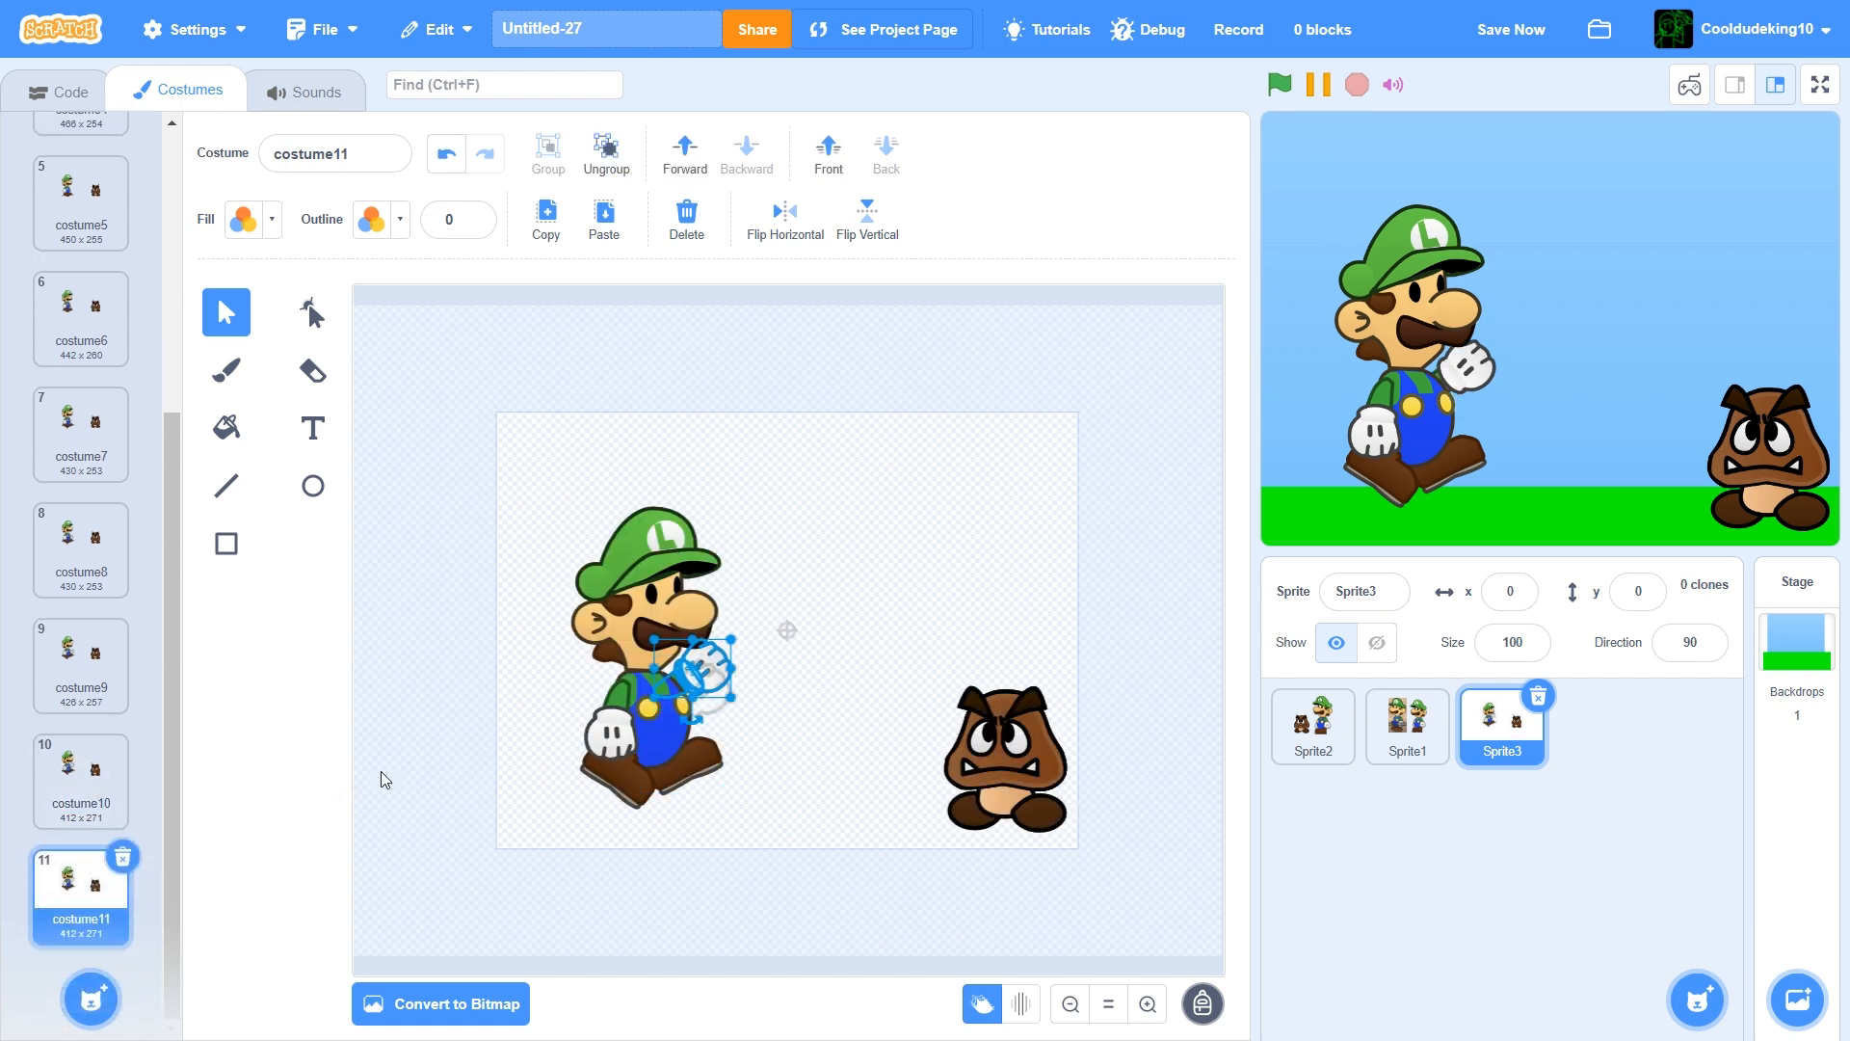
pyautogui.moveTo(499, 508); pyautogui.dragTo(712, 654)
# Duplicate costume11 as the twelfth frame and repose Luigi with his raised hand turned and his body slightly higher and further right
pyautogui.rightClick(51, 880)
pyautogui.click(87, 896)
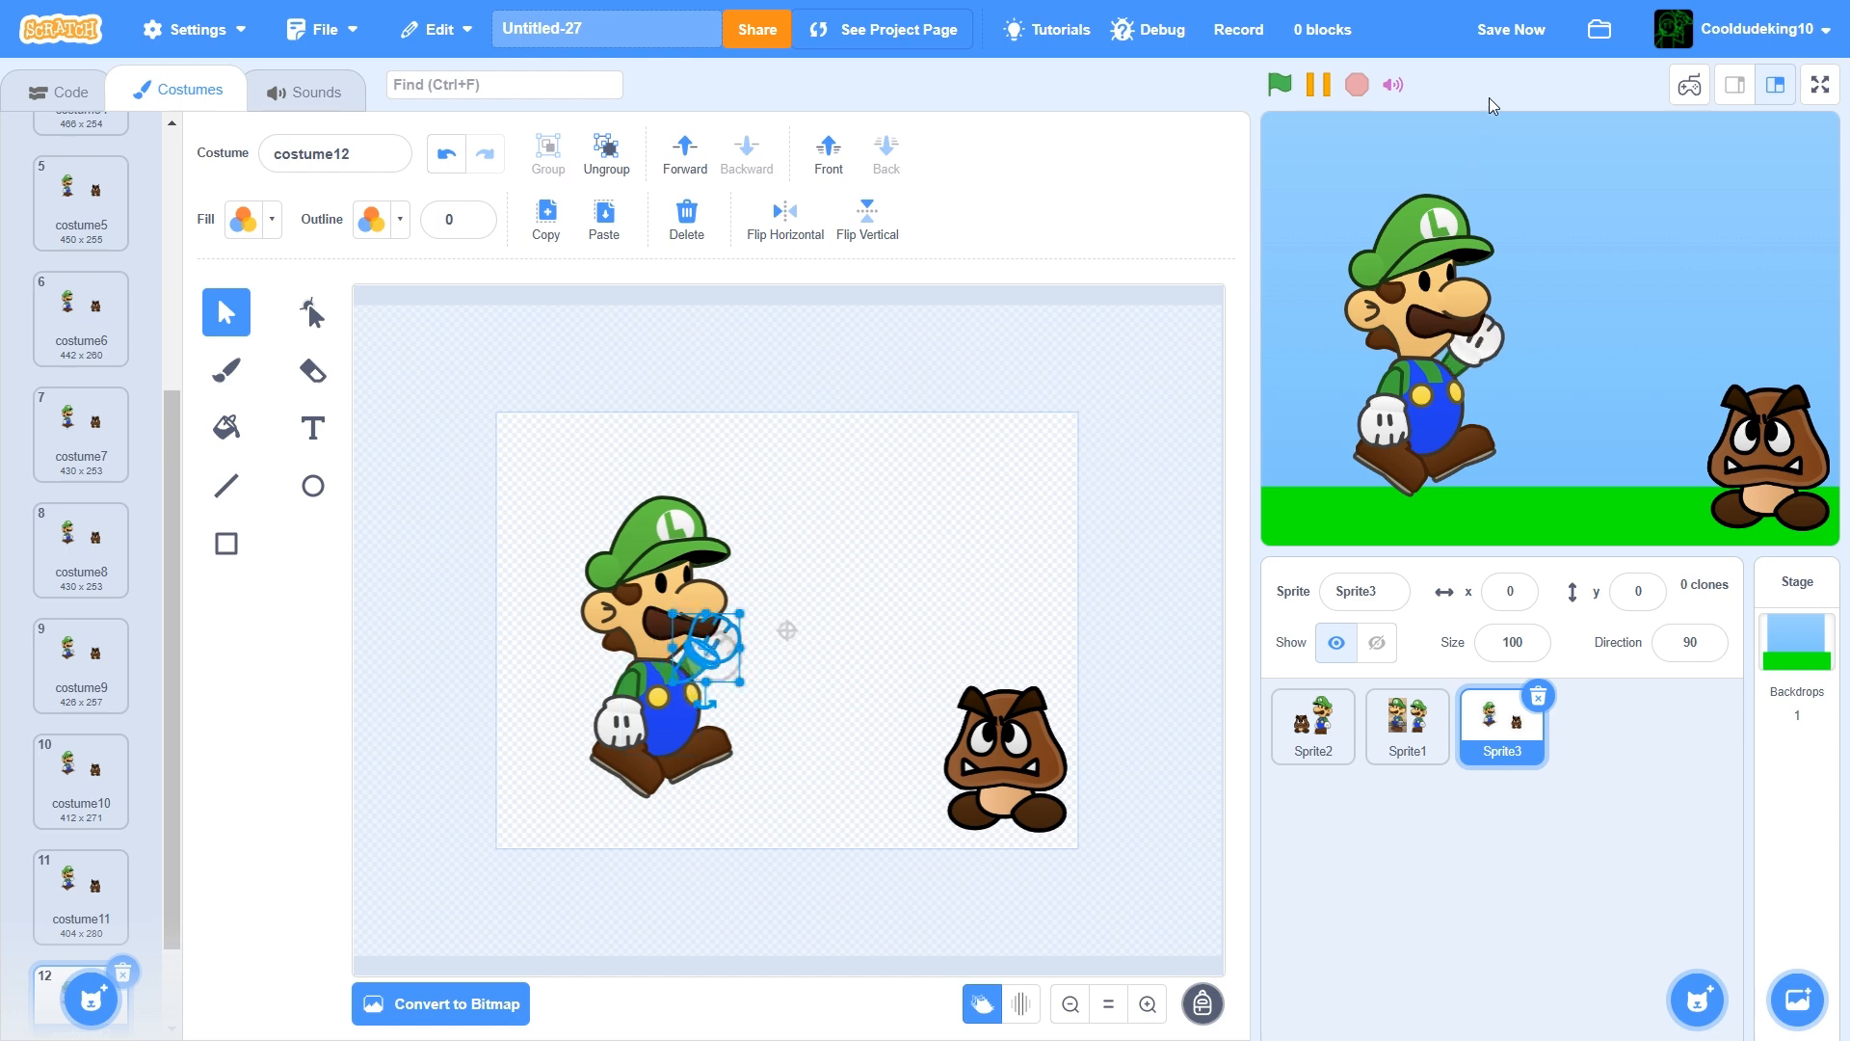
pyautogui.scroll(-1, 109, 900)
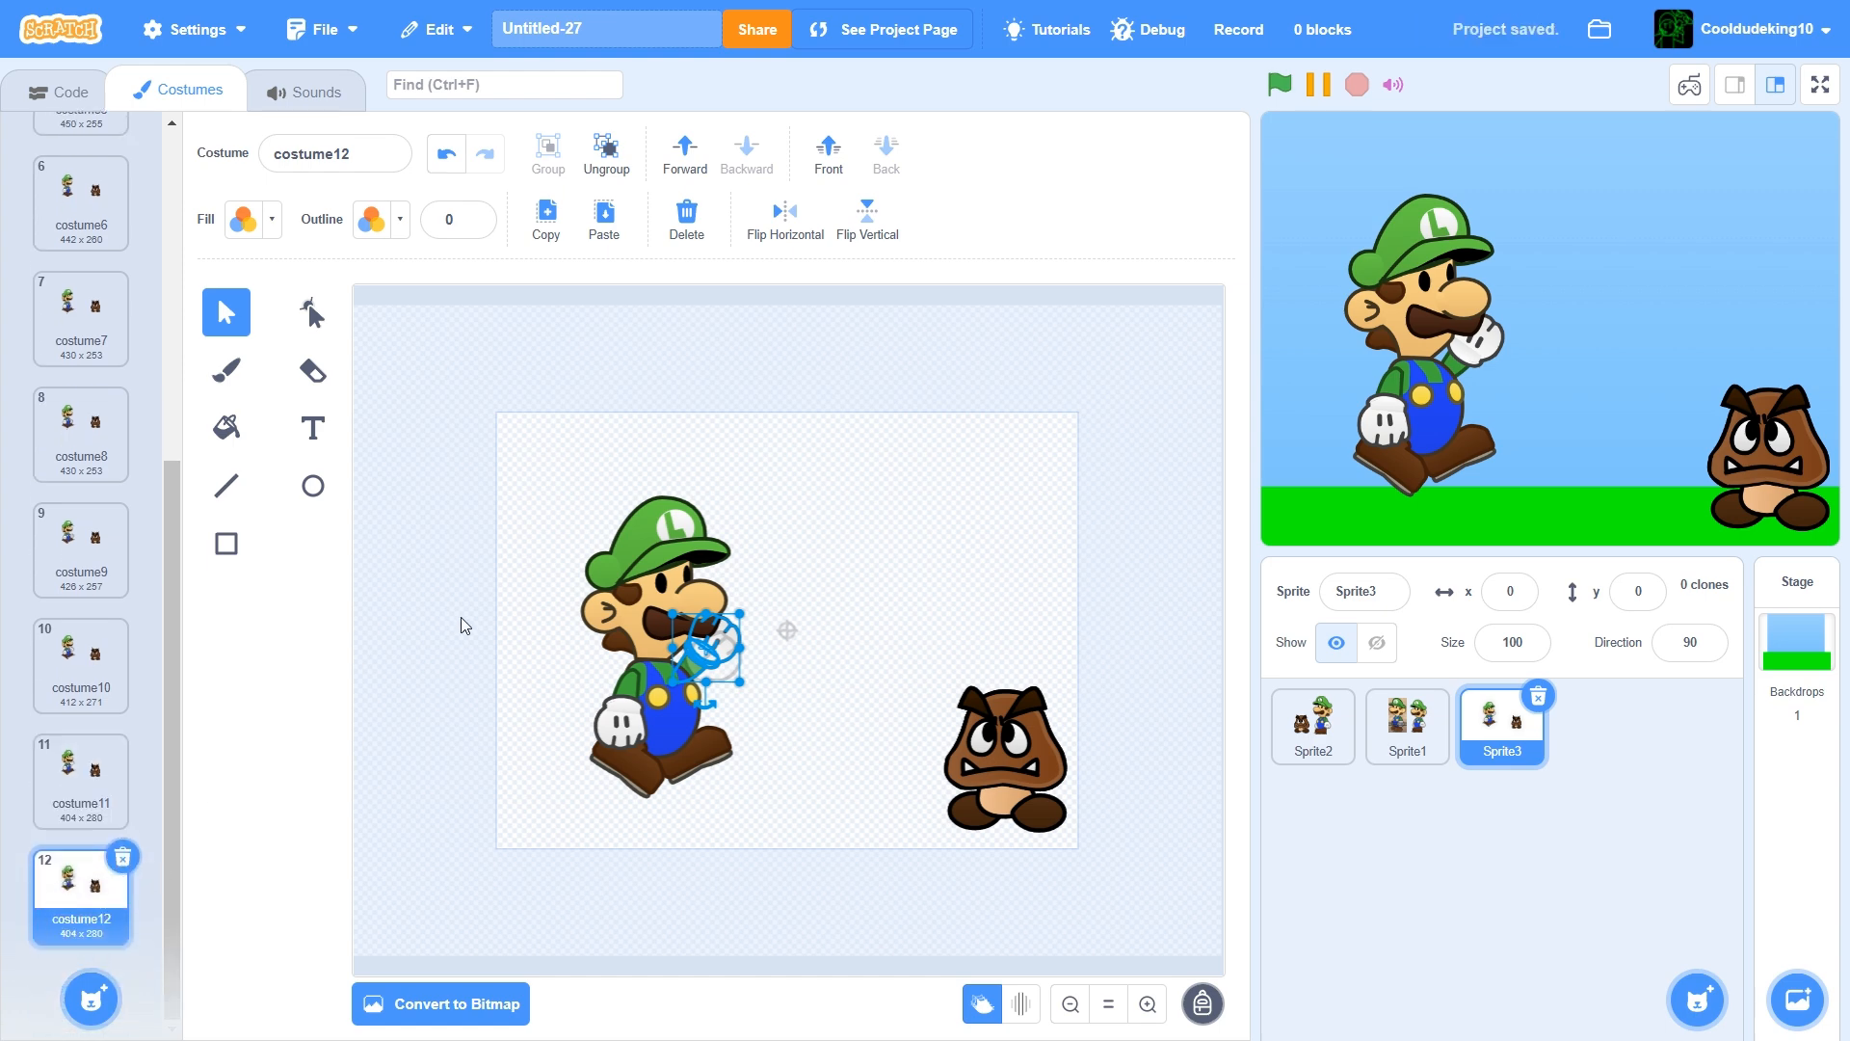
pyautogui.moveTo(450, 513); pyautogui.dragTo(704, 812)
pyautogui.moveTo(675, 713); pyautogui.dragTo(685, 703)
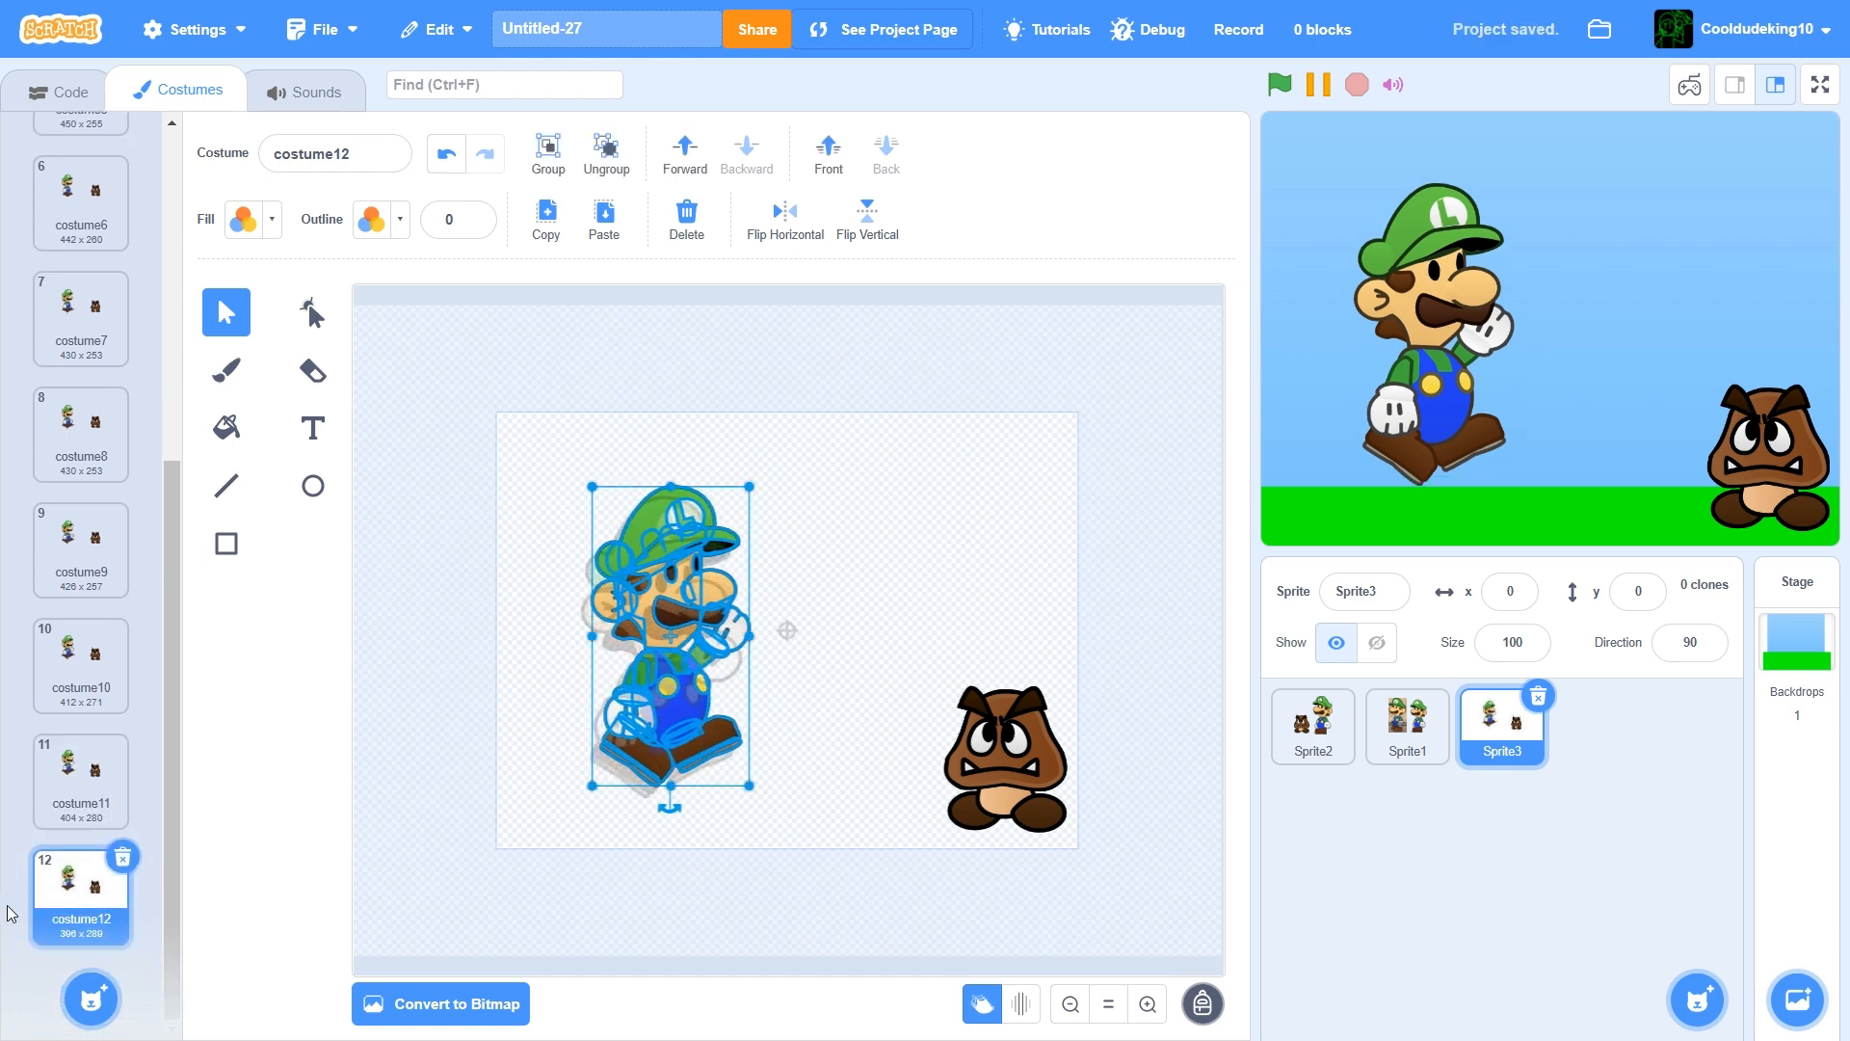
# Duplicate costume12 as the thirteenth frame
pyautogui.rightClick(60, 903)
pyautogui.click(91, 923)
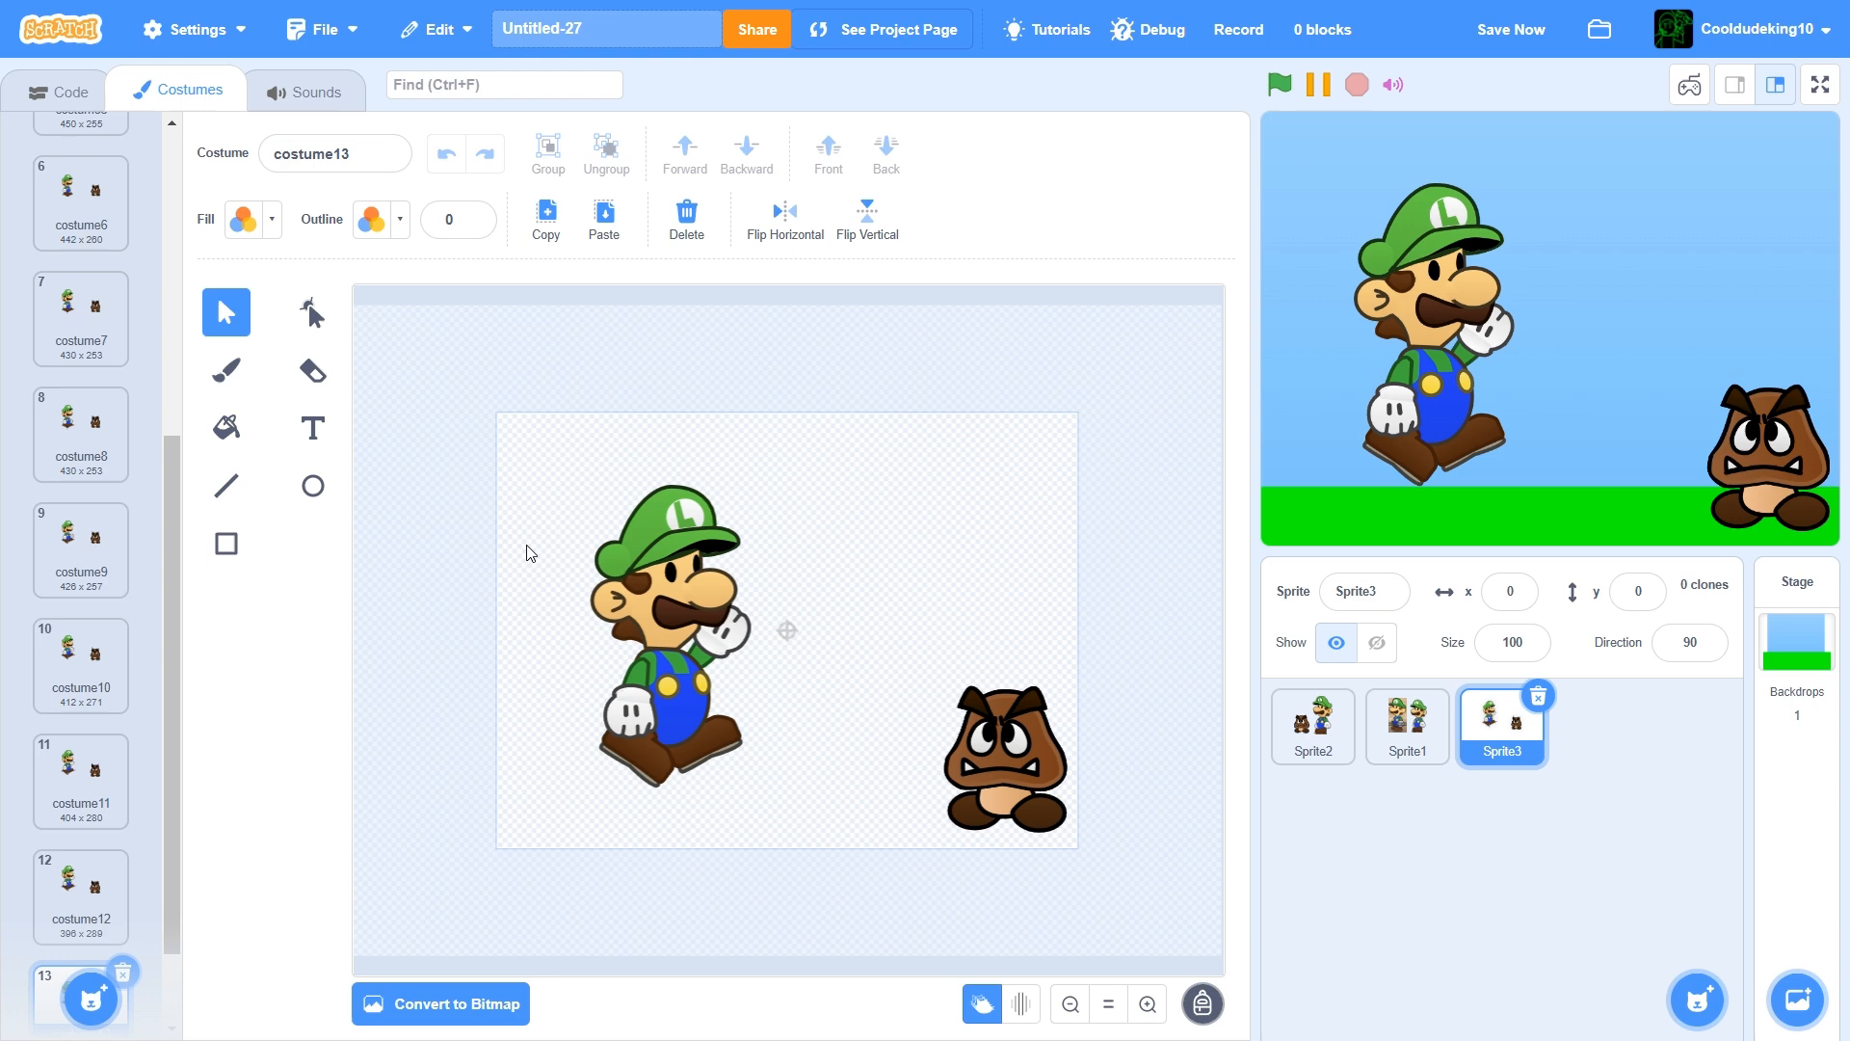
# Move the whole Luigi figure in costume13 up and to the right, and duplicate costume13 as the fourteenth frame
pyautogui.click(631, 622)
pyautogui.moveTo(650, 708); pyautogui.dragTo(669, 687)
pyautogui.scroll(-2, 106, 750)
pyautogui.rightClick(77, 885)
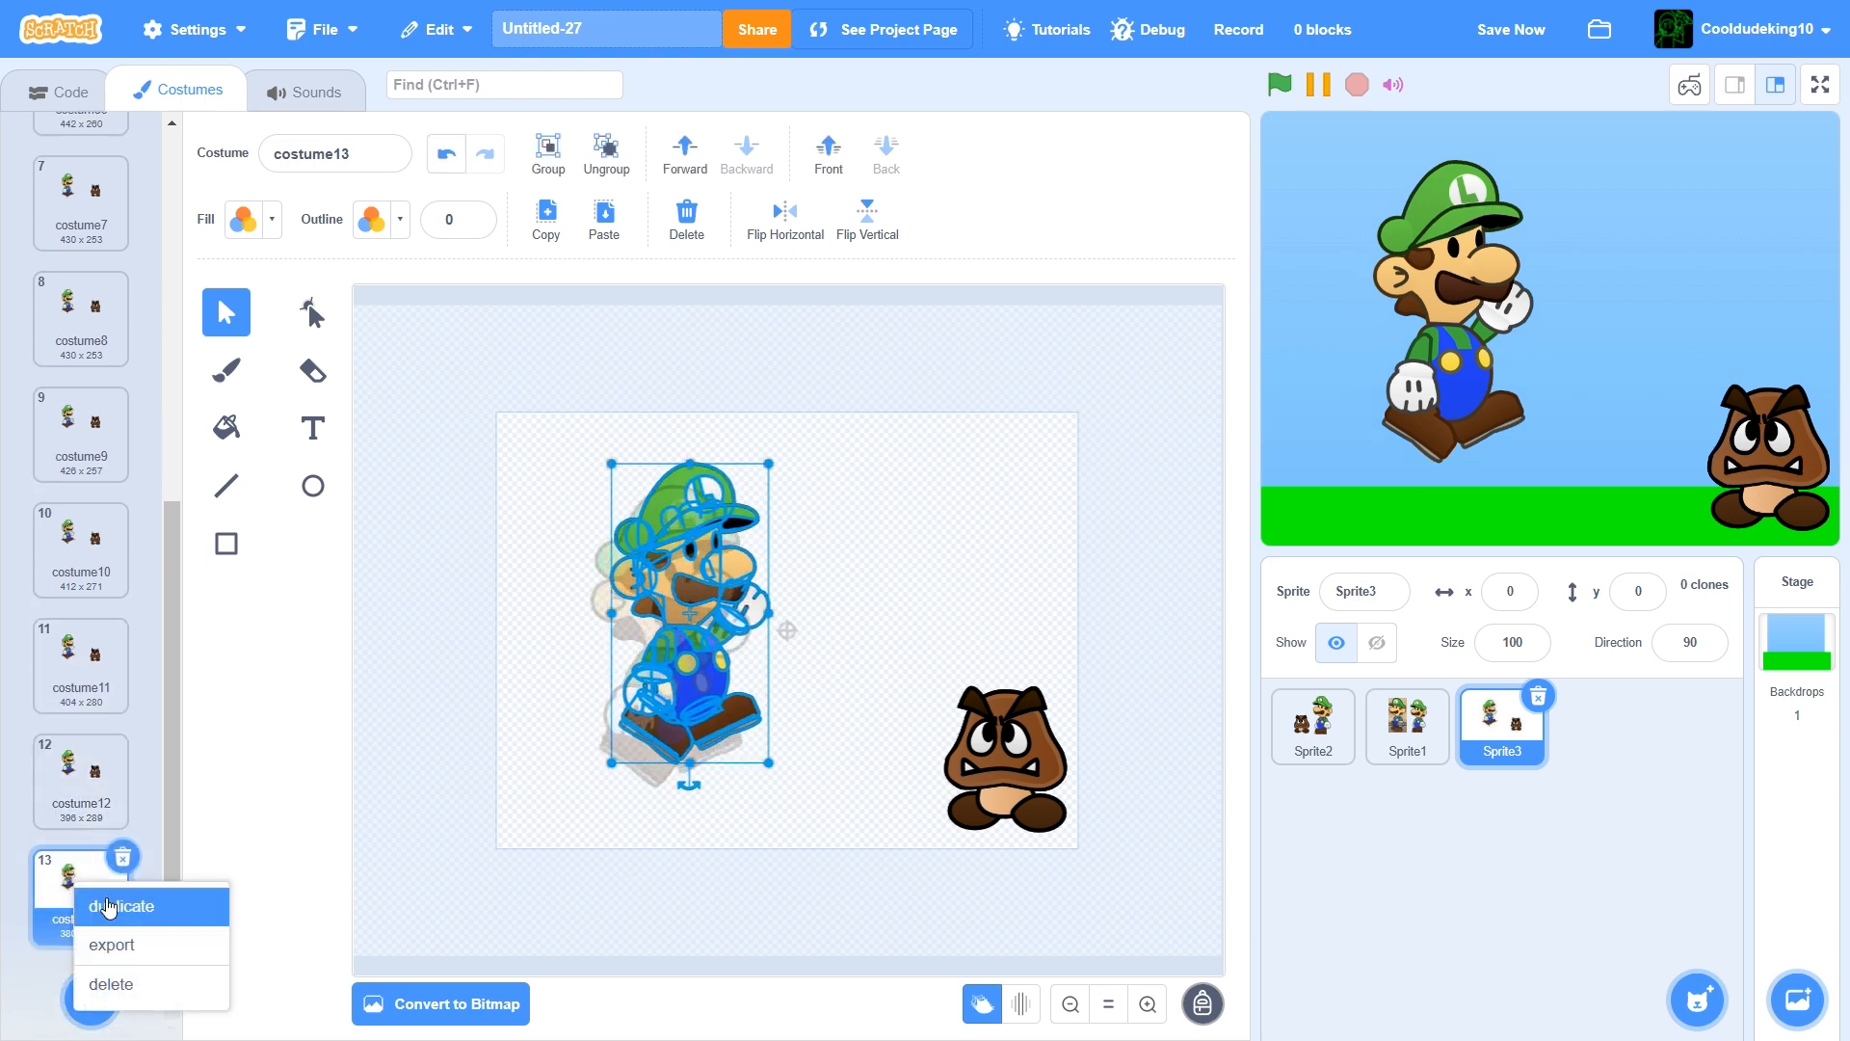
pyautogui.click(108, 907)
# Move the whole Luigi figure in costume14 slightly up and to the right, and duplicate costume14 as the fifteenth frame
pyautogui.moveTo(869, 835); pyautogui.dragTo(871, 836)
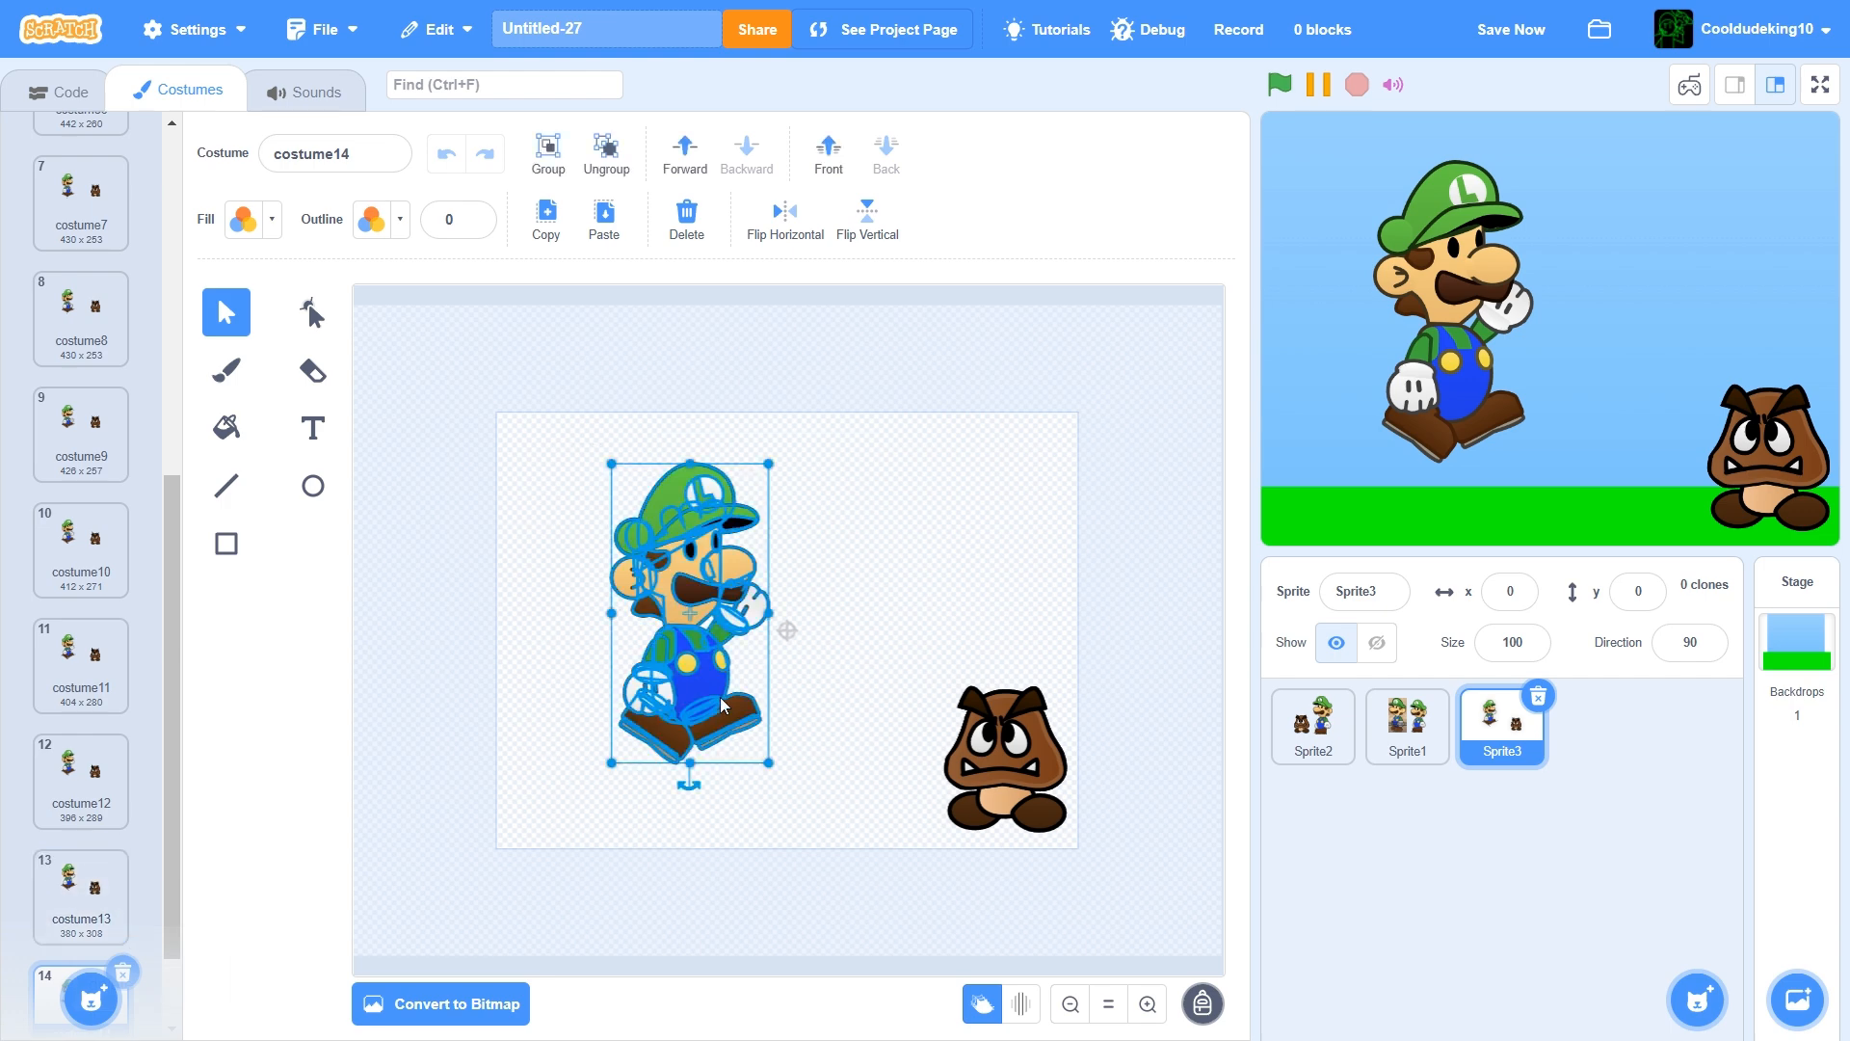
pyautogui.moveTo(719, 697); pyautogui.dragTo(733, 689)
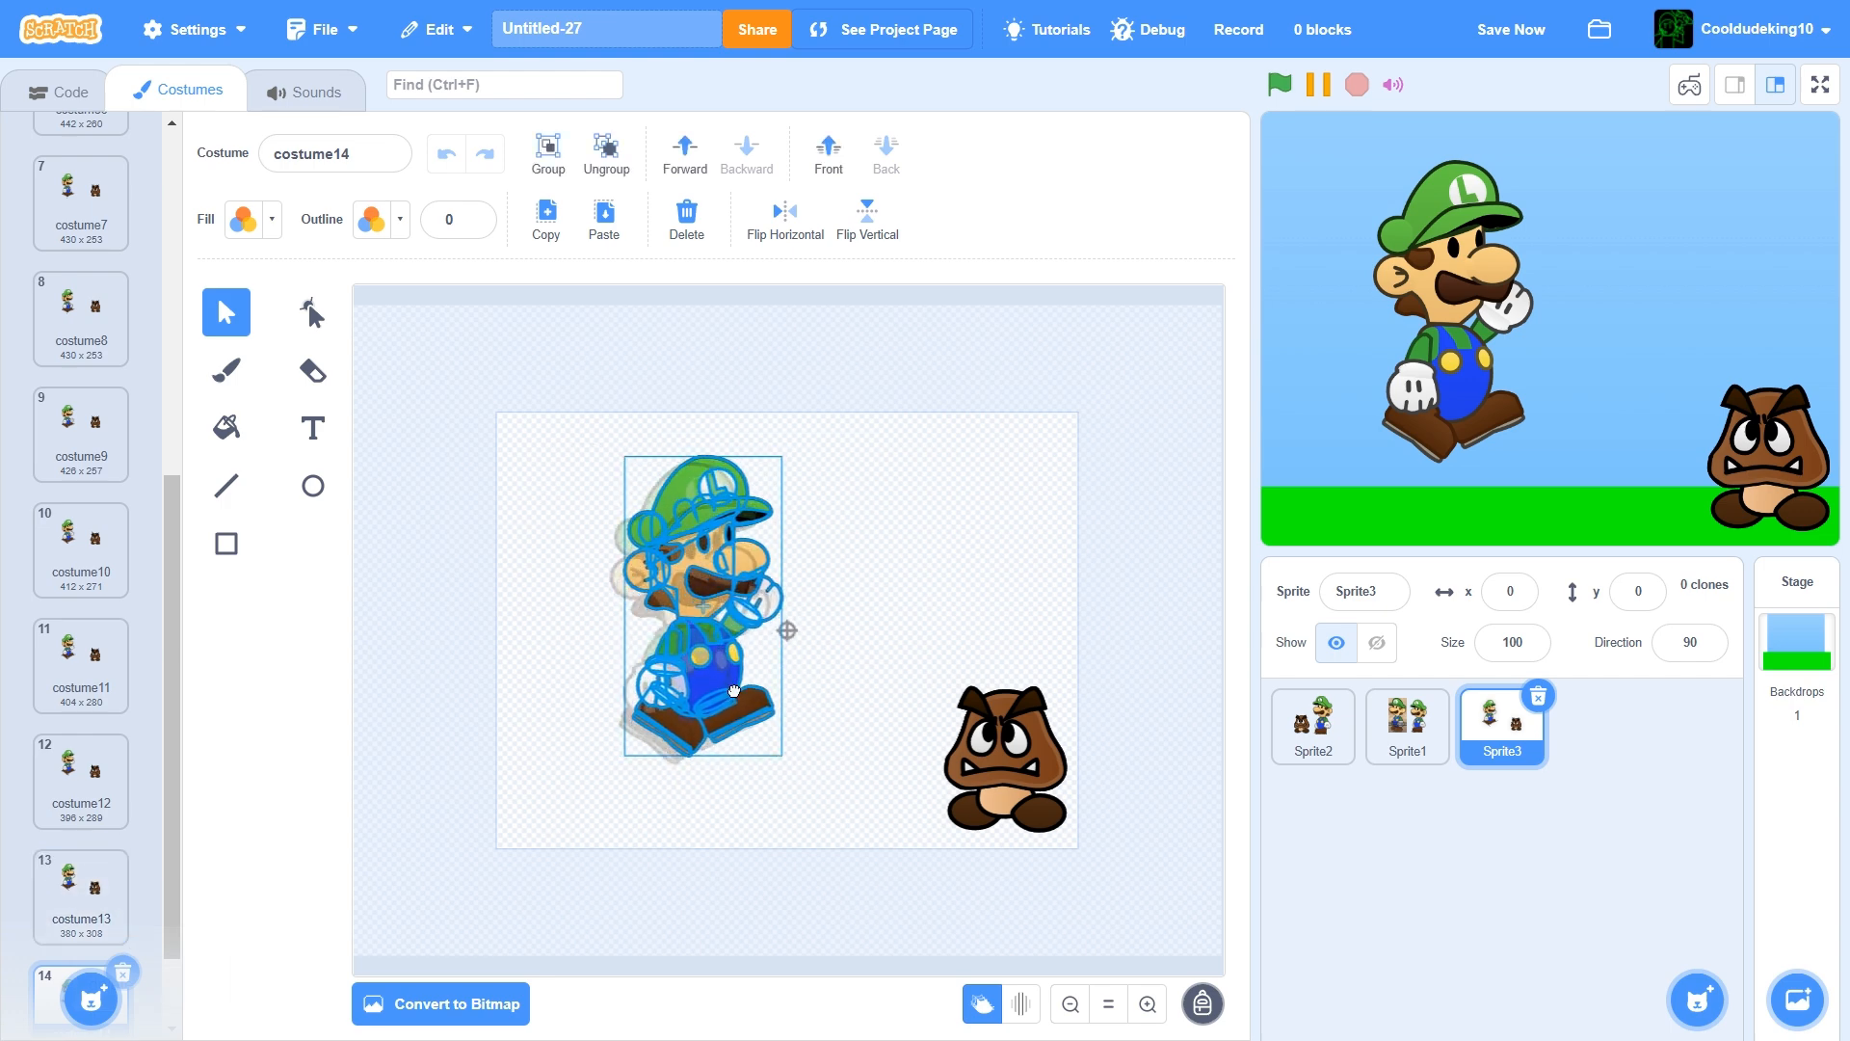
pyautogui.scroll(-2, 77, 896)
pyautogui.rightClick(70, 879)
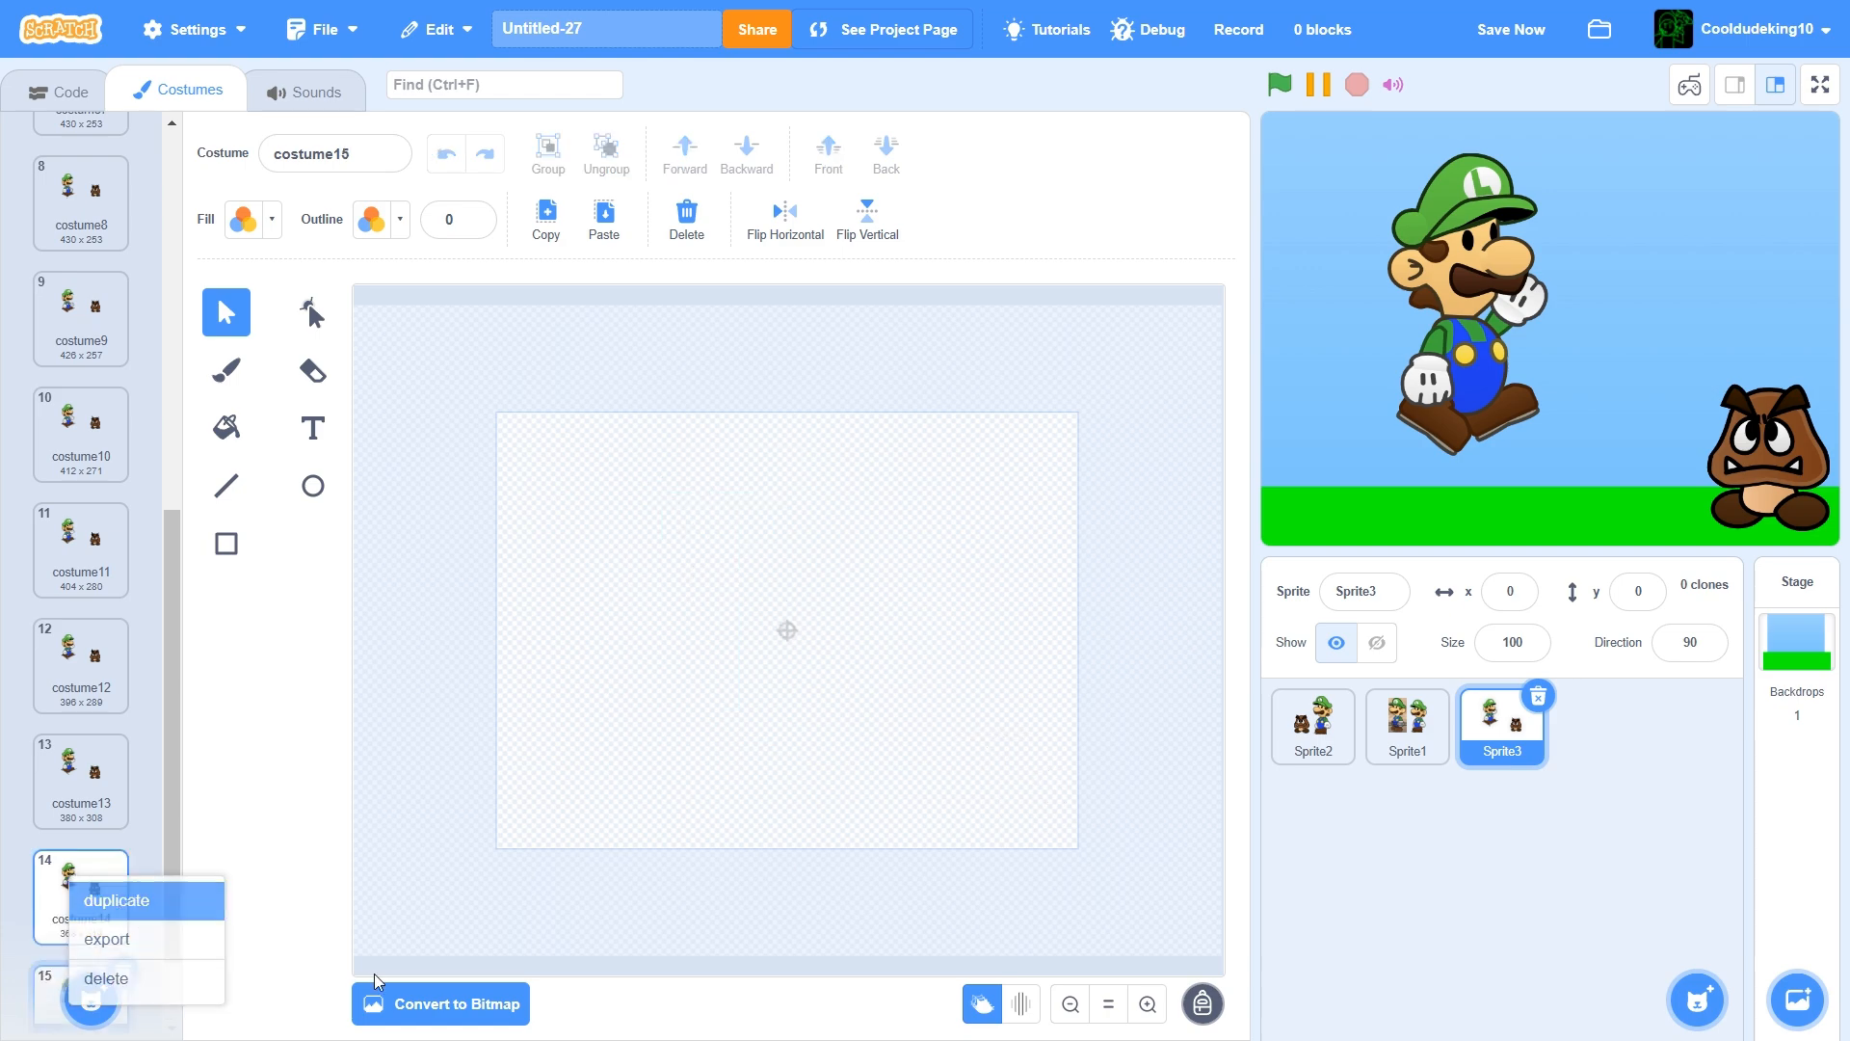
pyautogui.click(112, 896)
# Adjust the position of Luigi's two shoes slightly in costume15
pyautogui.click(1146, 1003)
pyautogui.click(672, 575)
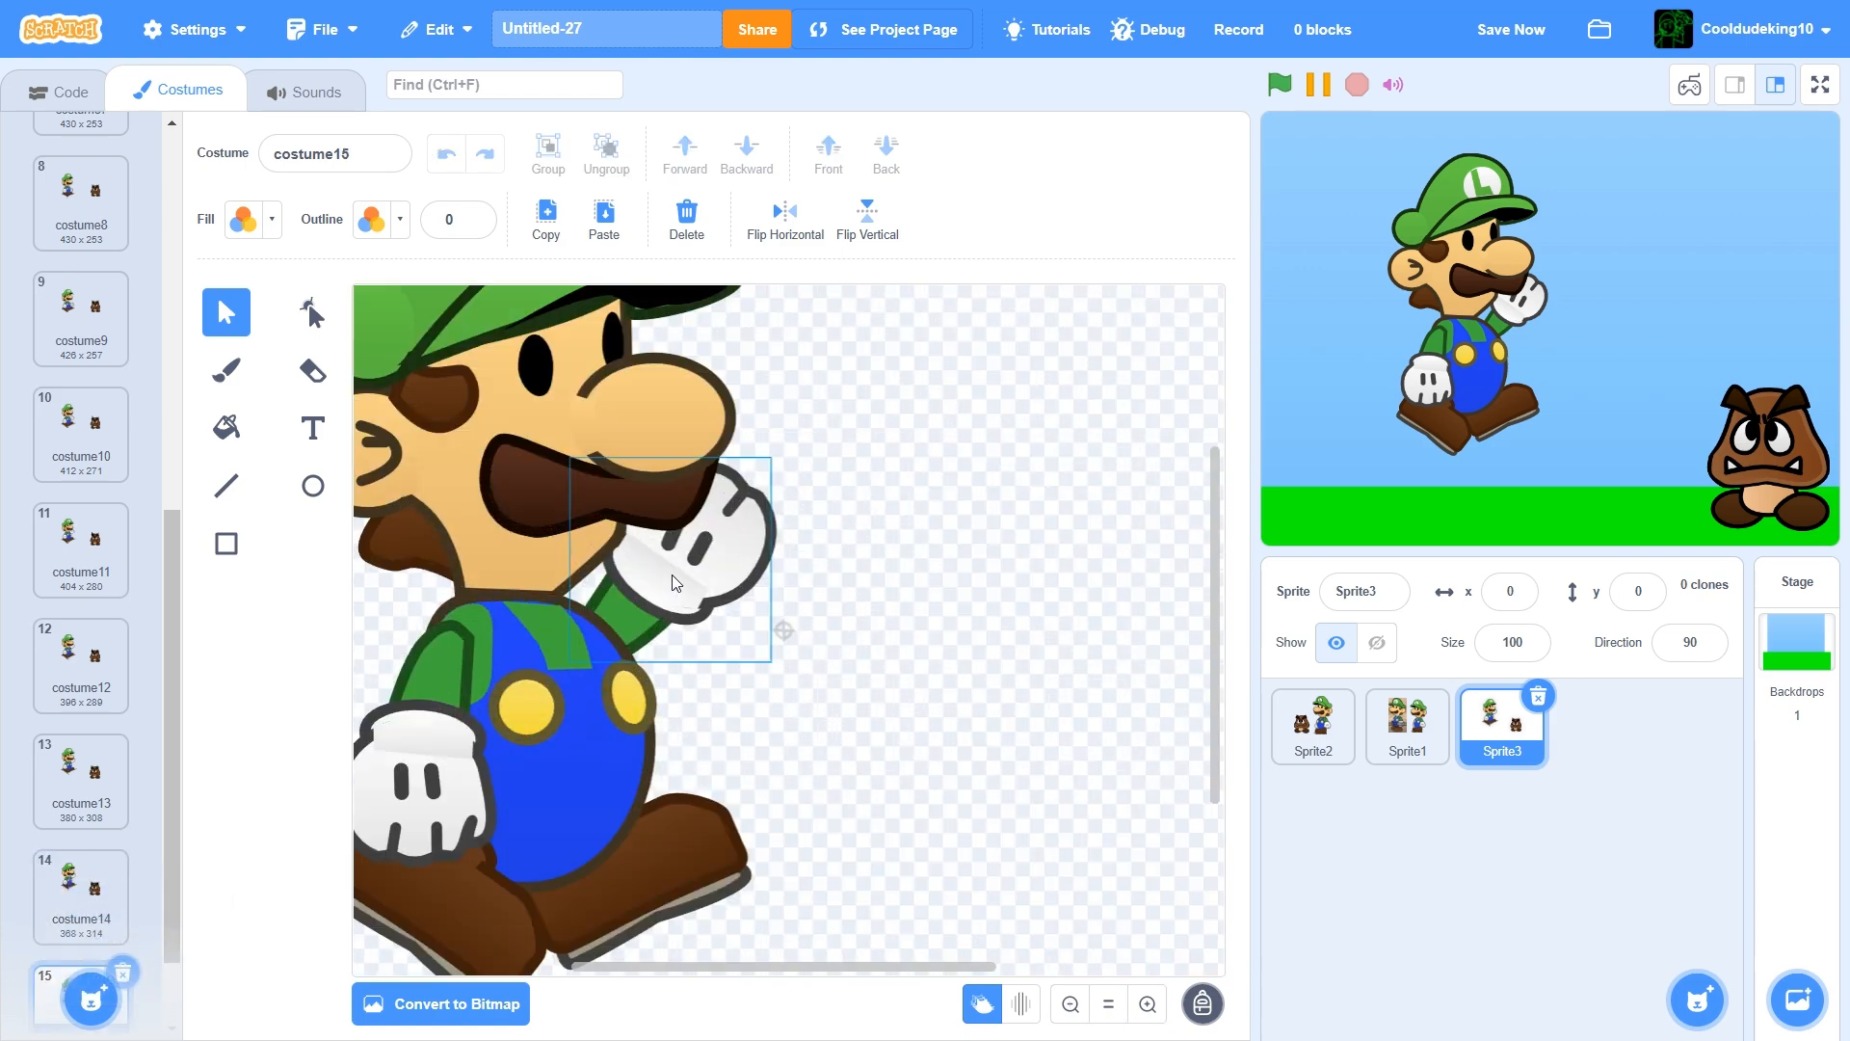
pyautogui.scroll(-3, 835, 854)
pyautogui.click(476, 705)
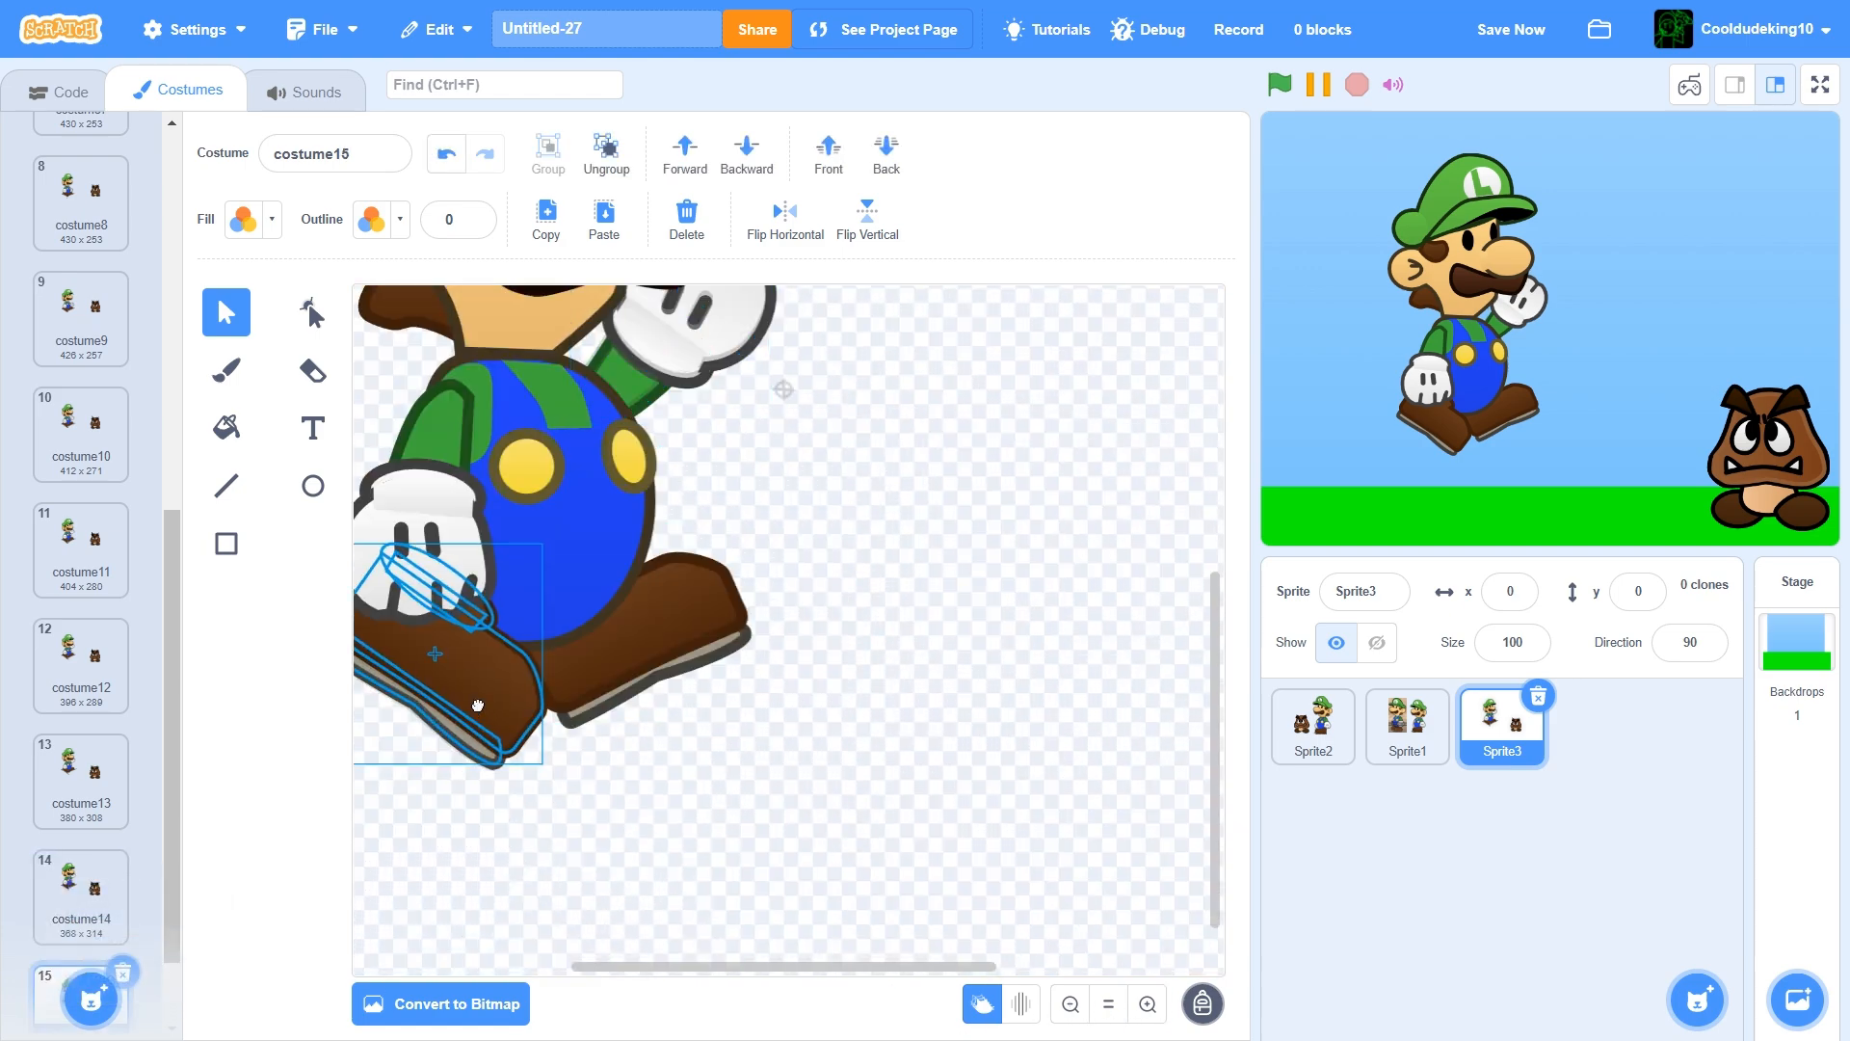
pyautogui.click(648, 663)
pyautogui.scroll(-2, 76, 894)
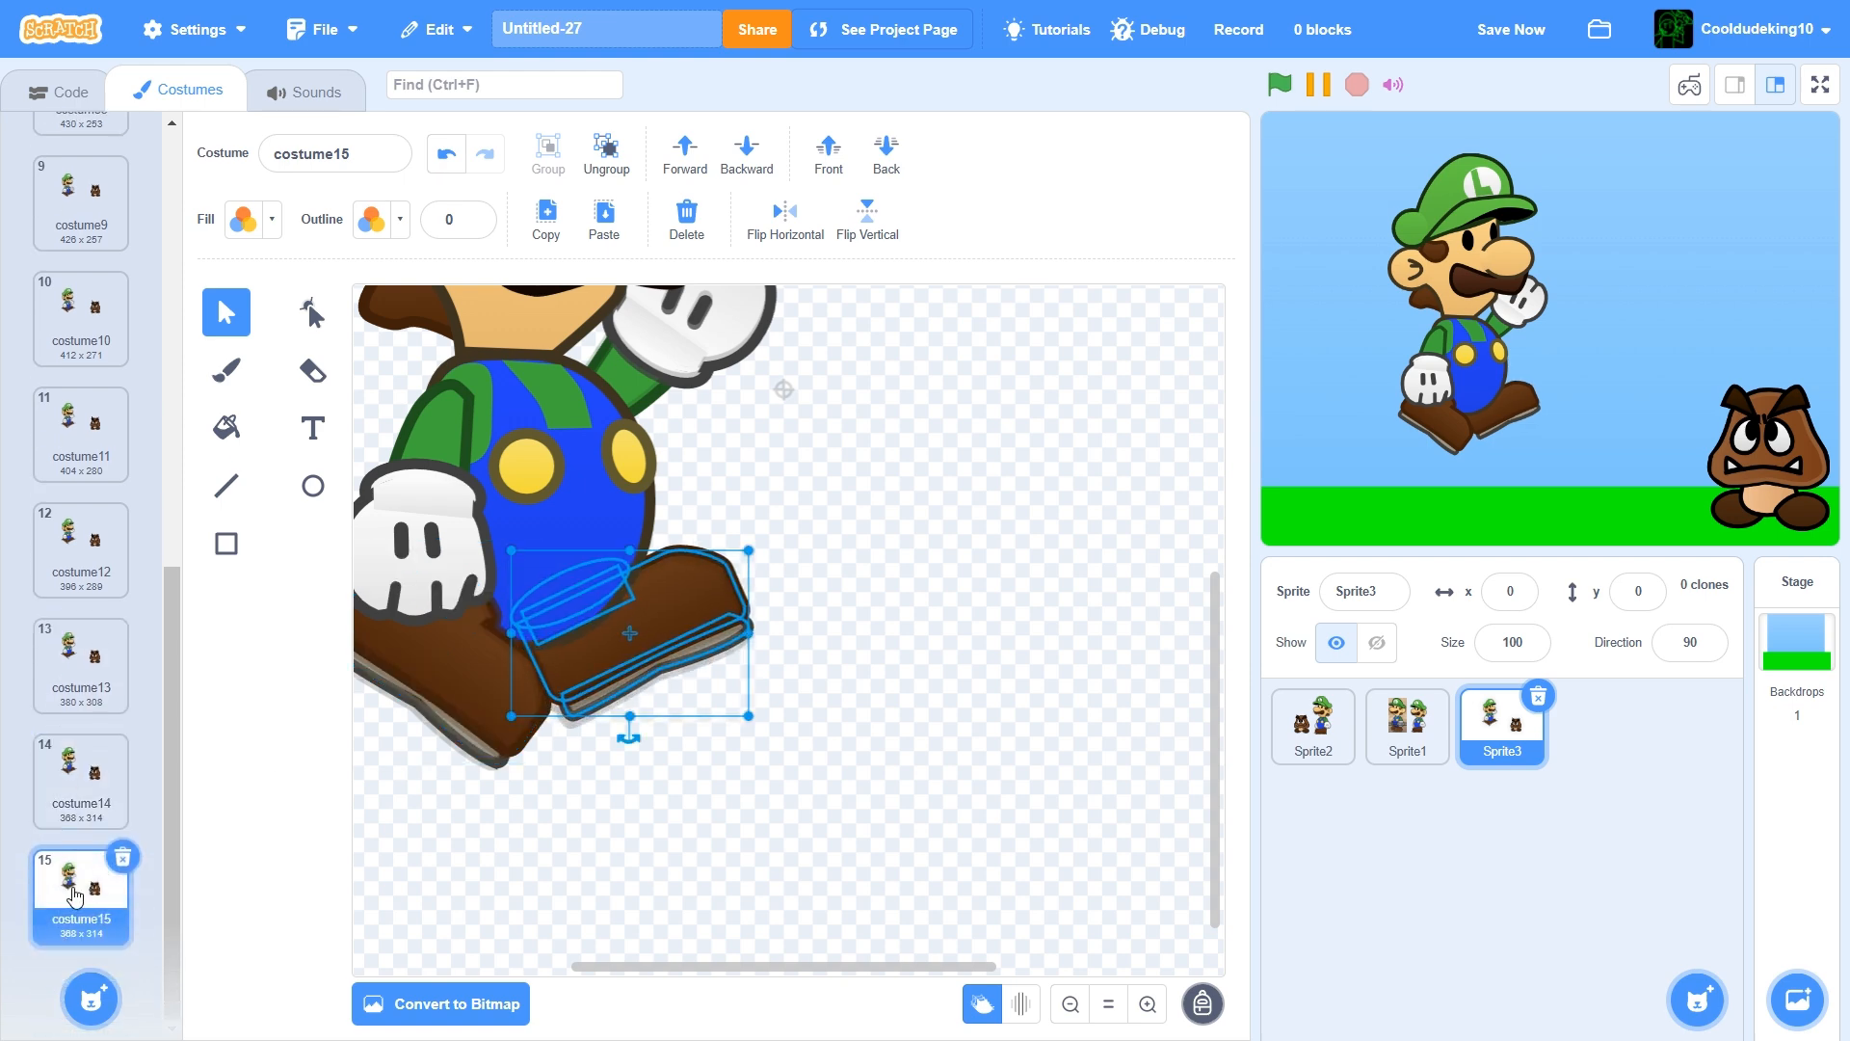
# Move the whole Luigi figure in costume15 slightly up and to the right, and duplicate costume15 as the sixteenth frame
pyautogui.click(1099, 1006)
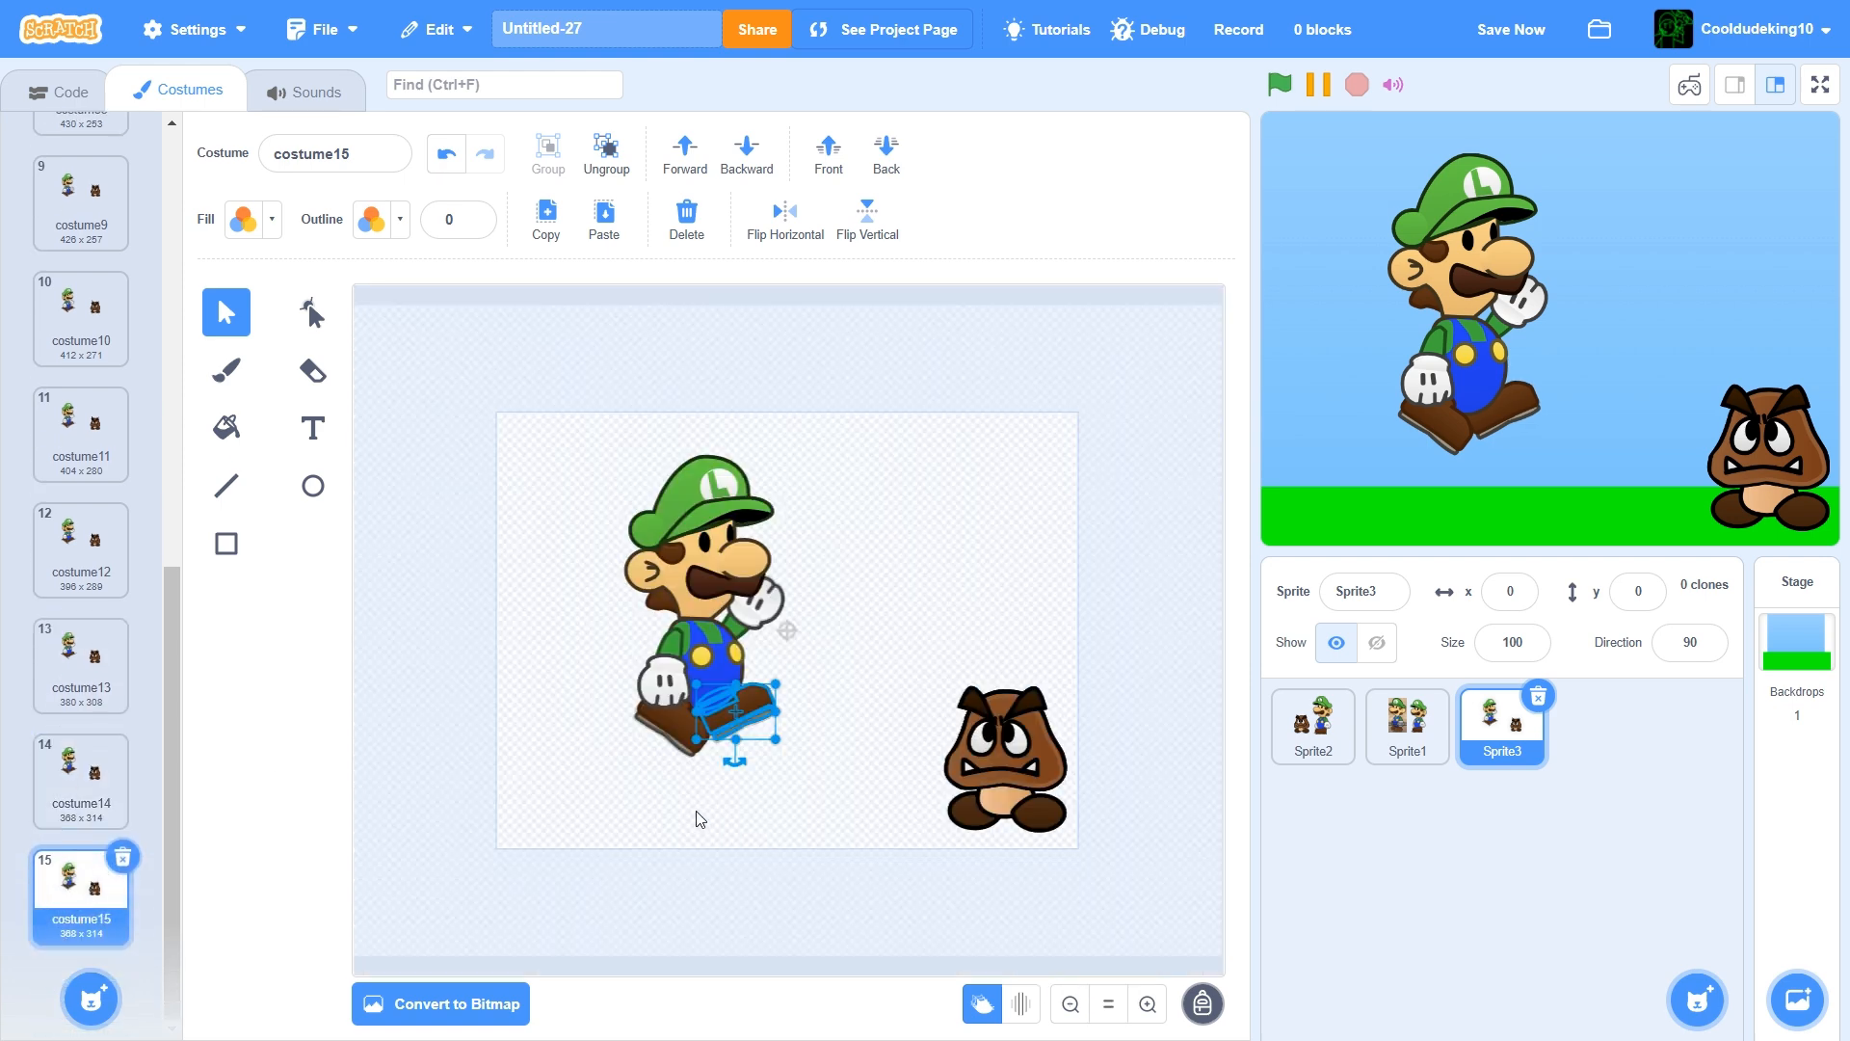
pyautogui.moveTo(841, 801); pyautogui.dragTo(561, 453)
pyautogui.moveTo(694, 596); pyautogui.dragTo(760, 618)
pyautogui.rightClick(46, 887)
pyautogui.click(69, 904)
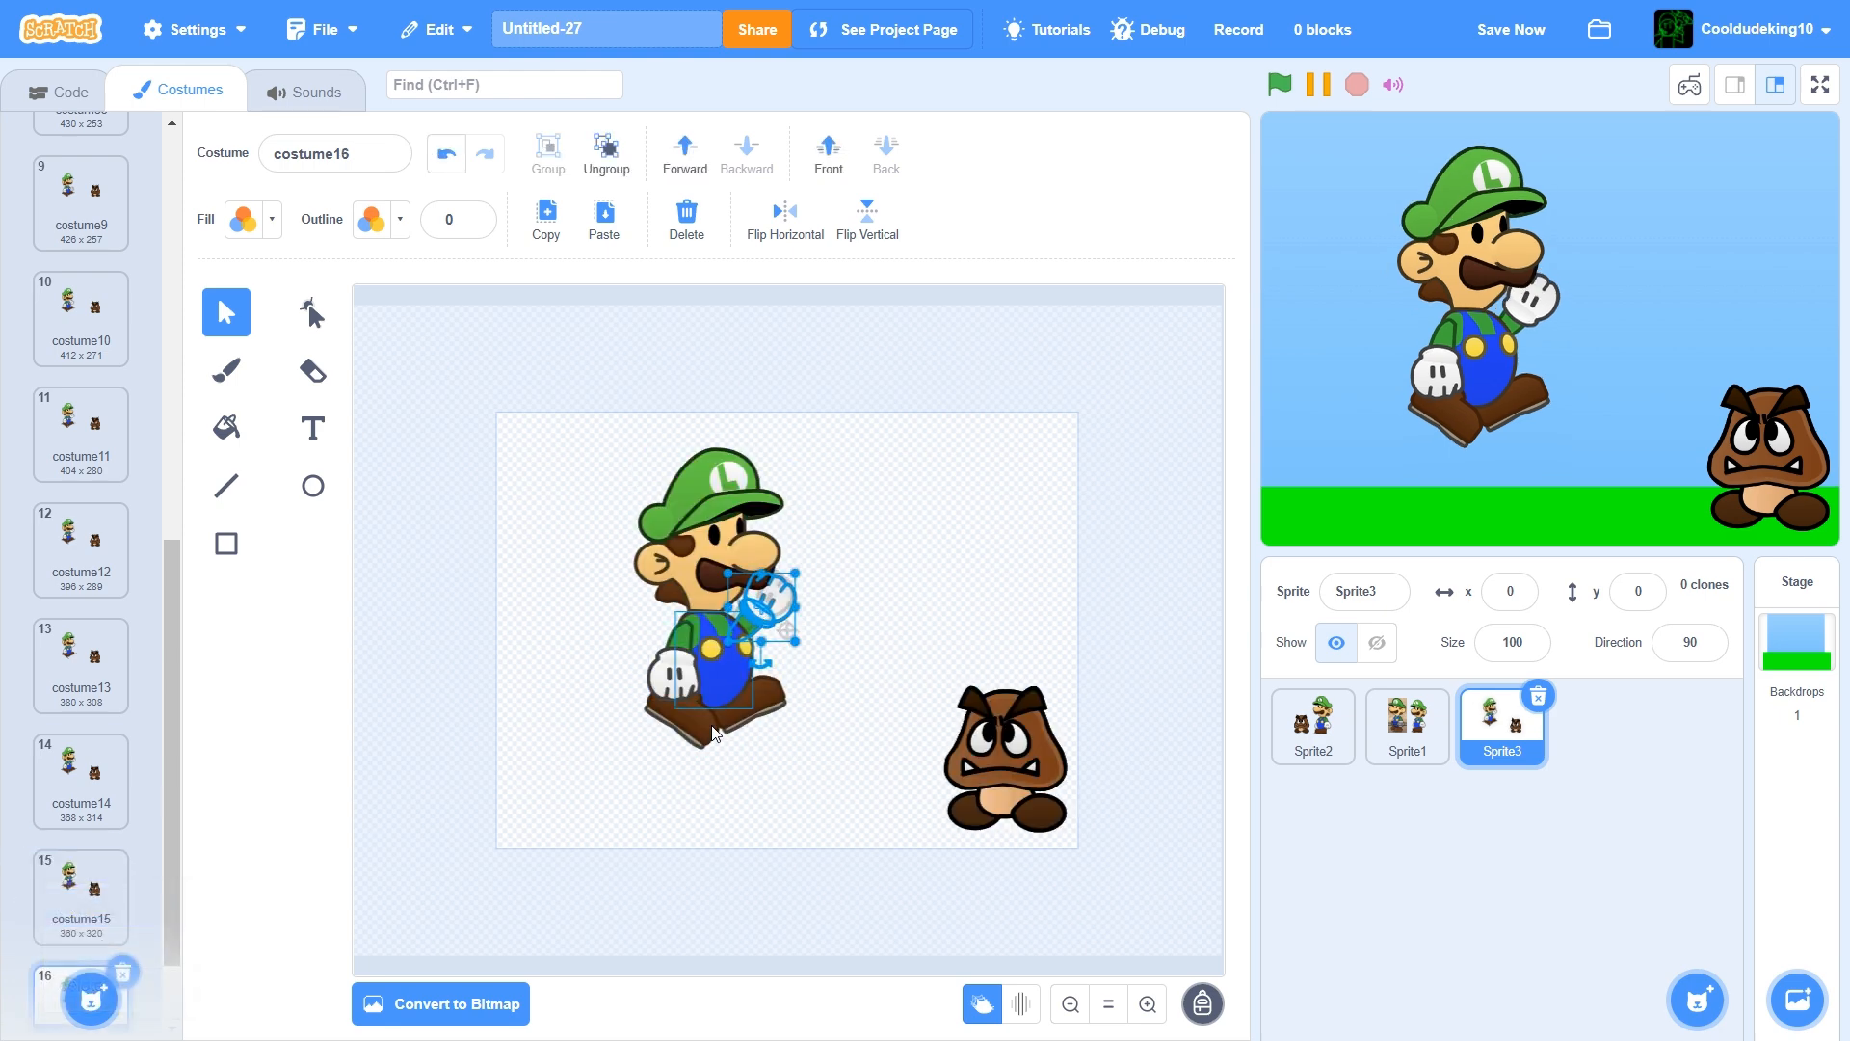
# Raise Luigi's shoes slightly in costume16 and move the whole figure a little up and to the right
pyautogui.moveTo(701, 734); pyautogui.dragTo(742, 721)
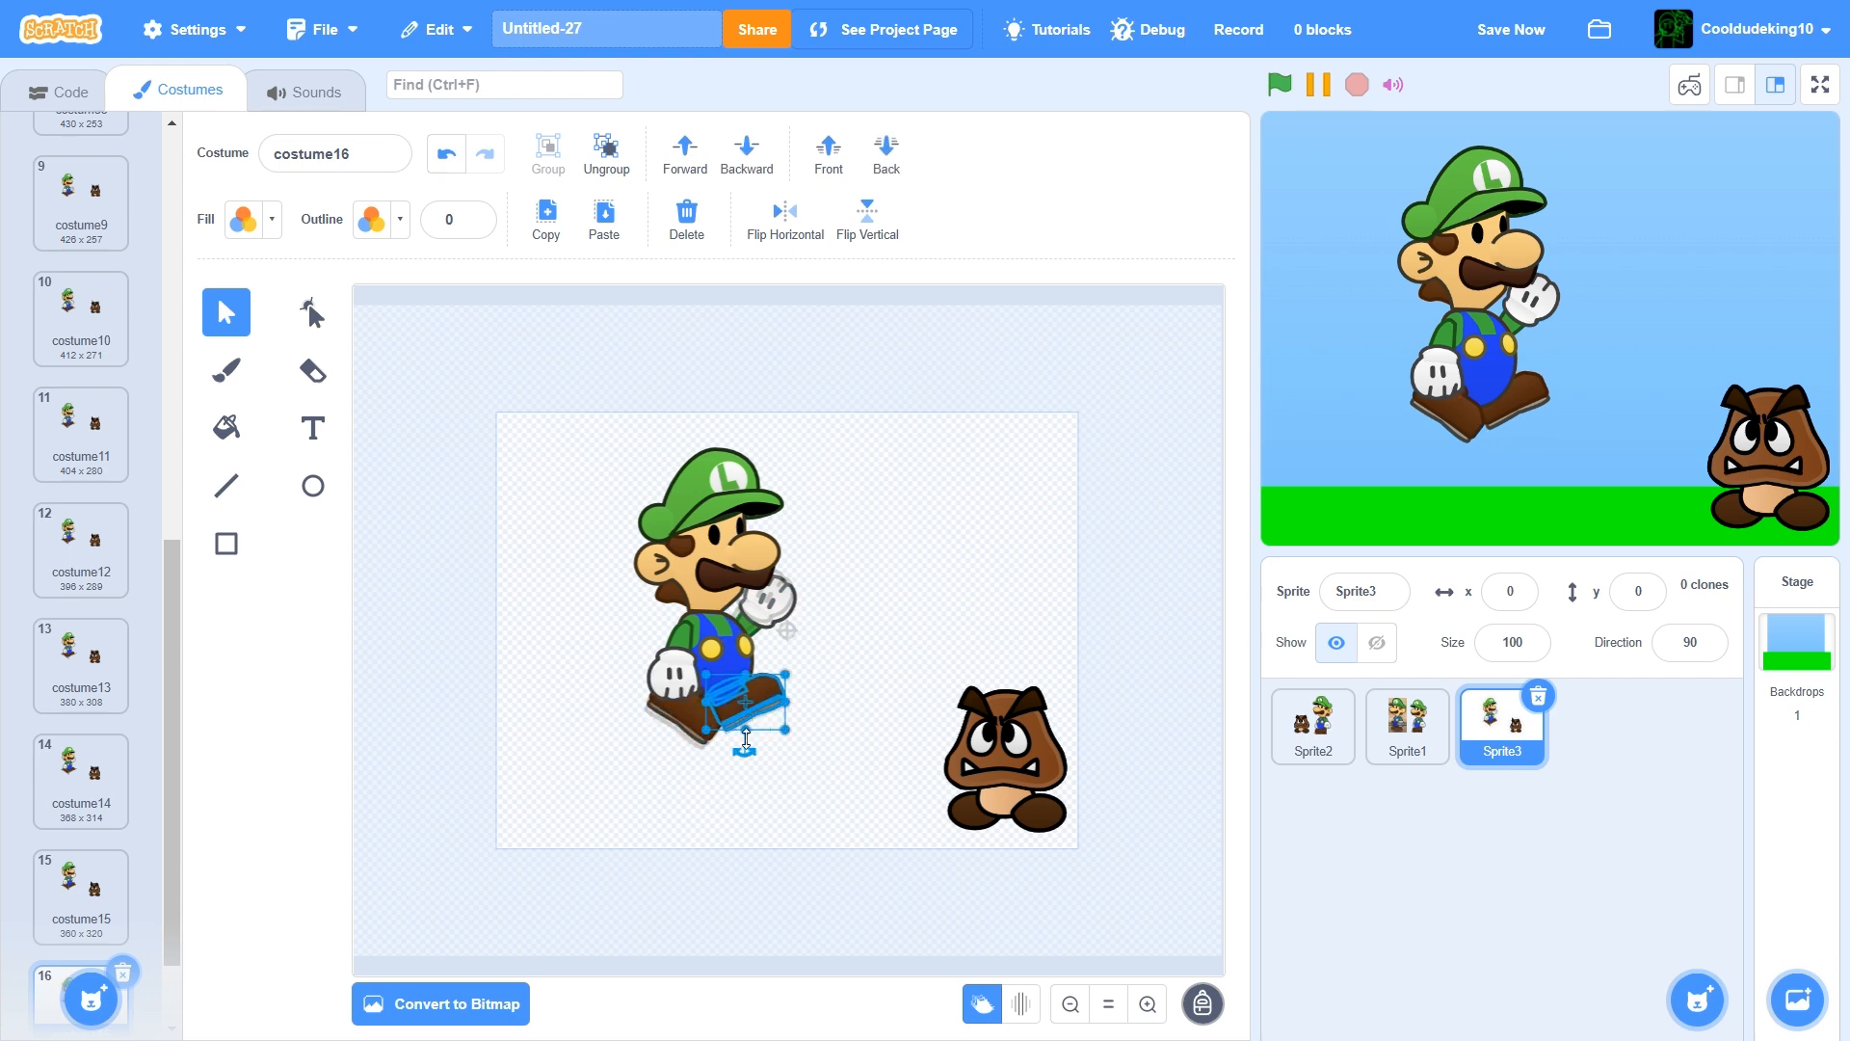
pyautogui.moveTo(815, 822); pyautogui.dragTo(569, 502)
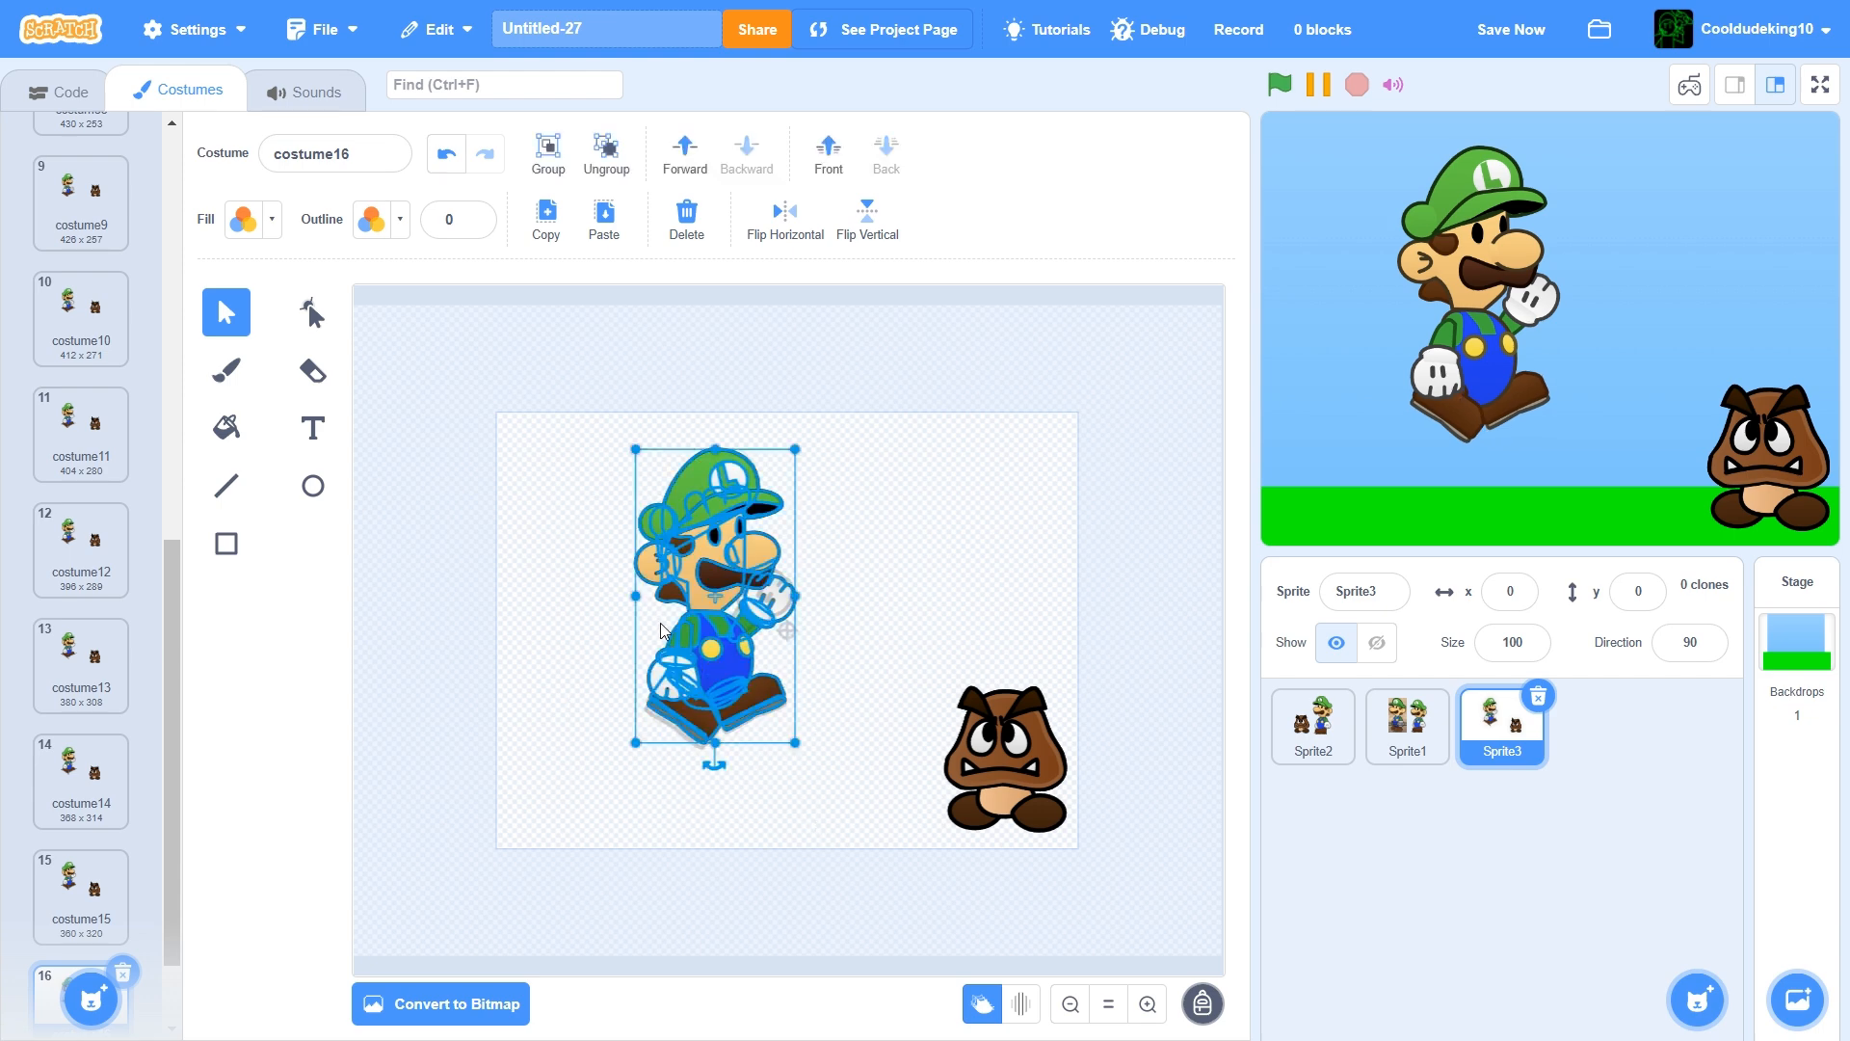
pyautogui.moveTo(701, 628); pyautogui.dragTo(713, 621)
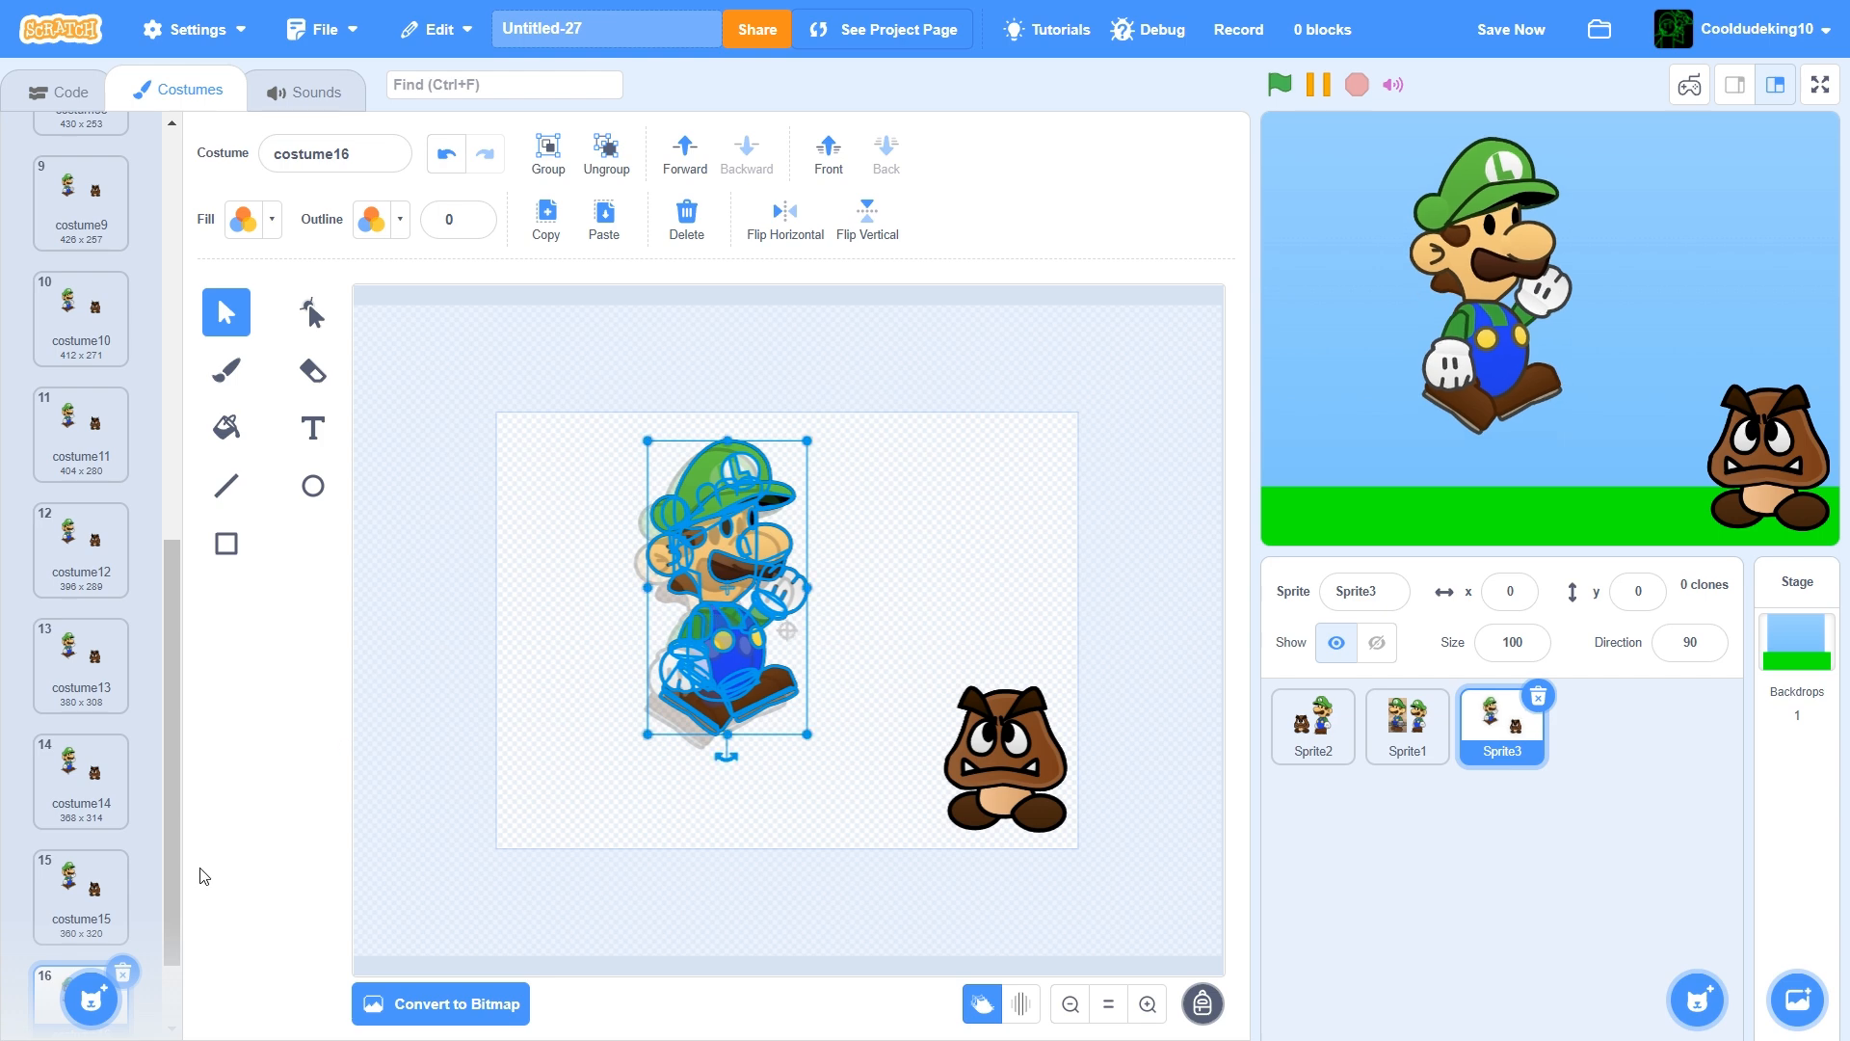
# Duplicate costume16 as the seventeenth frame and move the whole Luigi figure up and to the right
pyautogui.scroll(-2, 80, 887)
pyautogui.rightClick(80, 886)
pyautogui.click(106, 904)
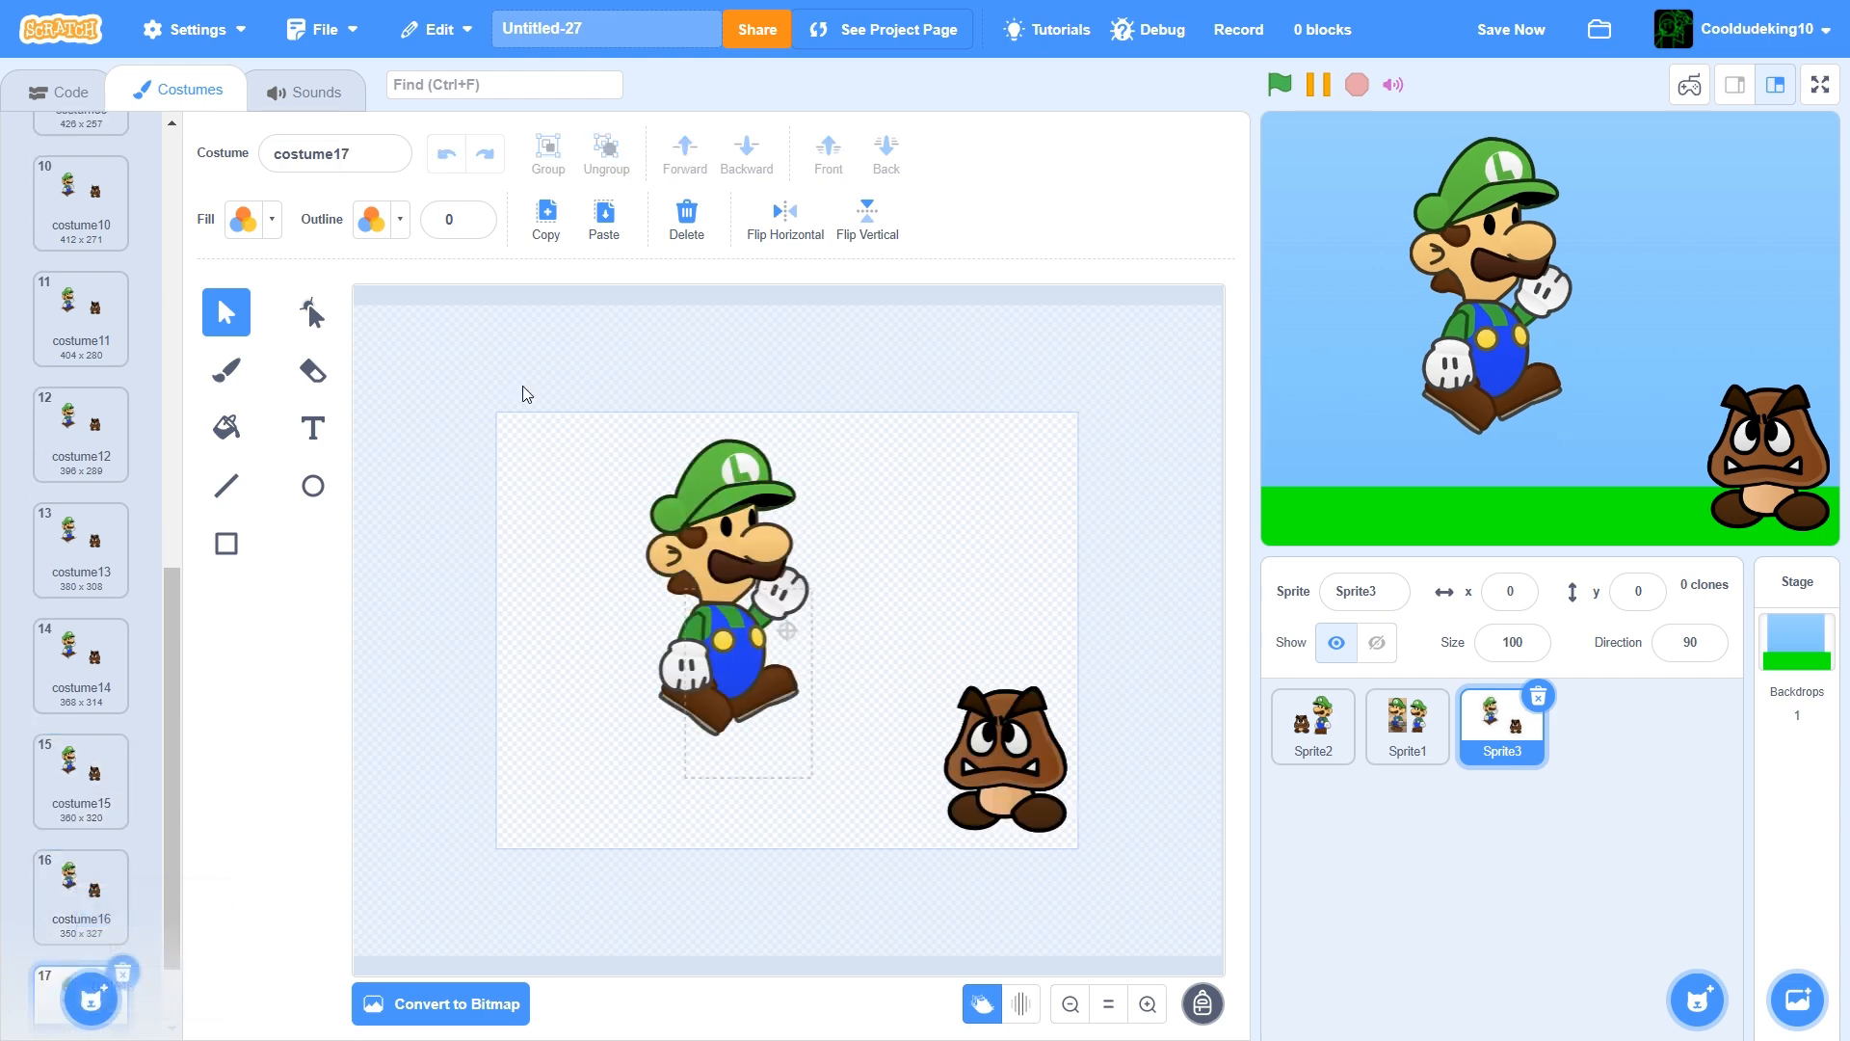
pyautogui.moveTo(525, 393); pyautogui.dragTo(722, 593)
pyautogui.click(581, 685)
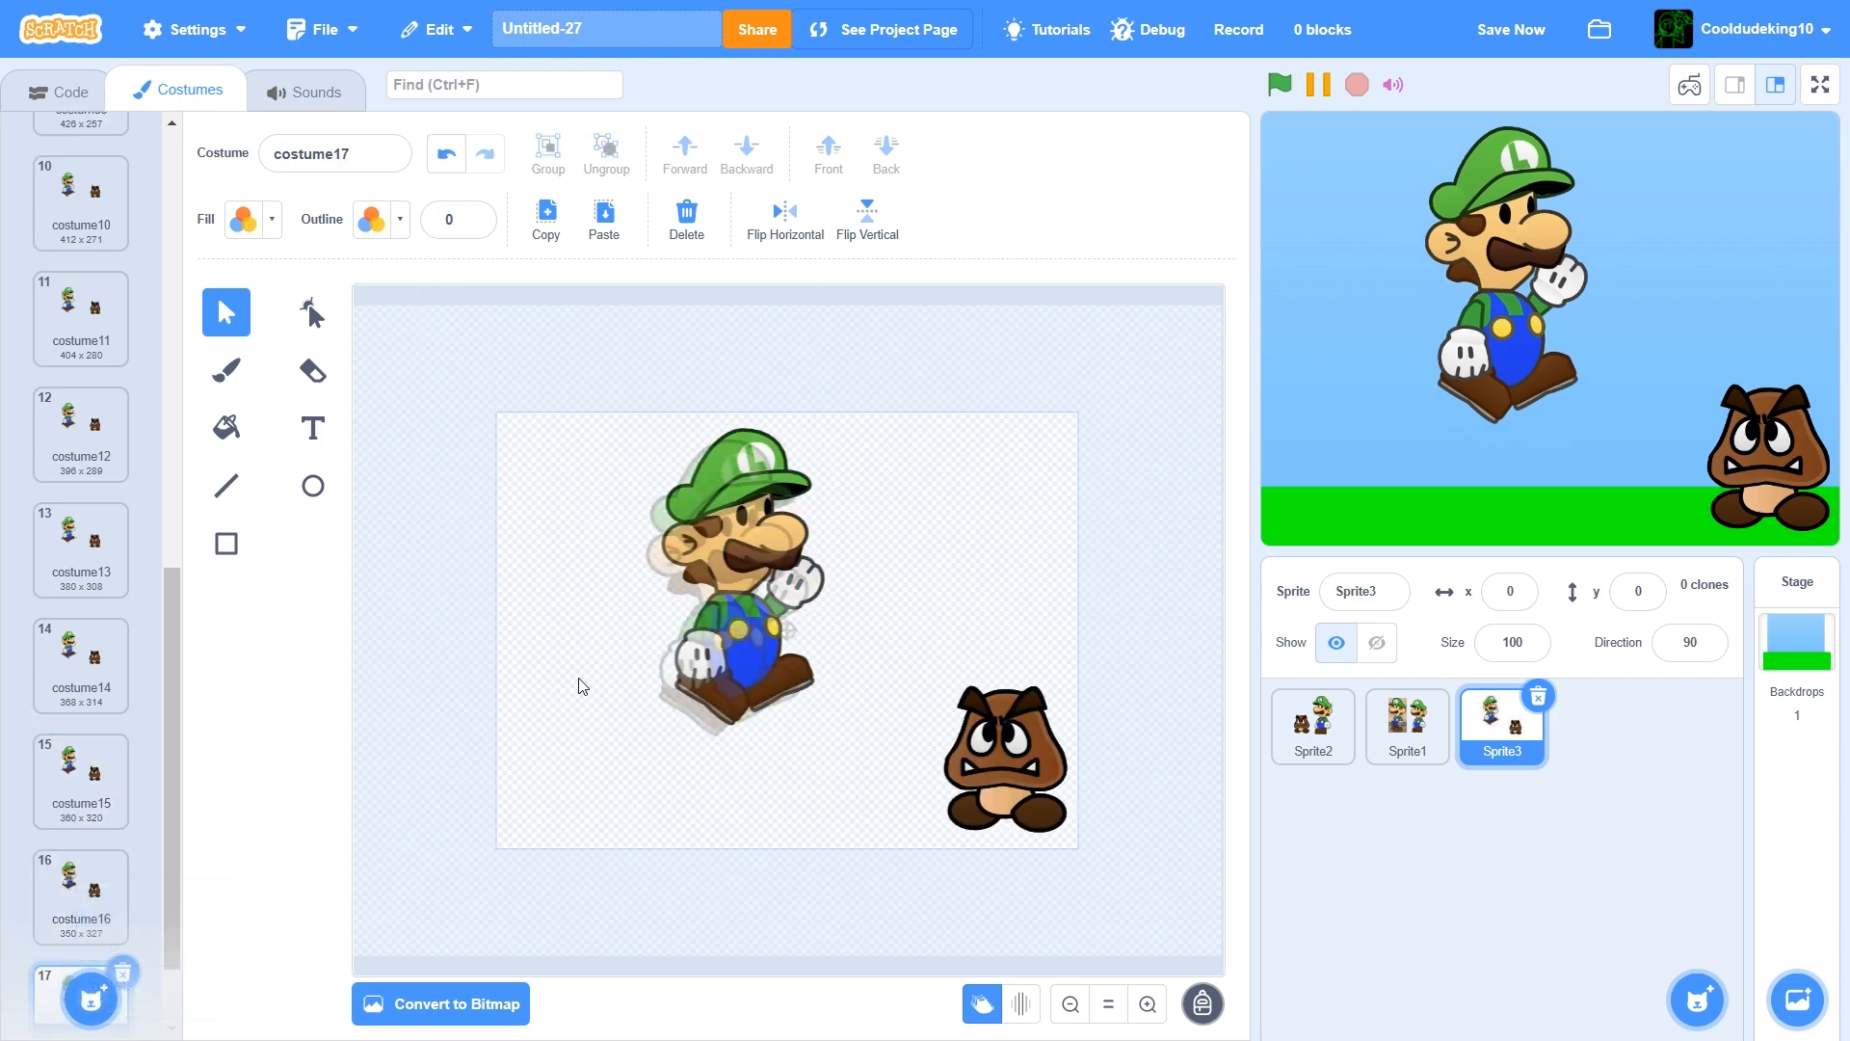
# Nudge Luigi's shoes, hands and cap slightly in costume17 to vary the pose
pyautogui.moveTo(730, 697); pyautogui.dragTo(787, 678)
pyautogui.moveTo(697, 664); pyautogui.dragTo(694, 663)
pyautogui.moveTo(791, 593); pyautogui.dragTo(794, 593)
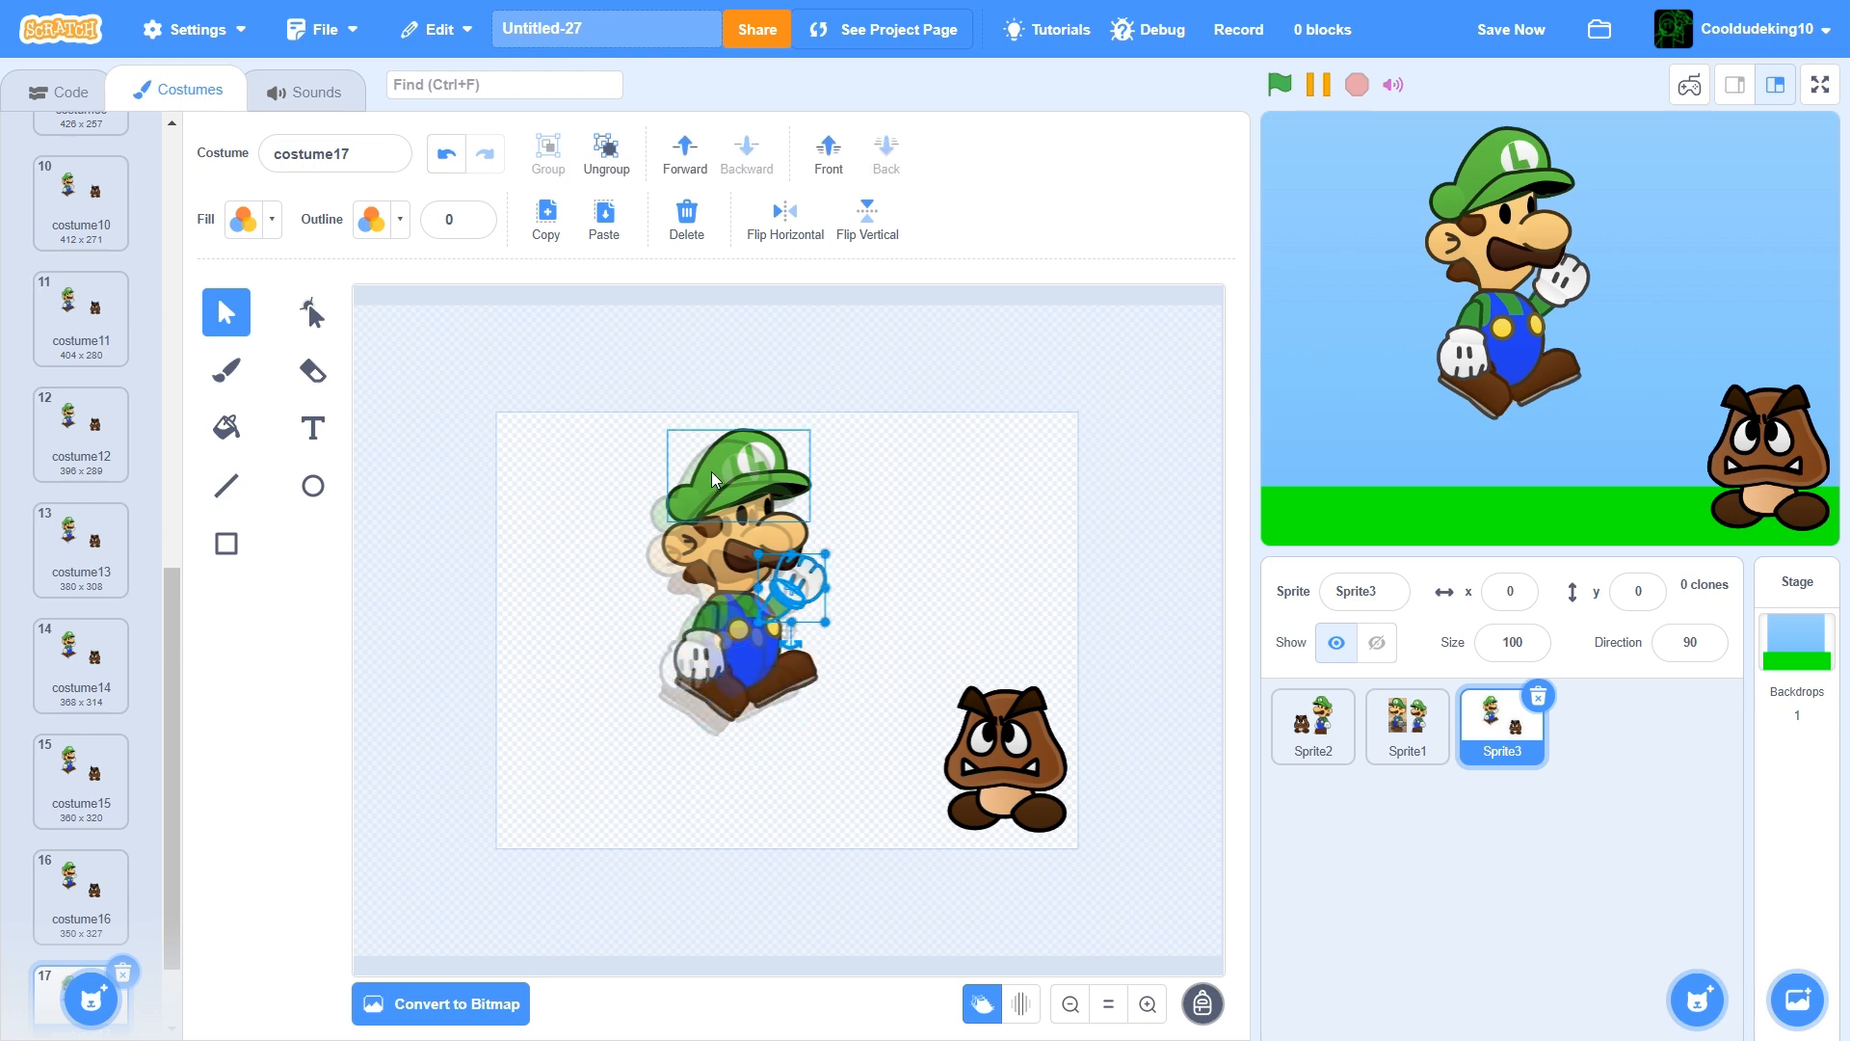
pyautogui.moveTo(711, 471); pyautogui.dragTo(708, 473)
# Duplicate costume17 as the eighteenth frame and move the whole Luigi figure further up and to the right
pyautogui.scroll(-2, 43, 838)
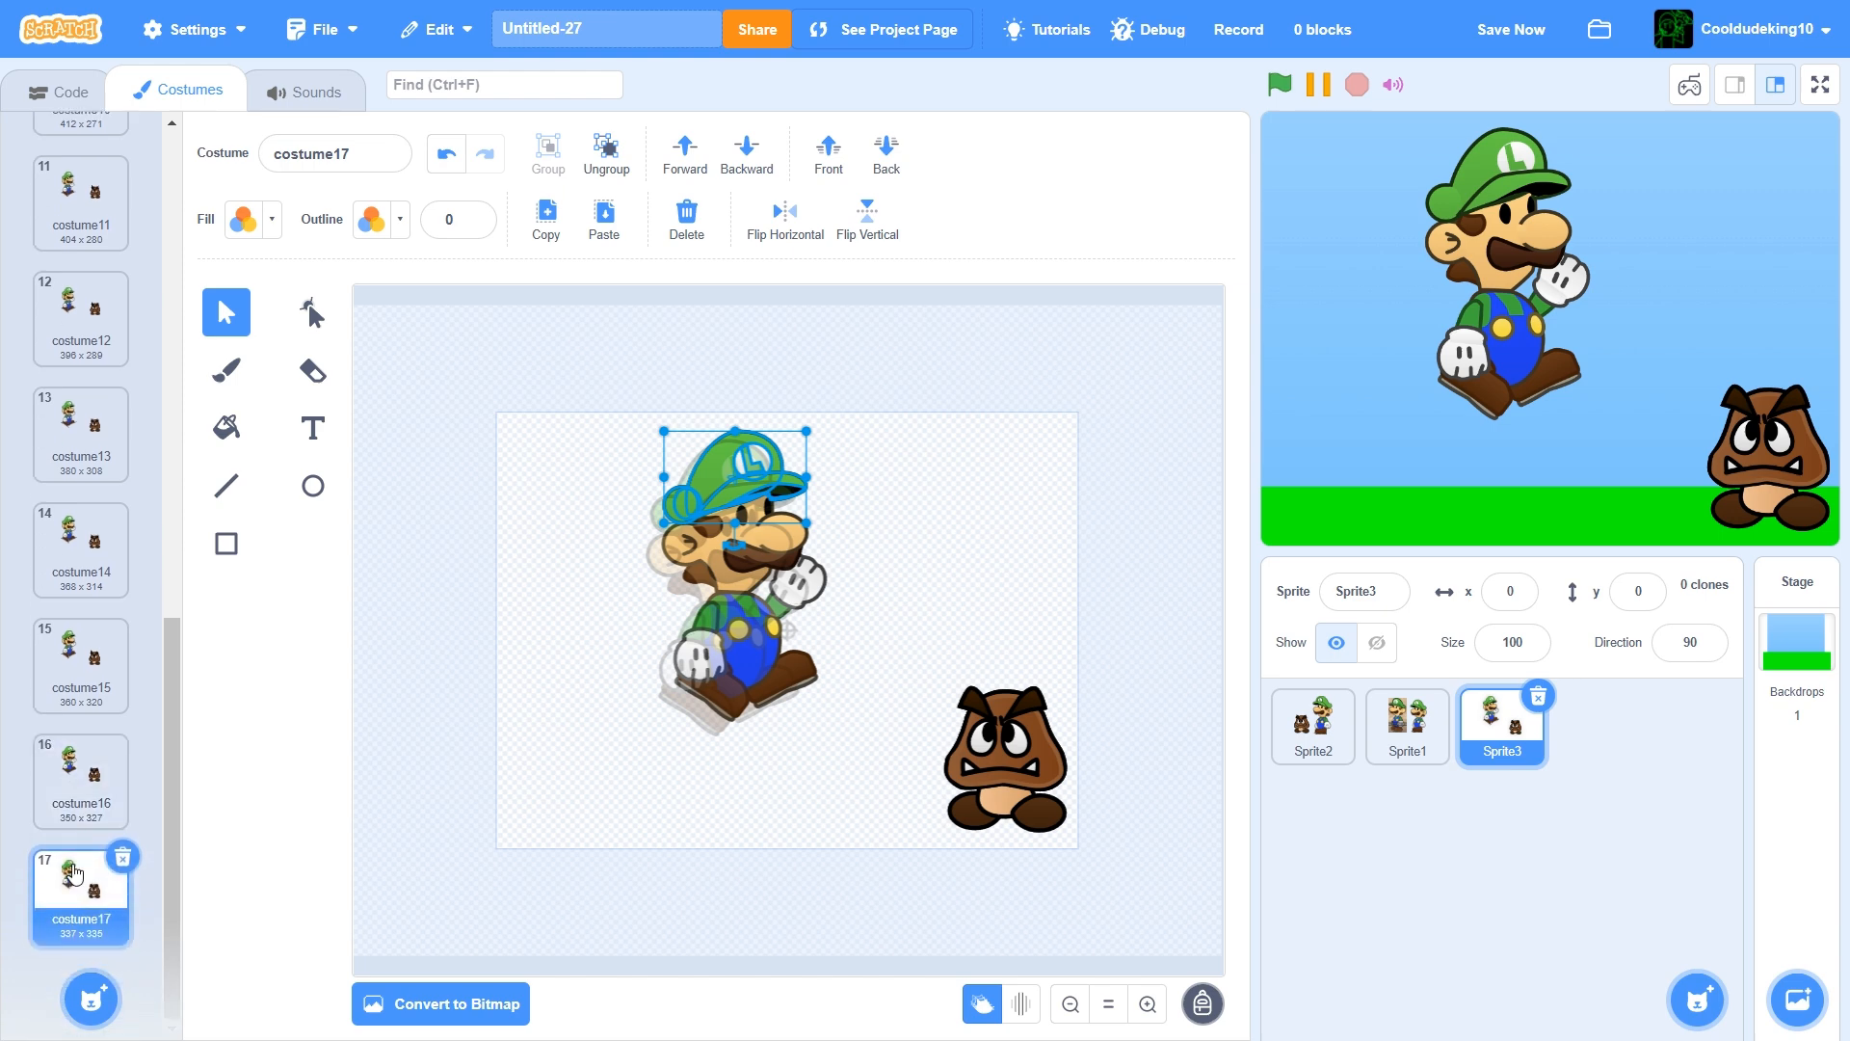
pyautogui.rightClick(44, 862)
pyautogui.click(97, 888)
pyautogui.moveTo(854, 735); pyautogui.dragTo(858, 742)
pyautogui.moveTo(759, 639); pyautogui.dragTo(787, 622)
pyautogui.click(639, 620)
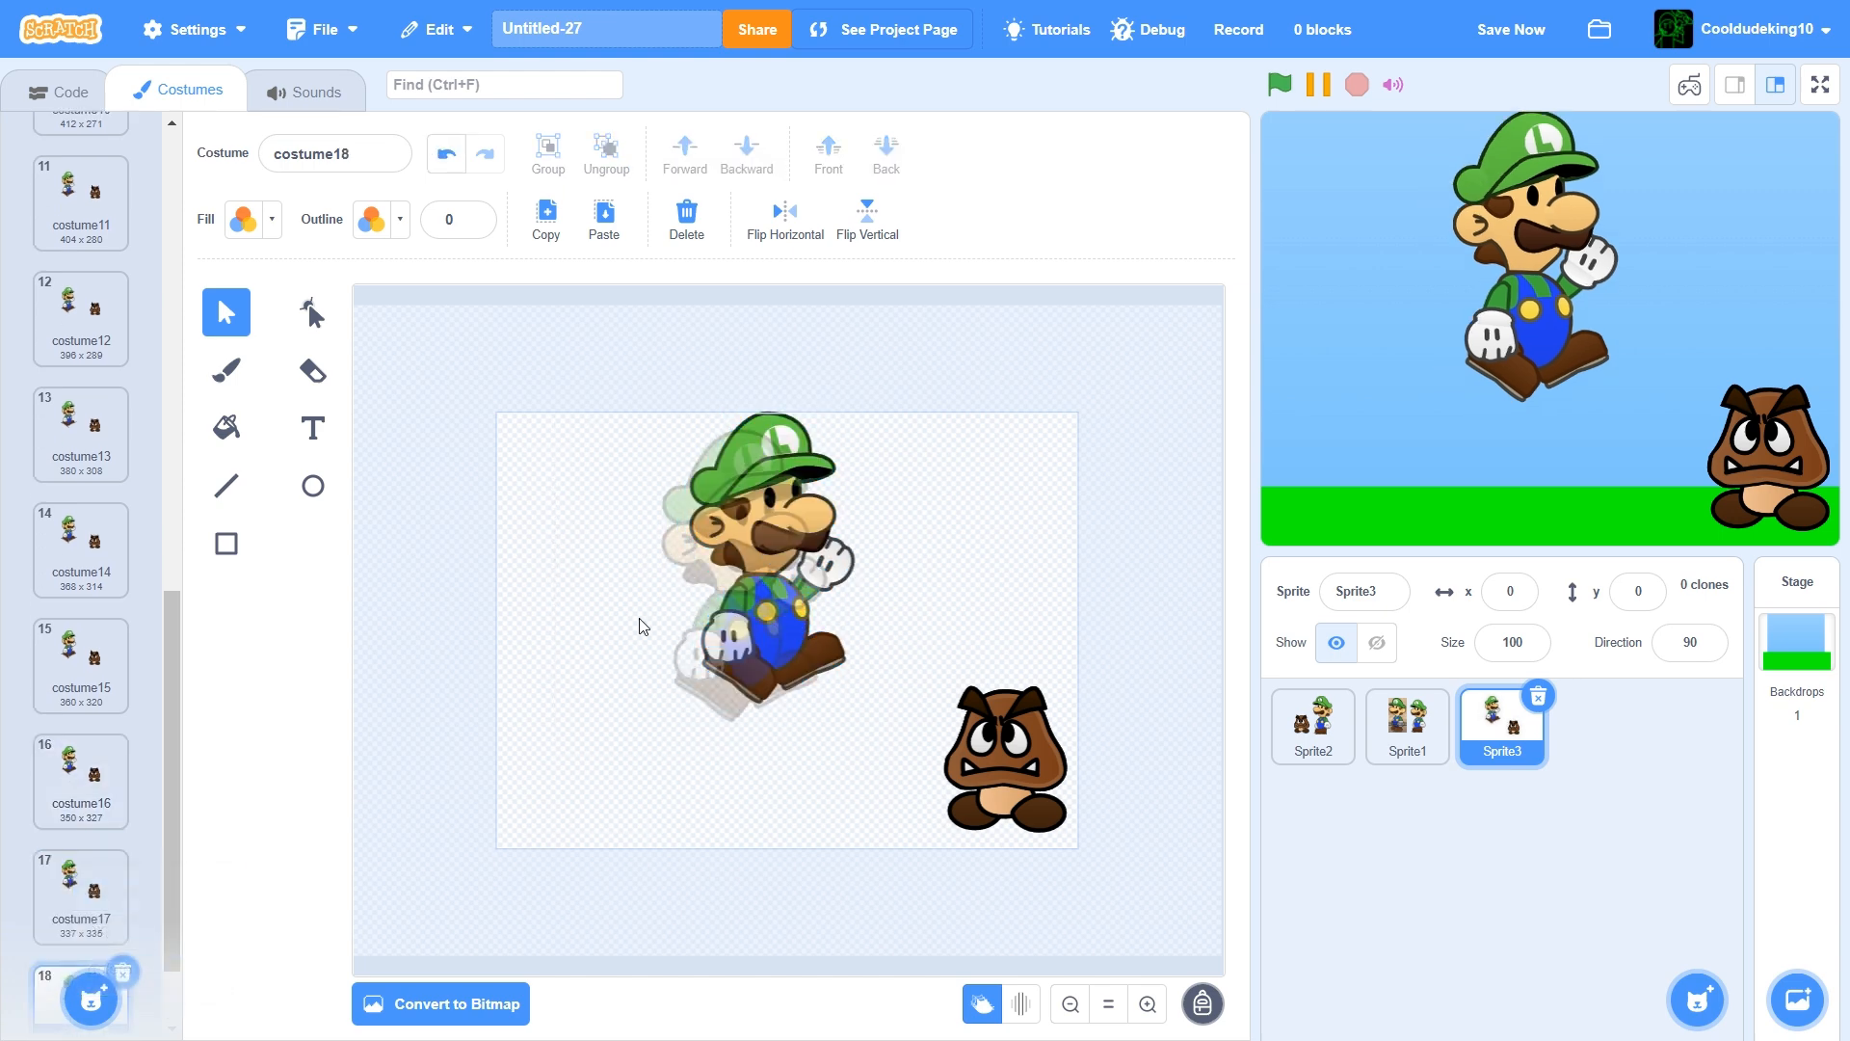
# Nudge Luigi's cap, hands and shoes slightly in costume18 to vary the pose
pyautogui.click(725, 465)
pyautogui.click(829, 567)
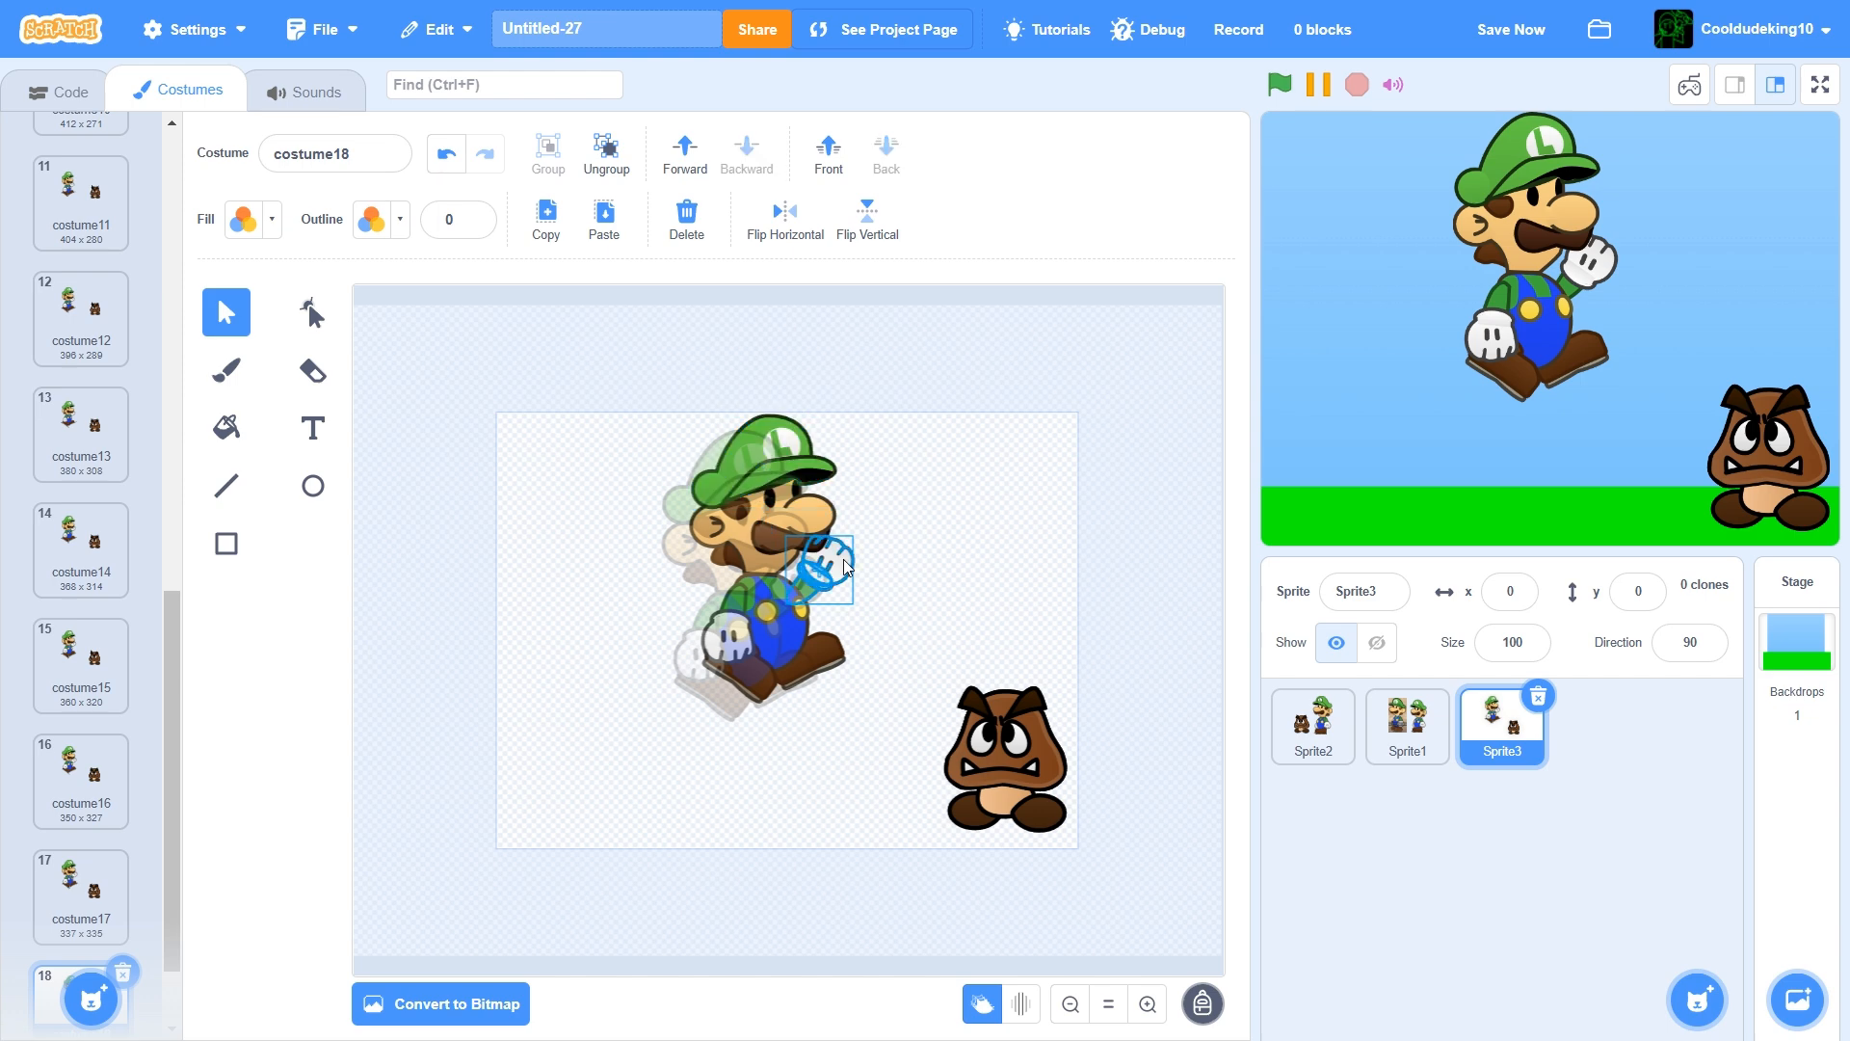
pyautogui.click(742, 638)
pyautogui.moveTo(820, 652); pyautogui.dragTo(754, 662)
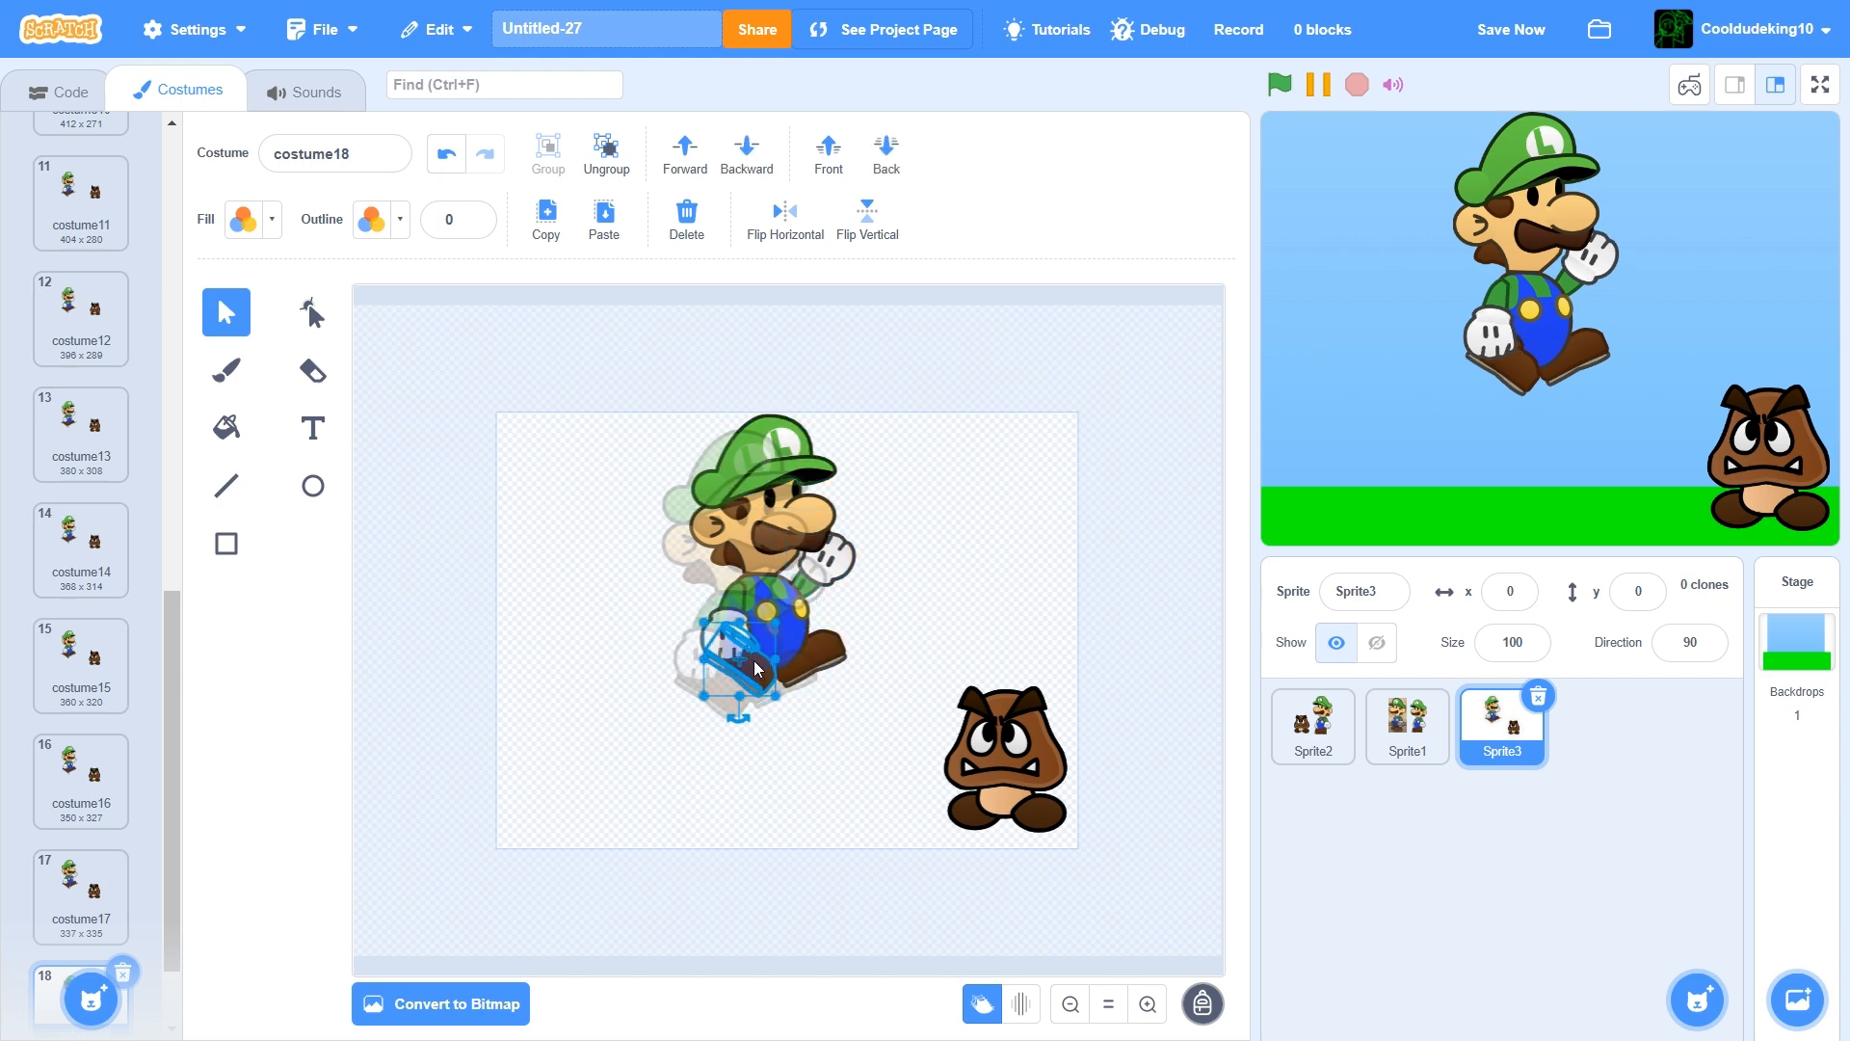
# Duplicate costume18 as the nineteenth frame and move the whole Luigi figure up and to the right
pyautogui.scroll(-1, 49, 900)
pyautogui.rightClick(45, 909)
pyautogui.click(87, 931)
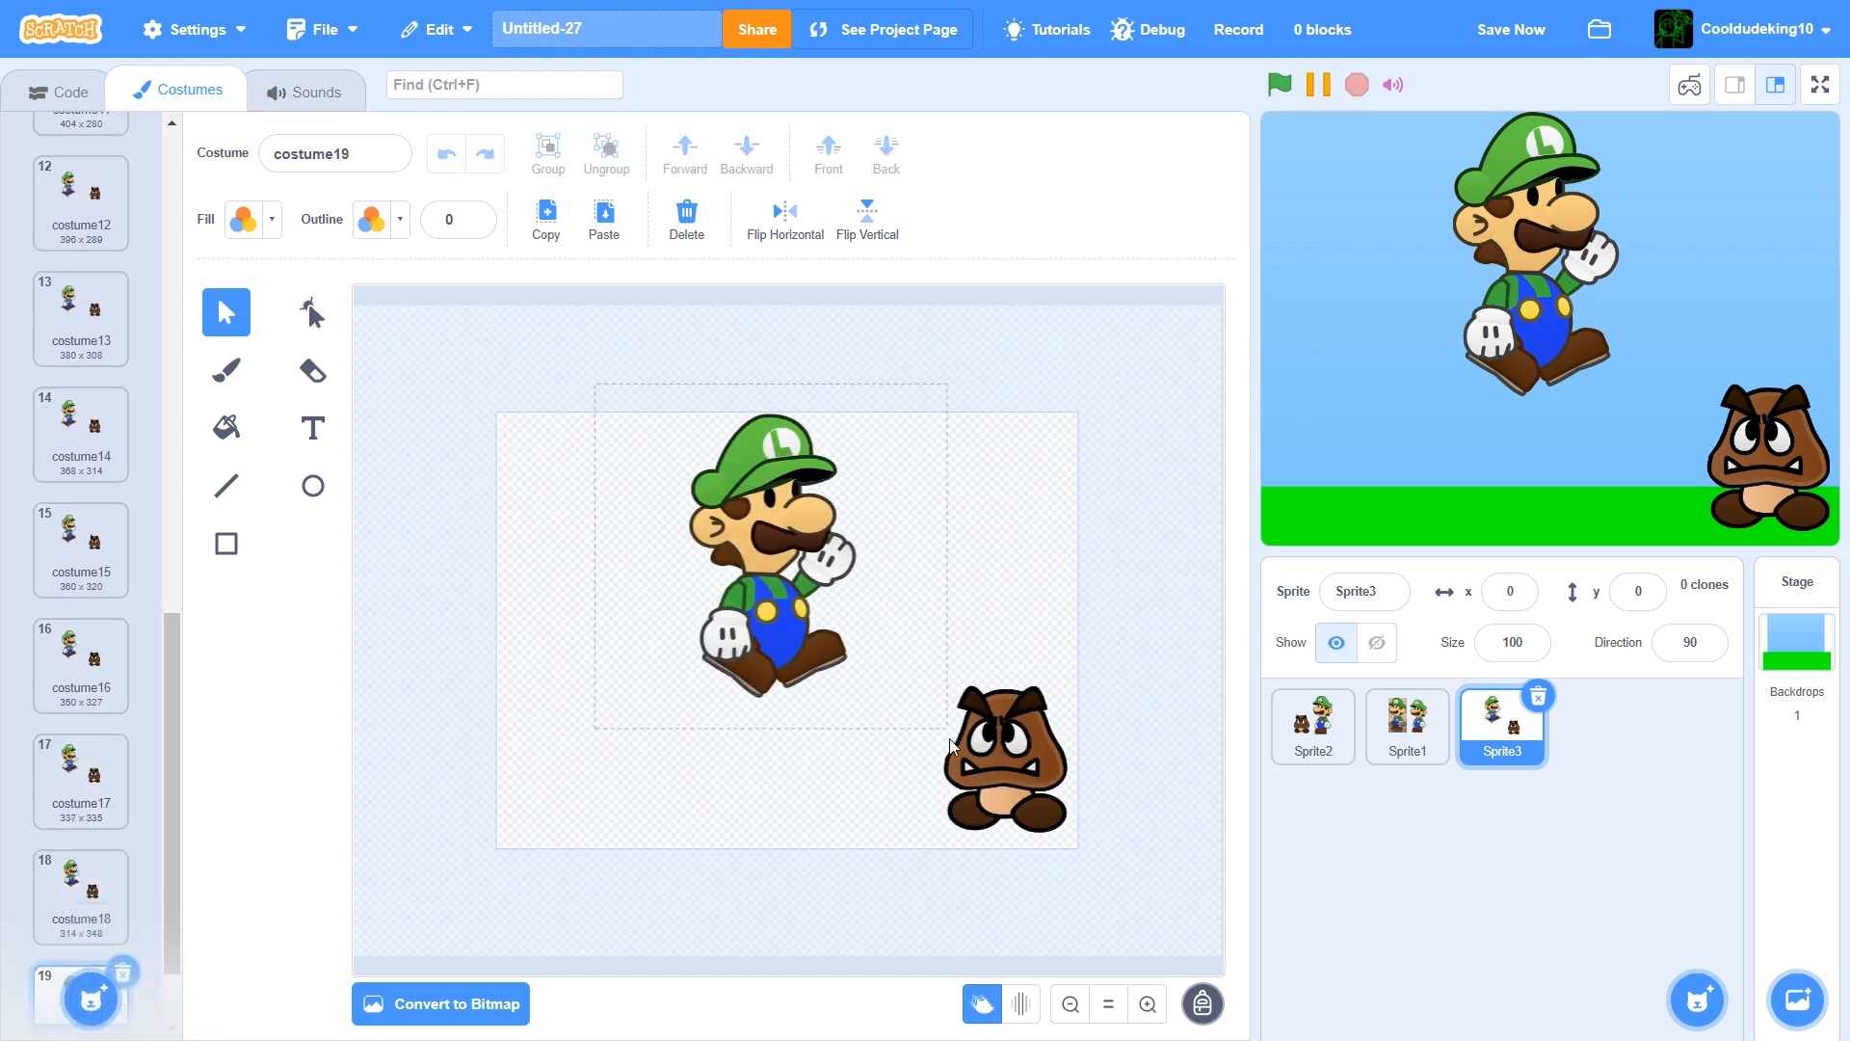
pyautogui.moveTo(949, 740); pyautogui.dragTo(949, 740)
pyautogui.moveTo(775, 568); pyautogui.dragTo(799, 555)
# Duplicate costume19 as the twentieth frame and move the whole Luigi figure further up and to the right
pyautogui.scroll(-1, 87, 848)
pyautogui.rightClick(56, 880)
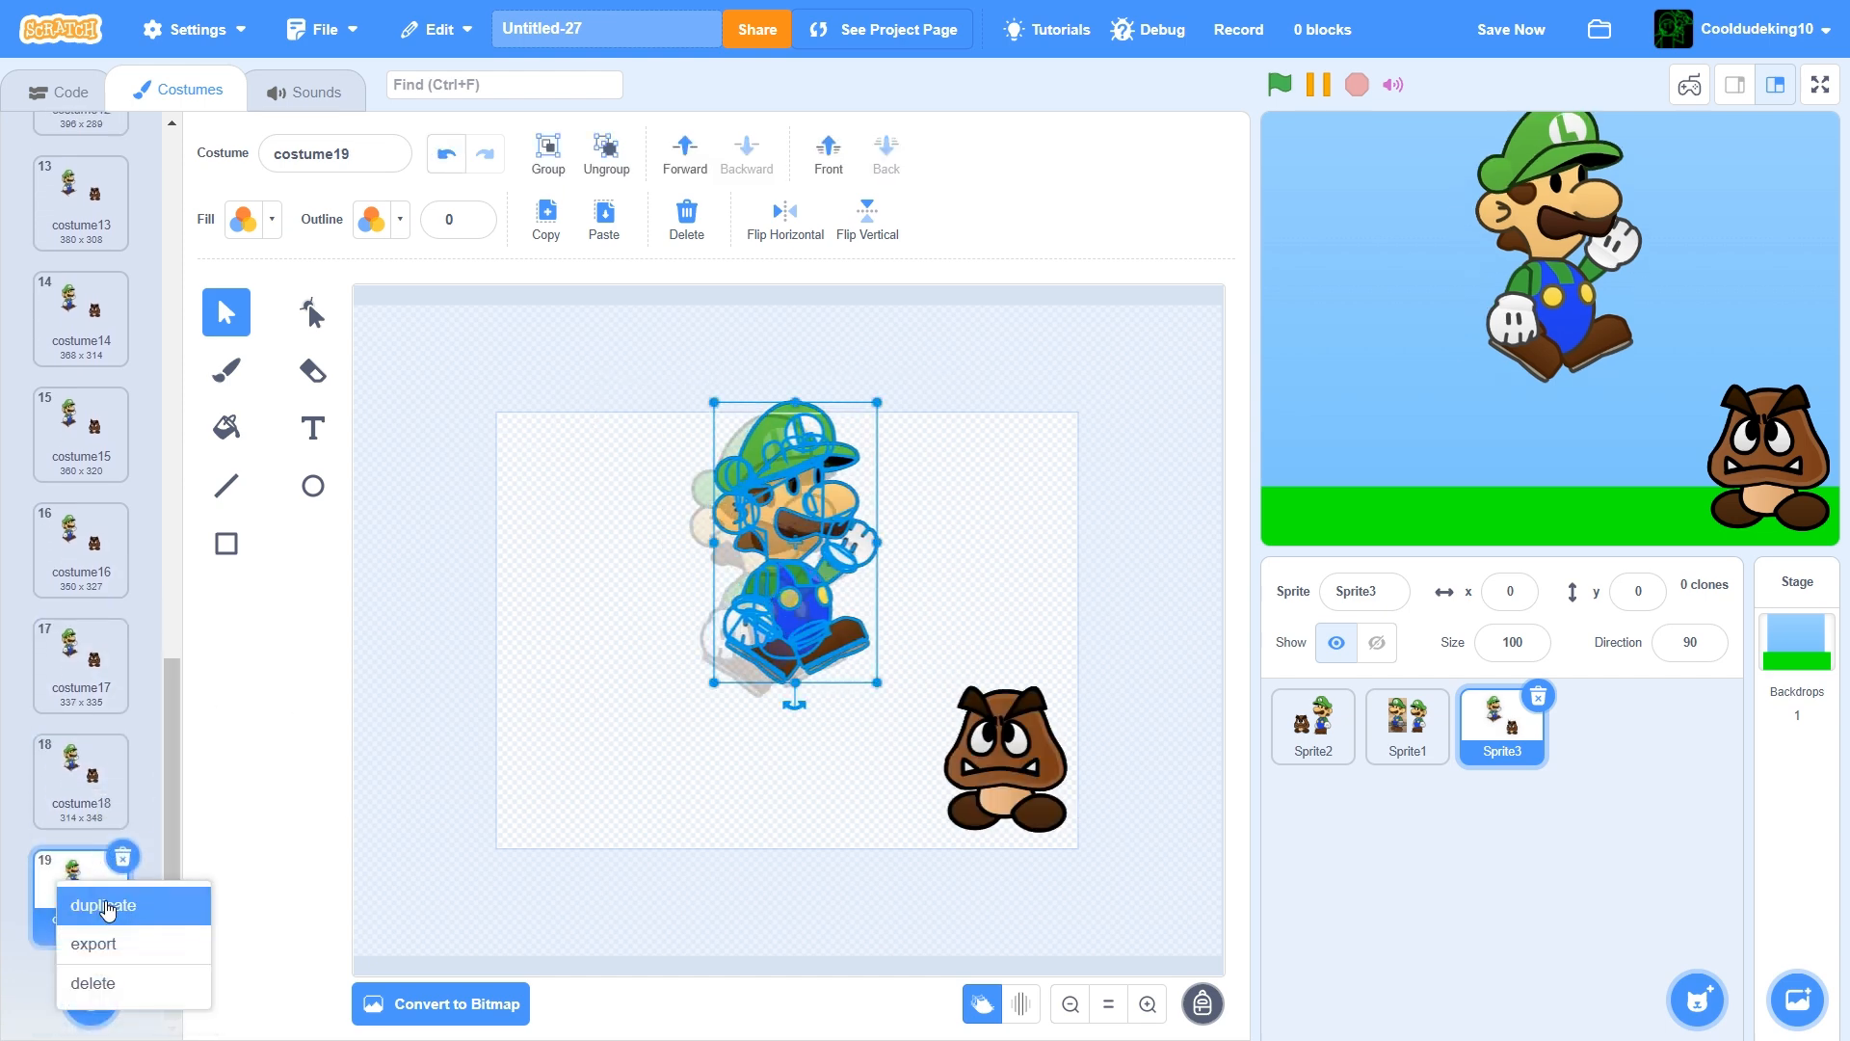
pyautogui.click(106, 908)
pyautogui.click(727, 546)
pyautogui.click(713, 579)
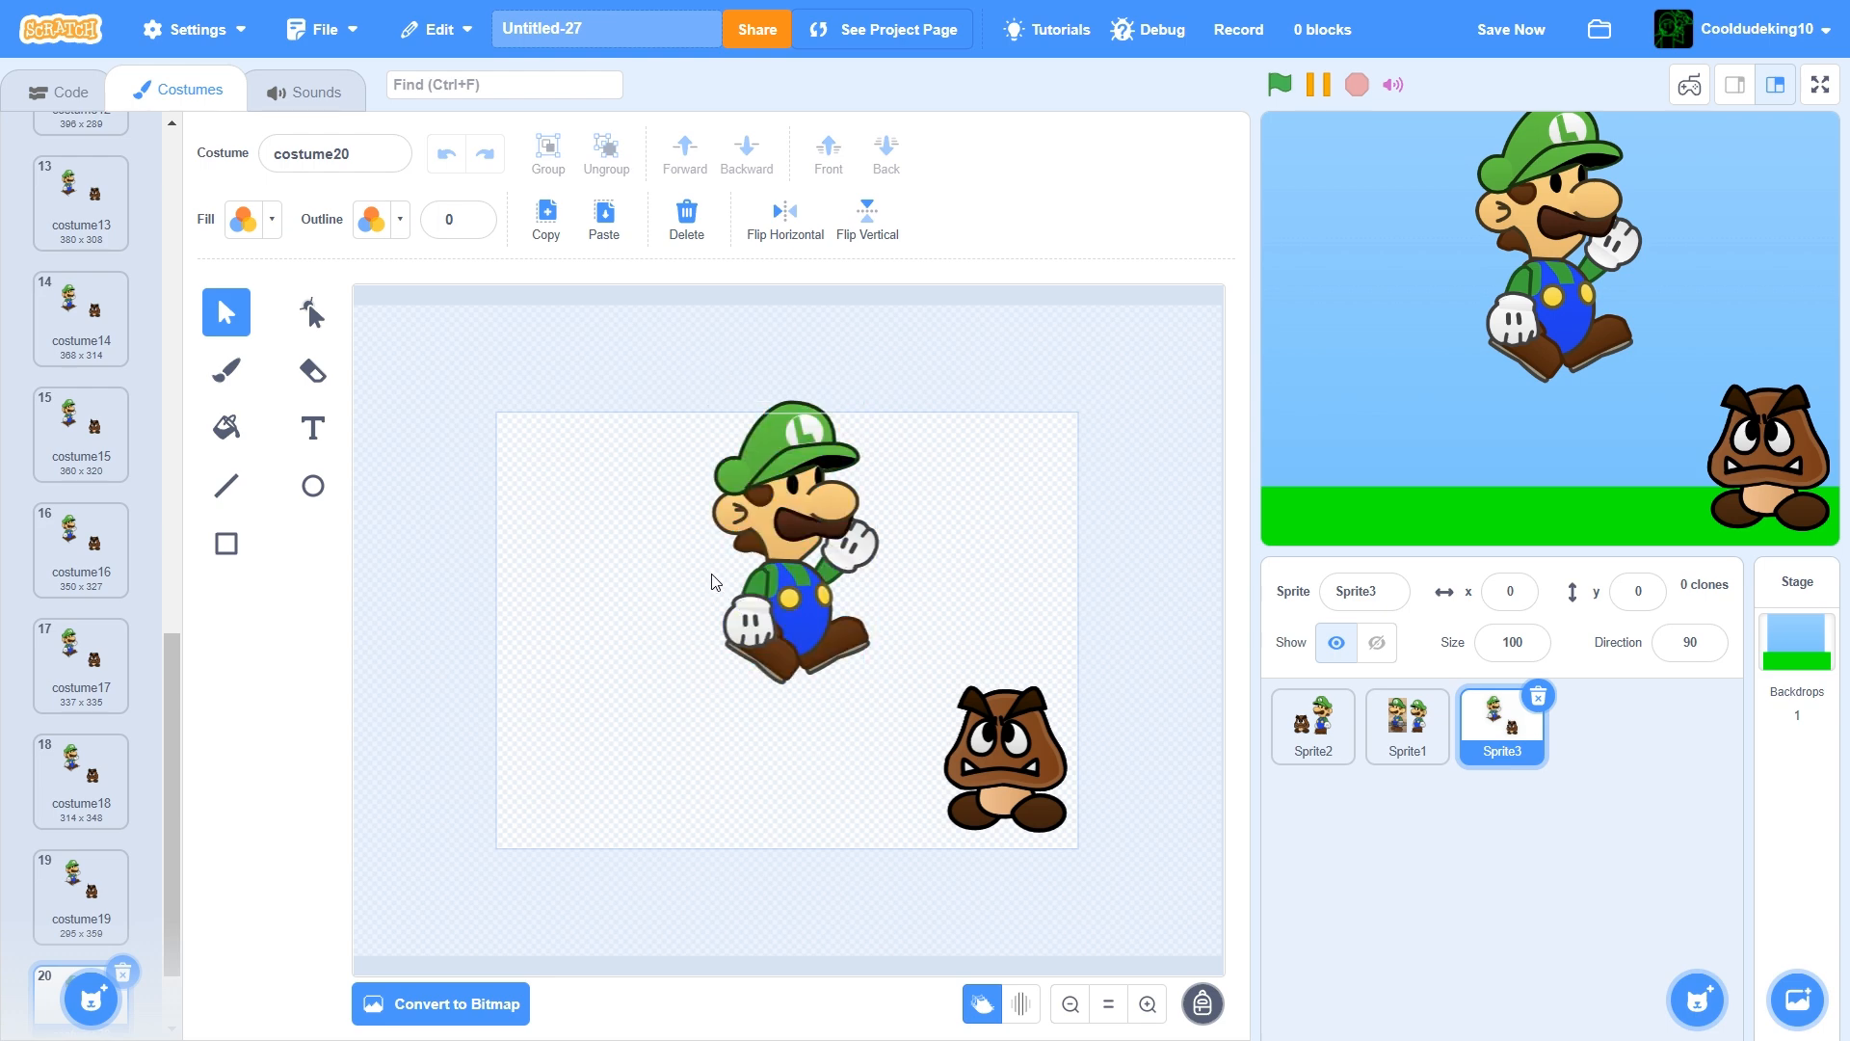
pyautogui.moveTo(960, 738); pyautogui.dragTo(964, 747)
pyautogui.moveTo(609, 395); pyautogui.dragTo(915, 673)
pyautogui.moveTo(827, 601); pyautogui.dragTo(860, 573)
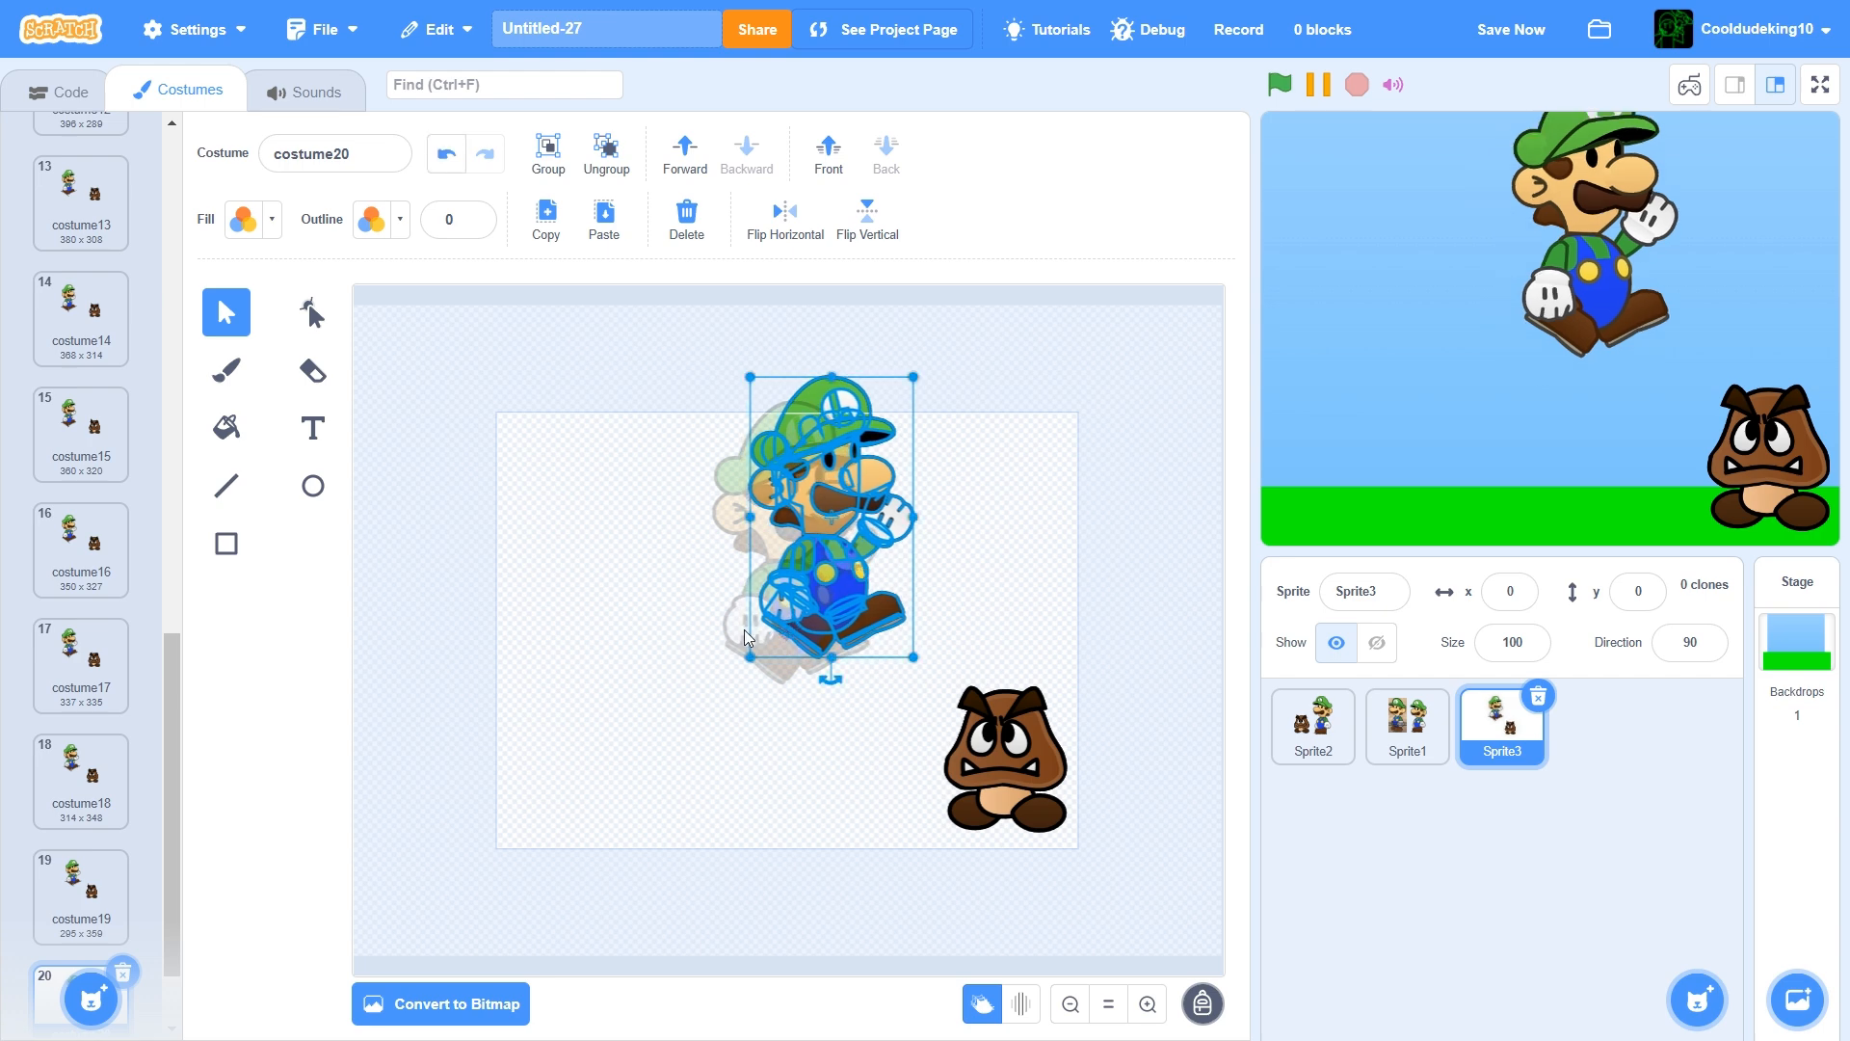
# Lower Luigi's shoes slightly in costume20 and nudge his raised hand
pyautogui.click(843, 665)
pyautogui.moveTo(818, 637); pyautogui.dragTo(891, 637)
pyautogui.moveTo(891, 526); pyautogui.dragTo(888, 523)
# Duplicate costume20 as the twenty-first frame and rotate Luigi's raised hand slightly outward
pyautogui.scroll(-2, 82, 771)
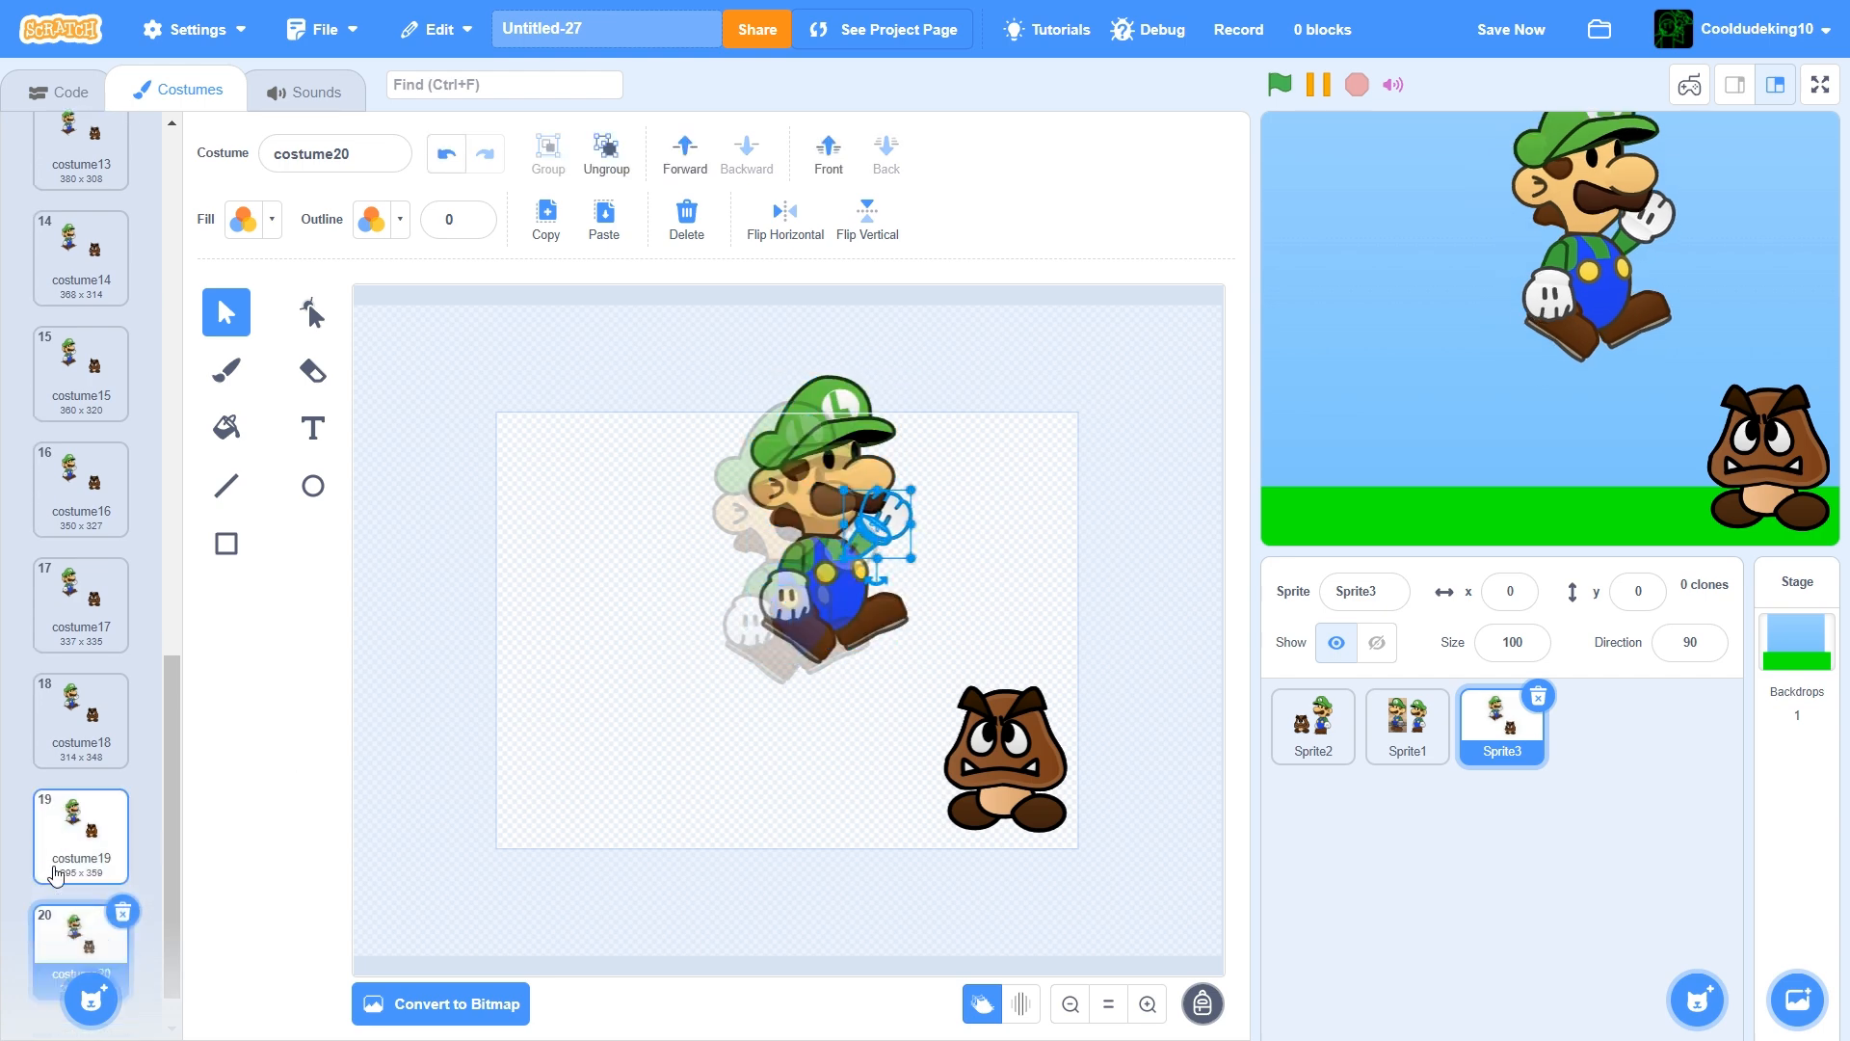
pyautogui.rightClick(46, 879)
pyautogui.click(93, 894)
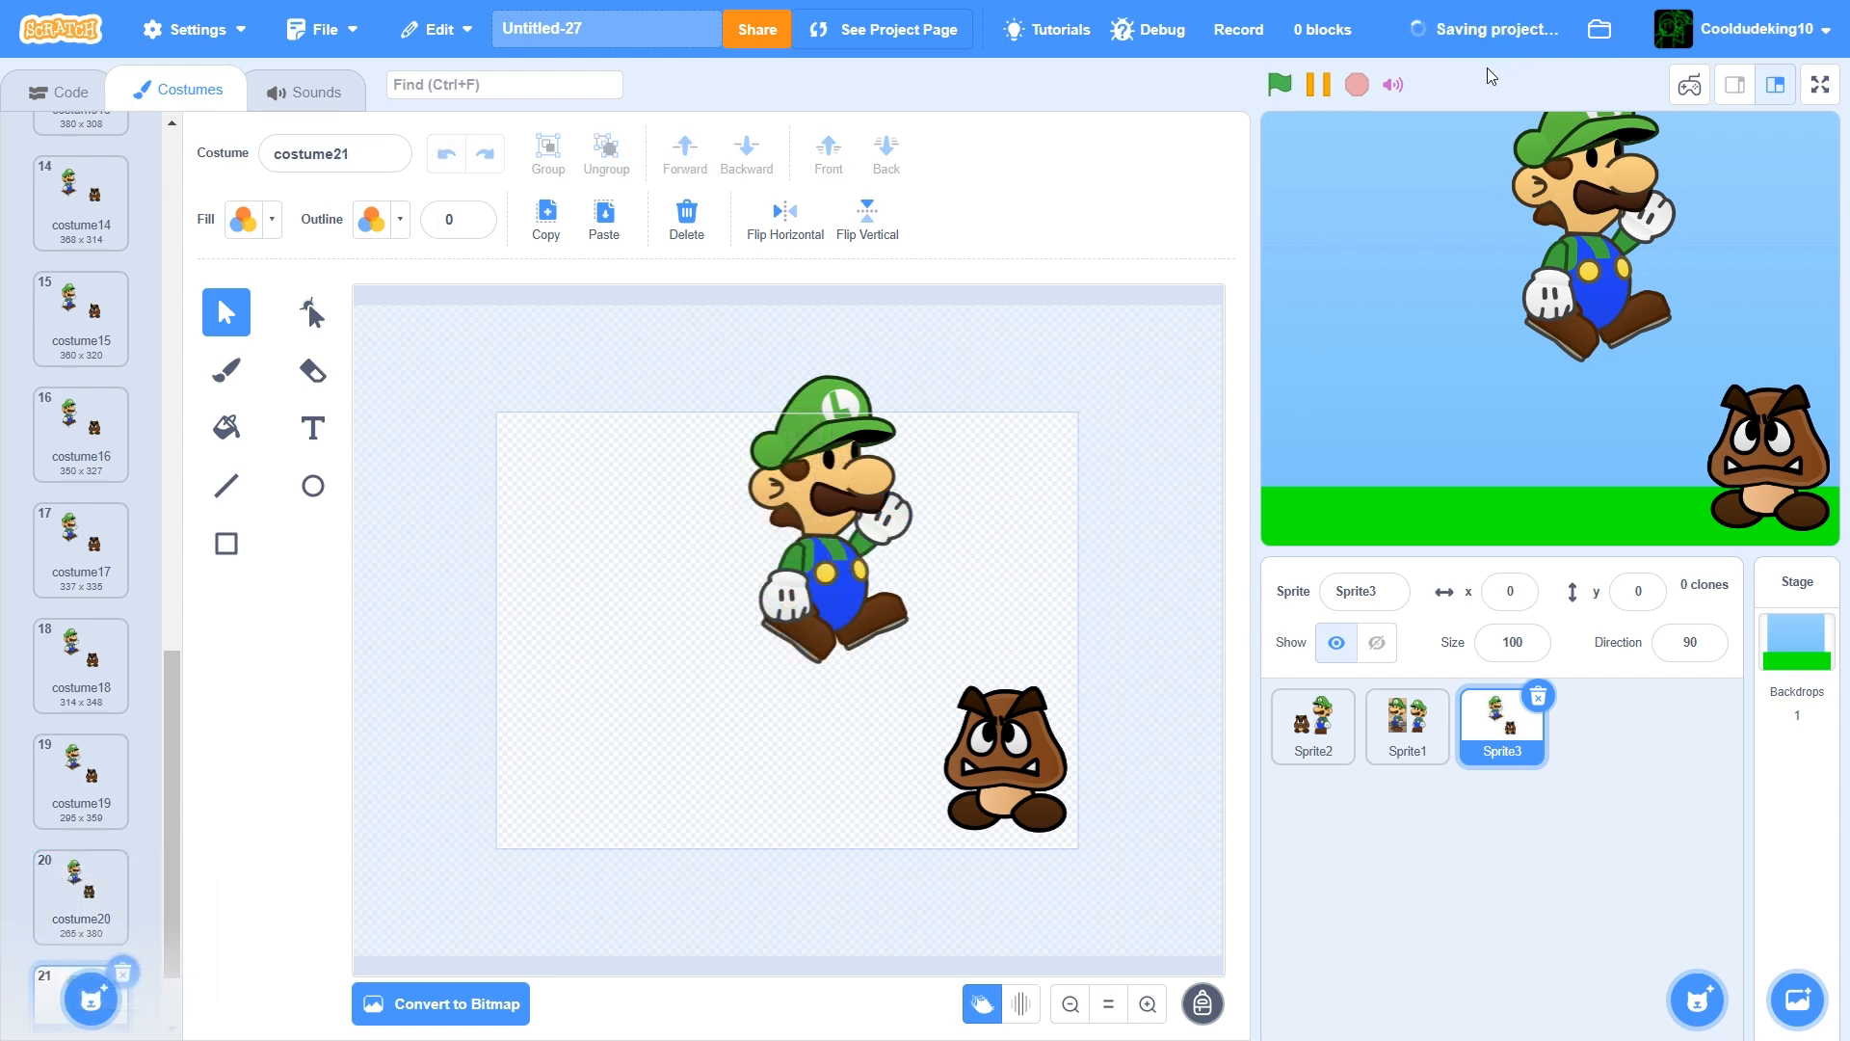
pyautogui.click(1147, 1004)
pyautogui.click(1146, 1004)
pyautogui.scroll(2, 1055, 877)
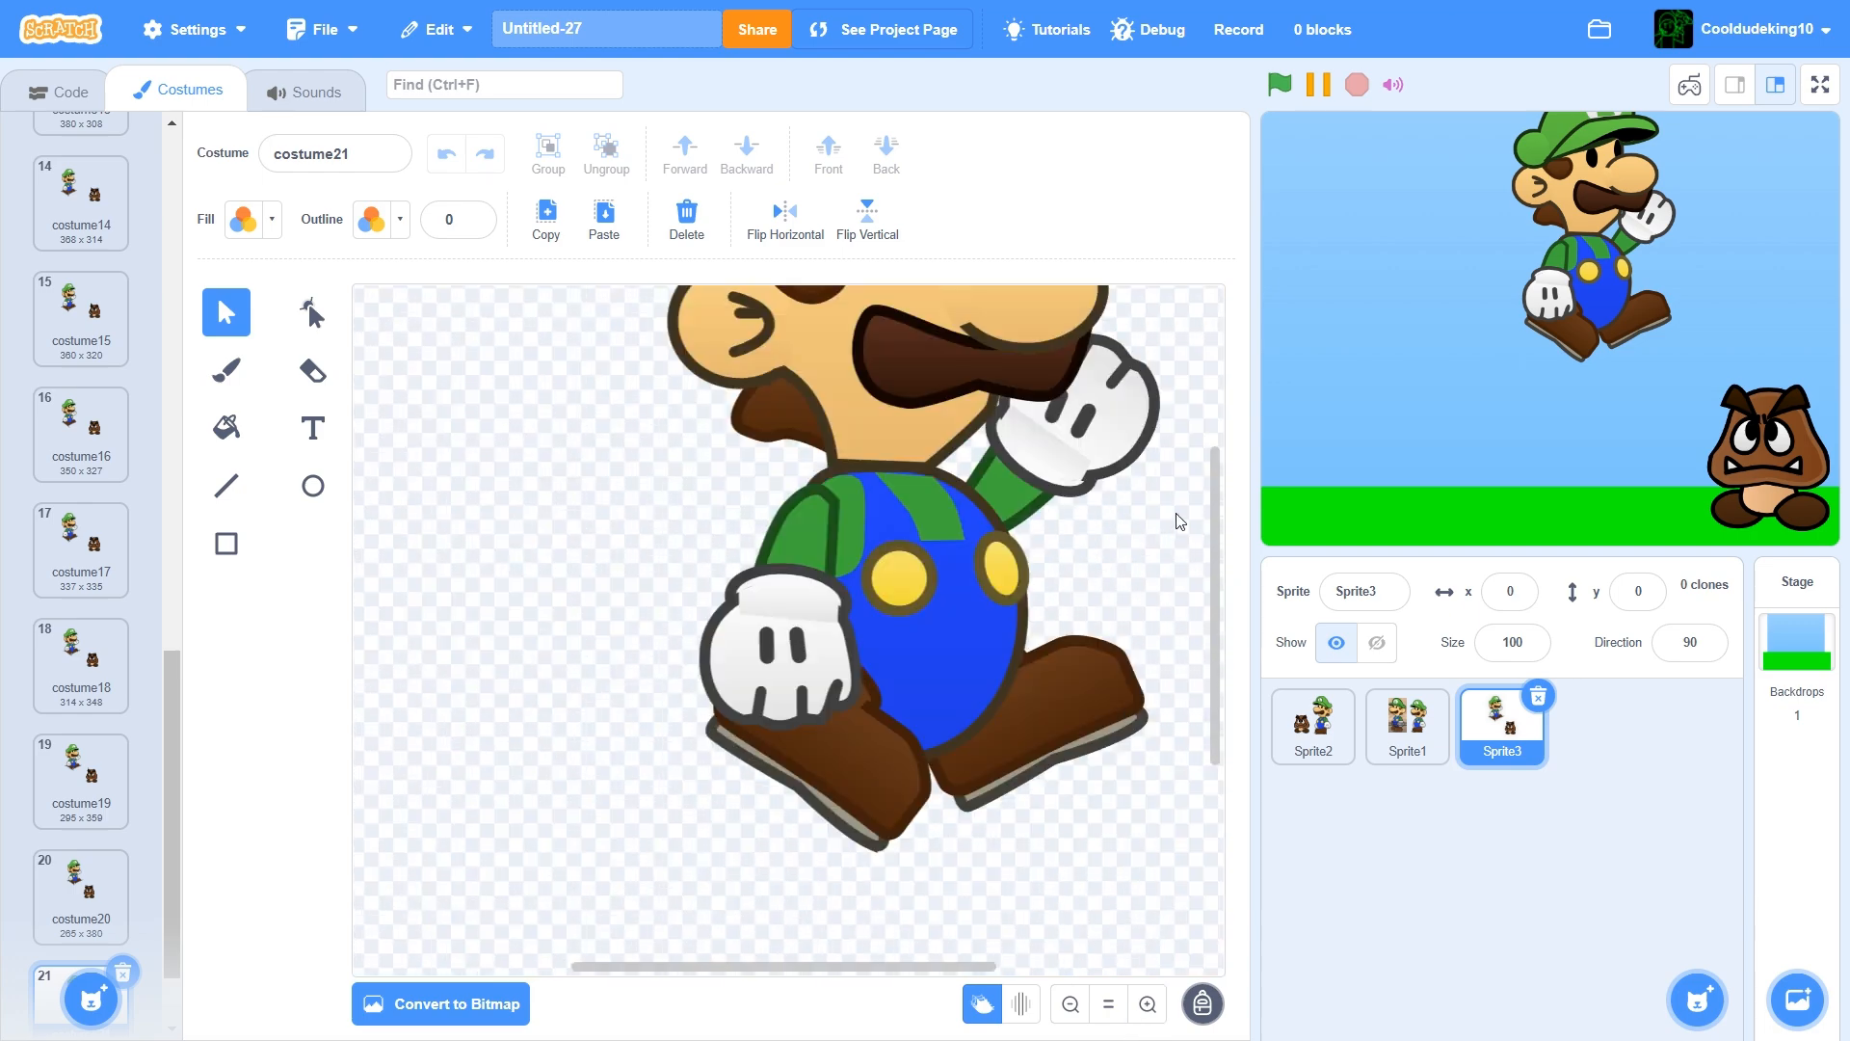
pyautogui.click(1075, 439)
pyautogui.moveTo(1052, 557); pyautogui.dragTo(1101, 439)
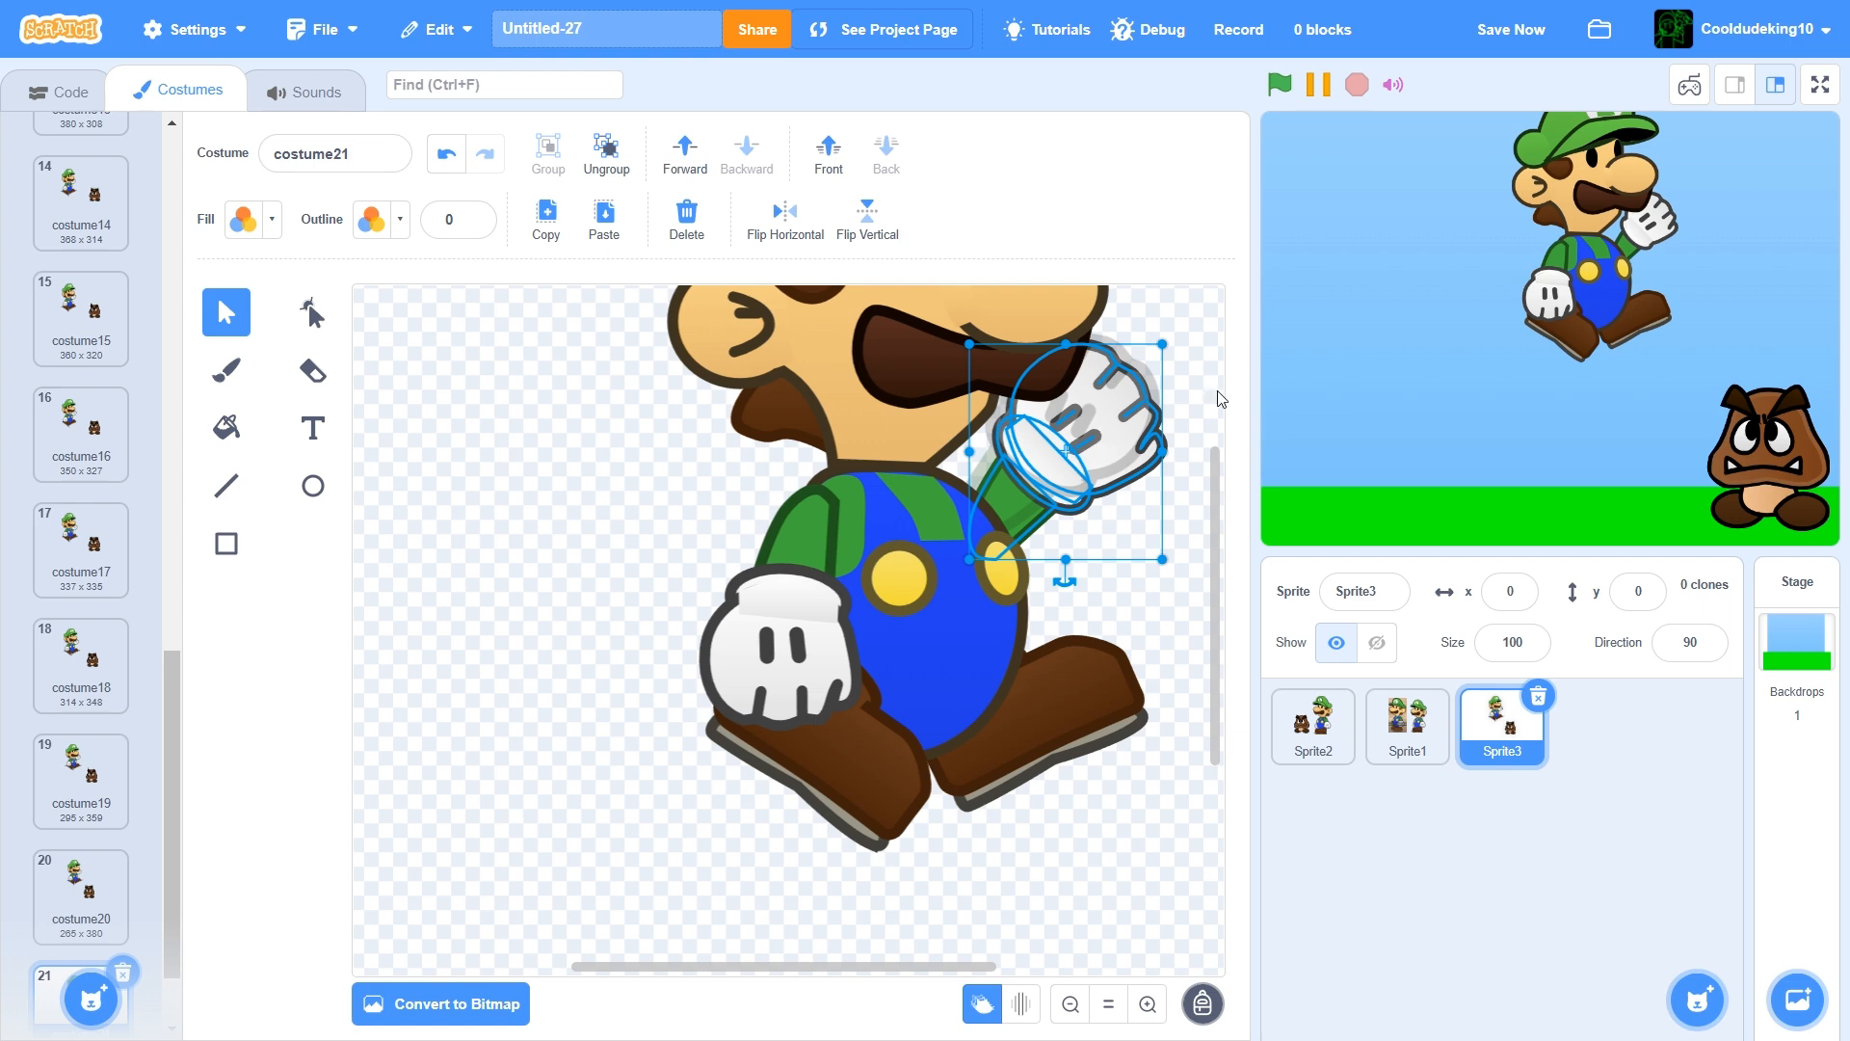
# Shift Luigi's lowered arm outward and his shoes inward in costume21, and save the project
pyautogui.click(547, 496)
pyautogui.scroll(3, 546, 496)
pyautogui.click(824, 482)
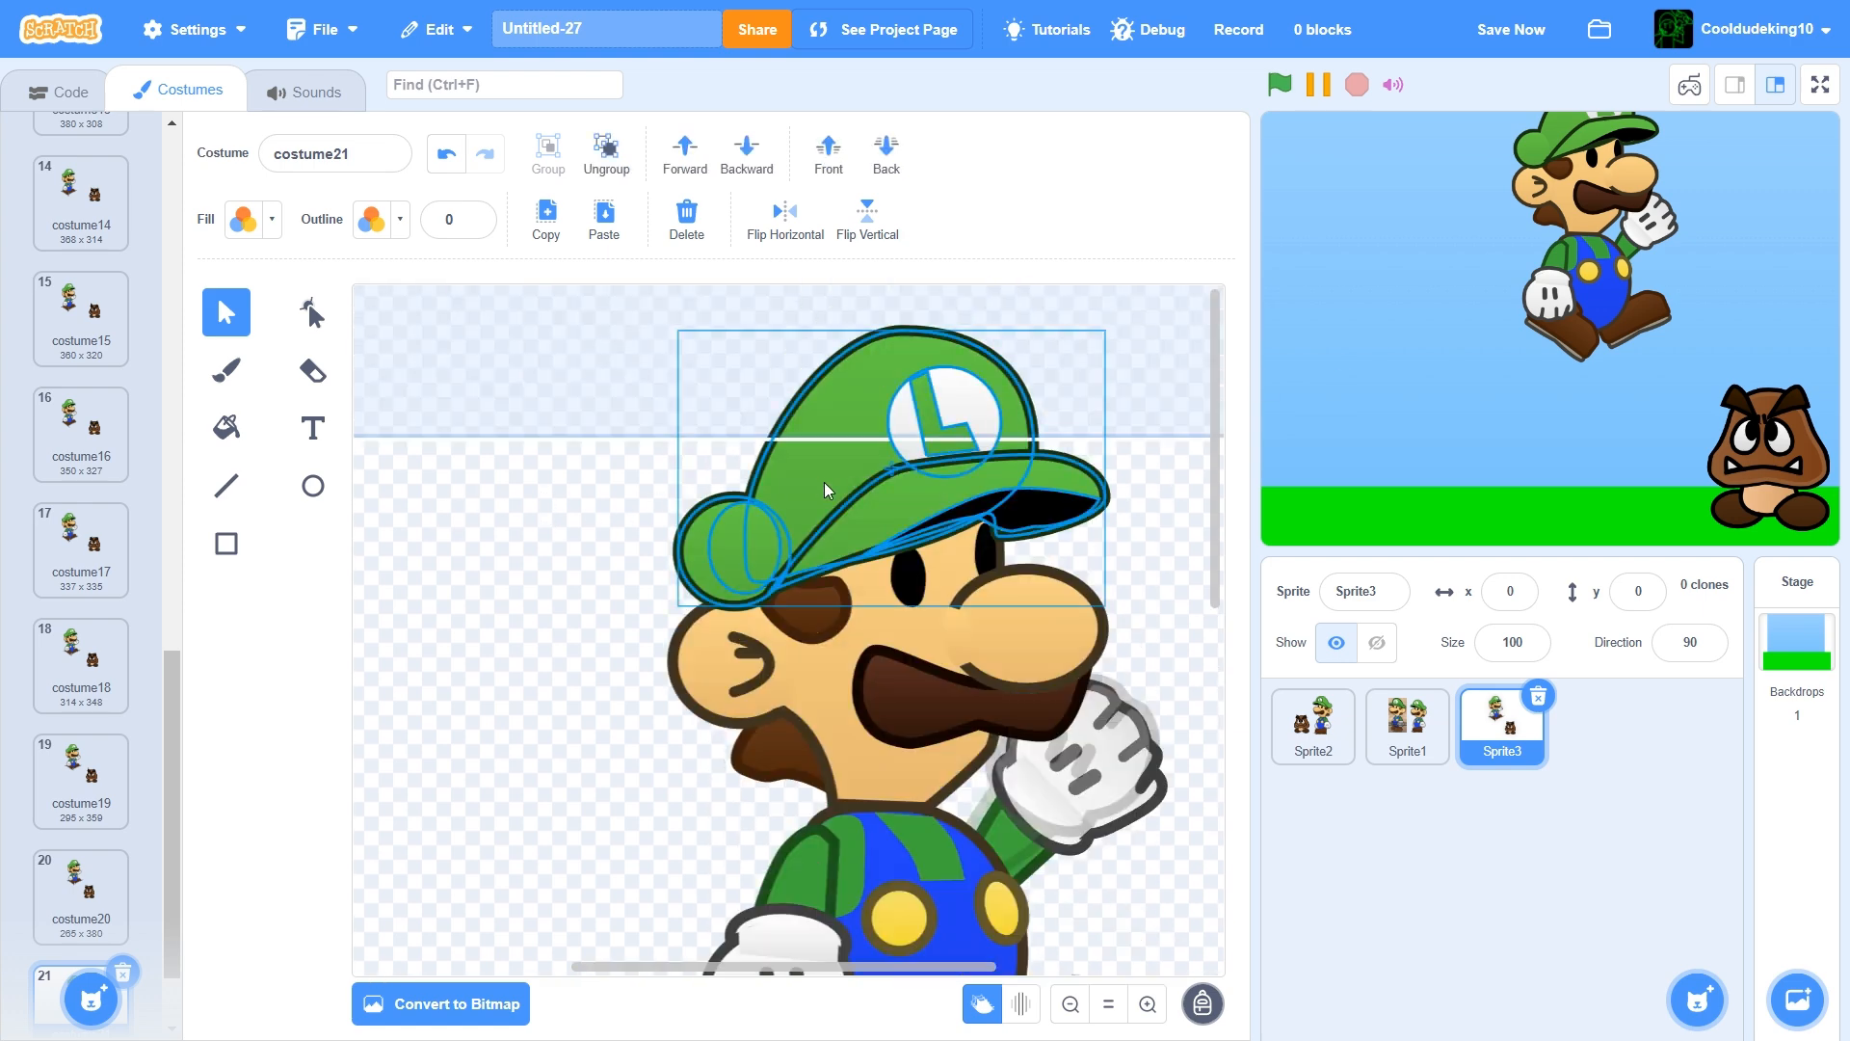
pyautogui.scroll(-5, 620, 627)
pyautogui.click(787, 552)
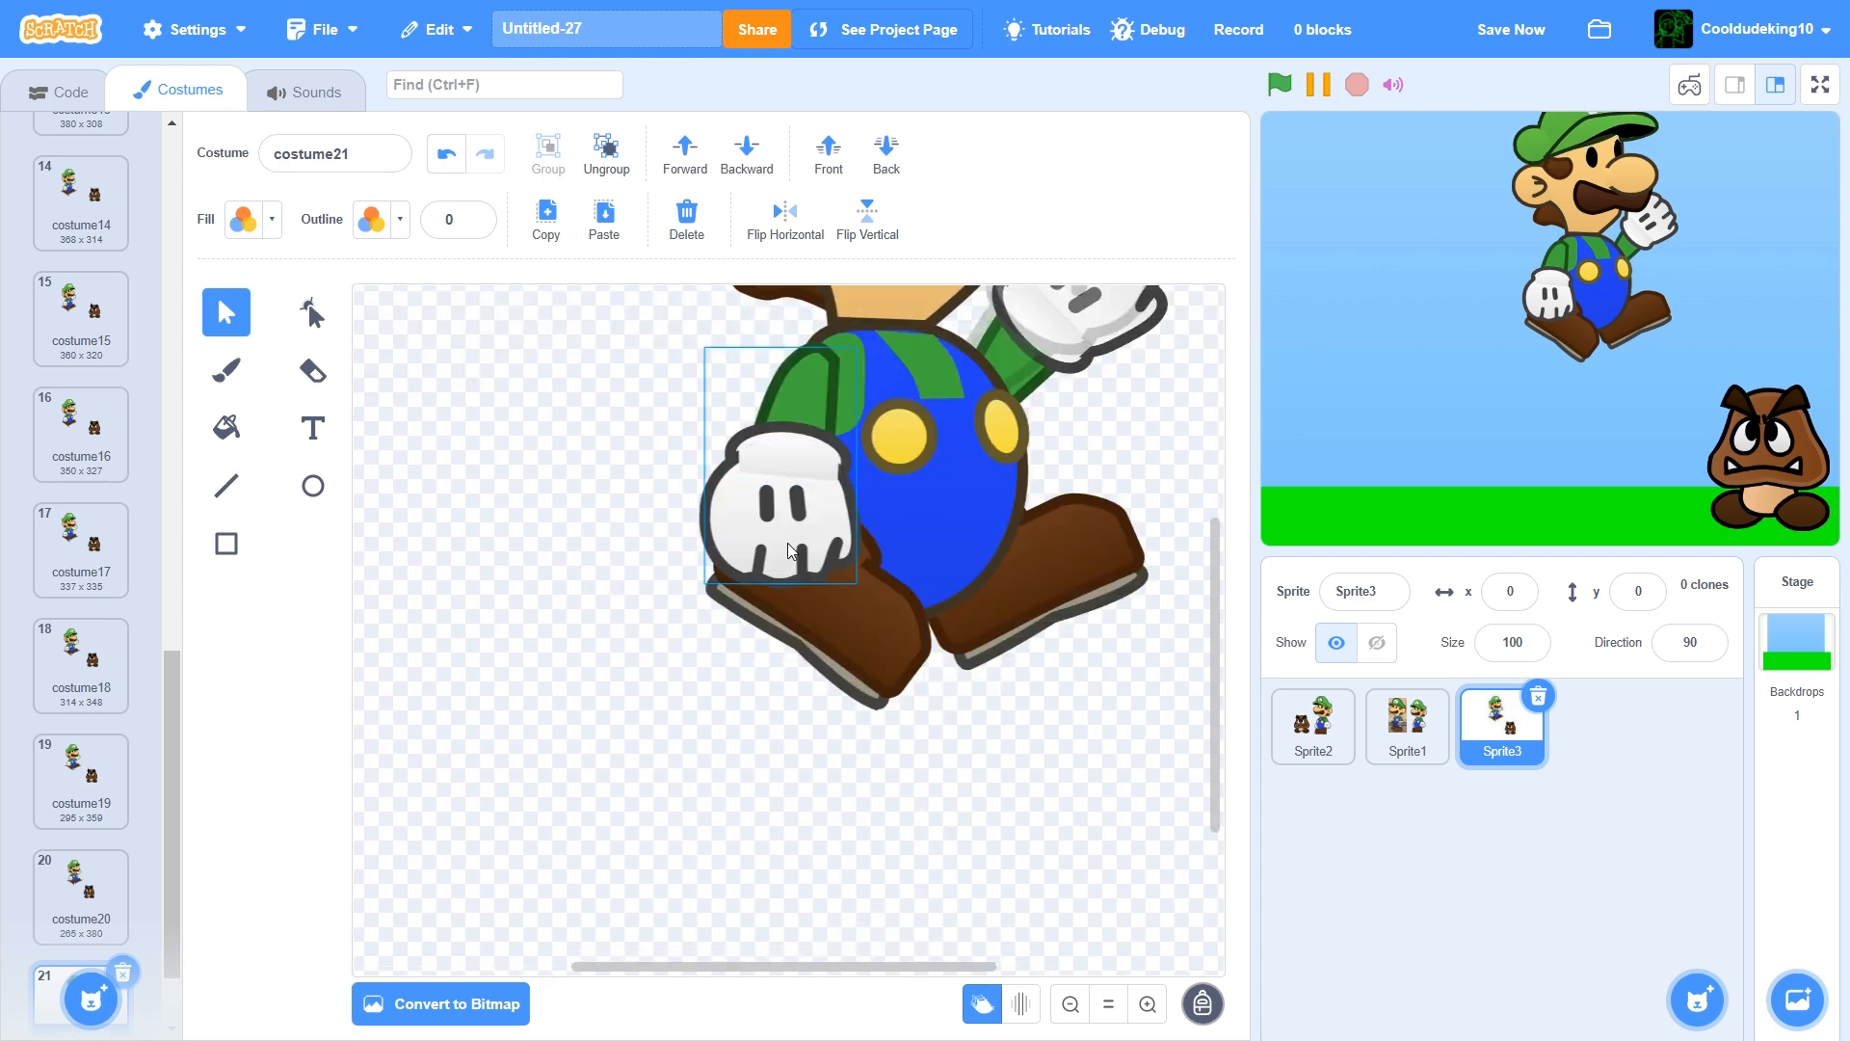
pyautogui.click(787, 547)
pyautogui.moveTo(780, 605); pyautogui.dragTo(748, 601)
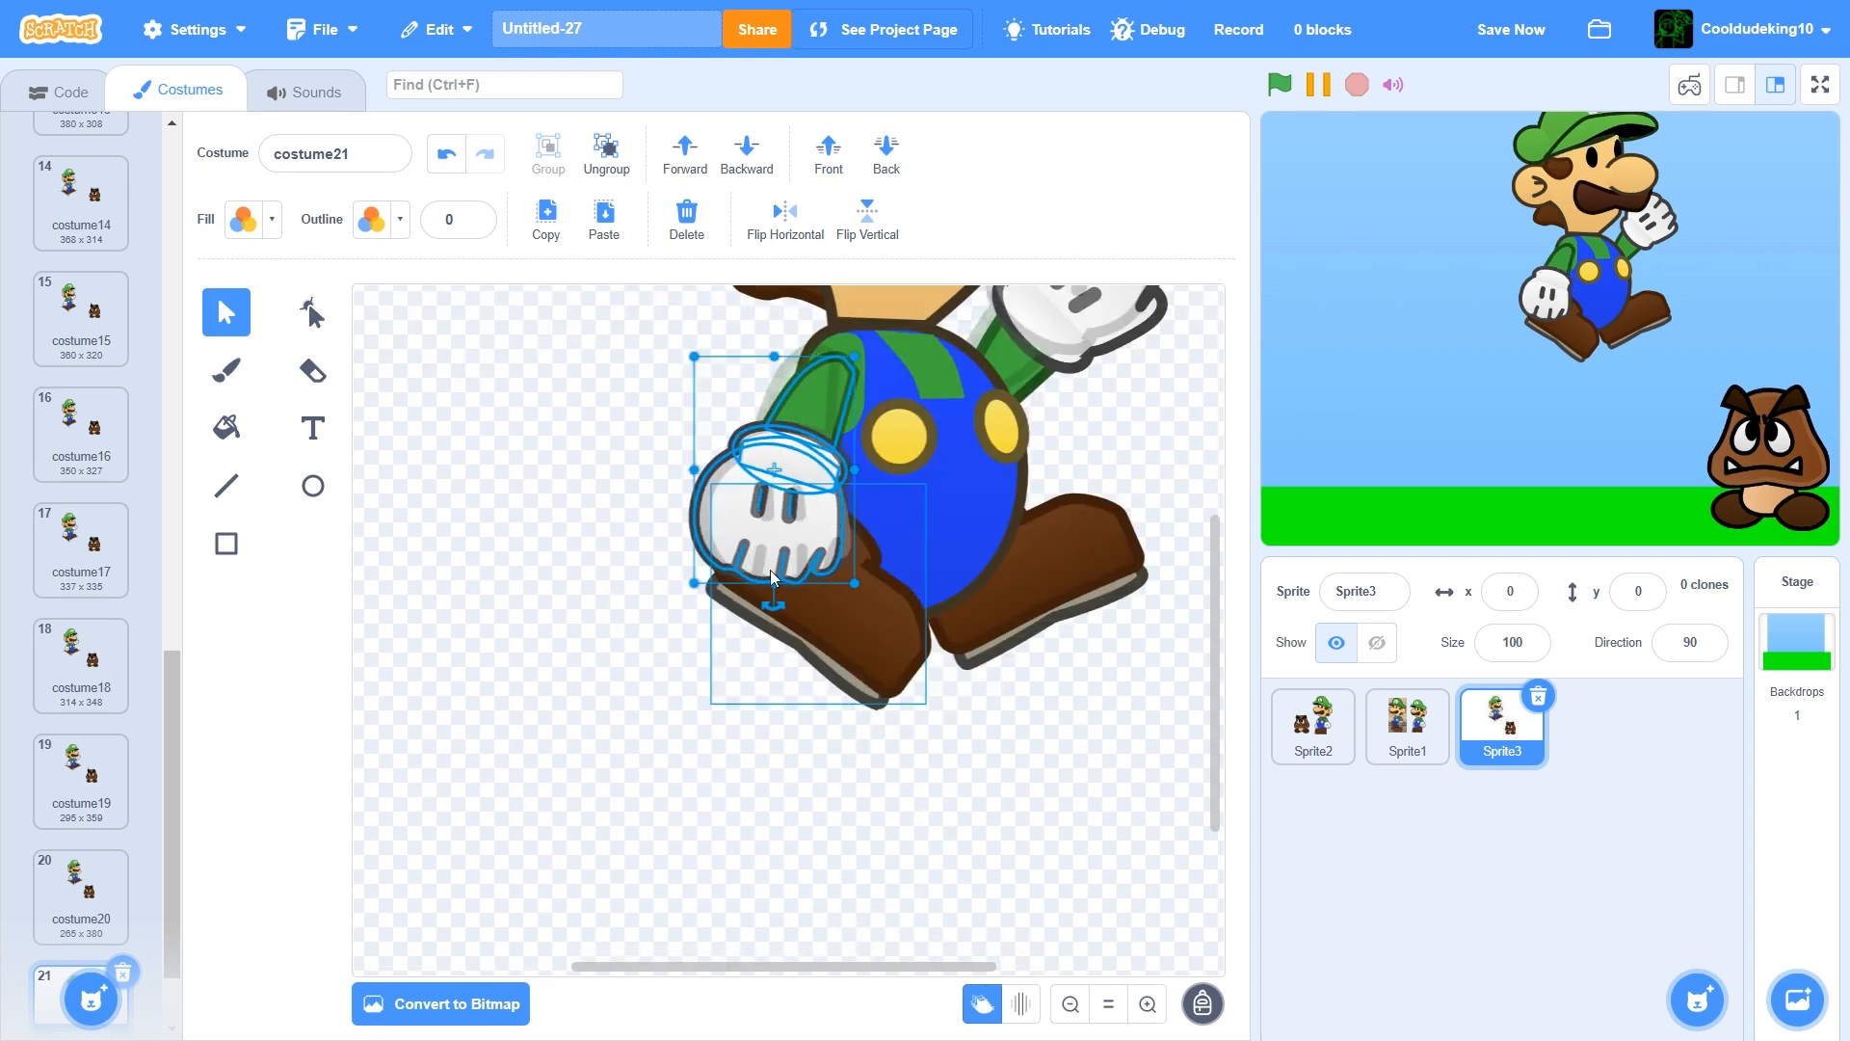
pyautogui.click(859, 605)
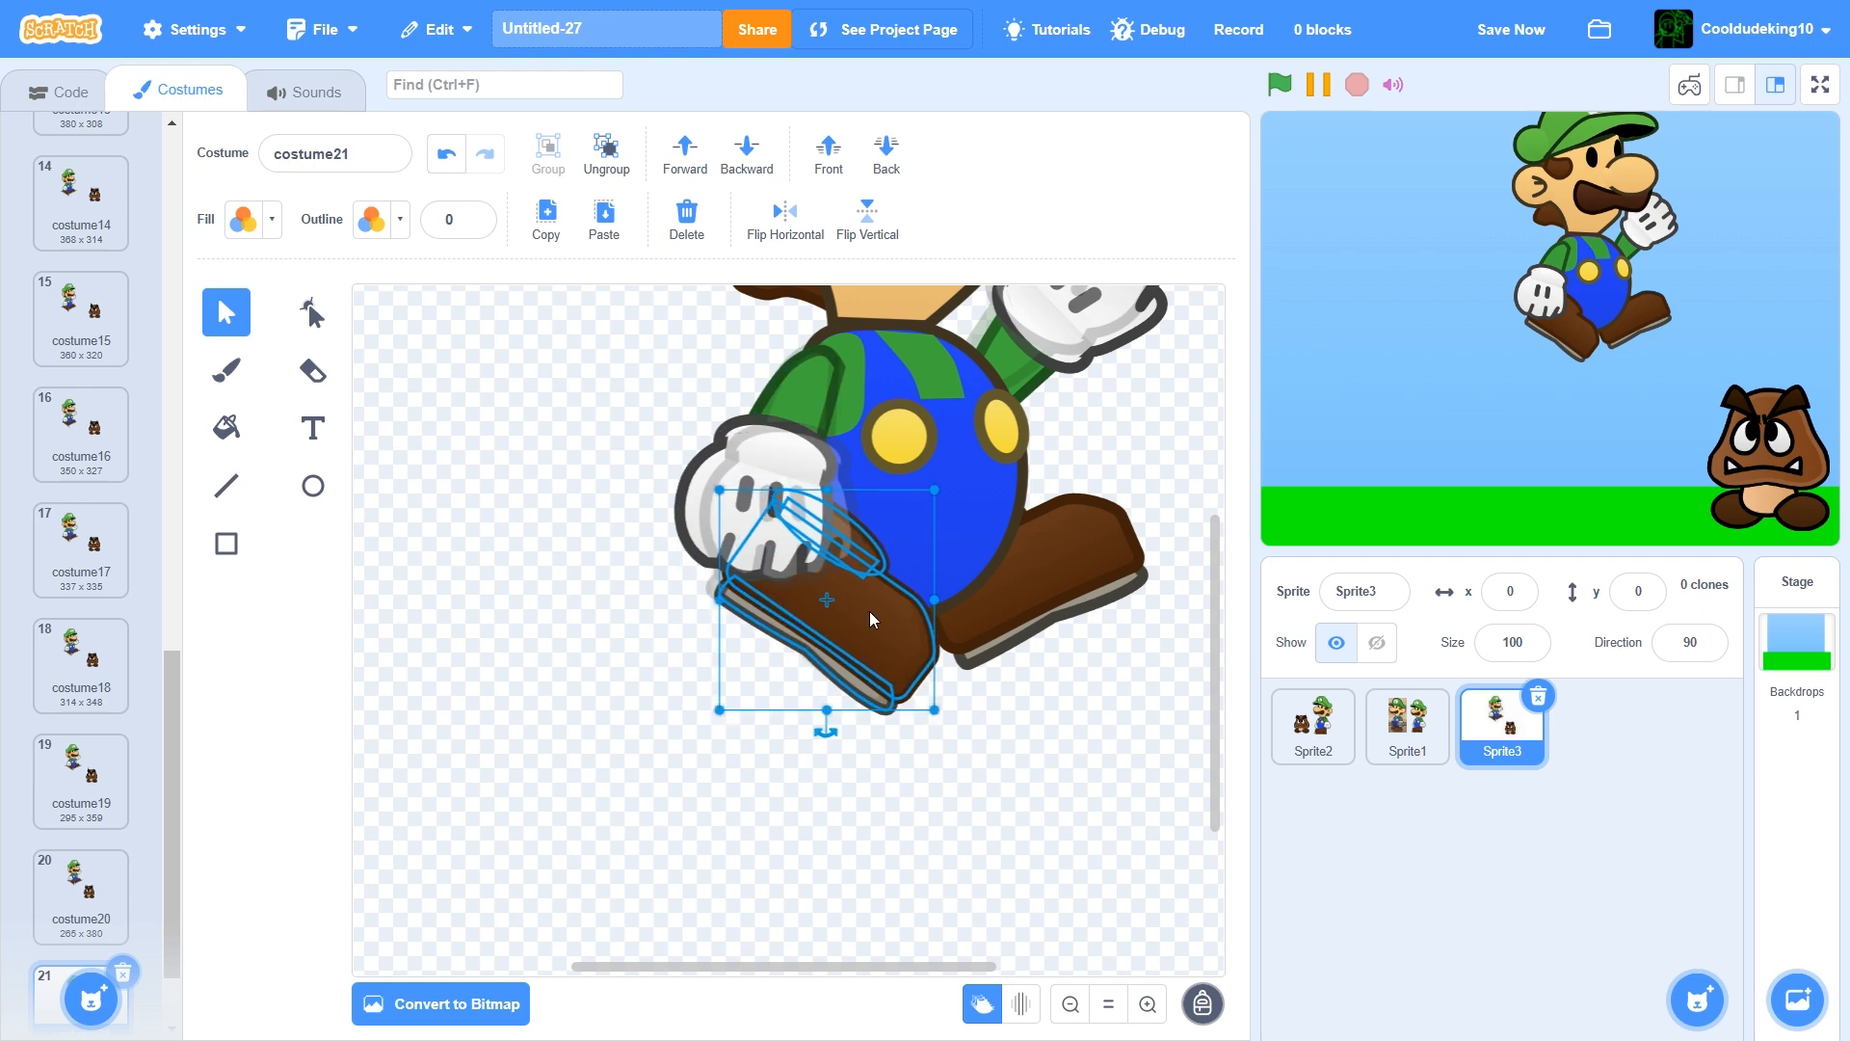
pyautogui.moveTo(870, 611); pyautogui.dragTo(1050, 611)
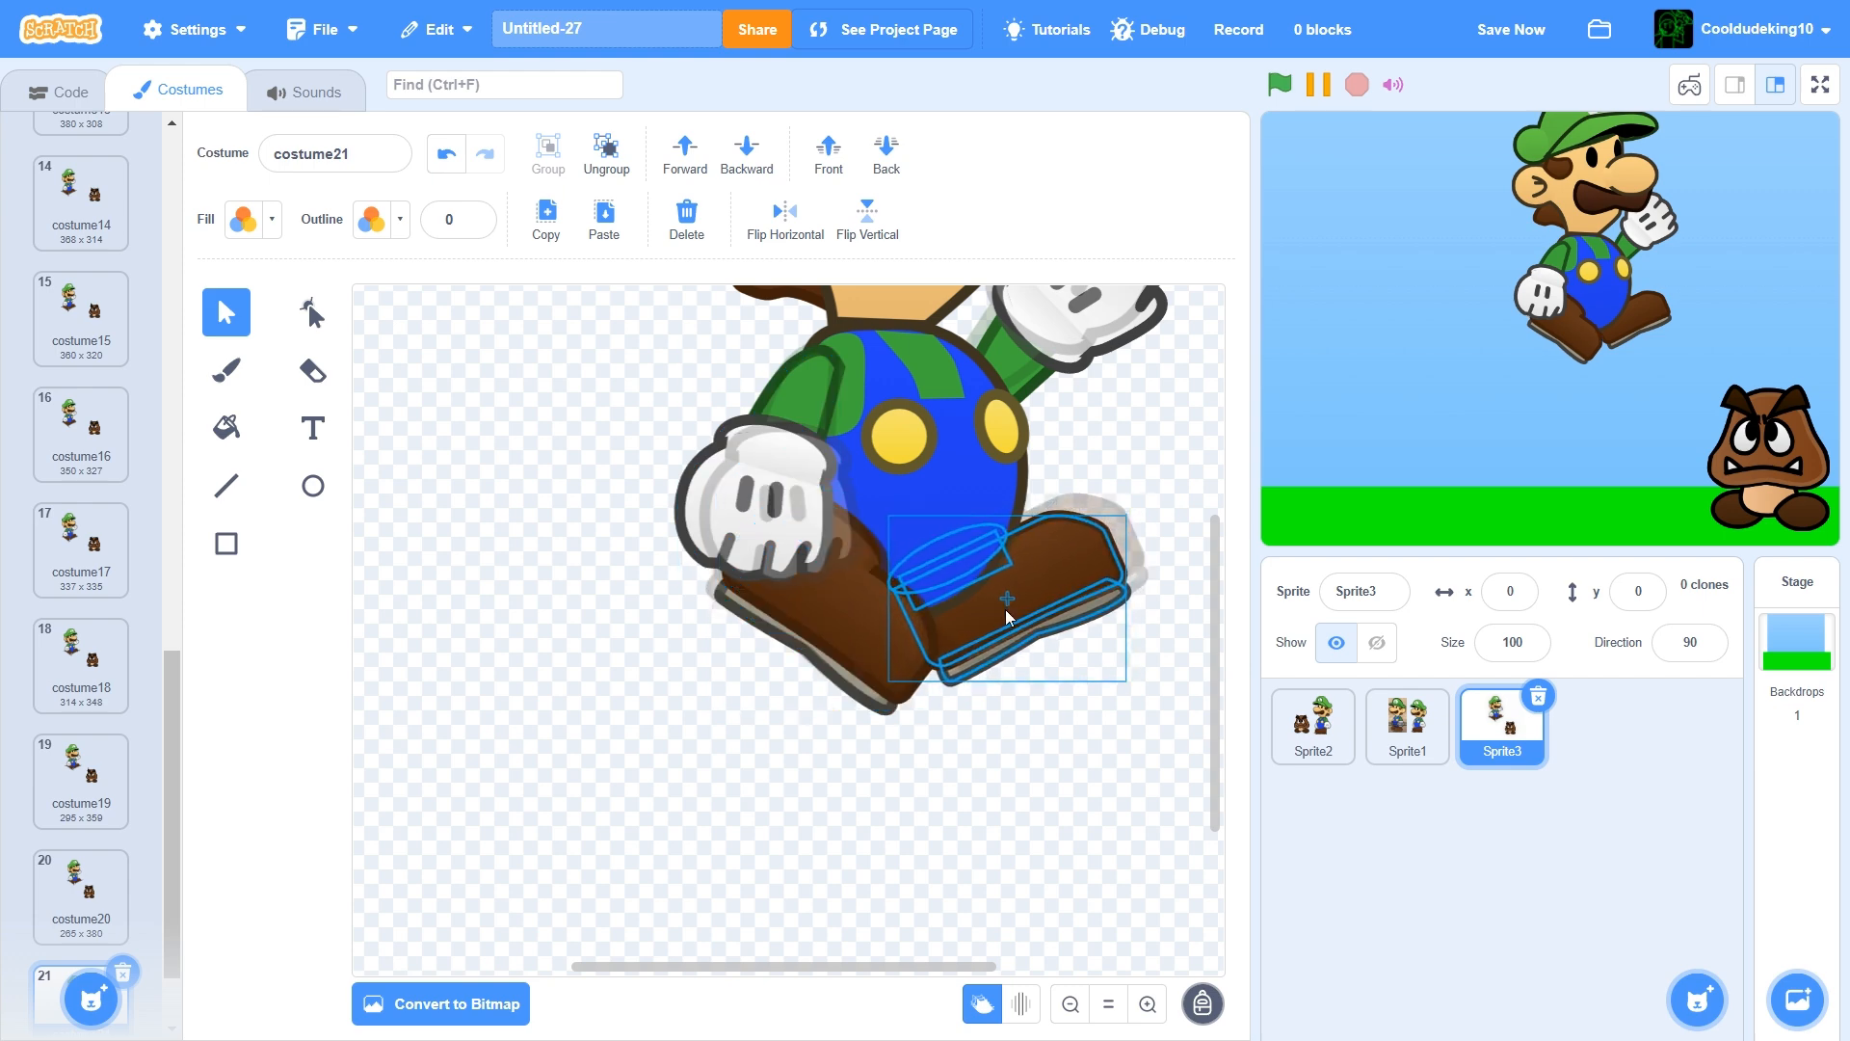
pyautogui.click(1500, 29)
# Move the whole Luigi figure in costume21 down and to the right to begin his descent toward the Goomba
pyautogui.scroll(-1, 39, 828)
pyautogui.rightClick(64, 883)
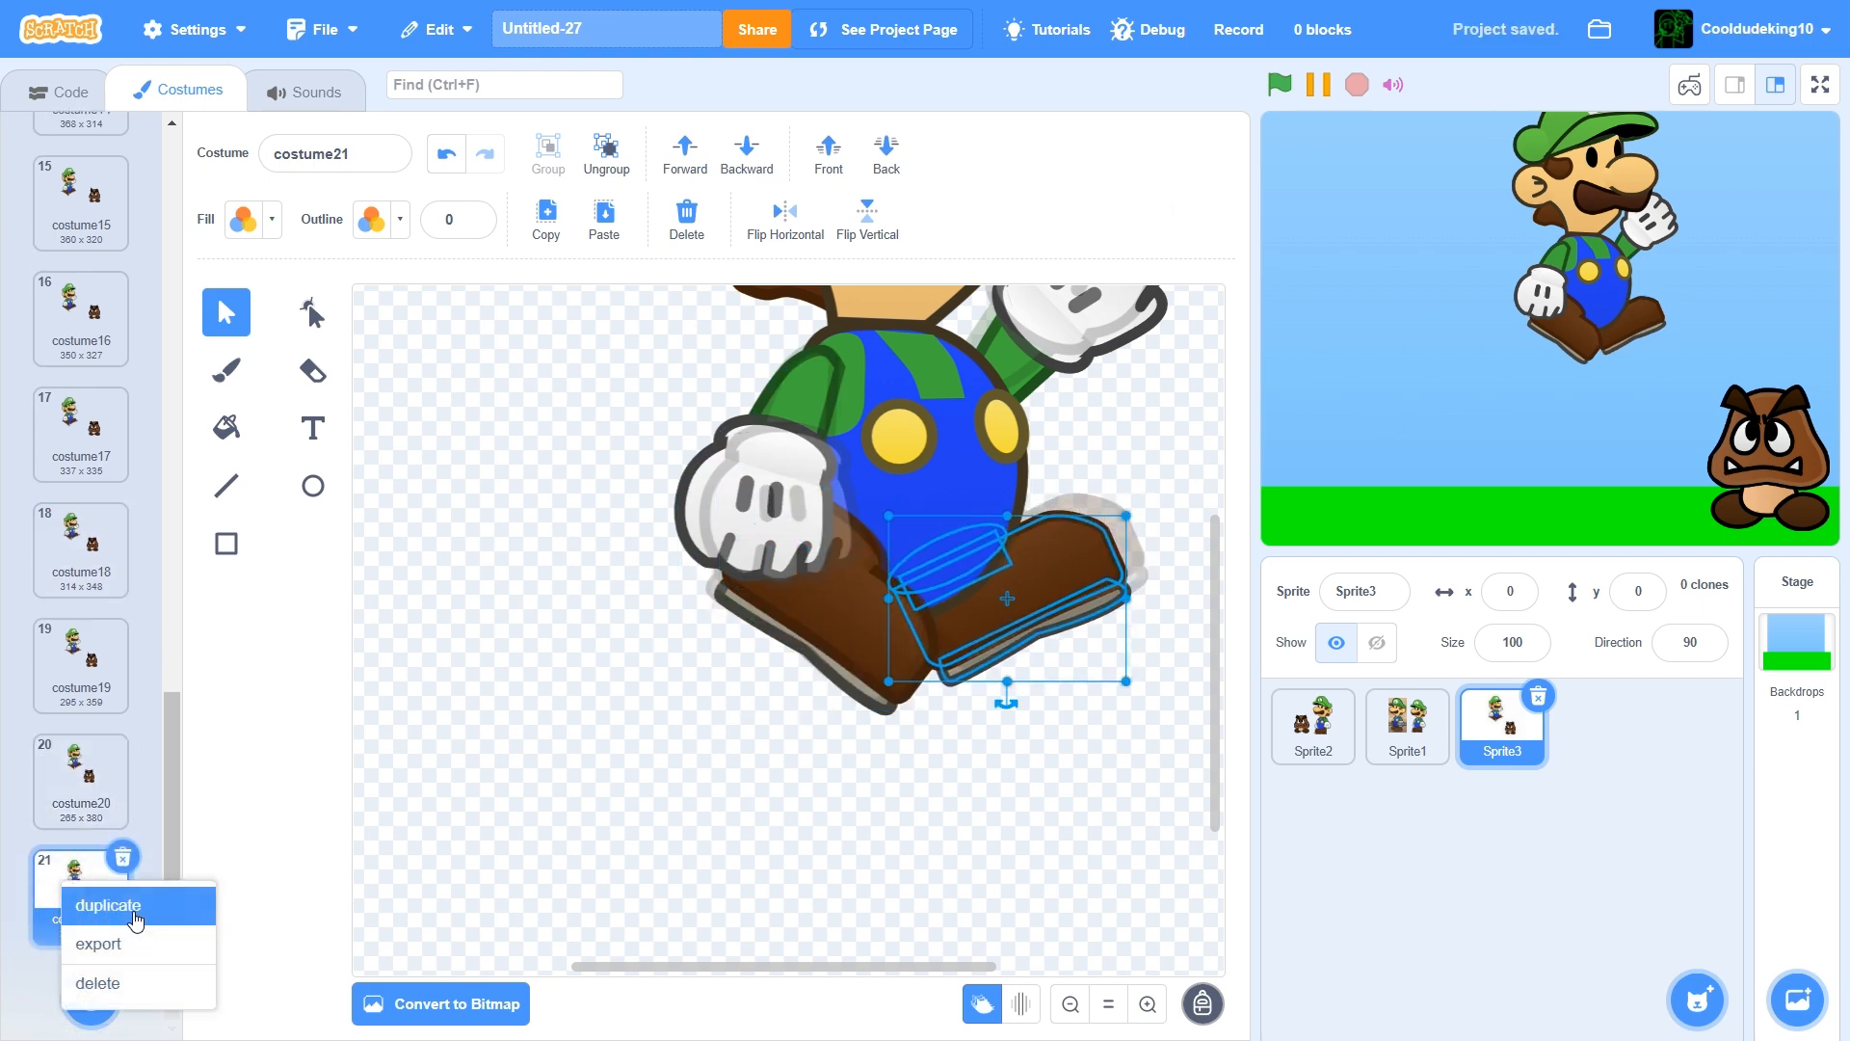
pyautogui.click(1108, 1004)
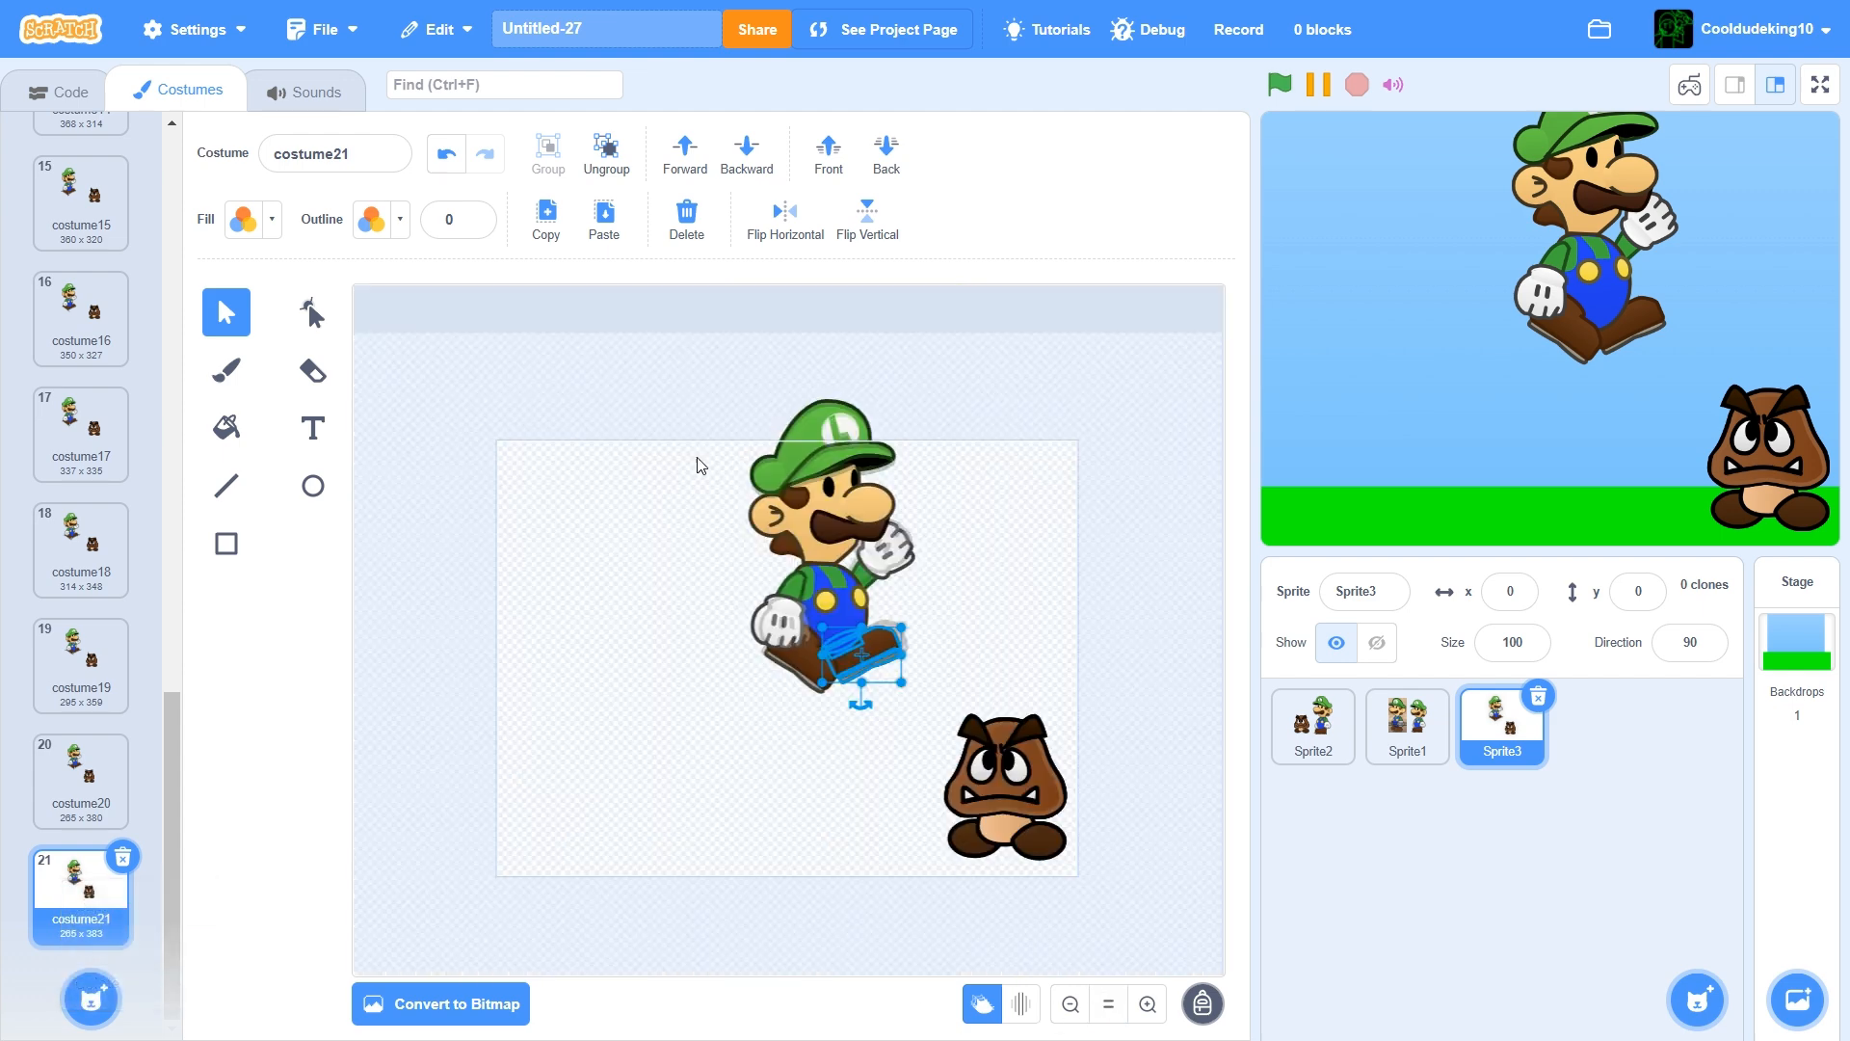
pyautogui.moveTo(709, 354); pyautogui.dragTo(859, 607)
pyautogui.moveTo(942, 692); pyautogui.dragTo(943, 693)
pyautogui.moveTo(823, 591); pyautogui.dragTo(841, 608)
# Duplicate costume21 as the twenty-second frame and move the whole Luigi figure down and to the right toward the Goomba
pyautogui.rightClick(51, 860)
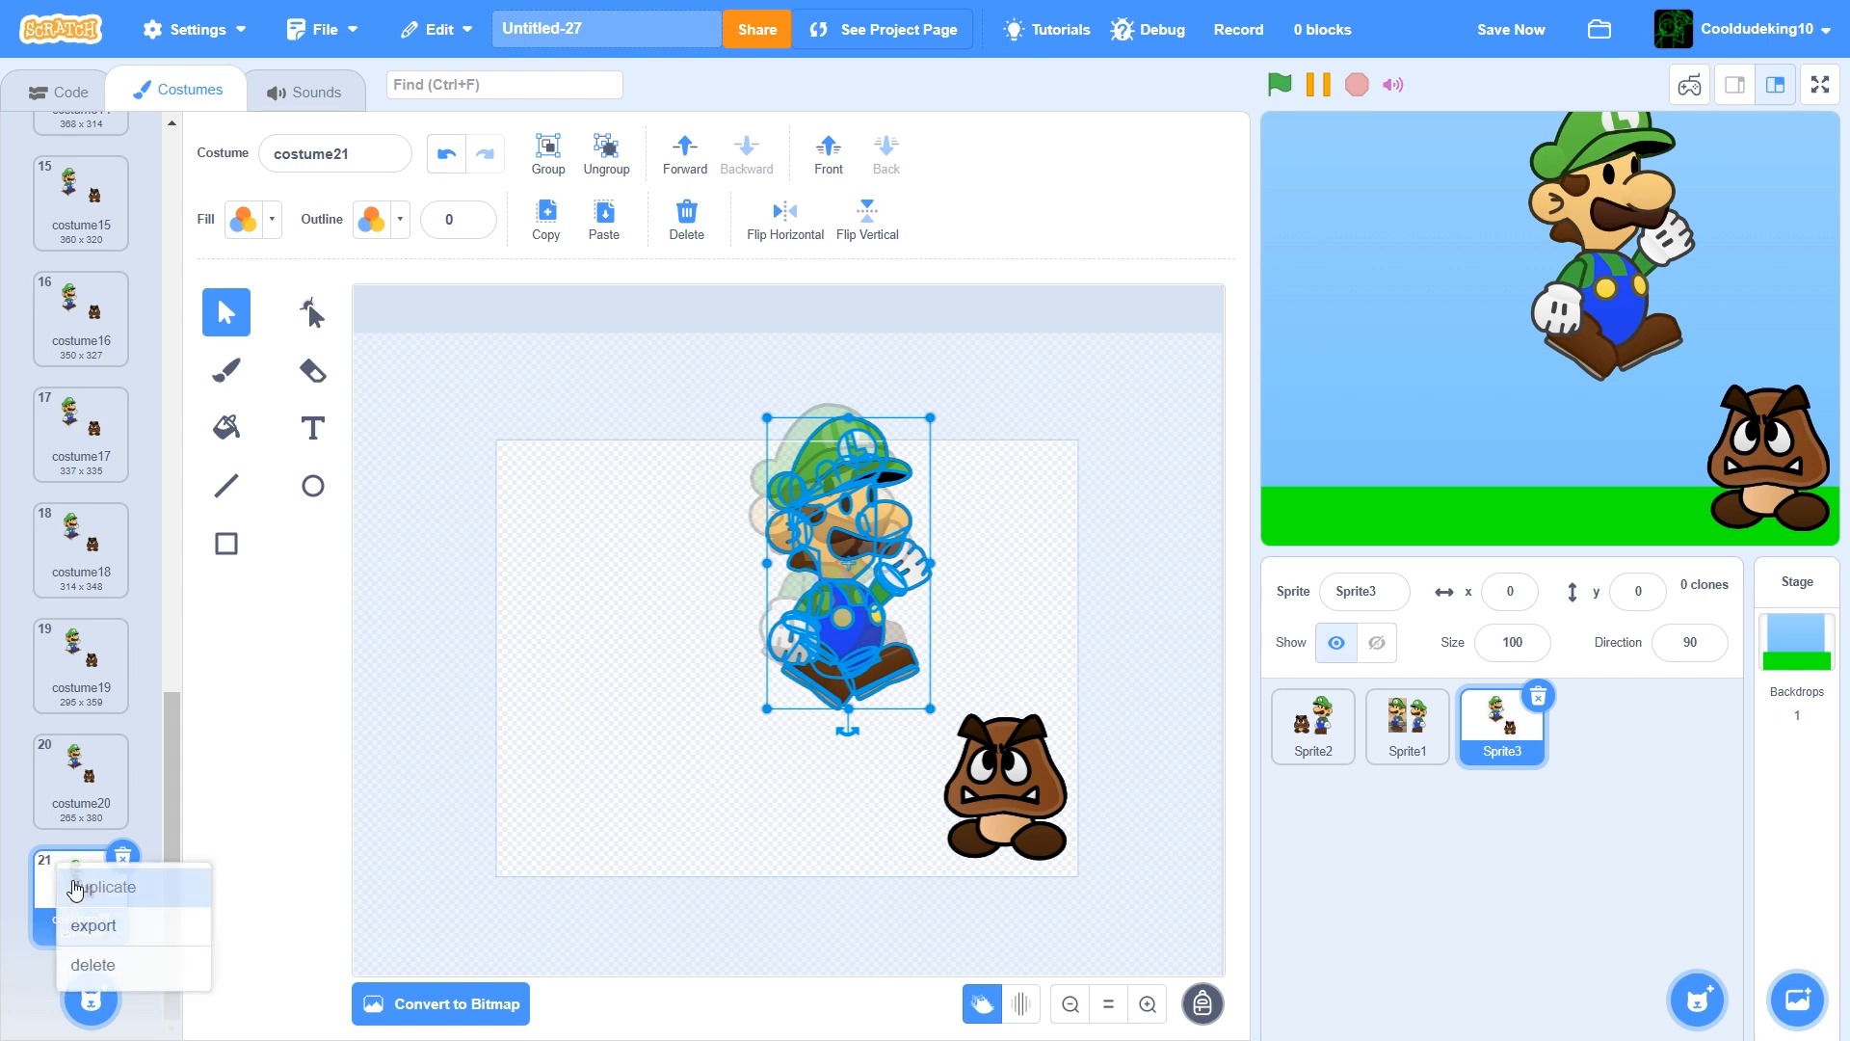
pyautogui.click(86, 888)
pyautogui.click(912, 678)
pyautogui.click(900, 644)
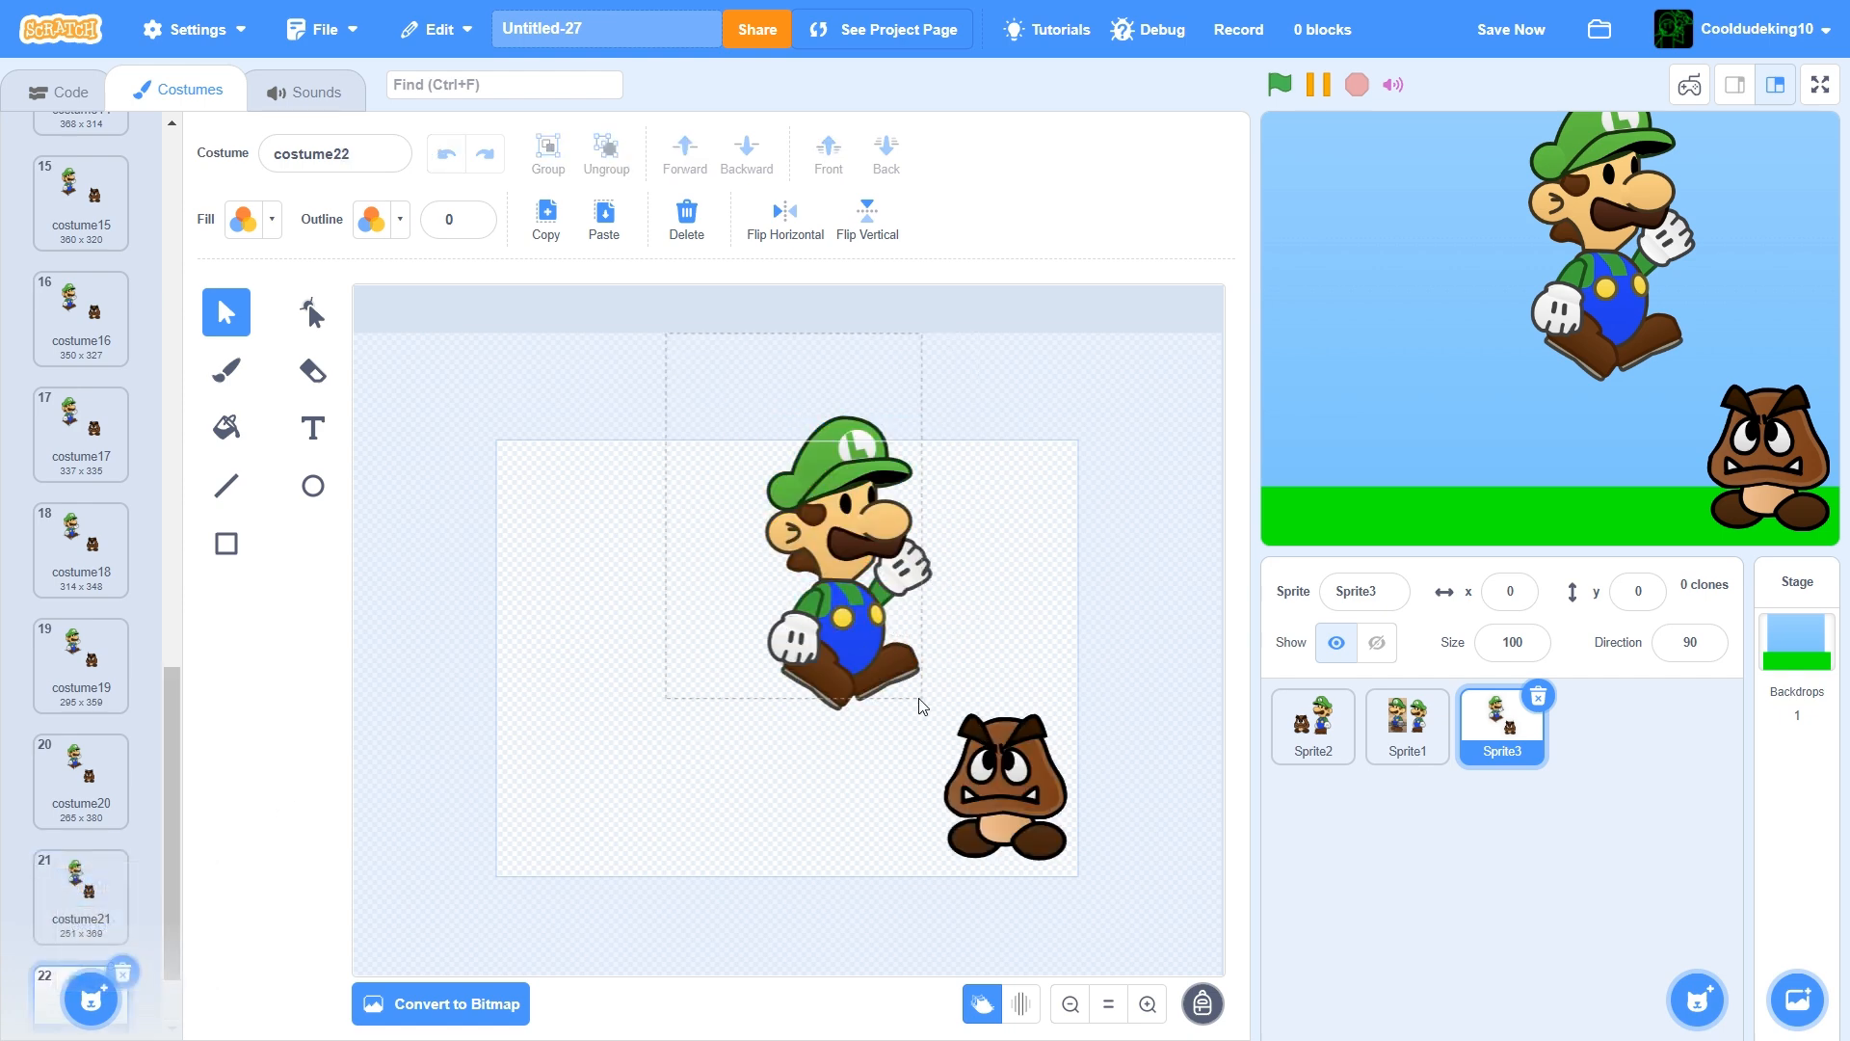
pyautogui.moveTo(918, 707); pyautogui.dragTo(920, 708)
pyautogui.moveTo(840, 611); pyautogui.dragTo(872, 607)
pyautogui.click(768, 595)
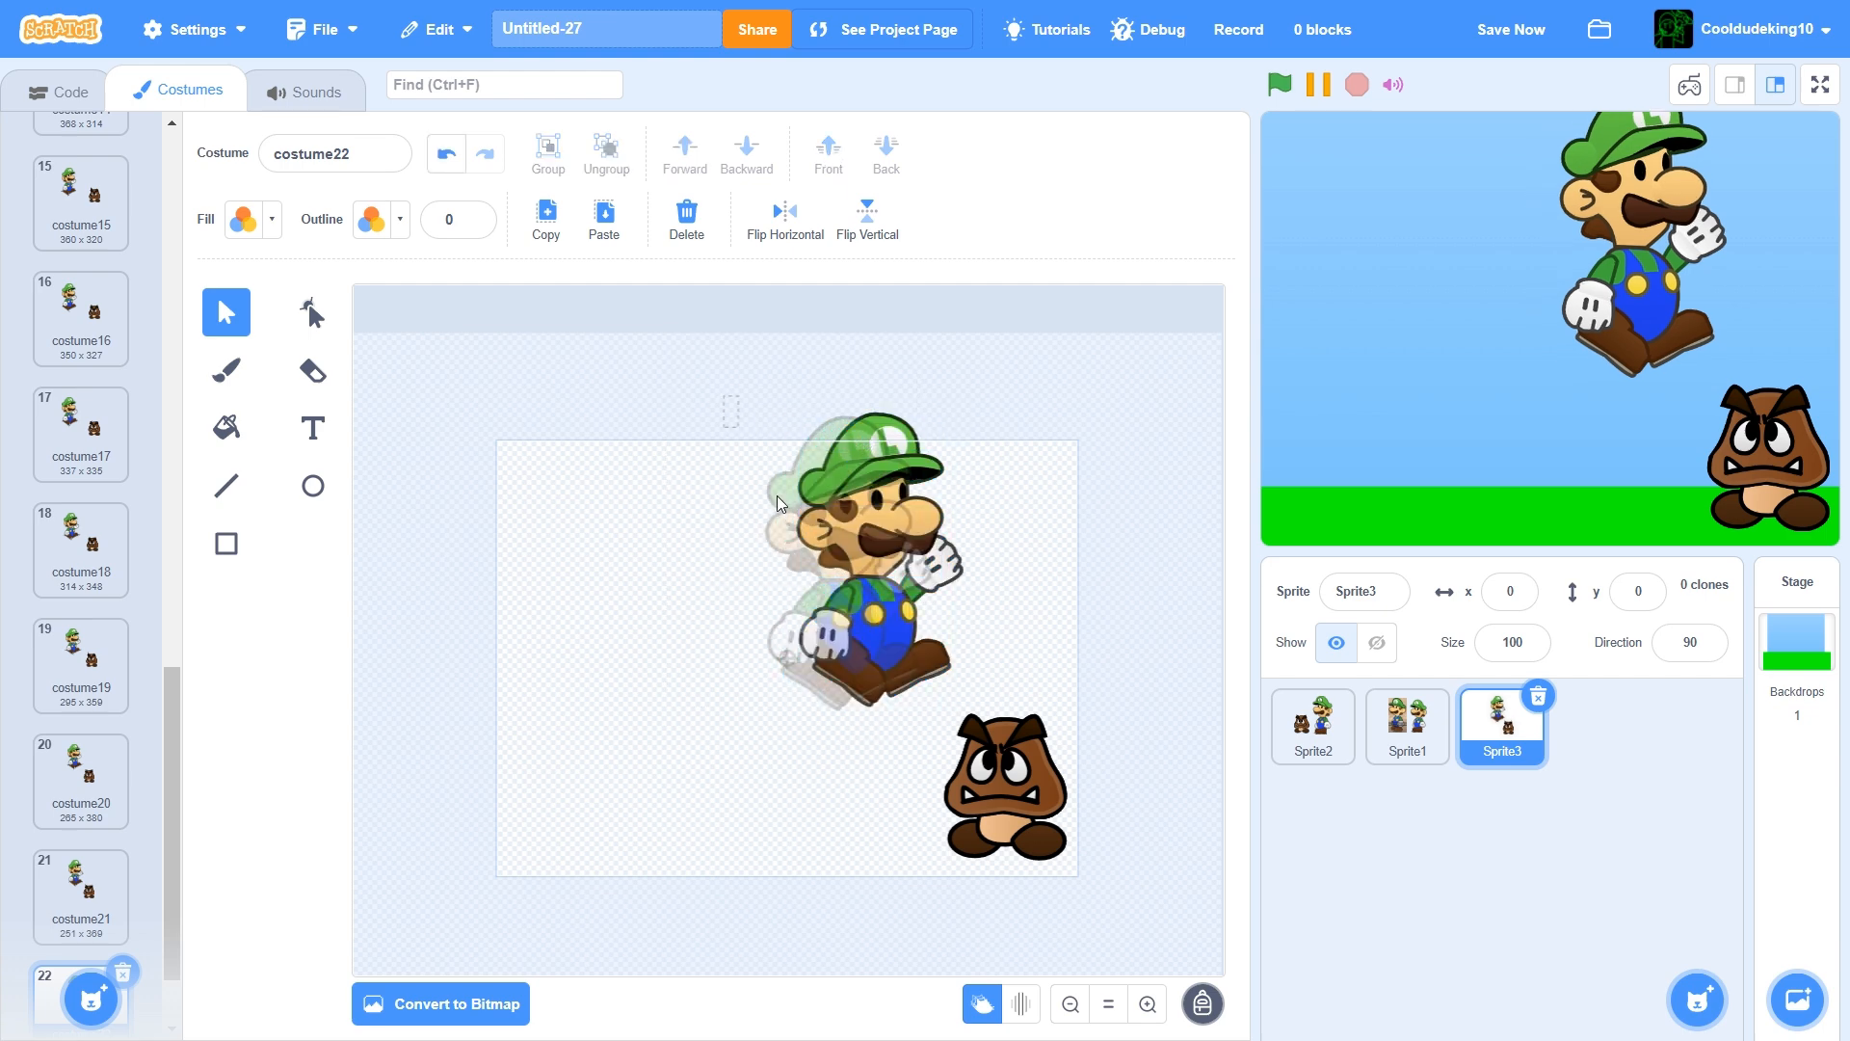
pyautogui.moveTo(777, 496); pyautogui.dragTo(905, 673)
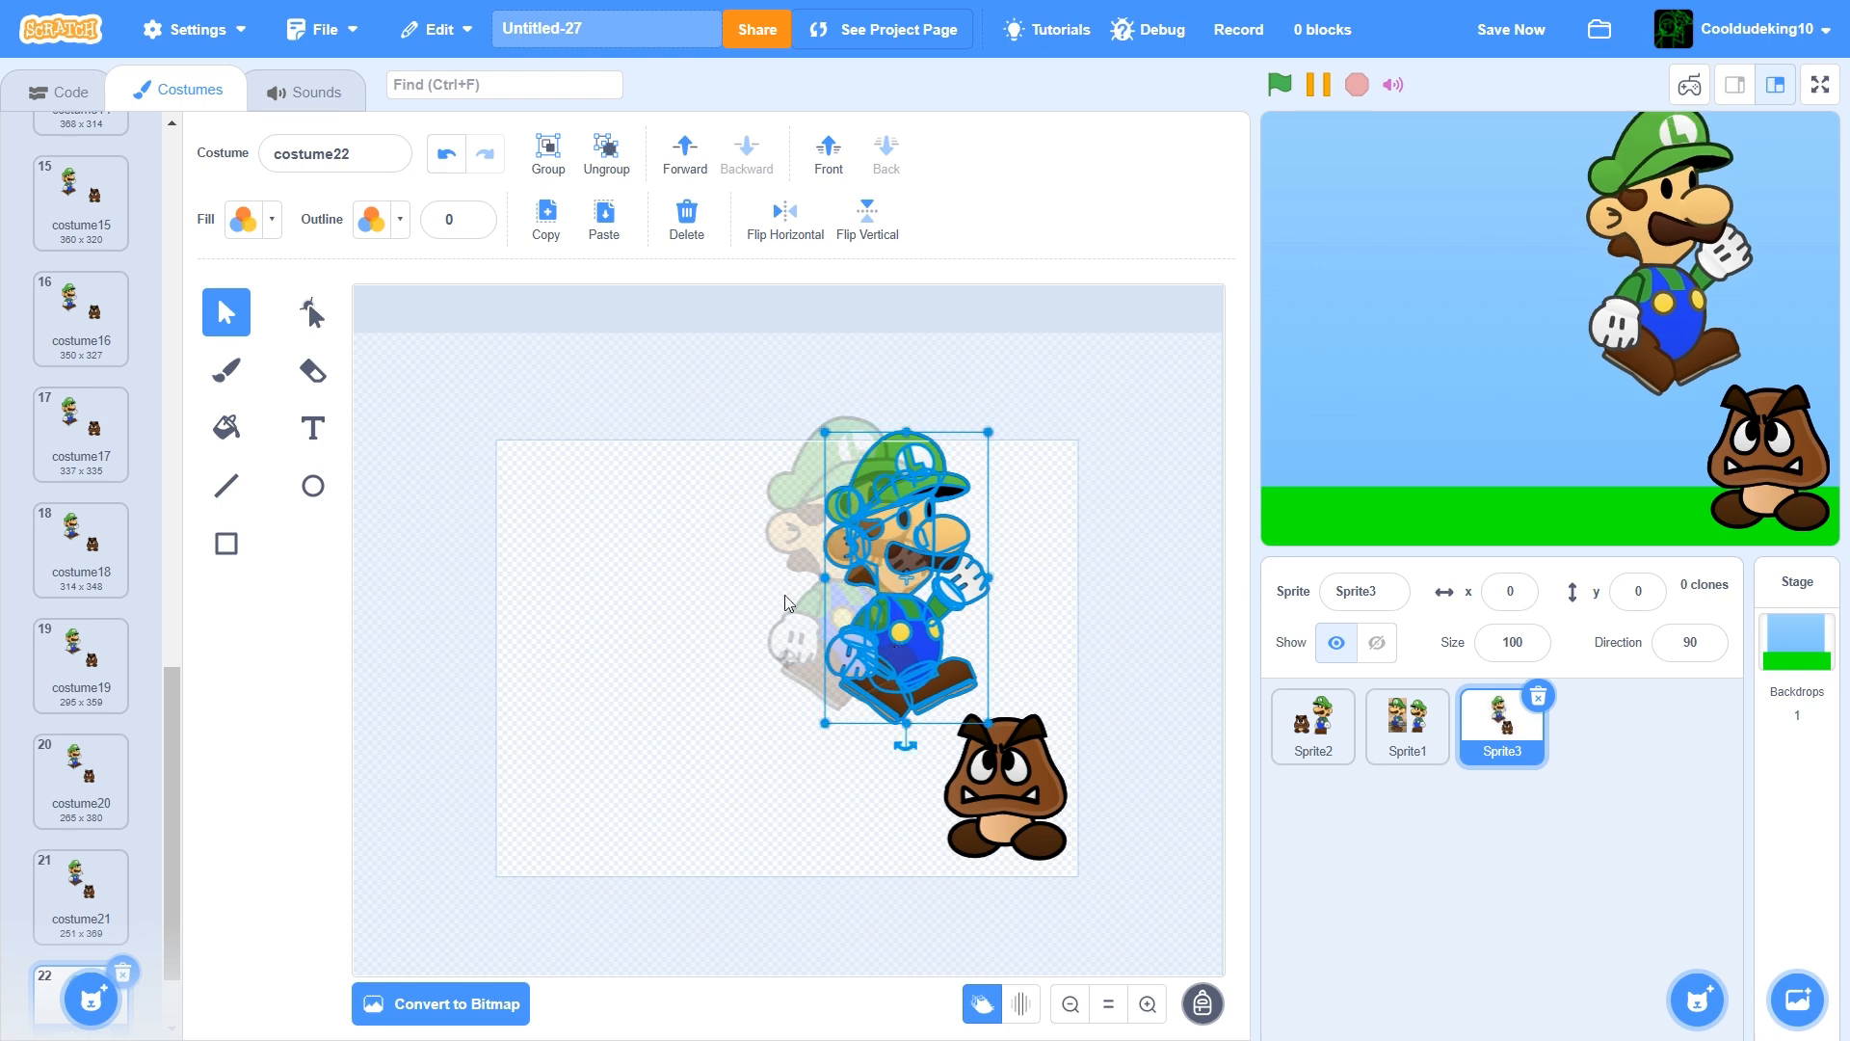
pyautogui.click(784, 596)
# Lift Luigi's hat slightly off his head in costume22 and tilt it a little
pyautogui.moveTo(906, 470); pyautogui.dragTo(901, 463)
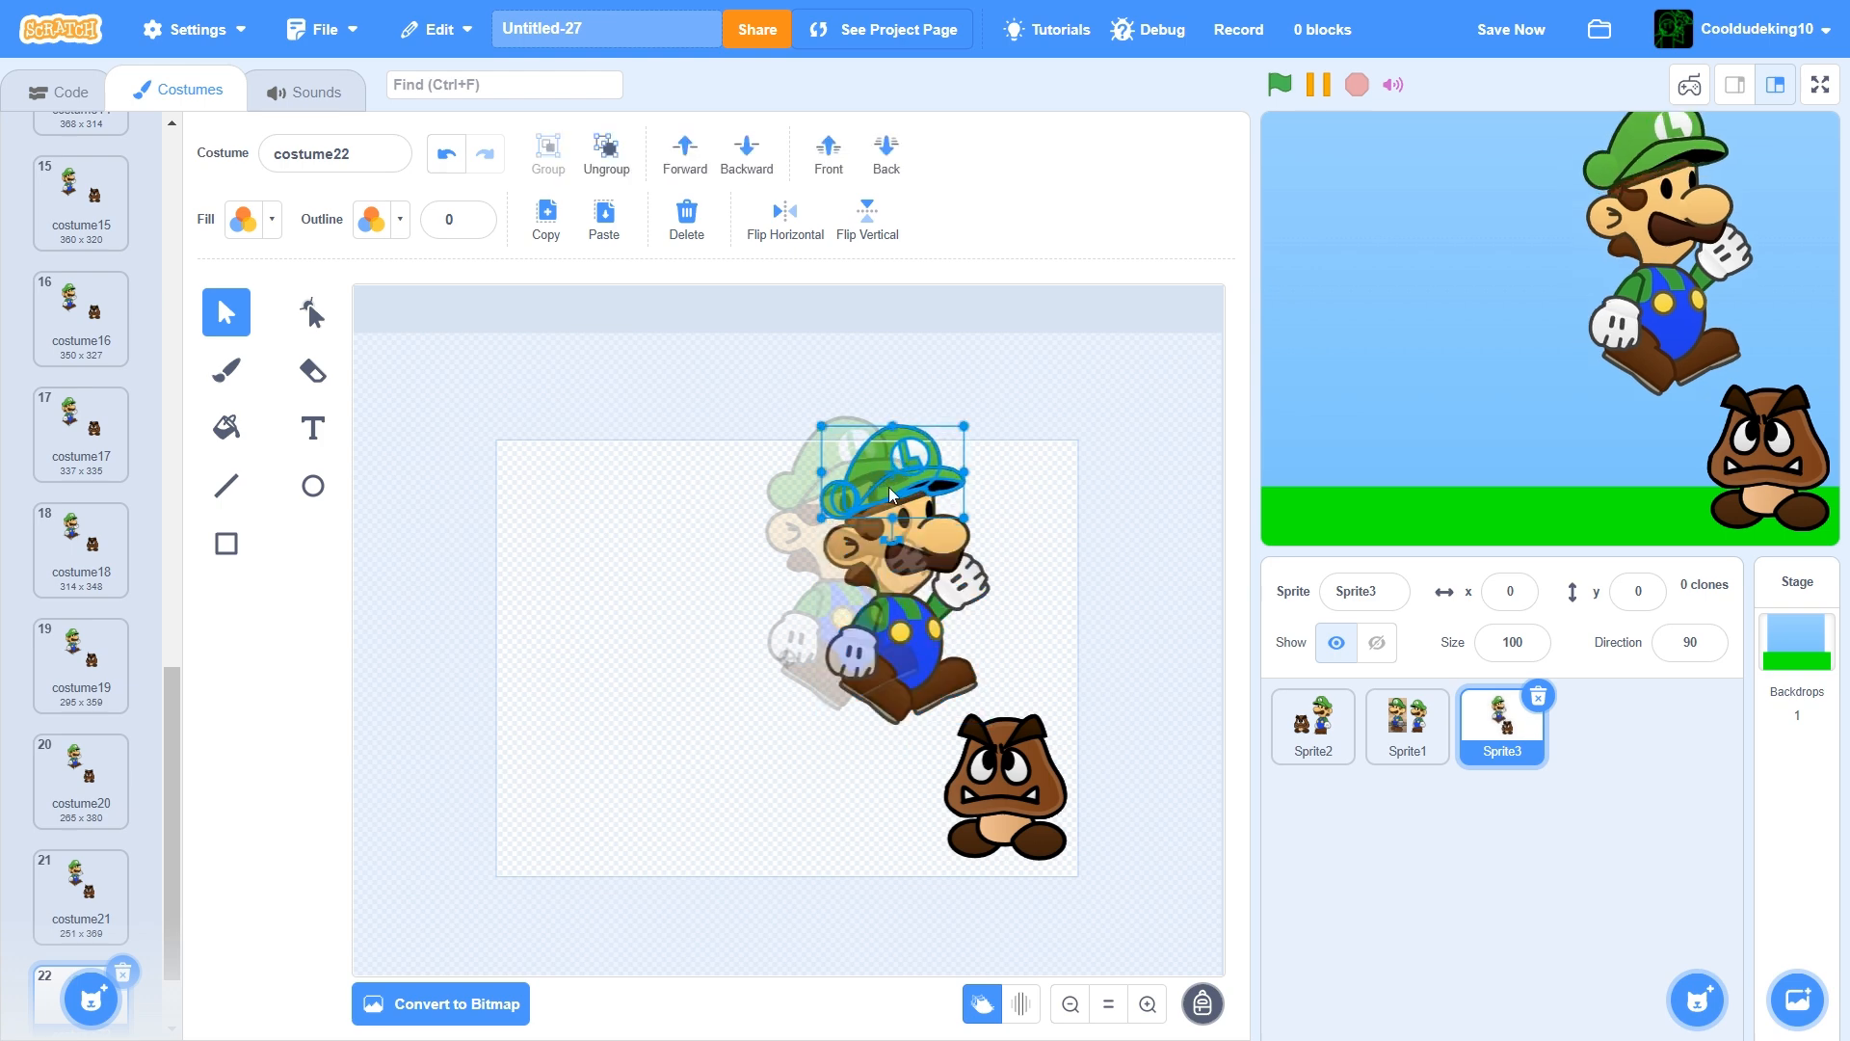
pyautogui.moveTo(891, 539); pyautogui.dragTo(898, 540)
pyautogui.moveTo(885, 471); pyautogui.dragTo(884, 472)
# Adjust Luigi's lowered arm in costume22 and rotate his raised hand downward
pyautogui.moveTo(848, 648); pyautogui.dragTo(838, 683)
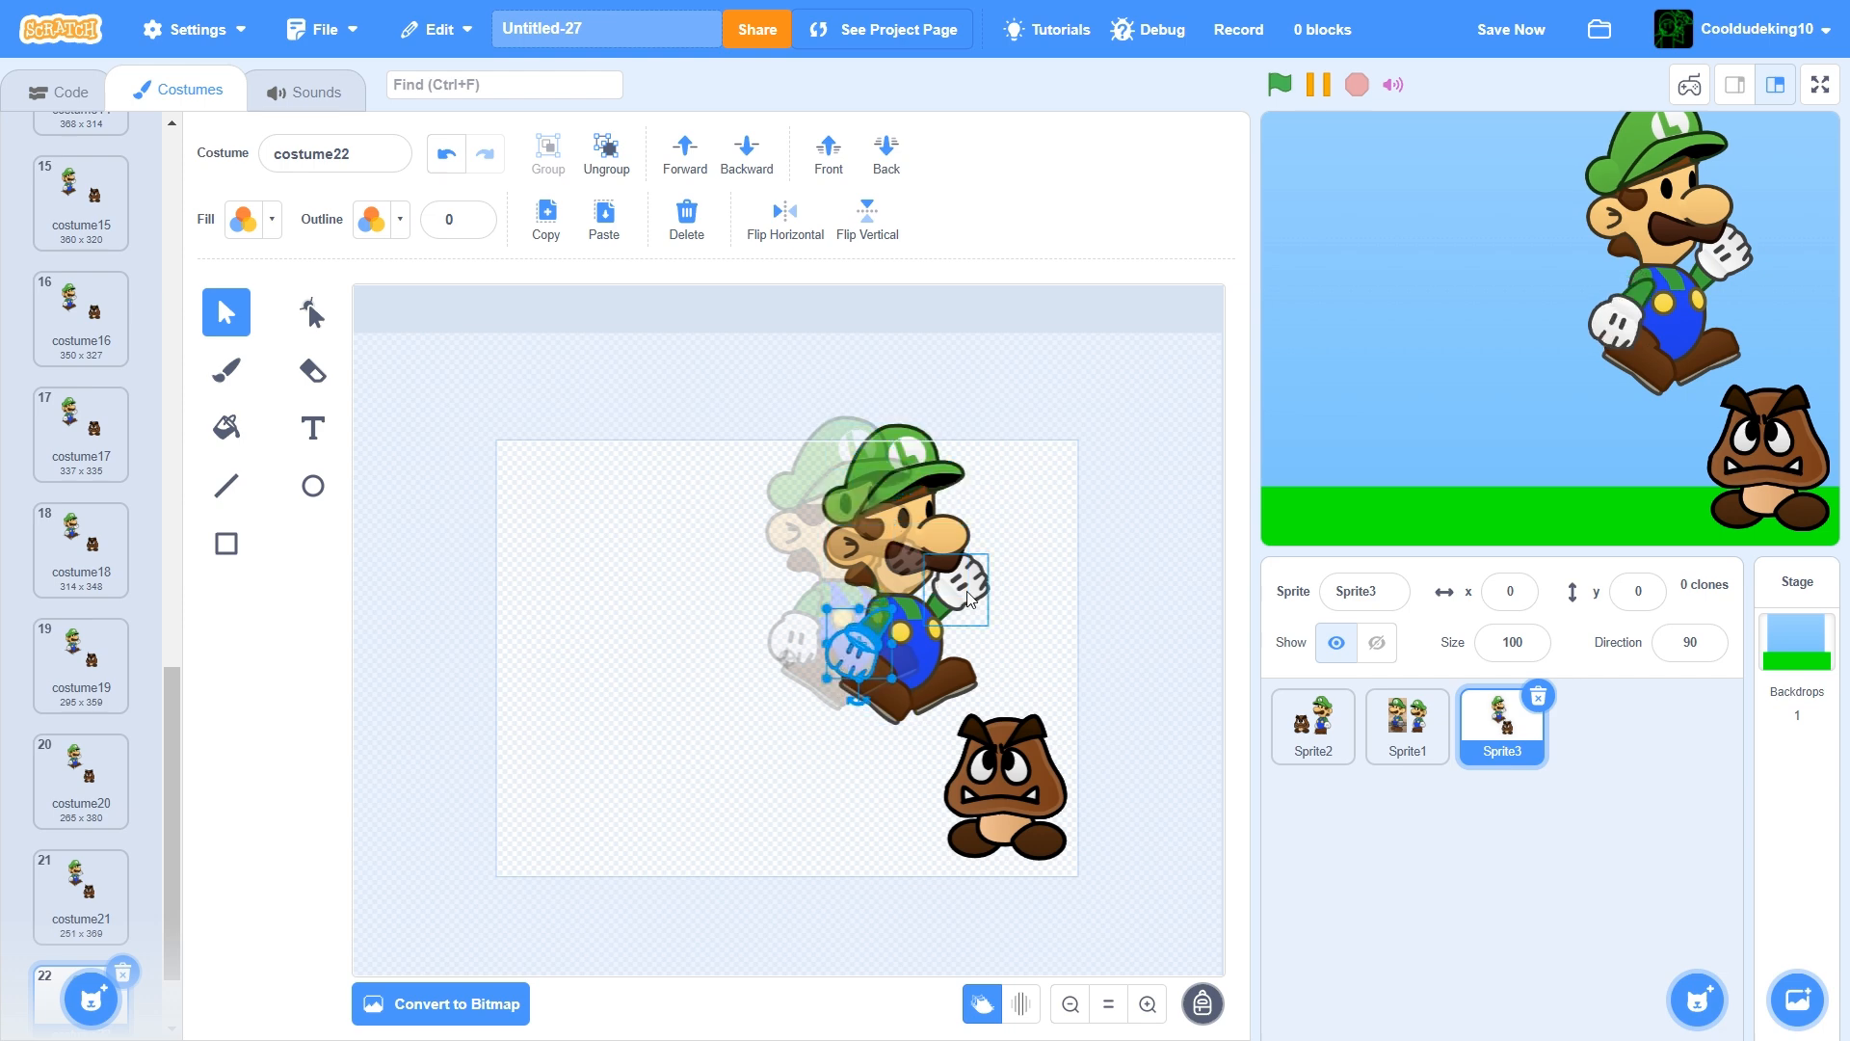
pyautogui.click(966, 588)
pyautogui.moveTo(958, 648); pyautogui.dragTo(960, 609)
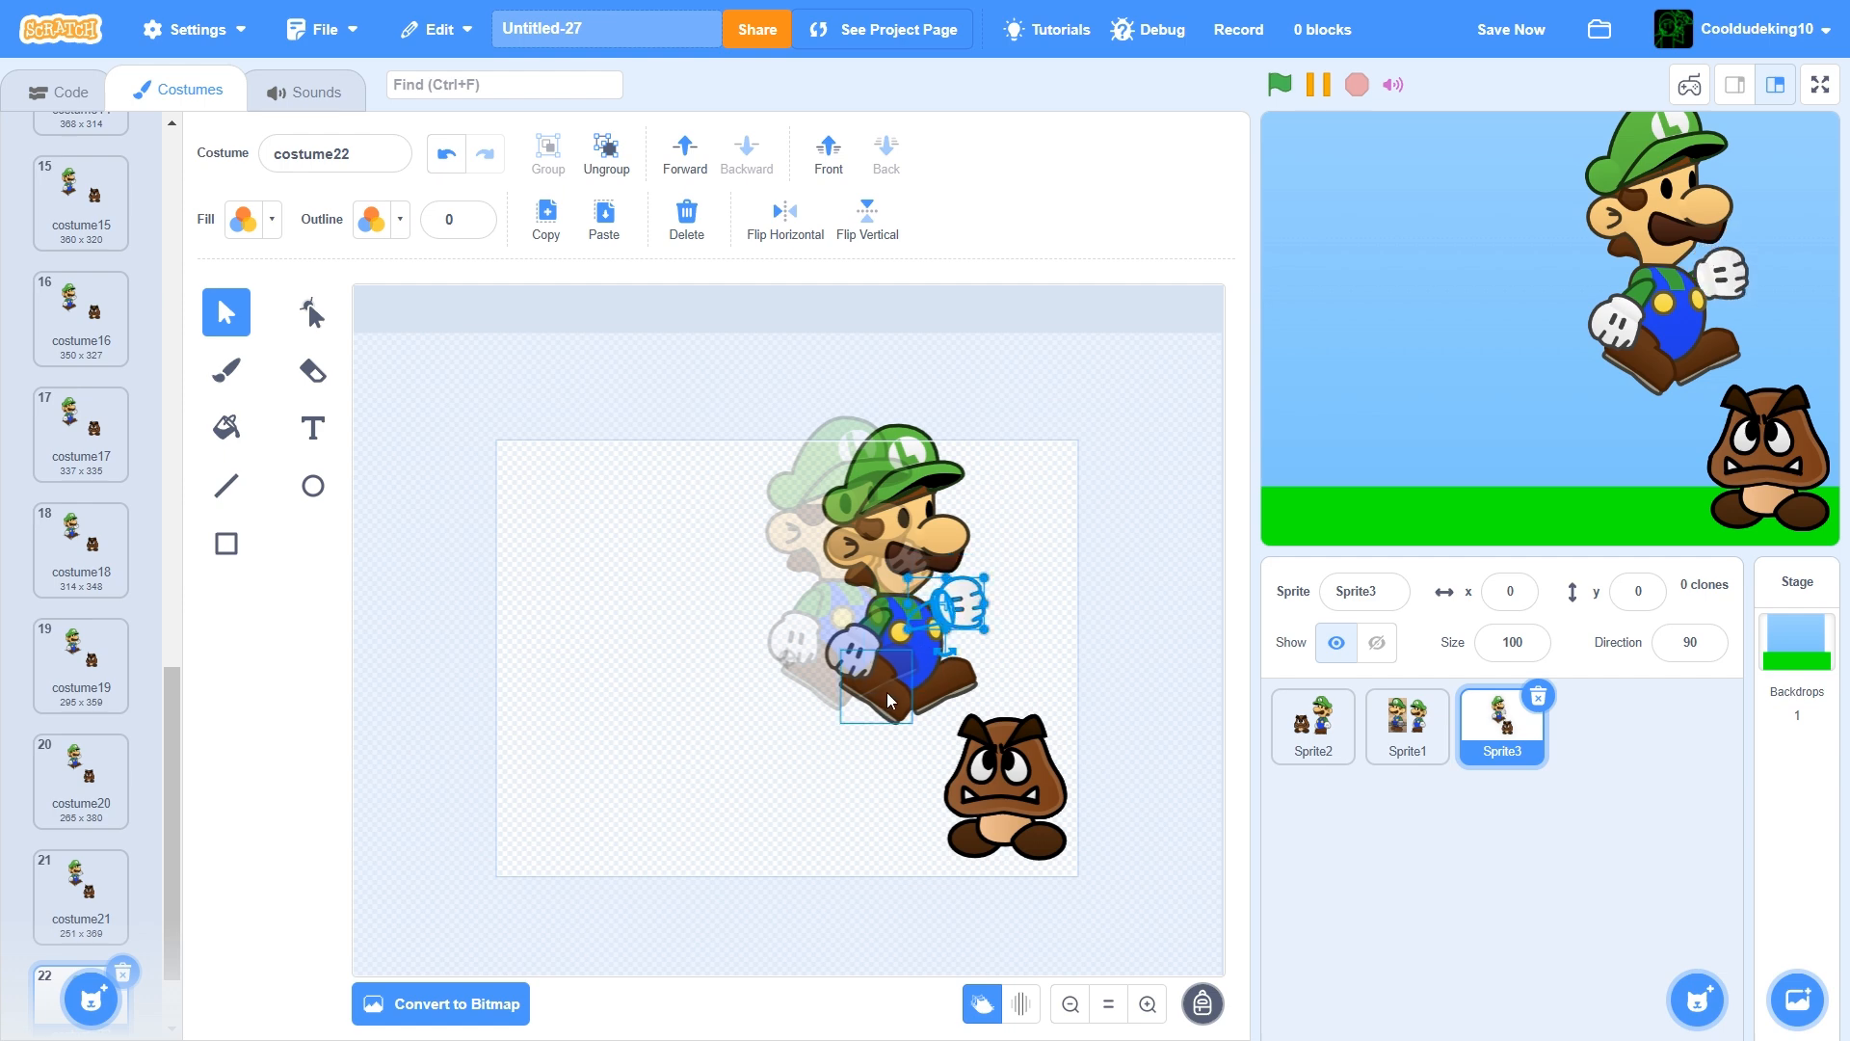
# Nudge Luigi's shoes slightly inward in costume22 and save the project
pyautogui.moveTo(882, 698); pyautogui.dragTo(886, 697)
pyautogui.click(964, 701)
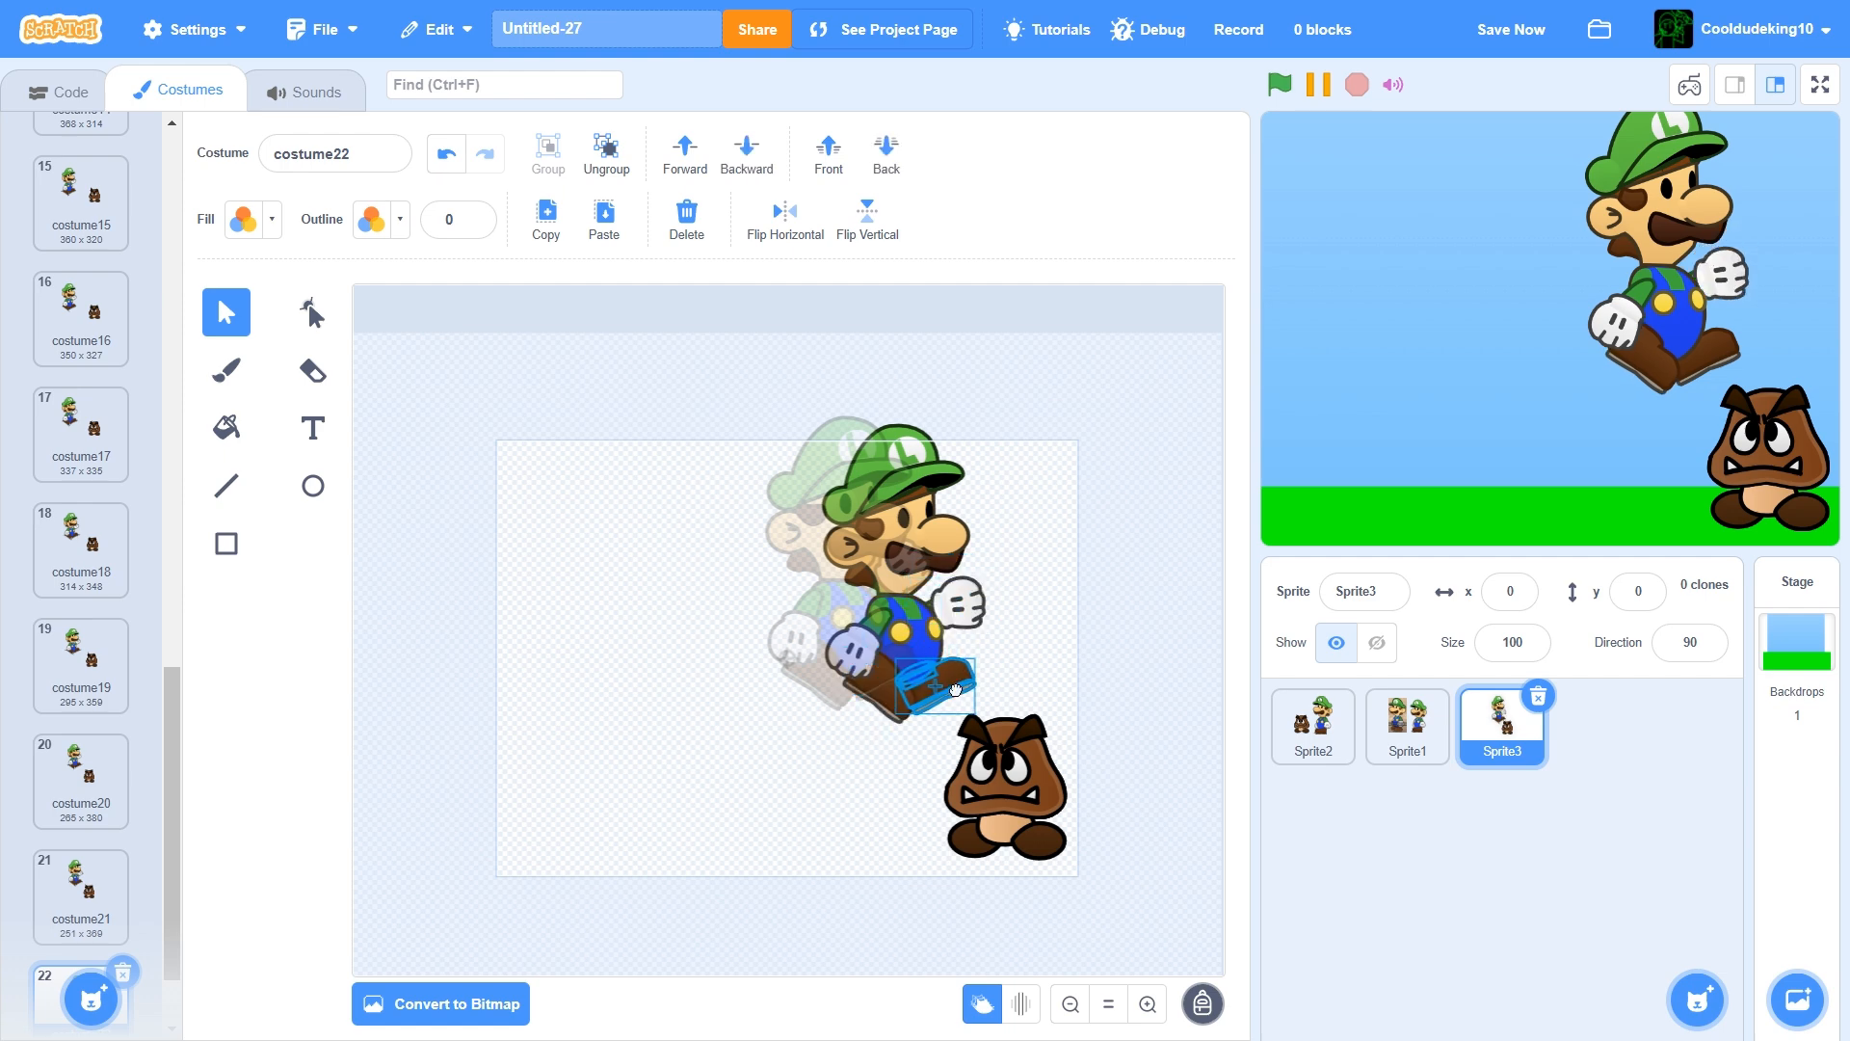
pyautogui.click(1475, 46)
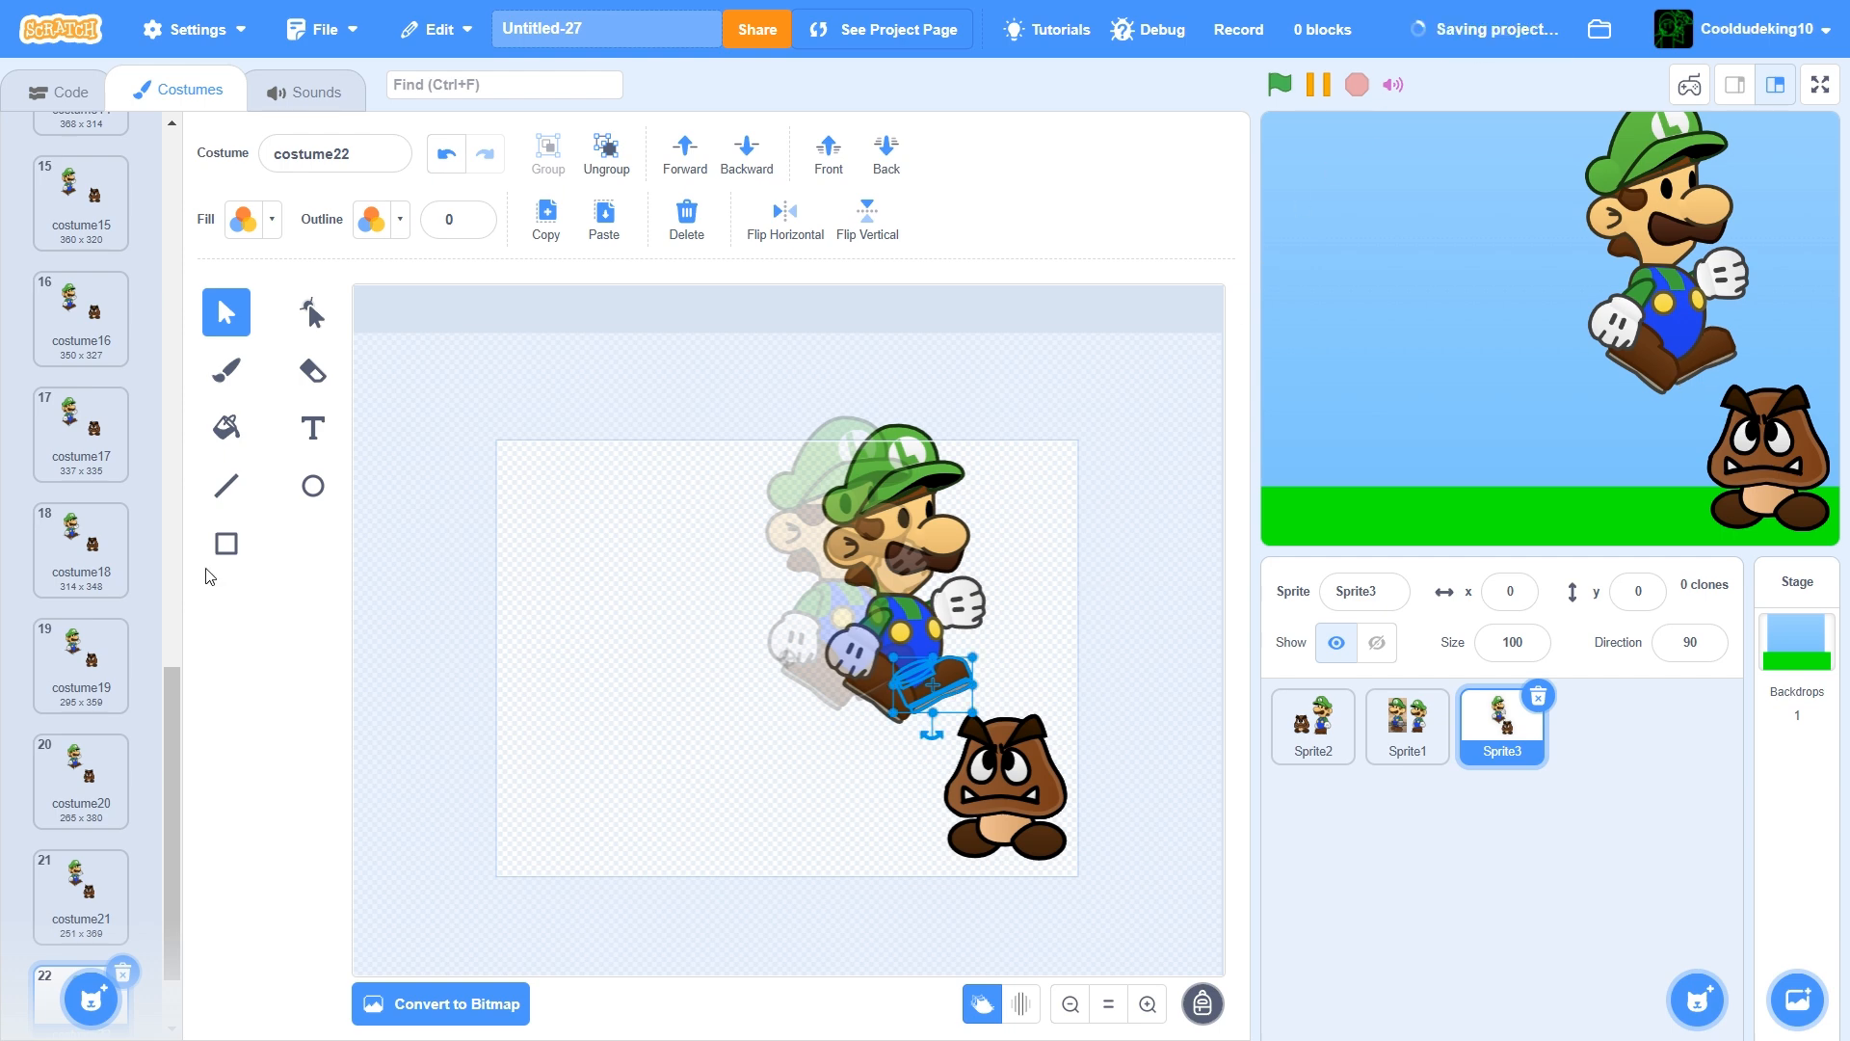
# Duplicate costume22 as the twenty-third frame, with the whole Luigi figure tilted slightly backward and shifted down and to the right
pyautogui.scroll(-2, 82, 771)
pyautogui.rightClick(82, 898)
pyautogui.click(125, 928)
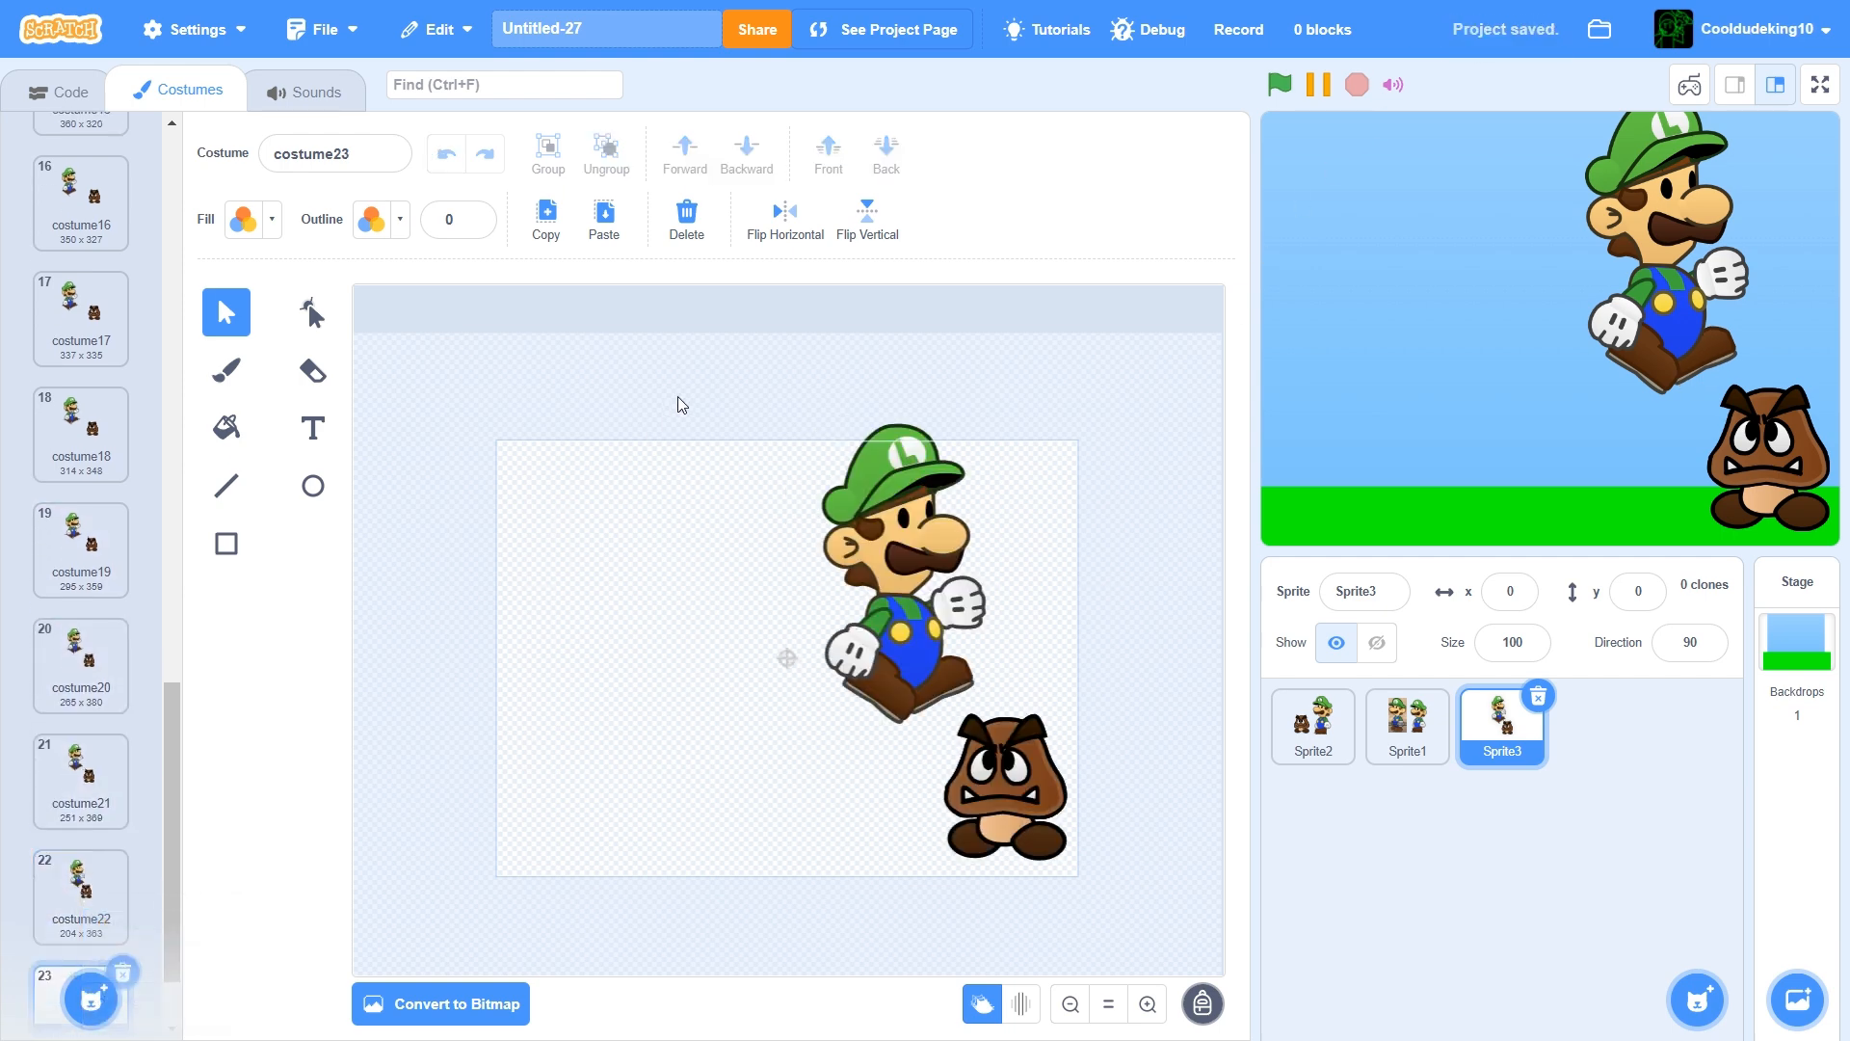
pyautogui.moveTo(976, 683); pyautogui.dragTo(924, 741)
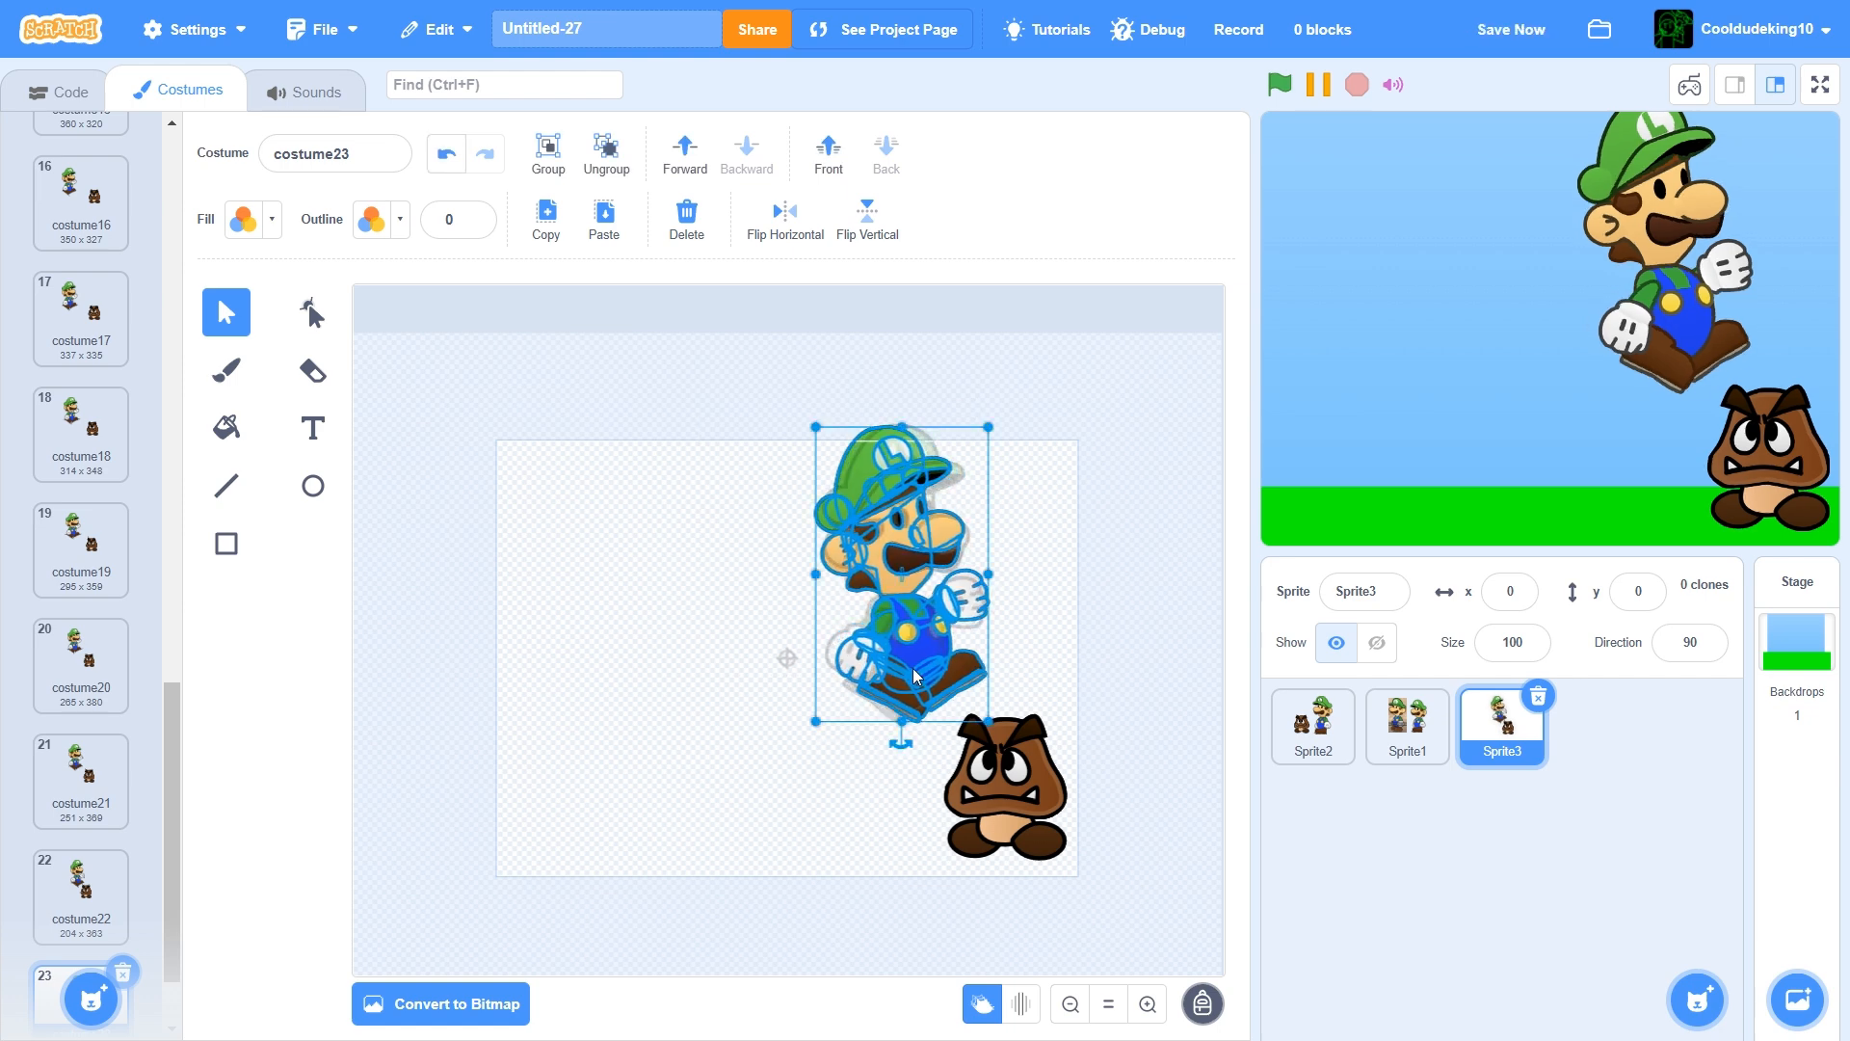
pyautogui.moveTo(910, 667); pyautogui.dragTo(923, 677)
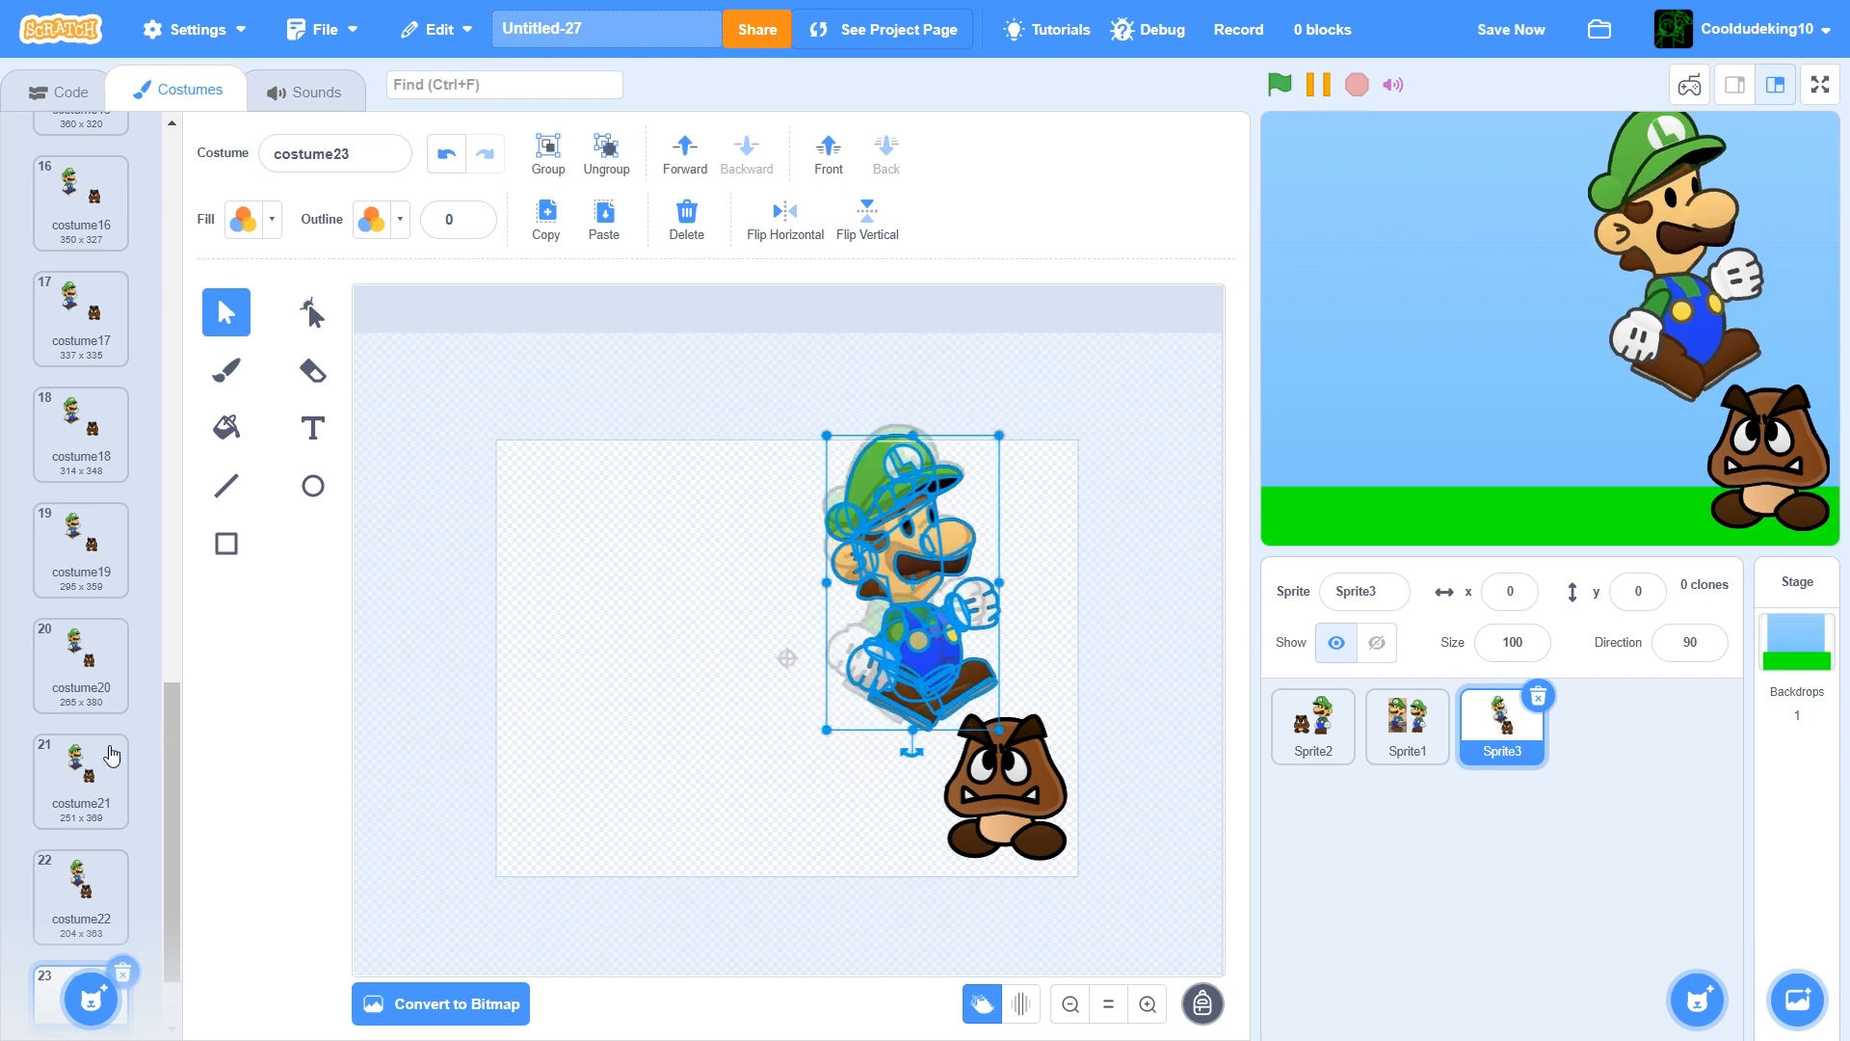
# Duplicate costume23 as the twenty-fourth frame, lower Luigi's front hand and swing his rear hand outward, and save the project
pyautogui.scroll(-2, 111, 756)
pyautogui.rightClick(50, 863)
pyautogui.click(154, 893)
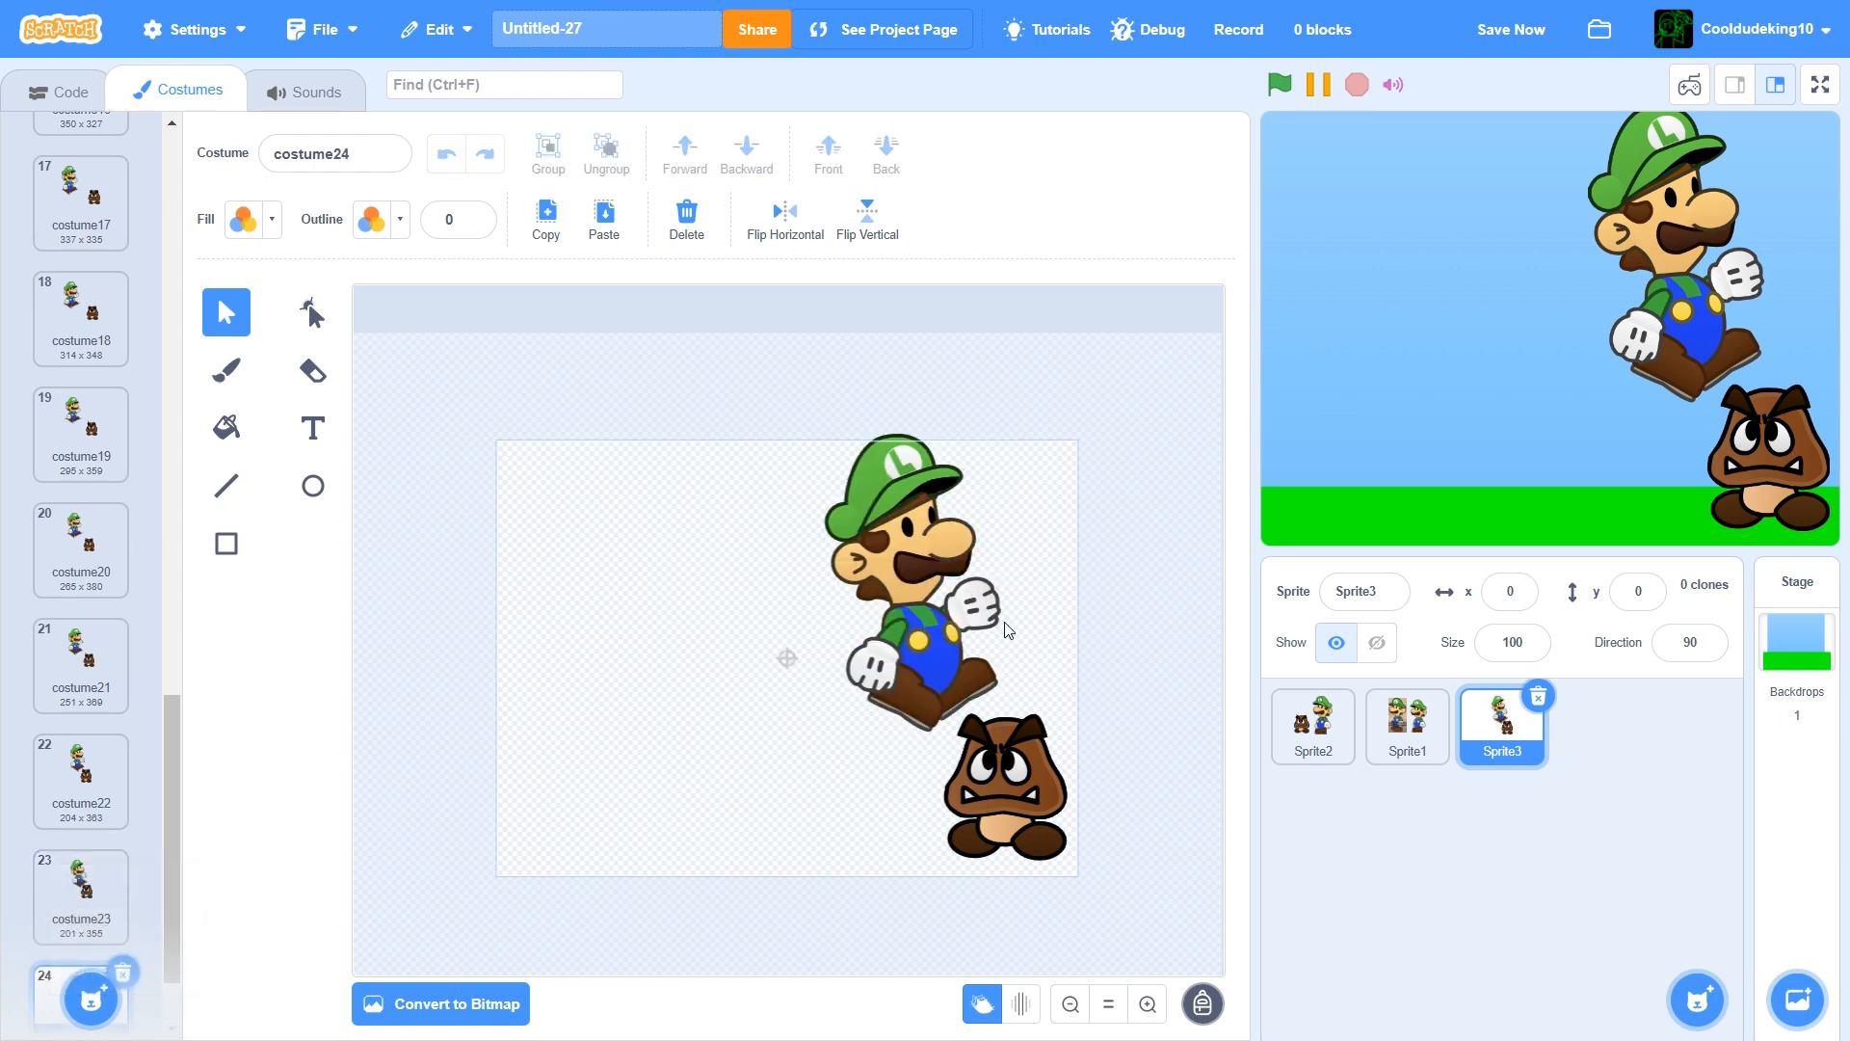
pyautogui.click(970, 611)
pyautogui.moveTo(878, 661); pyautogui.dragTo(952, 677)
pyautogui.click(976, 629)
pyautogui.click(1509, 29)
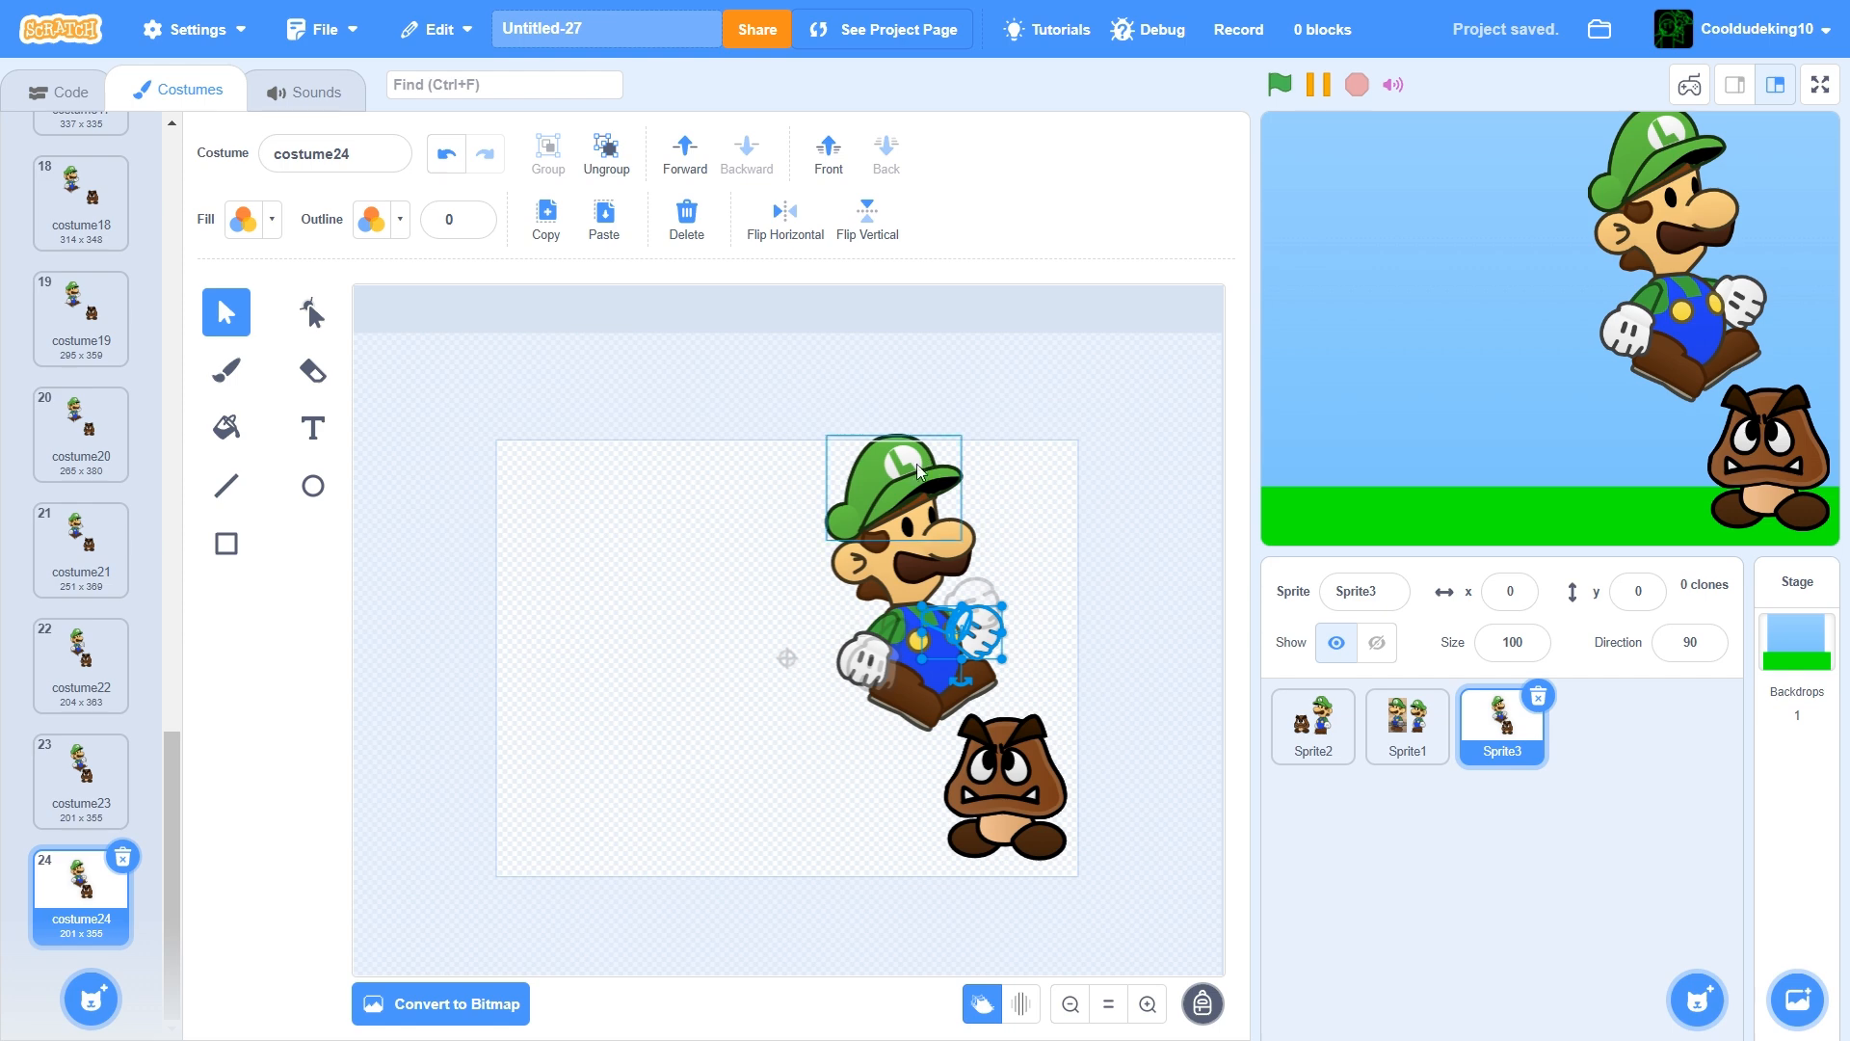
# Raise Luigi's hat slightly in costume24 and shift the whole Luigi figure a little to the right
pyautogui.moveTo(906, 469); pyautogui.dragTo(901, 464)
pyautogui.moveTo(768, 429); pyautogui.dragTo(972, 687)
pyautogui.moveTo(915, 651); pyautogui.dragTo(929, 654)
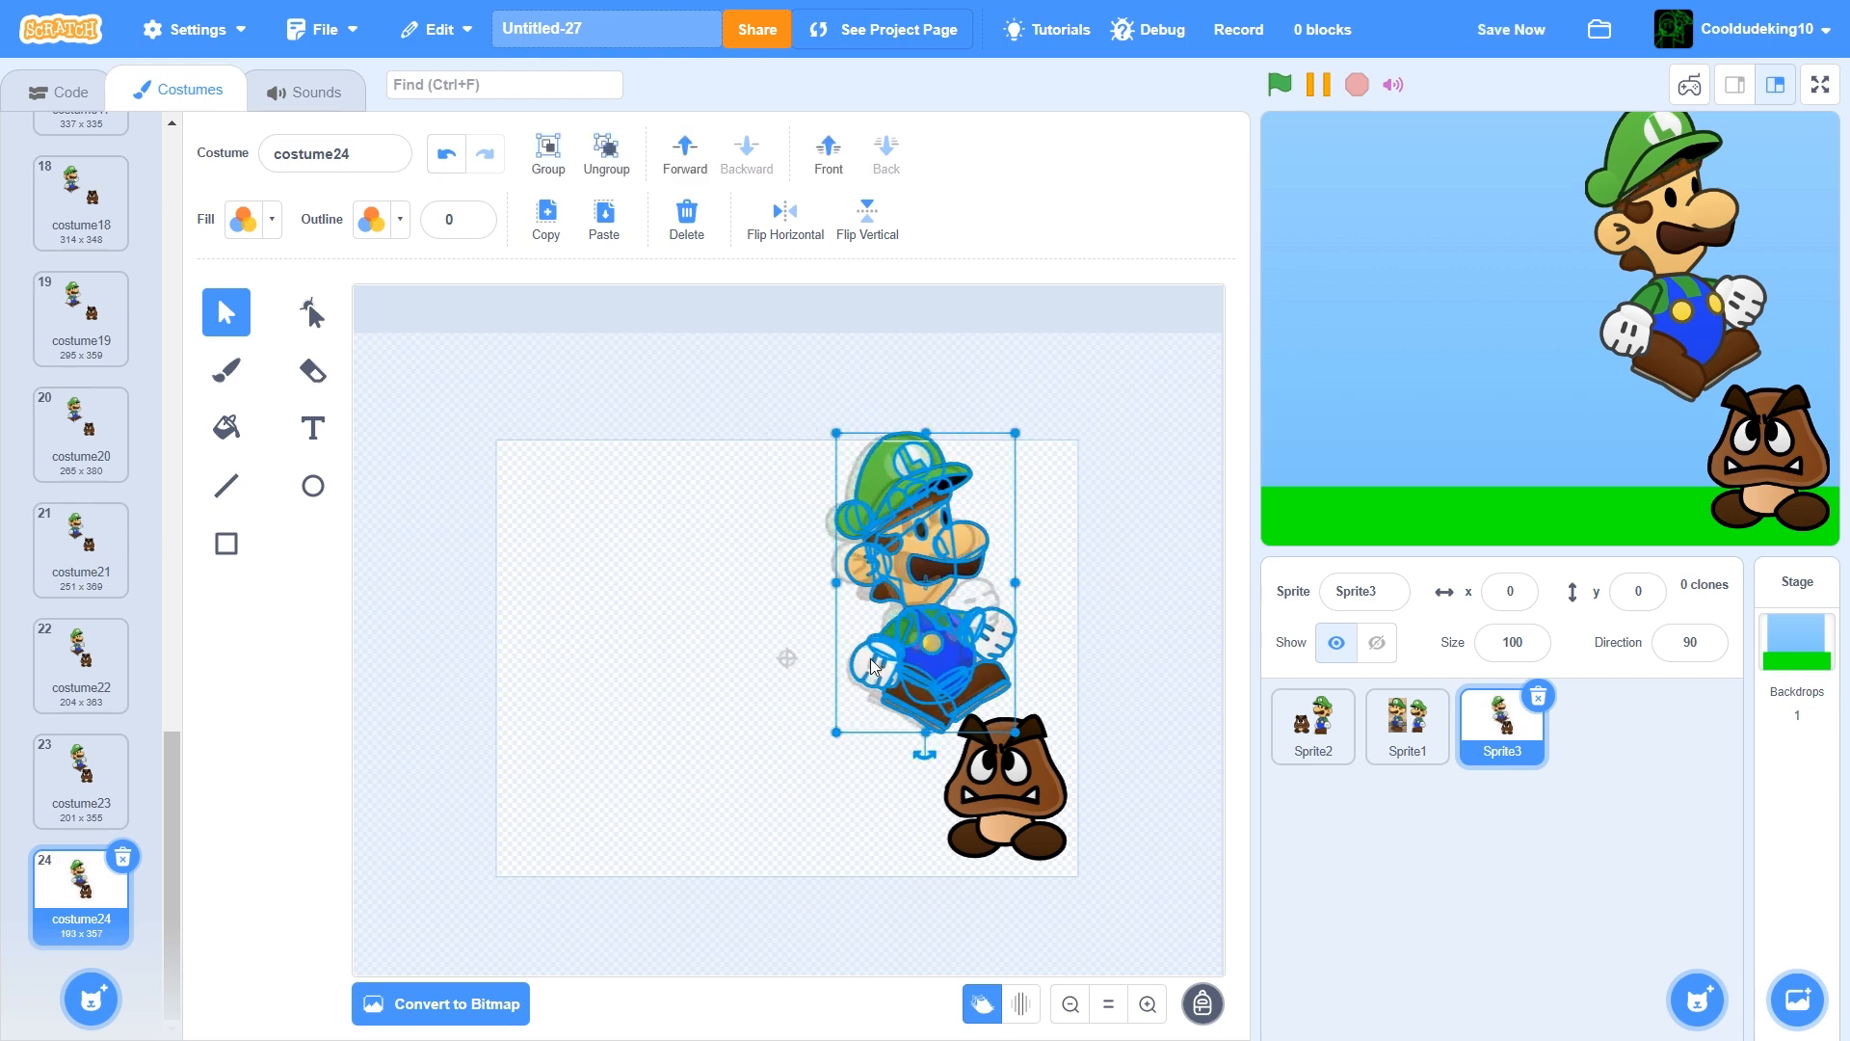
# Duplicate costume24 as the twenty-fifth frame and move the whole Luigi figure down and to the right onto the Goomba's head
pyautogui.rightClick(66, 856)
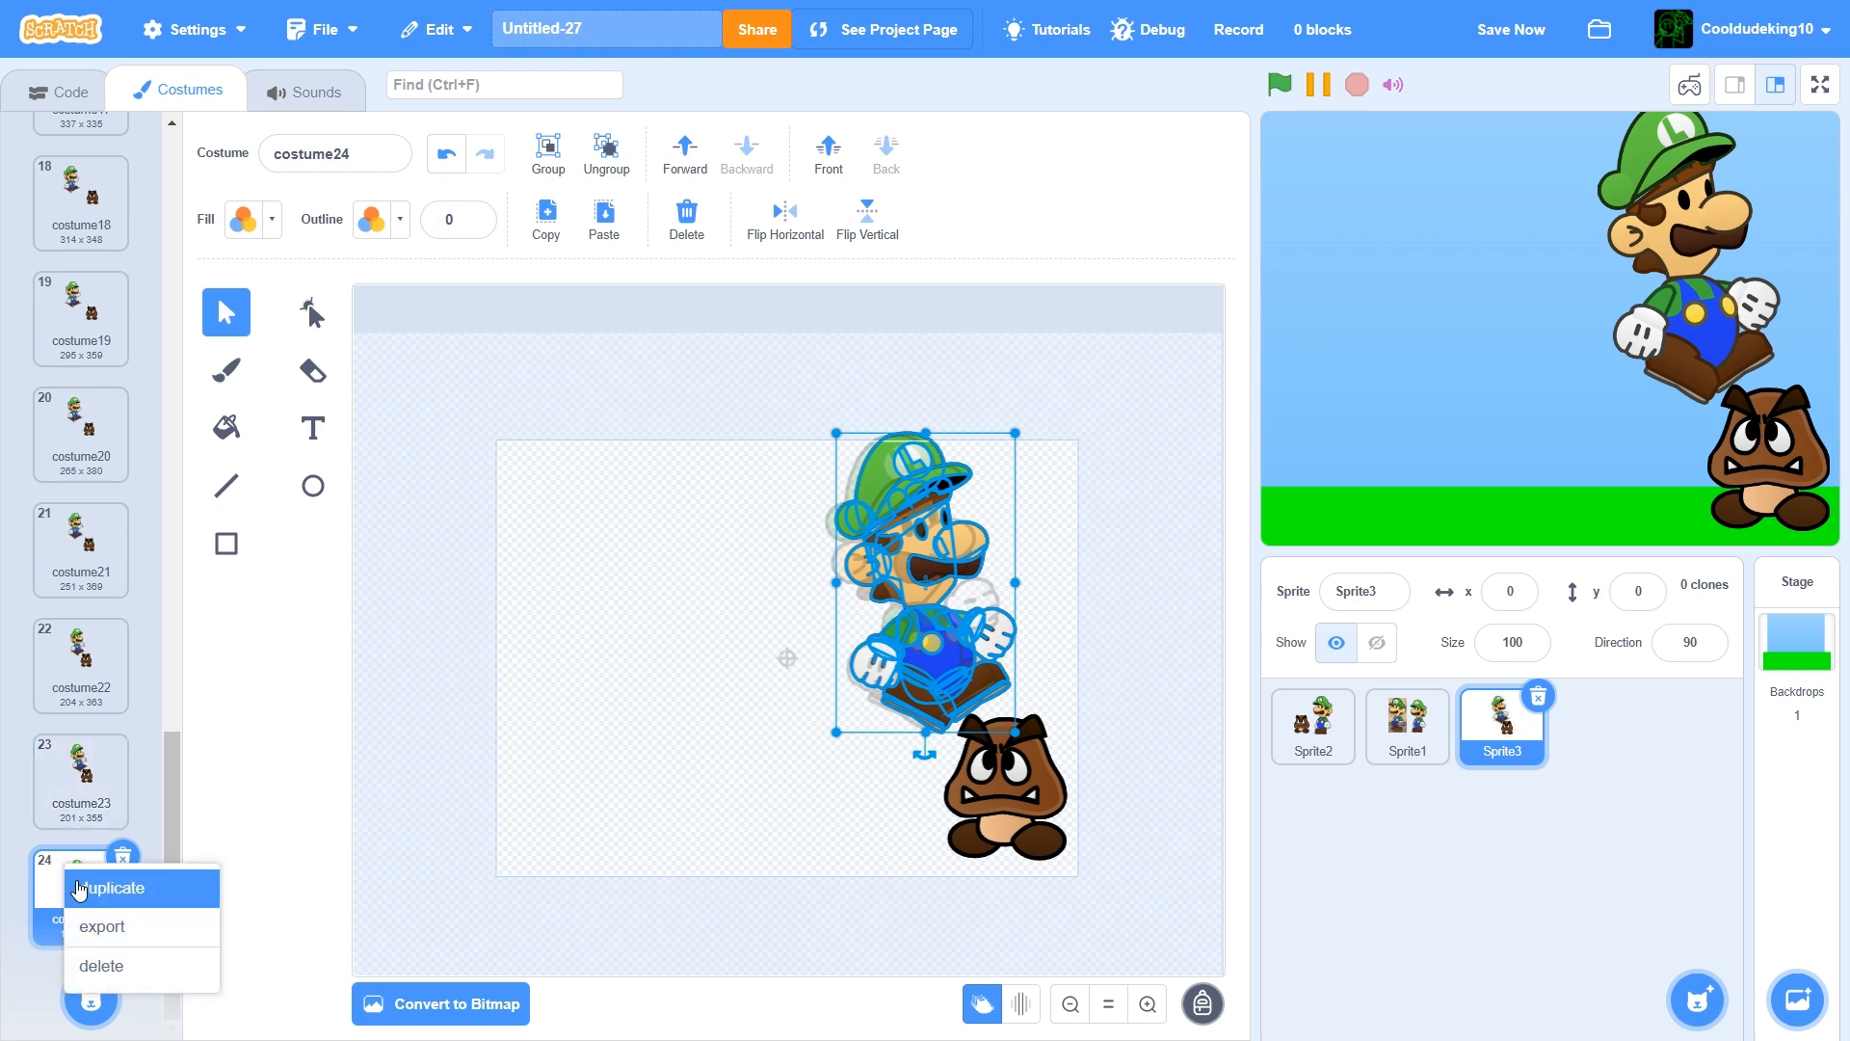
pyautogui.click(77, 884)
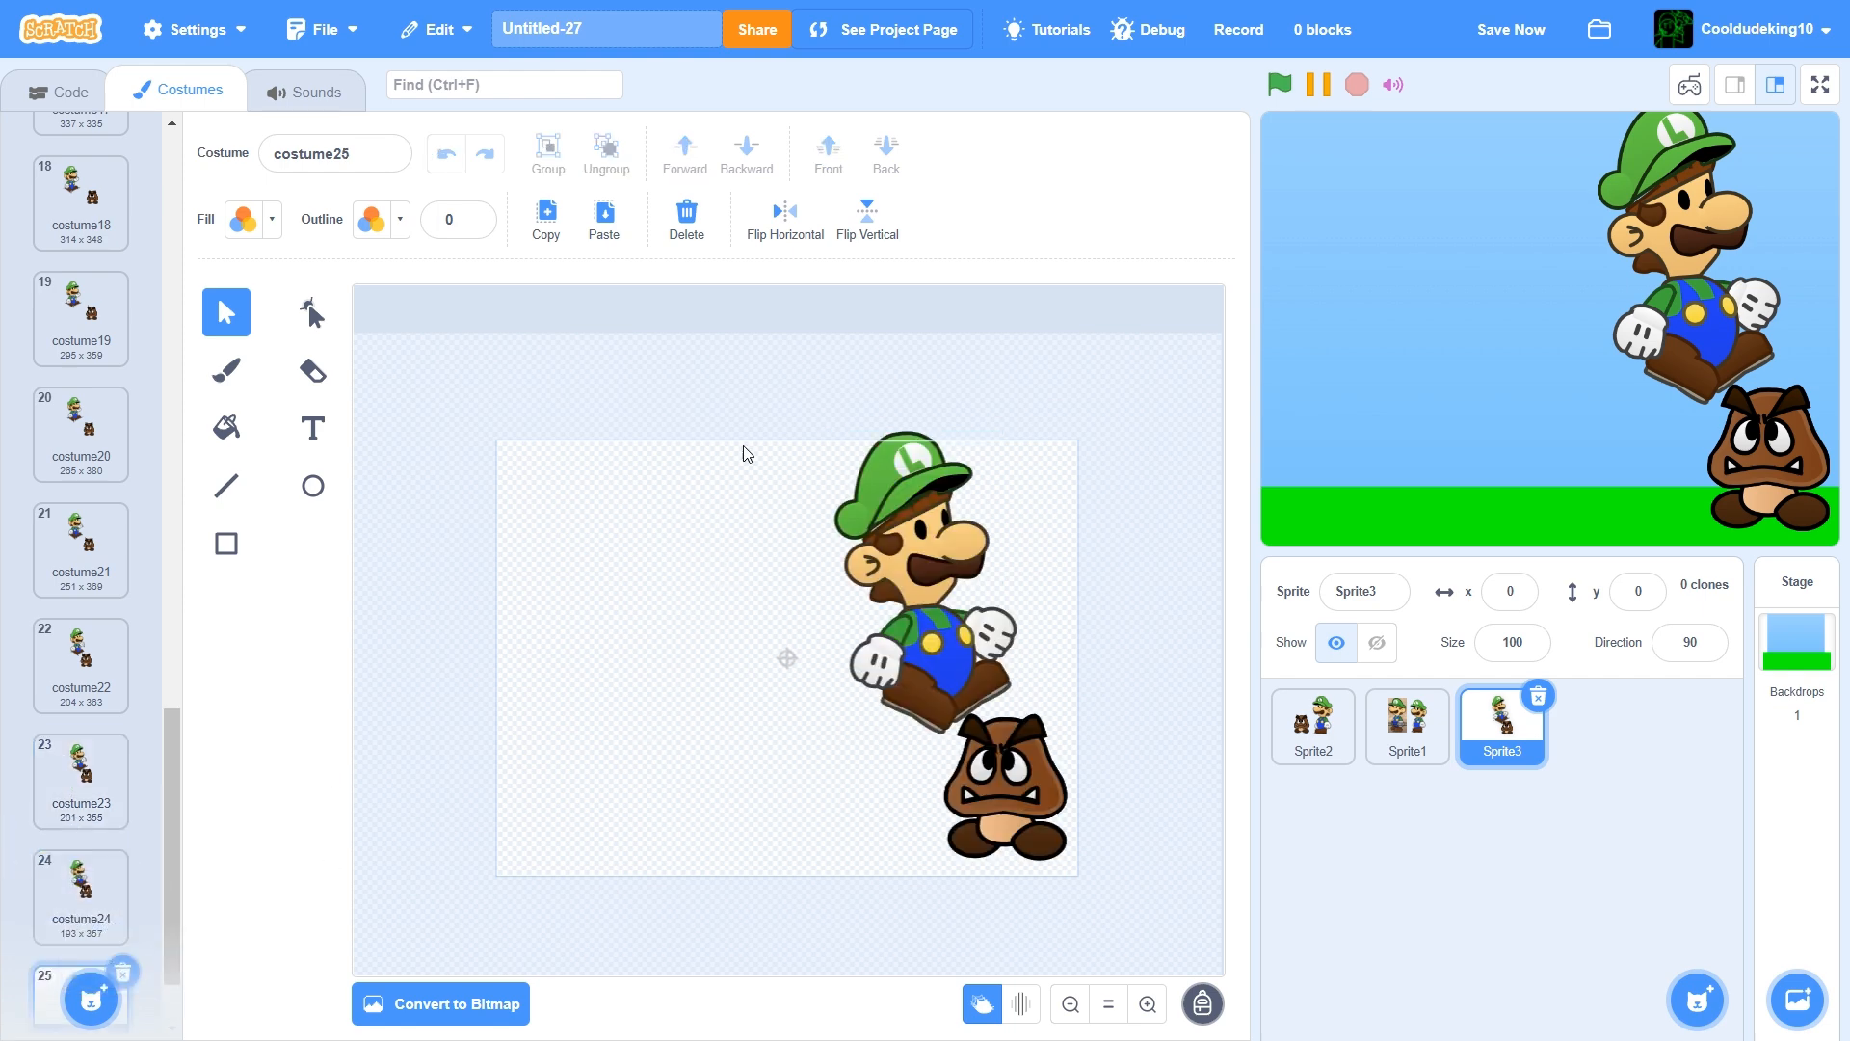
pyautogui.moveTo(1007, 686); pyautogui.dragTo(1008, 686)
pyautogui.moveTo(933, 640); pyautogui.dragTo(954, 656)
pyautogui.click(740, 620)
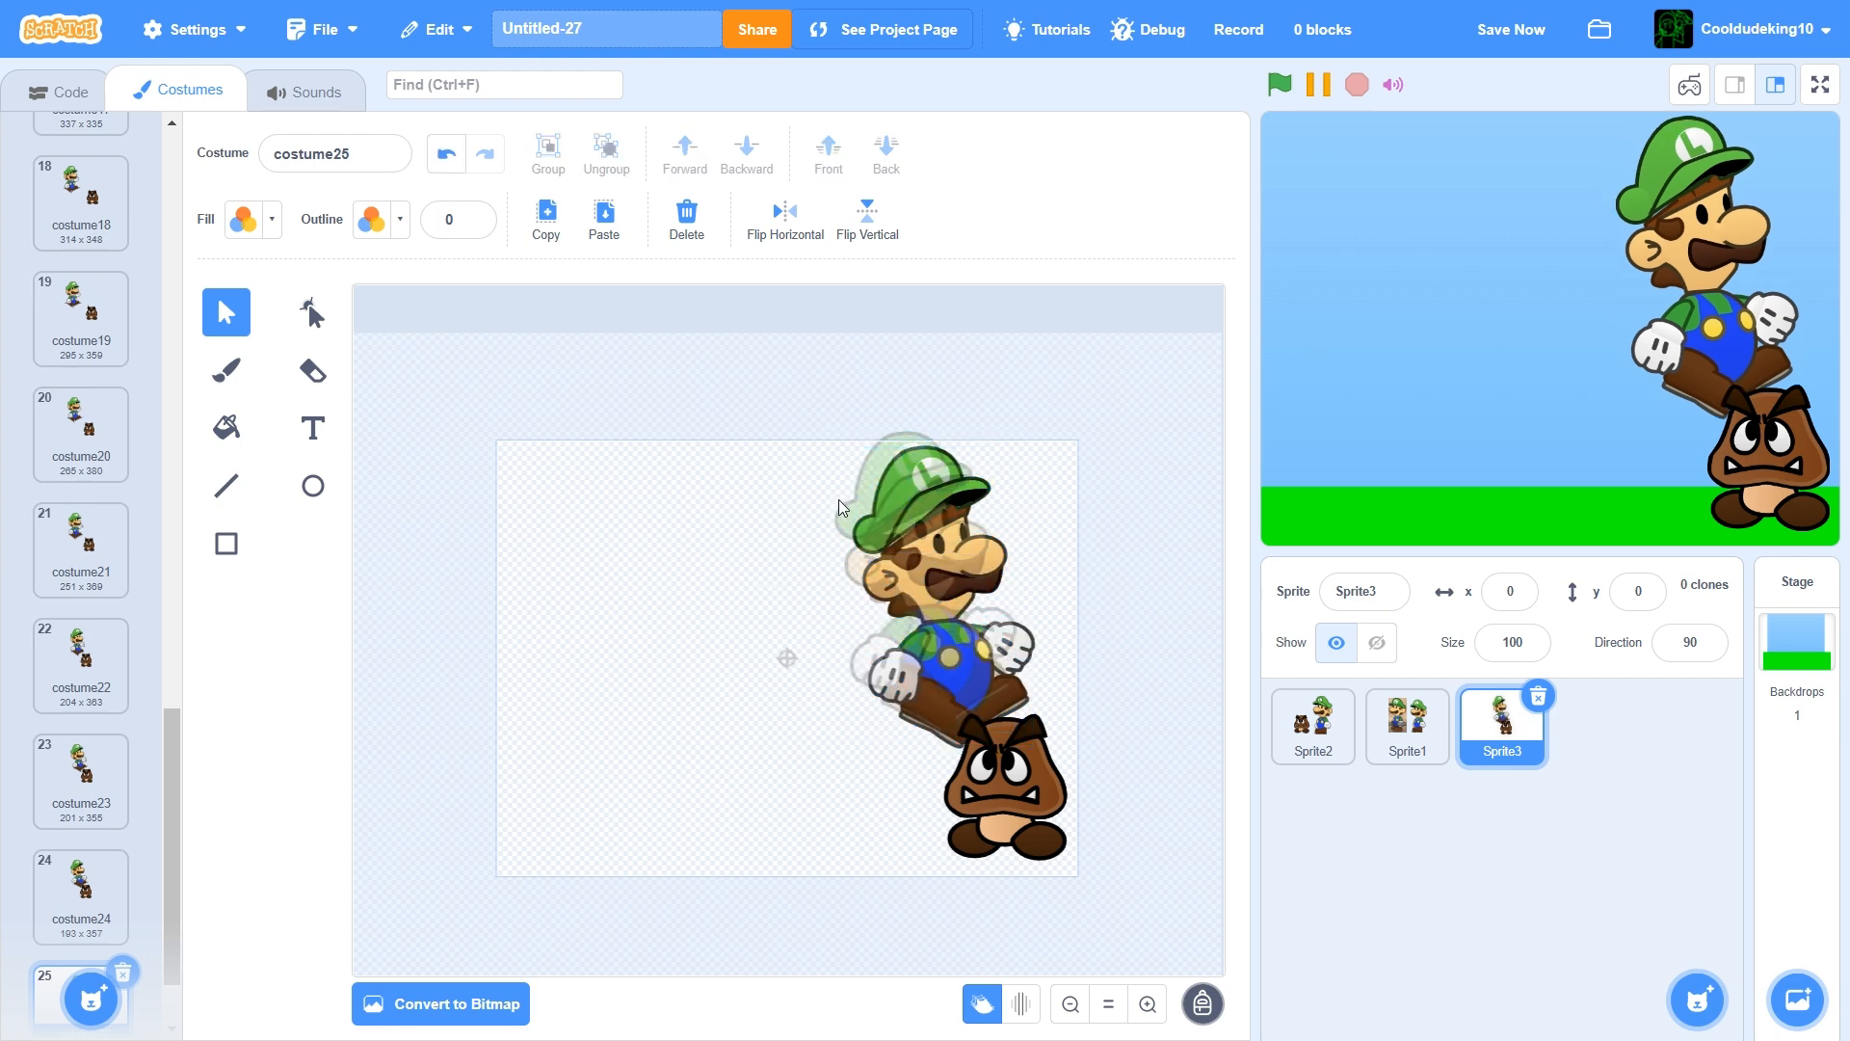
# Lift Luigi's hat and tilt it backward in costume25, and save the project
pyautogui.moveTo(911, 503); pyautogui.dragTo(906, 496)
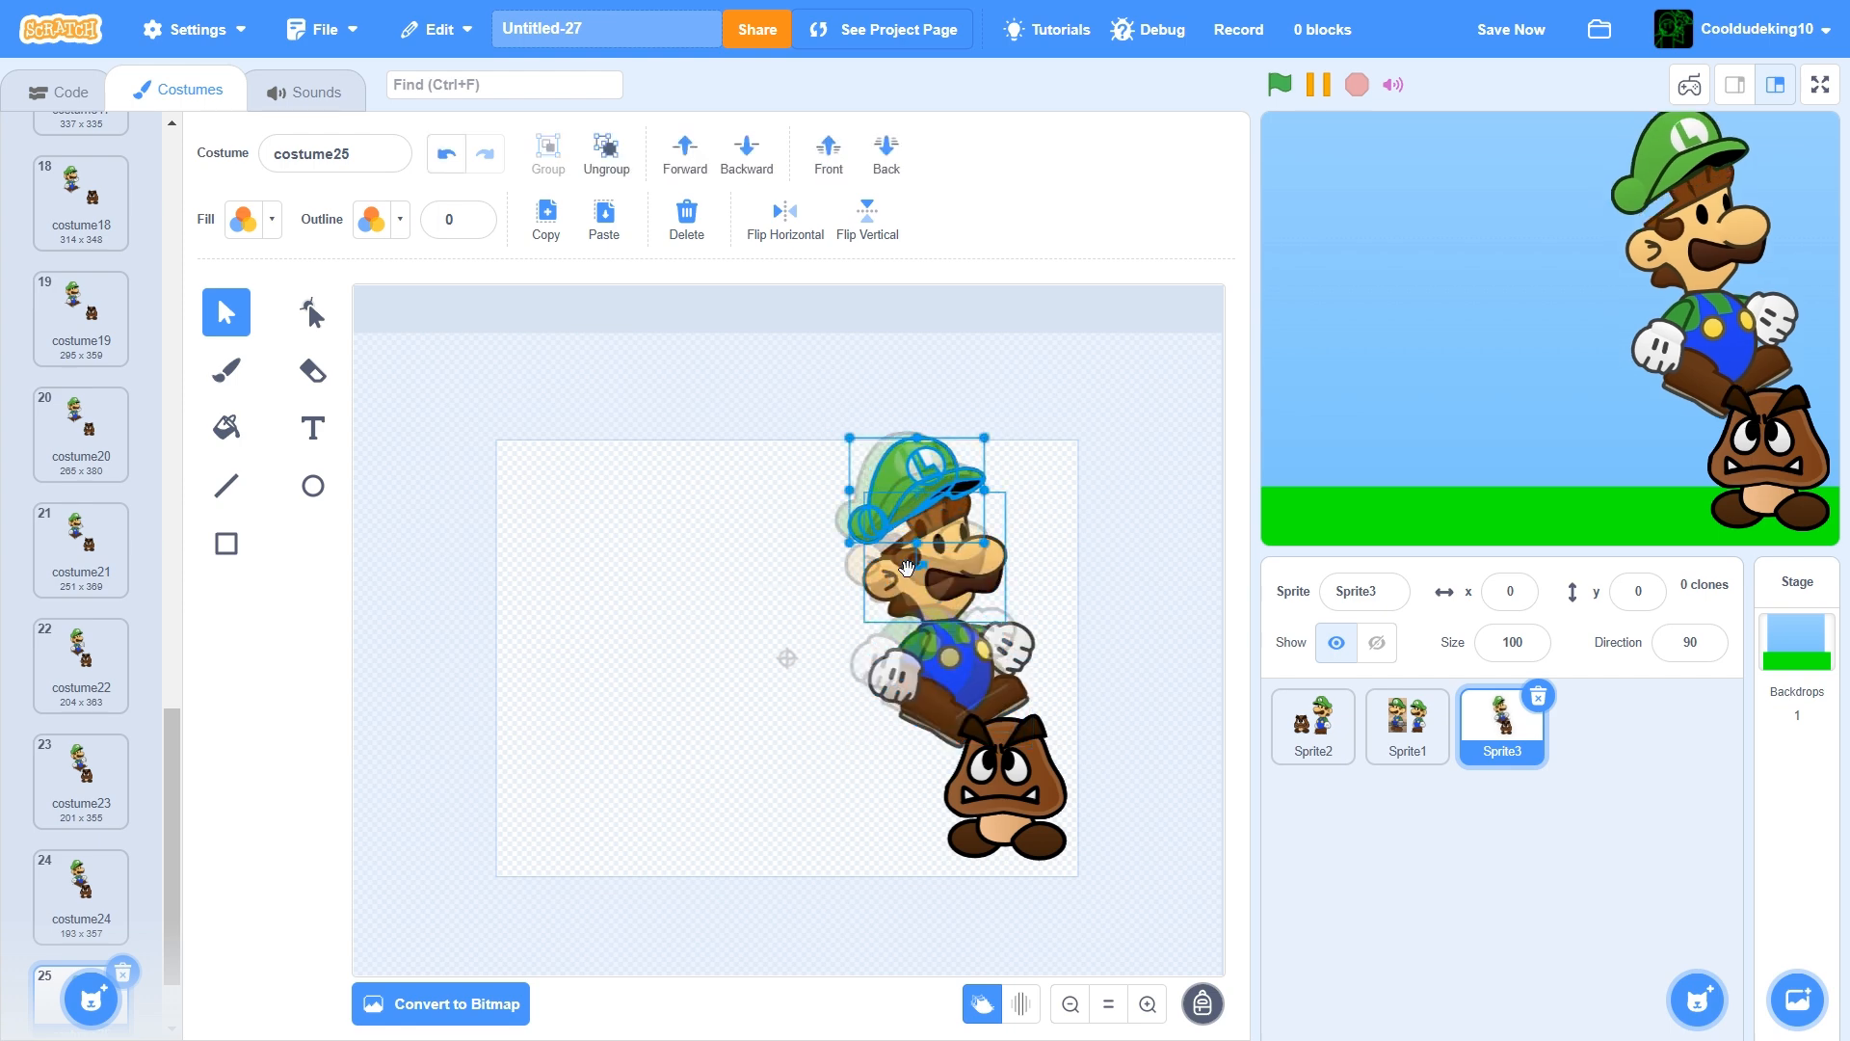
pyautogui.moveTo(915, 566)
pyautogui.mouseDown()
pyautogui.moveTo(940, 564)
pyautogui.moveTo(922, 560)
pyautogui.mouseUp()
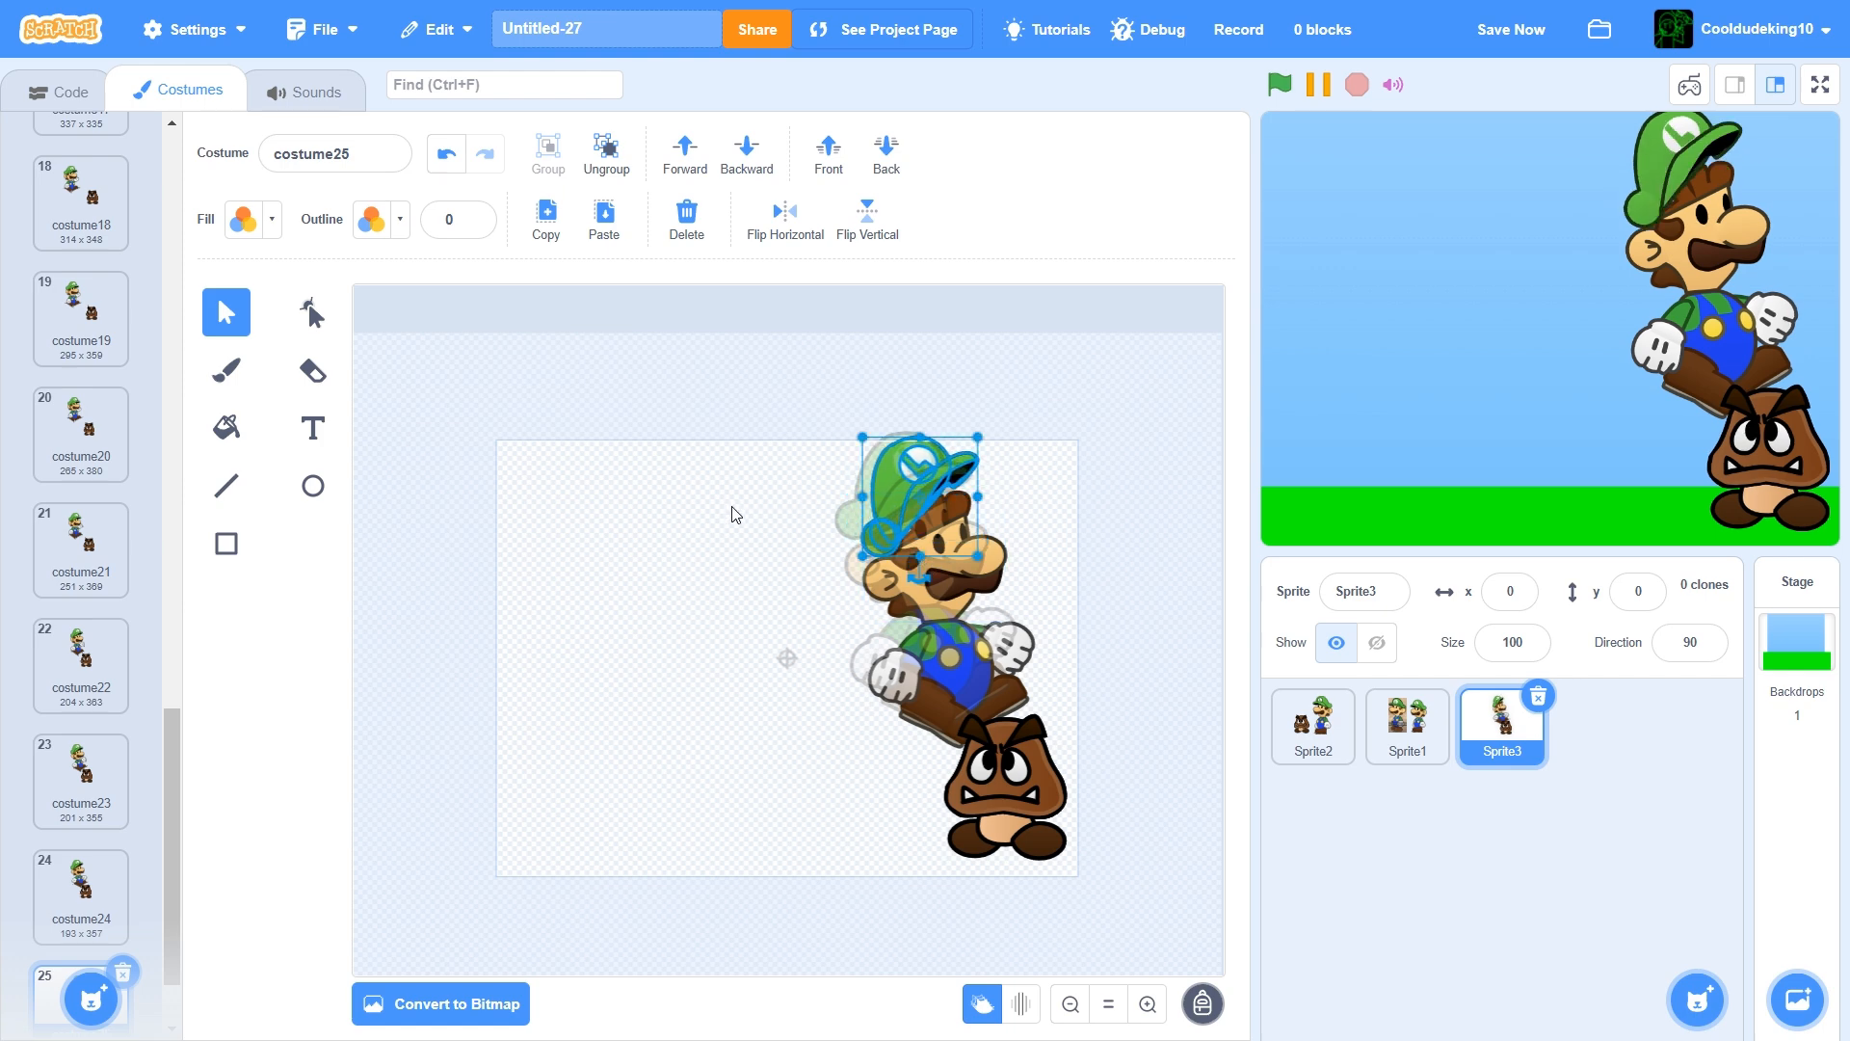
pyautogui.click(1526, 59)
# Send the Goomba to the back layer in costume25 and duplicate that costume as the twenty-sixth frame
pyautogui.click(996, 801)
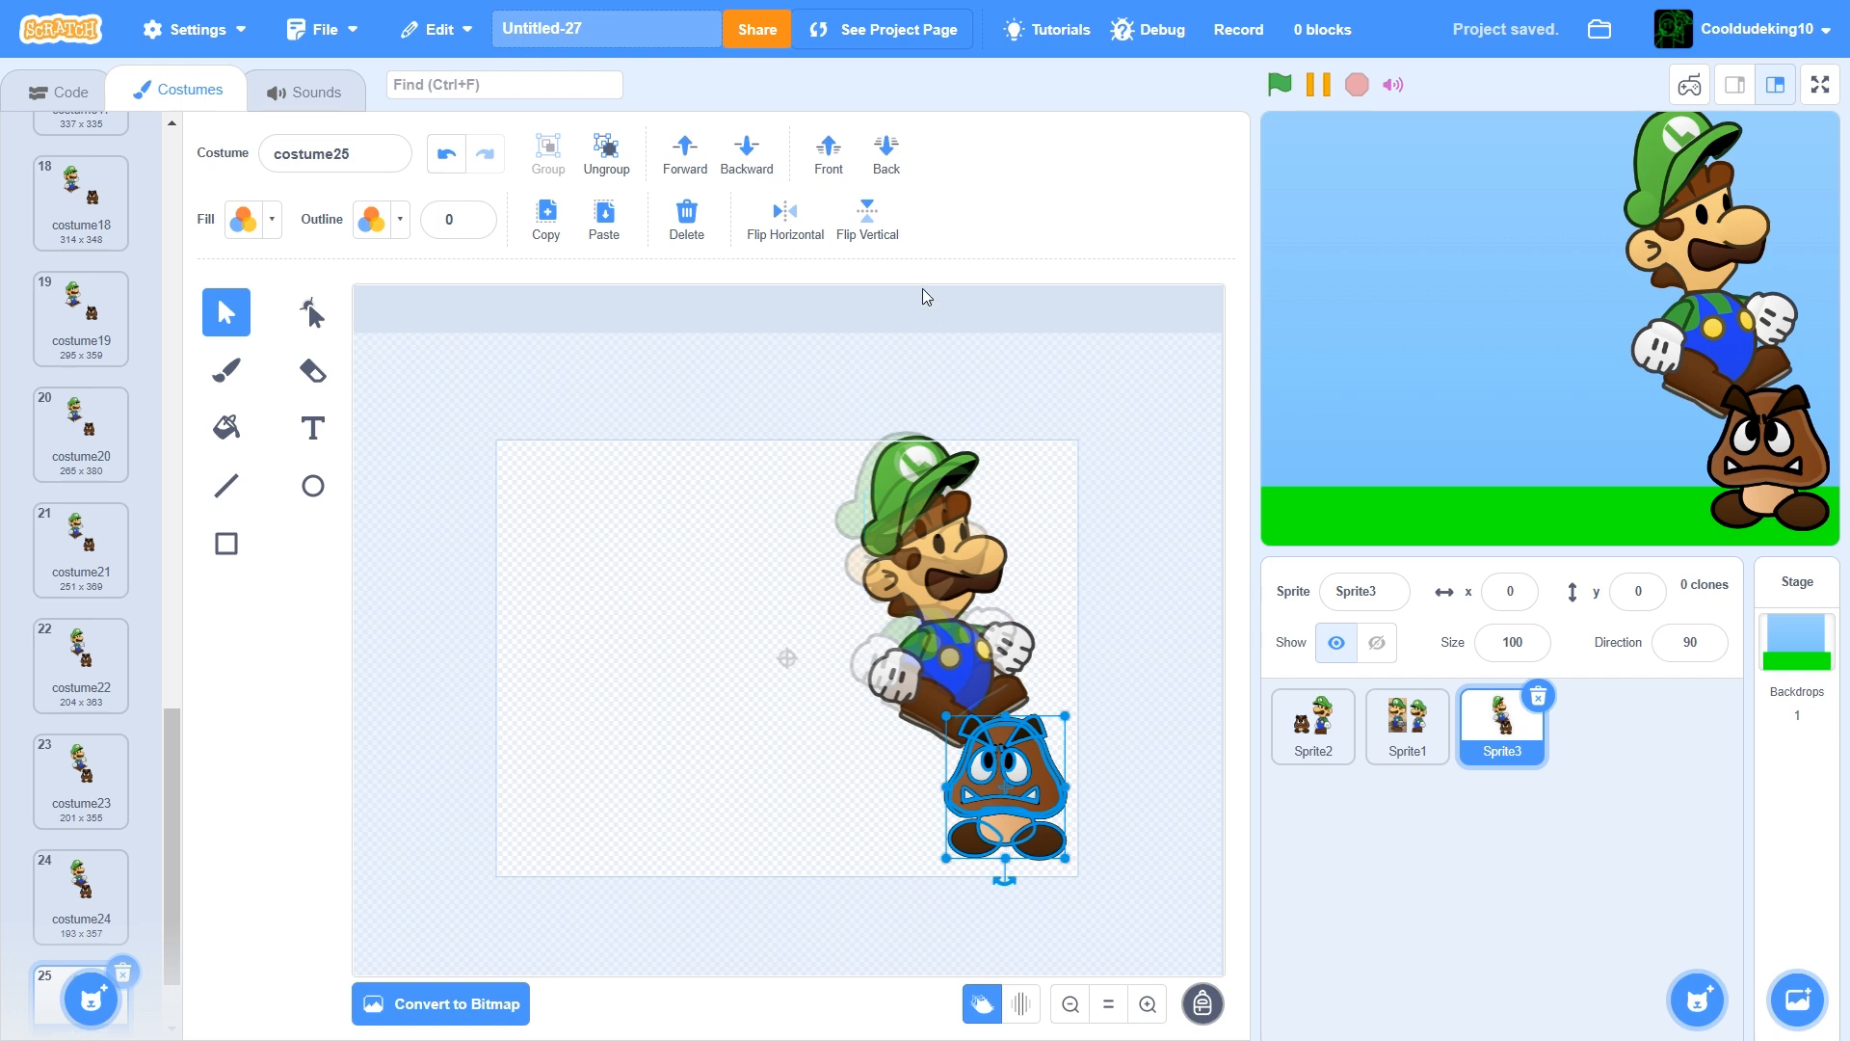
pyautogui.click(886, 149)
pyautogui.scroll(-1, 81, 867)
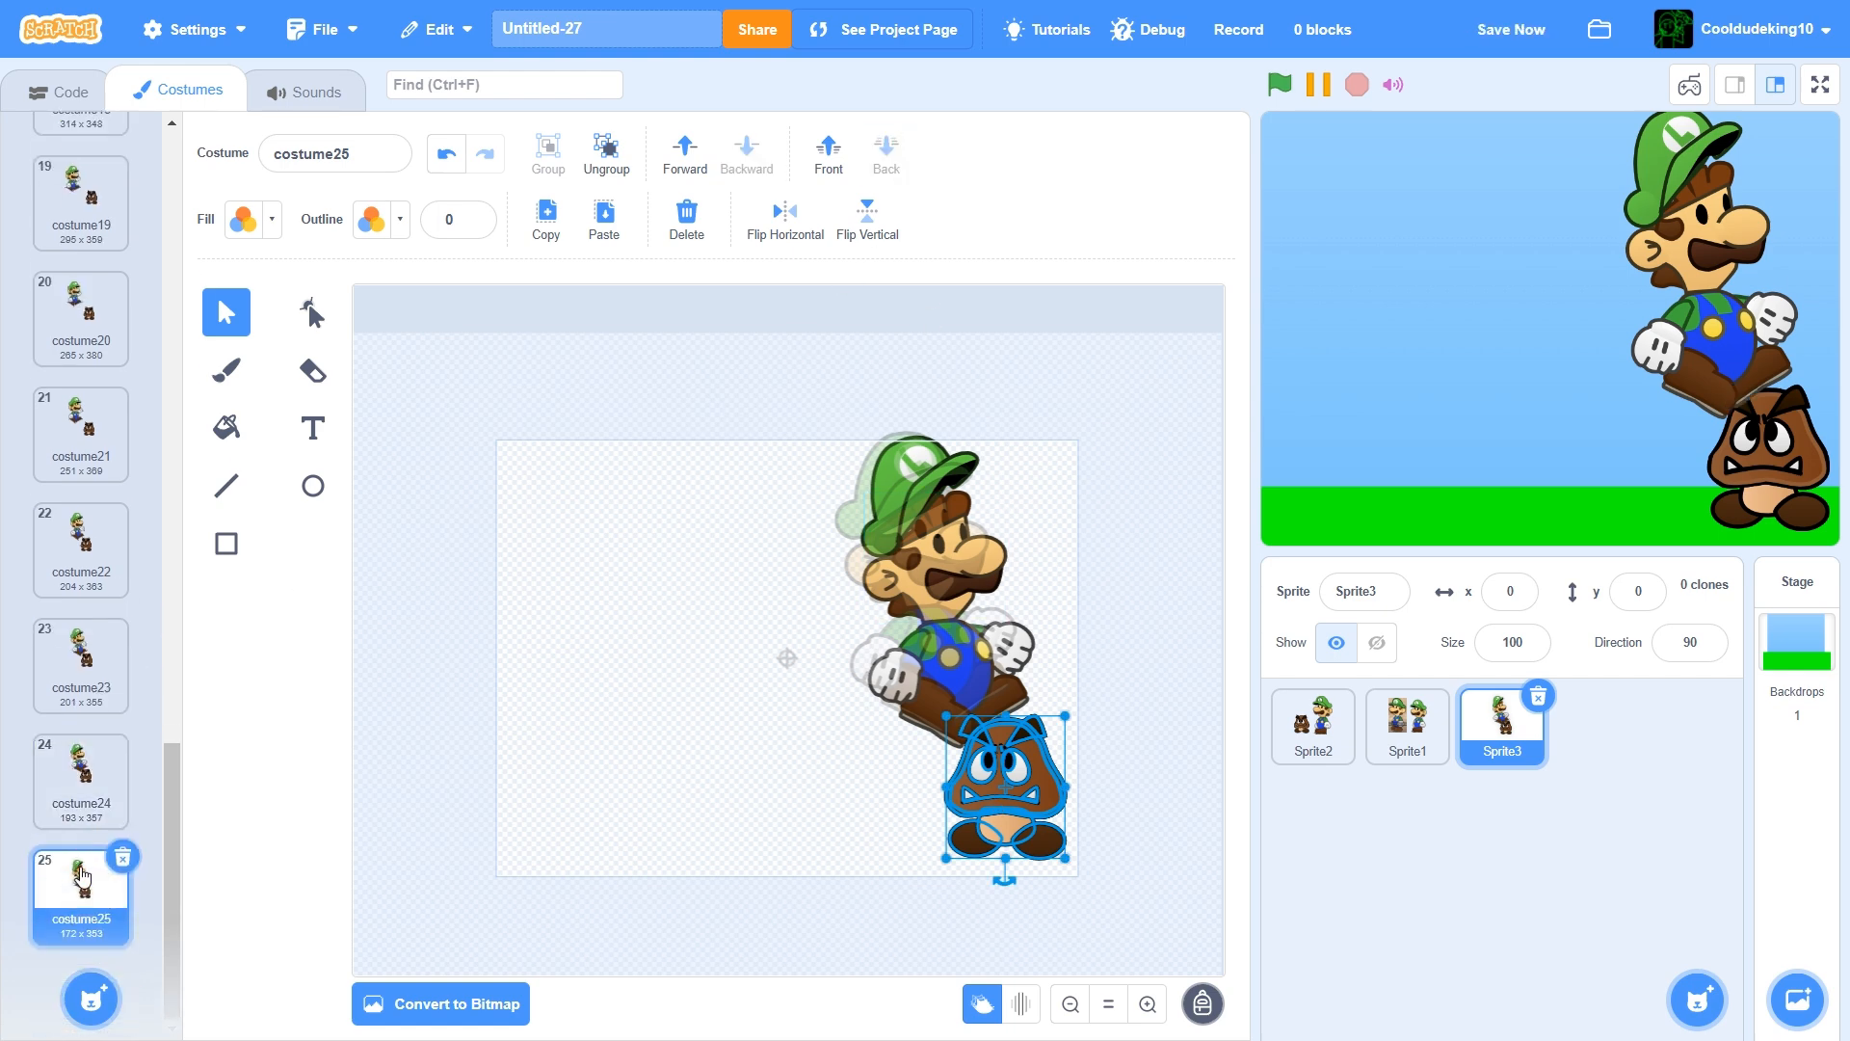
pyautogui.rightClick(82, 874)
pyautogui.click(92, 890)
# Send Luigi's front shoe to the back layer in costume26 so it sits behind the Goomba
pyautogui.click(1010, 702)
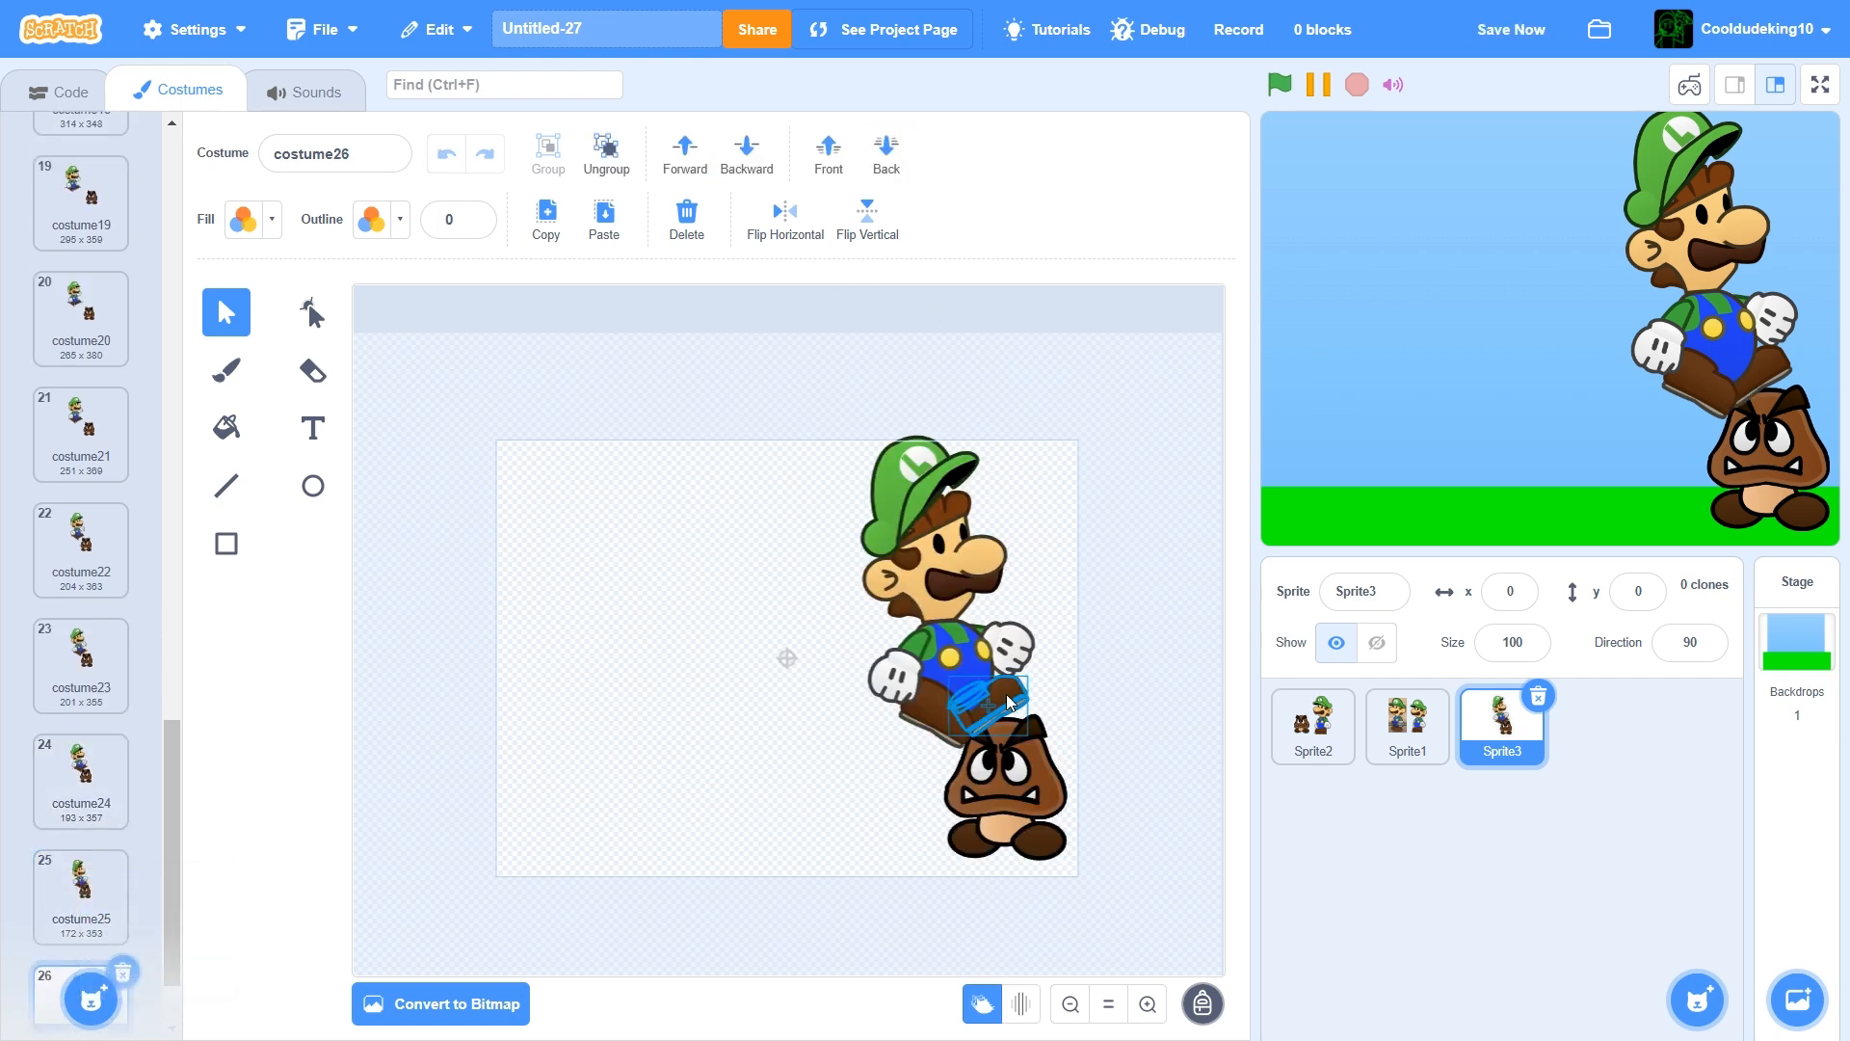
pyautogui.click(890, 163)
pyautogui.click(670, 391)
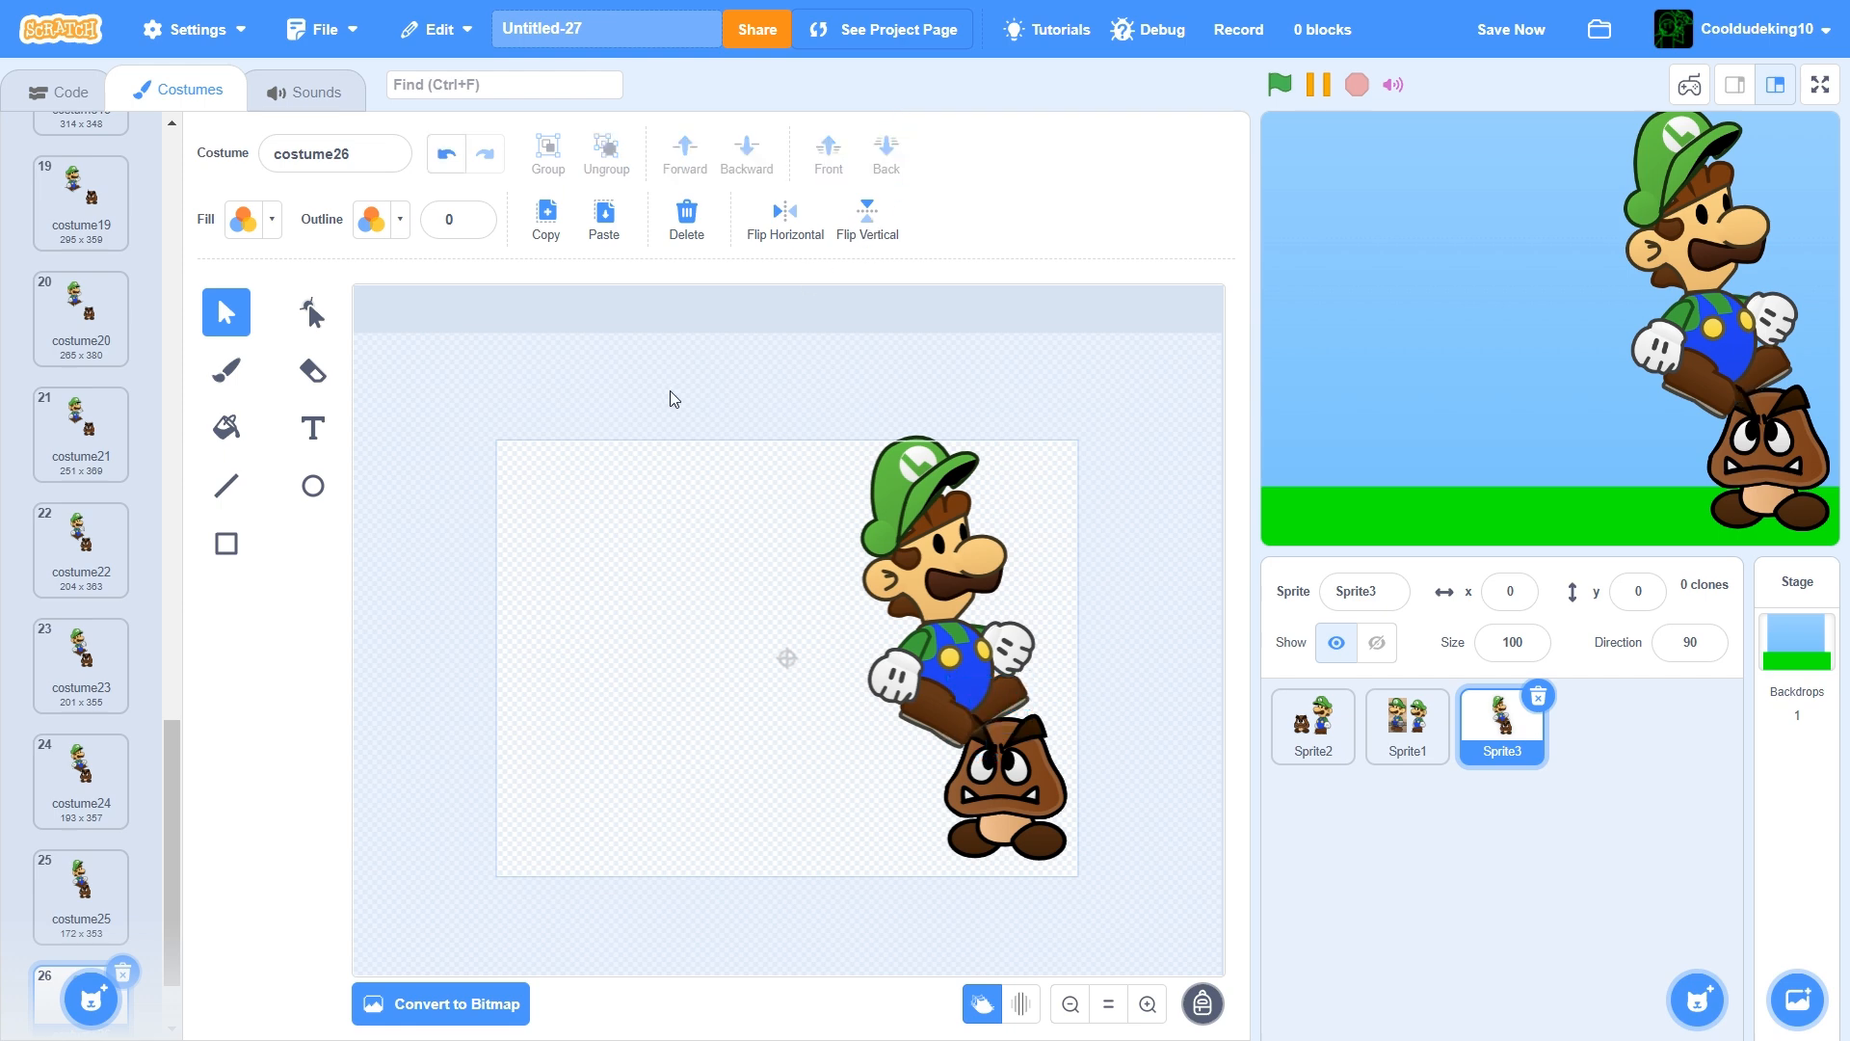
# In costume26, select all of Luigi's parts and move him slightly down and right onto the Goomba
pyautogui.scroll(-1, 23, 785)
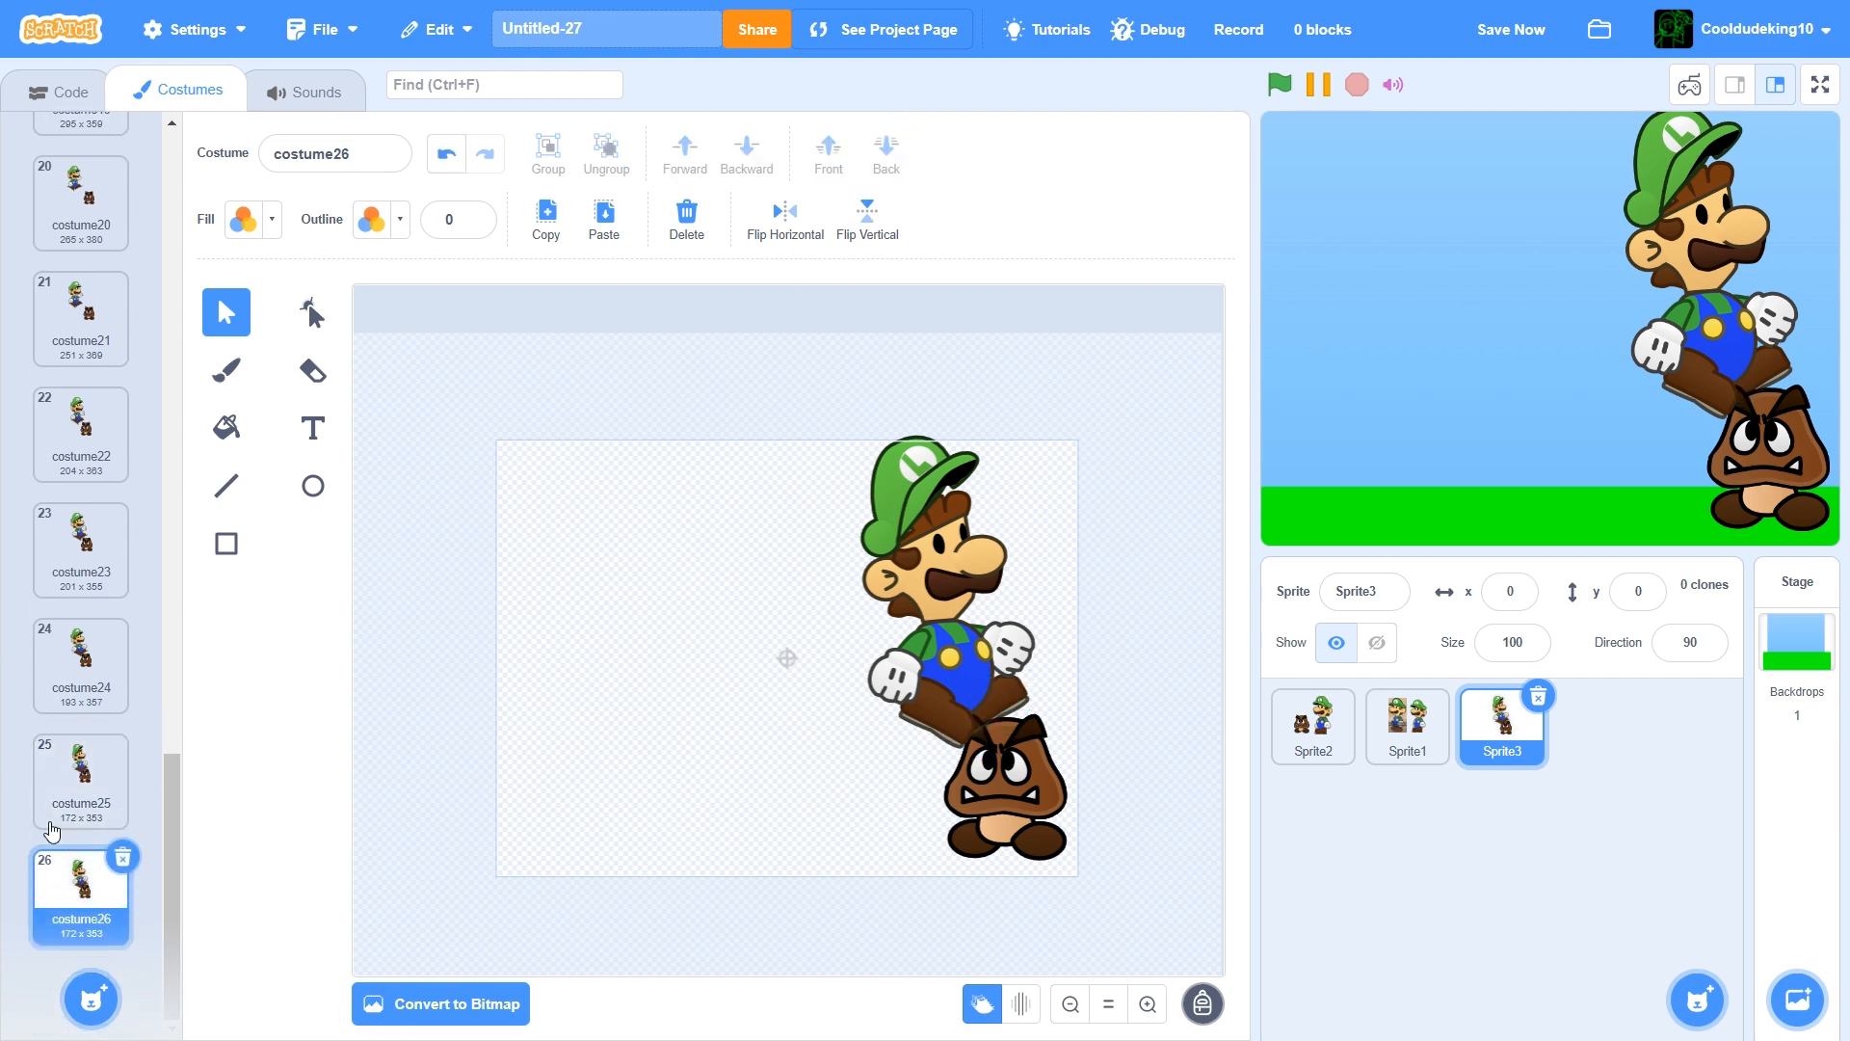
pyautogui.click(52, 819)
pyautogui.click(70, 870)
pyautogui.moveTo(1032, 697); pyautogui.dragTo(1032, 699)
pyautogui.moveTo(961, 642); pyautogui.dragTo(972, 652)
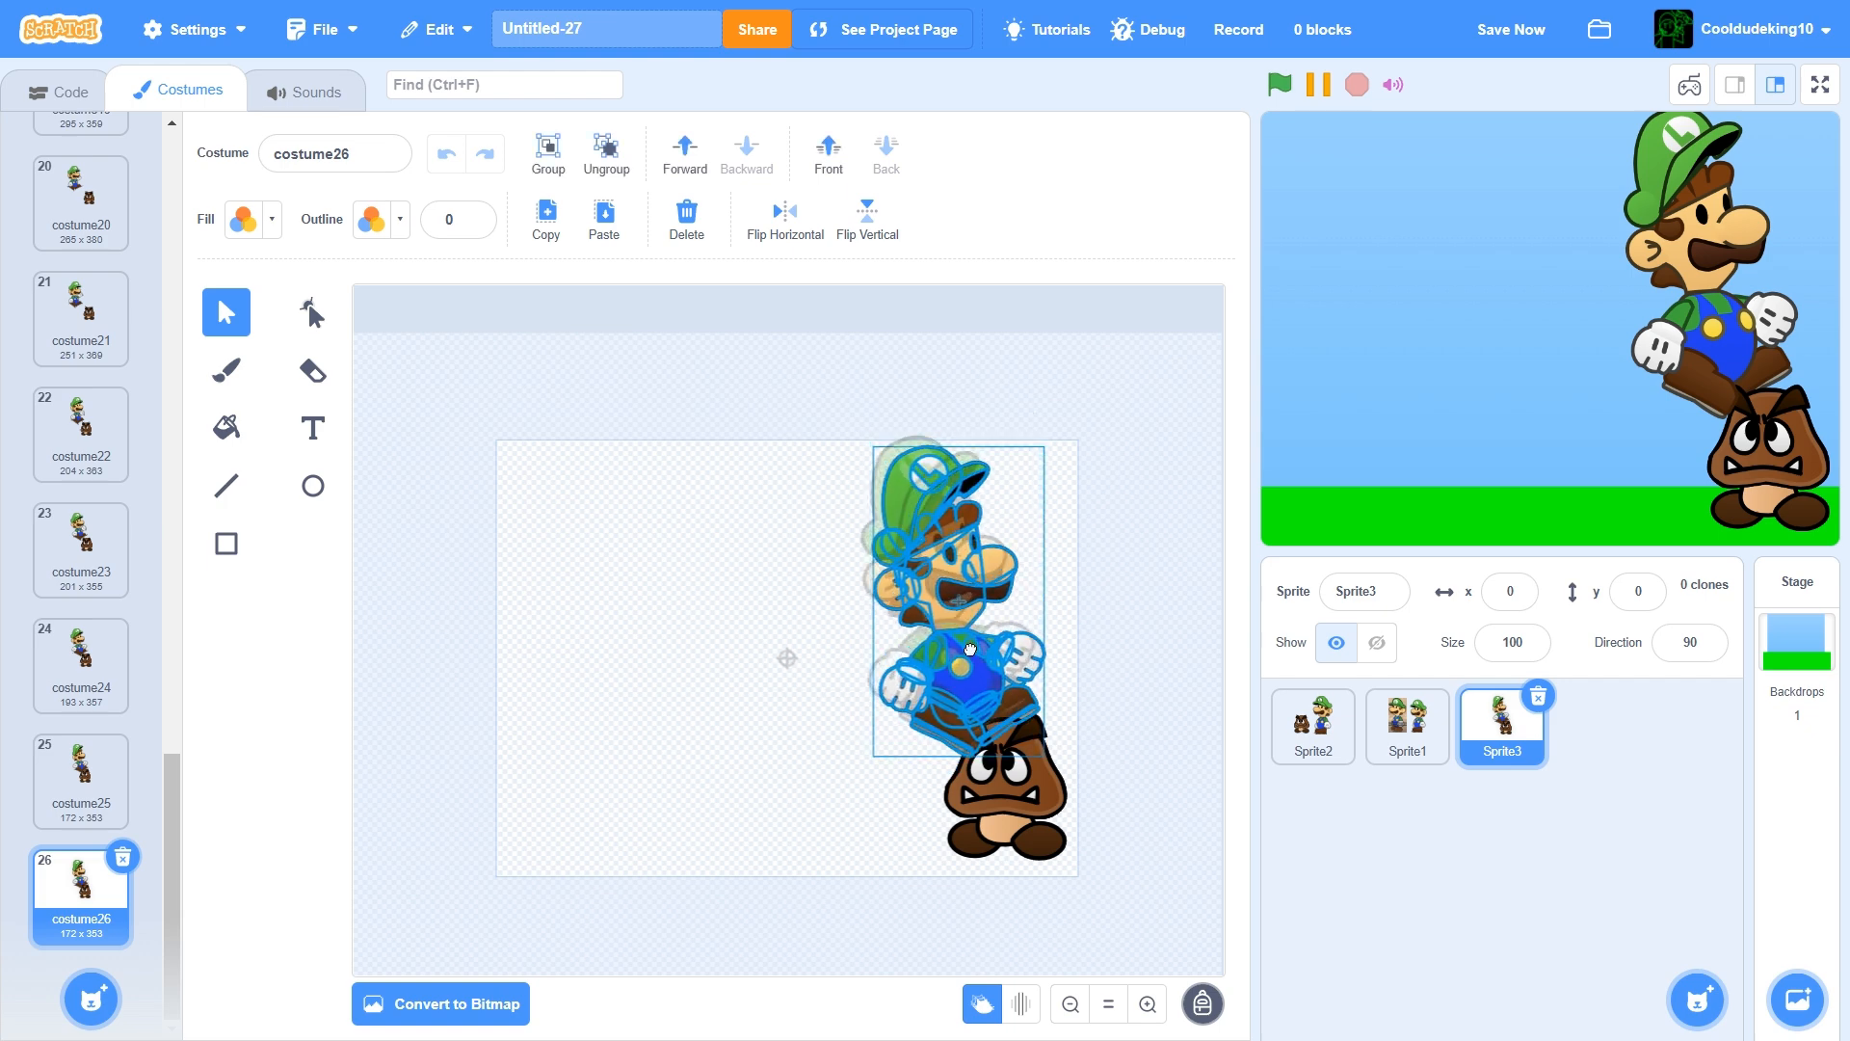
pyautogui.click(729, 673)
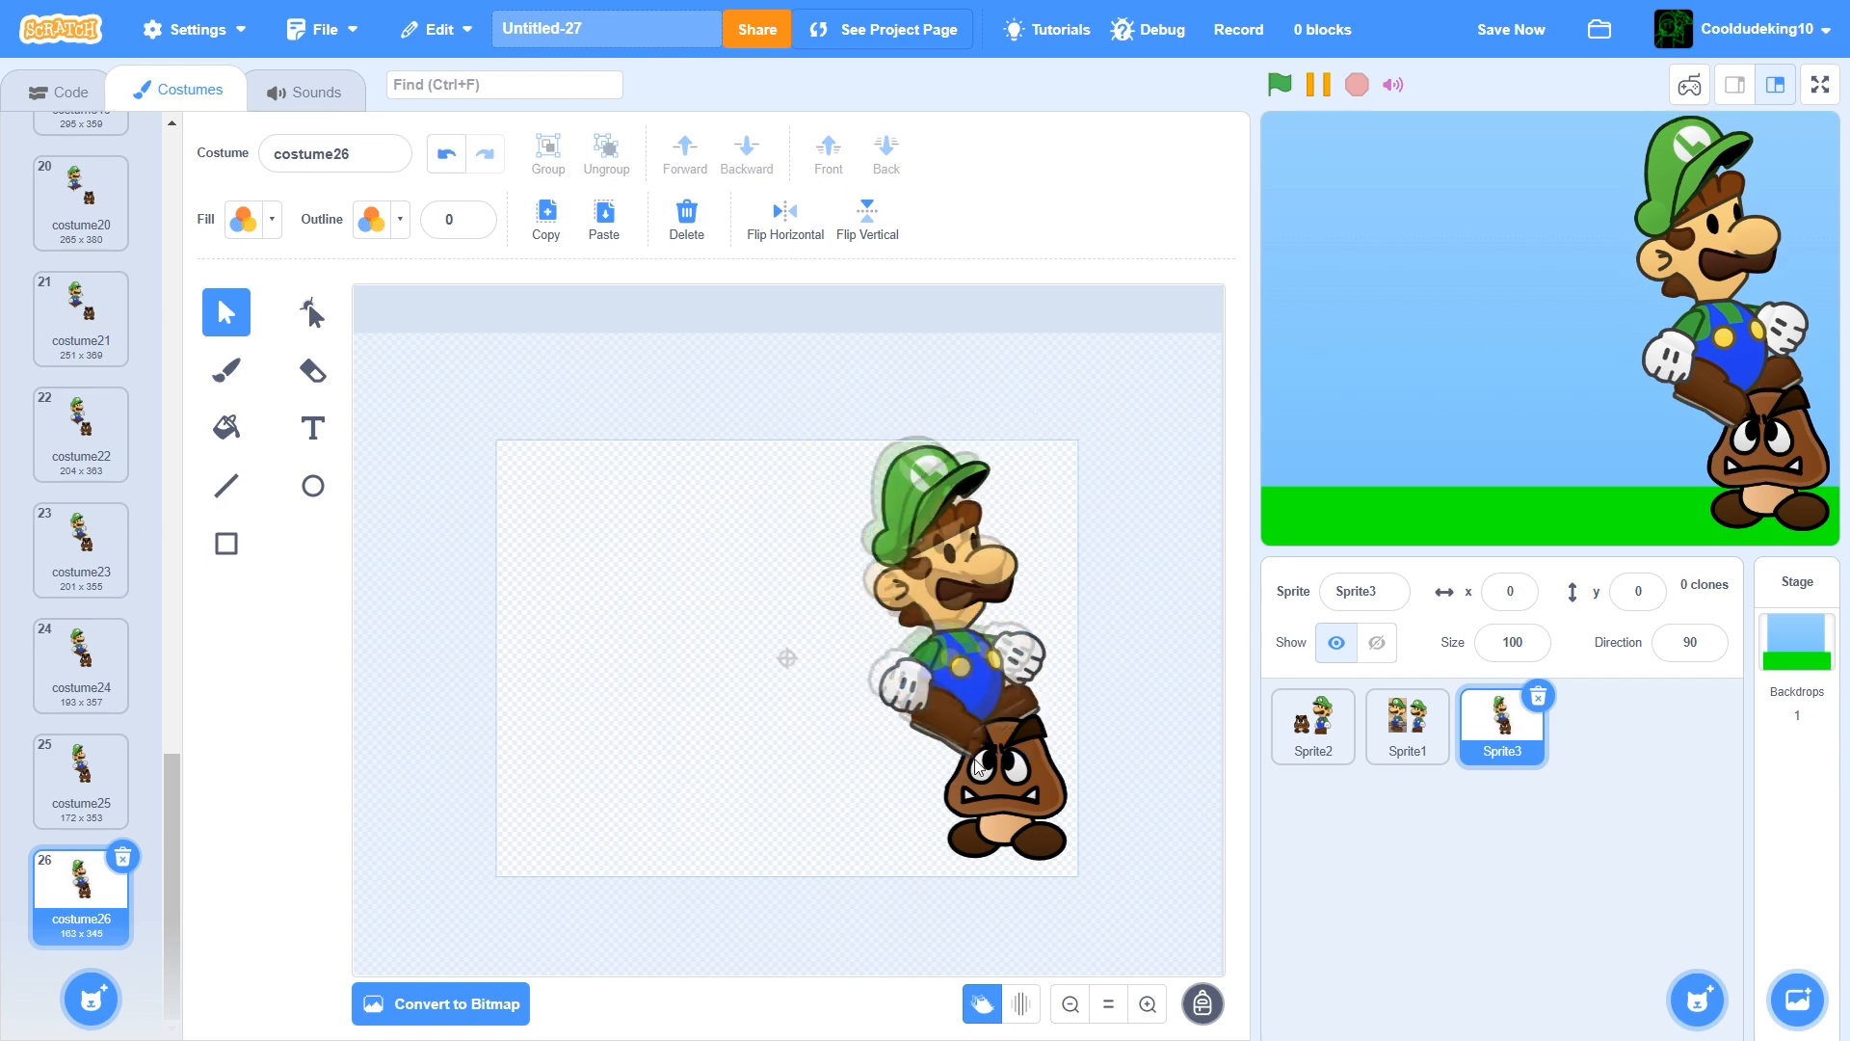
# Squash the Goomba slightly from the top under Luigi's feet in costume26 and save the project
pyautogui.click(978, 766)
pyautogui.moveTo(1005, 714); pyautogui.dragTo(1007, 729)
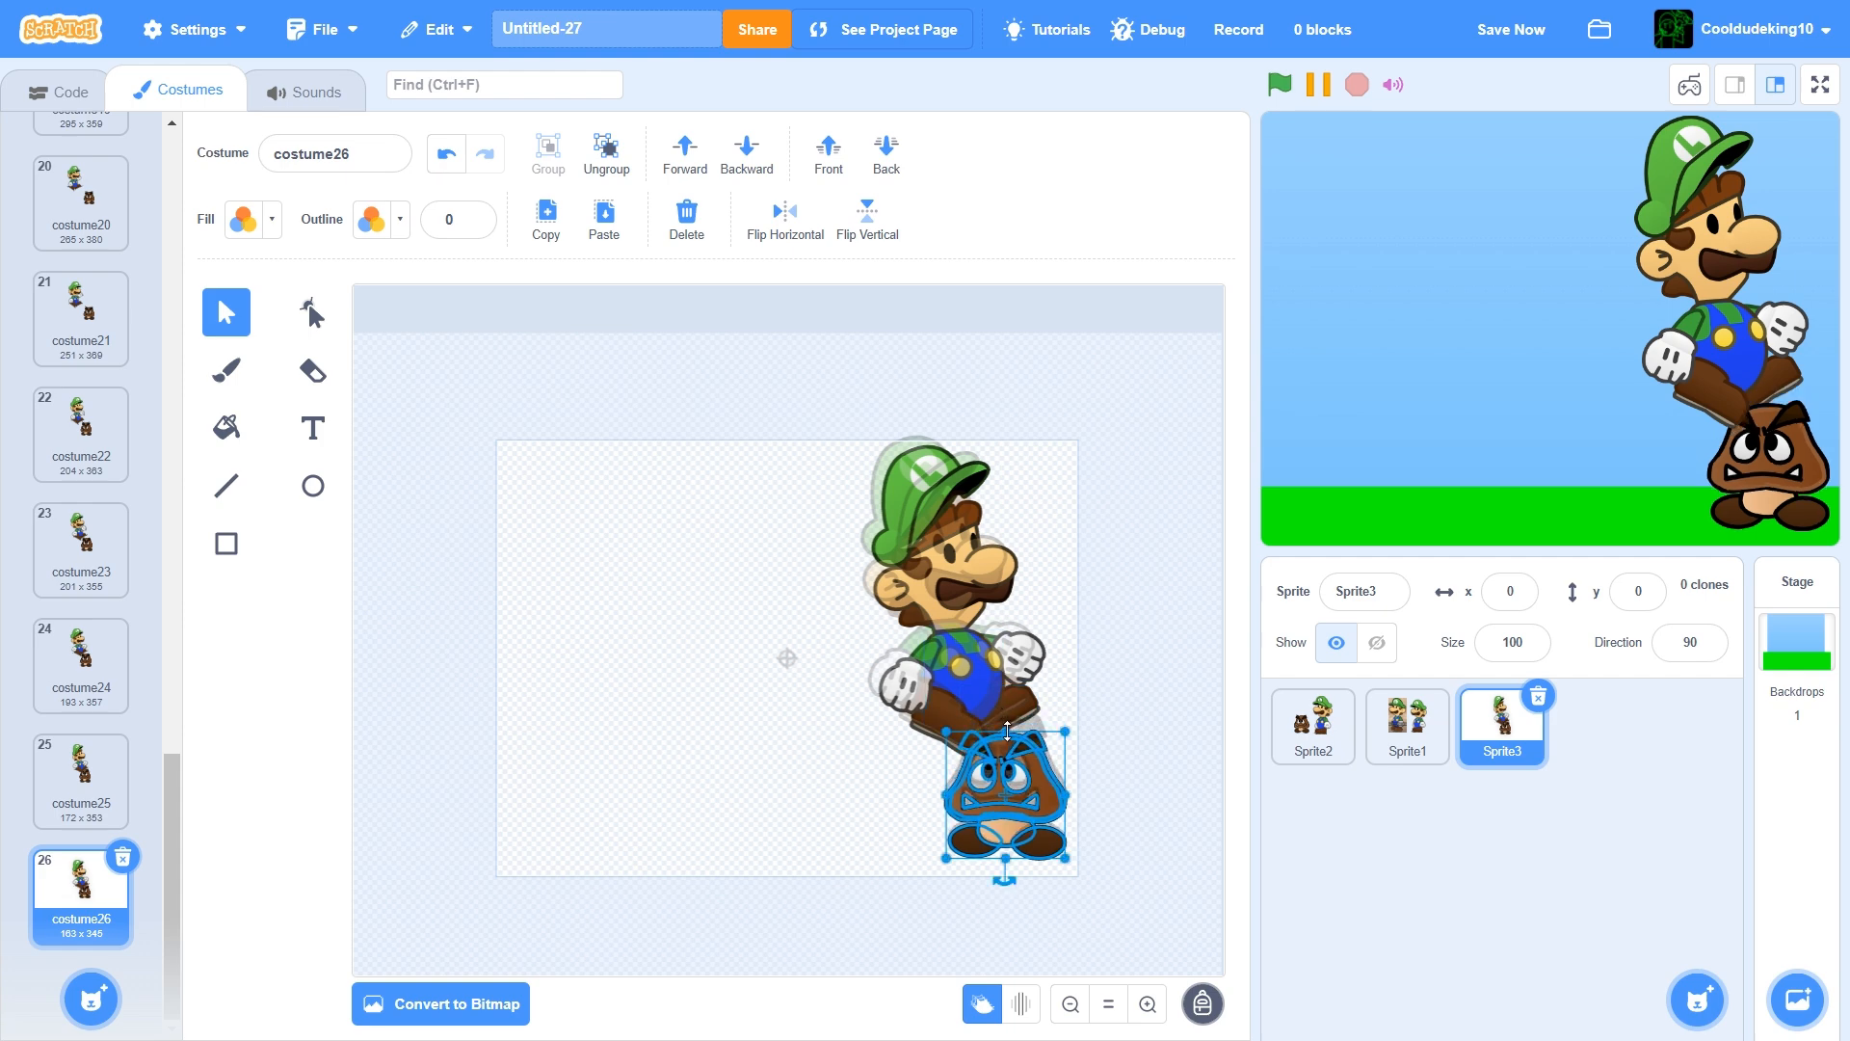
pyautogui.click(1511, 29)
# In a duplicate of costume26, move Luigi slightly down and right and shift his cap back a little on his head
pyautogui.rightClick(61, 884)
pyautogui.click(91, 900)
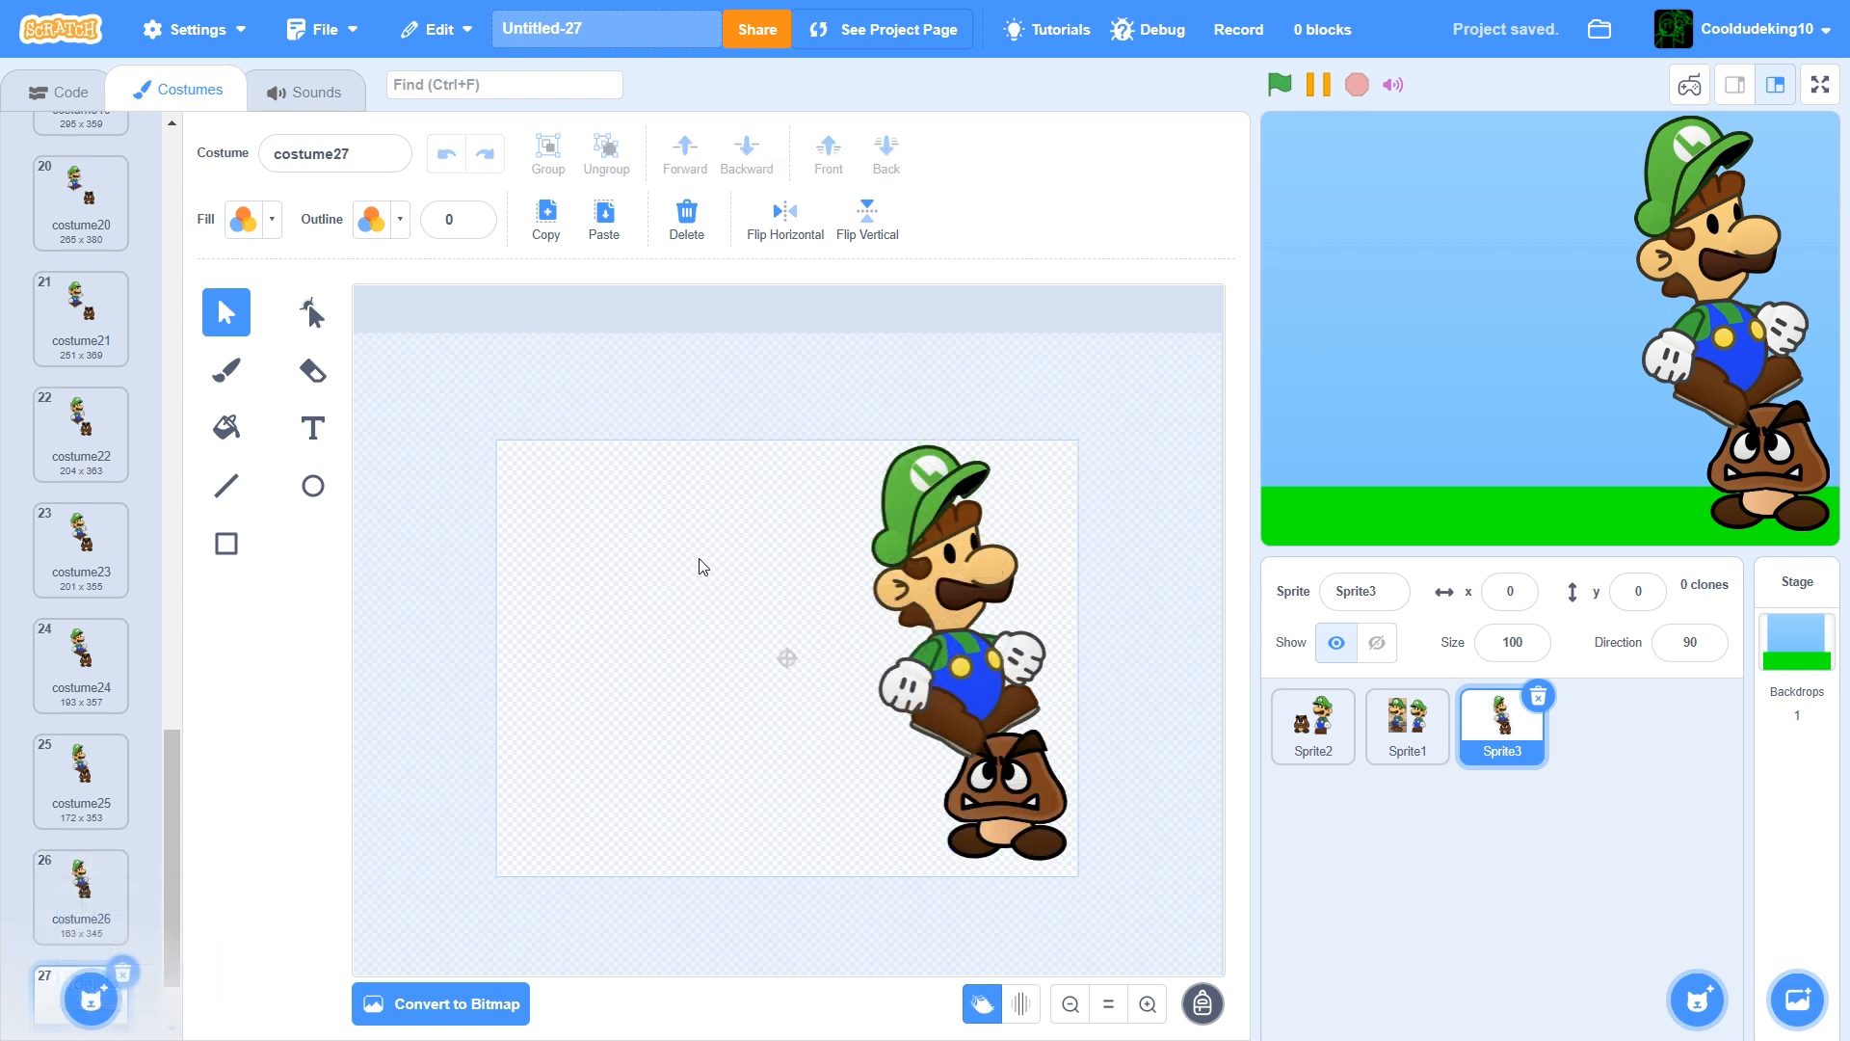
pyautogui.moveTo(1071, 709); pyautogui.dragTo(1073, 709)
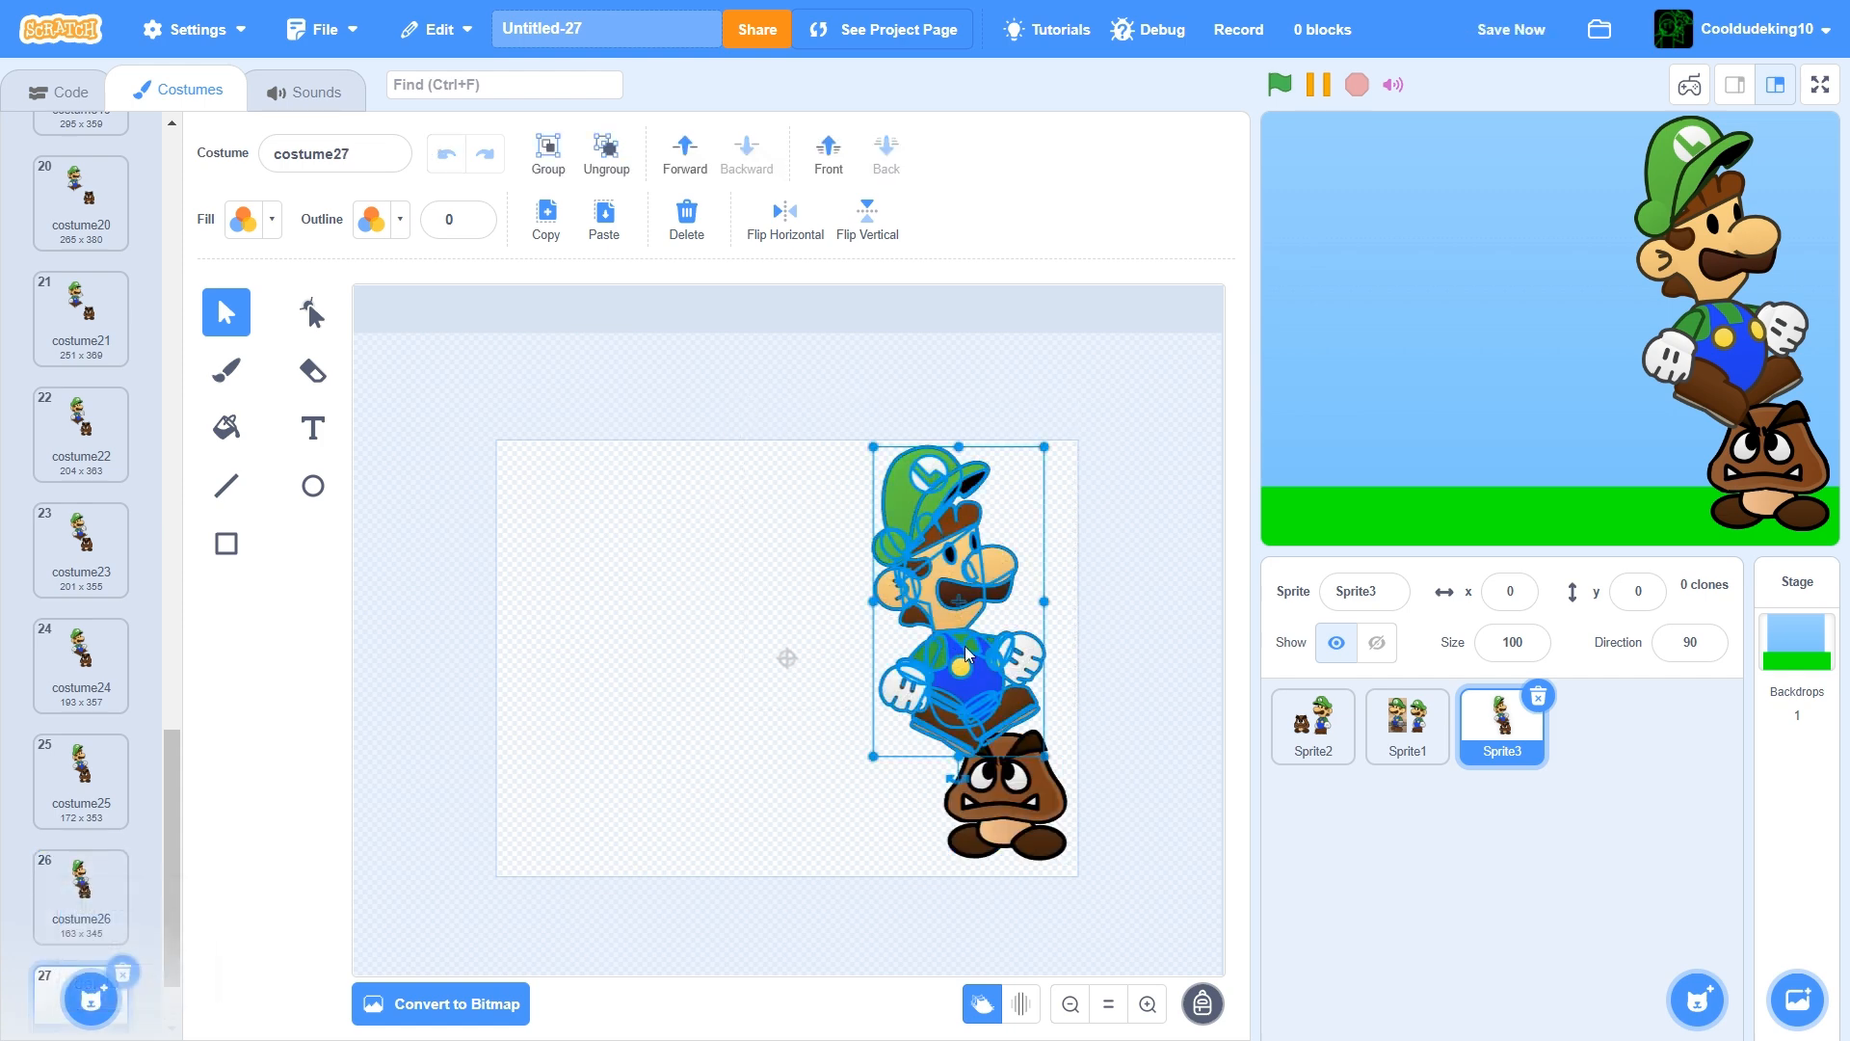
pyautogui.moveTo(964, 645); pyautogui.dragTo(974, 656)
pyautogui.click(883, 477)
pyautogui.moveTo(935, 491); pyautogui.dragTo(927, 495)
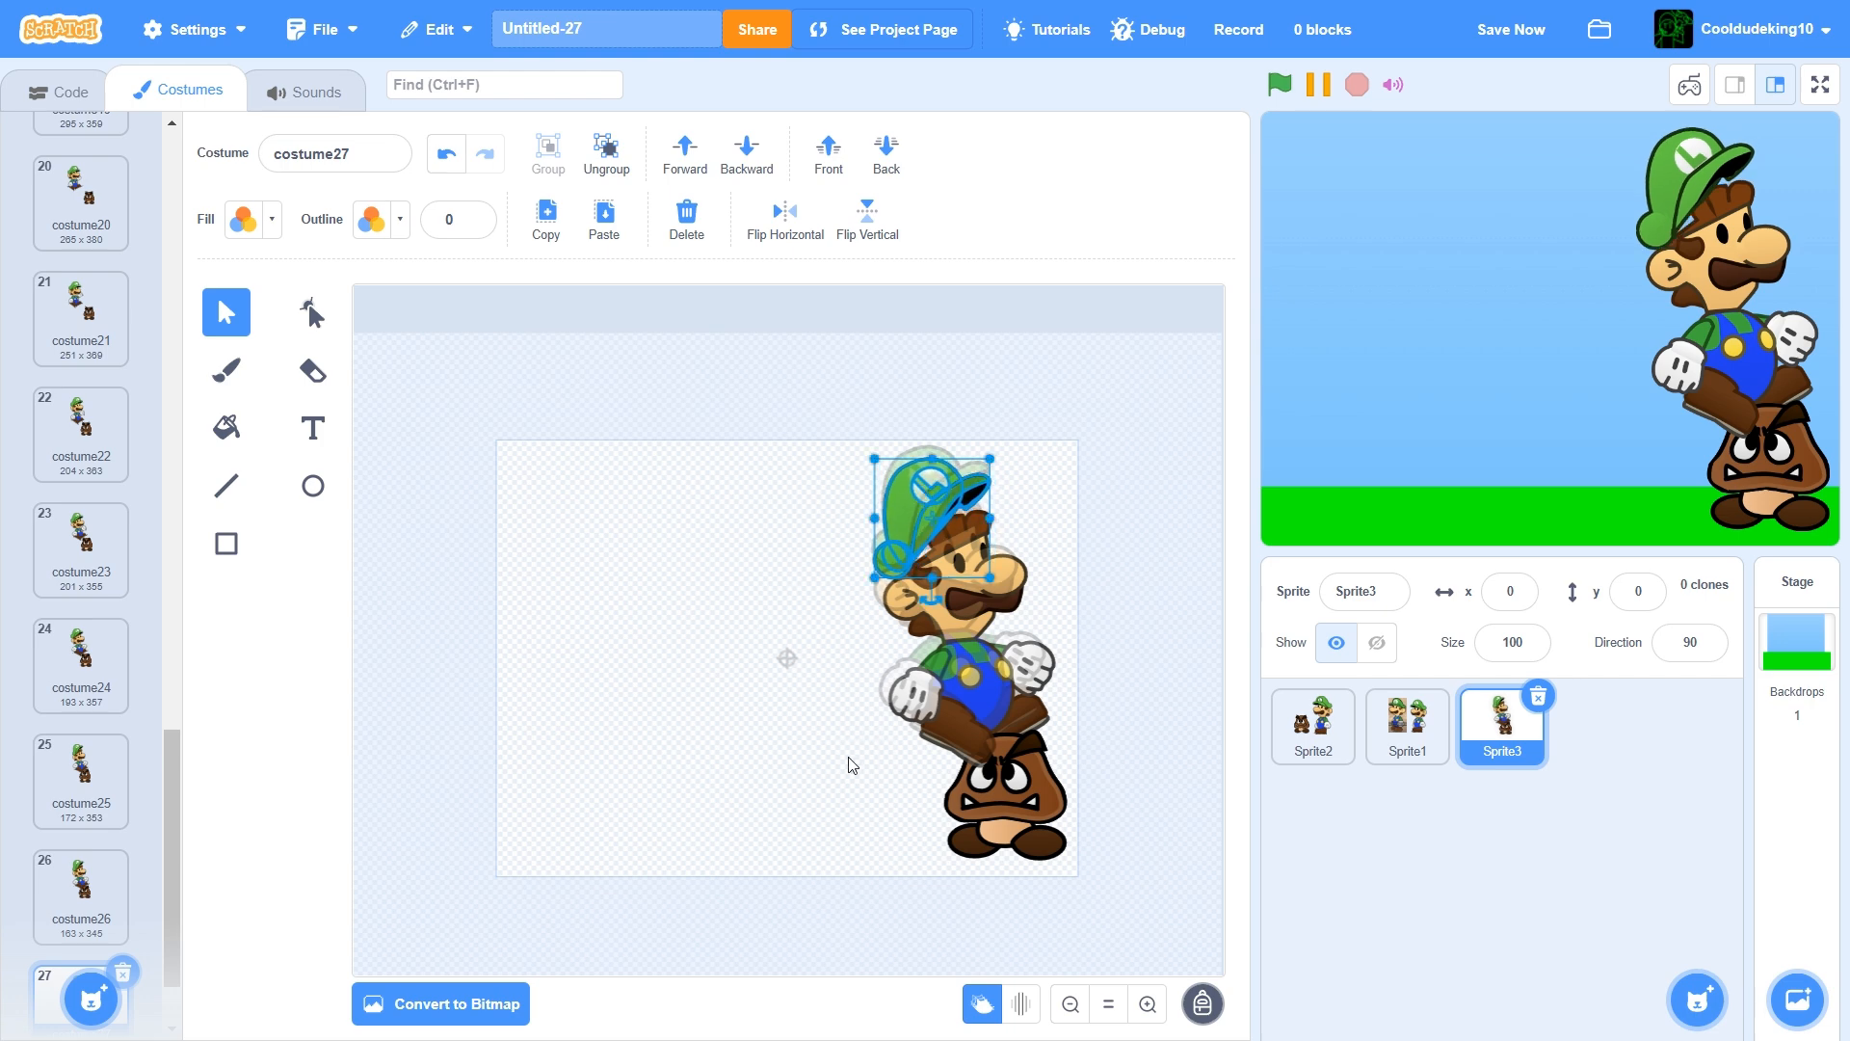
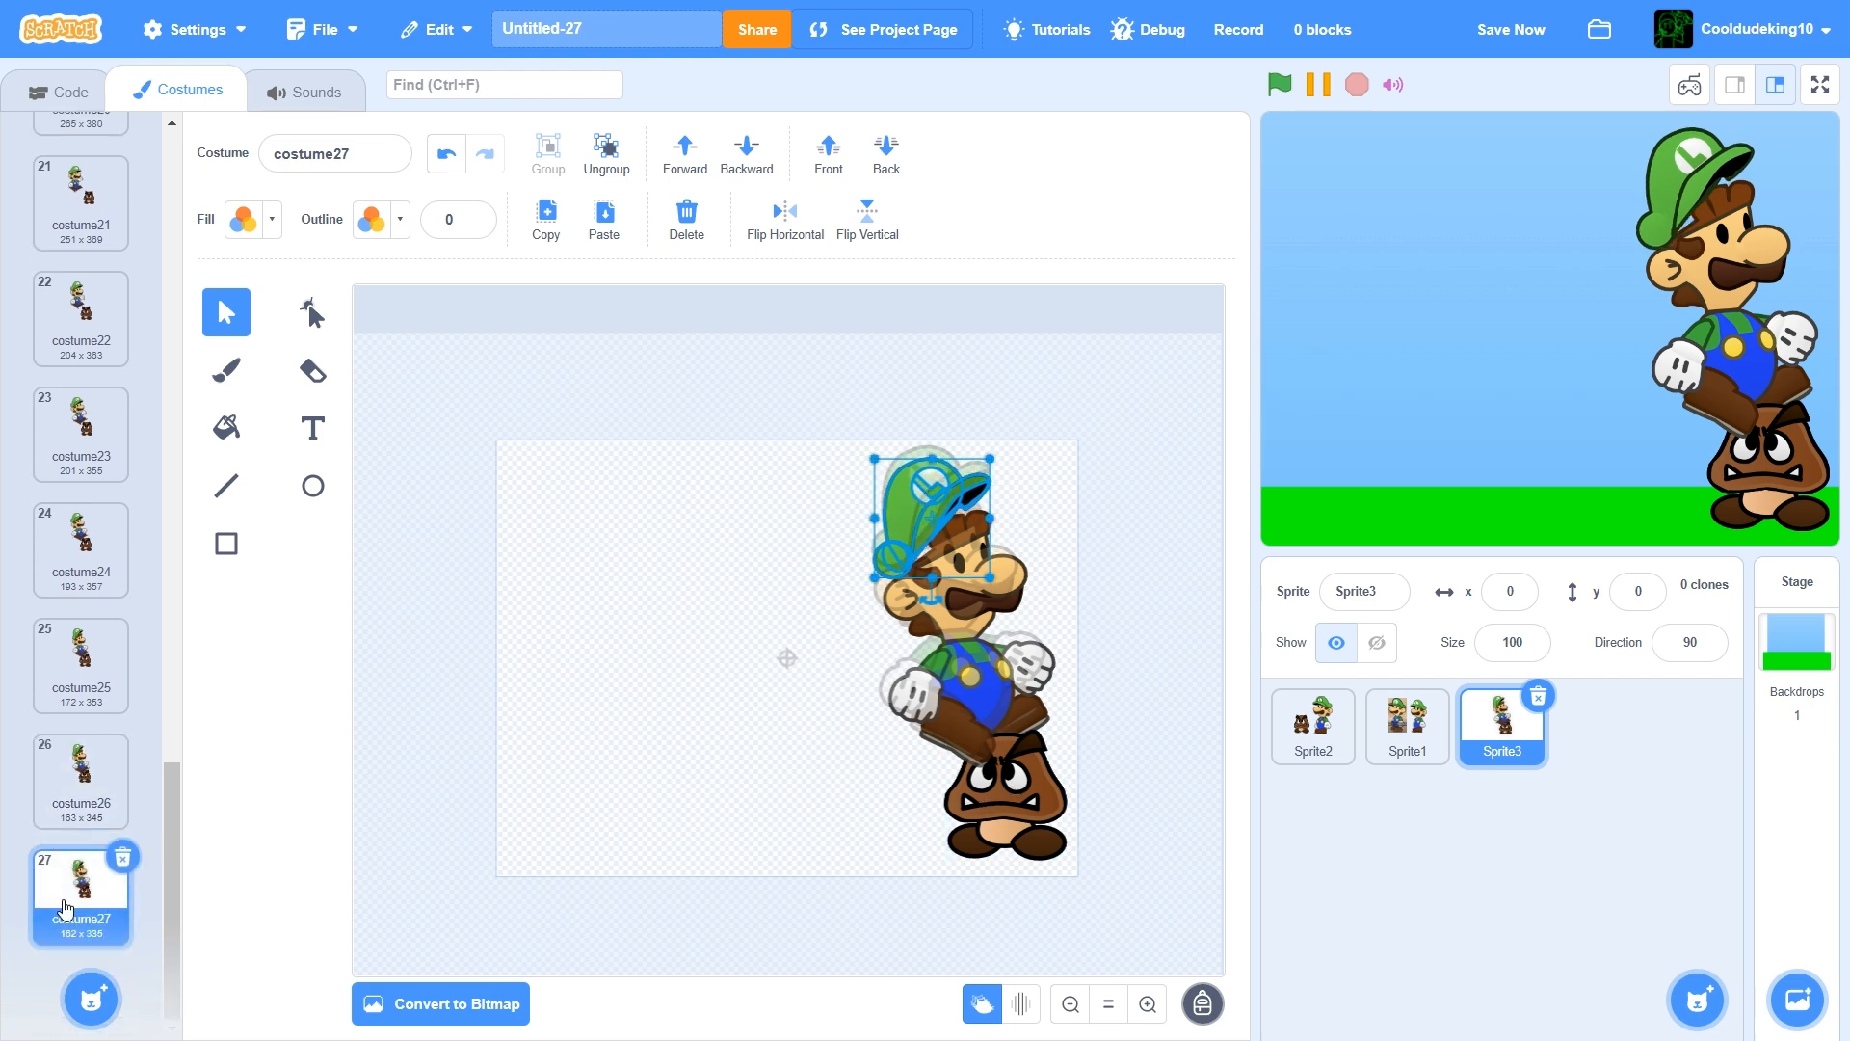
# Duplicate costume27 as the next animation frame and save the project
pyautogui.rightClick(62, 908)
pyautogui.click(97, 925)
pyautogui.click(1145, 1004)
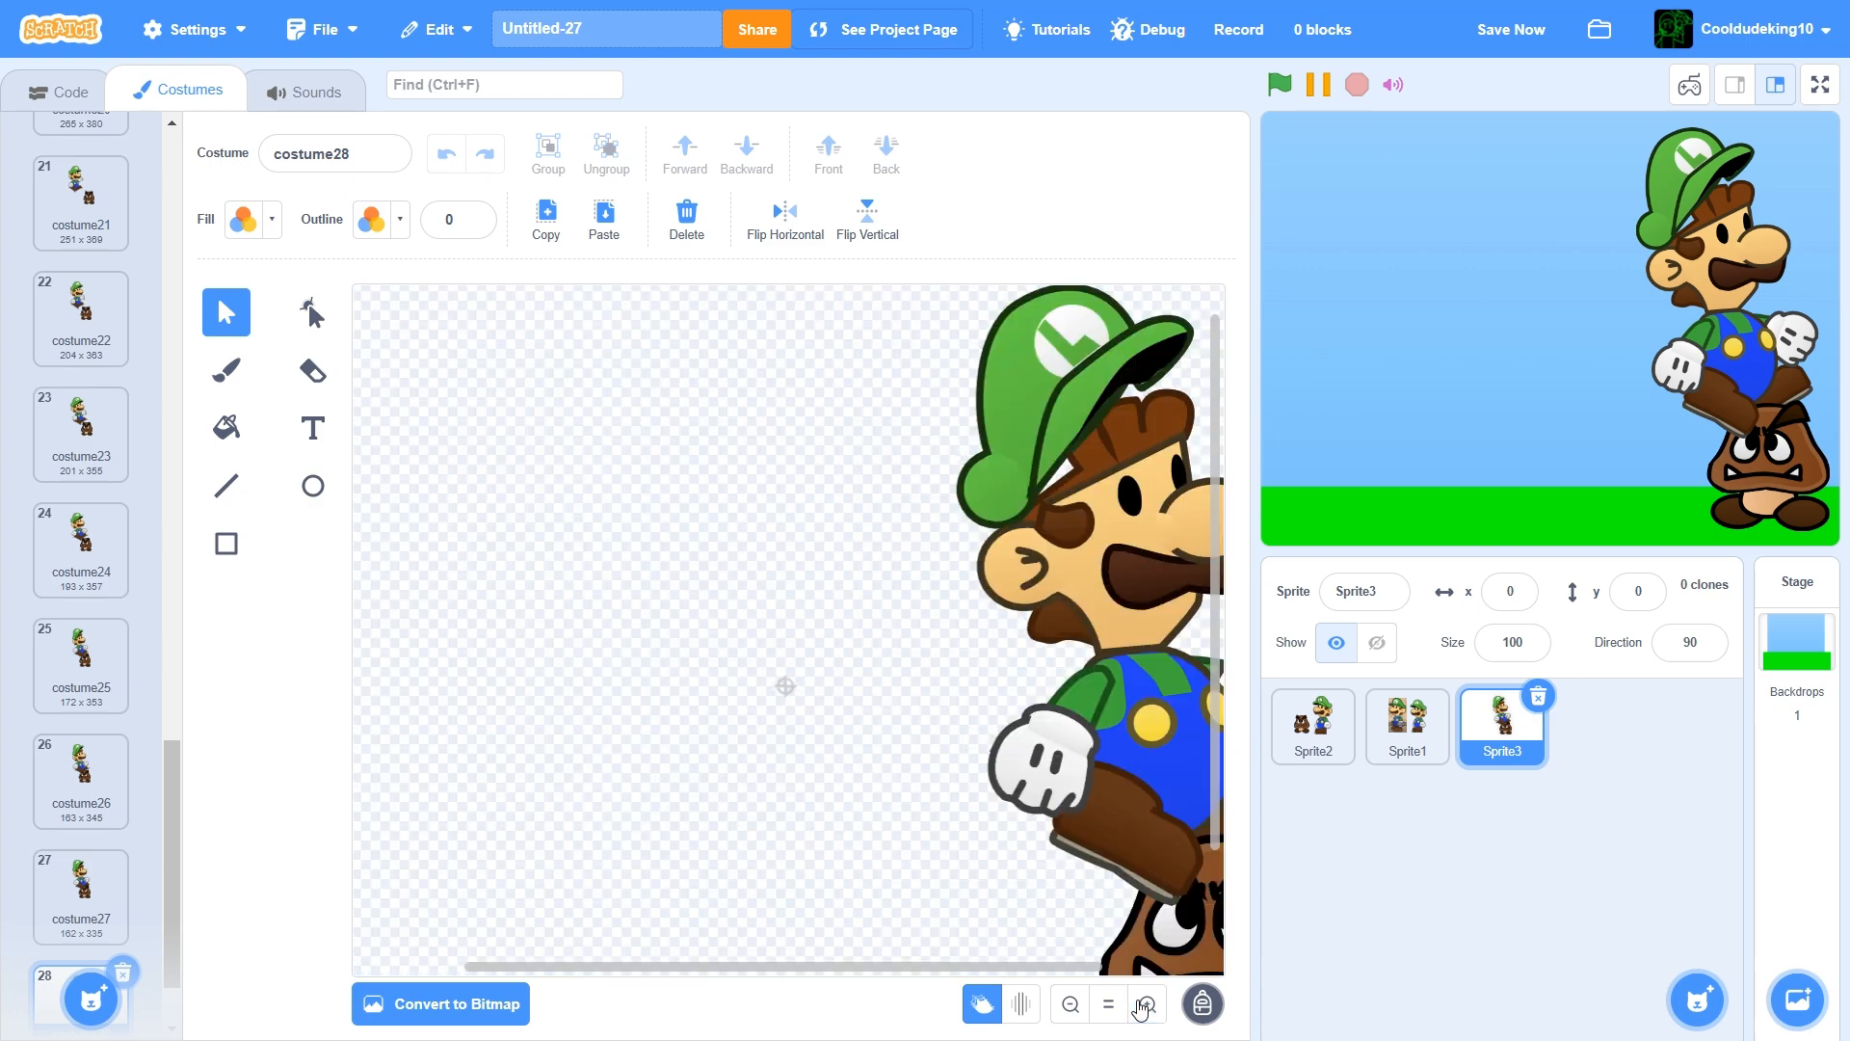
pyautogui.moveTo(872, 968); pyautogui.dragTo(999, 968)
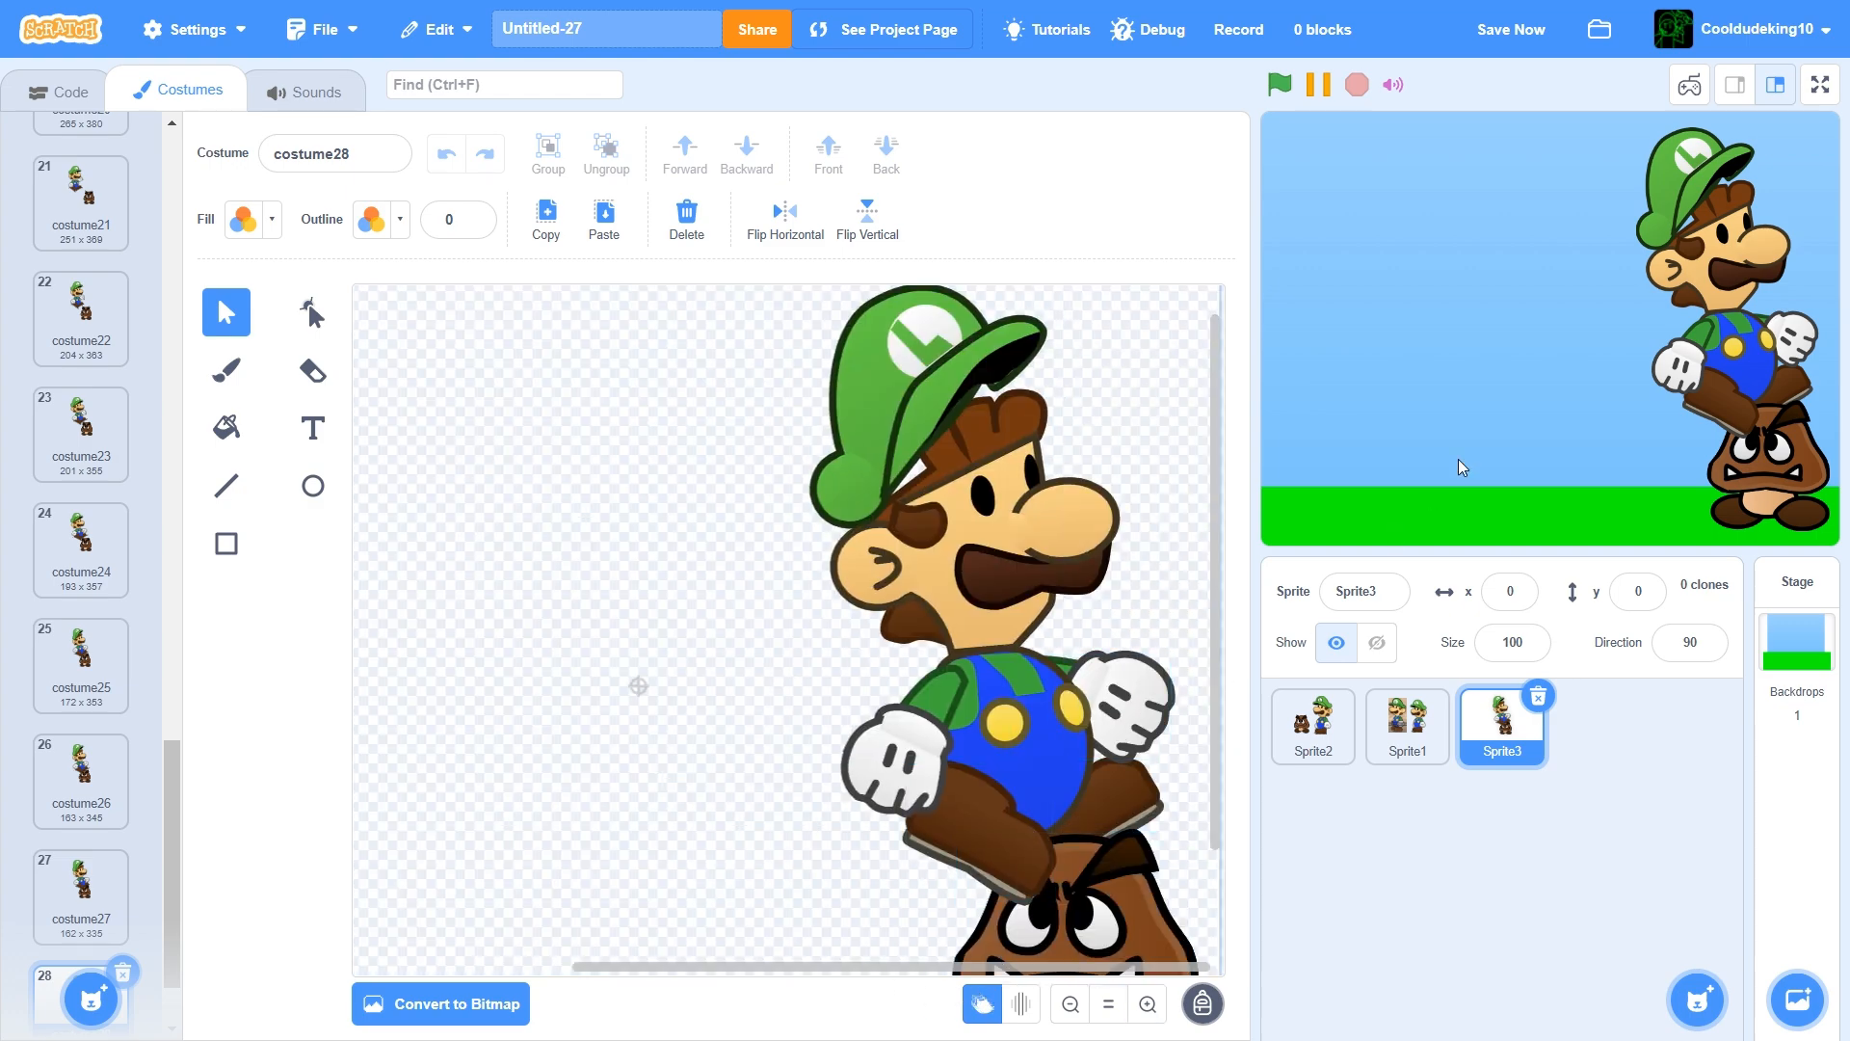
pyautogui.click(1491, 55)
# In costume28, rotate Luigi's front foot until it is level and shift the Goomba slightly left
pyautogui.scroll(-2, 1014, 603)
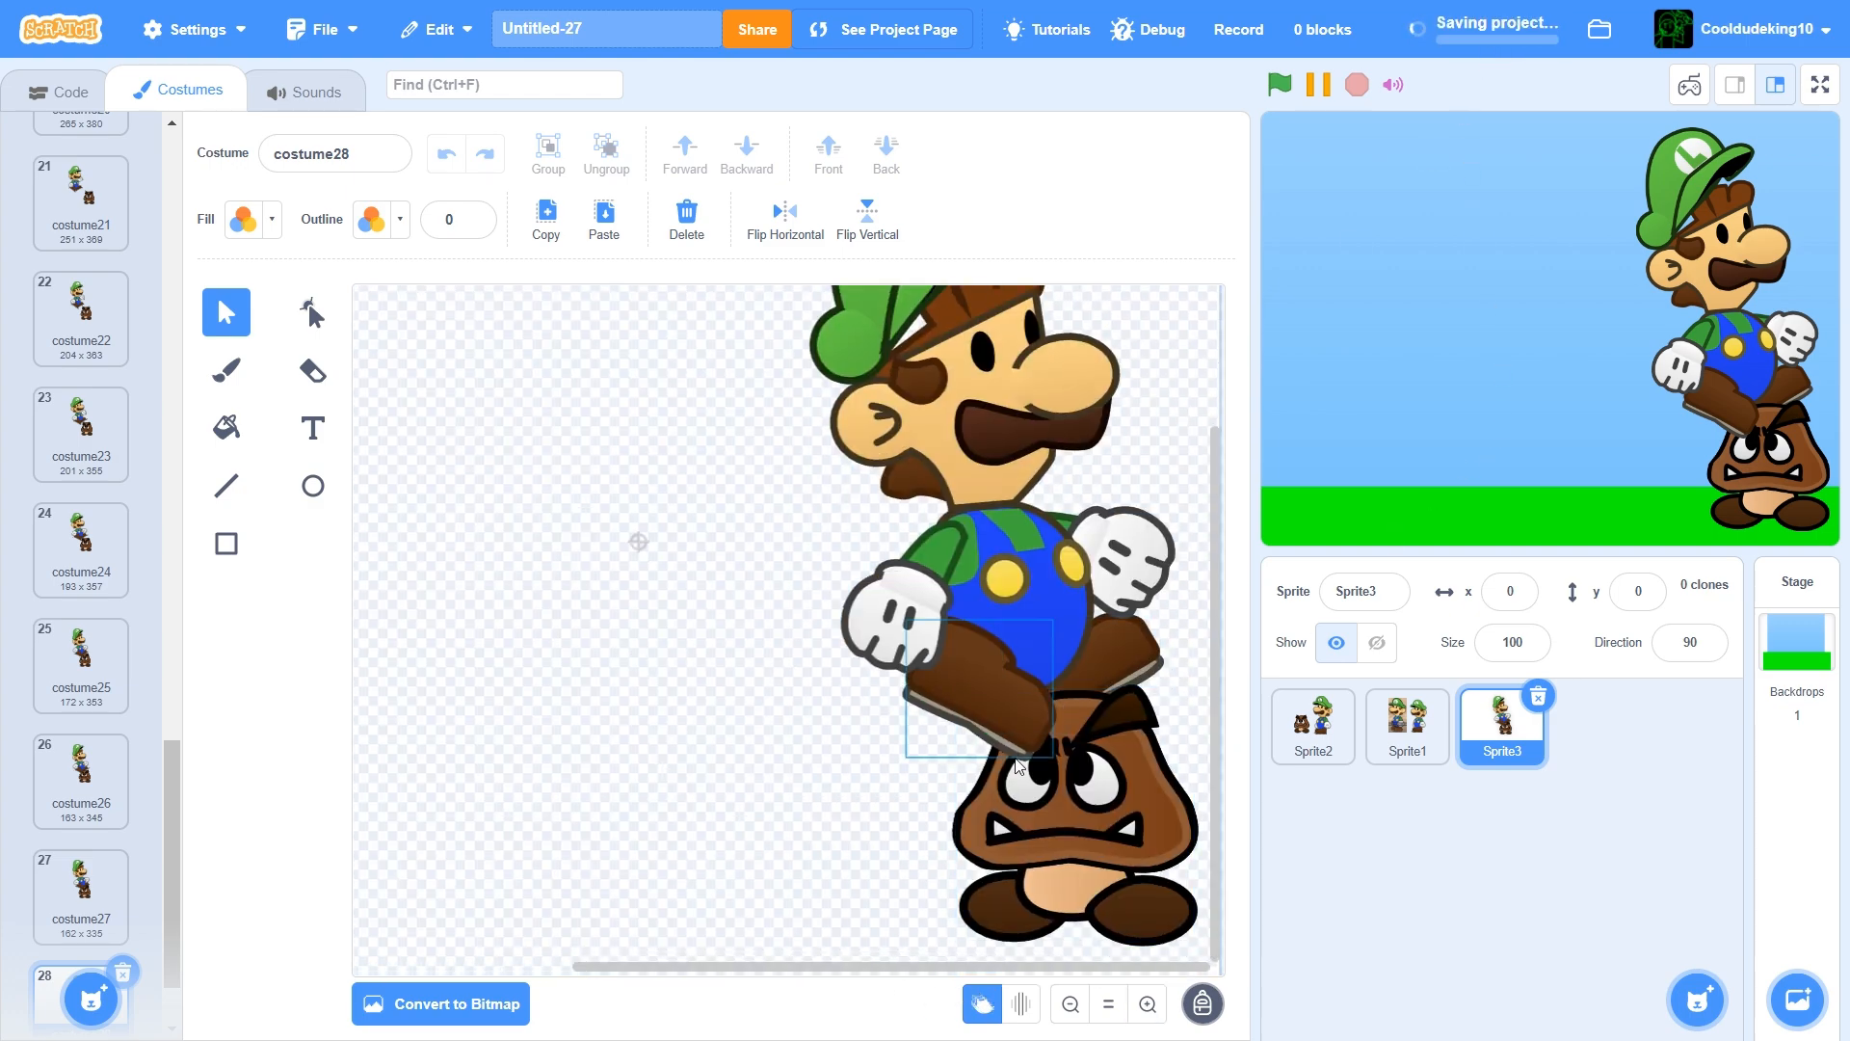
pyautogui.moveTo(990, 695); pyautogui.dragTo(996, 691)
pyautogui.moveTo(976, 768); pyautogui.dragTo(1023, 785)
pyautogui.click(1111, 675)
pyautogui.click(1055, 764)
# Select all of Luigi in costume28 and move him slightly down and right
pyautogui.scroll(1, 774, 563)
pyautogui.moveTo(747, 388); pyautogui.dragTo(950, 567)
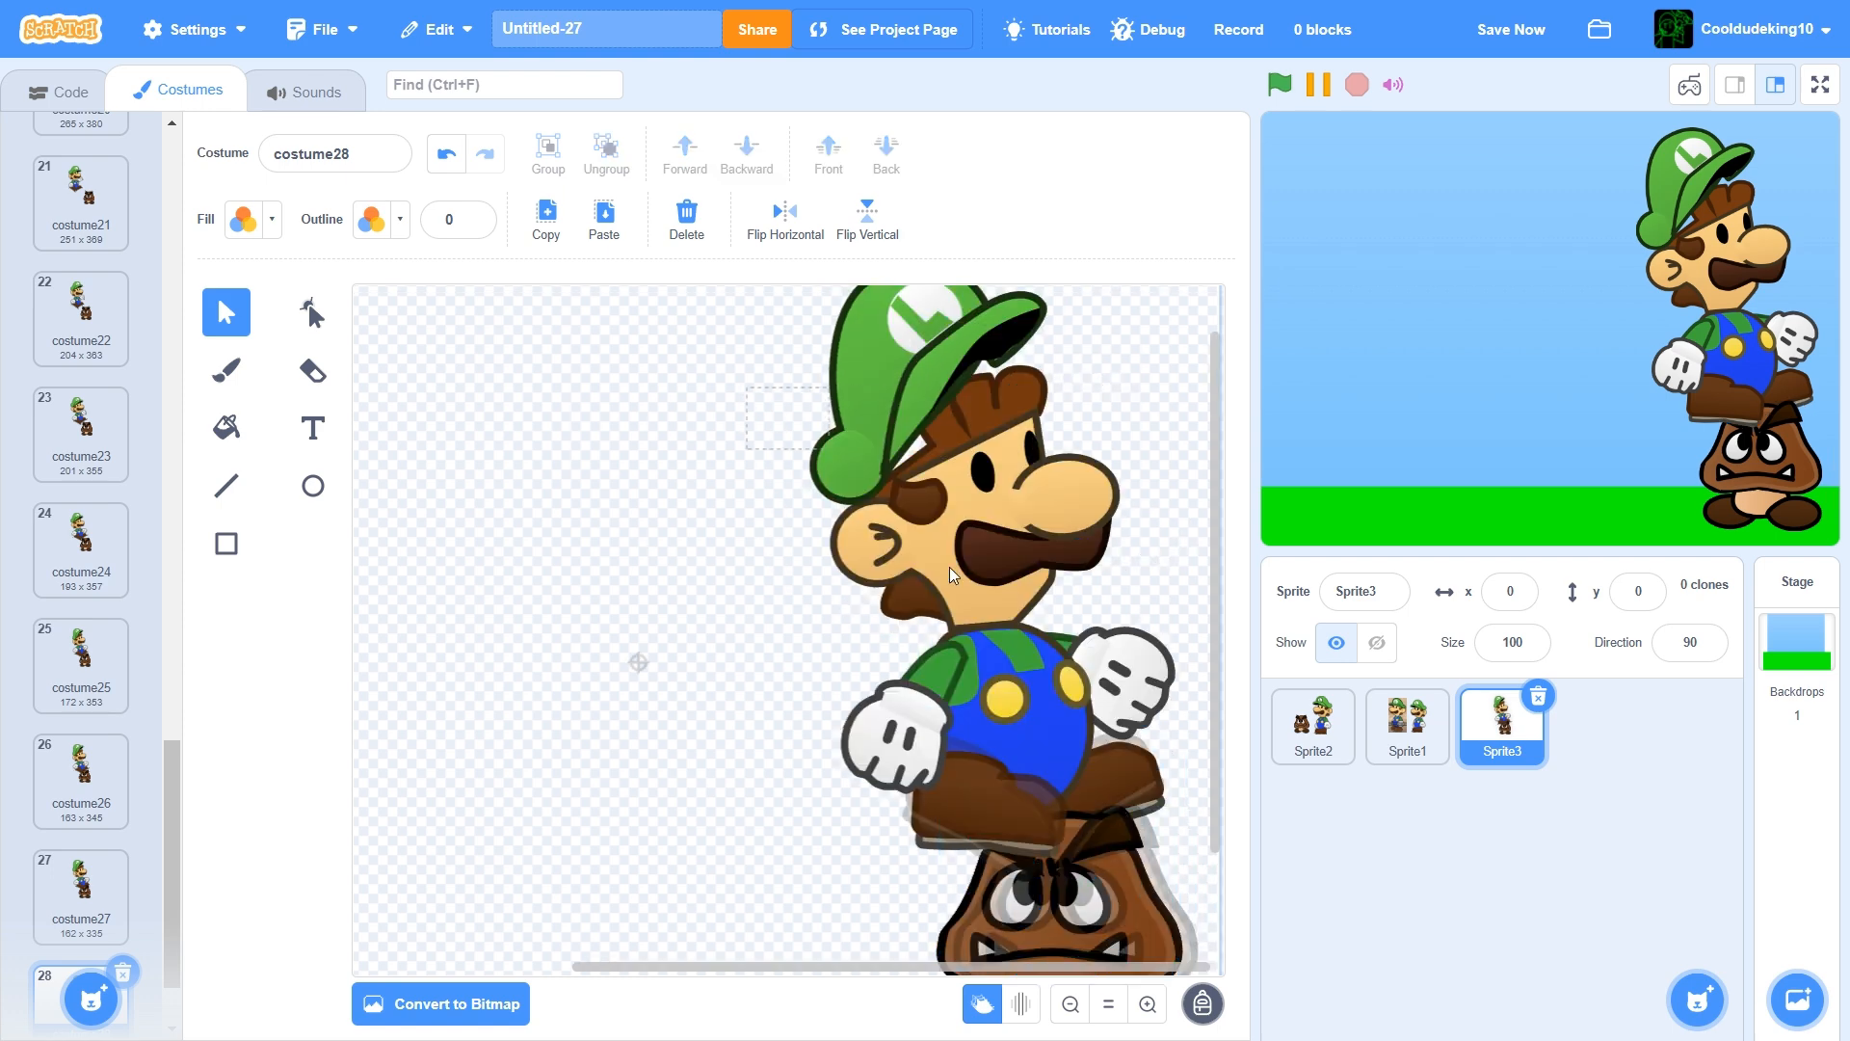
pyautogui.moveTo(1110, 773); pyautogui.dragTo(1112, 773)
pyautogui.moveTo(1016, 714); pyautogui.dragTo(1022, 733)
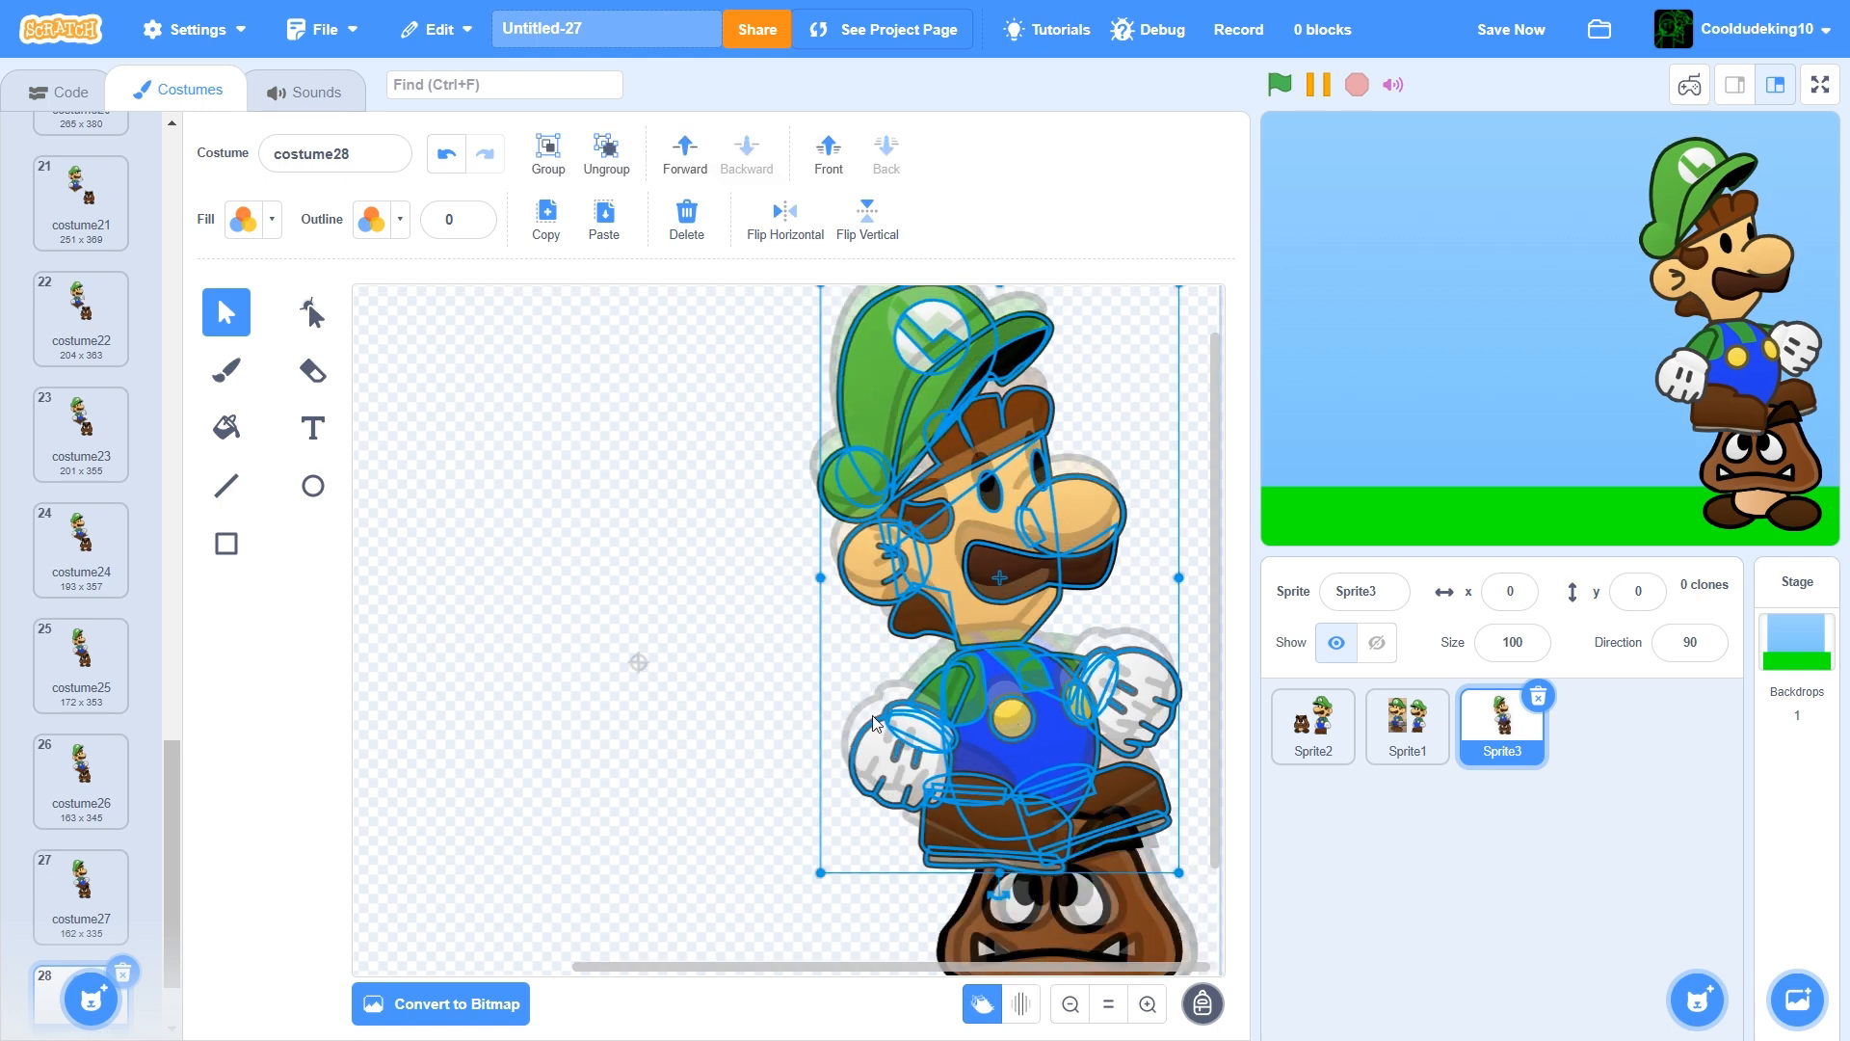
pyautogui.click(720, 706)
# Squash the Goomba in costume28 from the top beneath Luigi's feet and save the project
pyautogui.scroll(-2, 921, 775)
pyautogui.click(1083, 836)
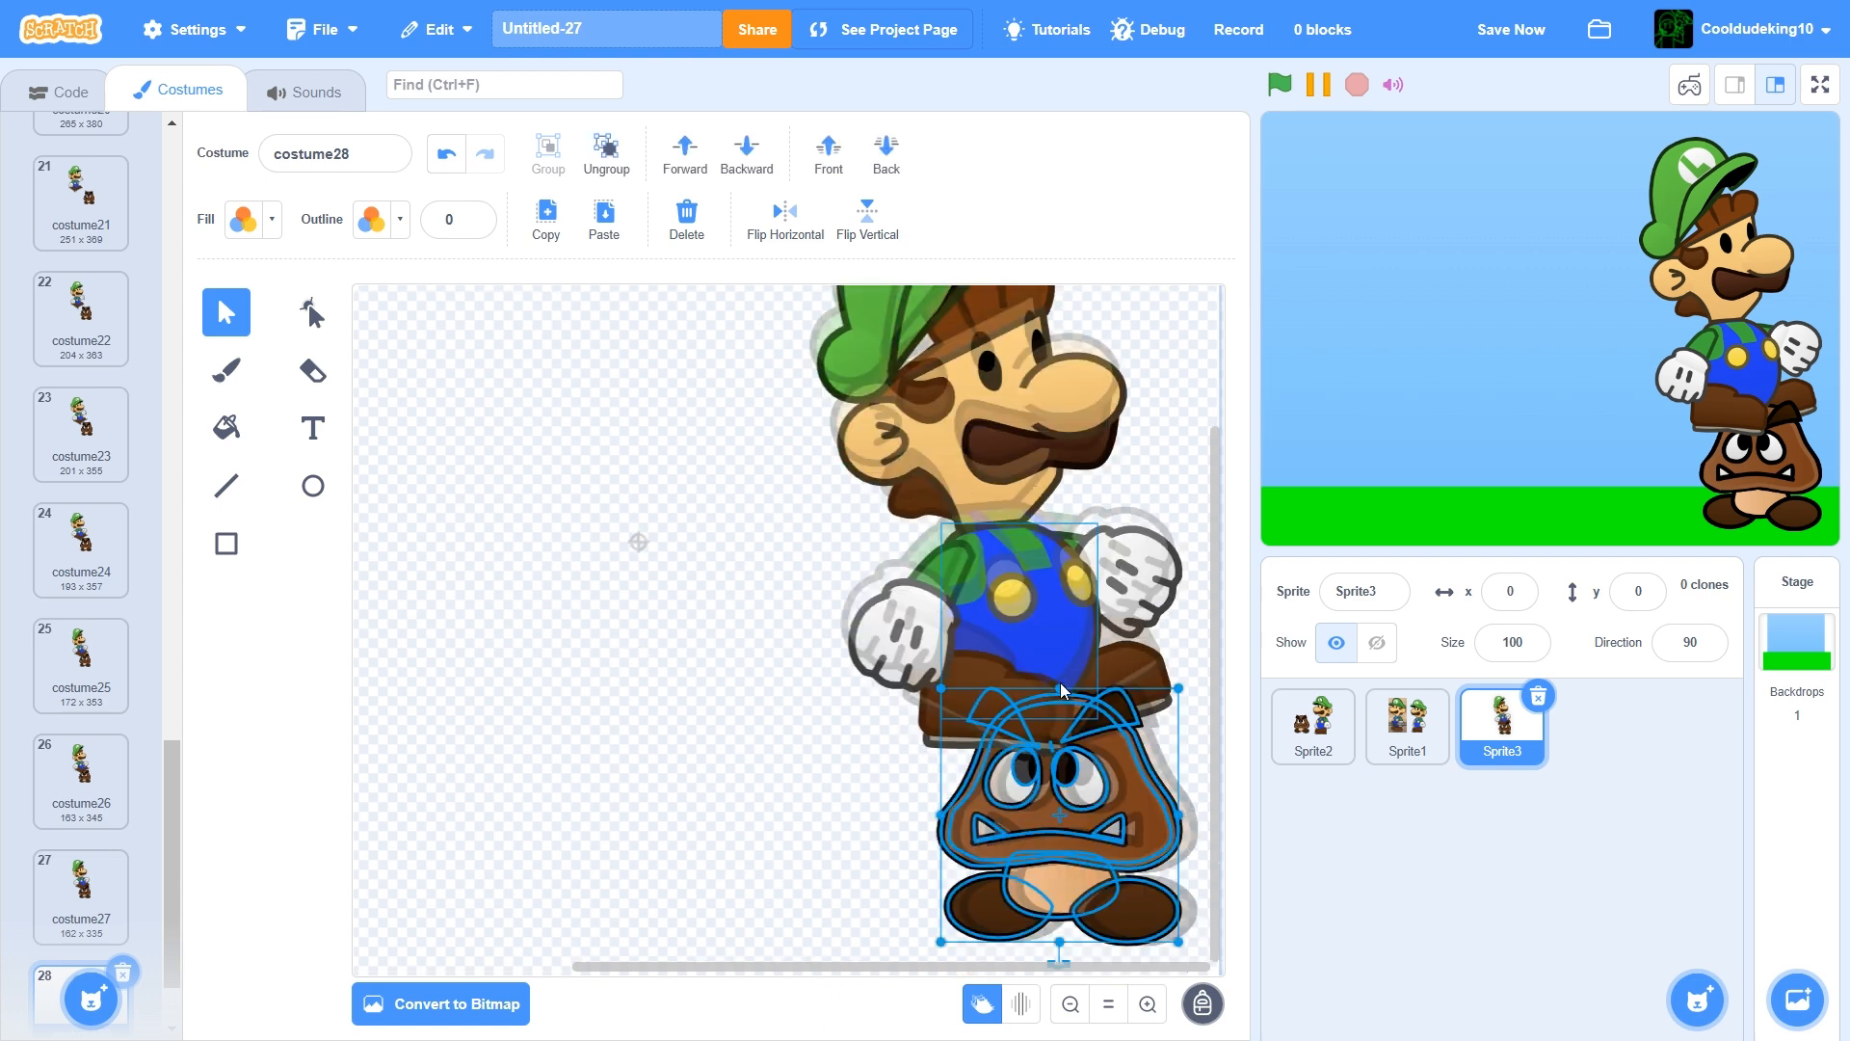
pyautogui.moveTo(1059, 706); pyautogui.dragTo(1059, 720)
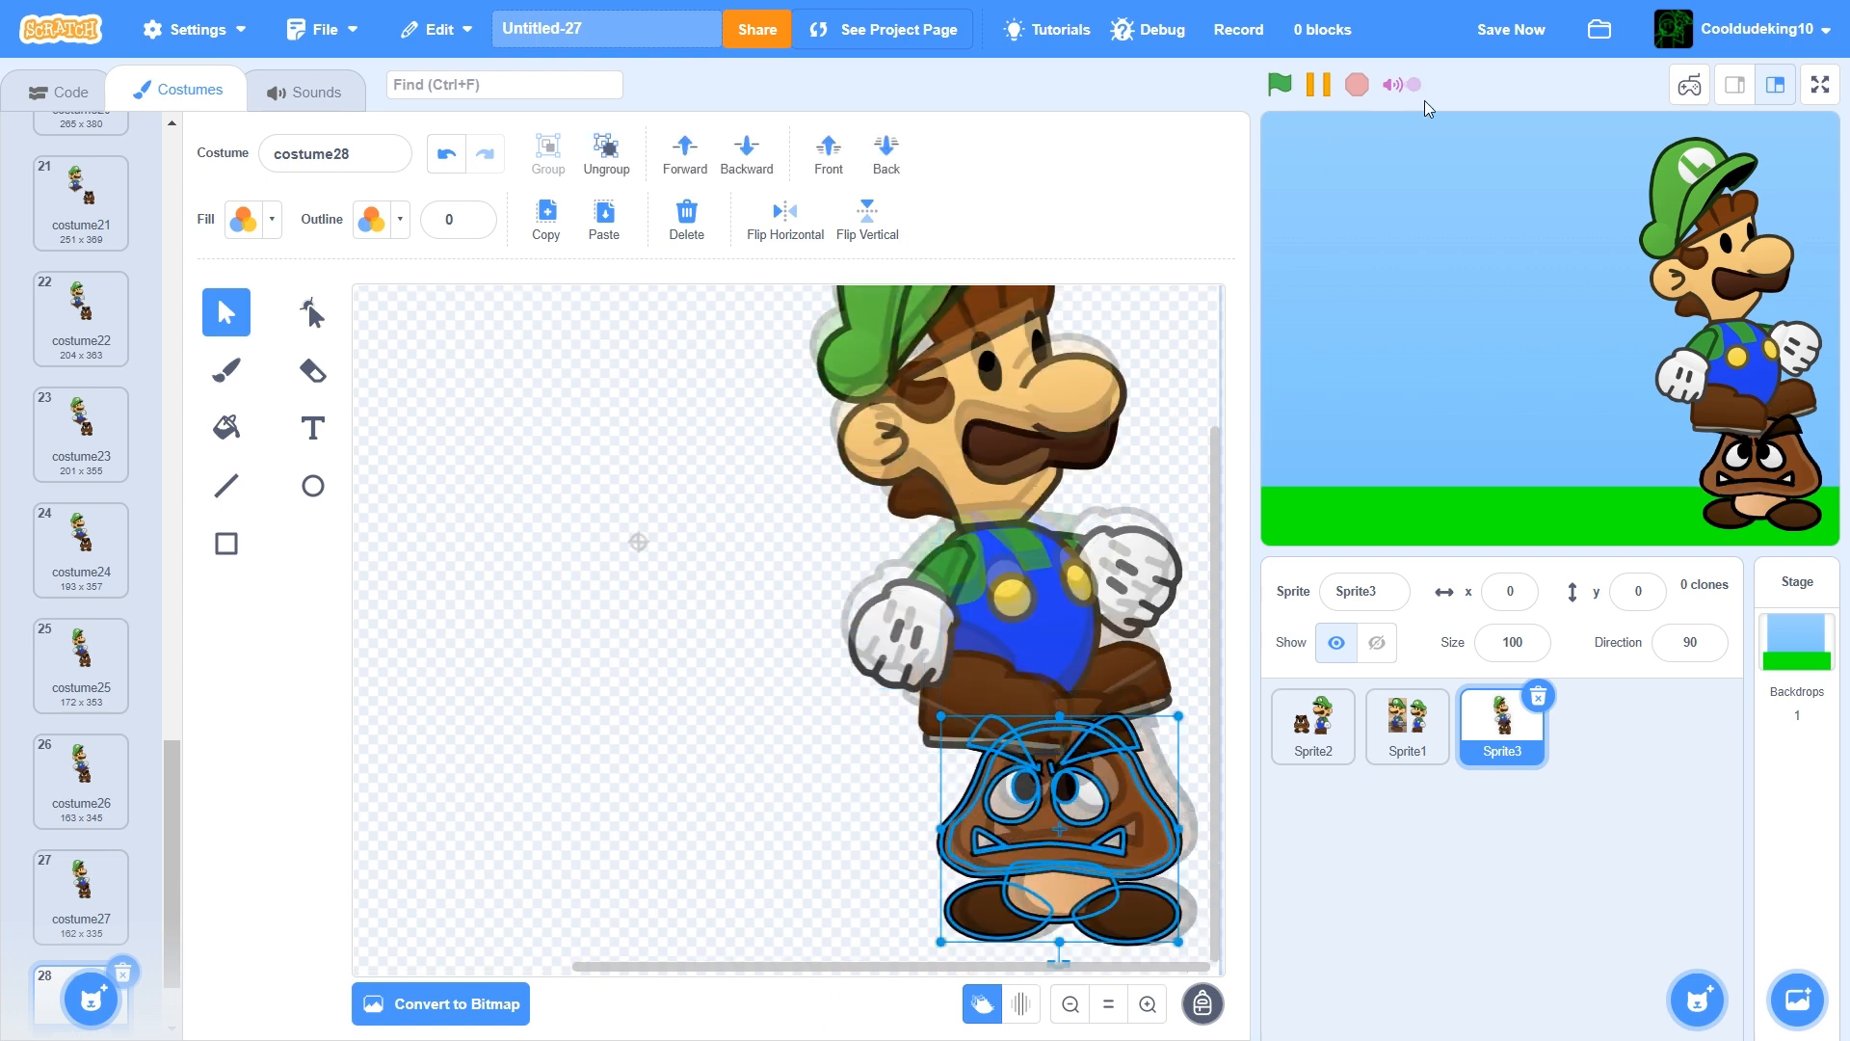
pyautogui.click(1511, 31)
# In a duplicate of costume28, squash the Goomba further from the top and rotate Luigi's rear foot level
pyautogui.scroll(-1, 82, 906)
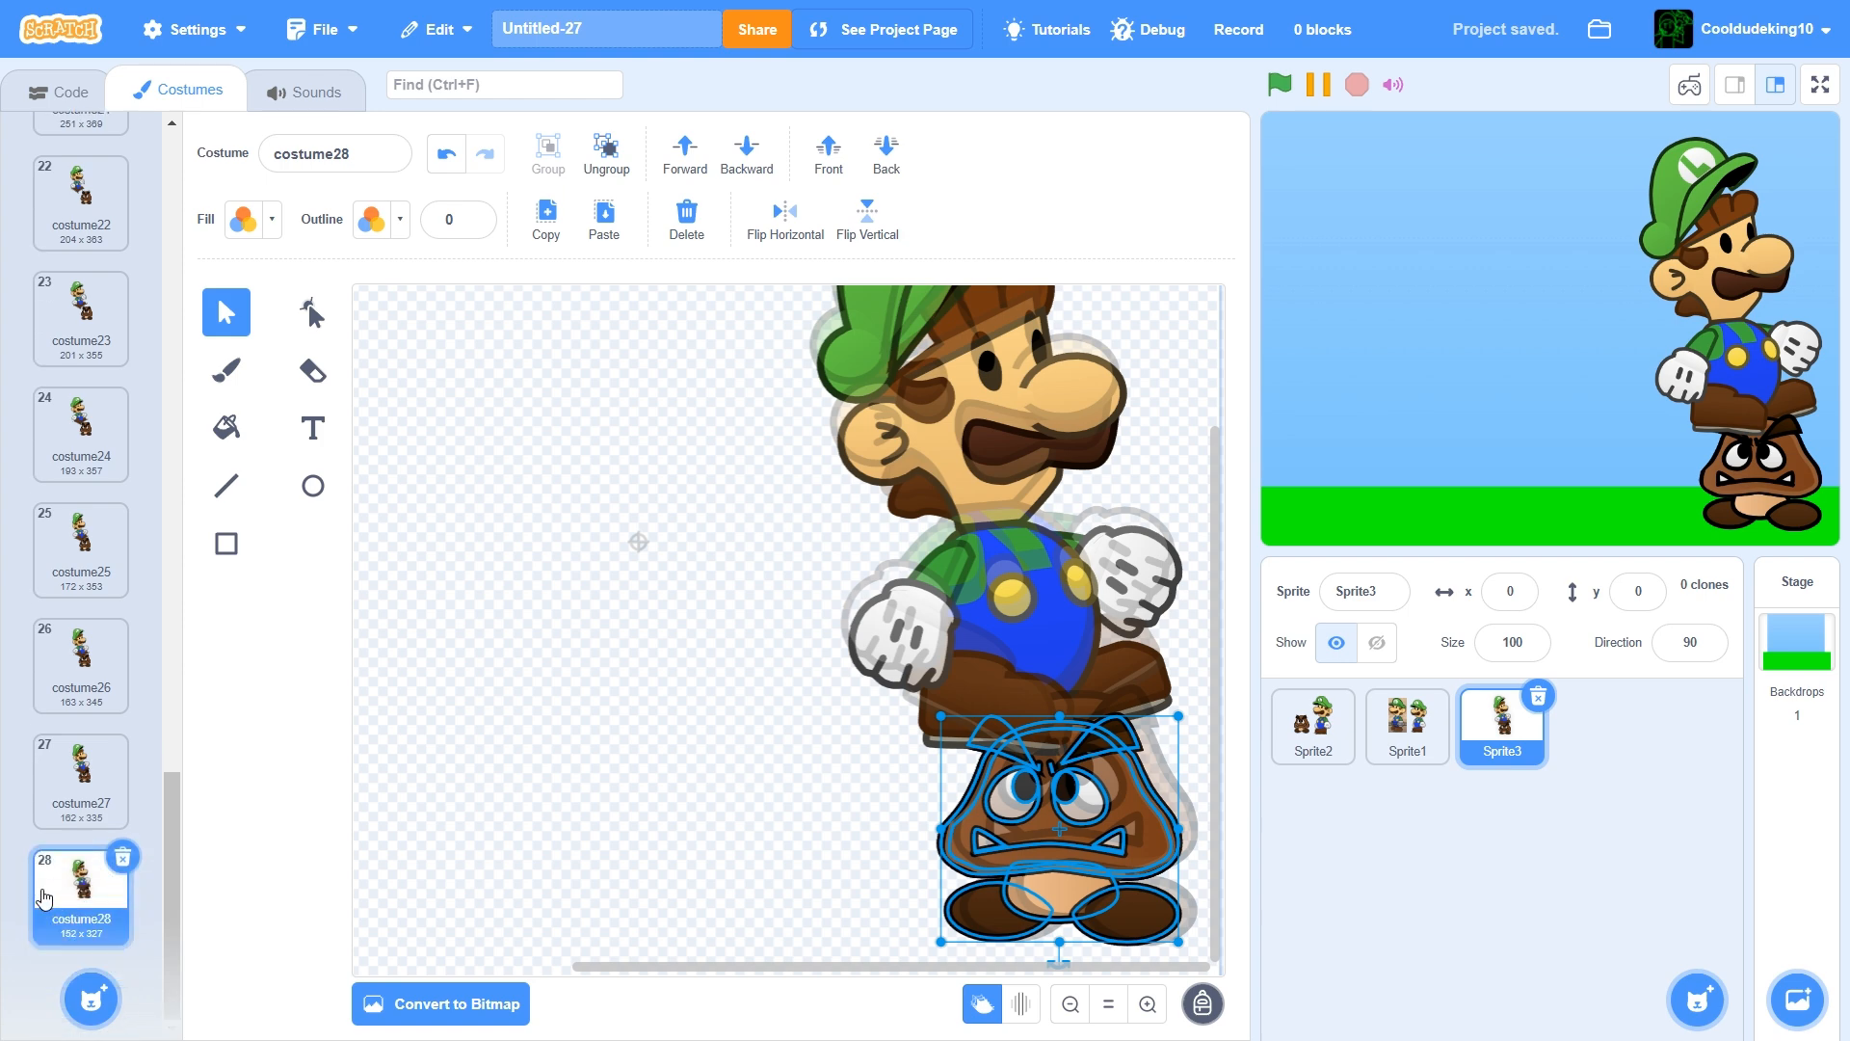
pyautogui.rightClick(44, 896)
pyautogui.click(96, 922)
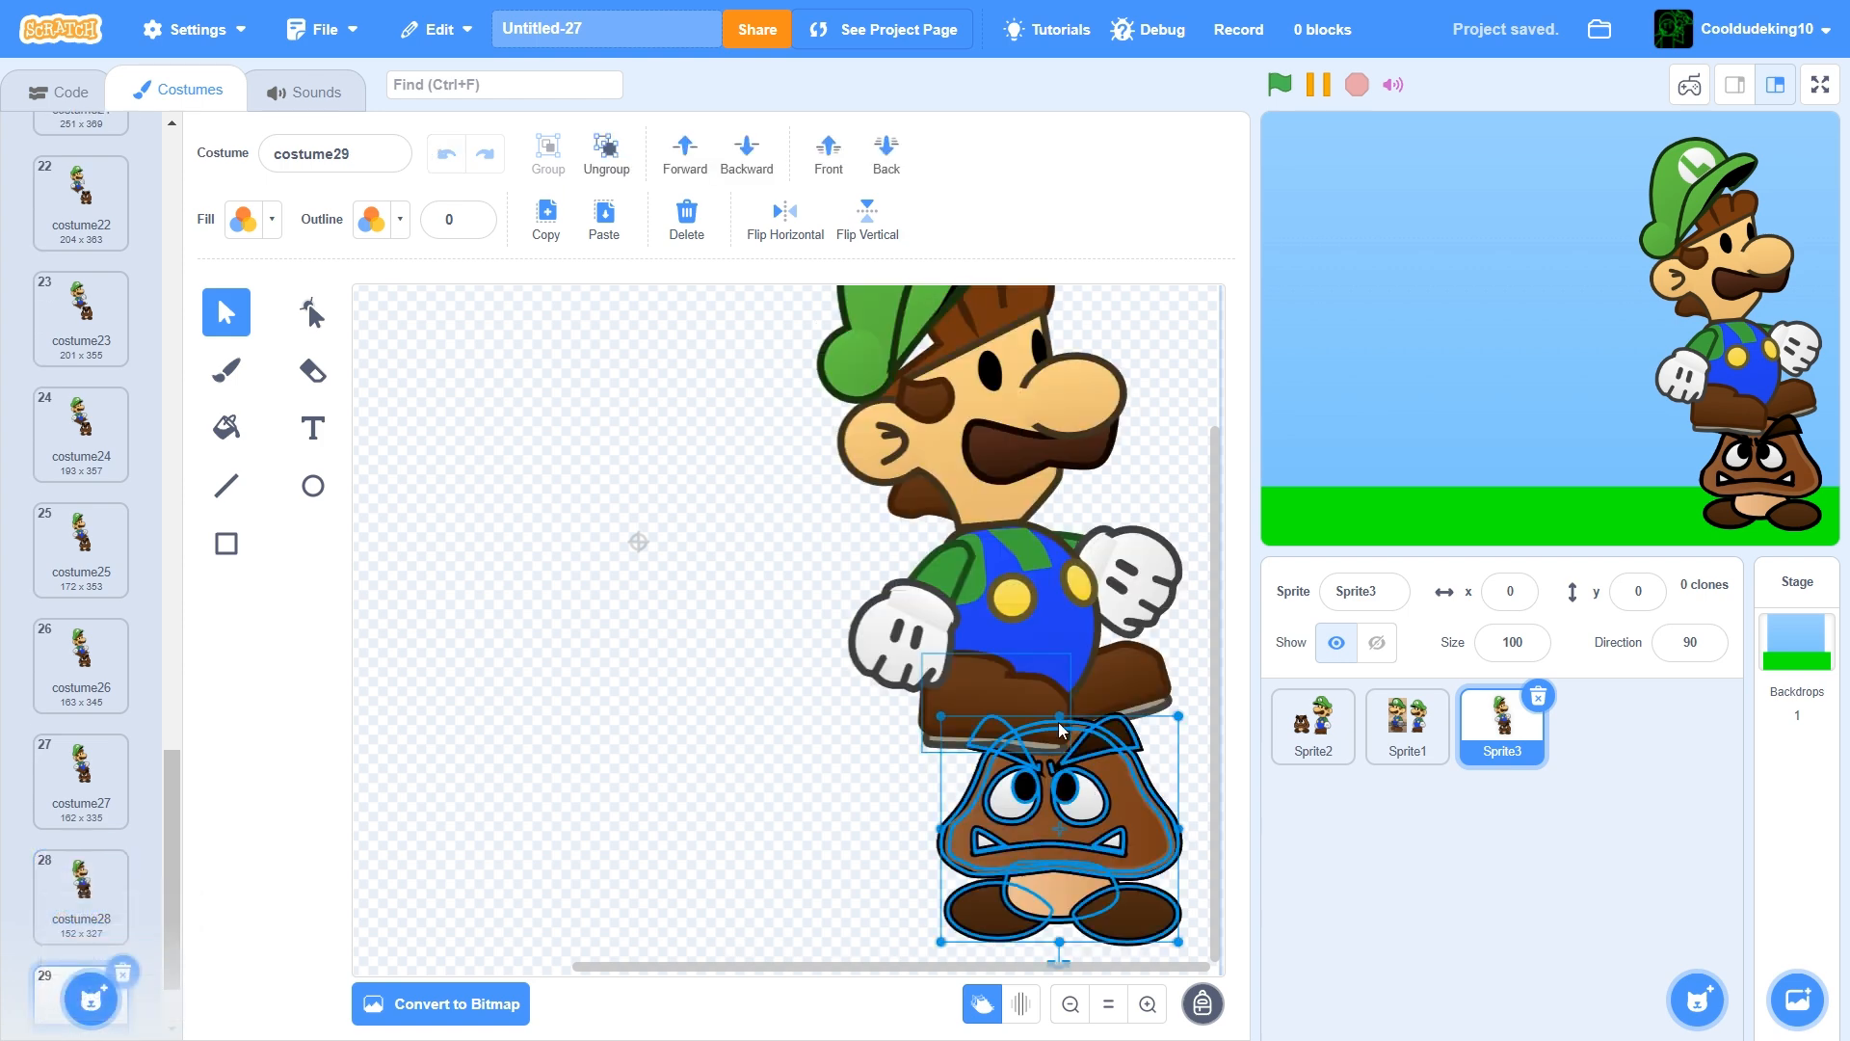
pyautogui.moveTo(1055, 714); pyautogui.dragTo(1098, 704)
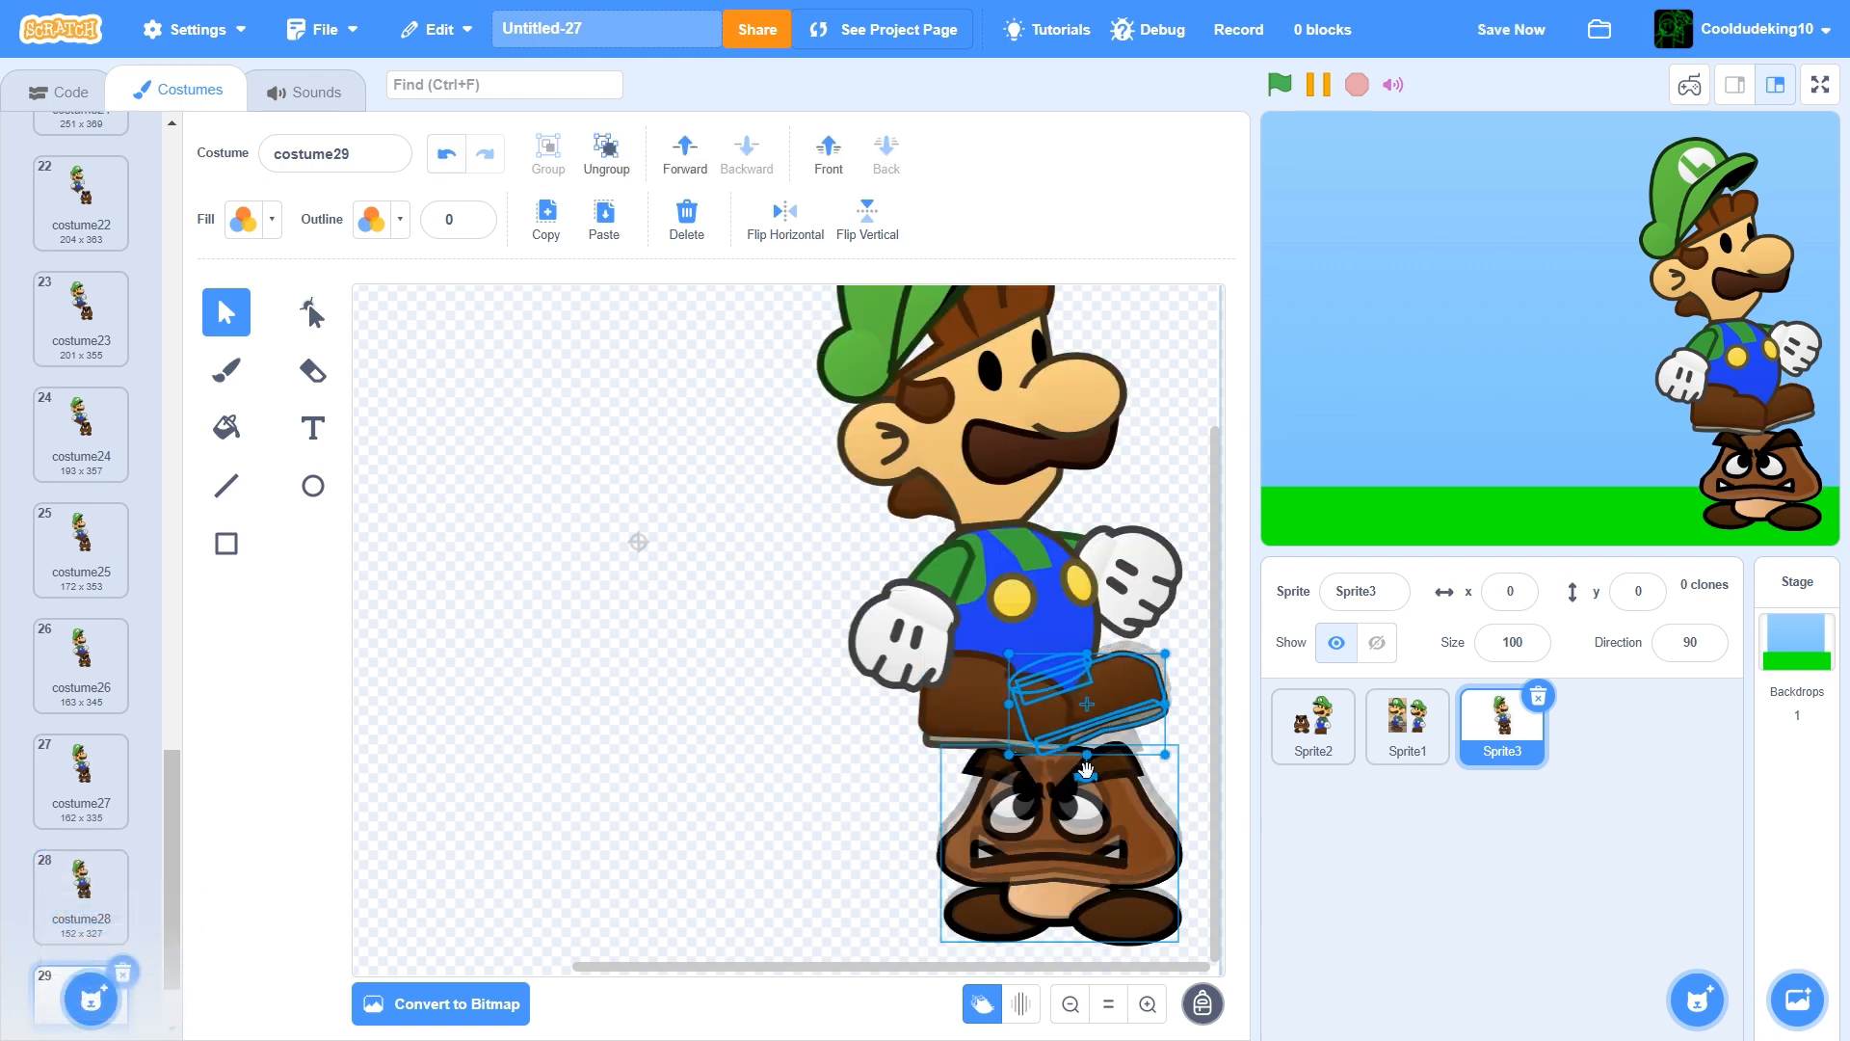
pyautogui.moveTo(1086, 769); pyautogui.dragTo(1071, 773)
# Select all of Luigi in costume29 and lower him onto the squashed Goomba
pyautogui.scroll(2, 830, 748)
pyautogui.moveTo(713, 444); pyautogui.dragTo(1162, 833)
pyautogui.scroll(-3, 1002, 744)
pyautogui.moveTo(1003, 672); pyautogui.dragTo(1006, 708)
# In a duplicate of costume29, tilt Luigi's cap slightly forward and lower it onto his head
pyautogui.scroll(-2, 26, 859)
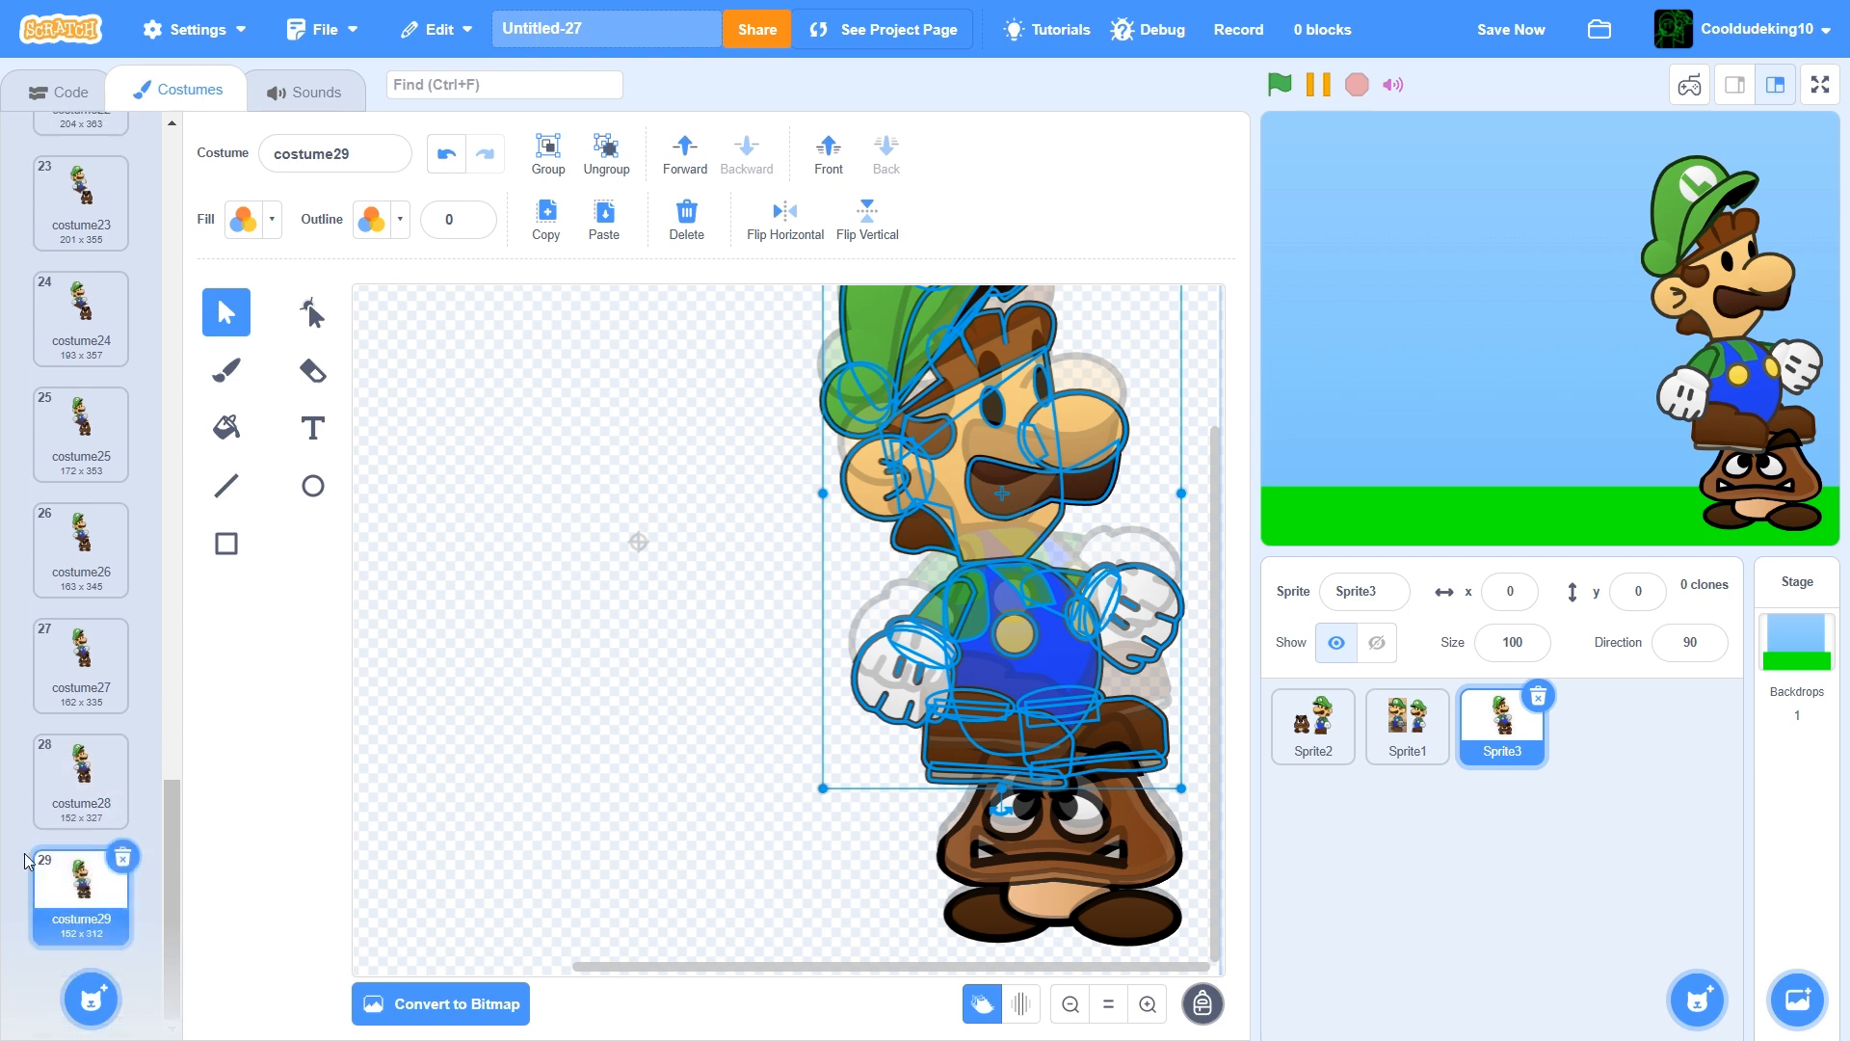
pyautogui.rightClick(53, 874)
pyautogui.click(87, 888)
pyautogui.scroll(1, 536, 847)
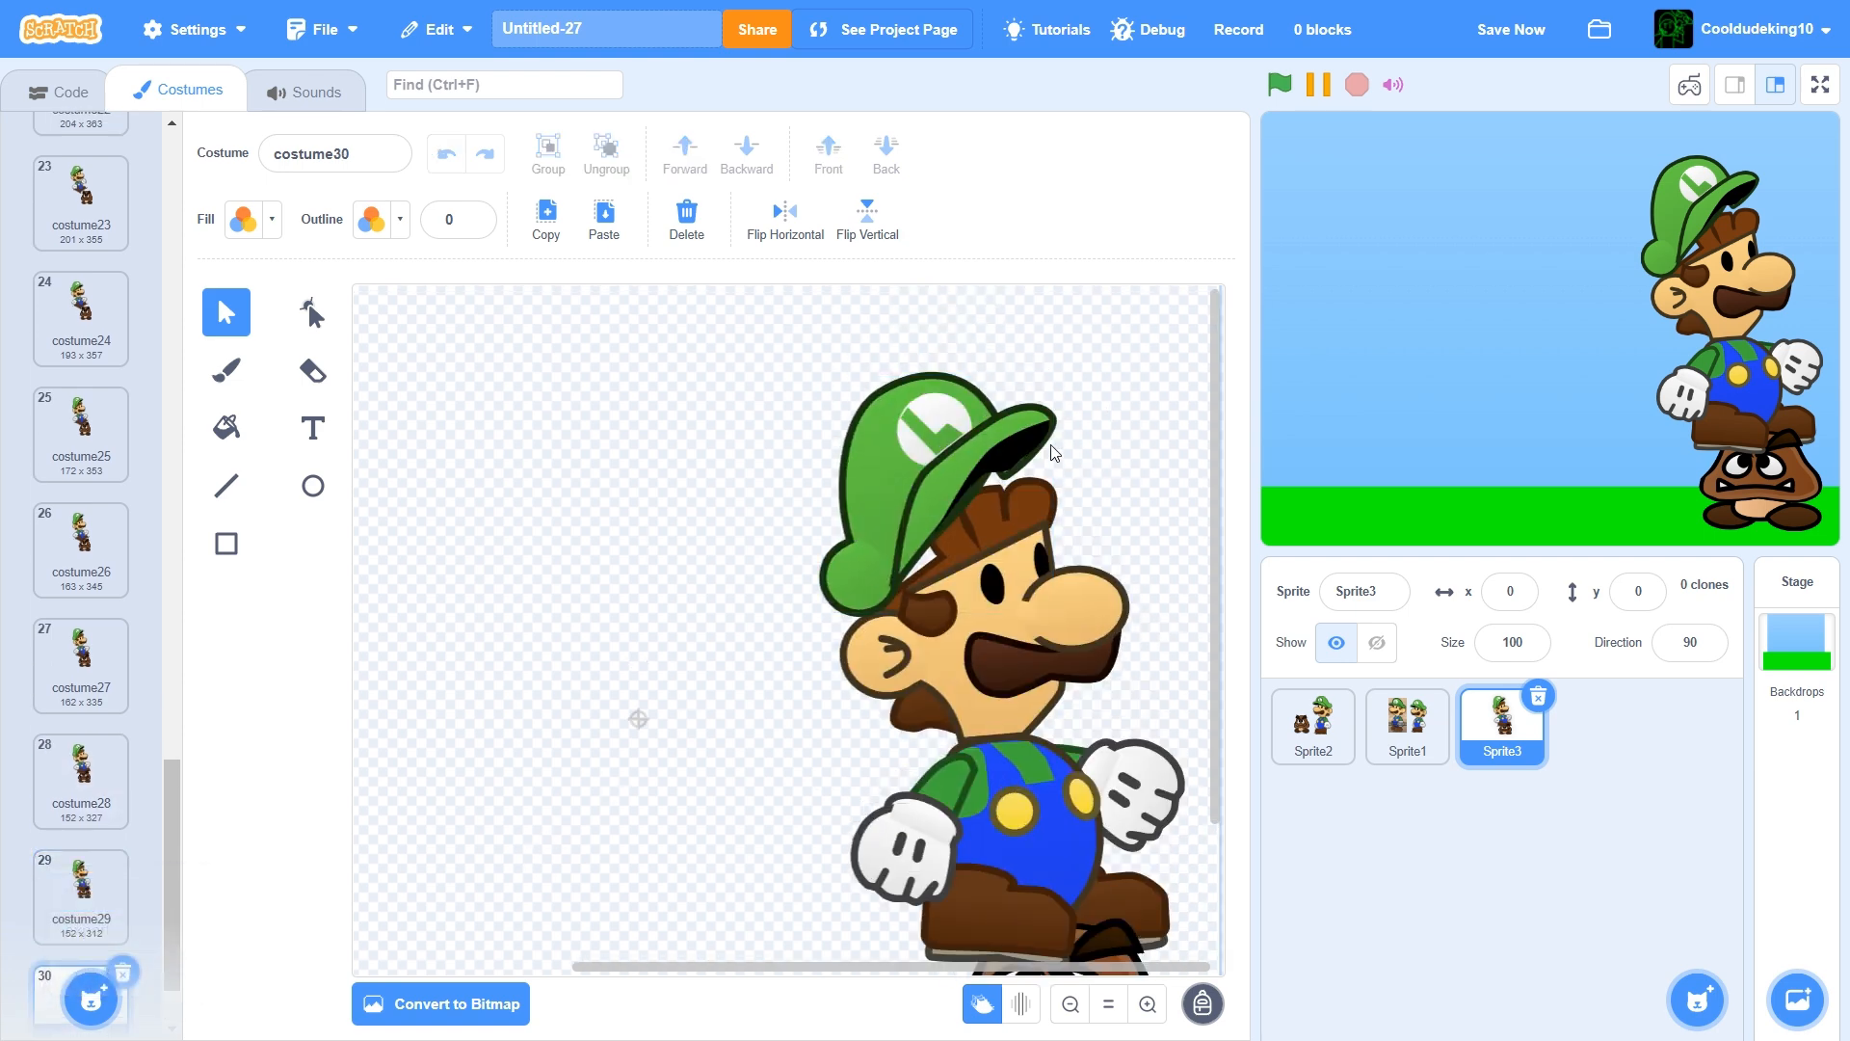
pyautogui.click(954, 506)
pyautogui.moveTo(936, 635); pyautogui.dragTo(916, 634)
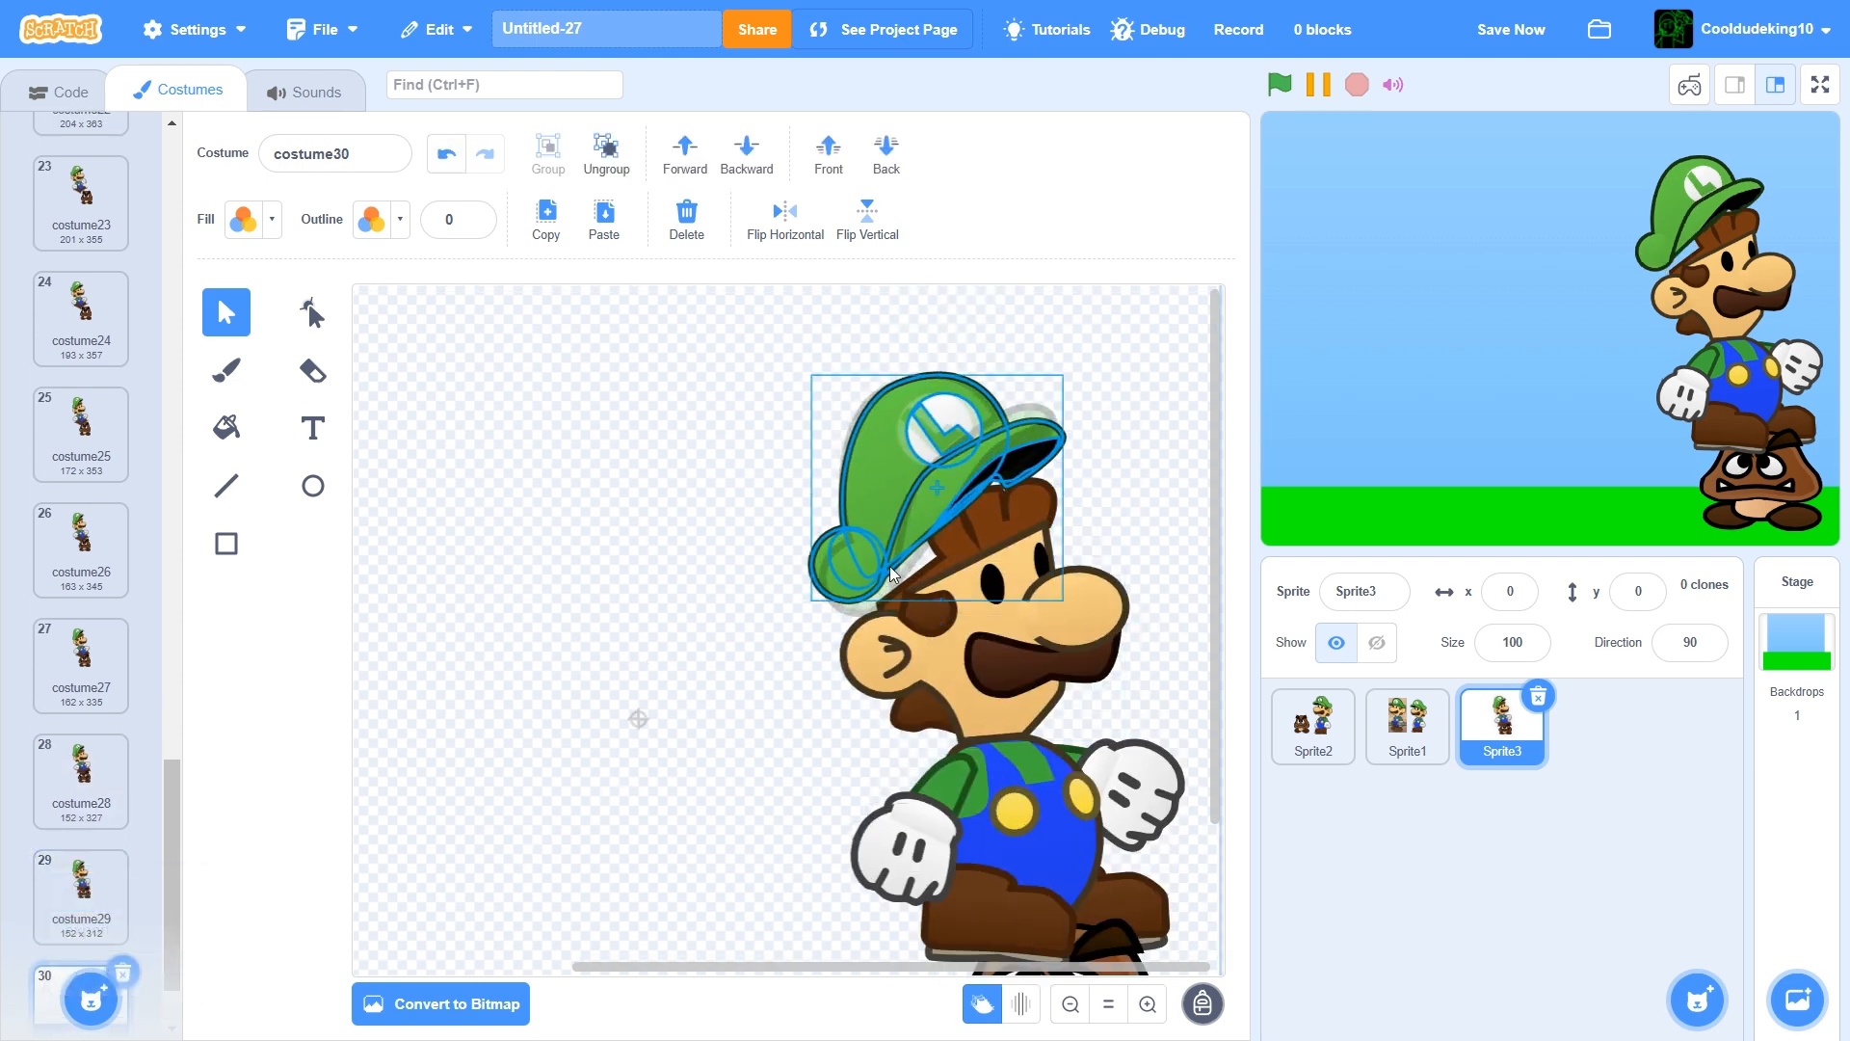
pyautogui.moveTo(888, 566); pyautogui.dragTo(902, 583)
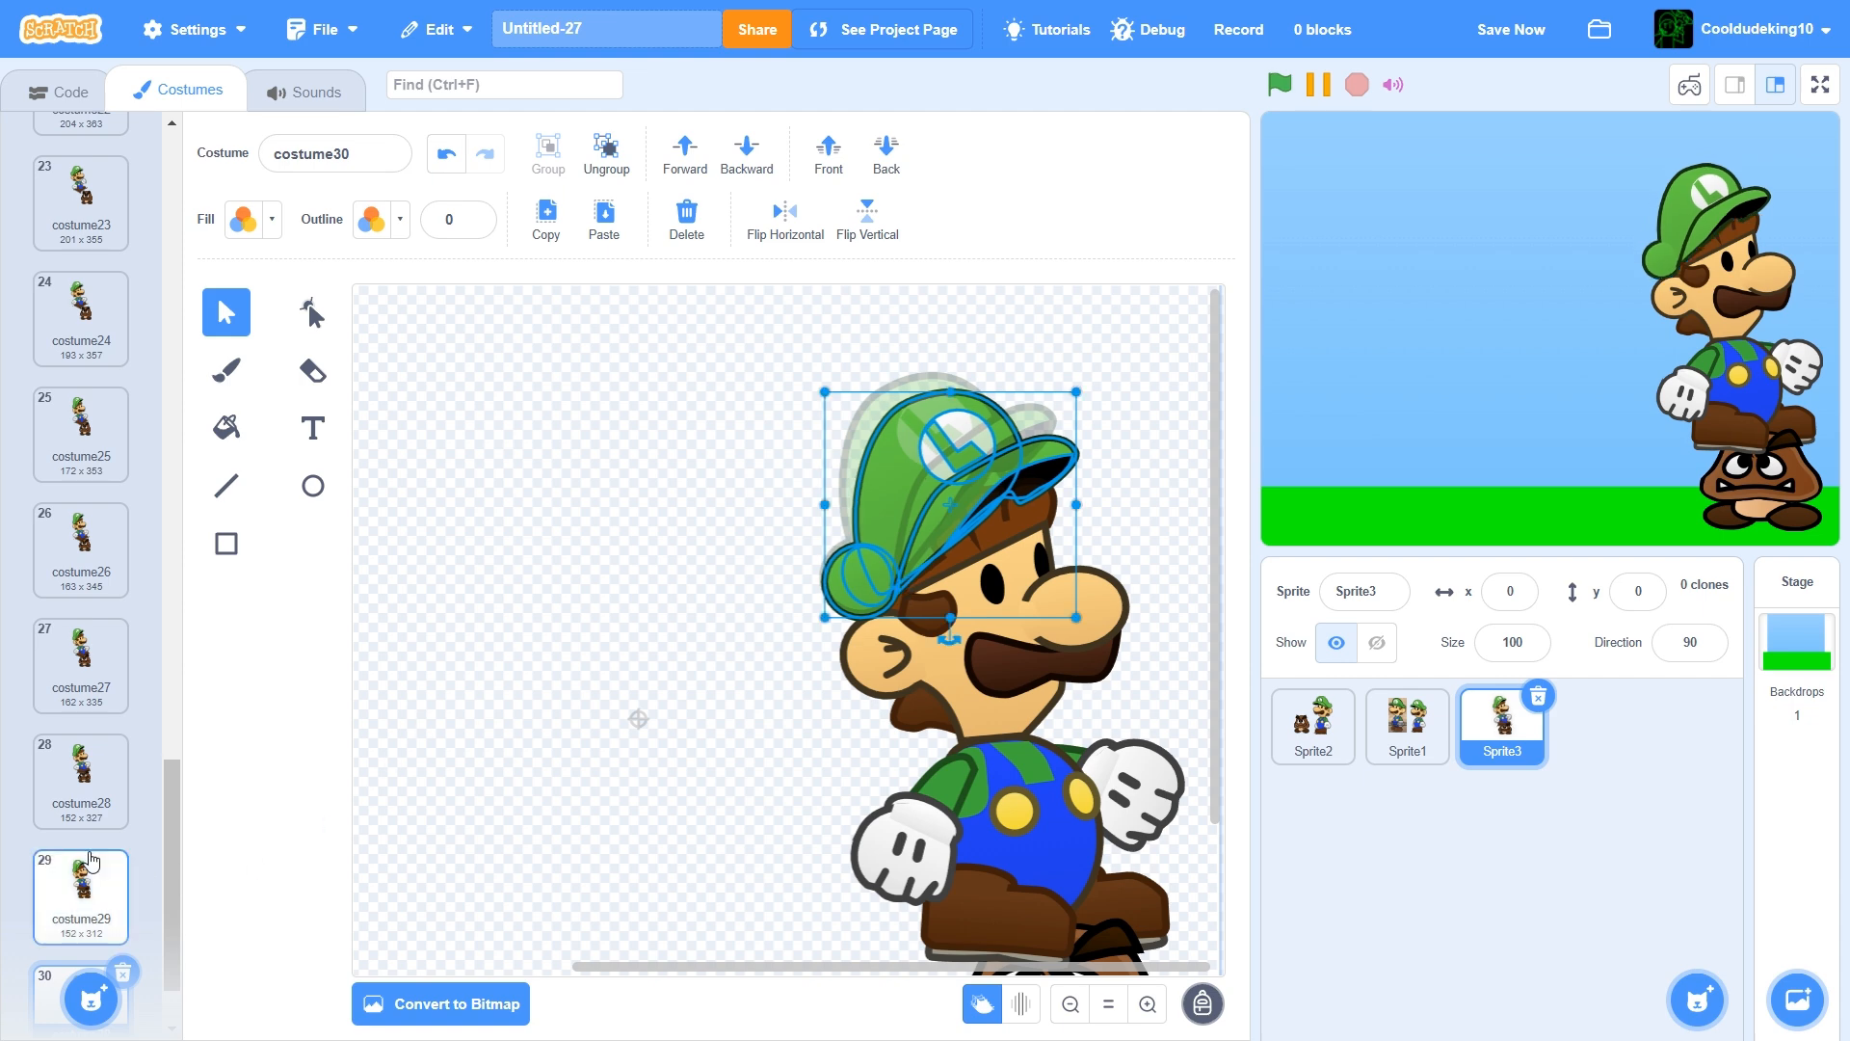
# Duplicate costume30 and move the whole Luigi figure slightly down and right in the copy
pyautogui.rightClick(48, 909)
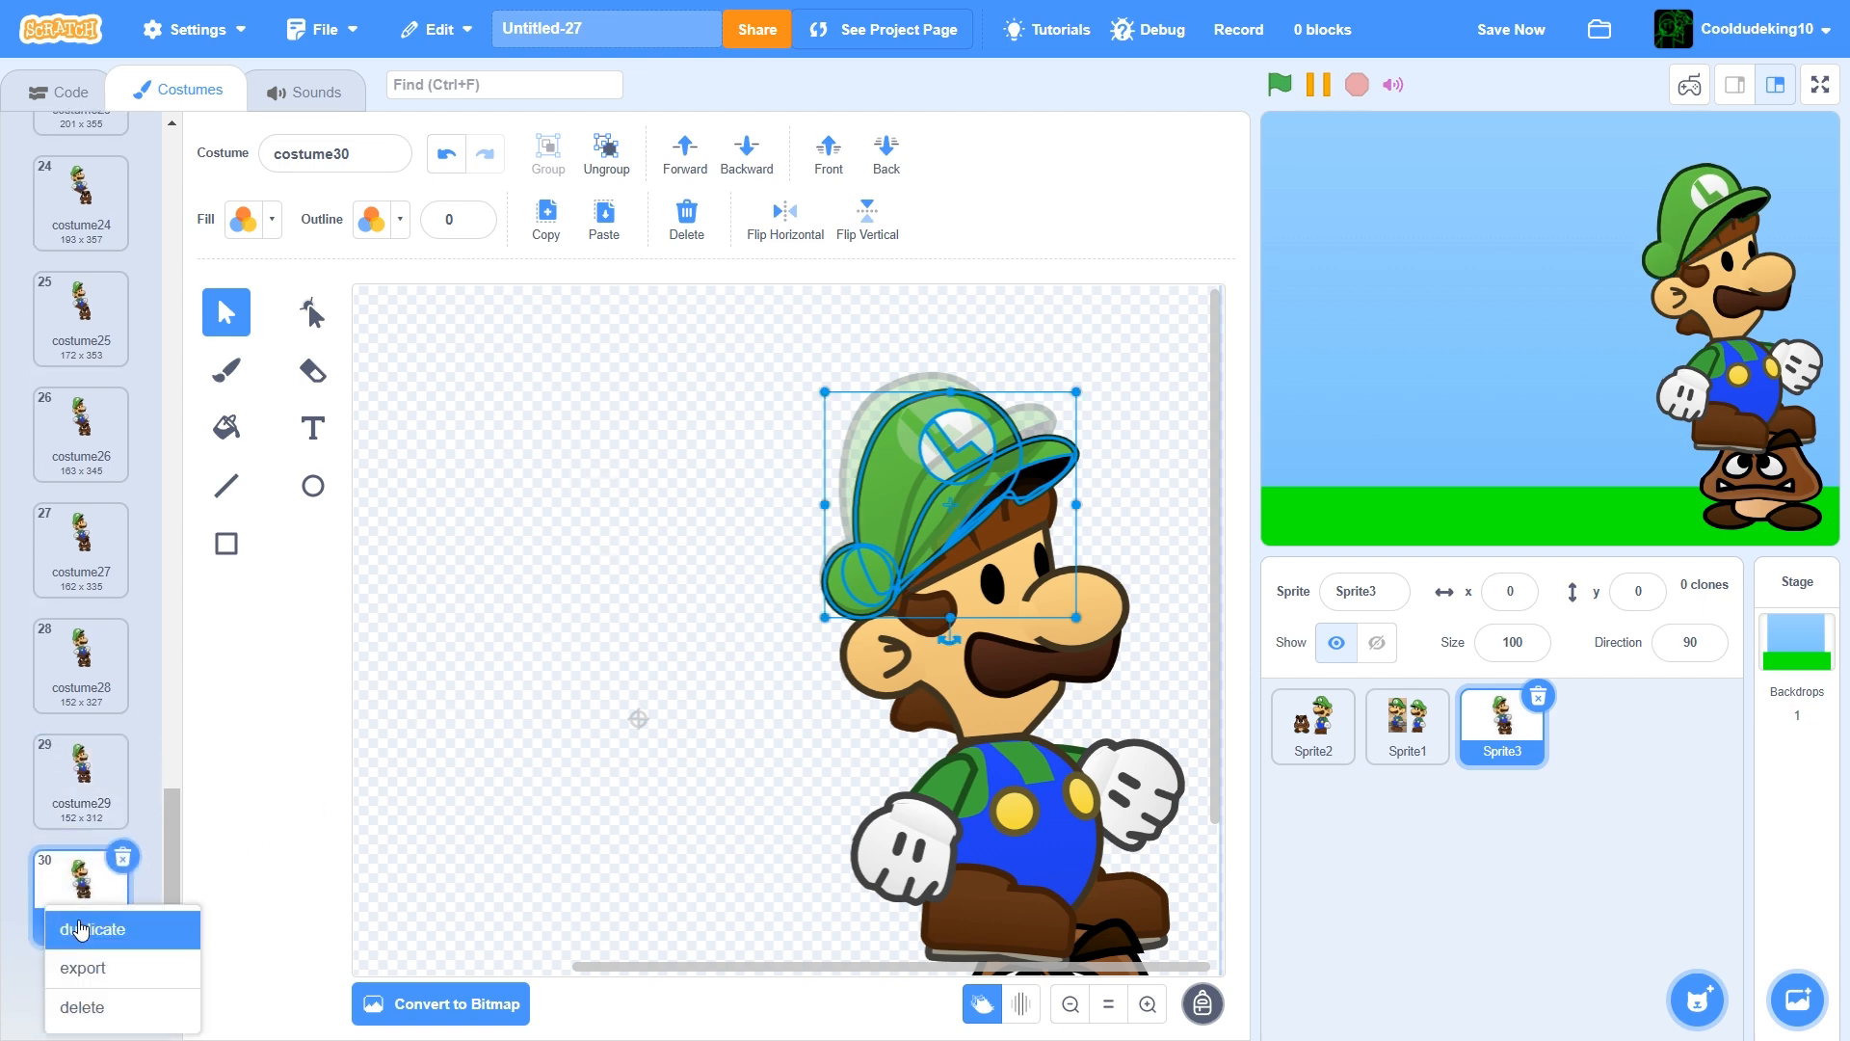
pyautogui.click(68, 923)
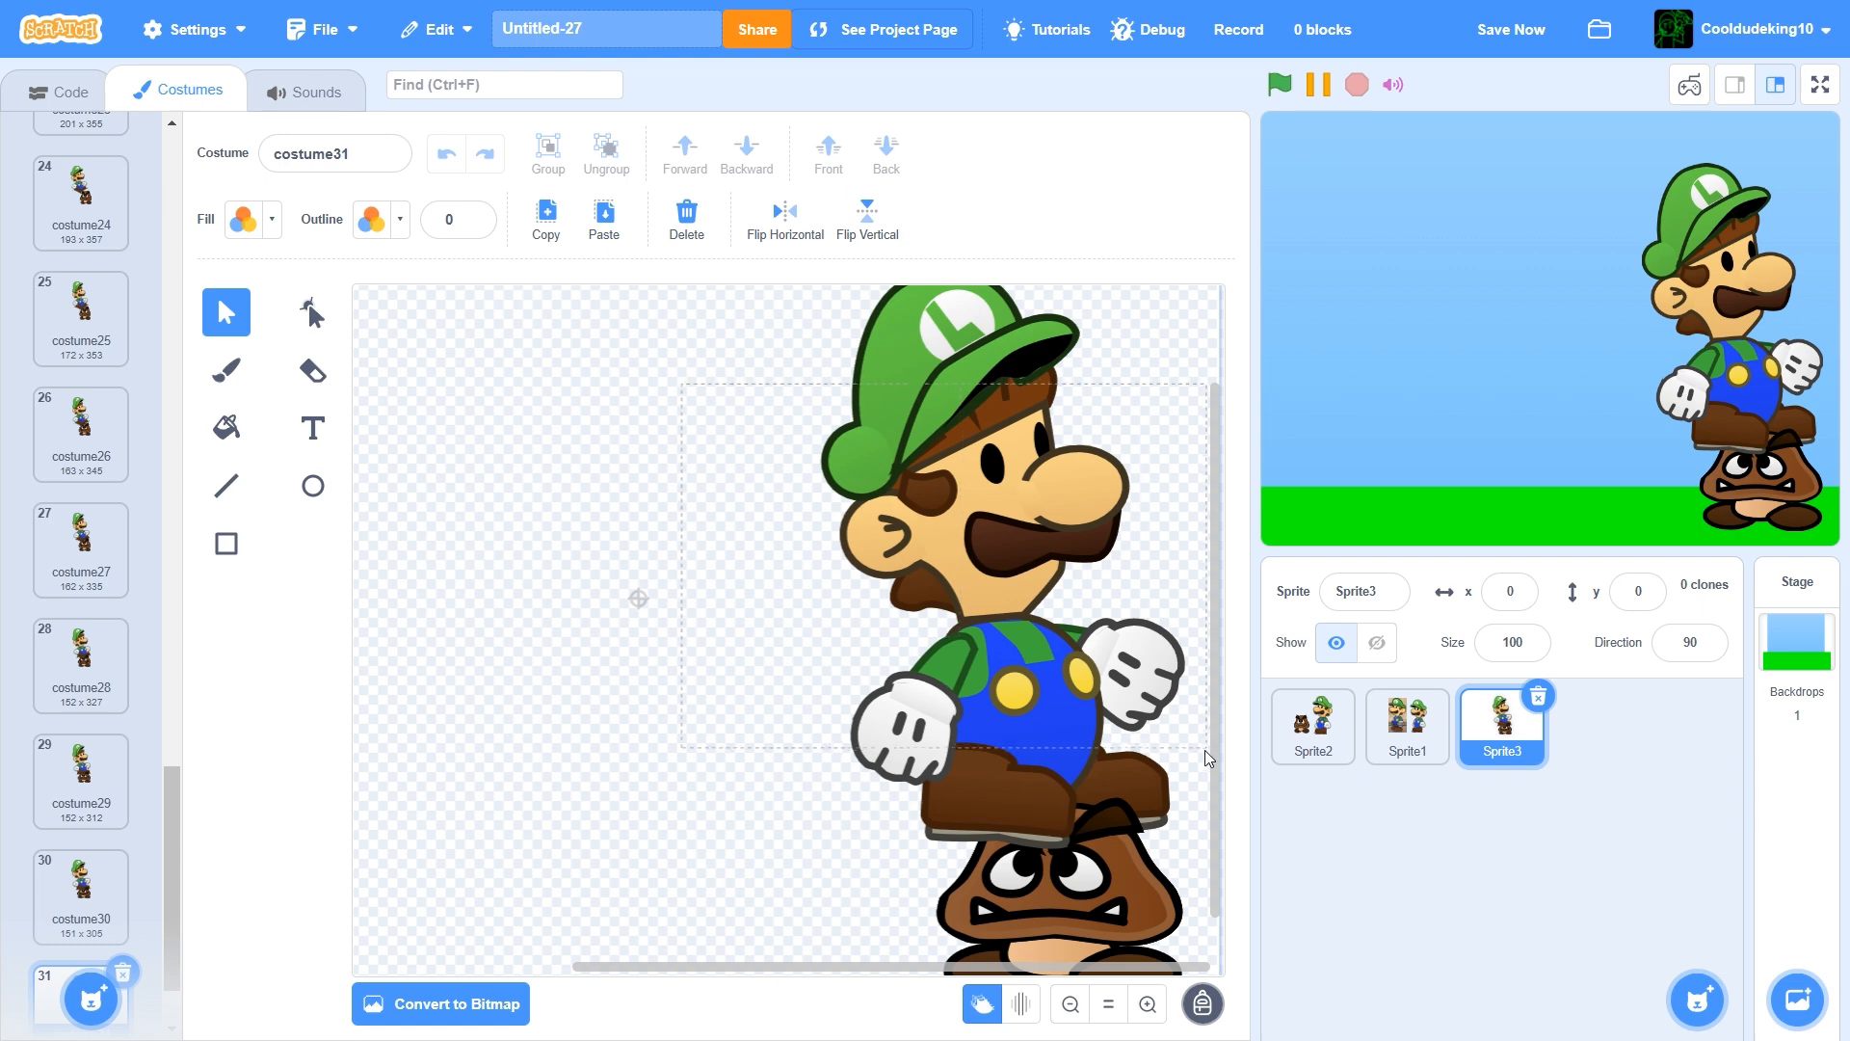
pyautogui.moveTo(1204, 750); pyautogui.dragTo(1204, 752)
pyautogui.scroll(-1, 1002, 632)
pyautogui.moveTo(996, 615); pyautogui.dragTo(1003, 637)
# Squash the Goomba in costume31 from the top to fit under Luigi's feet and save the project
pyautogui.click(1090, 807)
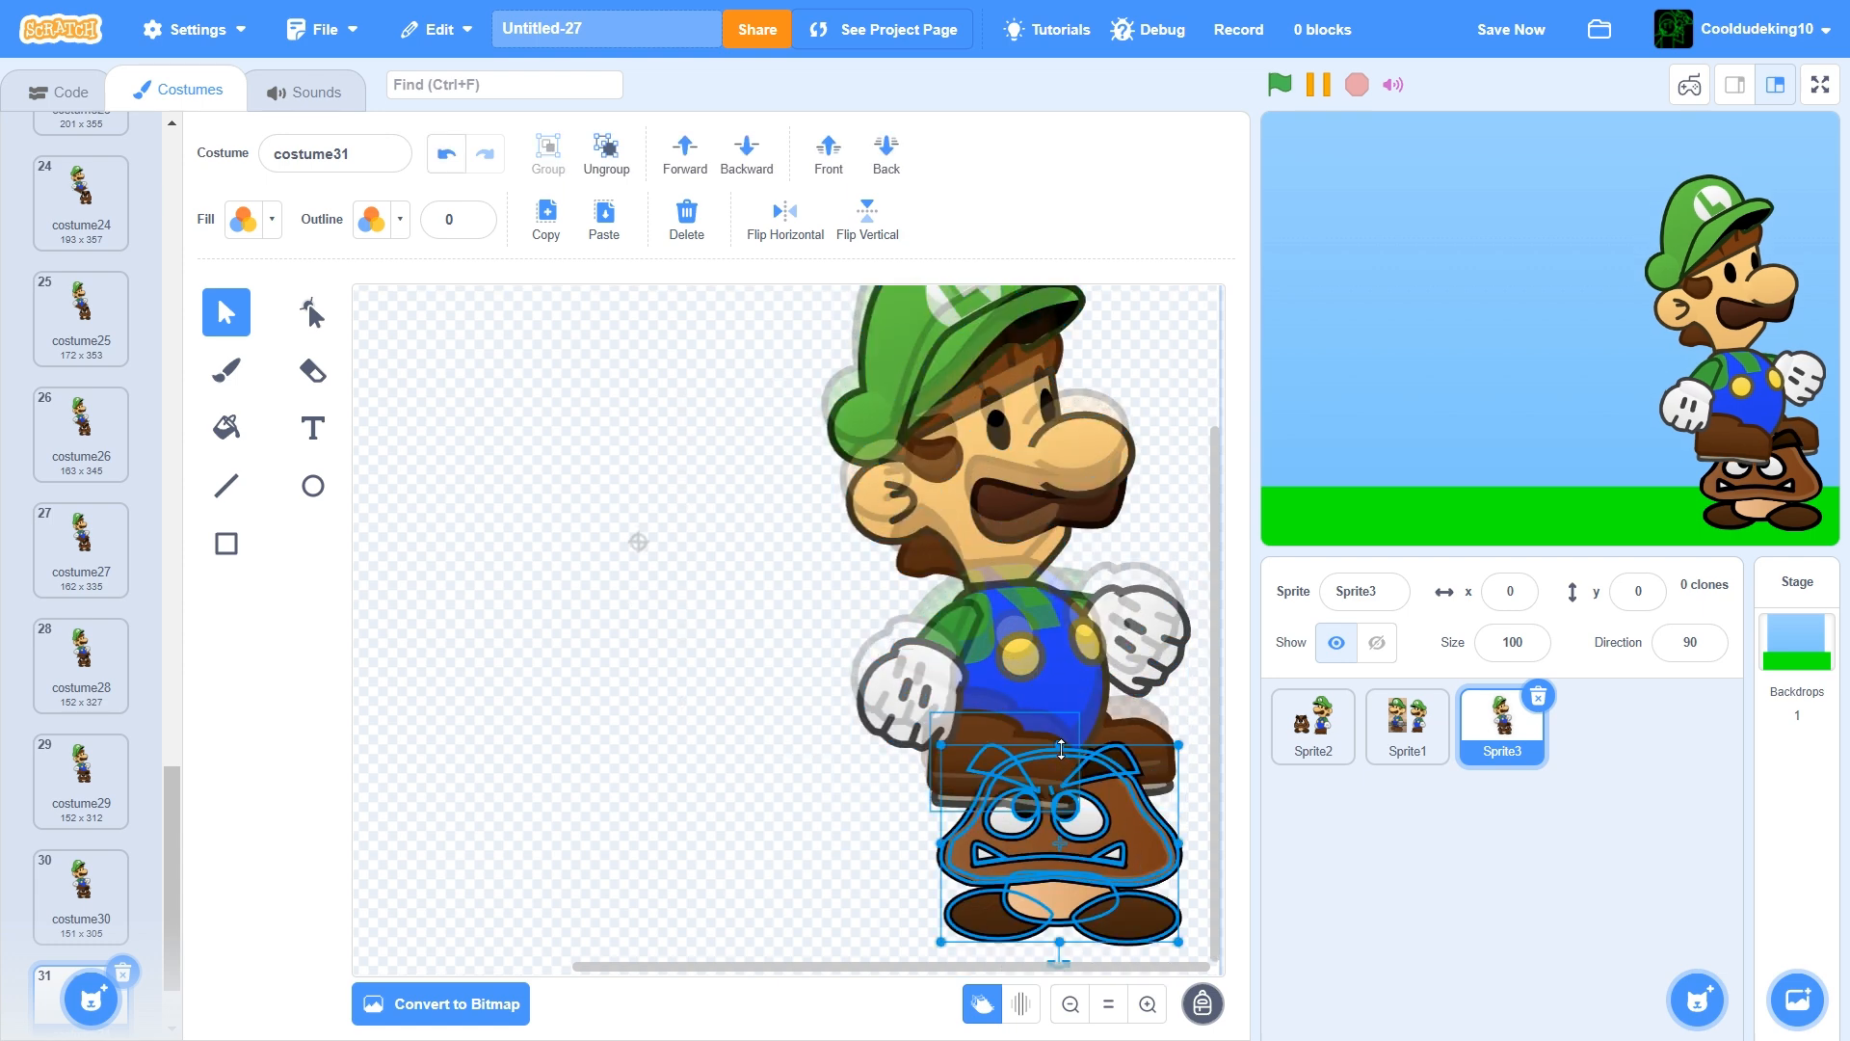
pyautogui.moveTo(1062, 753); pyautogui.dragTo(1060, 774)
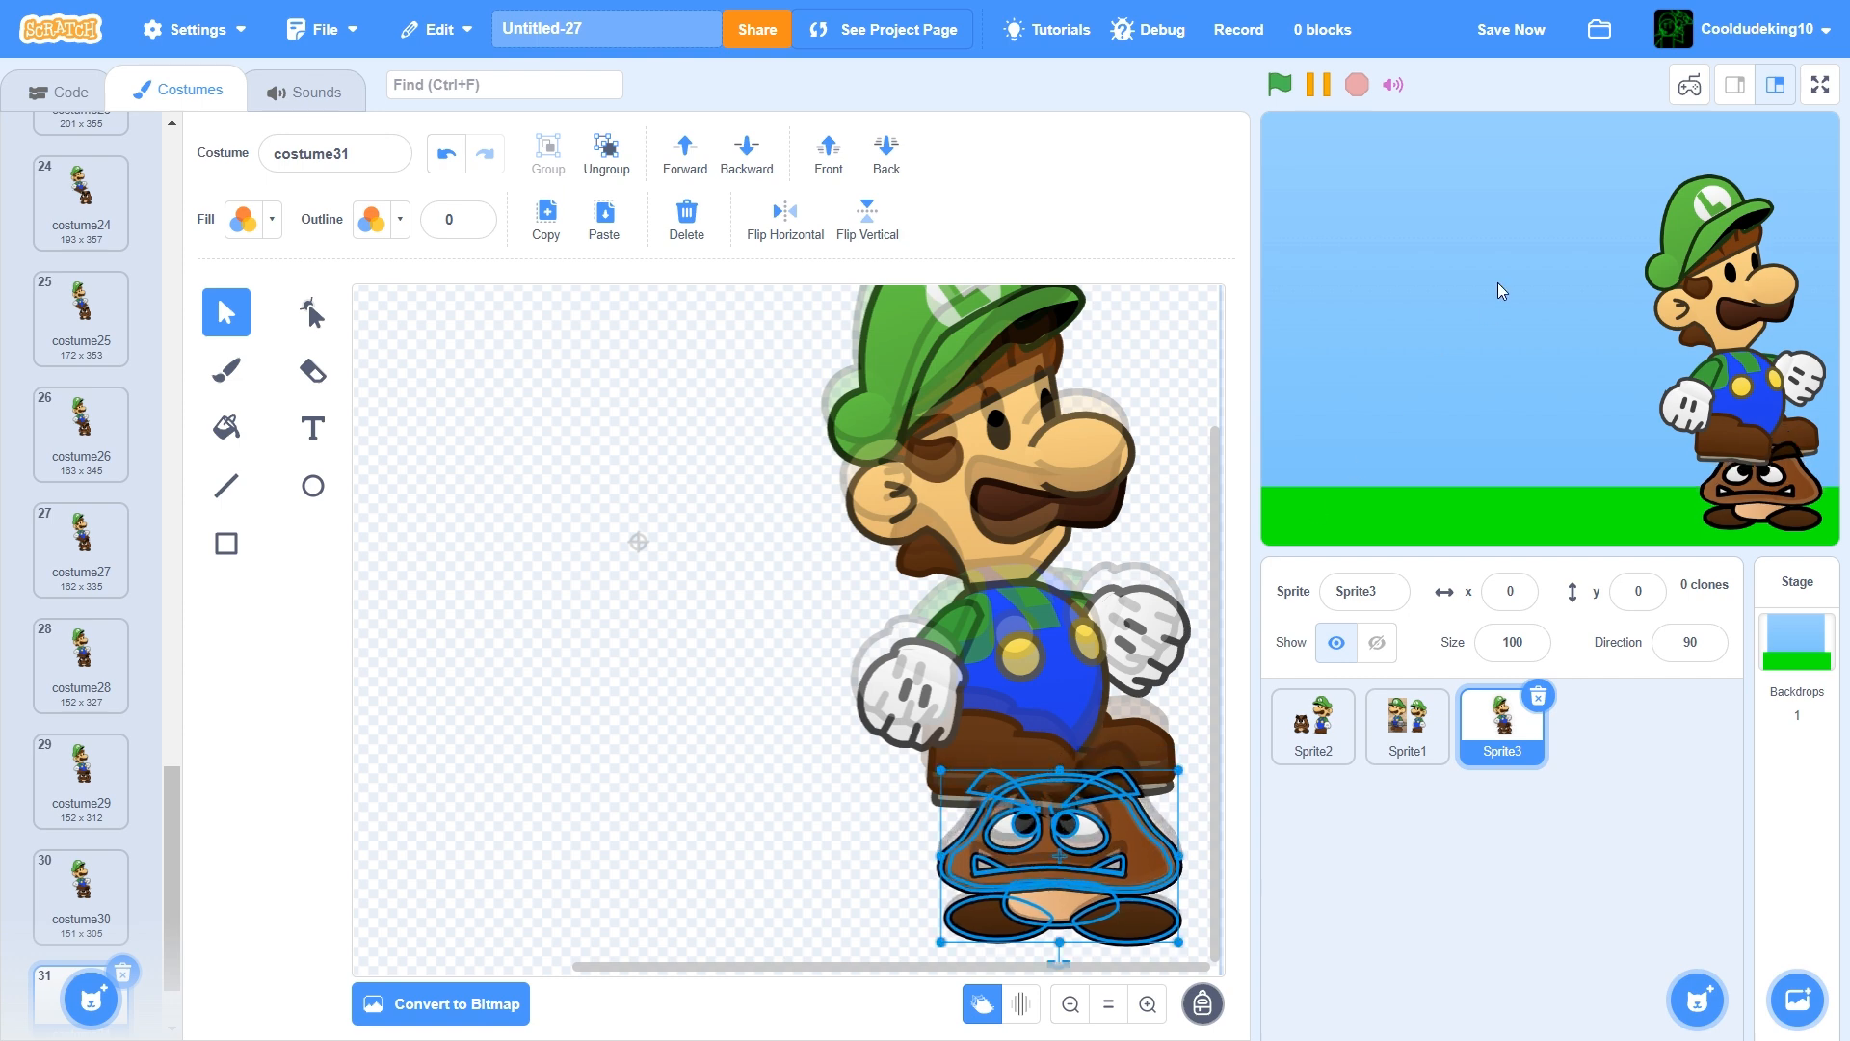
pyautogui.click(1513, 31)
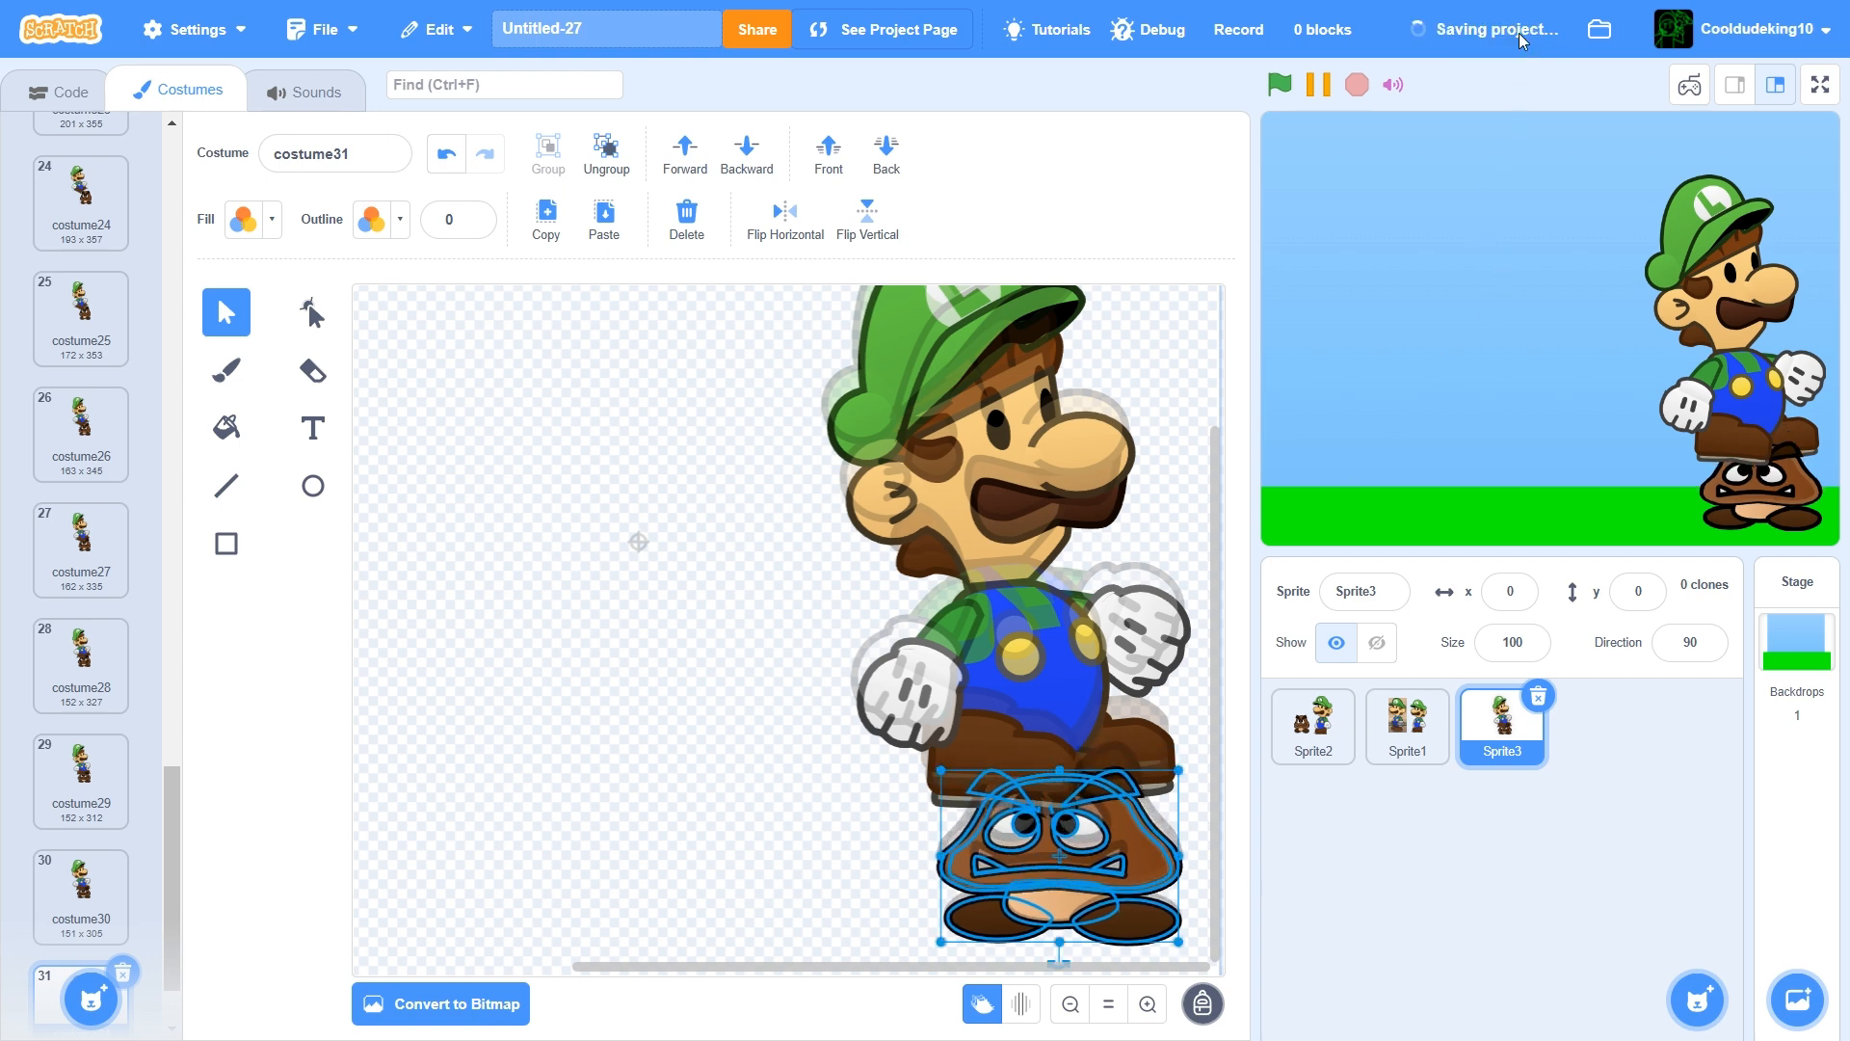
# Tilt Luigi's cap slightly forward in costume31 and lower it onto his head
pyautogui.click(915, 381)
pyautogui.moveTo(953, 480); pyautogui.dragTo(942, 479)
pyautogui.moveTo(917, 396); pyautogui.dragTo(921, 408)
# In a duplicate of costume31, lower the whole Luigi figure and squash the Goomba flatter from the top beneath him
pyautogui.rightClick(65, 882)
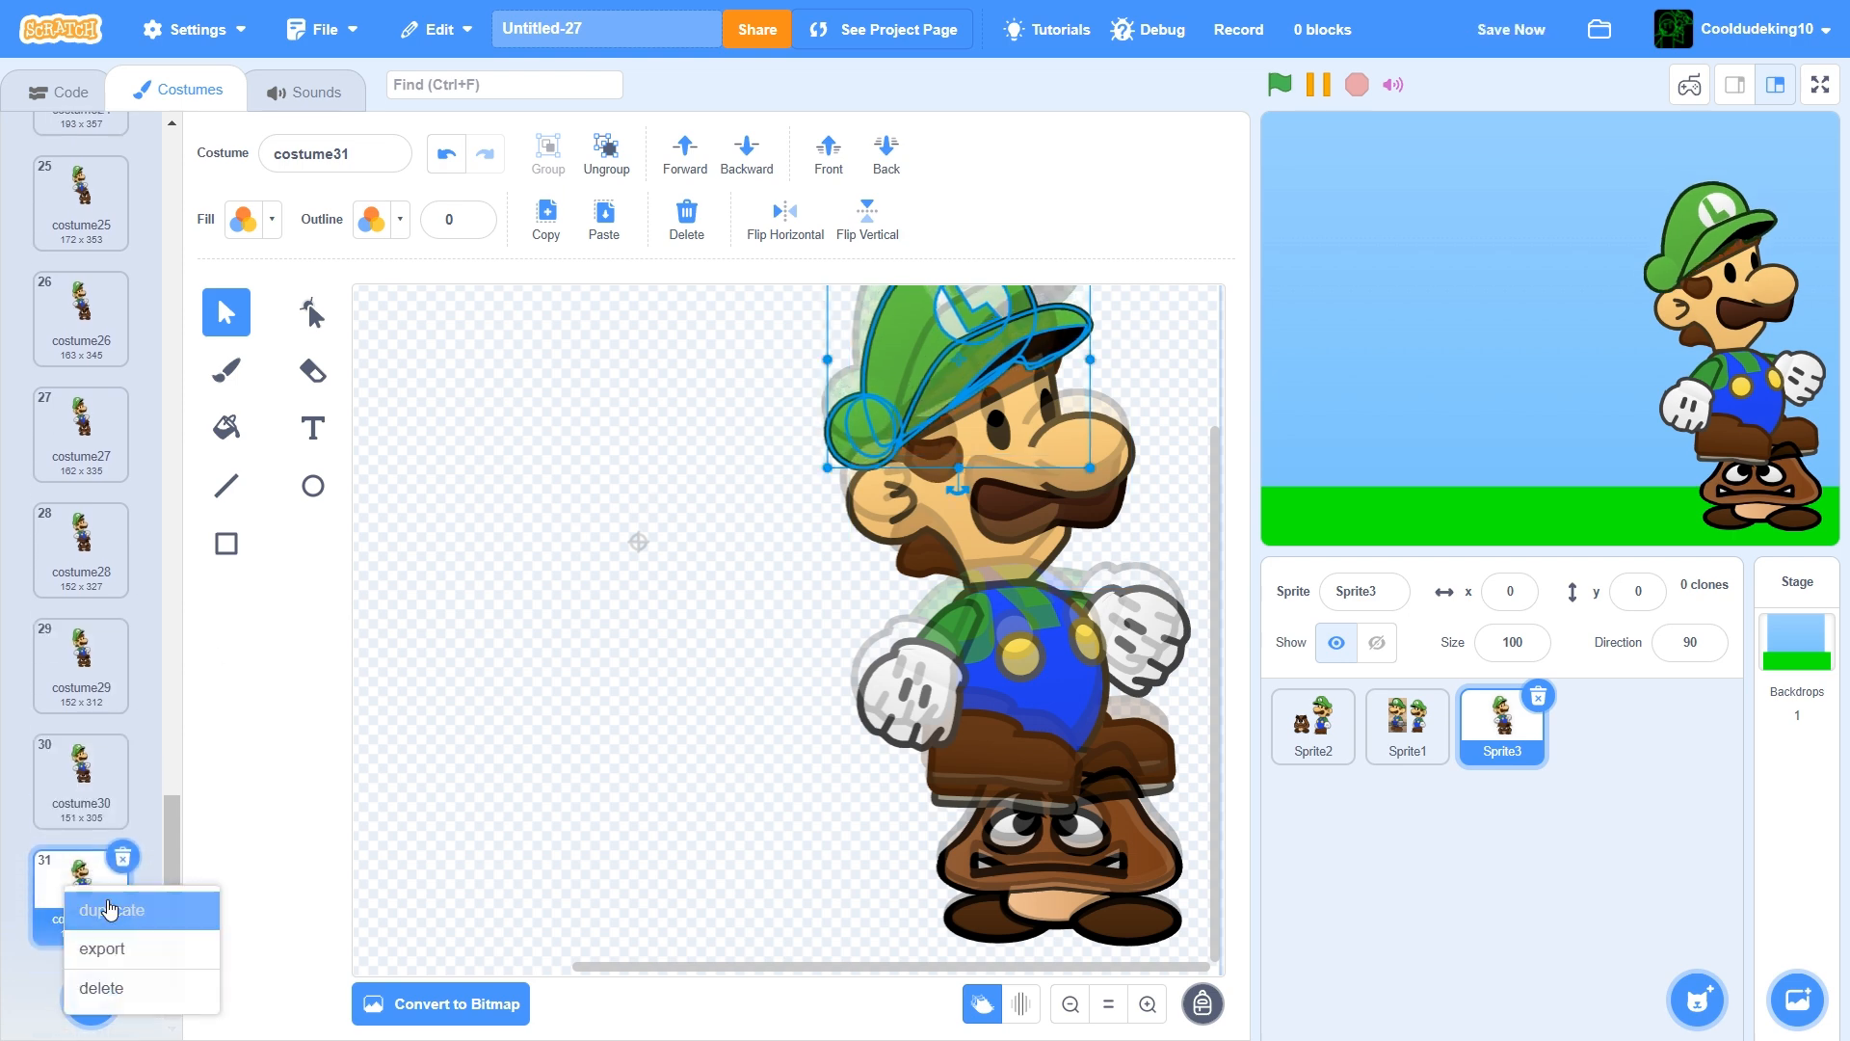
pyautogui.click(111, 906)
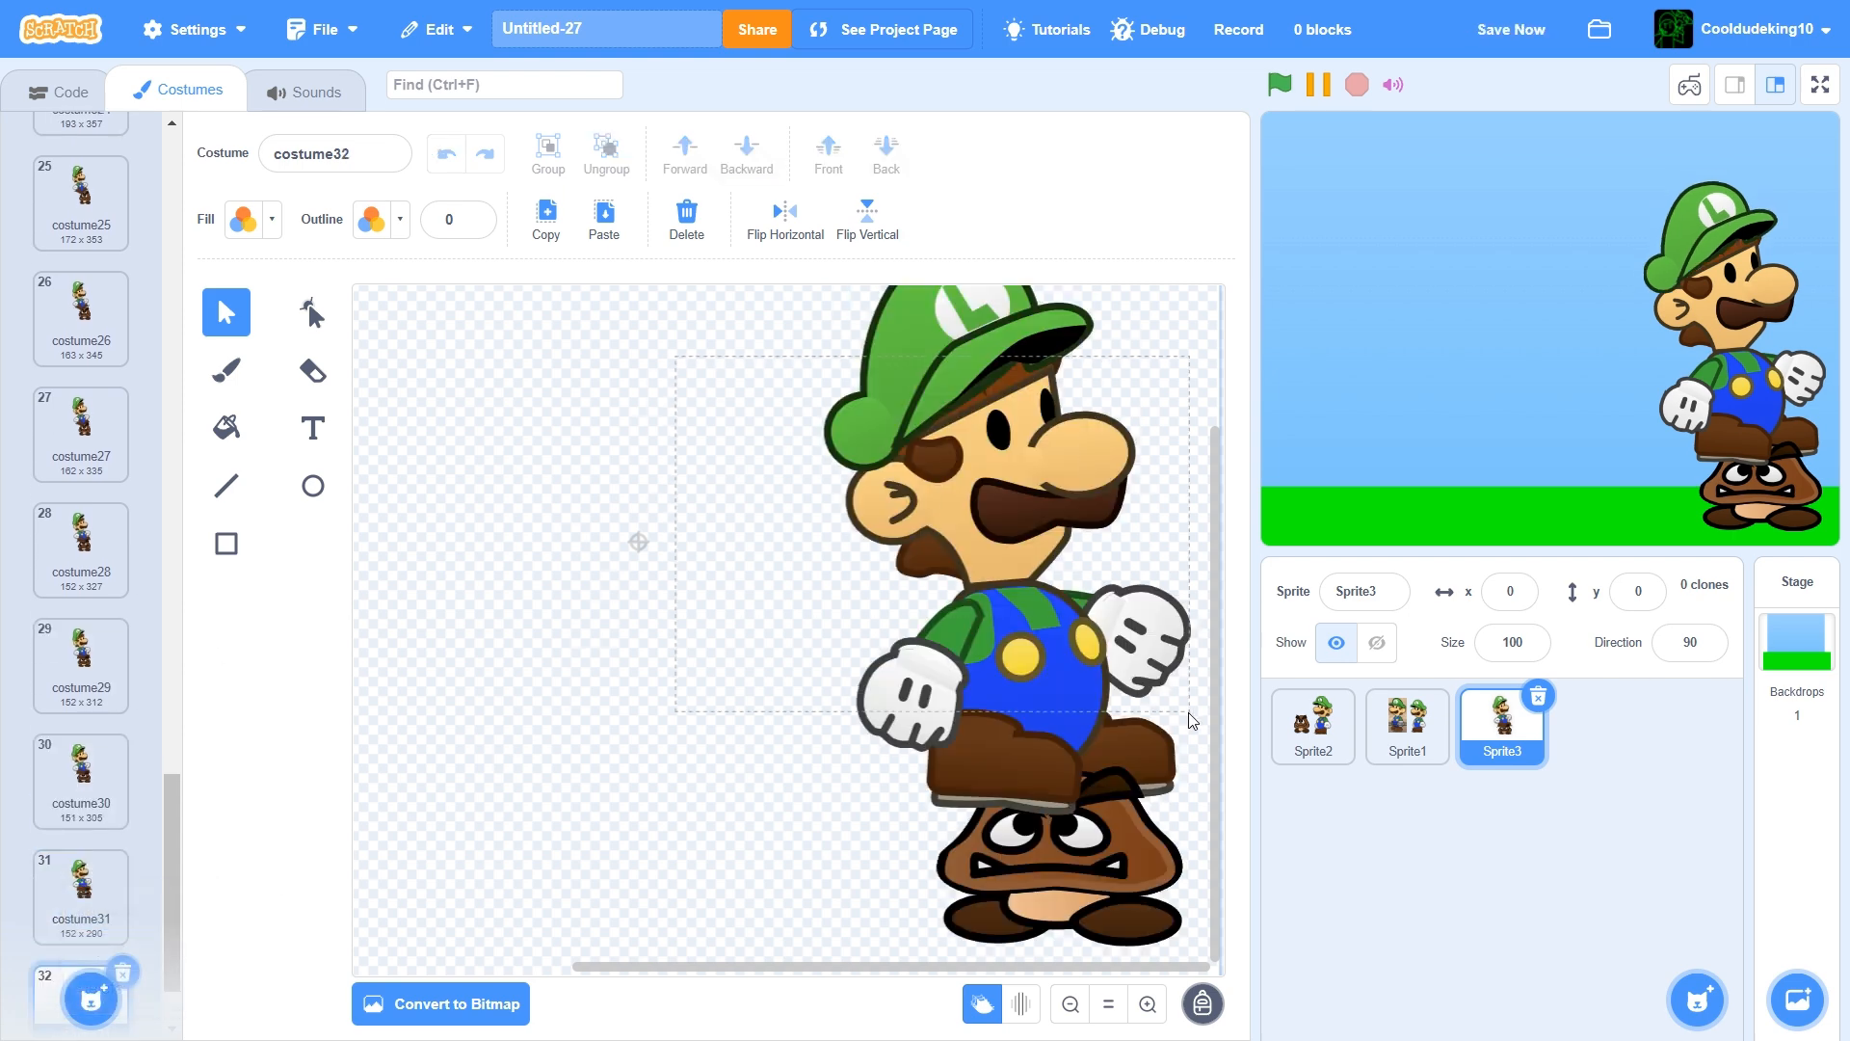
pyautogui.moveTo(1188, 713); pyautogui.dragTo(1189, 713)
pyautogui.moveTo(1049, 651); pyautogui.dragTo(1052, 687)
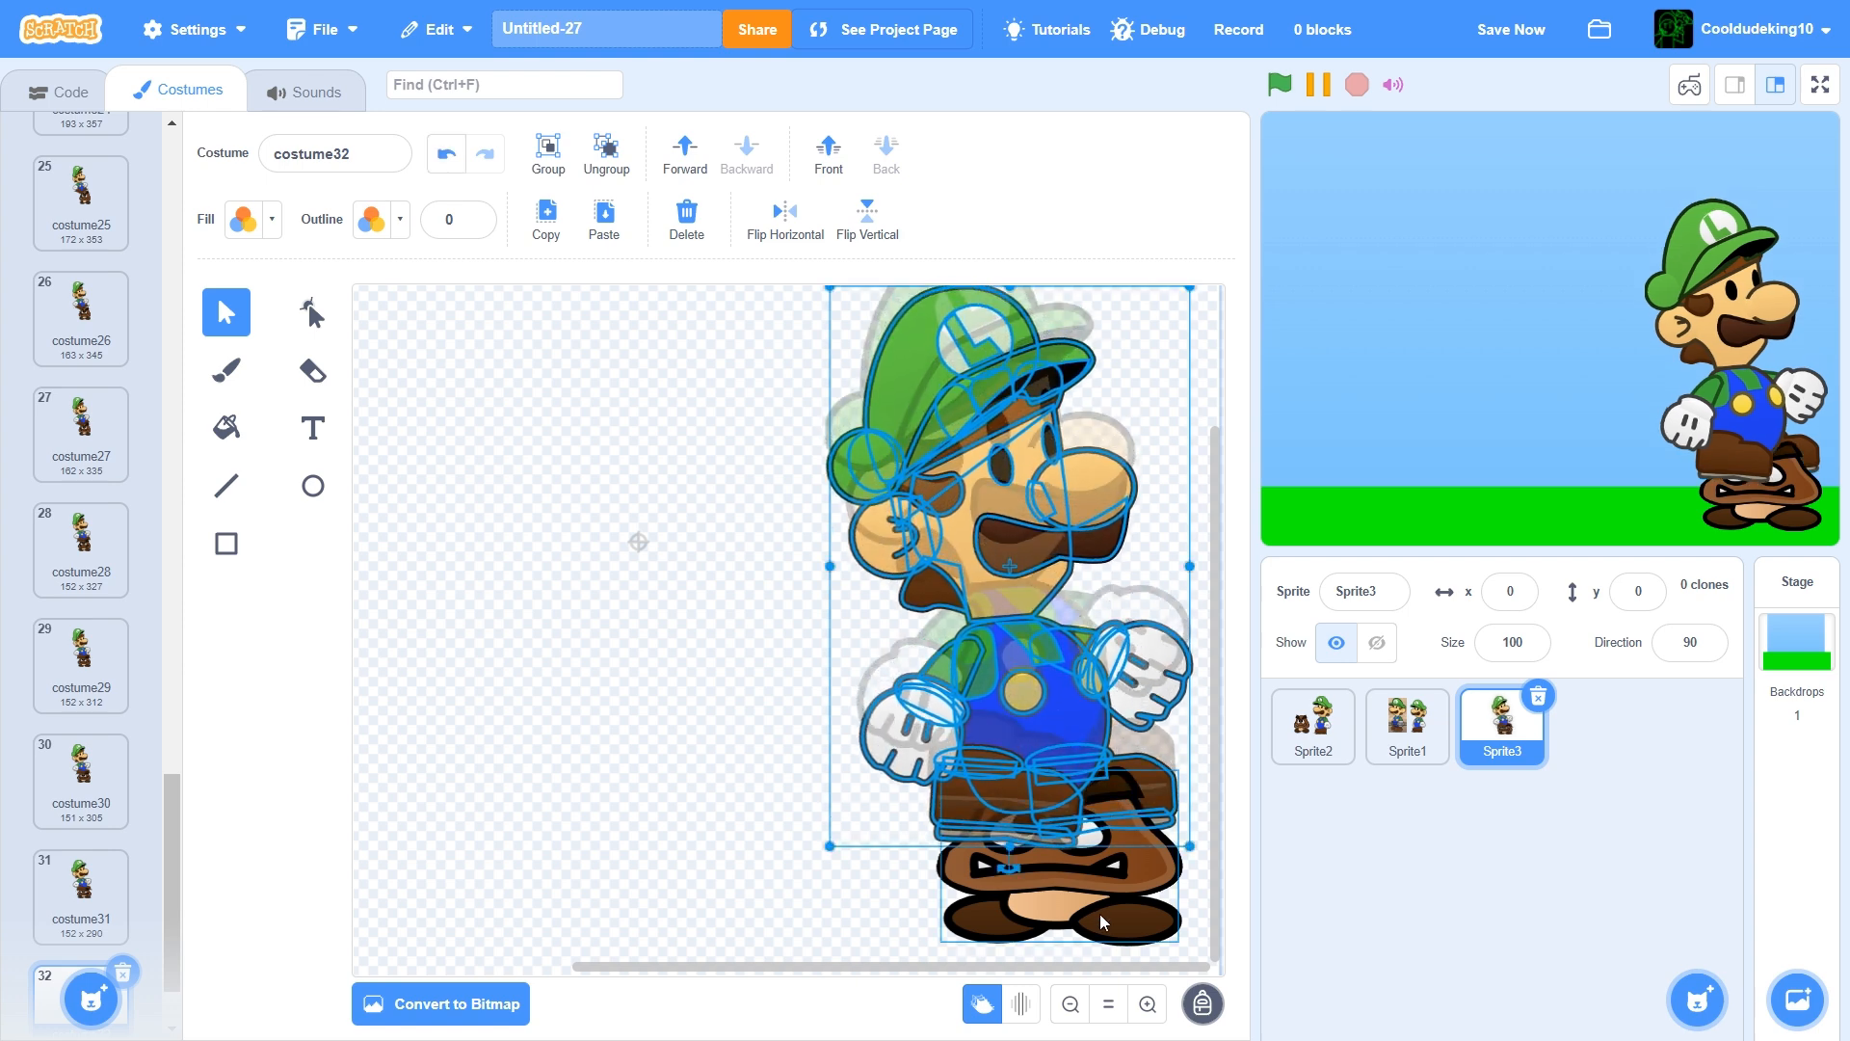
pyautogui.click(1103, 920)
pyautogui.moveTo(1062, 774); pyautogui.dragTo(1063, 803)
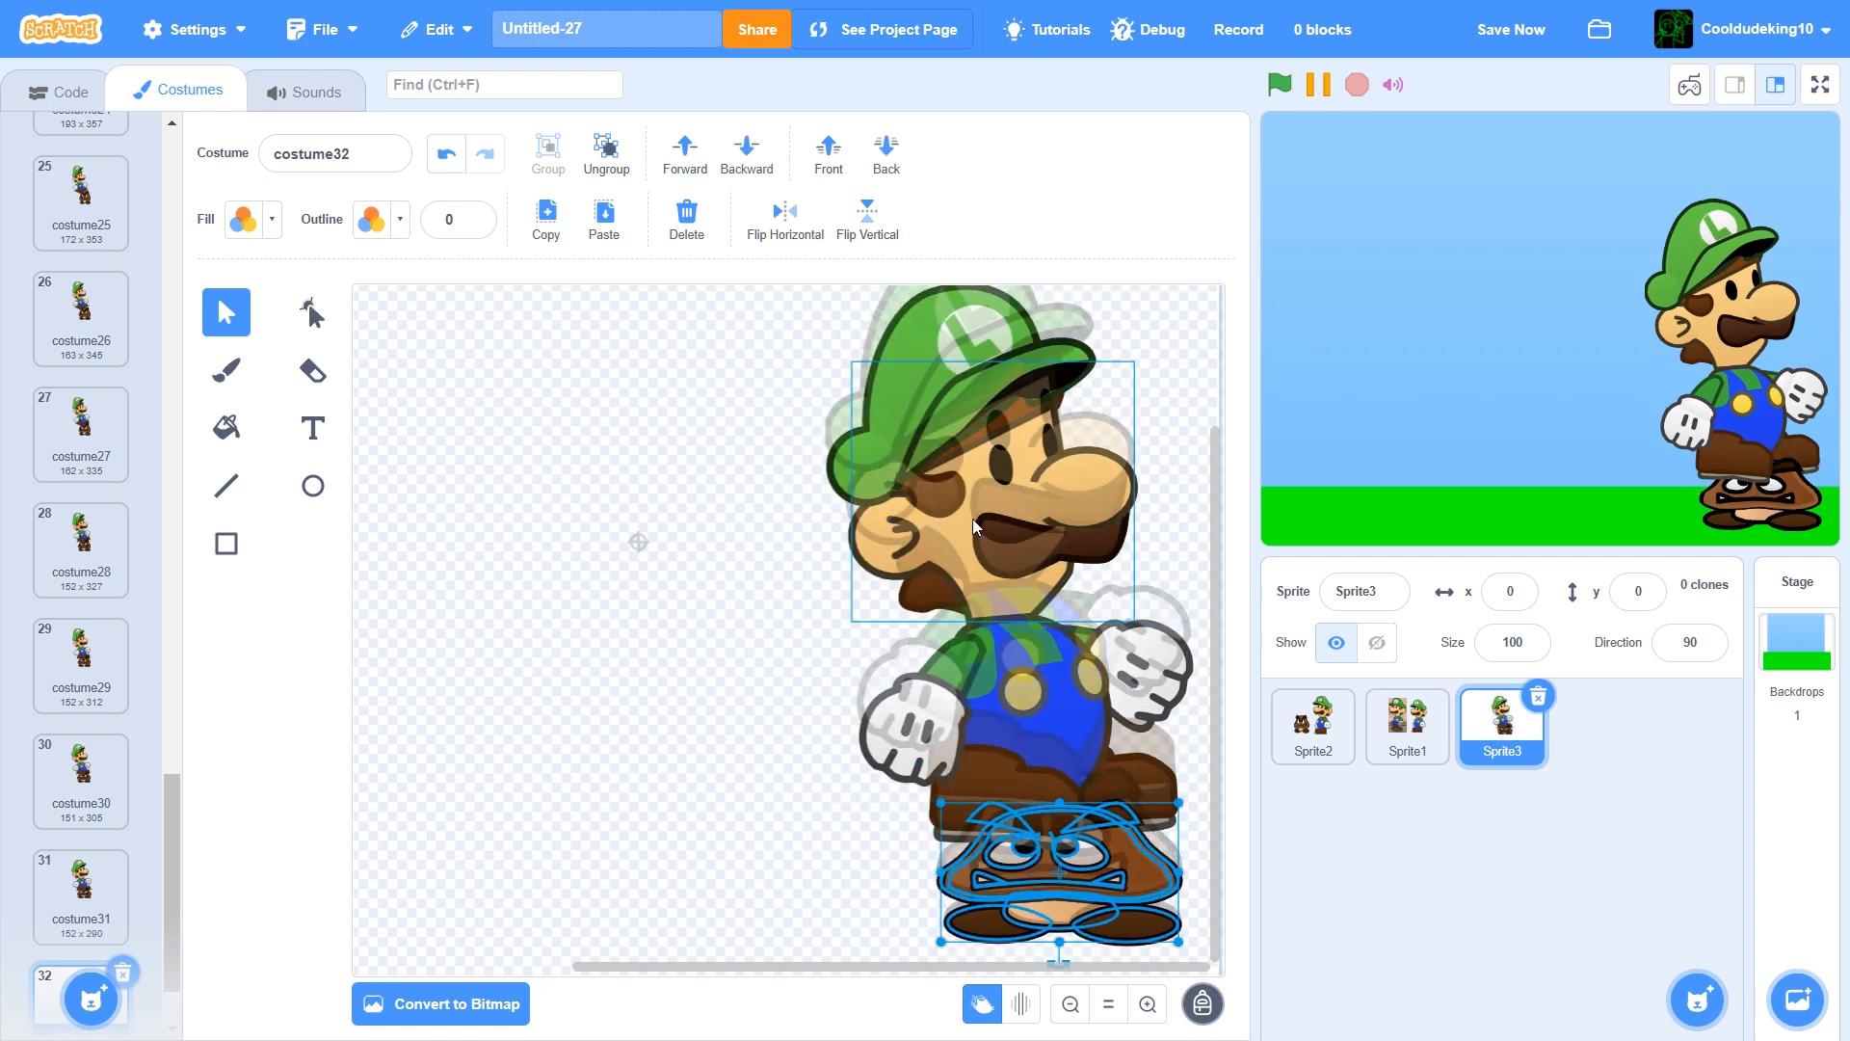
# Tilt Luigi's cap forward in costume32, shift it slightly down and right, and save the project
pyautogui.click(930, 411)
pyautogui.moveTo(961, 526); pyautogui.dragTo(950, 526)
pyautogui.moveTo(921, 437); pyautogui.dragTo(933, 445)
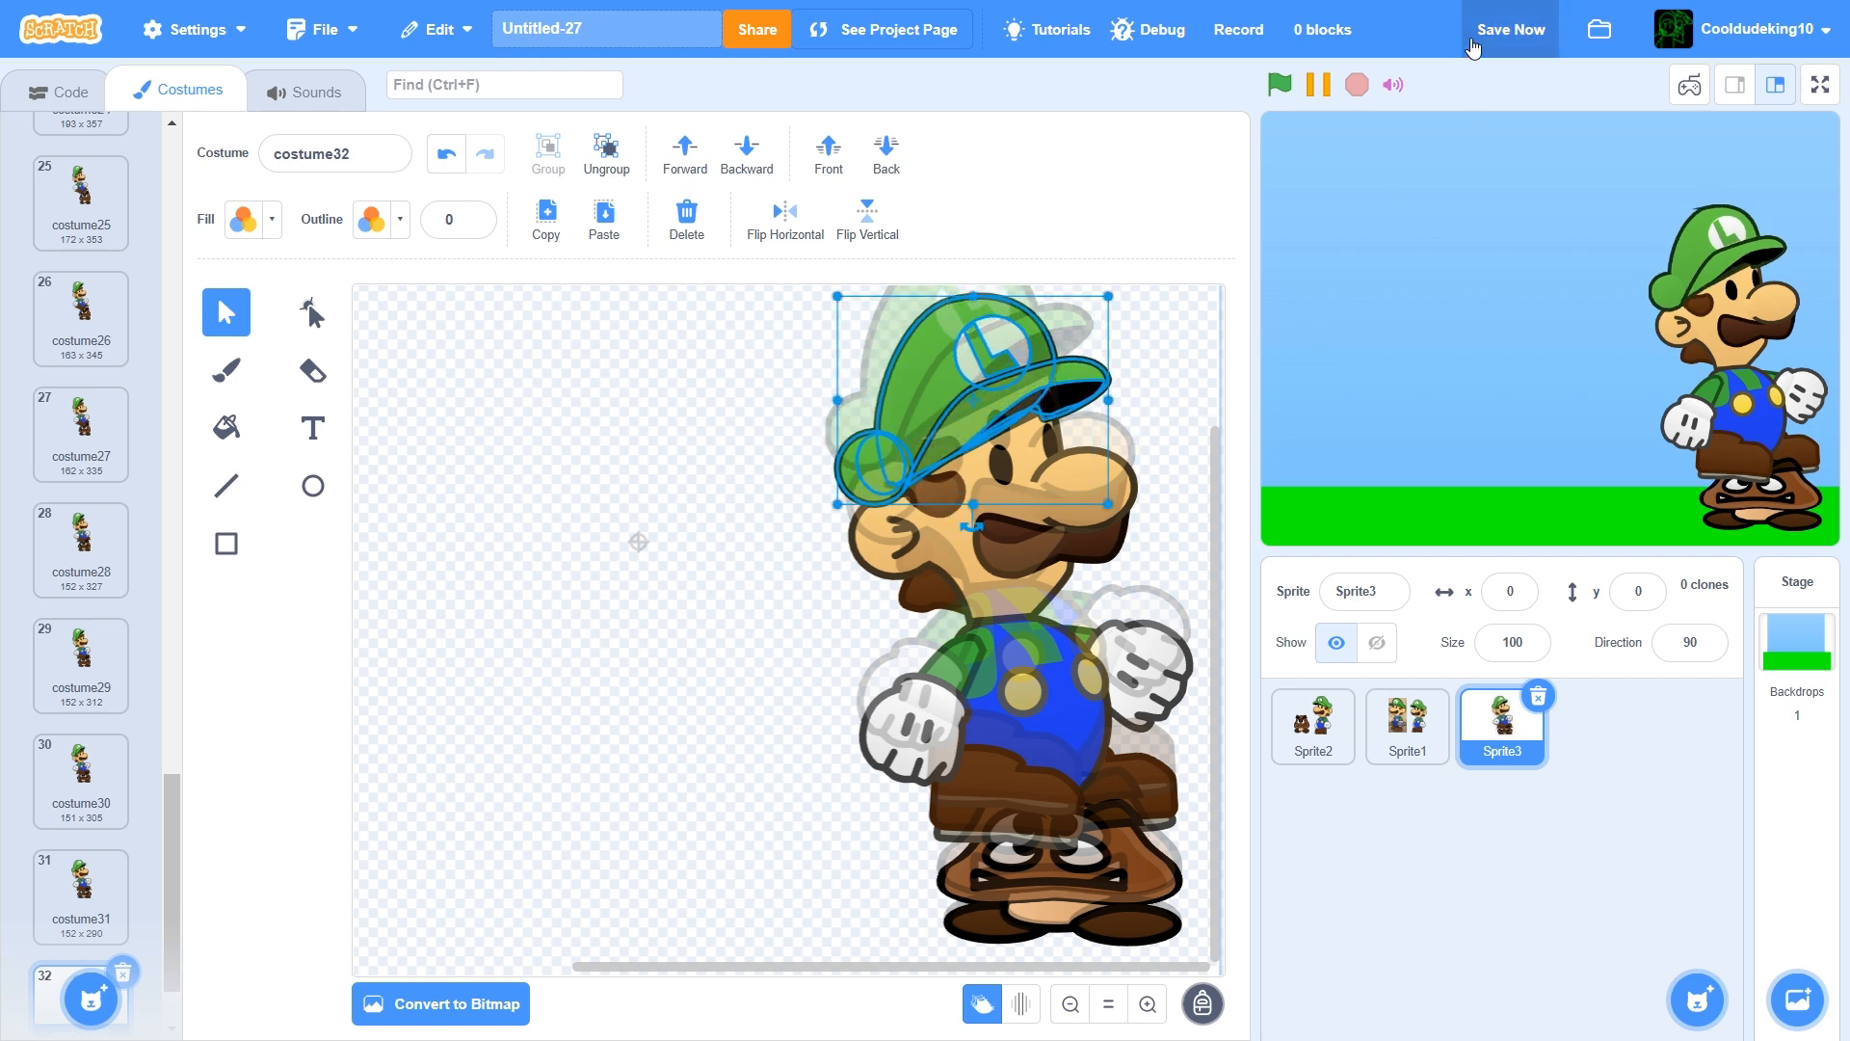
pyautogui.click(1513, 31)
# In a duplicate of costume32, rotate both of Luigi's arms slightly downward toward his body
pyautogui.rightClick(73, 883)
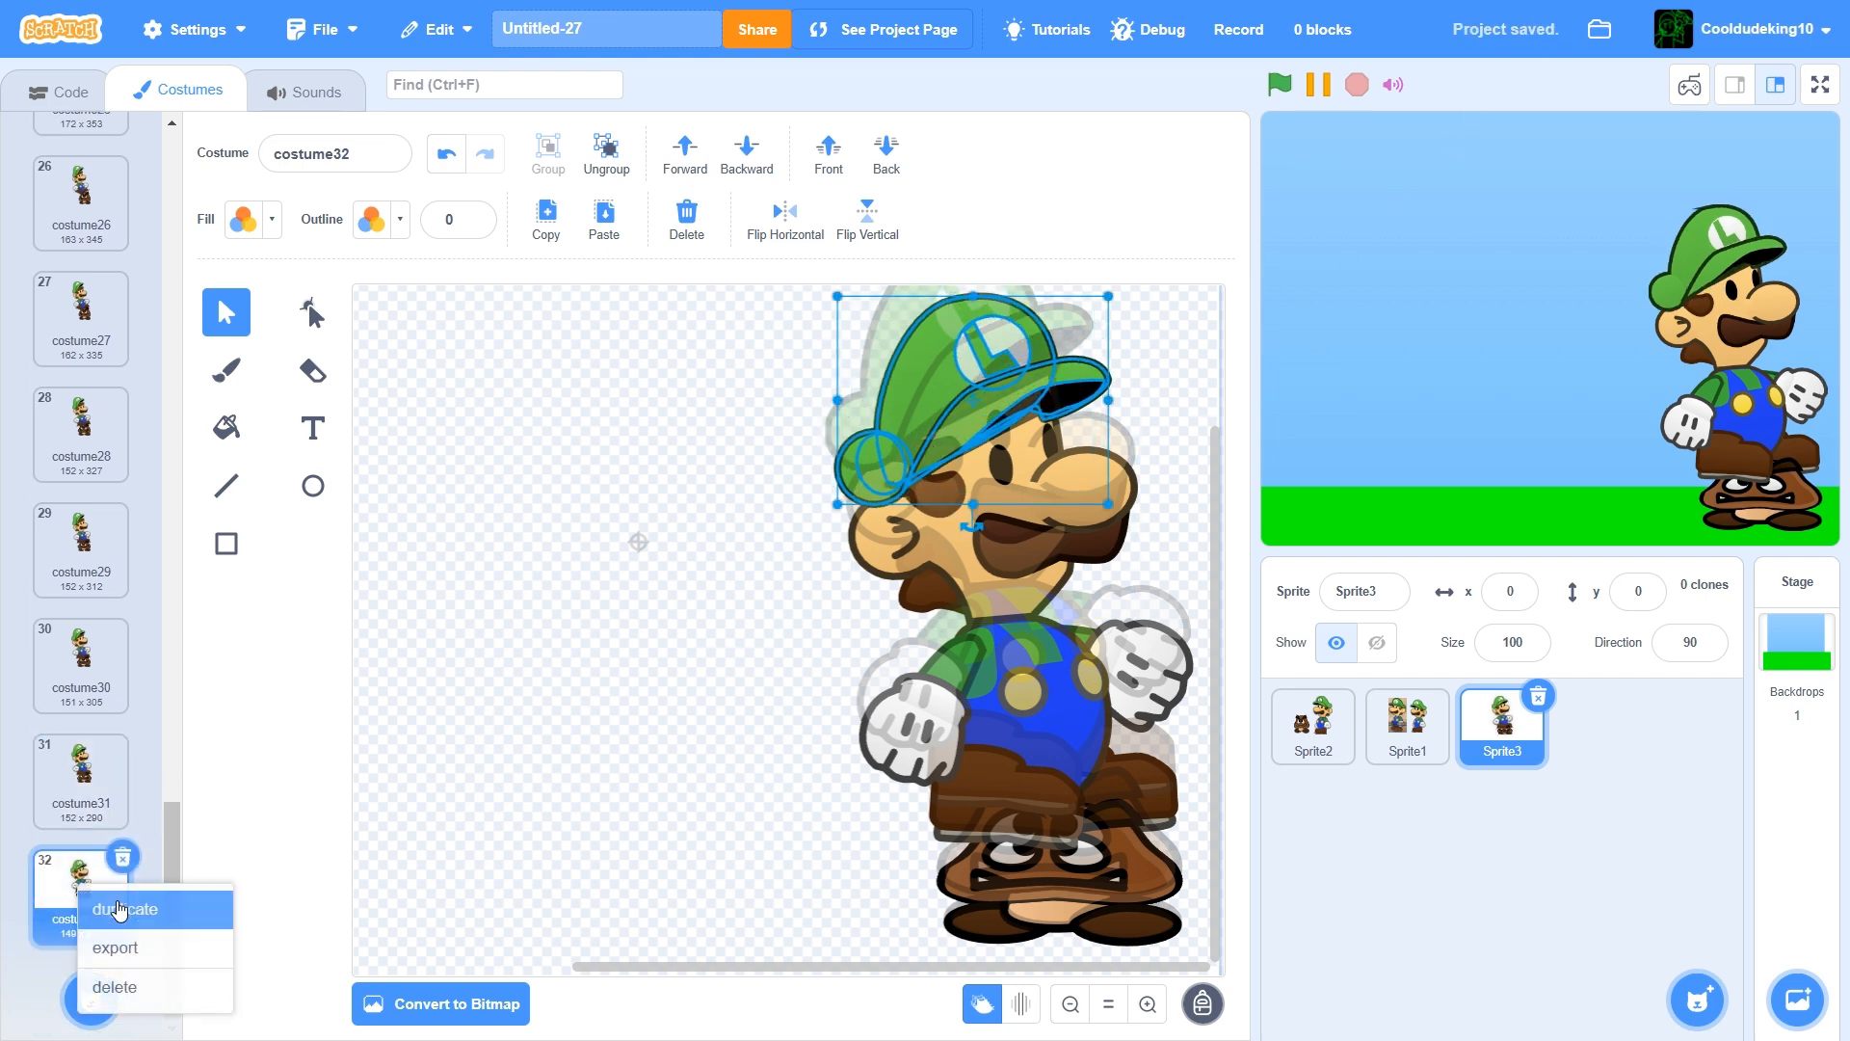
pyautogui.click(115, 904)
pyautogui.click(1174, 709)
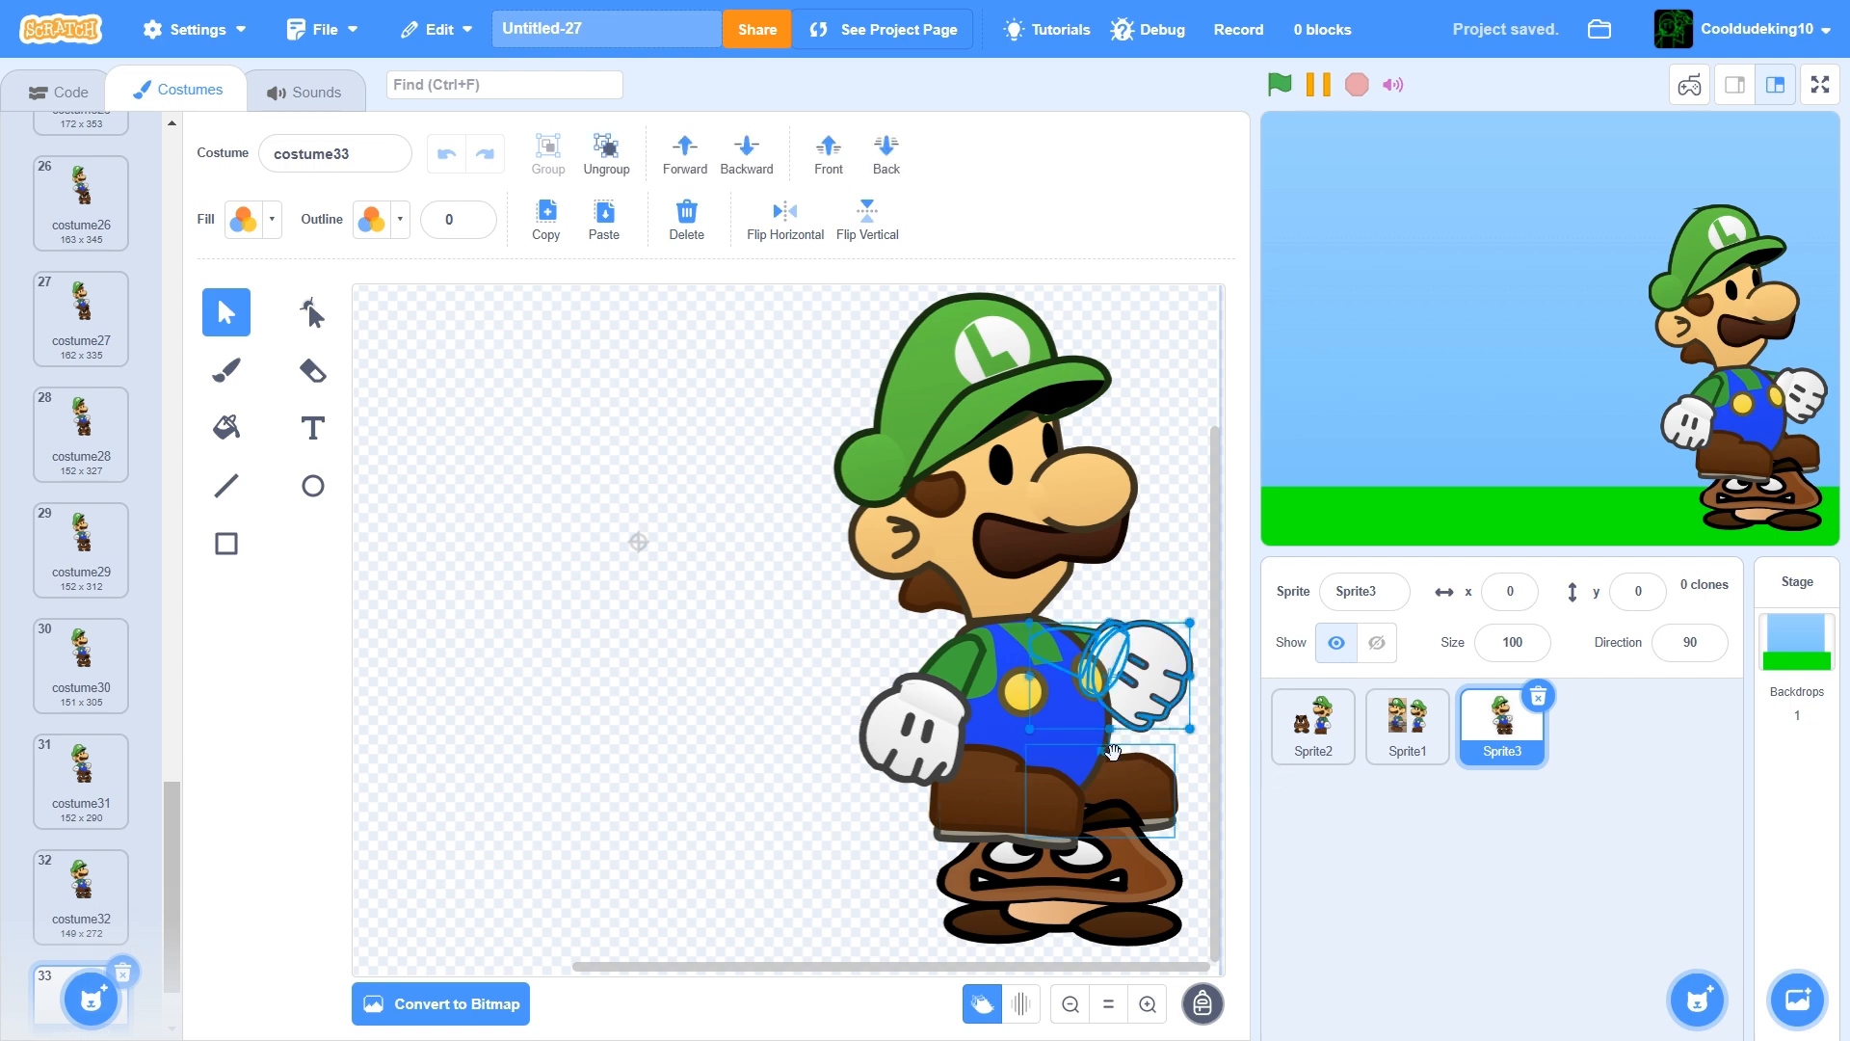
pyautogui.moveTo(1112, 750); pyautogui.dragTo(939, 807)
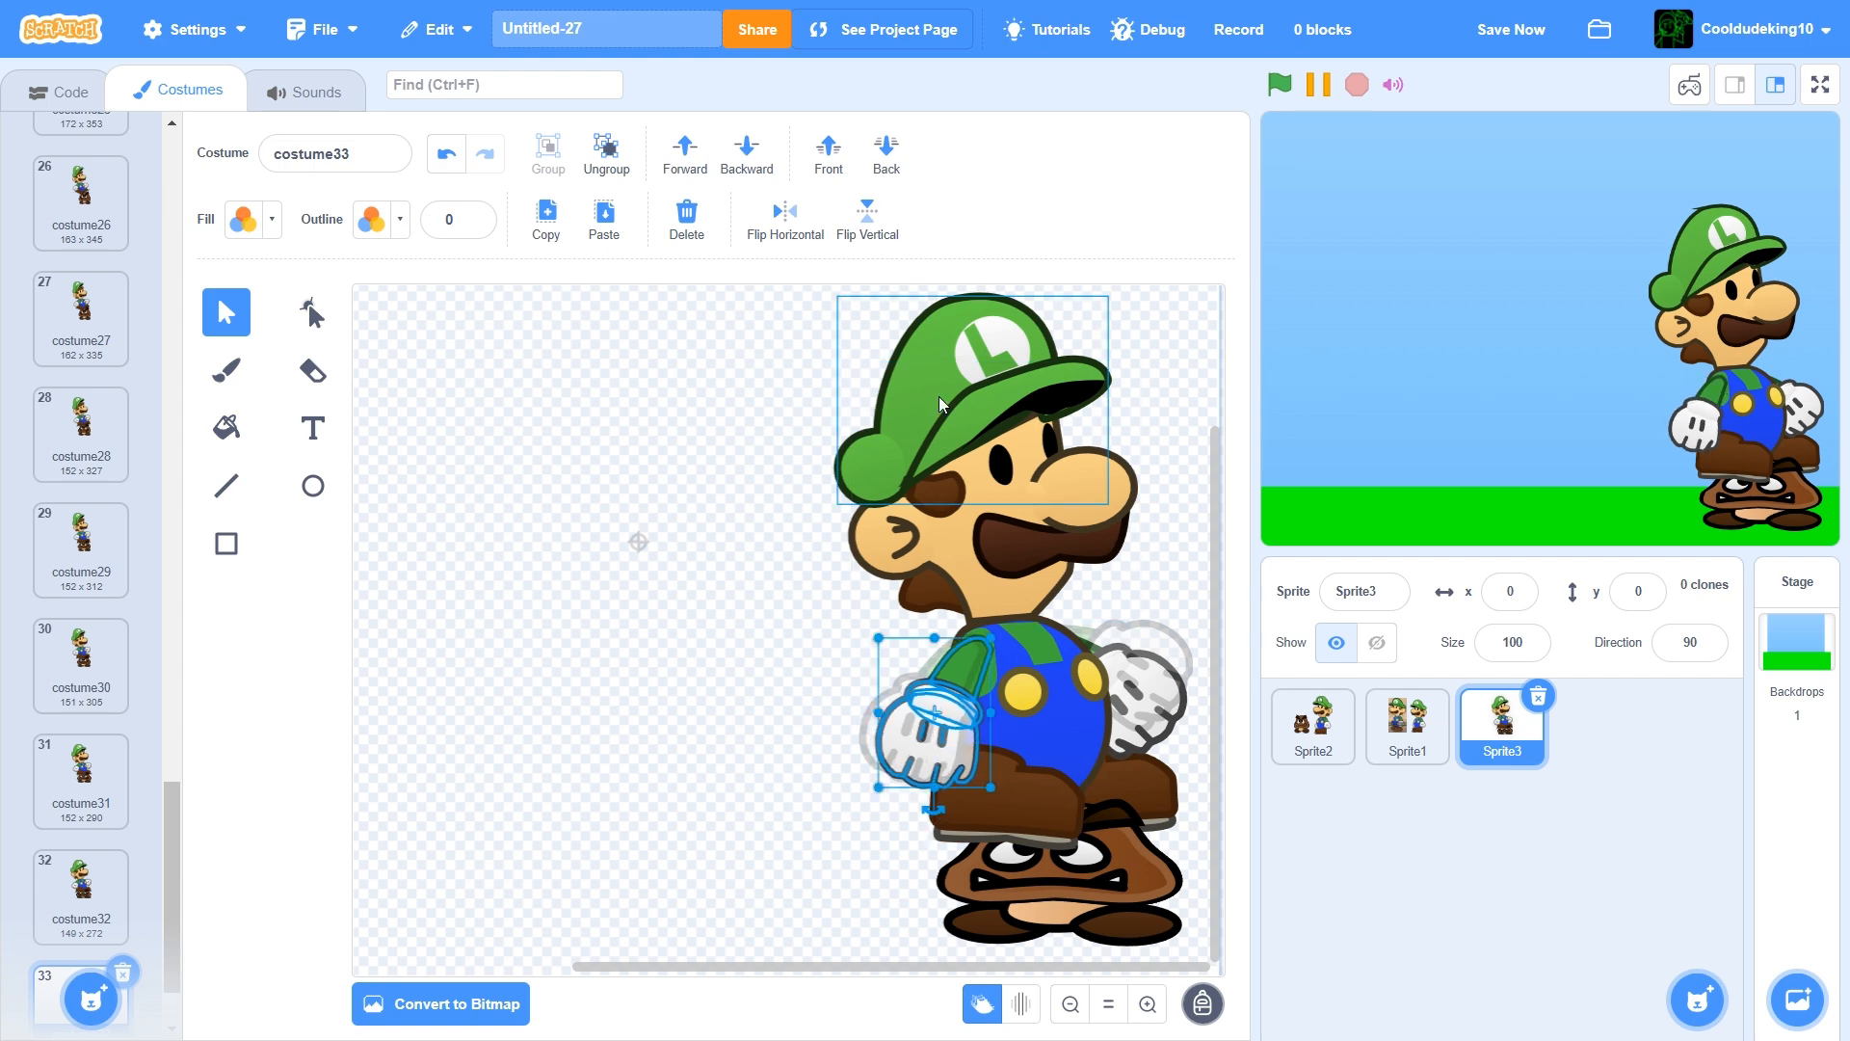
# In a duplicate of costume33, lower Luigi's cap slightly and move the whole Luigi figure down and slightly right
pyautogui.scroll(-1, 19, 886)
pyautogui.rightClick(39, 901)
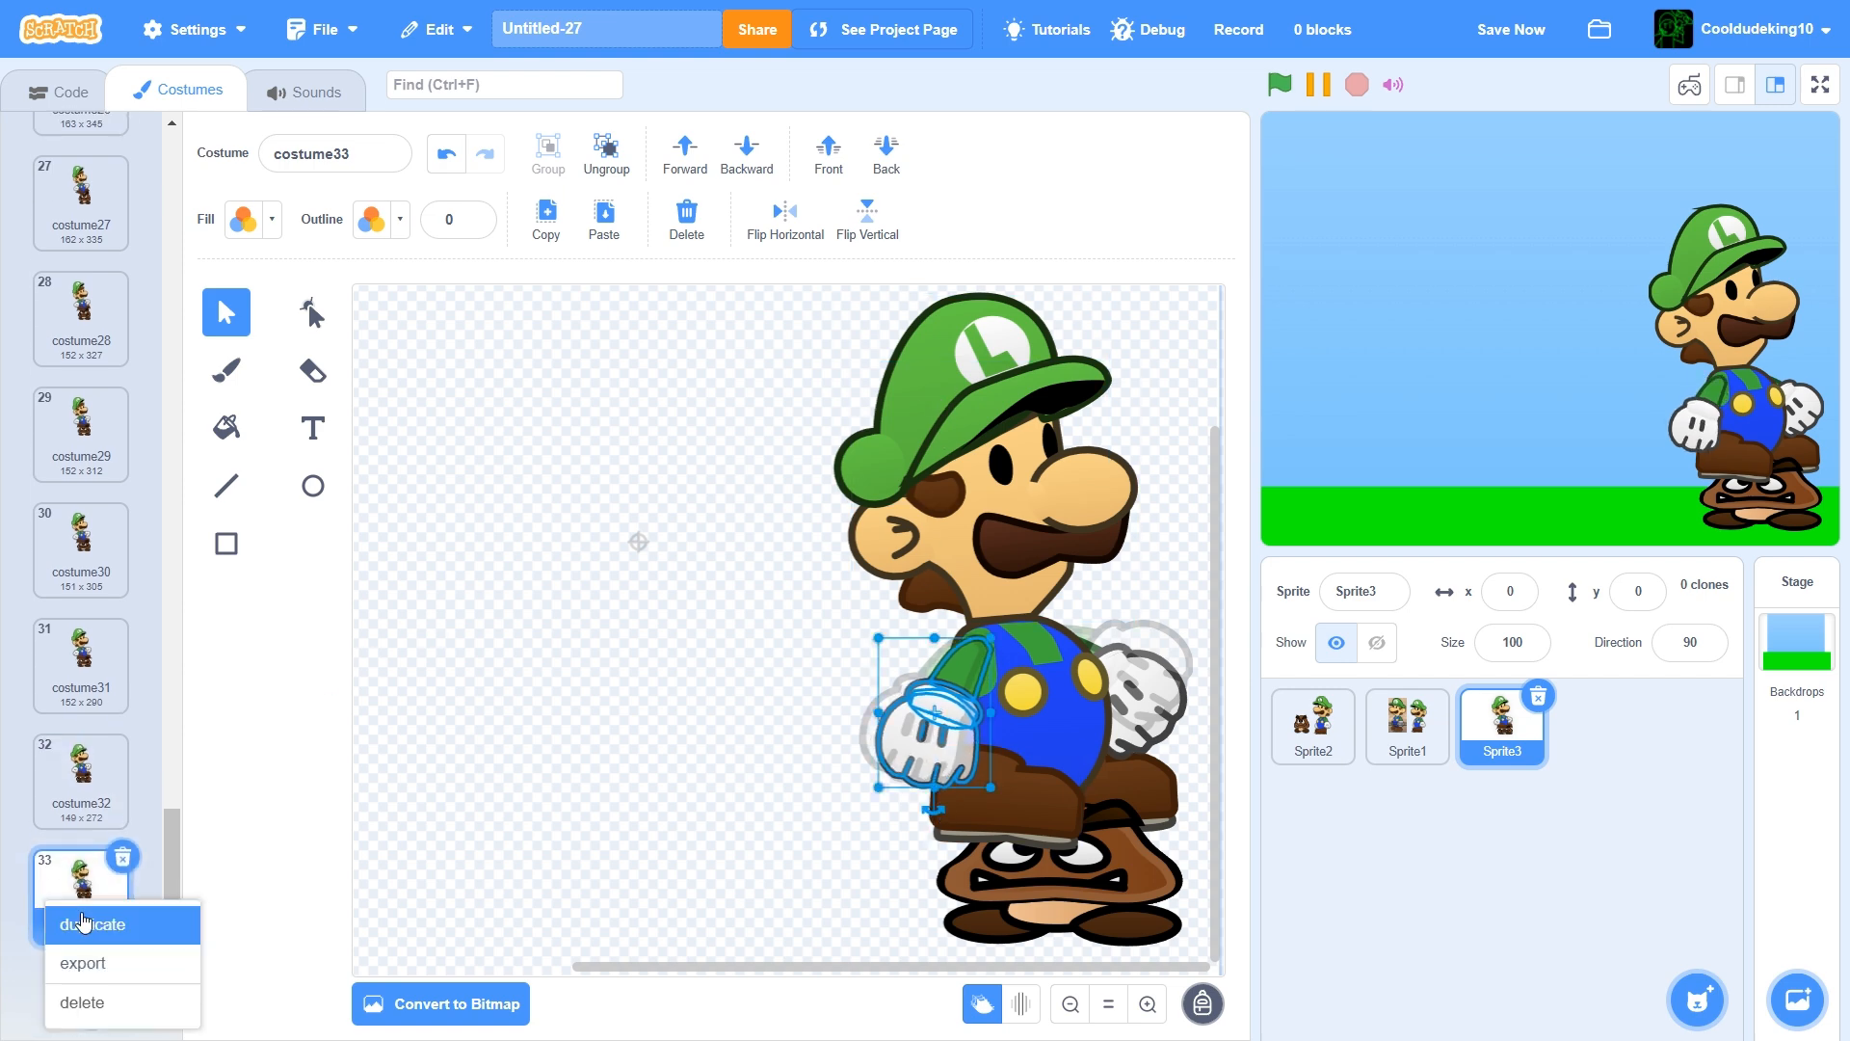
pyautogui.click(82, 925)
pyautogui.moveTo(970, 396); pyautogui.dragTo(972, 405)
pyautogui.moveTo(758, 414); pyautogui.dragTo(1151, 710)
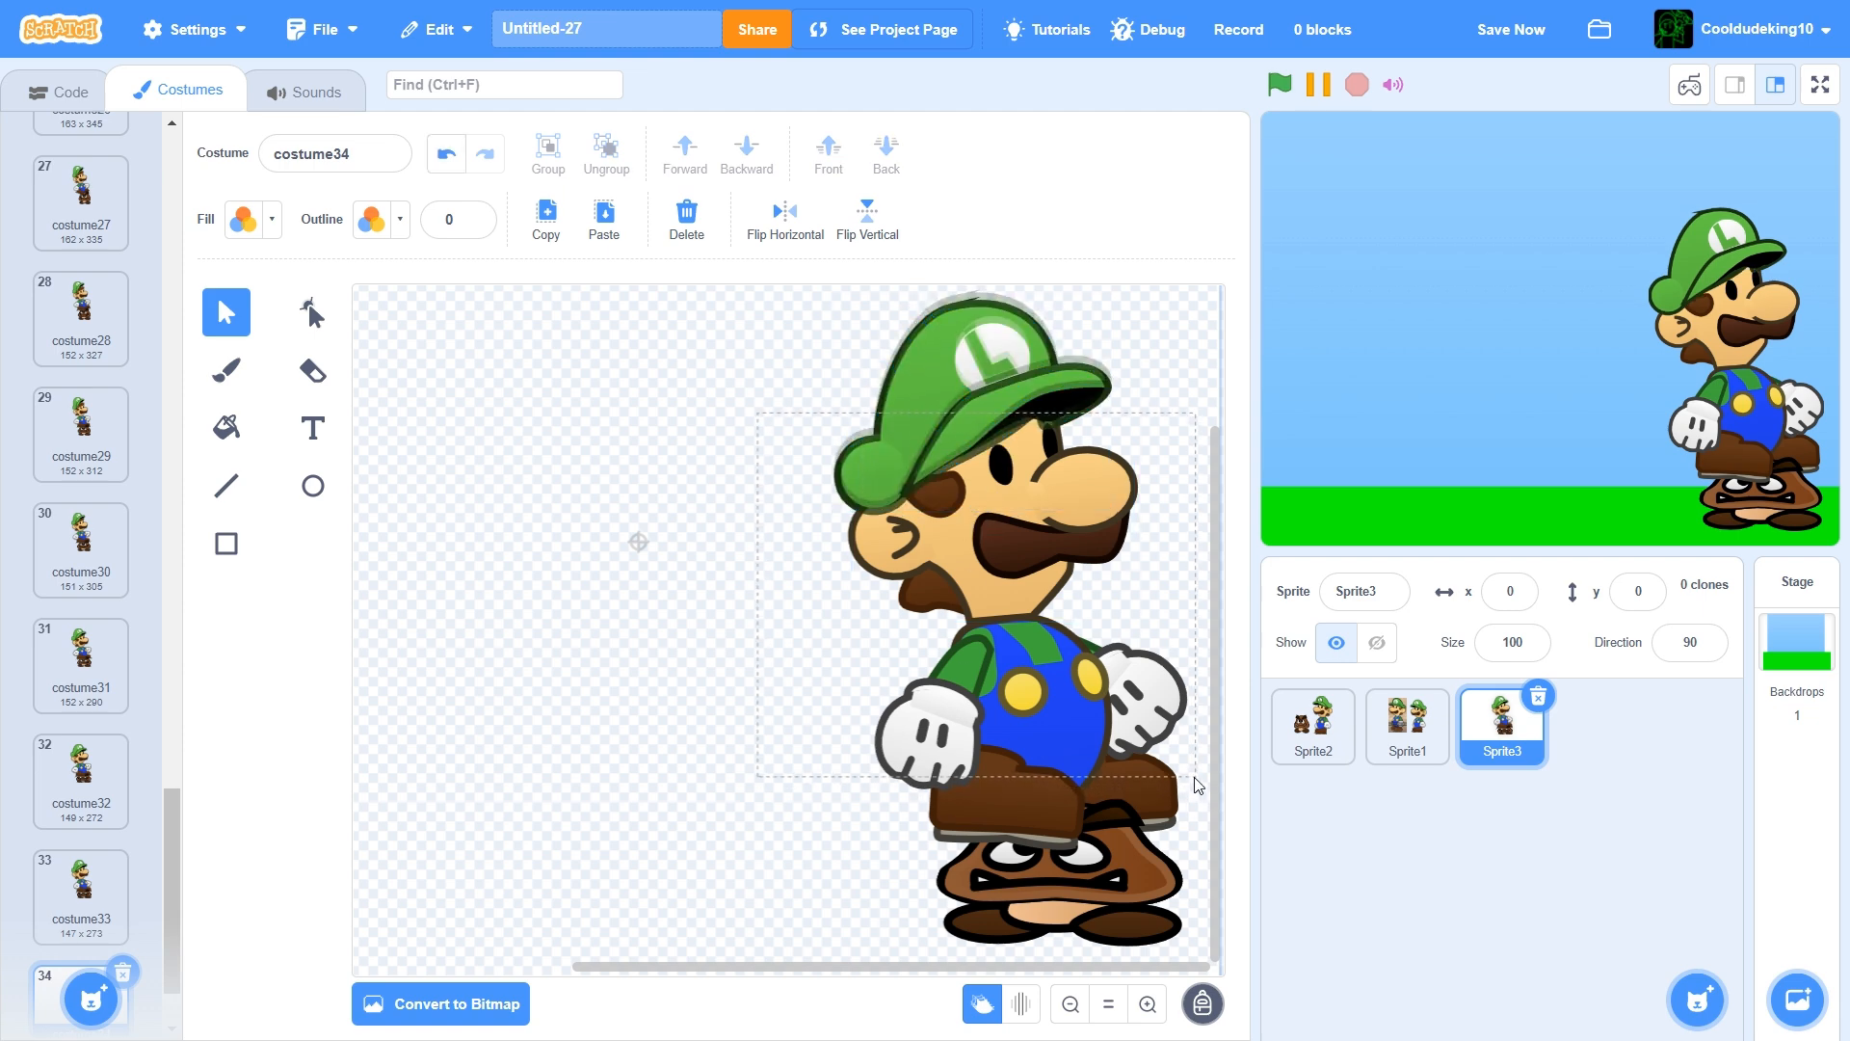
pyautogui.moveTo(1195, 783); pyautogui.dragTo(1195, 782)
pyautogui.moveTo(1079, 725); pyautogui.dragTo(1085, 742)
pyautogui.click(756, 725)
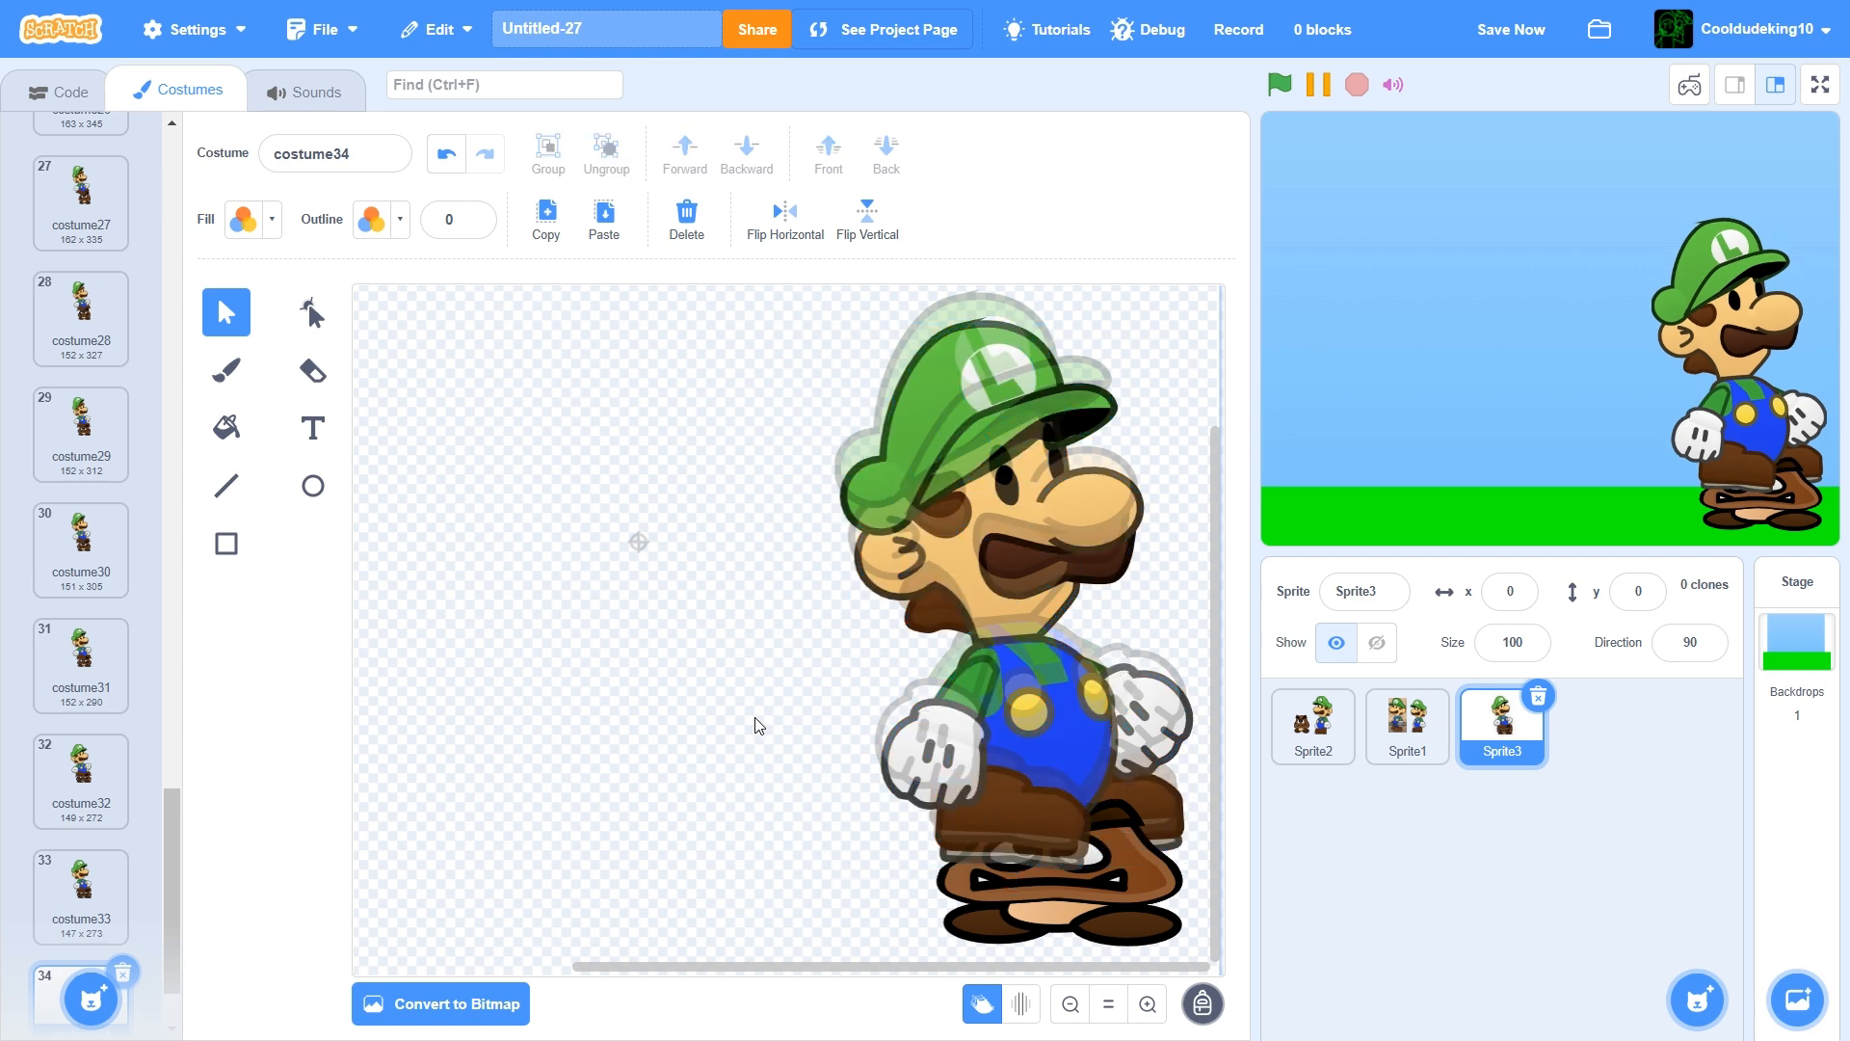
# Squash the Goomba flatter from the top in costume34 and lower Luigi's cap slightly on his head
pyautogui.click(1066, 843)
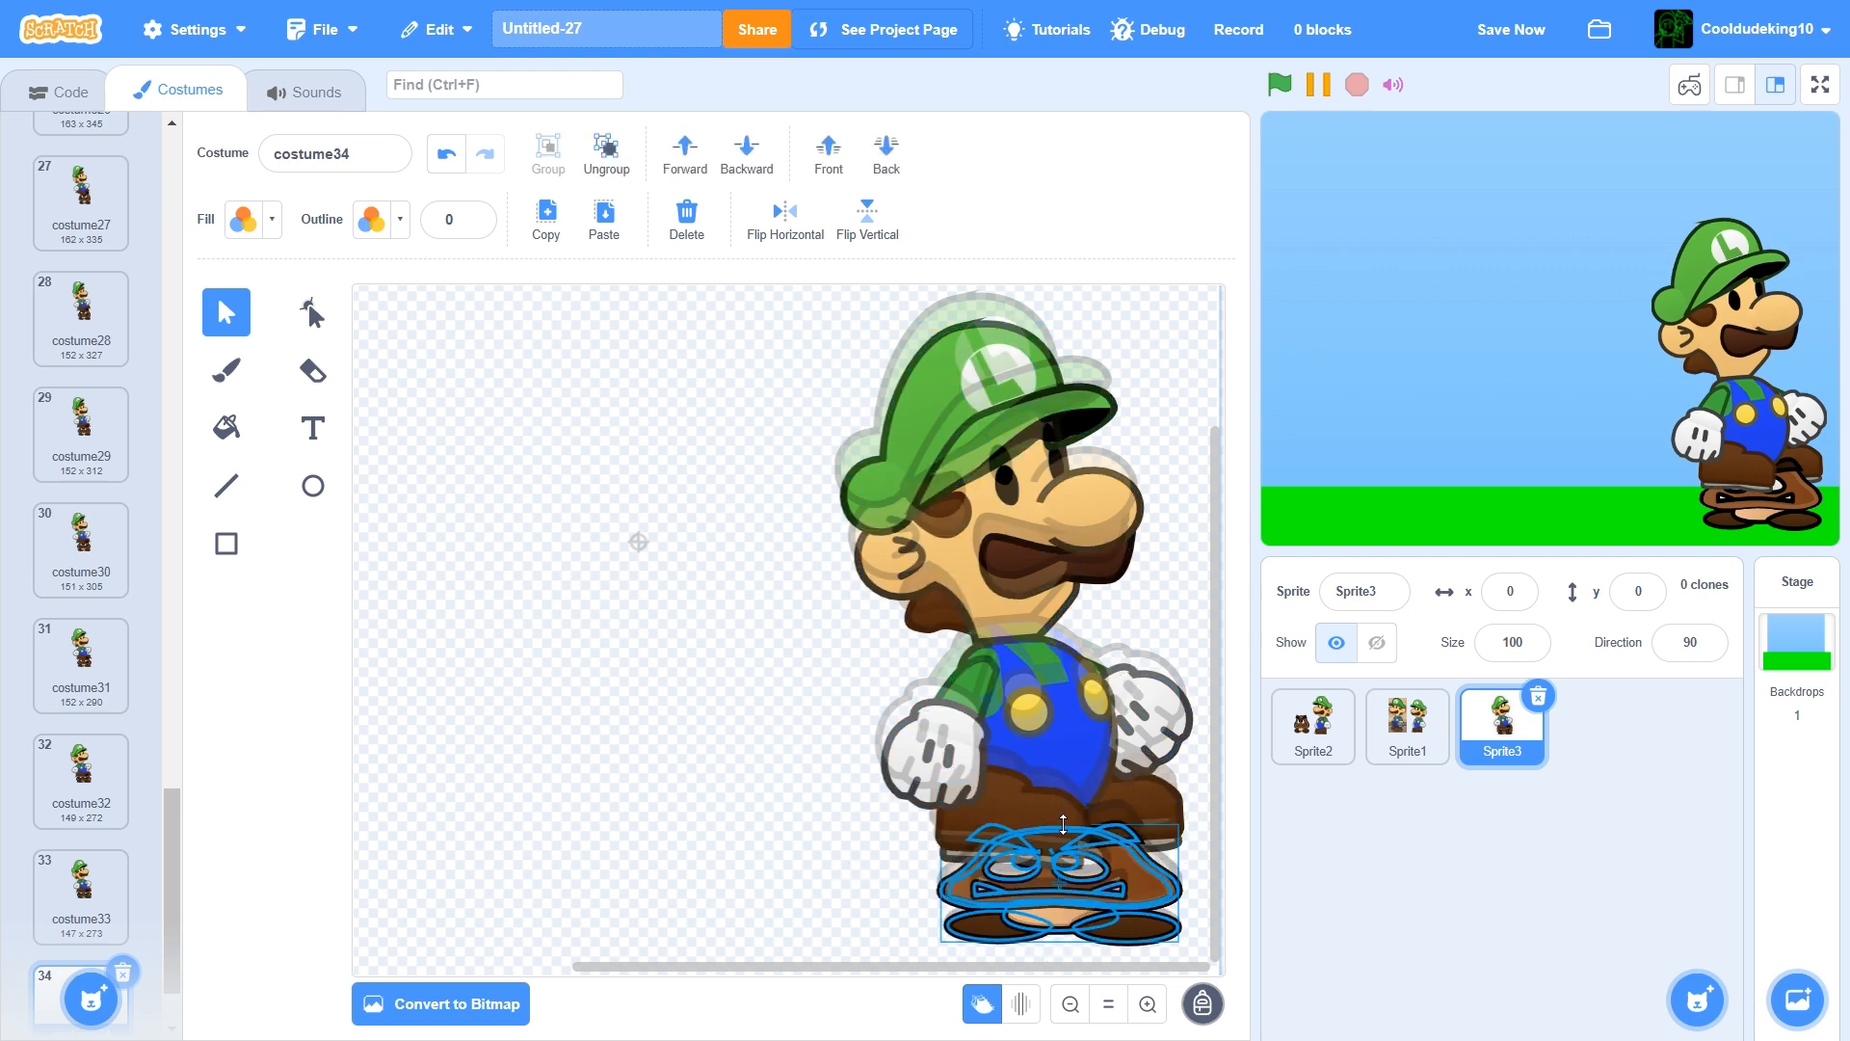
pyautogui.click(941, 476)
pyautogui.moveTo(941, 479); pyautogui.dragTo(942, 487)
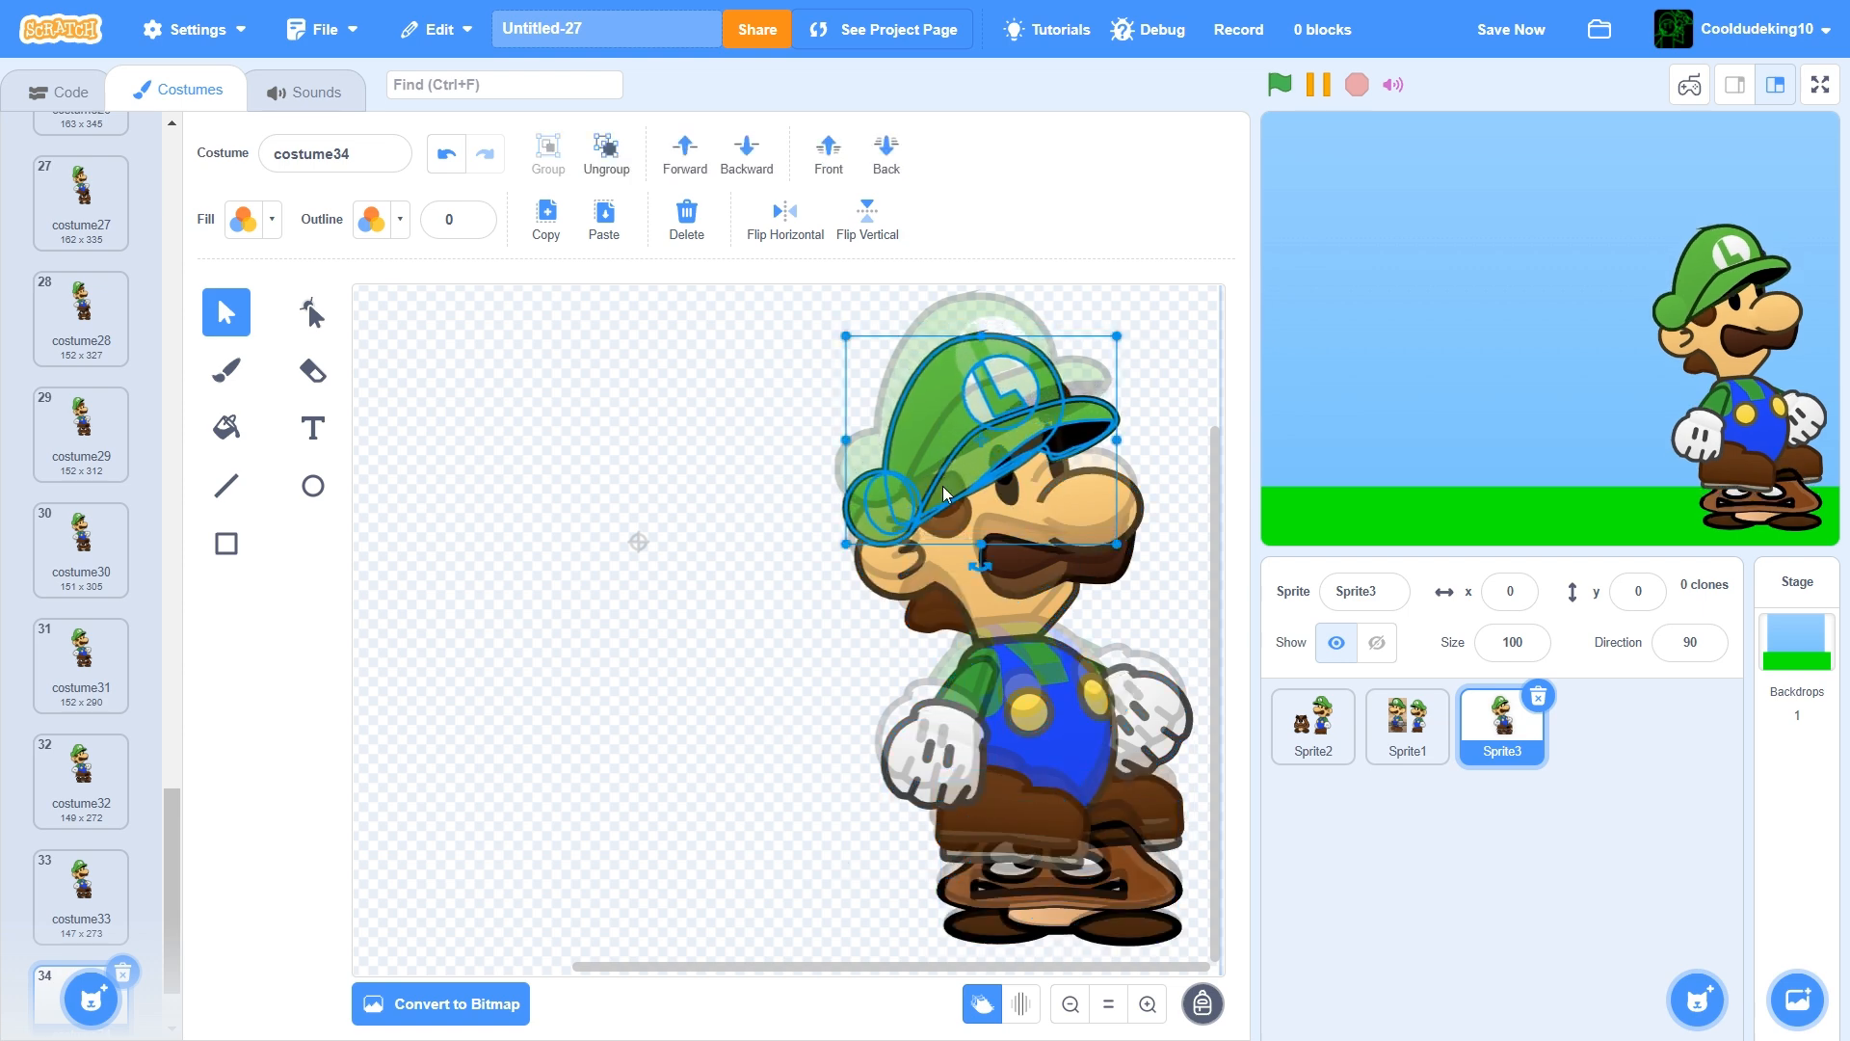
# In a duplicate of costume34, lower the whole Luigi figure farther onto the Goomba
pyautogui.scroll(-1, 87, 879)
pyautogui.rightClick(91, 879)
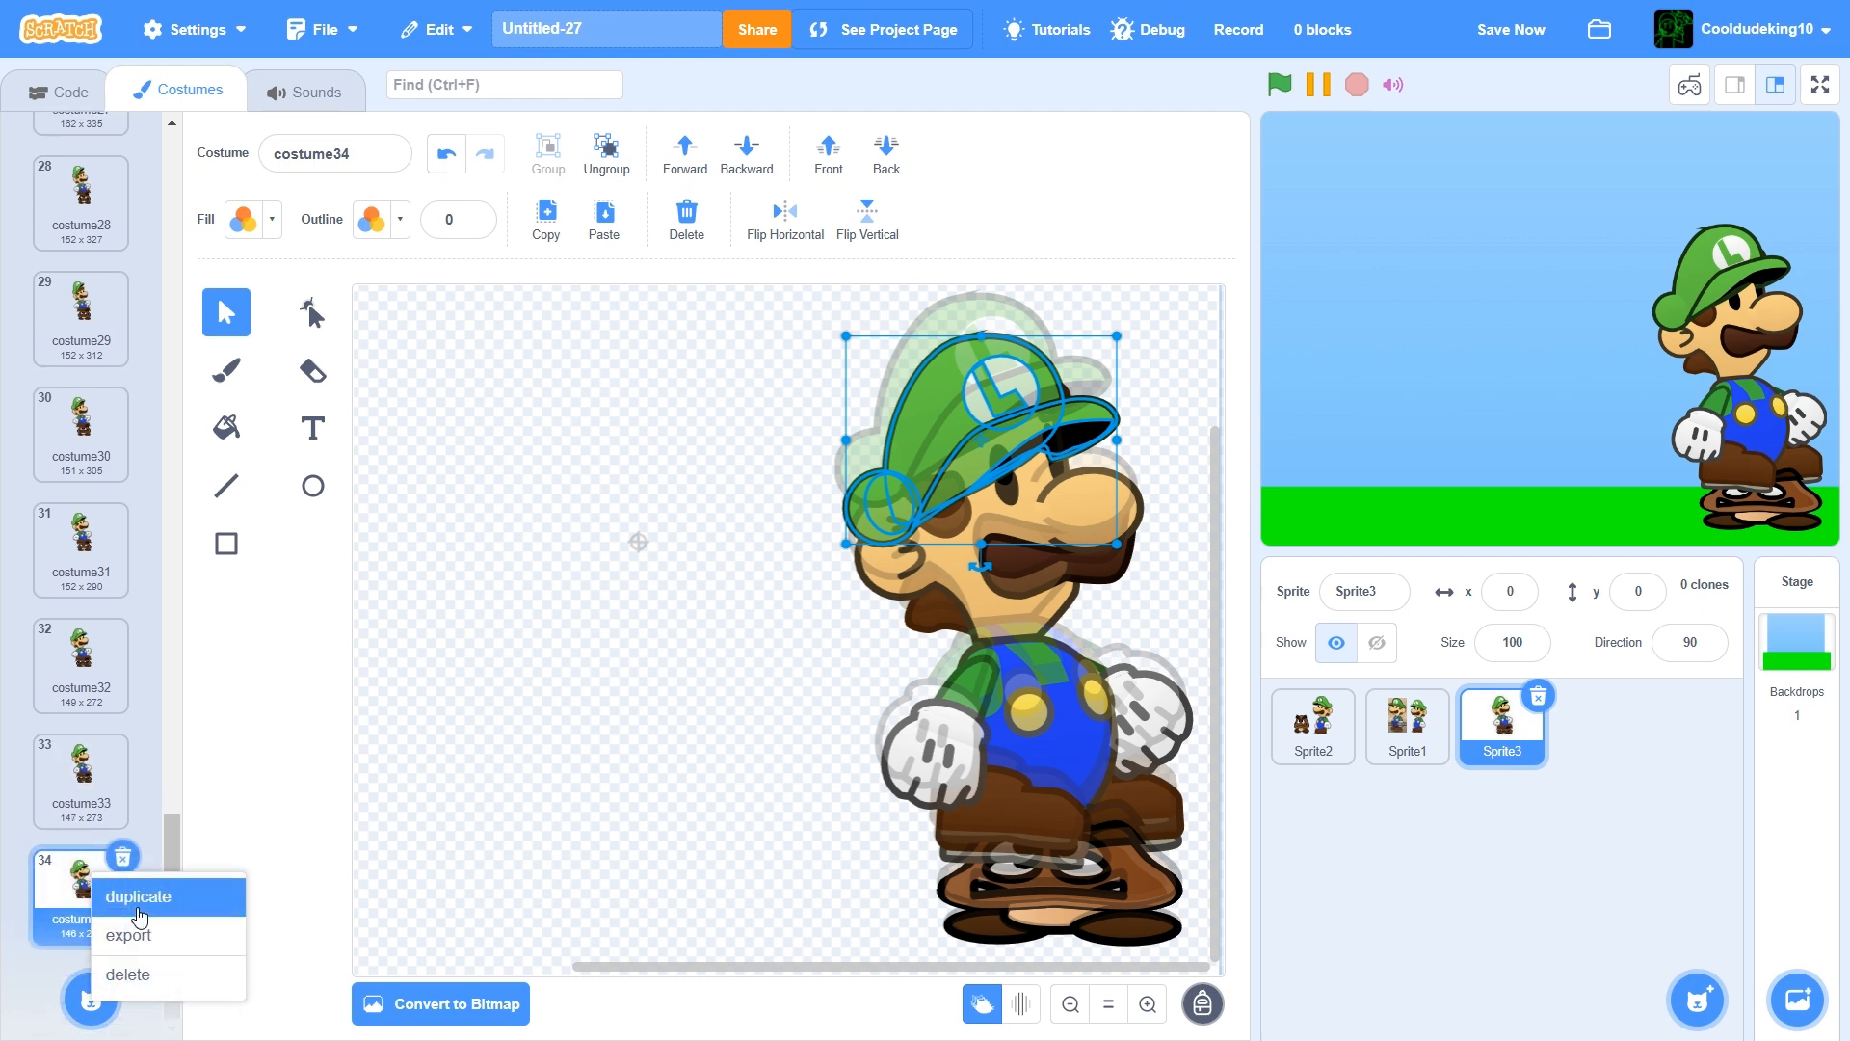
pyautogui.click(135, 893)
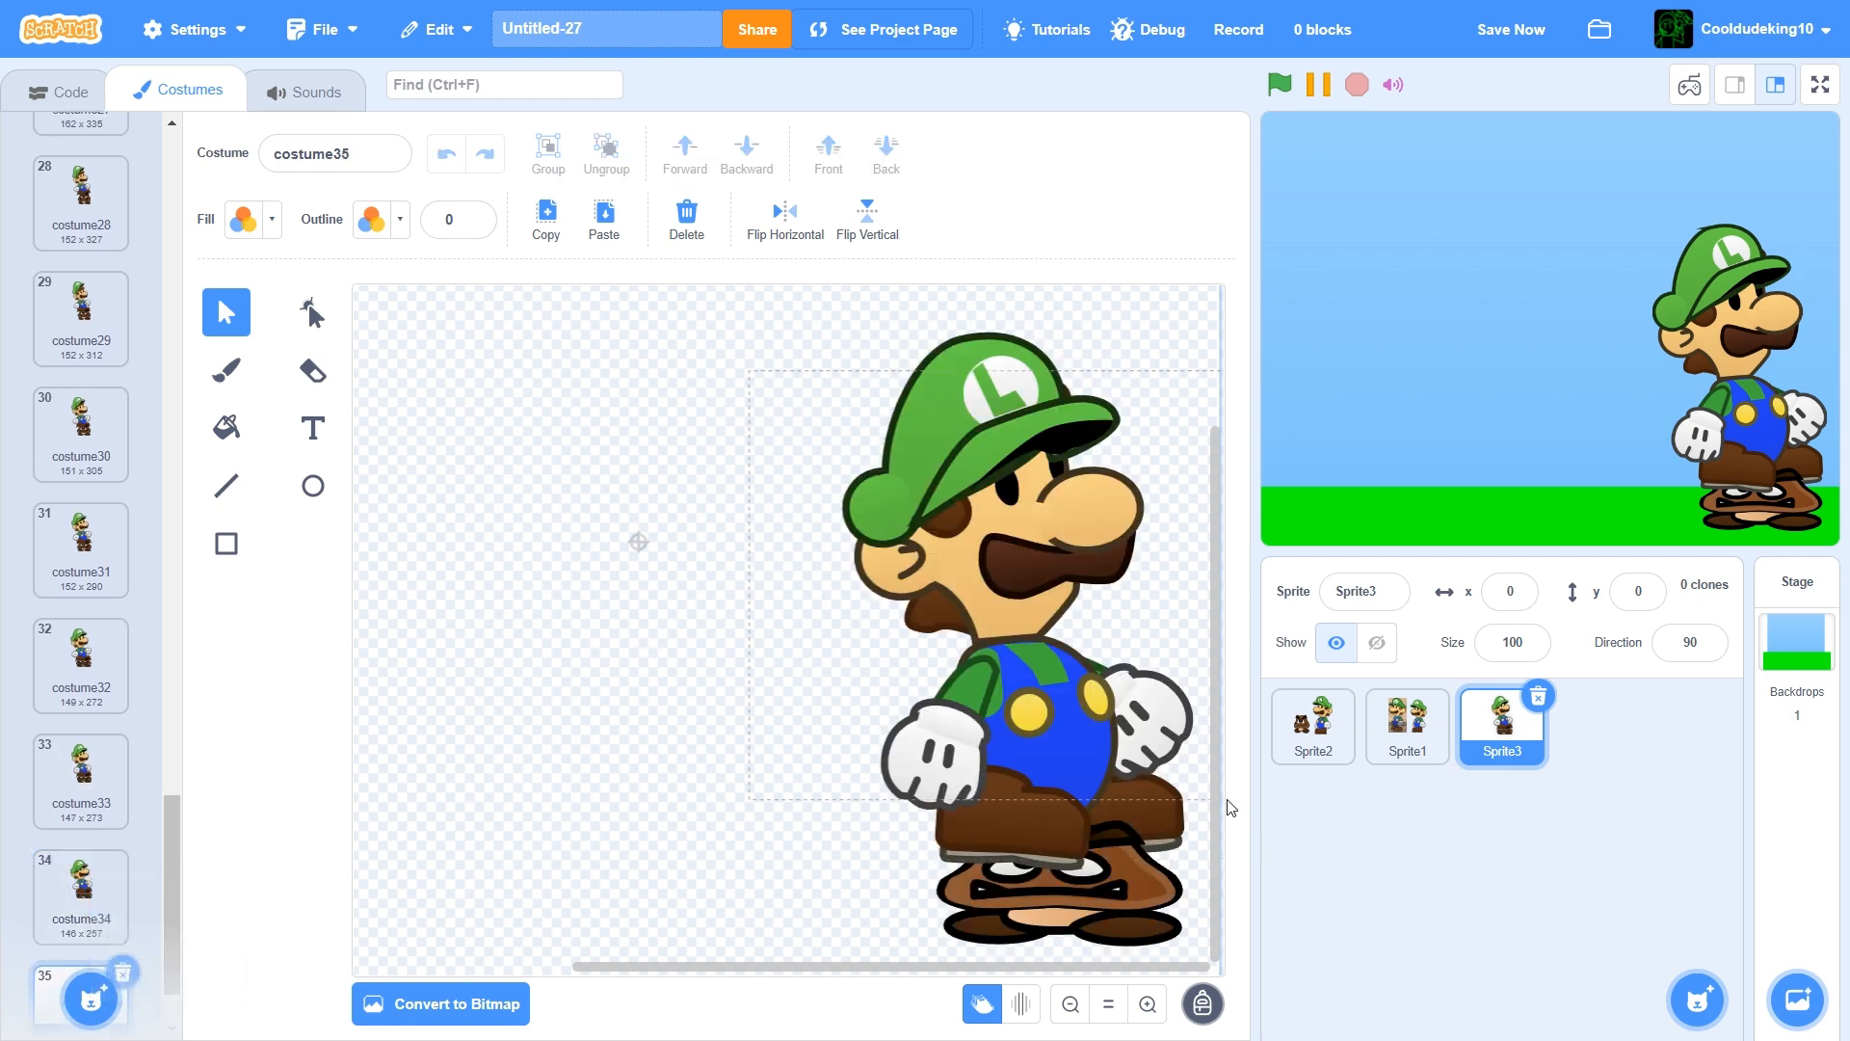
pyautogui.moveTo(1227, 800); pyautogui.dragTo(1227, 801)
pyautogui.moveTo(1073, 739); pyautogui.dragTo(1063, 849)
# Flatten the Goomba from the top in costume35 and raise Luigi's cap slightly
pyautogui.click(1129, 936)
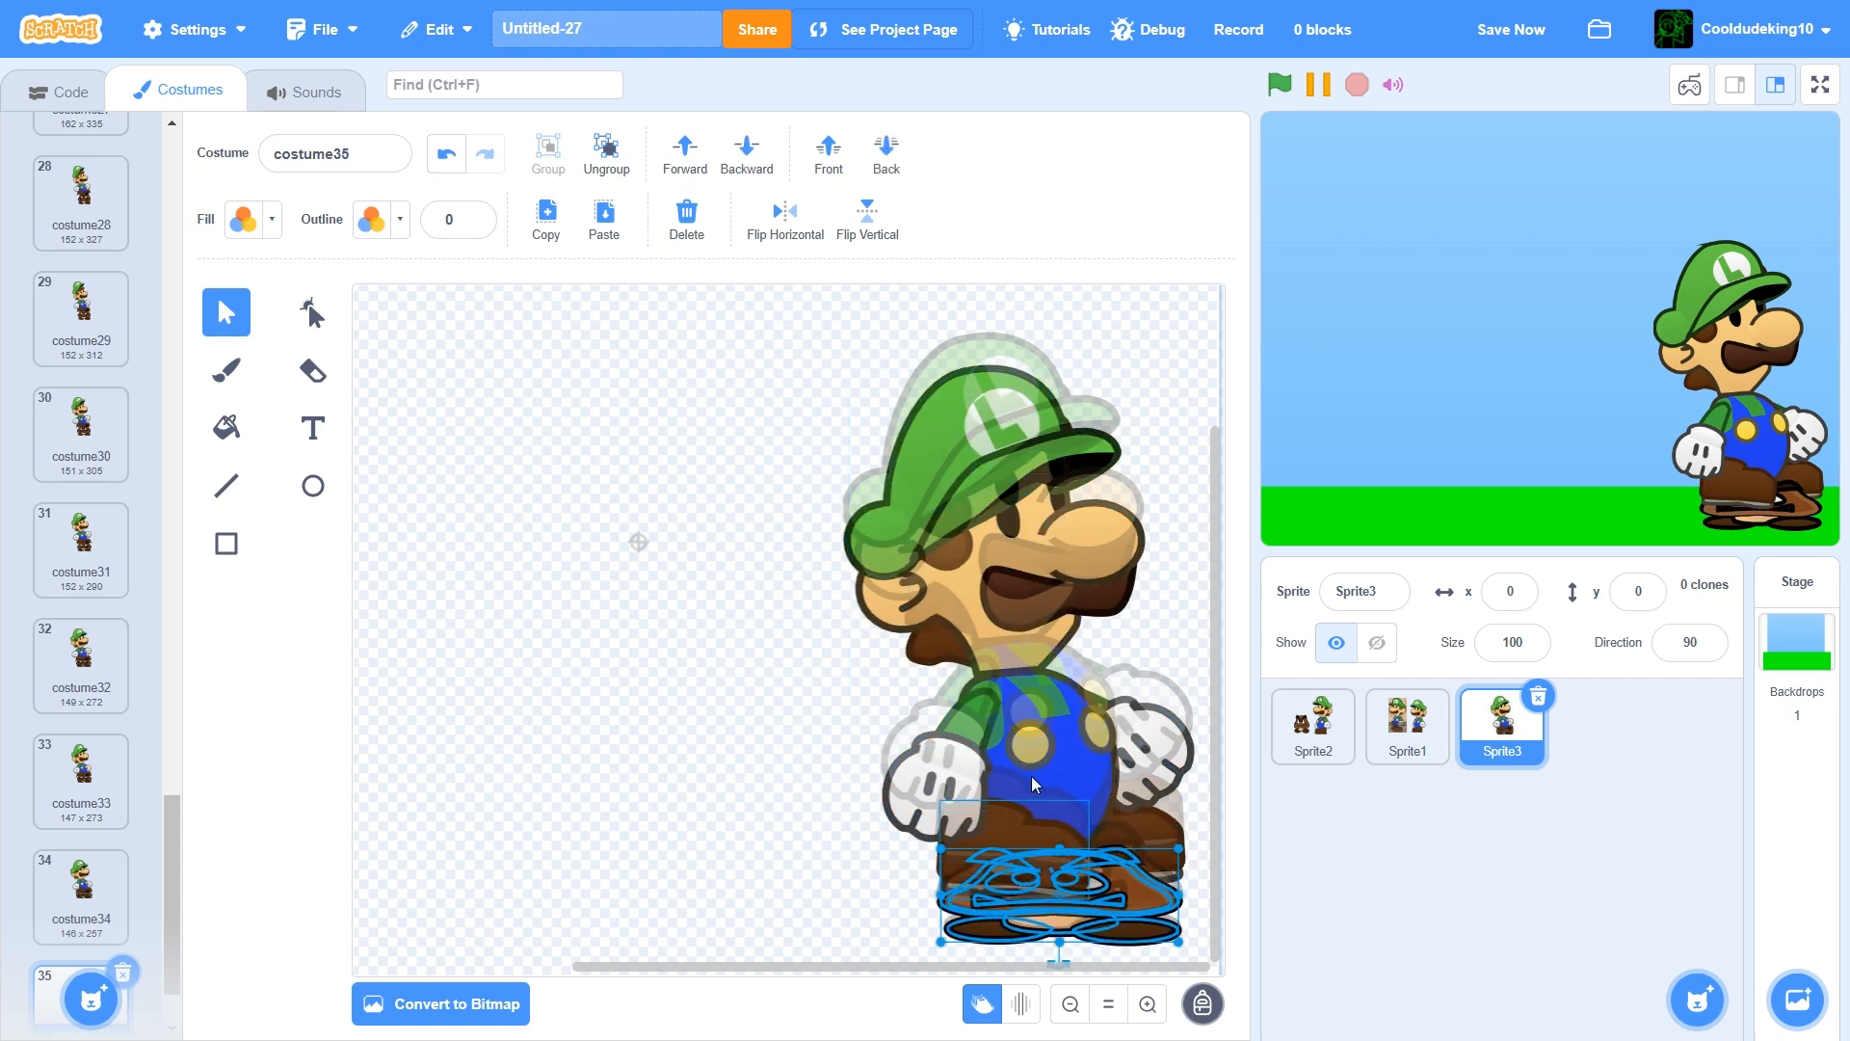
pyautogui.moveTo(958, 494); pyautogui.dragTo(960, 480)
# In a duplicate of costume35, squash the Goomba flatter from the top and send it behind Luigi
pyautogui.scroll(-2, 94, 867)
pyautogui.rightClick(91, 882)
pyautogui.click(125, 898)
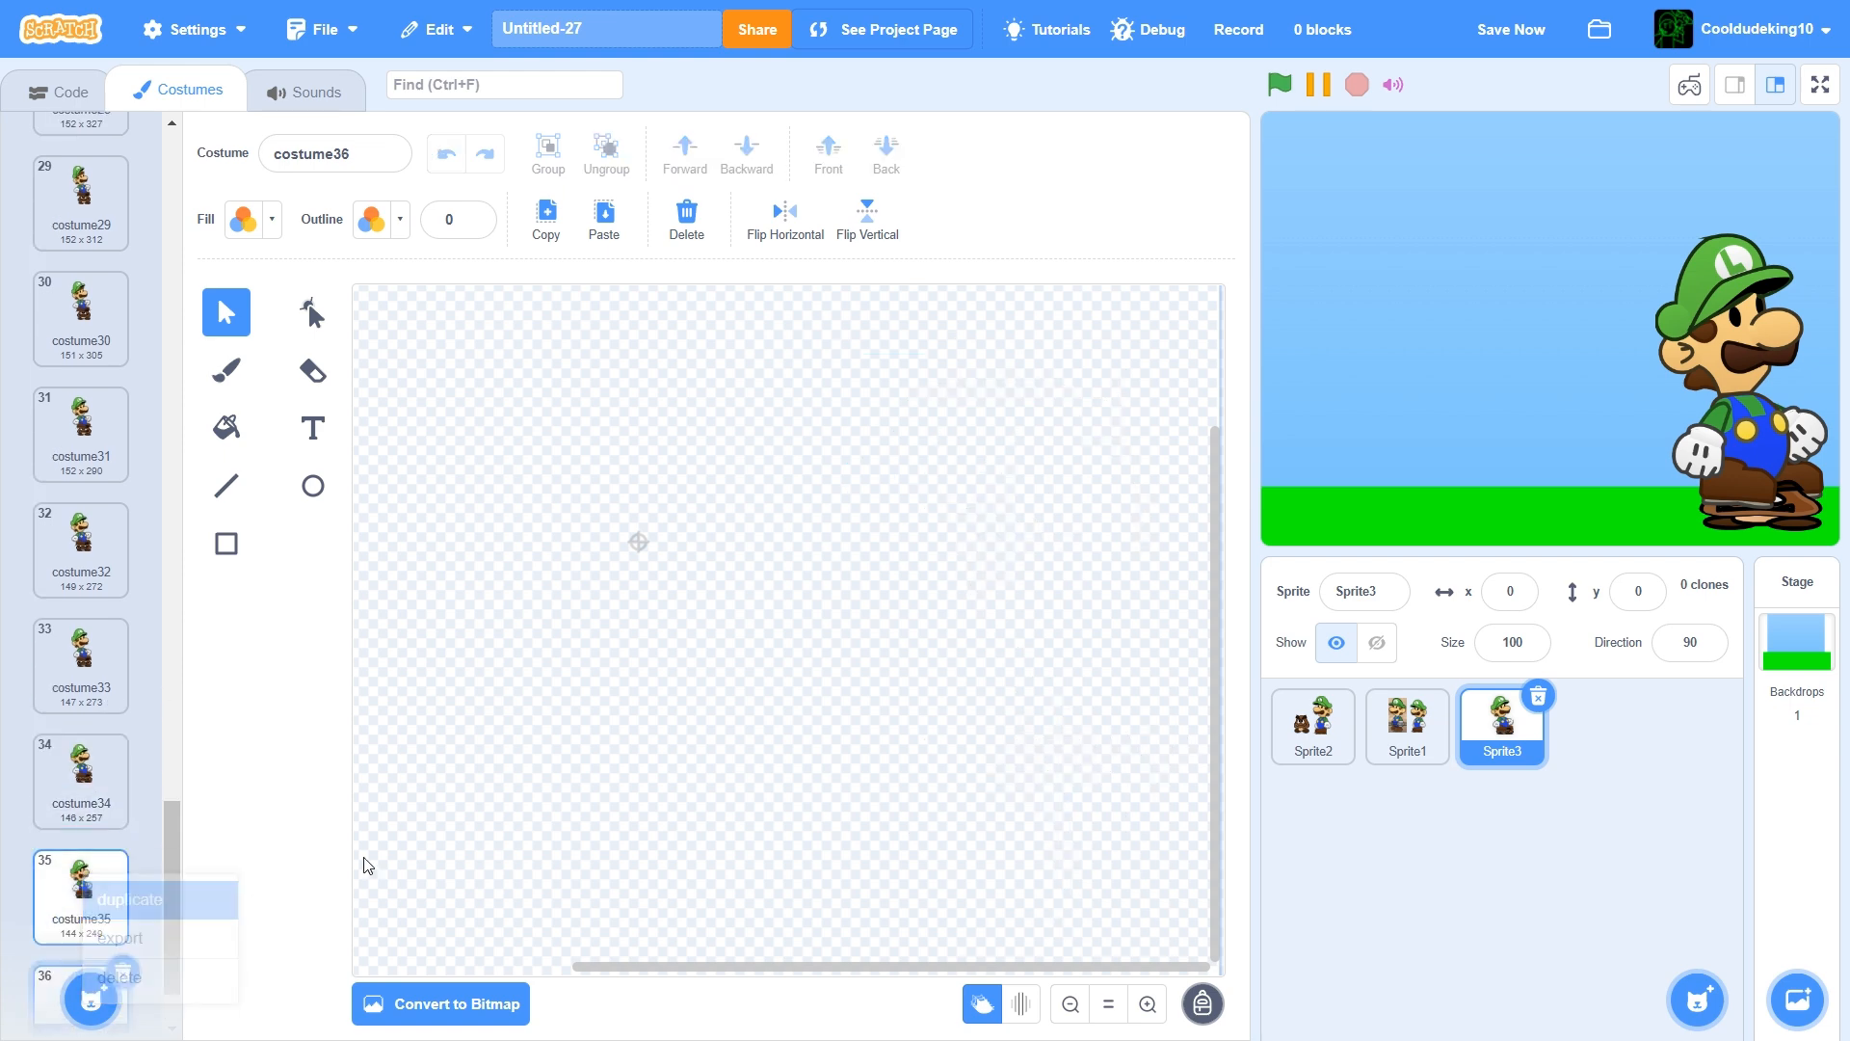
pyautogui.click(1060, 892)
pyautogui.moveTo(1062, 854); pyautogui.dragTo(1062, 875)
pyautogui.click(909, 170)
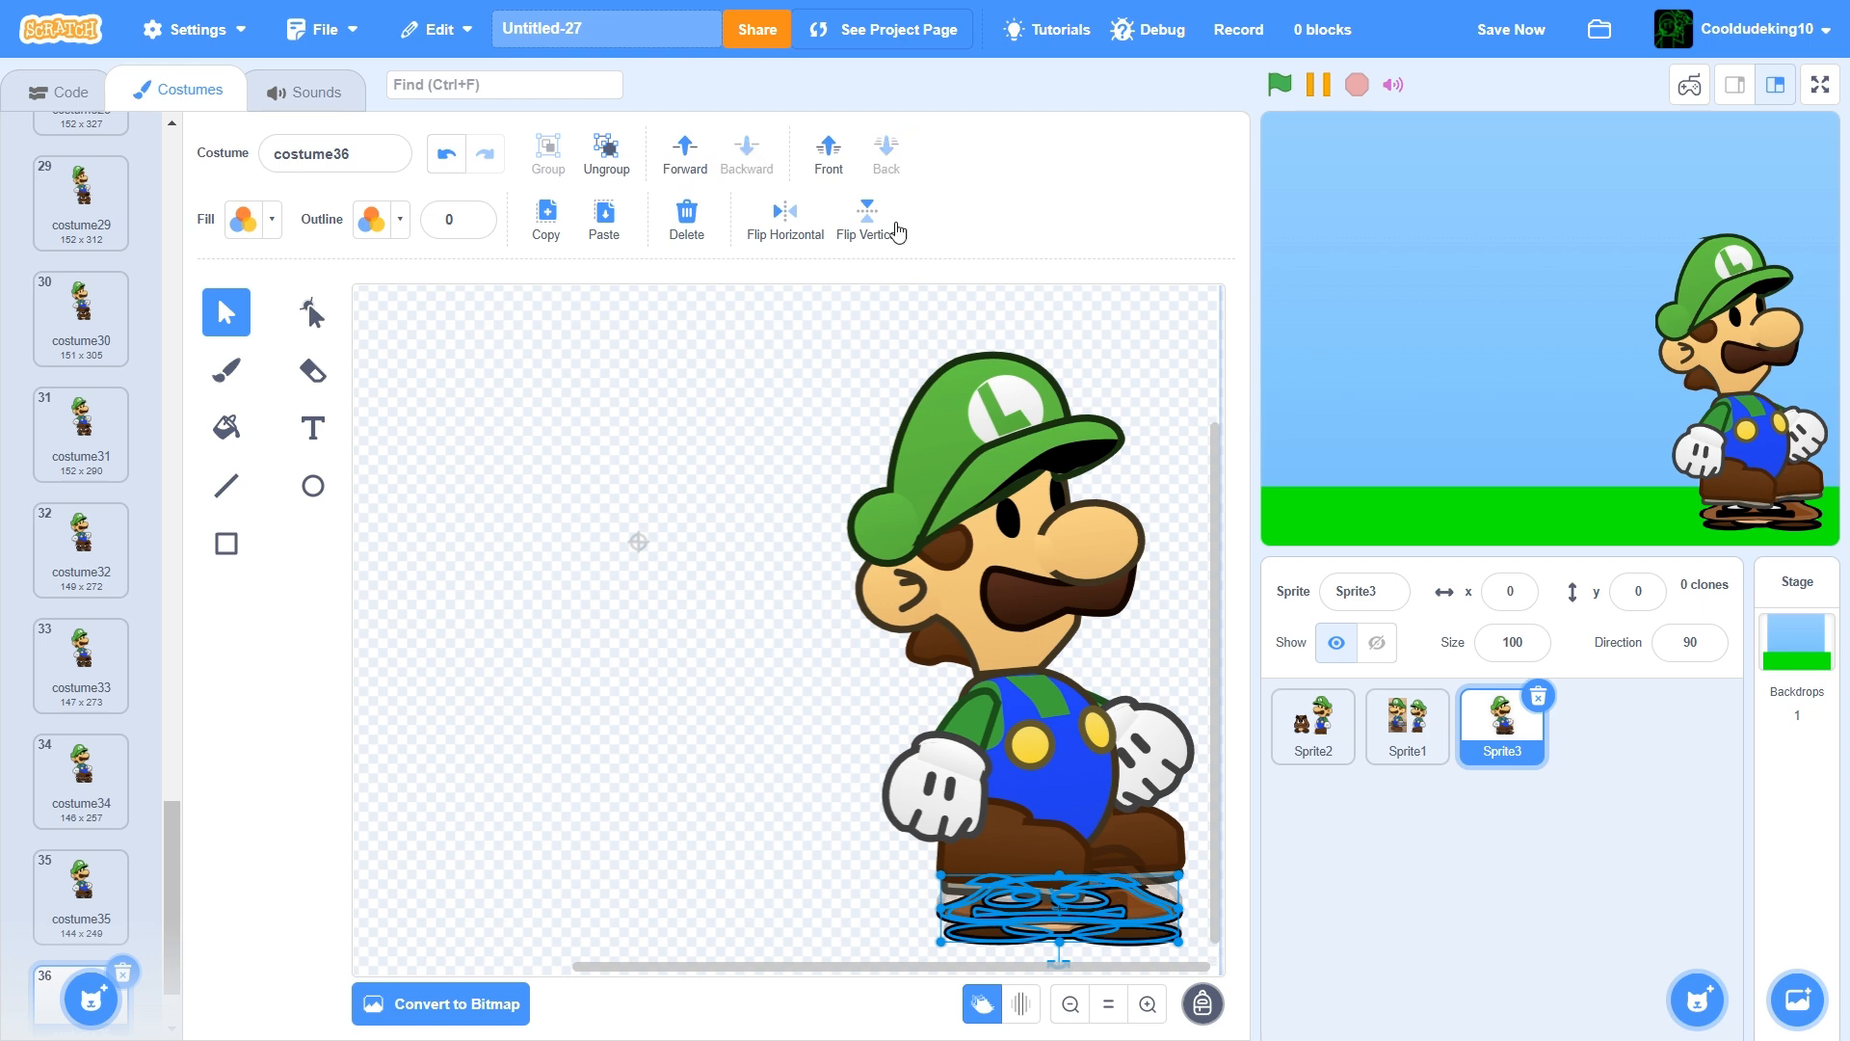
# Nudge Luigi's cap slightly up and right in costume36
pyautogui.click(757, 460)
pyautogui.click(934, 467)
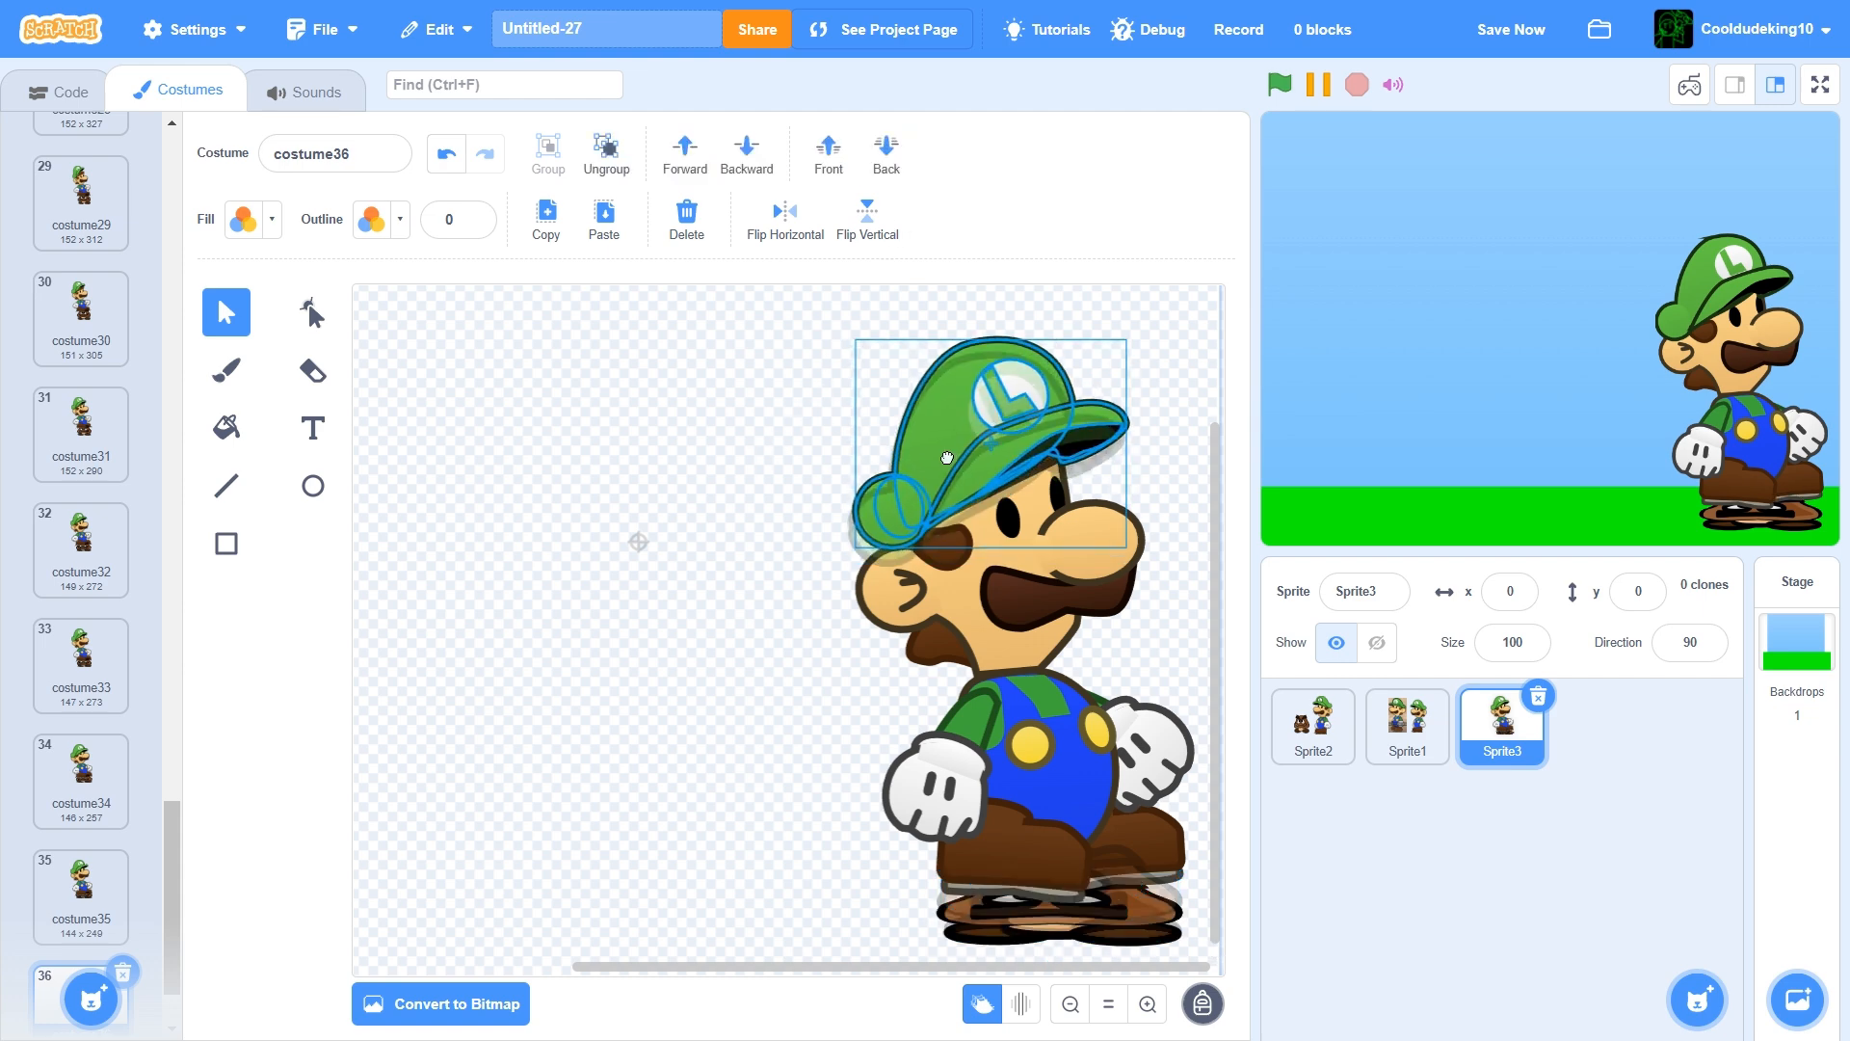
# In a duplicate of costume36, move the whole Luigi figure down and slightly left over the flattened Goomba
pyautogui.scroll(-2, 82, 896)
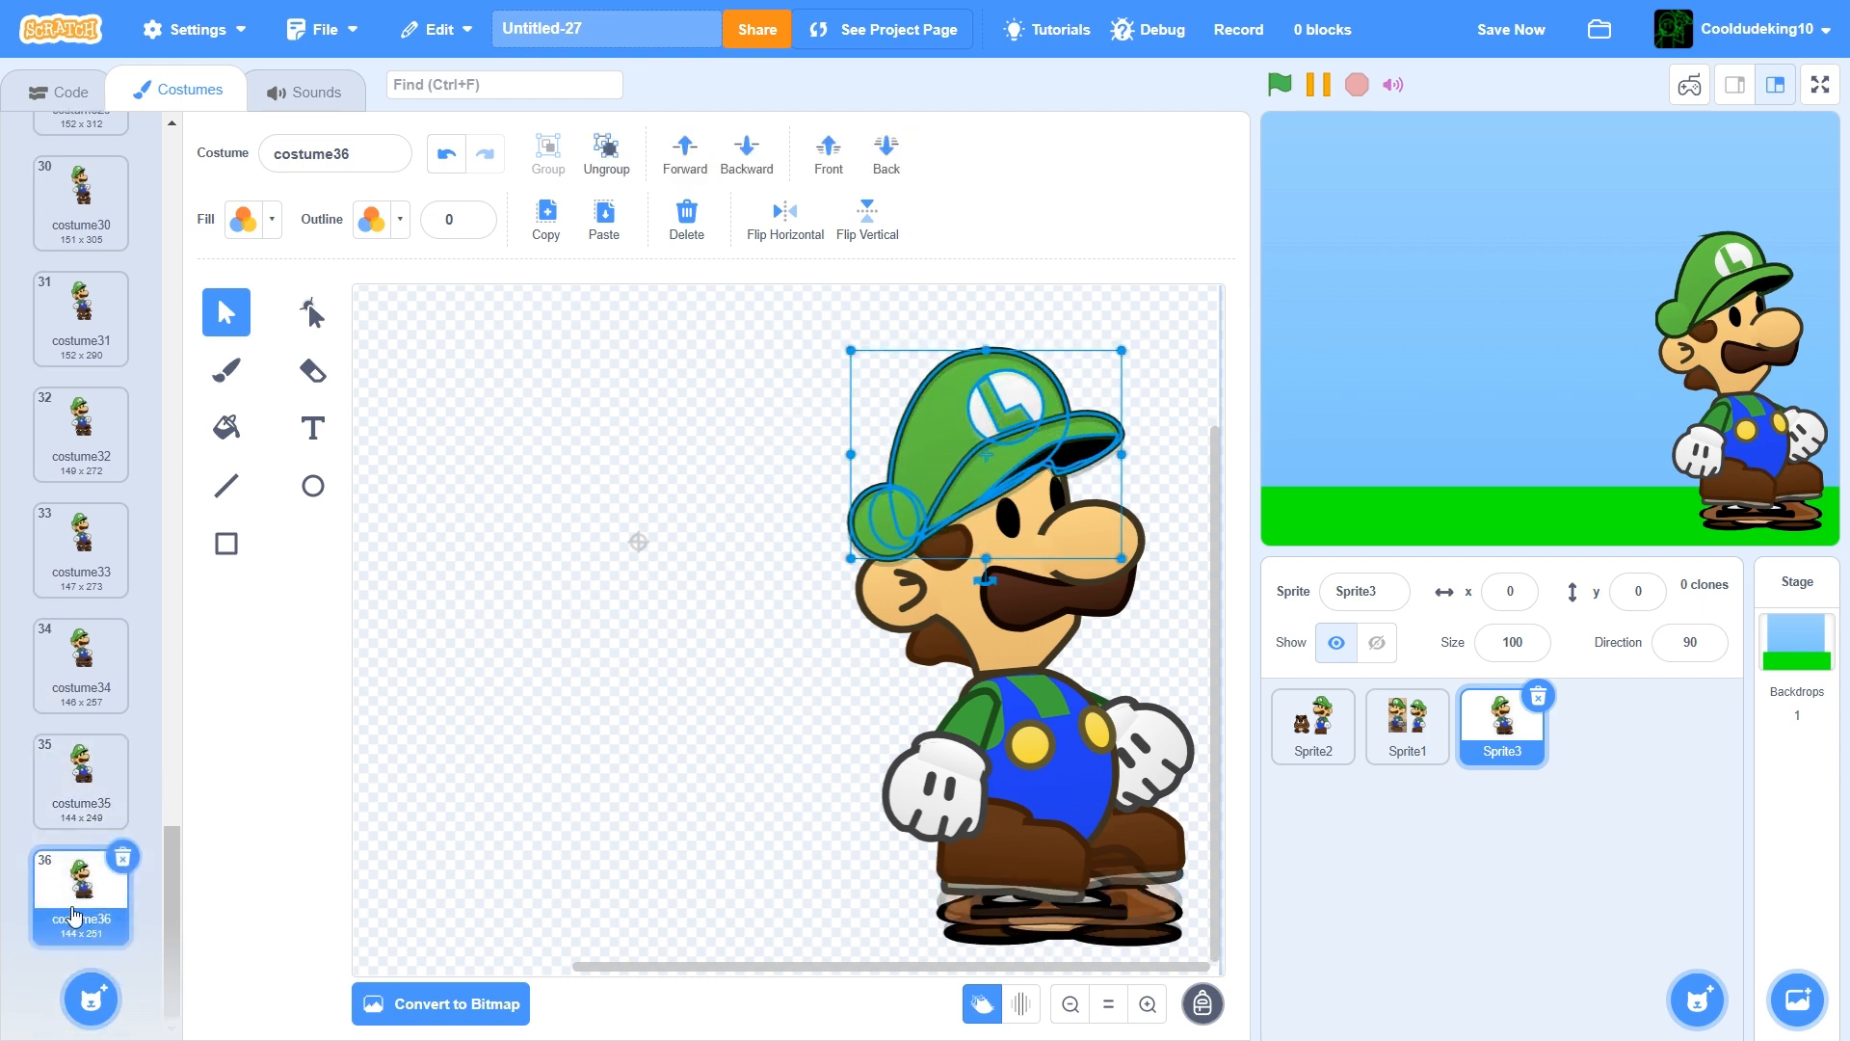
pyautogui.rightClick(94, 905)
pyautogui.click(93, 911)
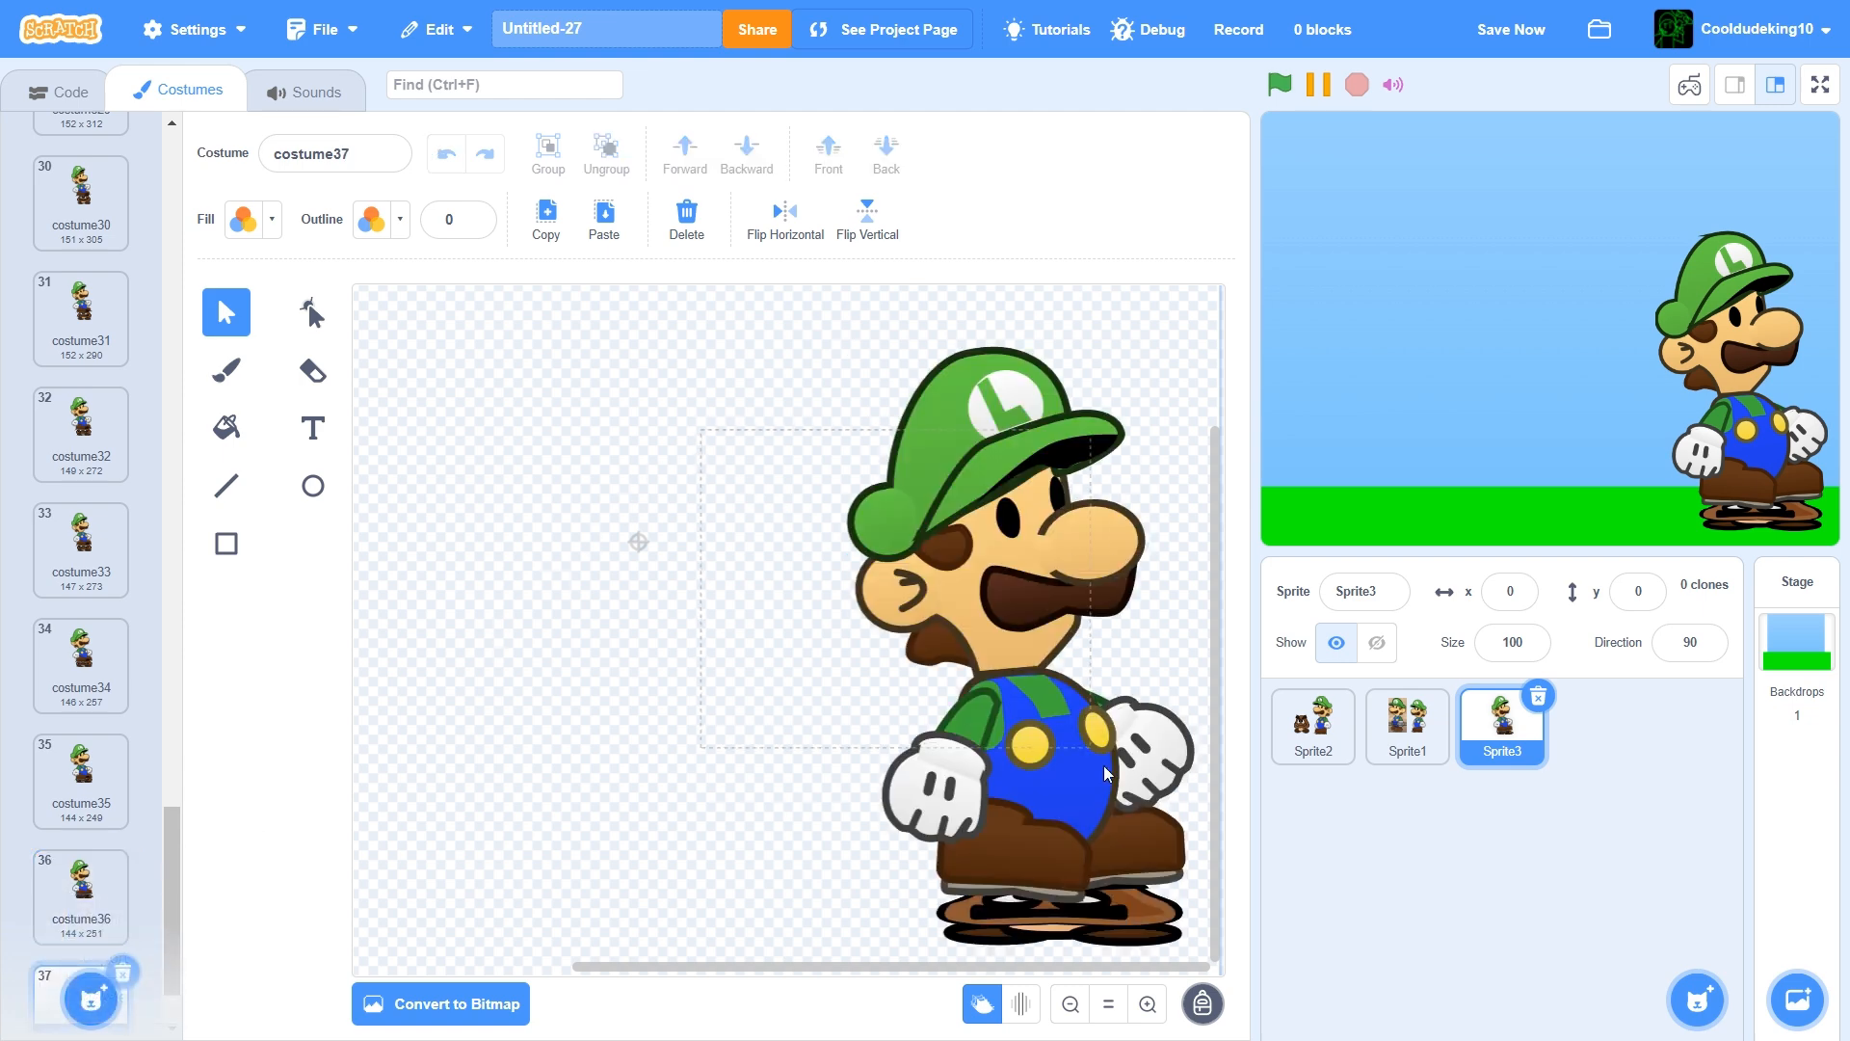
pyautogui.moveTo(1173, 839); pyautogui.dragTo(1173, 840)
pyautogui.moveTo(1061, 790); pyautogui.dragTo(1129, 805)
pyautogui.click(1197, 875)
# Rotate both of Luigi's arms slightly inward in costume37 and save the project
pyautogui.click(1140, 796)
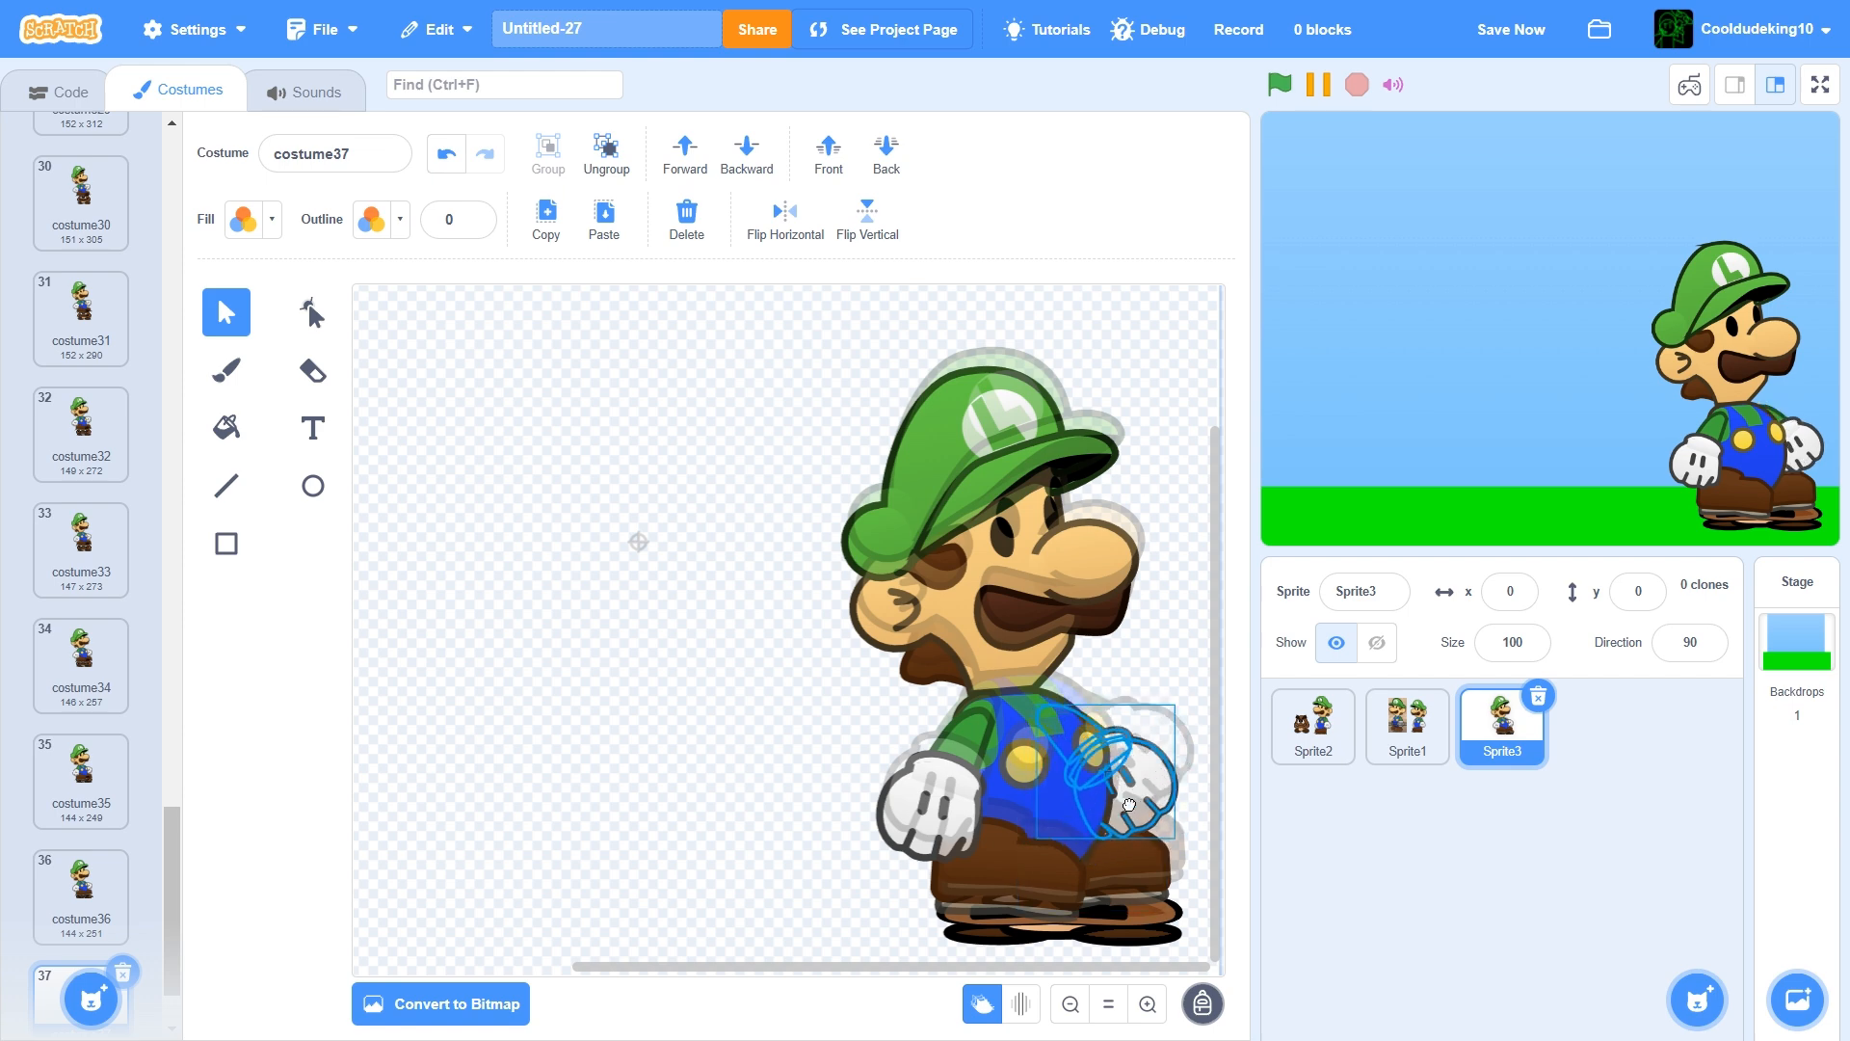
pyautogui.click(930, 805)
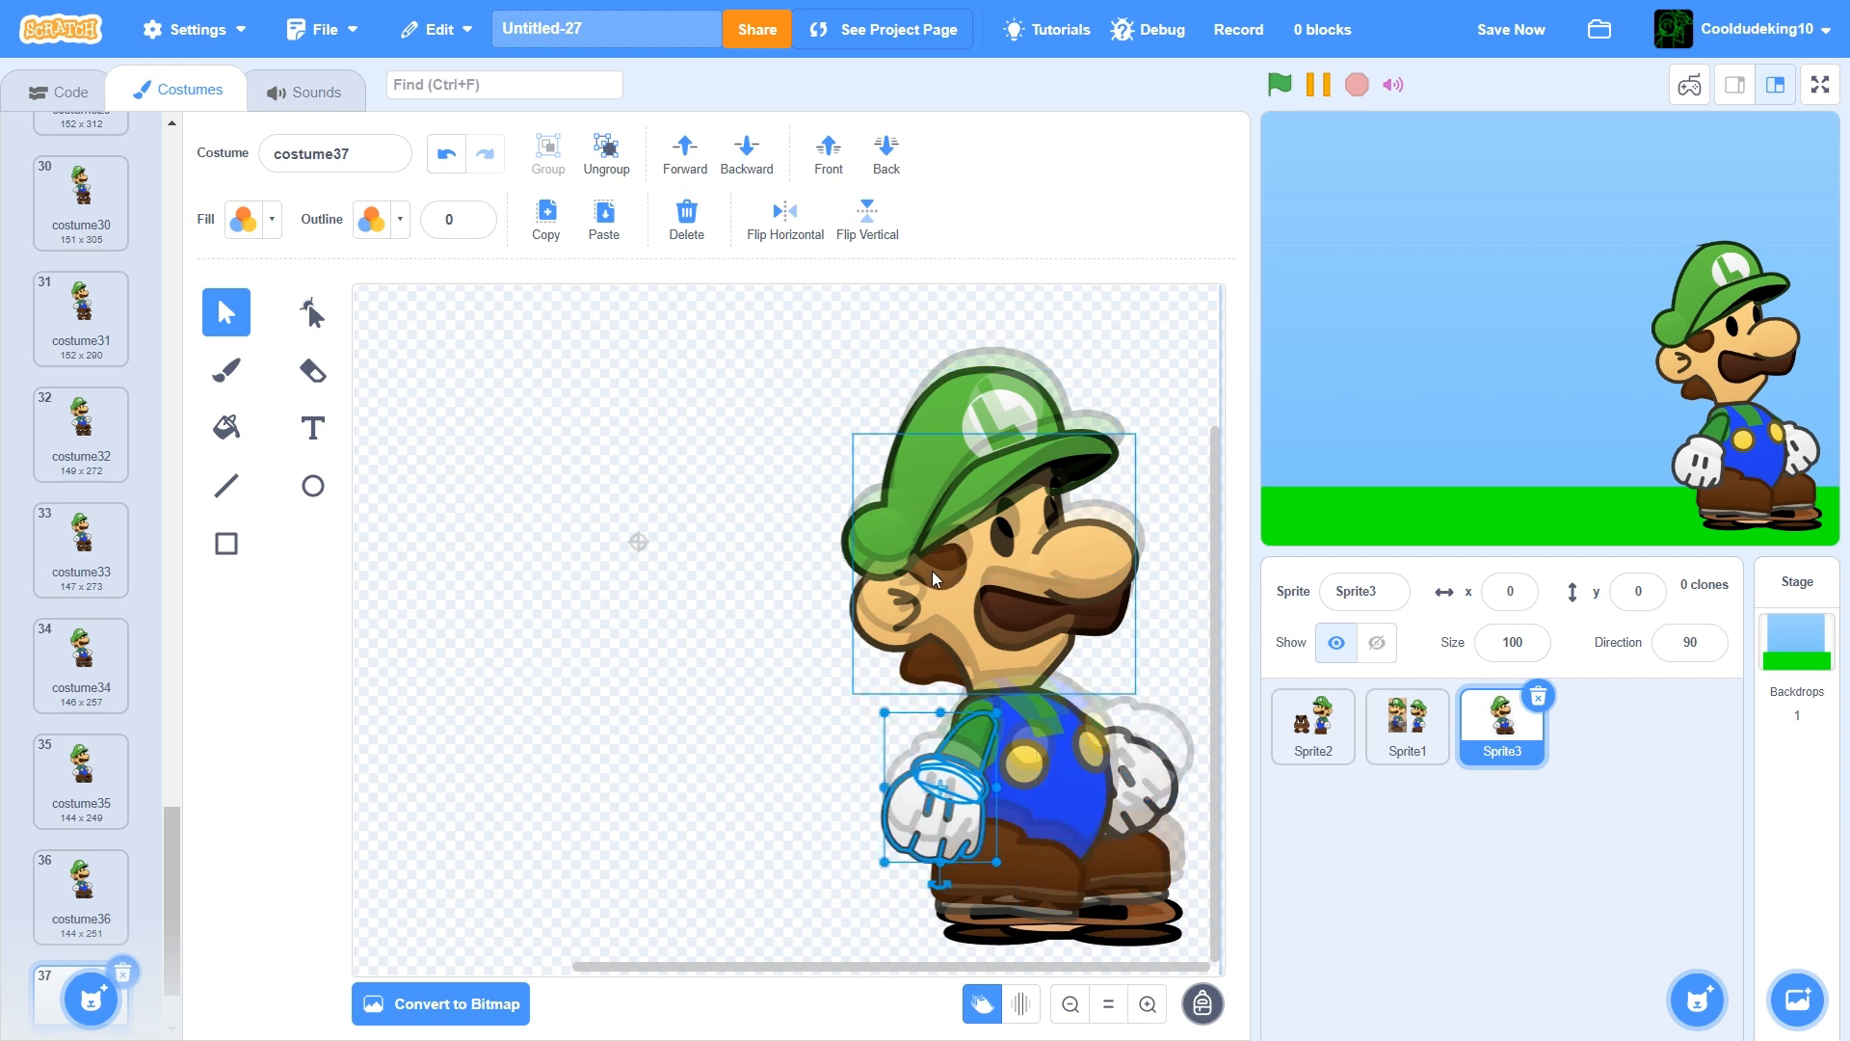
pyautogui.click(1511, 29)
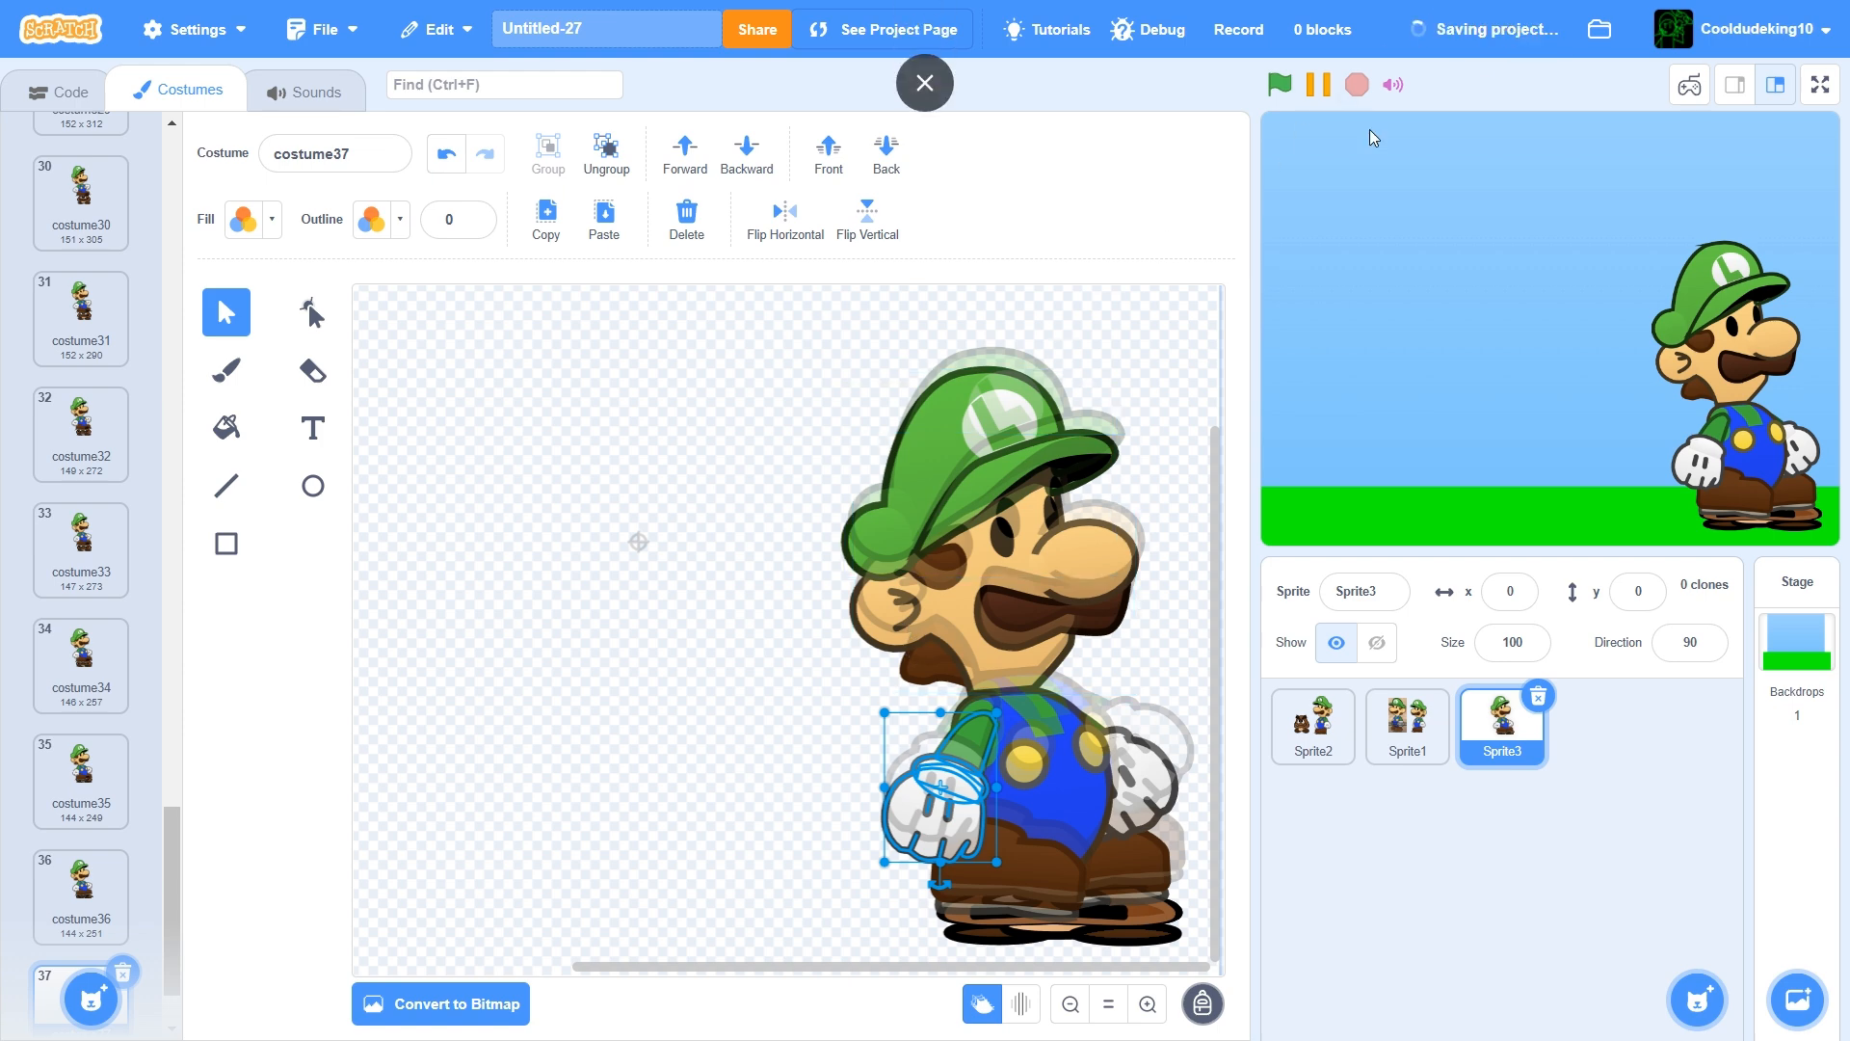
# In a duplicate of costume37, rotate both of Luigi's arms farther down toward his body
pyautogui.scroll(-1, 109, 856)
pyautogui.rightClick(89, 866)
pyautogui.click(135, 898)
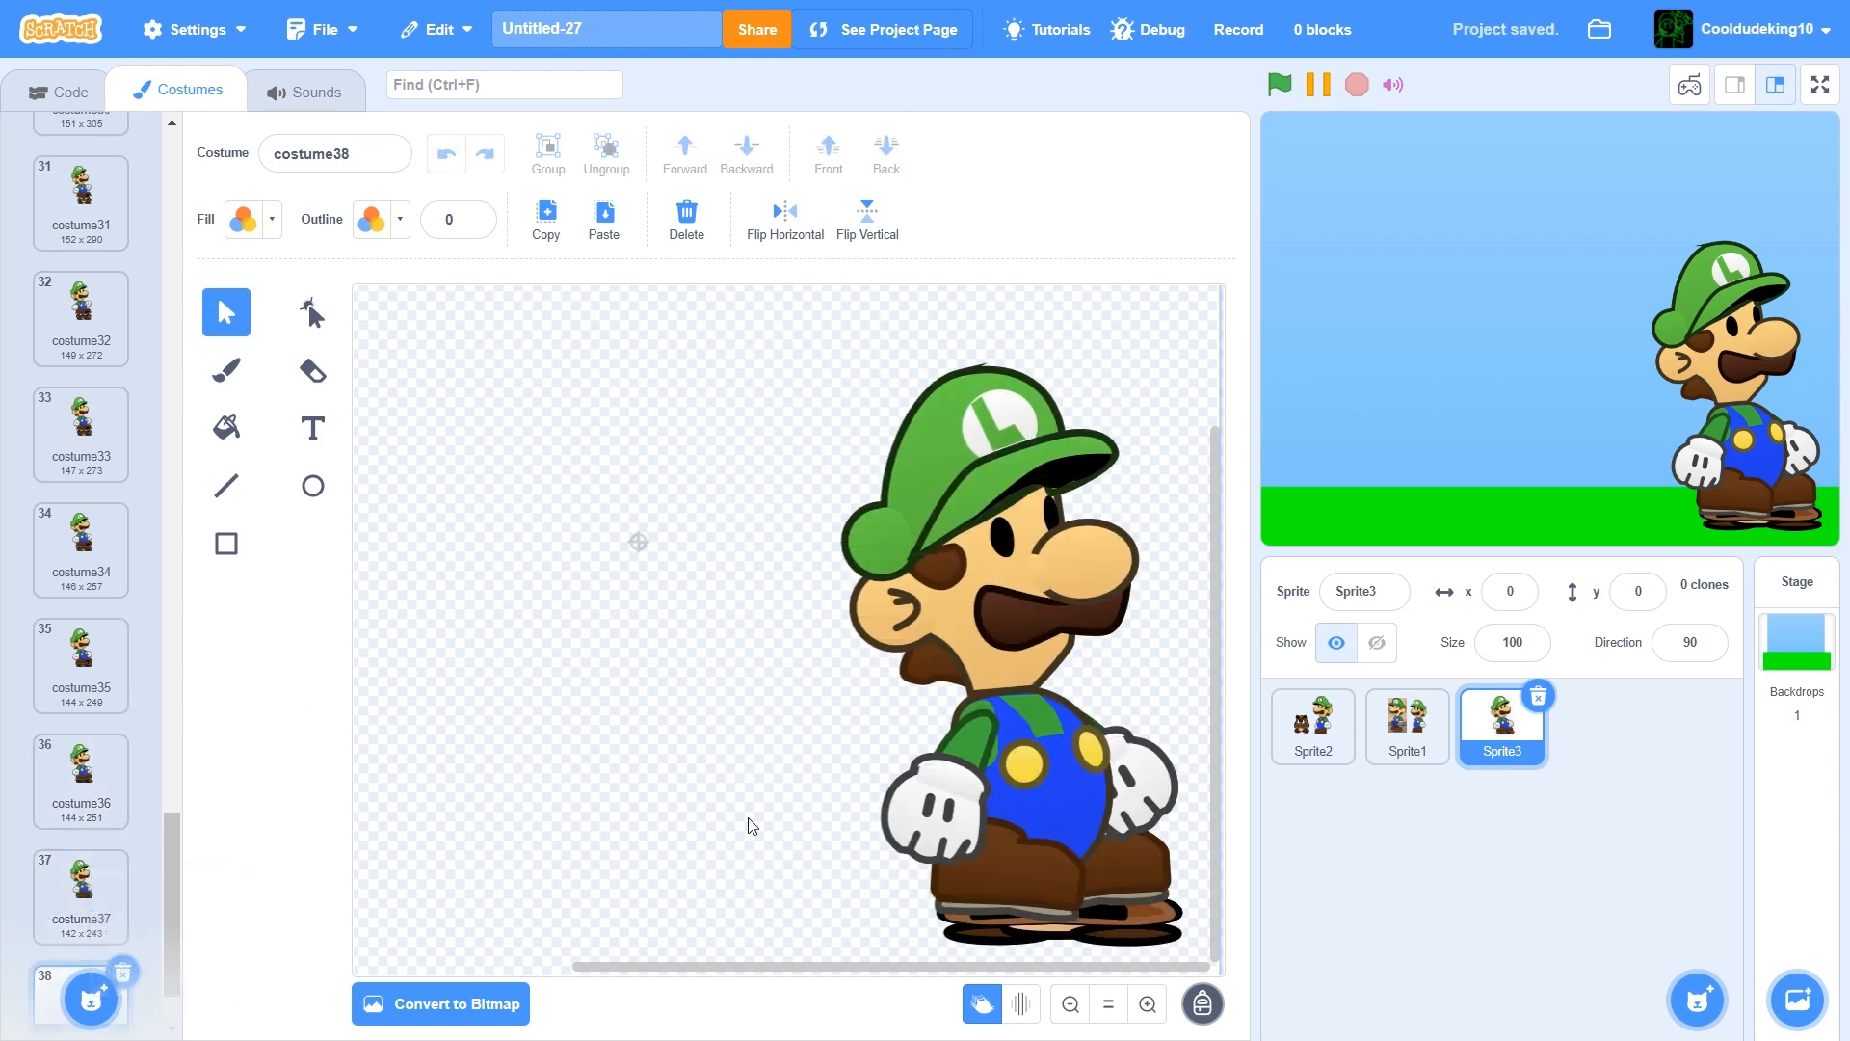
pyautogui.click(949, 824)
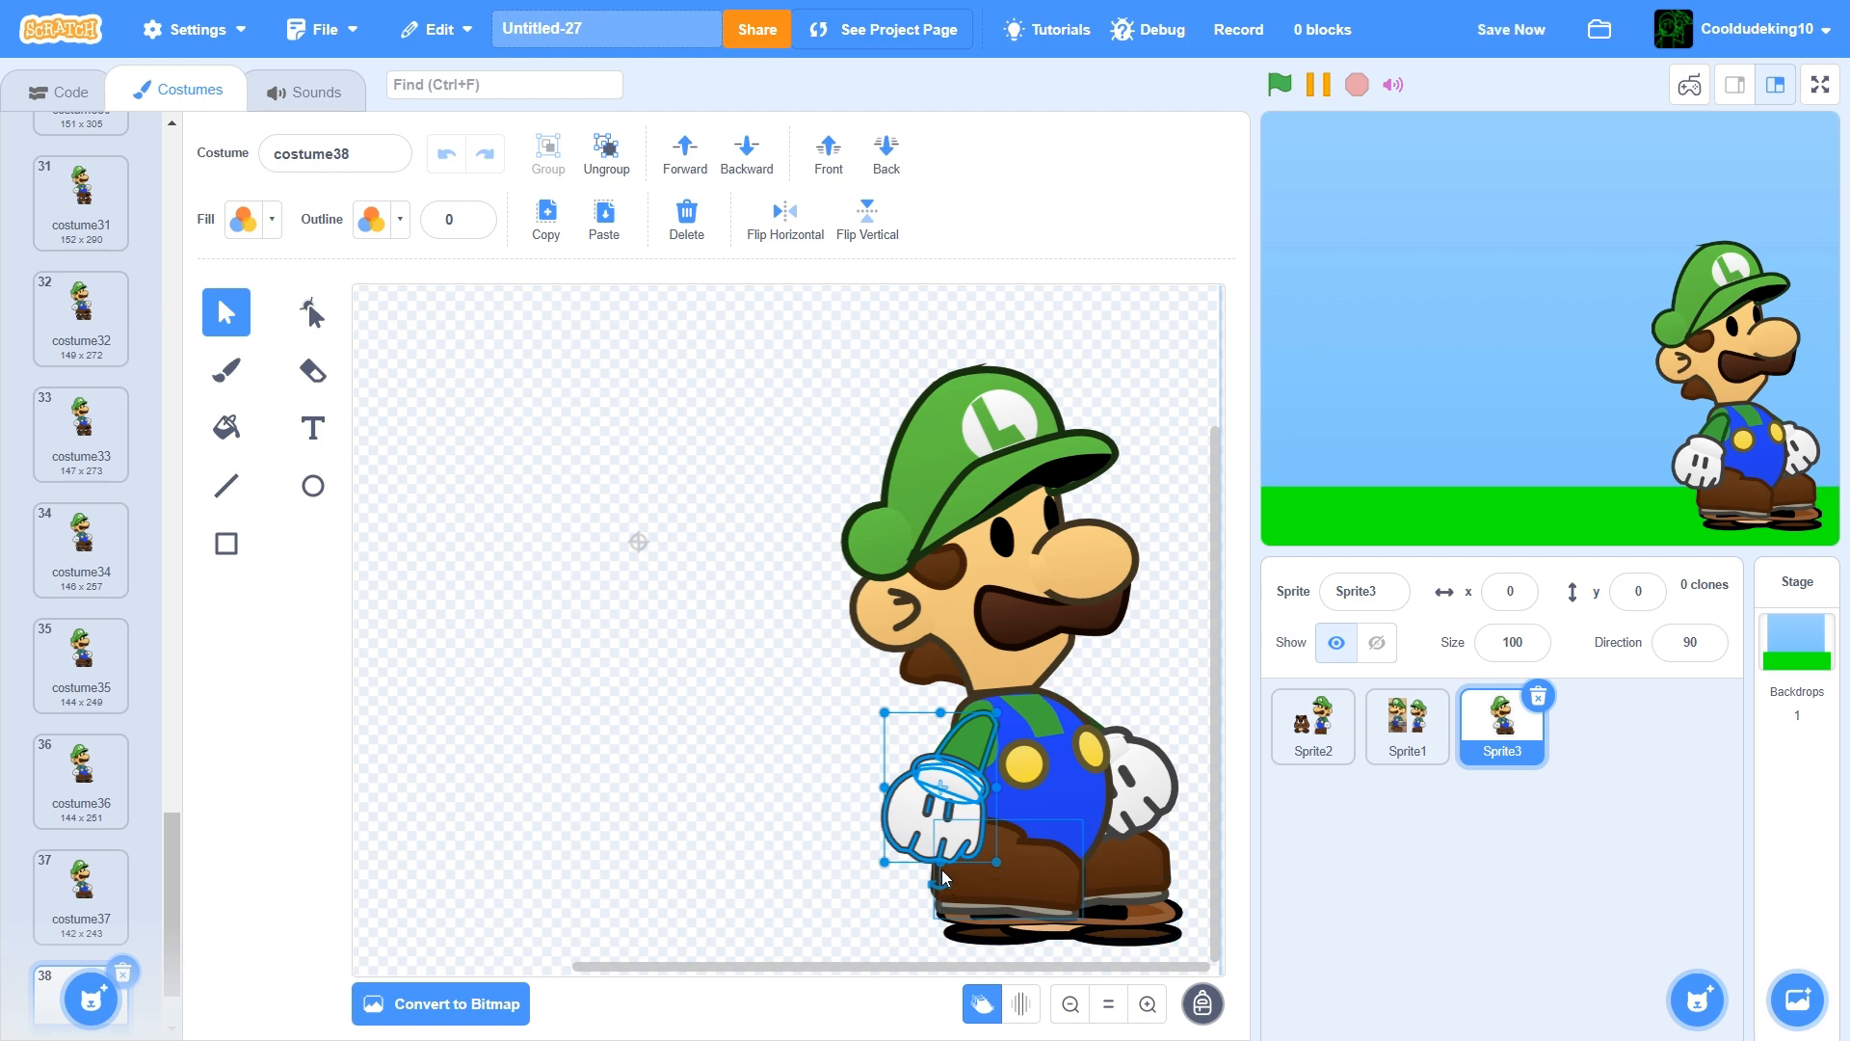
pyautogui.moveTo(933, 896); pyautogui.dragTo(1146, 858)
# Send Luigi's far arm to the back in costume38 so it sits behind his overalls
pyautogui.click(1108, 800)
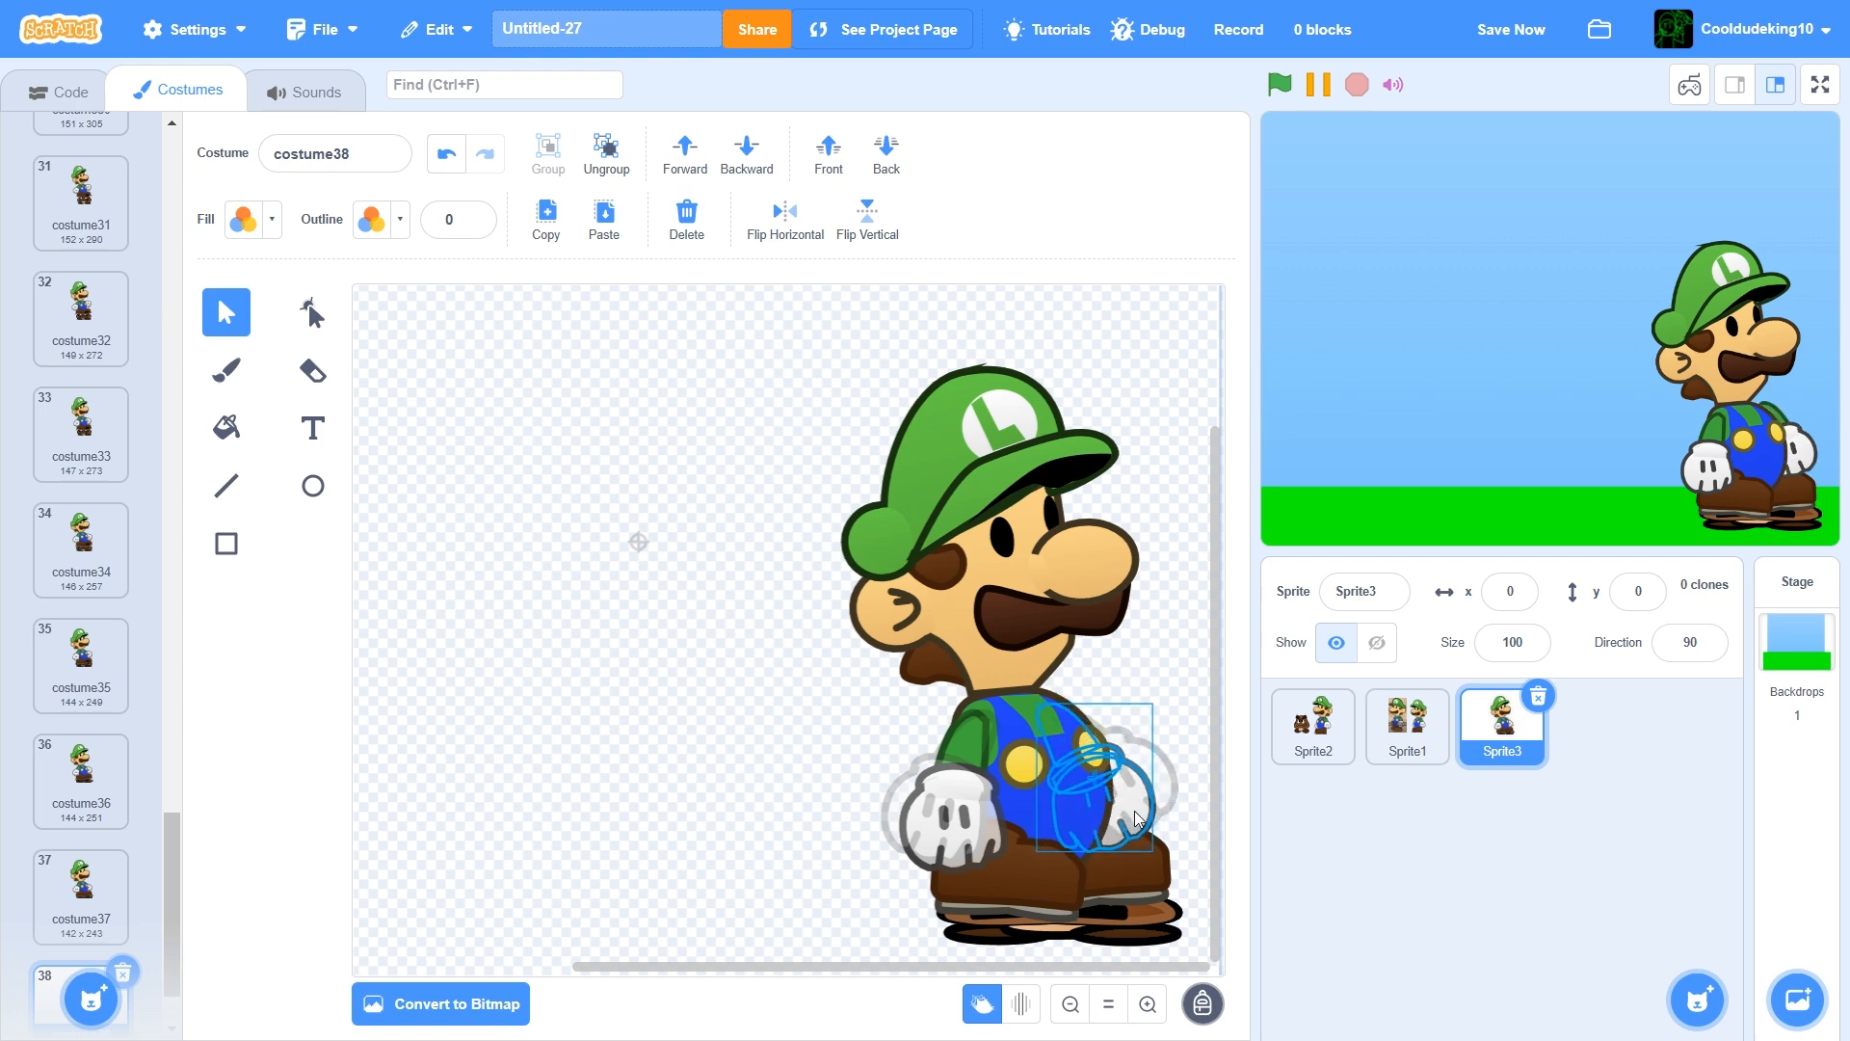
pyautogui.click(885, 152)
pyautogui.click(705, 469)
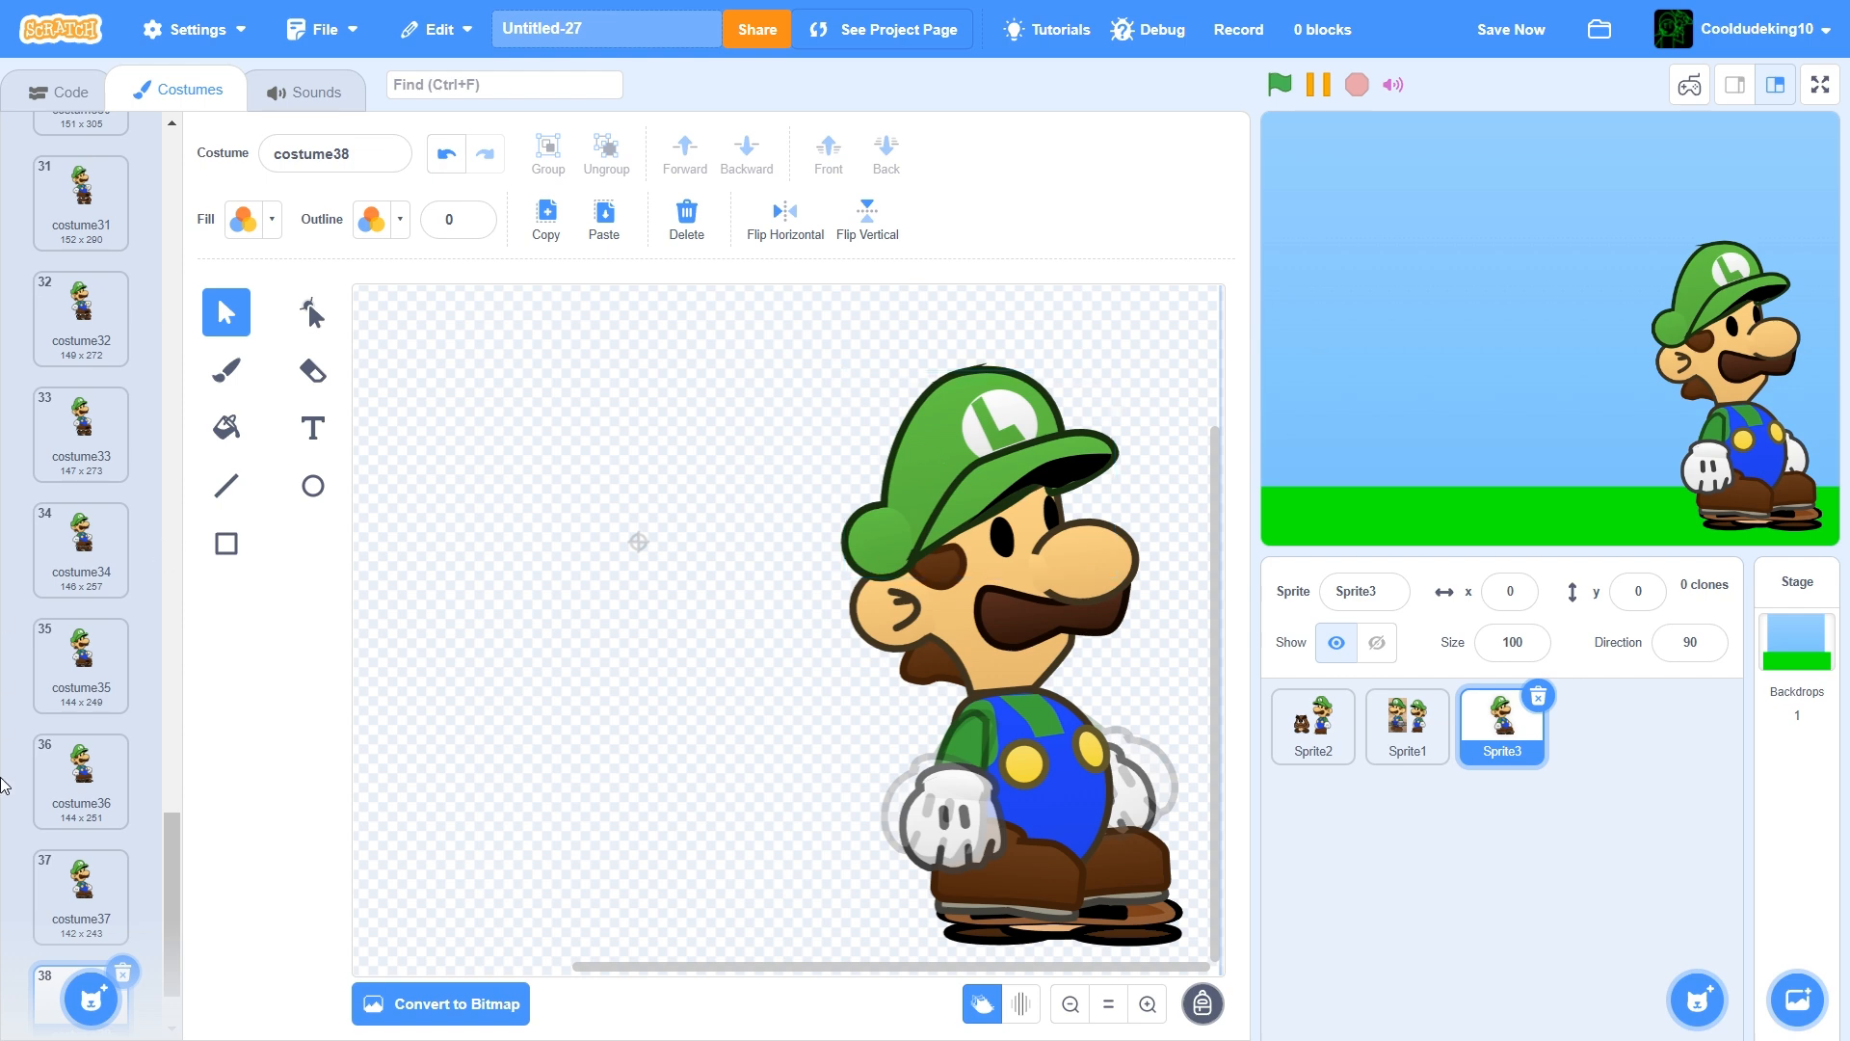
# In a duplicate of costume38, shift Luigi's head and cap together slightly to the right
pyautogui.scroll(-2, 82, 867)
pyautogui.rightClick(56, 906)
pyautogui.click(104, 928)
pyautogui.moveTo(775, 332); pyautogui.dragTo(1039, 609)
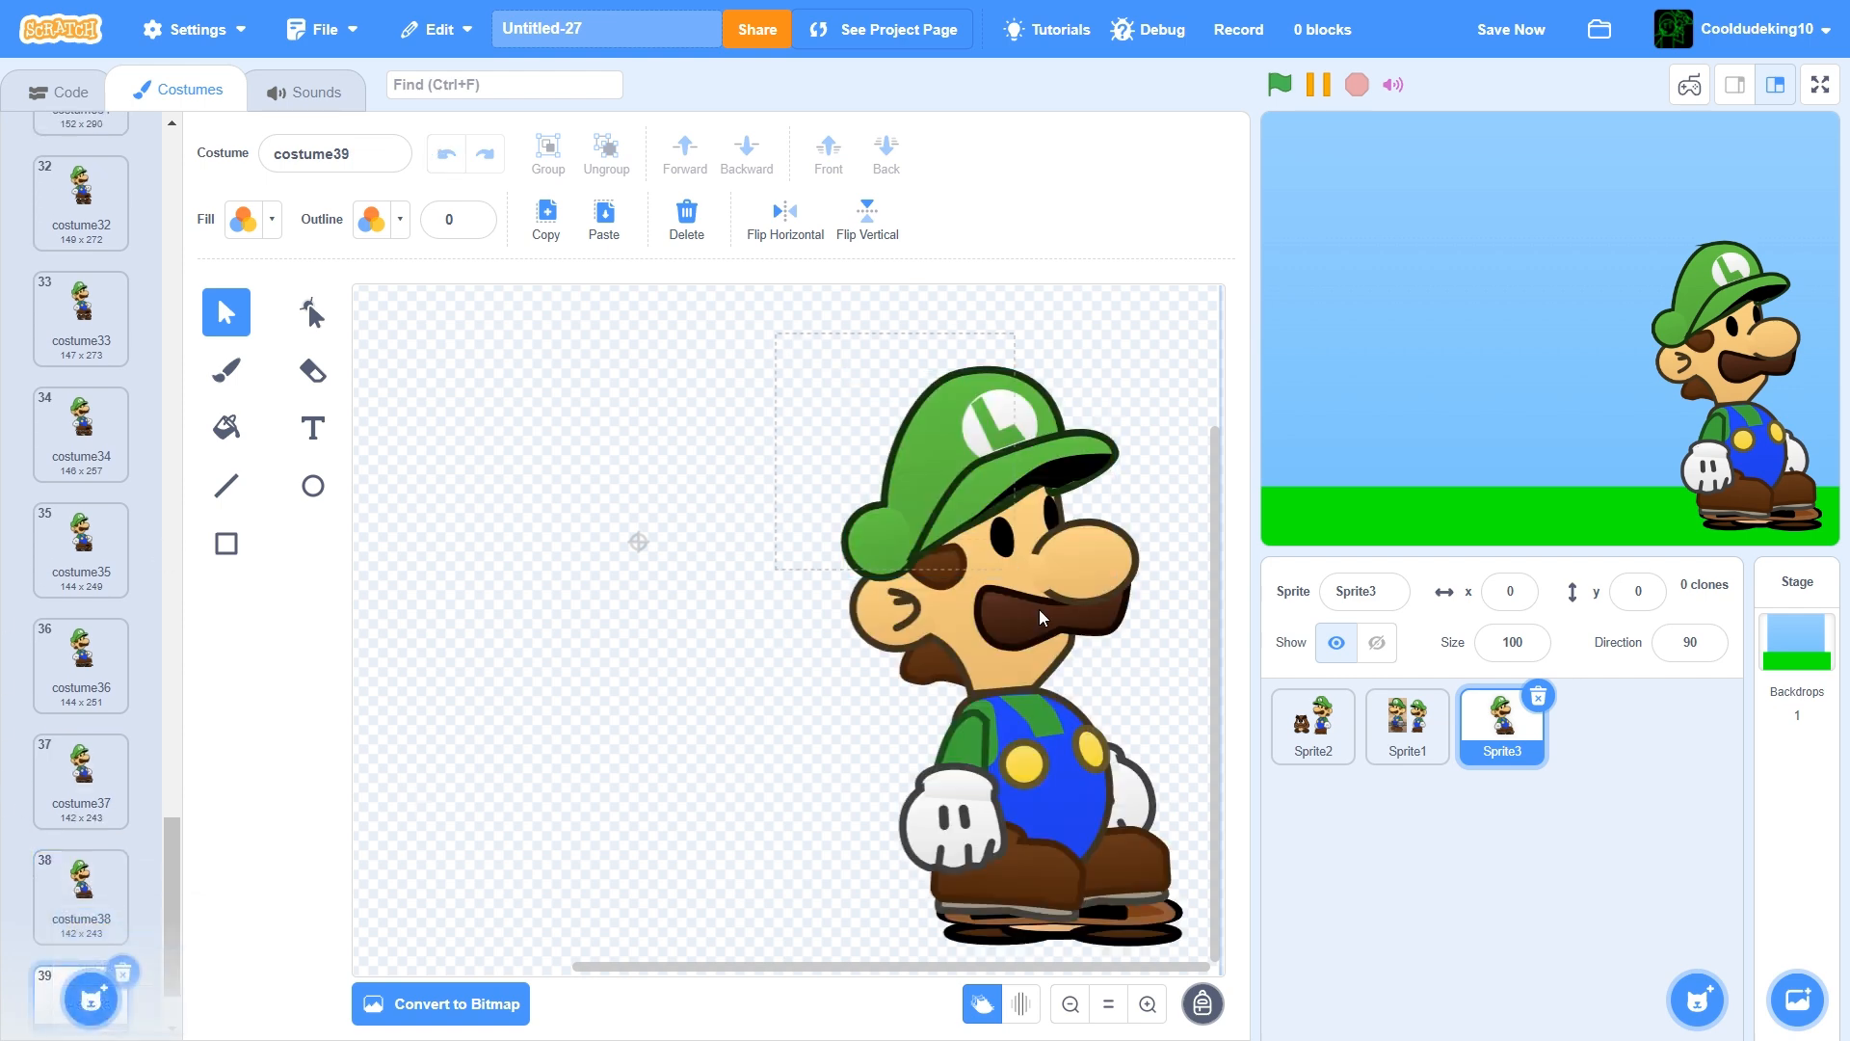
pyautogui.moveTo(1135, 673); pyautogui.dragTo(1135, 669)
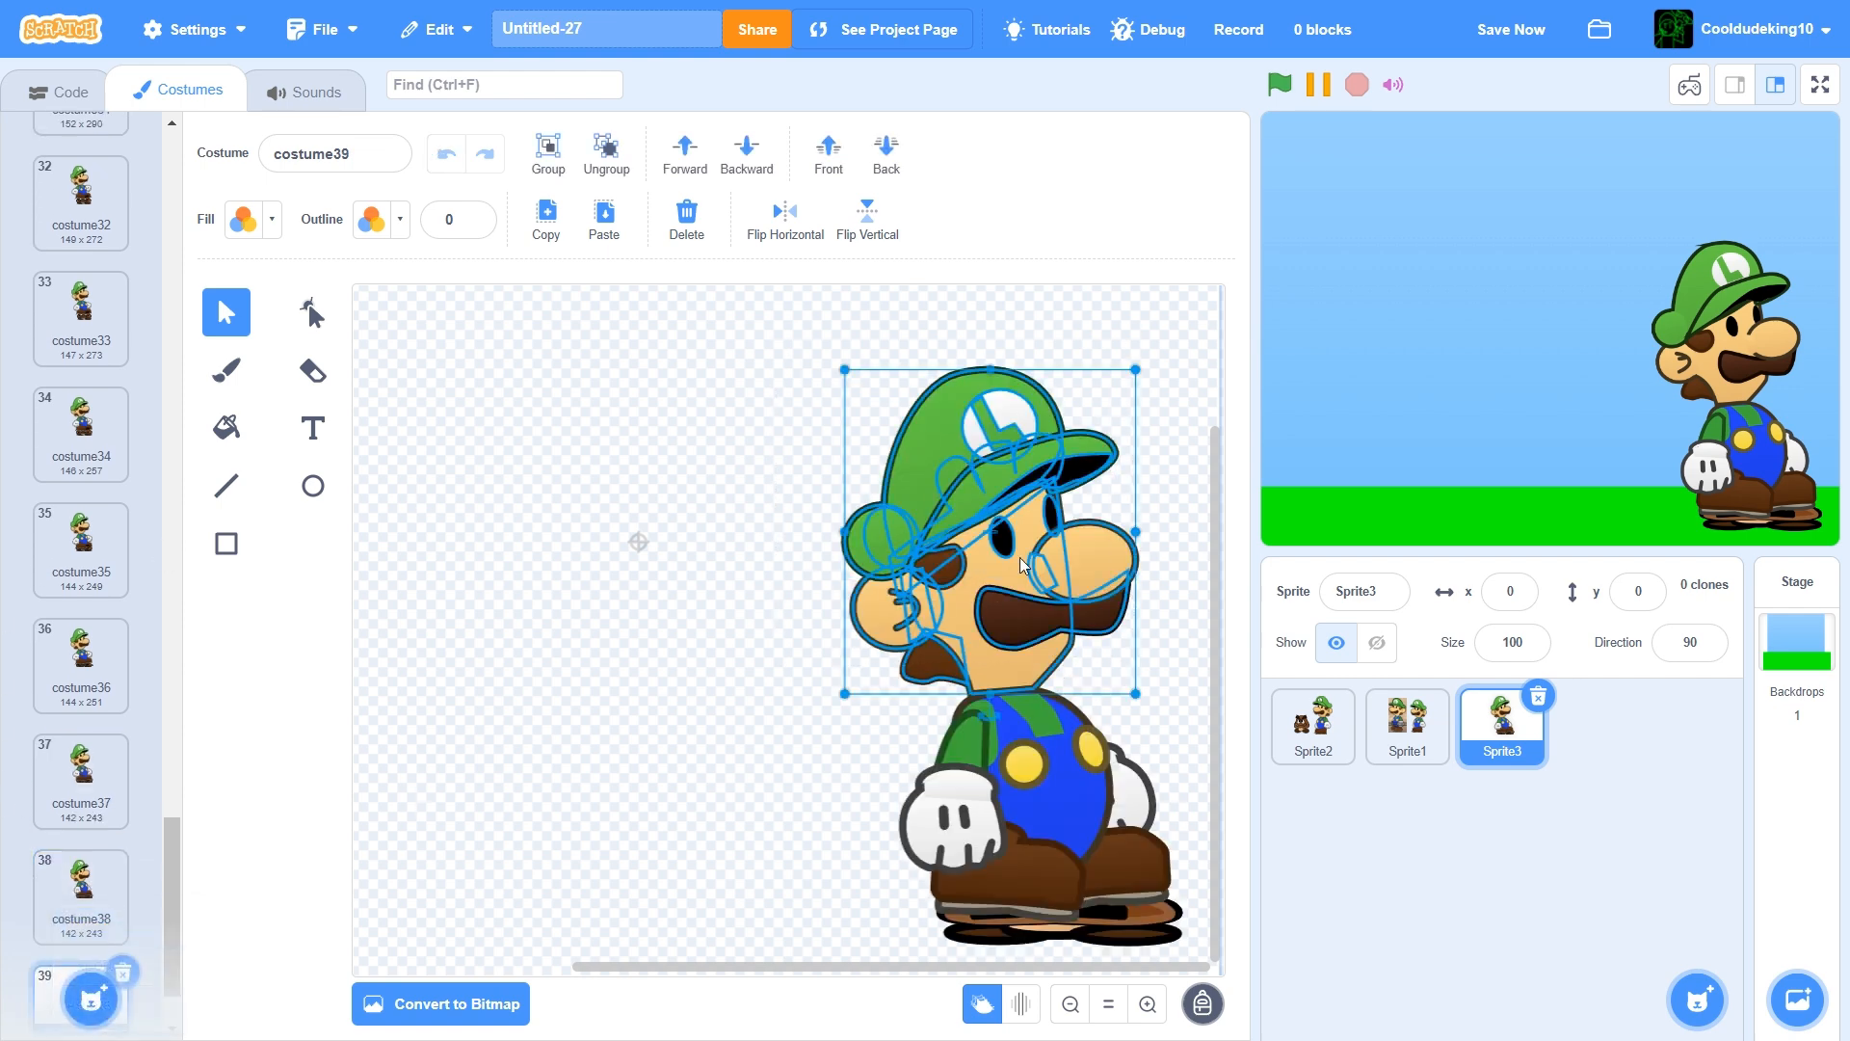
pyautogui.moveTo(1019, 557); pyautogui.dragTo(1022, 556)
pyautogui.click(664, 589)
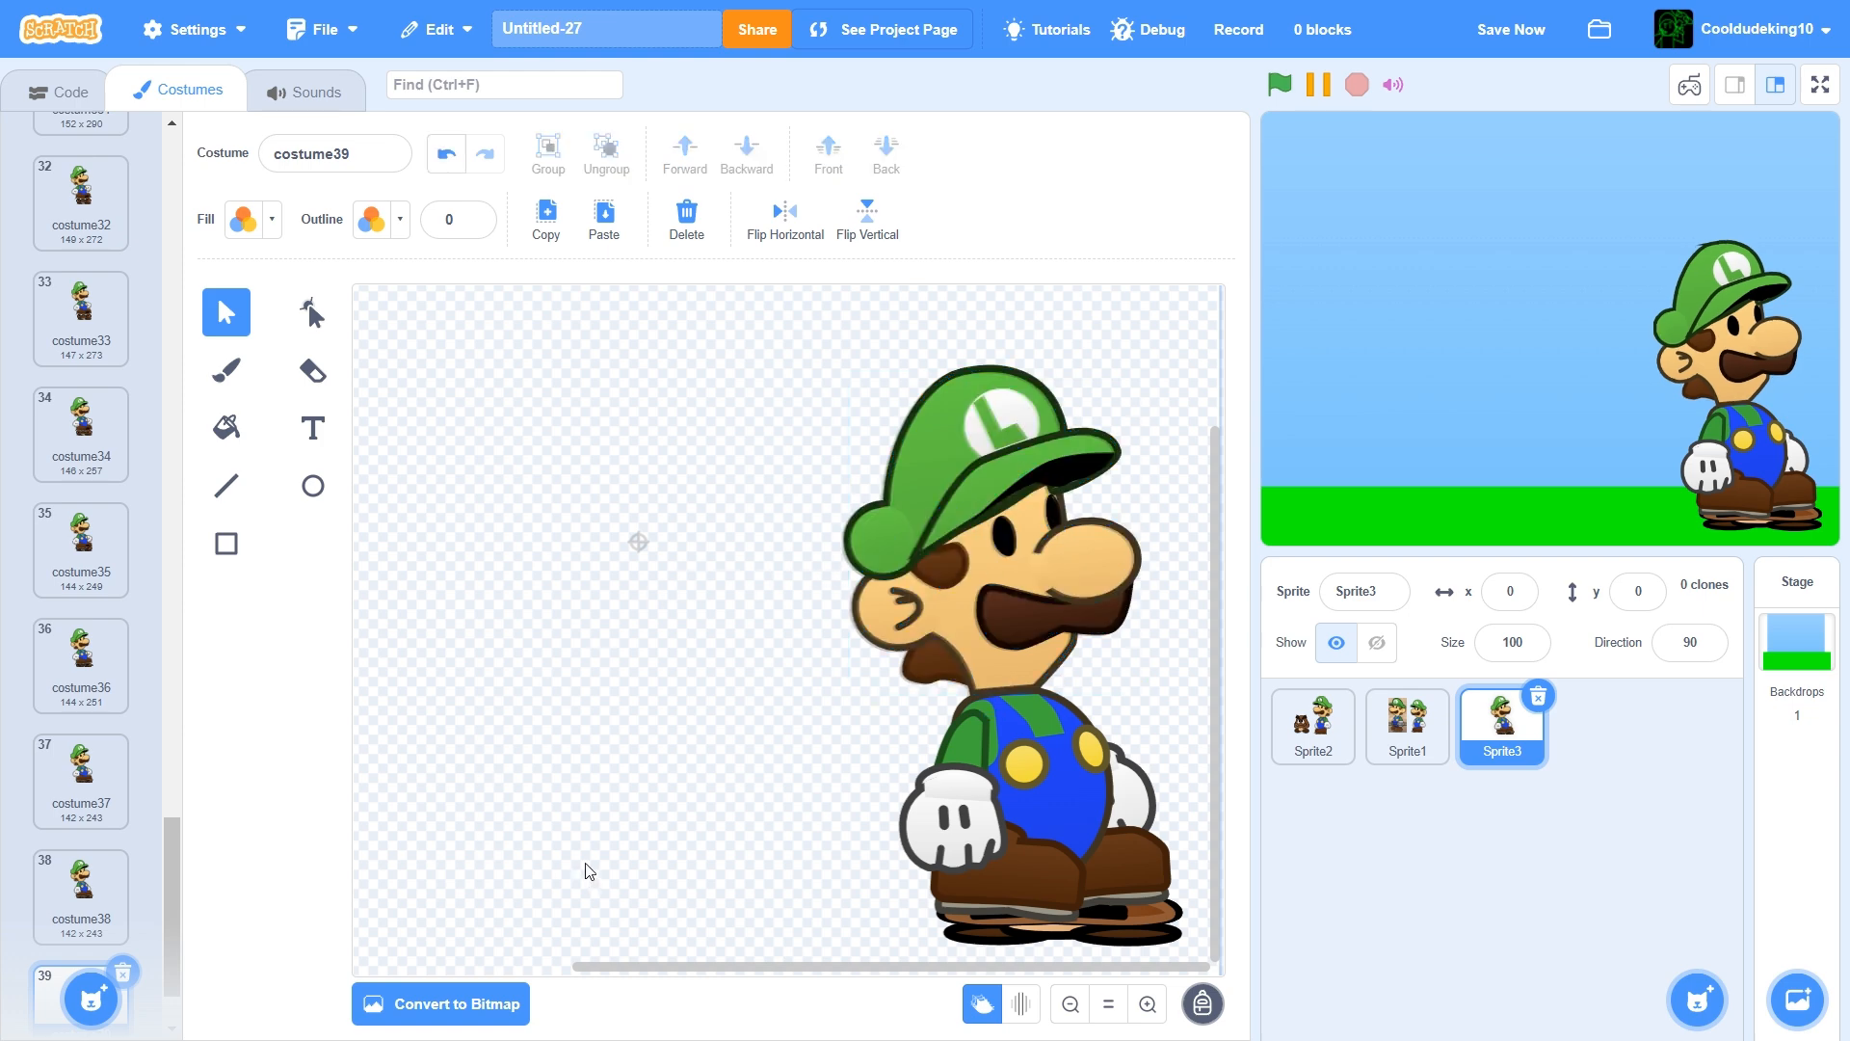
# In a duplicate of costume39, tilt Luigi's head and cap together slightly forward
pyautogui.scroll(-1, 38, 867)
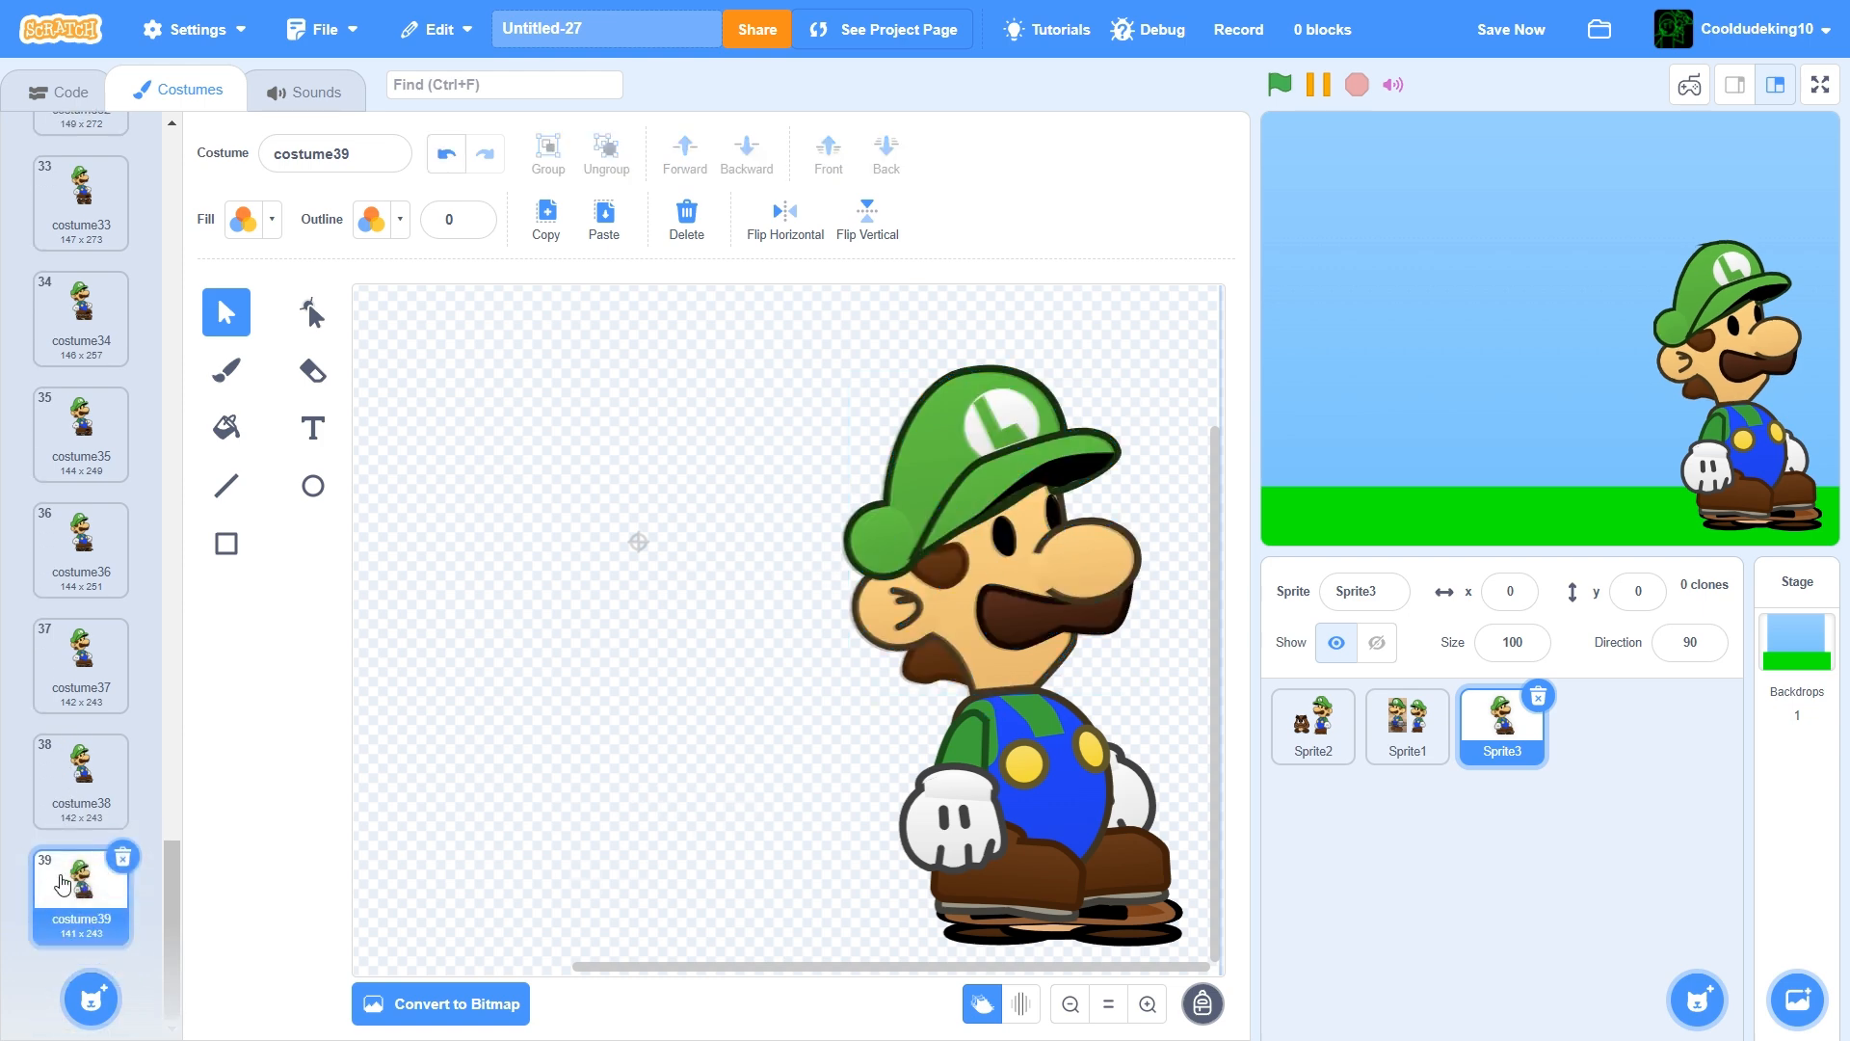
pyautogui.rightClick(61, 879)
pyautogui.click(88, 909)
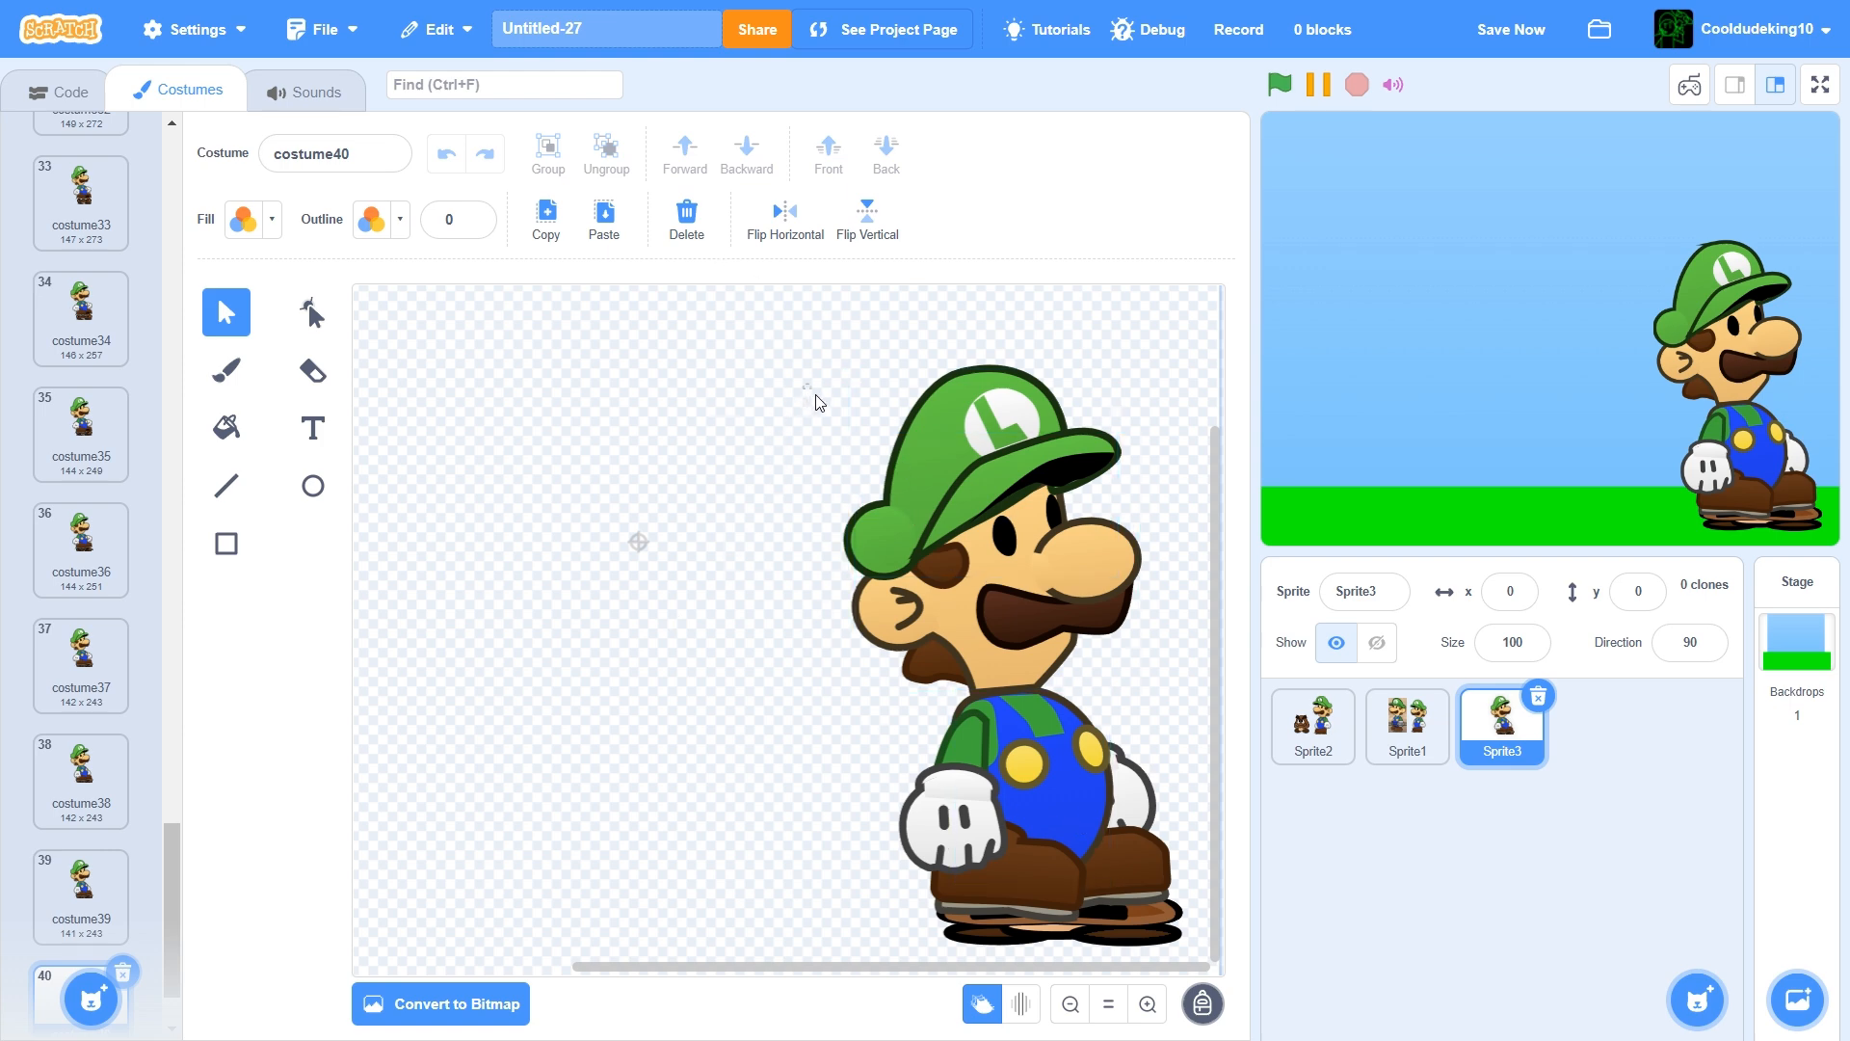
pyautogui.moveTo(1152, 663); pyautogui.dragTo(1153, 665)
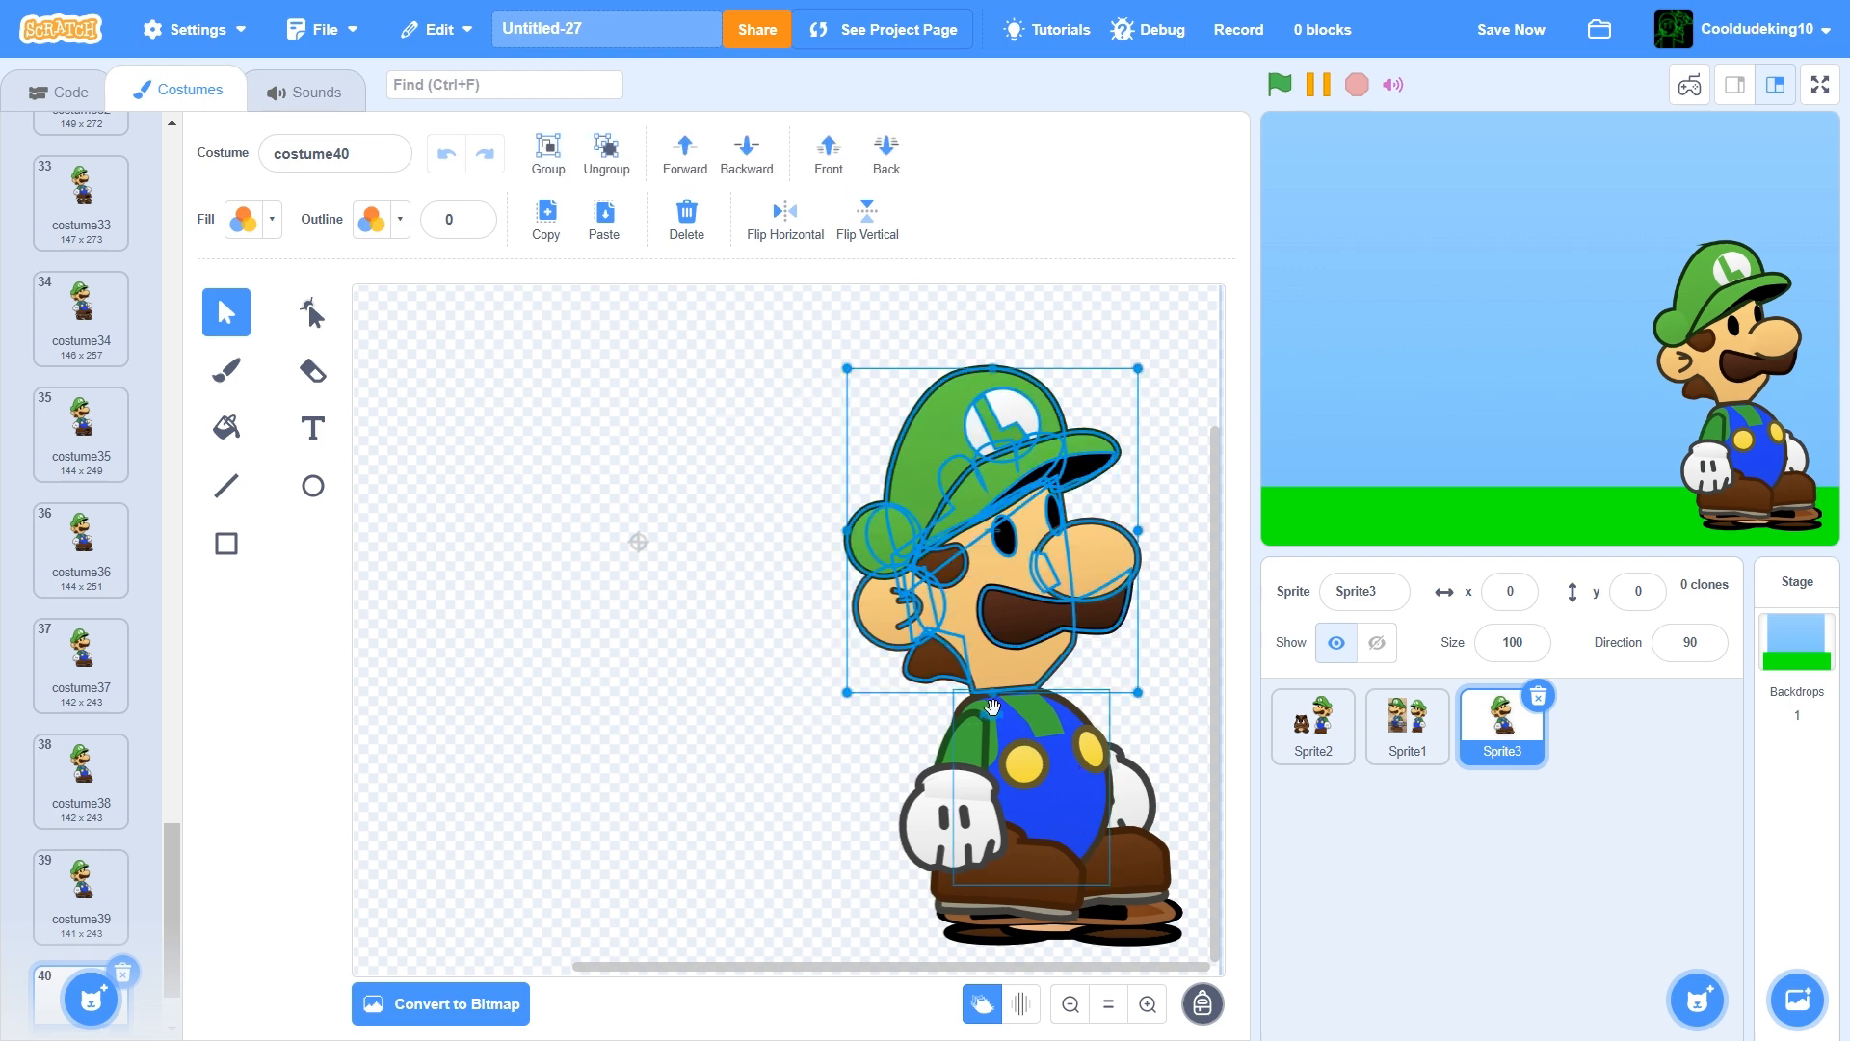
pyautogui.moveTo(992, 710); pyautogui.dragTo(1007, 659)
# Reshape the back corner of Luigi's neck in costume40 so it meets his body, and save the project
pyautogui.click(312, 311)
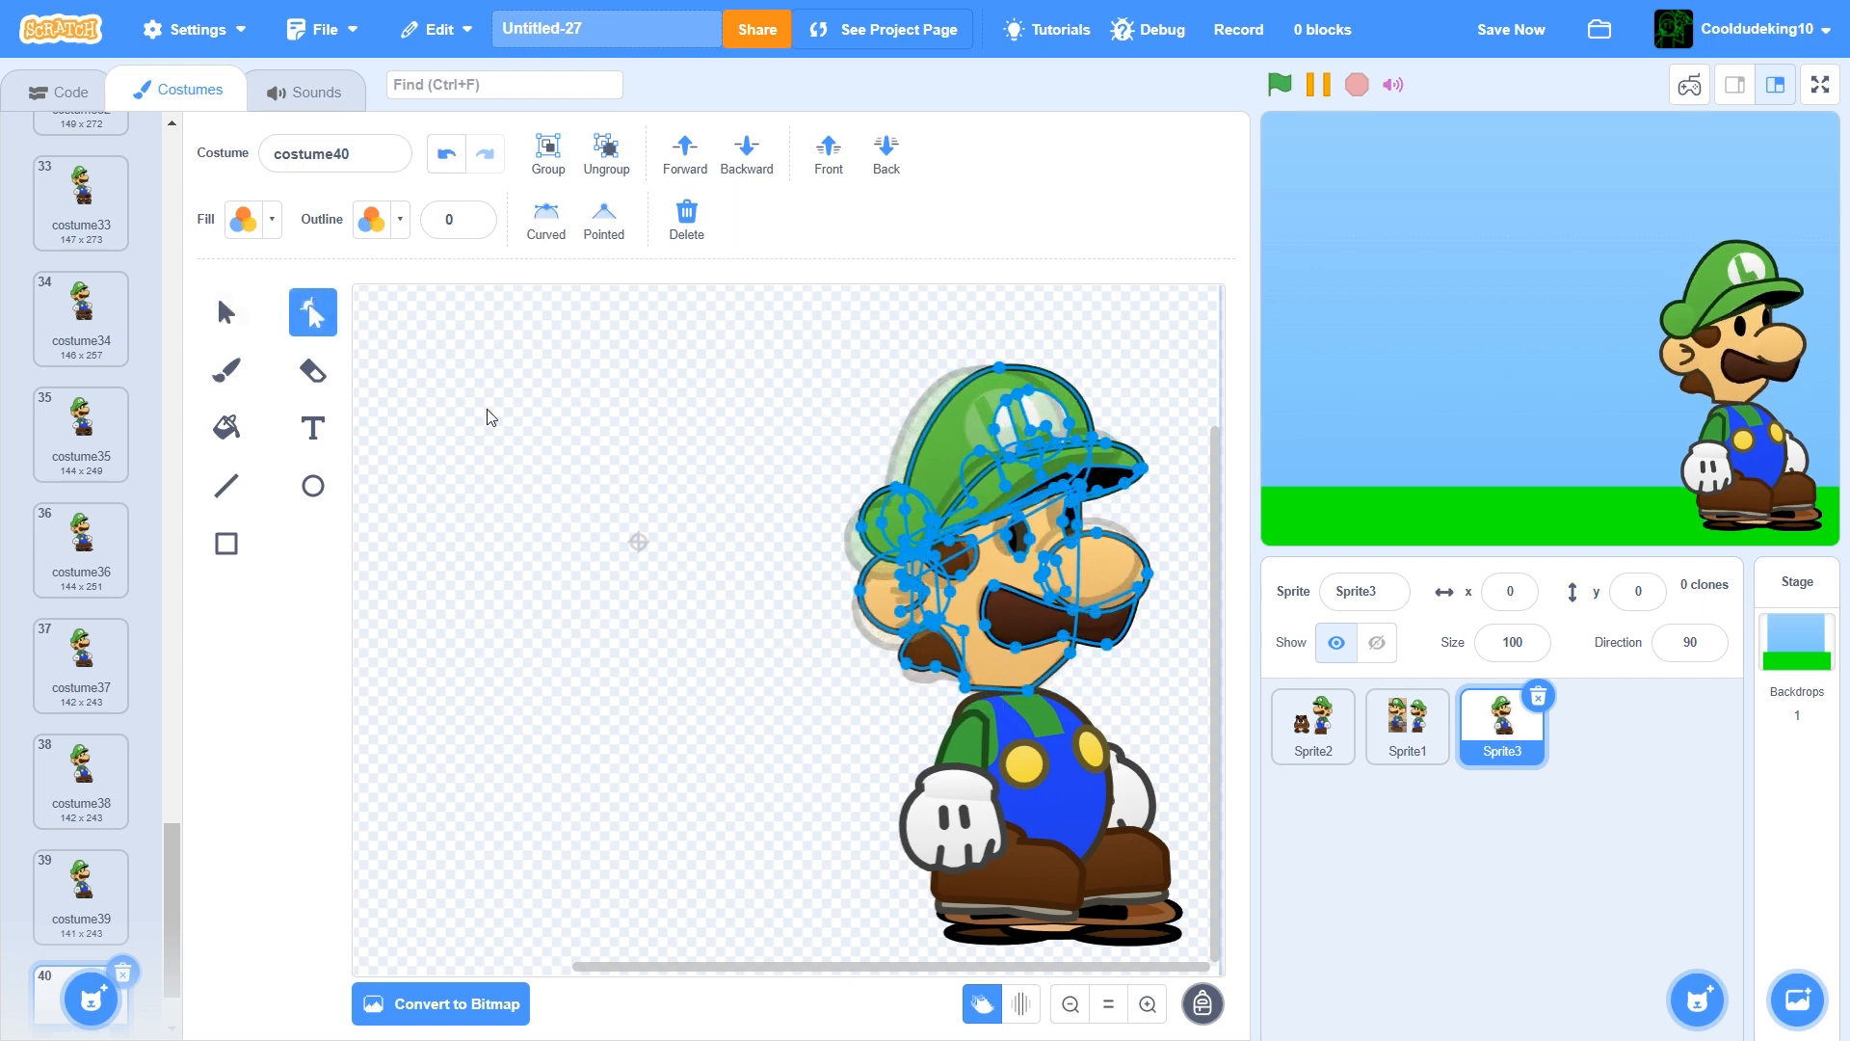
pyautogui.click(892, 686)
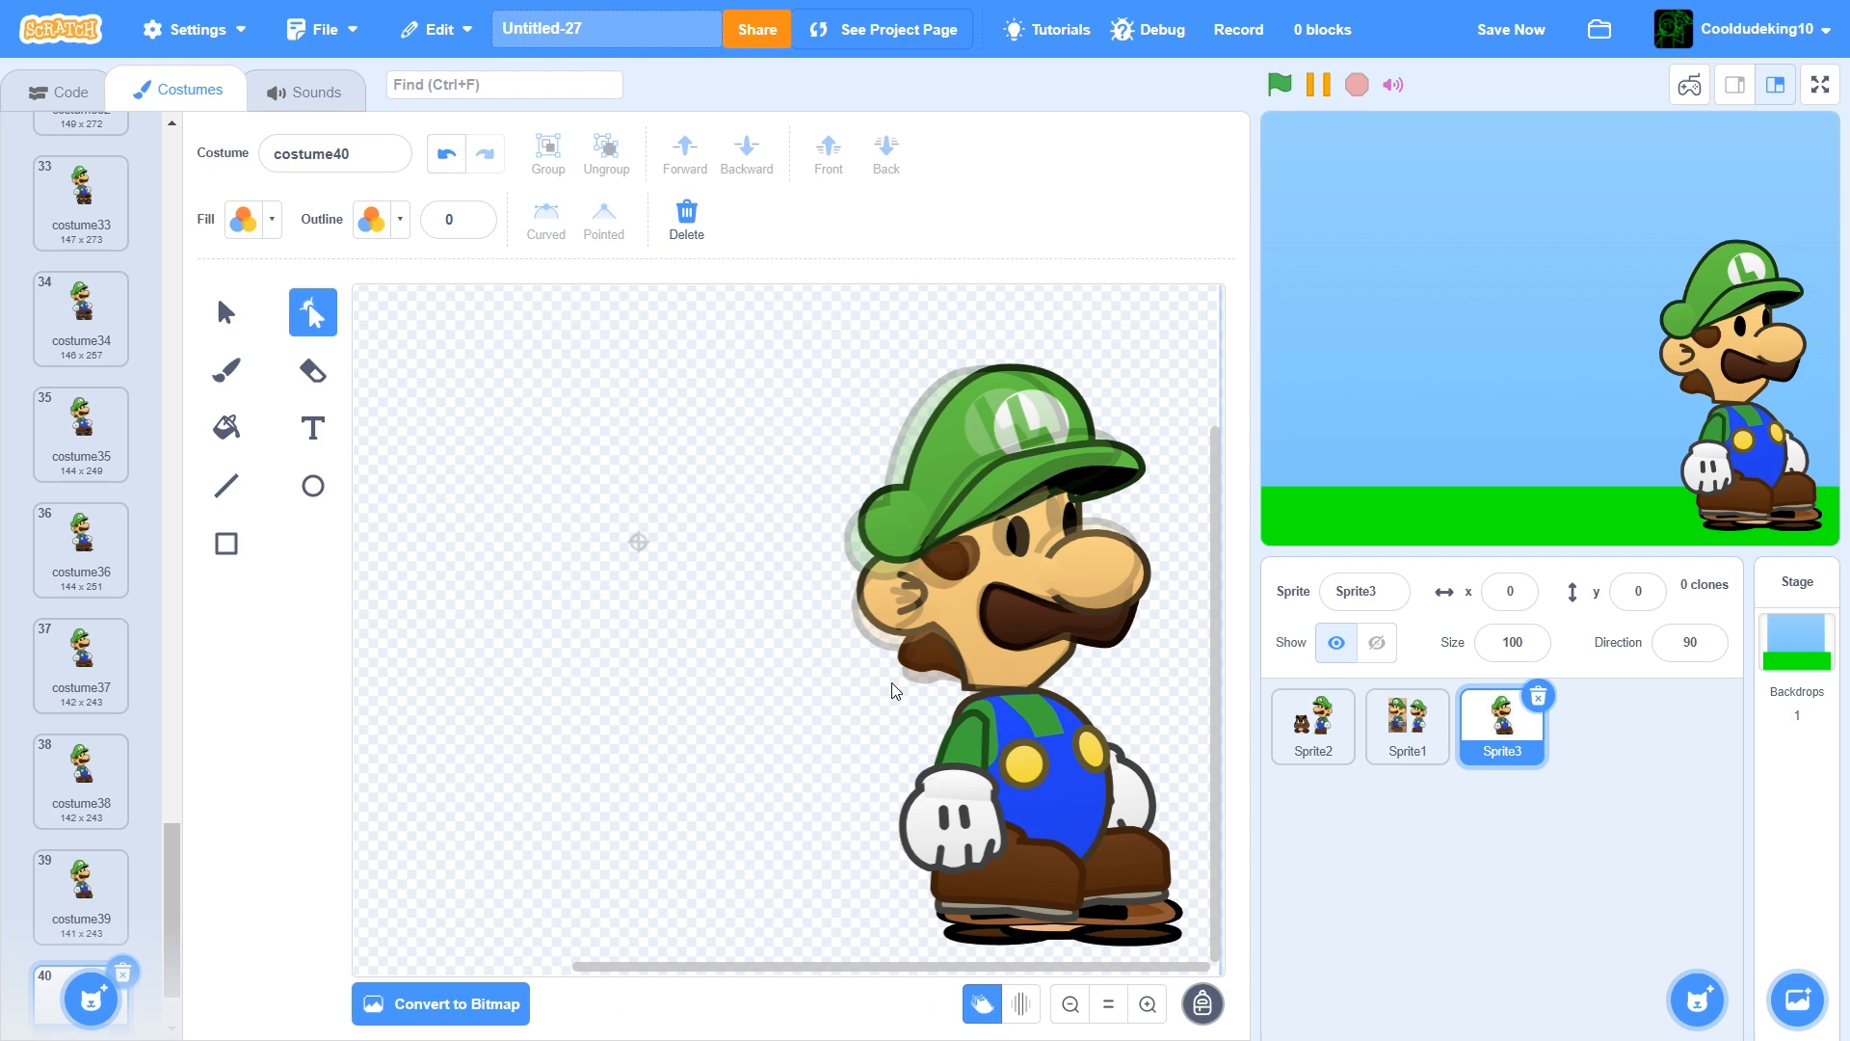
pyautogui.click(1019, 672)
pyautogui.moveTo(968, 694); pyautogui.dragTo(985, 704)
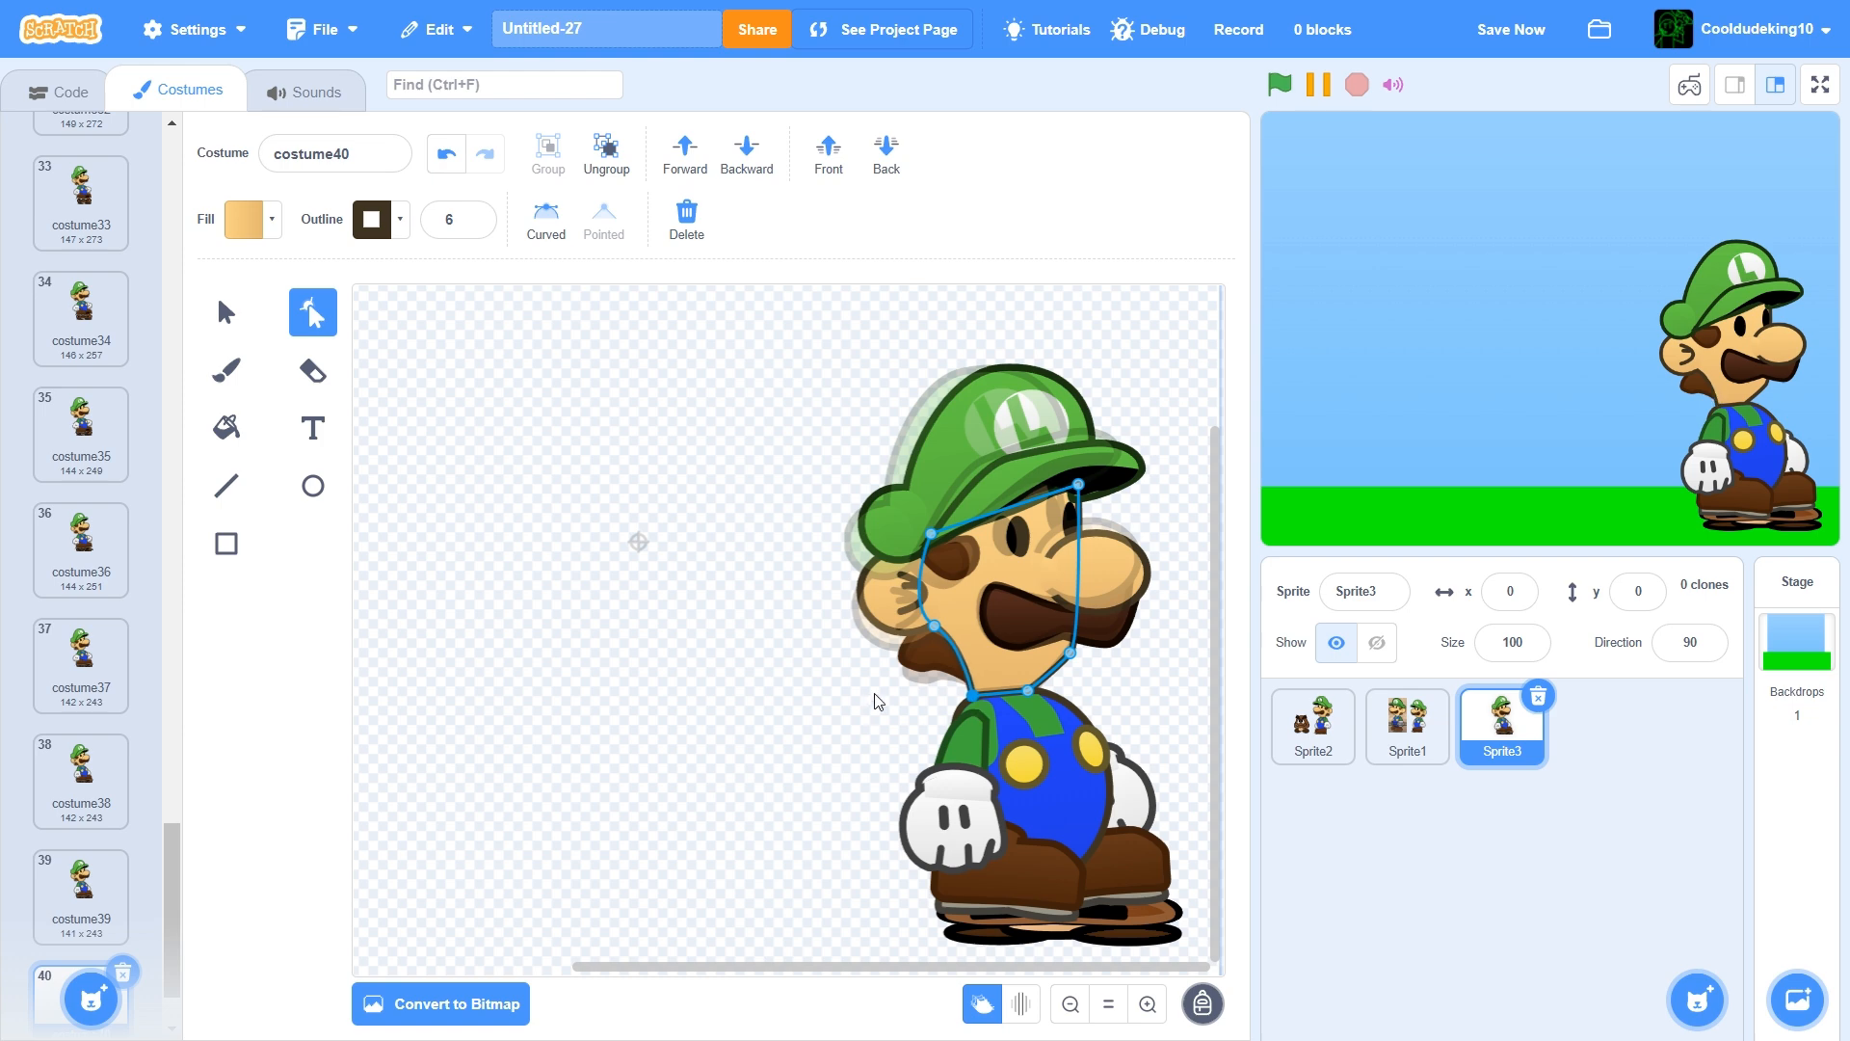
pyautogui.click(1505, 31)
# In a duplicate of costume40, tilt Luigi's head and cap together farther forward
pyautogui.scroll(-1, 92, 915)
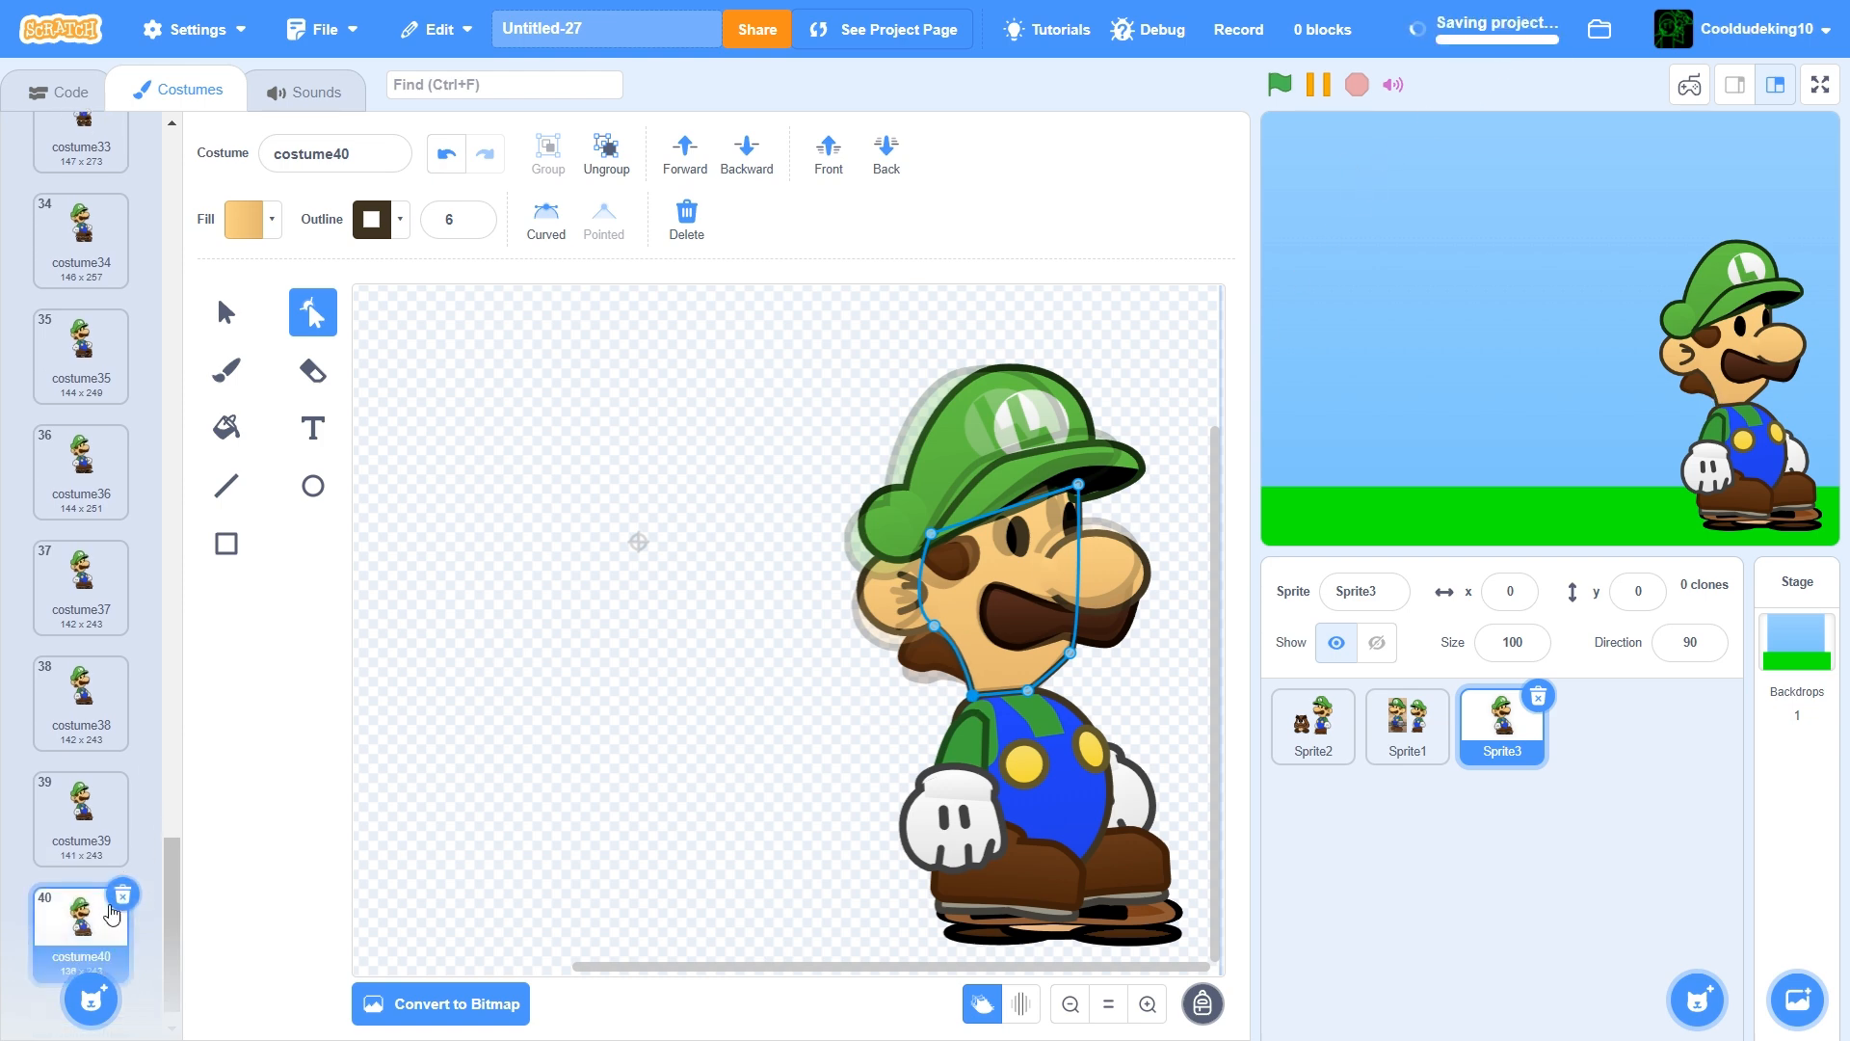
pyautogui.rightClick(92, 915)
pyautogui.click(106, 933)
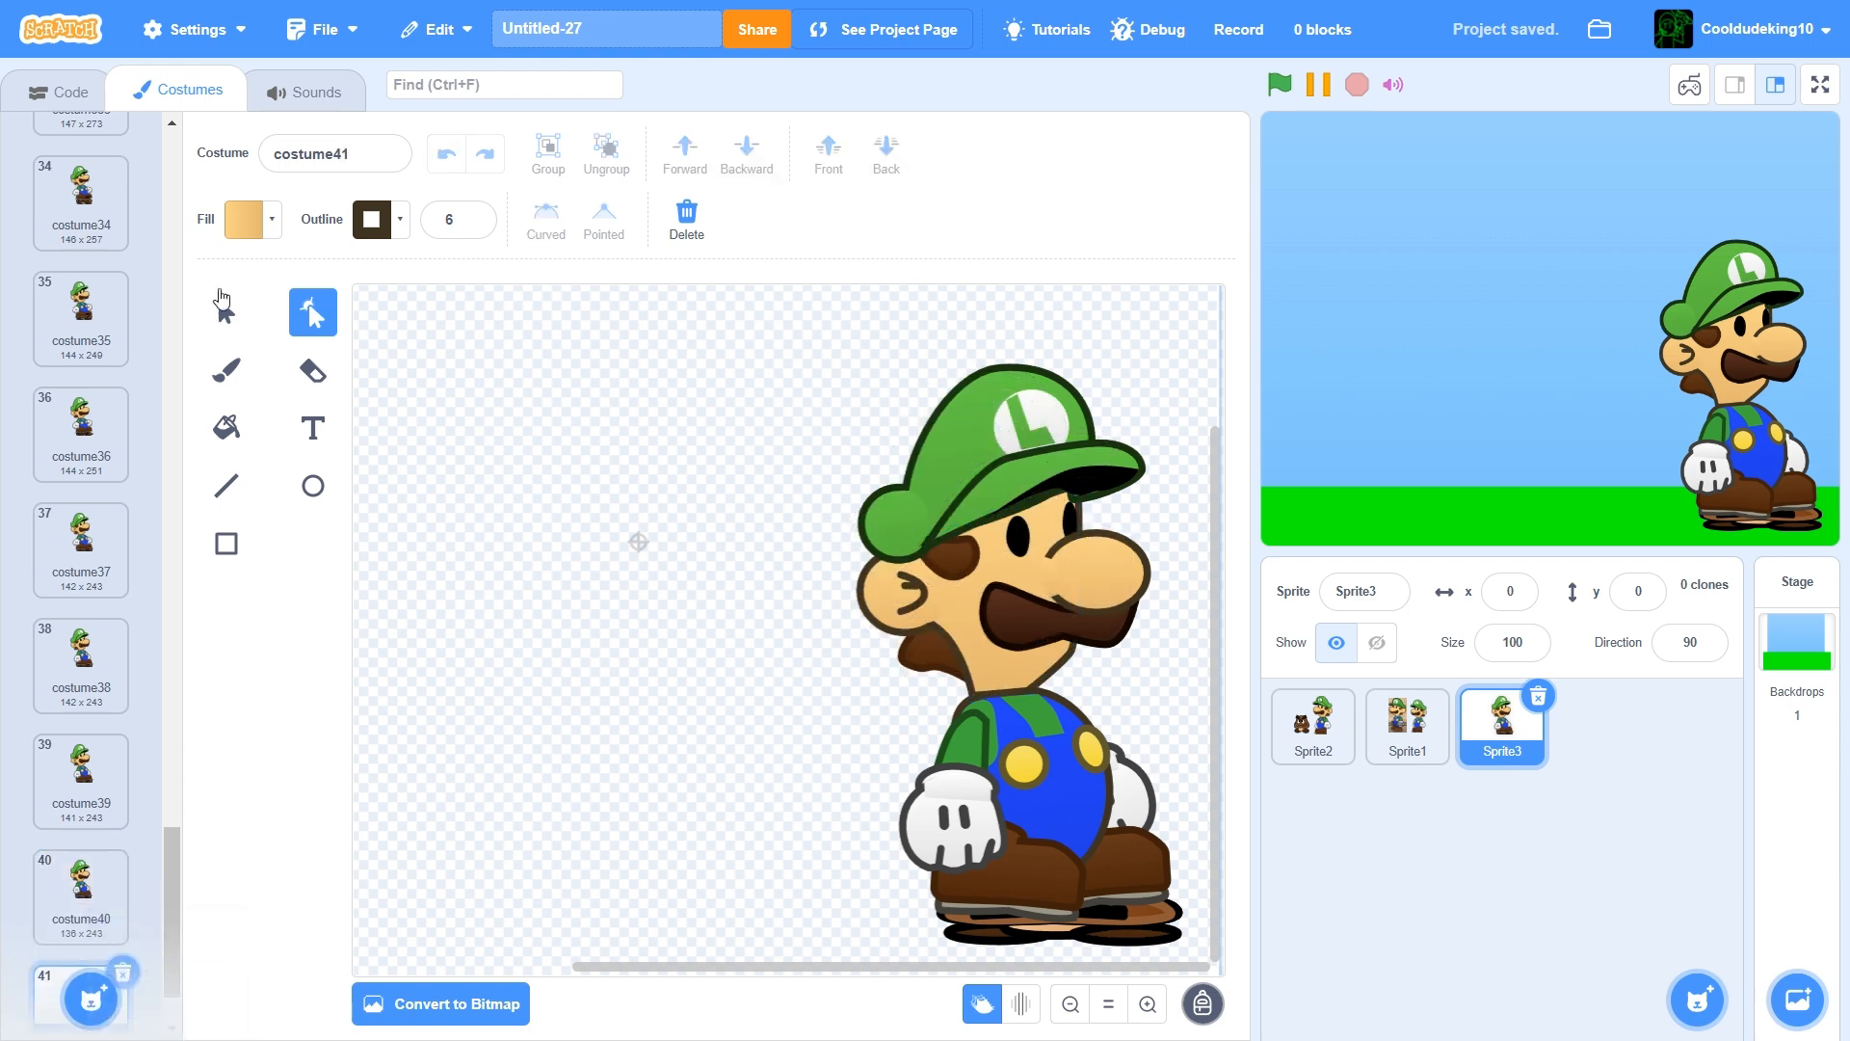
pyautogui.click(225, 310)
pyautogui.moveTo(1217, 659); pyautogui.dragTo(1122, 690)
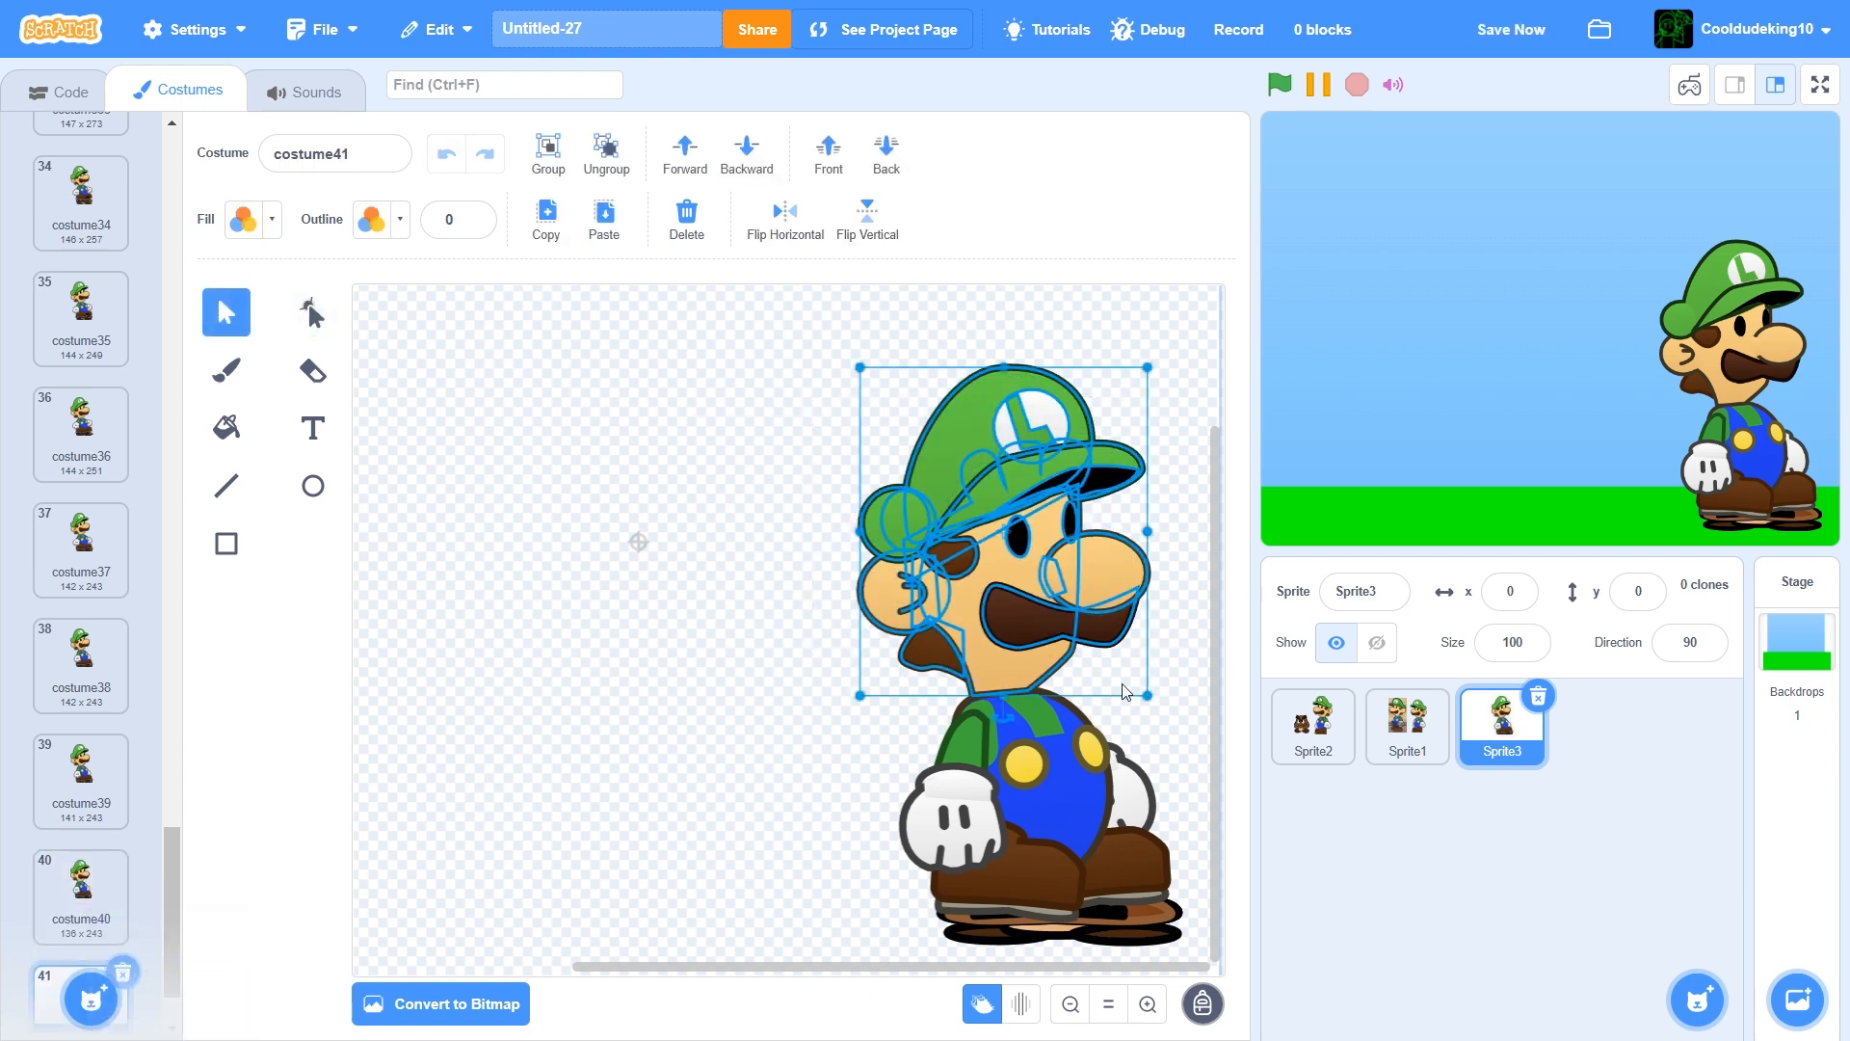
pyautogui.moveTo(1003, 719); pyautogui.dragTo(1003, 659)
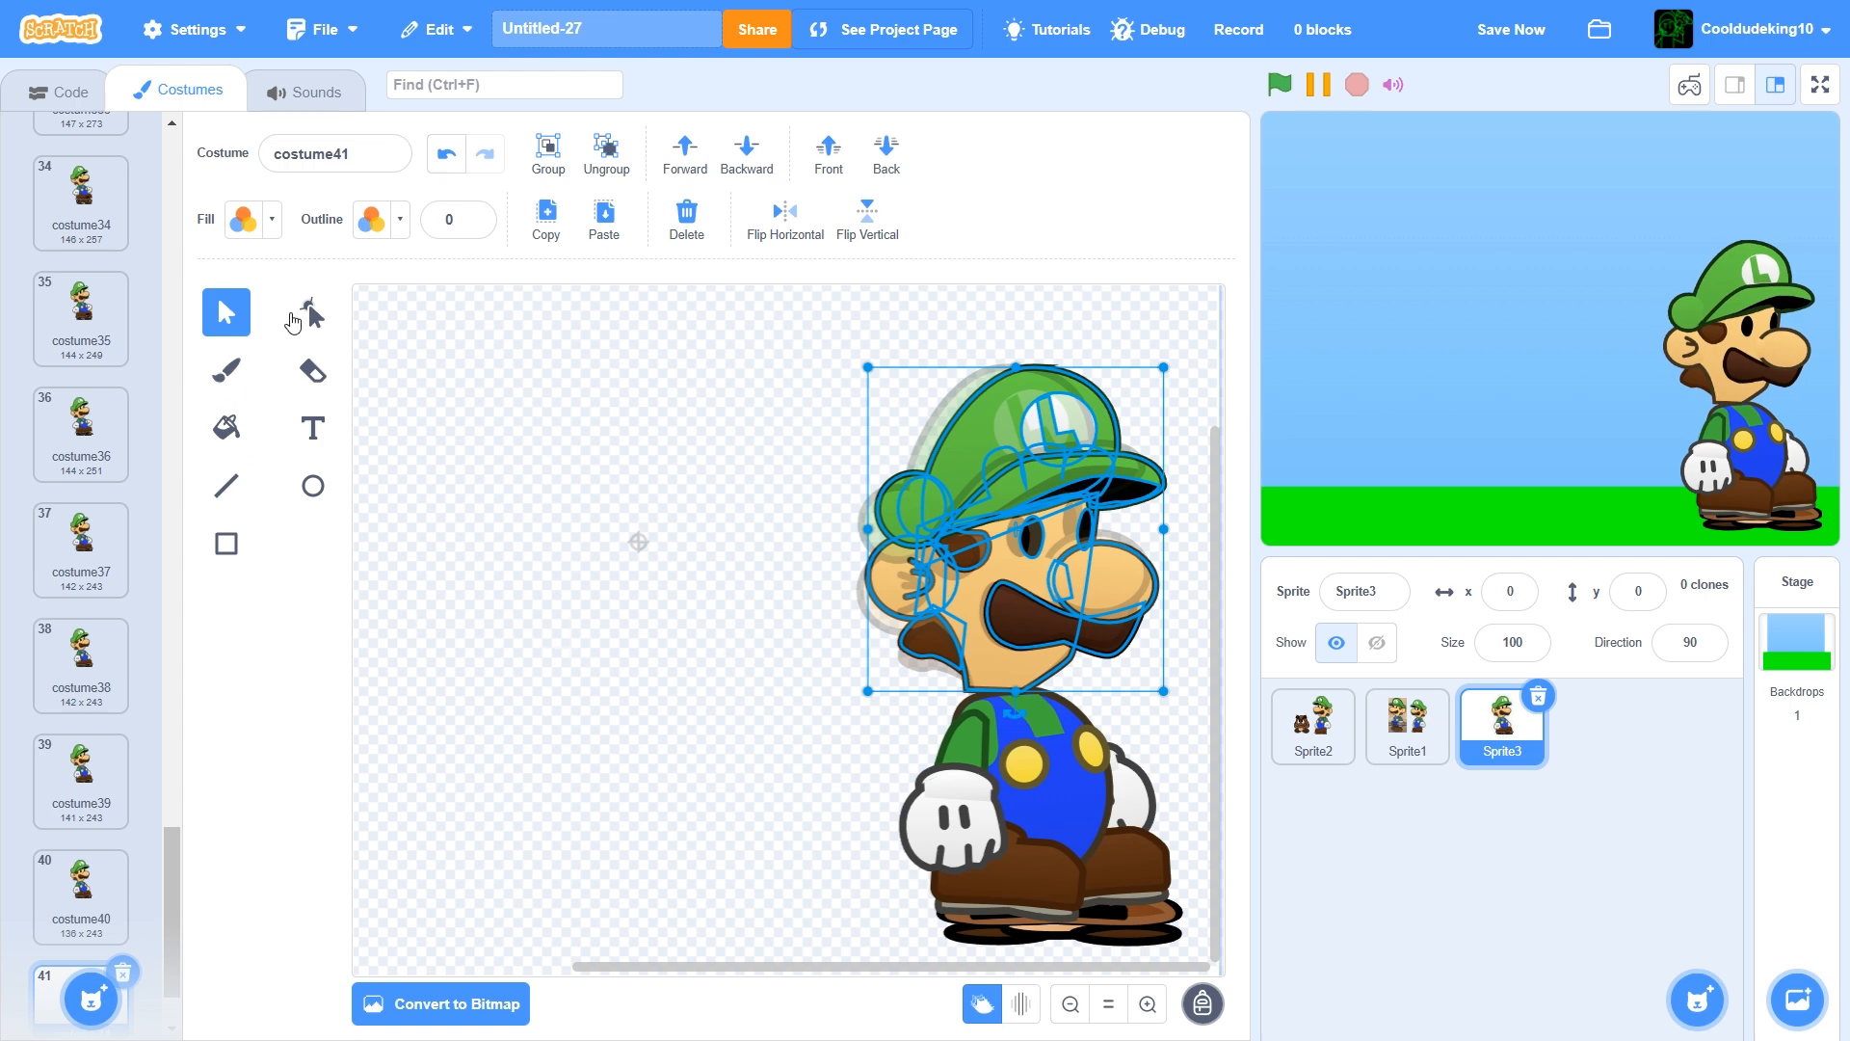
# Reshape the back corner of Luigi's neck in costume41 down to his shoulder
pyautogui.click(293, 316)
pyautogui.click(1007, 686)
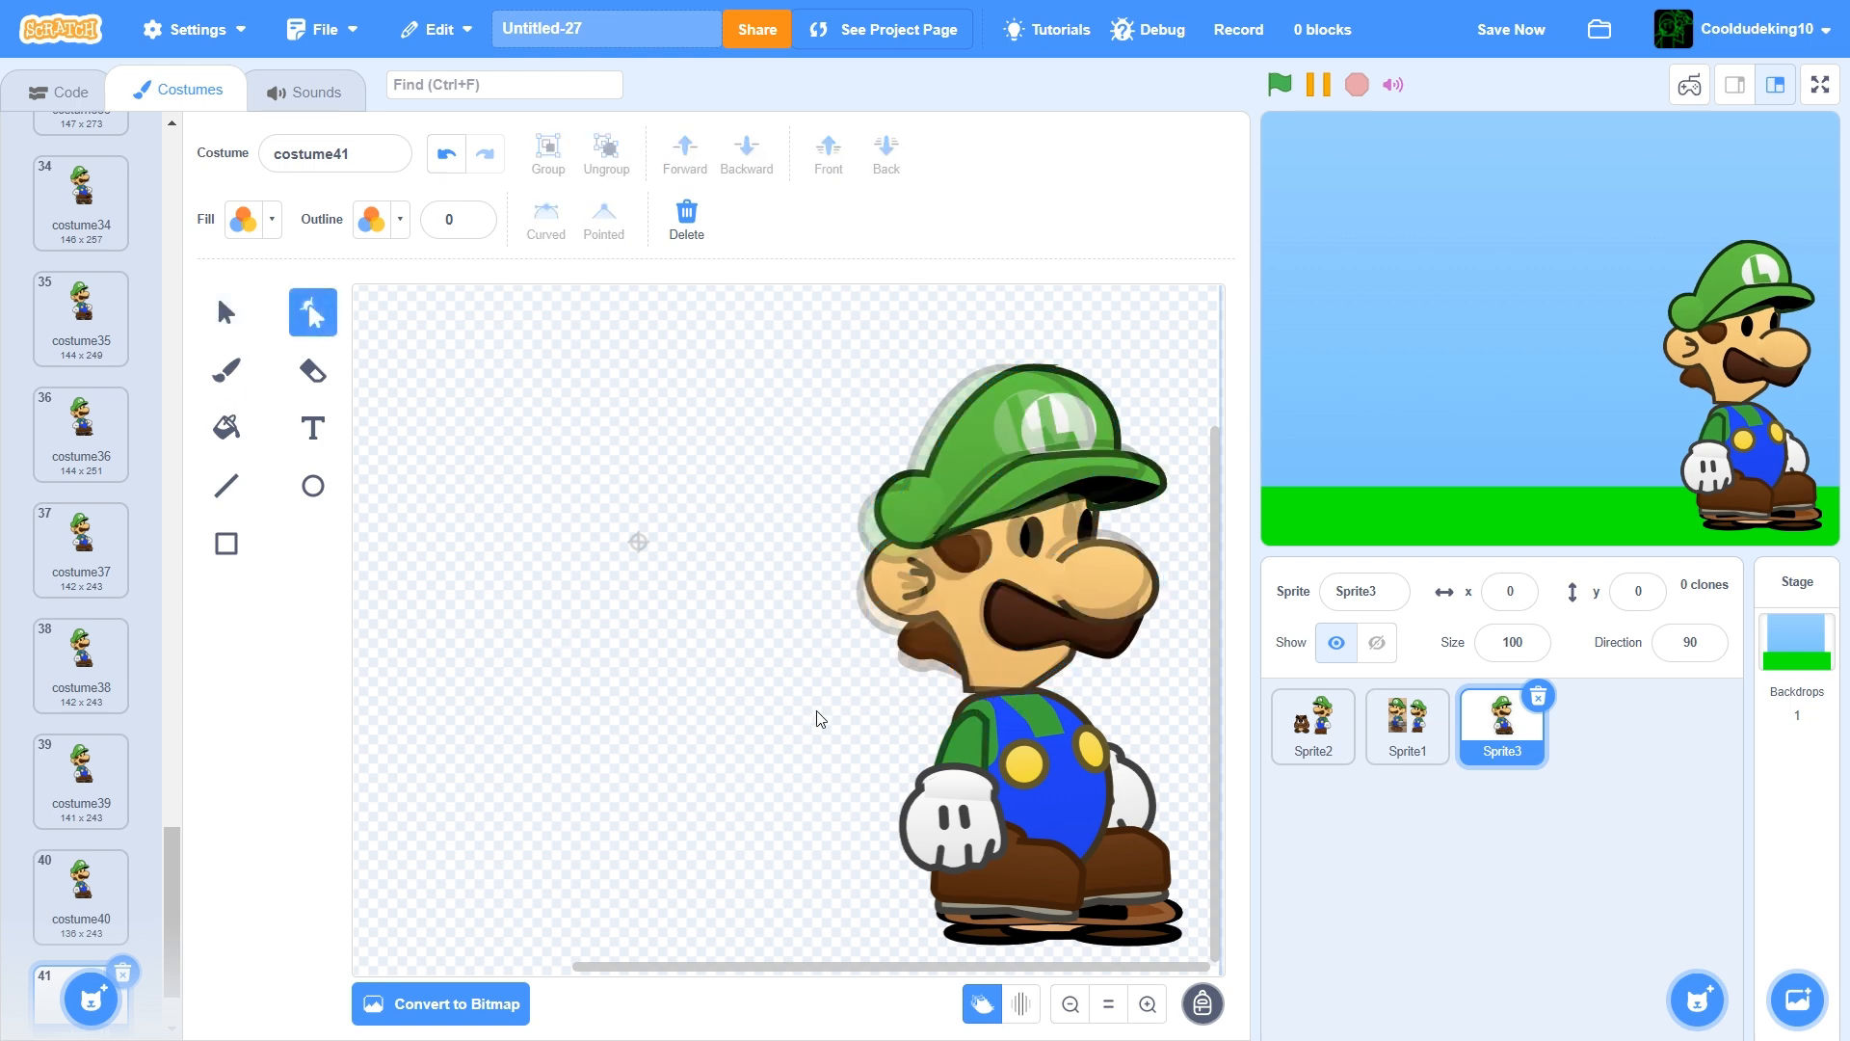
pyautogui.moveTo(967, 689); pyautogui.dragTo(976, 696)
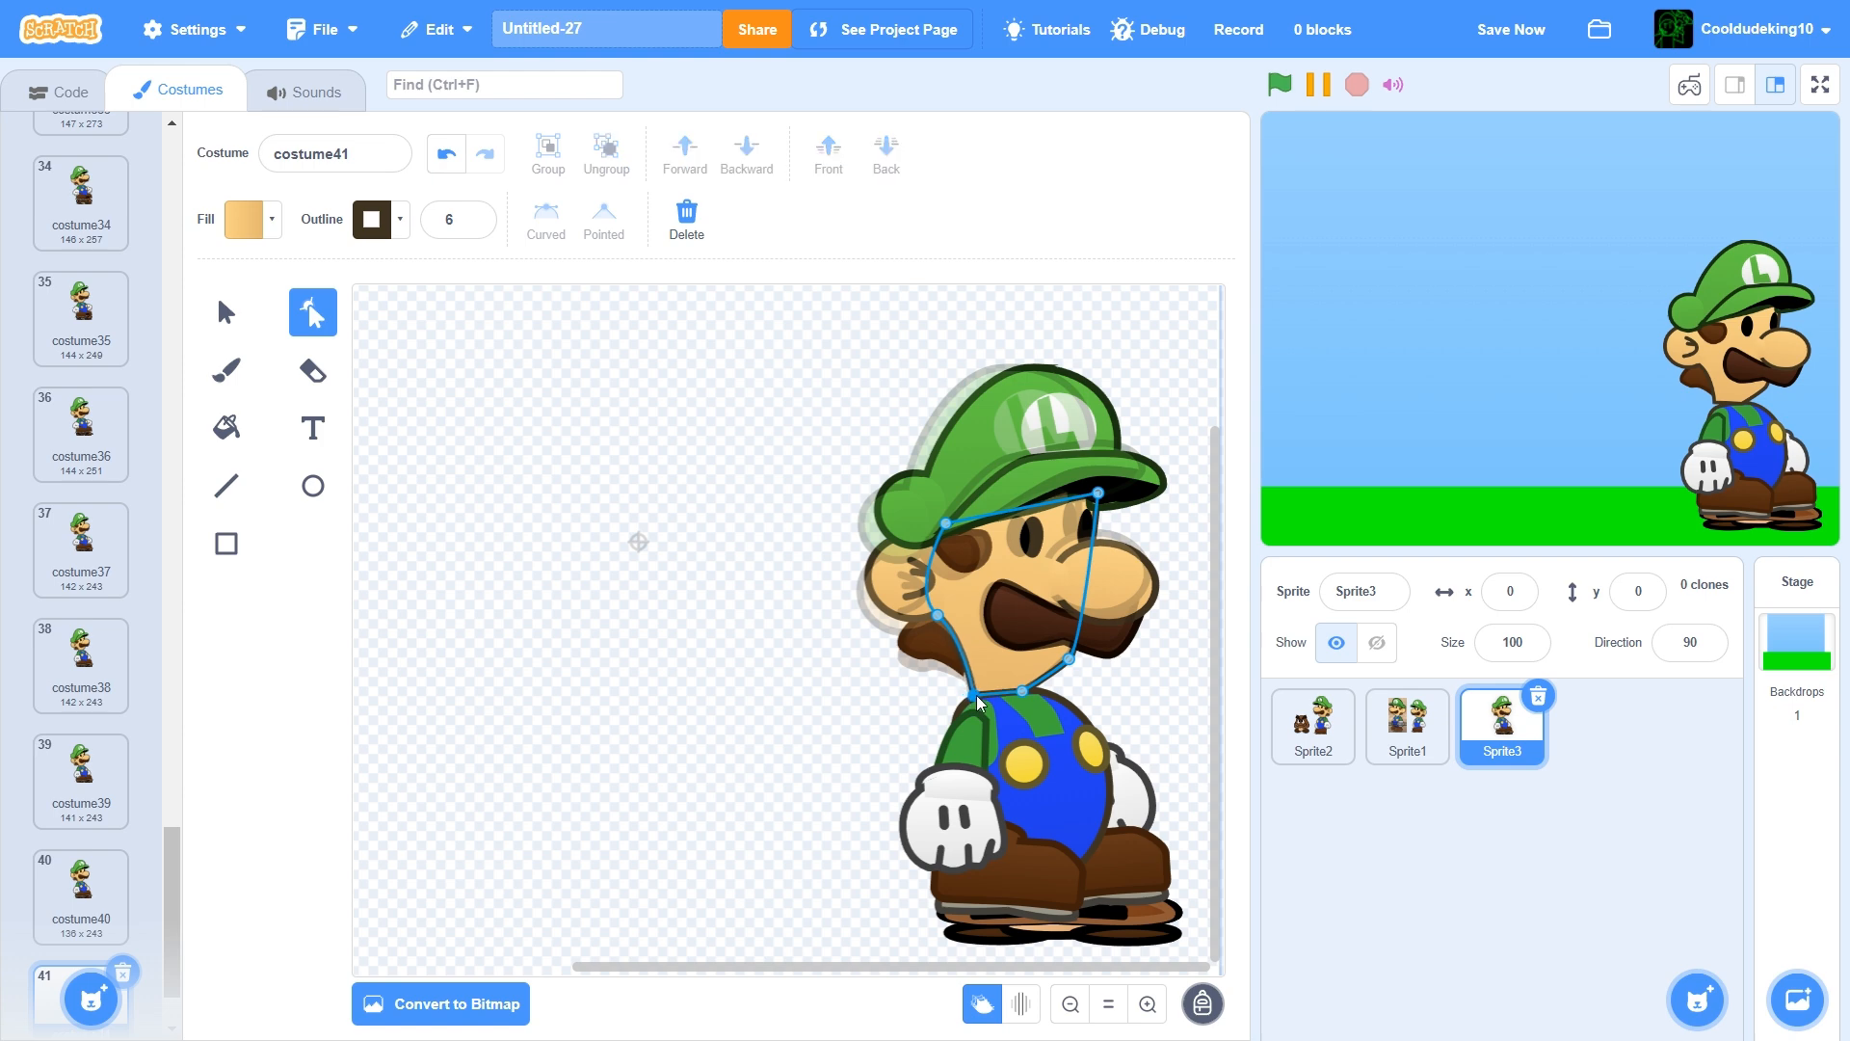
# In a duplicate of costume41, shift both of Luigi's eyes slightly toward the back of his head
pyautogui.click(818, 710)
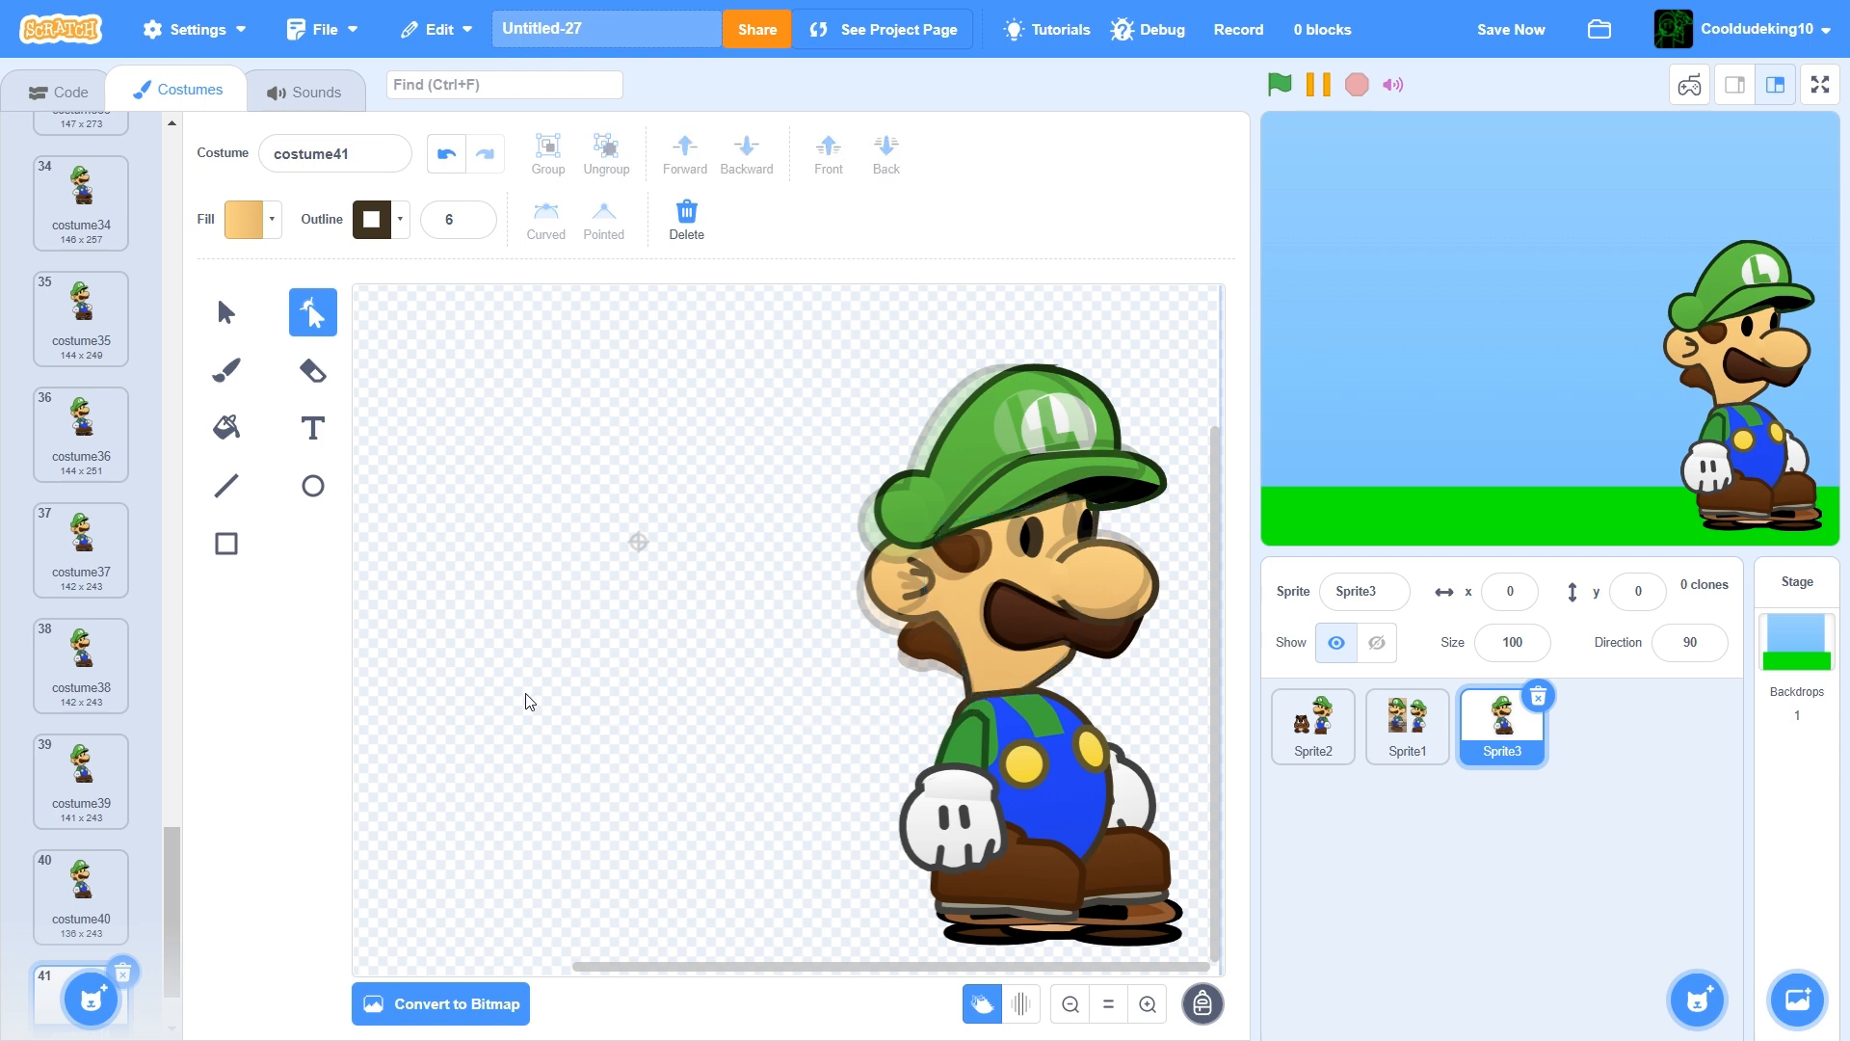
pyautogui.scroll(-1, 86, 881)
pyautogui.rightClick(87, 881)
pyautogui.click(111, 896)
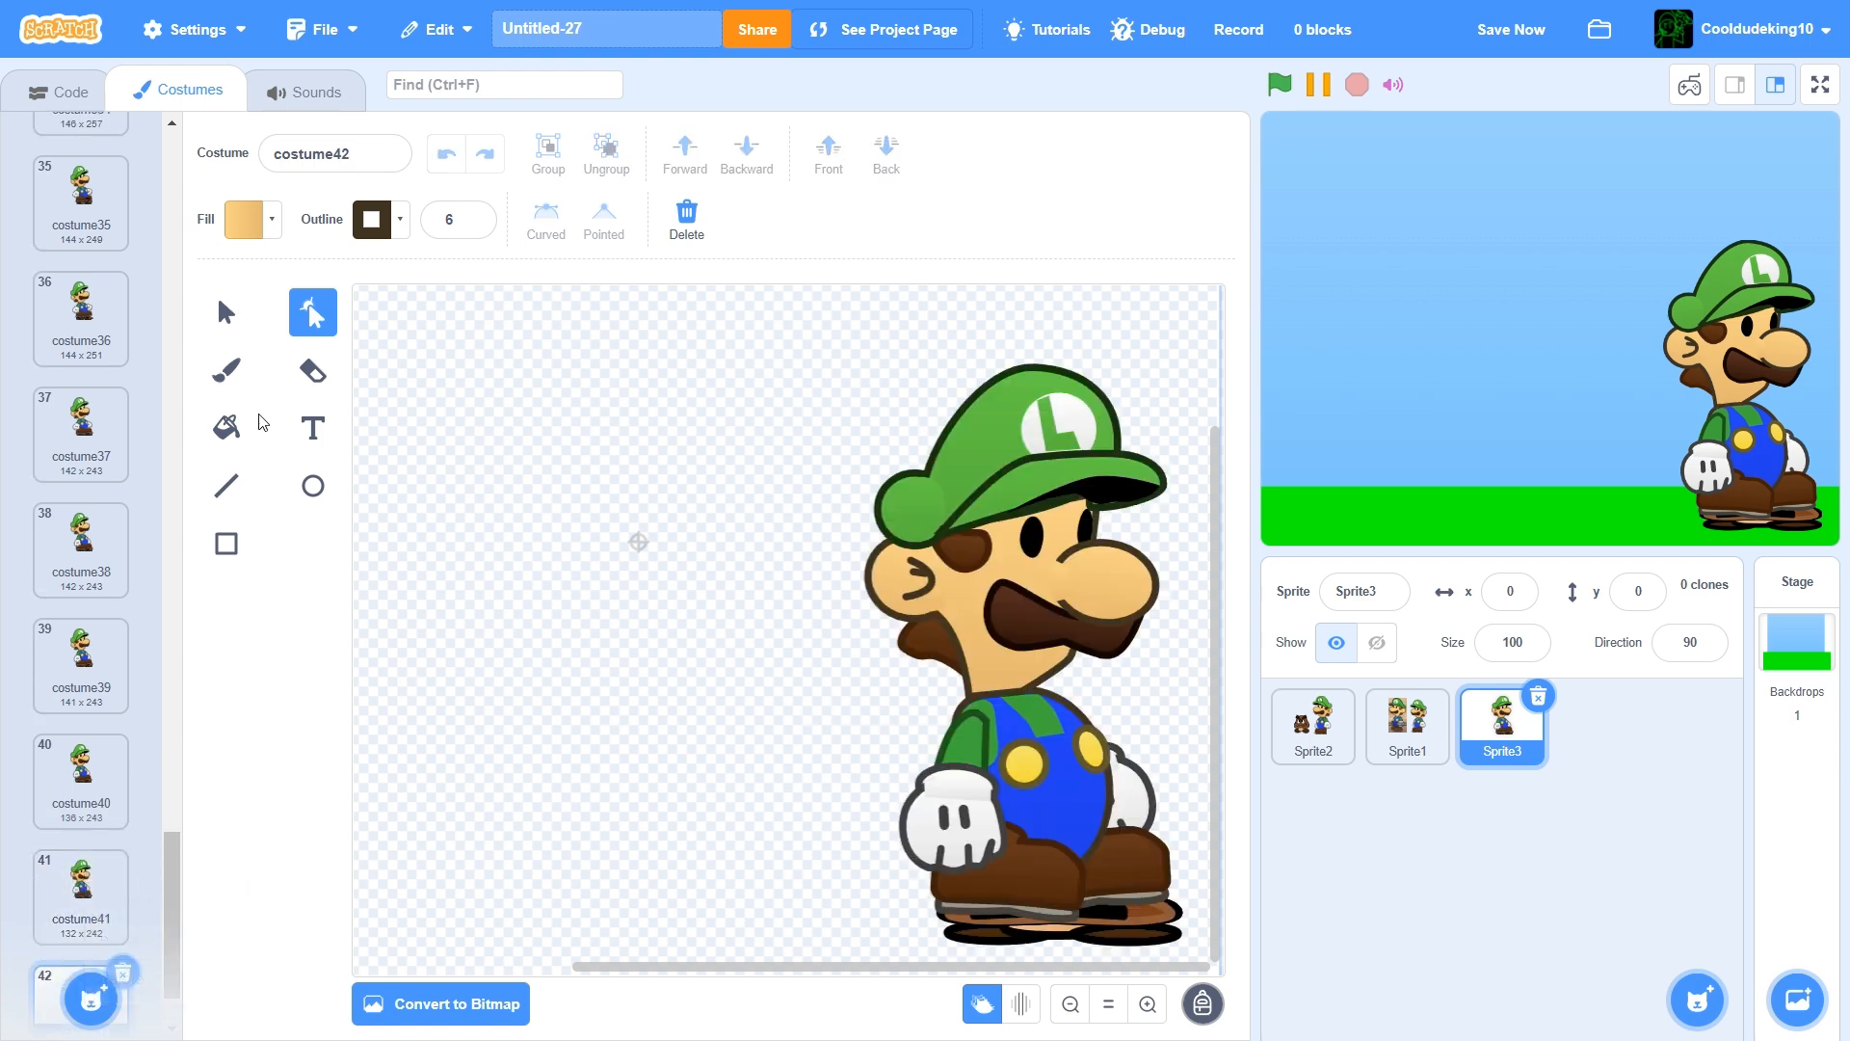
pyautogui.click(227, 311)
pyautogui.click(868, 582)
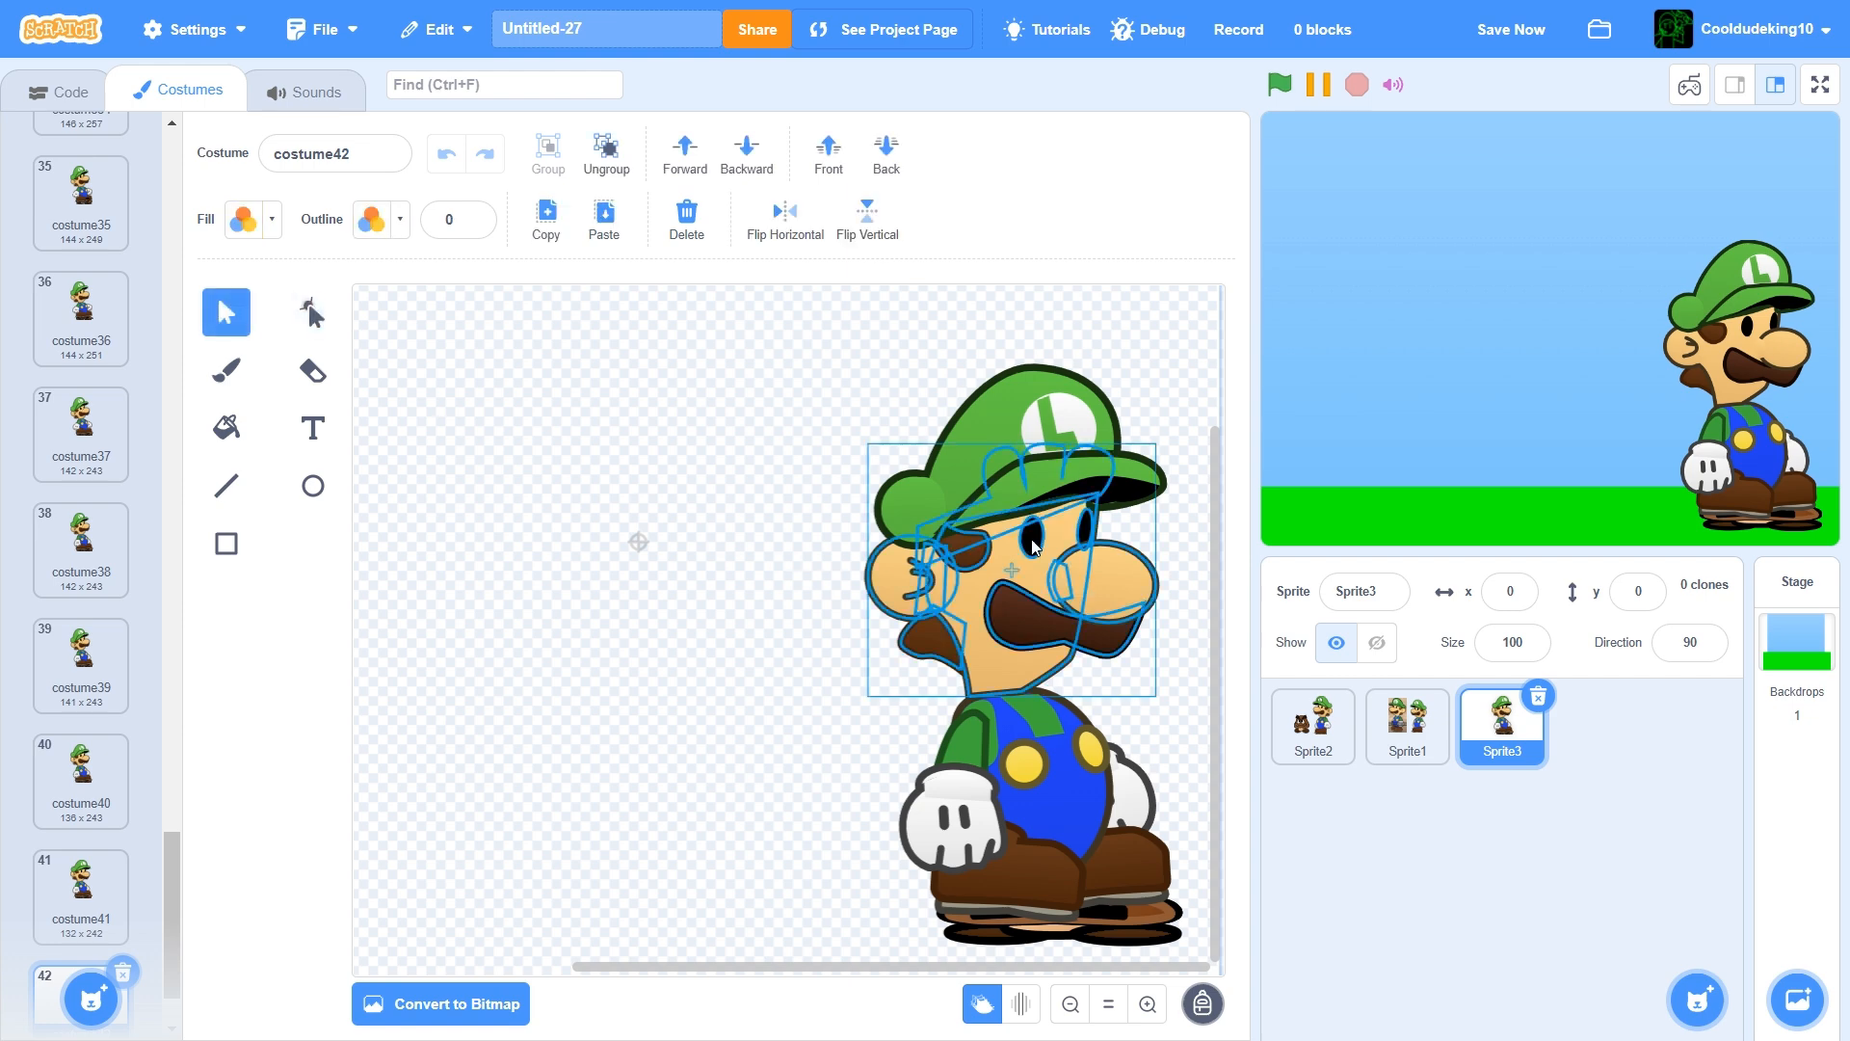
pyautogui.click(307, 312)
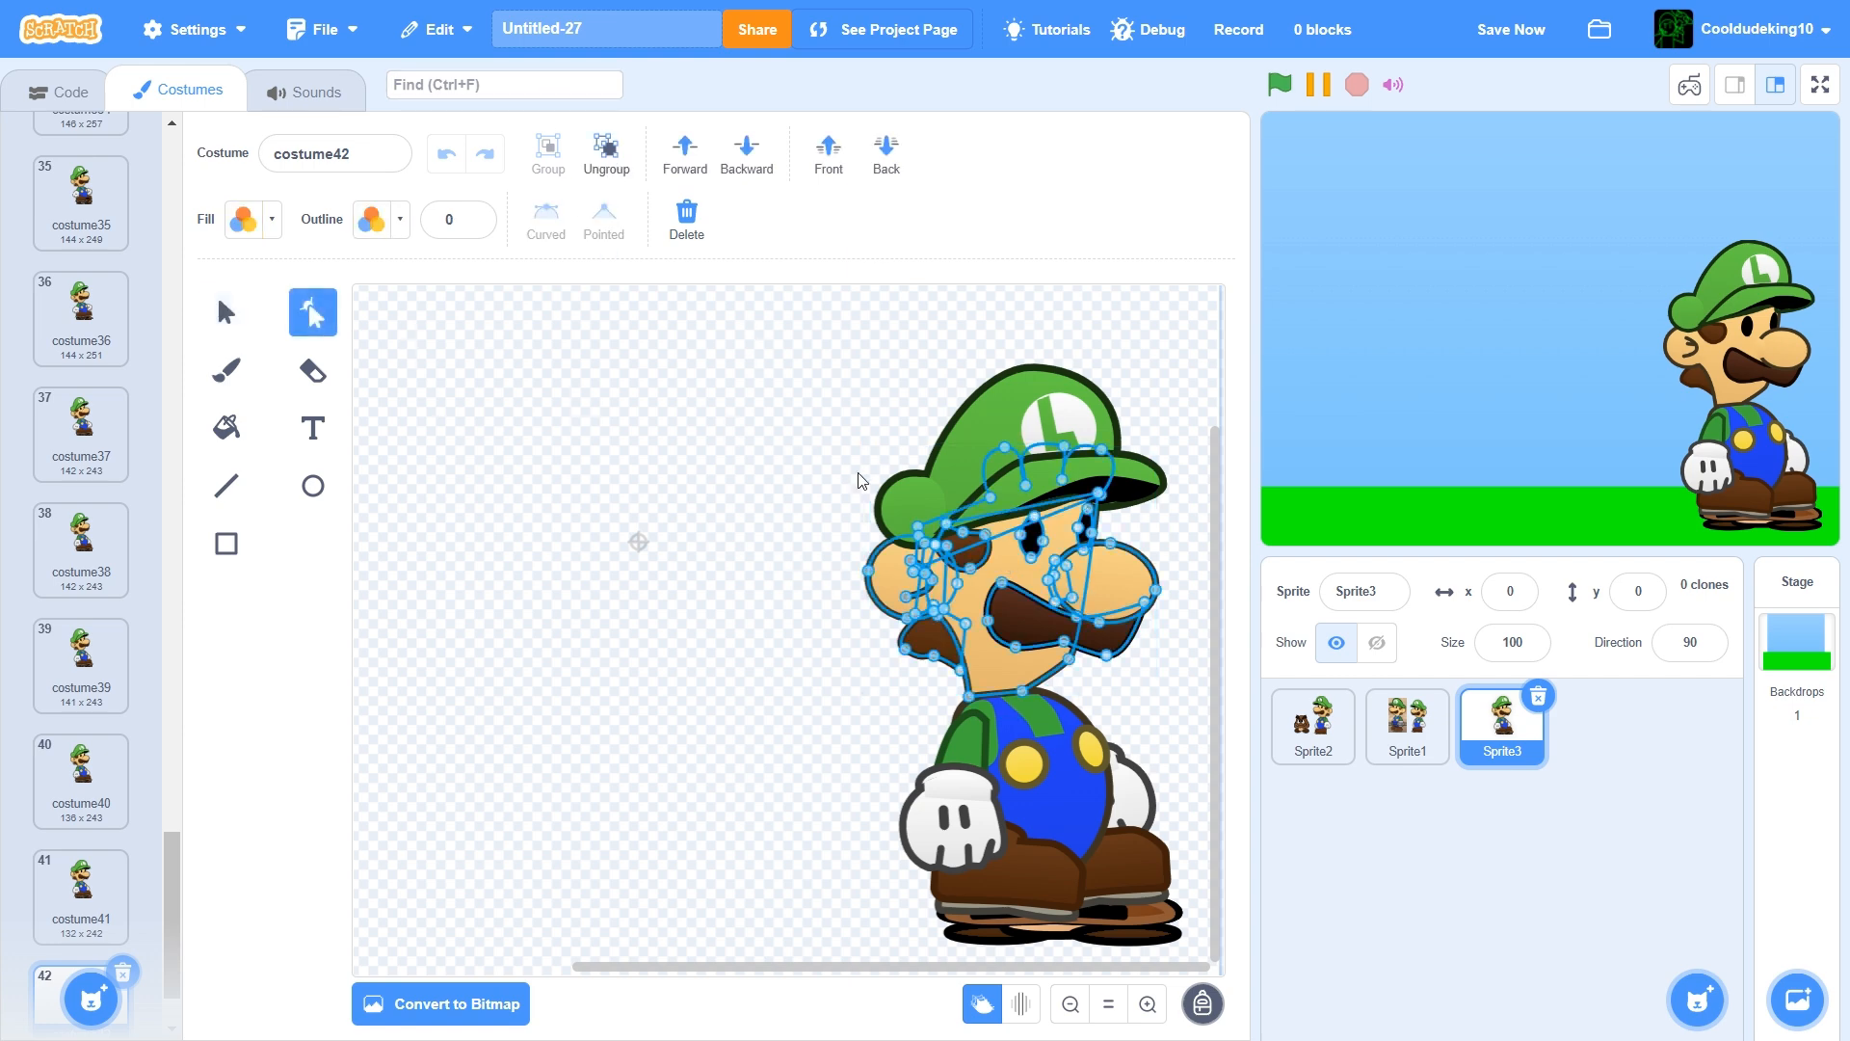
pyautogui.click(771, 592)
pyautogui.click(1032, 540)
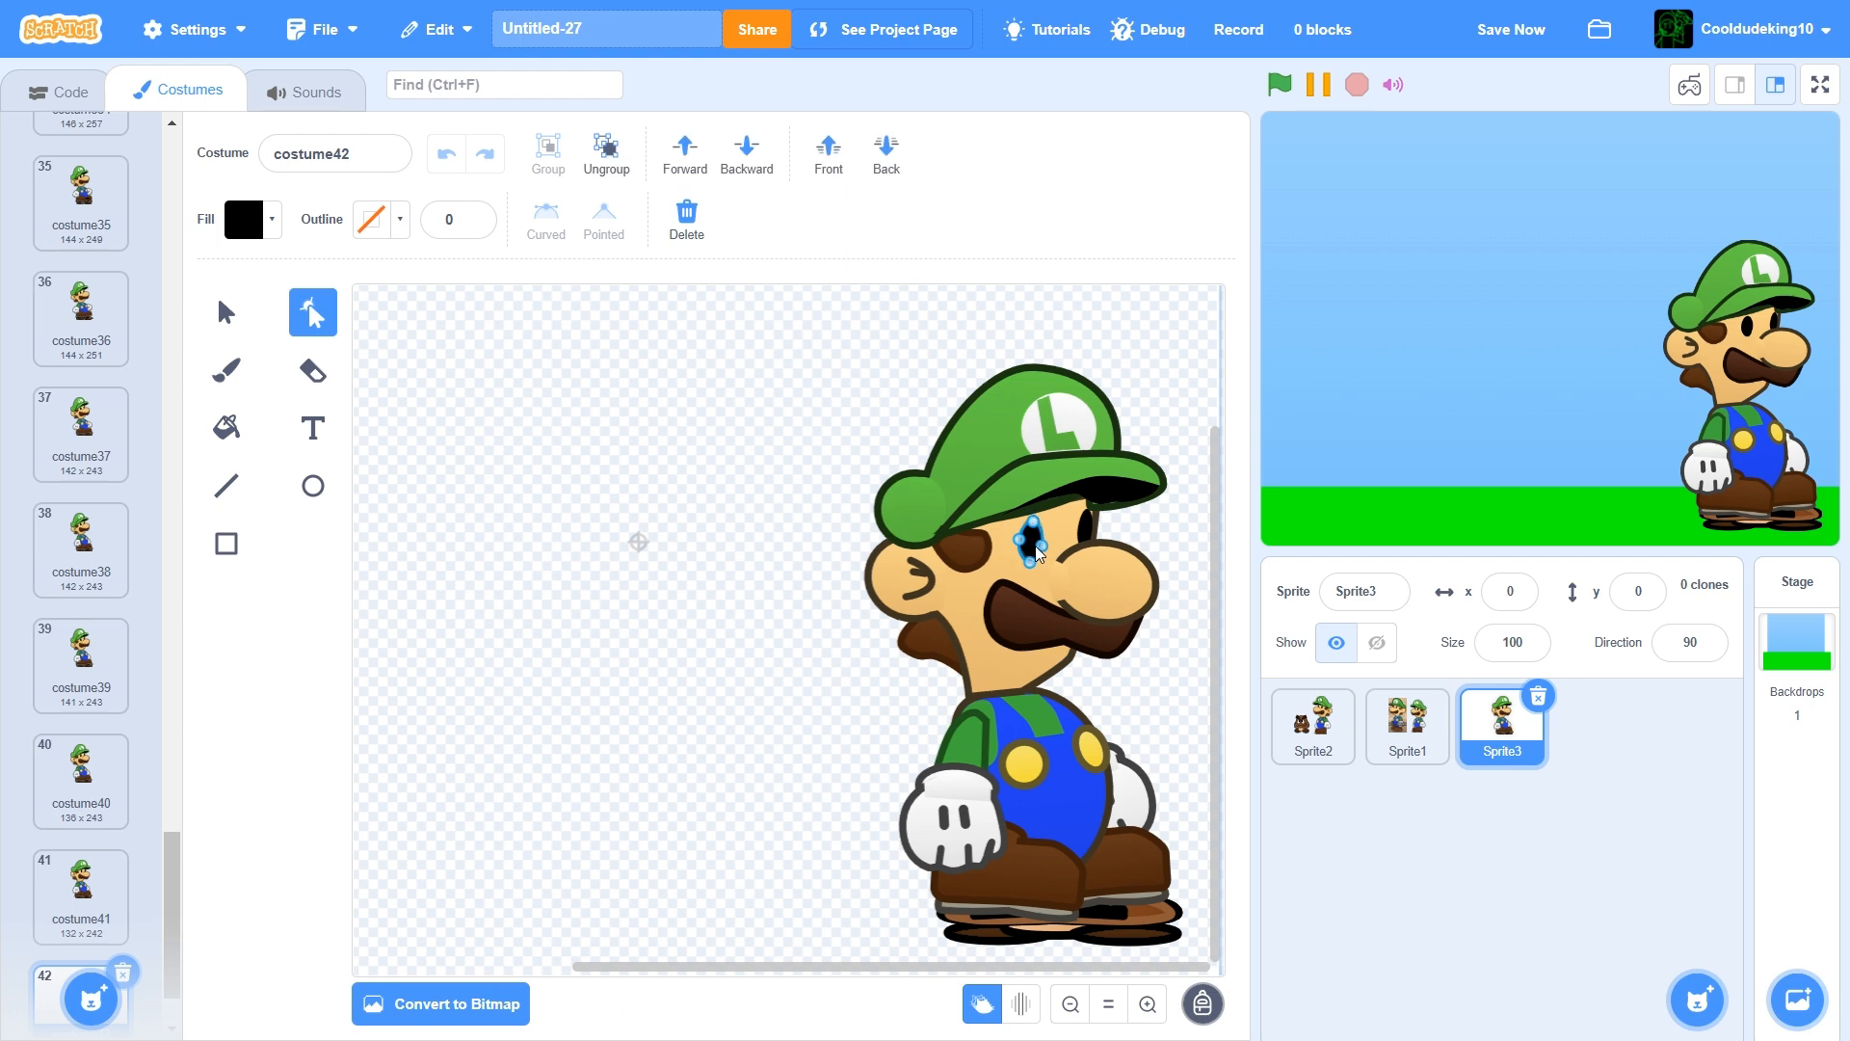
pyautogui.click(1085, 536)
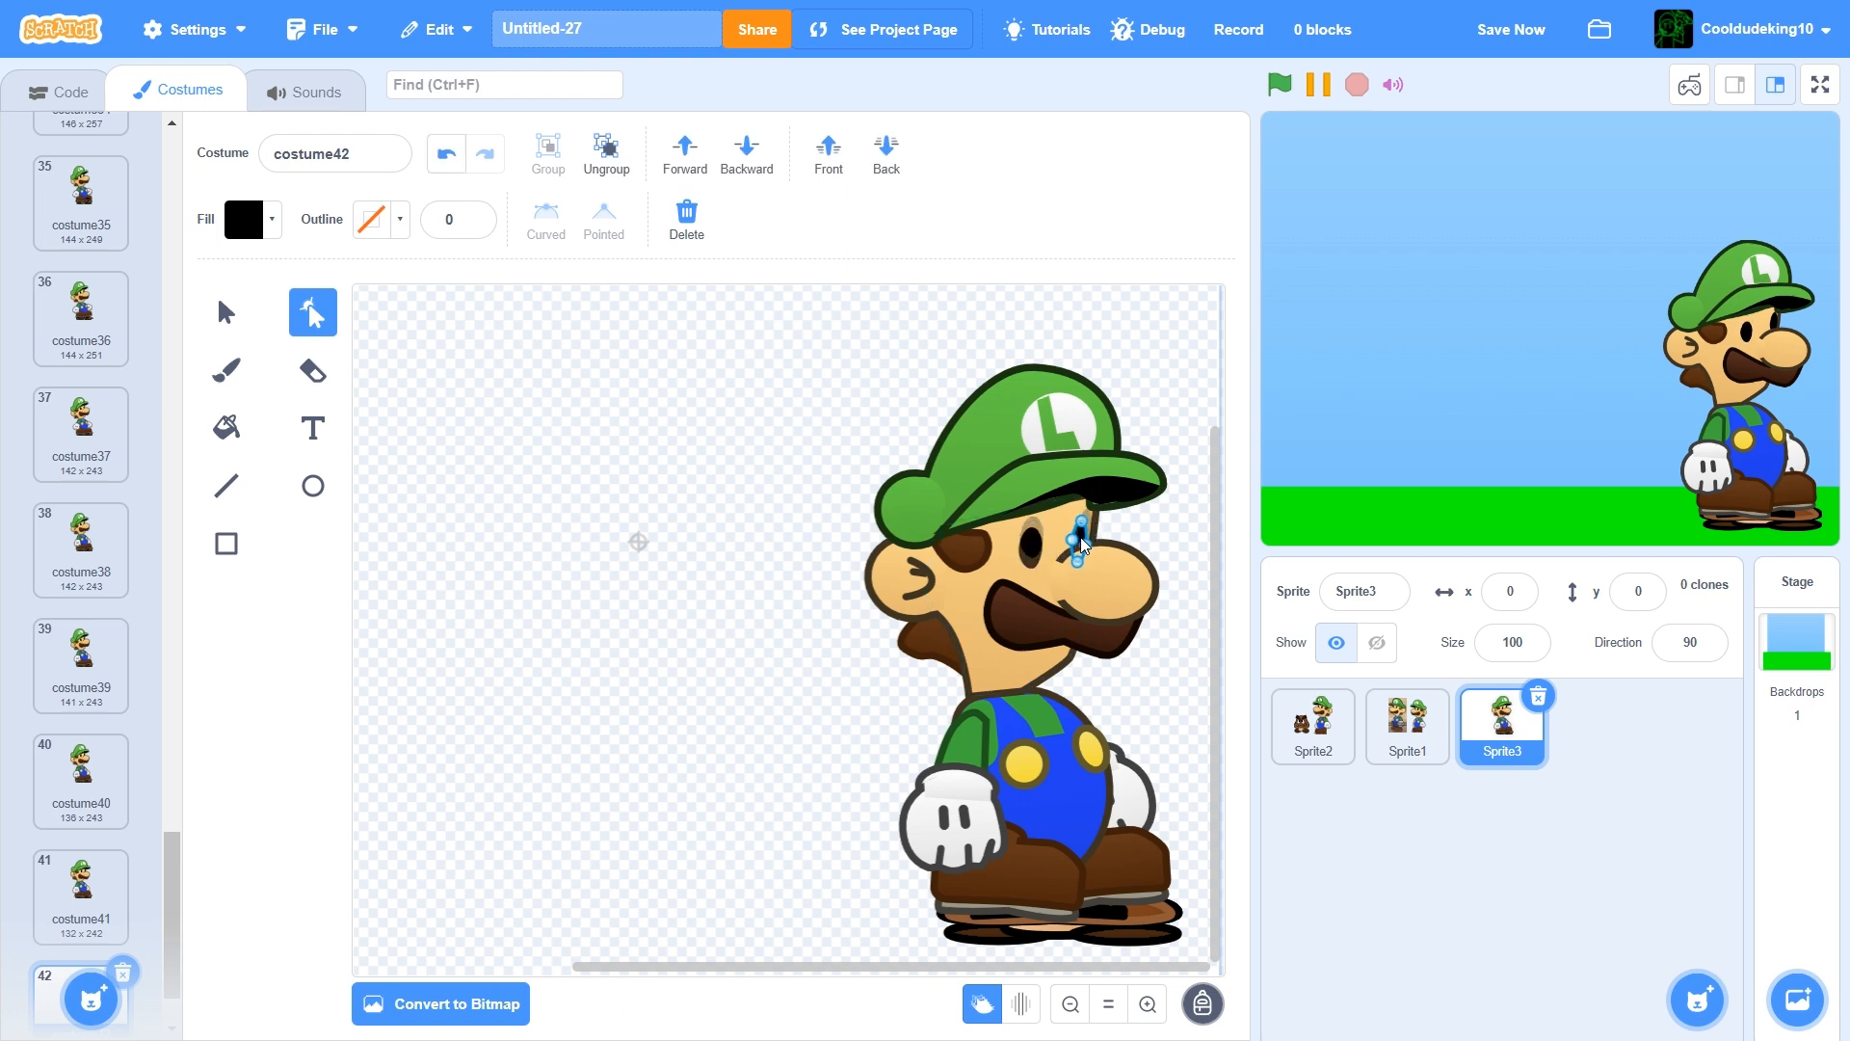
# In a duplicate of costume42, move both of Luigi's eyes slightly down, and save the project
pyautogui.scroll(-1, 82, 867)
pyautogui.rightClick(83, 894)
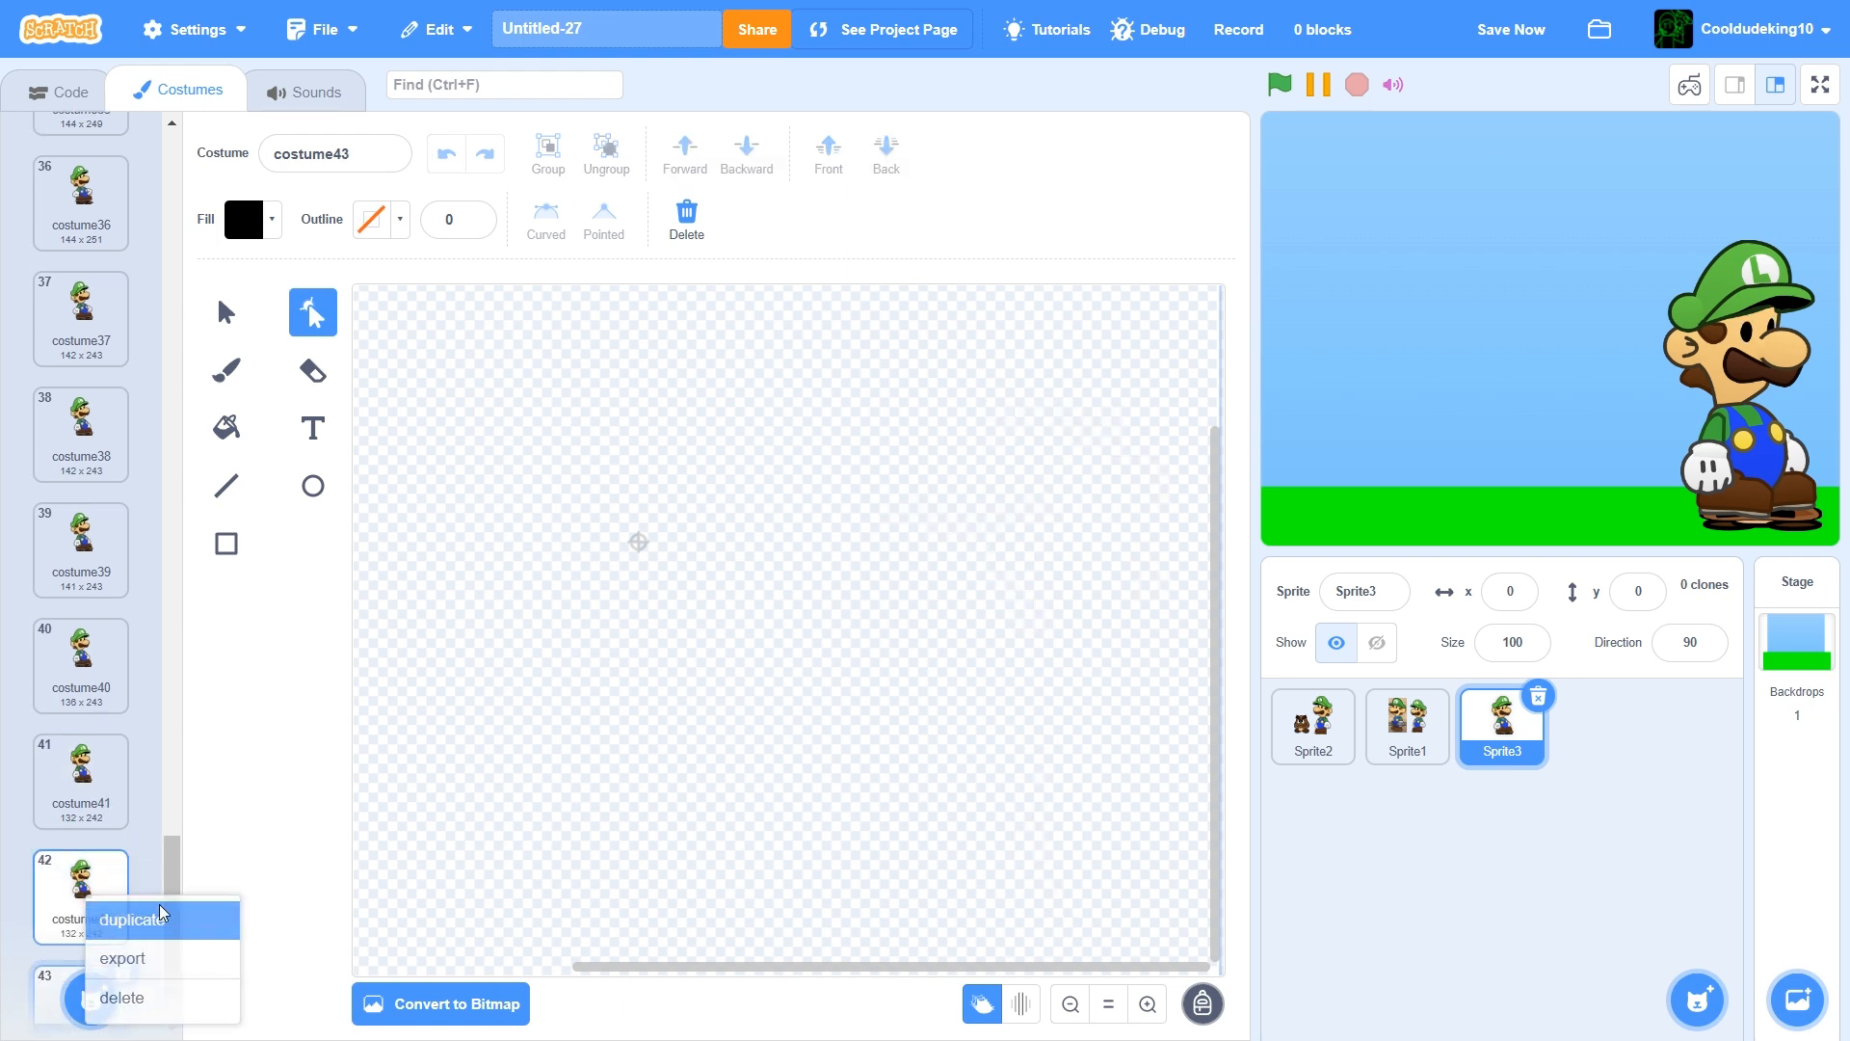
pyautogui.click(116, 917)
pyautogui.click(1036, 557)
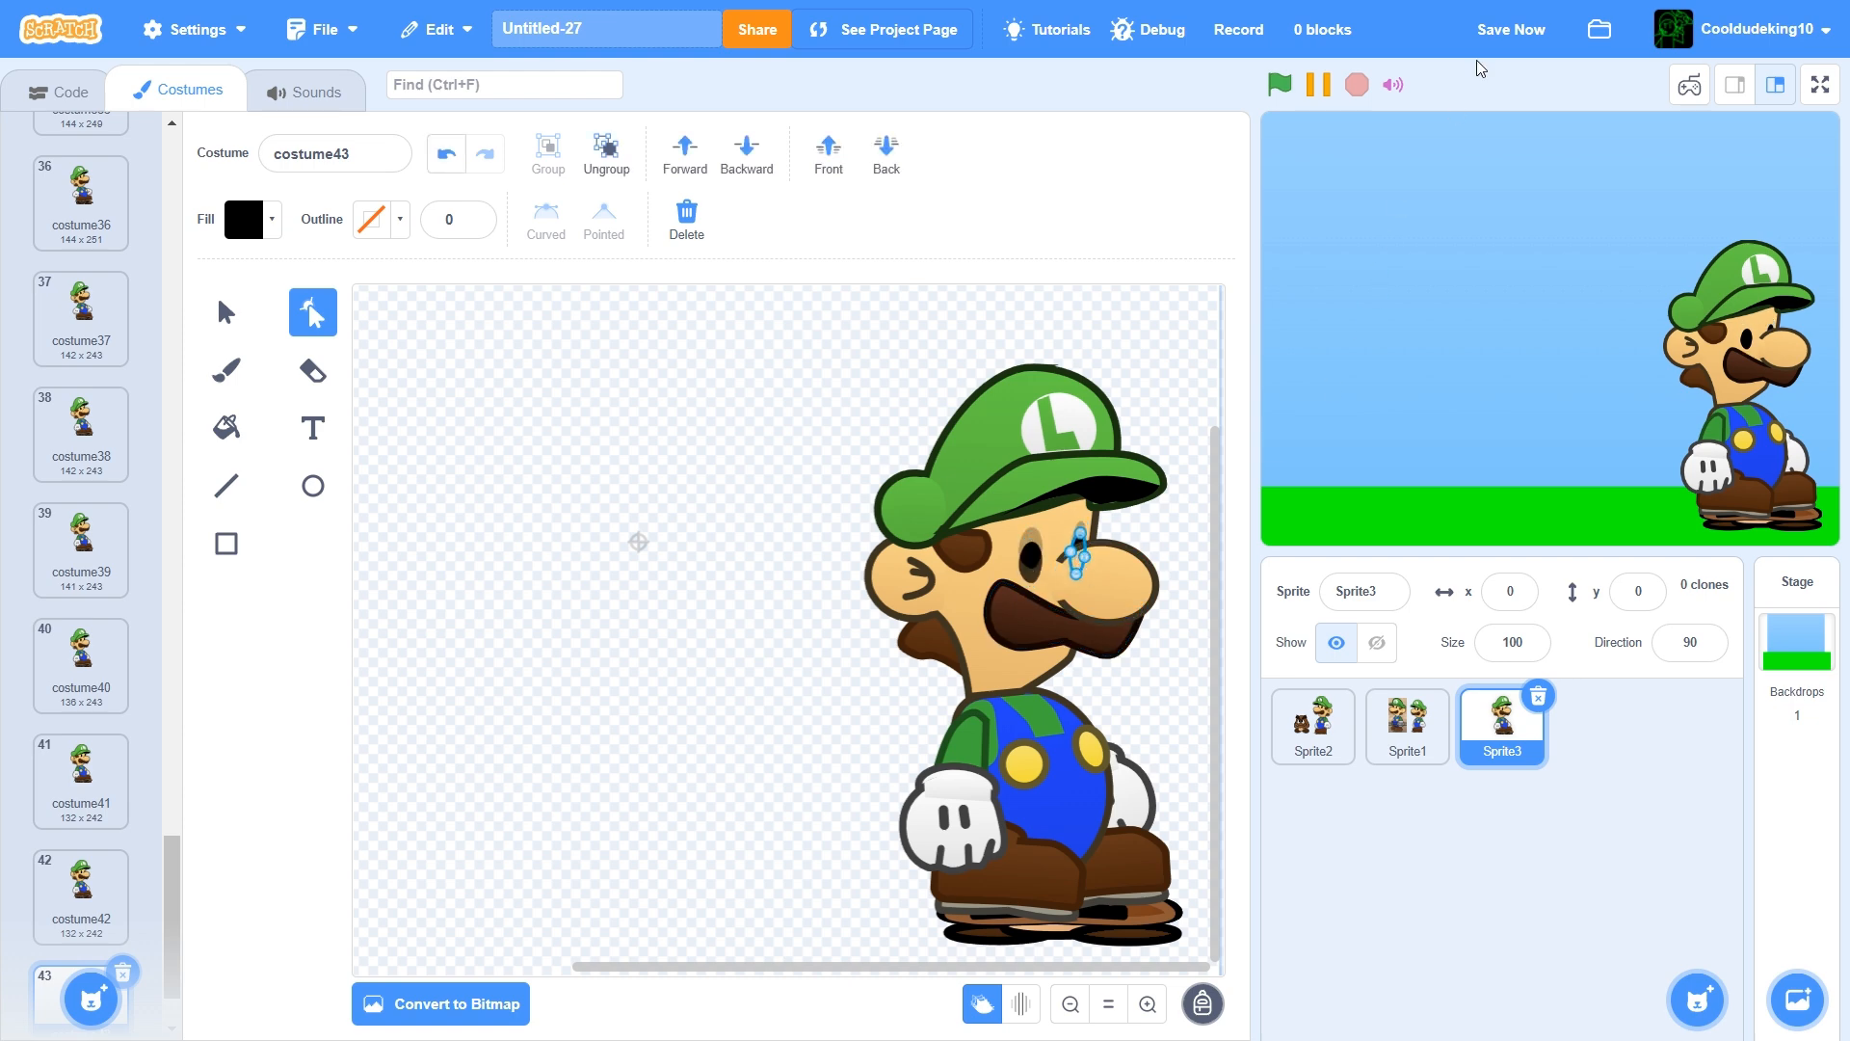
pyautogui.click(1511, 29)
# Duplicate costume43 five times to hold Luigi's pose for several frames
pyautogui.scroll(-1, 58, 868)
pyautogui.rightClick(76, 891)
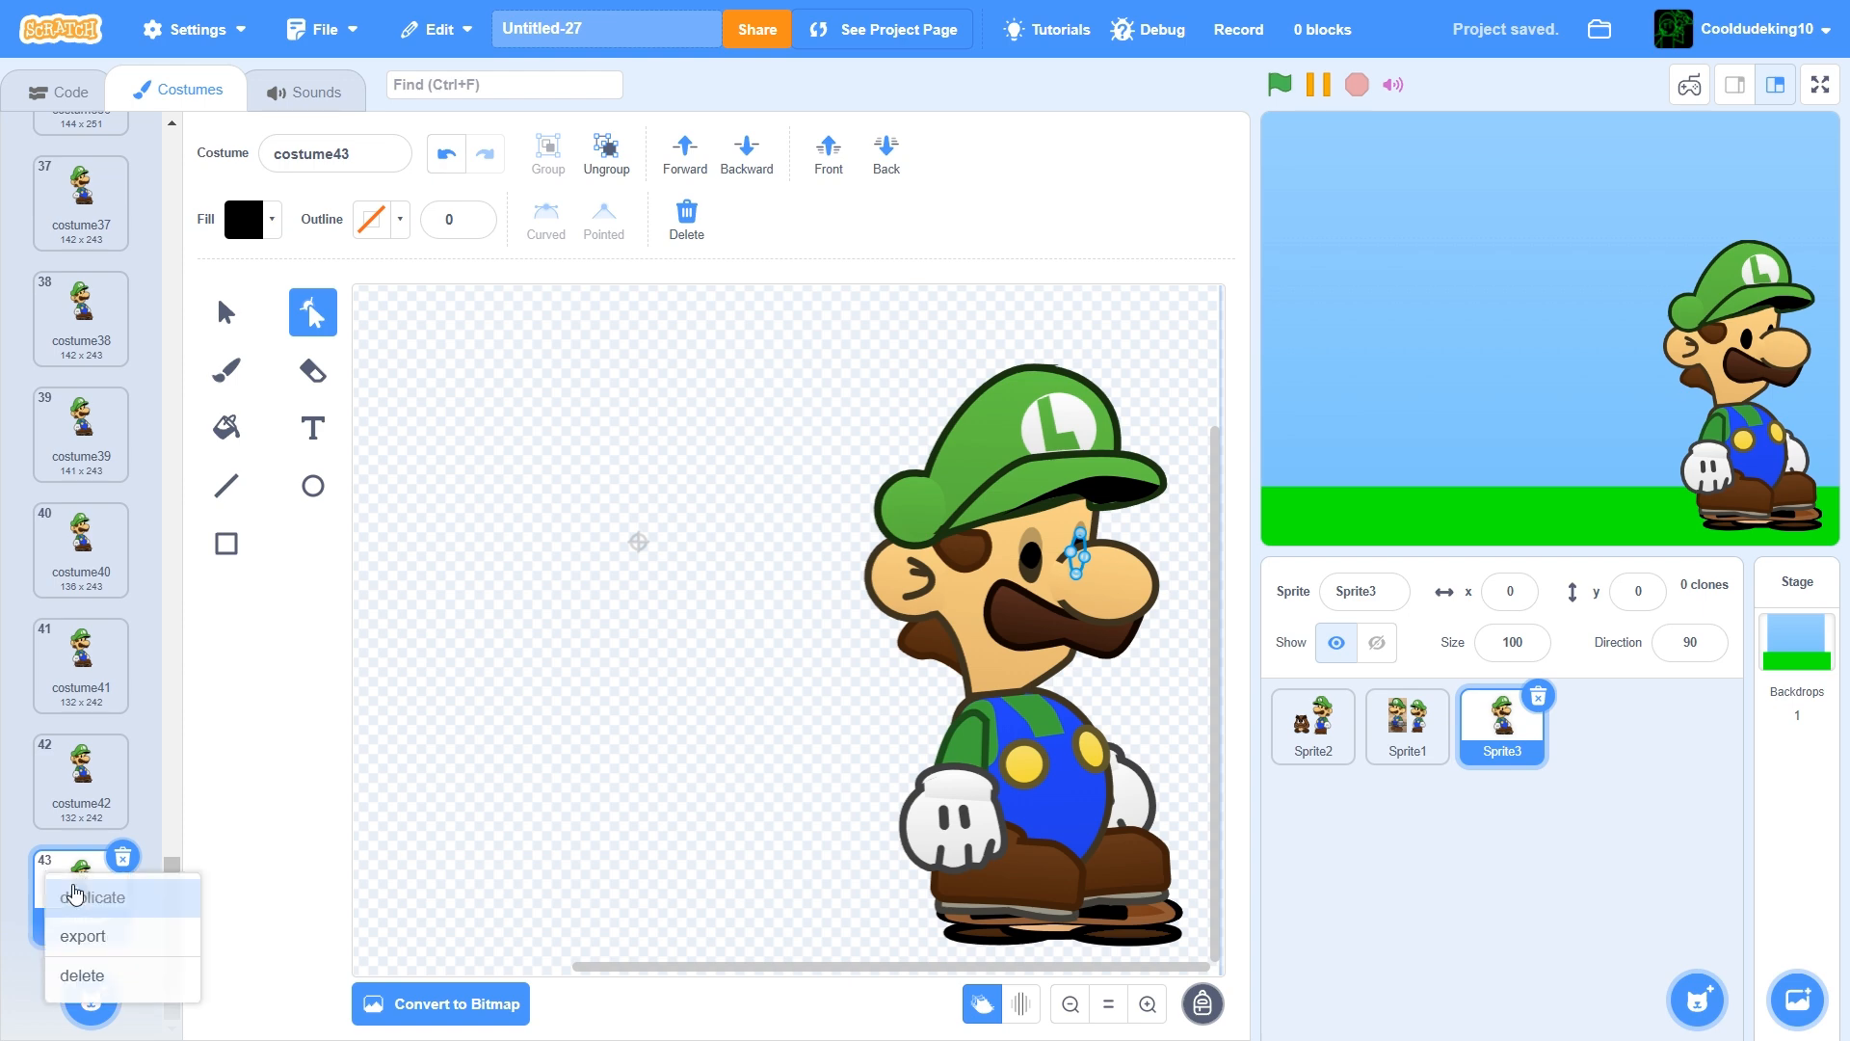
pyautogui.click(75, 894)
pyautogui.rightClick(100, 894)
pyautogui.click(101, 901)
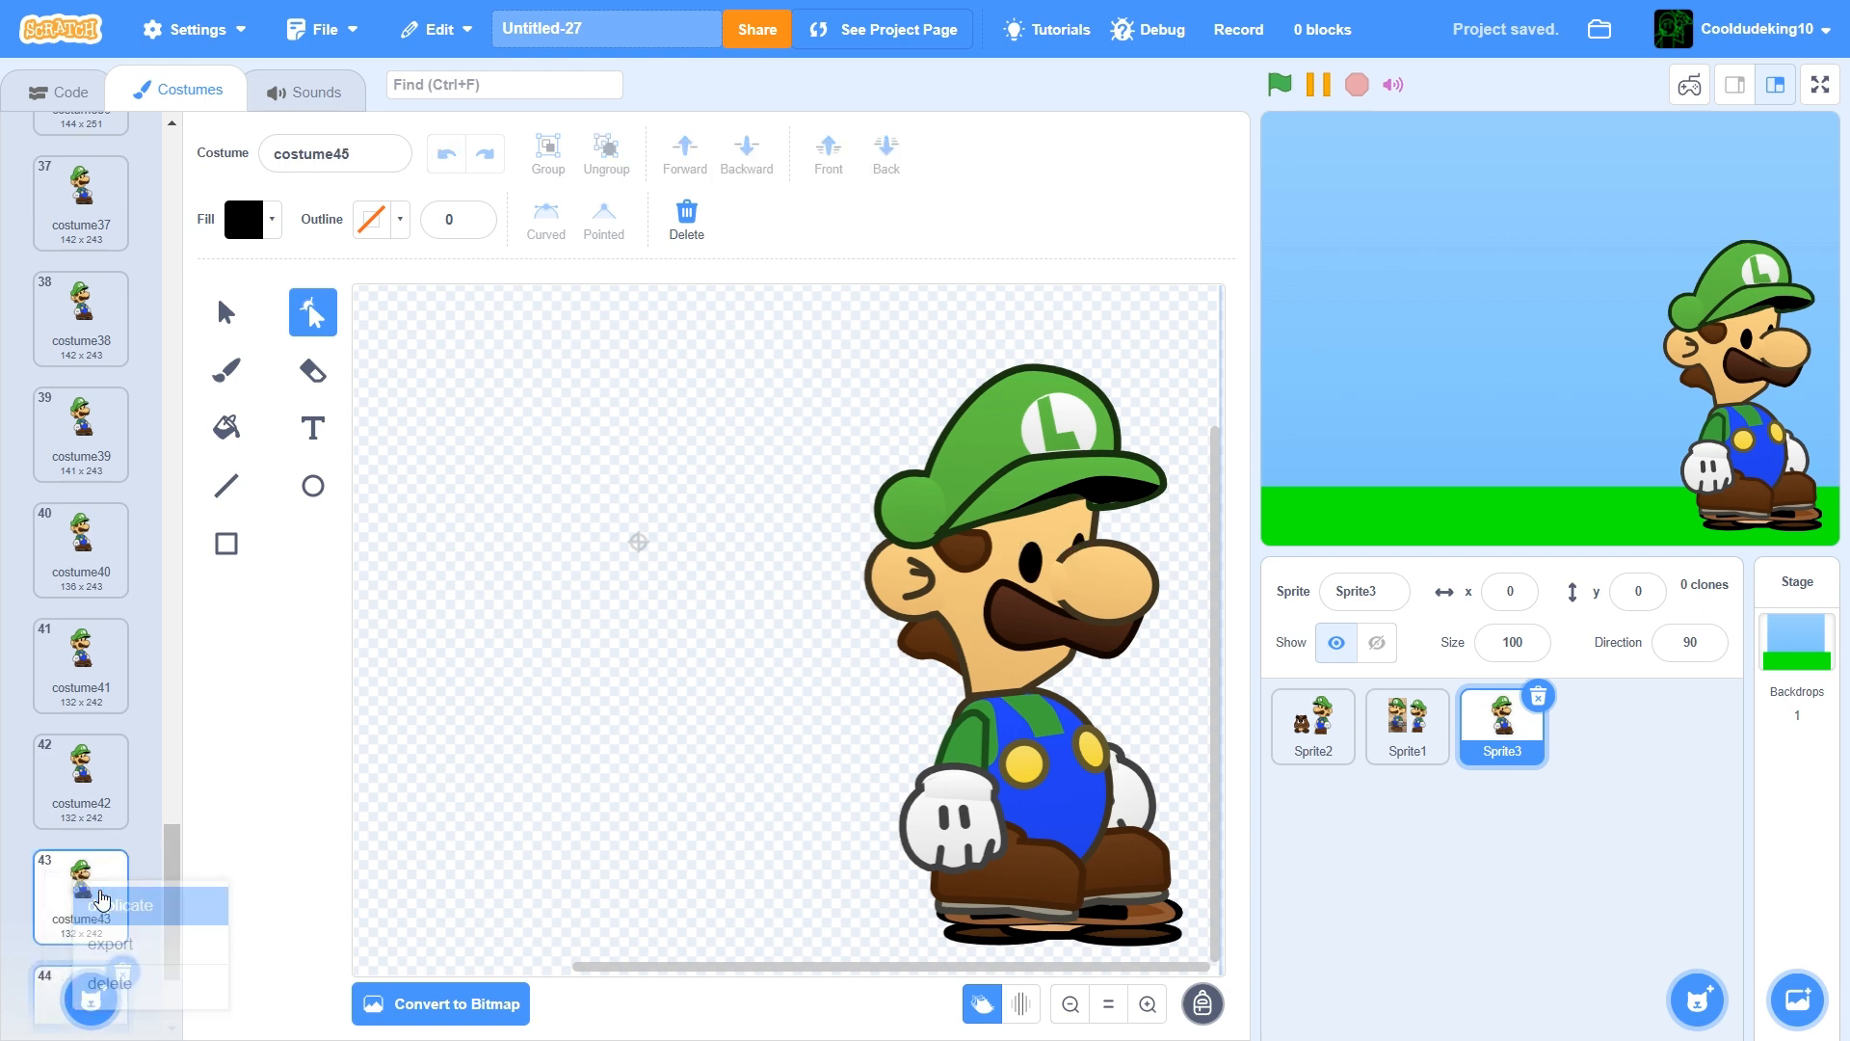
pyautogui.rightClick(99, 890)
pyautogui.click(127, 908)
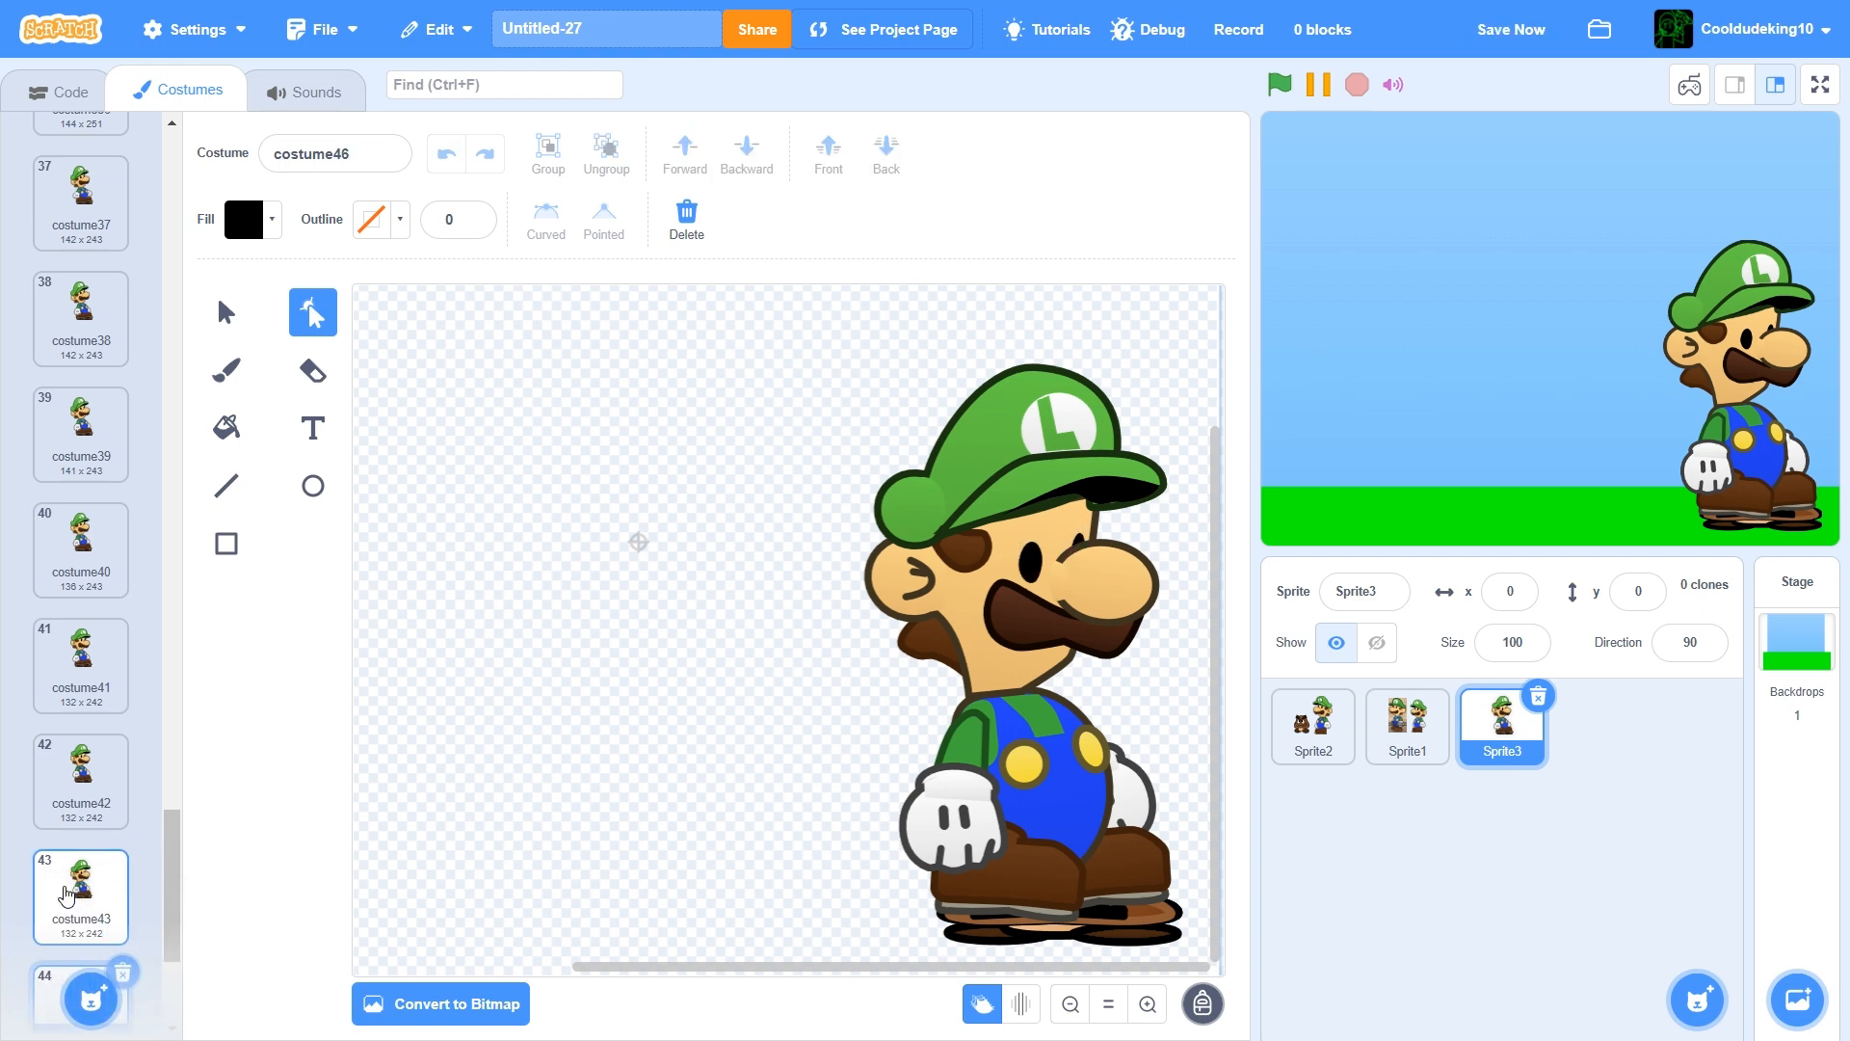
pyautogui.rightClick(65, 895)
pyautogui.click(89, 913)
pyautogui.rightClick(97, 904)
pyautogui.click(126, 920)
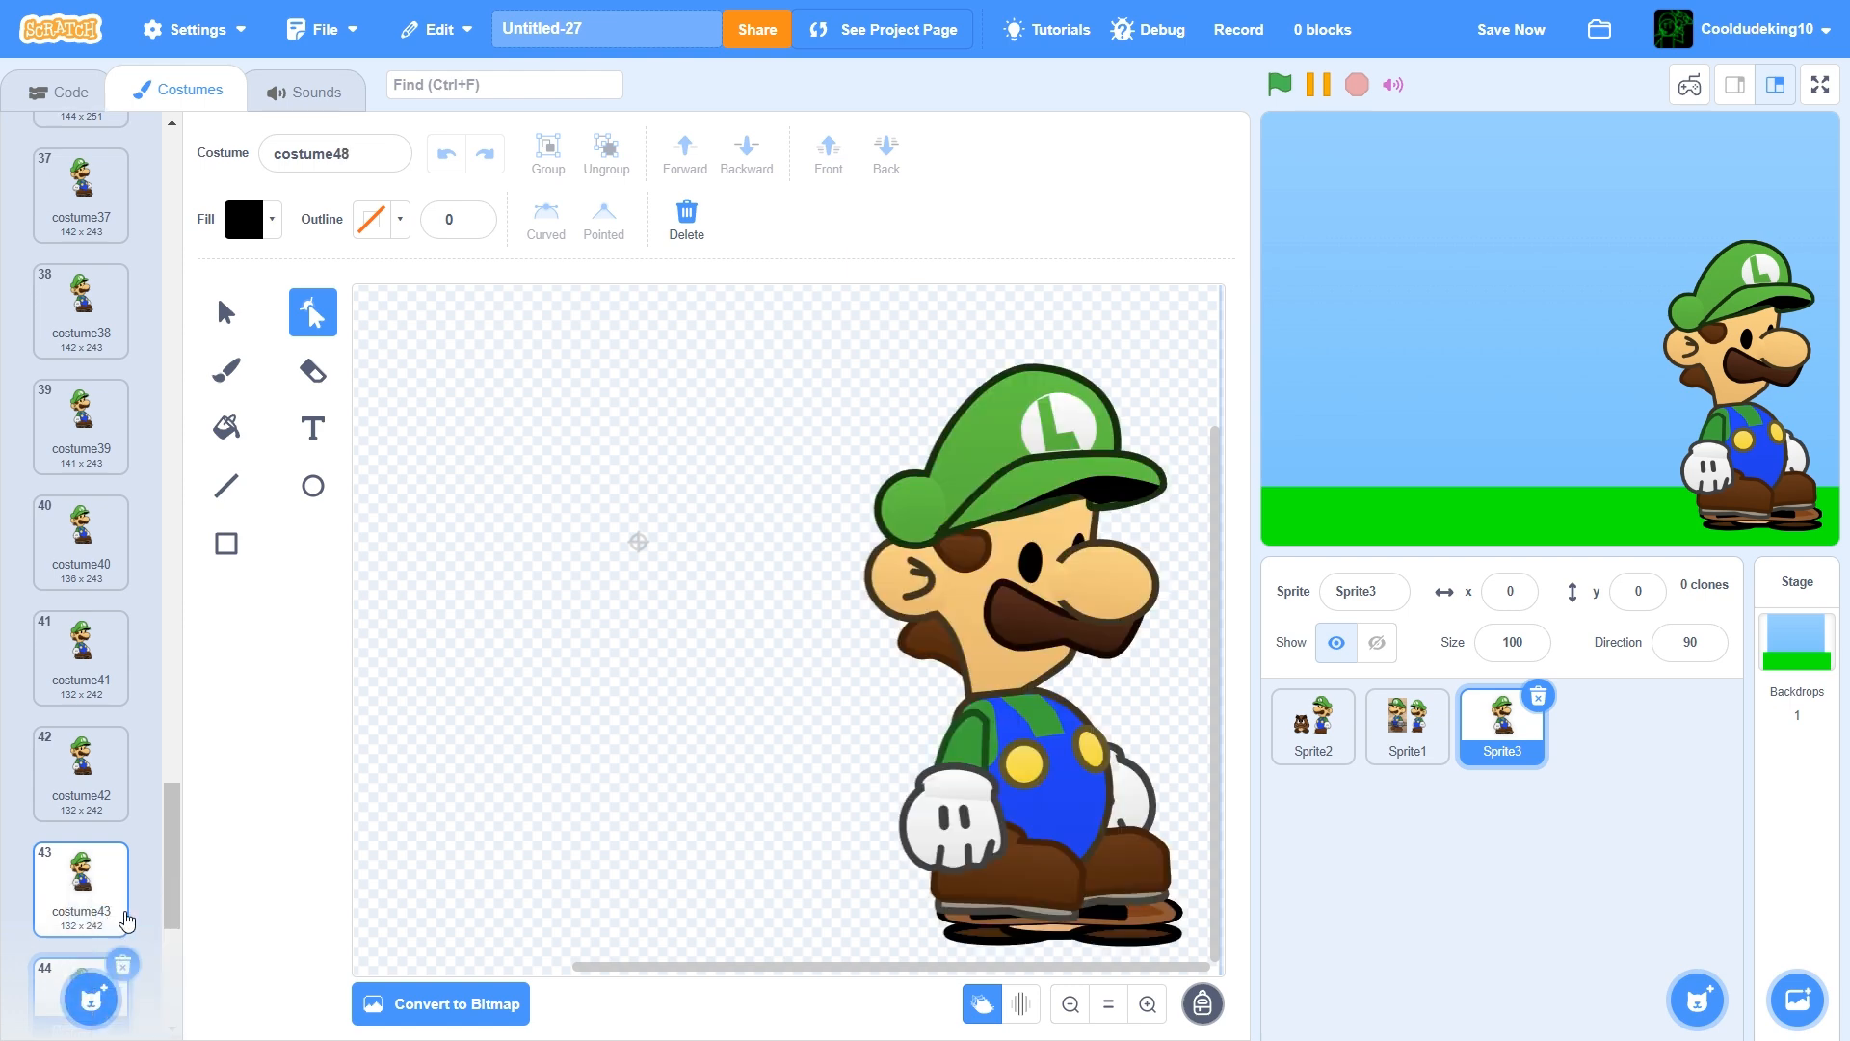
# Open the last costume in the list, costume44, with the Brush tool, zoomed in closely on the empty canvas beside Luigi
pyautogui.scroll(-5, 127, 920)
pyautogui.click(97, 896)
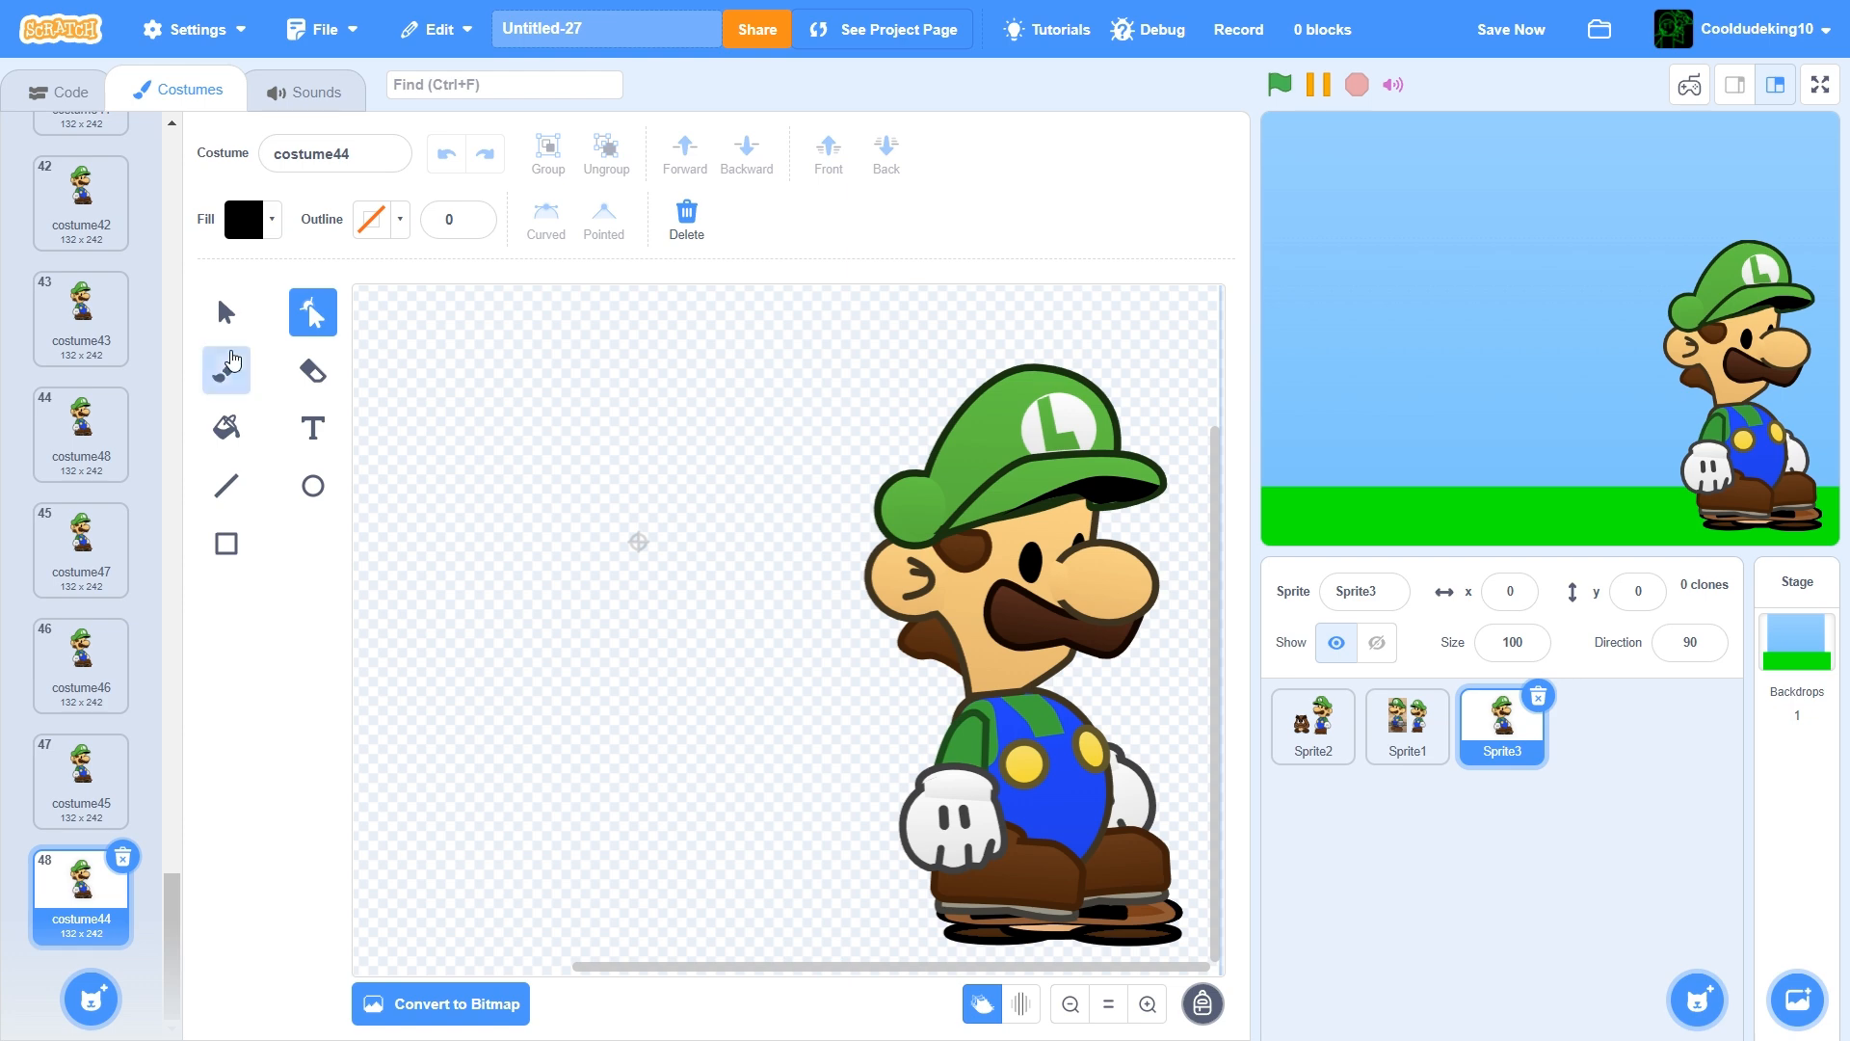
pyautogui.click(229, 362)
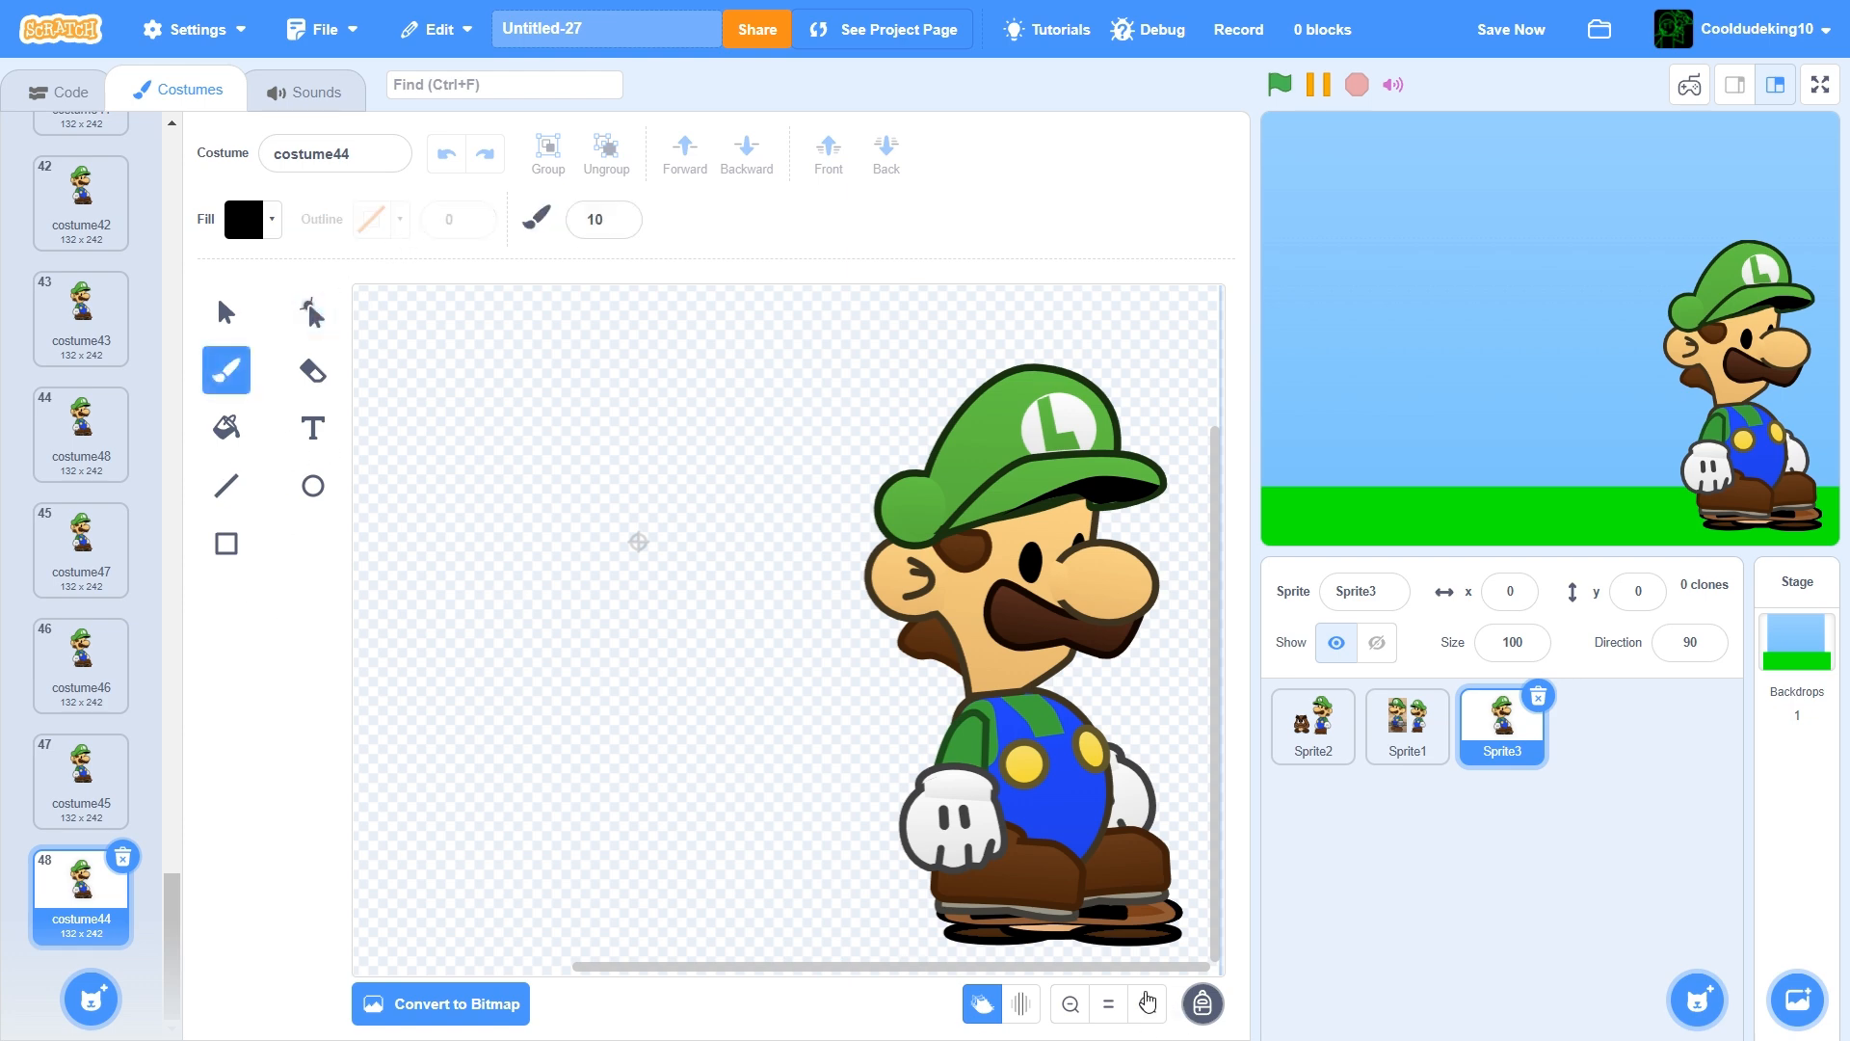
pyautogui.click(1146, 1003)
pyautogui.click(1147, 1003)
pyautogui.click(1147, 1003)
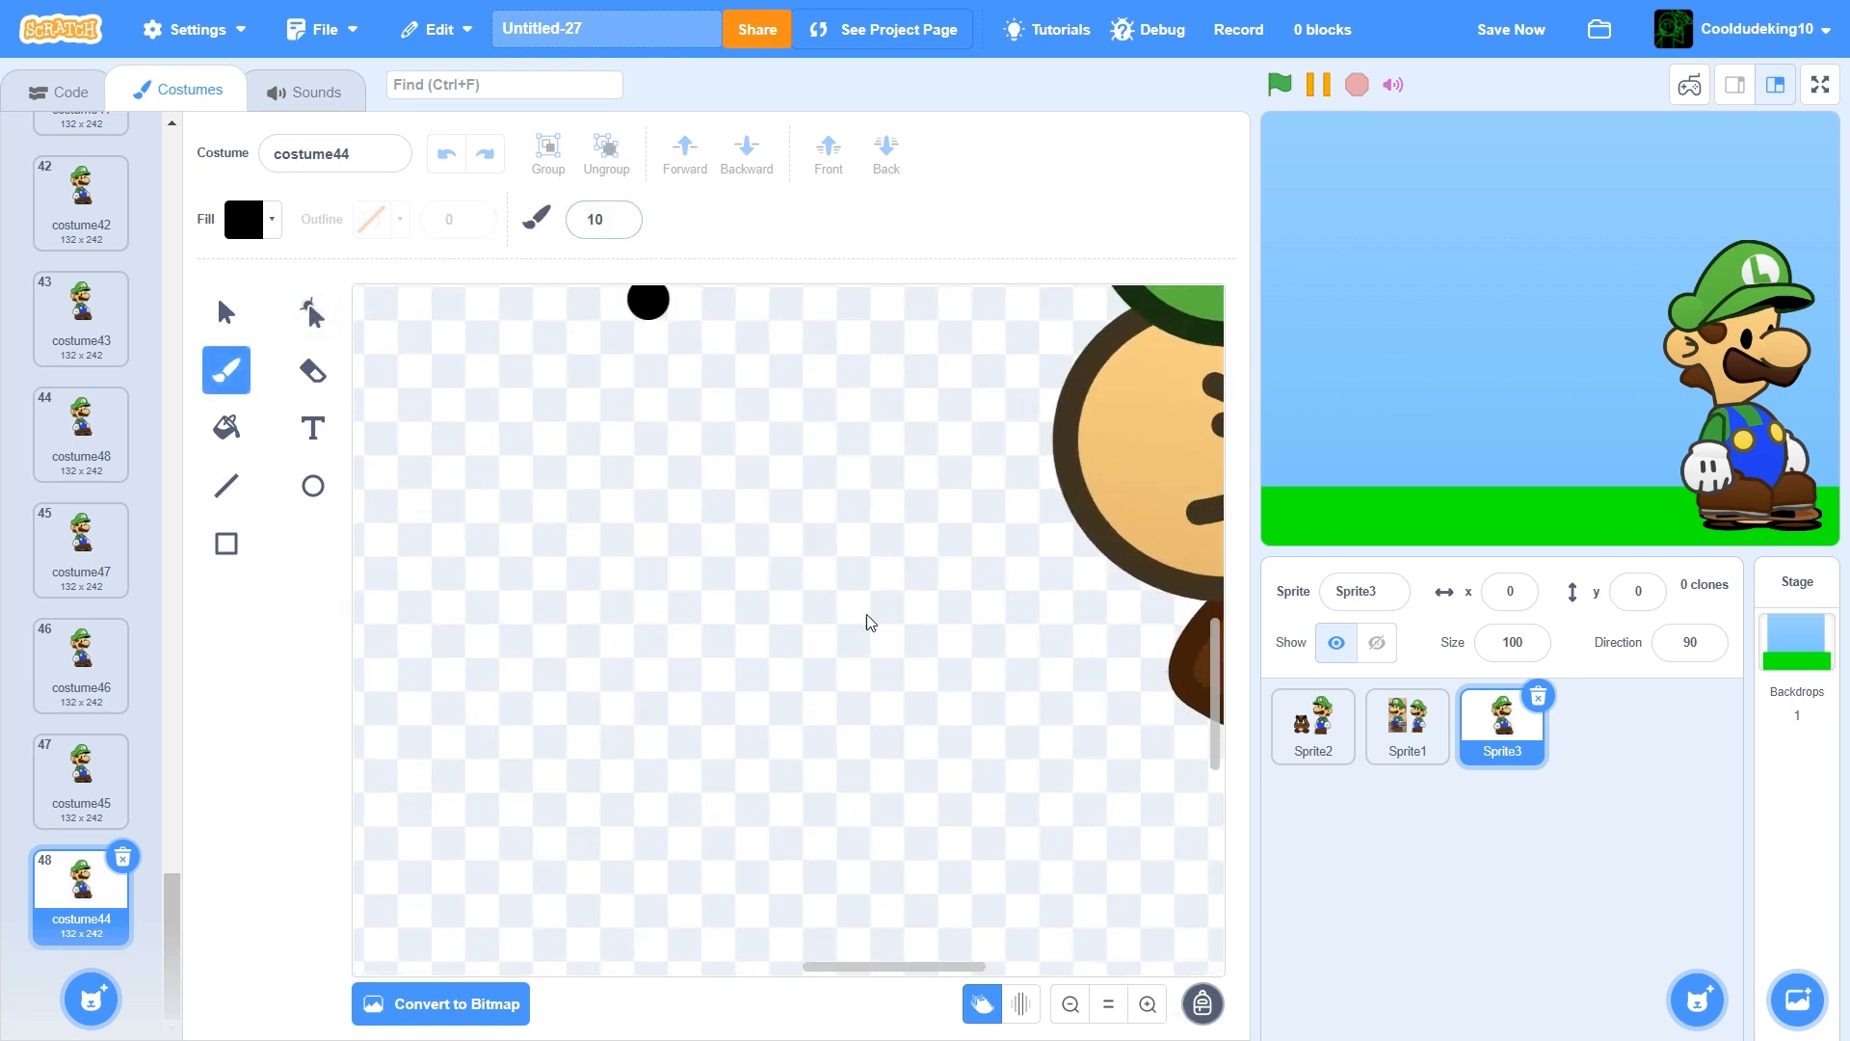
pyautogui.click(1149, 1002)
pyautogui.click(1148, 1002)
pyautogui.click(1148, 1002)
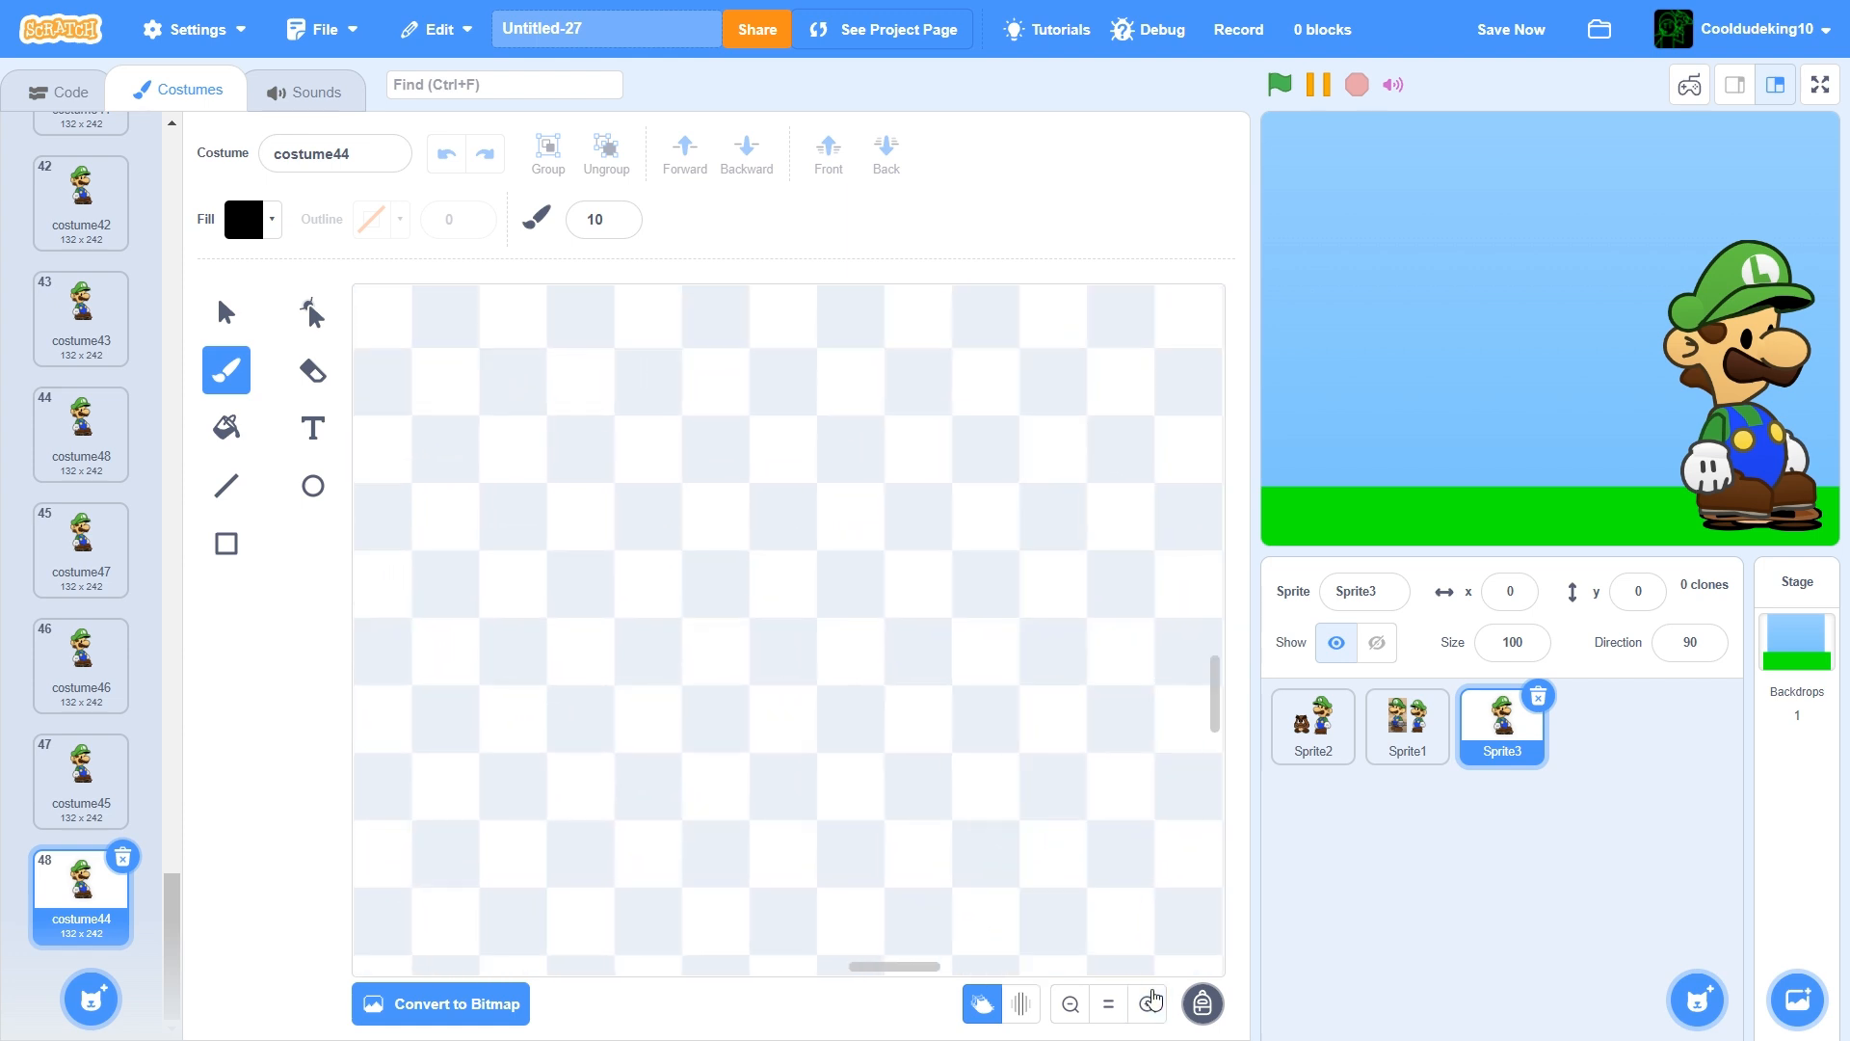
pyautogui.click(1148, 1002)
pyautogui.click(1149, 1002)
pyautogui.click(1149, 1002)
pyautogui.click(1148, 1002)
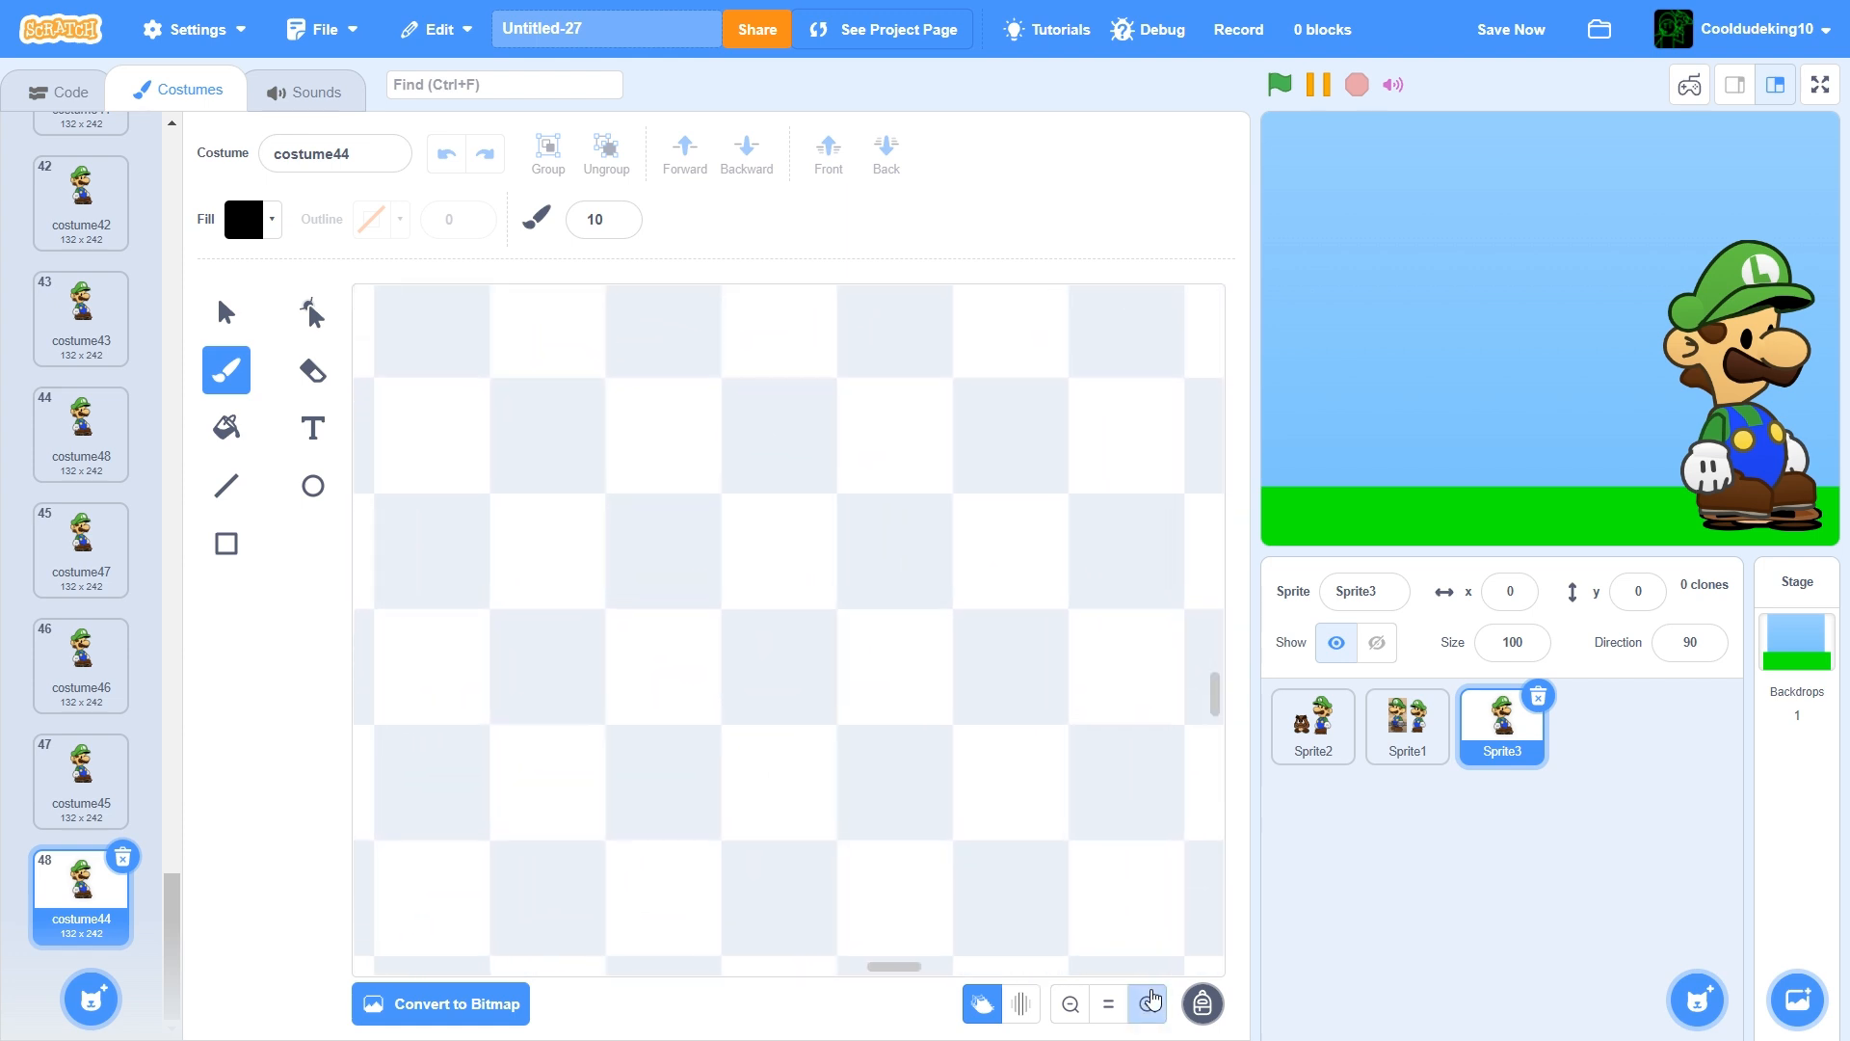
pyautogui.click(1148, 1003)
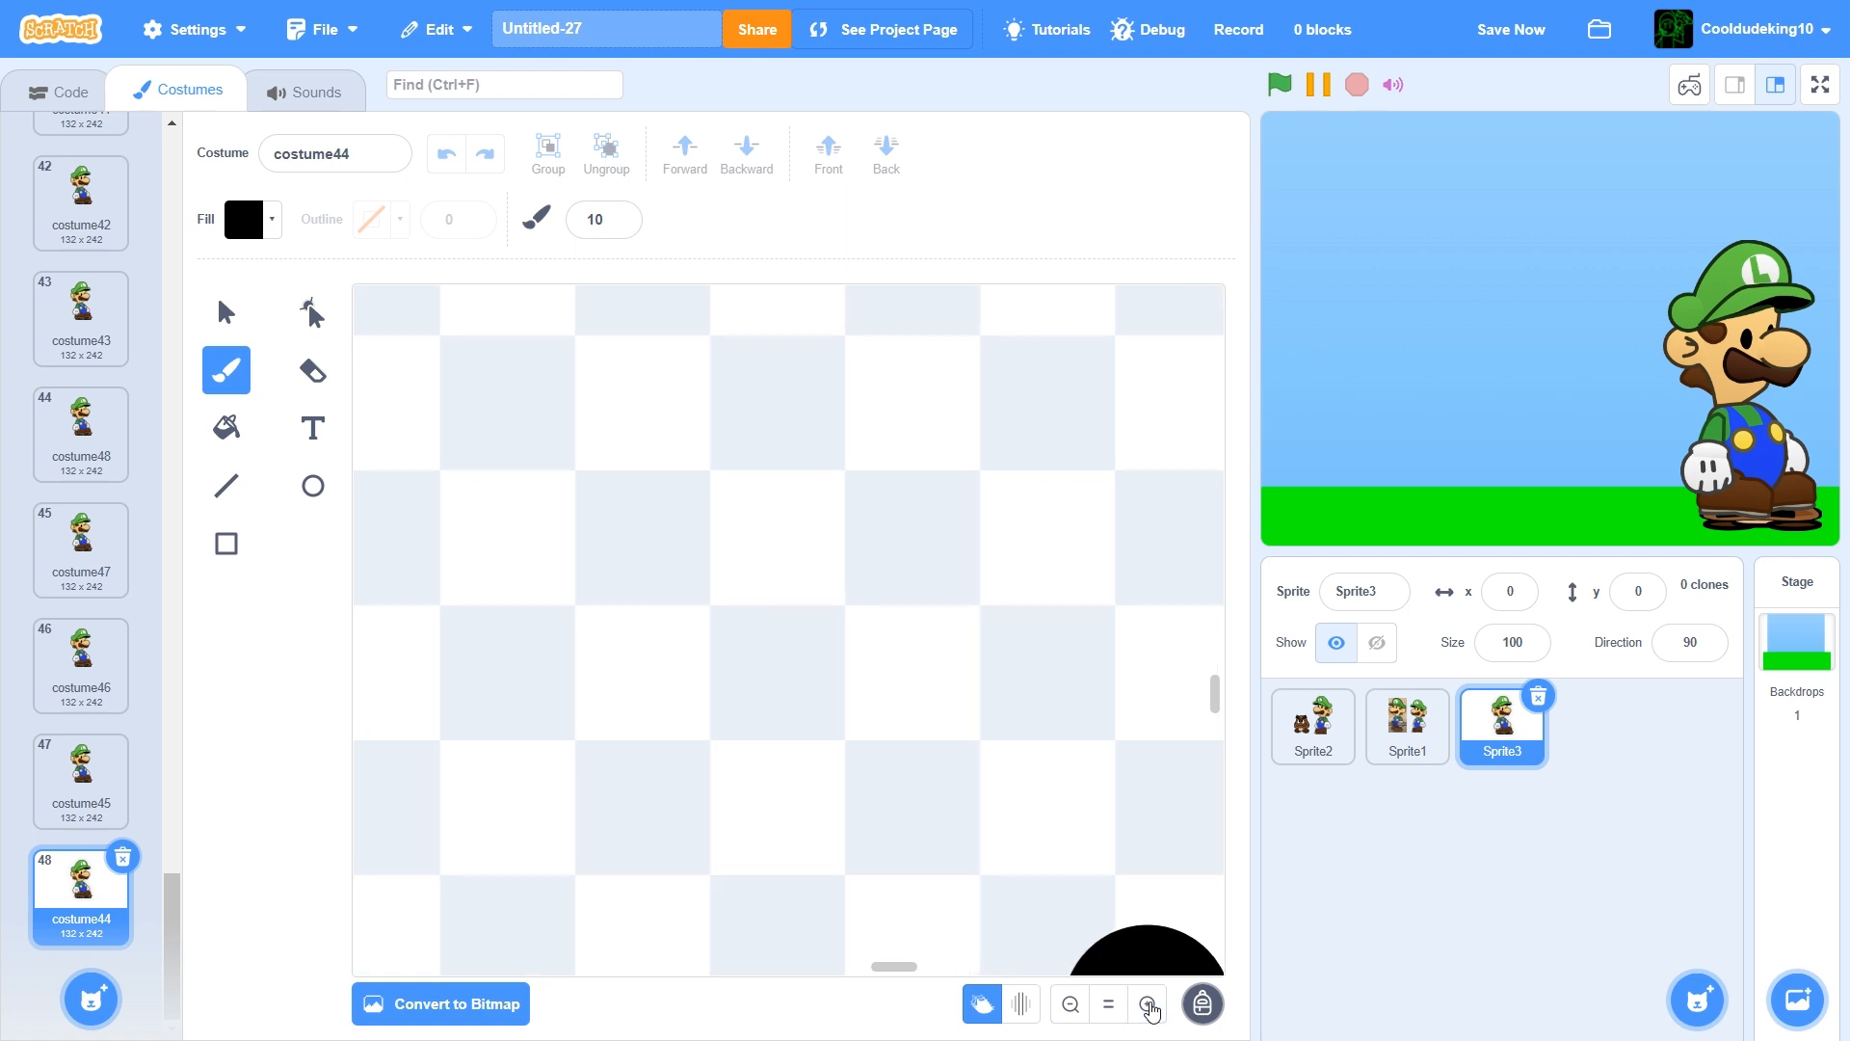
# Try a thin vertical stroke with the brush size set to 1 on the empty canvas beside Luigi
pyautogui.moveTo(613, 224); pyautogui.dragTo(623, 226)
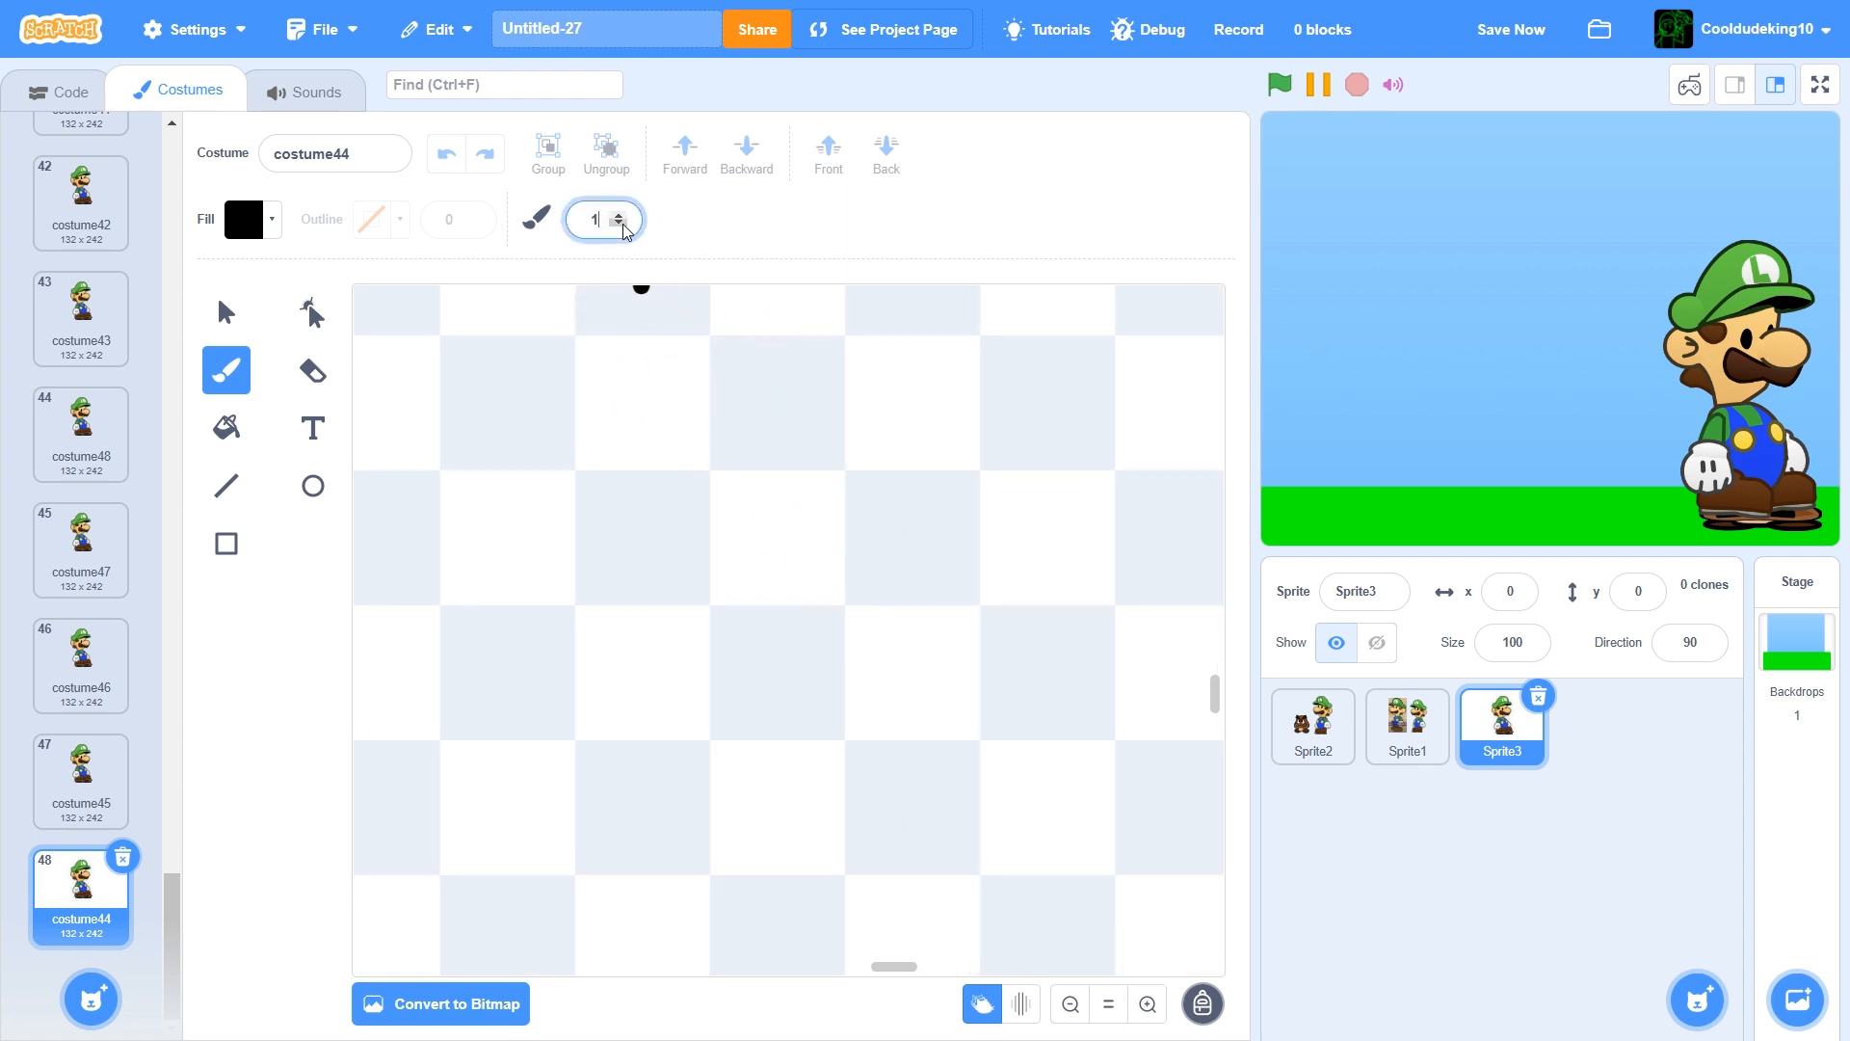
pyautogui.click(1152, 1003)
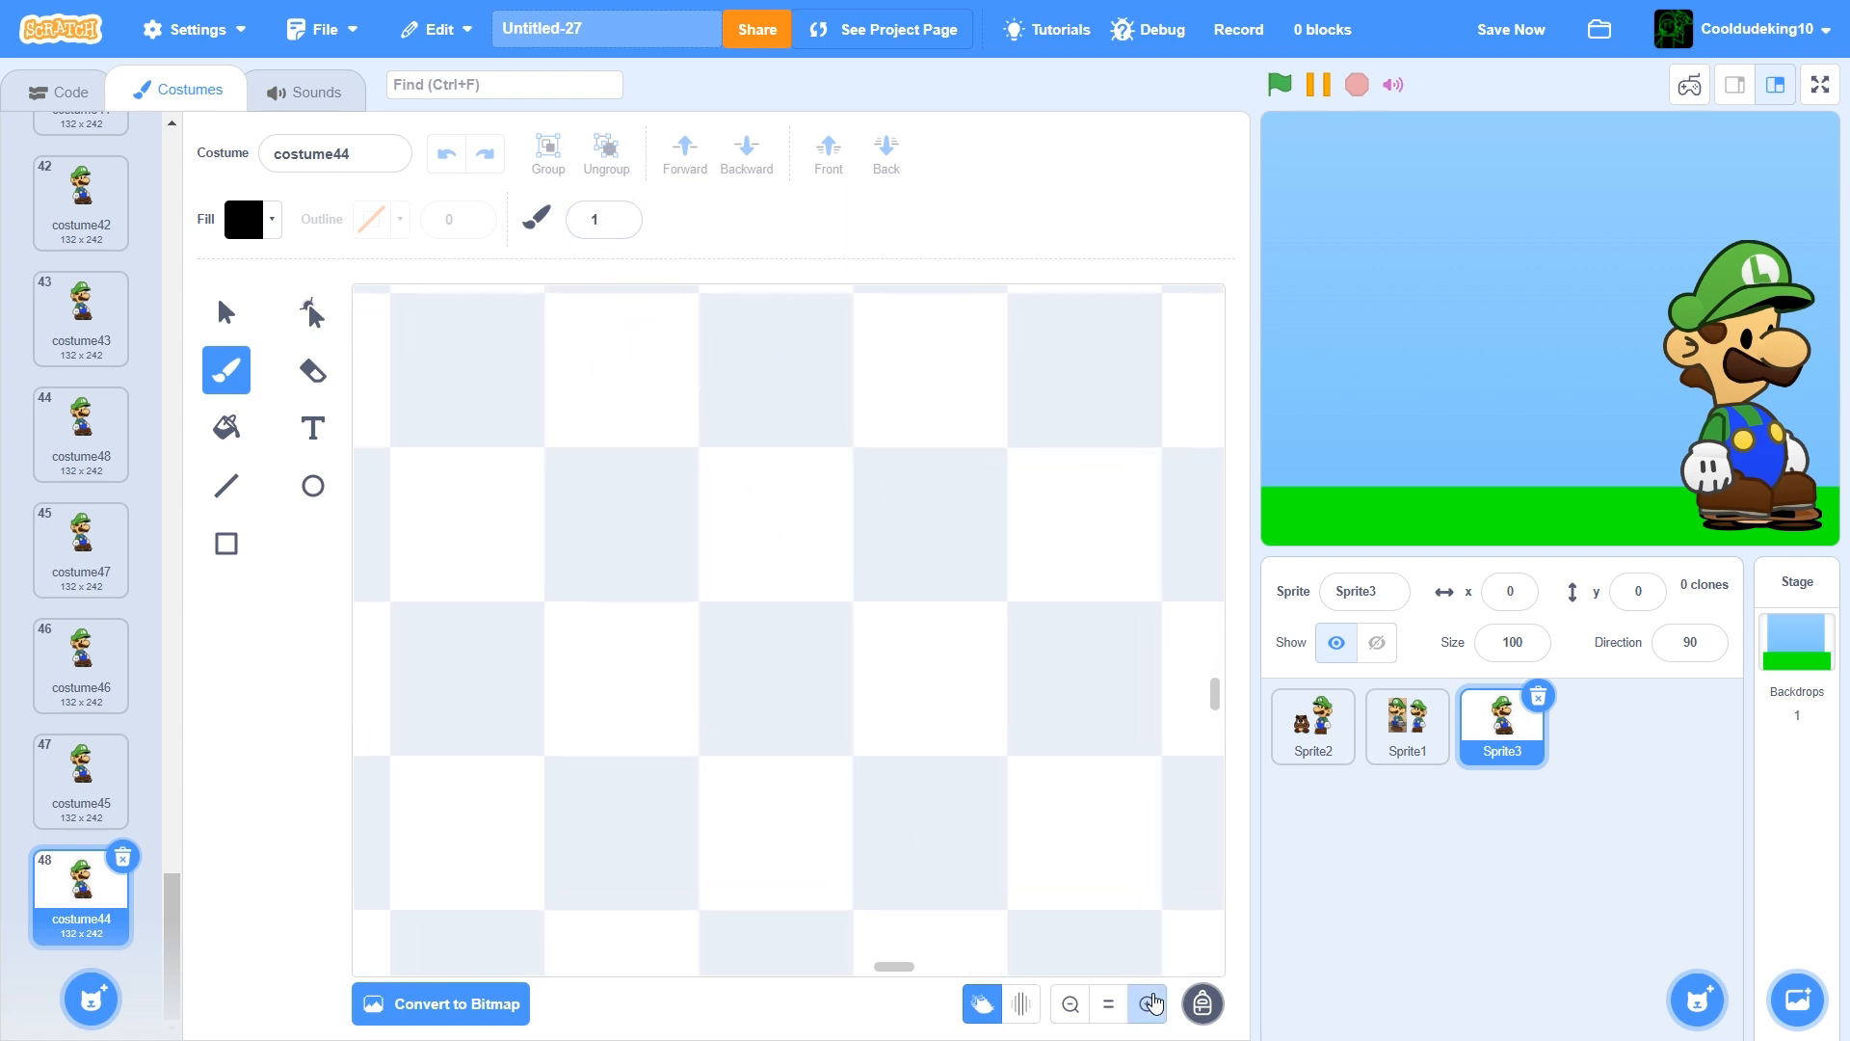
pyautogui.click(1154, 1004)
pyautogui.click(1154, 1004)
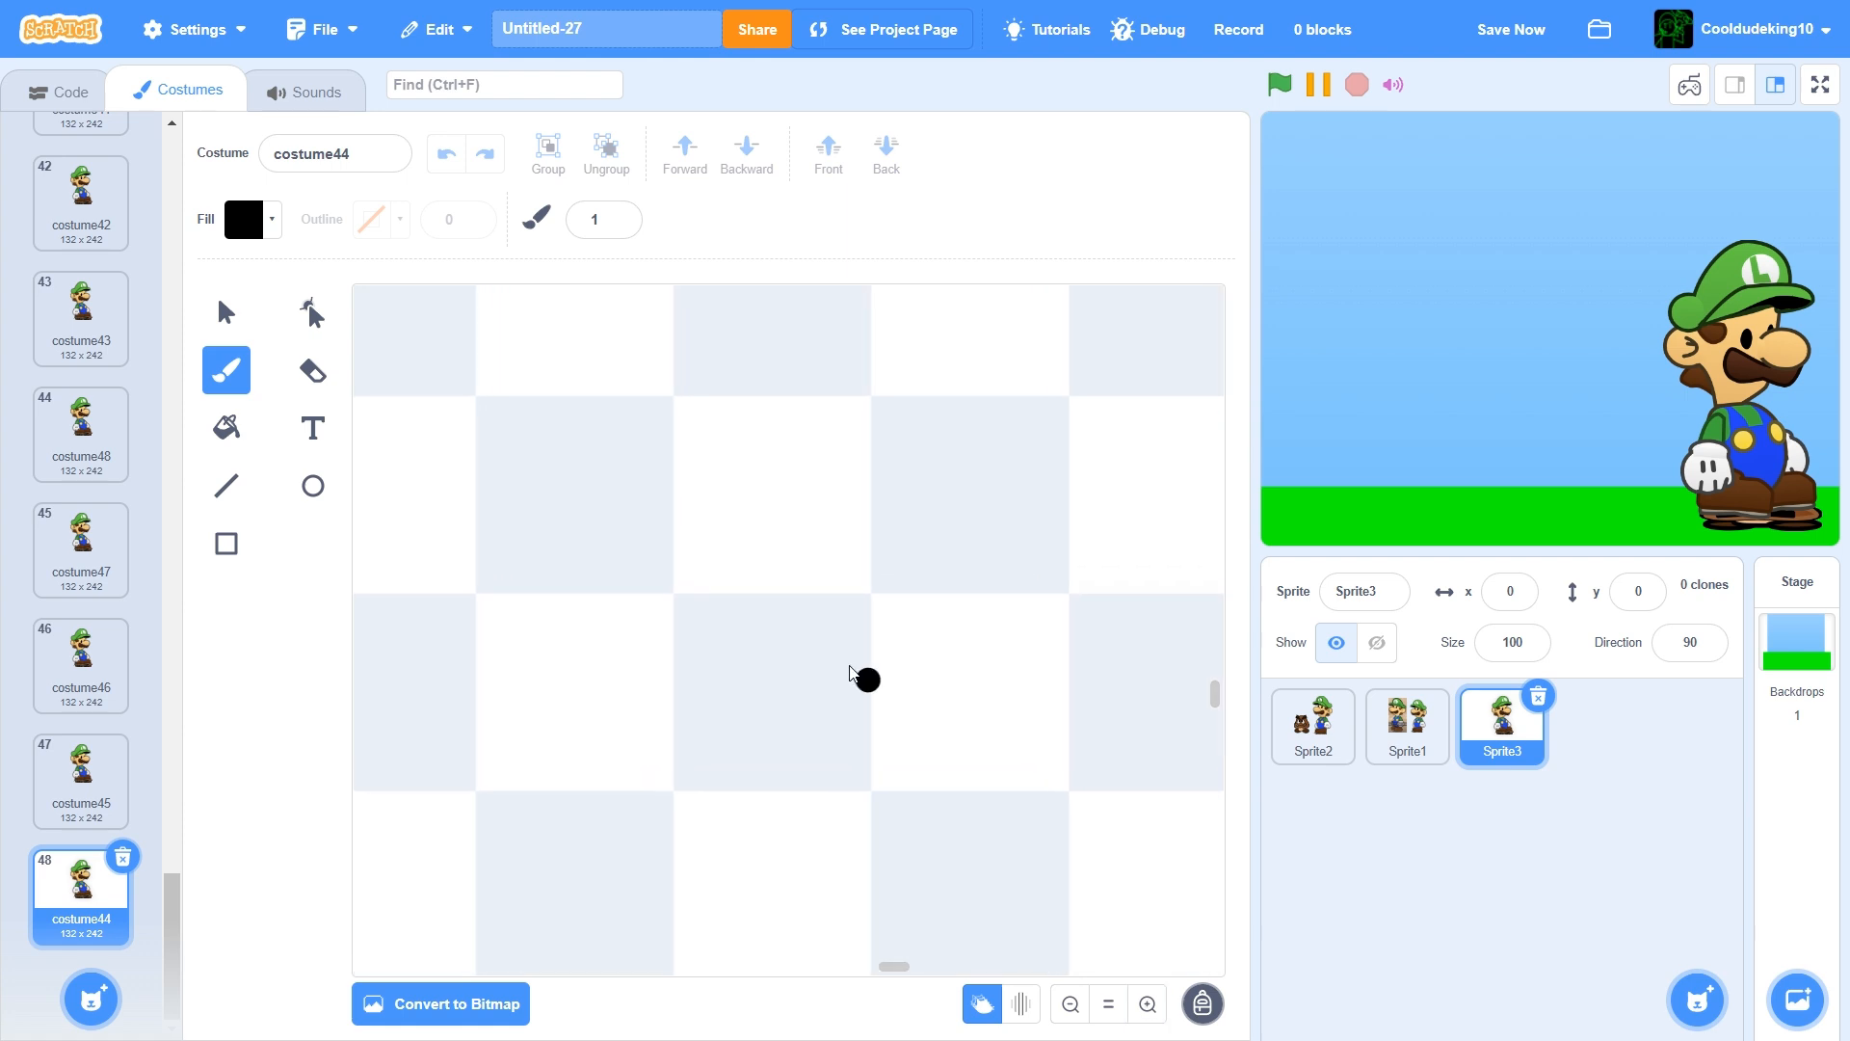
pyautogui.moveTo(819, 546); pyautogui.dragTo(823, 485)
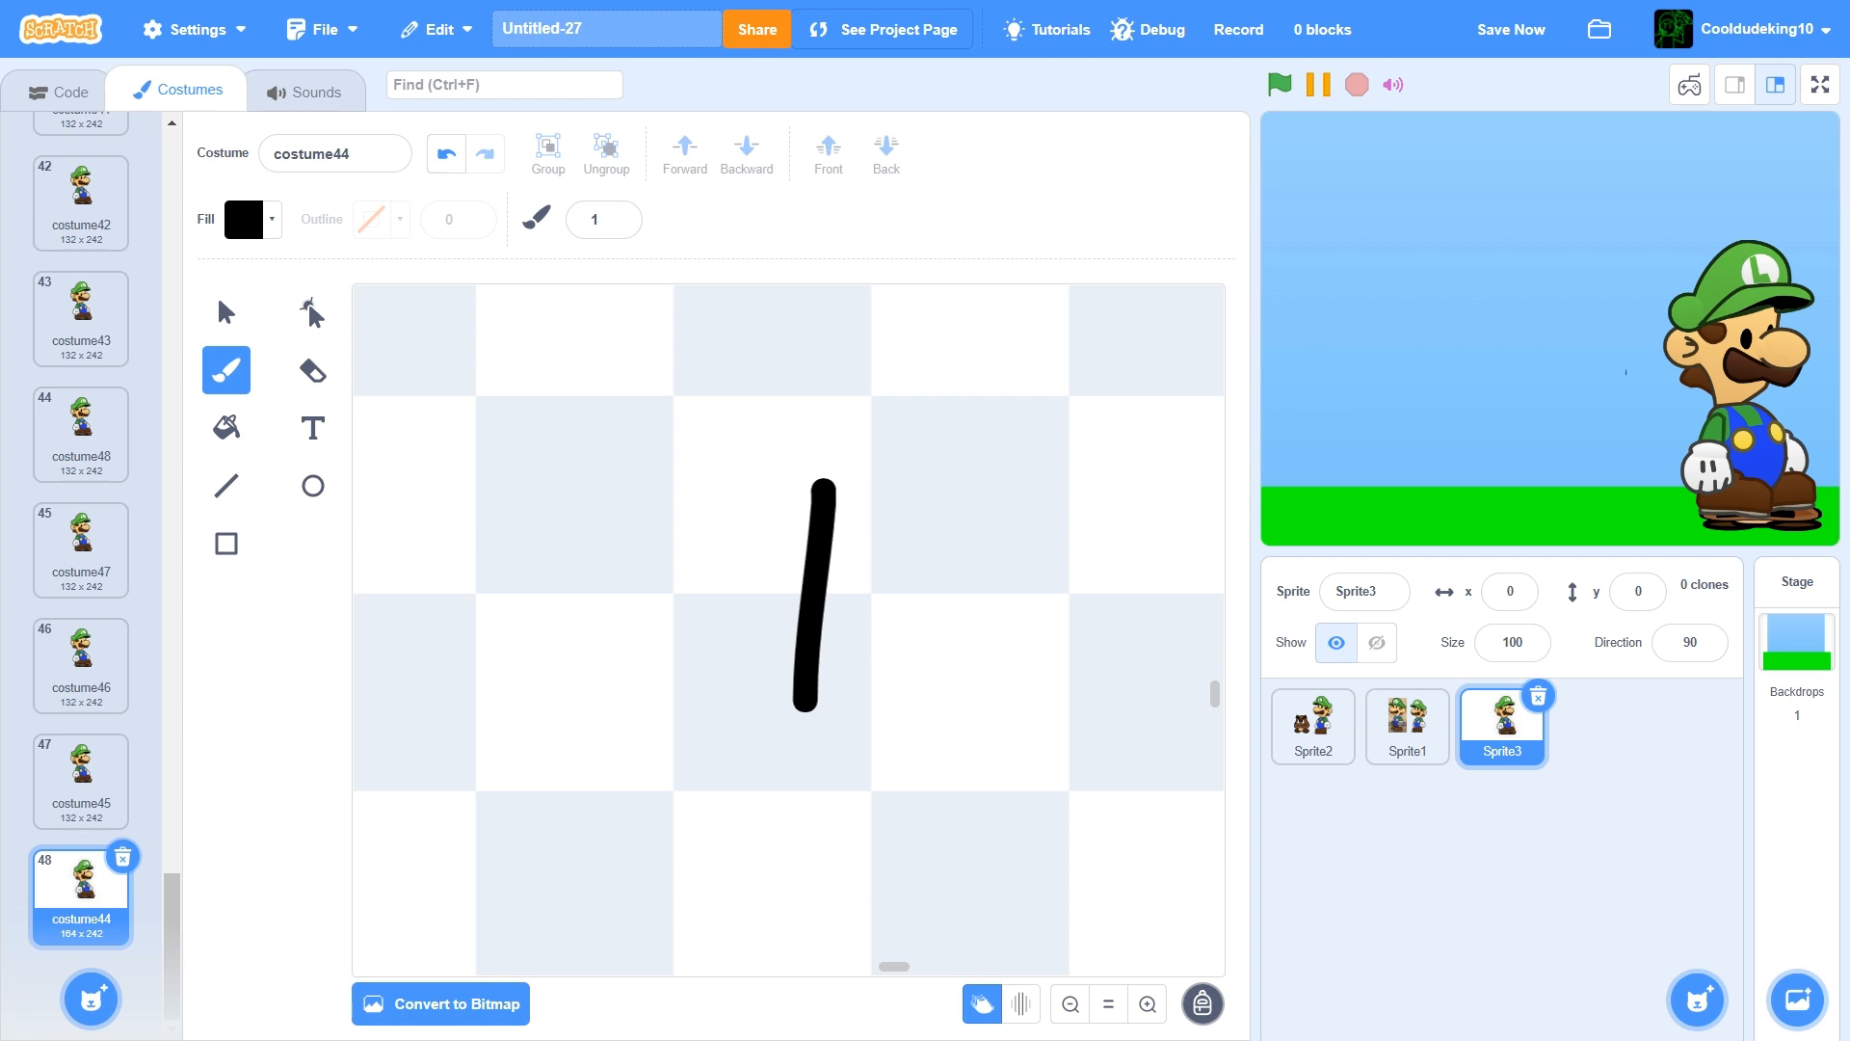
pyautogui.click(446, 153)
pyautogui.moveTo(719, 709); pyautogui.dragTo(744, 474)
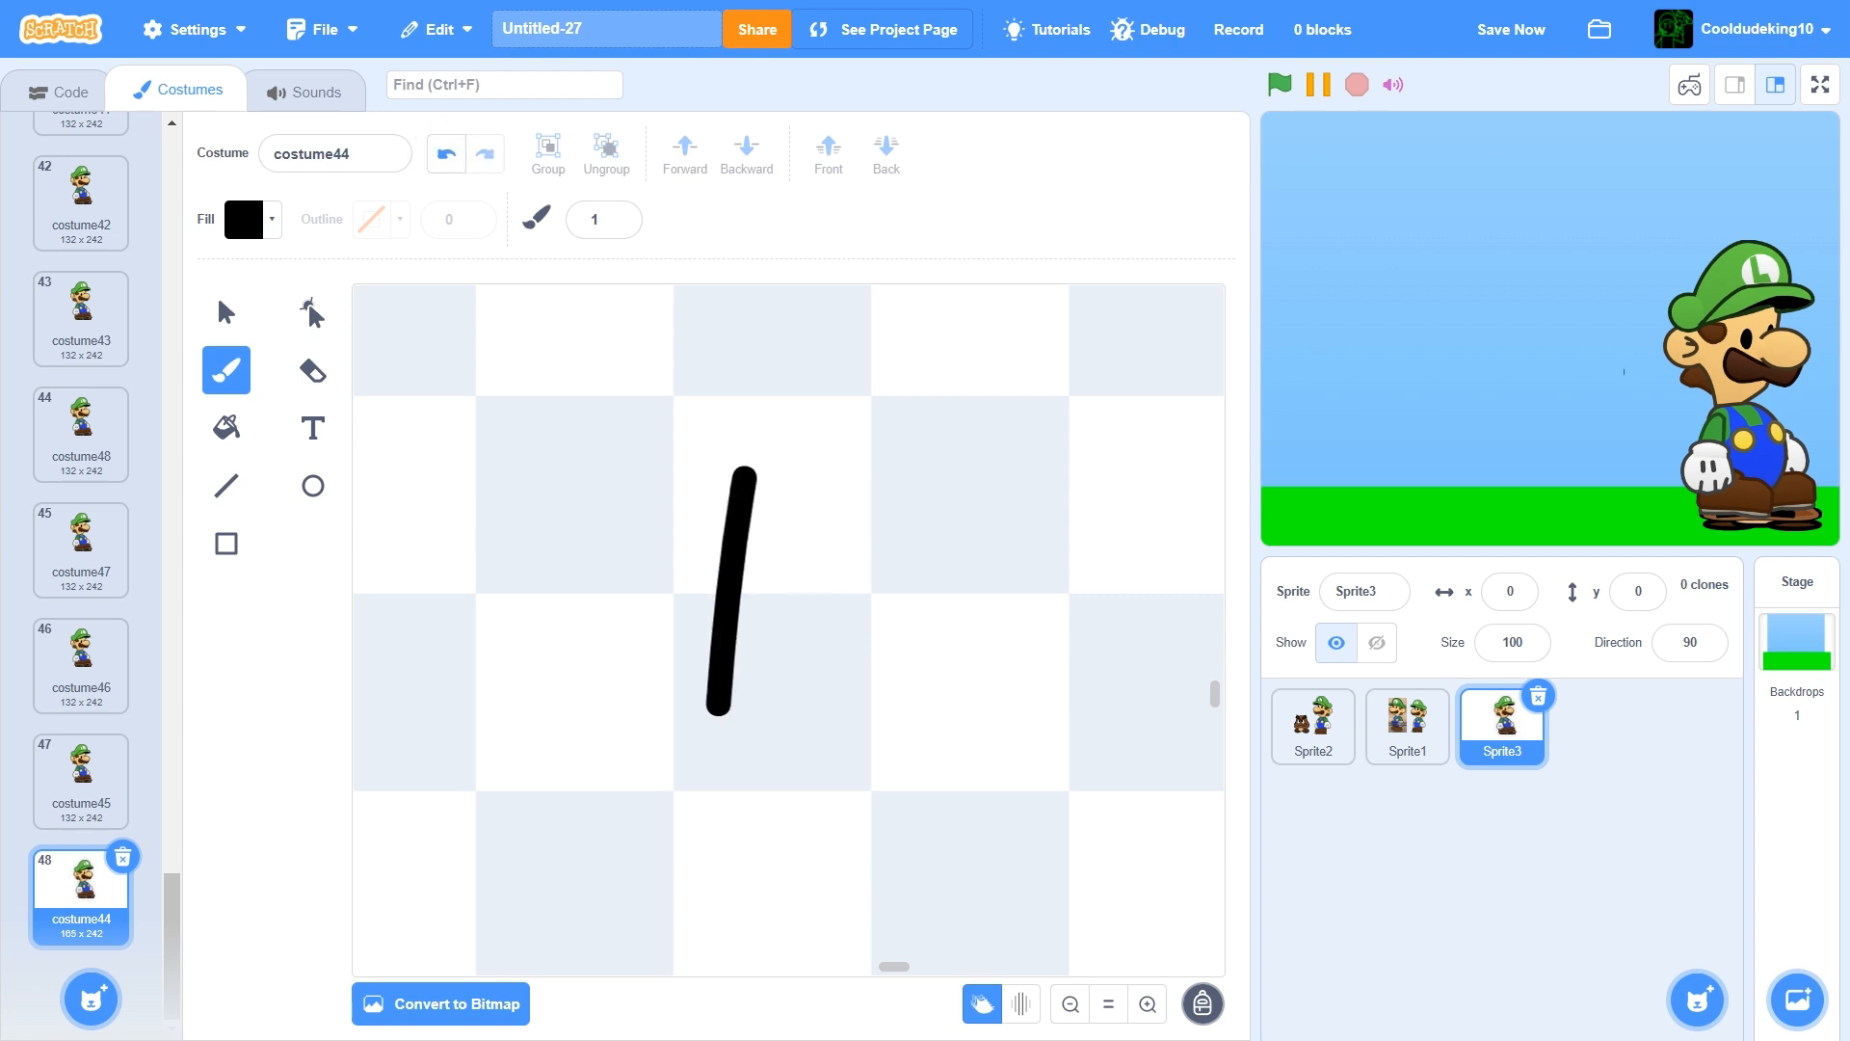
pyautogui.click(446, 153)
# Paint a black exclamation mark with brush size 4, a tall filled oval with a round dot beneath it
pyautogui.click(618, 214)
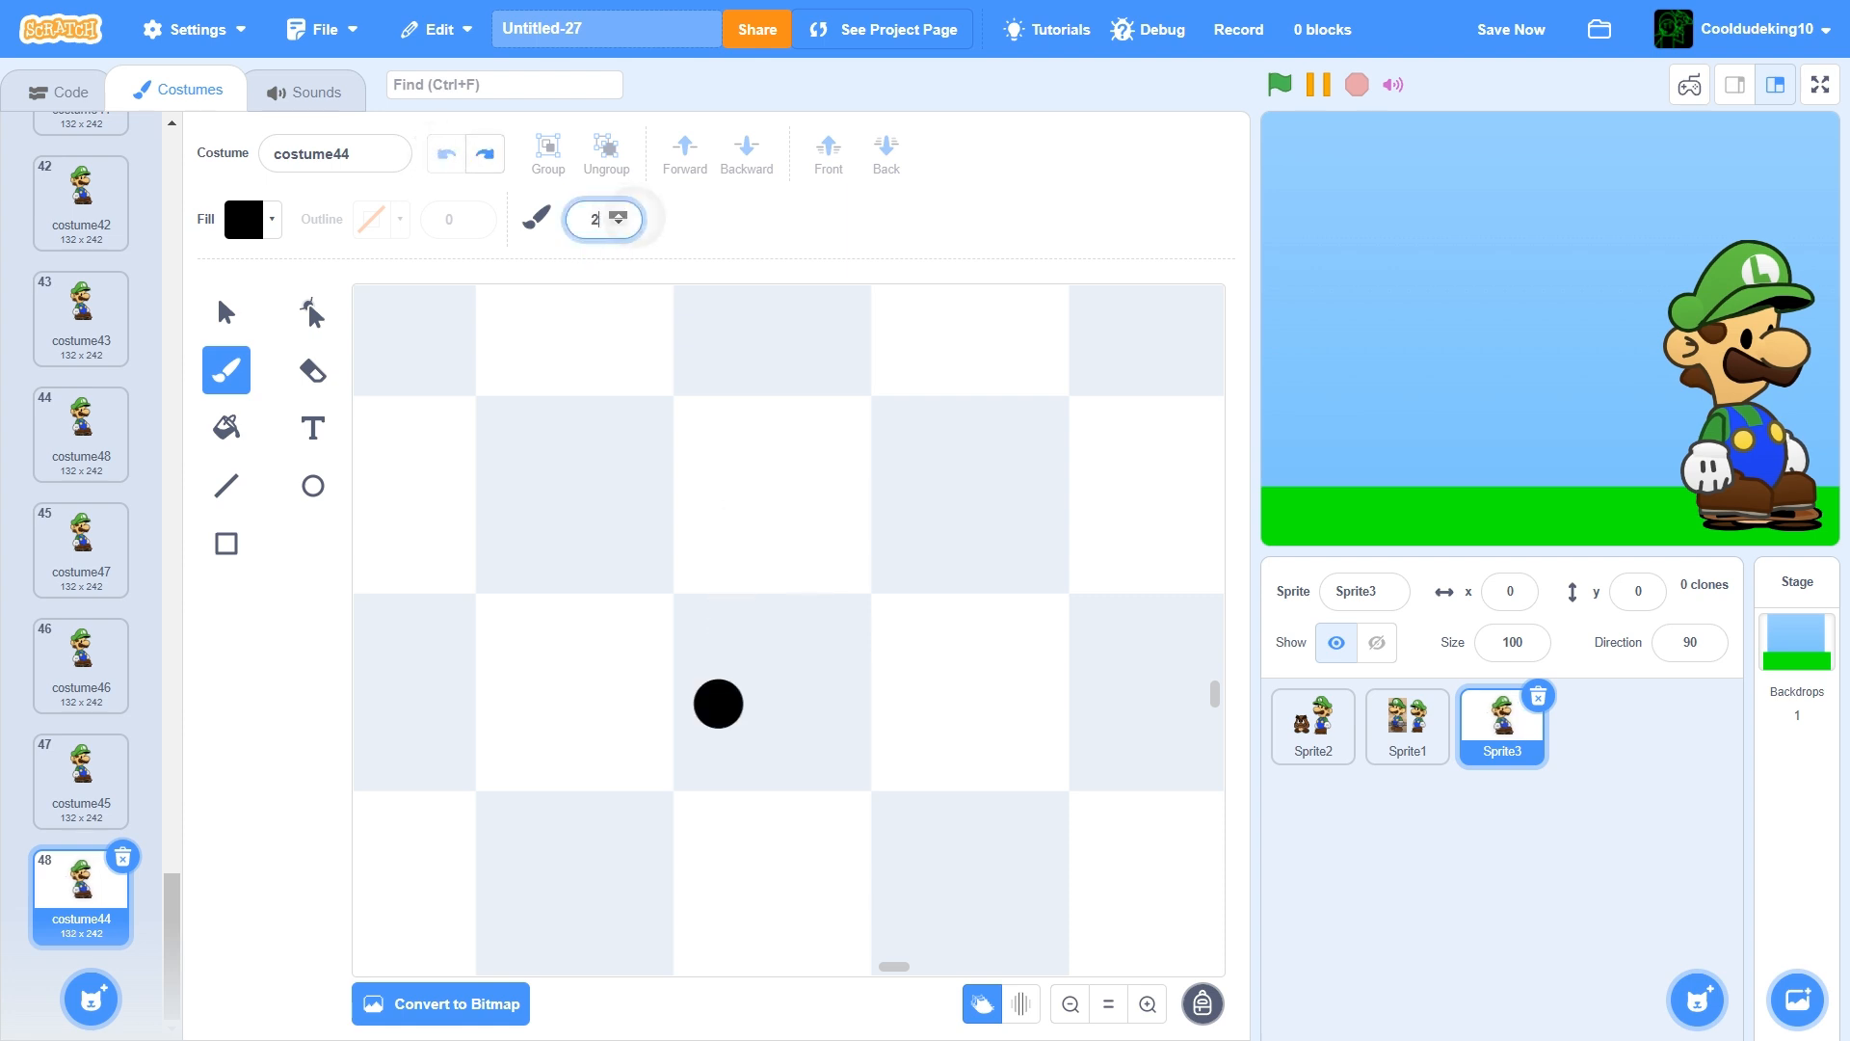
pyautogui.click(619, 215)
pyautogui.click(619, 215)
pyautogui.moveTo(699, 717)
pyautogui.mouseDown()
pyautogui.moveTo(691, 434)
pyautogui.moveTo(652, 518)
pyautogui.moveTo(651, 607)
pyautogui.moveTo(660, 708)
pyautogui.moveTo(715, 742)
pyautogui.moveTo(740, 564)
pyautogui.moveTo(721, 439)
pyautogui.moveTo(679, 412)
pyautogui.mouseUp()
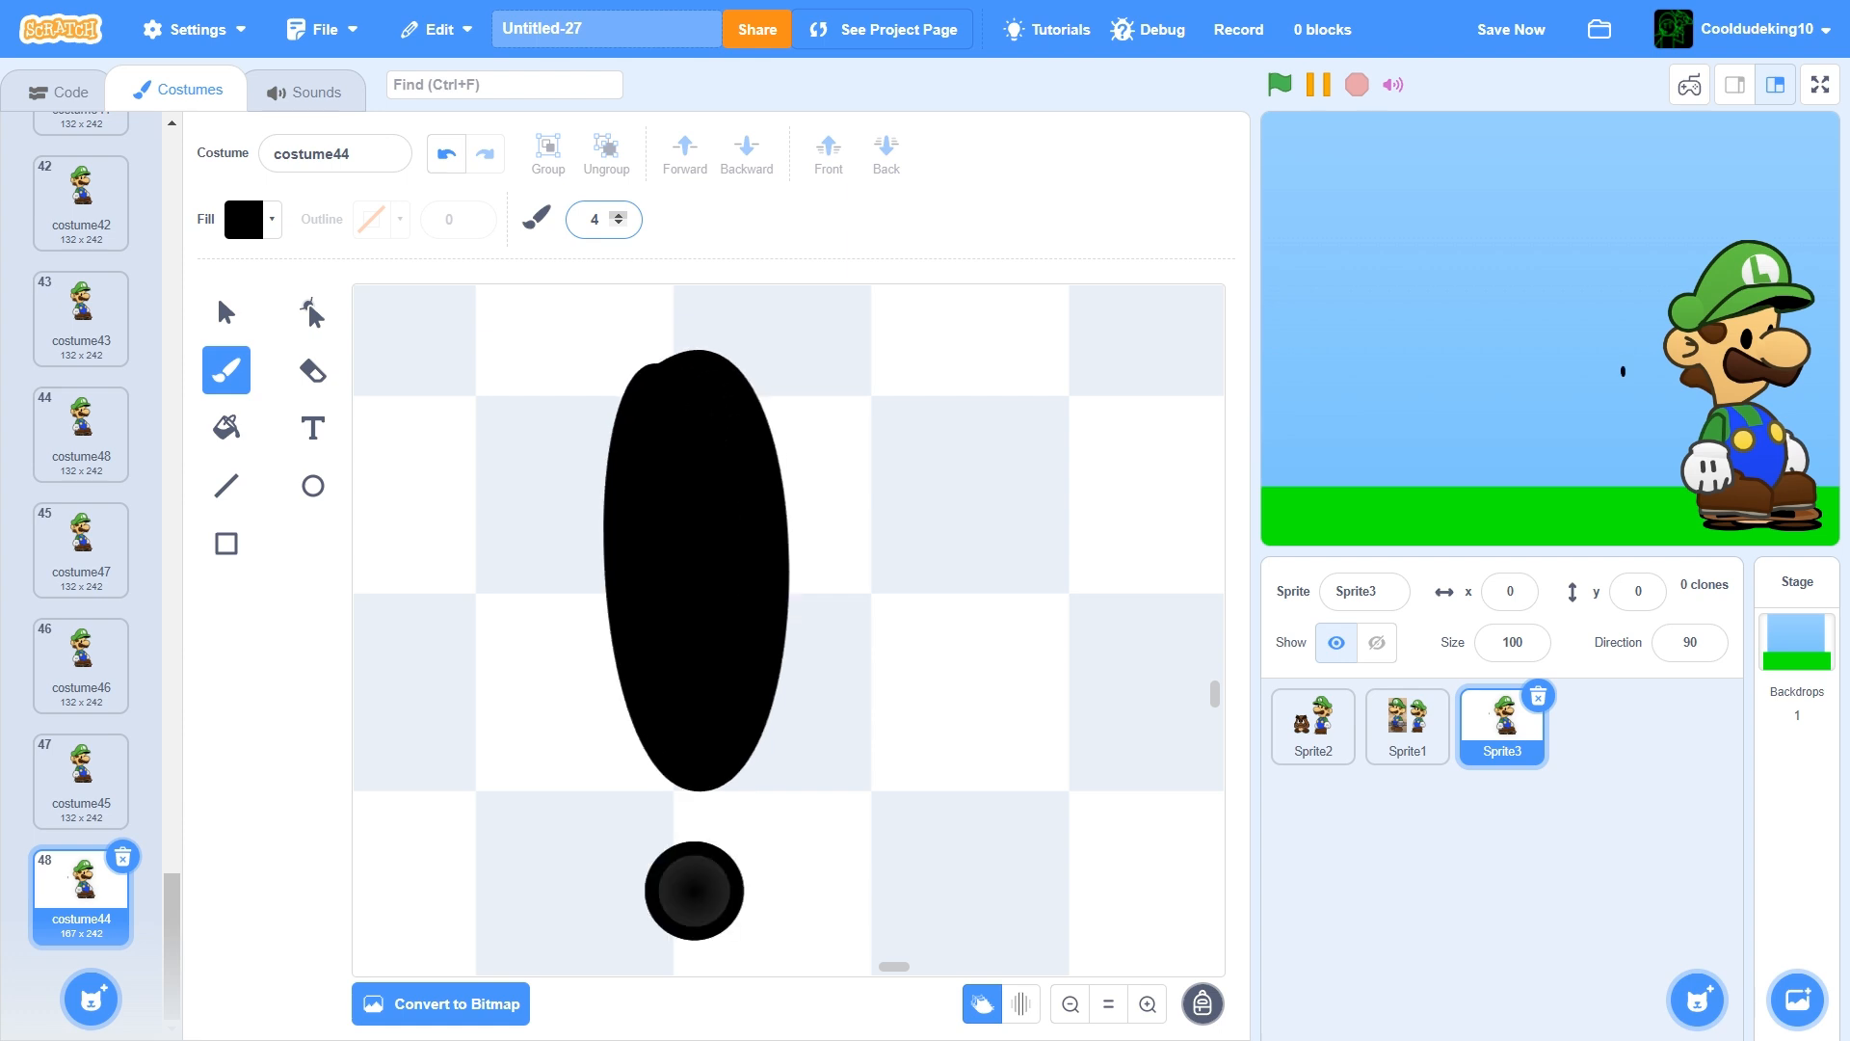
pyautogui.click(695, 891)
pyautogui.moveTo(699, 882)
pyautogui.mouseDown()
pyautogui.moveTo(682, 920)
pyautogui.moveTo(725, 908)
pyautogui.moveTo(713, 889)
pyautogui.mouseUp()
# Group the exclamation mark's oval and dot into one object
pyautogui.click(226, 312)
pyautogui.moveTo(505, 506); pyautogui.dragTo(689, 665)
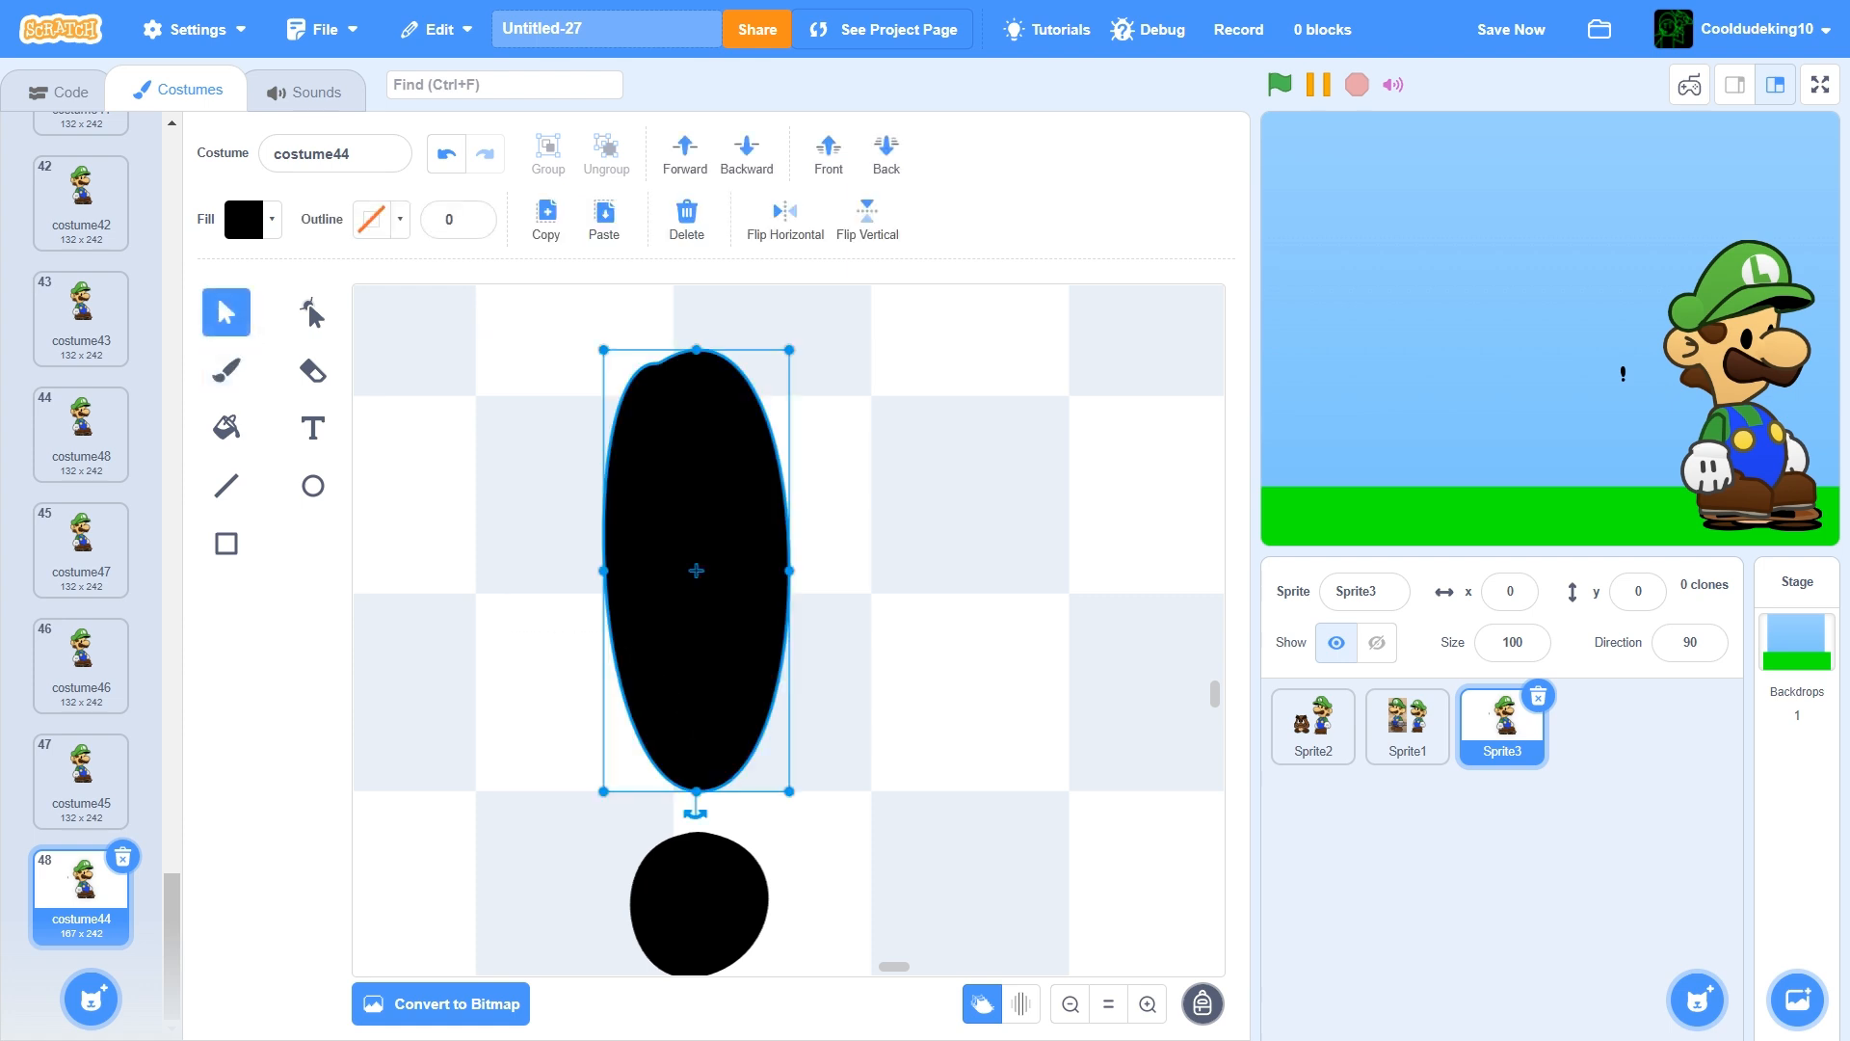
pyautogui.moveTo(451, 540); pyautogui.dragTo(819, 906)
pyautogui.hotkey('ctrl', 'z')
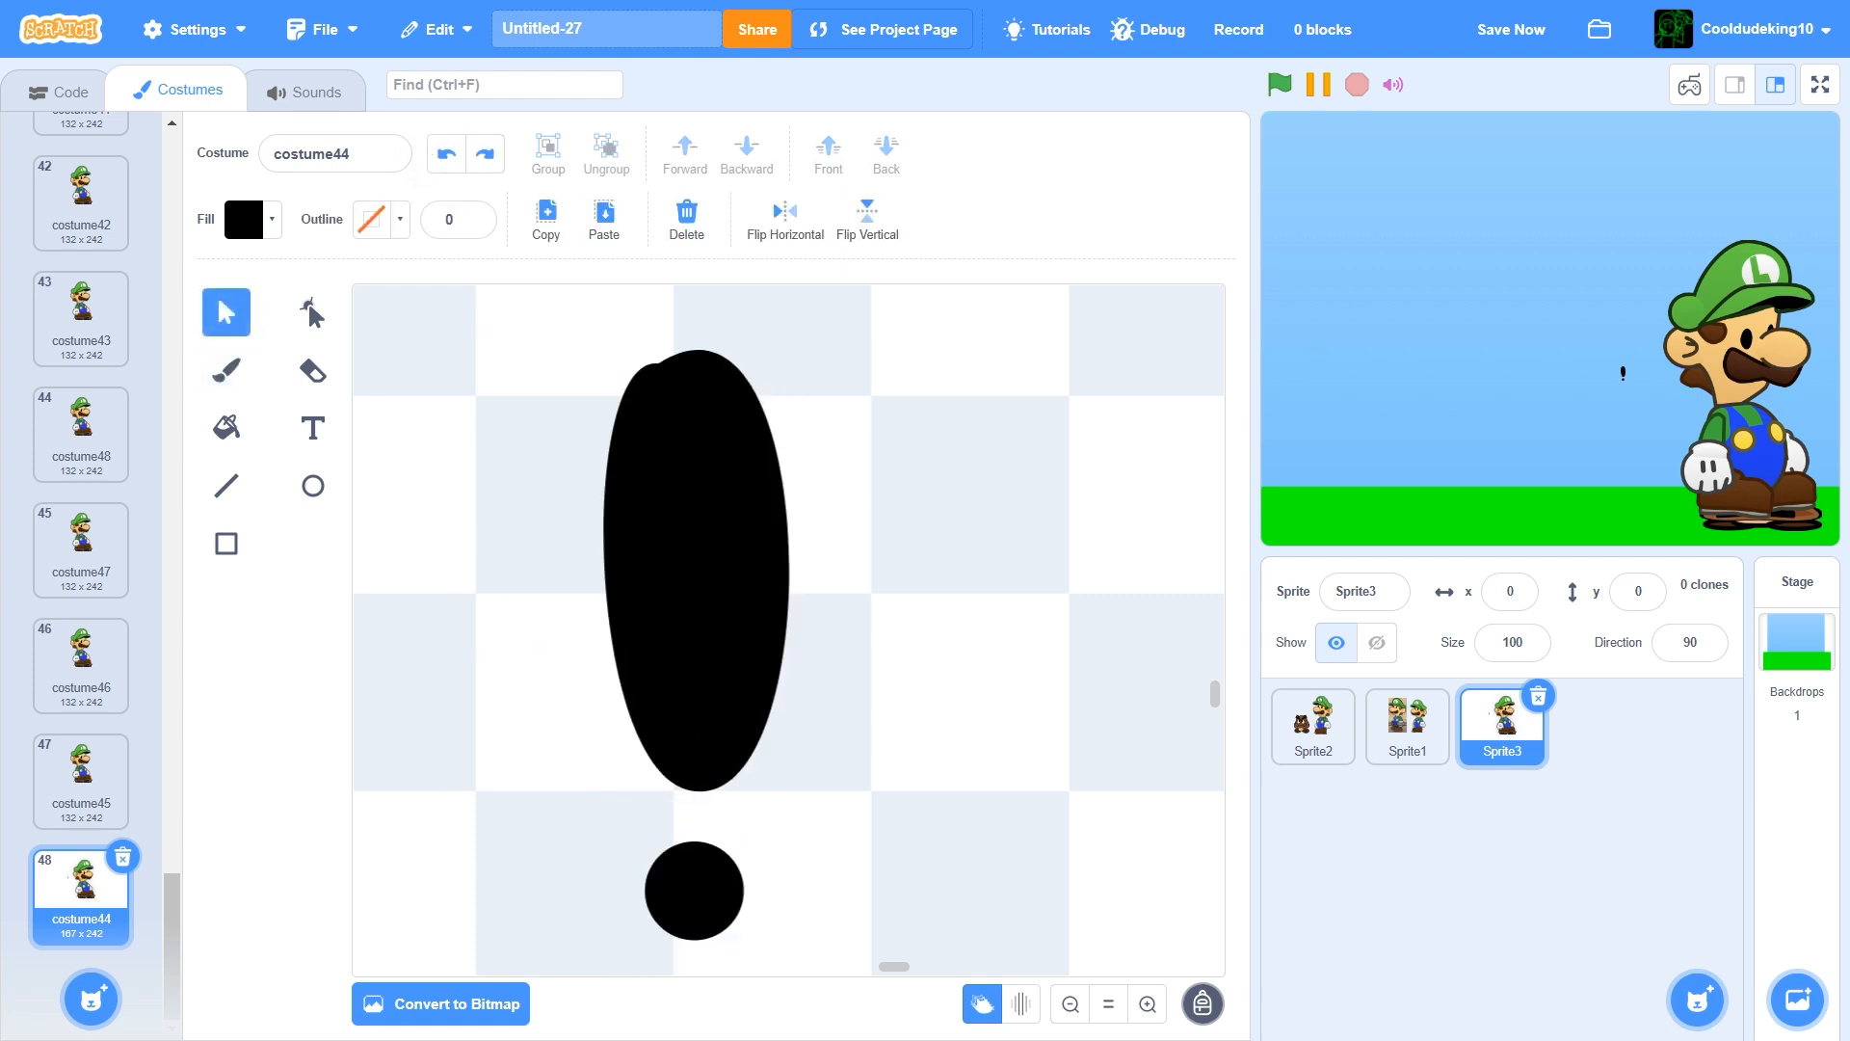
pyautogui.hotkey('ctrl', 'shift', 'z')
pyautogui.hotkey('ctrl', 'a')
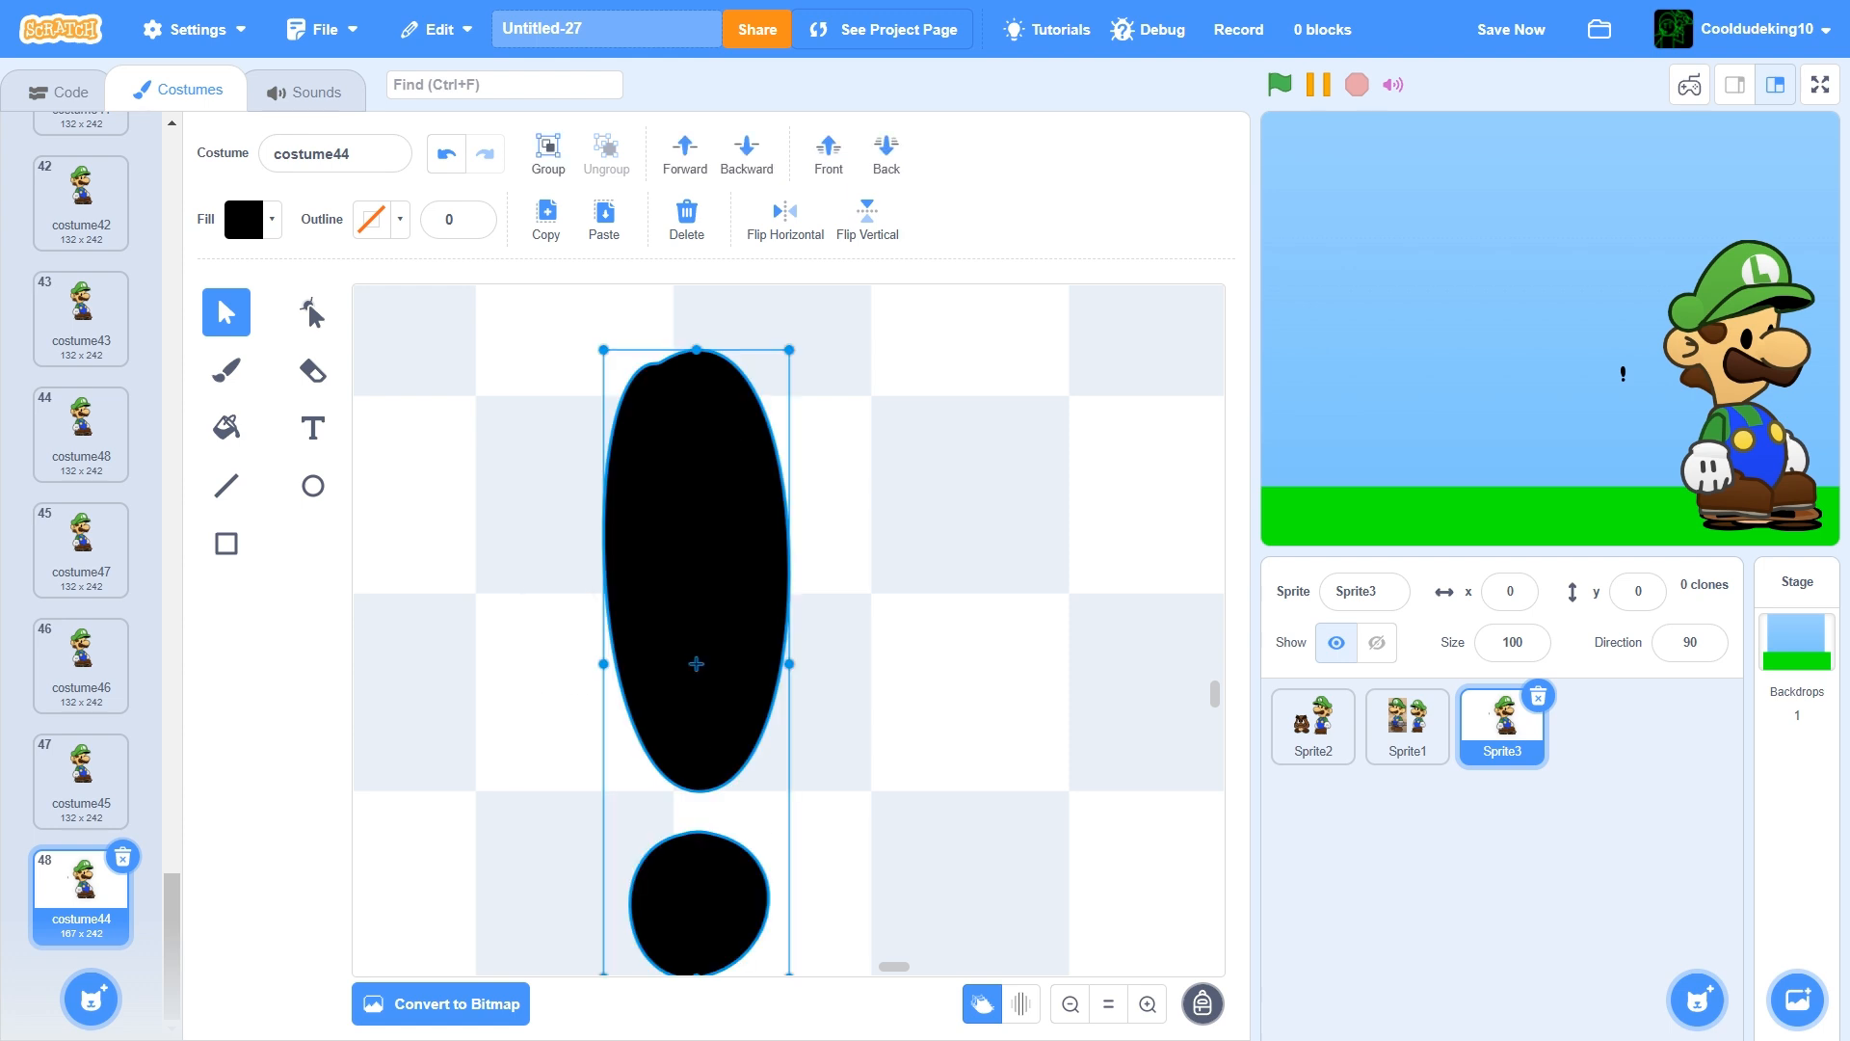
pyautogui.click(547, 153)
# Enlarge the grouped exclamation mark and squash it flat on top of Luigi's cap, and save the project
pyautogui.click(1112, 1004)
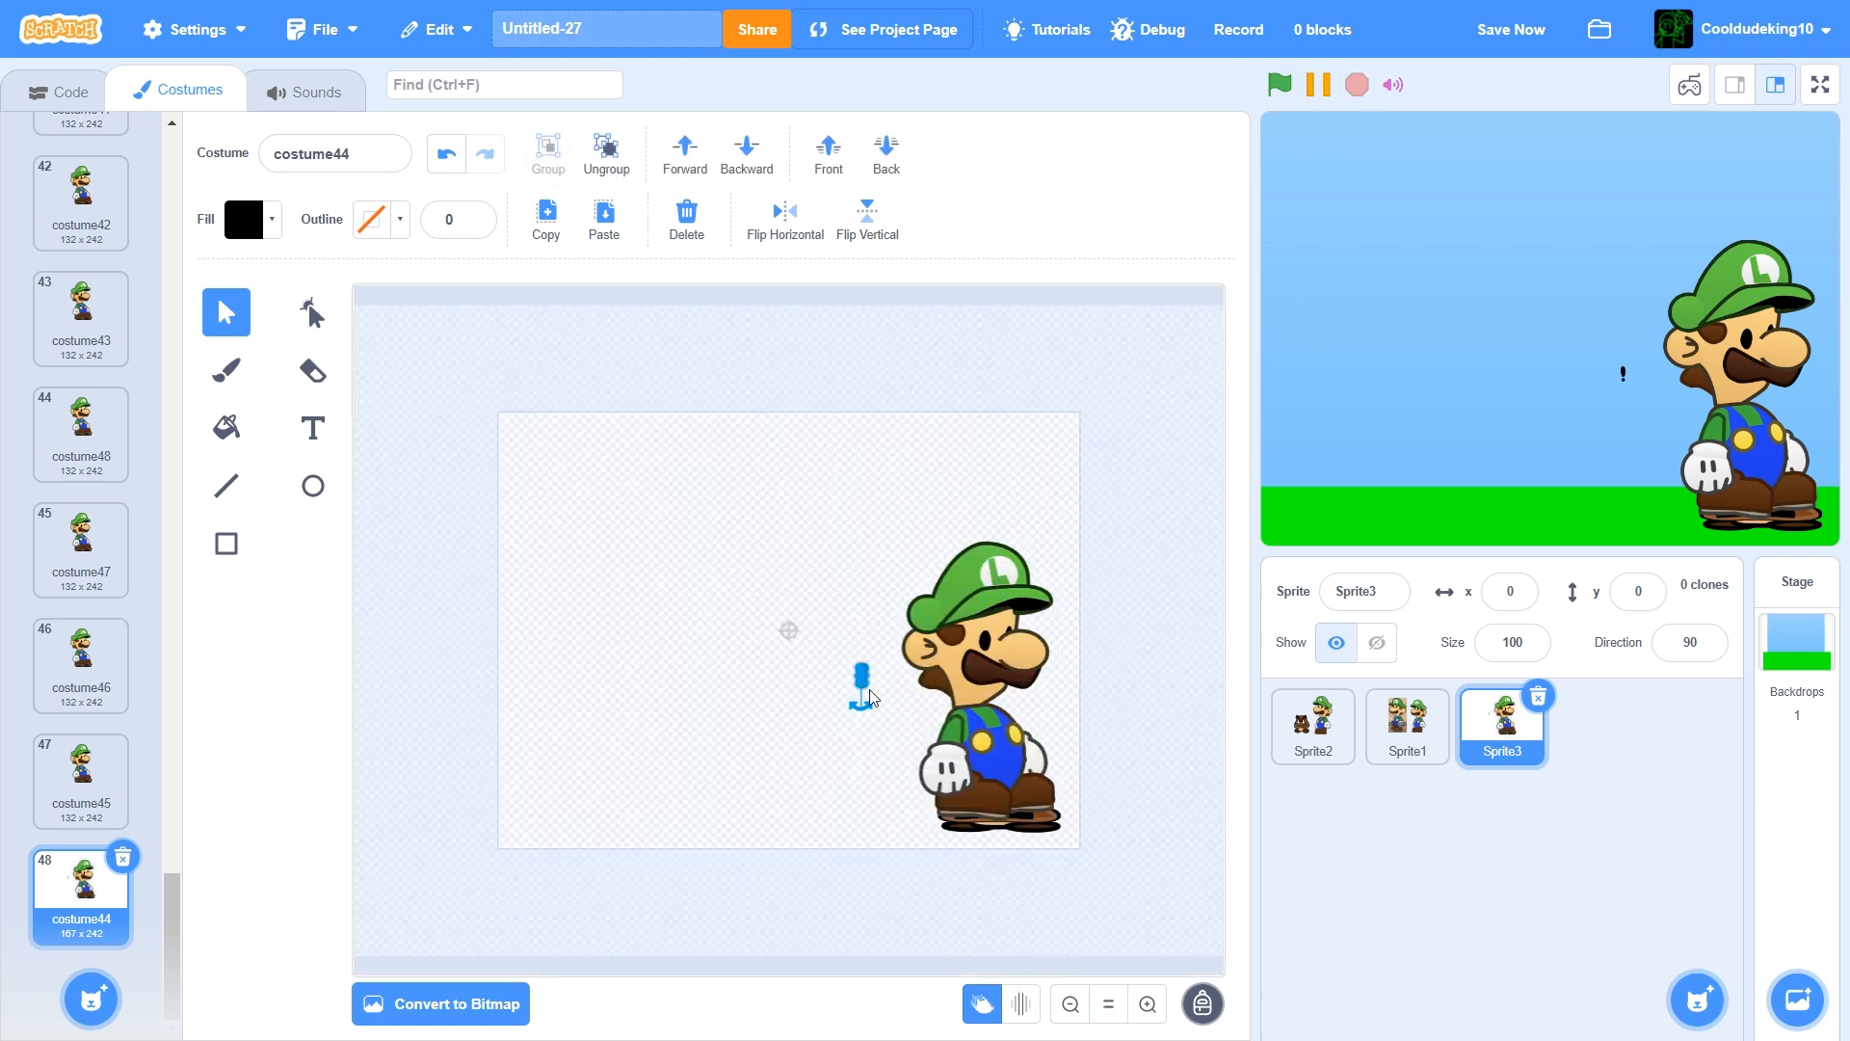
pyautogui.moveTo(885, 703); pyautogui.dragTo(964, 785)
pyautogui.moveTo(930, 675); pyautogui.dragTo(984, 517)
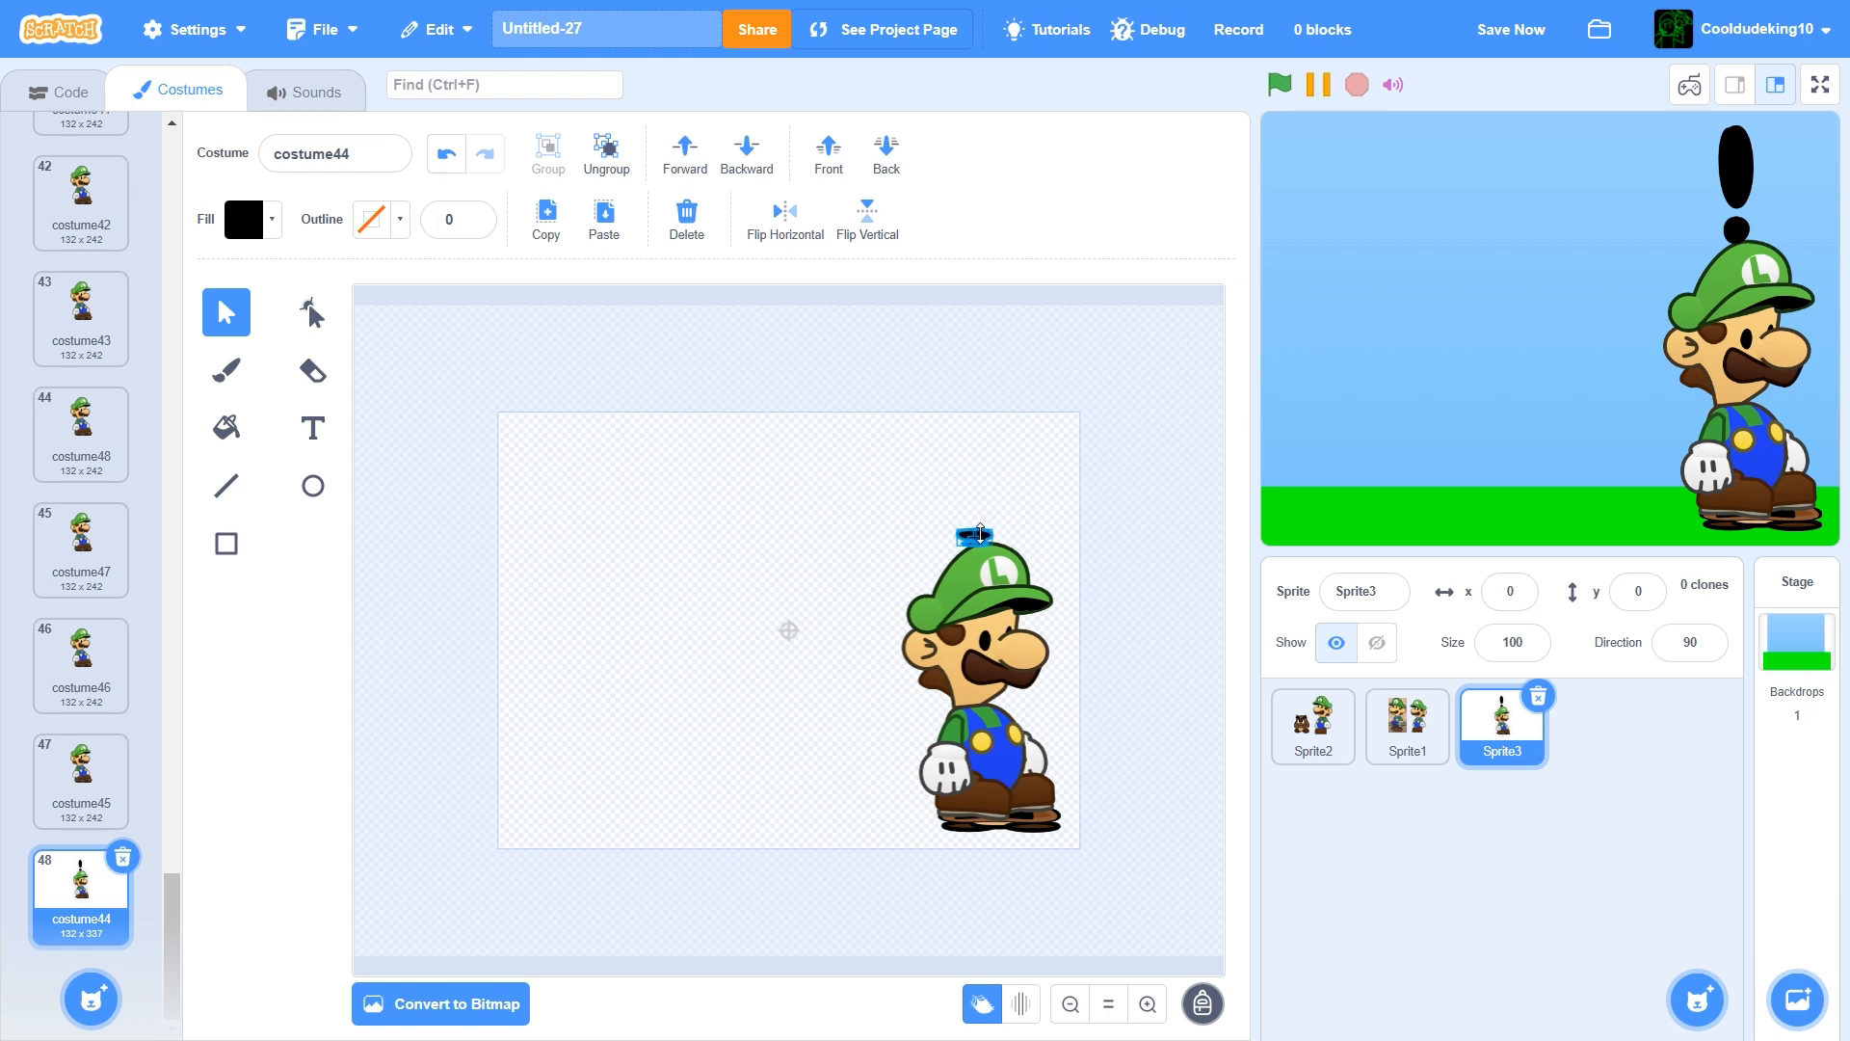
pyautogui.click(1530, 46)
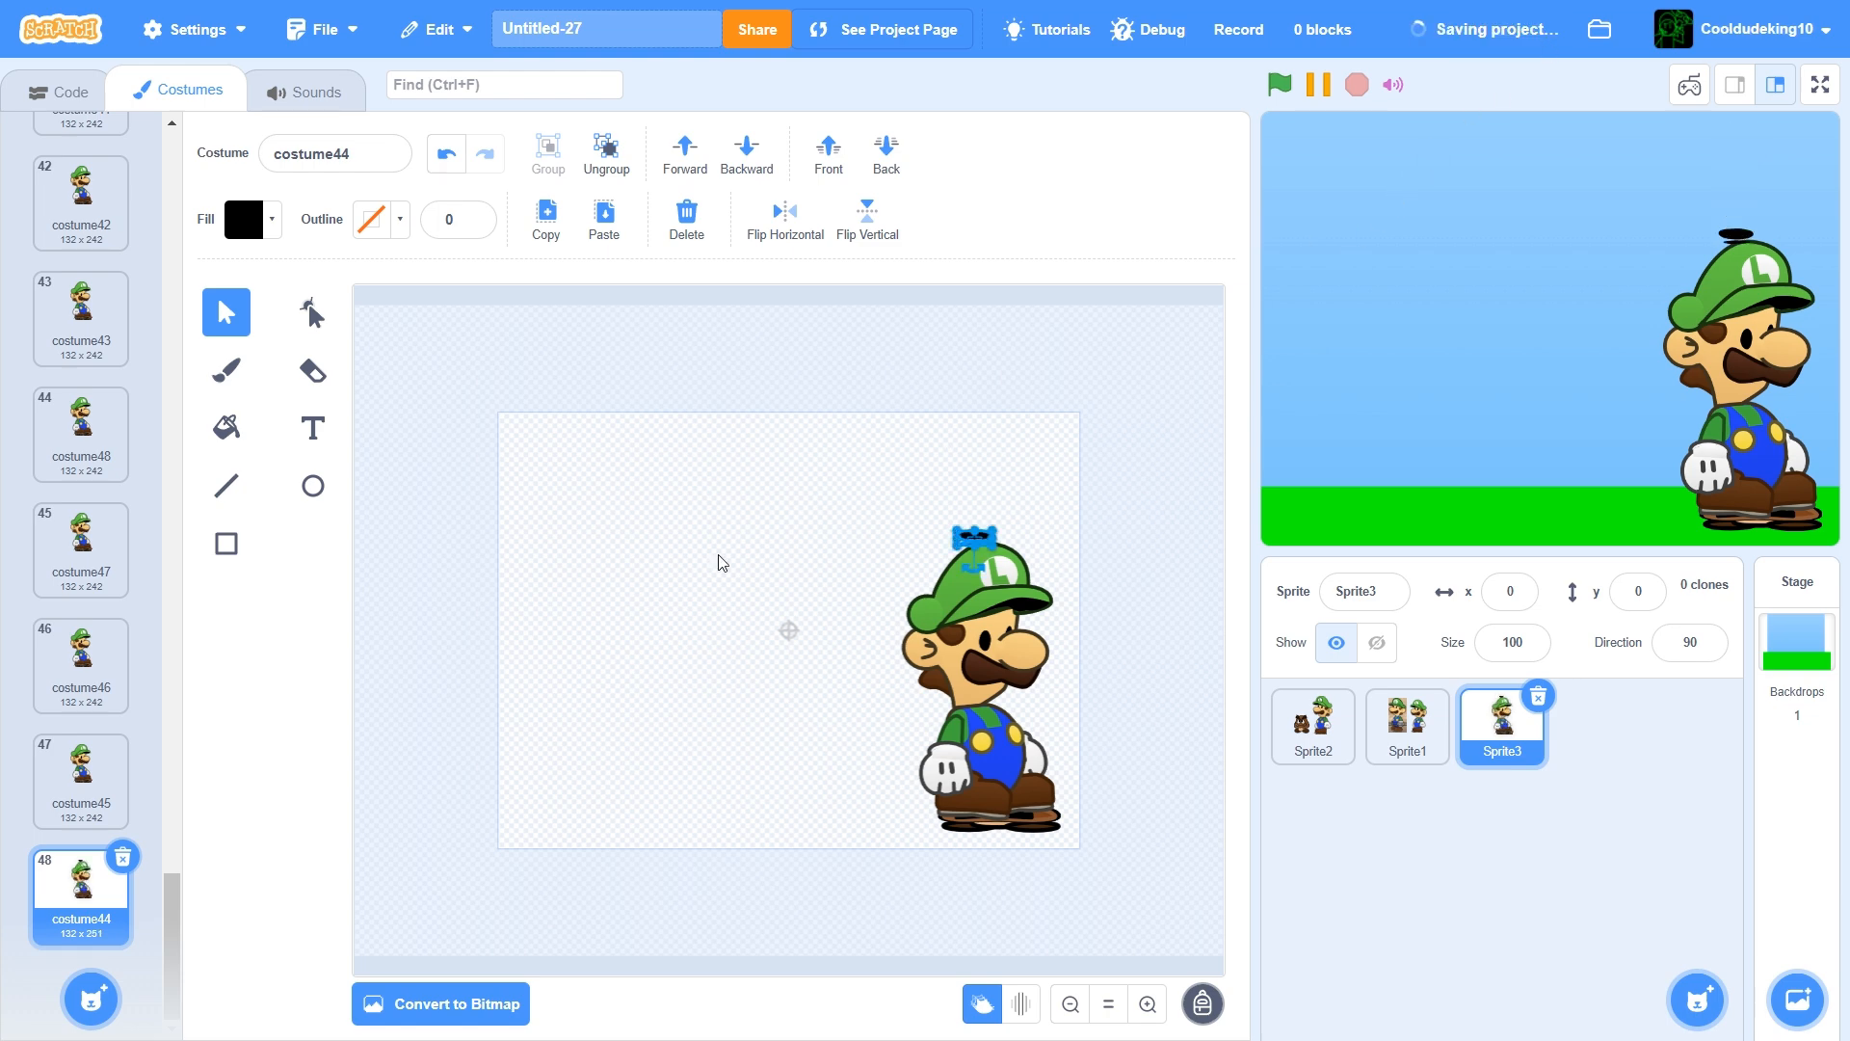
# In a duplicate of costume44, stretch the squashed exclamation mark upward and nudge it up together with Luigi's cap
pyautogui.rightClick(60, 898)
pyautogui.click(96, 921)
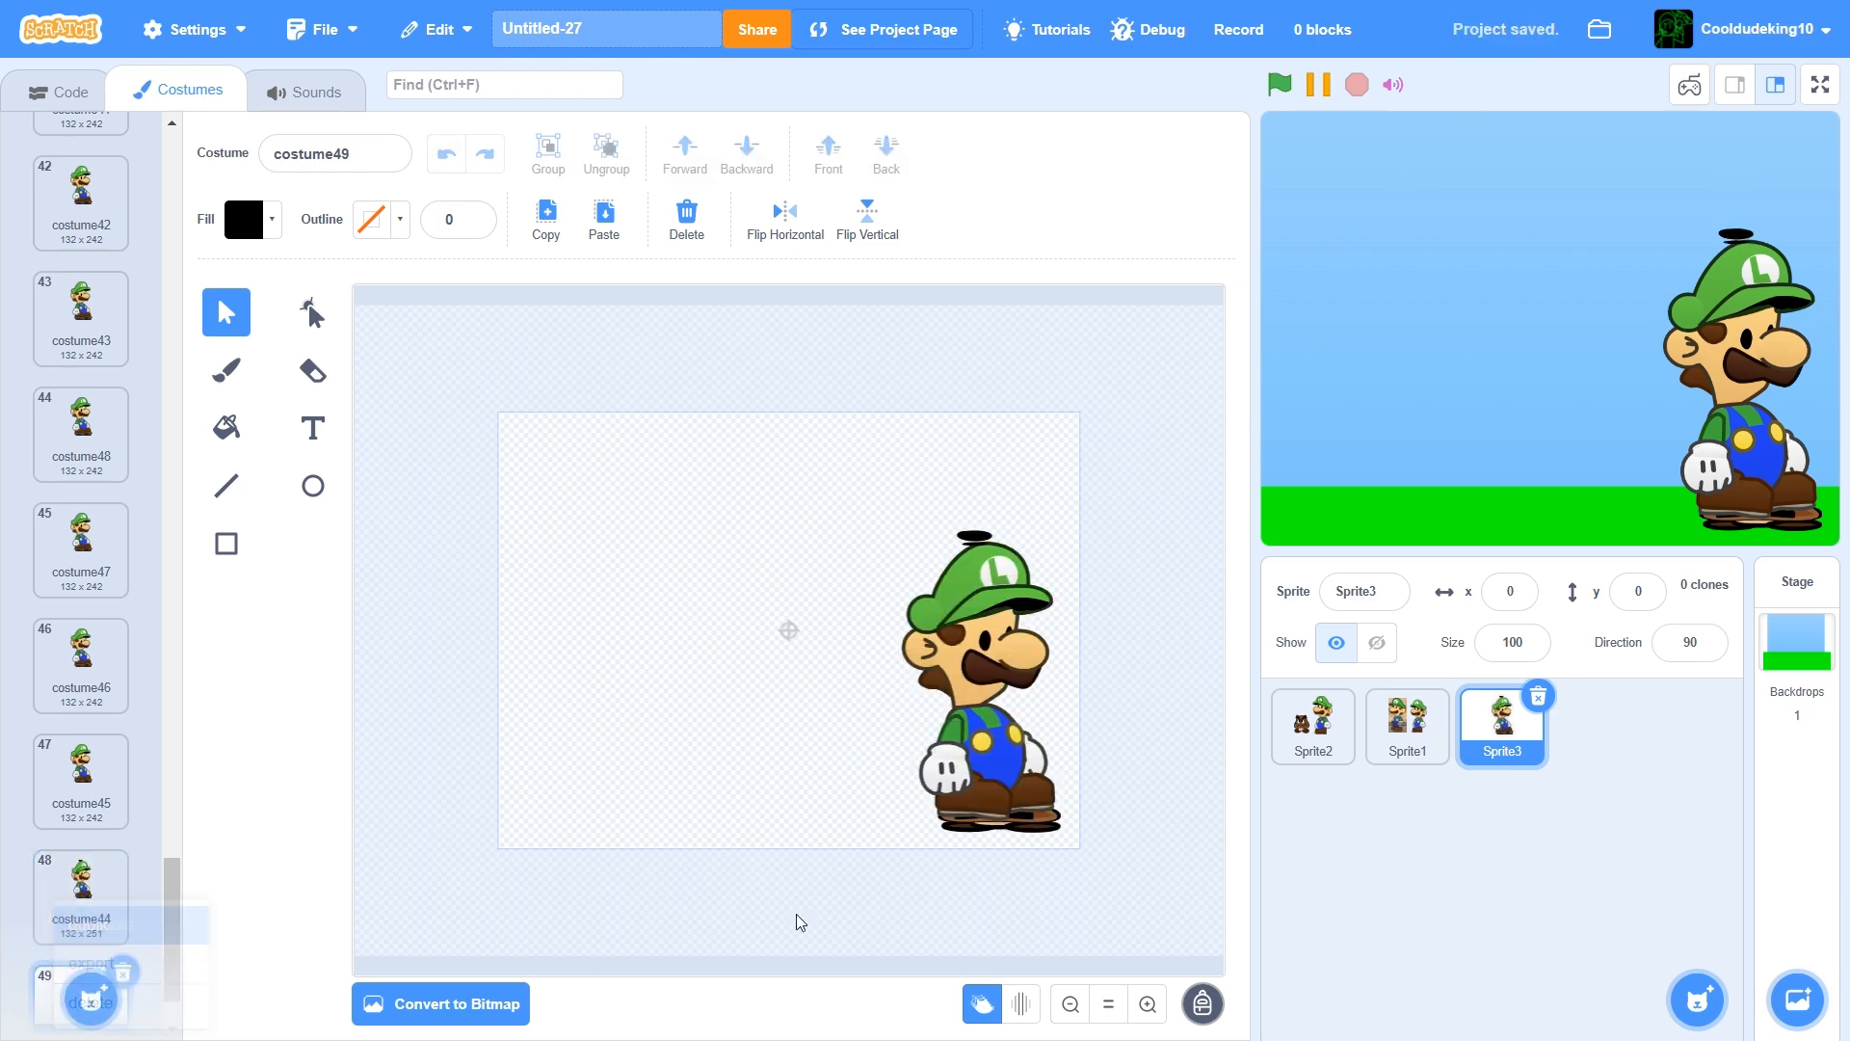
pyautogui.doubleClick(1152, 997)
pyautogui.moveTo(789, 983); pyautogui.dragTo(891, 981)
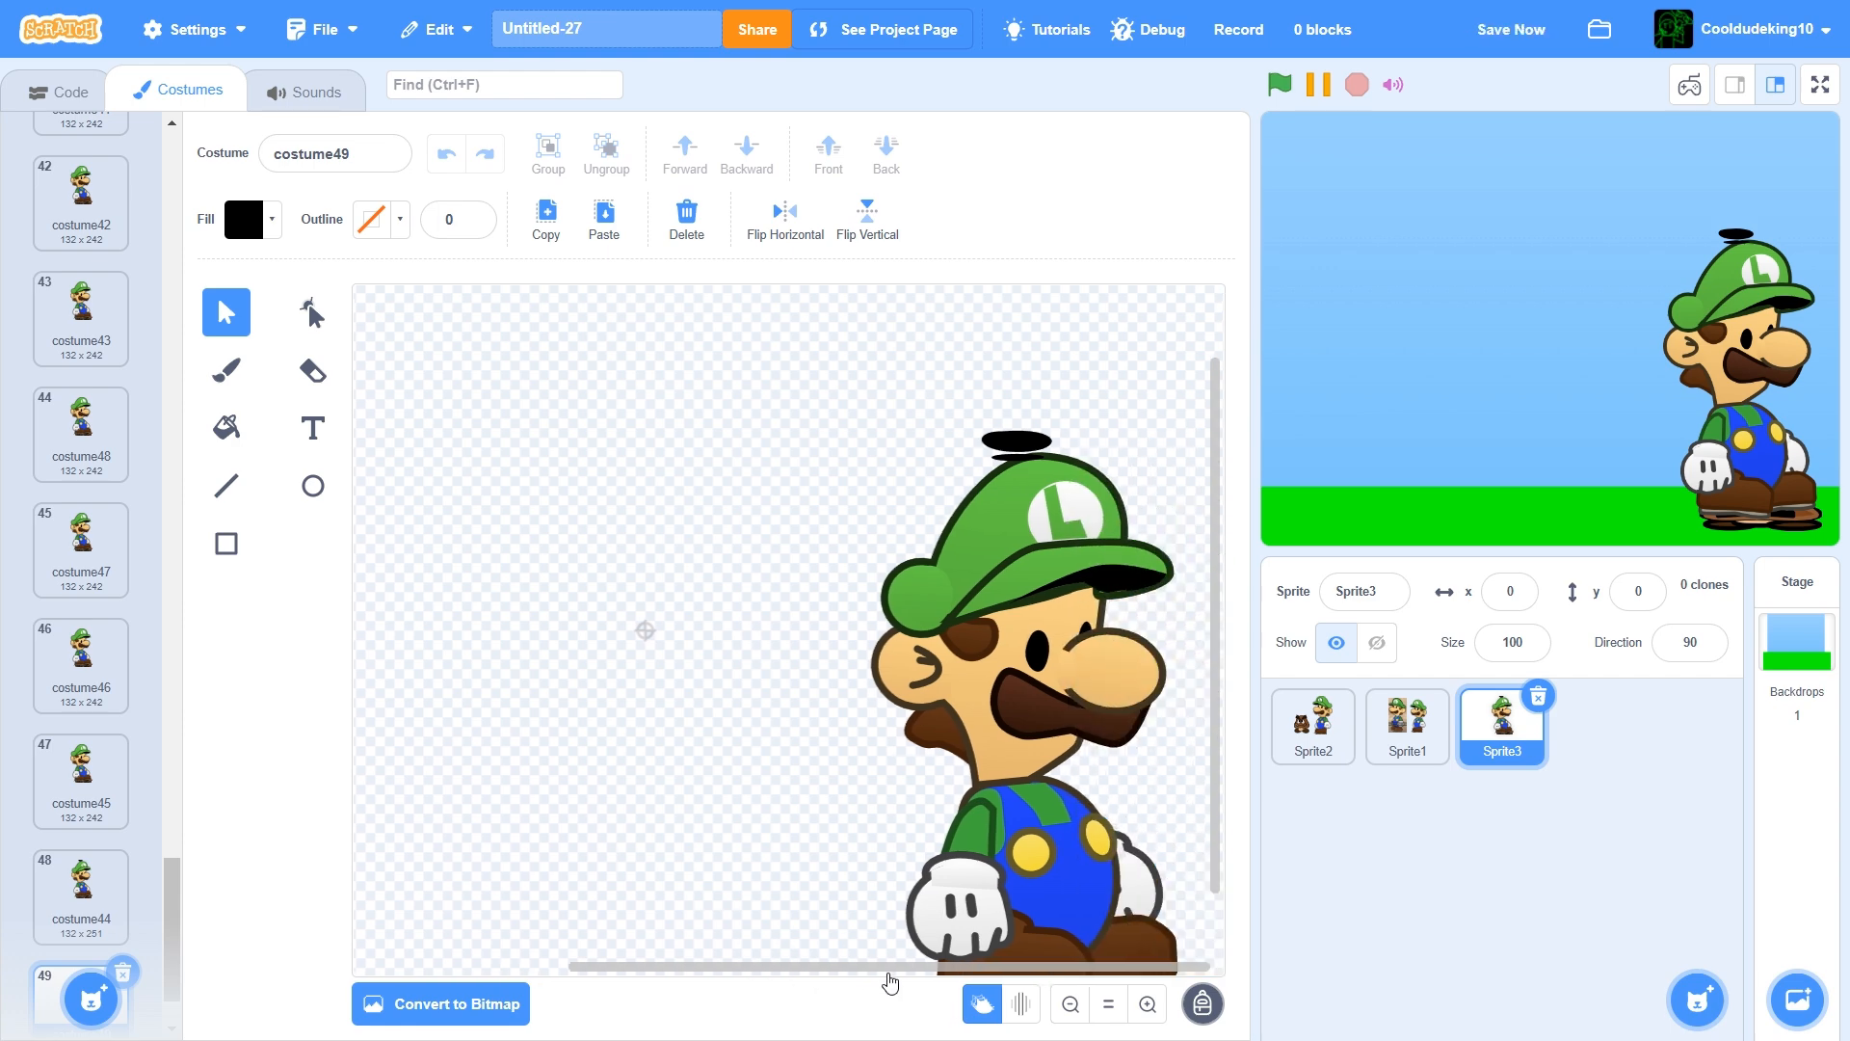
pyautogui.click(1019, 438)
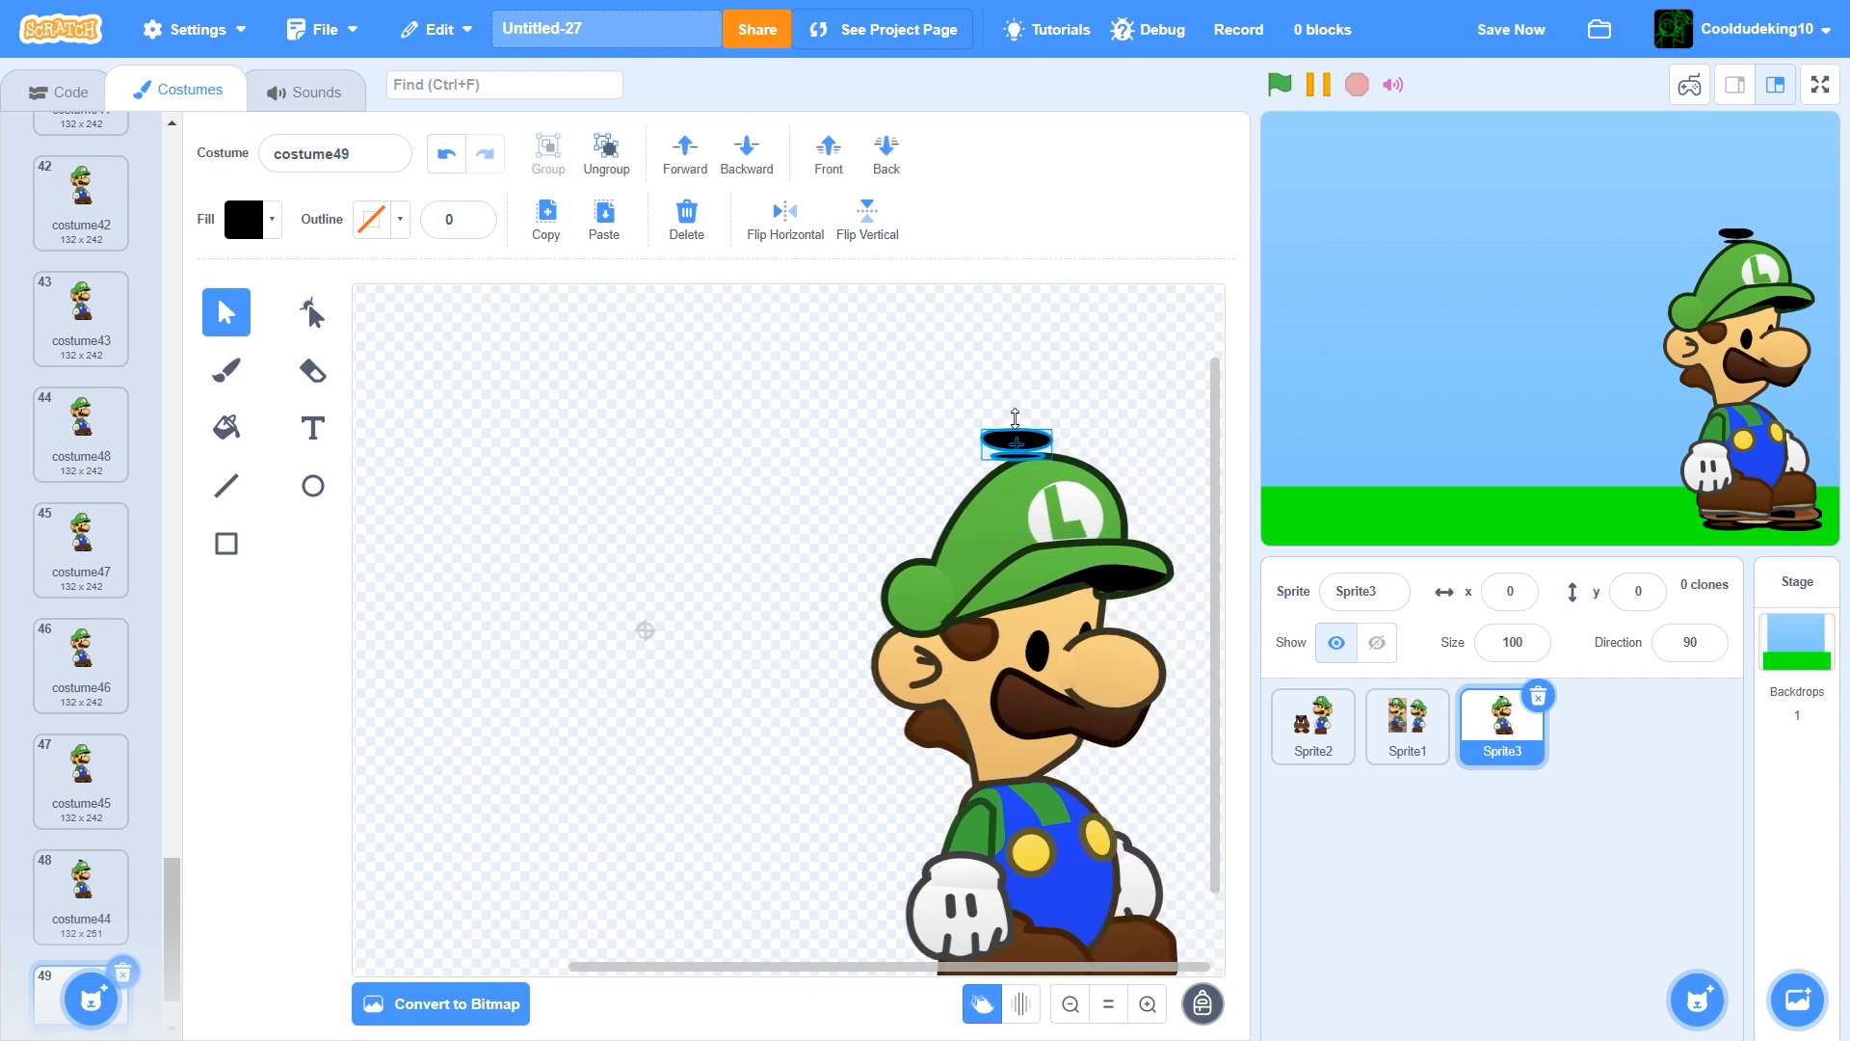
pyautogui.moveTo(1014, 417); pyautogui.dragTo(1015, 388)
pyautogui.keyDown('shift'); pyautogui.click(1104, 498); pyautogui.keyUp('shift')
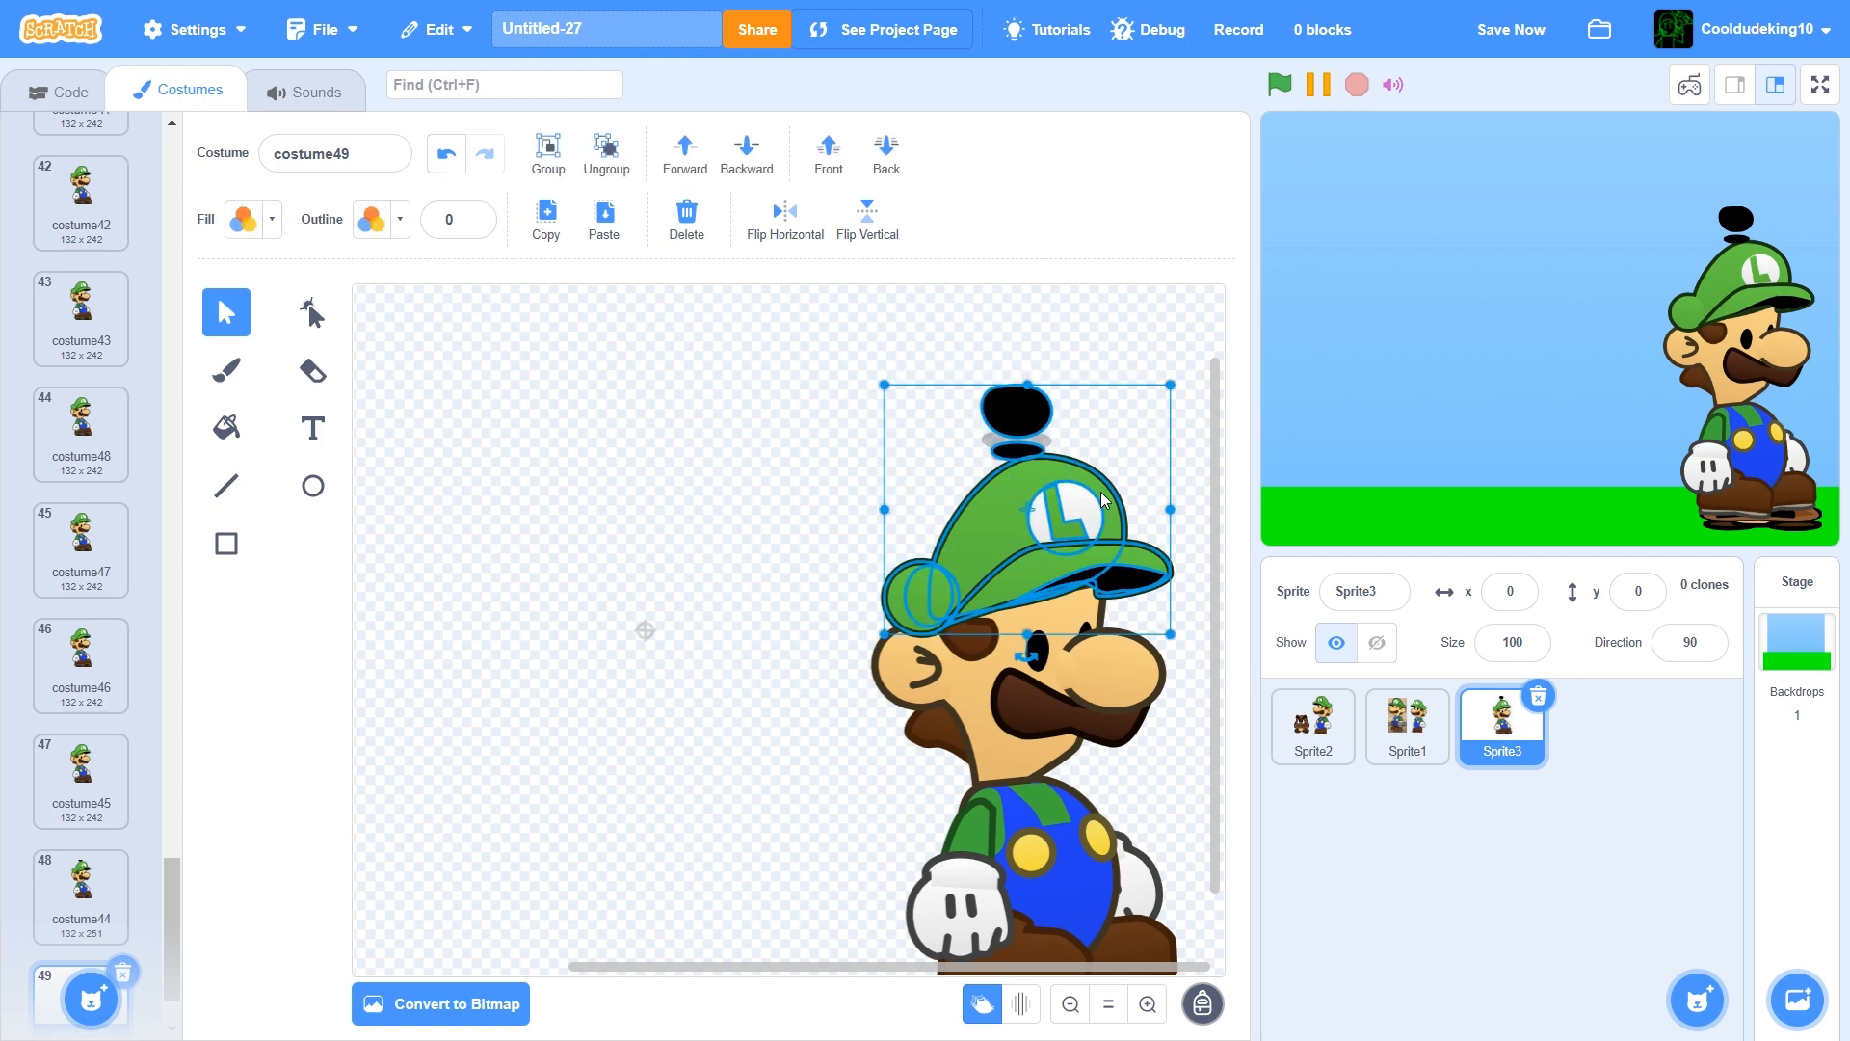
pyautogui.press('Up')
pyautogui.press('Up')
pyautogui.press('Up')
pyautogui.press('Up')
pyautogui.press('Up')
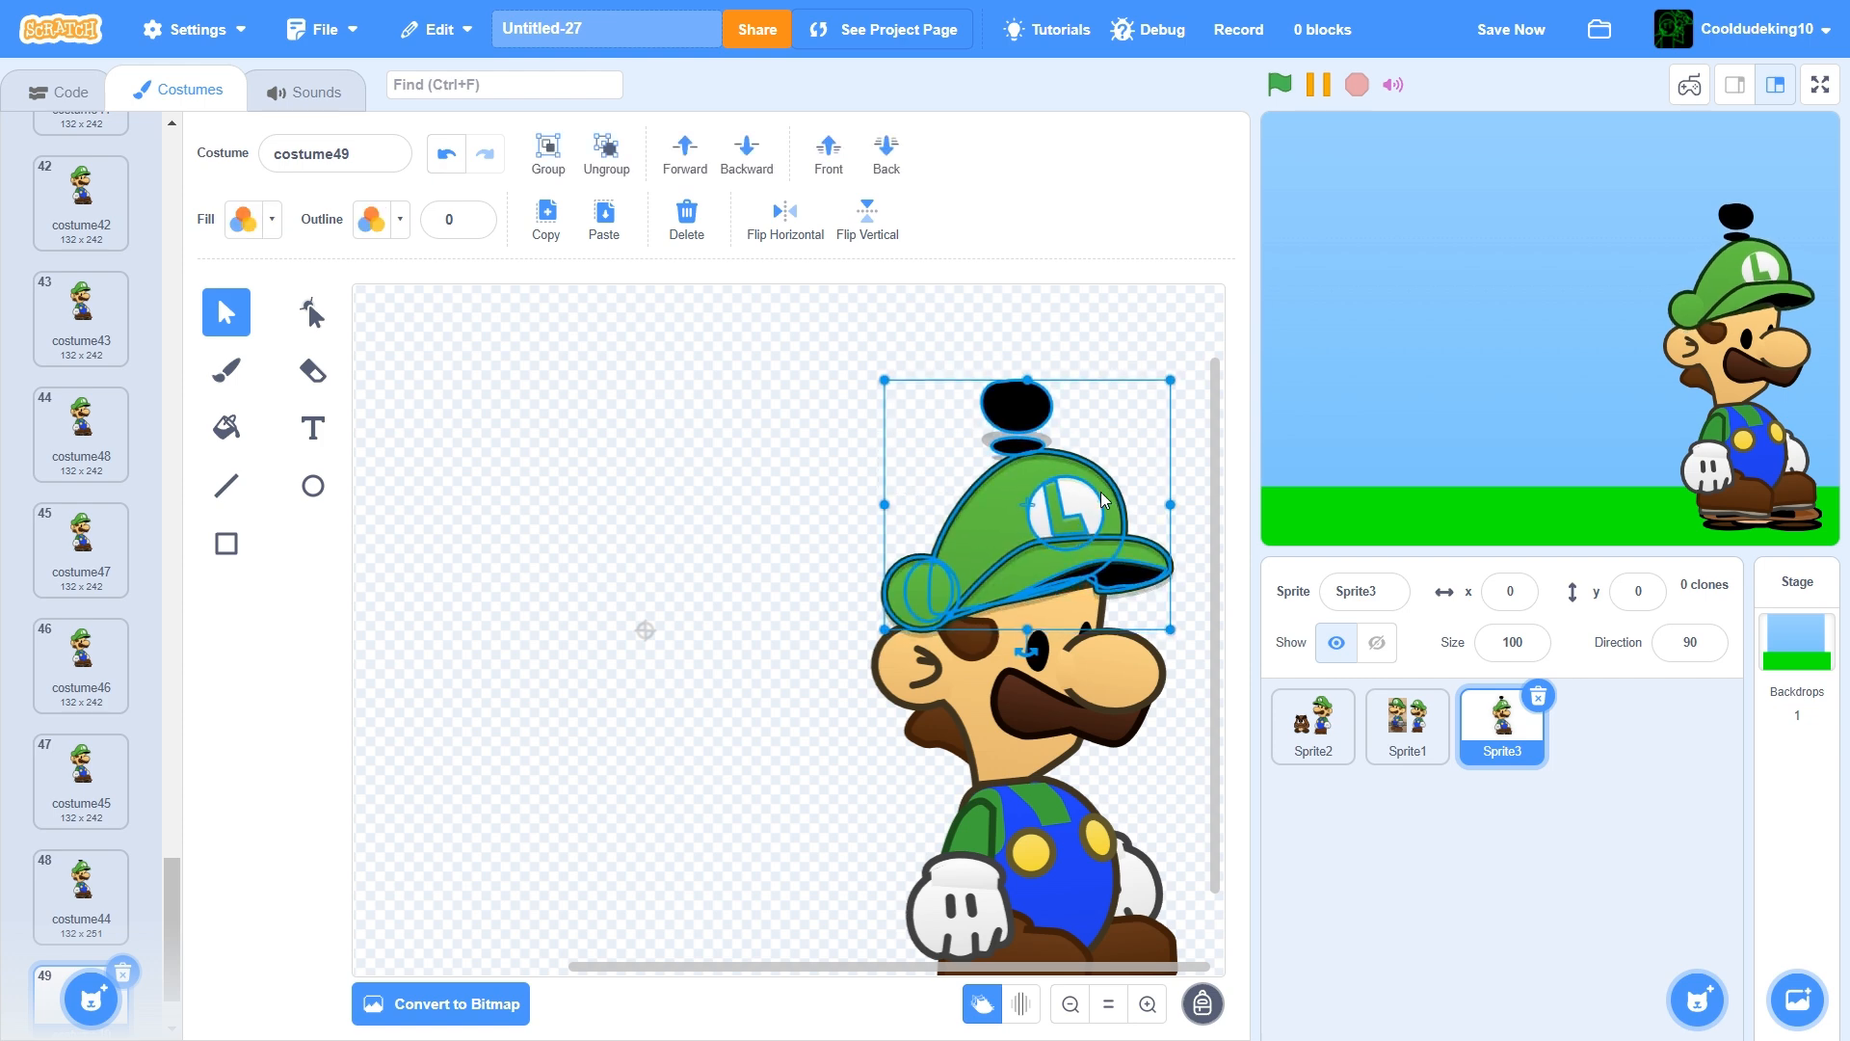
# In a duplicate of costume49, stretch the exclamation mark taller, nudge it up with the cap, and save the project
pyautogui.scroll(-2, 94, 914)
pyautogui.rightClick(88, 896)
pyautogui.click(157, 915)
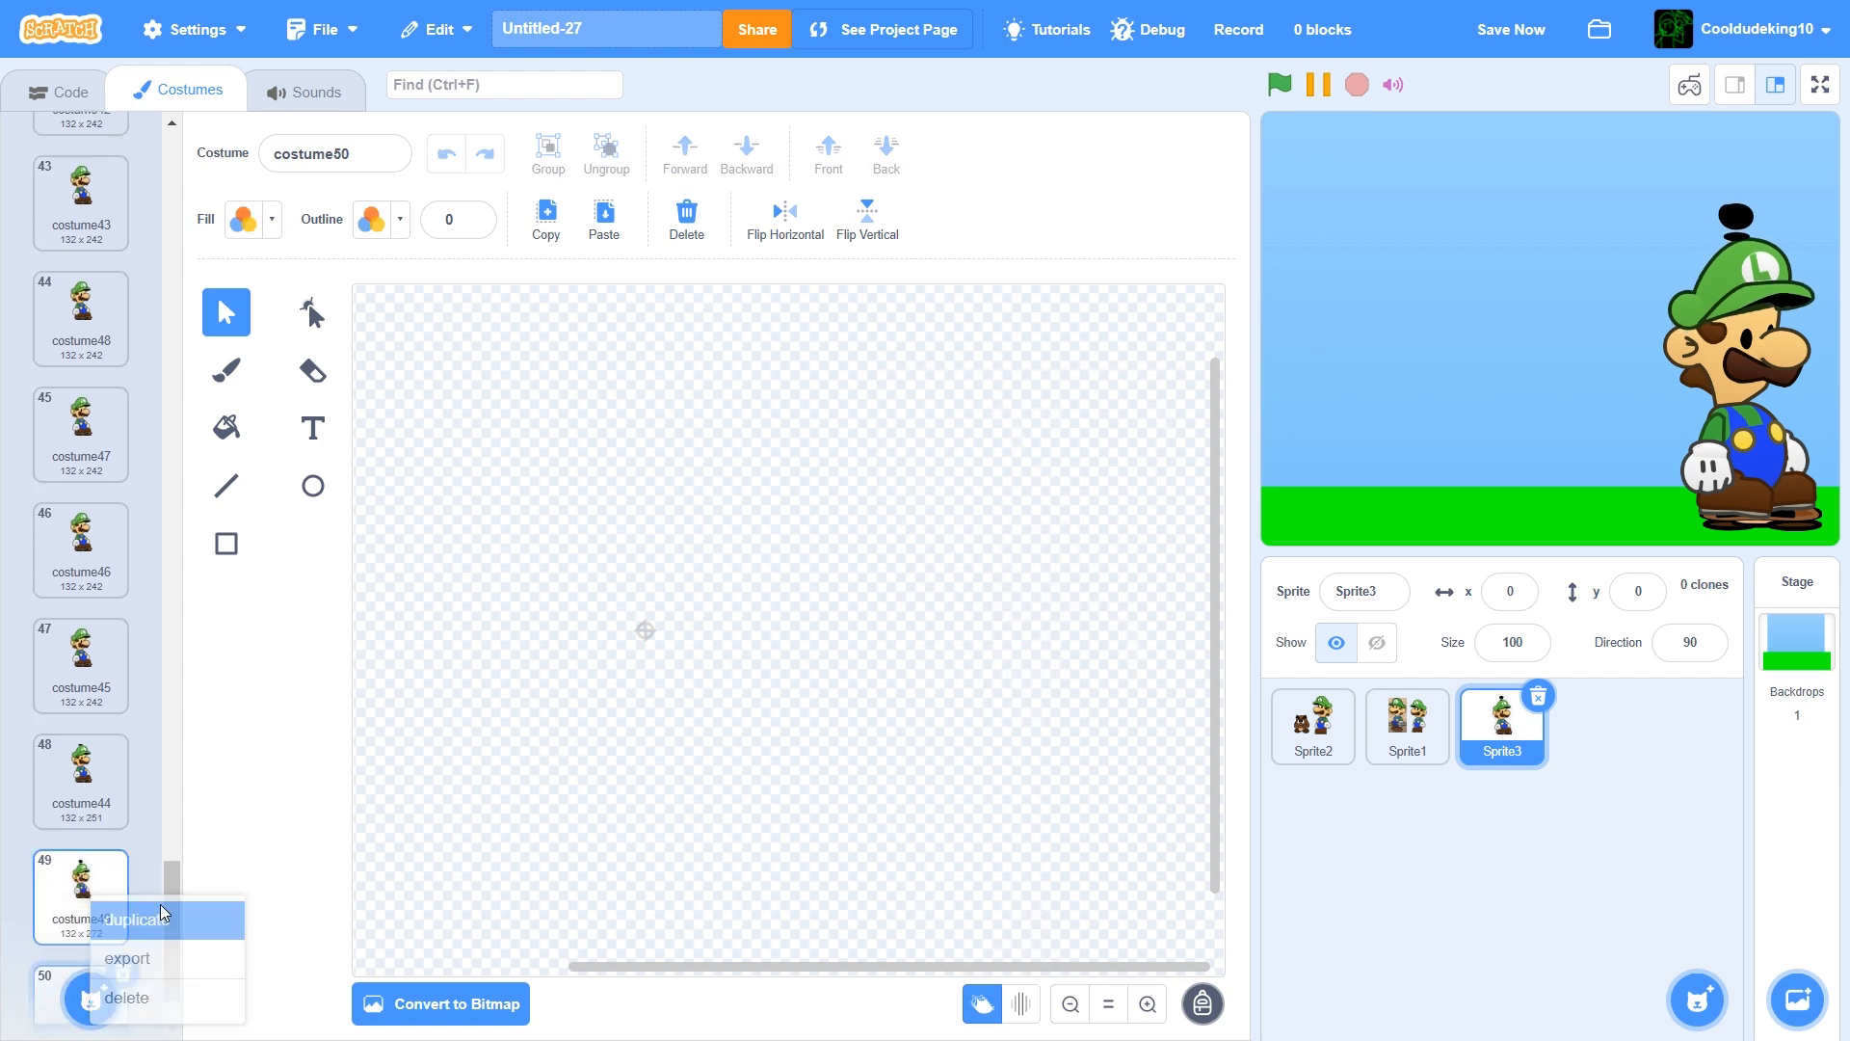
pyautogui.click(1010, 390)
pyautogui.moveTo(1009, 378); pyautogui.dragTo(1010, 339)
pyautogui.moveTo(901, 405); pyautogui.dragTo(1156, 516)
pyautogui.press('Up')
pyautogui.press('Up')
pyautogui.press('Up')
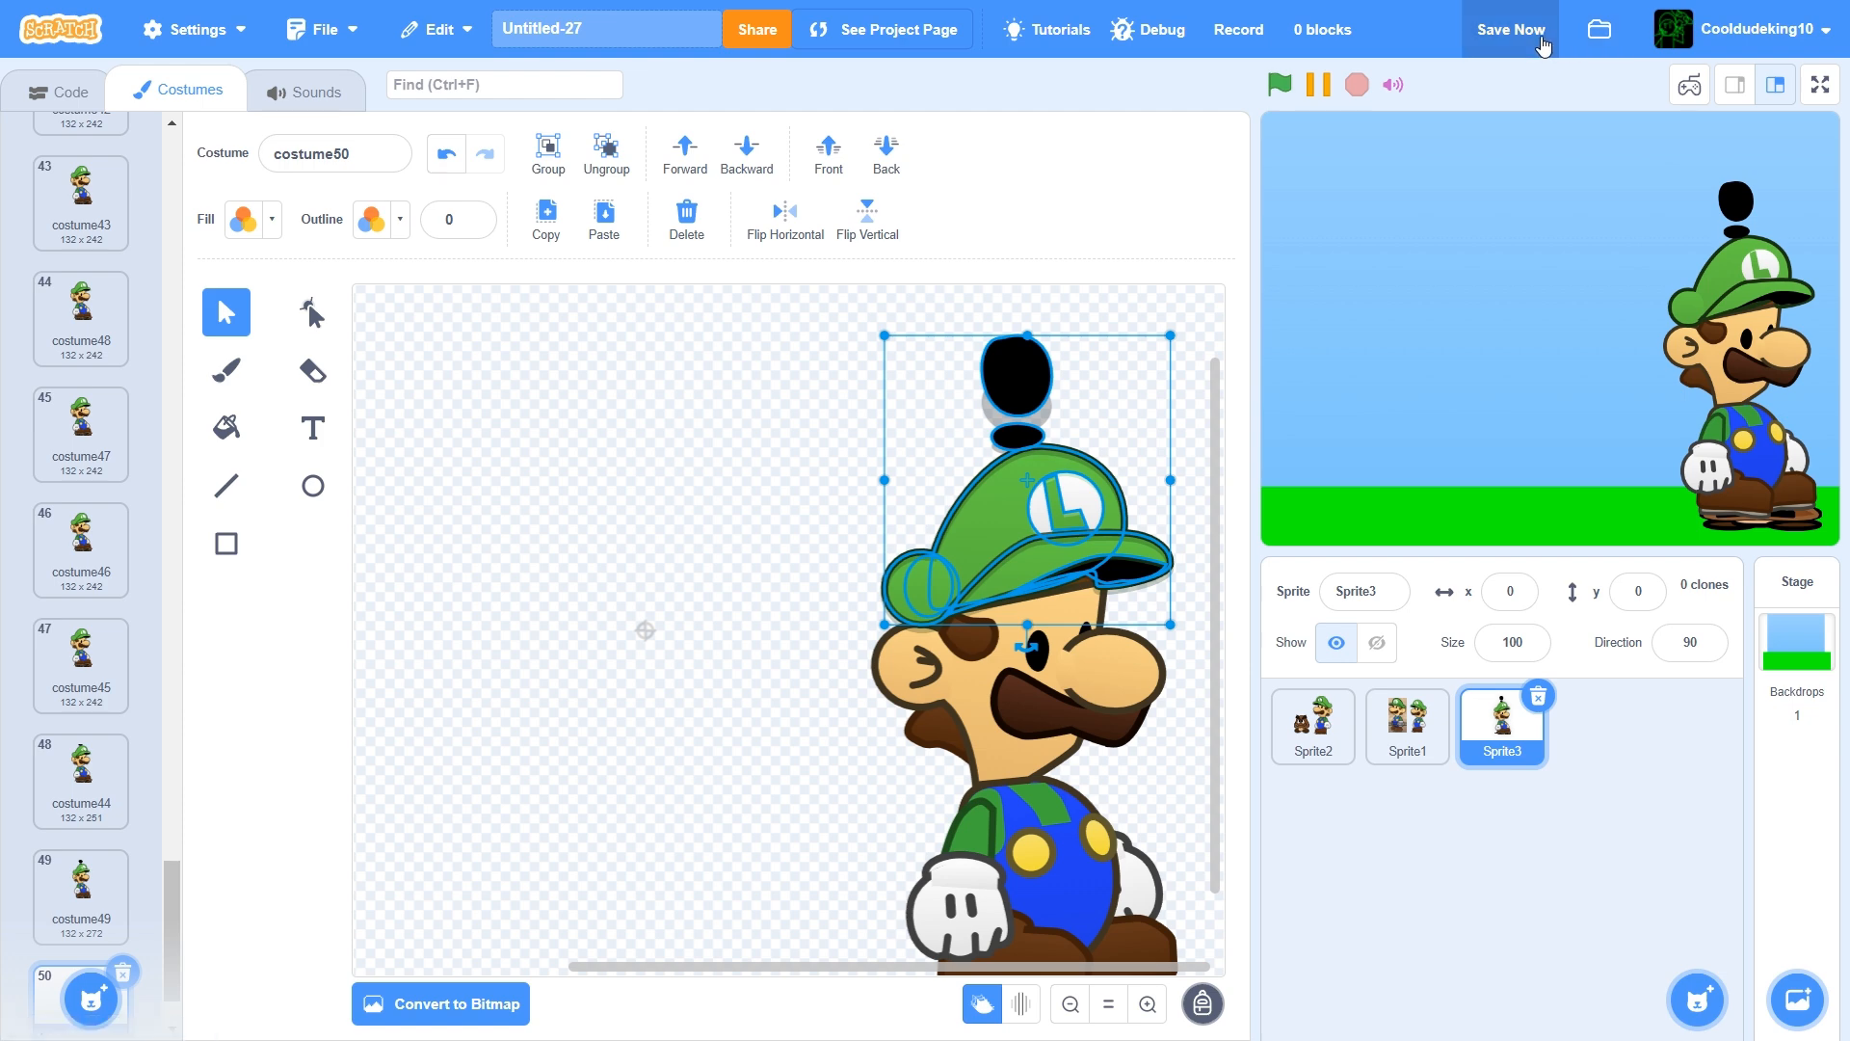
pyautogui.click(1511, 29)
# In a duplicate of costume50, stretch the exclamation mark slightly taller, nudge it up with the cap, and save the project
pyautogui.scroll(-1, 61, 855)
pyautogui.rightClick(61, 880)
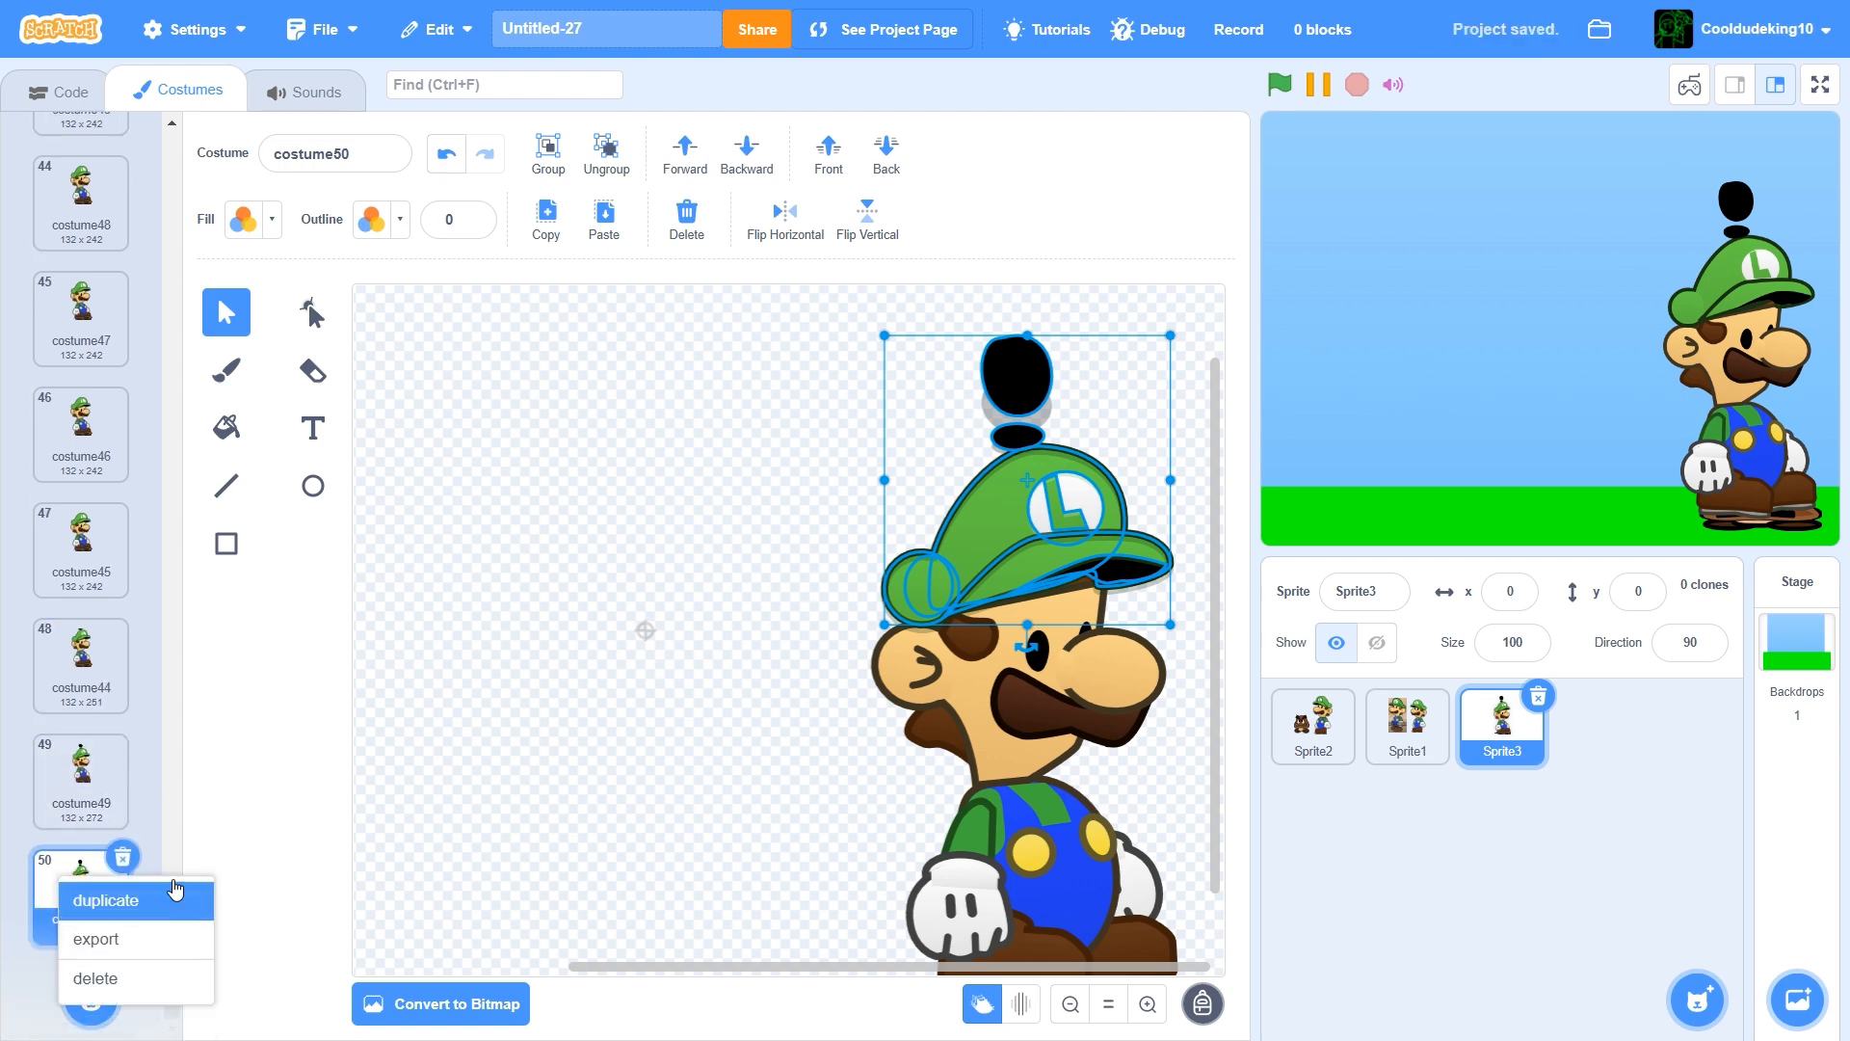
pyautogui.click(96, 896)
pyautogui.moveTo(1038, 421); pyautogui.dragTo(1037, 418)
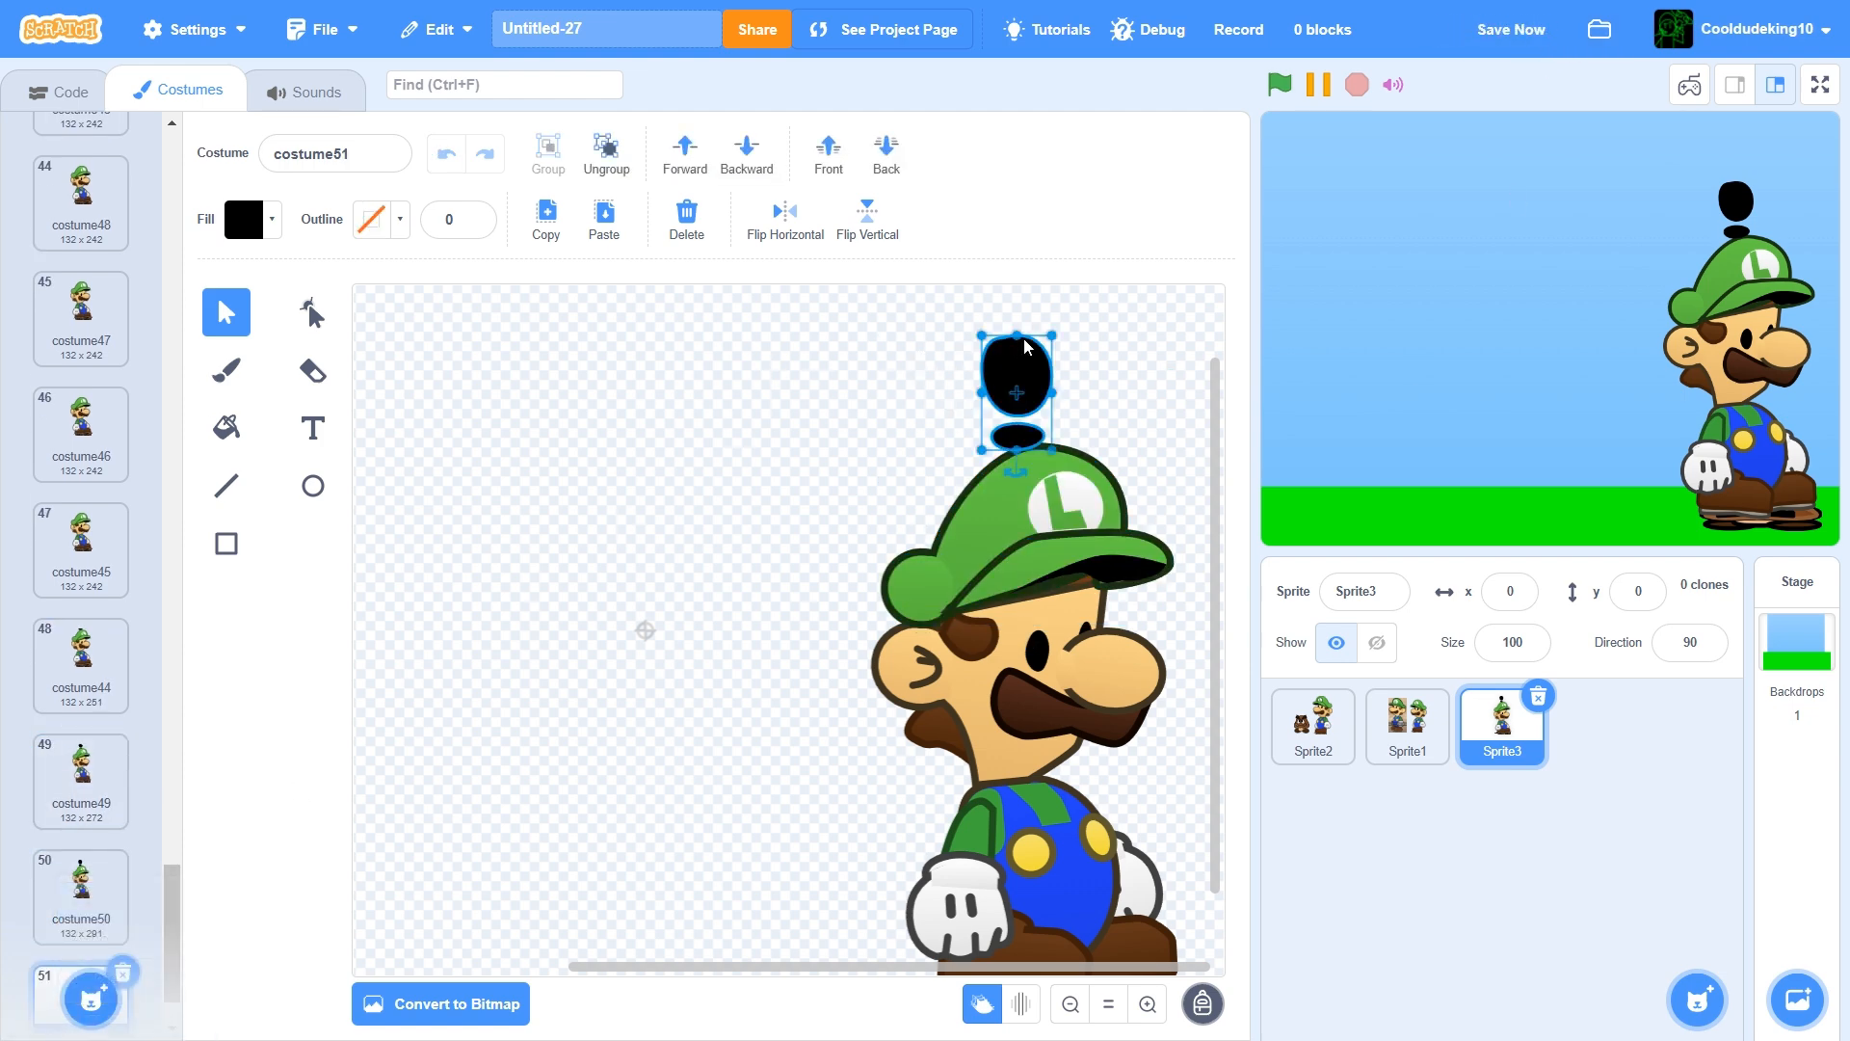
pyautogui.moveTo(1023, 331); pyautogui.dragTo(1023, 309)
pyautogui.moveTo(891, 424); pyautogui.dragTo(1132, 501)
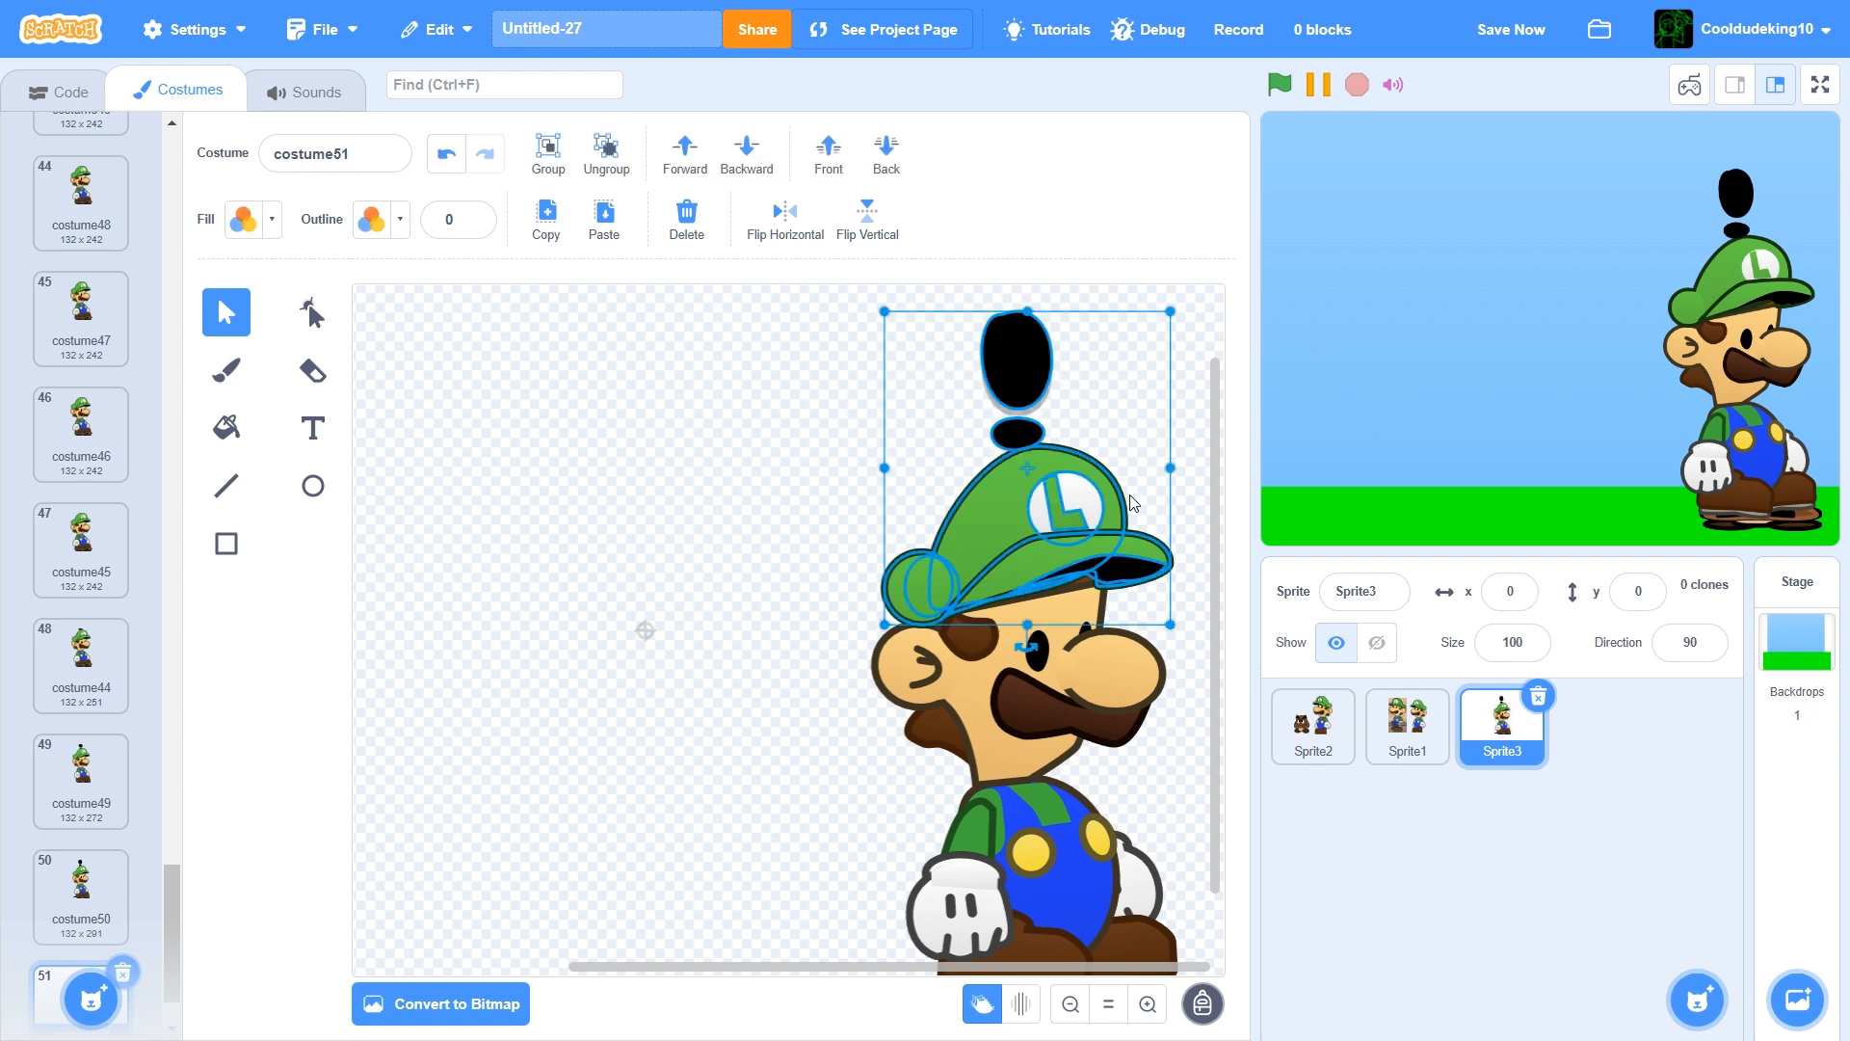
pyautogui.press('Up')
pyautogui.press('Up')
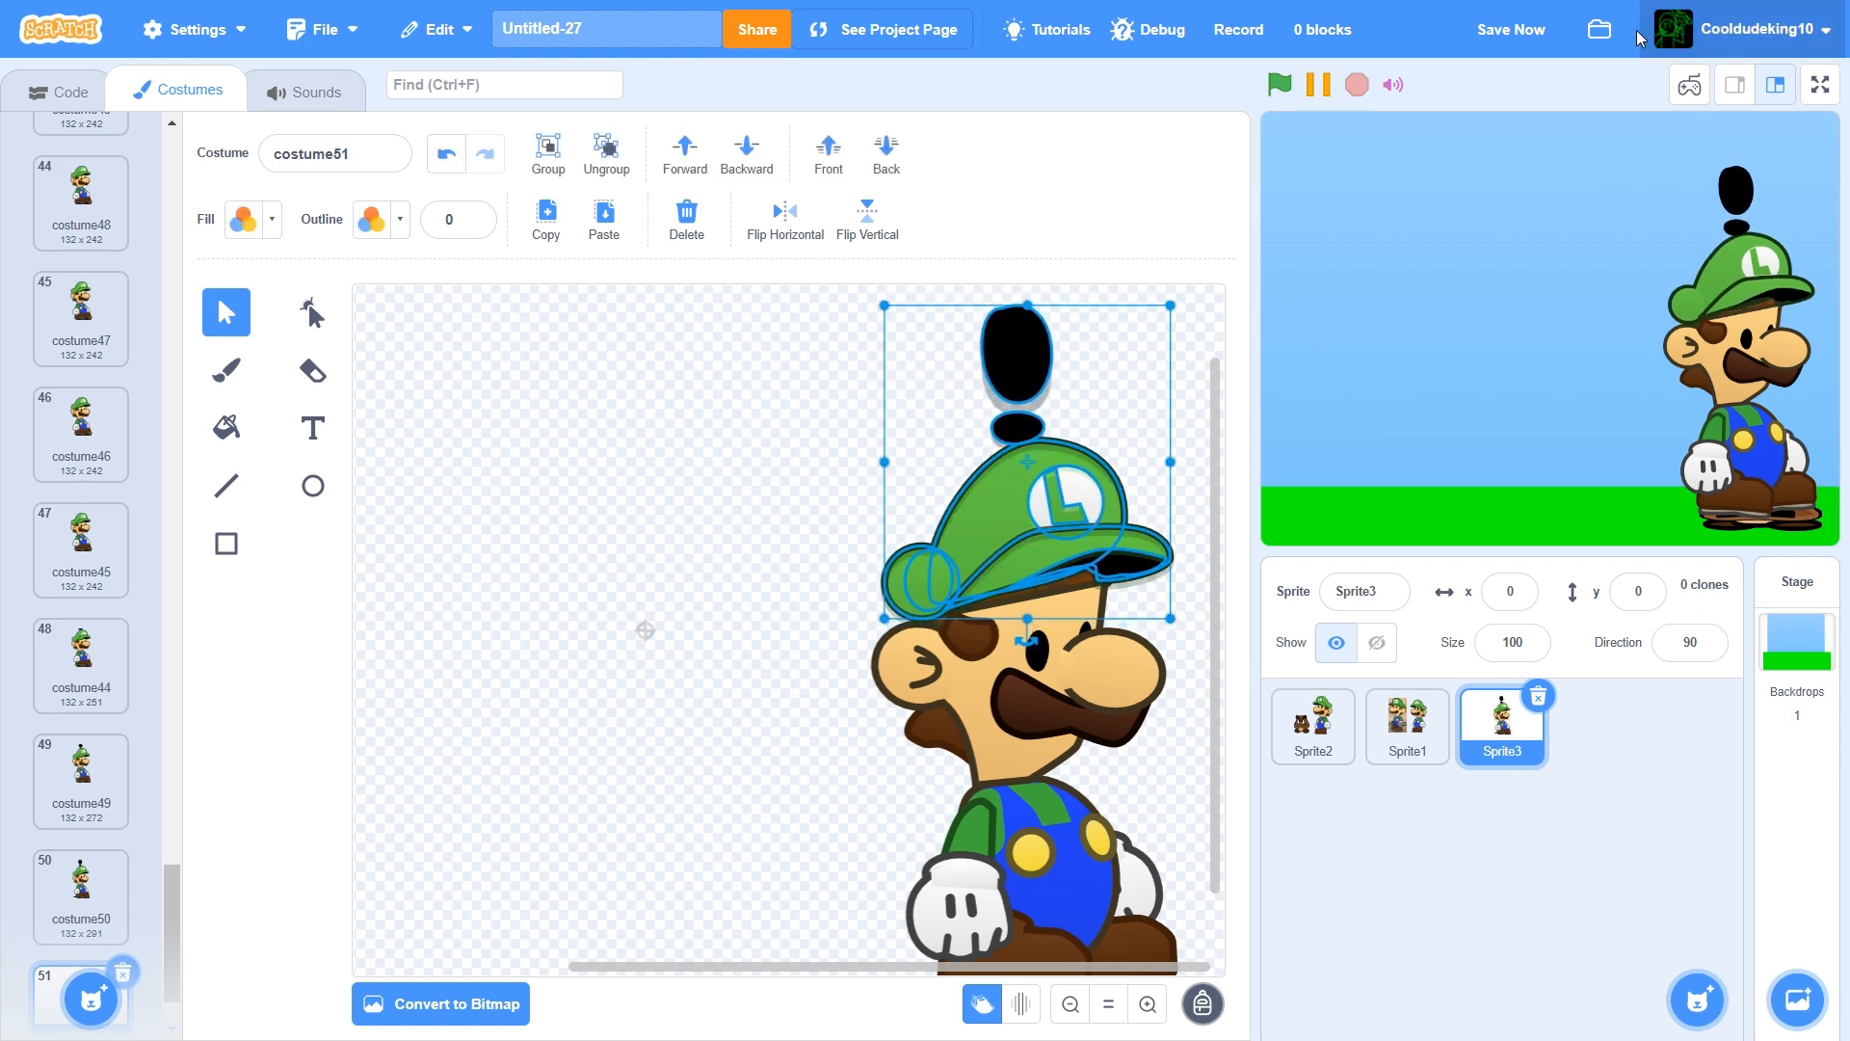
pyautogui.click(1516, 44)
# In a duplicate of costume51, extend the exclamation mark further upward, raise it with the cap, and save the project
pyautogui.scroll(-1, 94, 886)
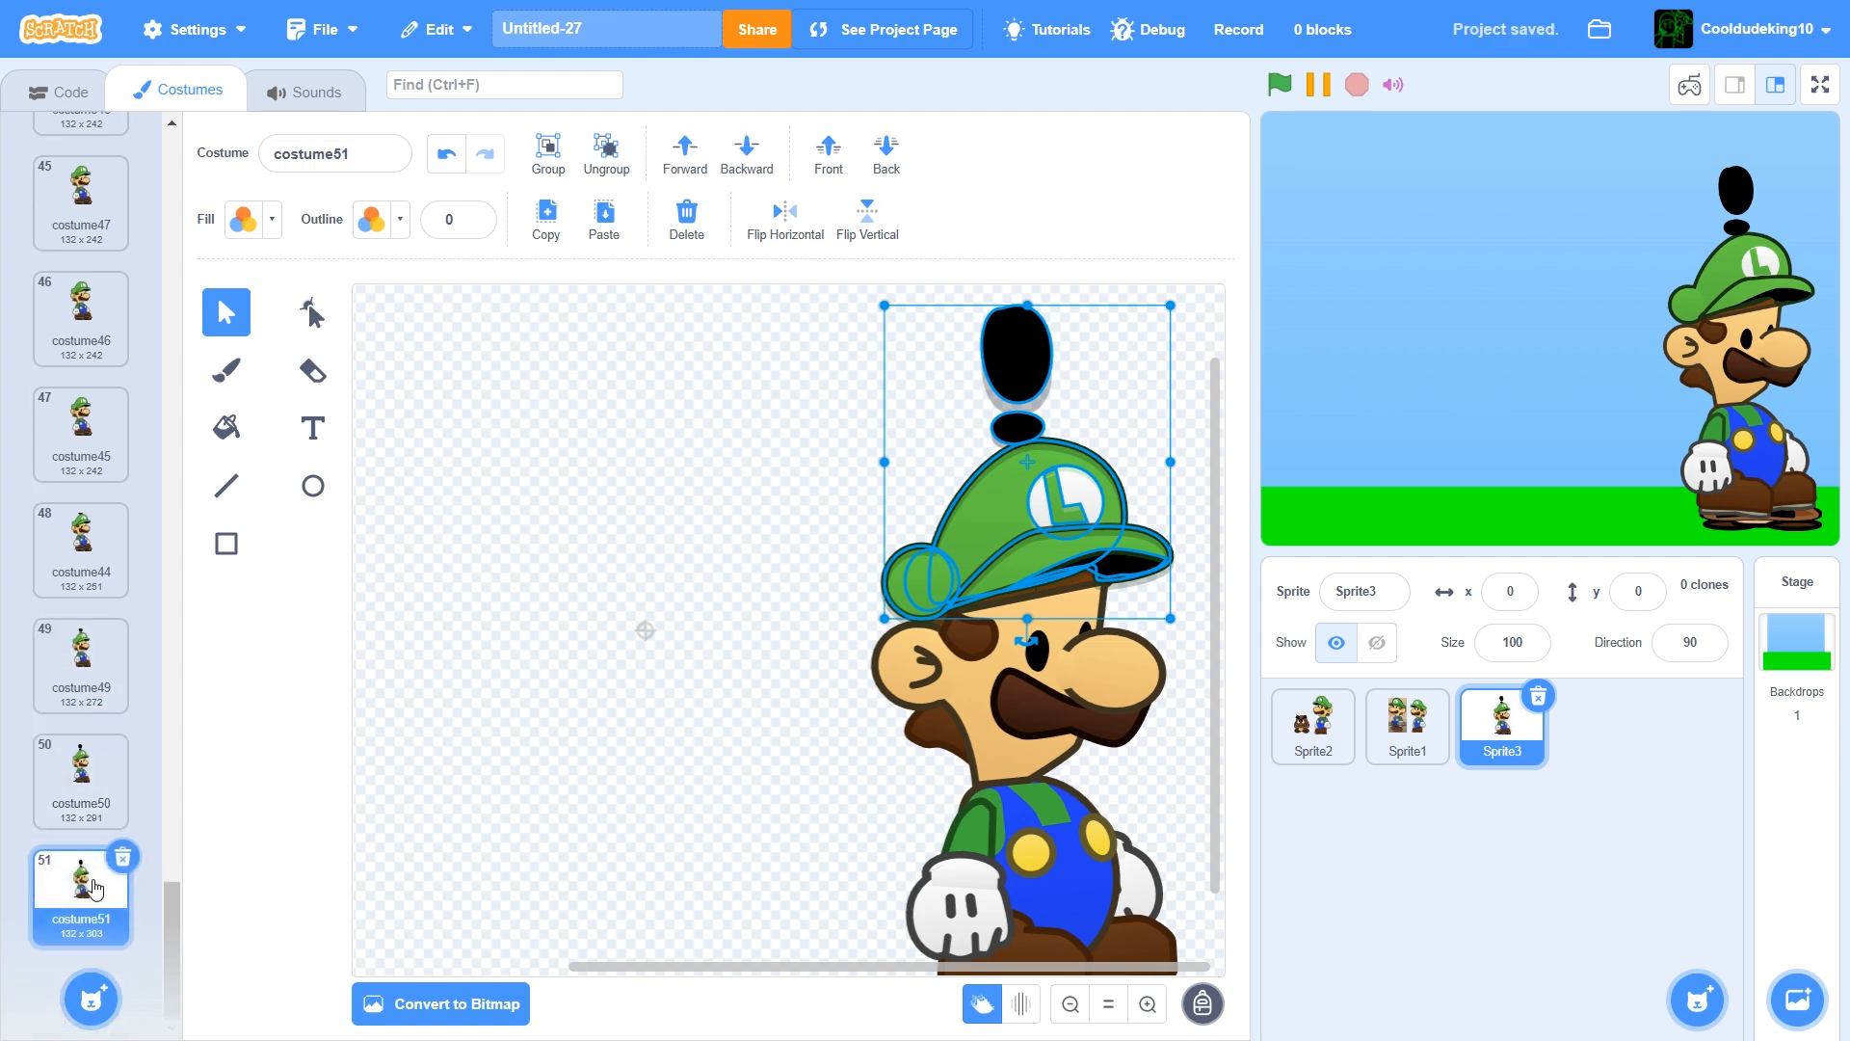
pyautogui.rightClick(55, 873)
pyautogui.click(67, 886)
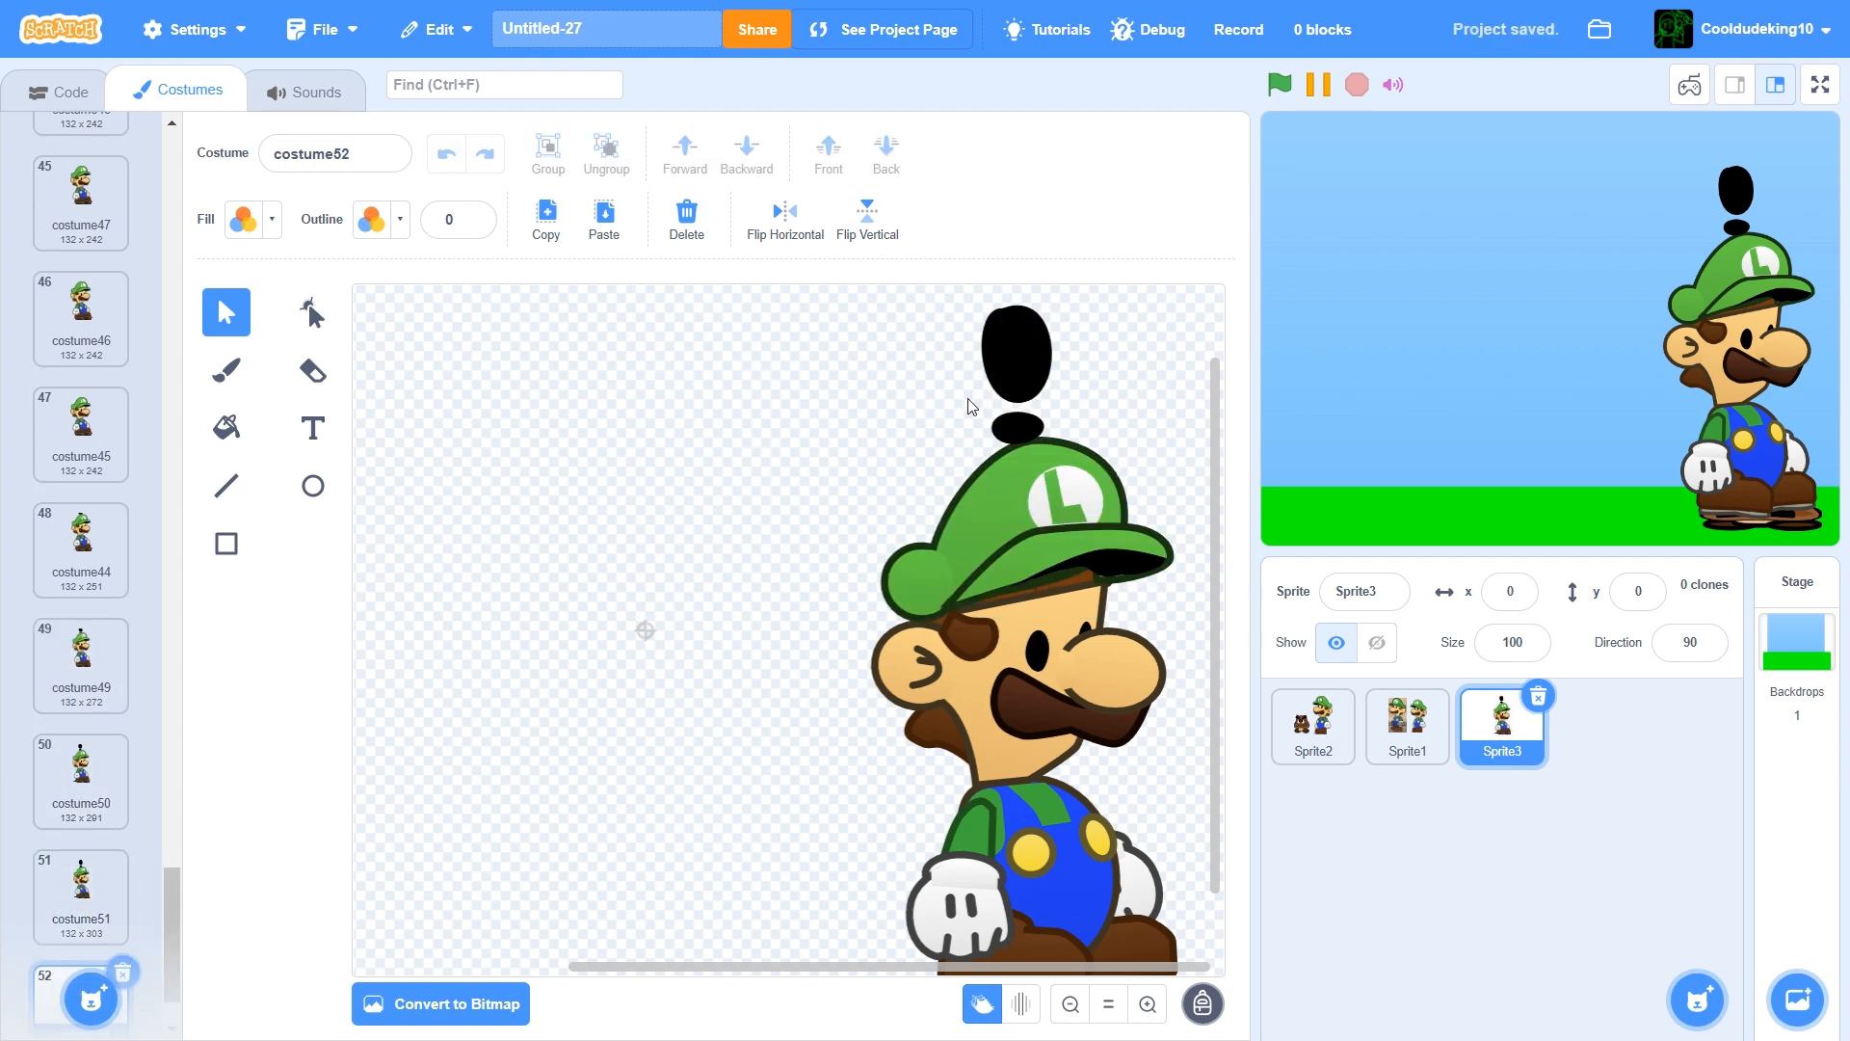
pyautogui.click(1002, 378)
pyautogui.moveTo(1019, 306); pyautogui.dragTo(1020, 268)
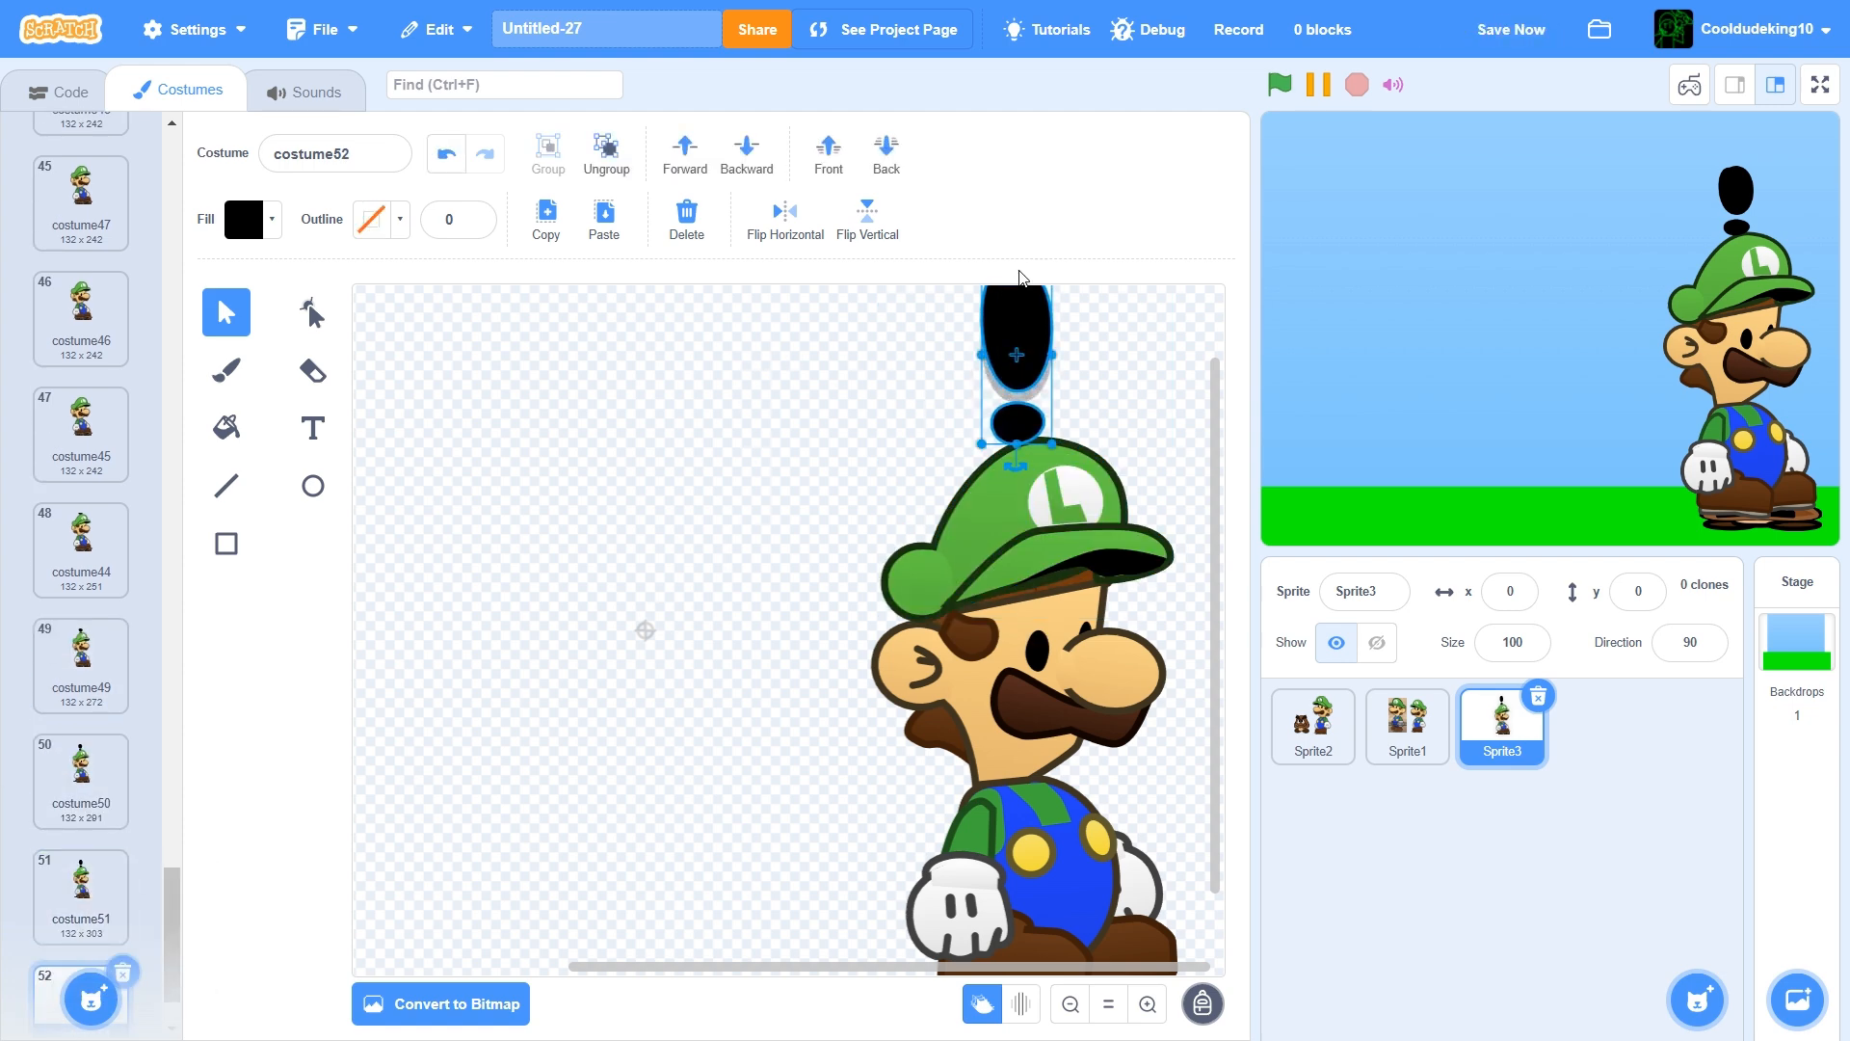
pyautogui.moveTo(892, 347); pyautogui.dragTo(1138, 477)
pyautogui.press('Up')
pyautogui.press('Up')
pyautogui.press('Up')
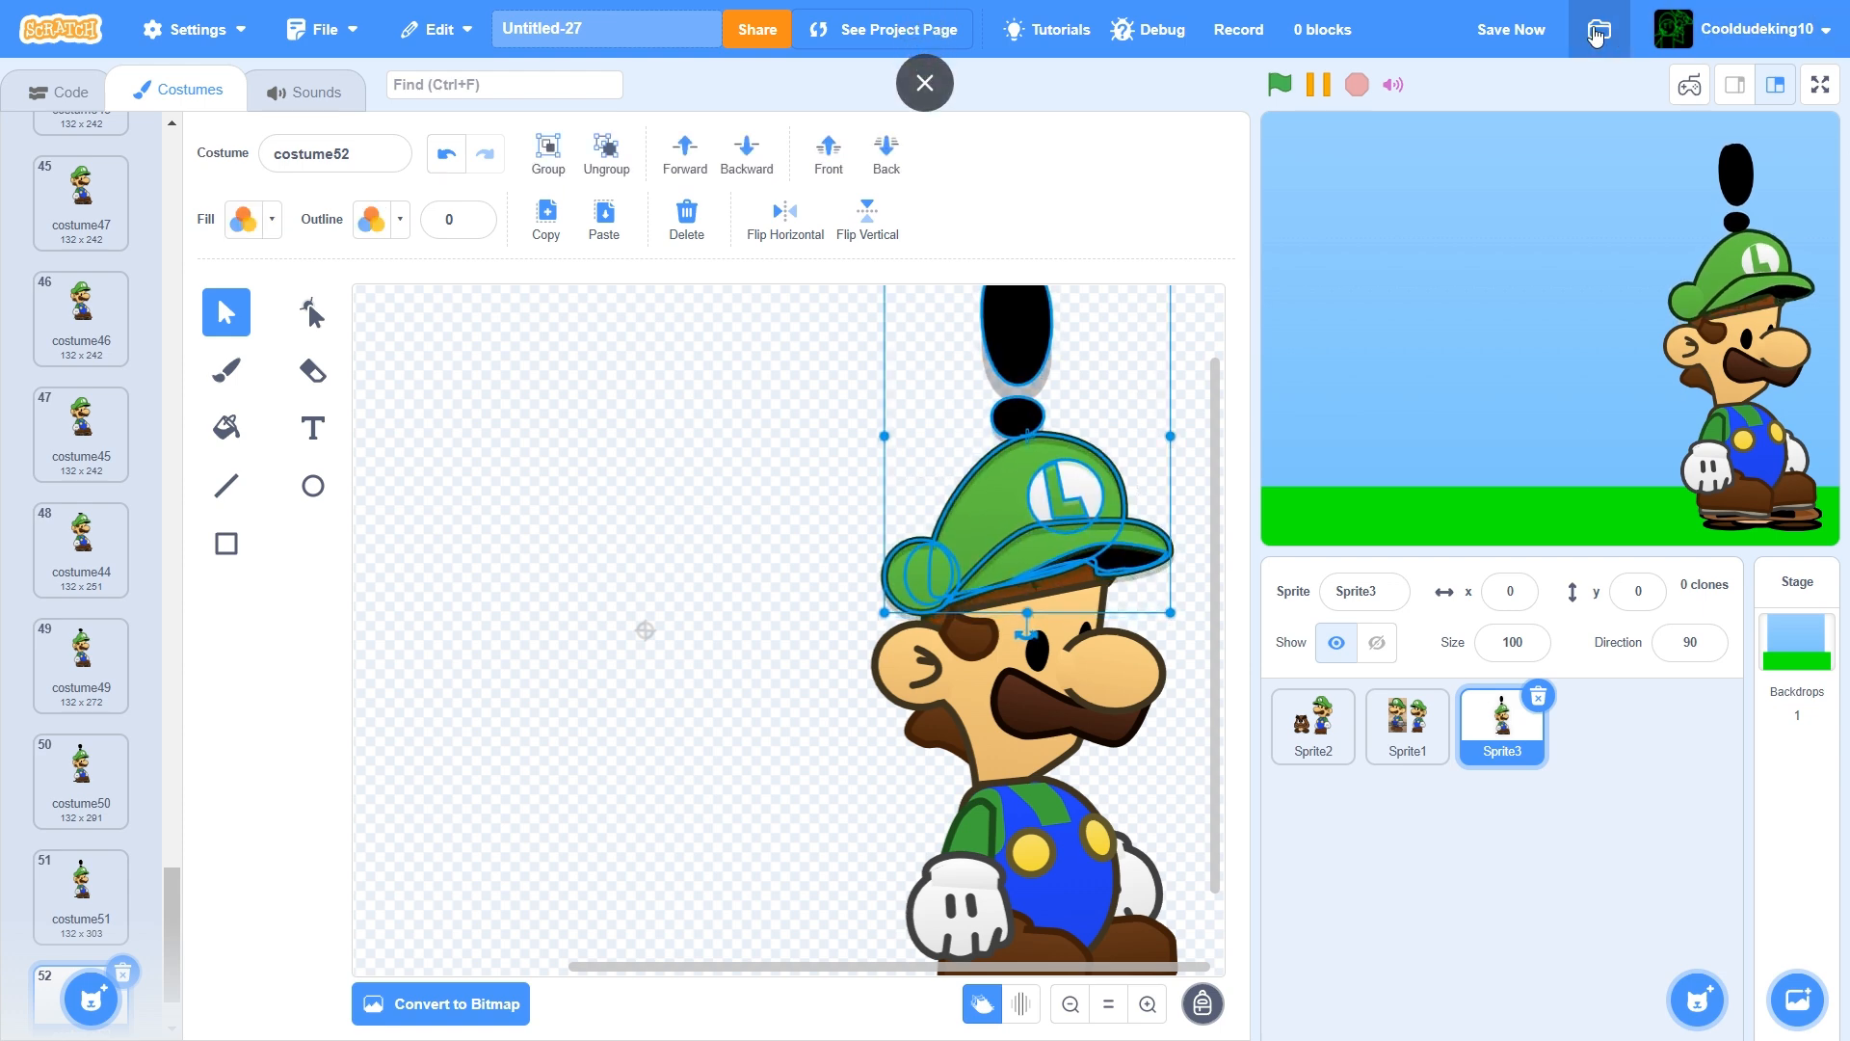
pyautogui.click(1509, 31)
# In a duplicate of costume52, stretch the exclamation mark a little taller and nudge it up together with the cap
pyautogui.scroll(-1, 65, 882)
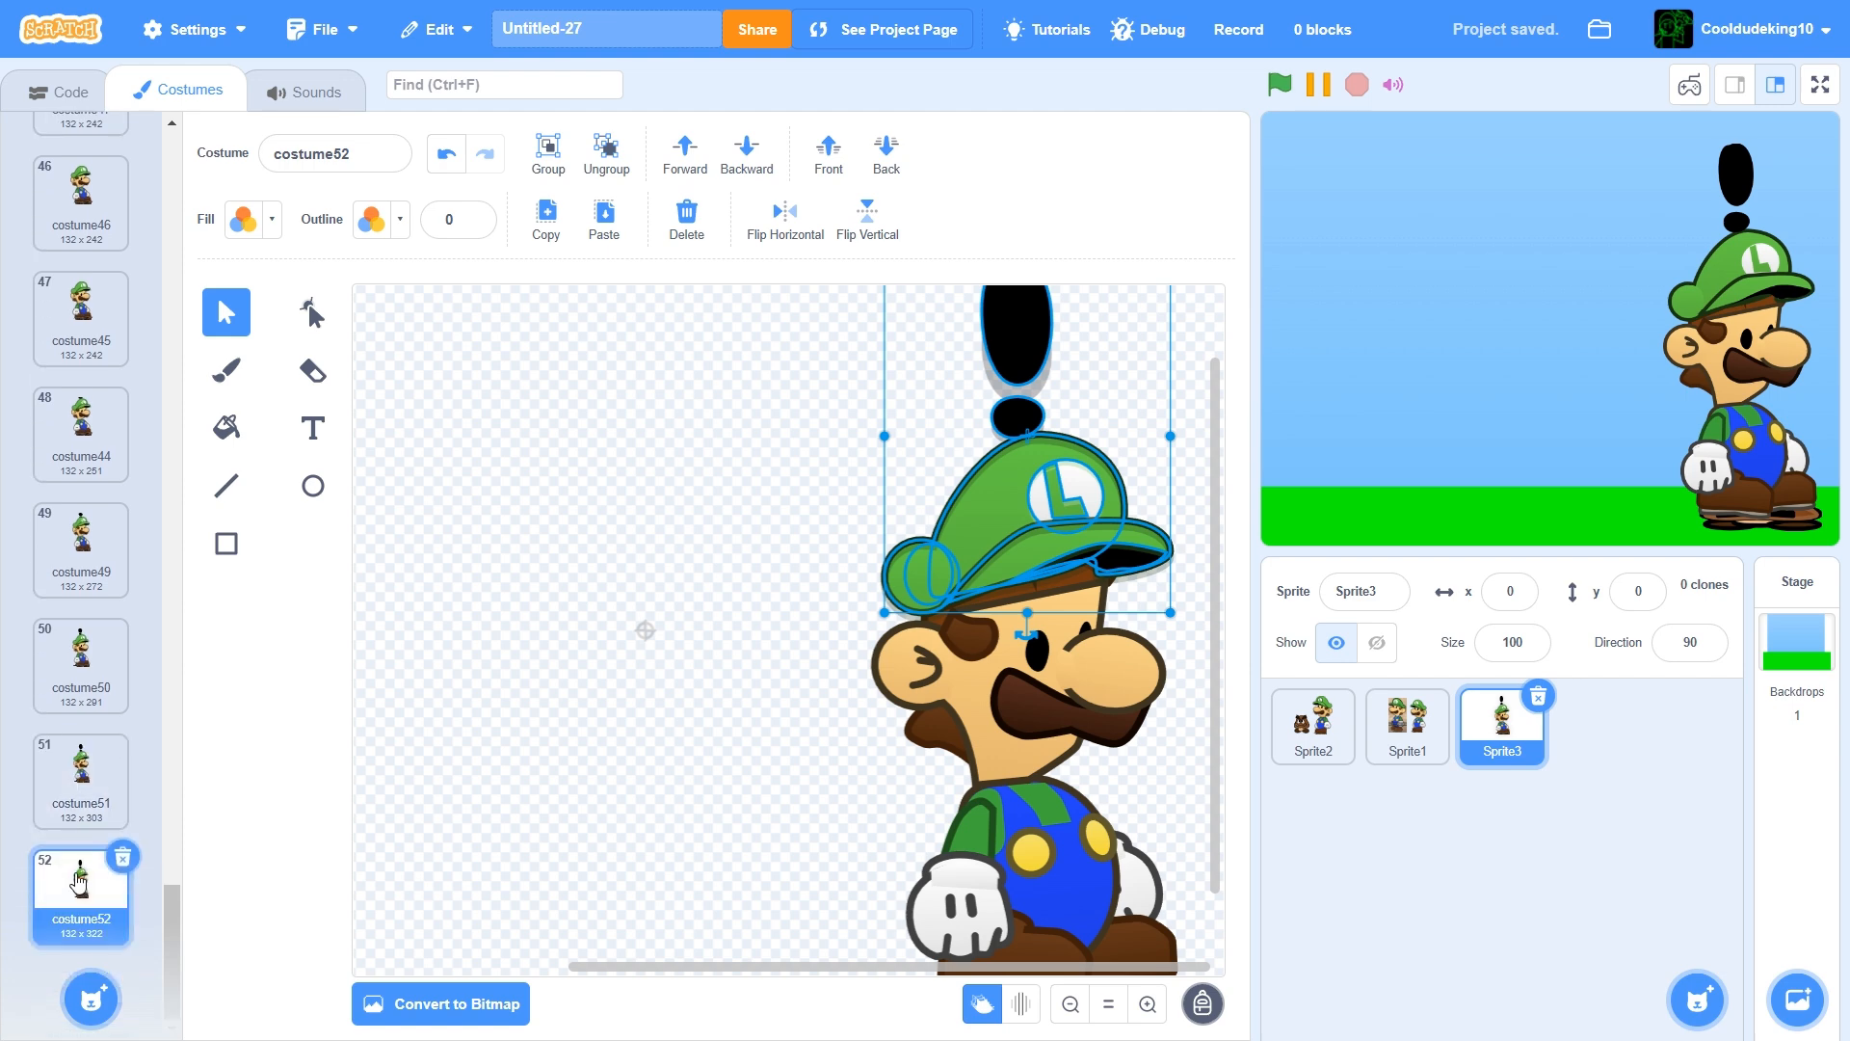
pyautogui.rightClick(53, 879)
pyautogui.click(106, 896)
pyautogui.click(1000, 397)
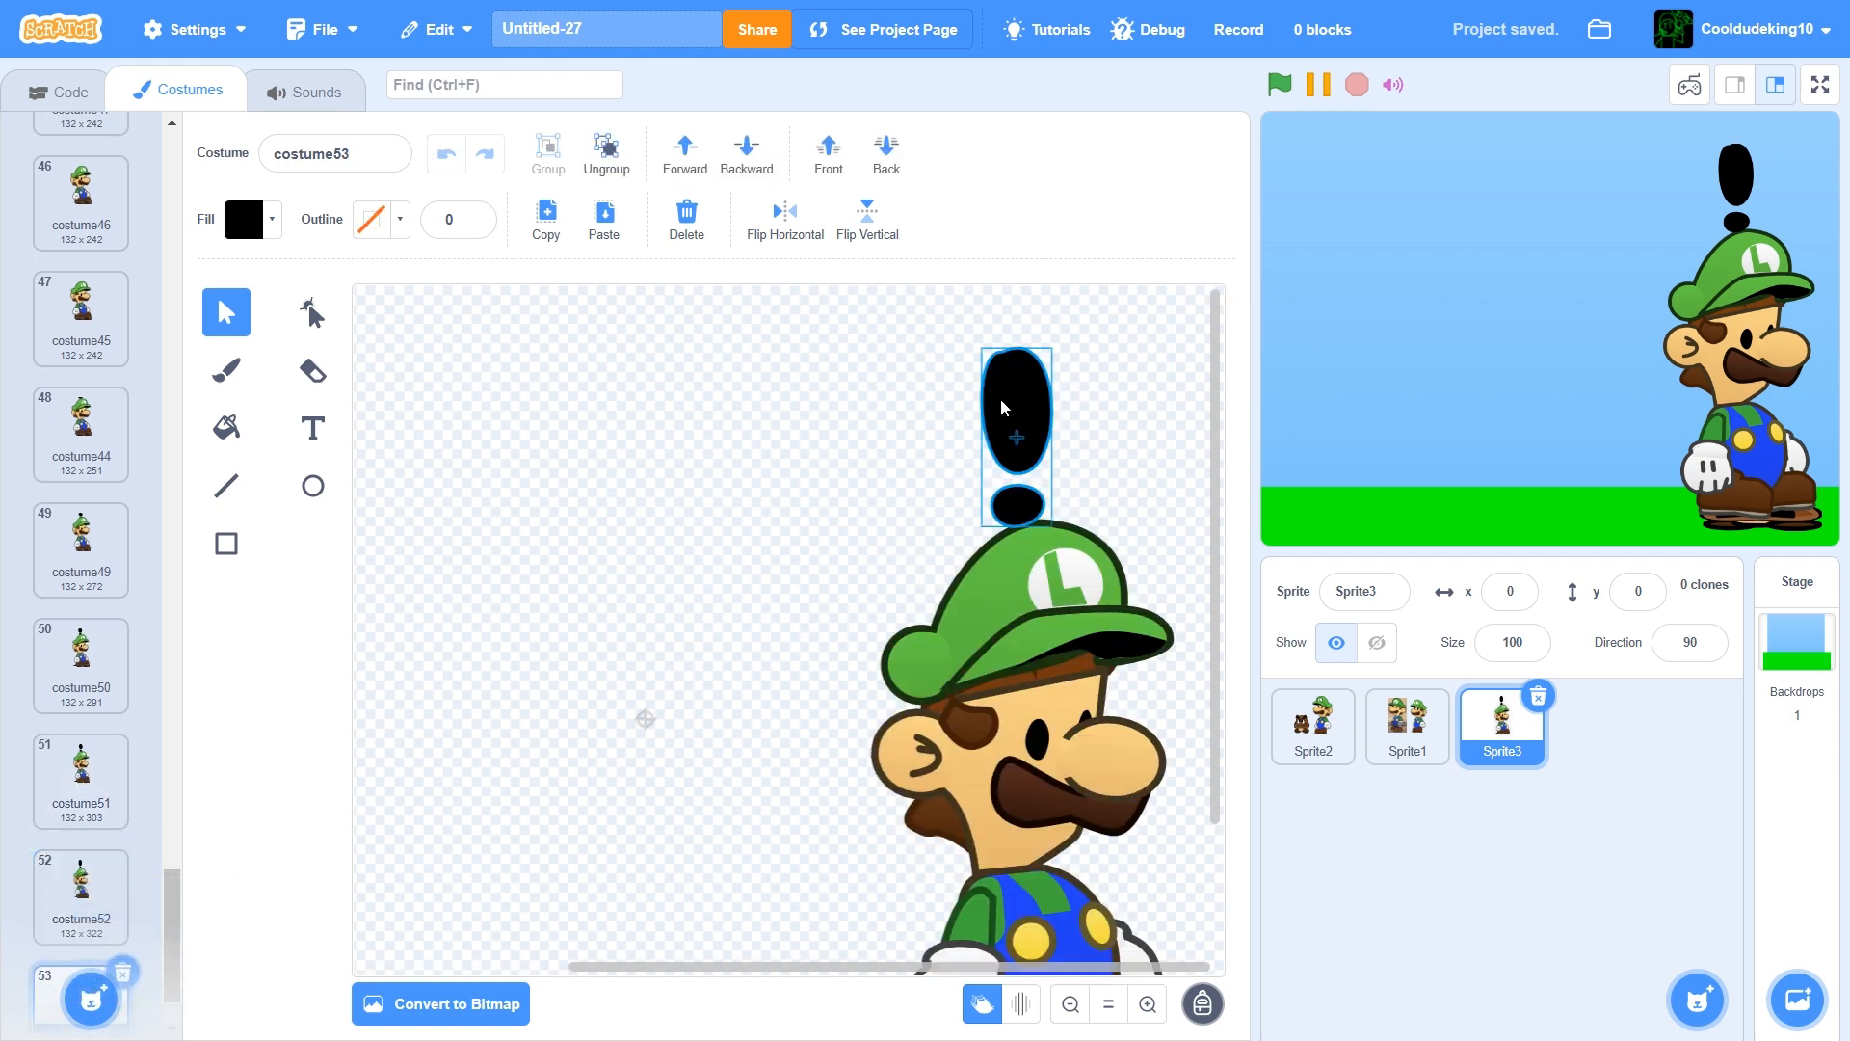
pyautogui.moveTo(1012, 344); pyautogui.dragTo(1011, 323)
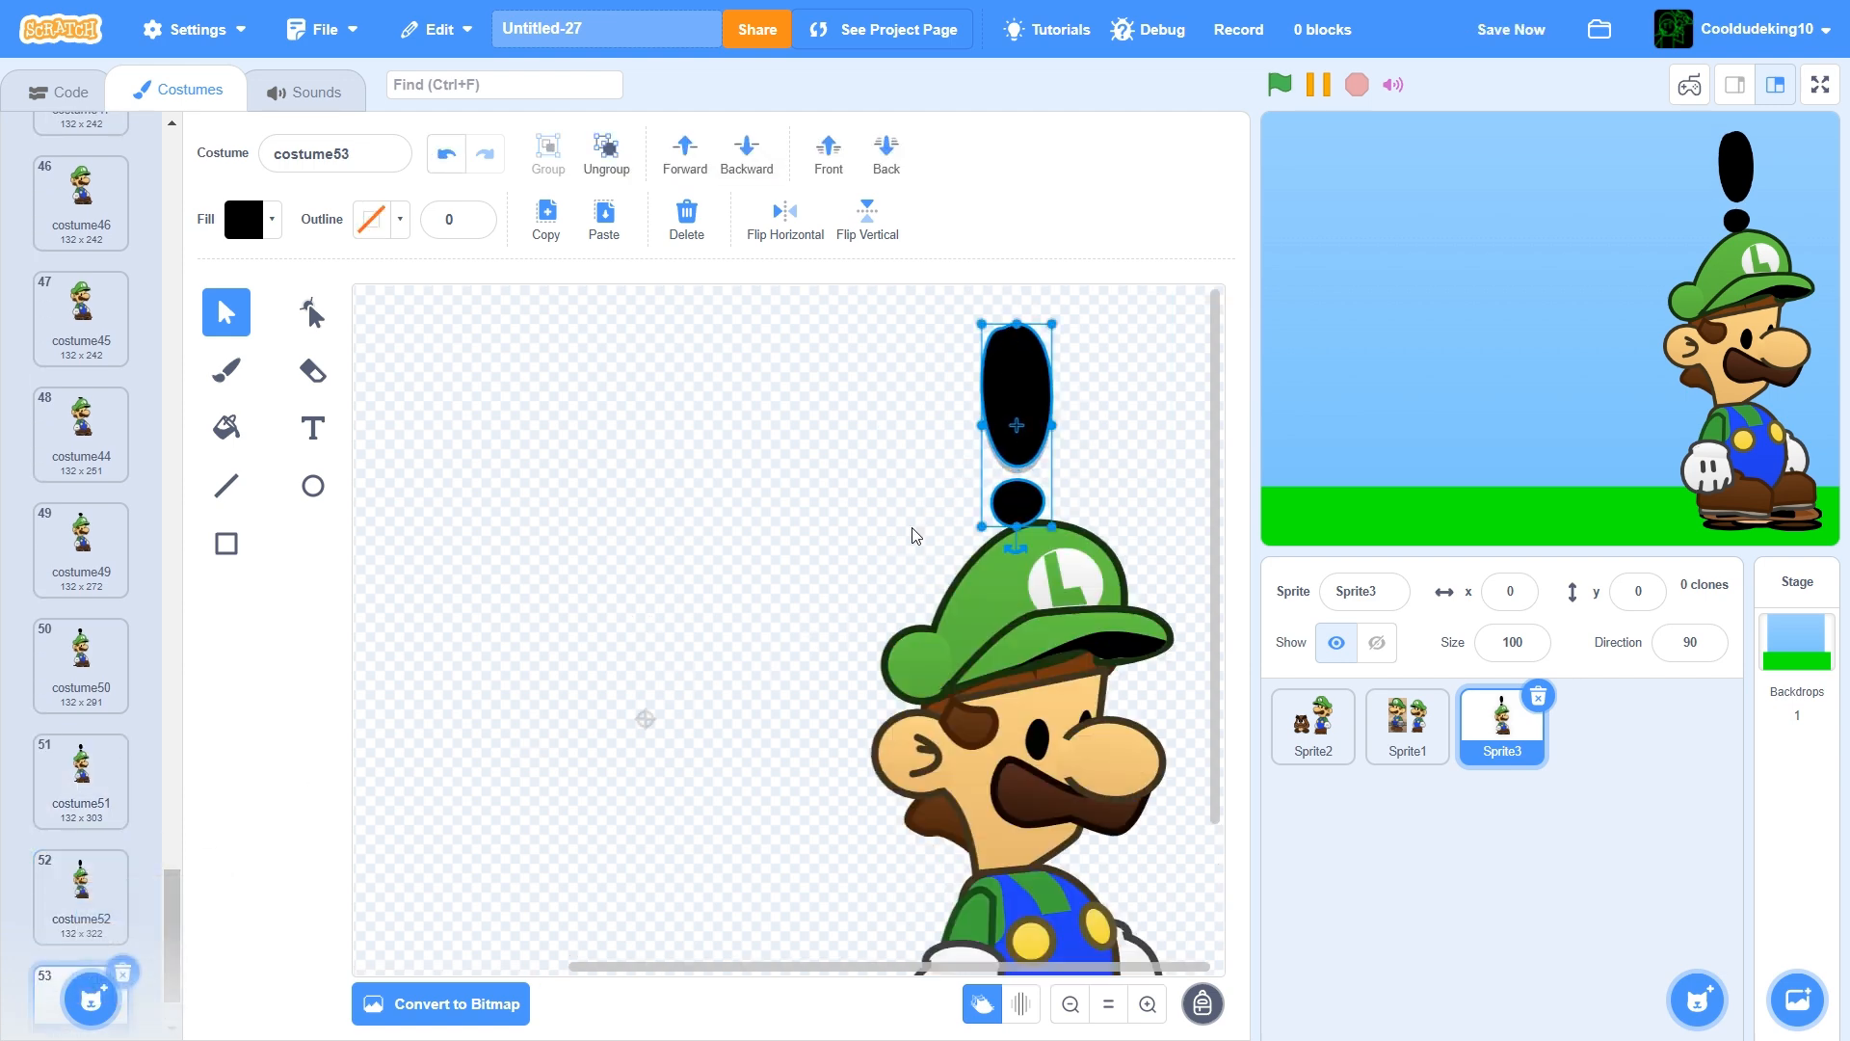
pyautogui.keyDown('shift'); pyautogui.click(1078, 539); pyautogui.keyUp('shift')
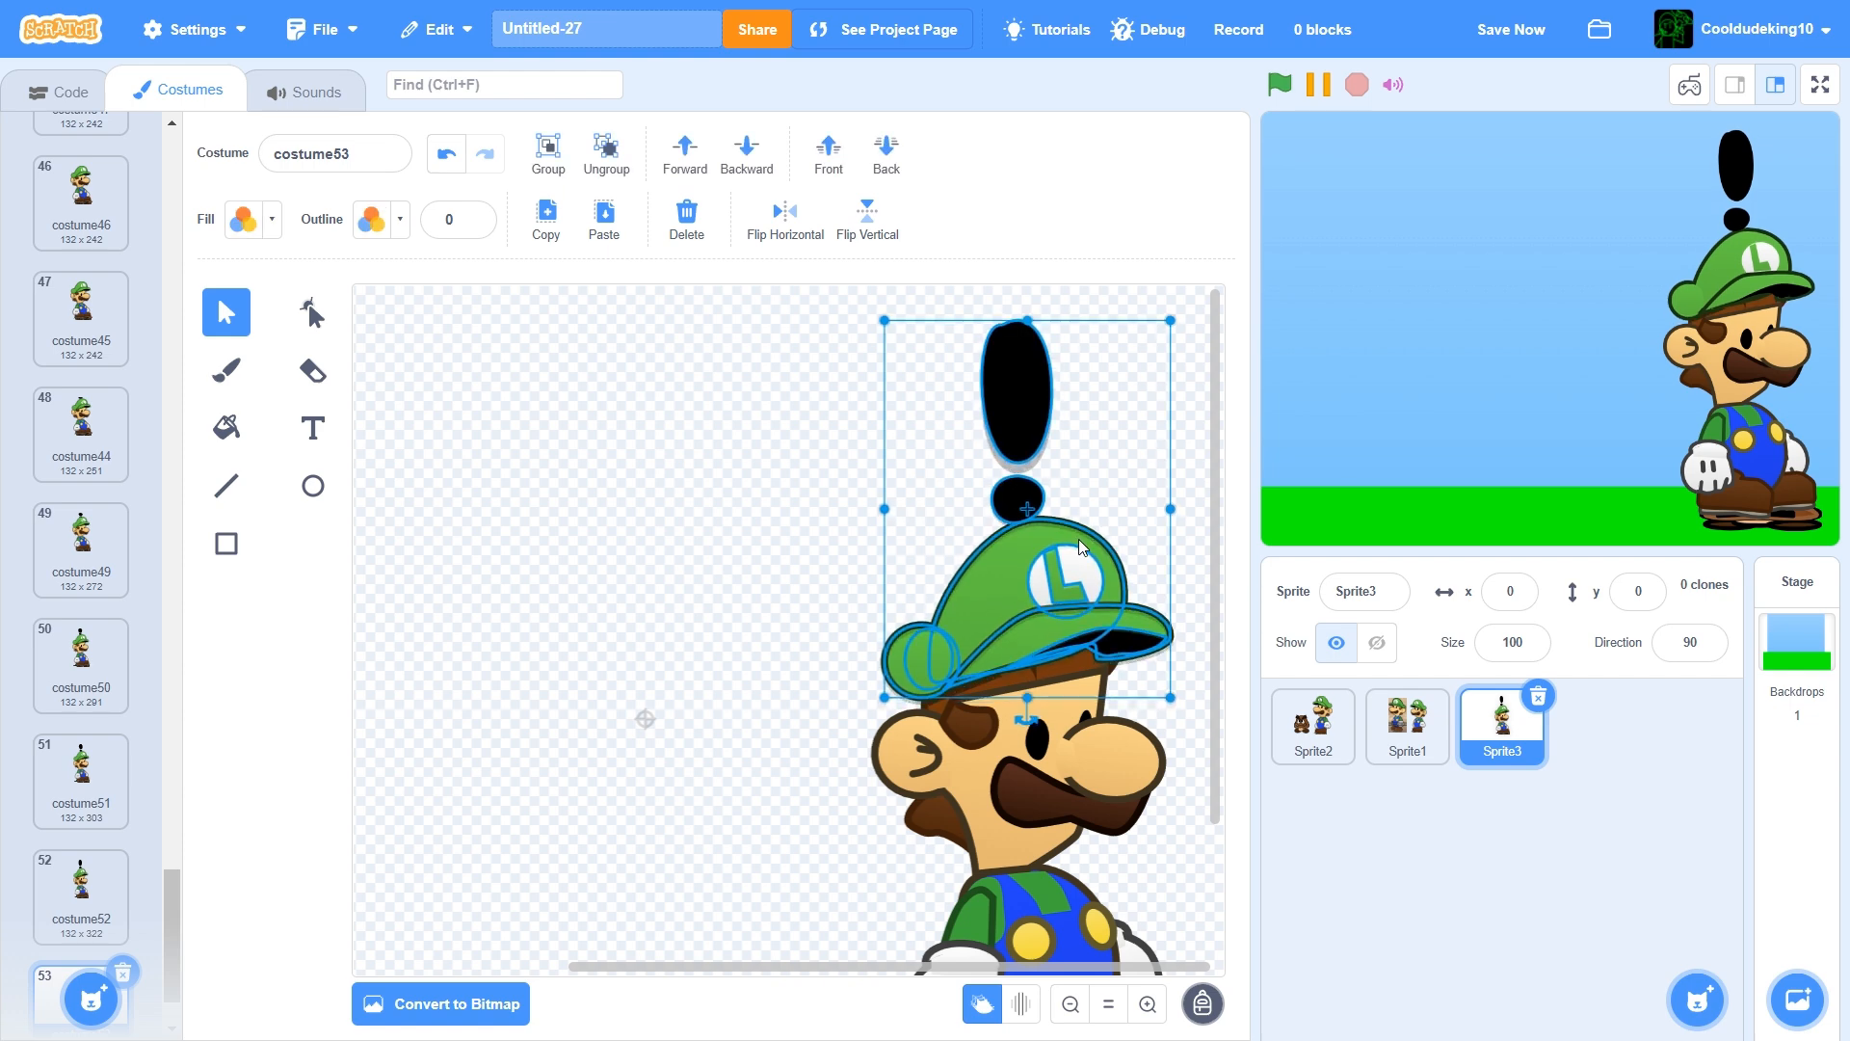
pyautogui.press('Up')
pyautogui.press('Up')
# Duplicate costume53 and lift the exclamation mark slightly off Luigi's cap in the copy
pyautogui.scroll(-2, 29, 853)
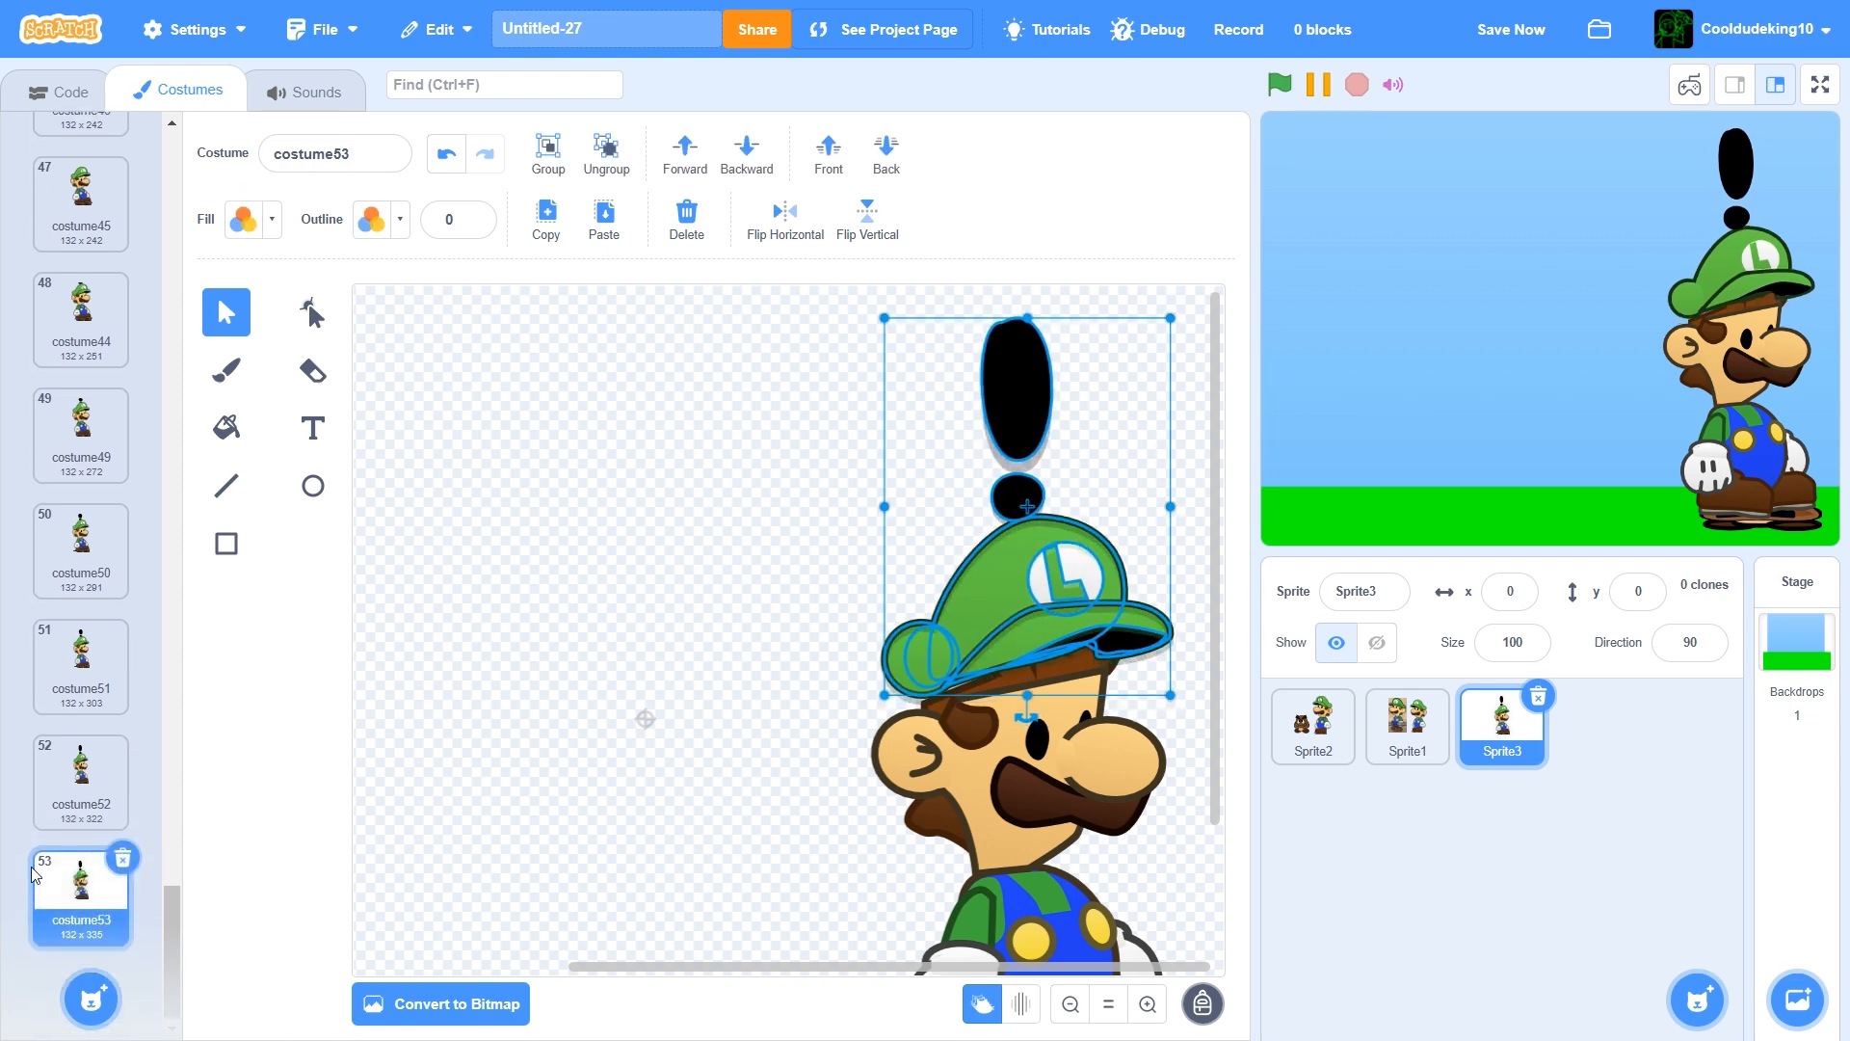
pyautogui.rightClick(47, 869)
pyautogui.click(75, 885)
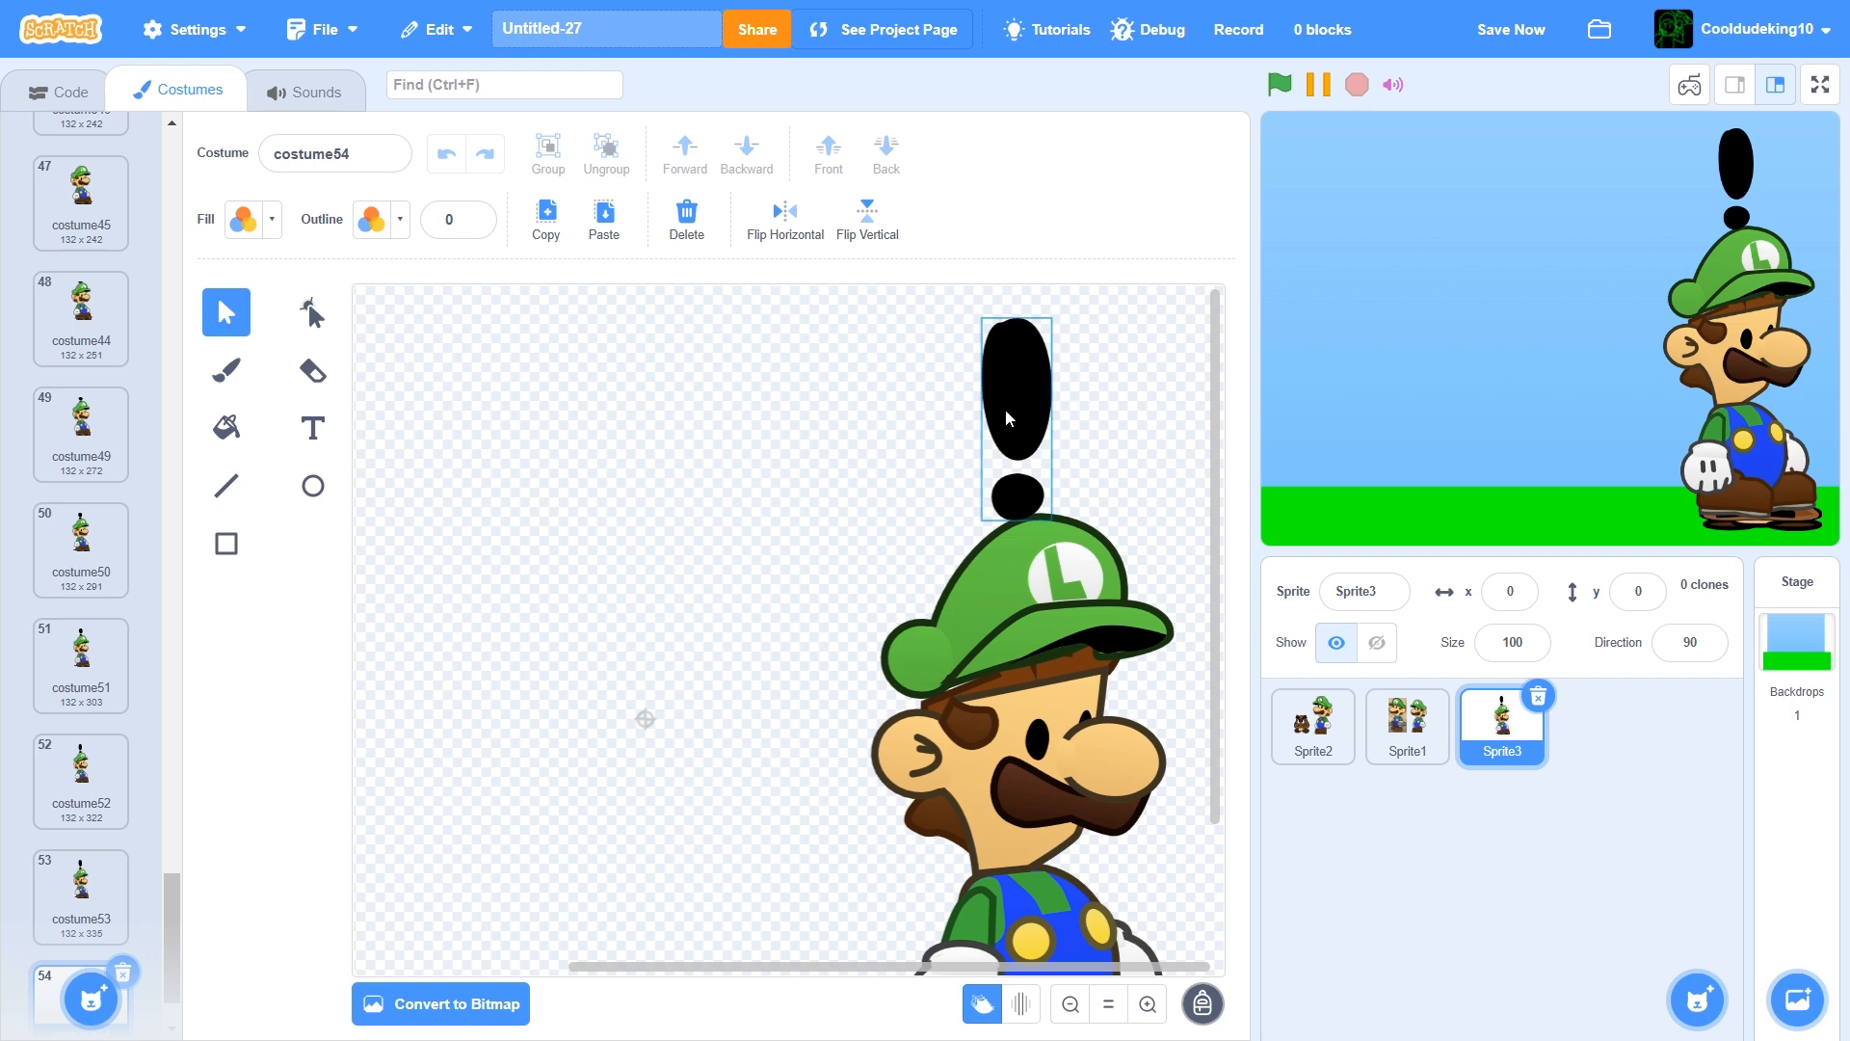
pyautogui.moveTo(1004, 408); pyautogui.dragTo(1015, 398)
# Duplicate costume54 and raise the exclamation mark further above the cap in the copy
pyautogui.scroll(-1, 70, 900)
pyautogui.rightClick(68, 900)
pyautogui.click(92, 915)
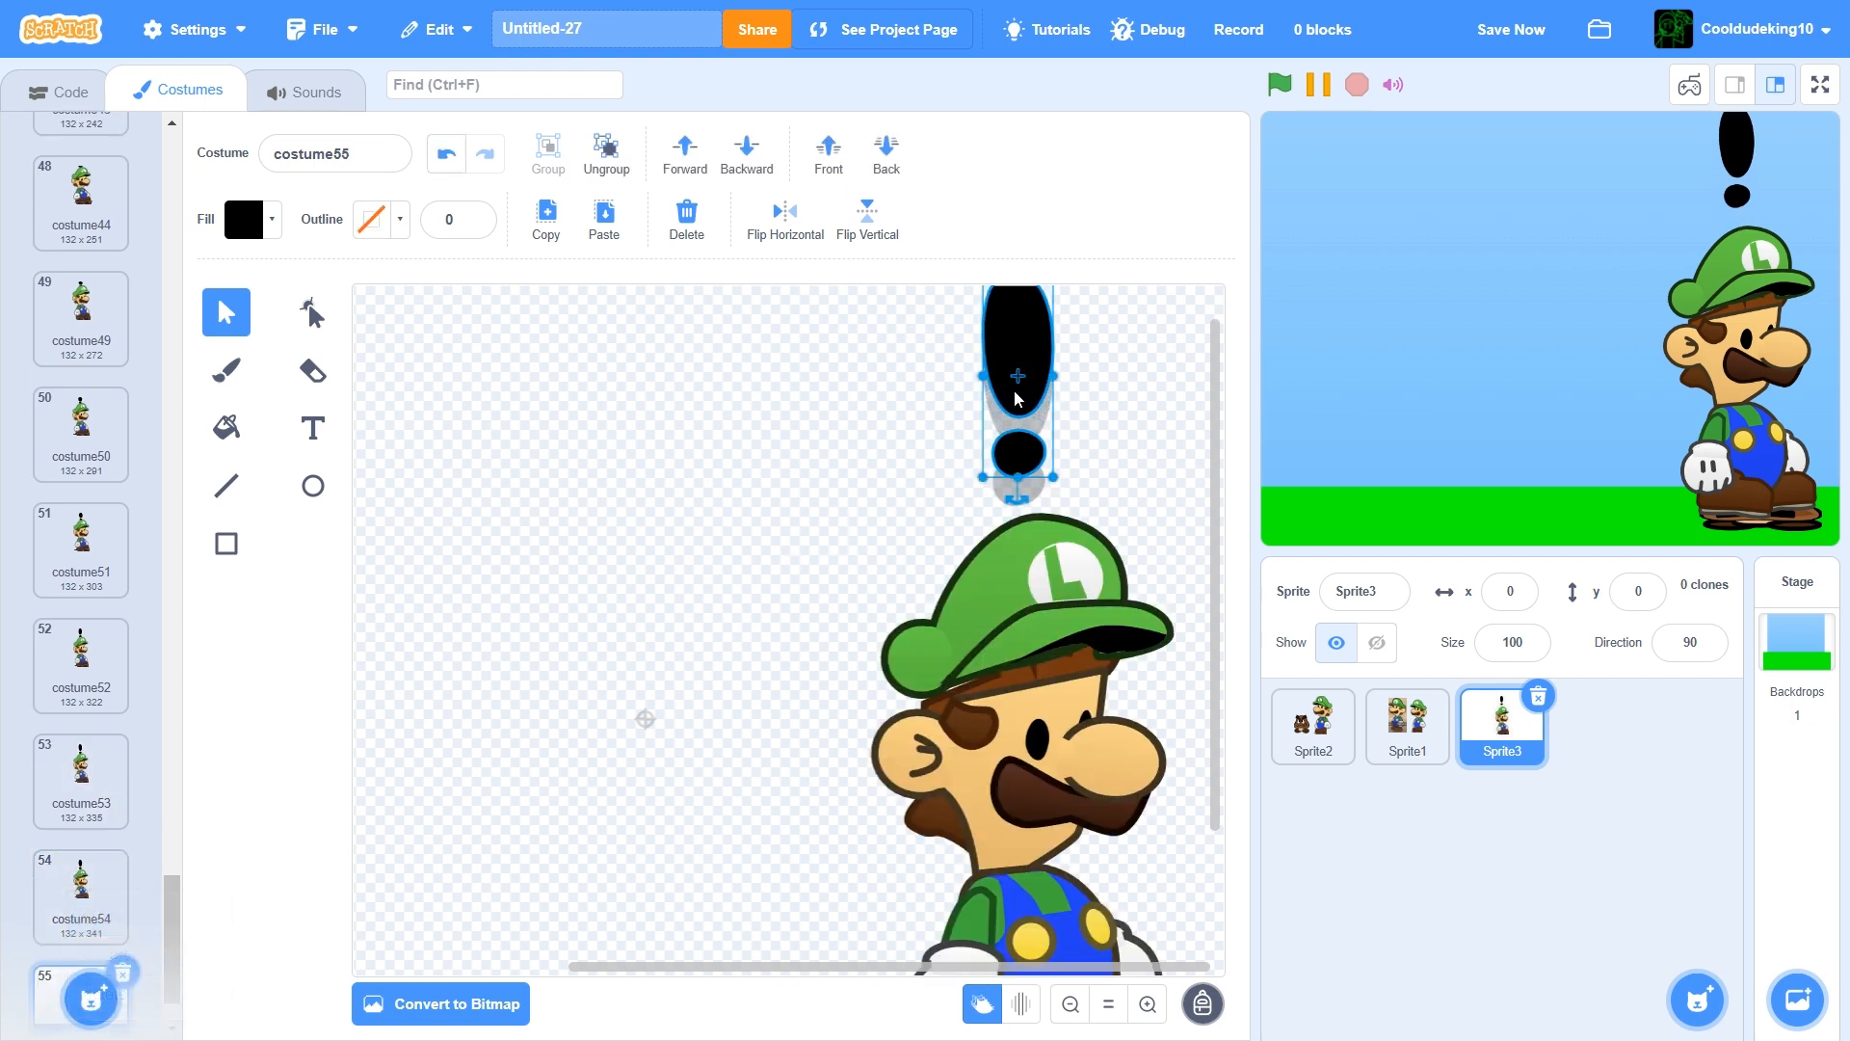
# In a duplicate of costume55, lower Luigi's cap slightly and move the exclamation mark higher
pyautogui.scroll(-1, 135, 729)
pyautogui.rightClick(102, 913)
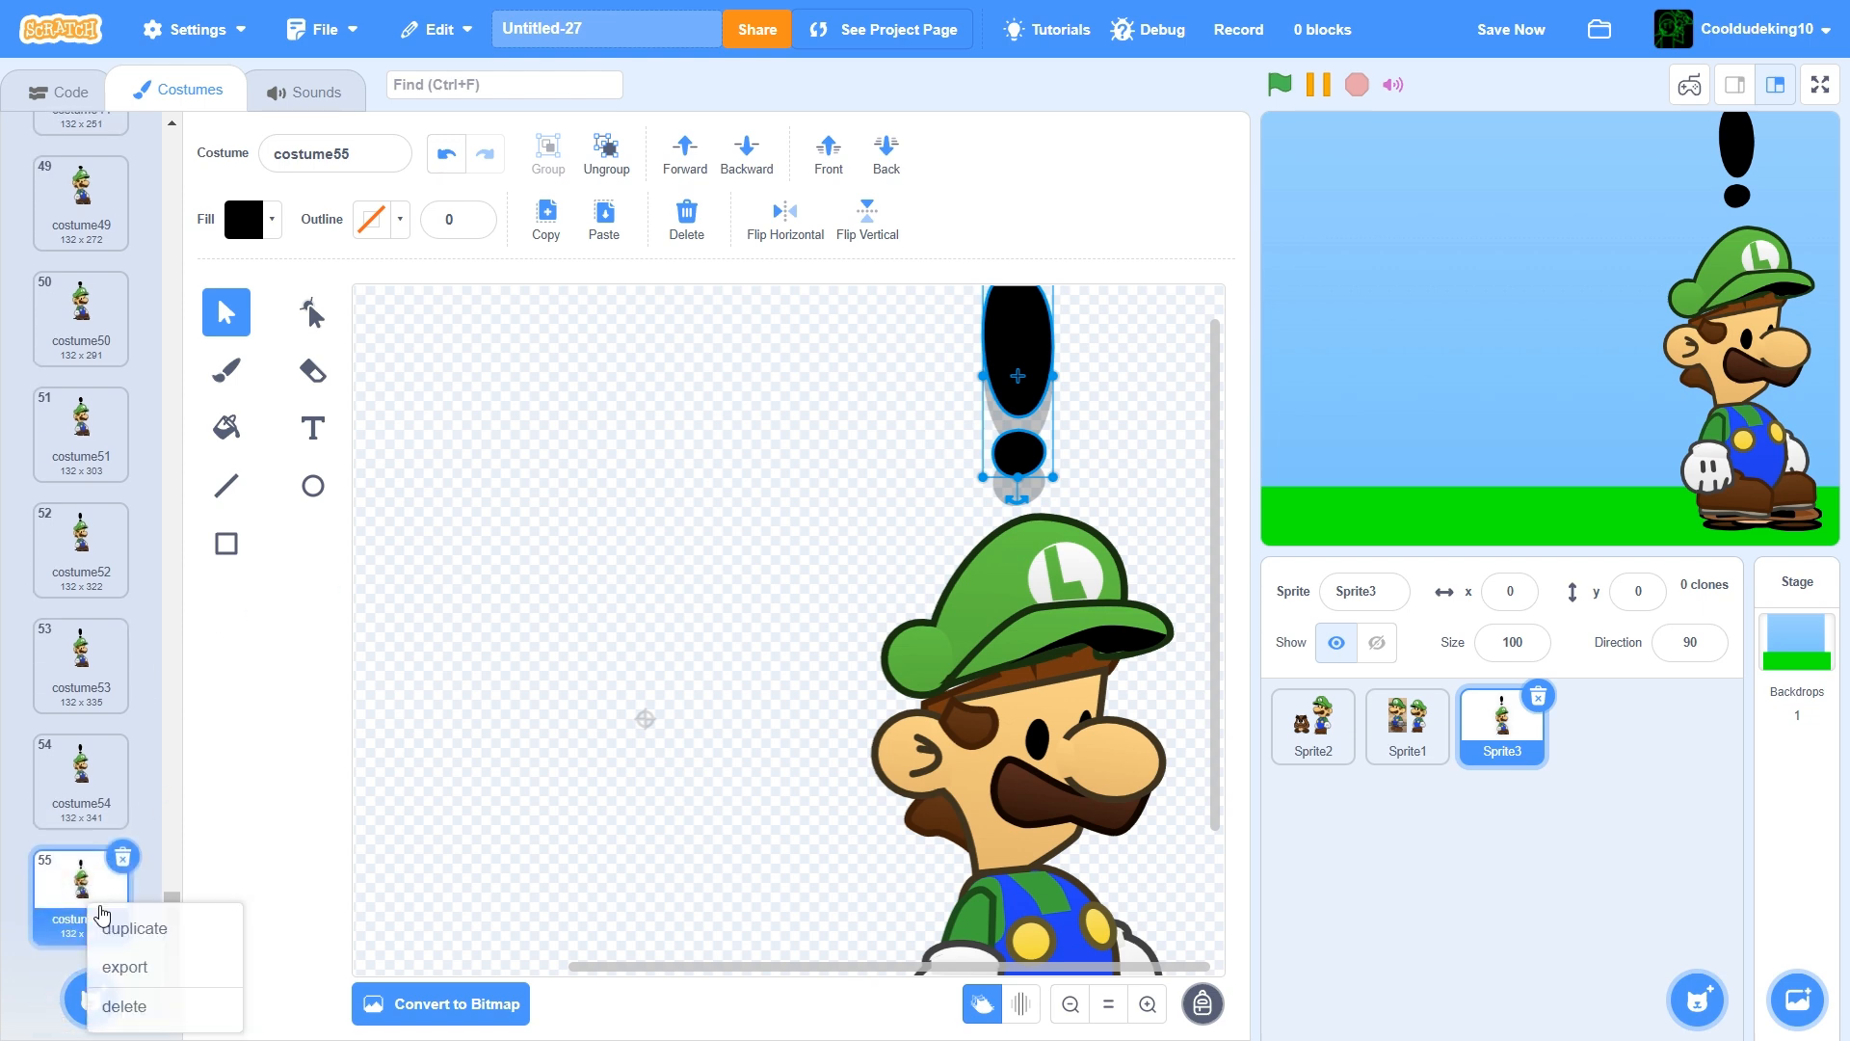
pyautogui.click(107, 926)
pyautogui.click(1055, 536)
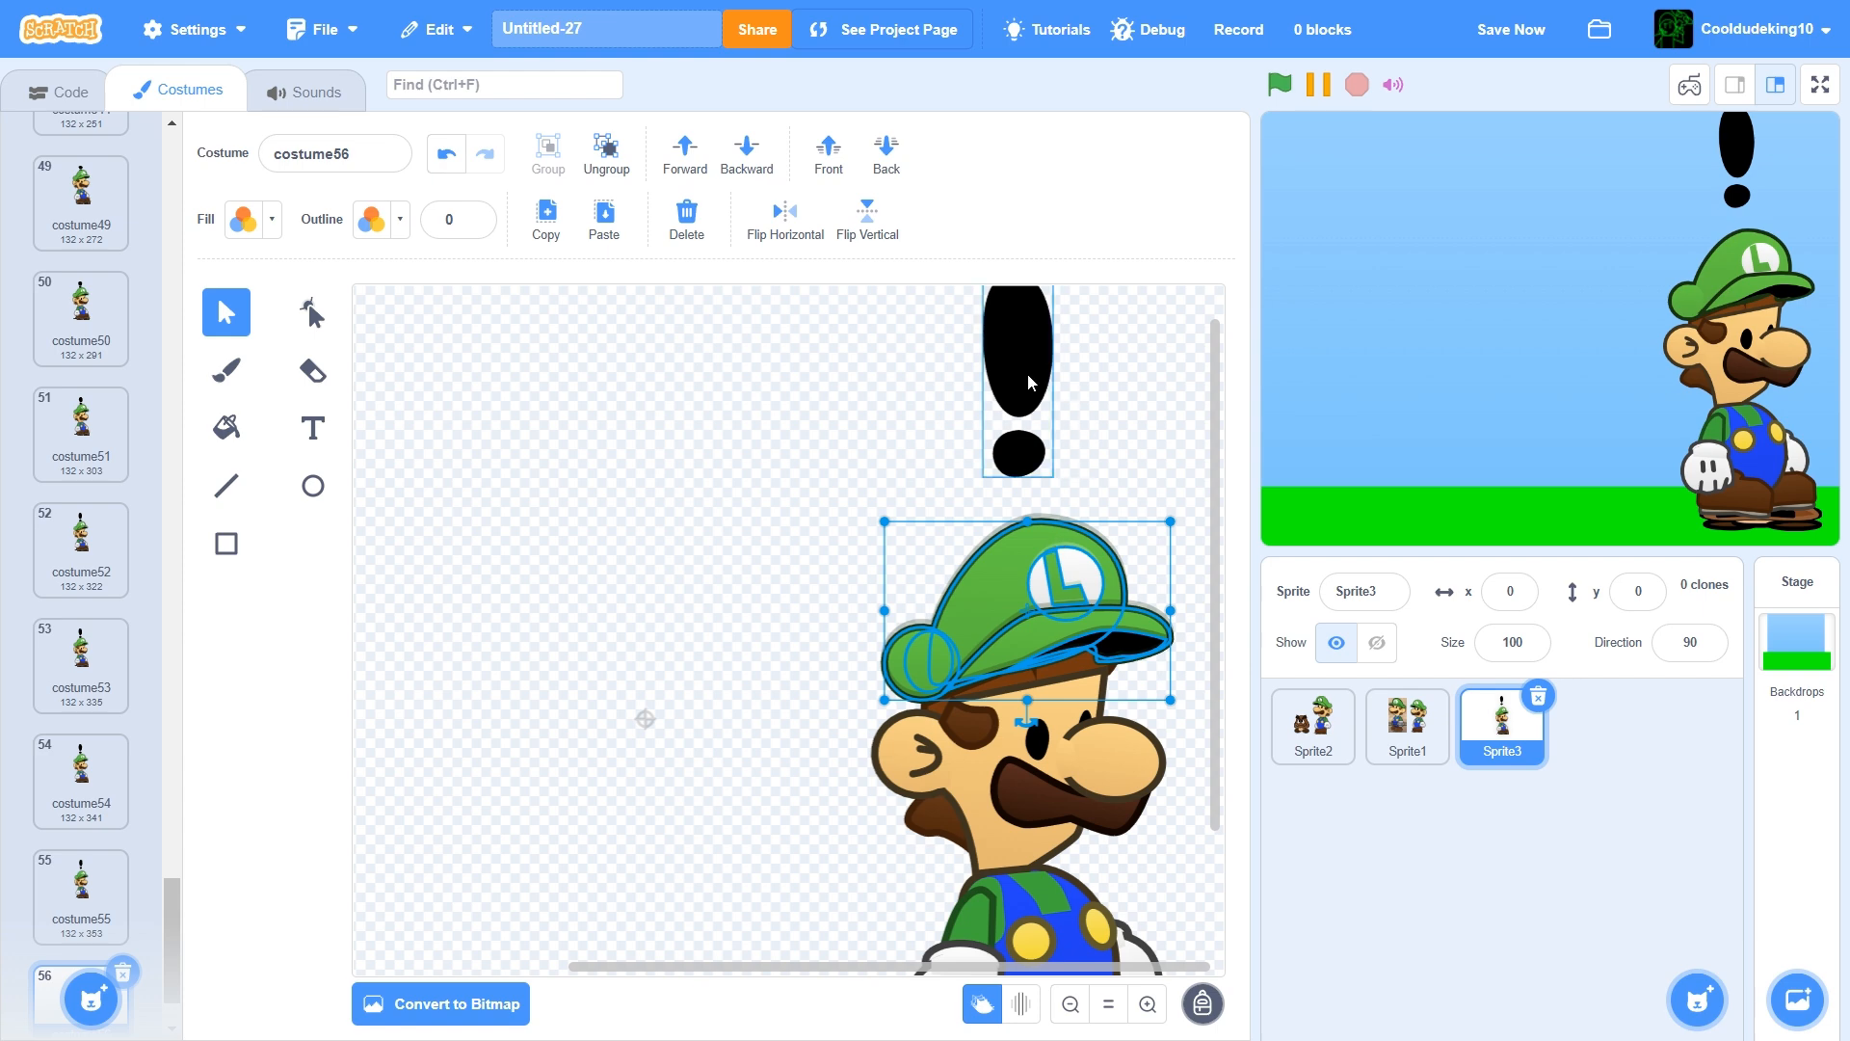
pyautogui.moveTo(1026, 373); pyautogui.dragTo(1029, 352)
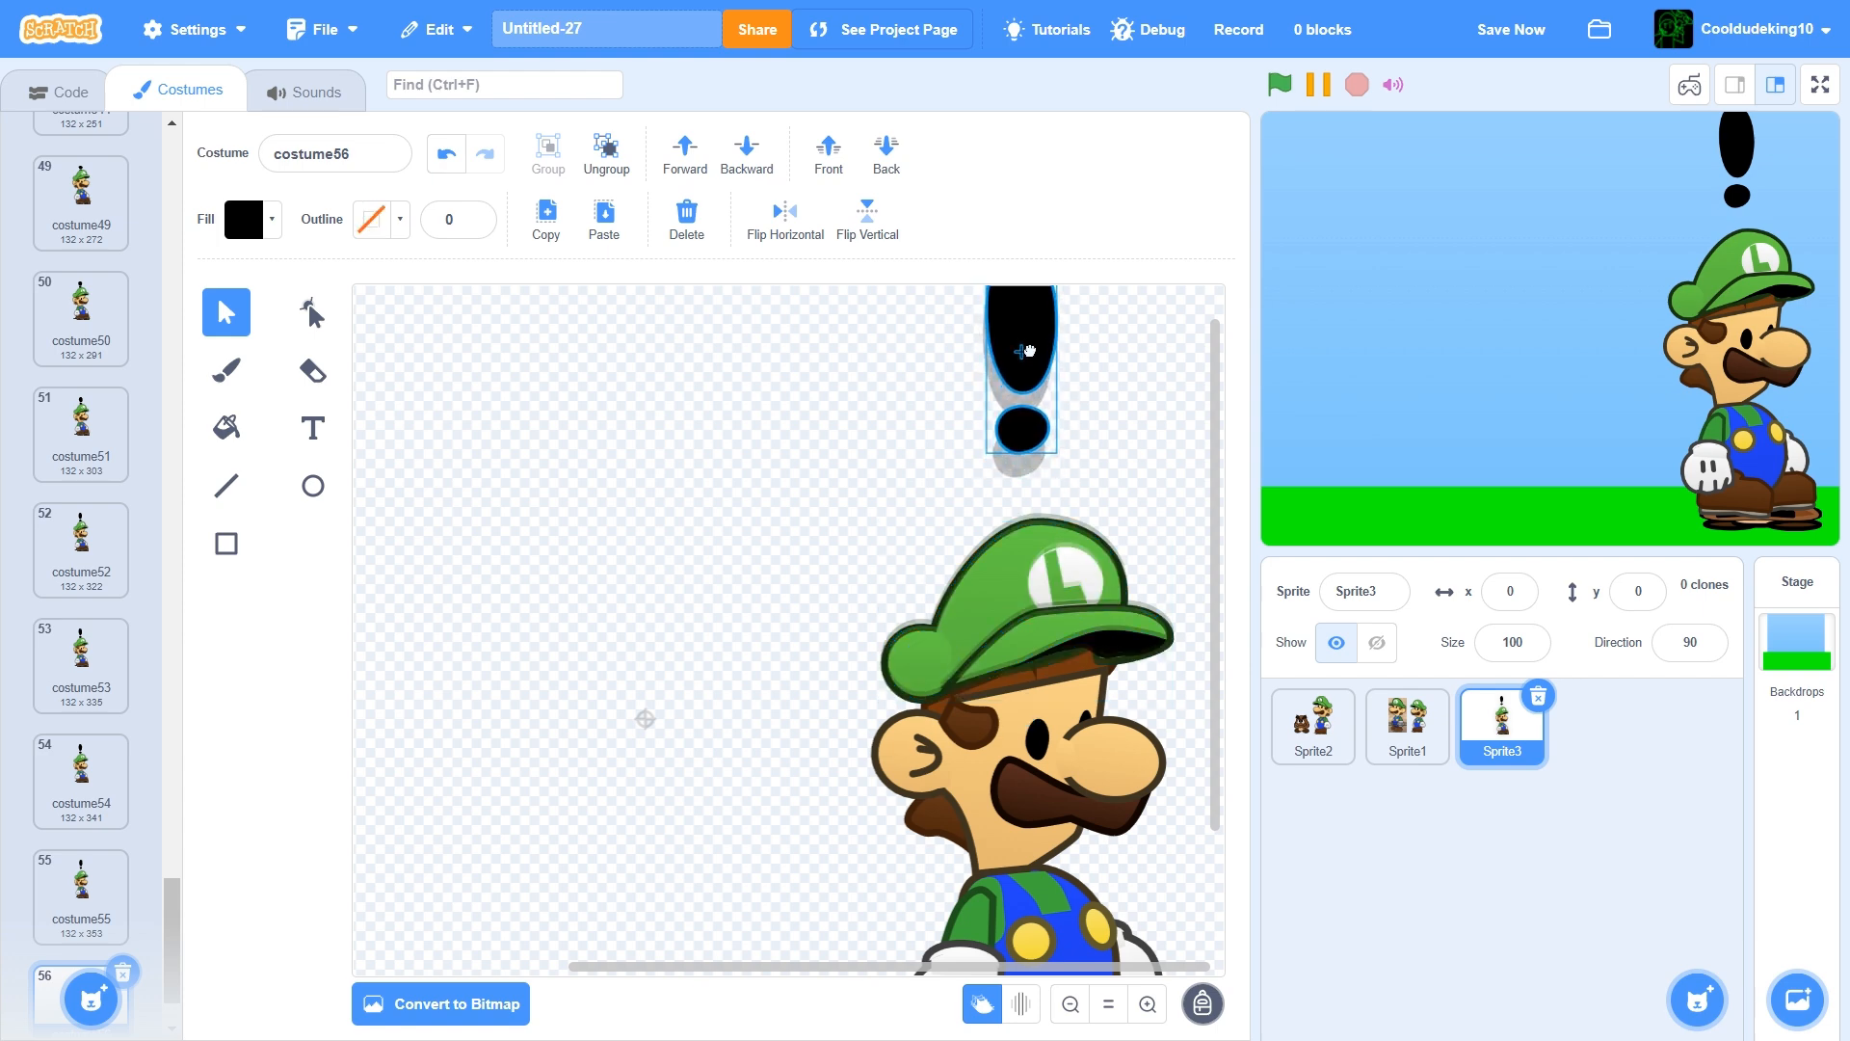
# In a duplicate of costume56, lower the cap a bit more and move the exclamation mark up toward the stage's upper edge
pyautogui.scroll(-2, 58, 886)
pyautogui.rightClick(55, 873)
pyautogui.click(93, 908)
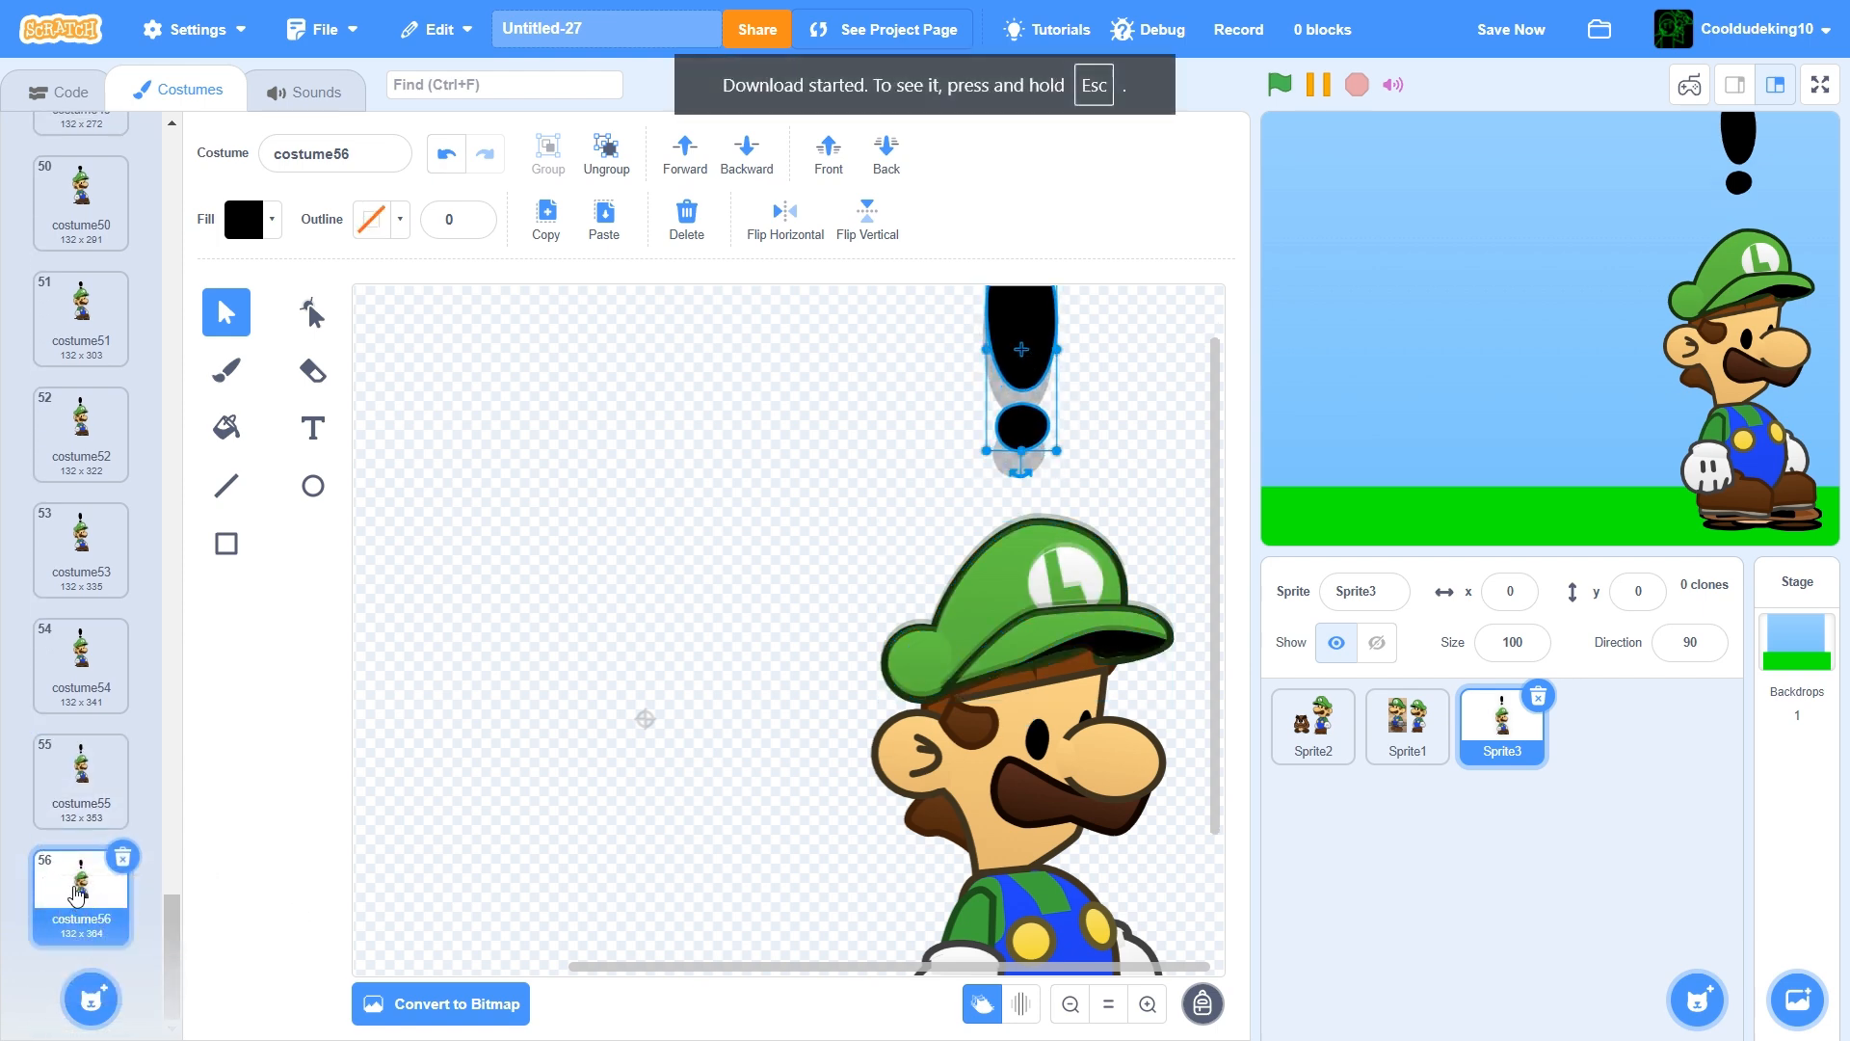
pyautogui.rightClick(77, 895)
pyautogui.click(96, 909)
pyautogui.click(1014, 627)
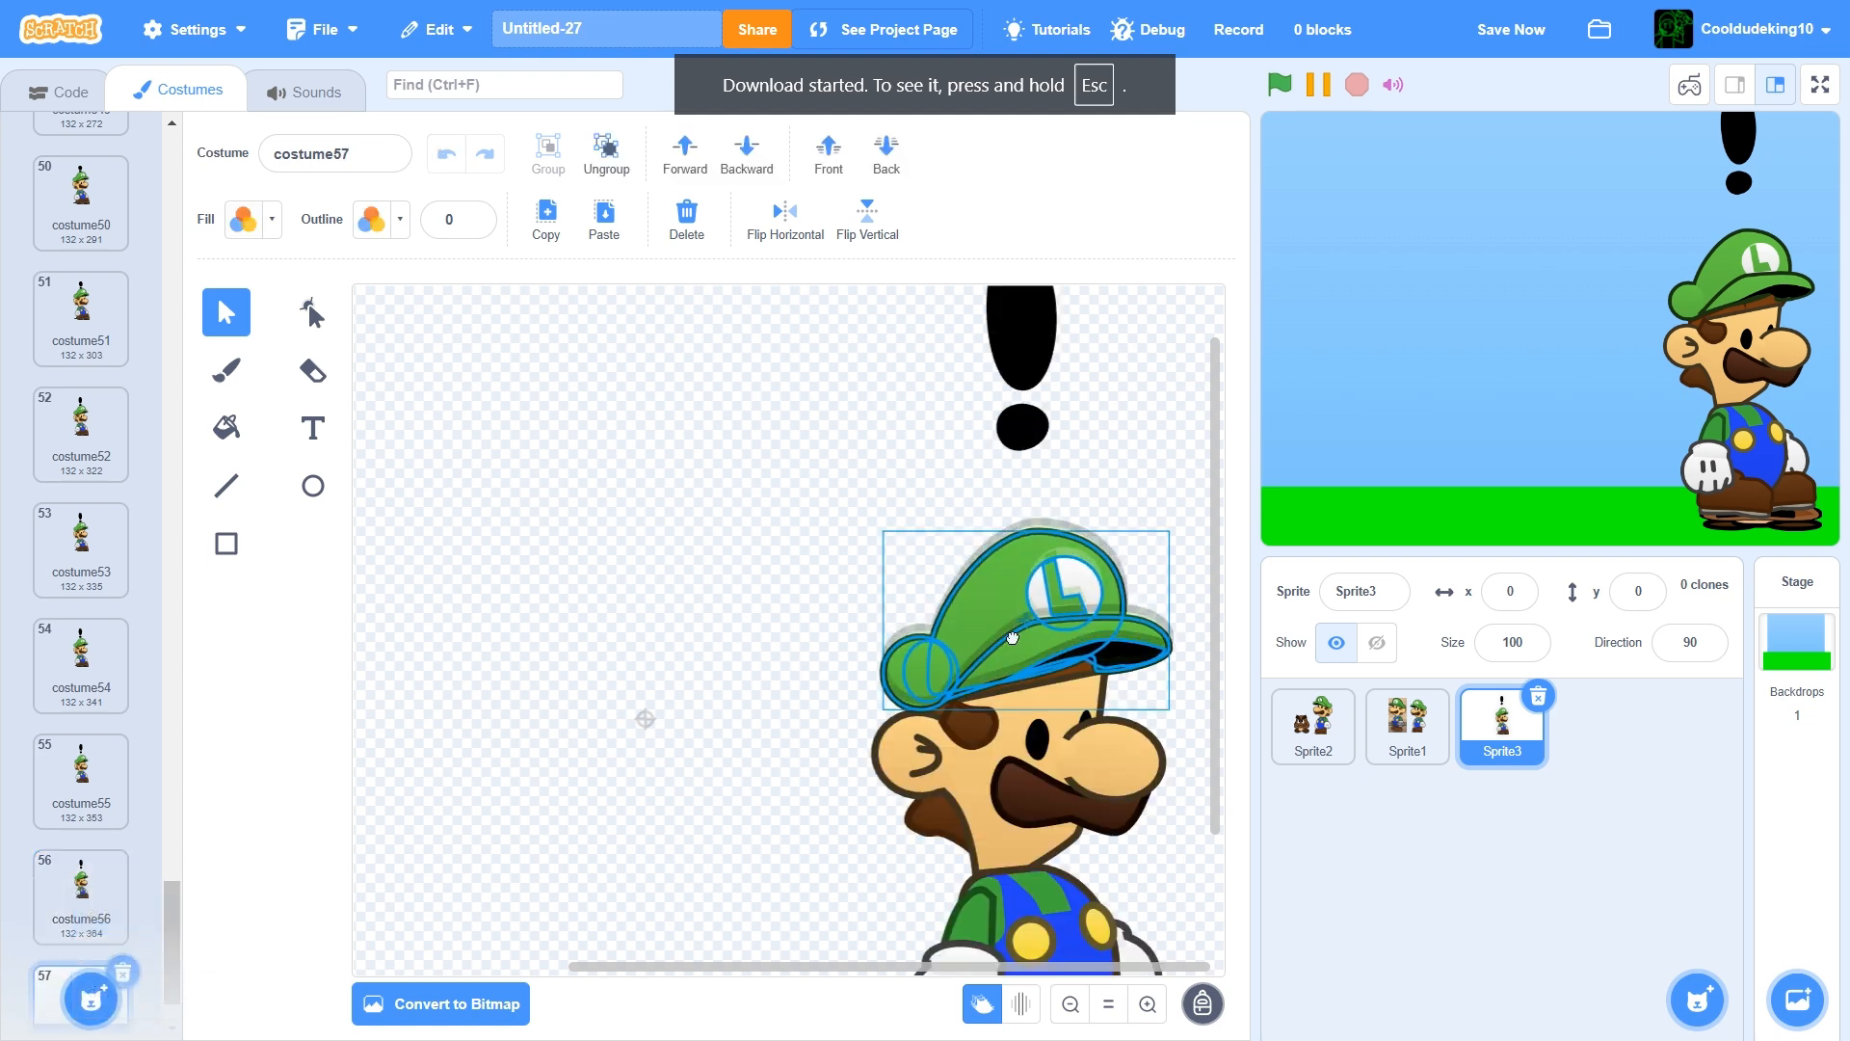
pyautogui.moveTo(1019, 417); pyautogui.dragTo(1016, 379)
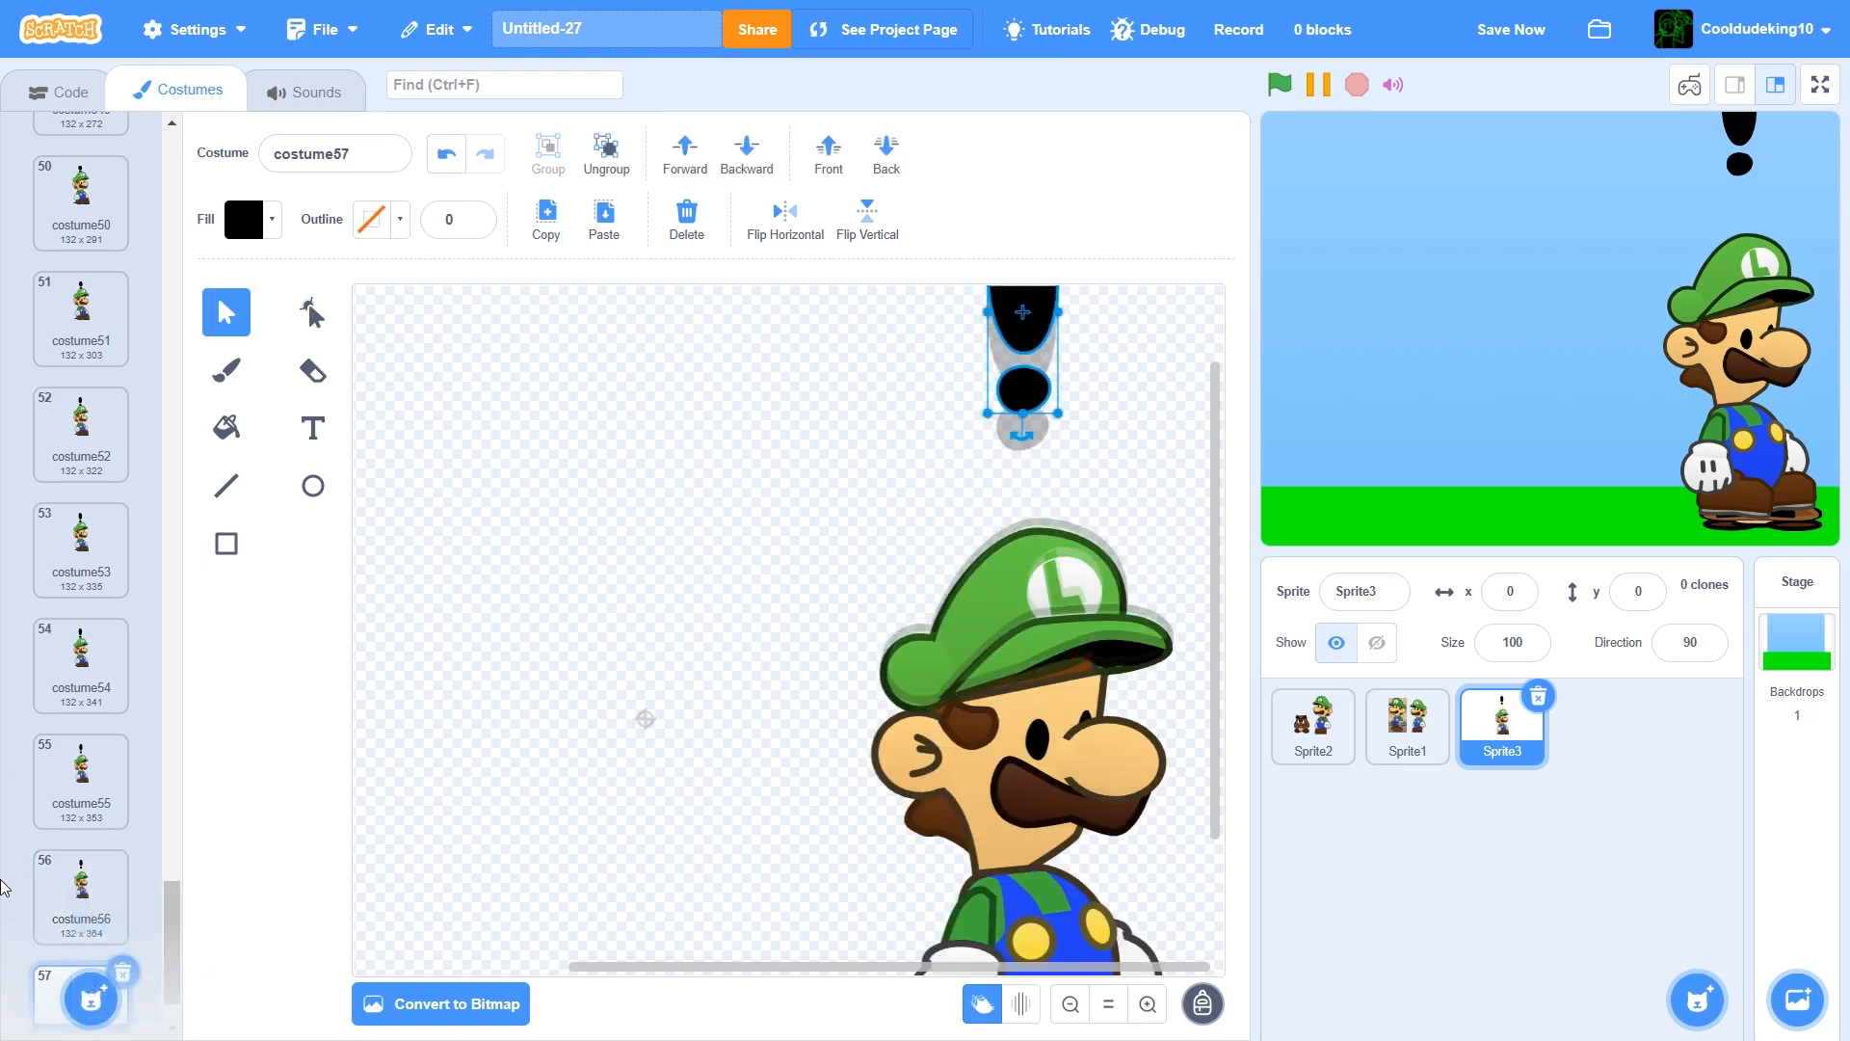
# In a duplicate of costume57, settle the cap back down on Luigi's head and push the exclamation mark mostly off the stage
pyautogui.rightClick(96, 898)
pyautogui.click(135, 920)
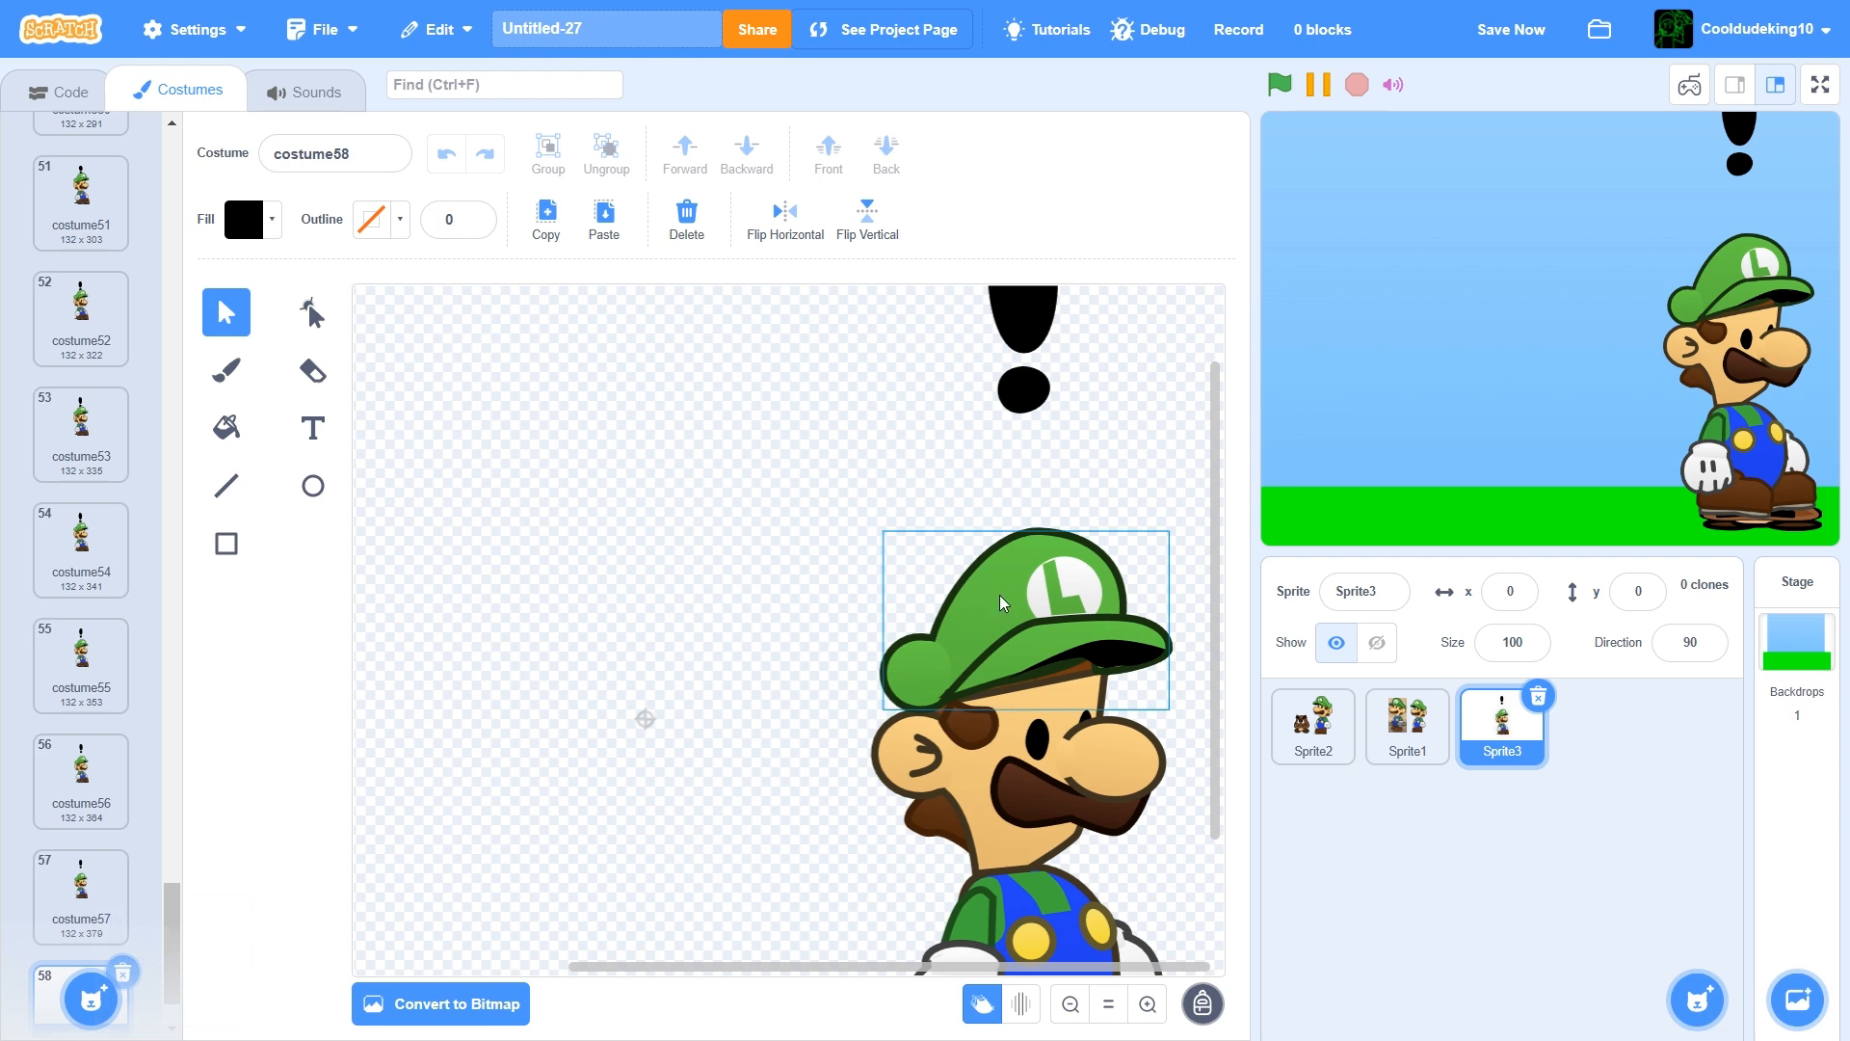
pyautogui.moveTo(1002, 595); pyautogui.dragTo(1008, 603)
pyautogui.moveTo(1036, 393); pyautogui.dragTo(1034, 355)
# In a duplicate of costume58, delete the exclamation mark and save the project
pyautogui.scroll(-2, 38, 868)
pyautogui.rightClick(58, 920)
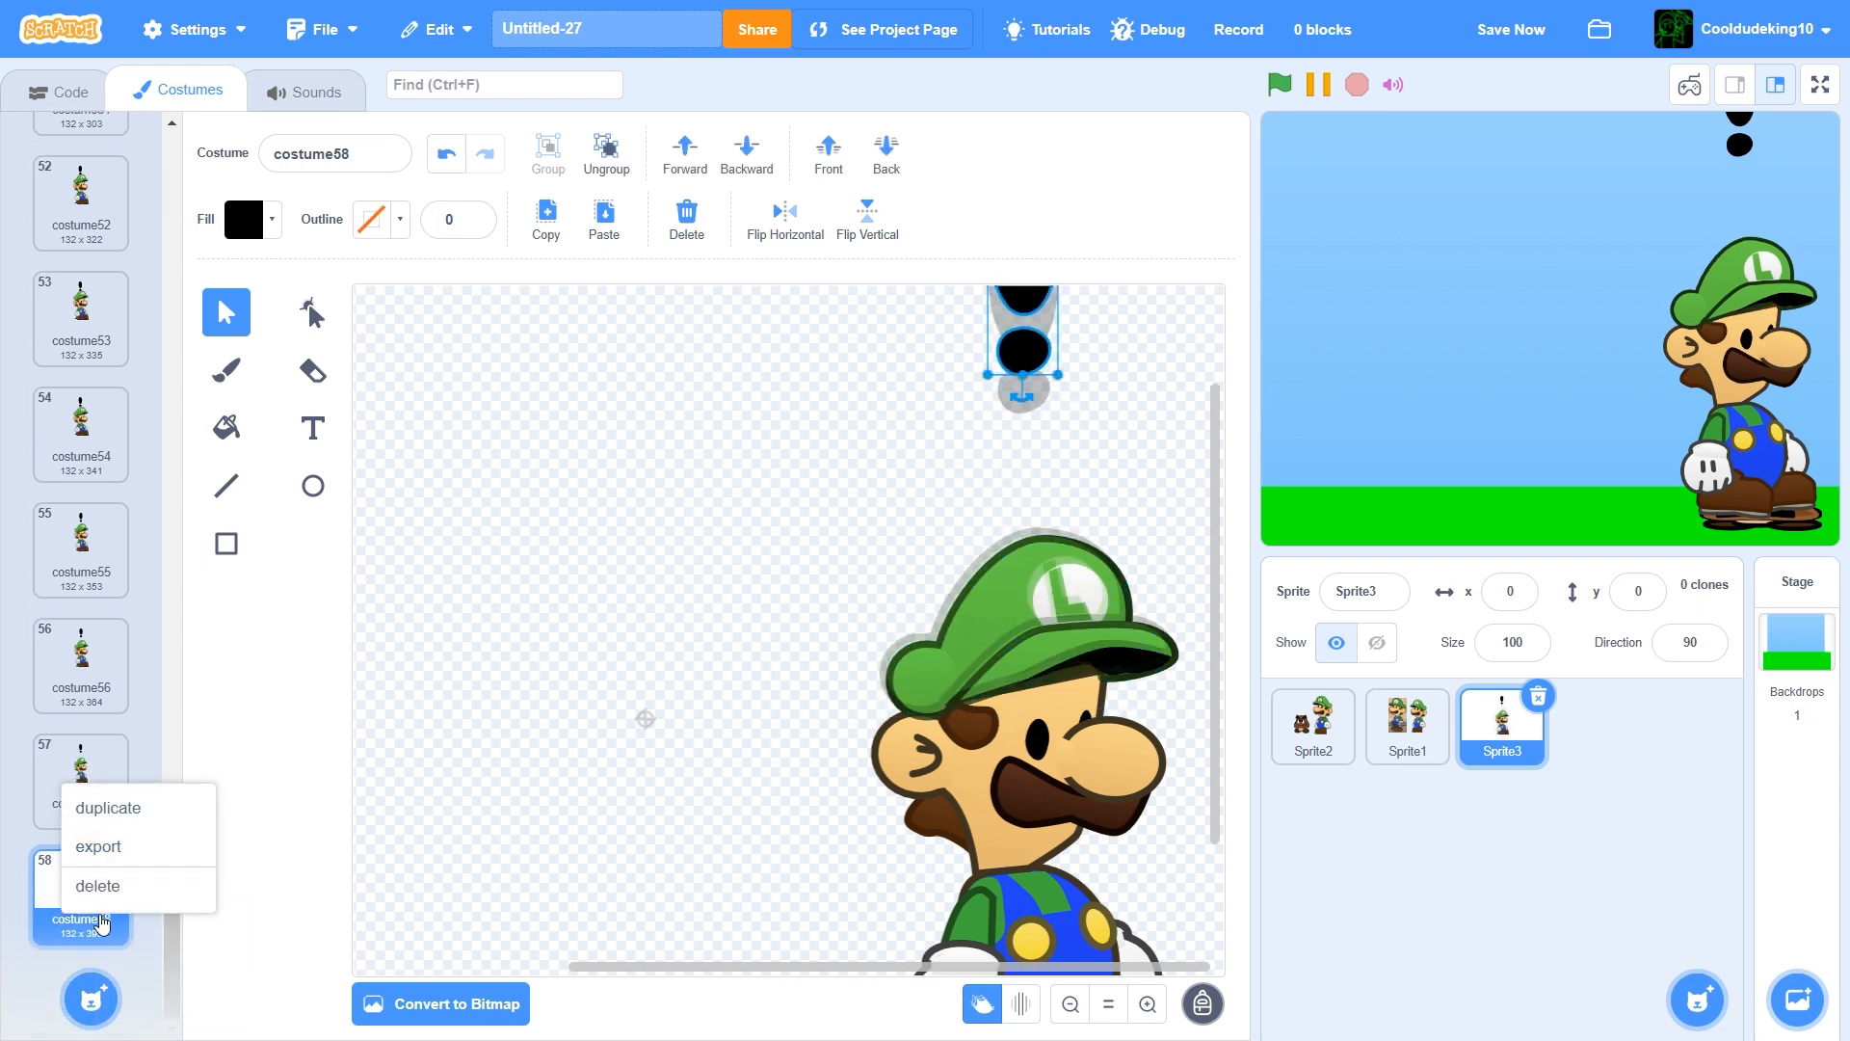
pyautogui.click(106, 808)
pyautogui.click(1023, 349)
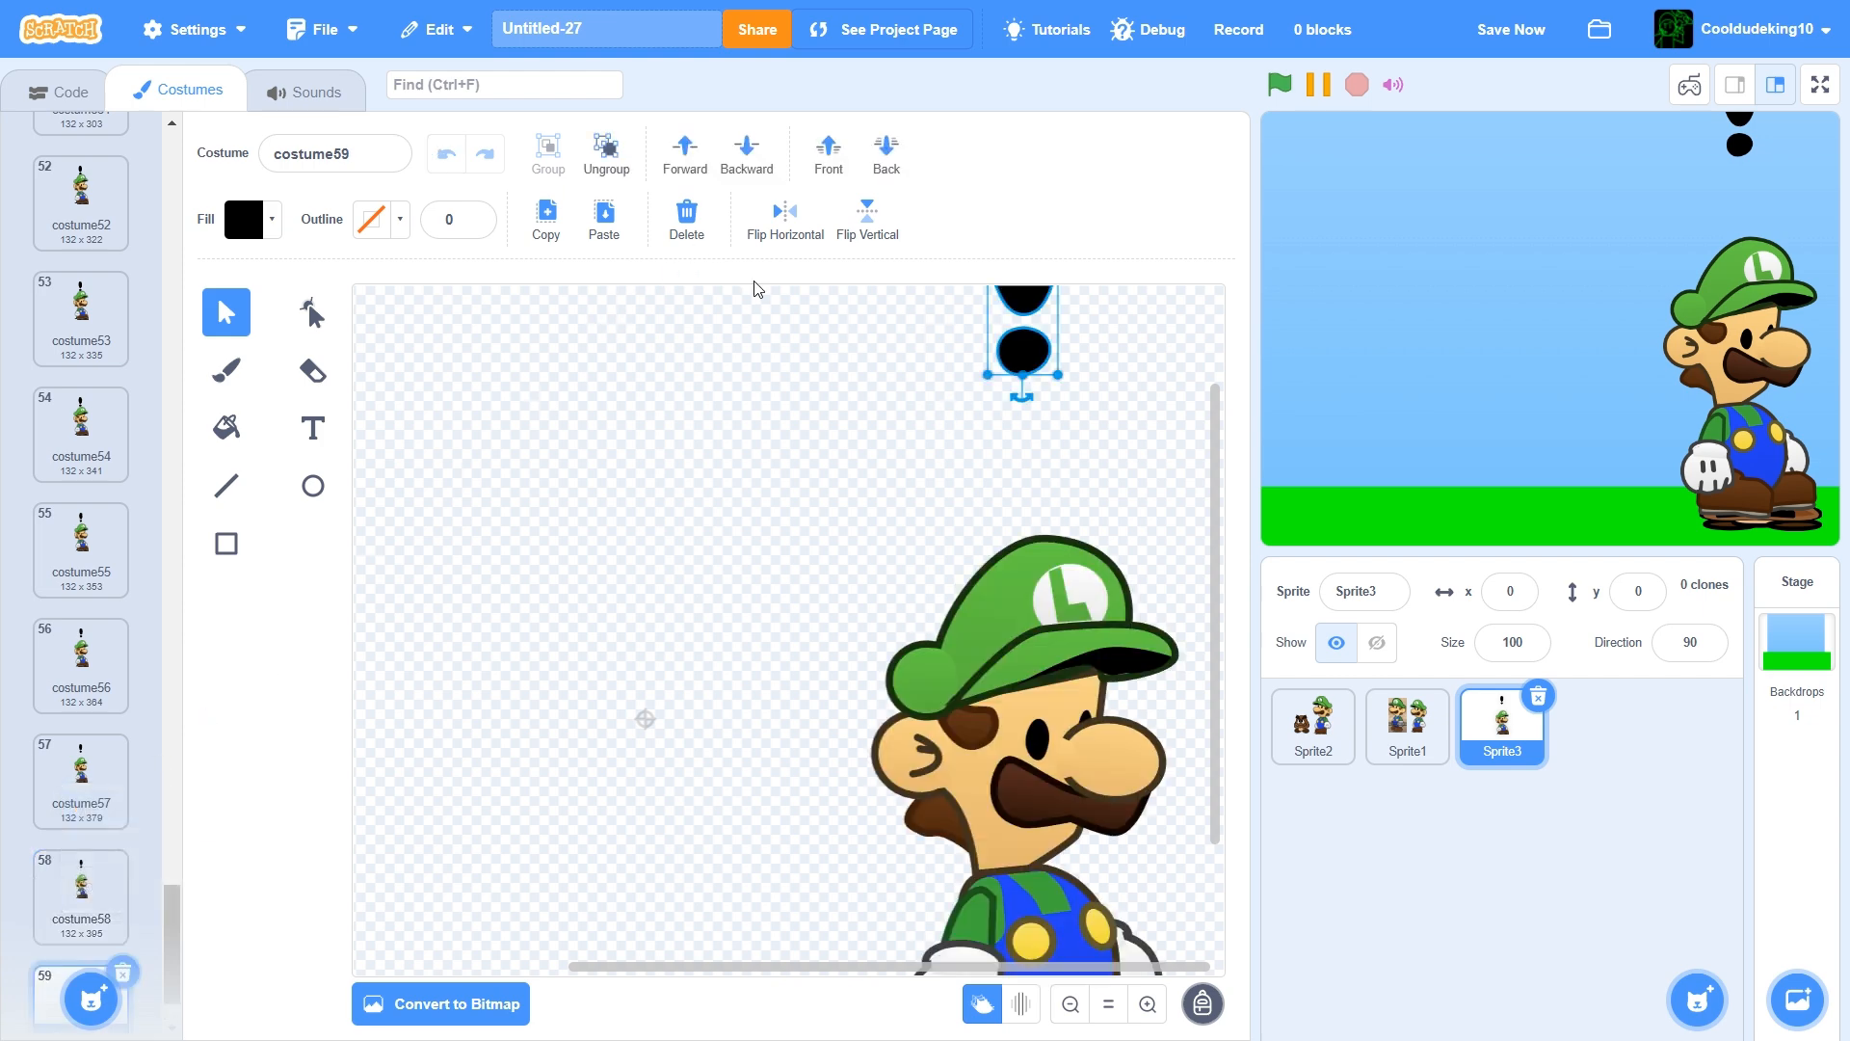
pyautogui.click(687, 213)
pyautogui.click(1491, 32)
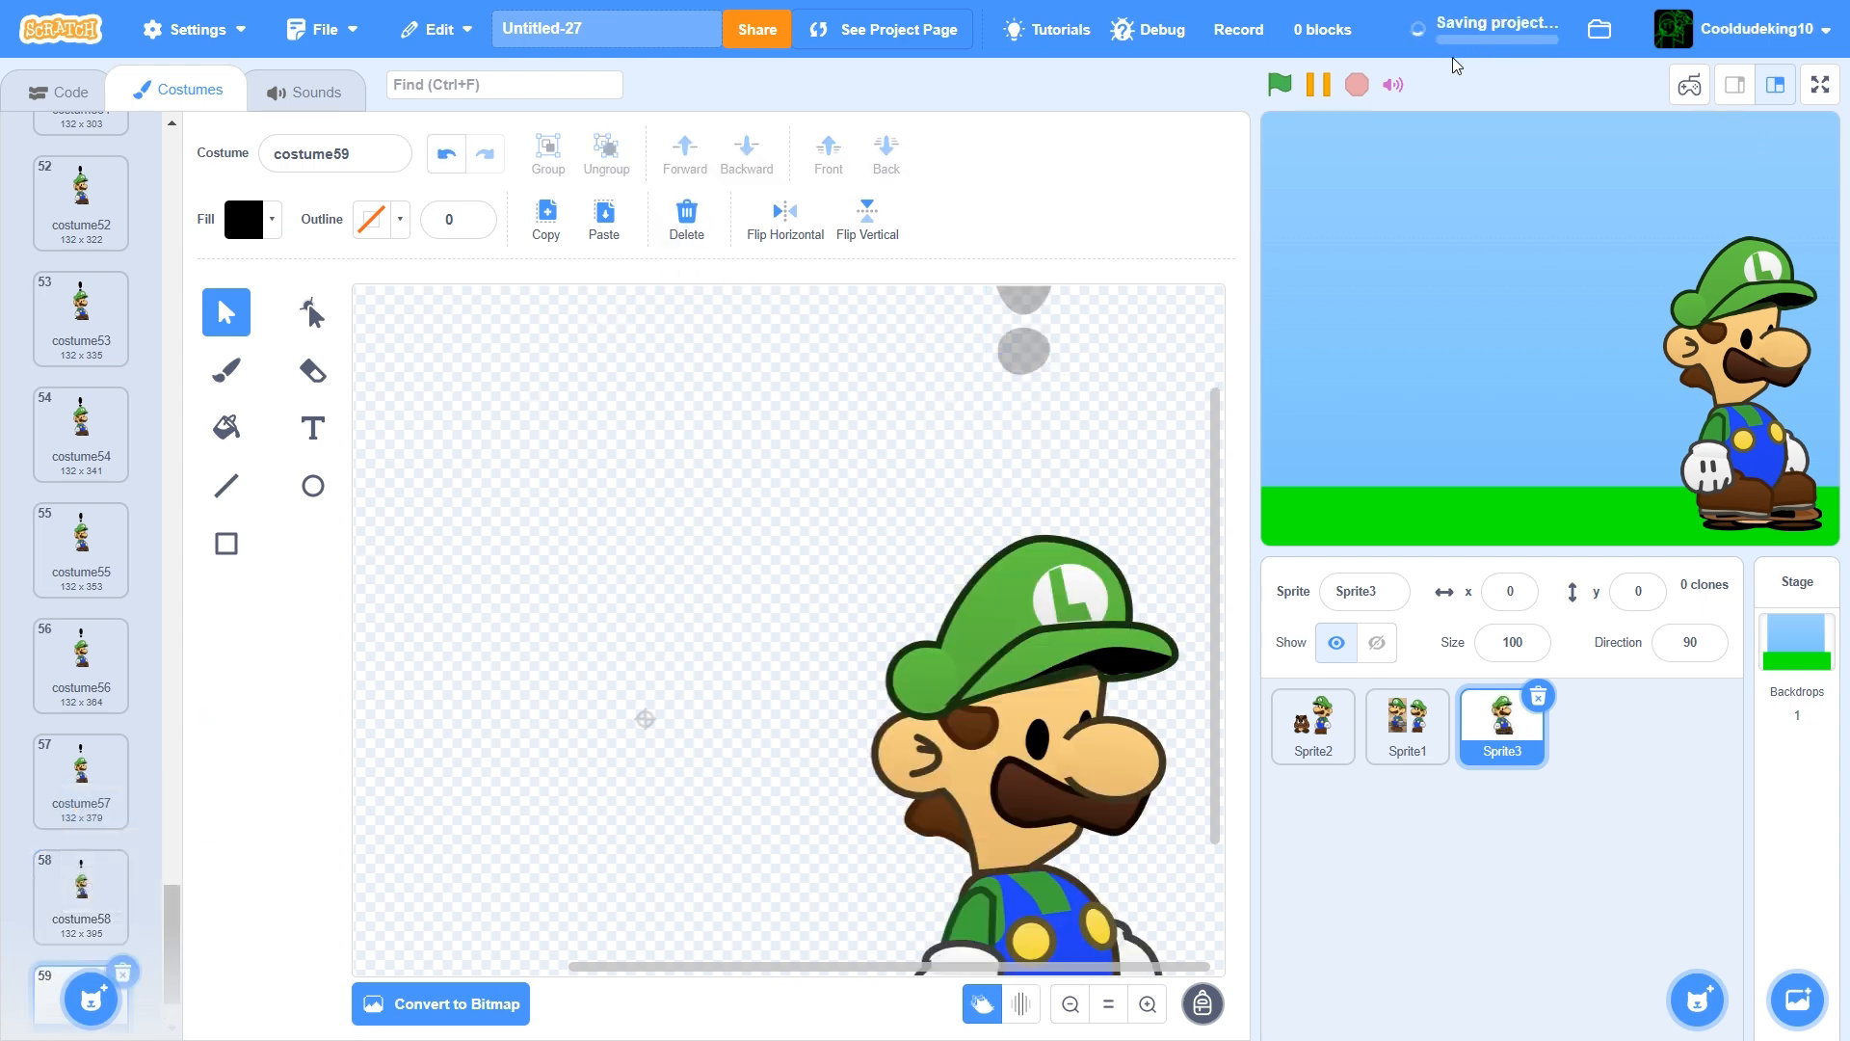
# In costume59, move all of Luigi slightly up and back, lifting him off the flattened Goomba
pyautogui.click(325, 314)
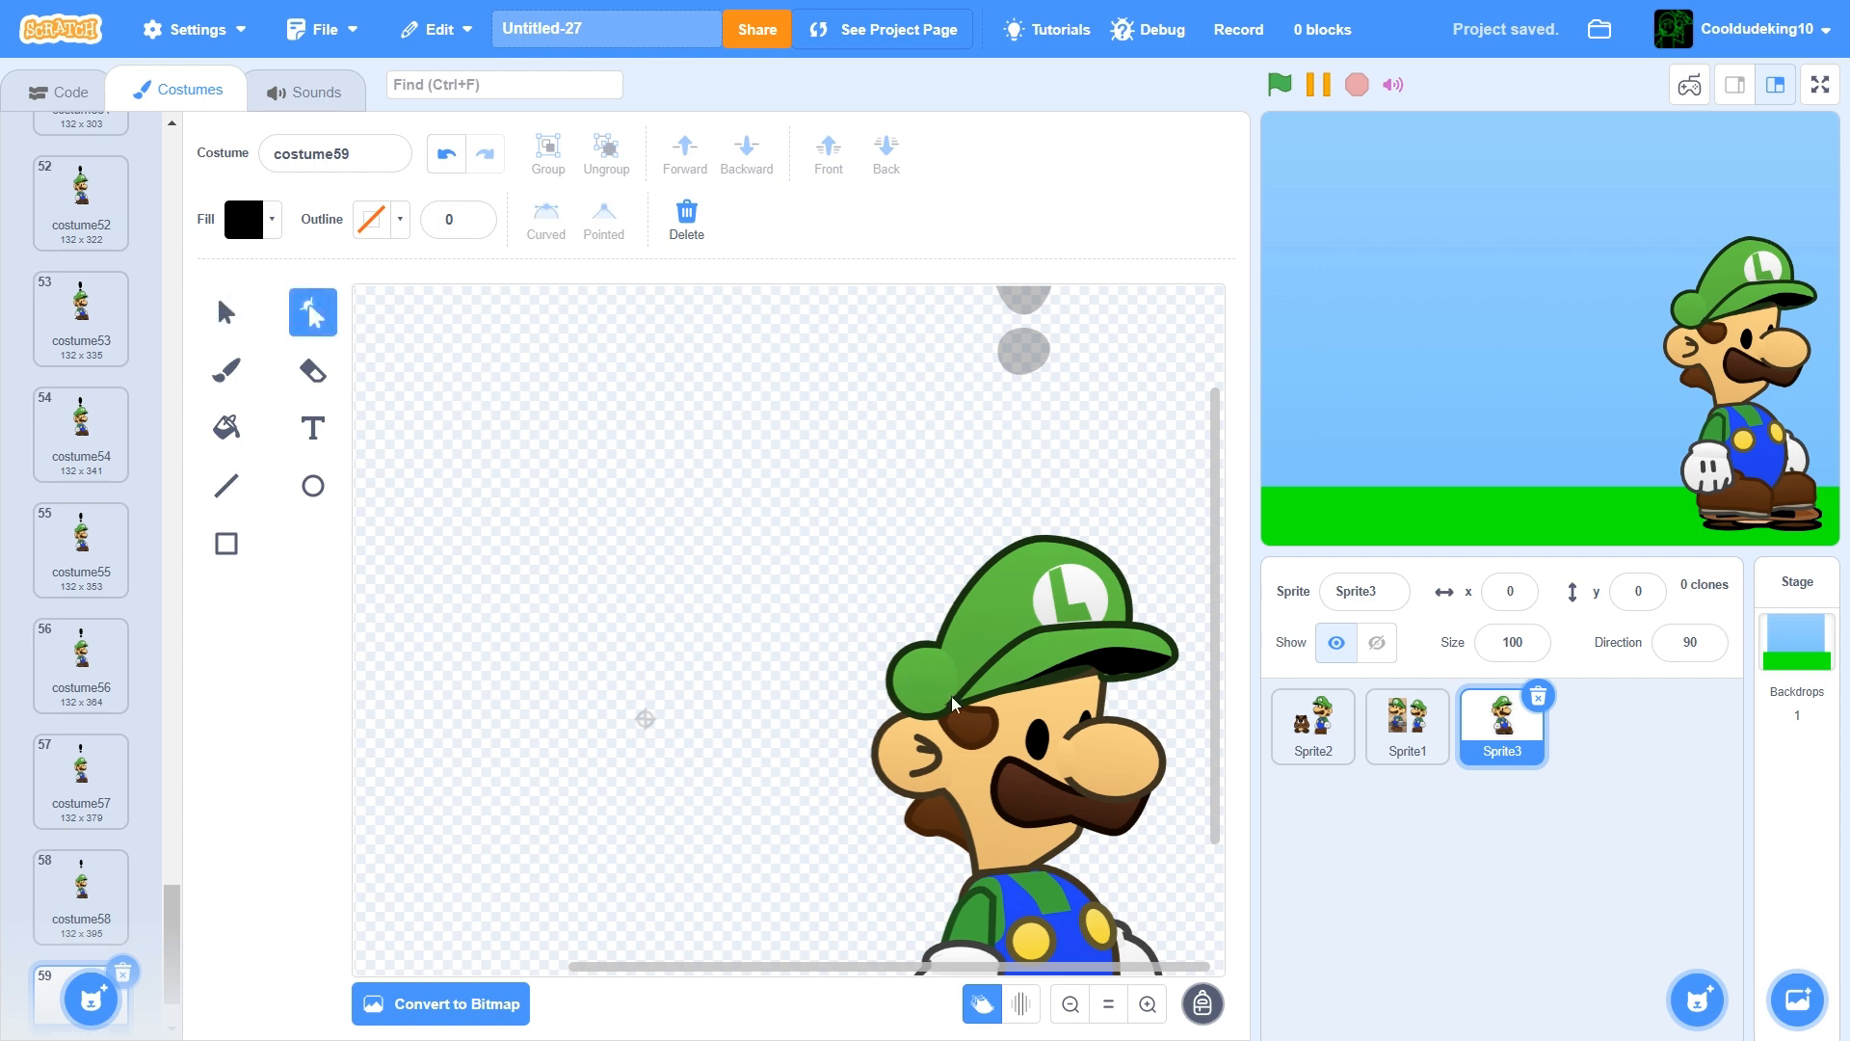
pyautogui.click(238, 316)
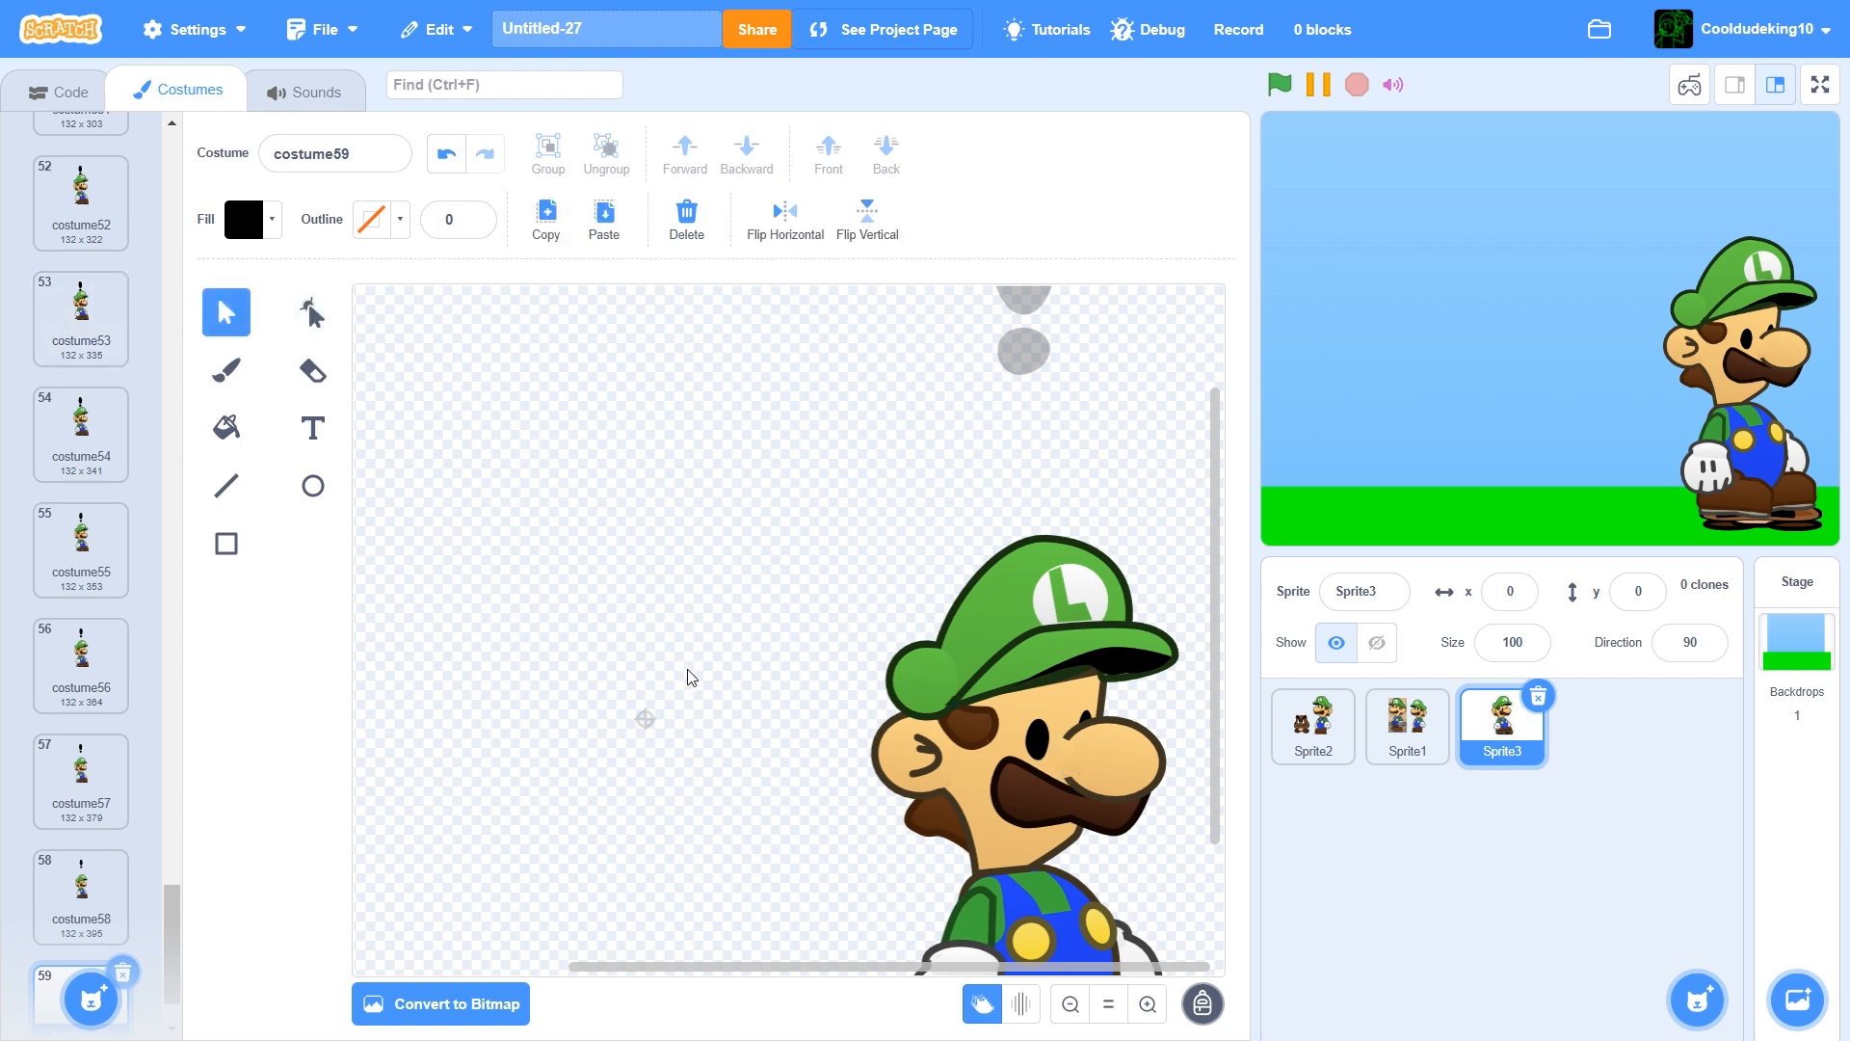
pyautogui.scroll(-2, 685, 673)
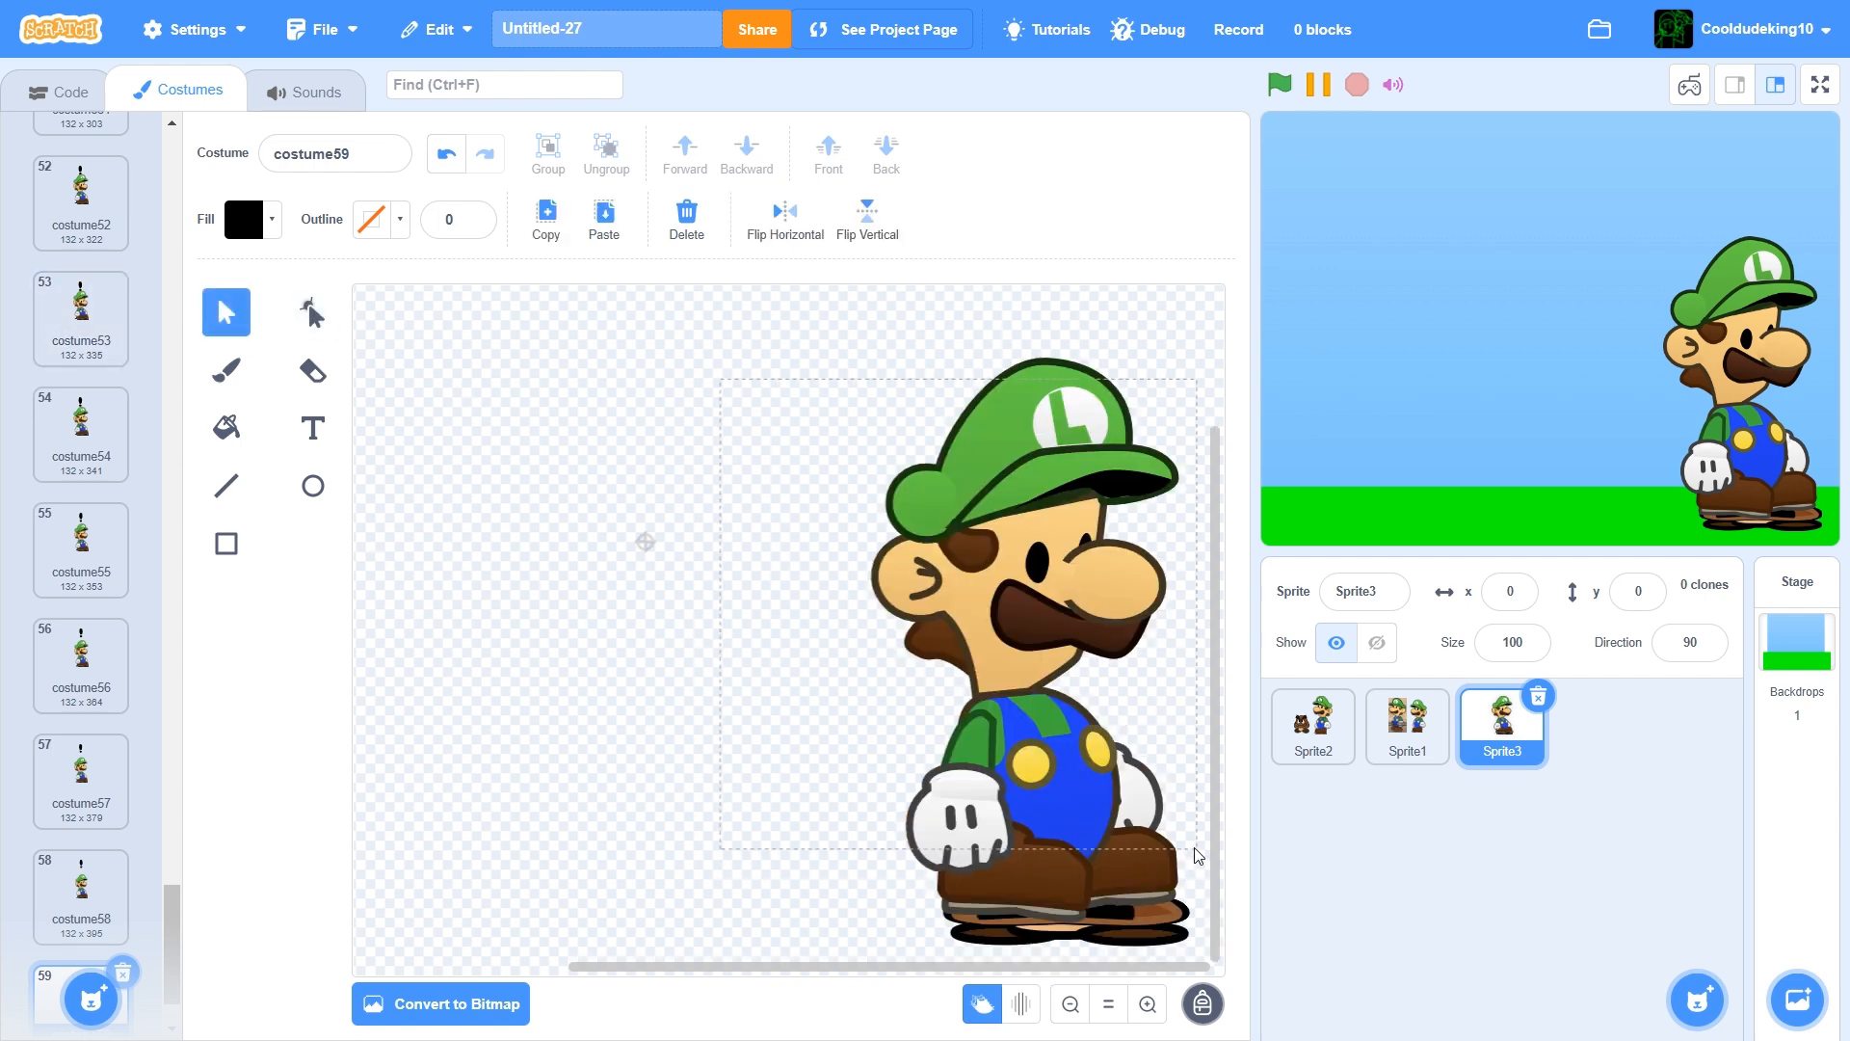
pyautogui.moveTo(1195, 854); pyautogui.dragTo(1092, 807)
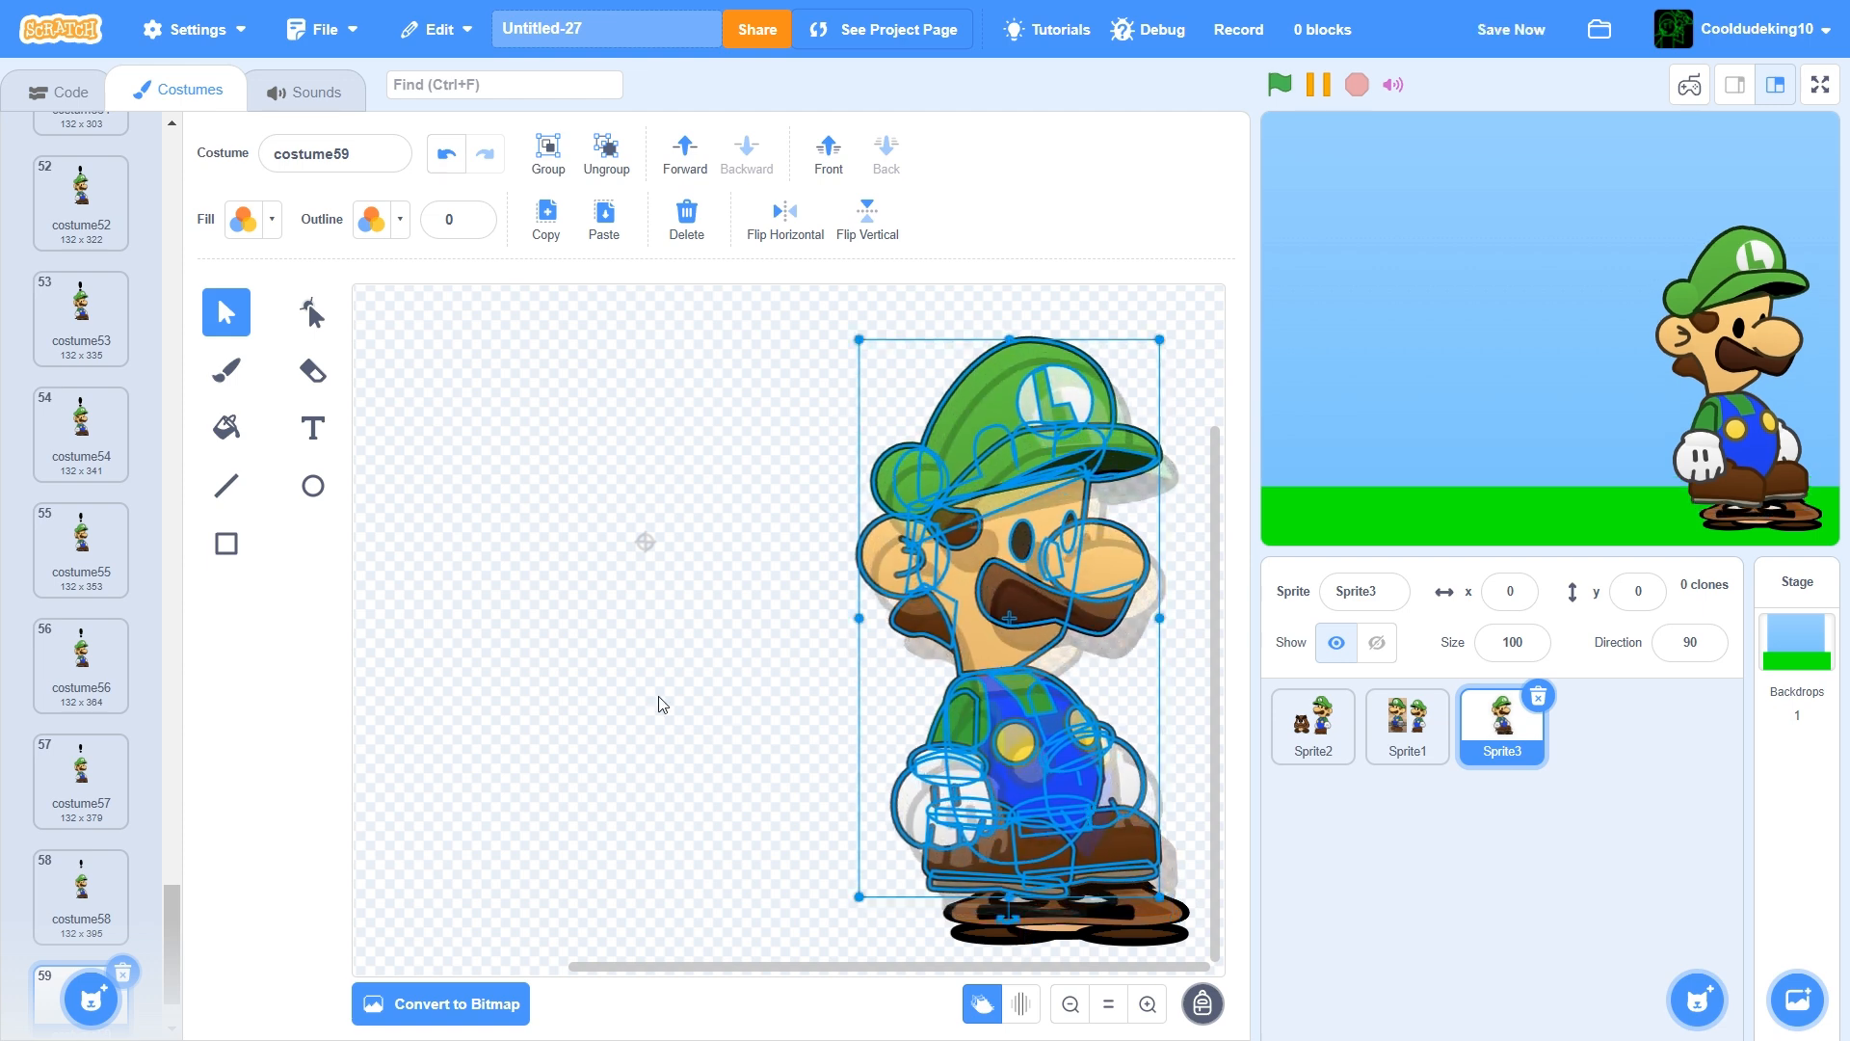
# Flip Luigi's far arm vertically, raise and rotate it beside his overalls, and shift the near arm slightly backward
pyautogui.click(831, 769)
pyautogui.click(1137, 777)
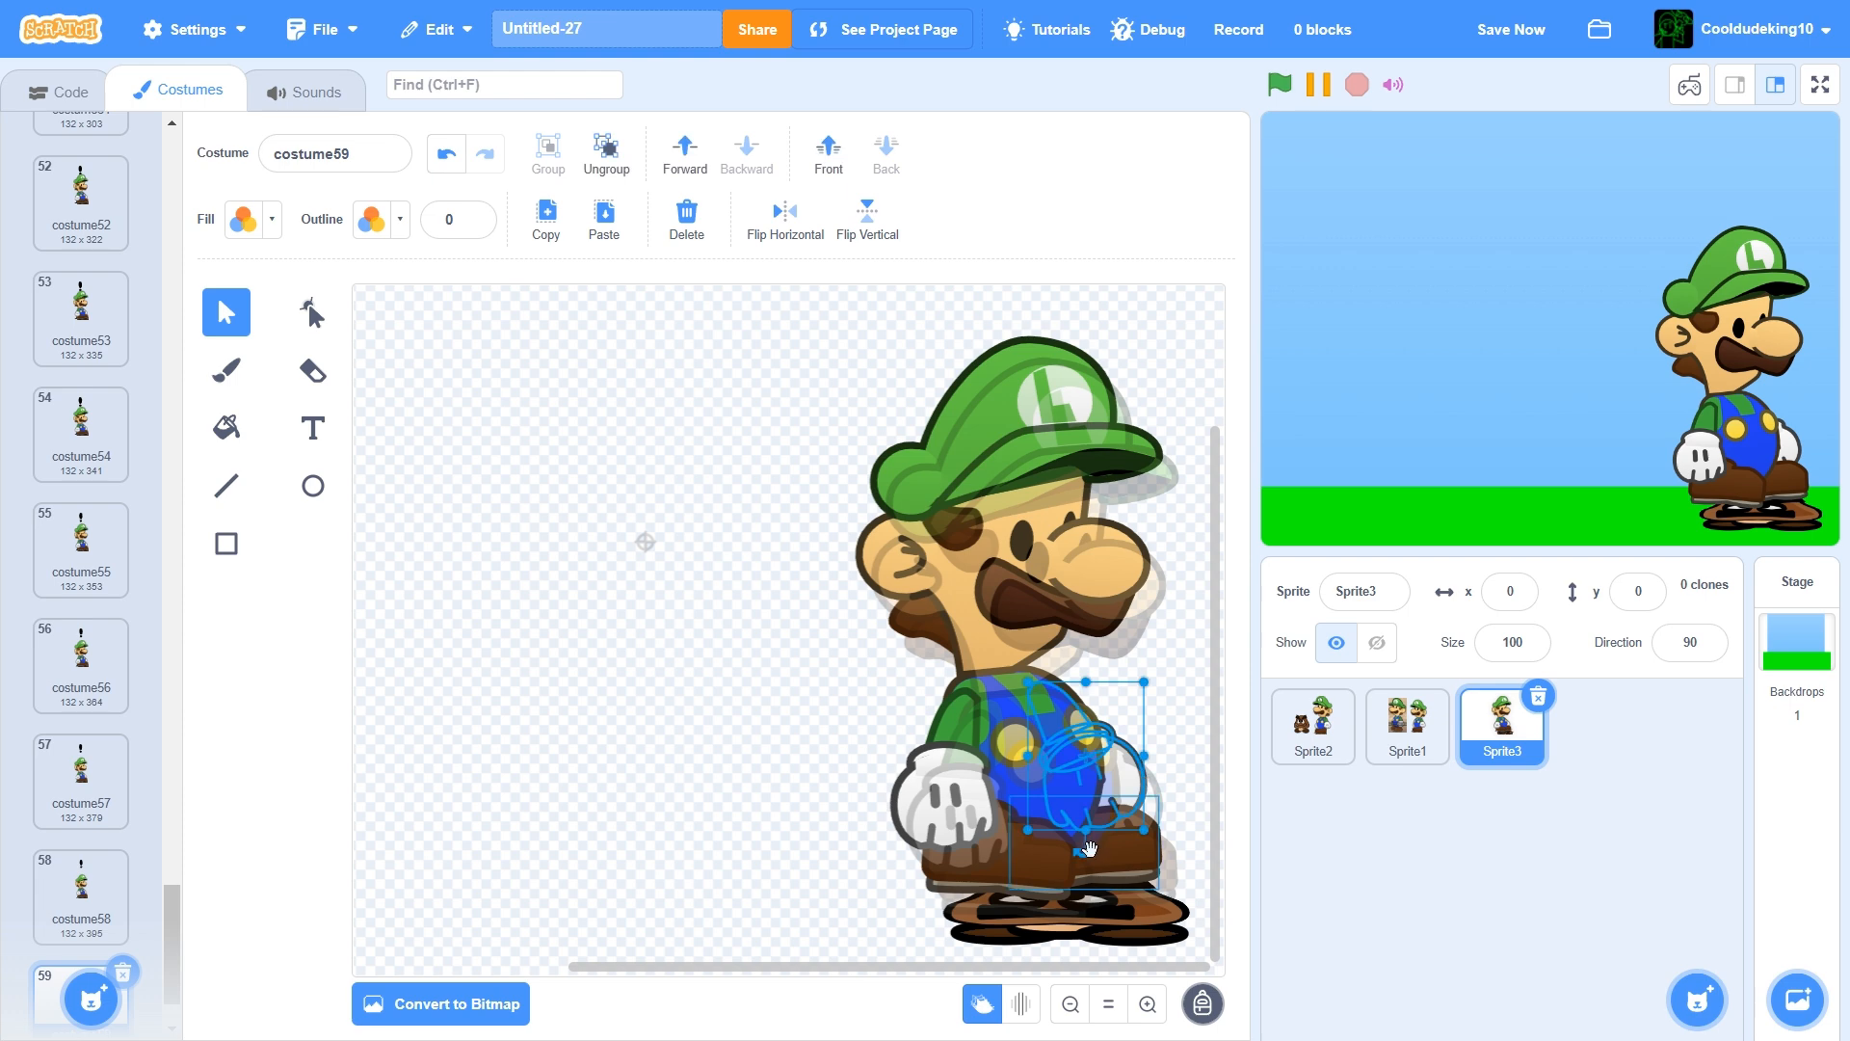
pyautogui.click(862, 218)
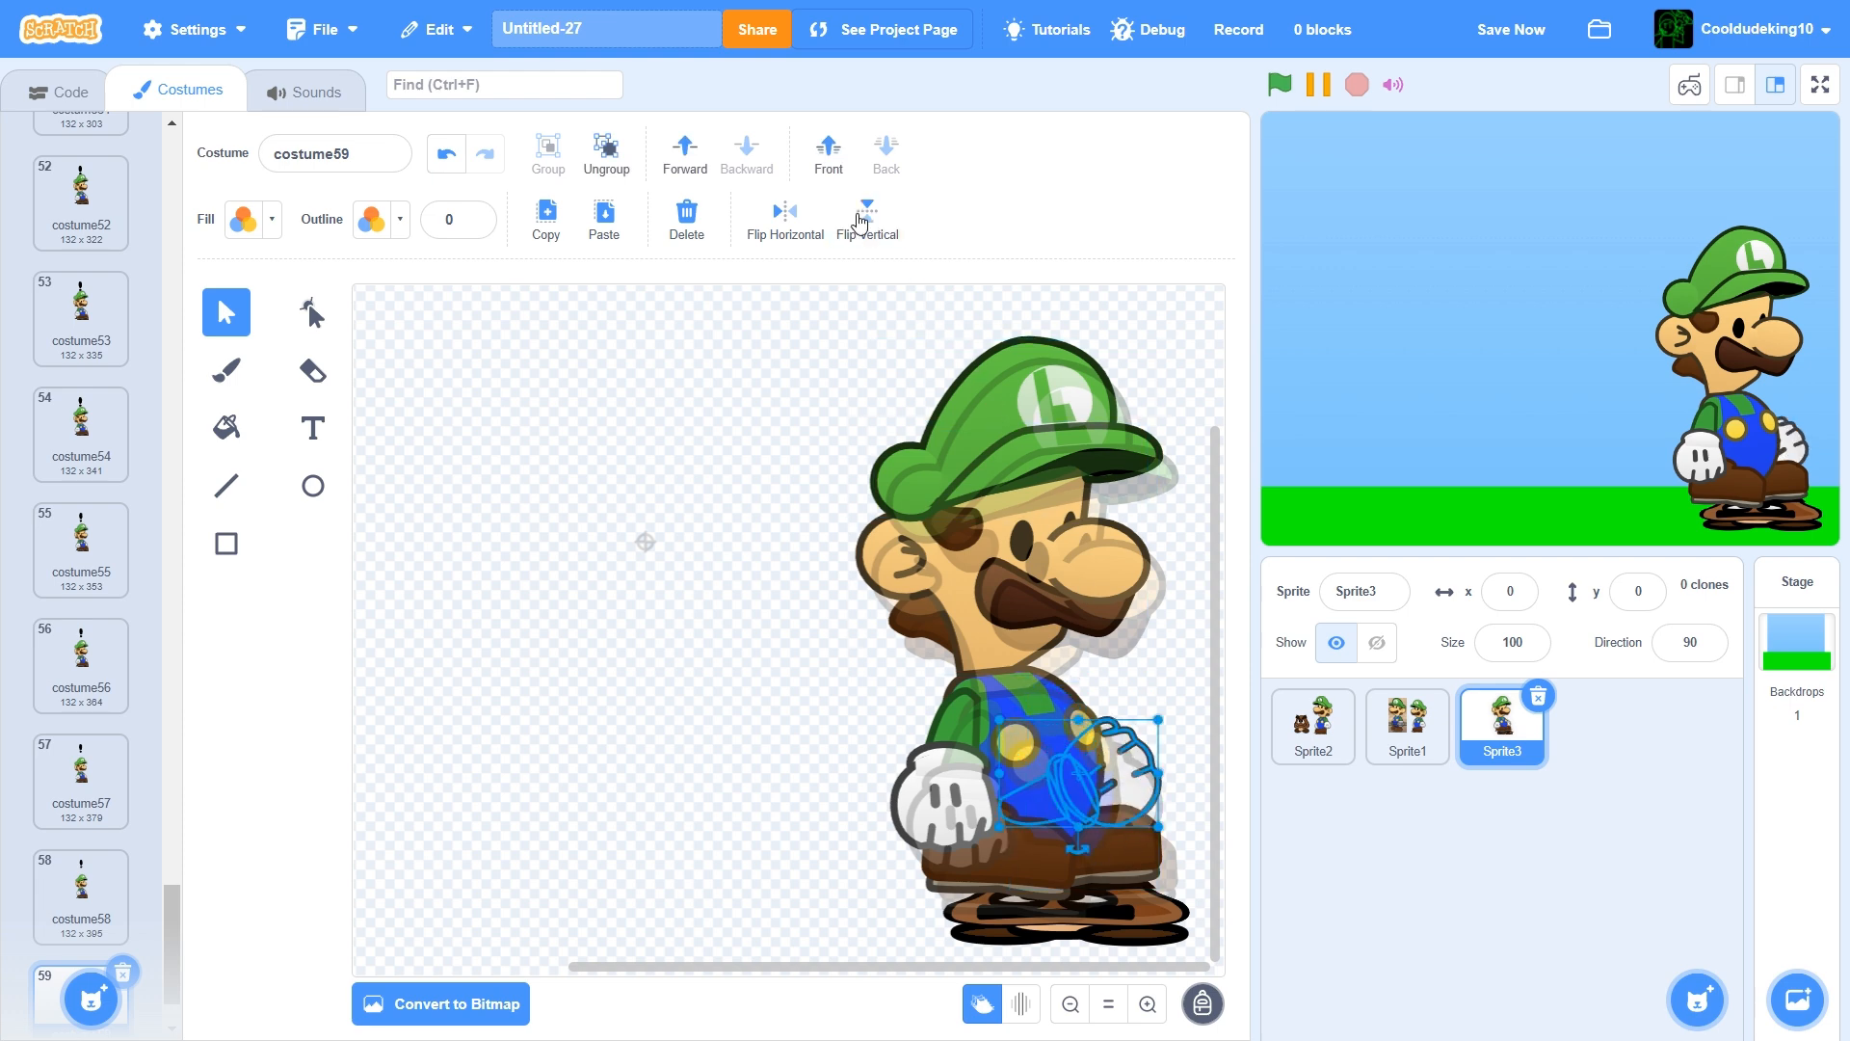
pyautogui.moveTo(1123, 782); pyautogui.dragTo(1137, 744)
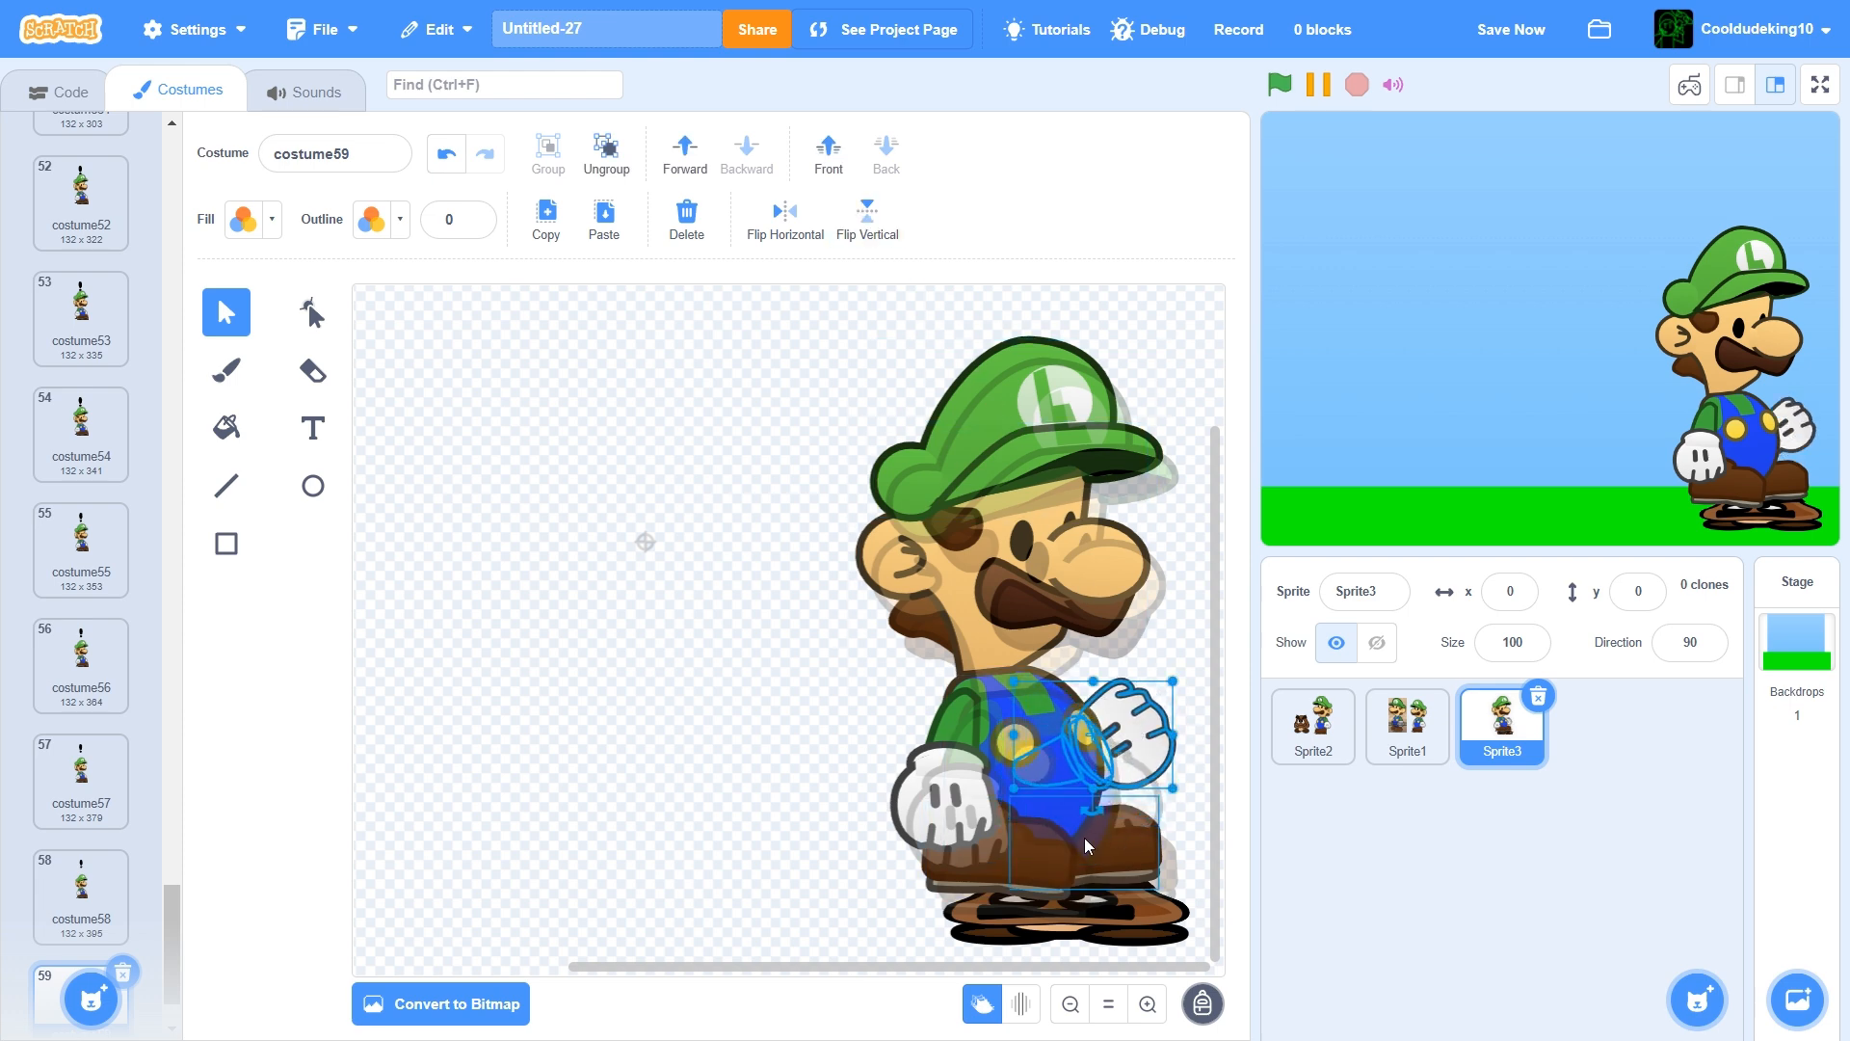
pyautogui.moveTo(1089, 810); pyautogui.dragTo(1108, 763)
pyautogui.click(935, 812)
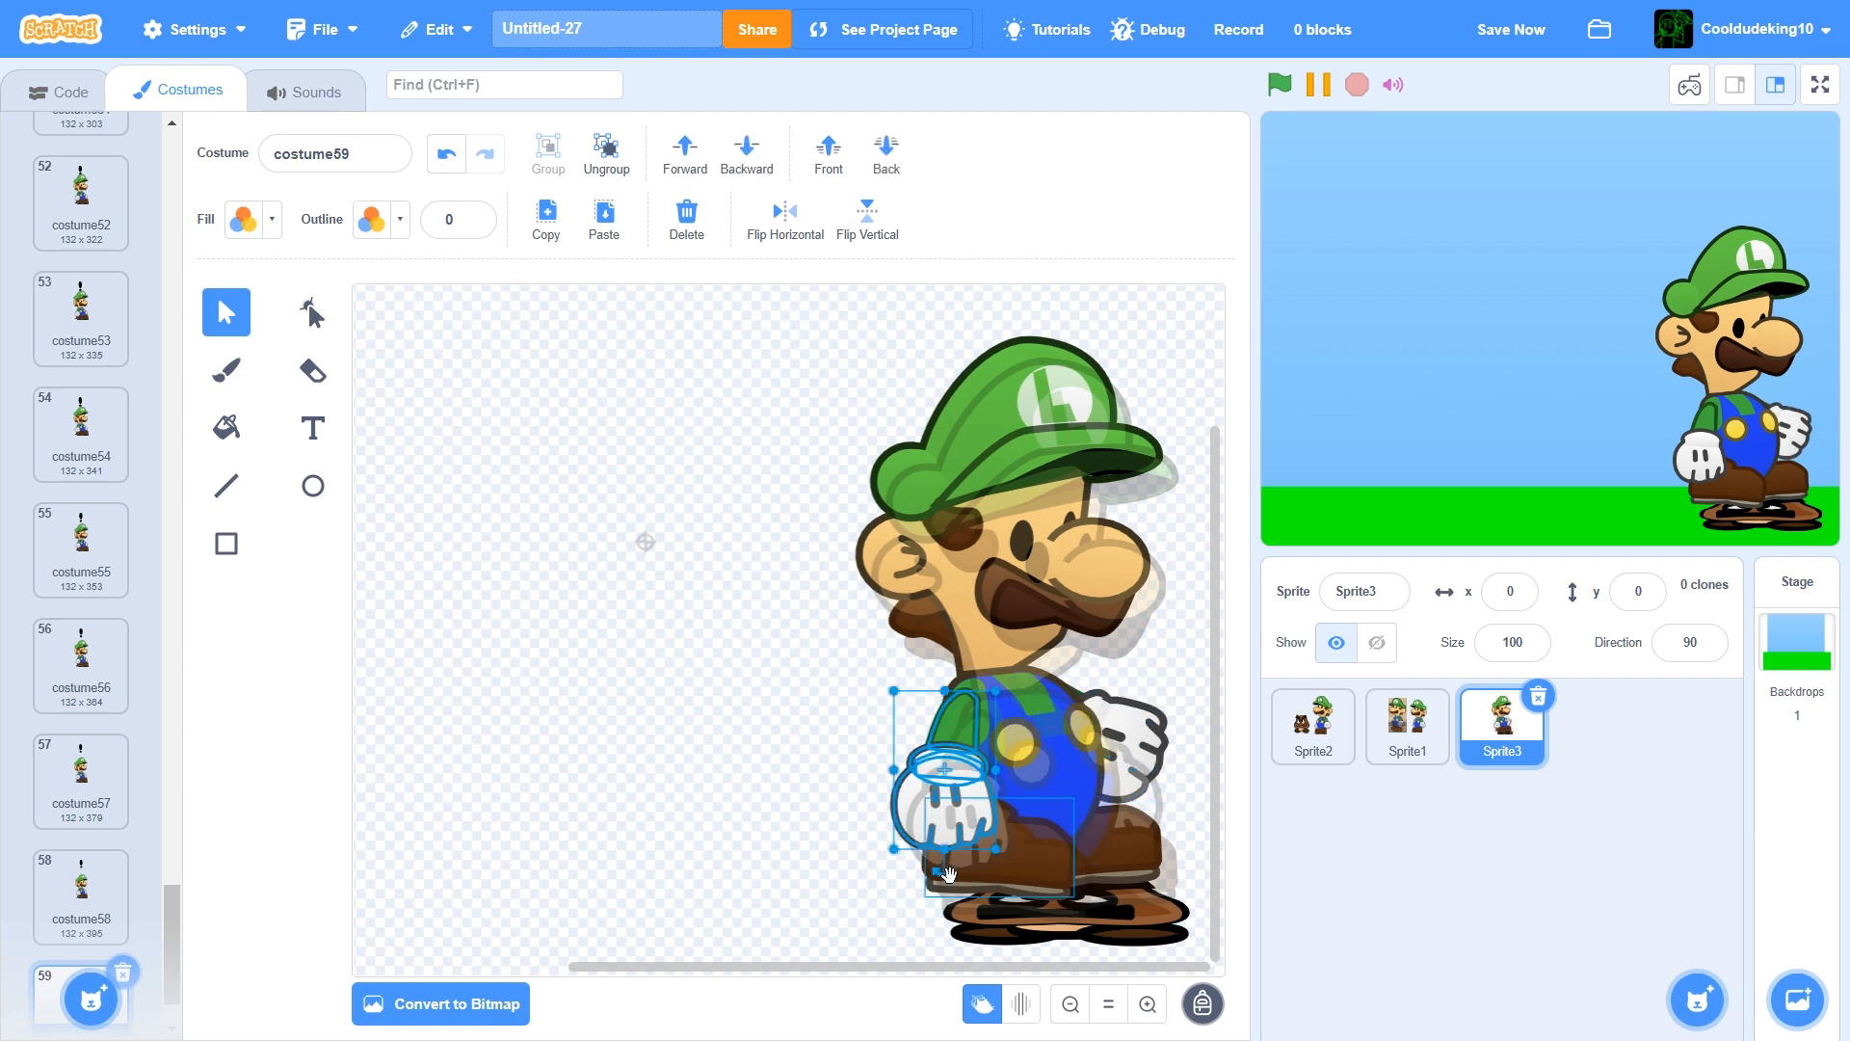
pyautogui.moveTo(952, 809); pyautogui.dragTo(943, 803)
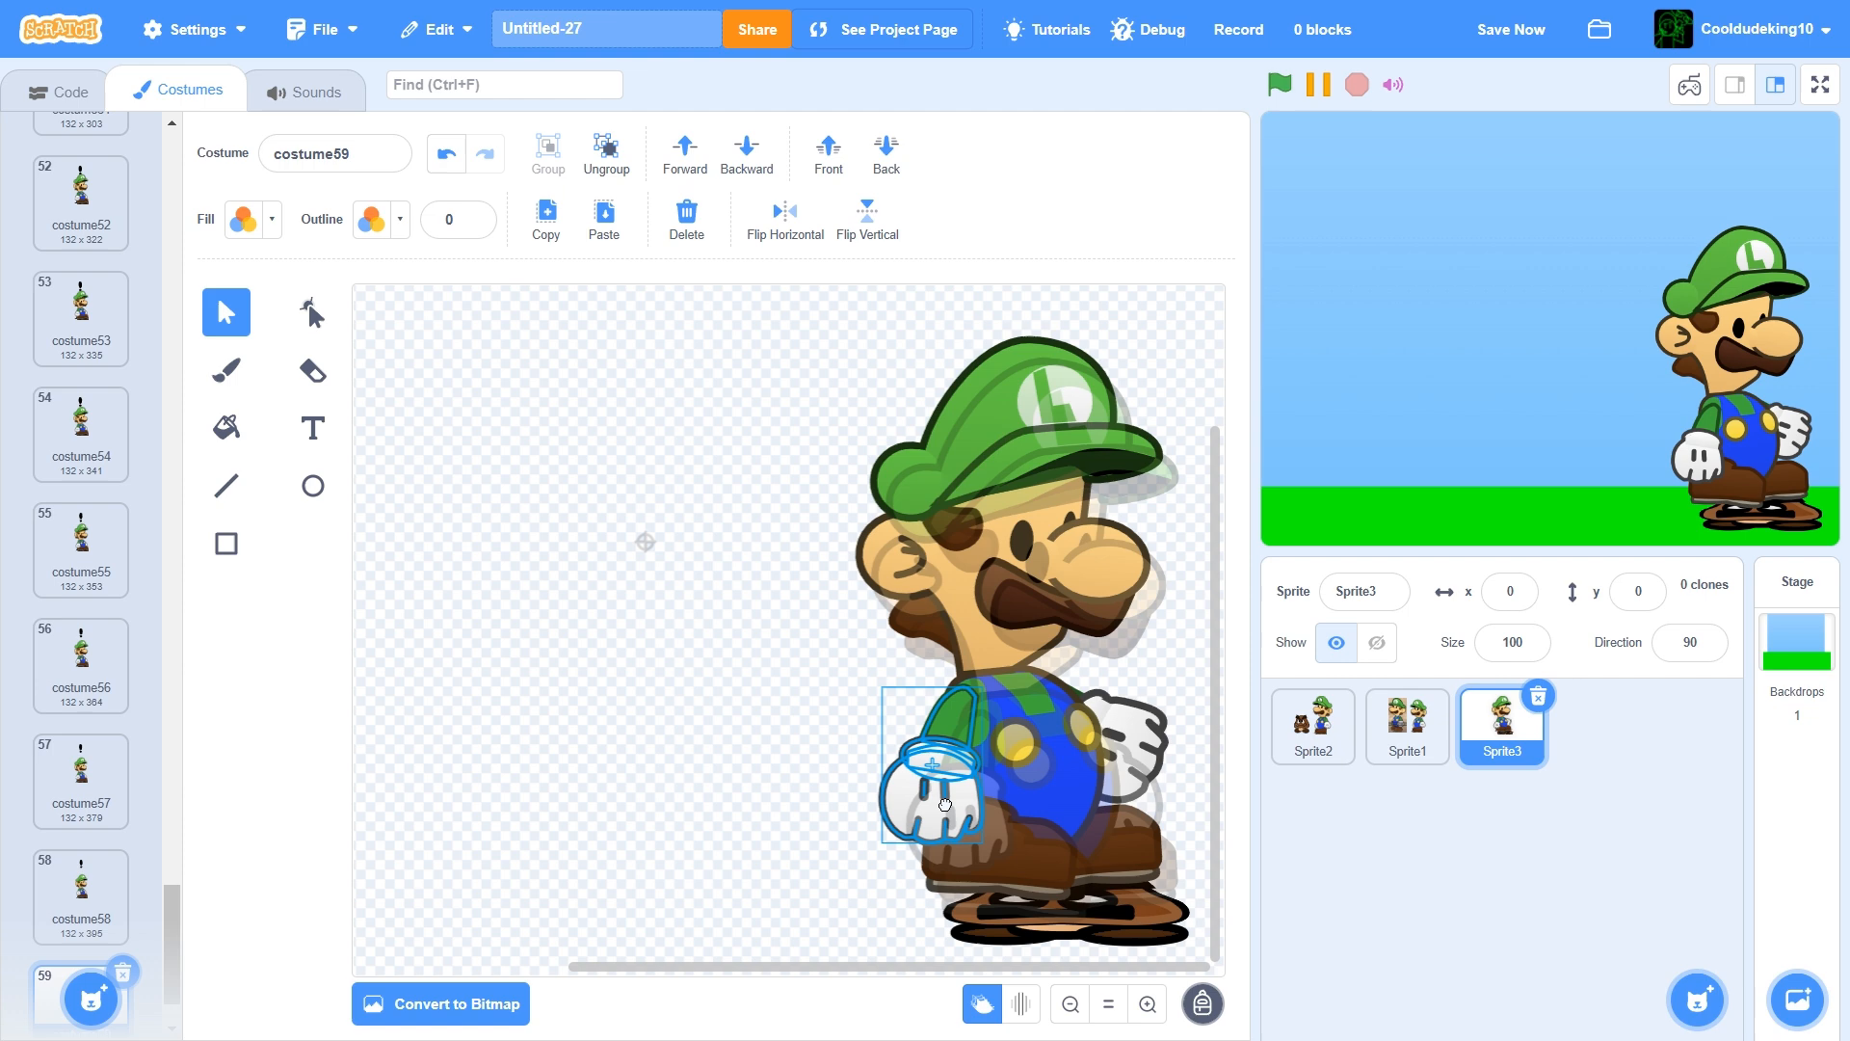
# Tilt Luigi's shoes into a jumping pose above the Goomba and save the project
pyautogui.click(1029, 892)
pyautogui.moveTo(1000, 921); pyautogui.dragTo(1102, 897)
pyautogui.click(1124, 853)
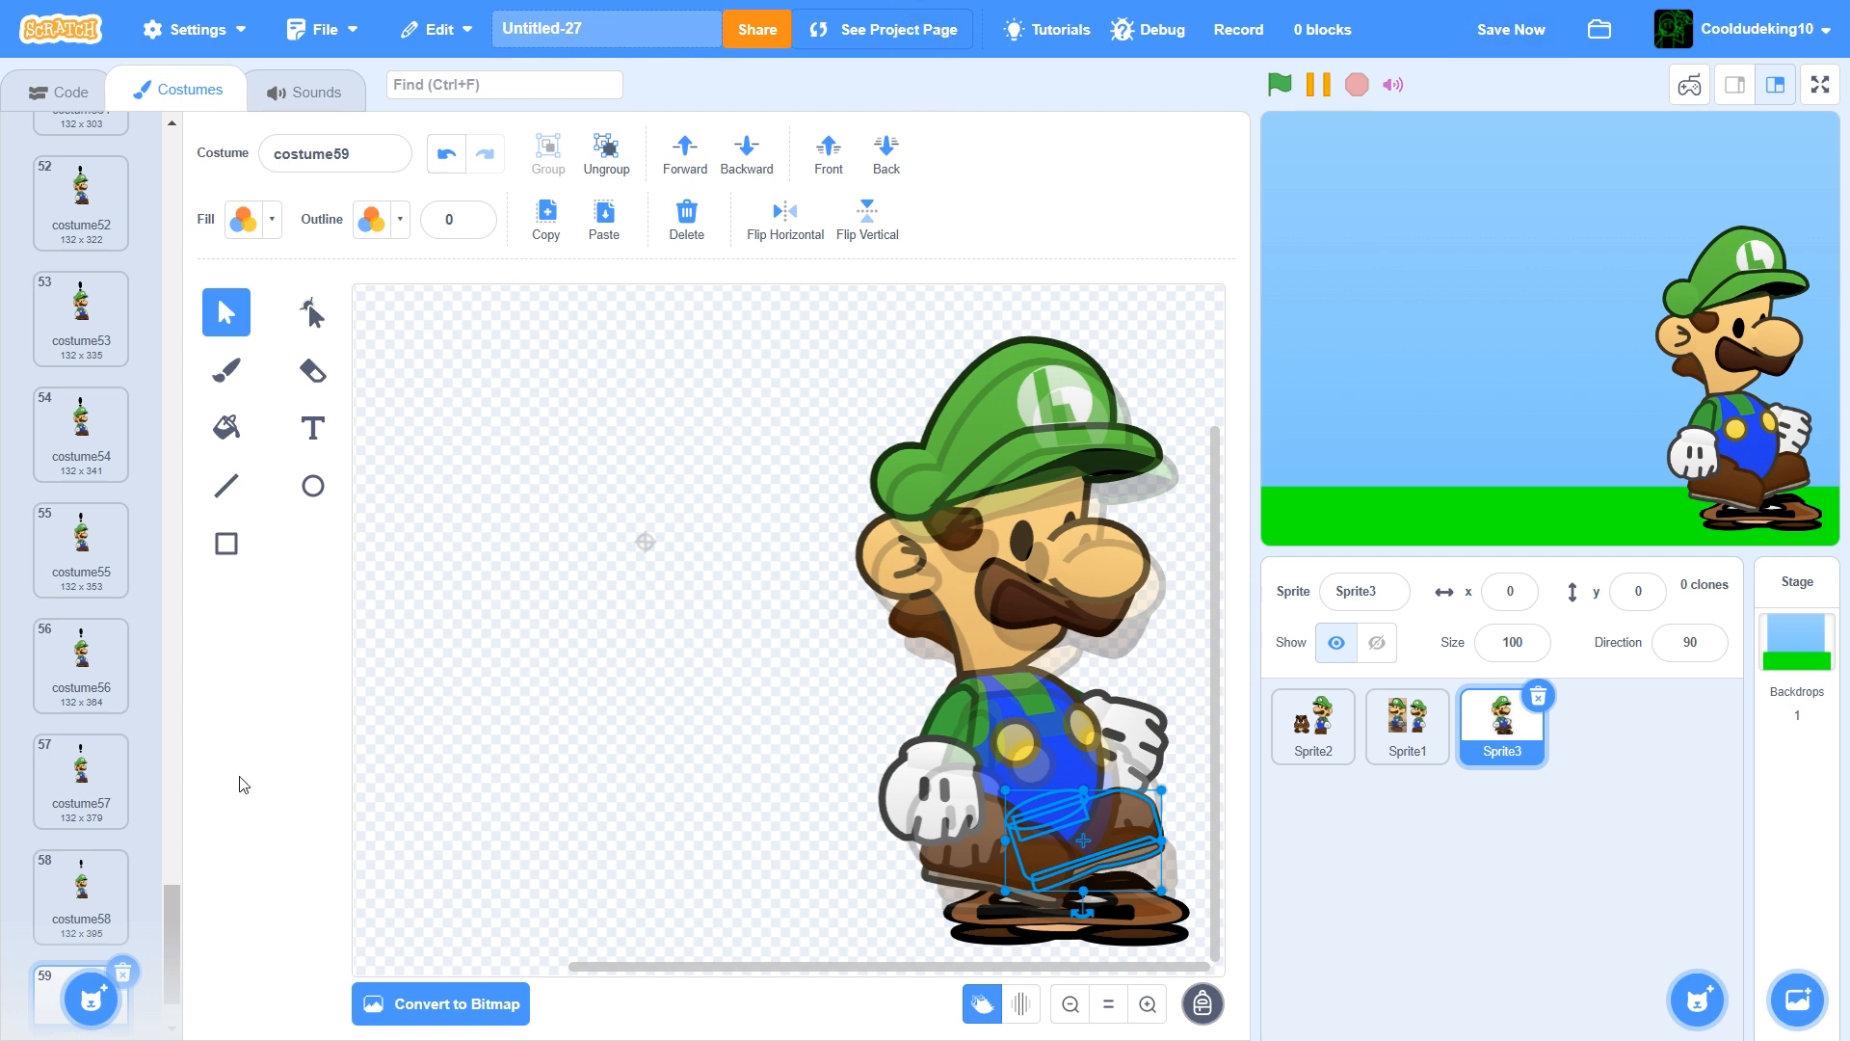
pyautogui.scroll(-2, 46, 826)
pyautogui.click(1481, 43)
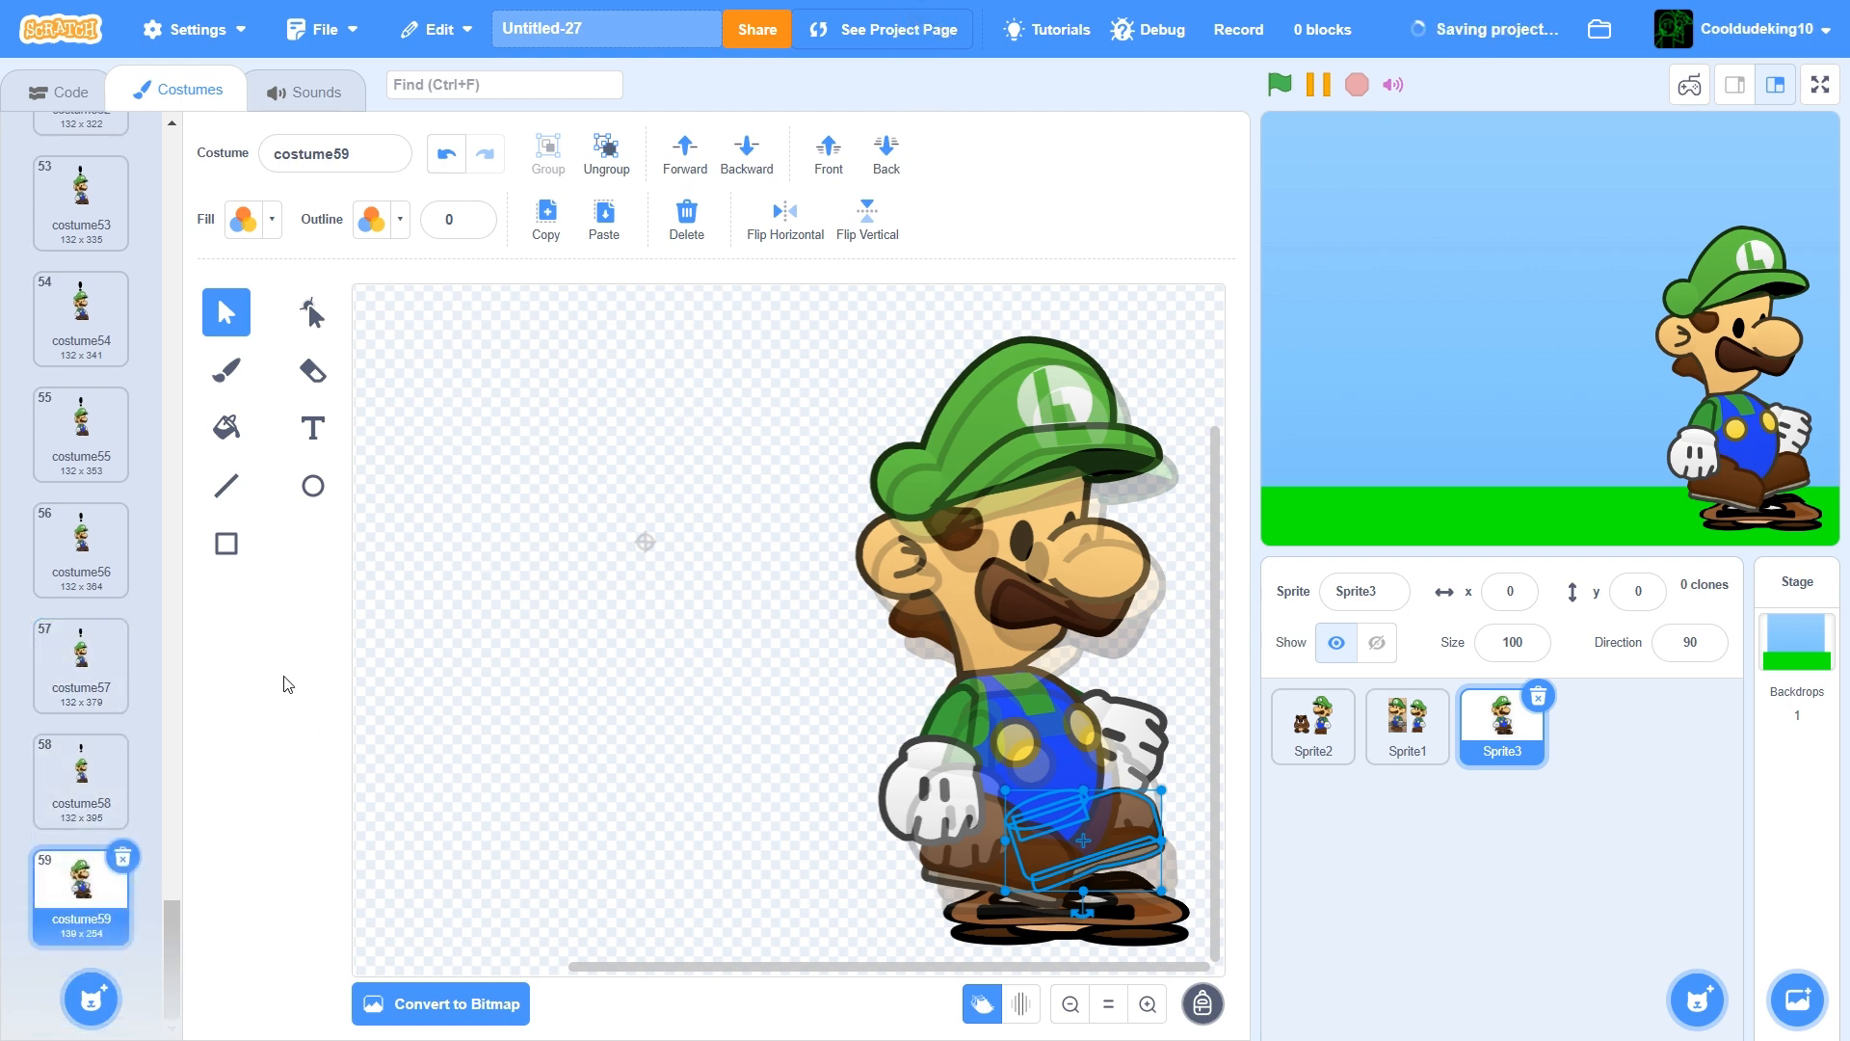
# In a duplicate of costume59, move all of Luigi farther up and back from the flattened Goomba
pyautogui.rightClick(81, 861)
pyautogui.click(92, 889)
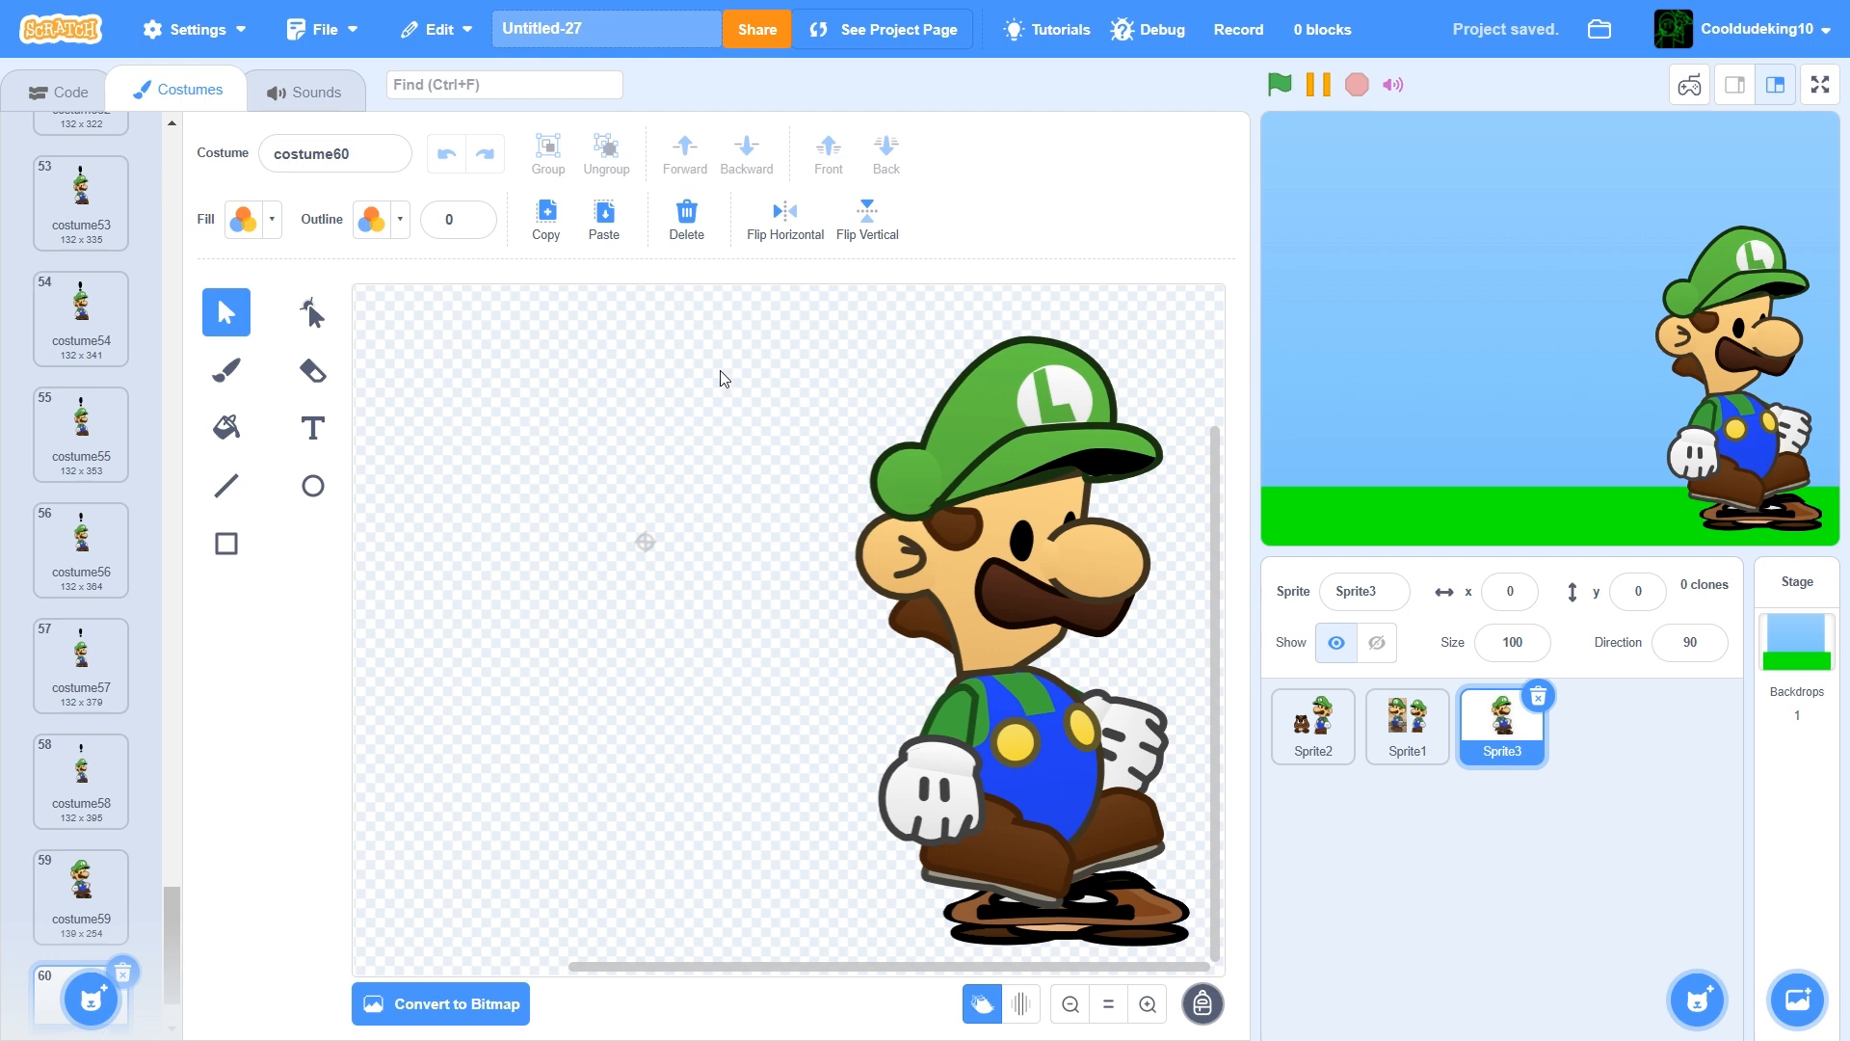
pyautogui.moveTo(1083, 787); pyautogui.dragTo(1047, 765)
# In a duplicate of costume60, raise the far arm, swing the near arm backward, and move Luigi farther up and back
pyautogui.scroll(-1, 82, 867)
pyautogui.rightClick(69, 874)
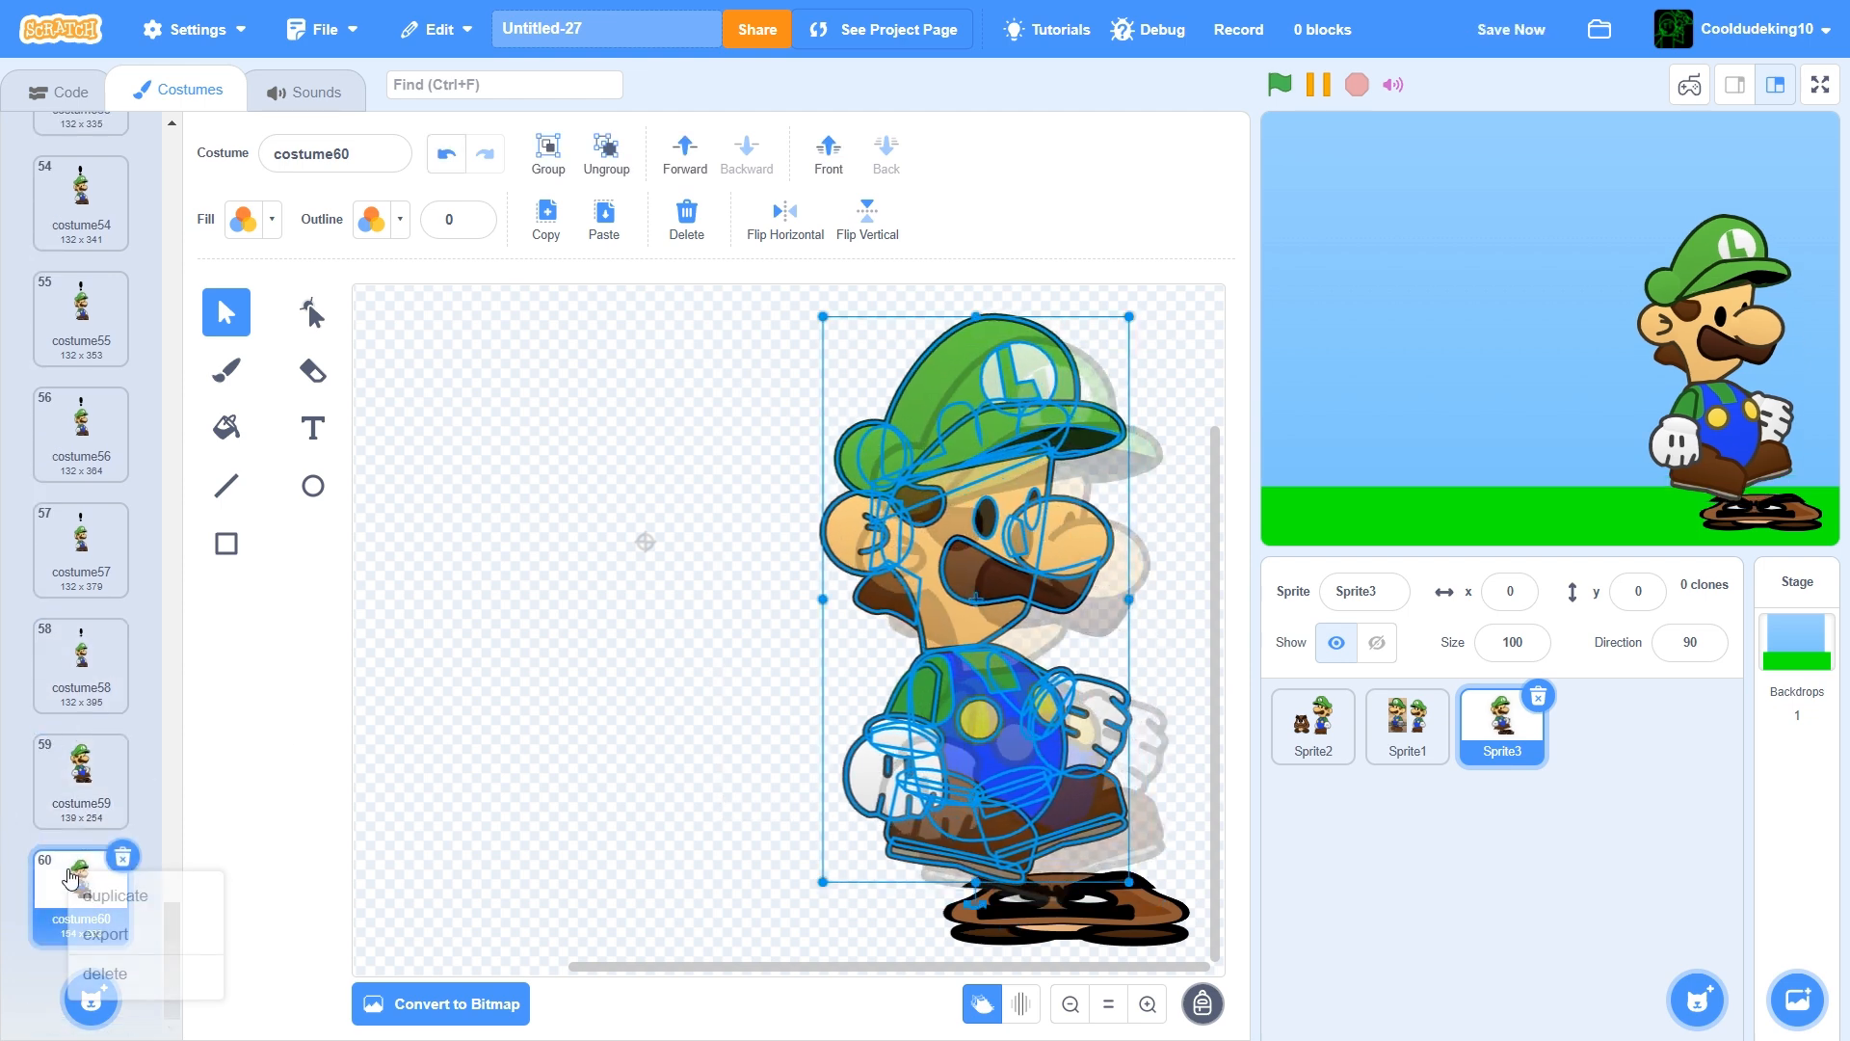
pyautogui.click(141, 895)
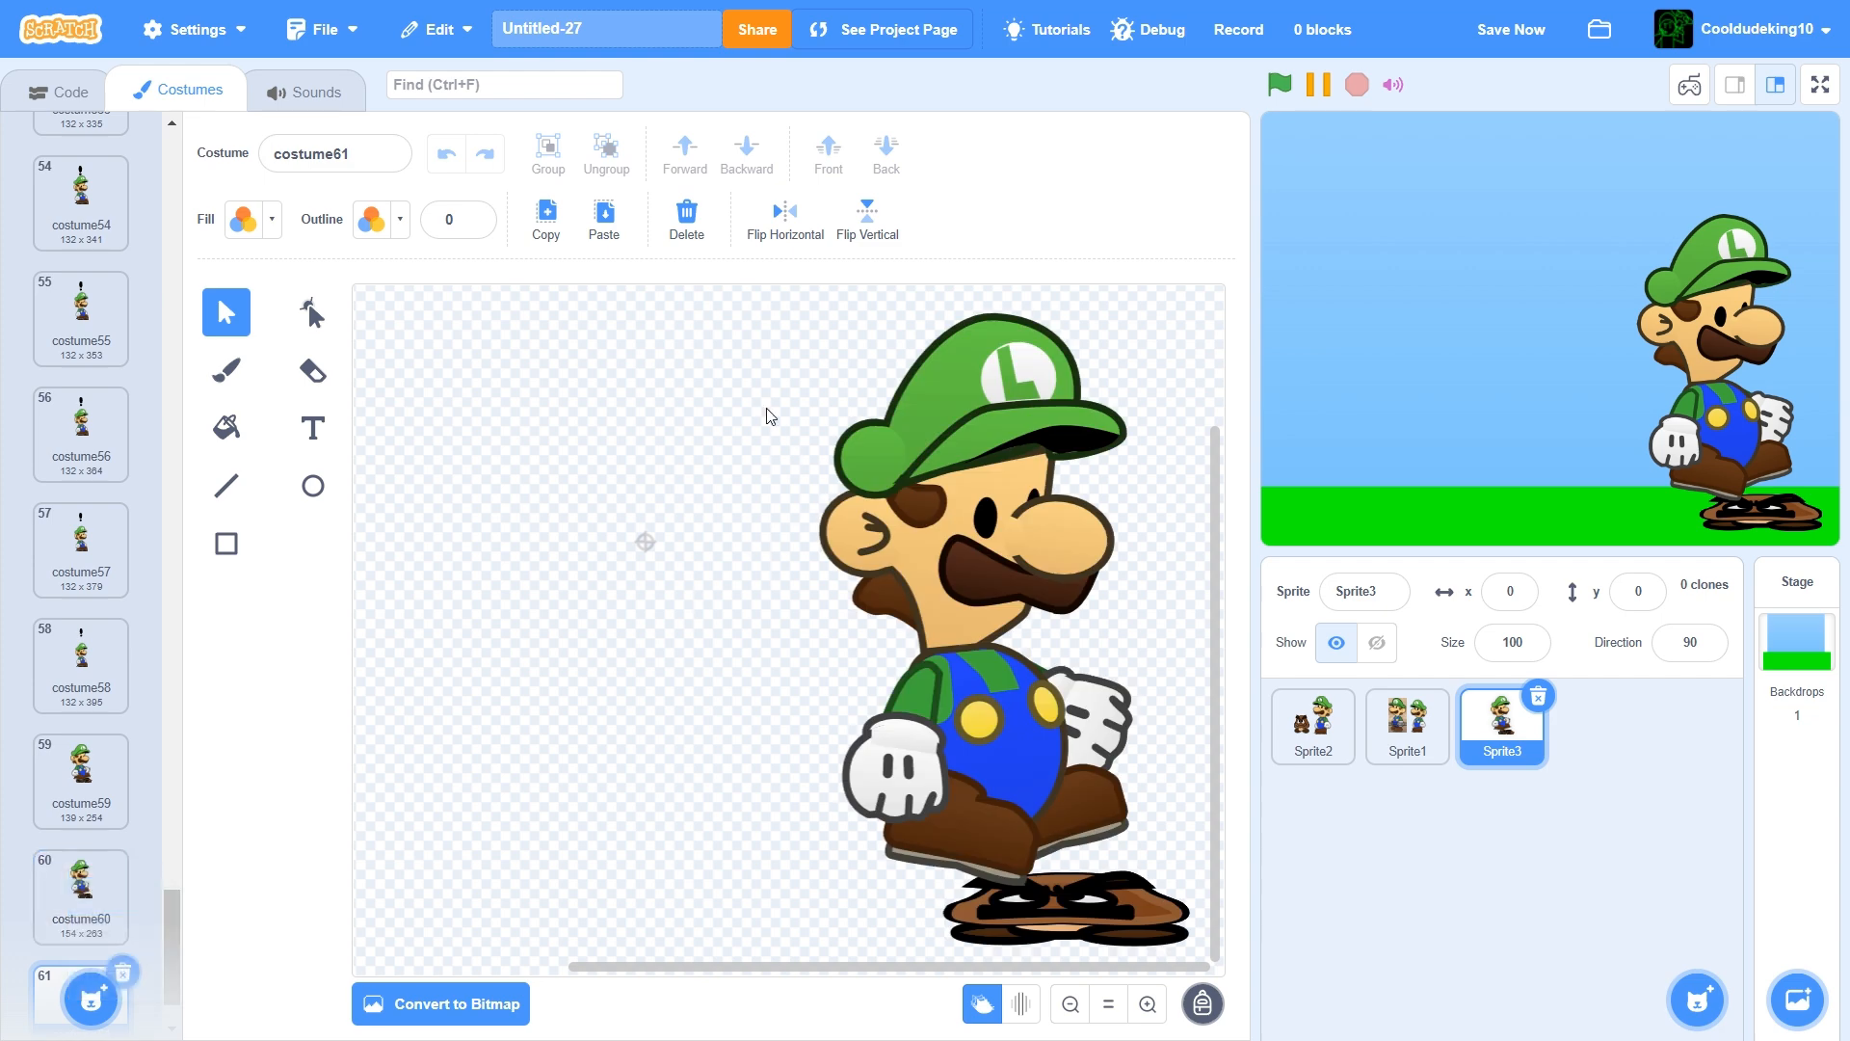
pyautogui.moveTo(1063, 793); pyautogui.dragTo(1094, 708)
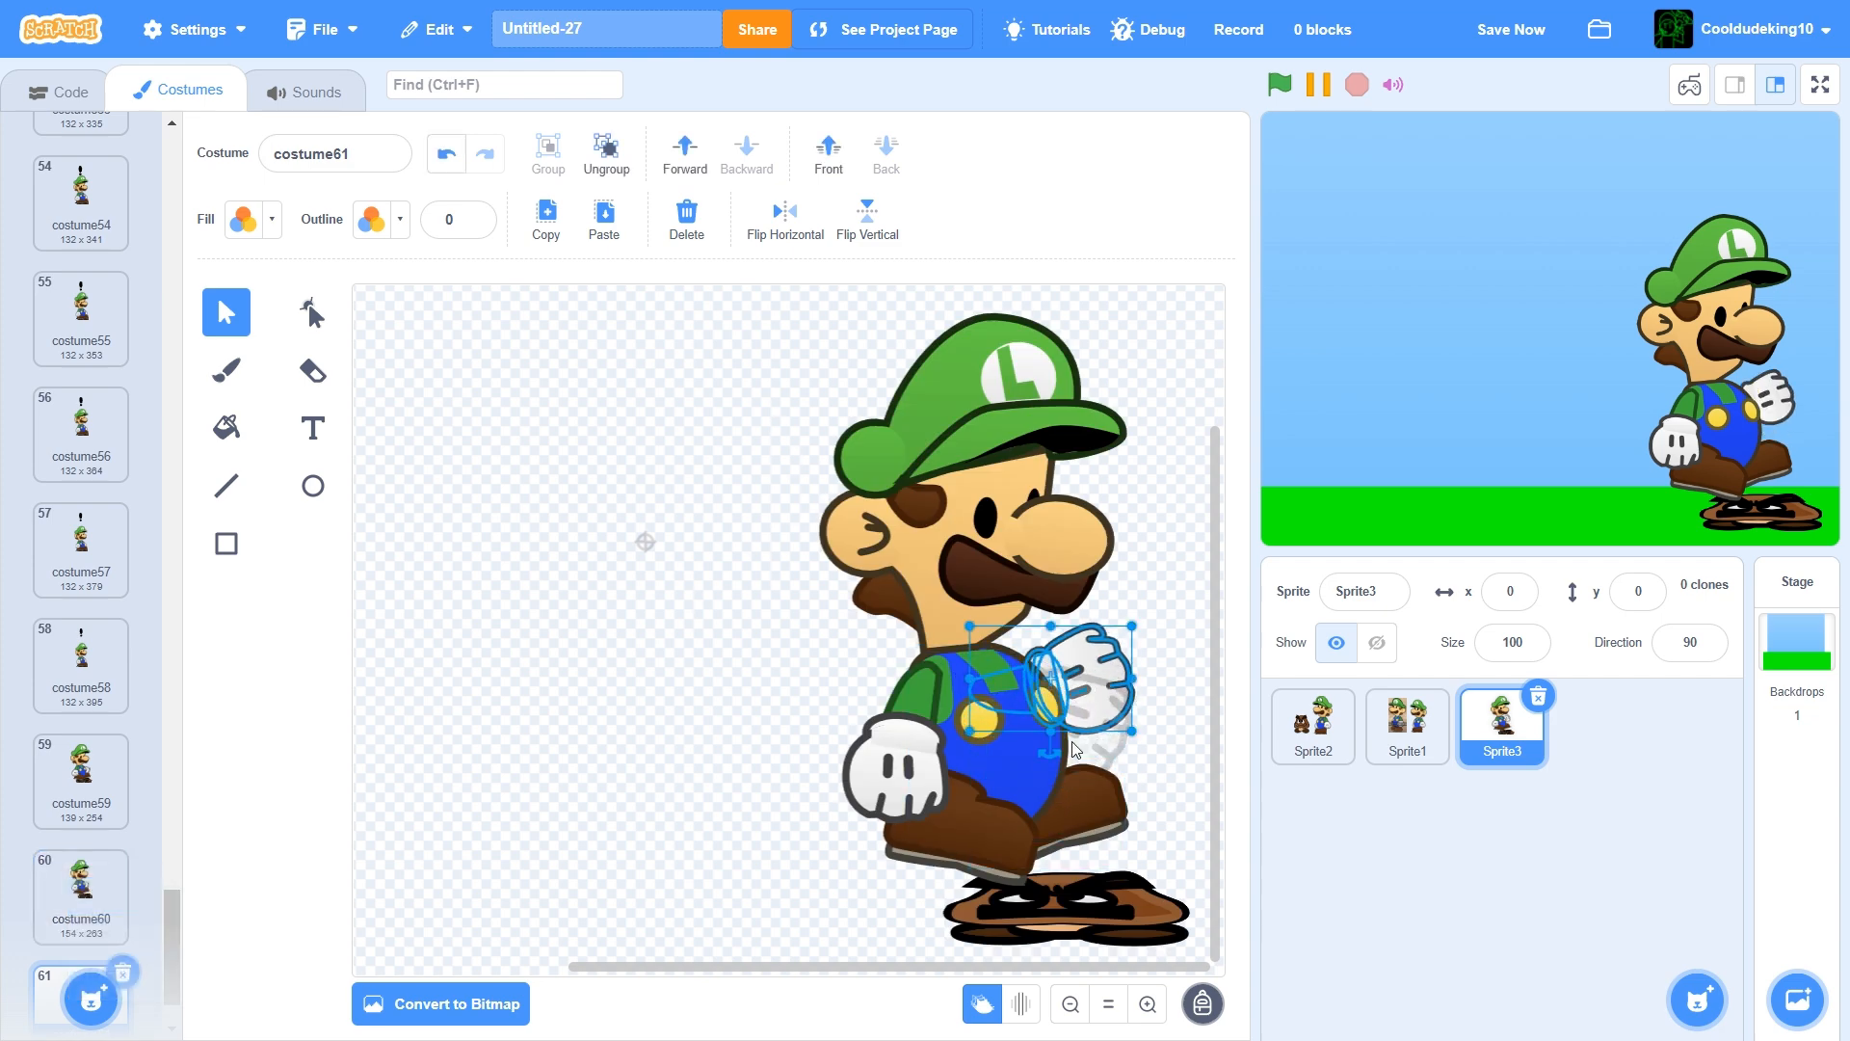
pyautogui.click(923, 817)
pyautogui.moveTo(895, 841); pyautogui.dragTo(855, 829)
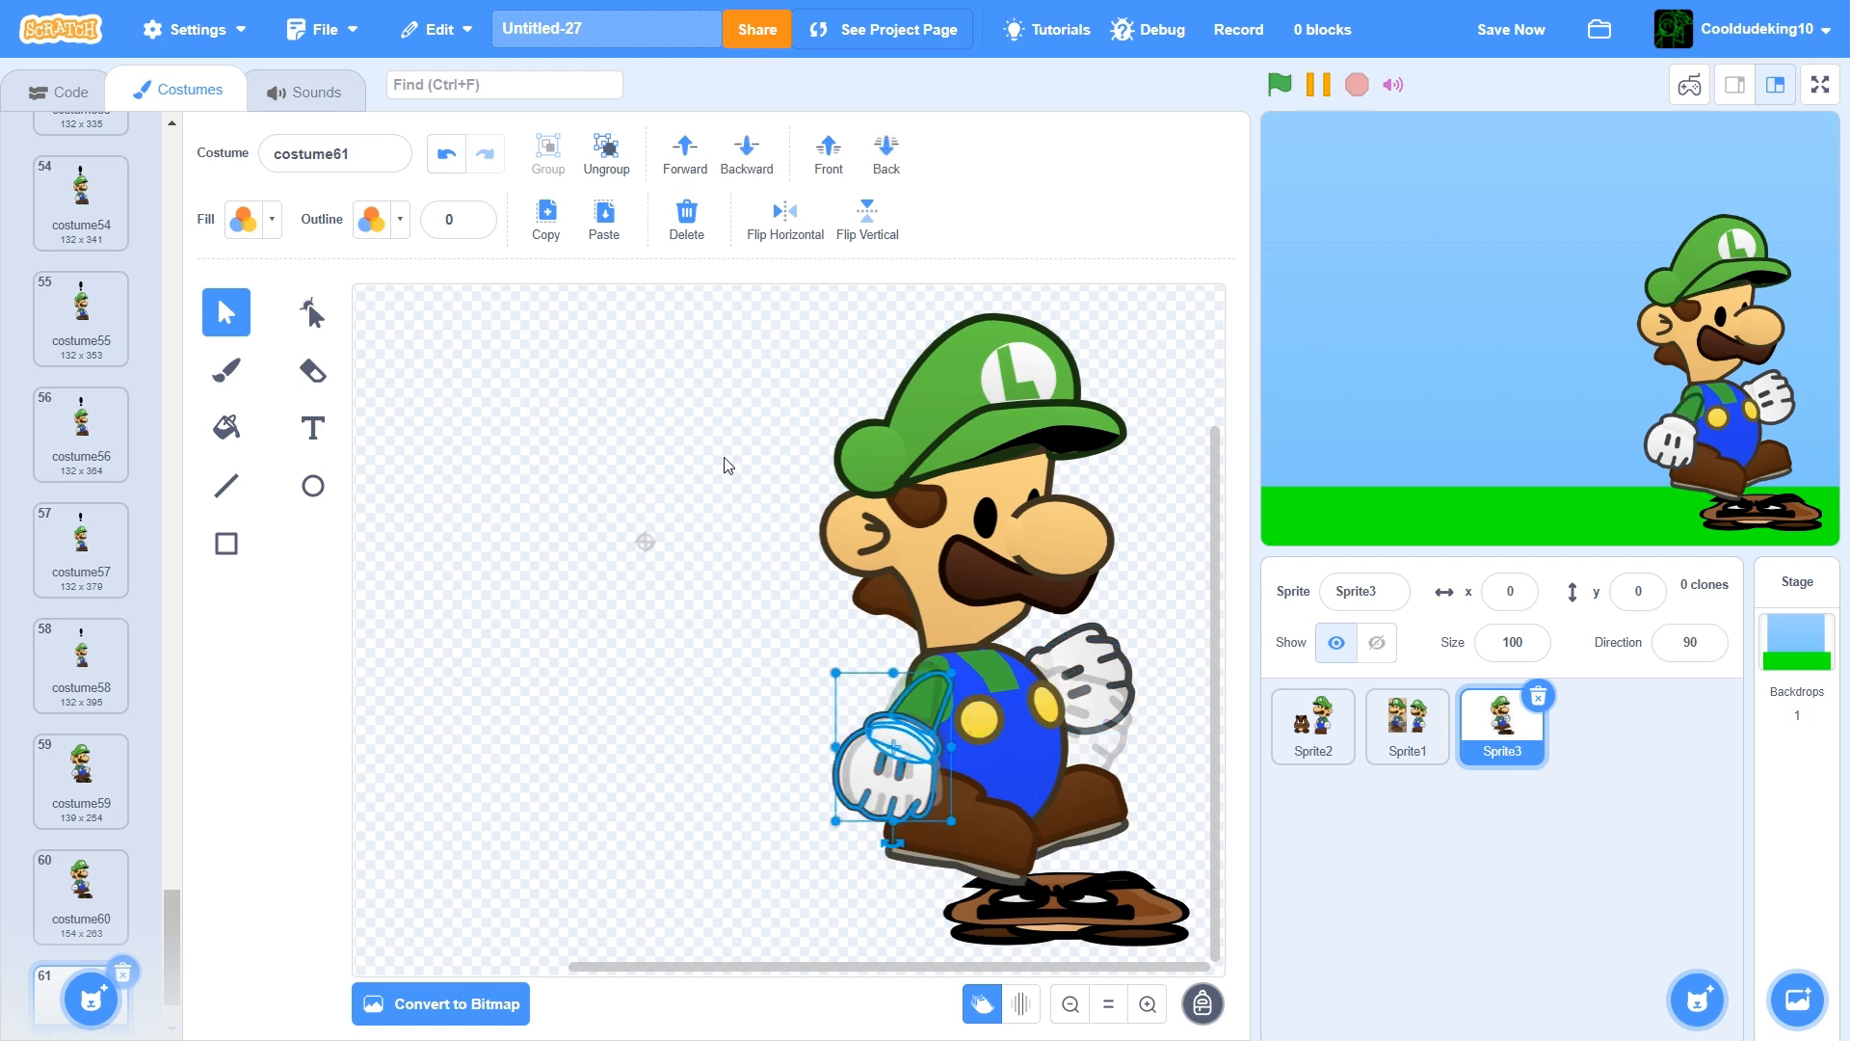
pyautogui.moveTo(748, 396); pyautogui.dragTo(993, 624)
pyautogui.moveTo(1142, 828); pyautogui.dragTo(1029, 775)
# In a duplicate of costume61, raise the far hand toward the mustache, swing the near arm farther back, and move Luigi back
pyautogui.scroll(-1, 87, 867)
pyautogui.rightClick(39, 872)
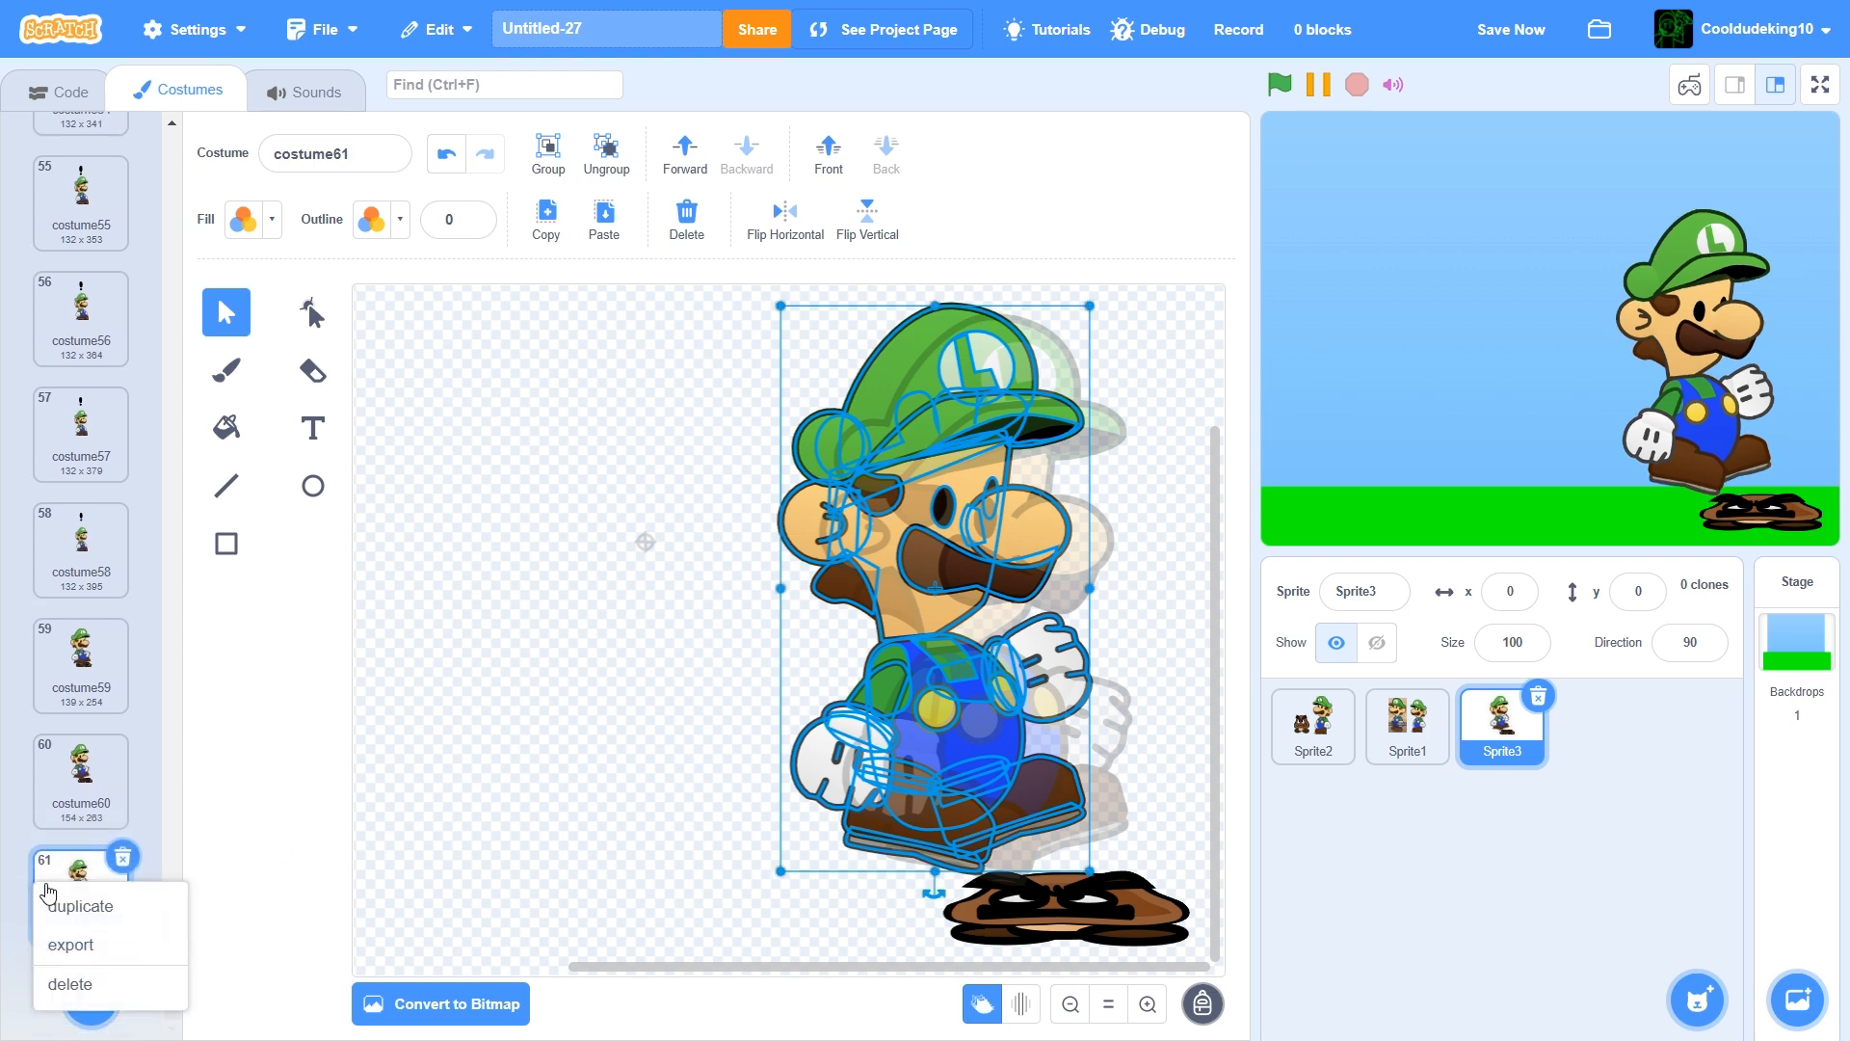
pyautogui.click(81, 895)
pyautogui.moveTo(1066, 686); pyautogui.dragTo(1064, 658)
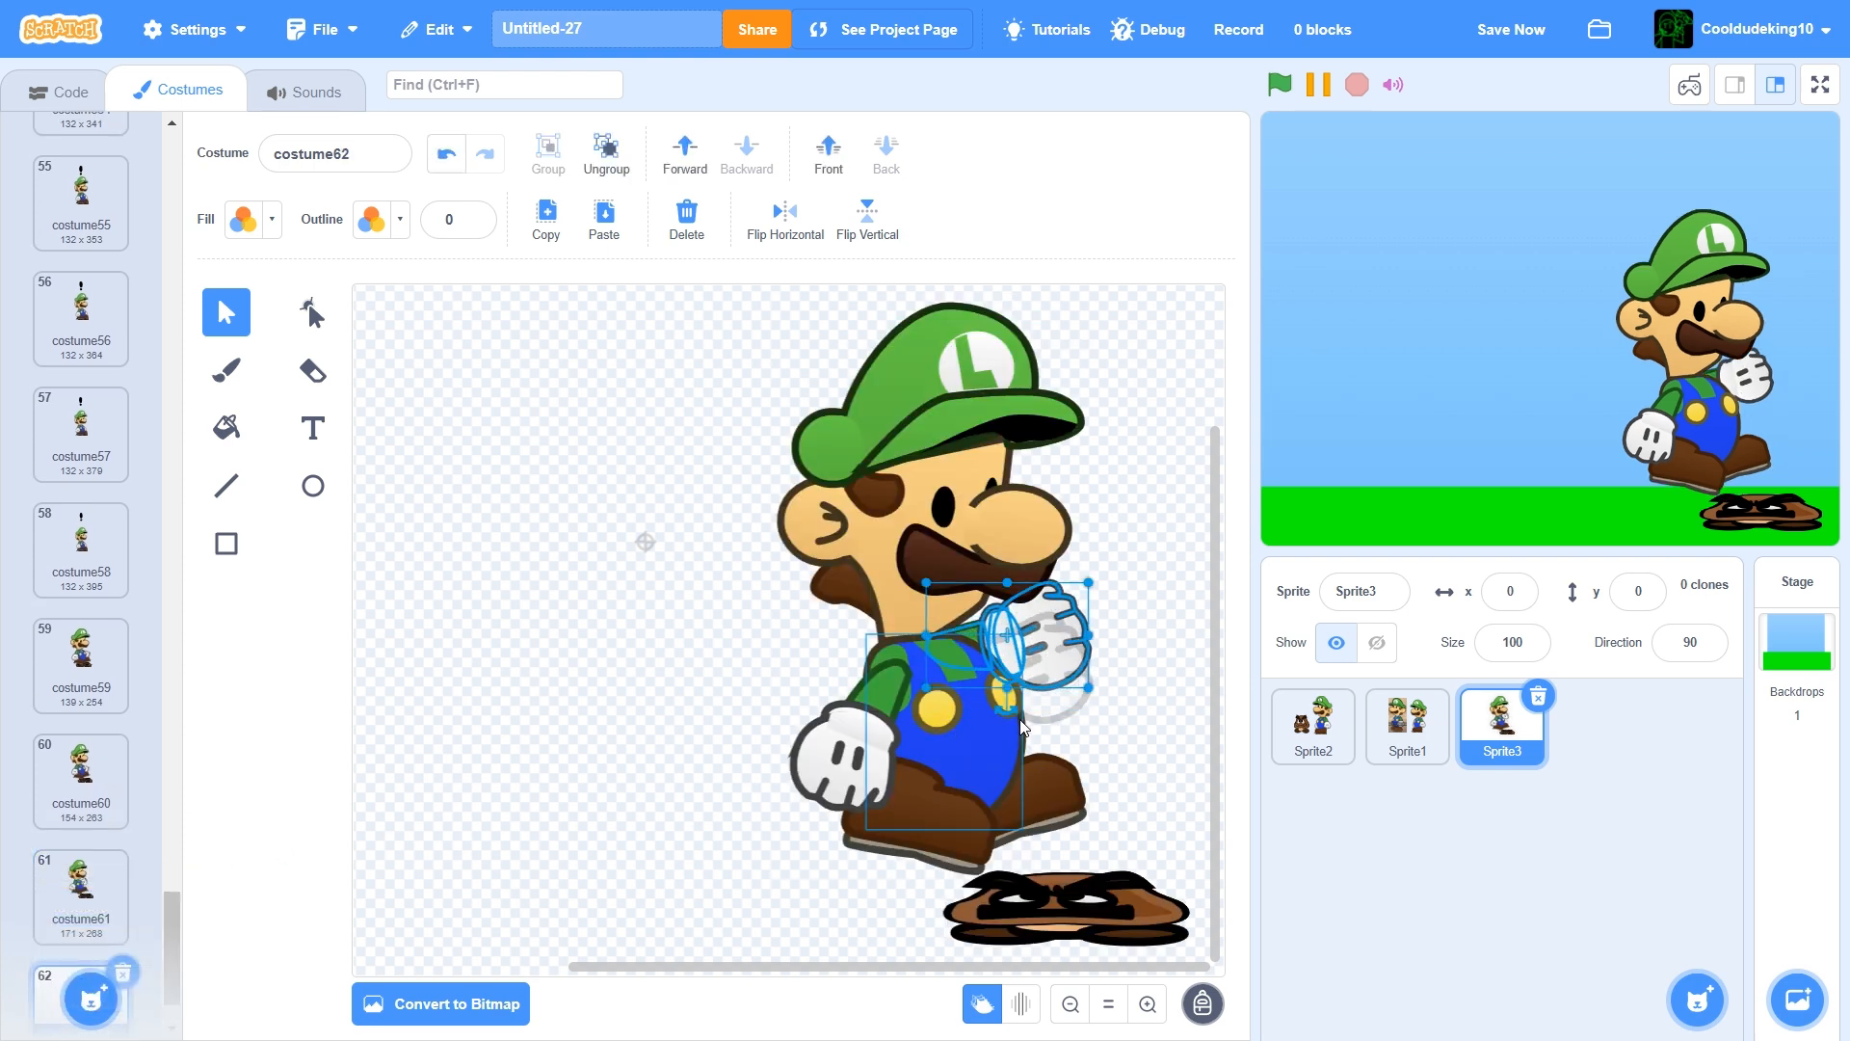
pyautogui.moveTo(1016, 720); pyautogui.dragTo(1039, 700)
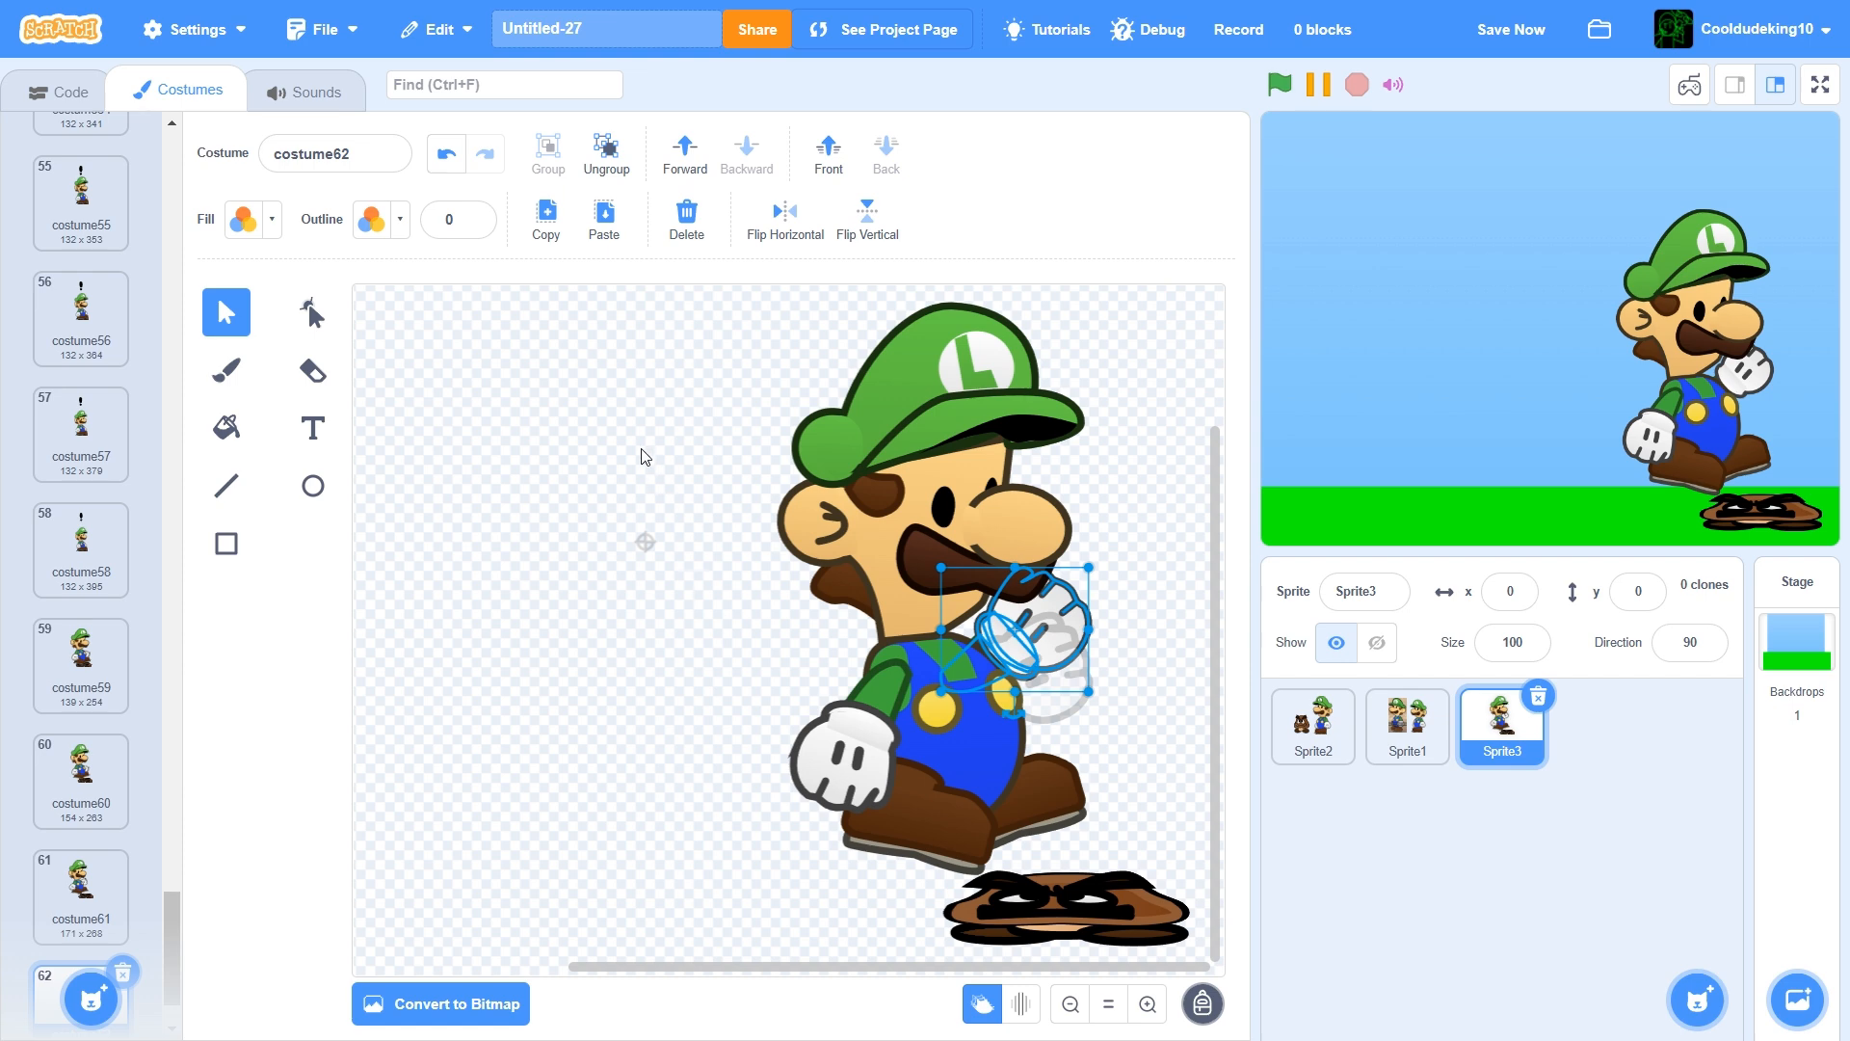
pyautogui.moveTo(865, 730); pyautogui.dragTo(851, 722)
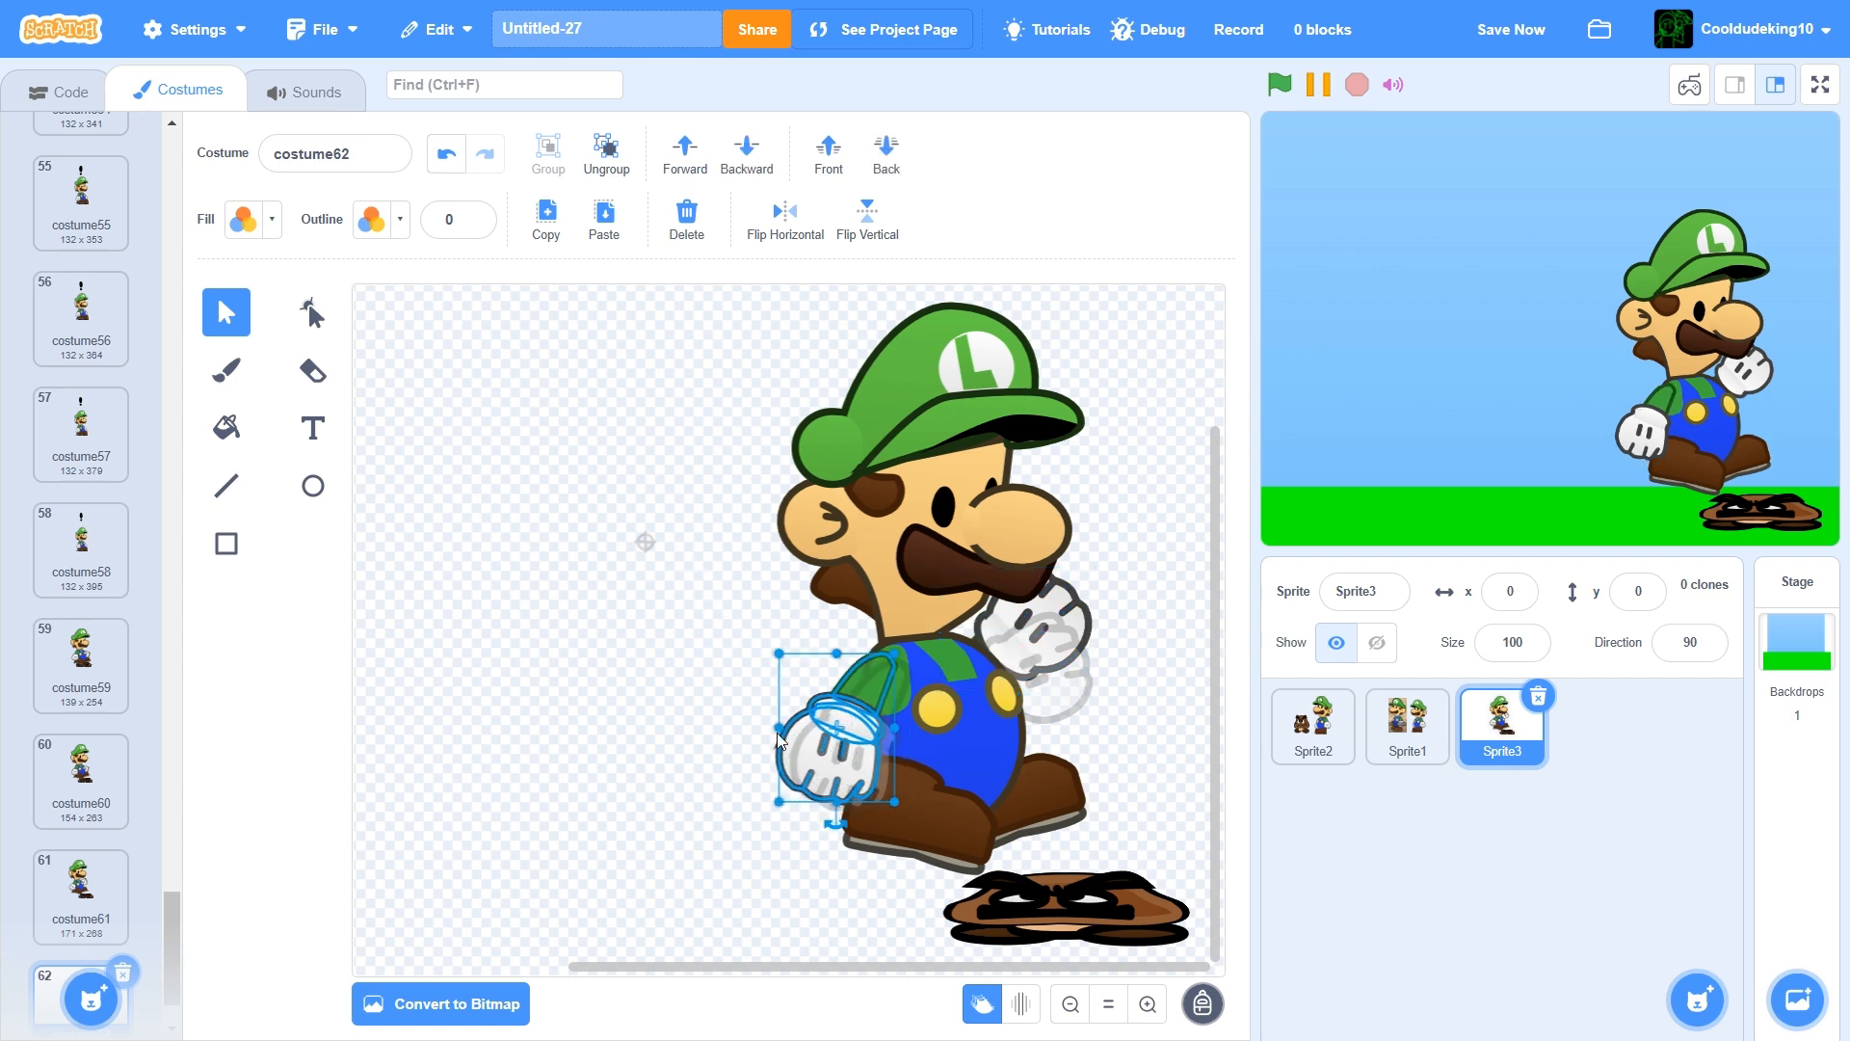
pyautogui.moveTo(829, 820); pyautogui.dragTo(828, 769)
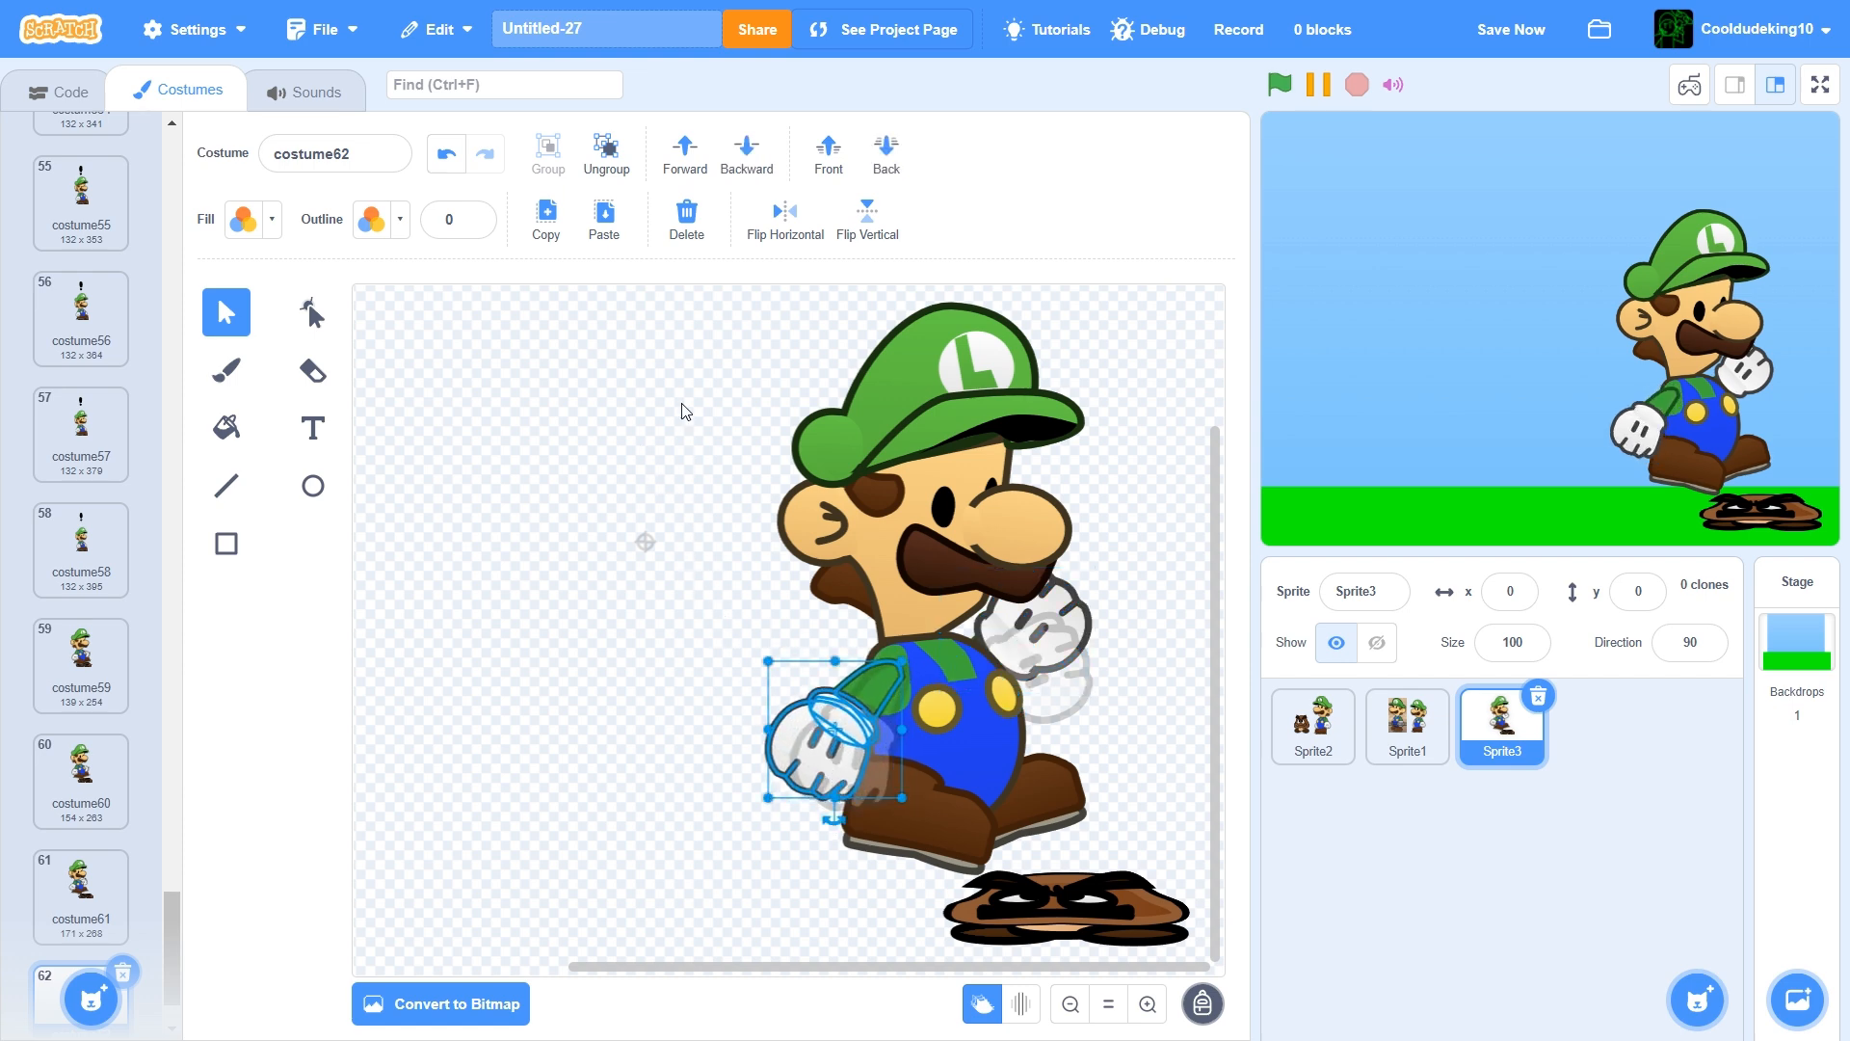
pyautogui.moveTo(686, 315); pyautogui.dragTo(994, 784)
# In a duplicate of costume62, move Luigi slightly down and back, and lift his cap a little off his head
pyautogui.rightClick(56, 904)
pyautogui.click(87, 933)
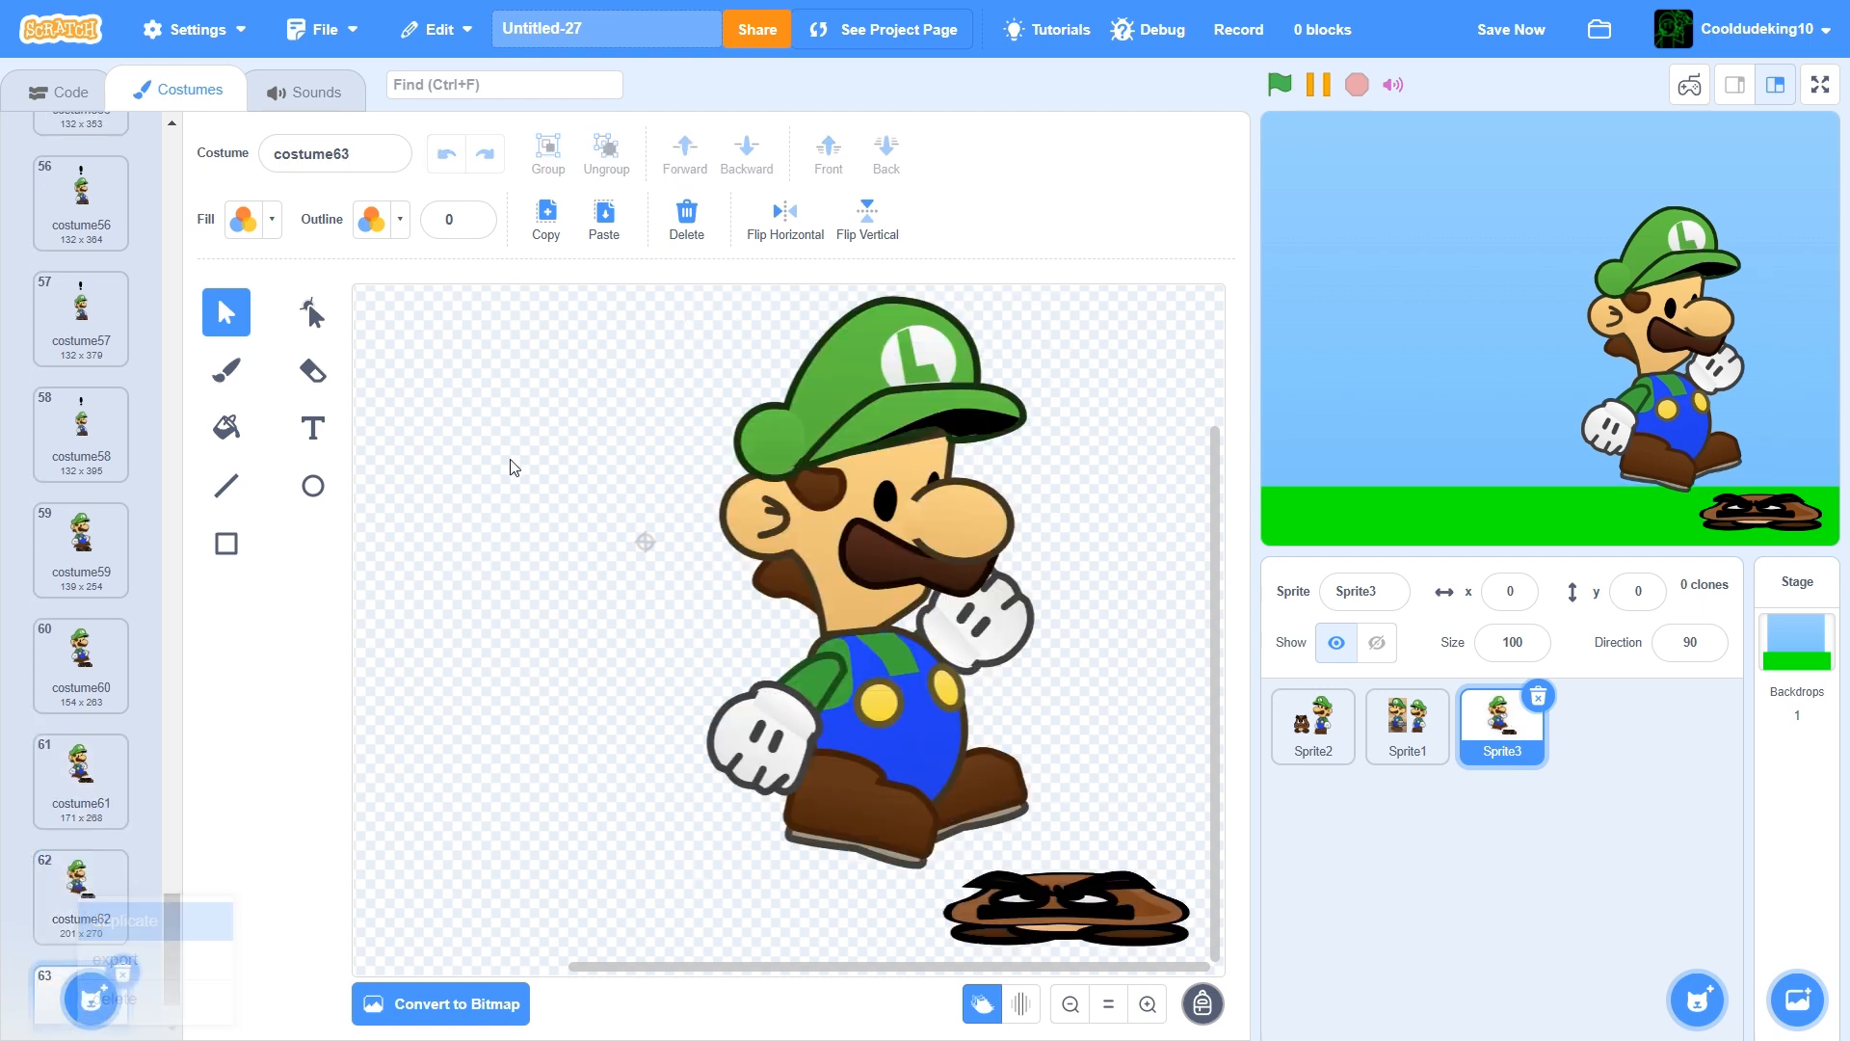
pyautogui.moveTo(1031, 776); pyautogui.dragTo(1031, 777)
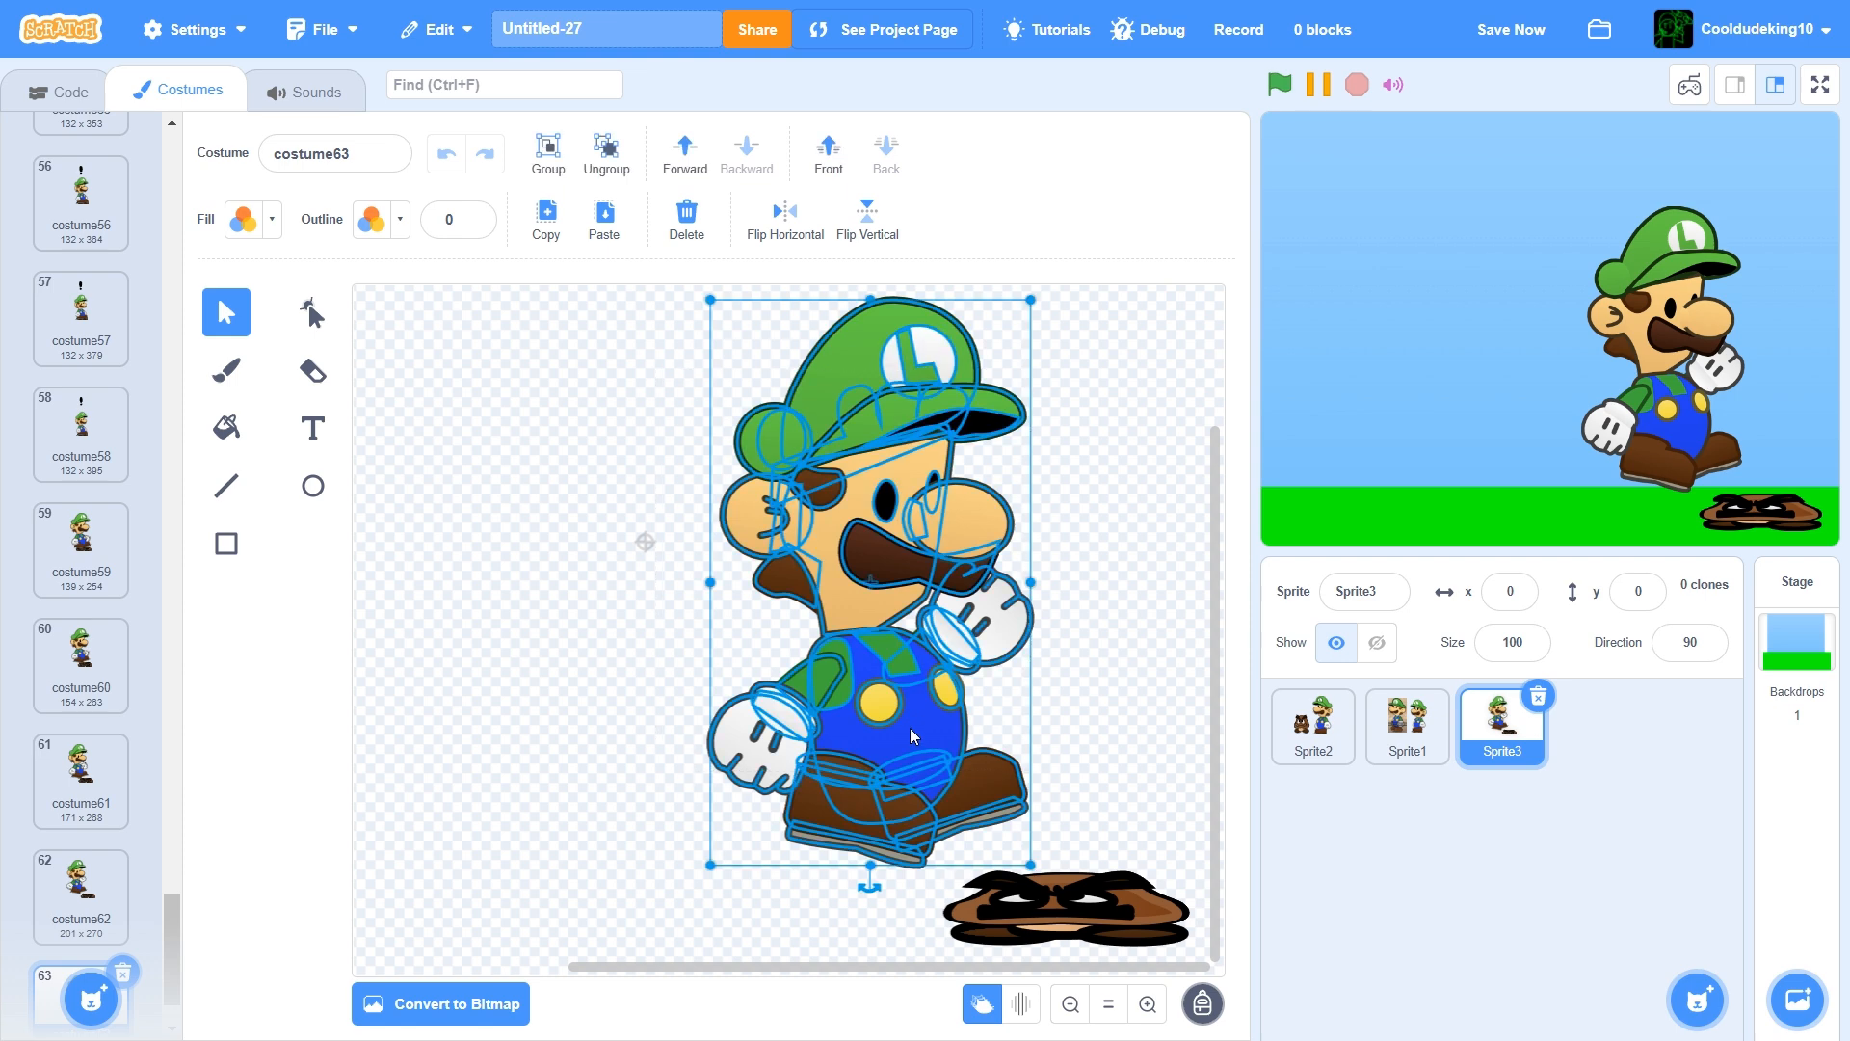
pyautogui.moveTo(909, 726)
pyautogui.mouseDown()
pyautogui.moveTo(875, 717)
pyautogui.moveTo(880, 741)
pyautogui.mouseUp()
pyautogui.click(887, 420)
pyautogui.moveTo(888, 420); pyautogui.dragTo(899, 404)
# In a duplicate of costume63, lower Luigi farther behind the Goomba, lift his cap higher off his head, and save the project
pyautogui.scroll(-1, 92, 905)
pyautogui.rightClick(91, 906)
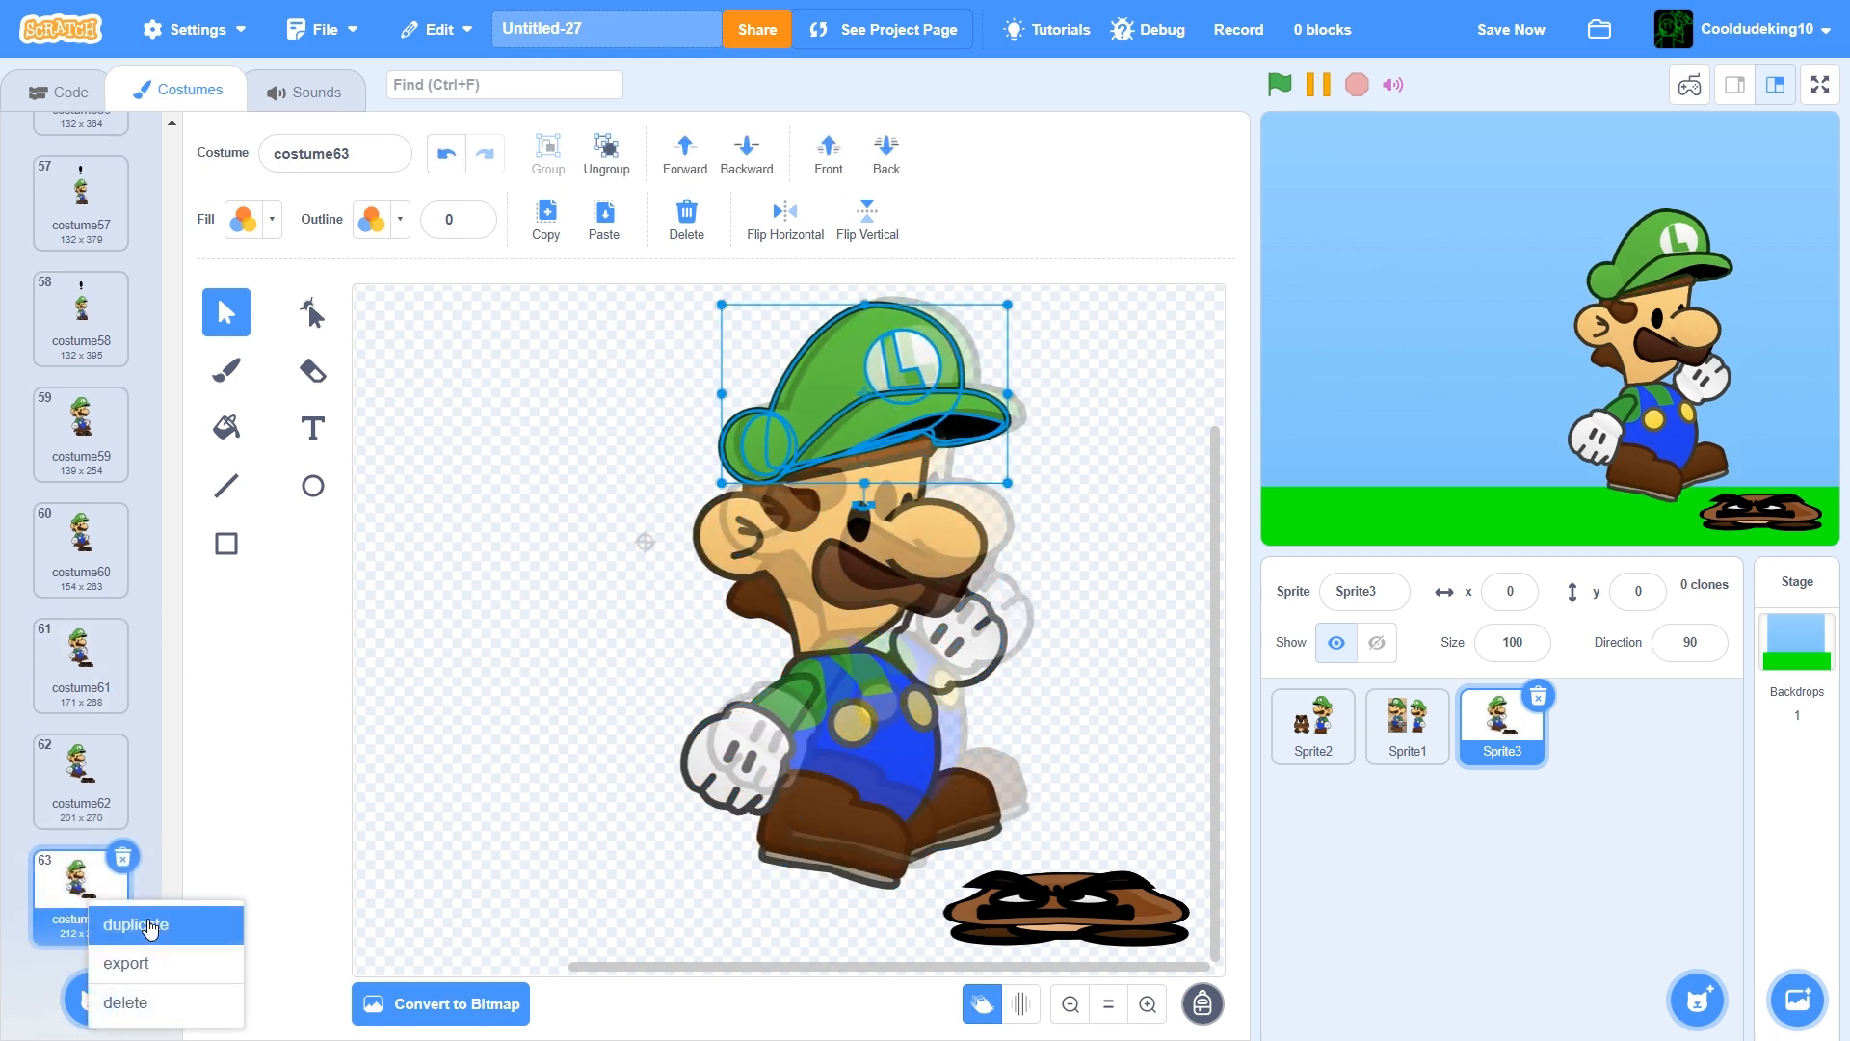
pyautogui.click(123, 927)
pyautogui.moveTo(945, 789); pyautogui.dragTo(914, 817)
pyautogui.click(883, 416)
pyautogui.moveTo(883, 417); pyautogui.dragTo(891, 401)
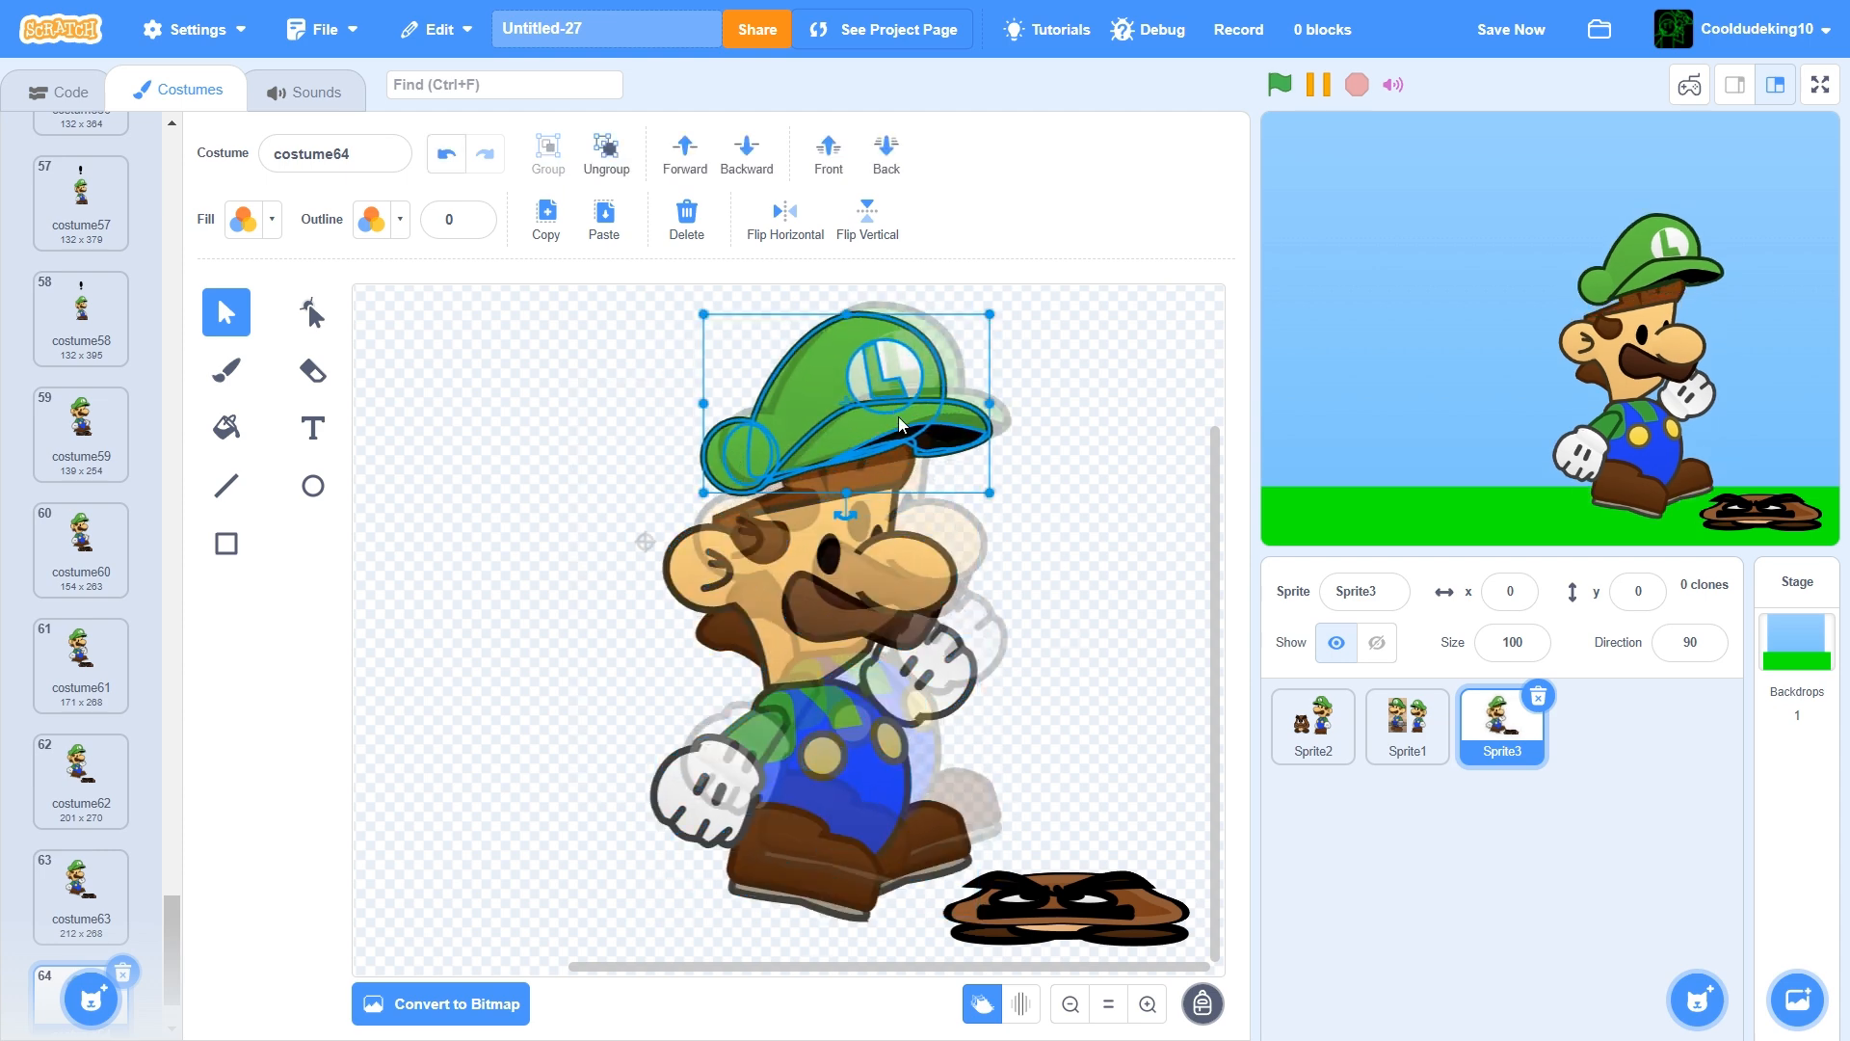
pyautogui.click(1480, 46)
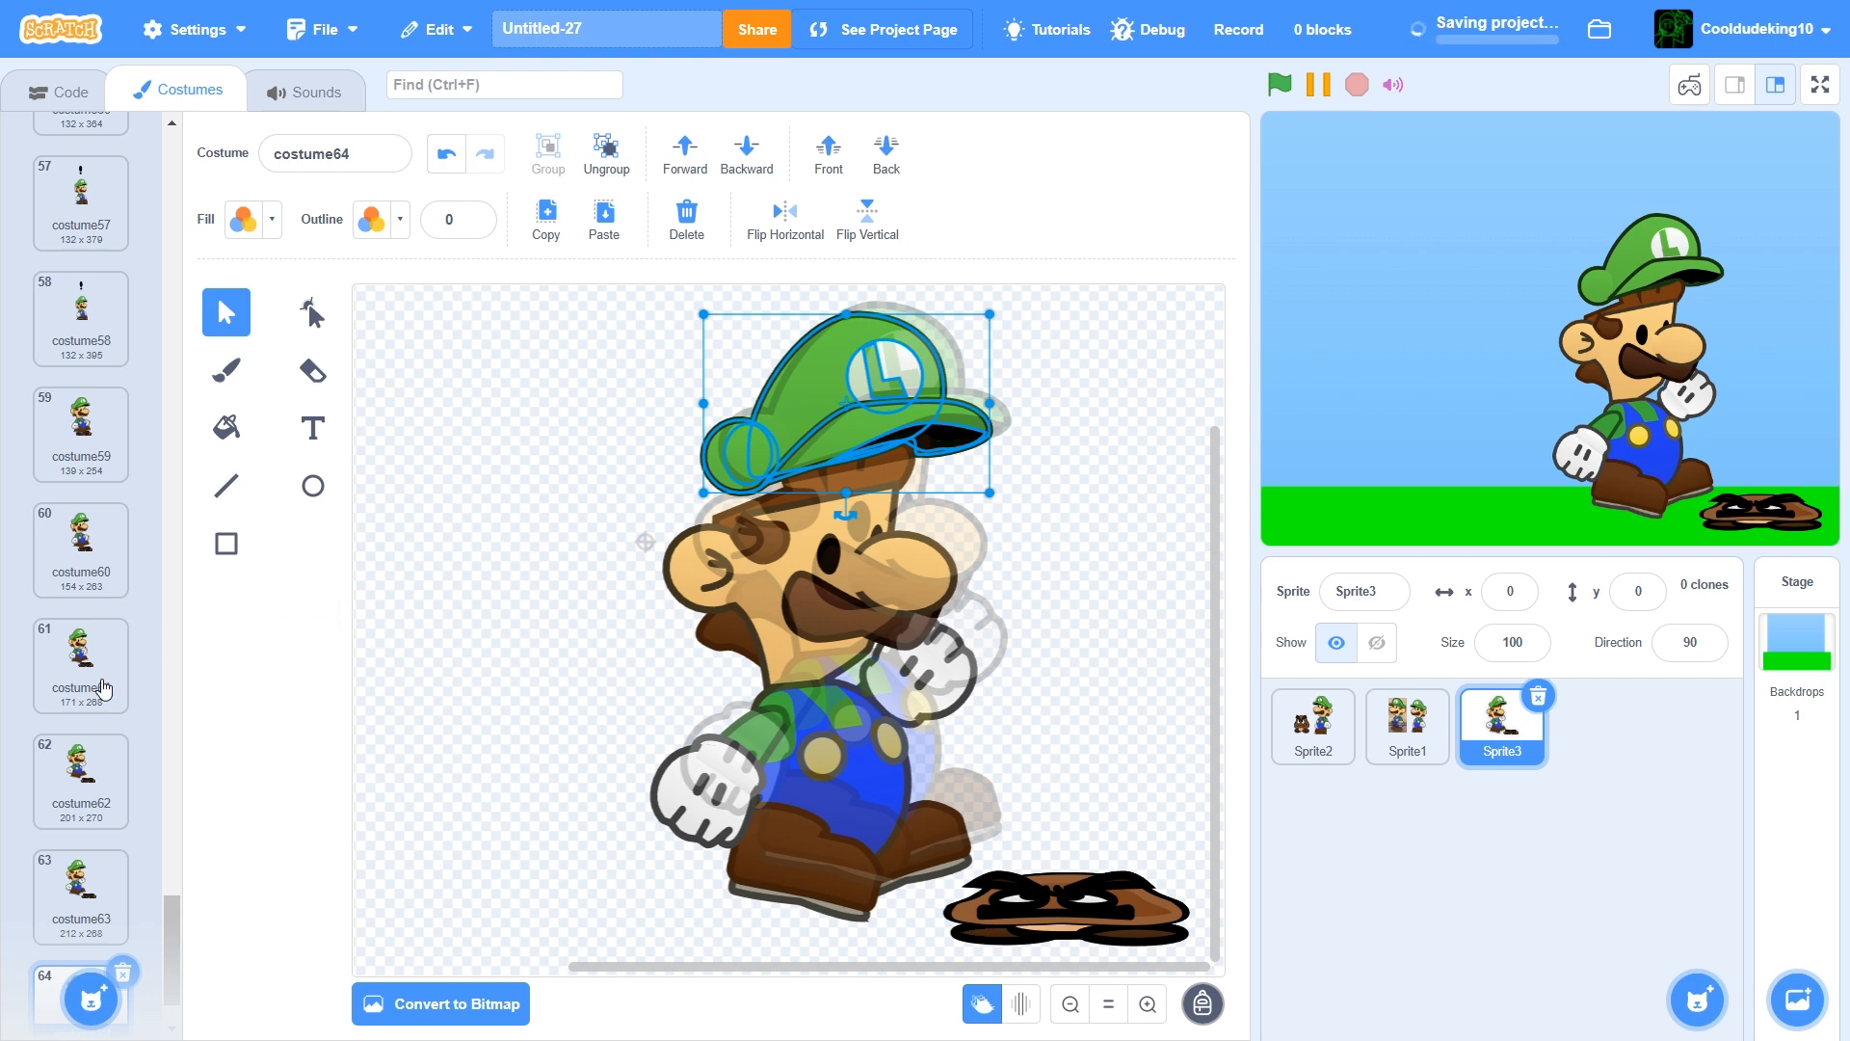
# In a duplicate of costume64, move all of Luigi down and back so he lands on the ground behind the Goomba
pyautogui.scroll(-2, 101, 689)
pyautogui.rightClick(42, 894)
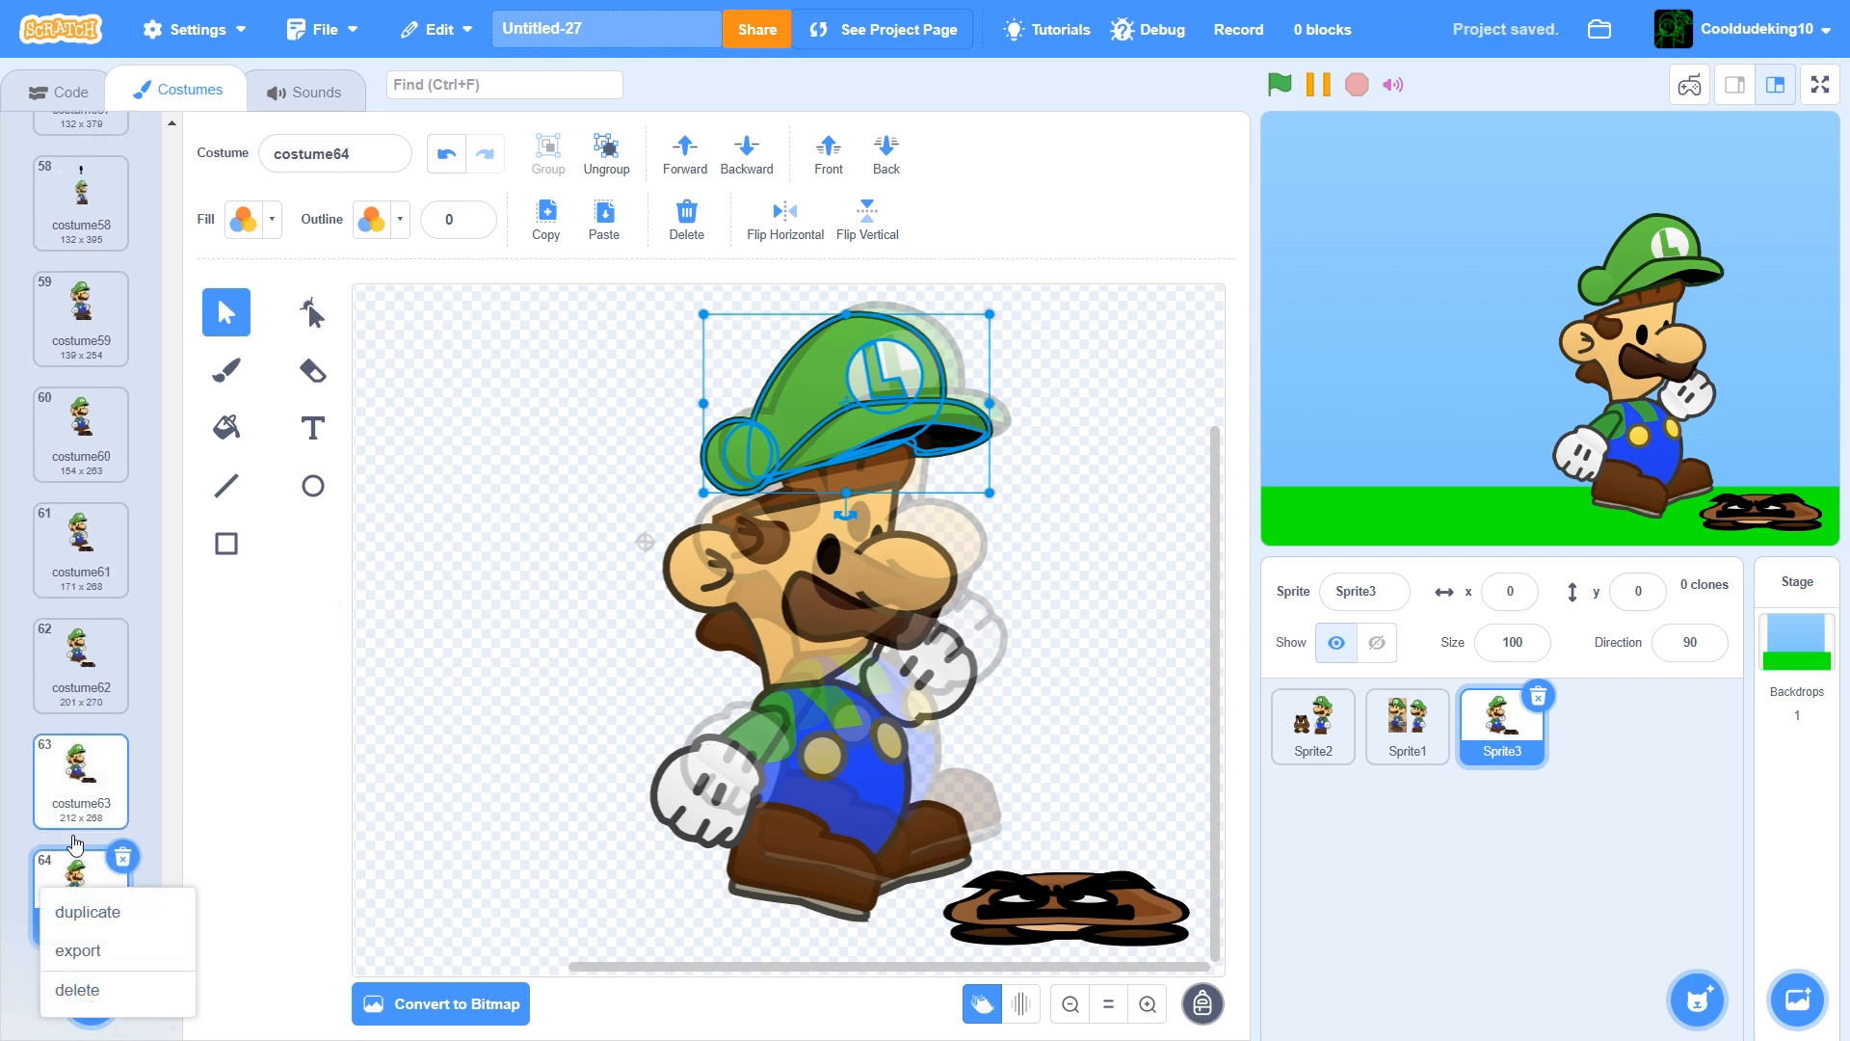
pyautogui.click(60, 913)
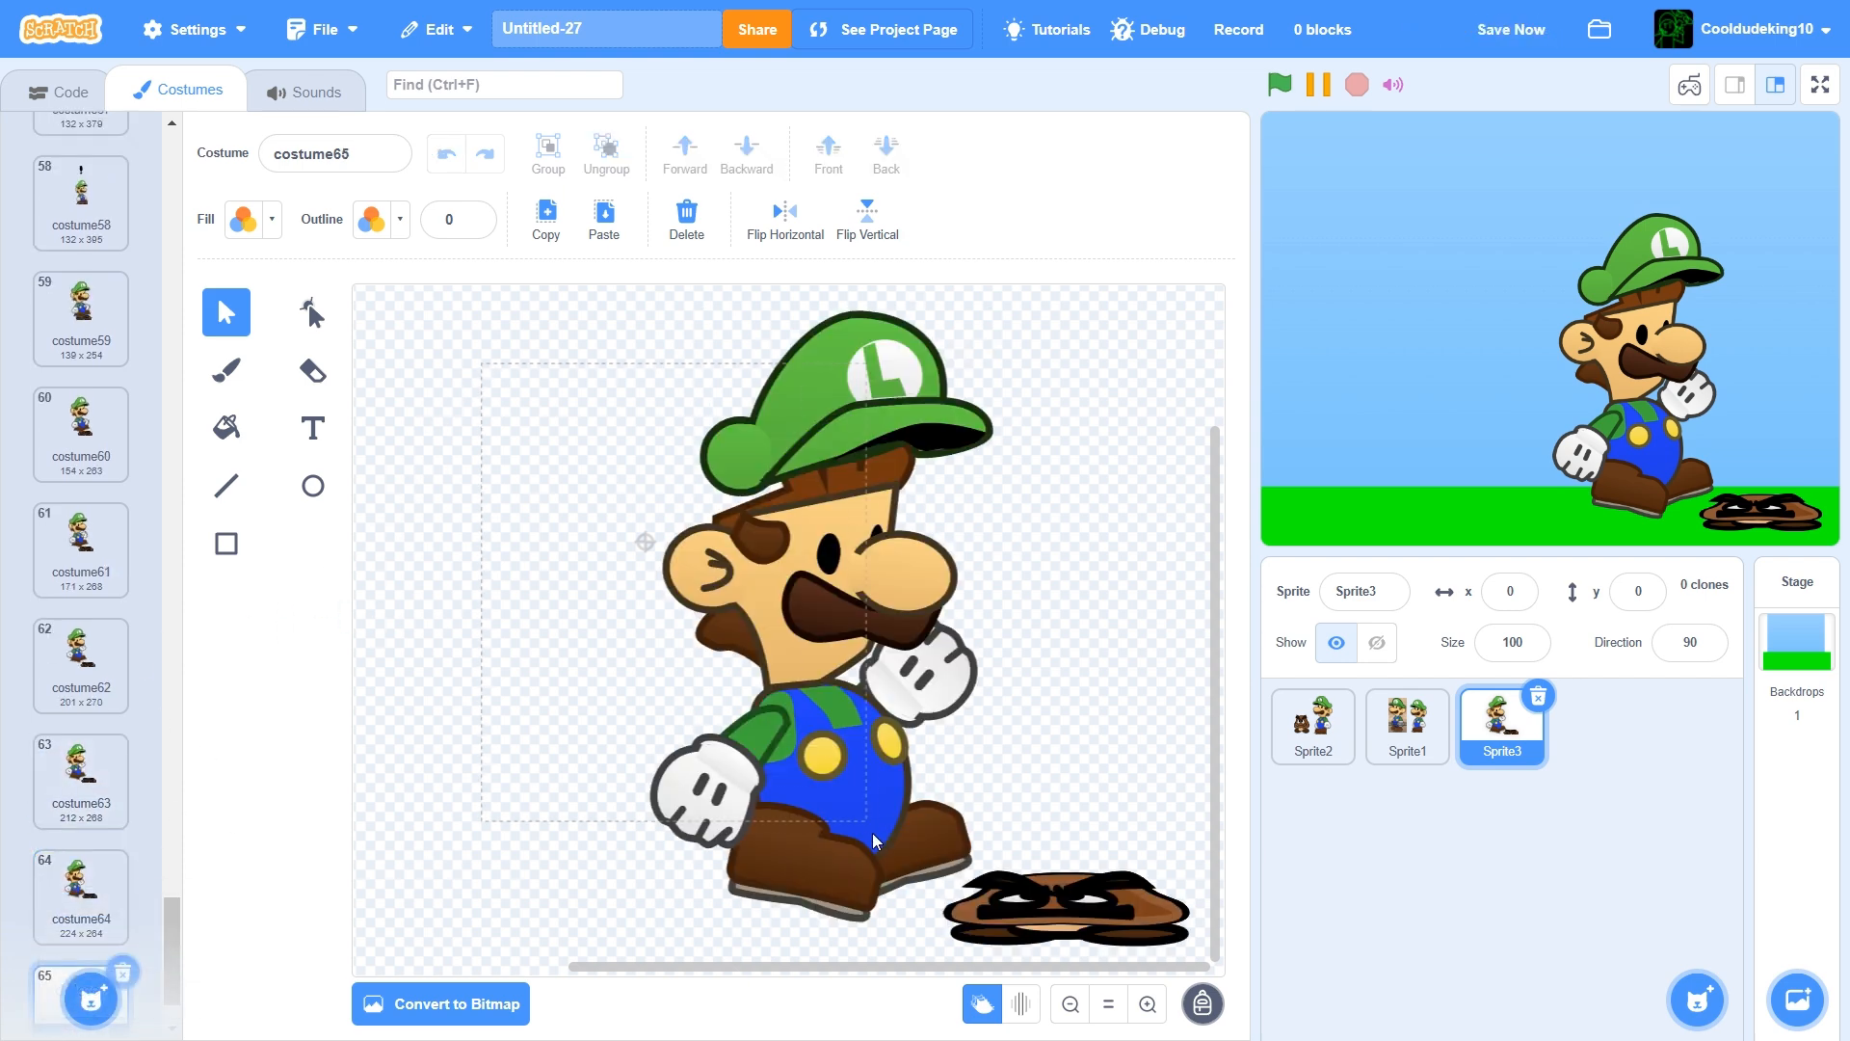
pyautogui.moveTo(889, 860); pyautogui.dragTo(814, 862)
# In a duplicate of costume65, lower only Luigi's cap and shift it back toward his head
pyautogui.scroll(-2, 5, 867)
pyautogui.rightClick(60, 943)
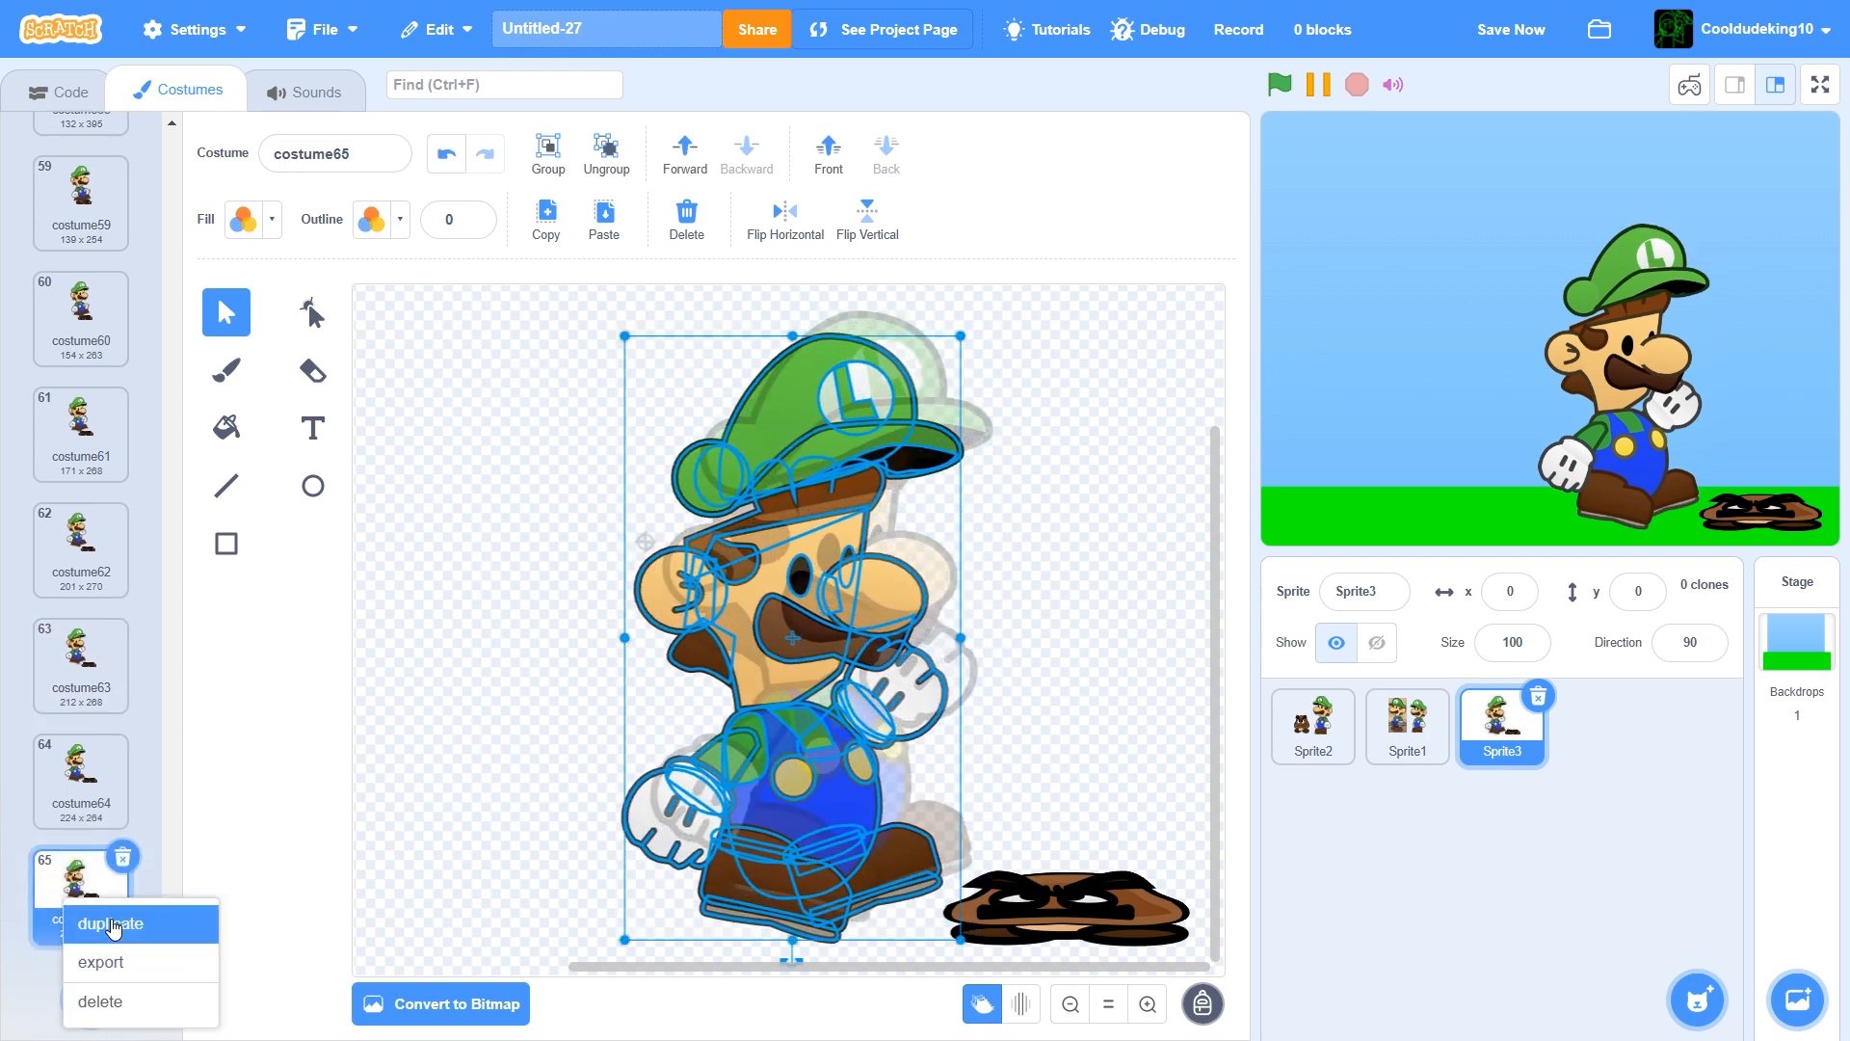
pyautogui.click(91, 966)
pyautogui.click(841, 427)
pyautogui.moveTo(841, 428); pyautogui.dragTo(822, 445)
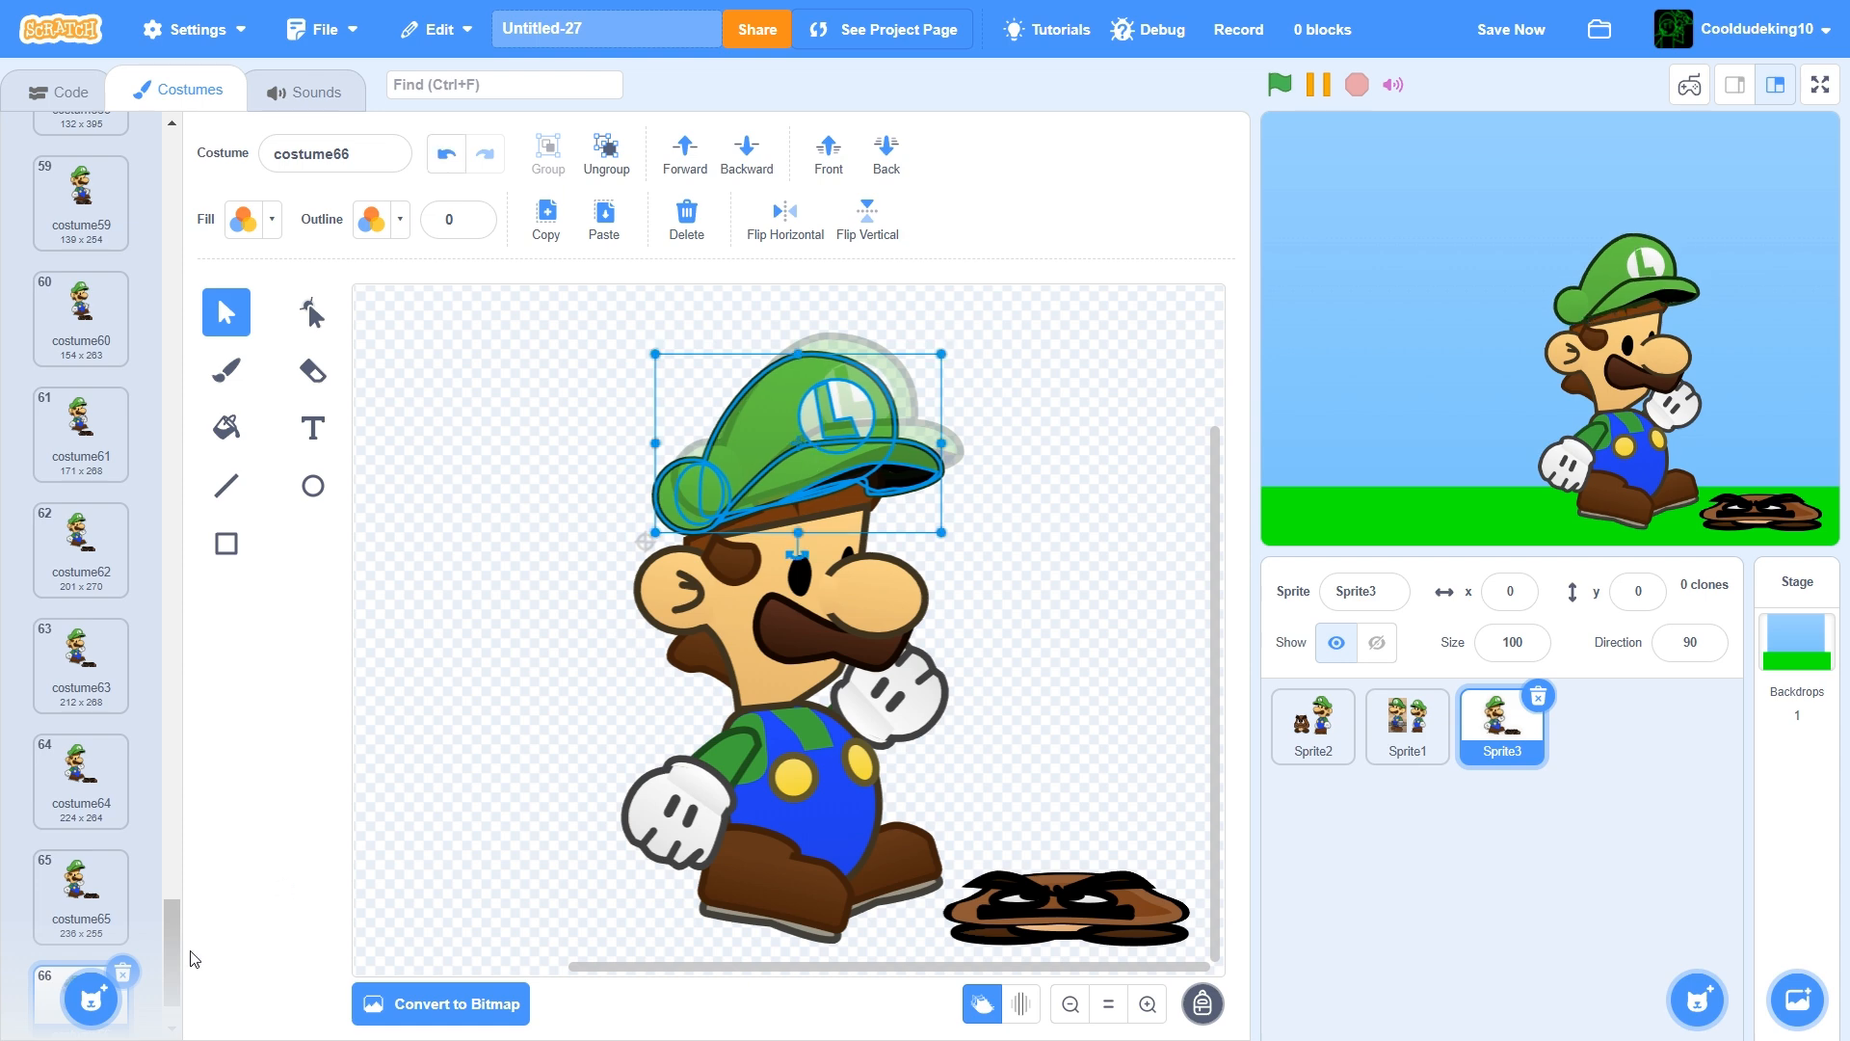
# In a duplicate of costume66, settle Luigi's cap down onto his head
pyautogui.scroll(-1, 67, 901)
pyautogui.rightClick(44, 879)
pyautogui.click(140, 901)
pyautogui.moveTo(709, 468); pyautogui.dragTo(702, 489)
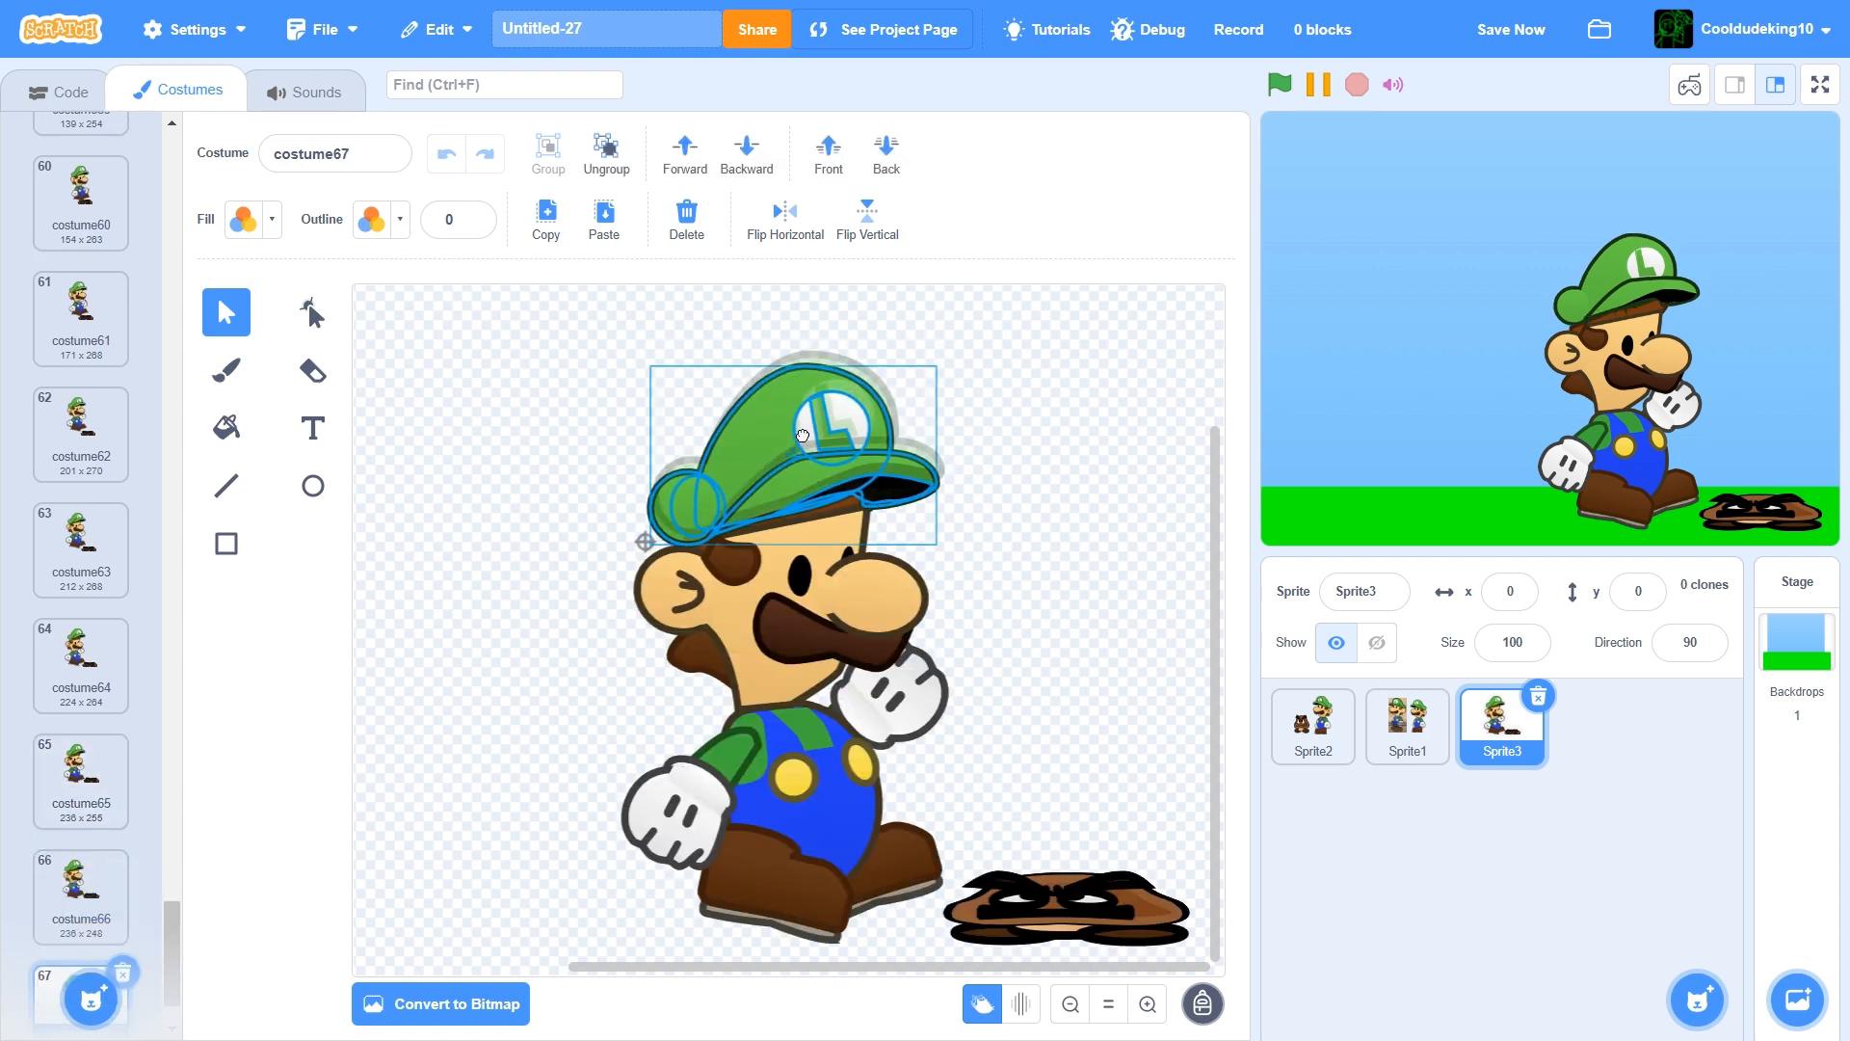
# In a duplicate of costume67, rotate Luigi's far arm and lower it away from his mustache
pyautogui.scroll(-1, 67, 915)
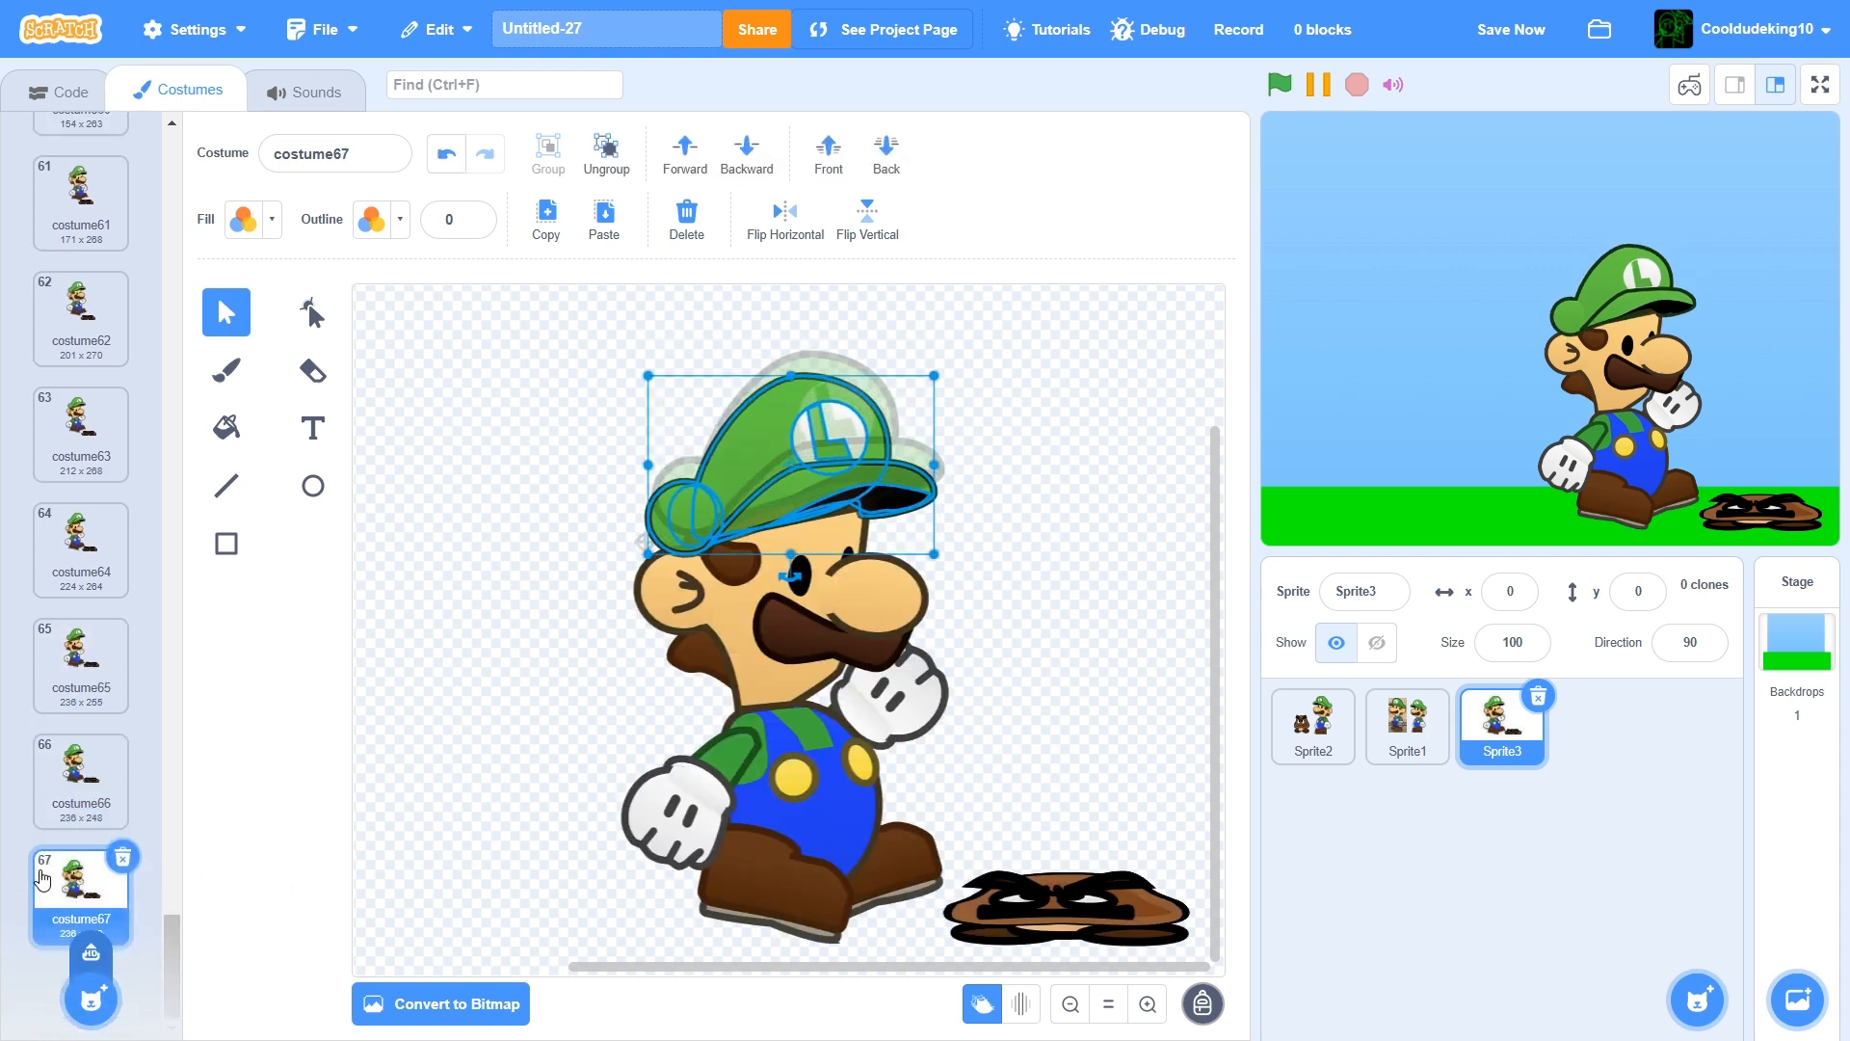
pyautogui.rightClick(42, 872)
pyautogui.click(87, 891)
pyautogui.click(898, 711)
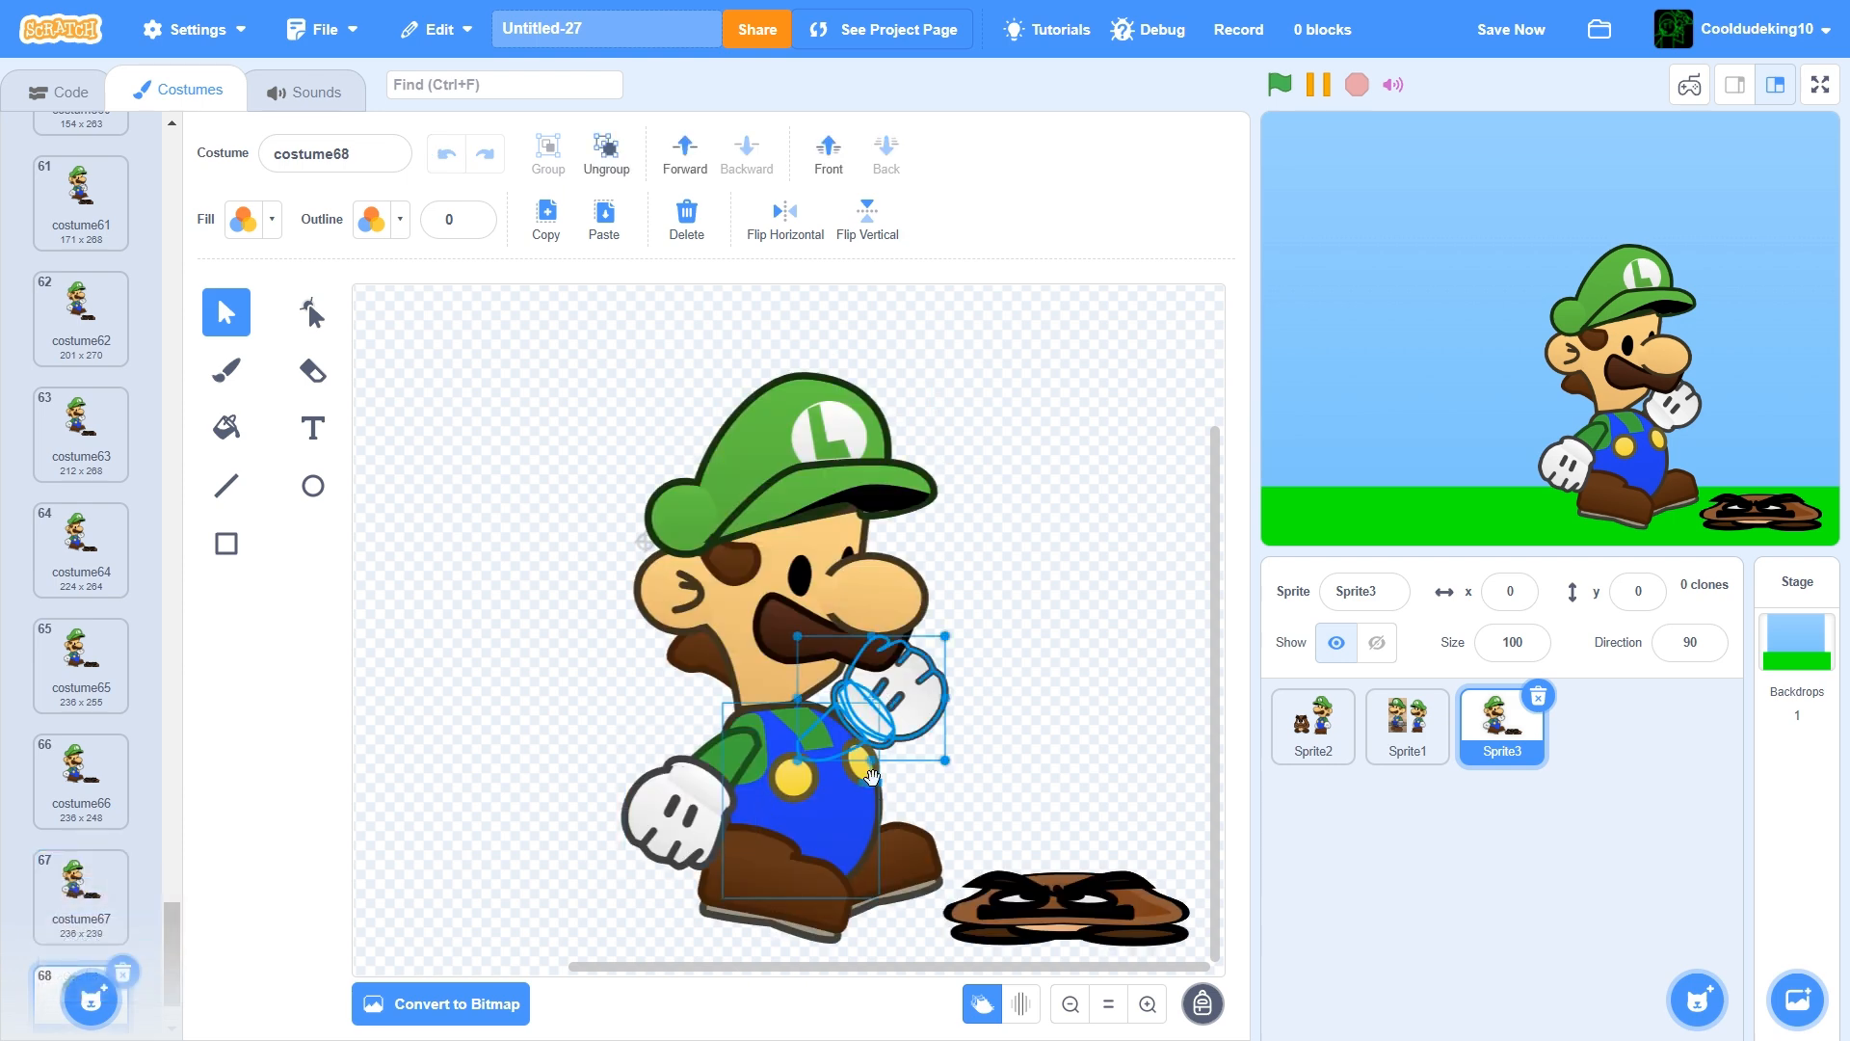
pyautogui.moveTo(872, 779); pyautogui.dragTo(831, 774)
pyautogui.moveTo(893, 709); pyautogui.dragTo(907, 760)
# In a duplicate of costume68, flip Luigi's far arm vertically so the glove points lower beside his overalls
pyautogui.scroll(-1, 72, 966)
pyautogui.rightClick(70, 902)
pyautogui.click(106, 917)
pyautogui.click(907, 739)
pyautogui.click(872, 229)
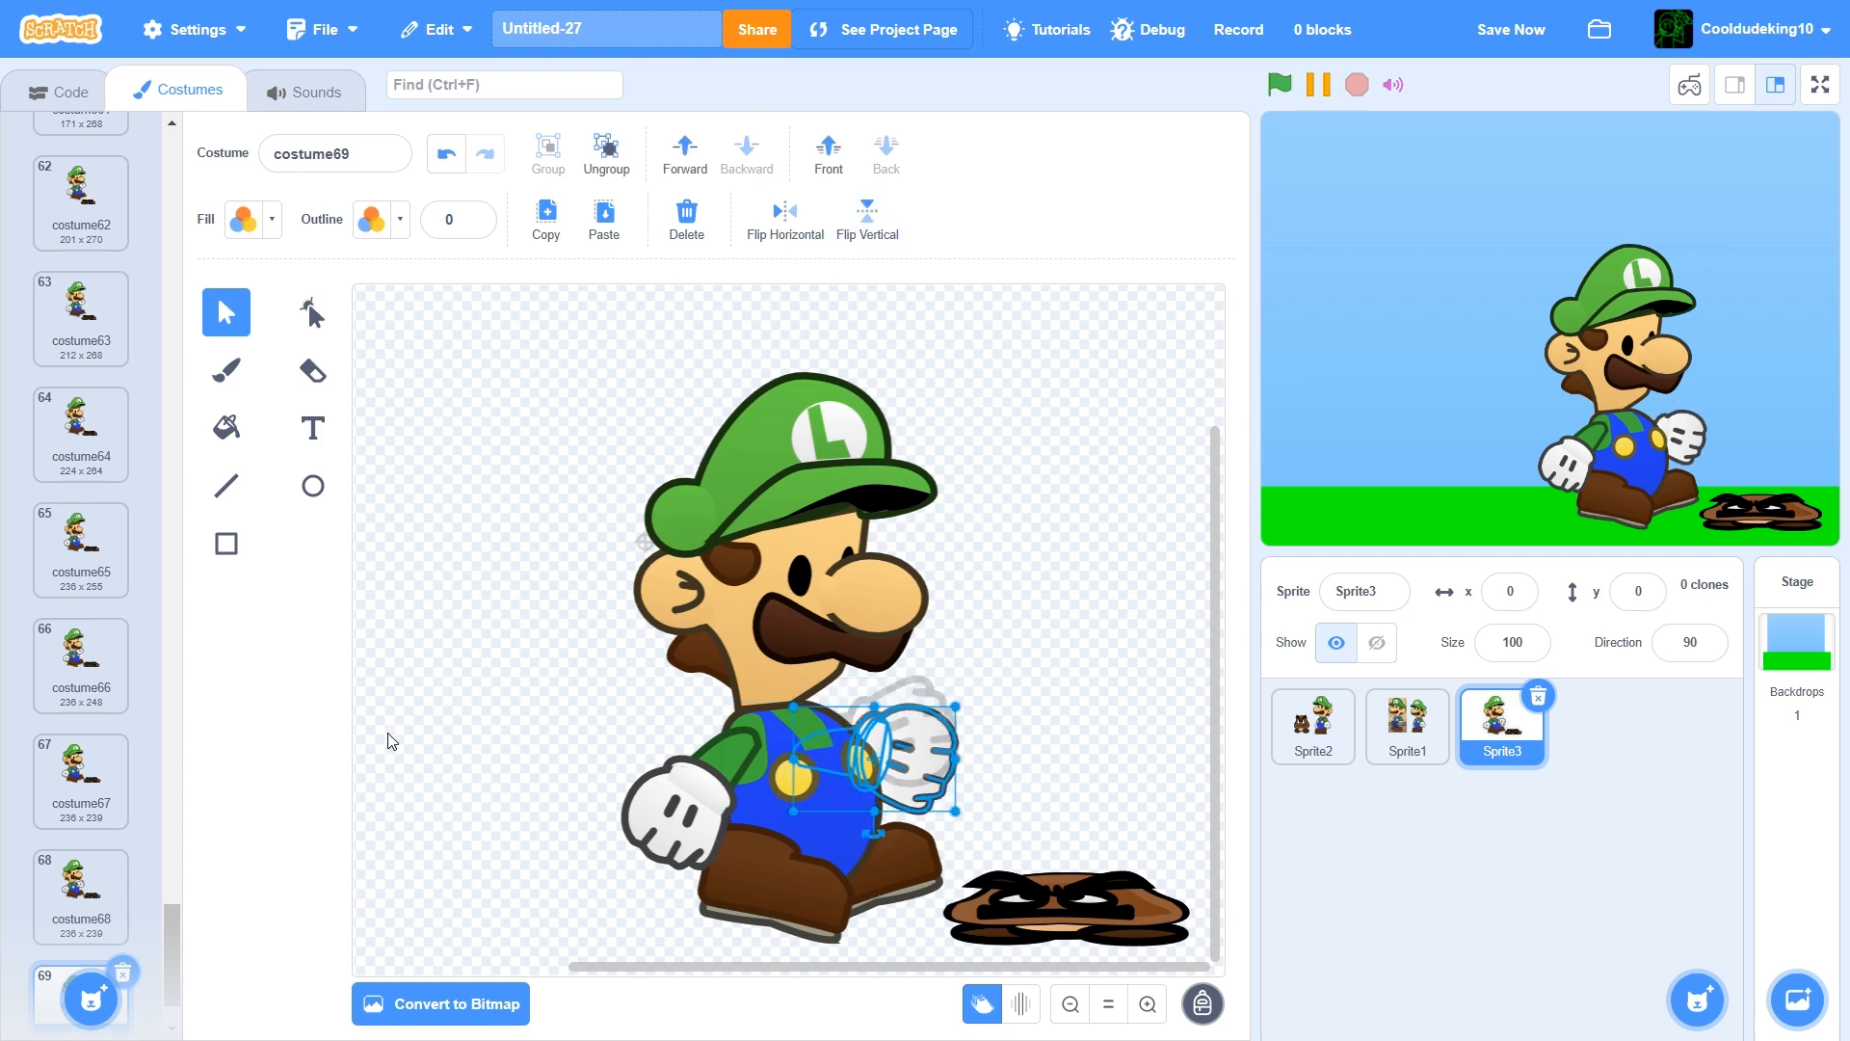
# In a duplicate of costume69, rotate Luigi's far arm slightly so the glove hangs lower beside his overalls
pyautogui.scroll(-1, 90, 872)
pyautogui.rightClick(56, 802)
pyautogui.click(111, 815)
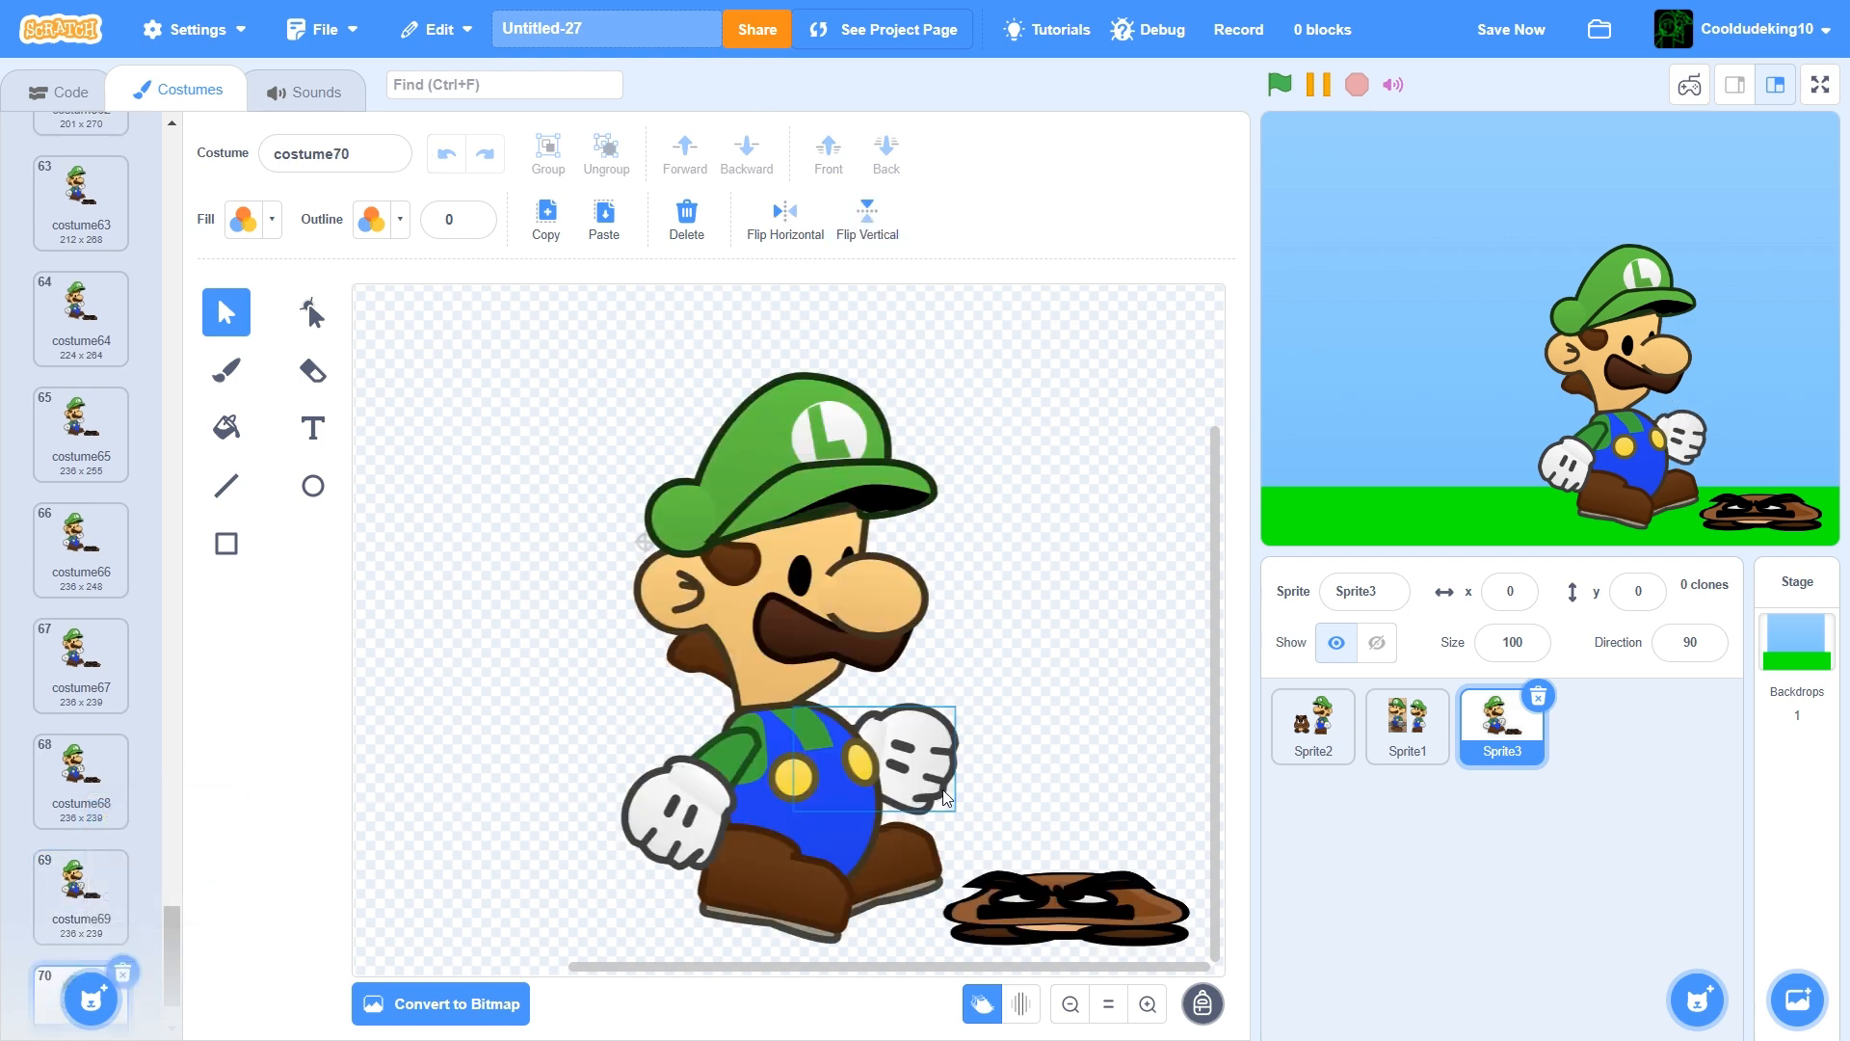
pyautogui.click(942, 771)
pyautogui.moveTo(867, 836)
pyautogui.mouseDown()
pyautogui.moveTo(865, 781)
pyautogui.moveTo(843, 828)
pyautogui.mouseUp()
# In costume70, rotate Luigi's near shoe until its sole lies flat on the ground
pyautogui.click(817, 911)
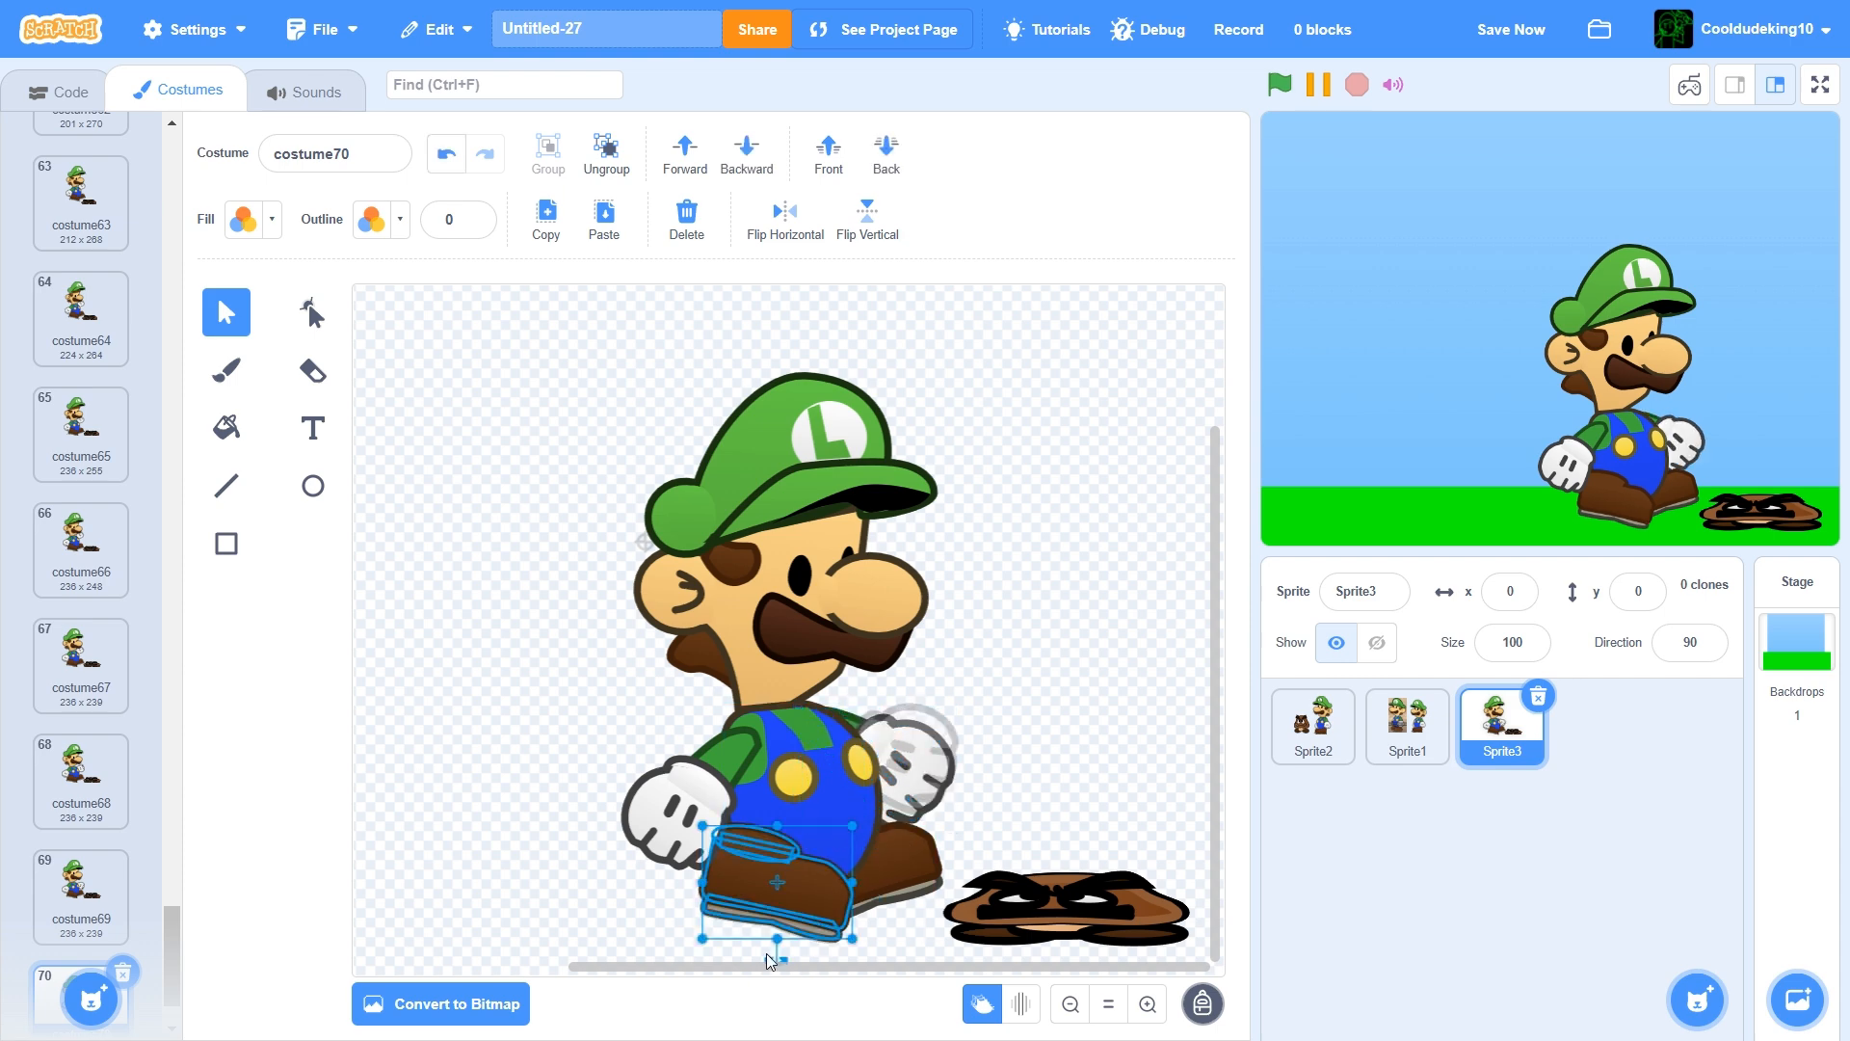
pyautogui.click(778, 952)
pyautogui.click(760, 877)
pyautogui.scroll(-1, 760, 877)
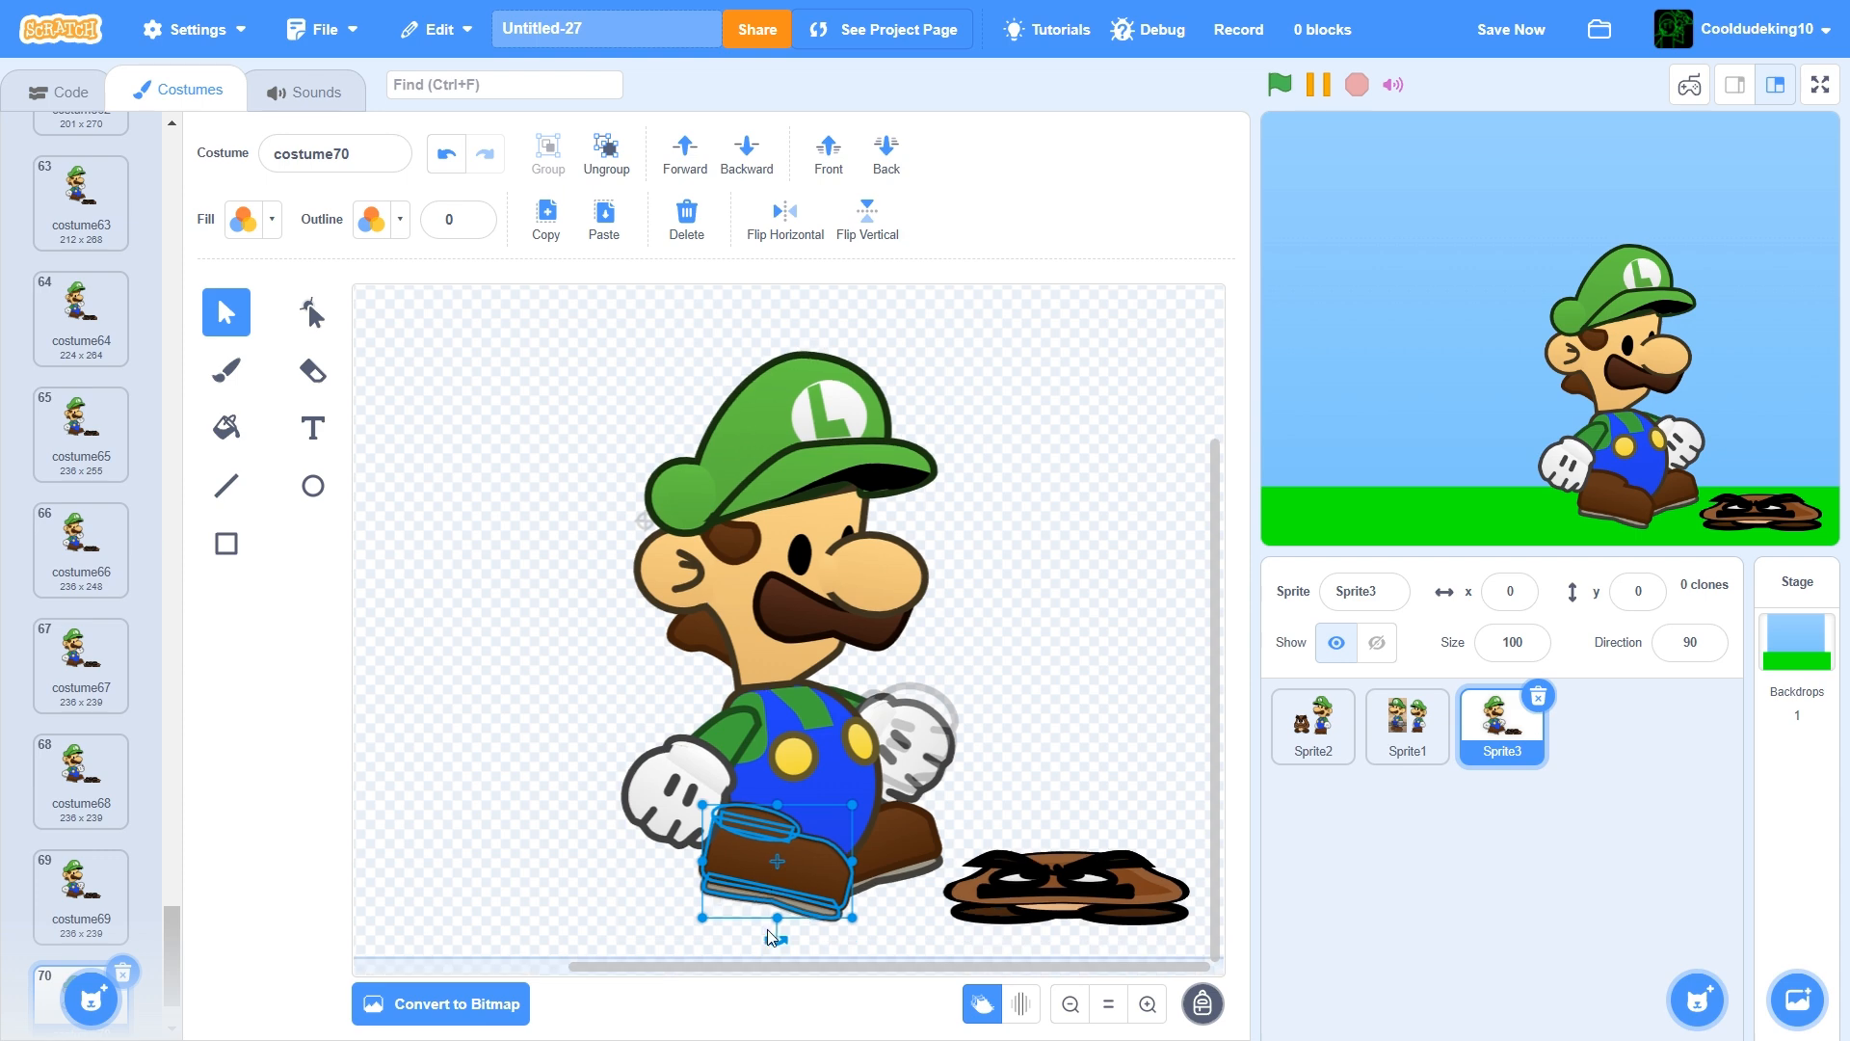
pyautogui.moveTo(771, 936); pyautogui.dragTo(740, 907)
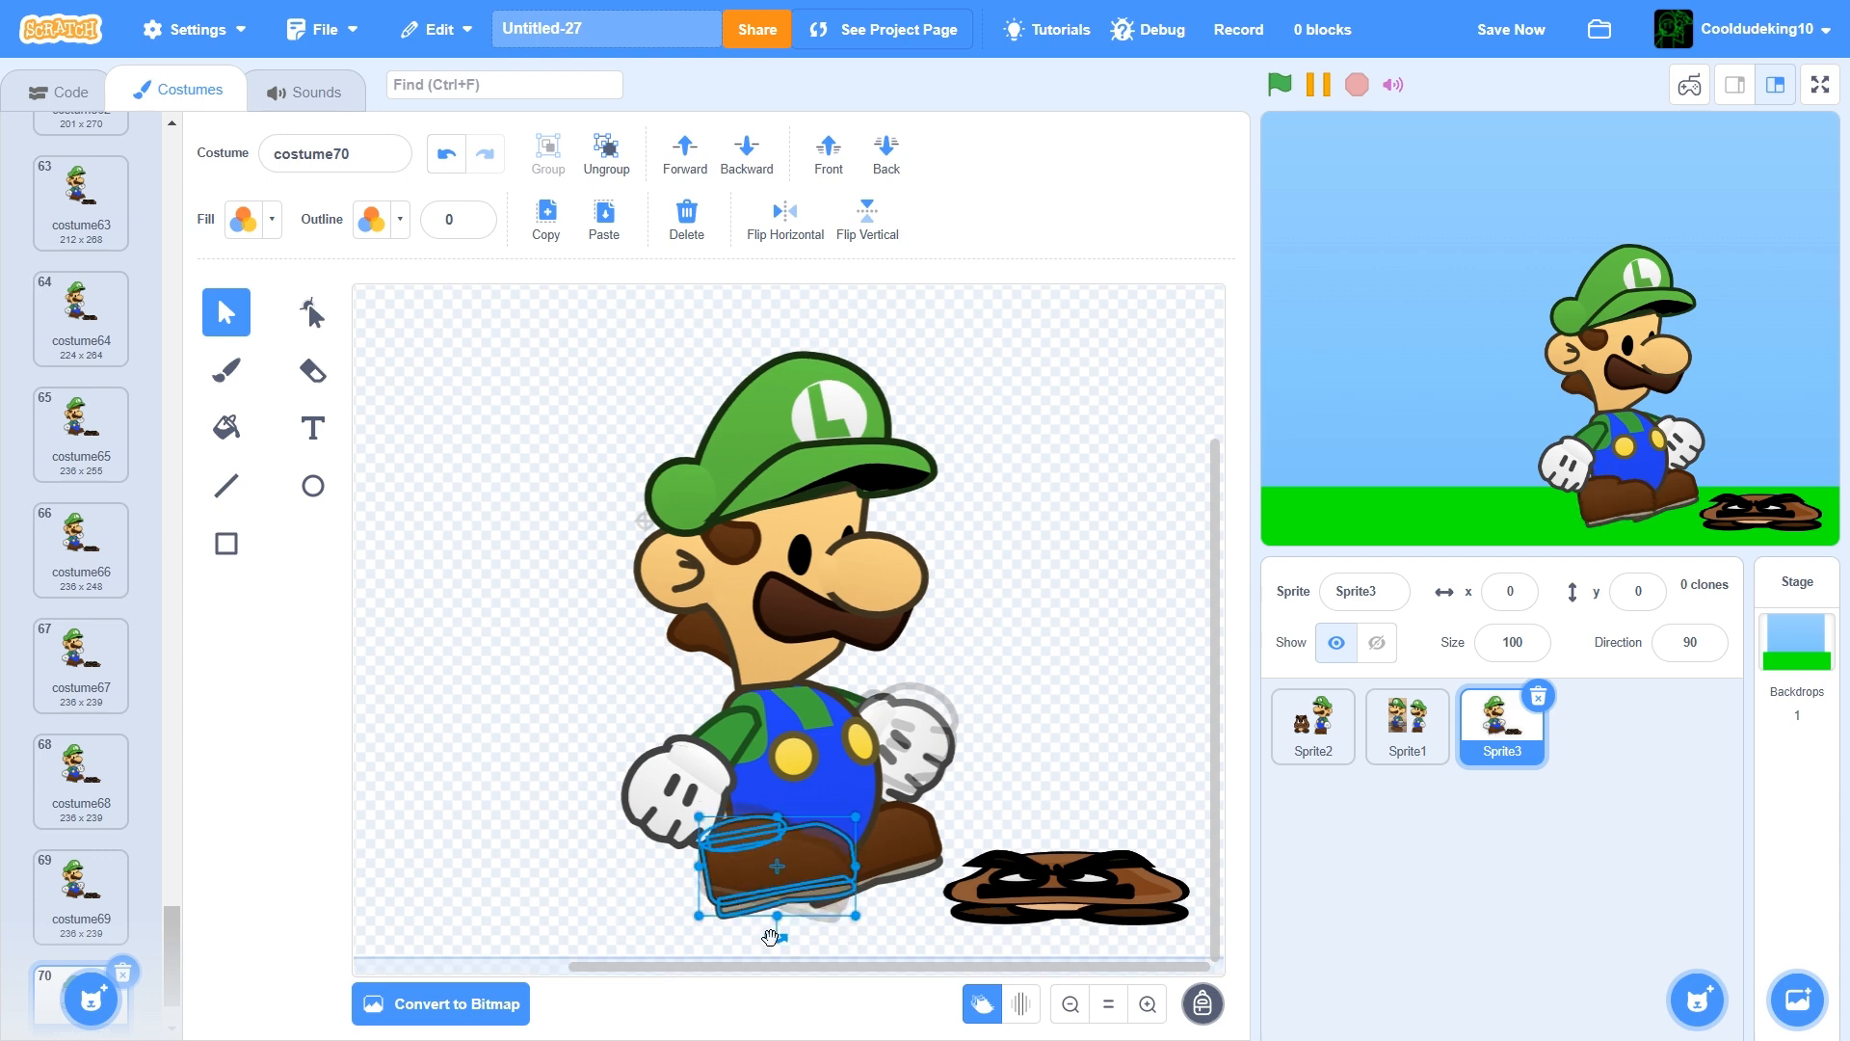
pyautogui.click(773, 940)
pyautogui.click(773, 891)
pyautogui.moveTo(773, 935); pyautogui.dragTo(754, 932)
# In costume70, rotate Luigi's far shoe level with the ground and nudge the near shoe slightly forward
pyautogui.click(872, 844)
pyautogui.click(840, 940)
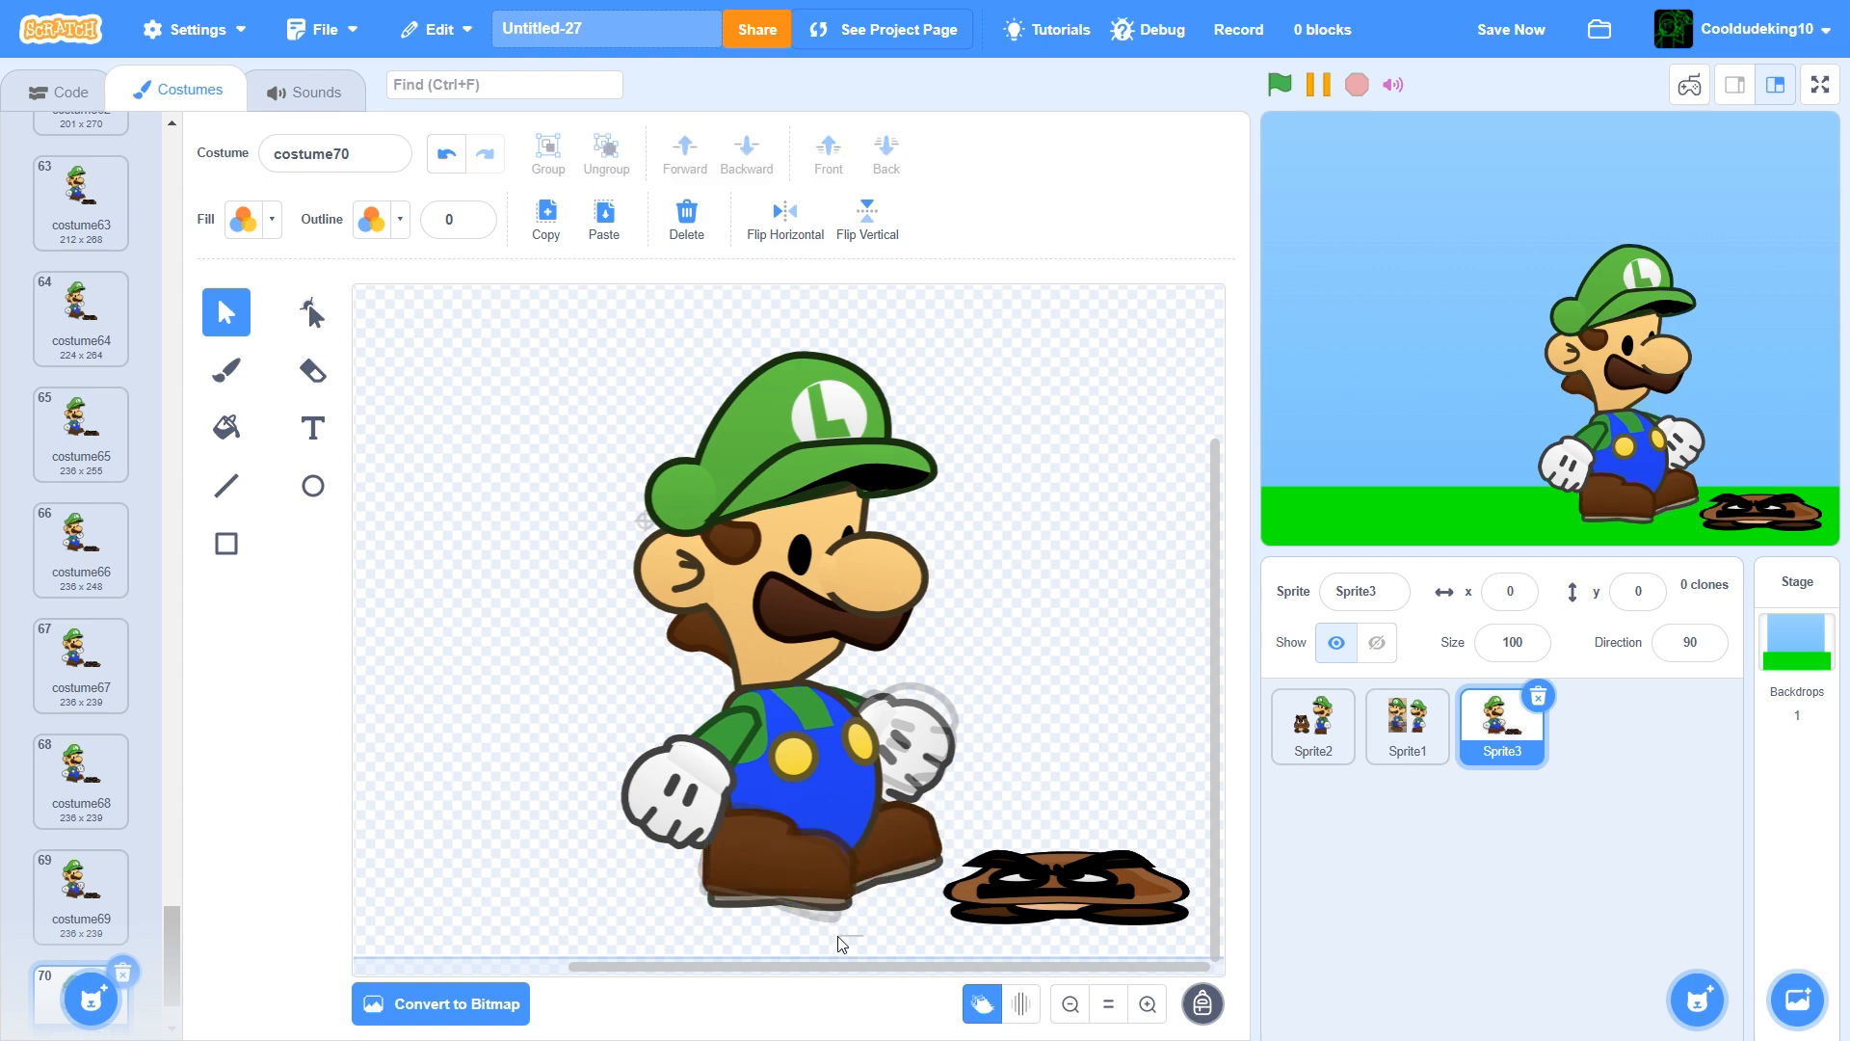
pyautogui.click(887, 860)
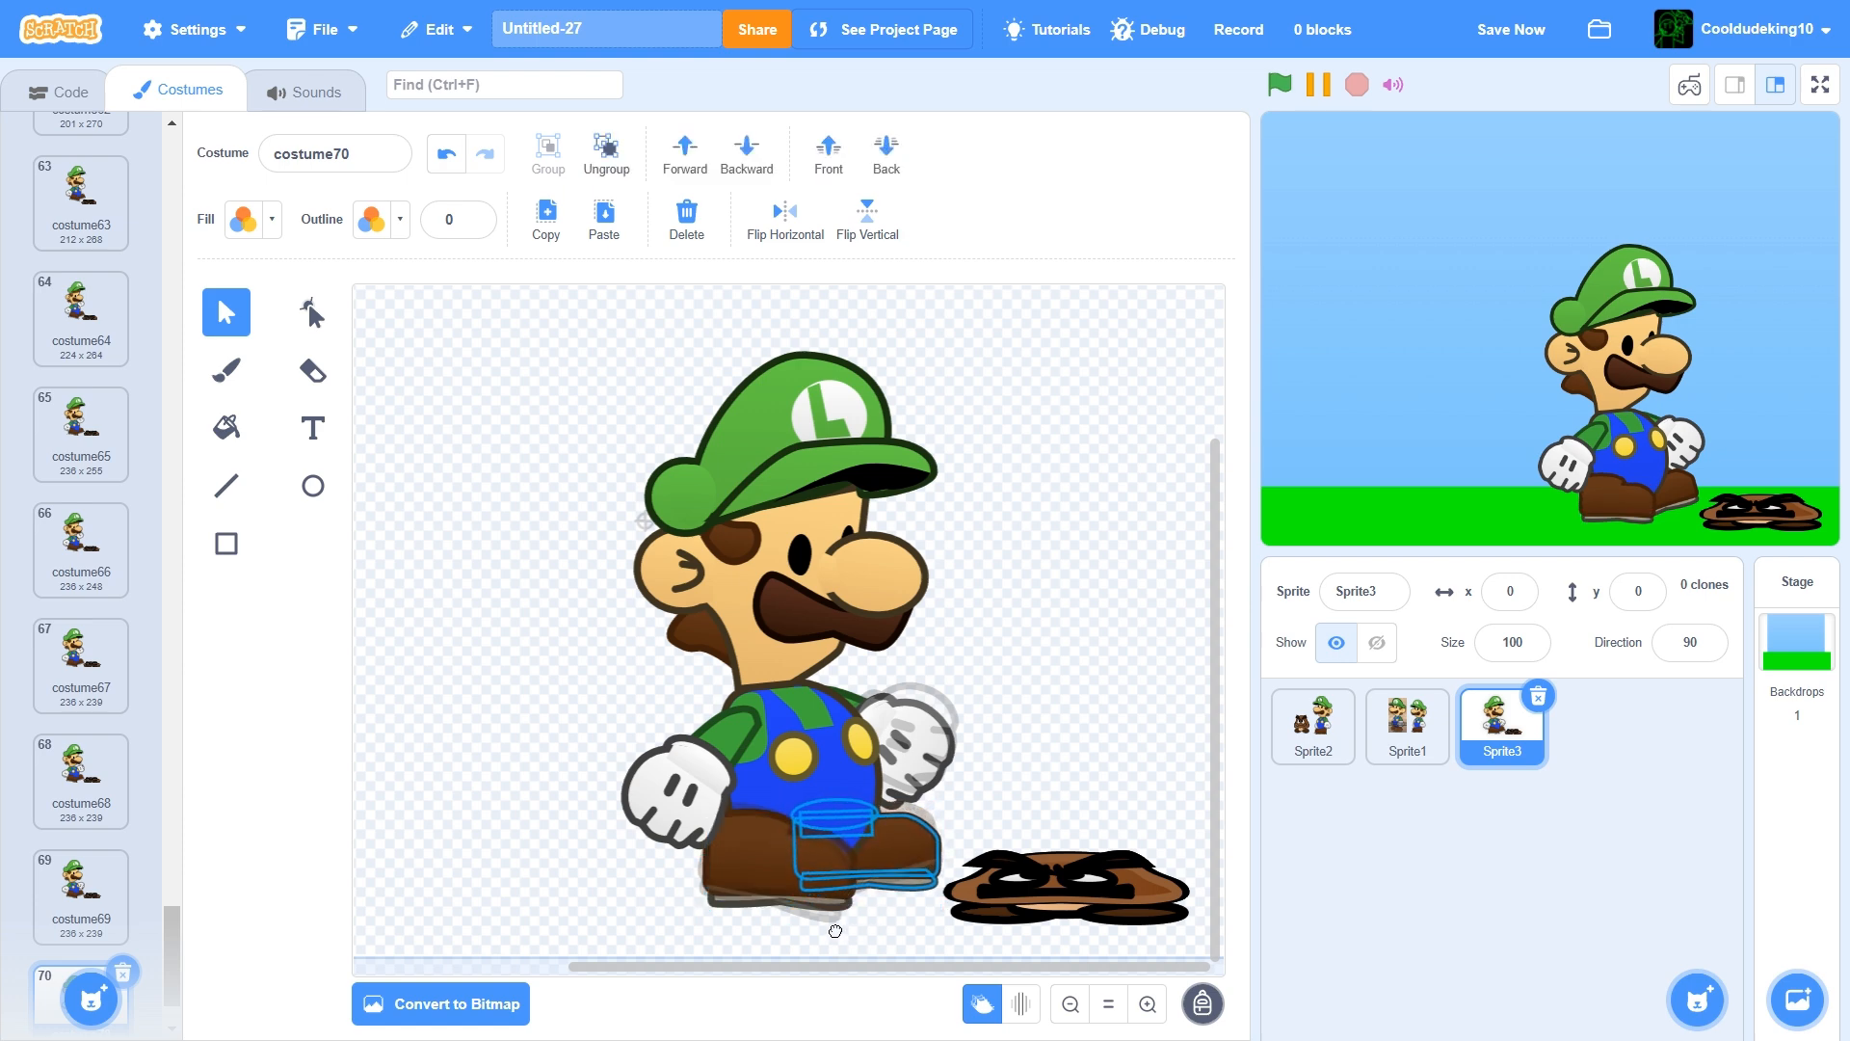
pyautogui.click(778, 879)
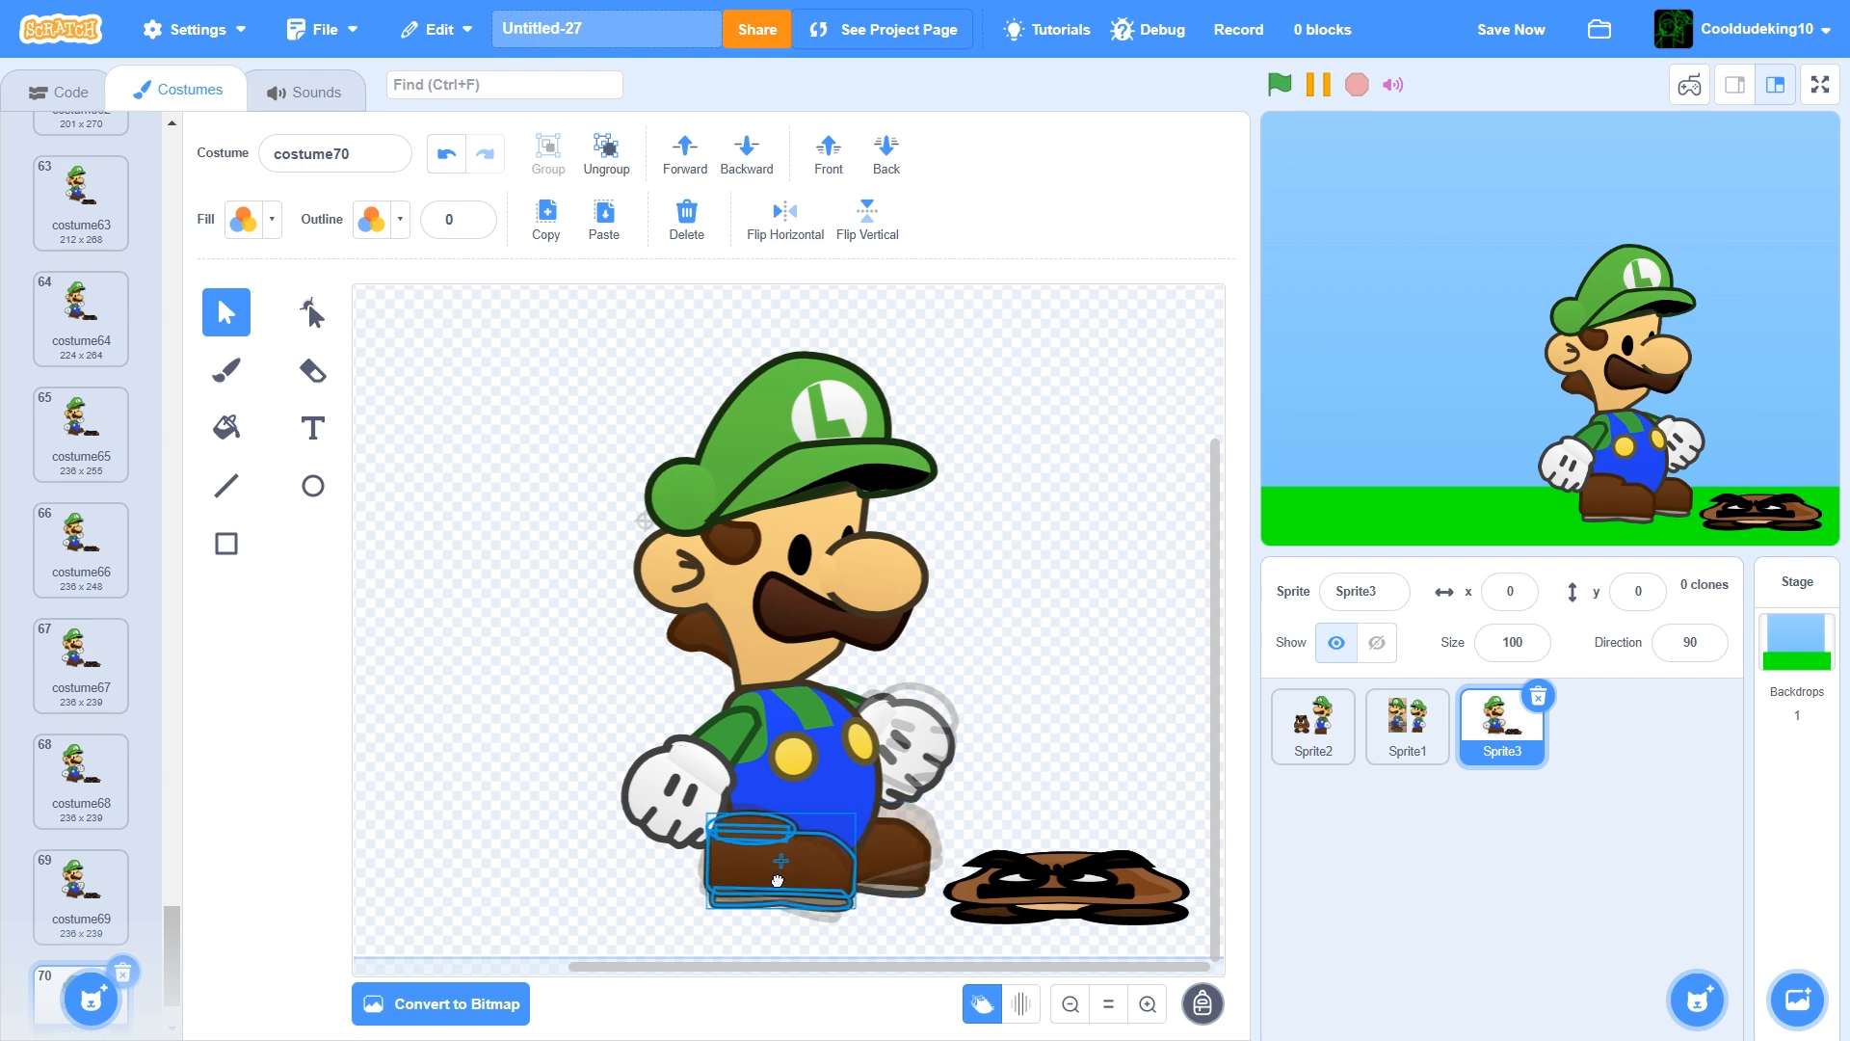
# In a duplicate of costume70, raise Luigi's head, torso and arms slightly above his shoes, and save the project
pyautogui.scroll(-2, 71, 880)
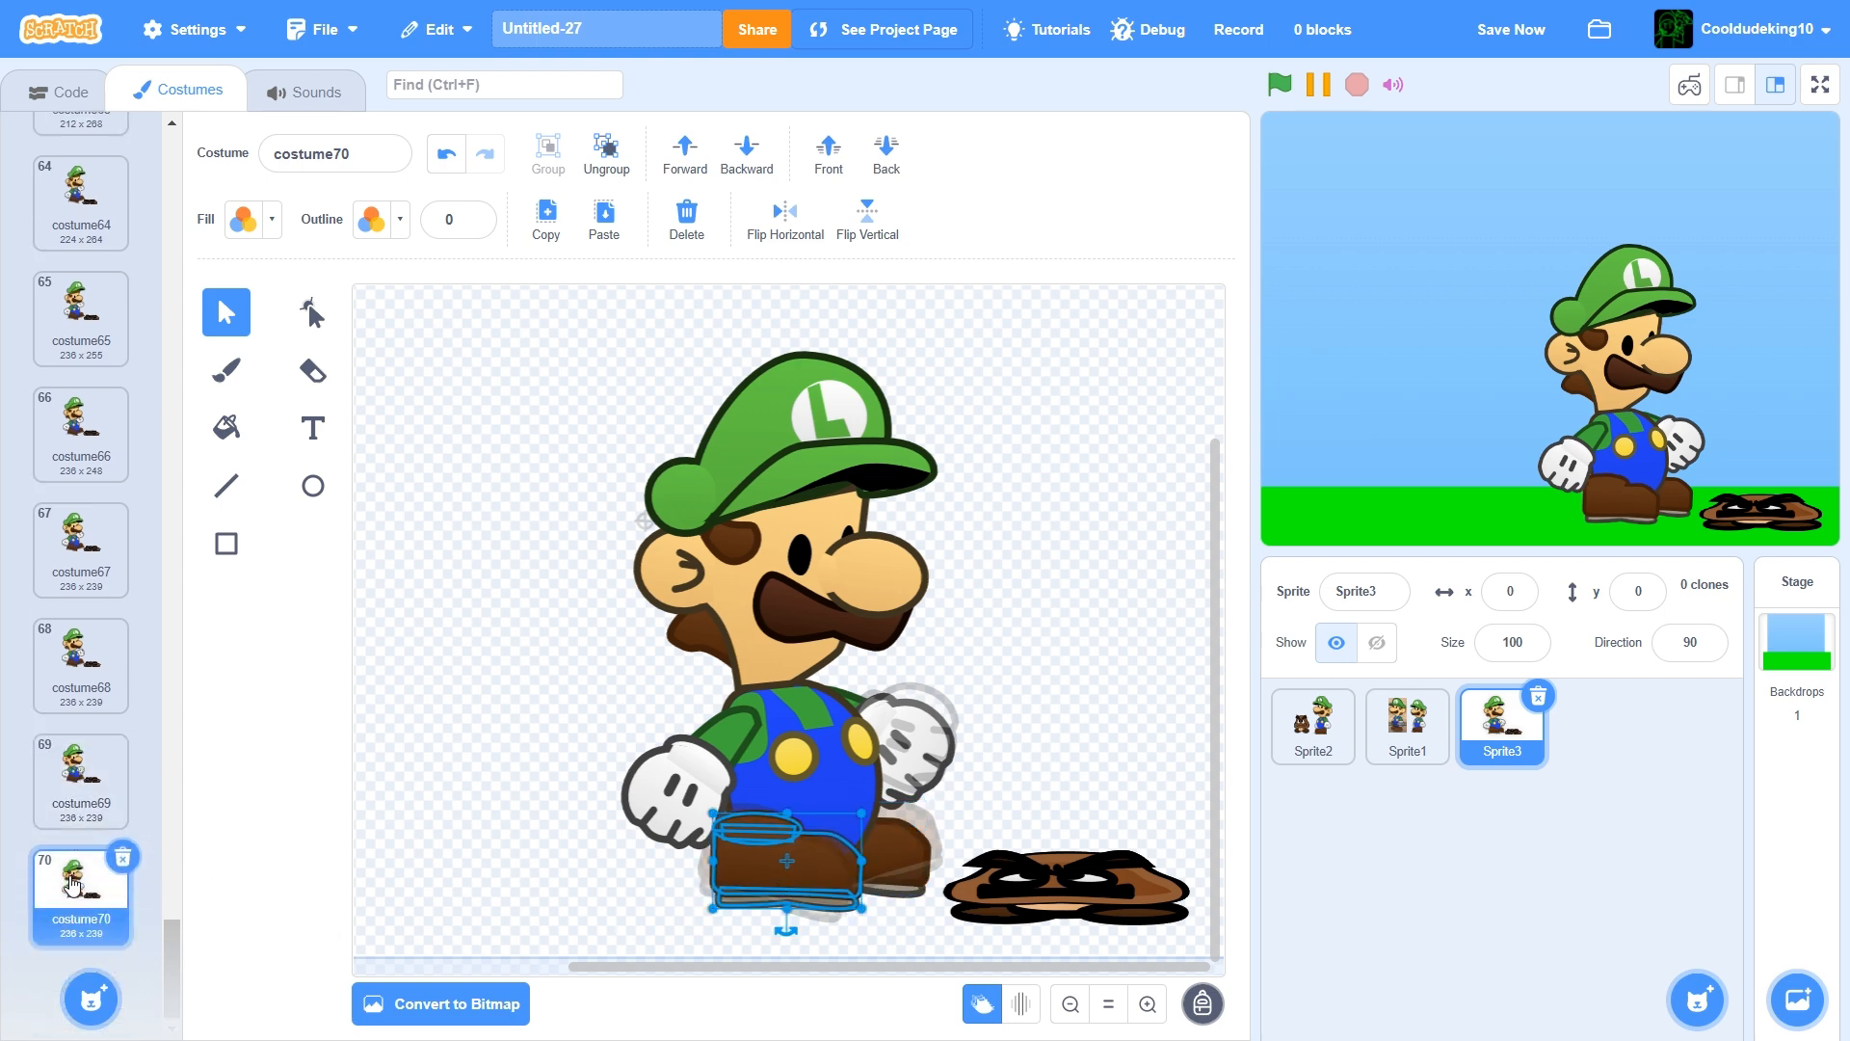
pyautogui.rightClick(70, 881)
pyautogui.click(122, 897)
pyautogui.click(629, 806)
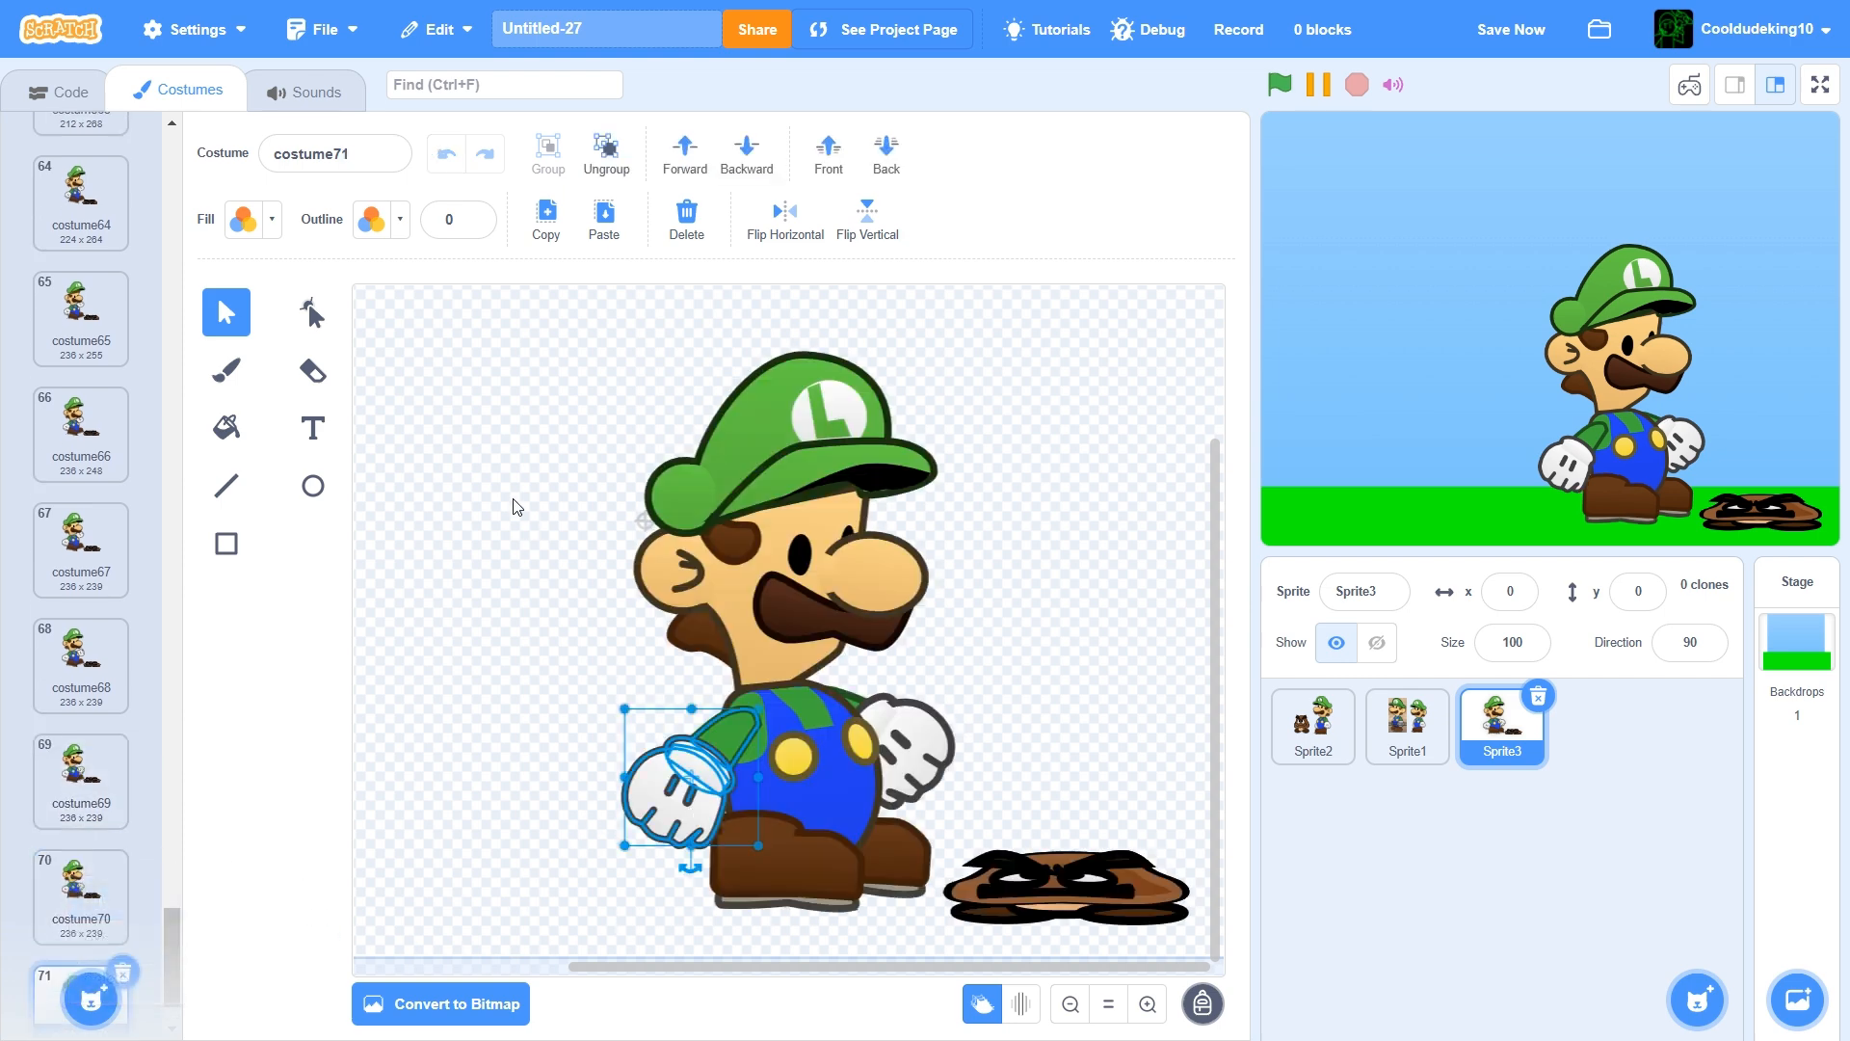
pyautogui.moveTo(505, 433); pyautogui.dragTo(897, 742)
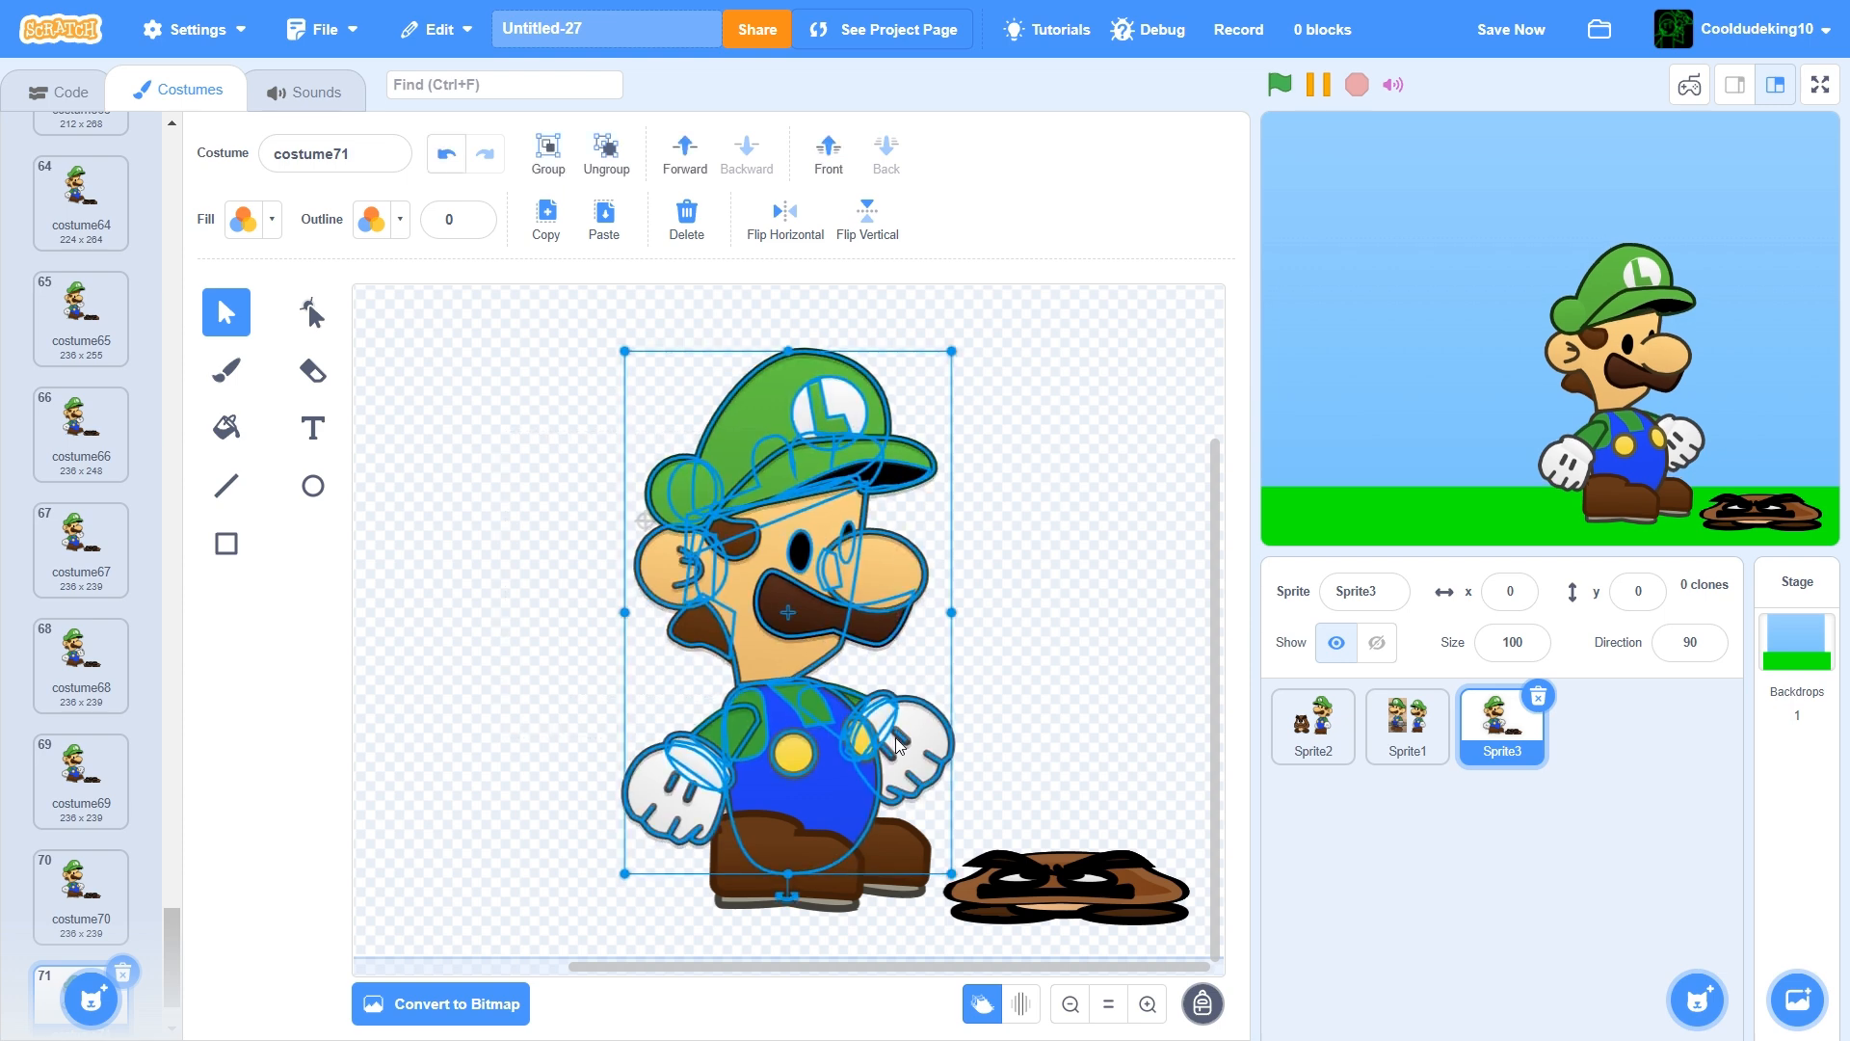
pyautogui.press('Up')
pyautogui.press('Up')
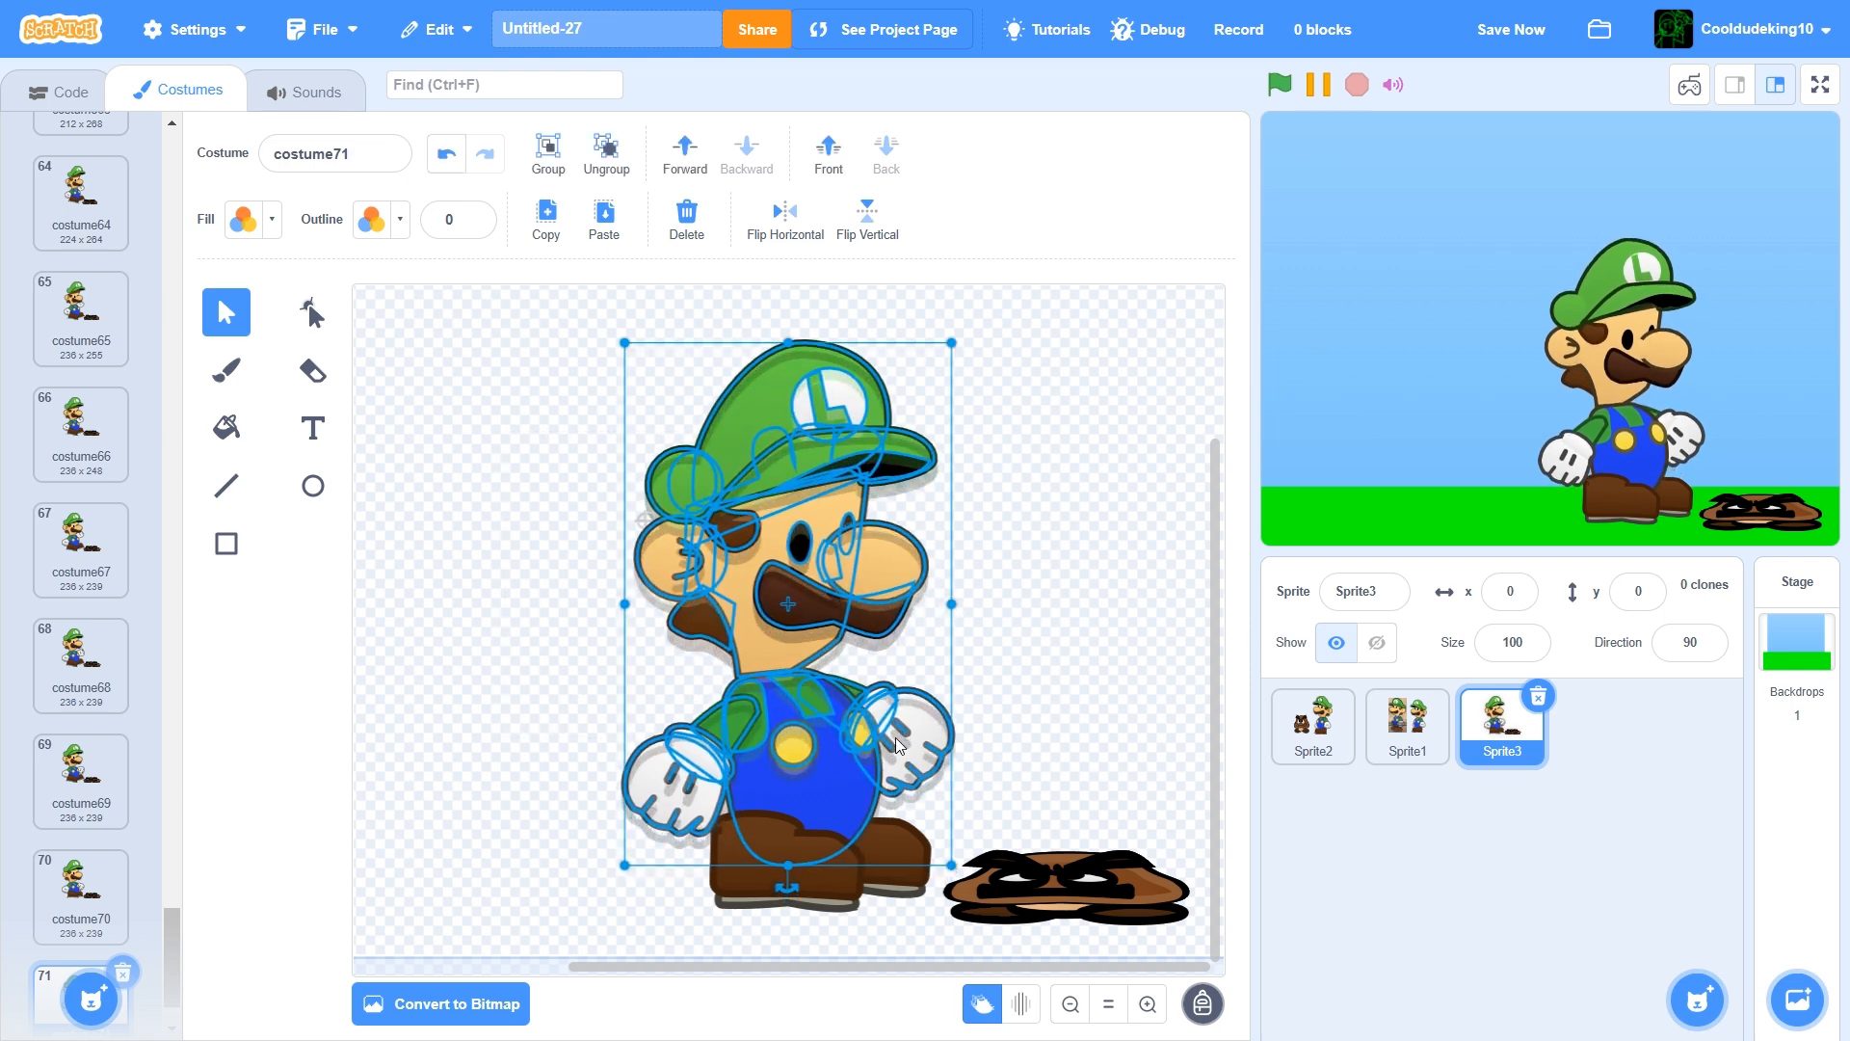
pyautogui.hotkey('ctrl', 's')
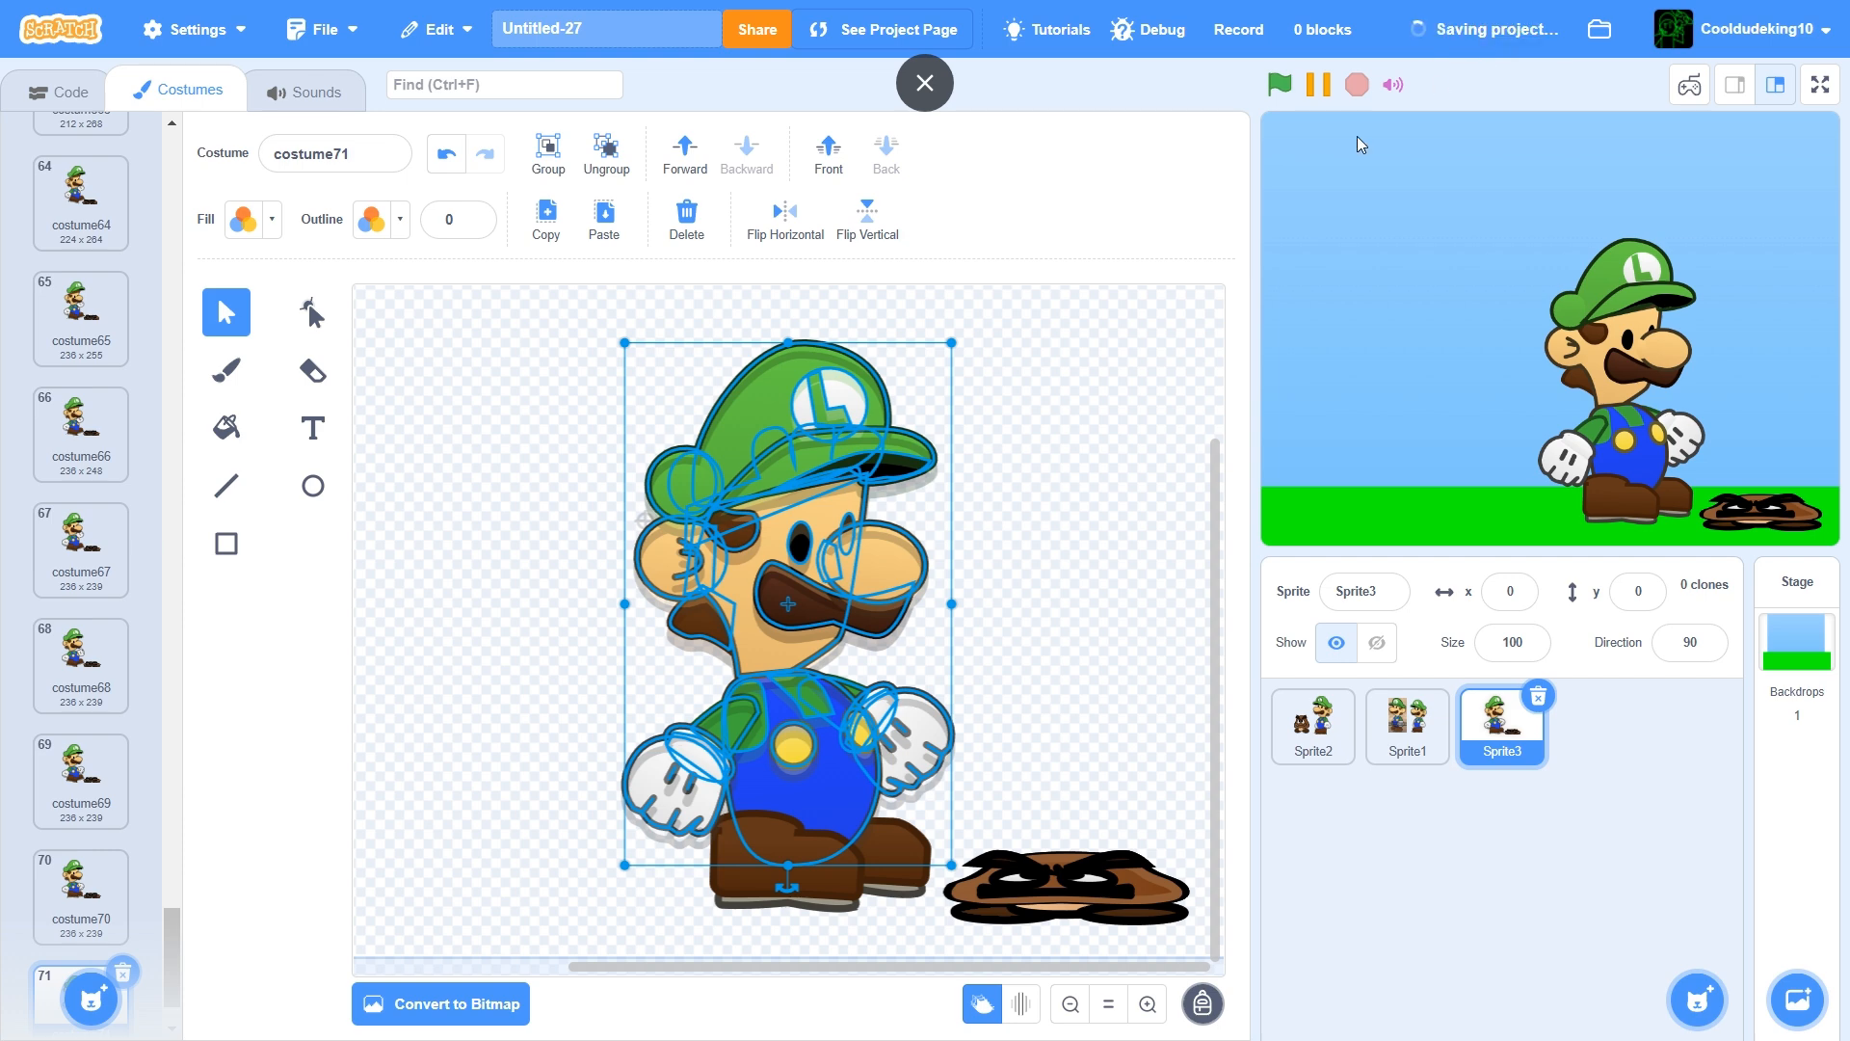
# In a duplicate of costume71, shift Luigi's near shoe forward, closer to the far shoe
pyautogui.scroll(-1, 82, 833)
pyautogui.rightClick(53, 867)
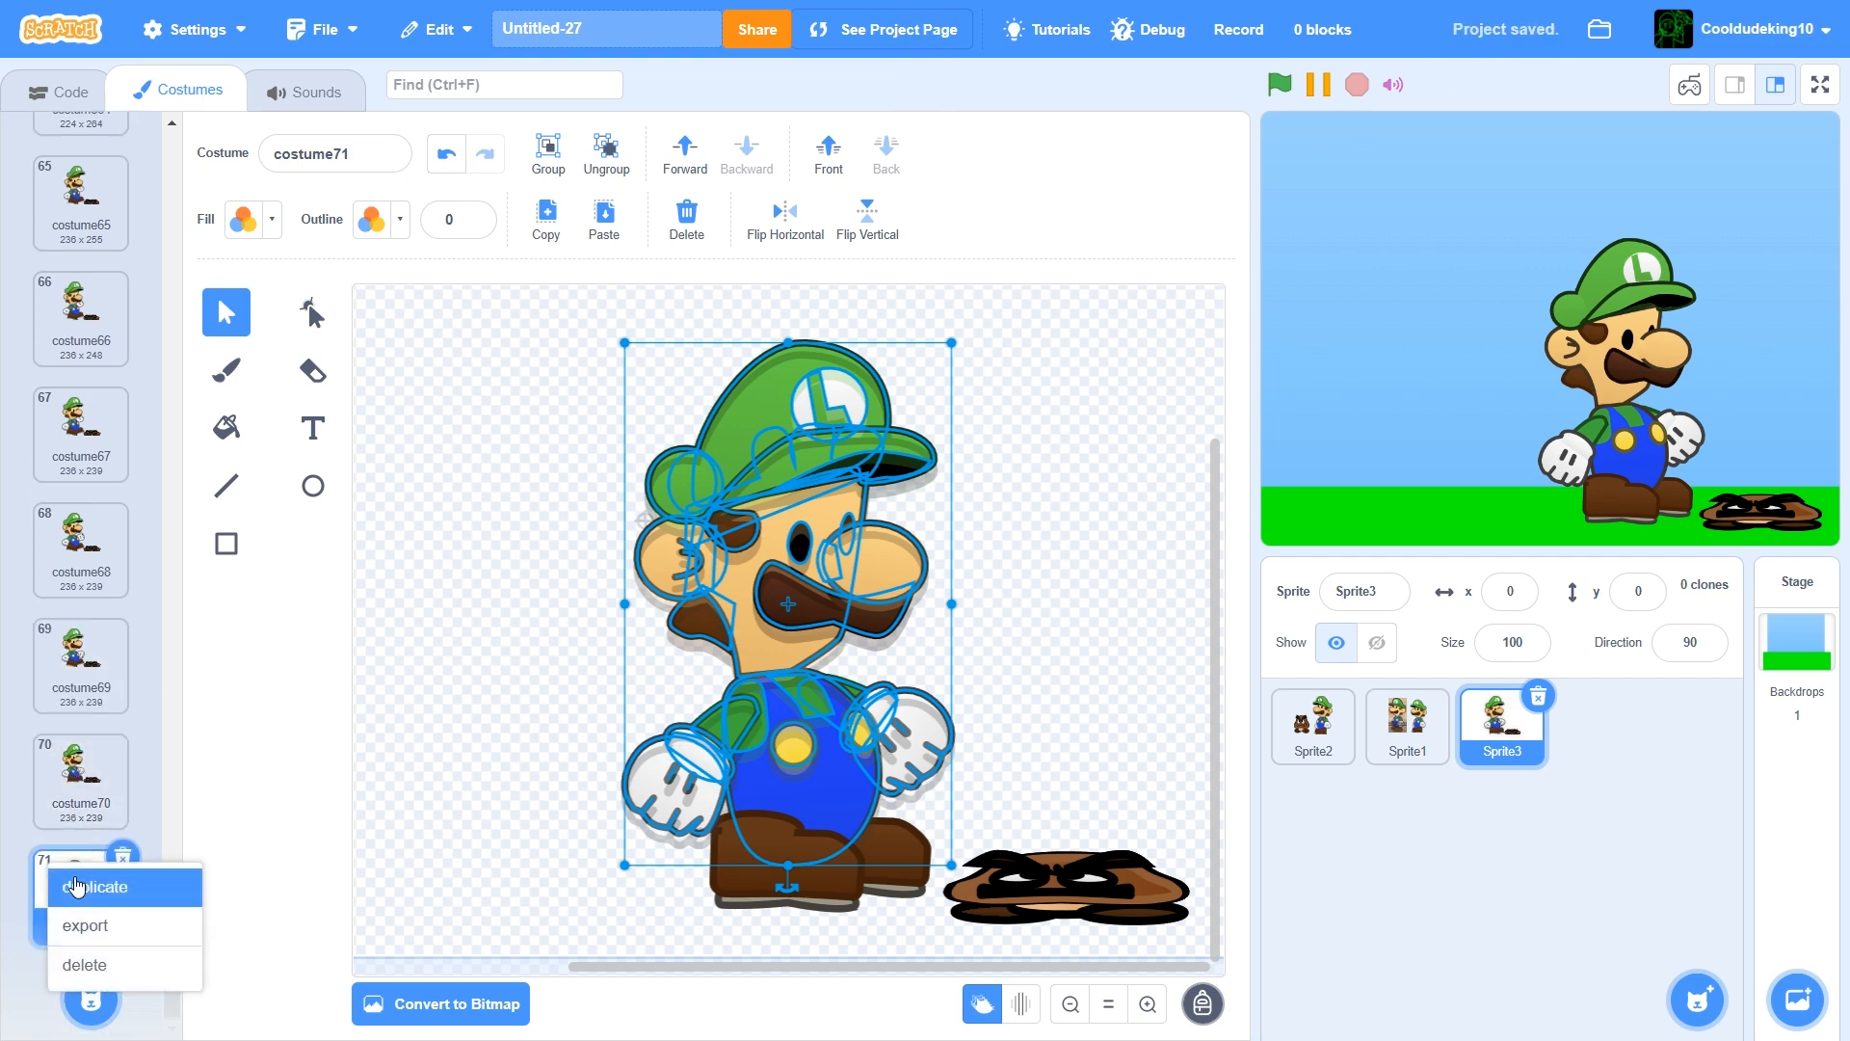
pyautogui.click(77, 882)
pyautogui.click(781, 879)
pyautogui.moveTo(780, 879); pyautogui.dragTo(795, 888)
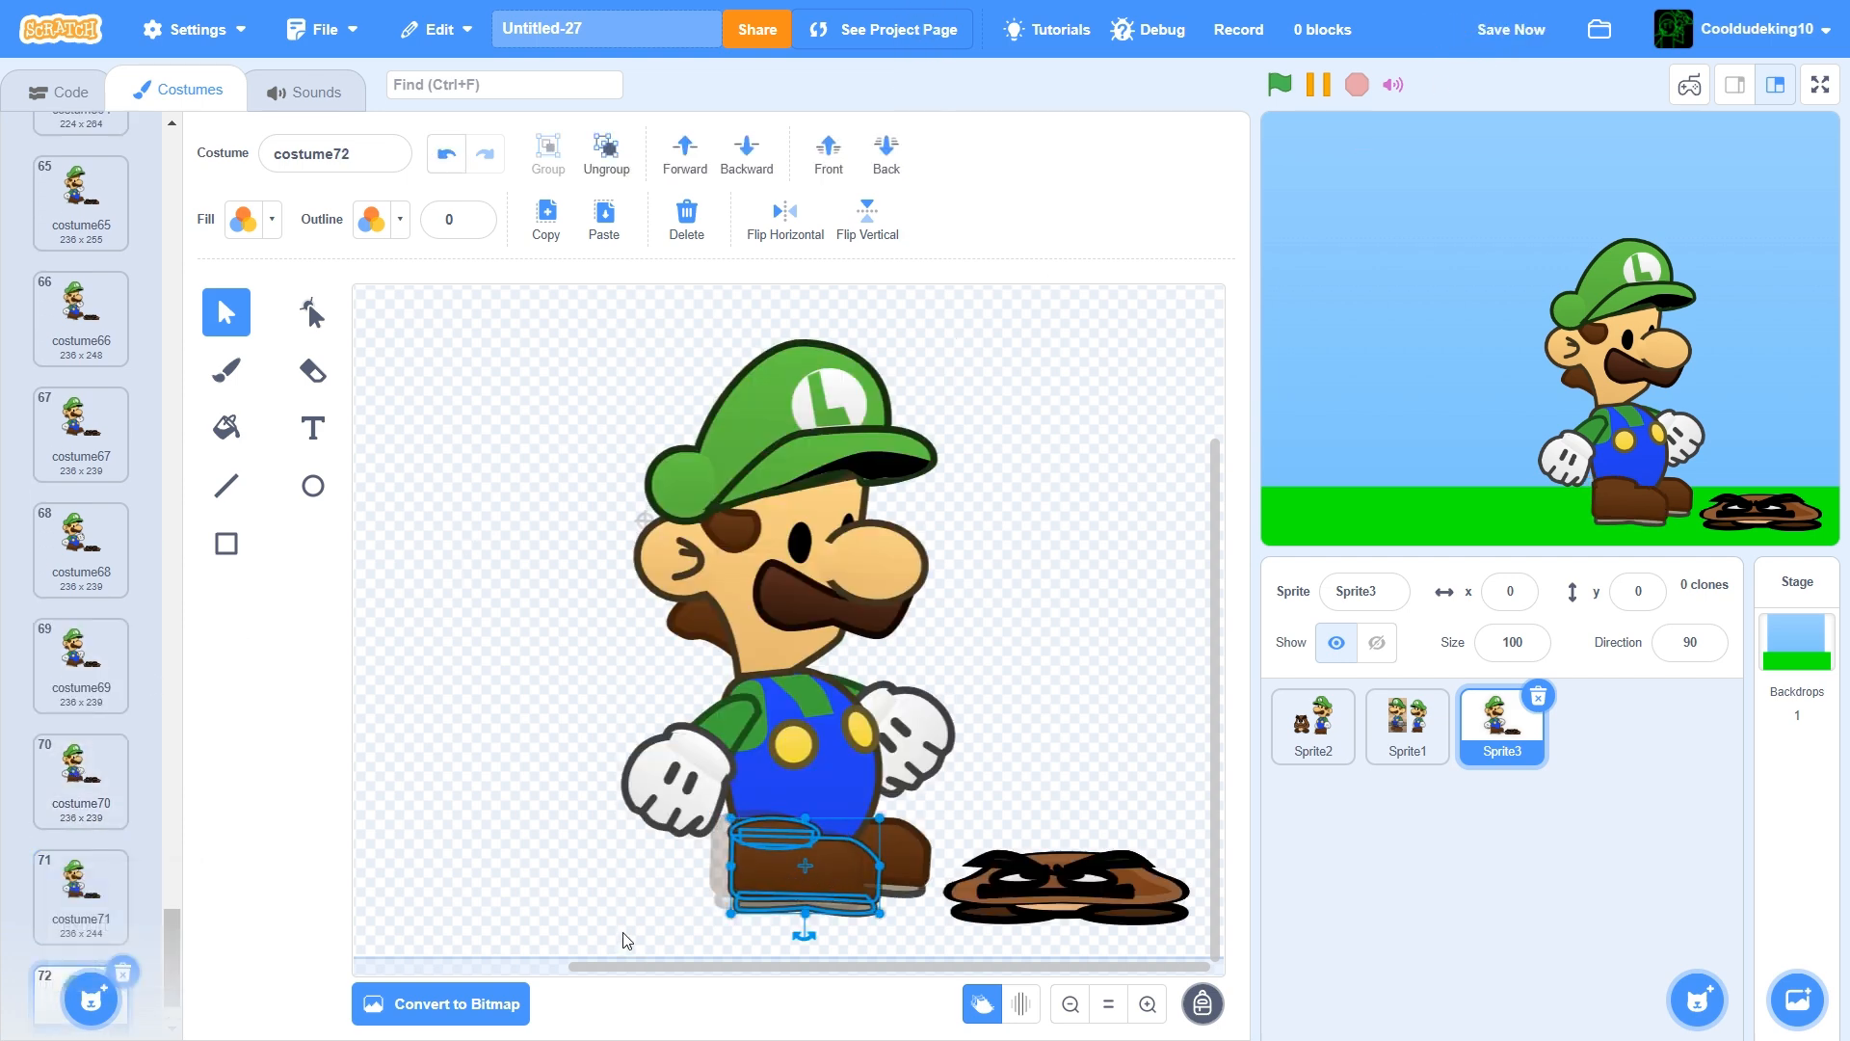
# In a duplicate of costume72, raise Luigi's head, torso and arms a little further, leaving the shoes in place
pyautogui.scroll(-1, 82, 819)
pyautogui.rightClick(58, 872)
pyautogui.click(81, 886)
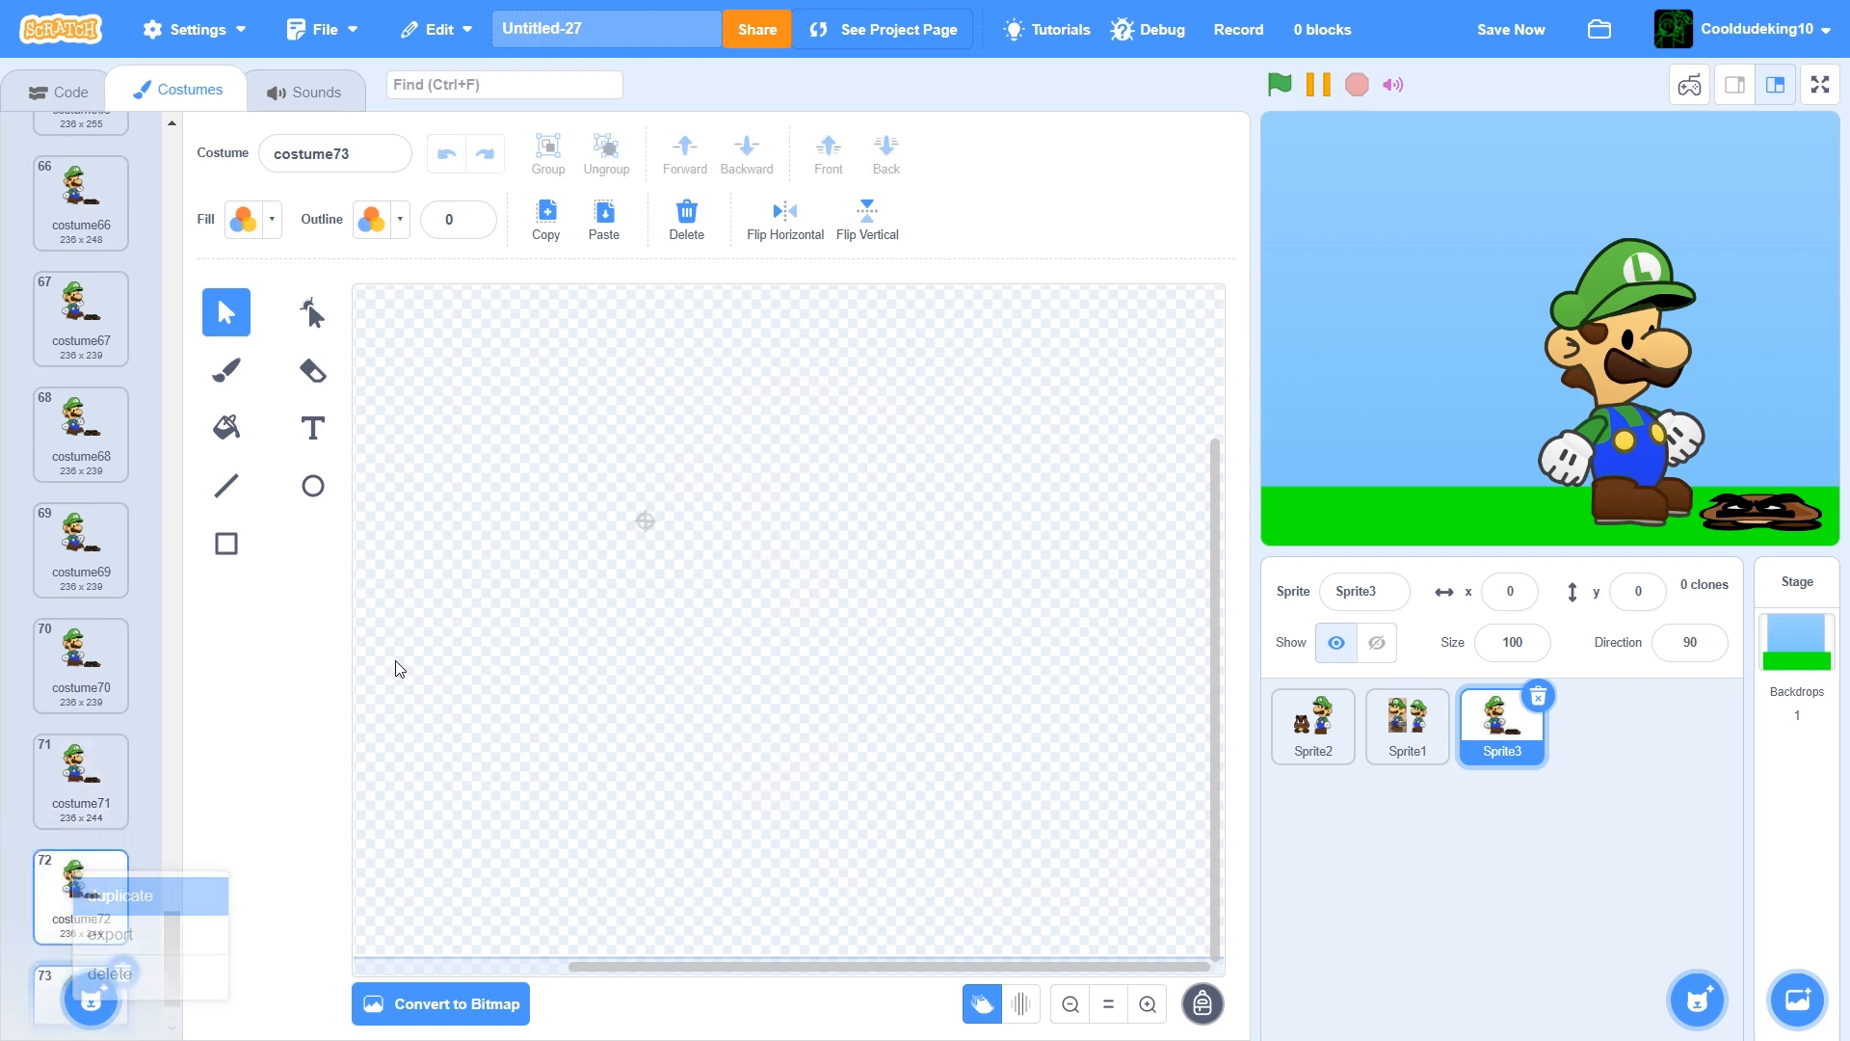
pyautogui.moveTo(542, 356); pyautogui.dragTo(925, 766)
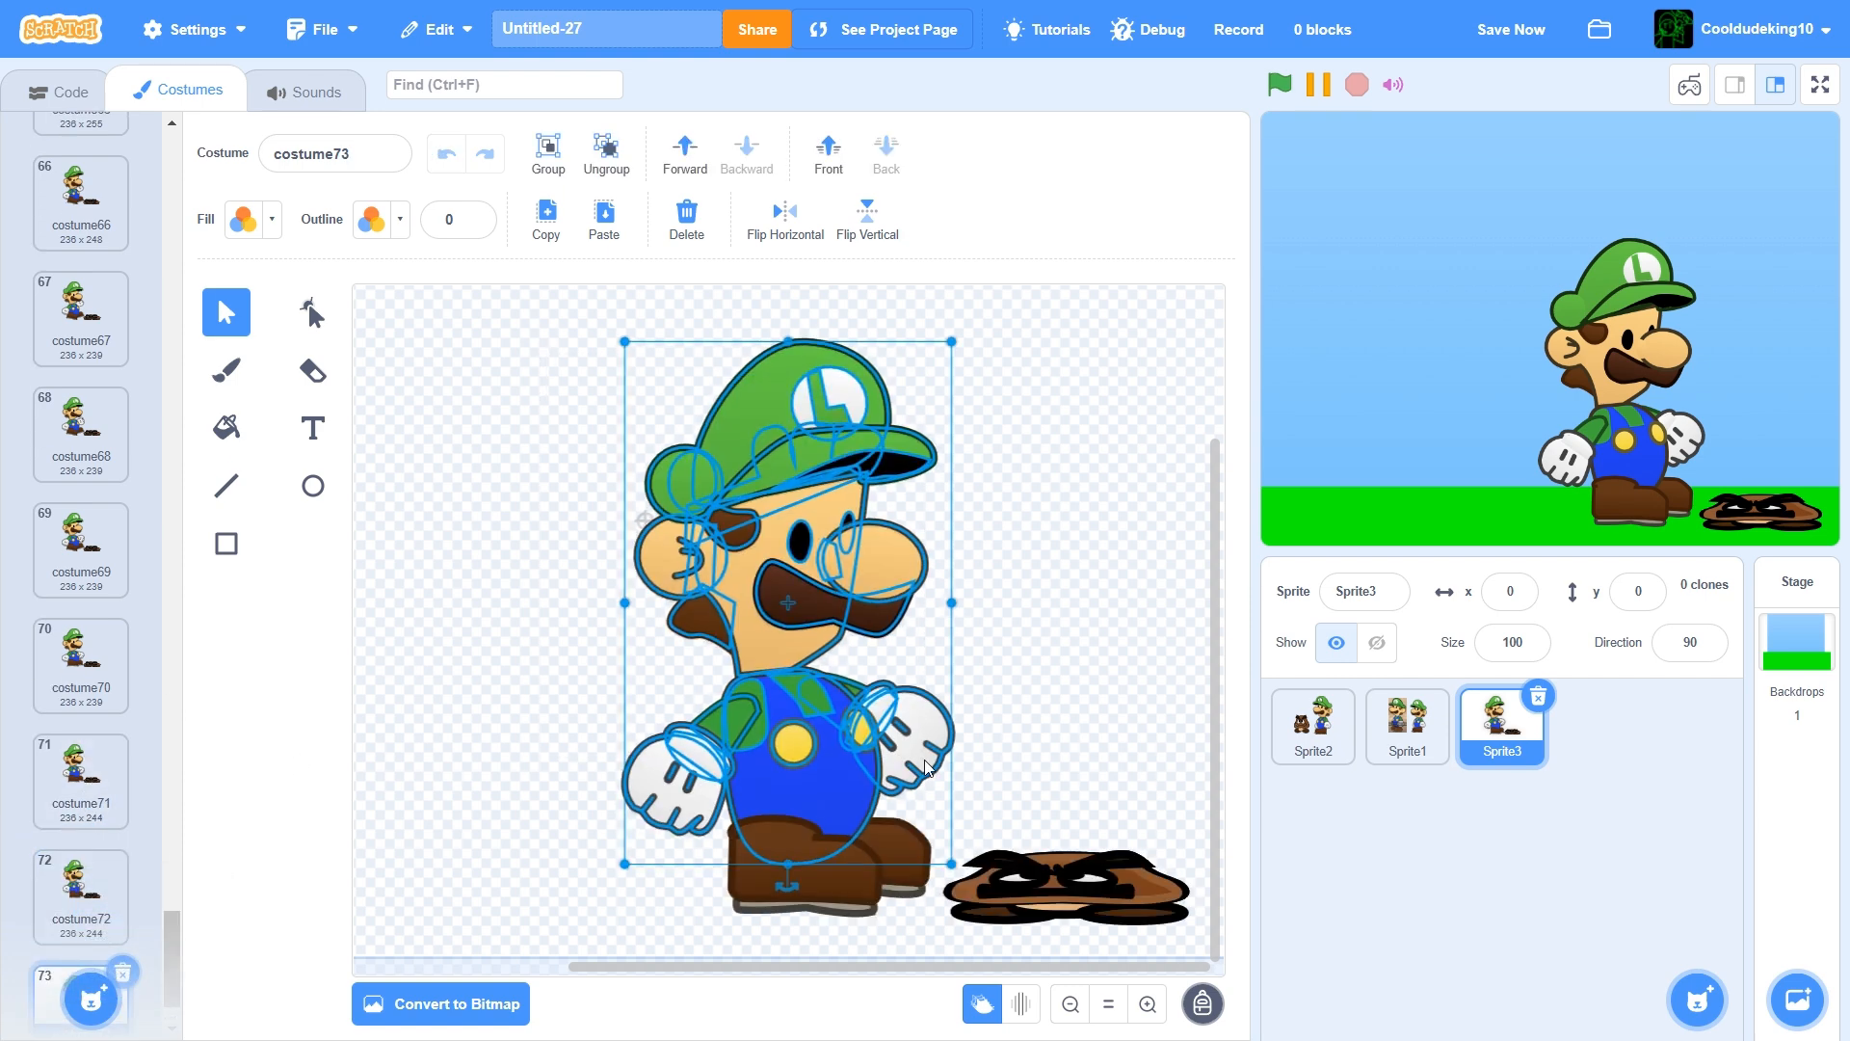
pyautogui.press('Up')
pyautogui.press('Up')
pyautogui.press('Up')
pyautogui.press('Up')
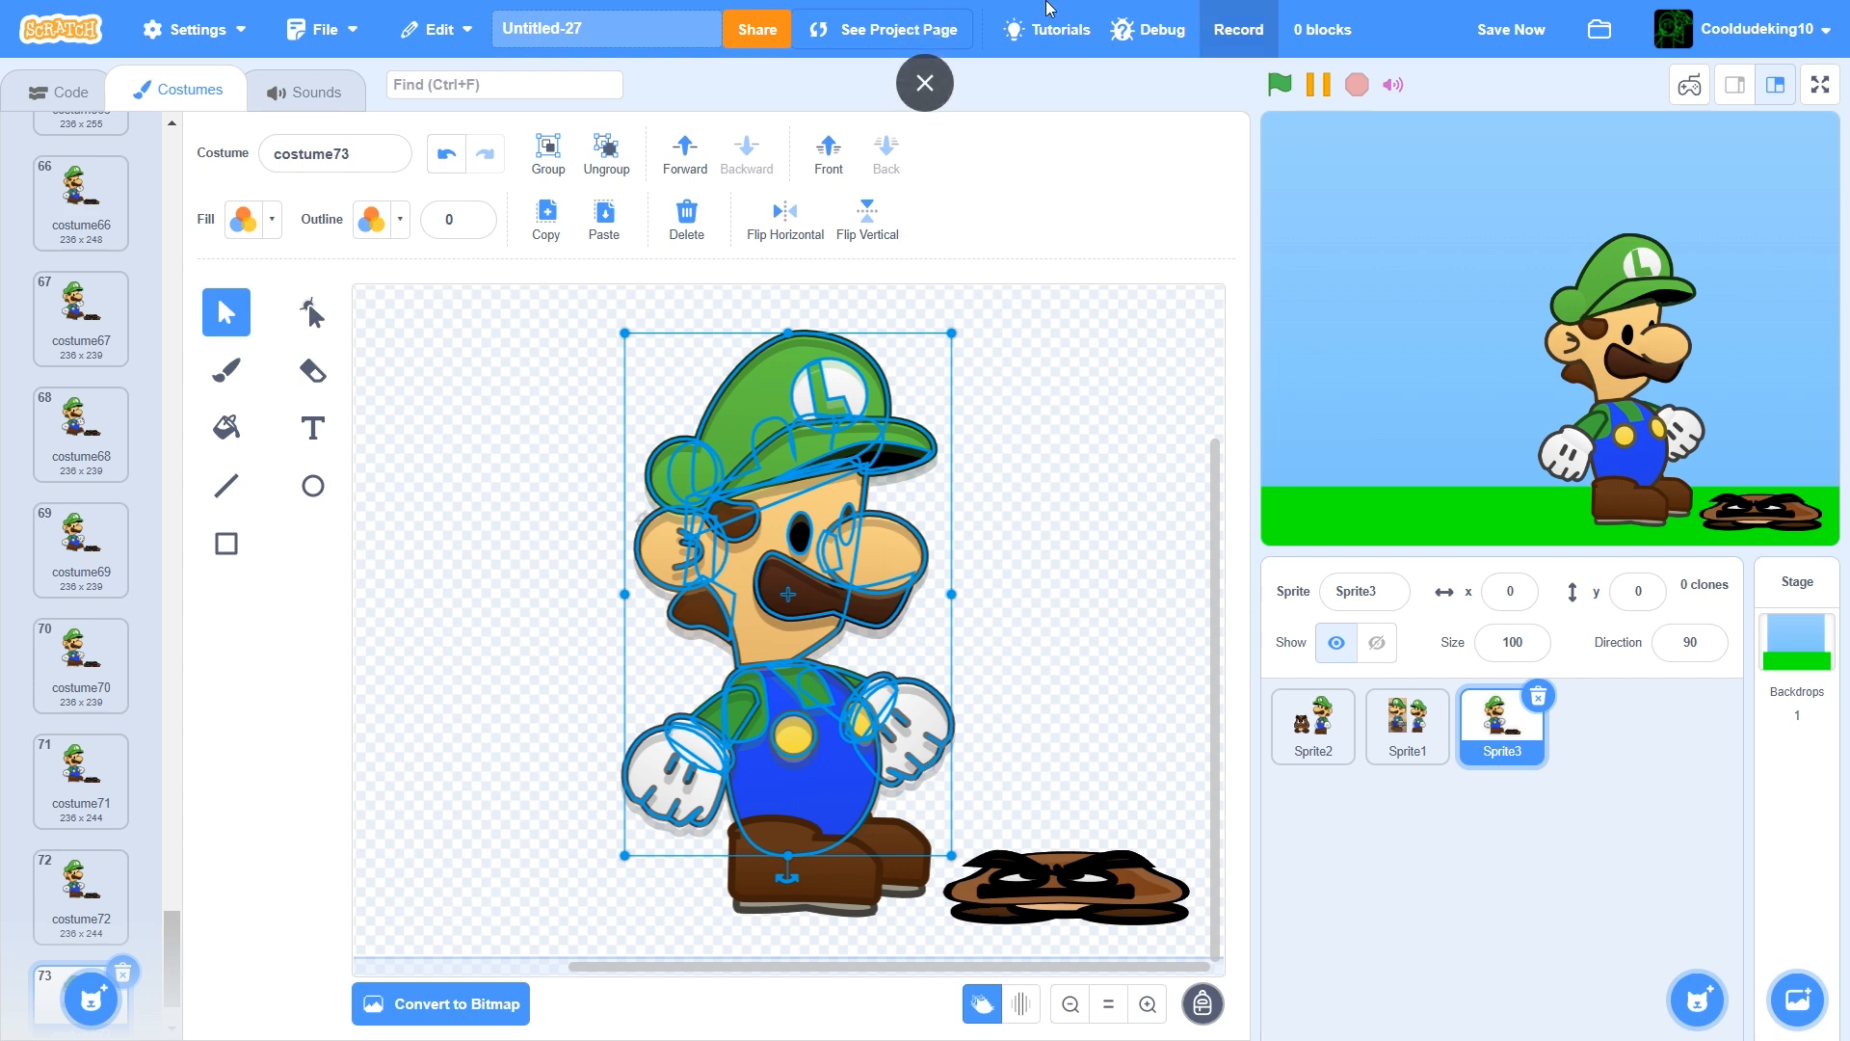
# In a duplicate of costume73, swing both of Luigi's arms down toward his sides
pyautogui.scroll(-1, 86, 814)
pyautogui.rightClick(60, 874)
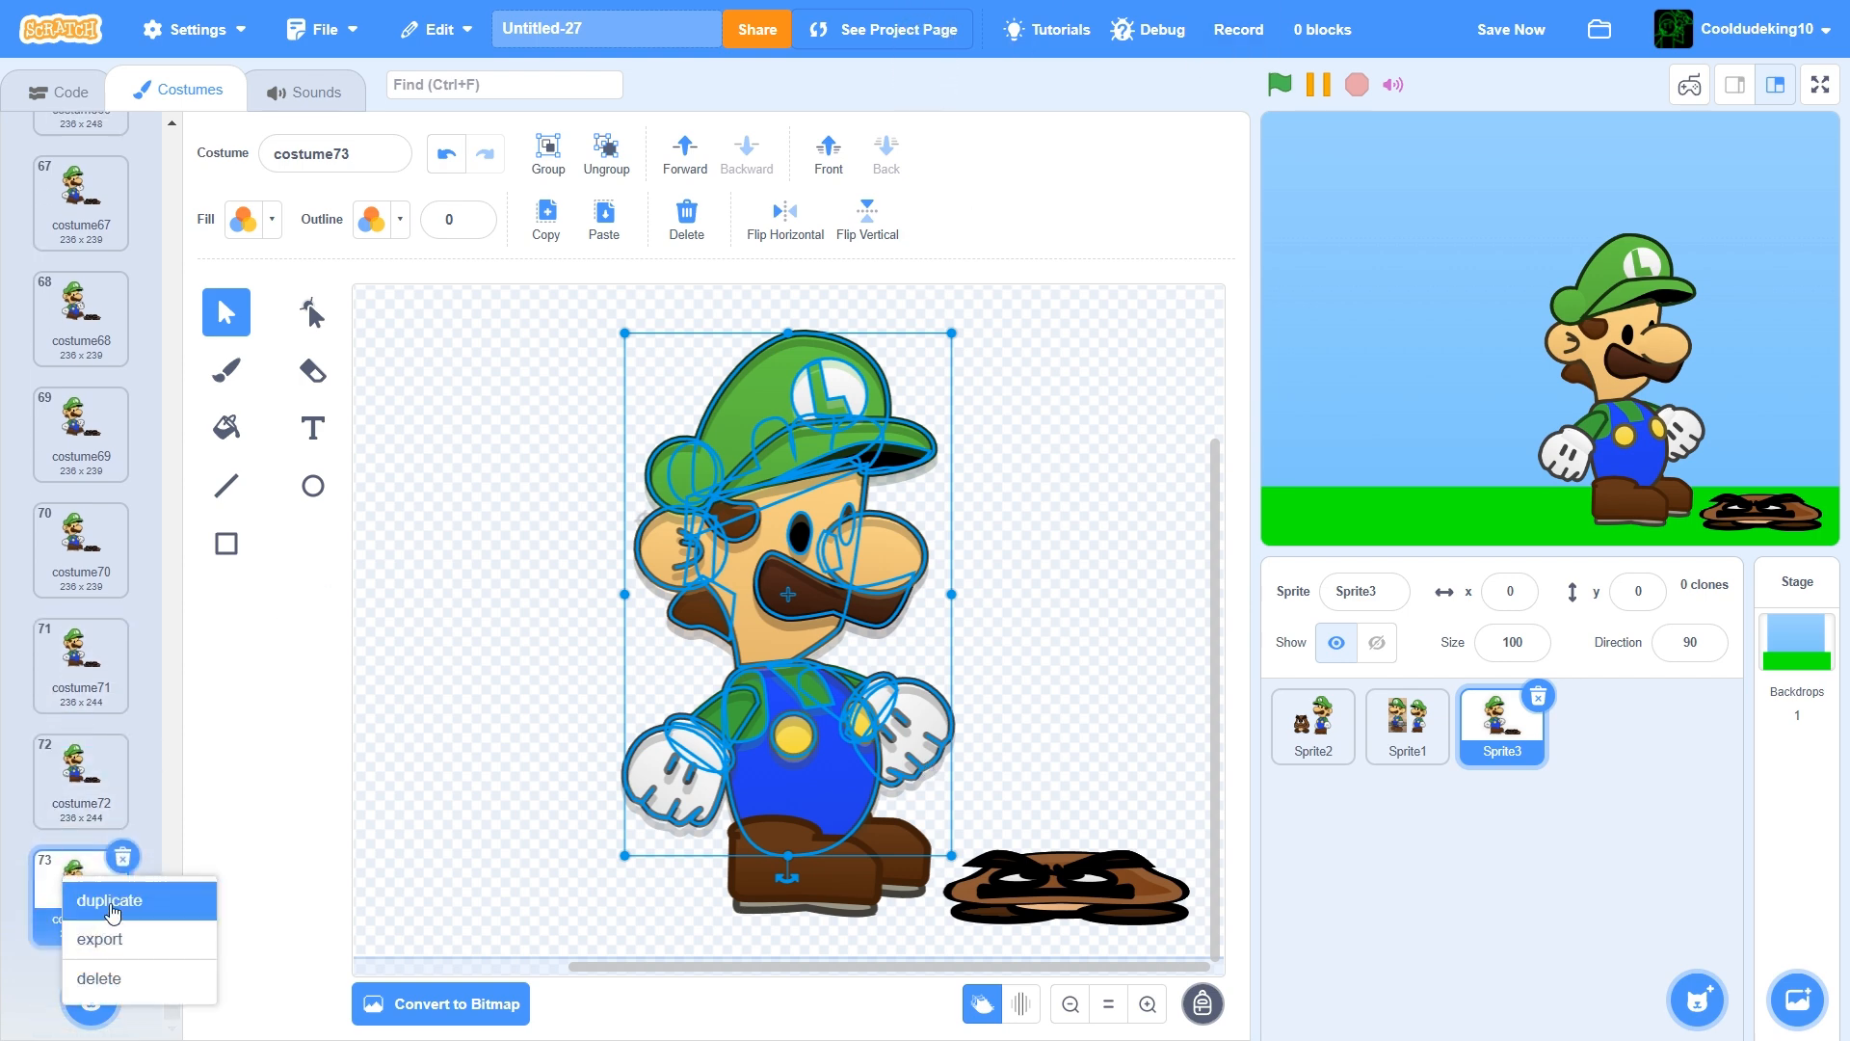
pyautogui.click(87, 891)
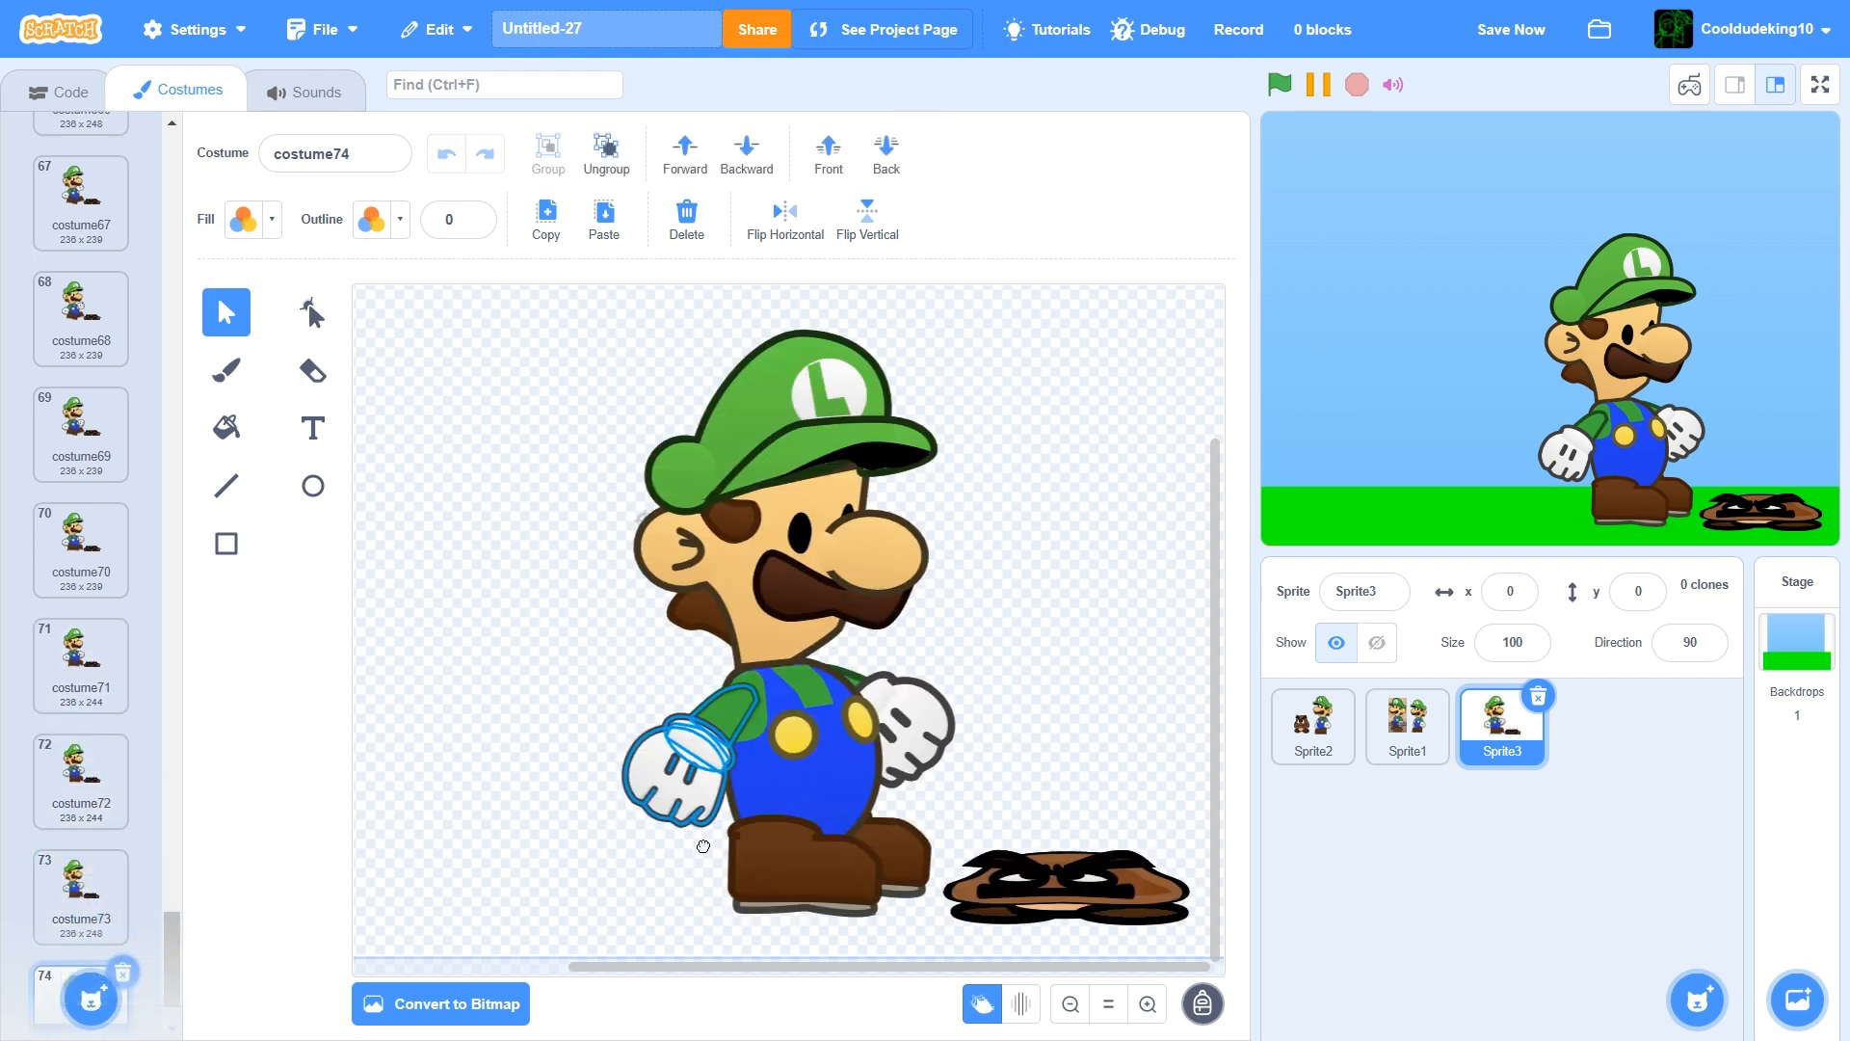
pyautogui.moveTo(658, 800); pyautogui.dragTo(696, 793)
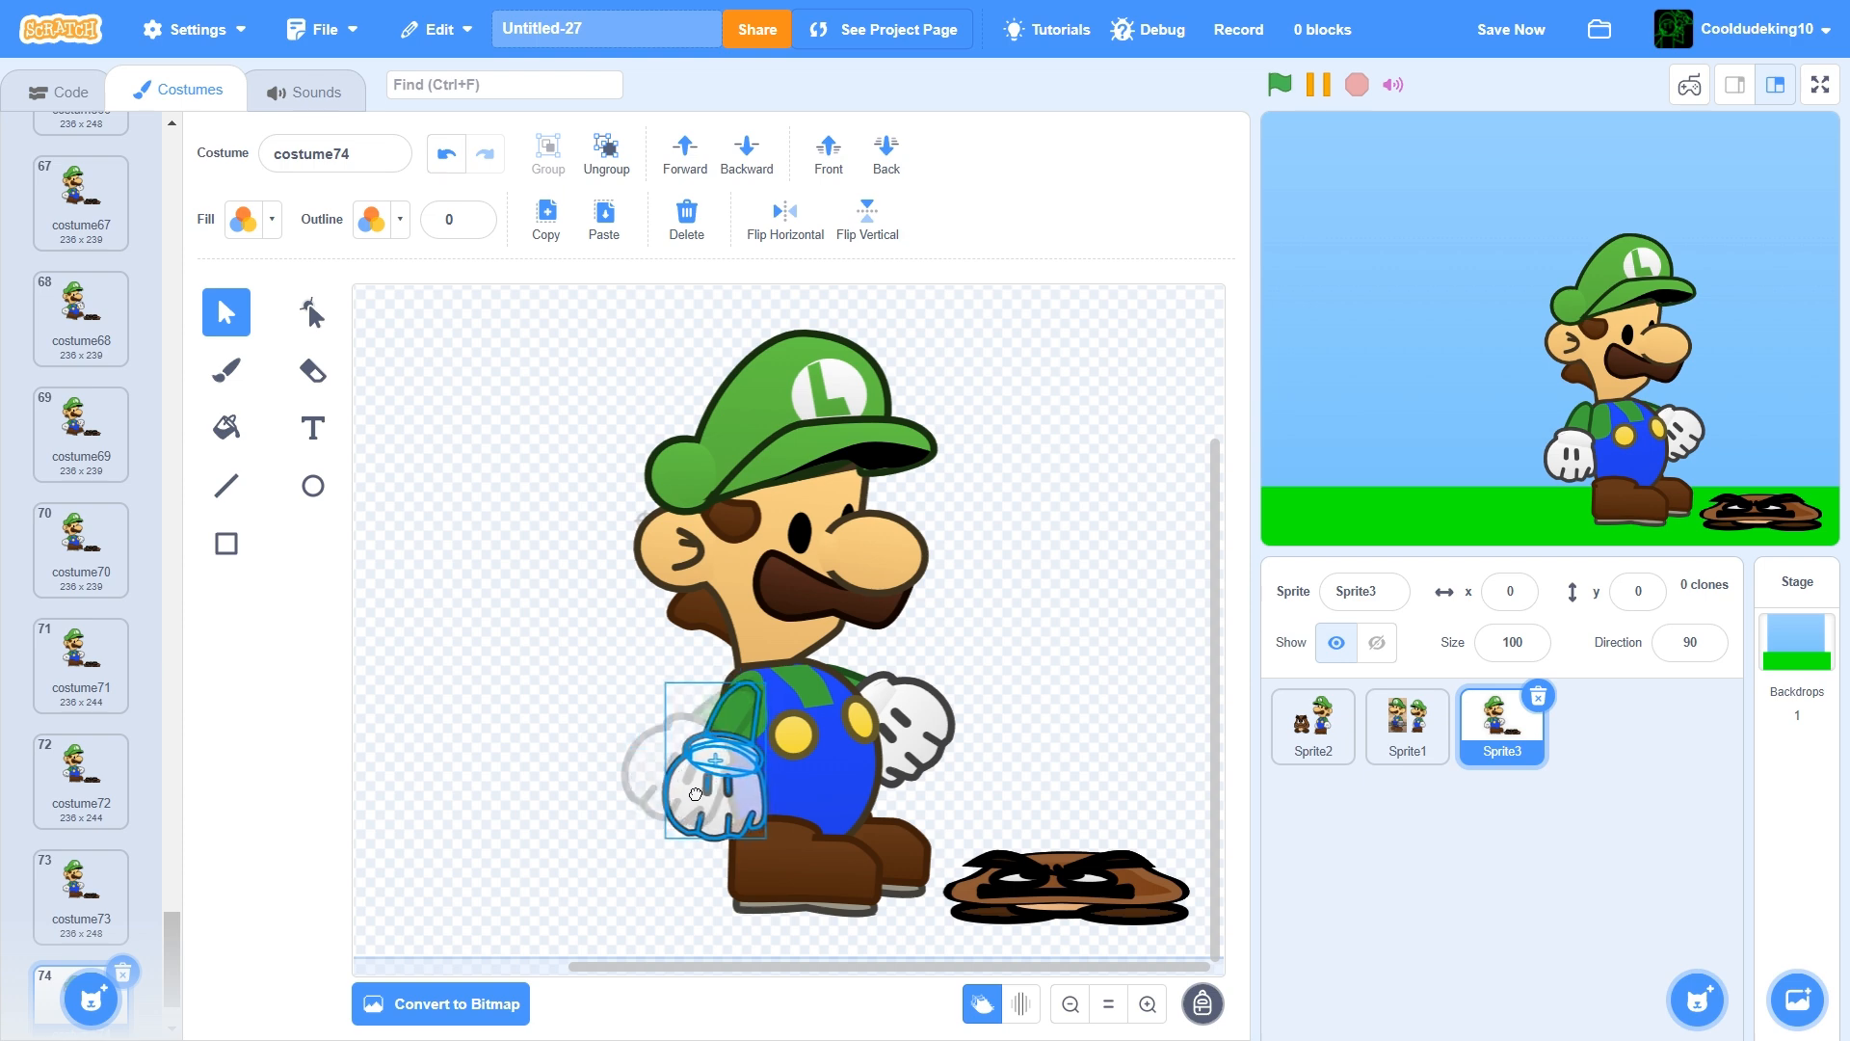
pyautogui.click(898, 733)
pyautogui.moveTo(875, 798); pyautogui.dragTo(896, 791)
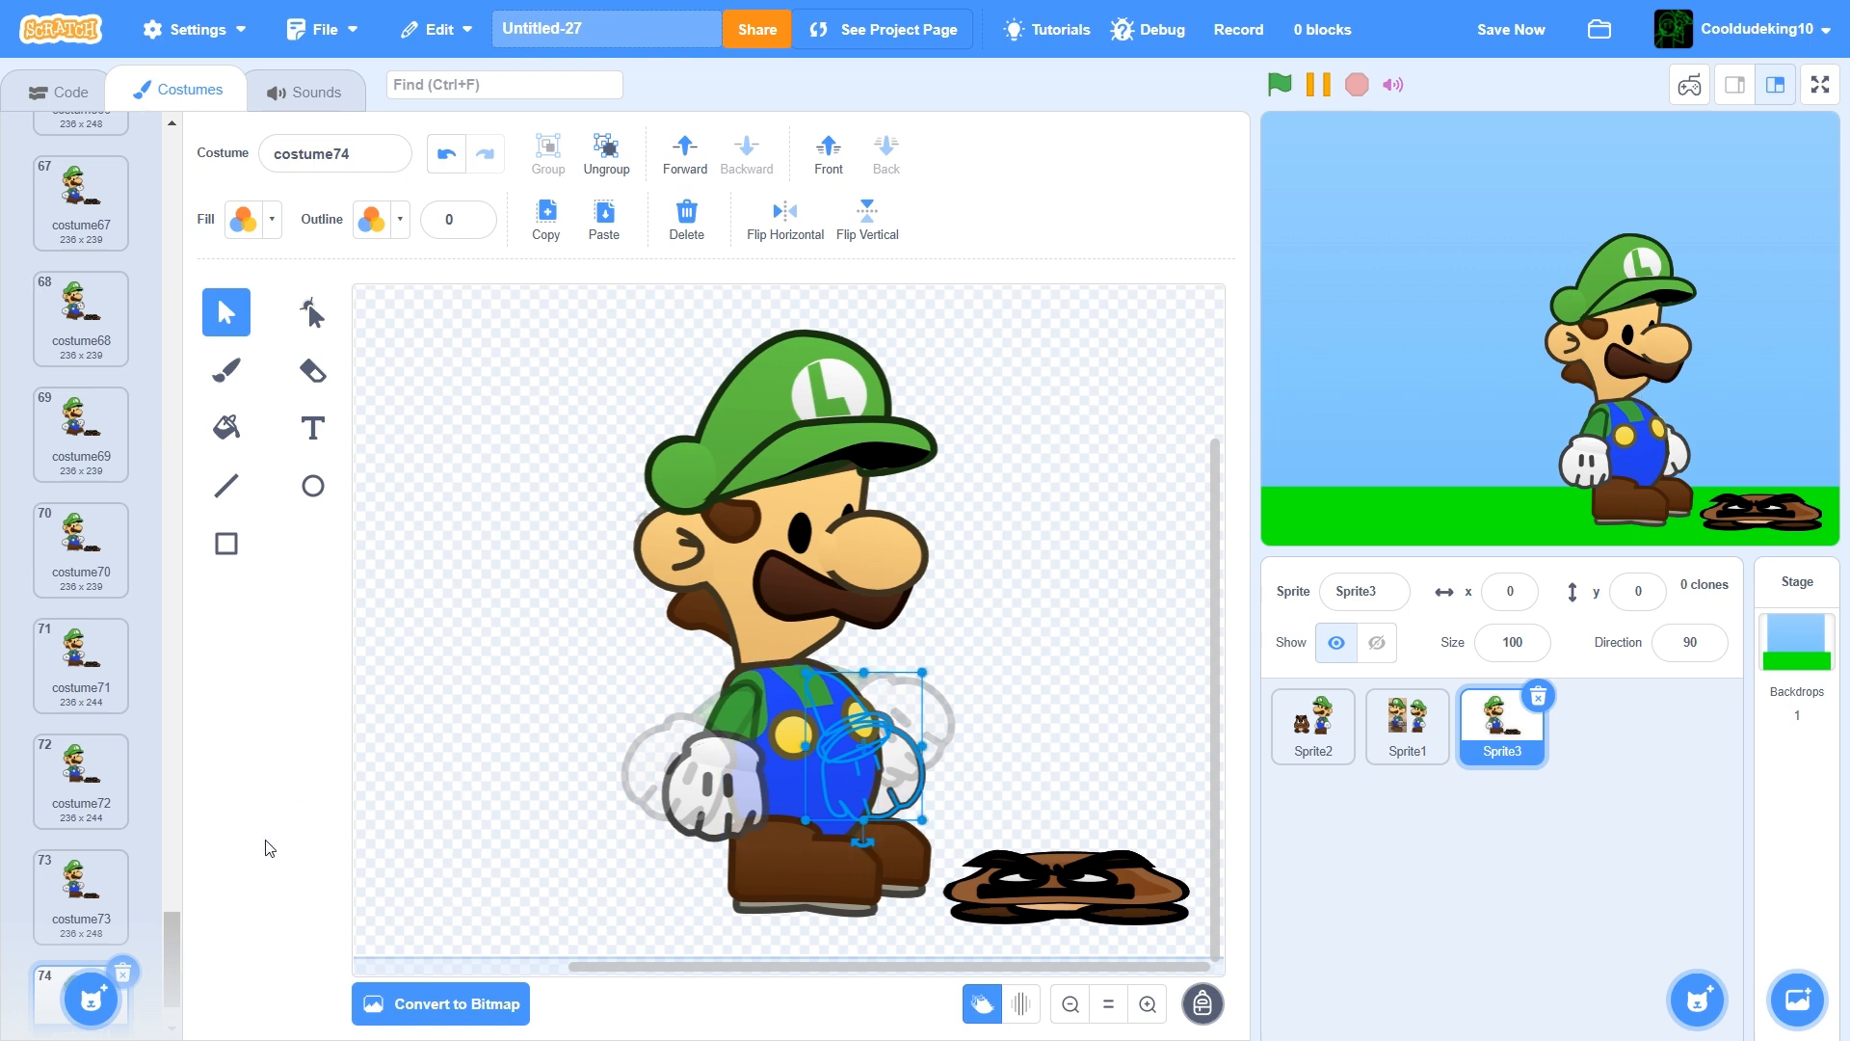
# In a duplicate of costume74, rotate and shift both arms slightly further in against Luigi's body
pyautogui.scroll(-1, 84, 920)
pyautogui.rightClick(82, 885)
pyautogui.click(227, 890)
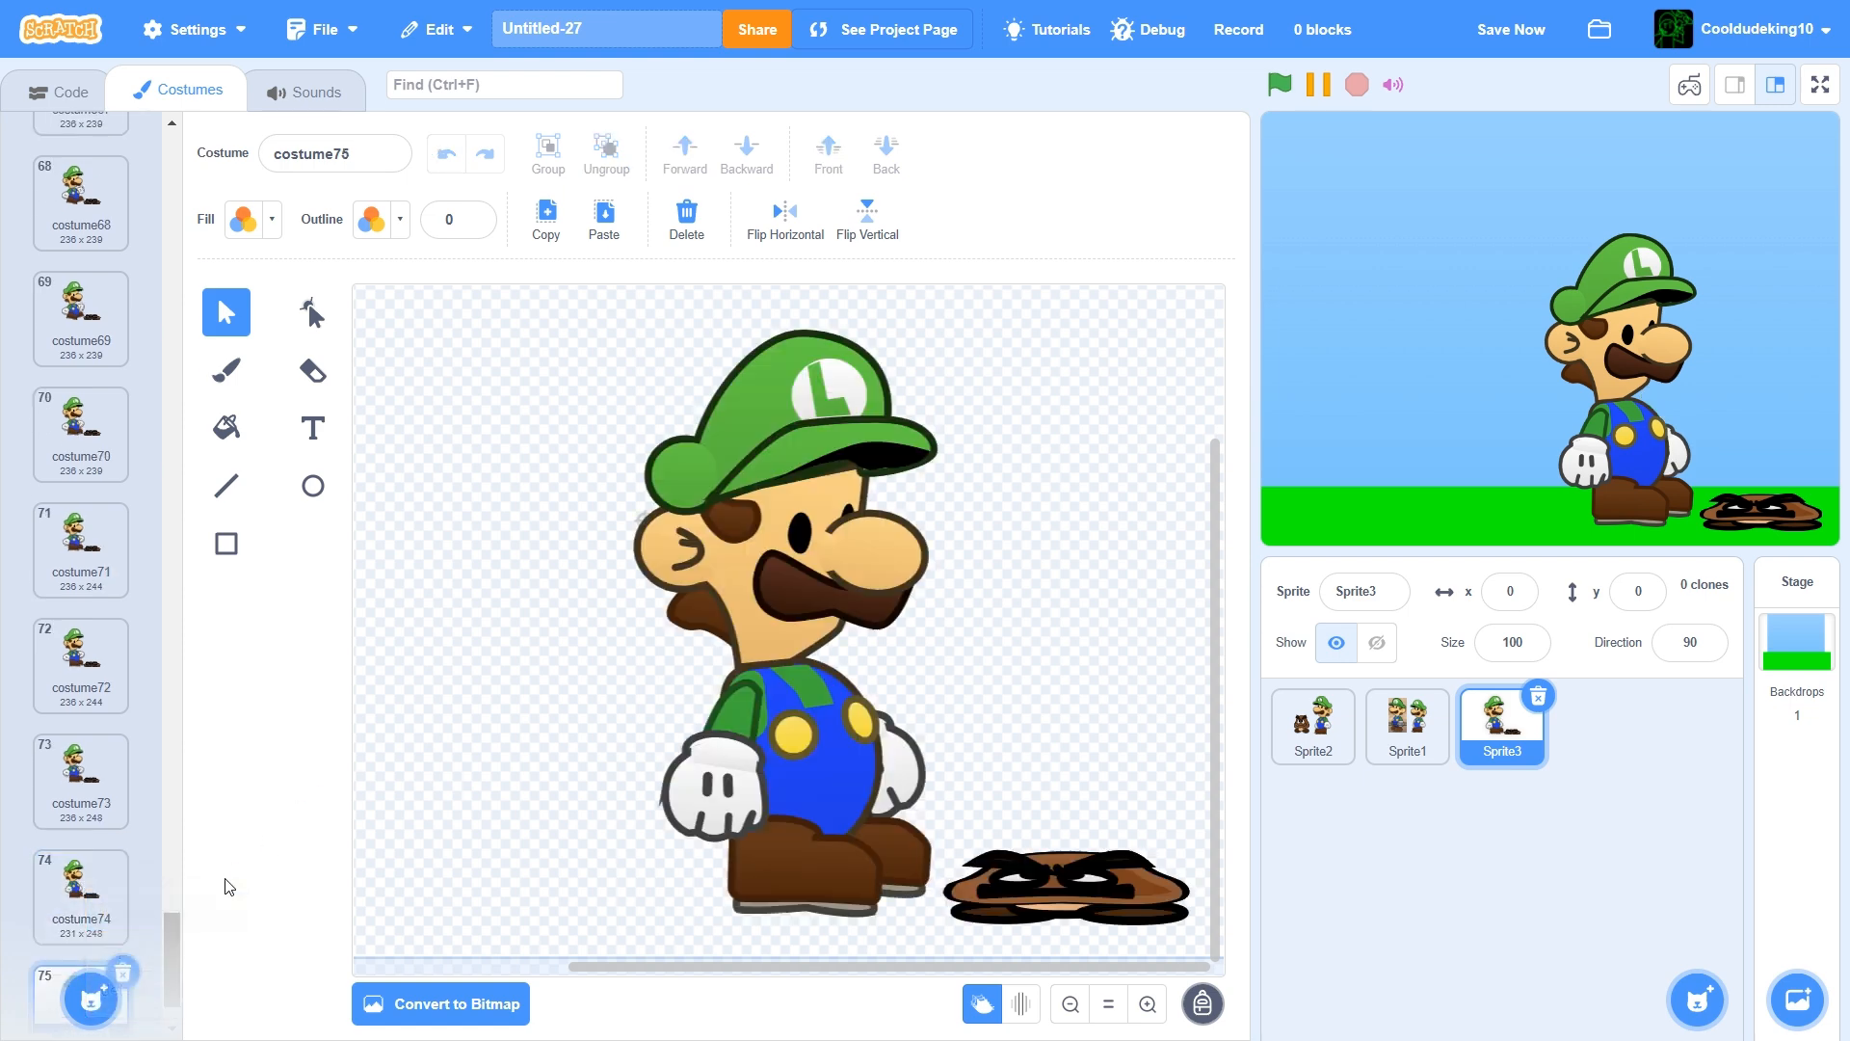
pyautogui.click(688, 798)
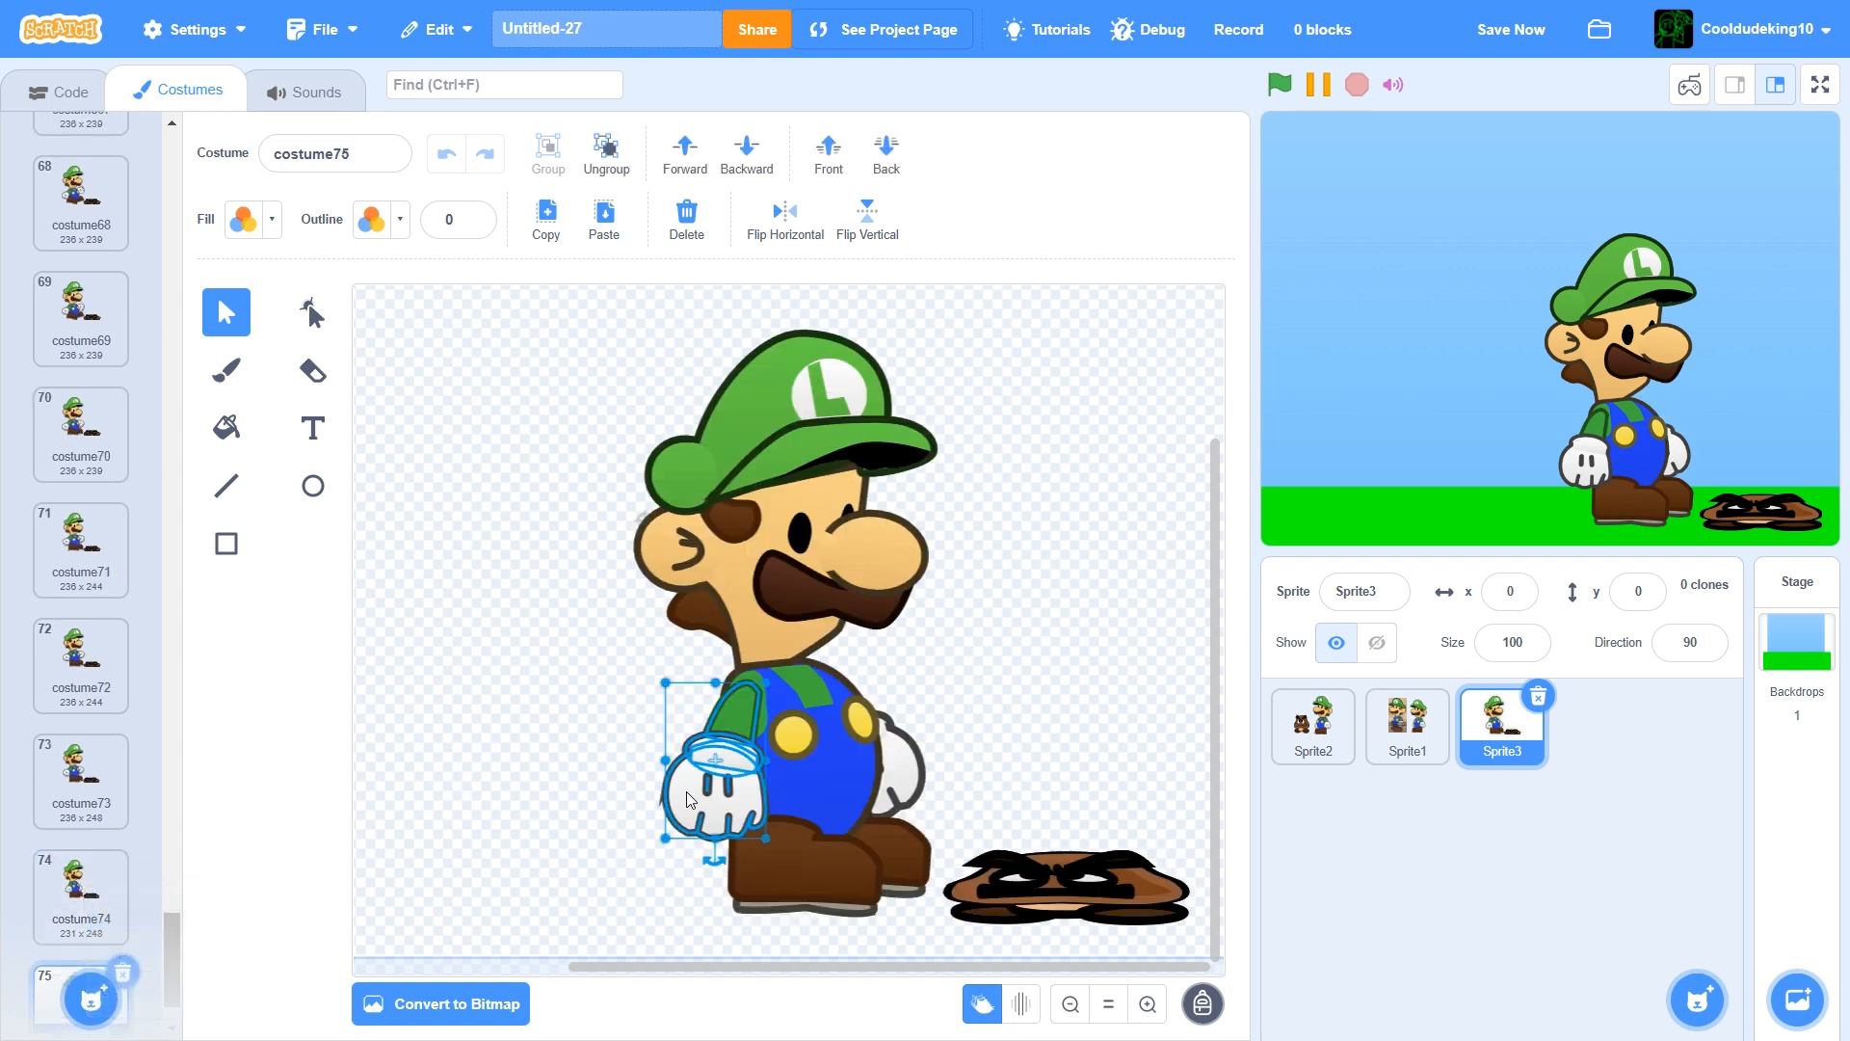
pyautogui.click(702, 867)
pyautogui.click(706, 826)
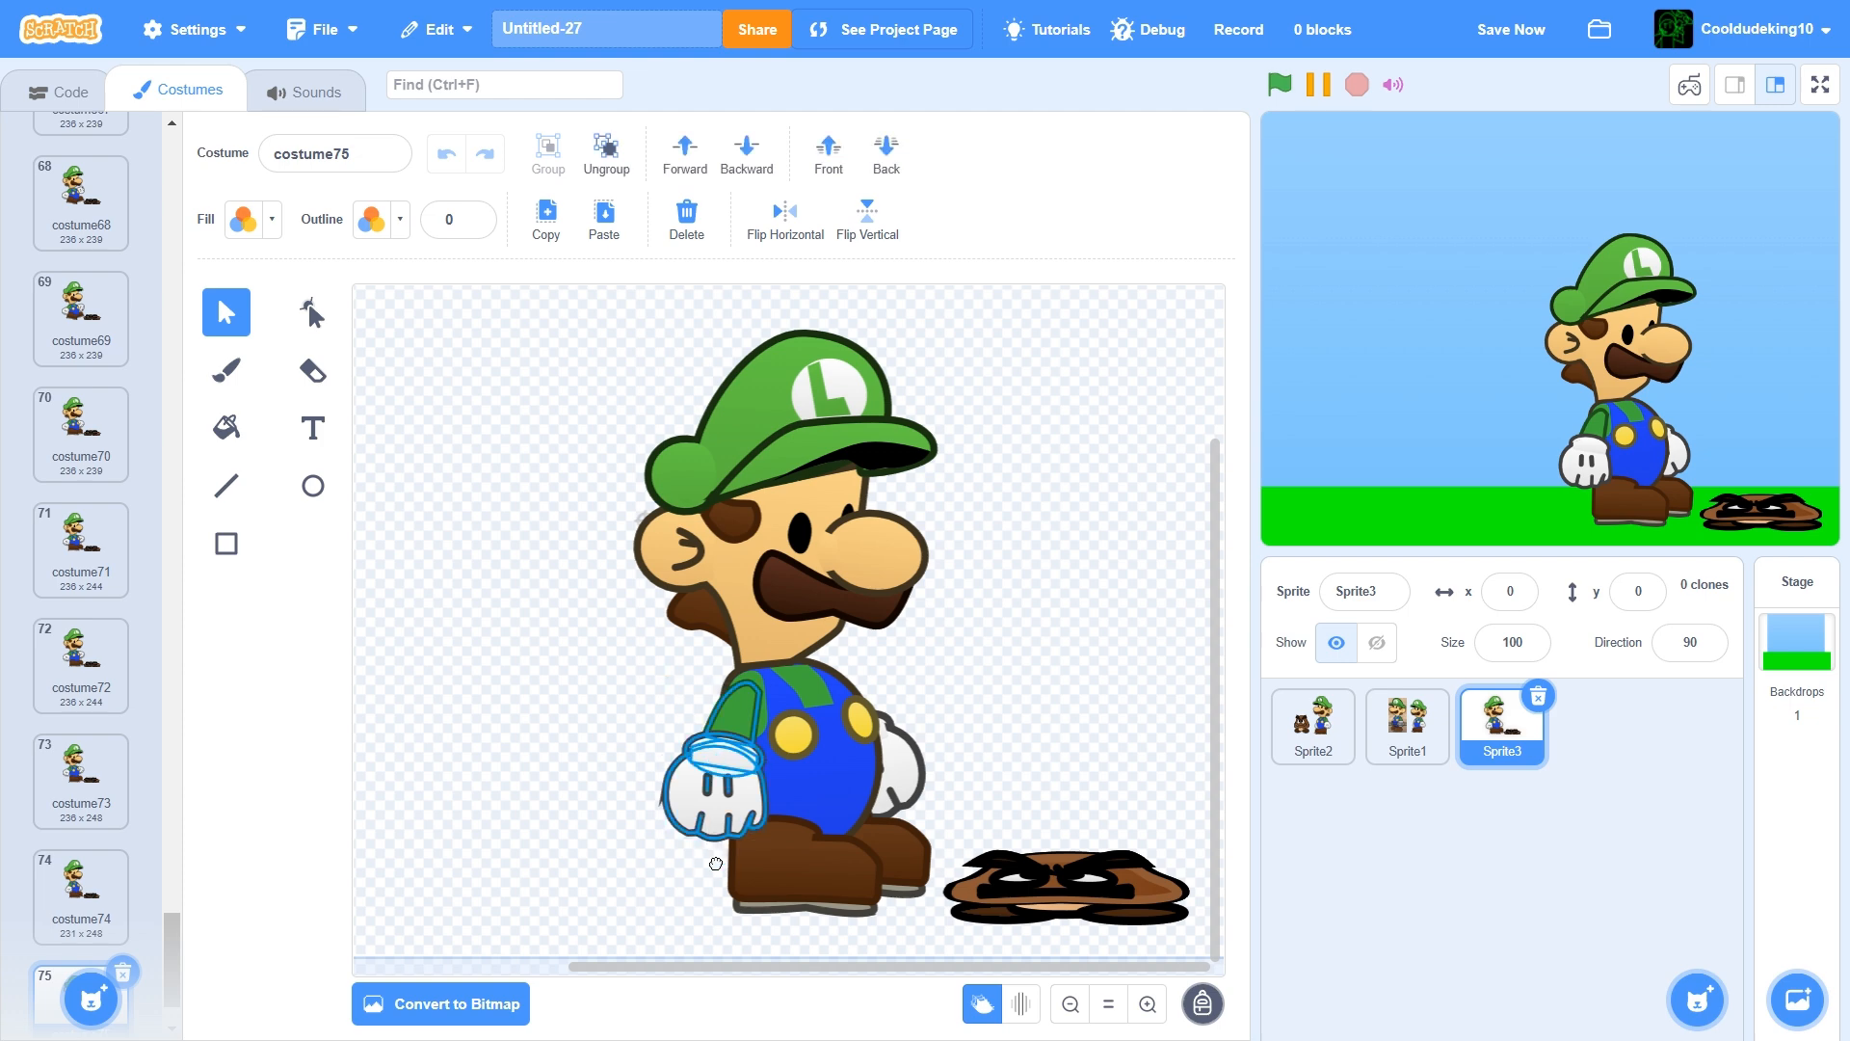
pyautogui.moveTo(716, 863); pyautogui.dragTo(729, 941)
pyautogui.moveTo(729, 796); pyautogui.dragTo(735, 799)
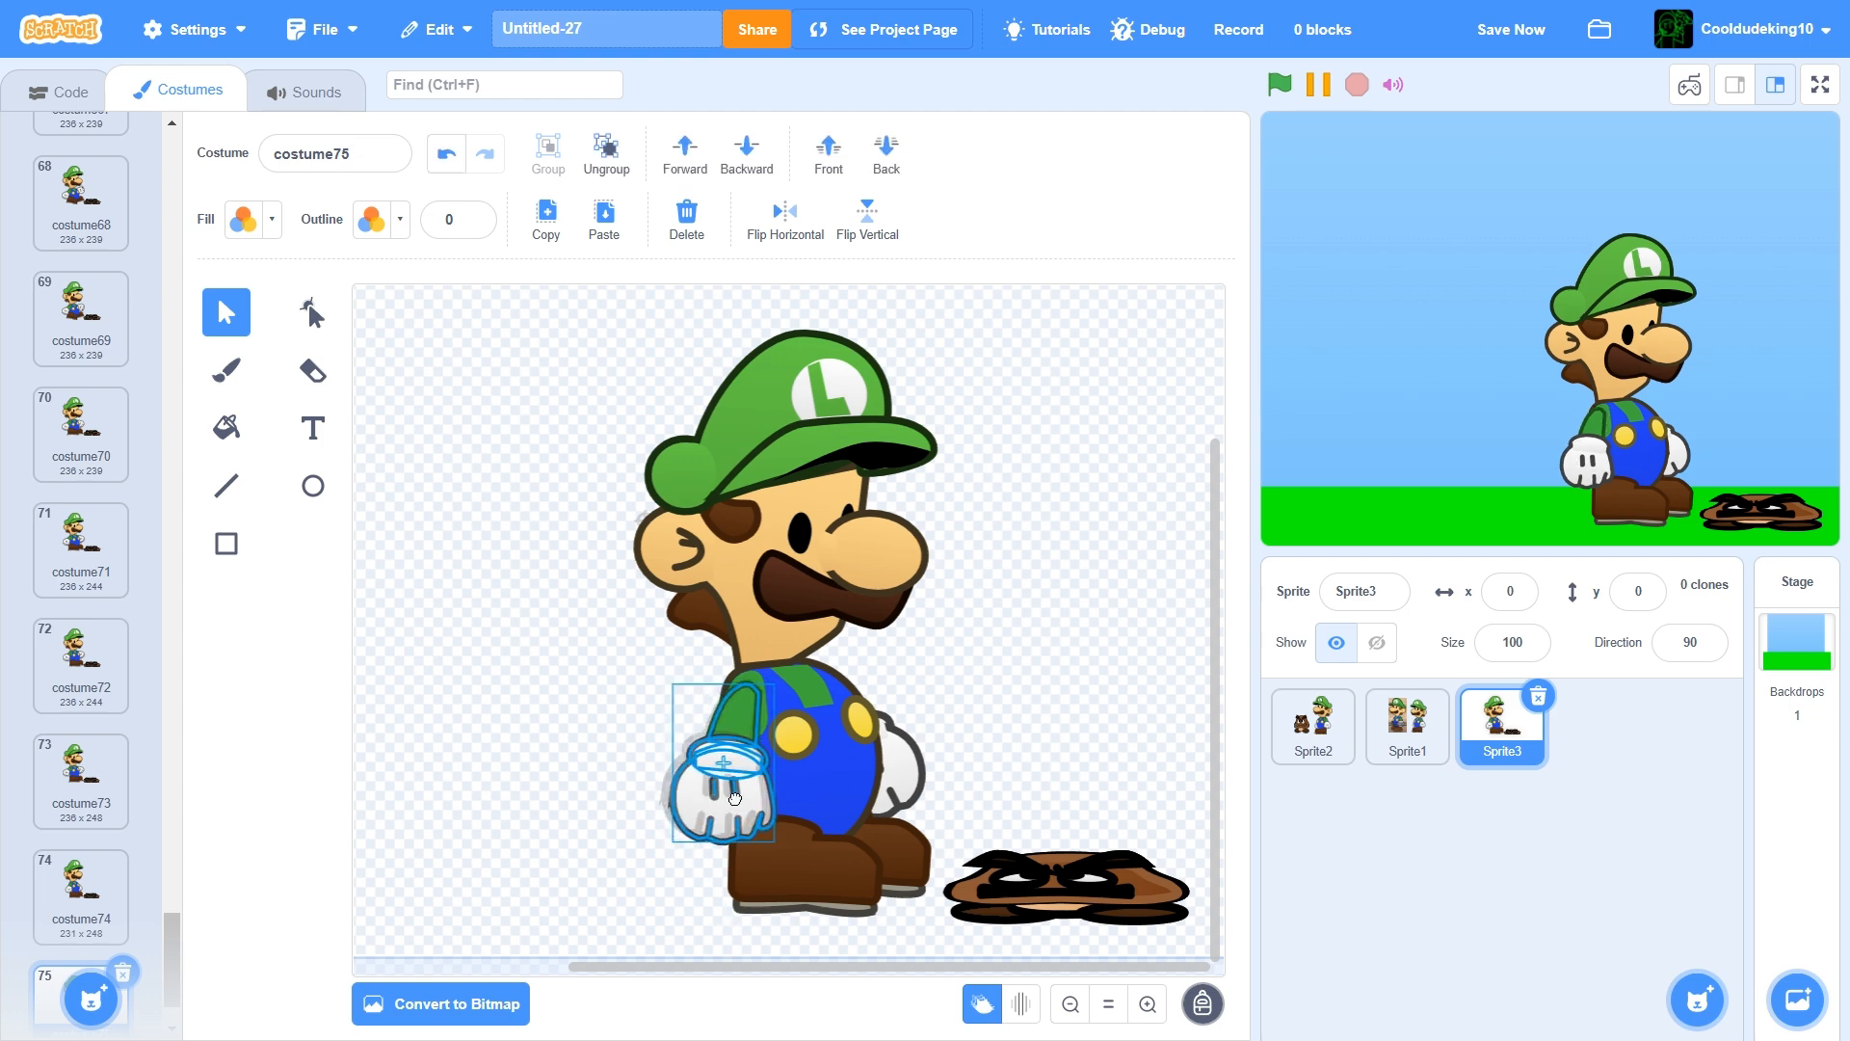
pyautogui.click(872, 805)
pyautogui.moveTo(865, 845); pyautogui.dragTo(853, 862)
pyautogui.moveTo(891, 790); pyautogui.dragTo(875, 792)
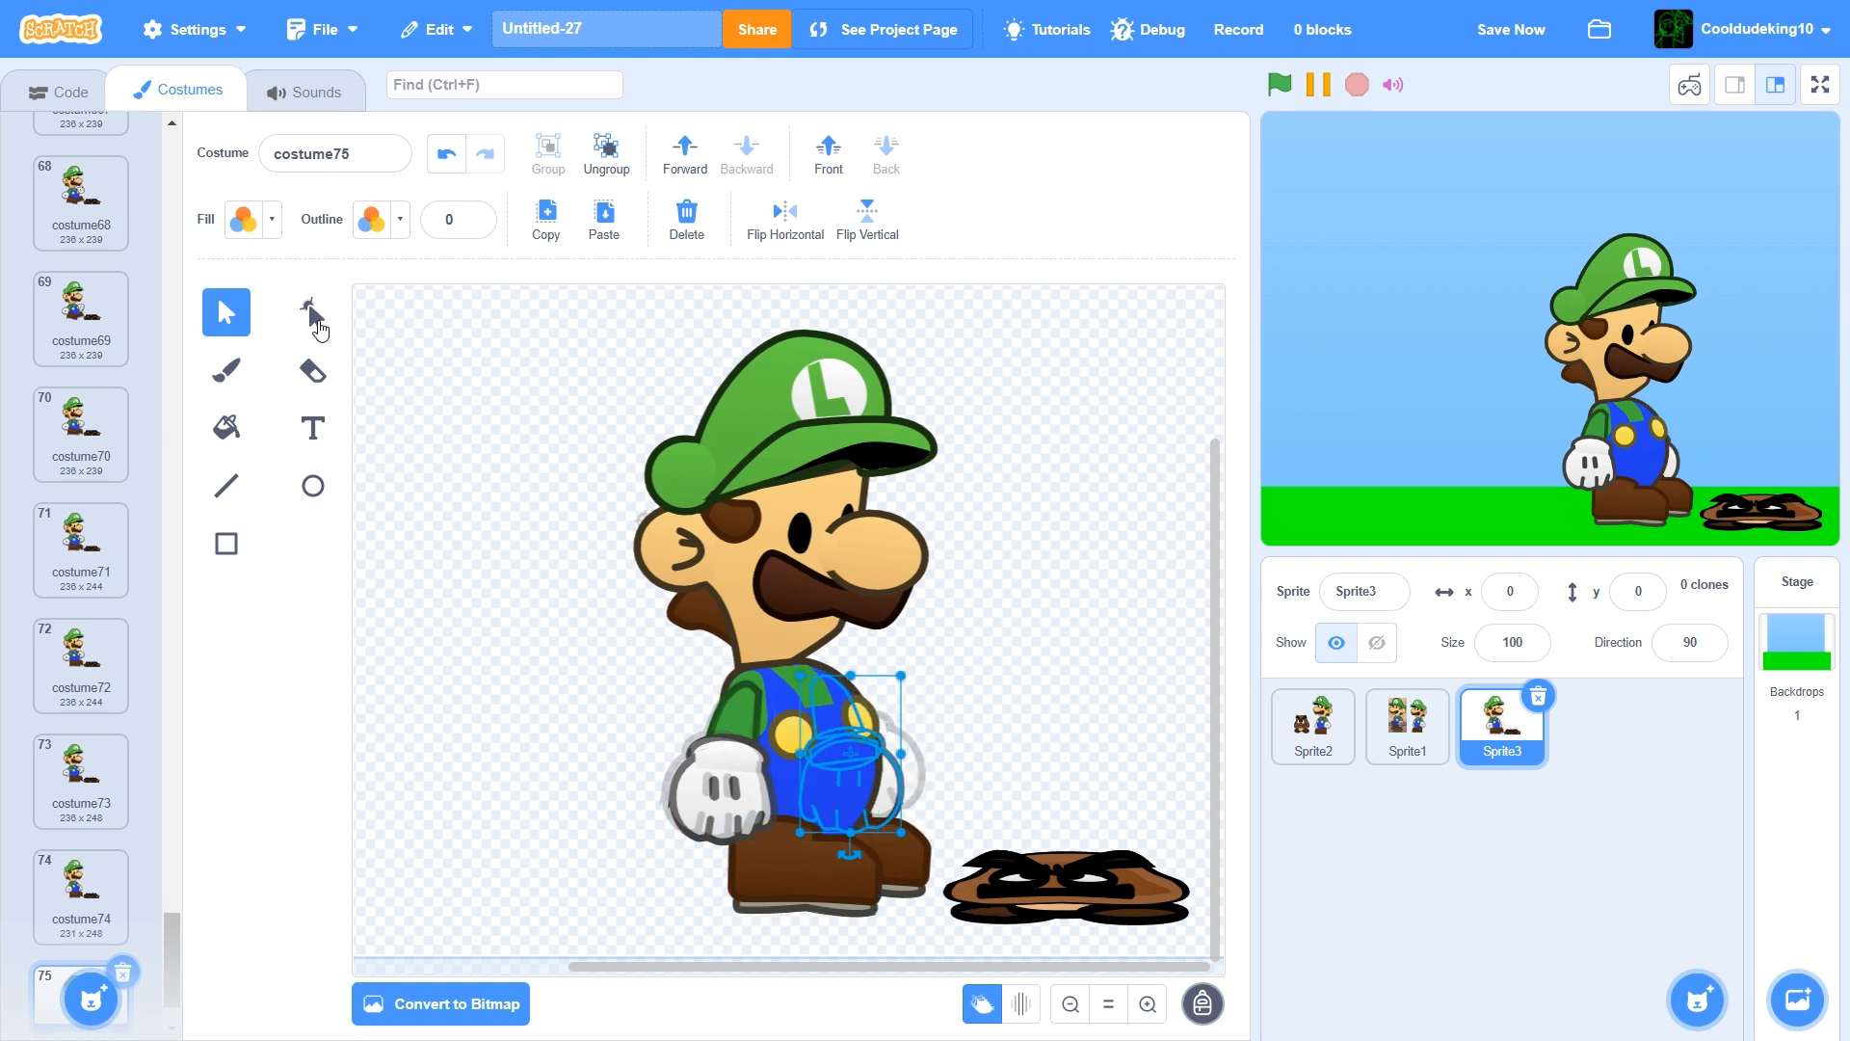
# Duplicate the standing pose of costume75 six times, up to costume81, to hold it for several frames
pyautogui.scroll(-1, 69, 852)
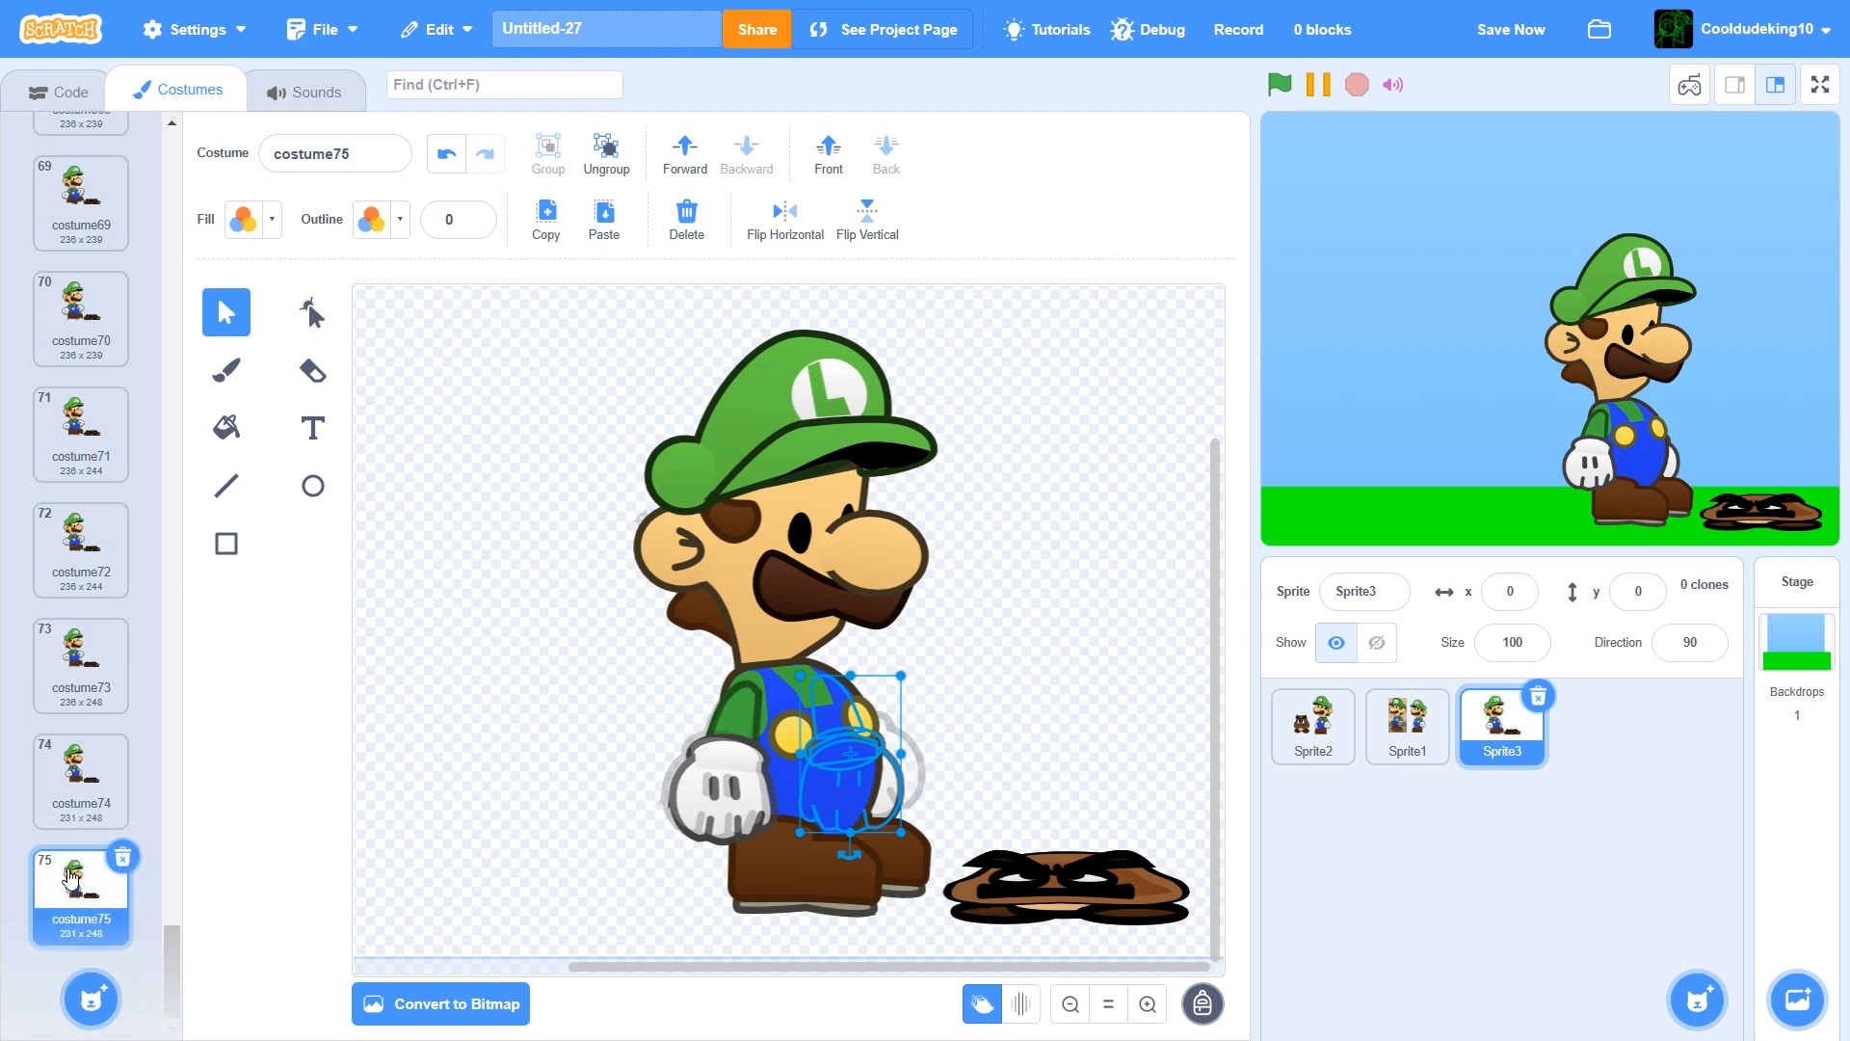
pyautogui.click(485, 415)
pyautogui.rightClick(82, 885)
pyautogui.click(97, 896)
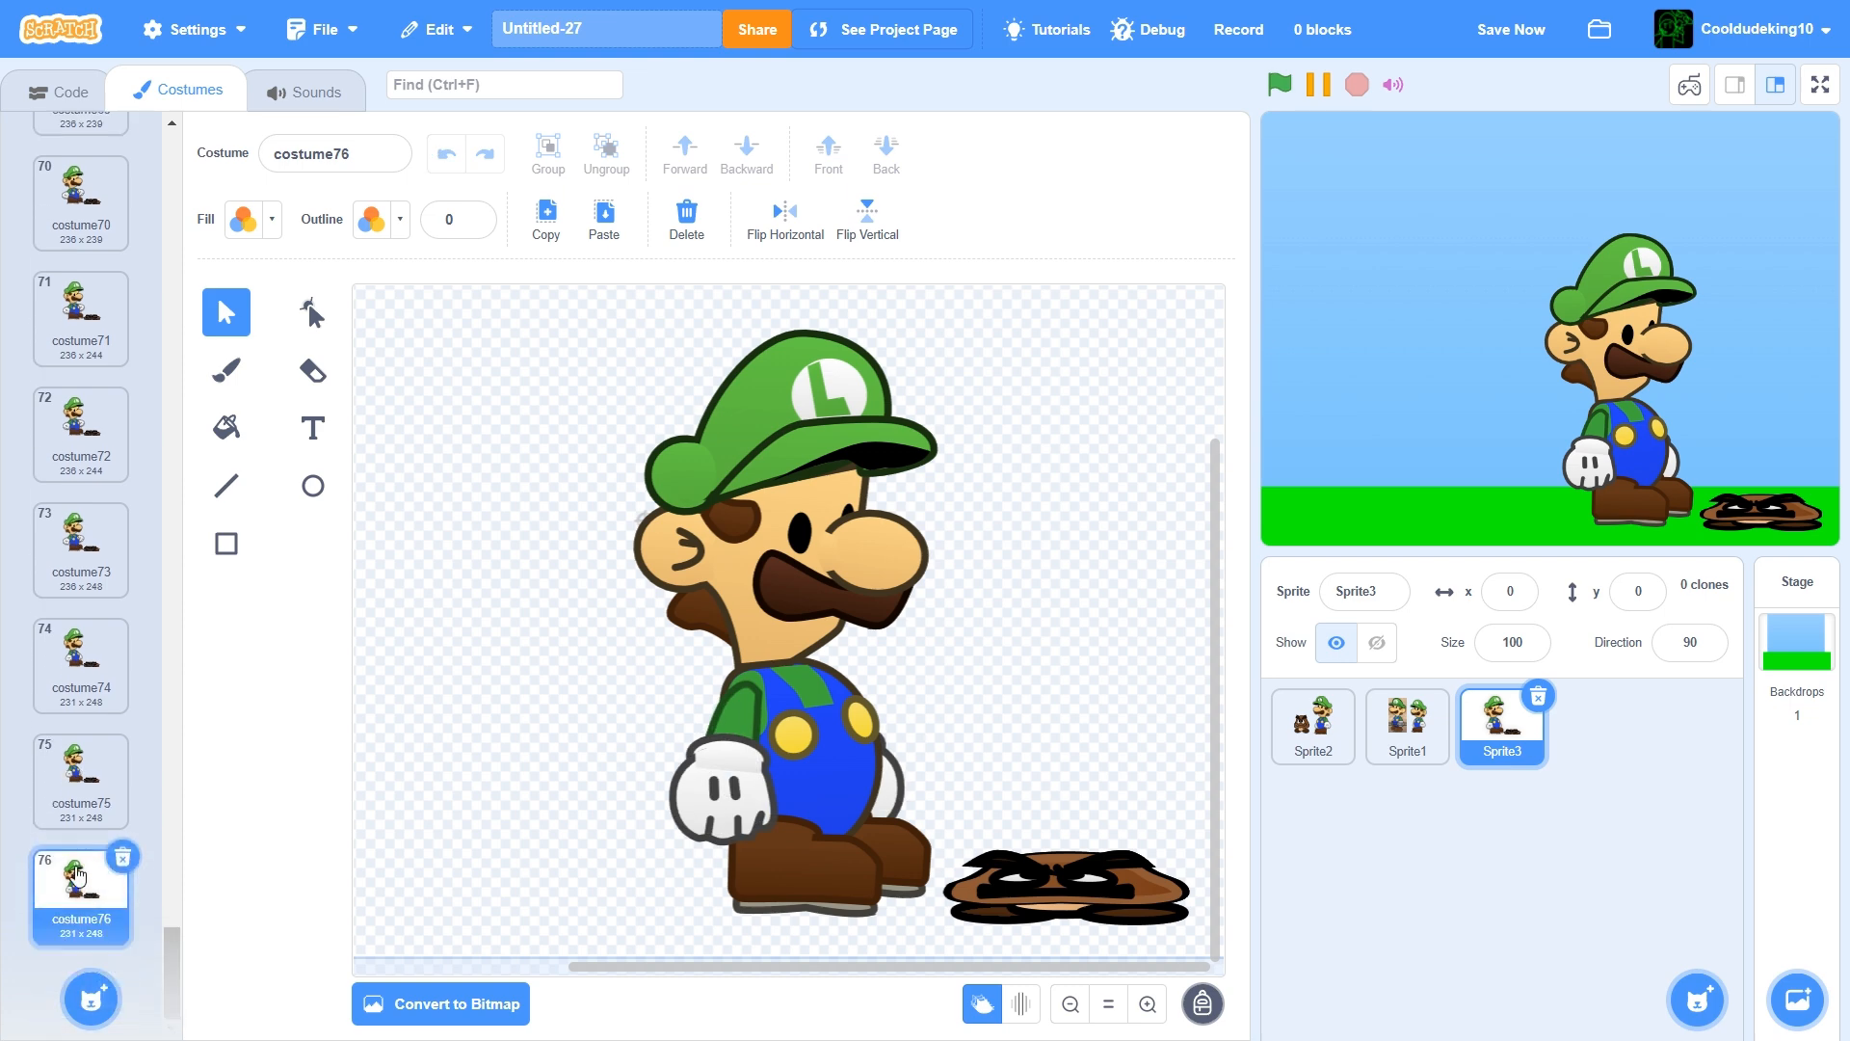
pyautogui.rightClick(81, 884)
pyautogui.click(95, 895)
pyautogui.rightClick(82, 886)
pyautogui.click(94, 898)
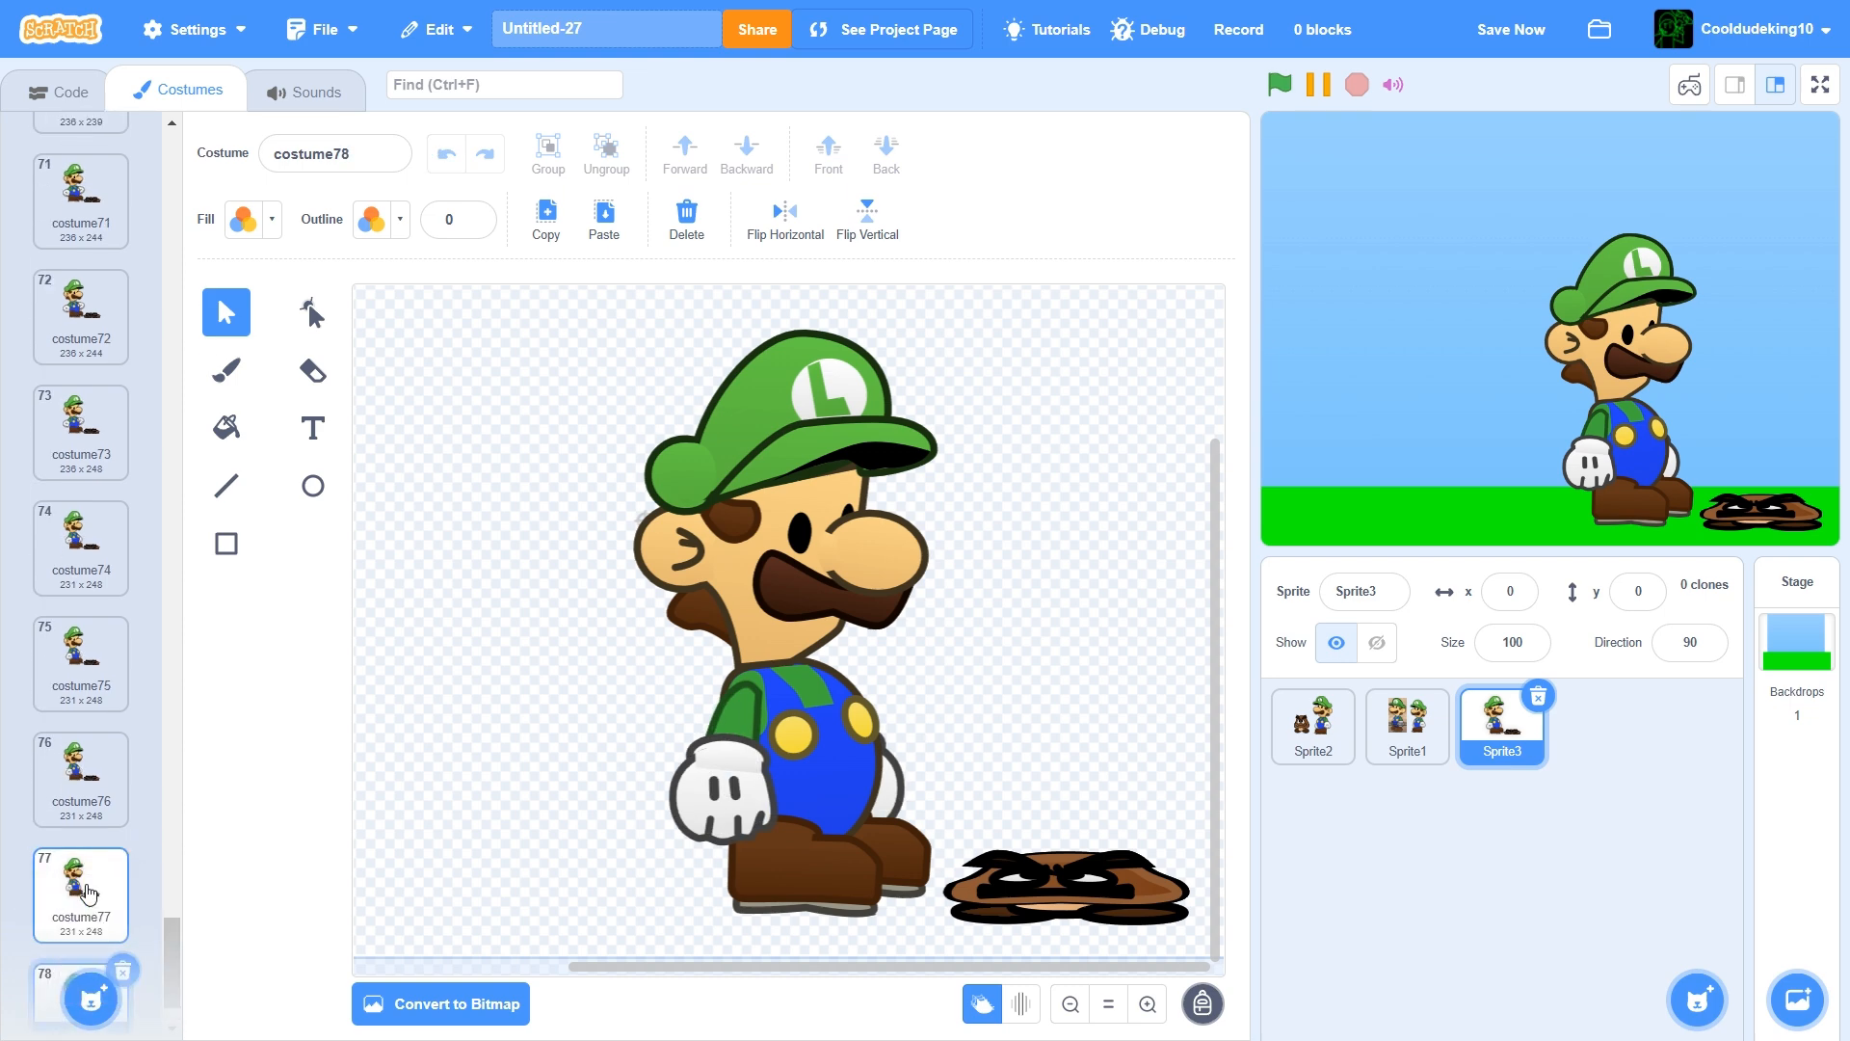
pyautogui.rightClick(85, 891)
pyautogui.click(86, 900)
pyautogui.rightClick(79, 910)
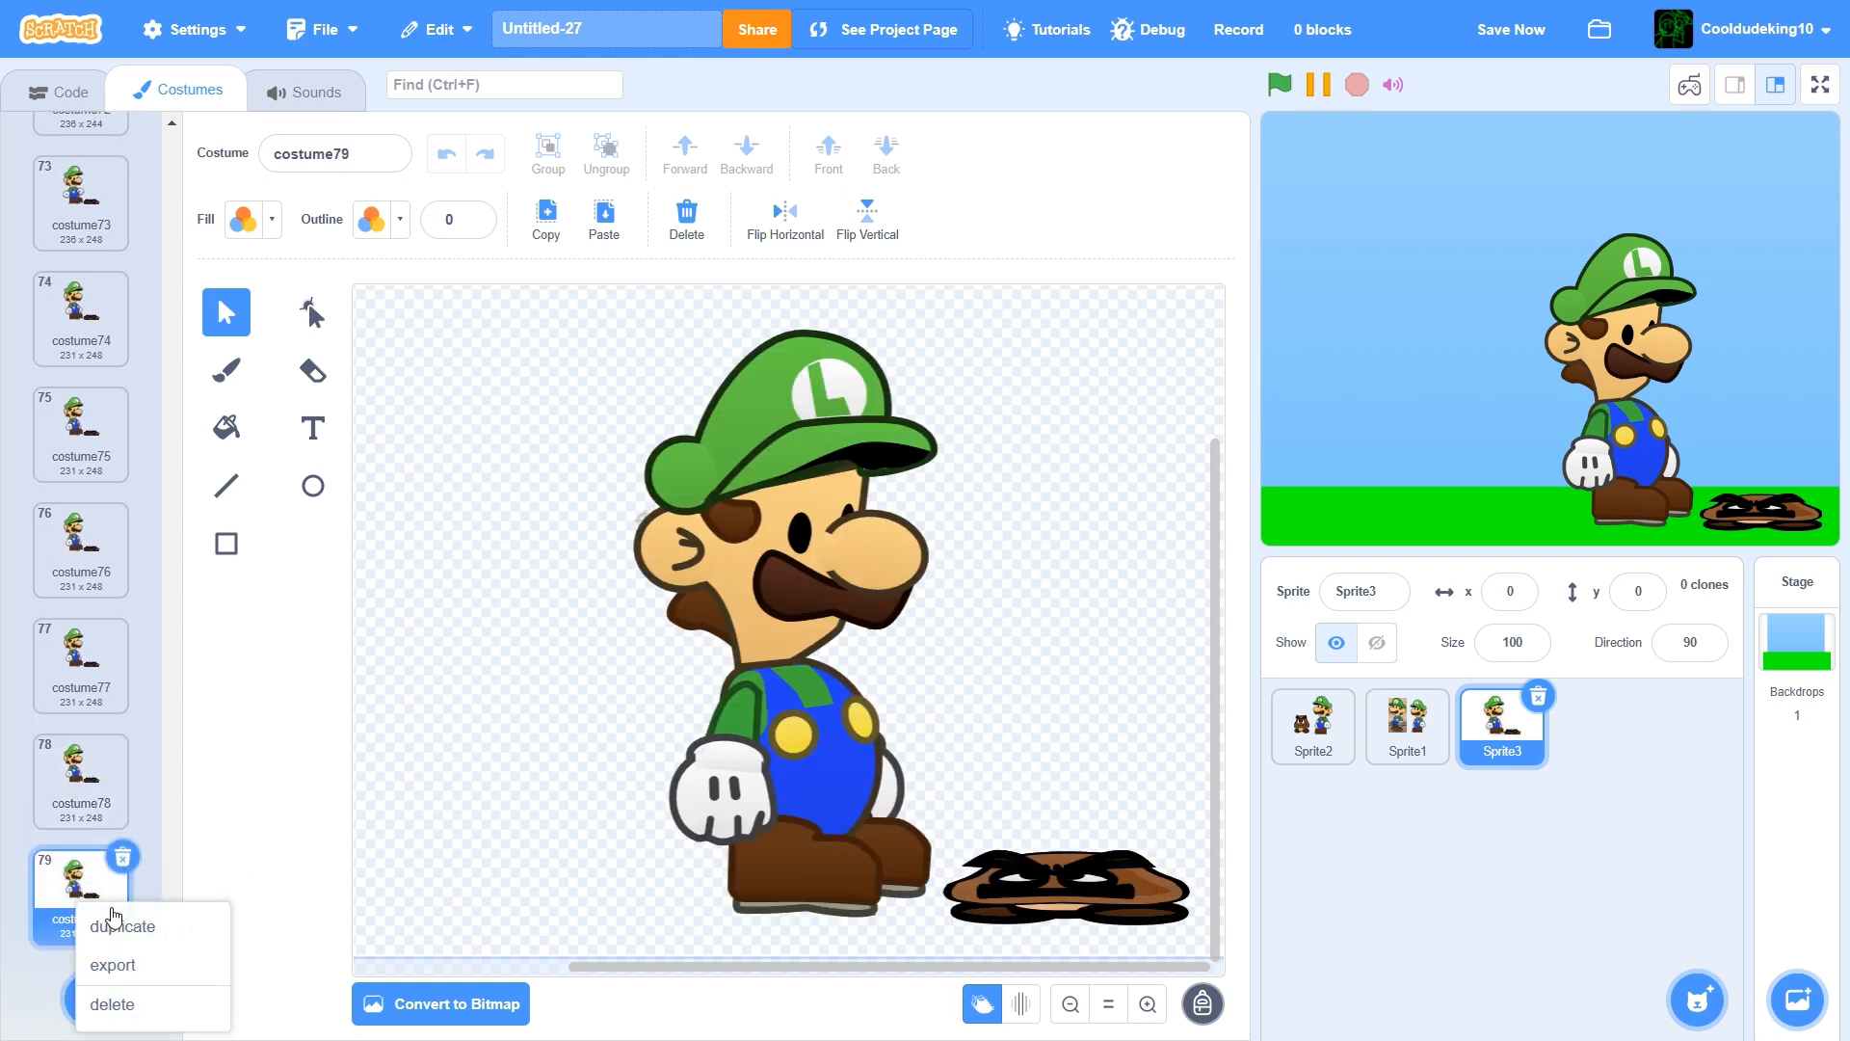
pyautogui.click(106, 925)
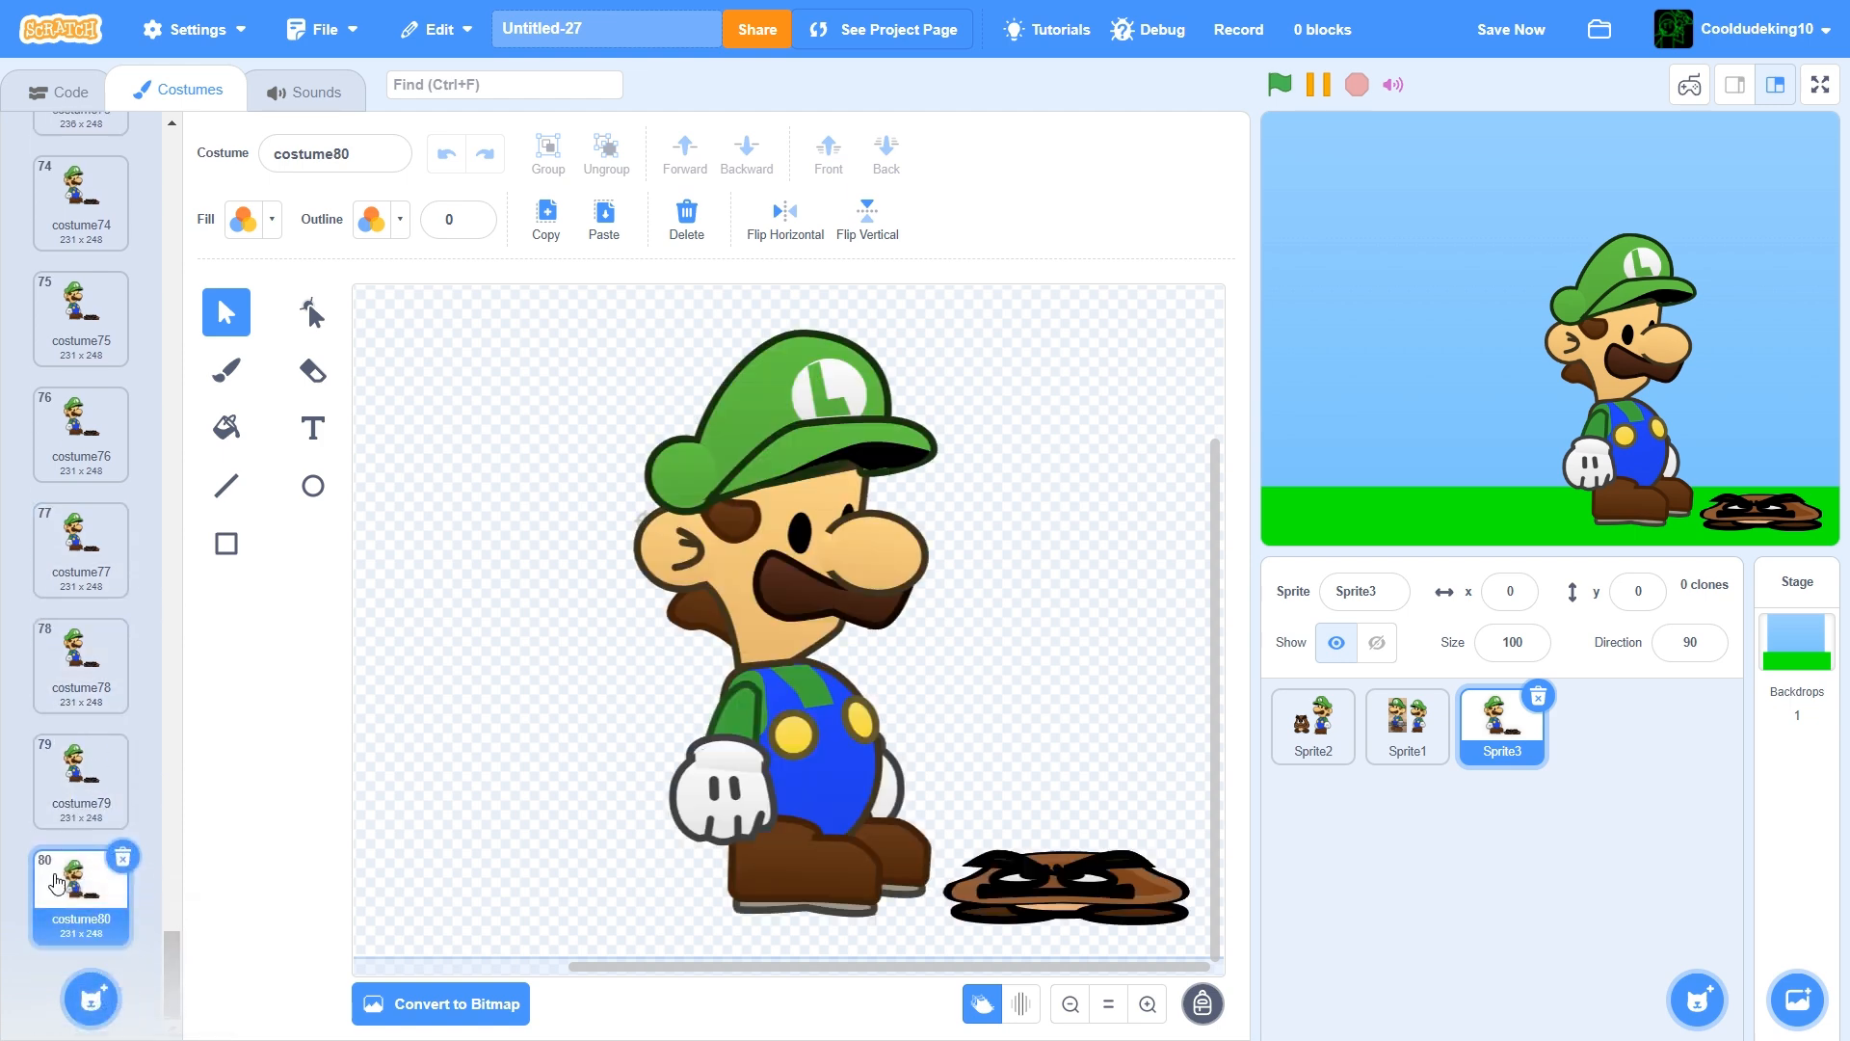
pyautogui.rightClick(44, 879)
pyautogui.click(77, 894)
# Start Sprite3's script with a green-flag event block and attach a repeat loop beneath it
pyautogui.click(65, 92)
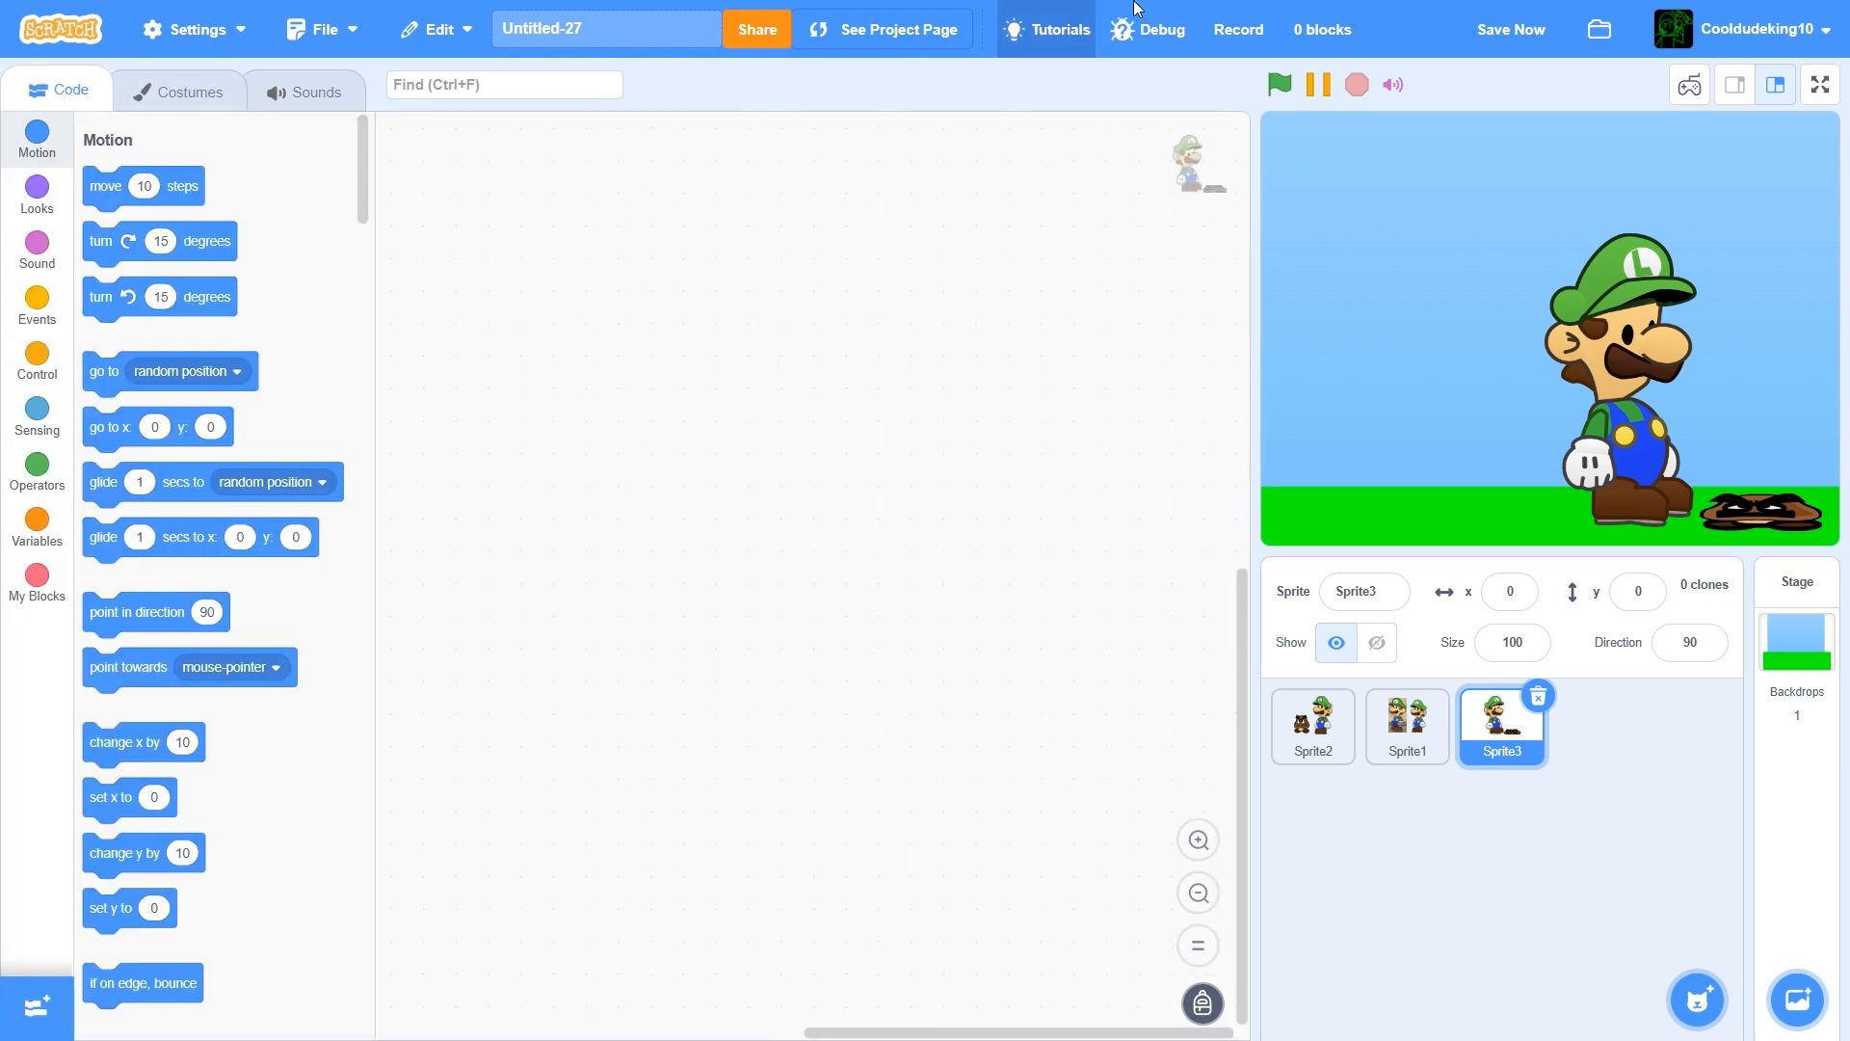
pyautogui.click(36, 303)
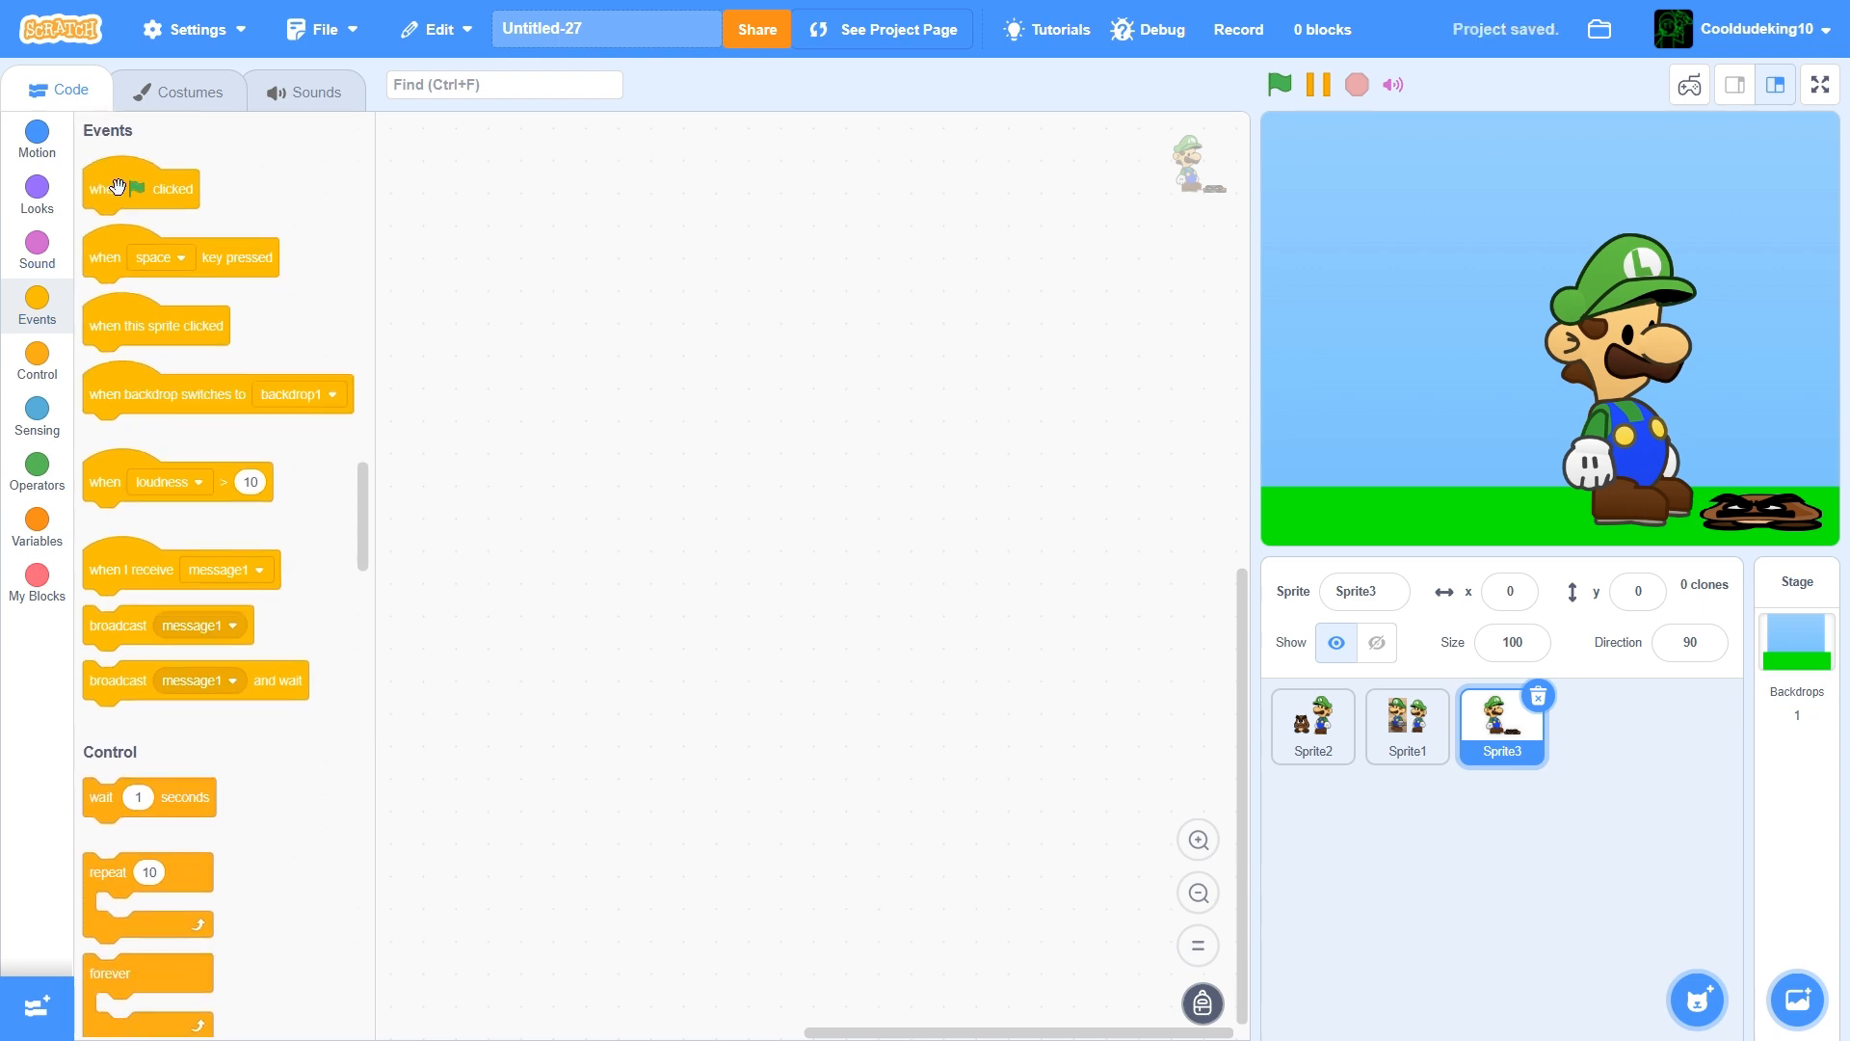
pyautogui.moveTo(106, 186); pyautogui.dragTo(684, 446)
pyautogui.scroll(-4, 189, 670)
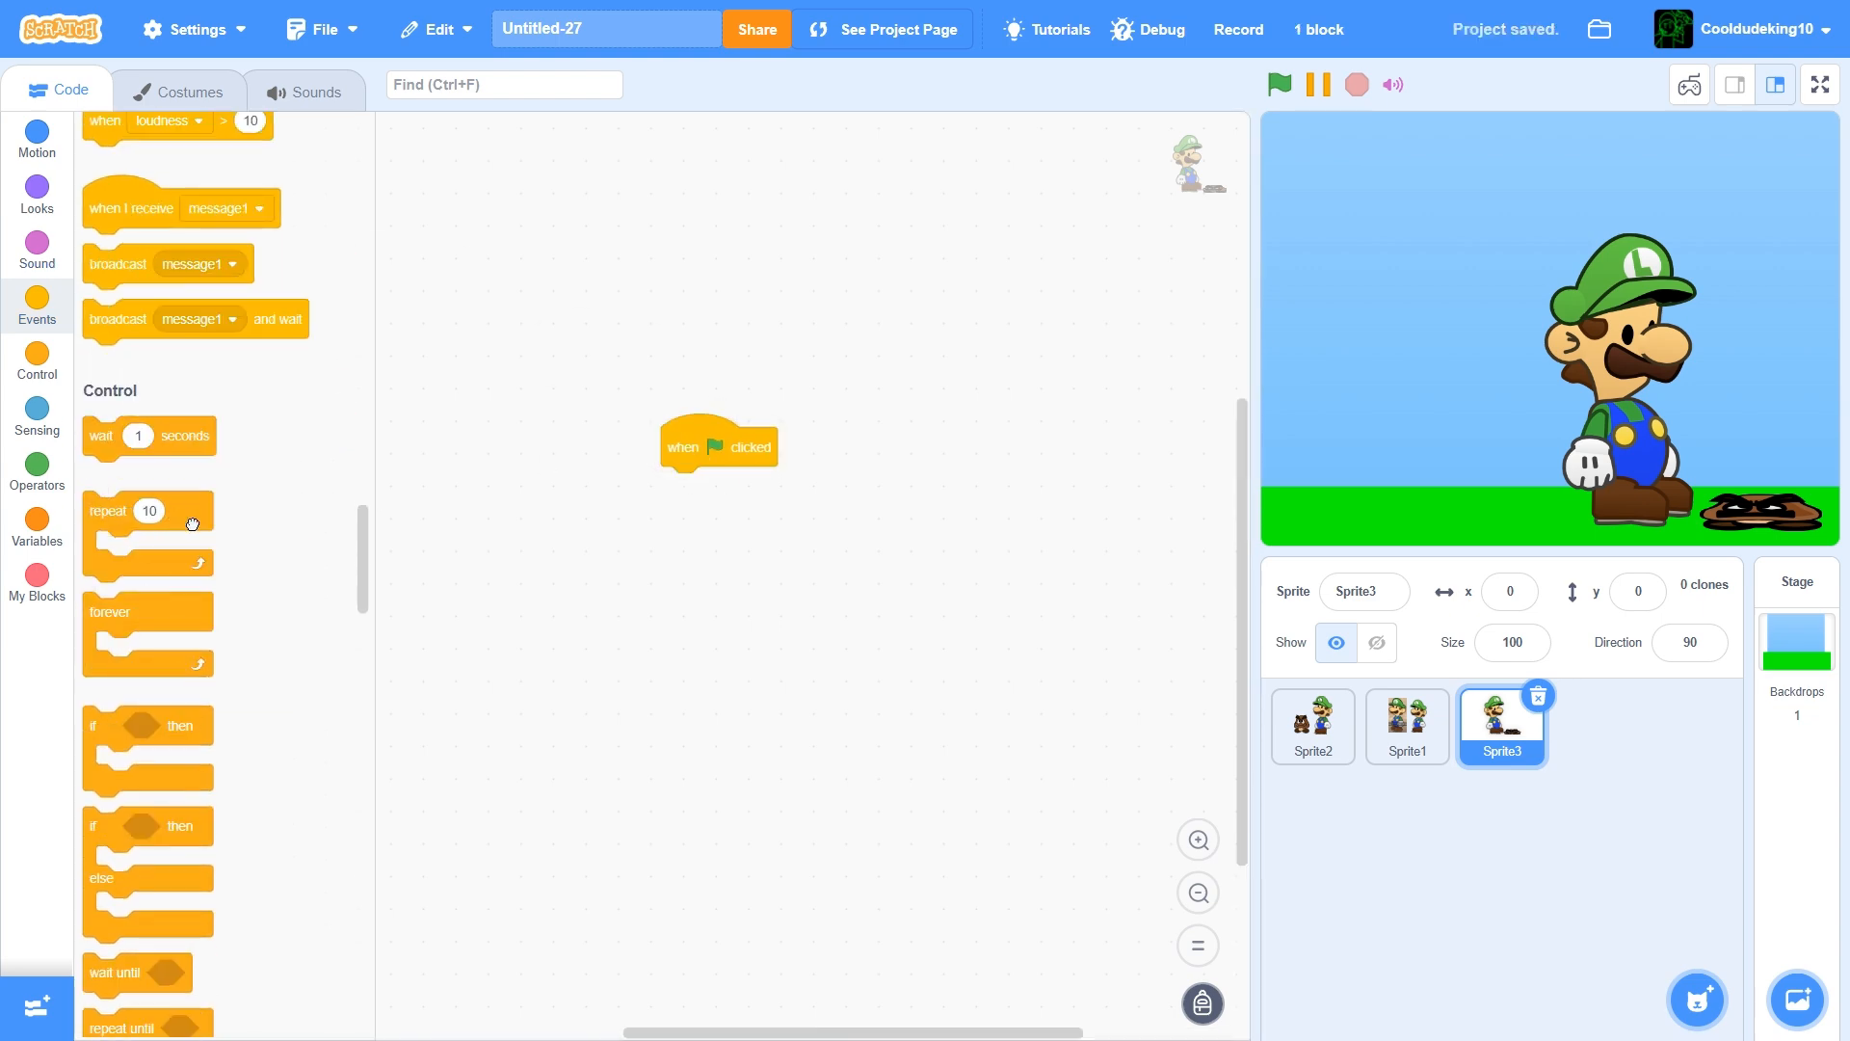
pyautogui.moveTo(193, 523); pyautogui.dragTo(771, 500)
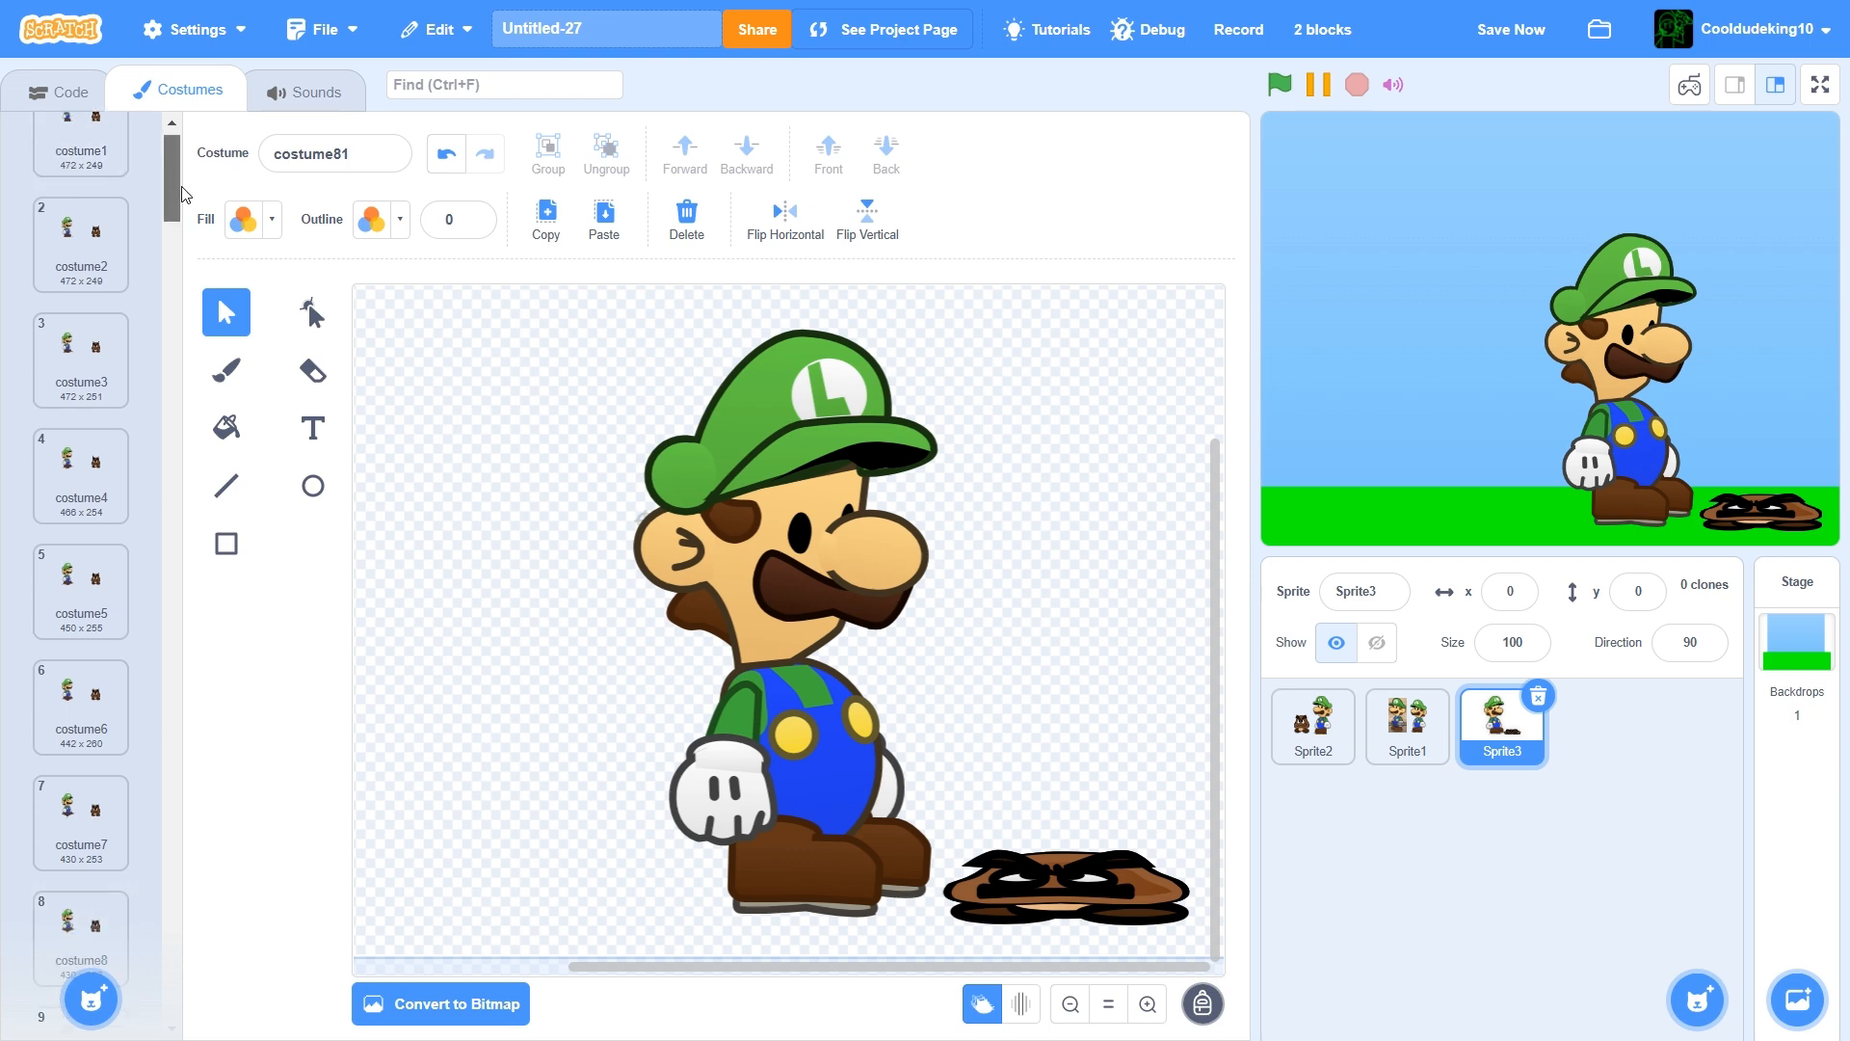
# Make Sprite3's repeat loop run 80 times with a next costume block inside, preceded by a block switching the costume to costume1
pyautogui.moveTo(170, 171); pyautogui.dragTo(178, 999)
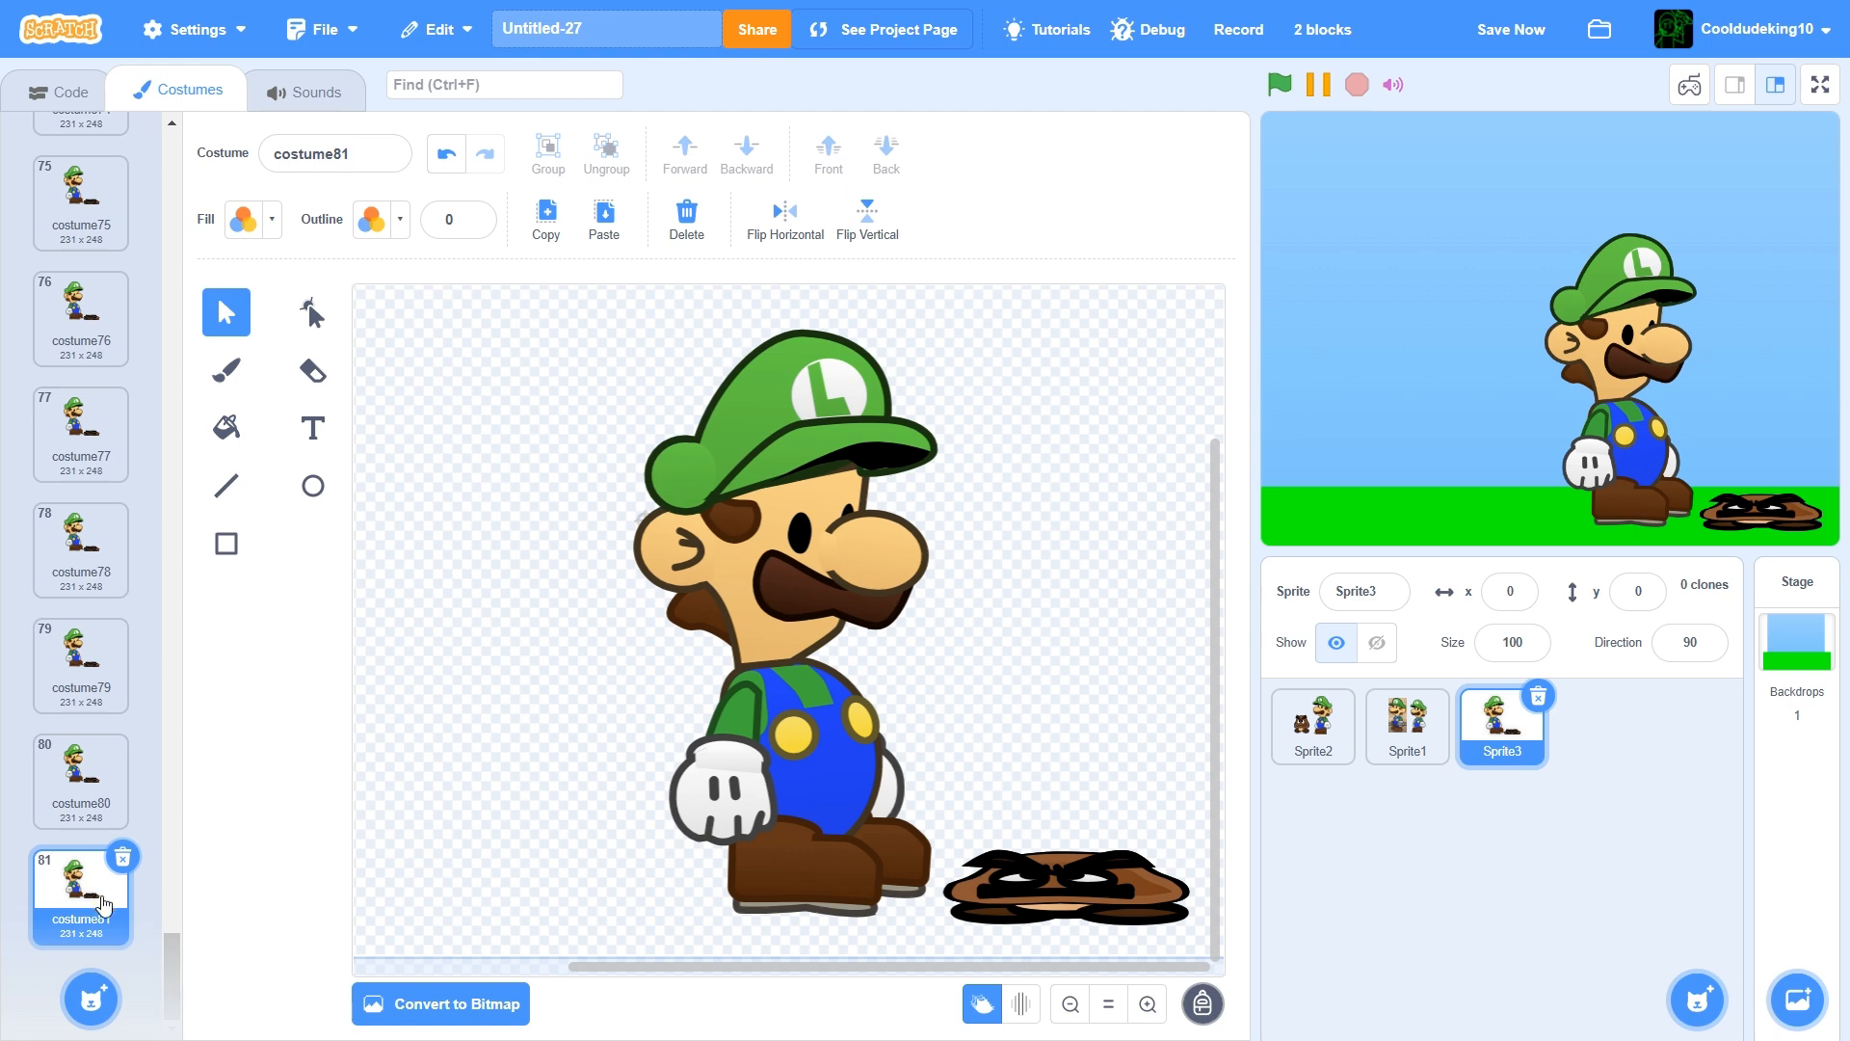
pyautogui.click(62, 92)
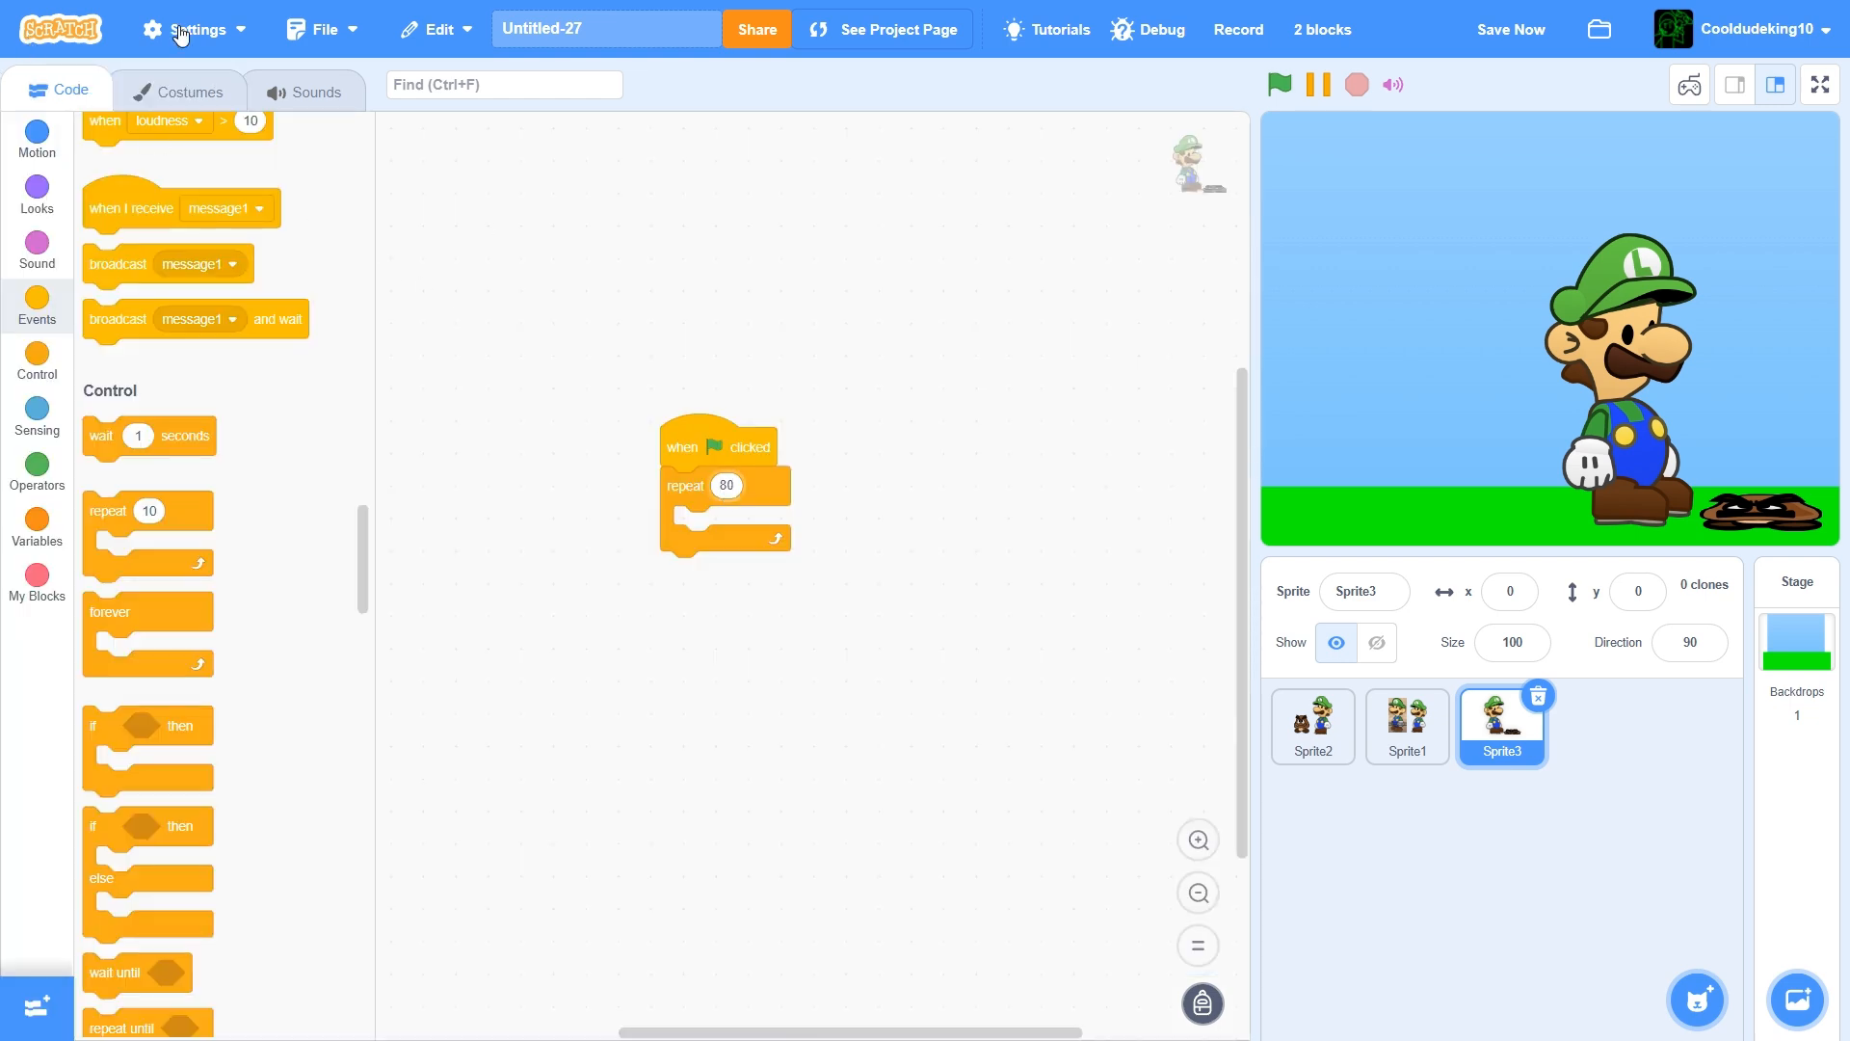
pyautogui.click(19, 207)
pyautogui.moveTo(178, 424); pyautogui.dragTo(771, 489)
pyautogui.click(819, 489)
pyautogui.click(775, 530)
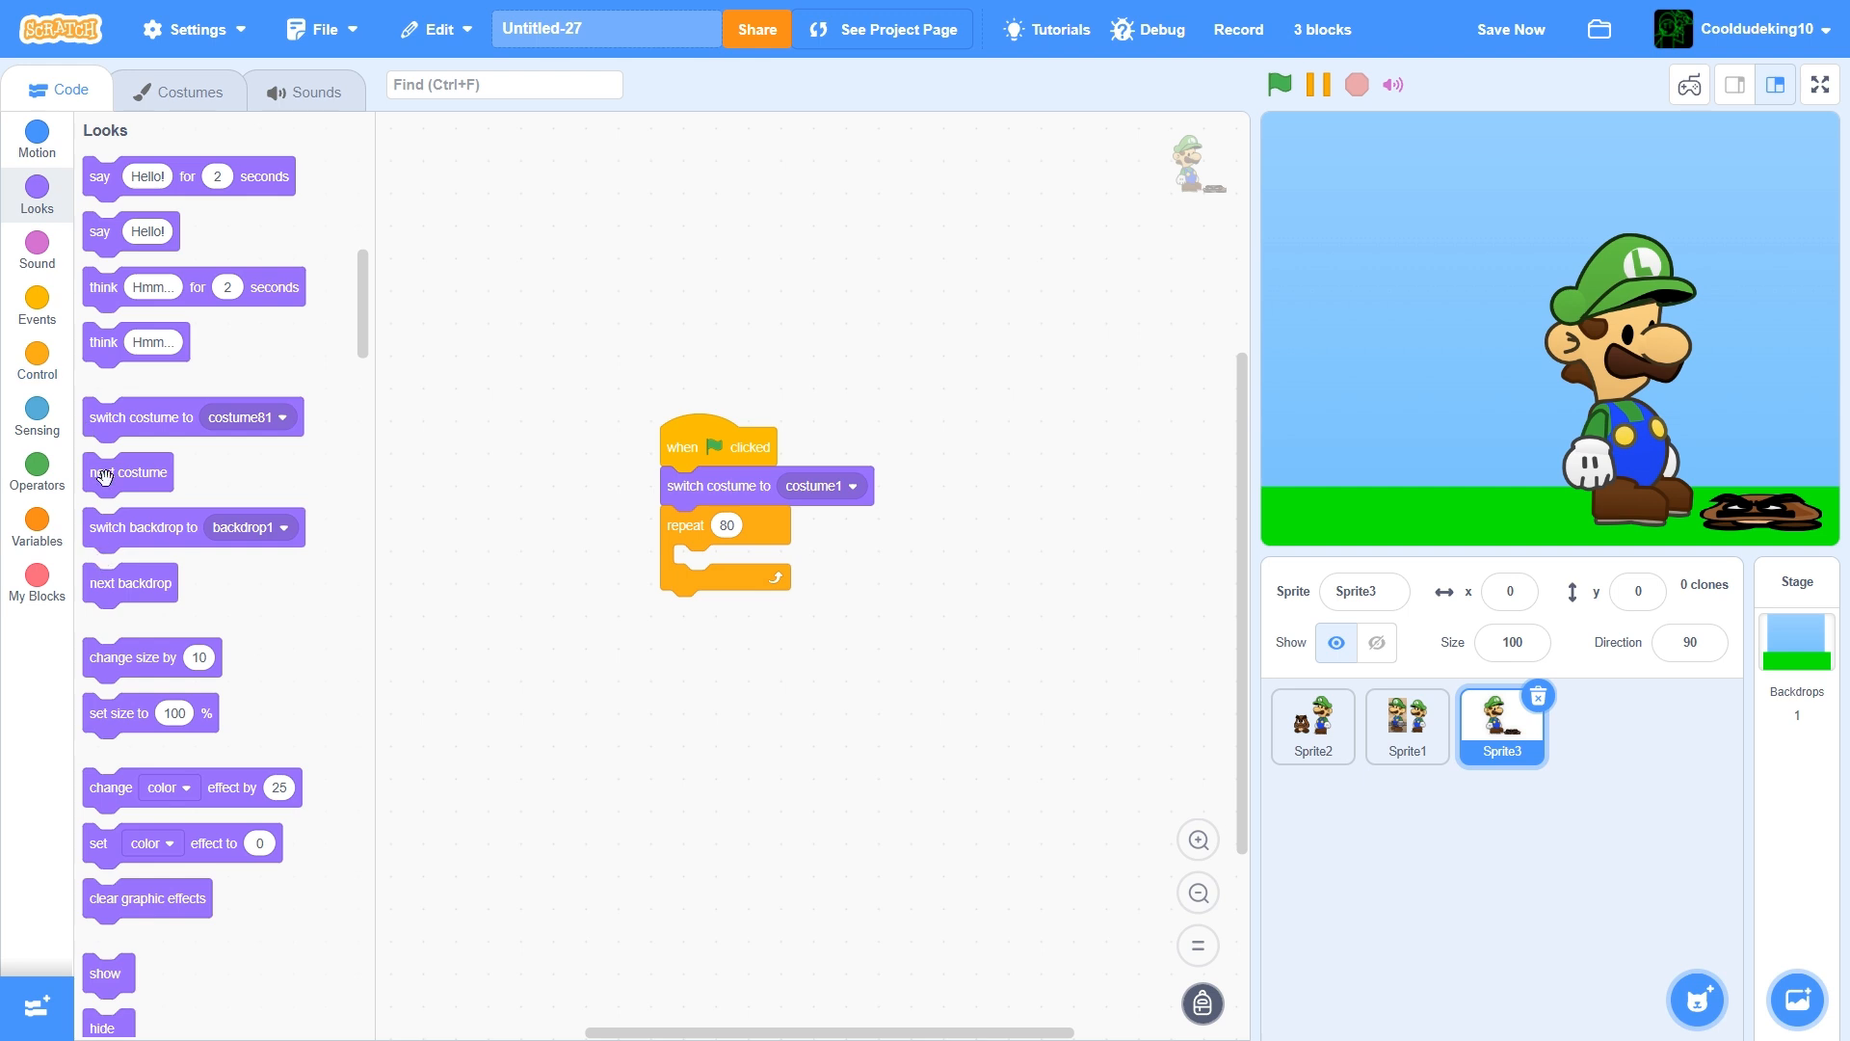
pyautogui.moveTo(104, 475); pyautogui.dragTo(693, 567)
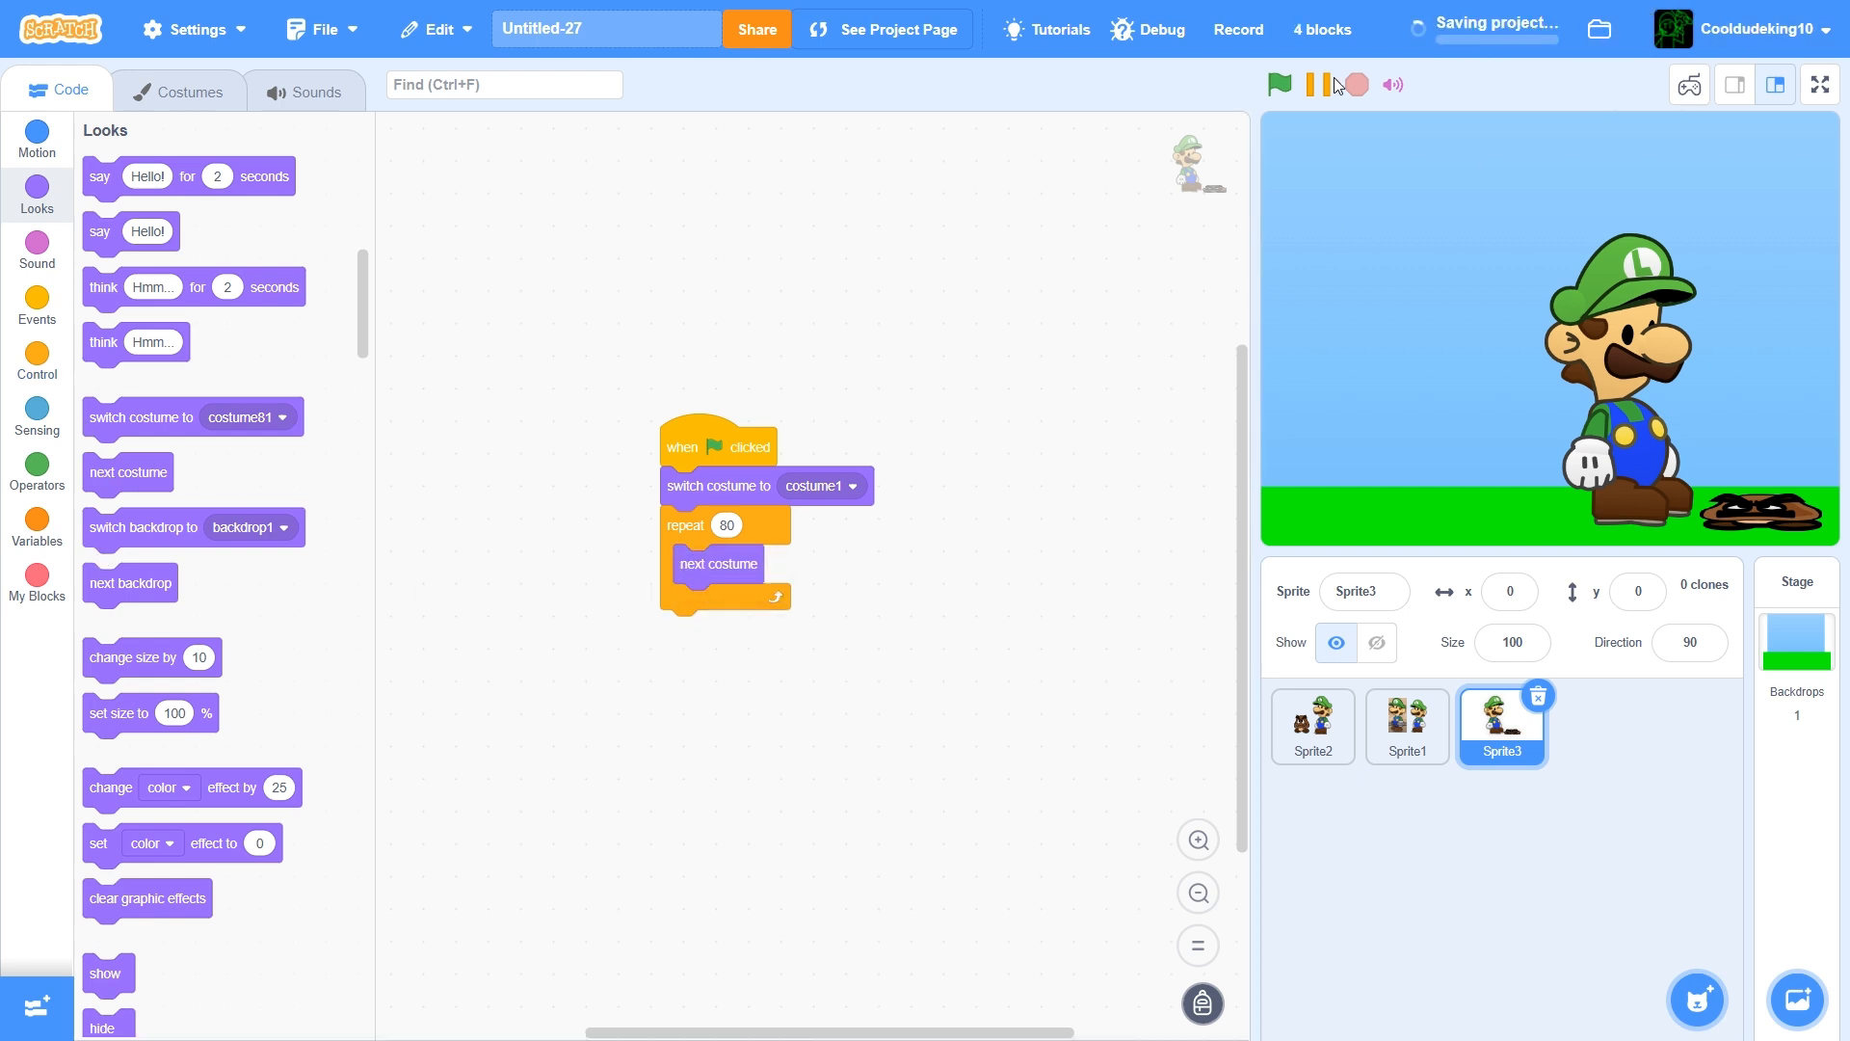
# Run the project several times to preview the full costume animation
pyautogui.click(1280, 88)
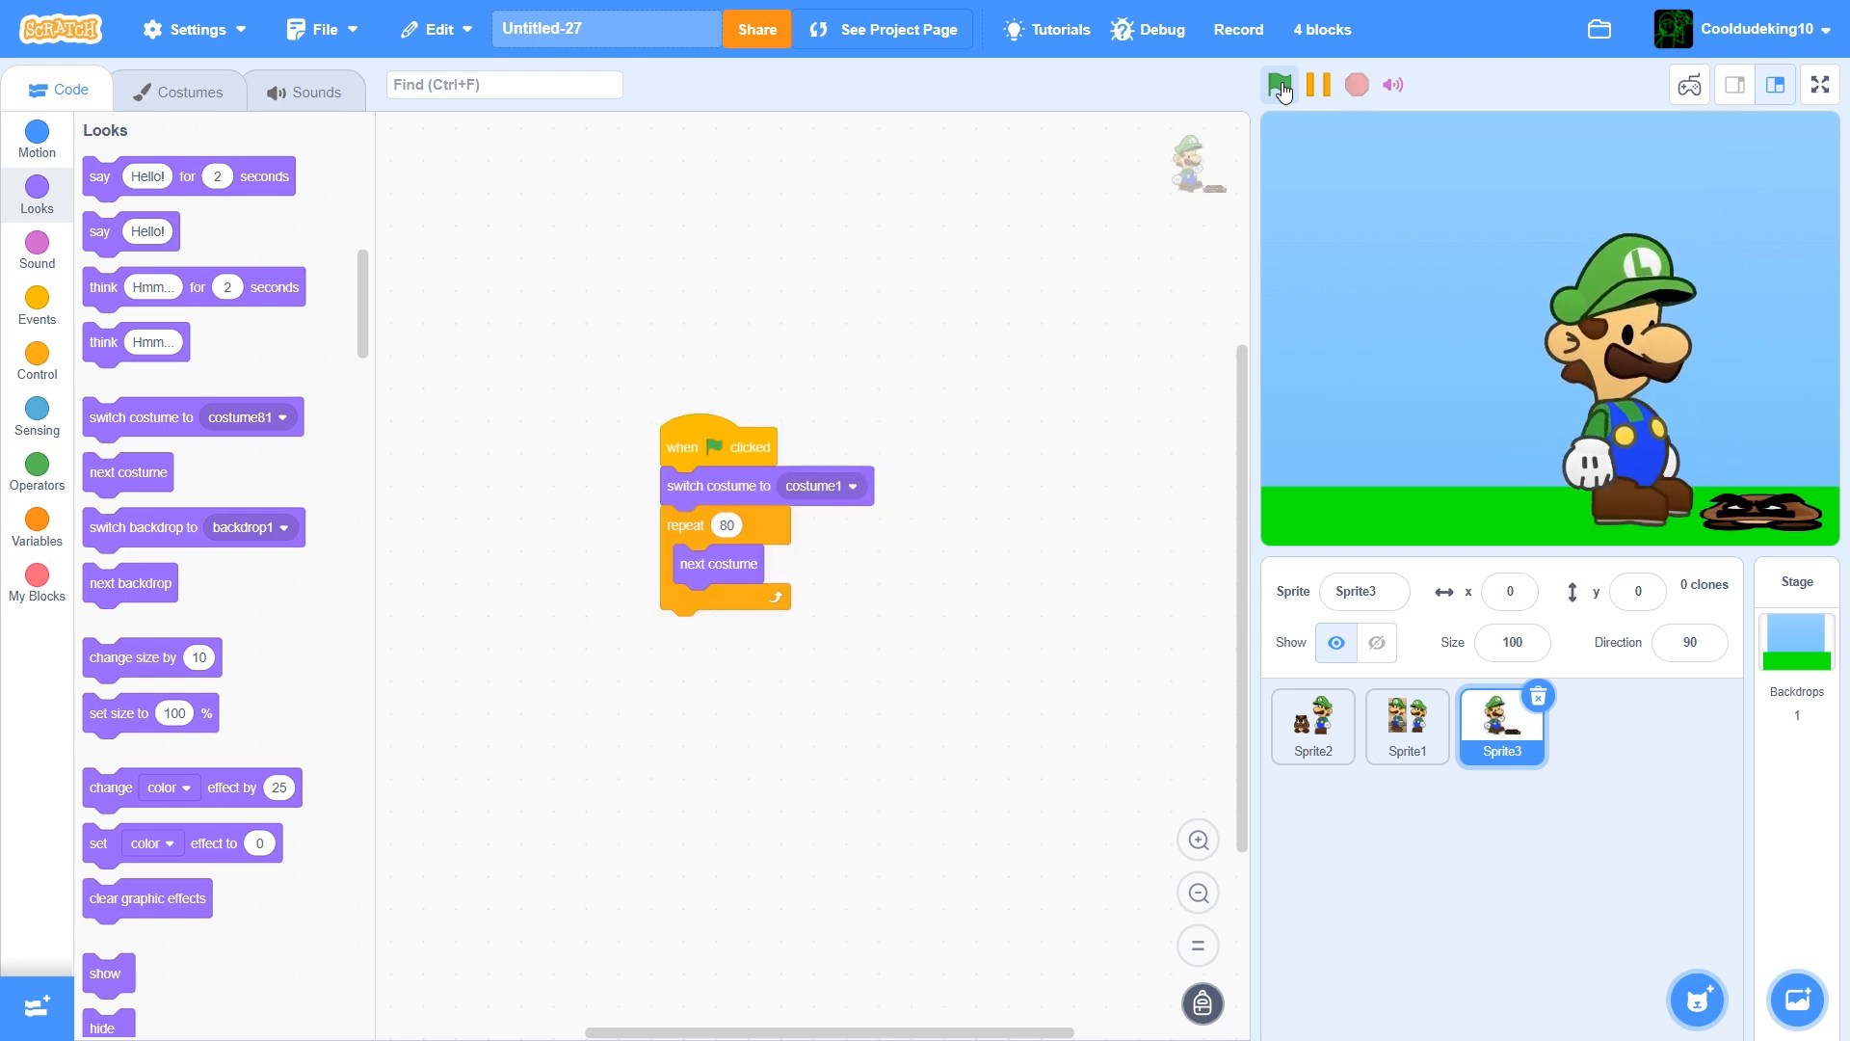
pyautogui.click(1280, 88)
pyautogui.click(1281, 88)
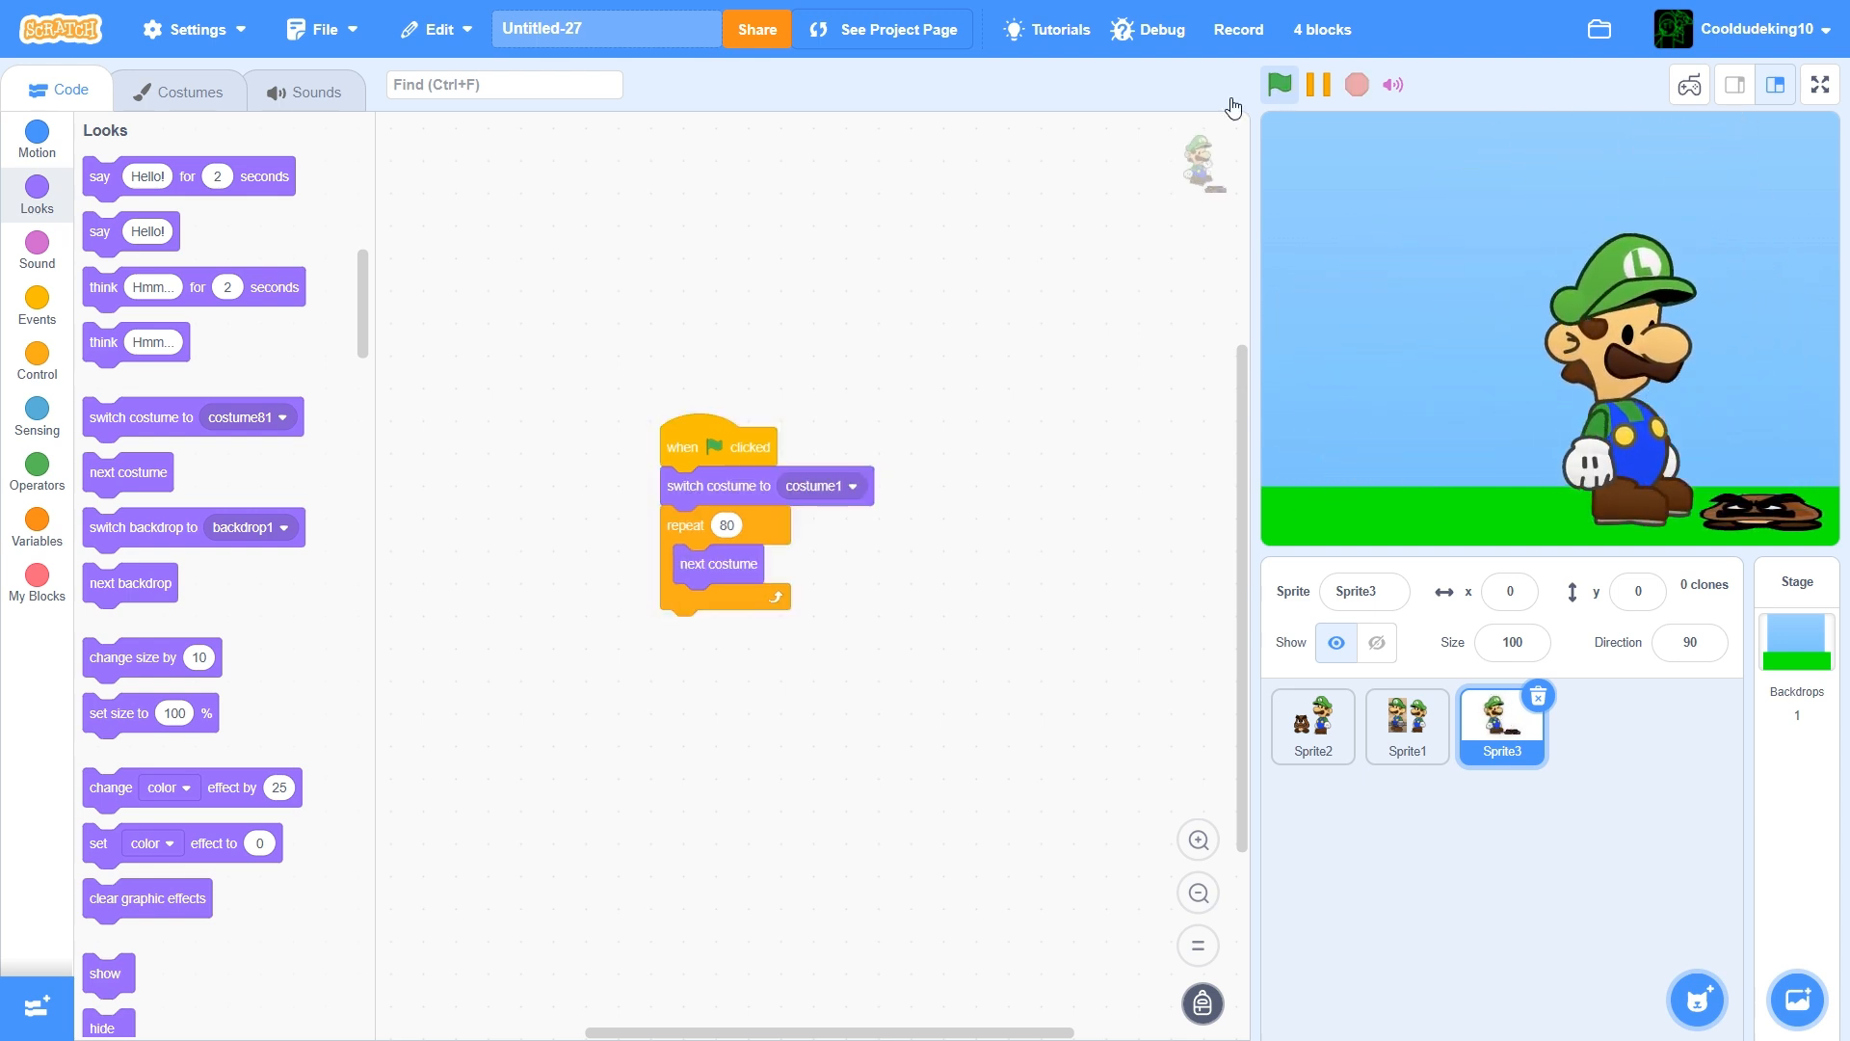
# Wrap the costume blocks in a forever loop and add a 1-second wait after the repeat loop
pyautogui.click(28, 354)
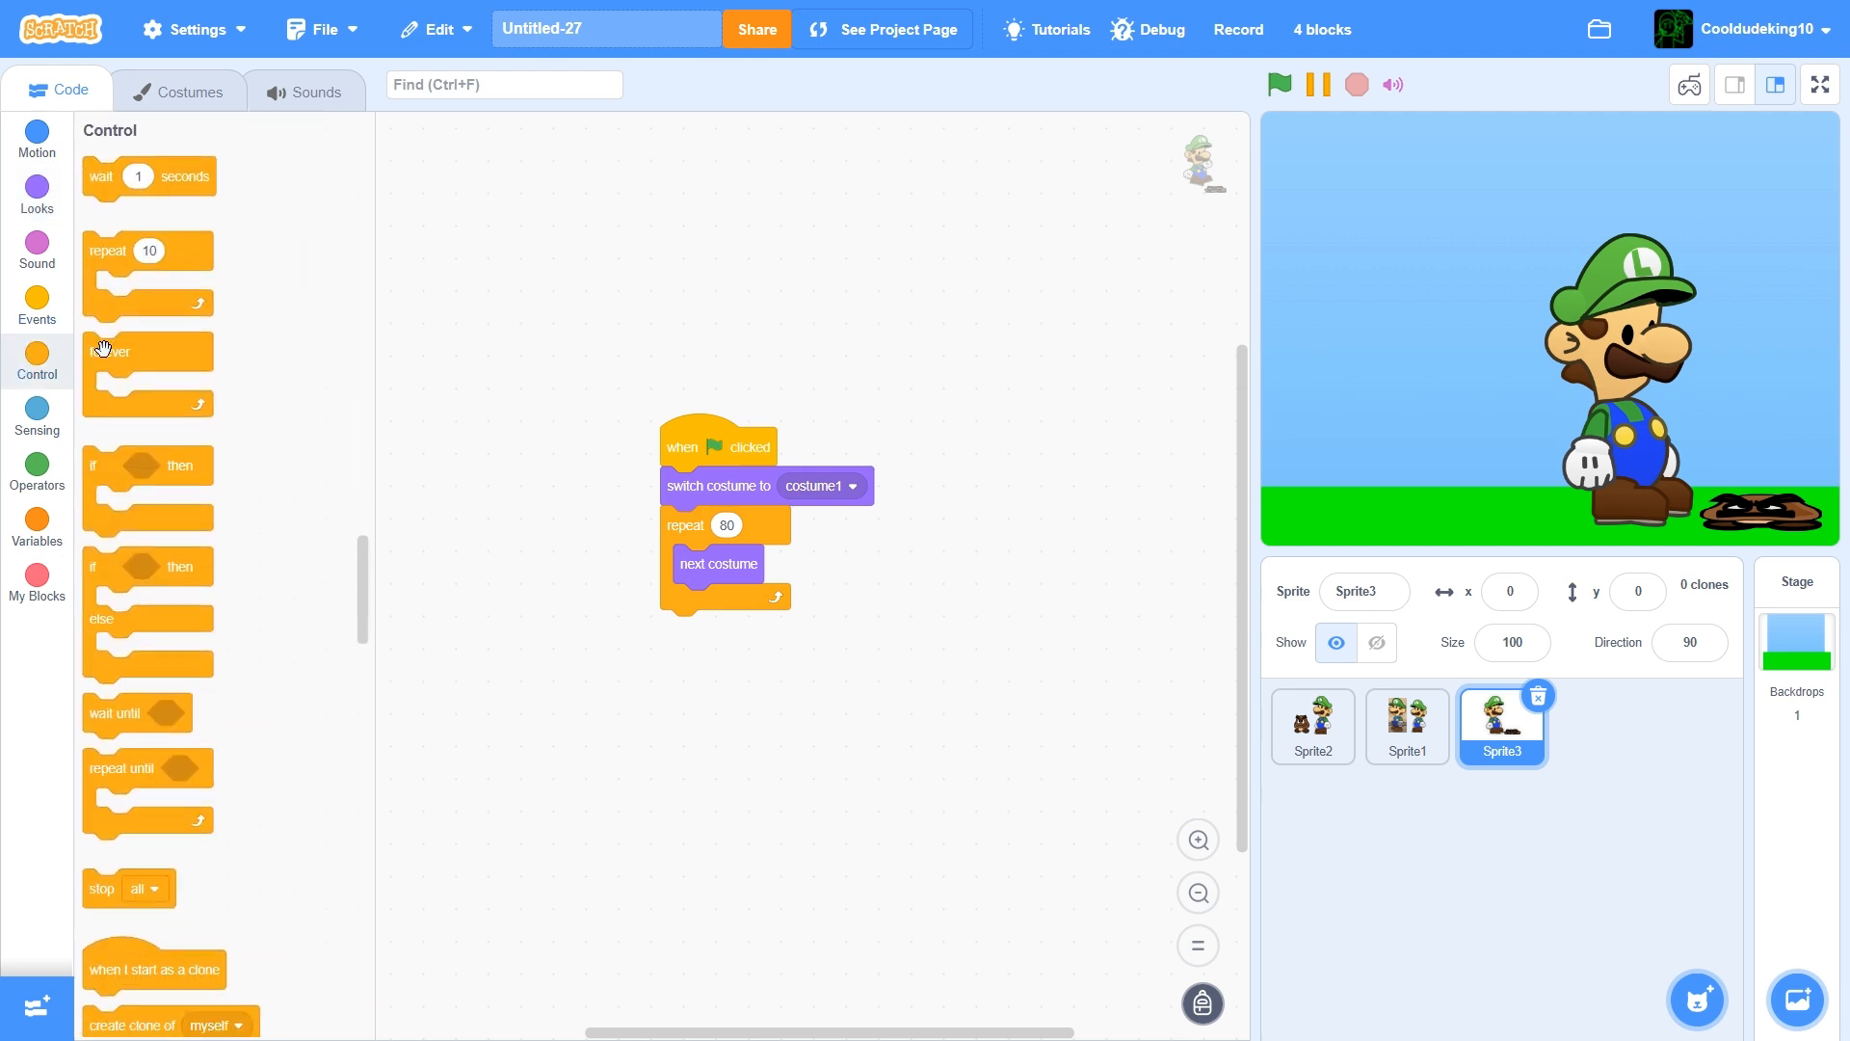
pyautogui.moveTo(108, 353); pyautogui.dragTo(694, 463)
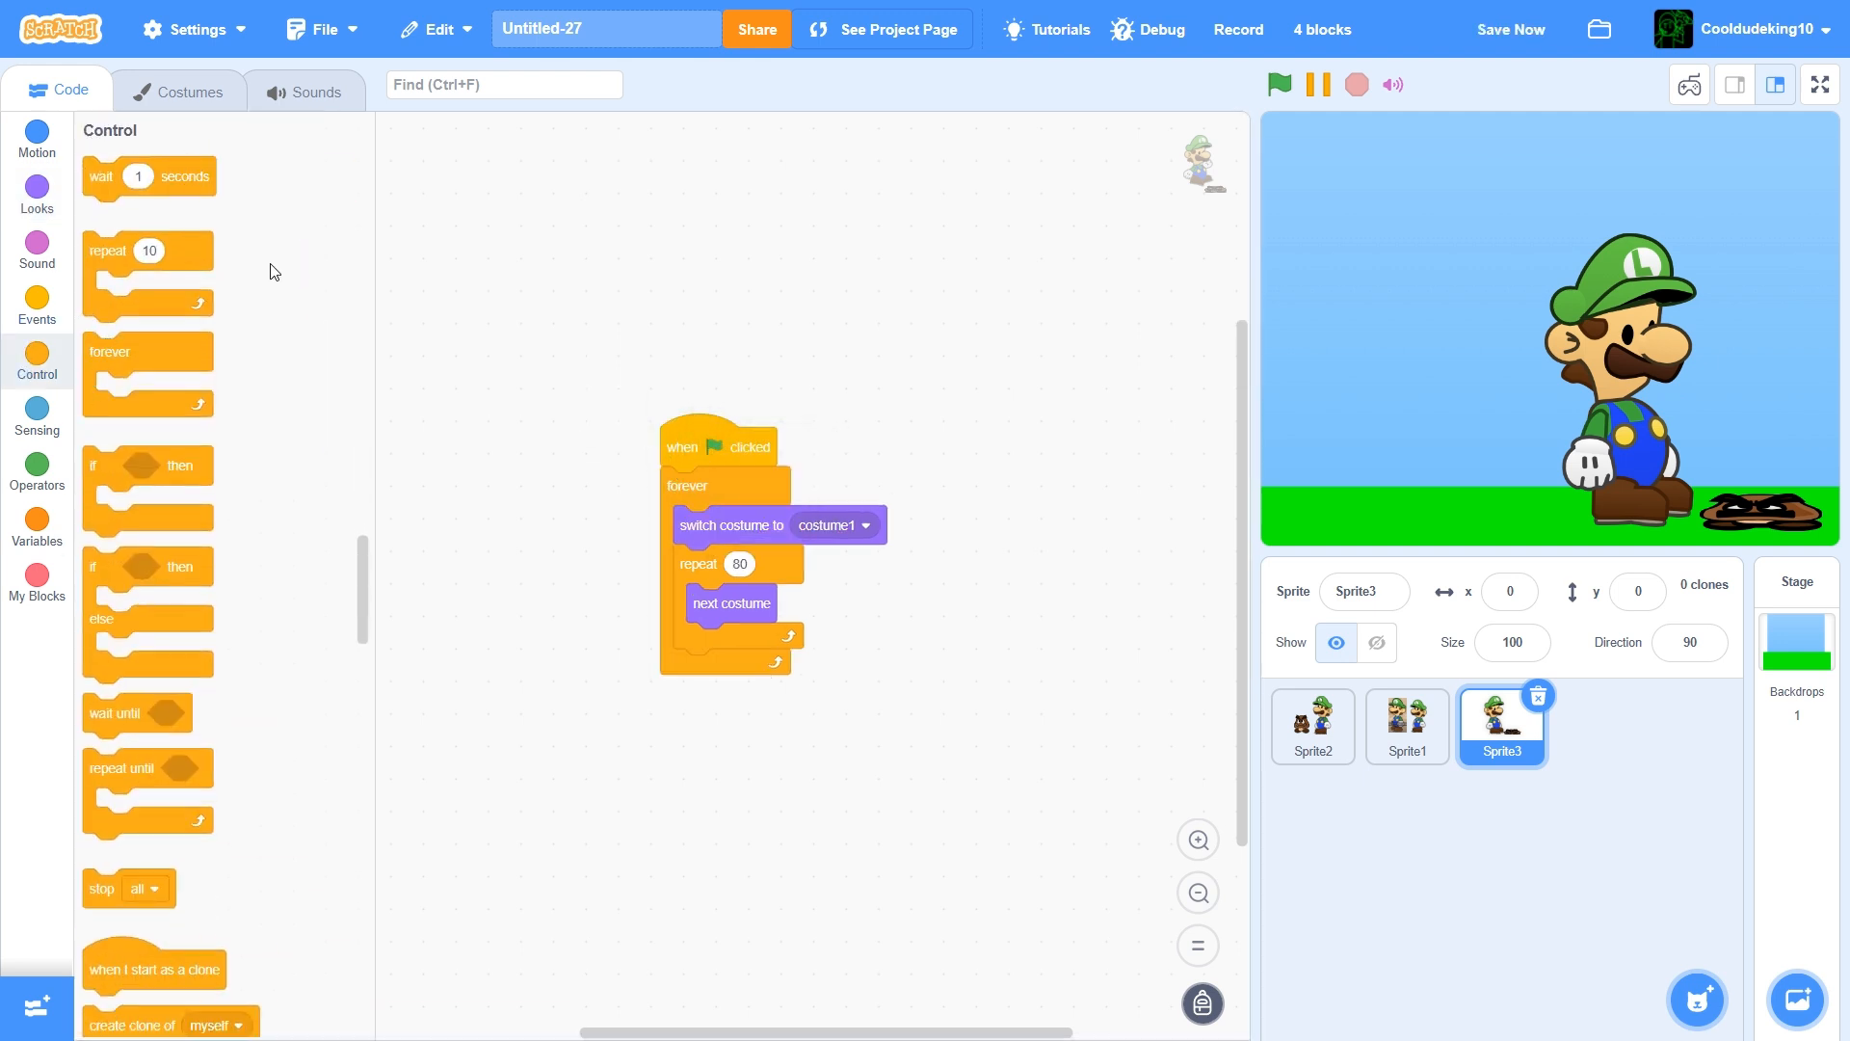
pyautogui.moveTo(101, 177); pyautogui.dragTo(692, 668)
# Save the project, play the looping animation to check it, and stop it
pyautogui.click(1540, 27)
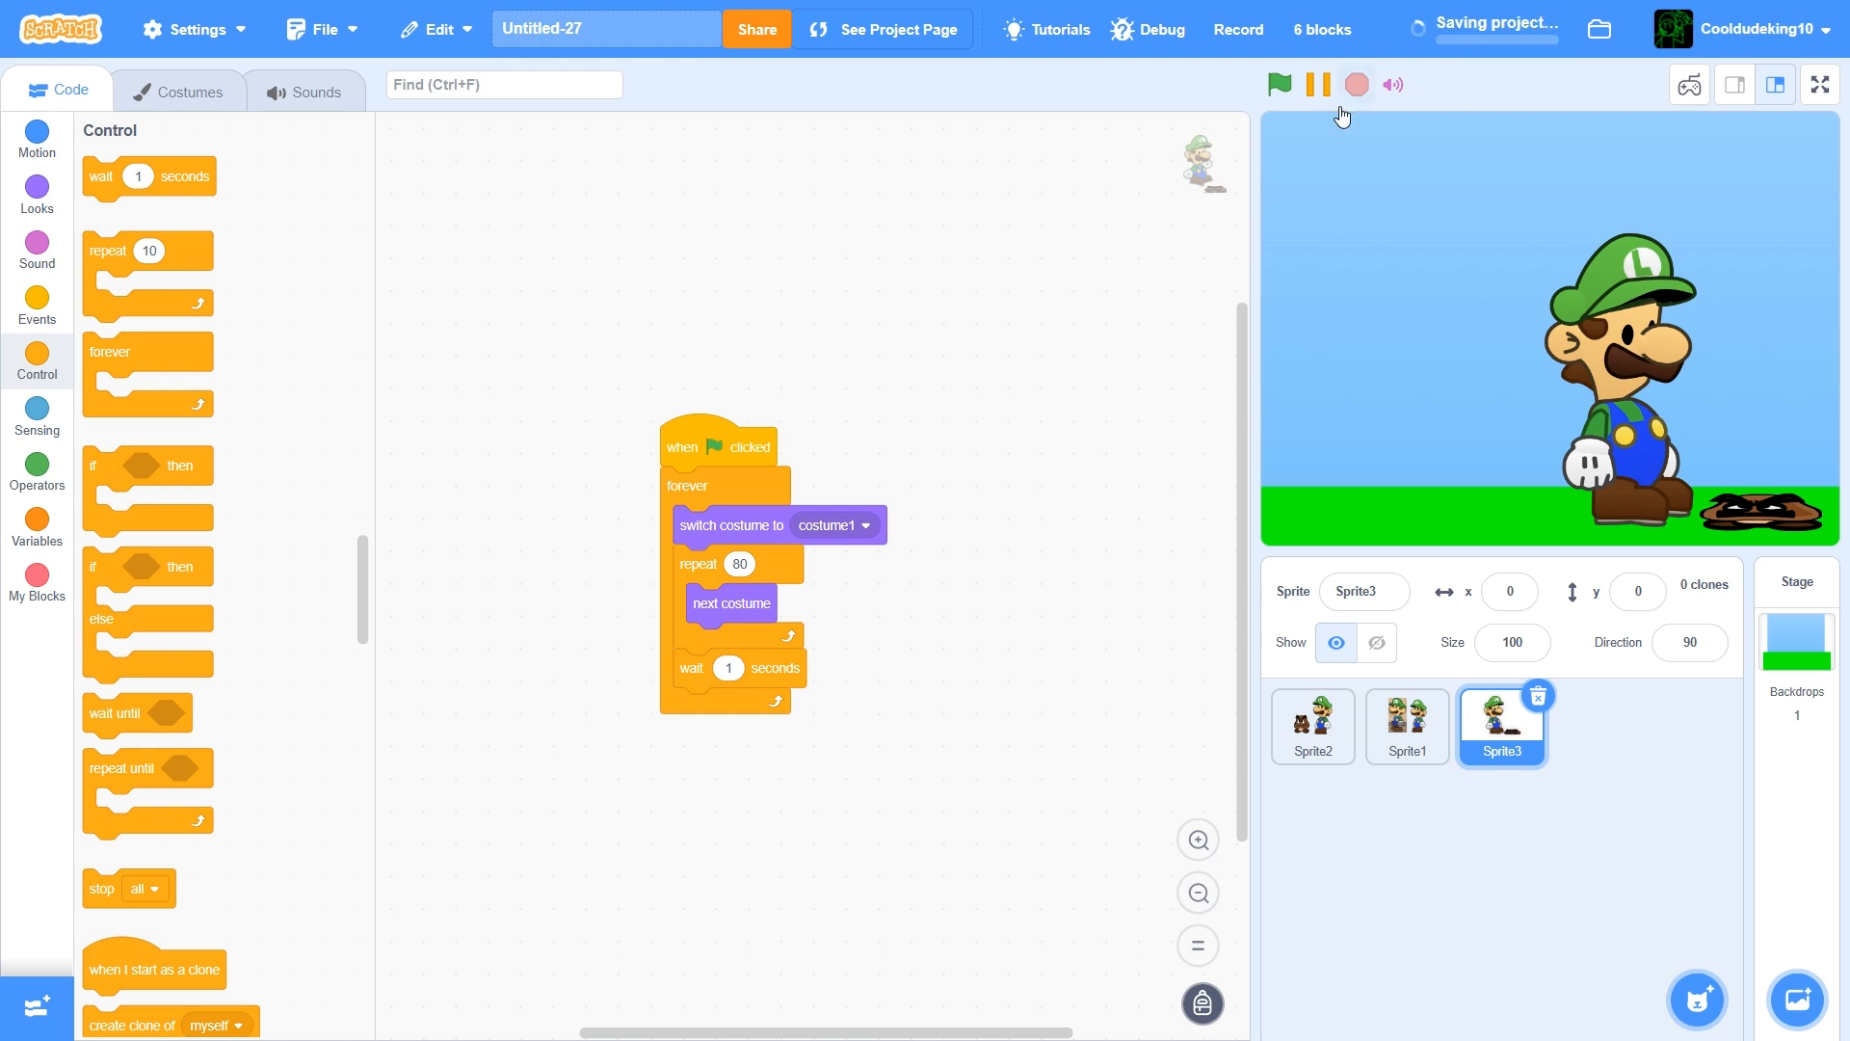
pyautogui.click(1280, 87)
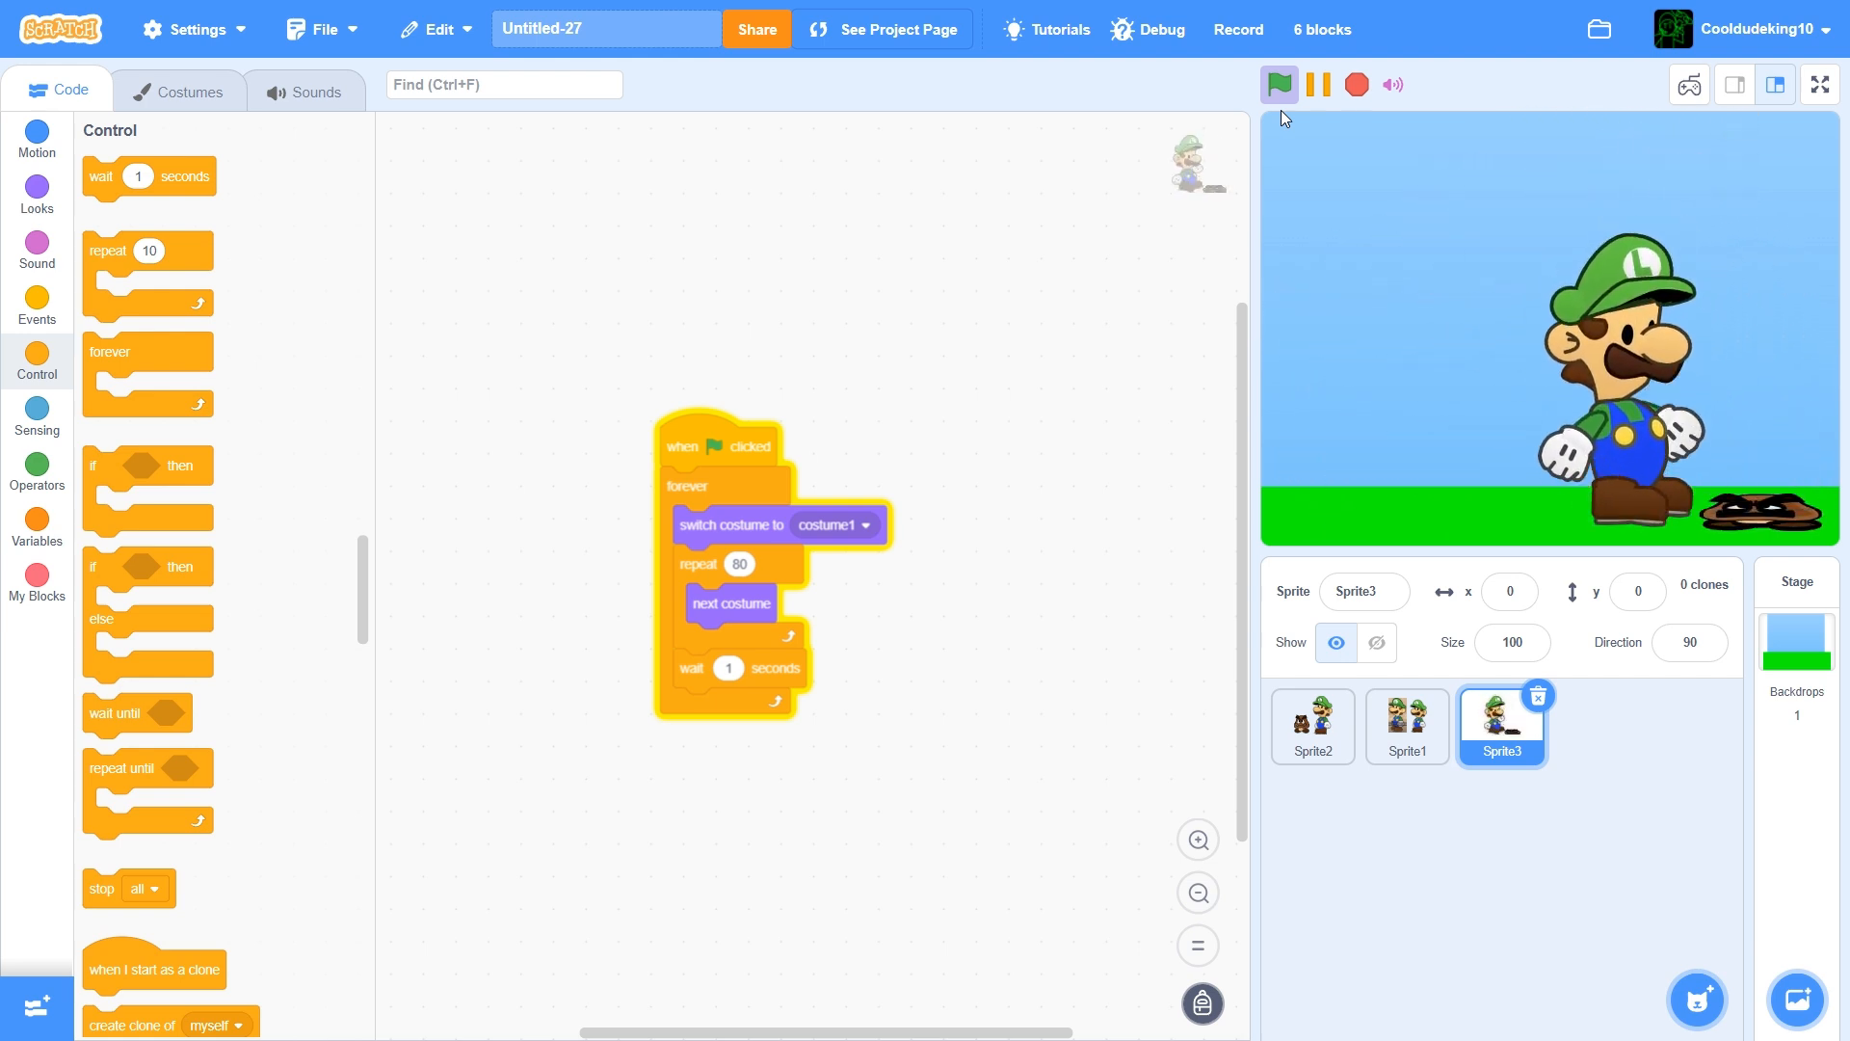
pyautogui.click(1342, 100)
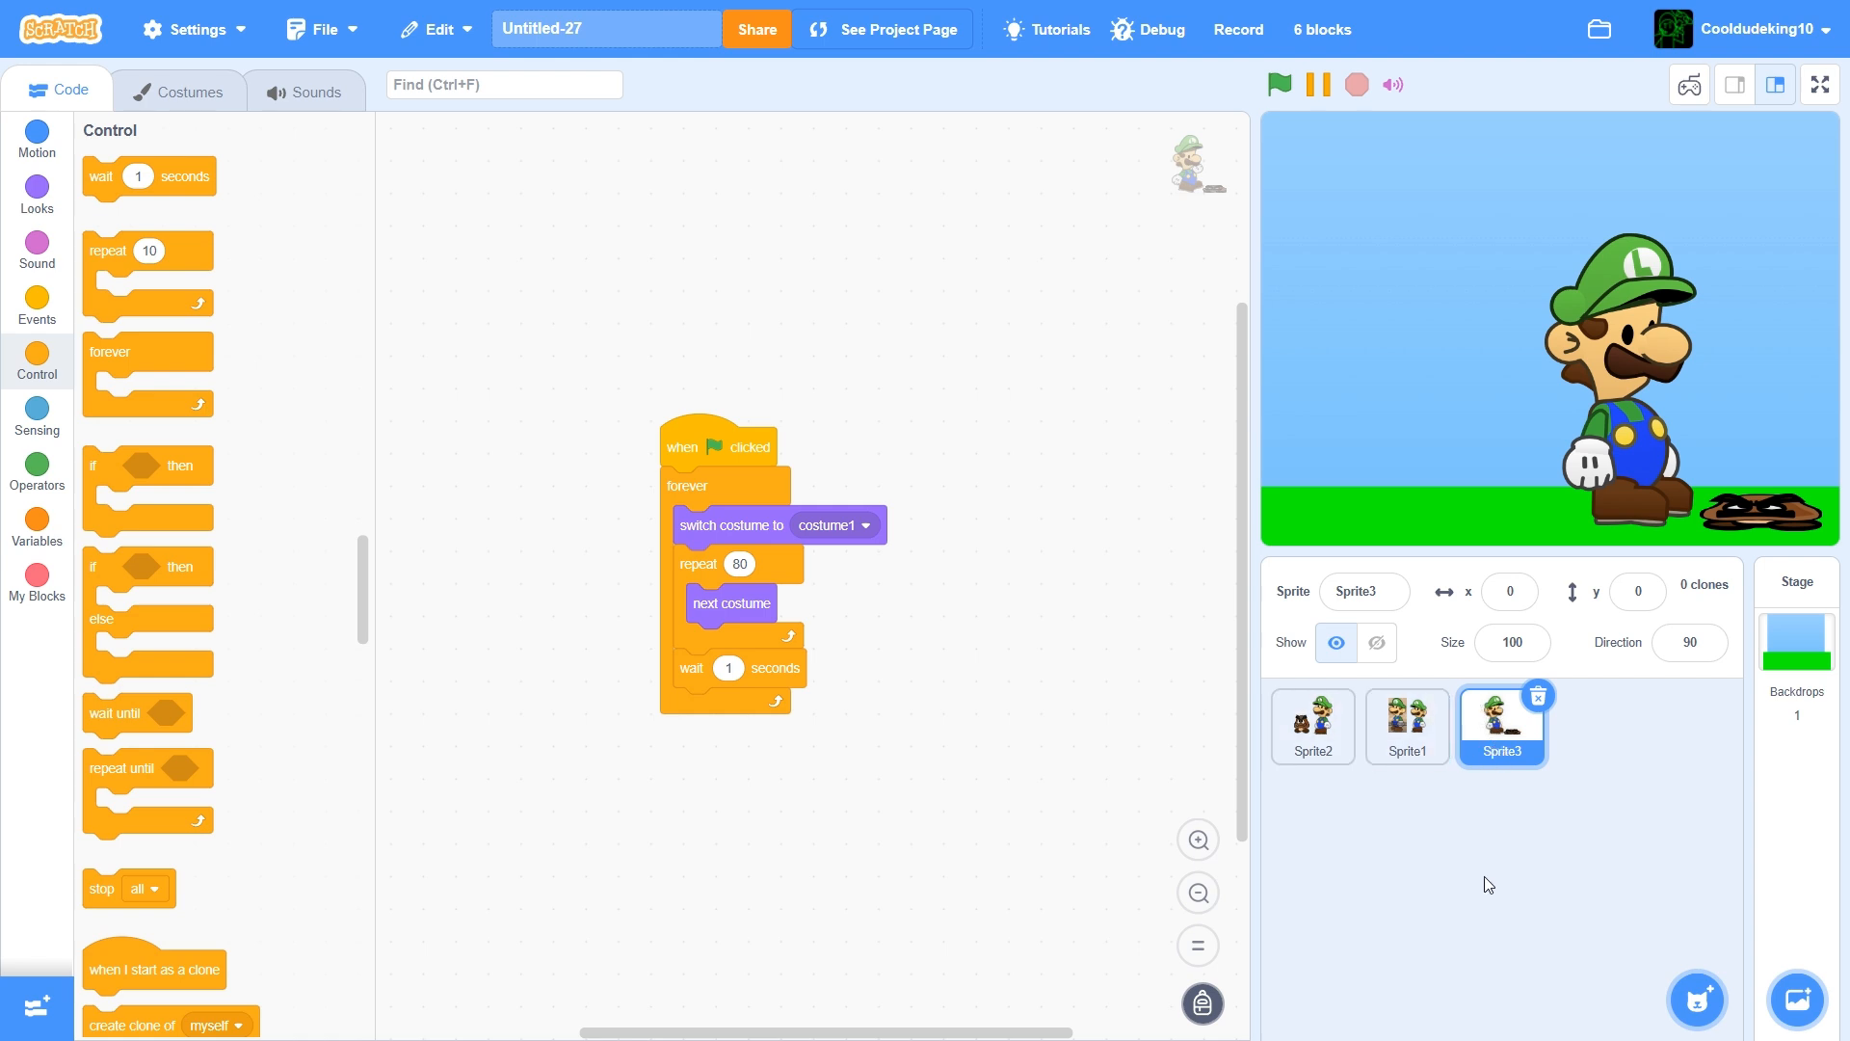
# Add the Super Mario Bros. 3 : Grass Land music from the backpack to the Stage's sounds
pyautogui.click(1796, 790)
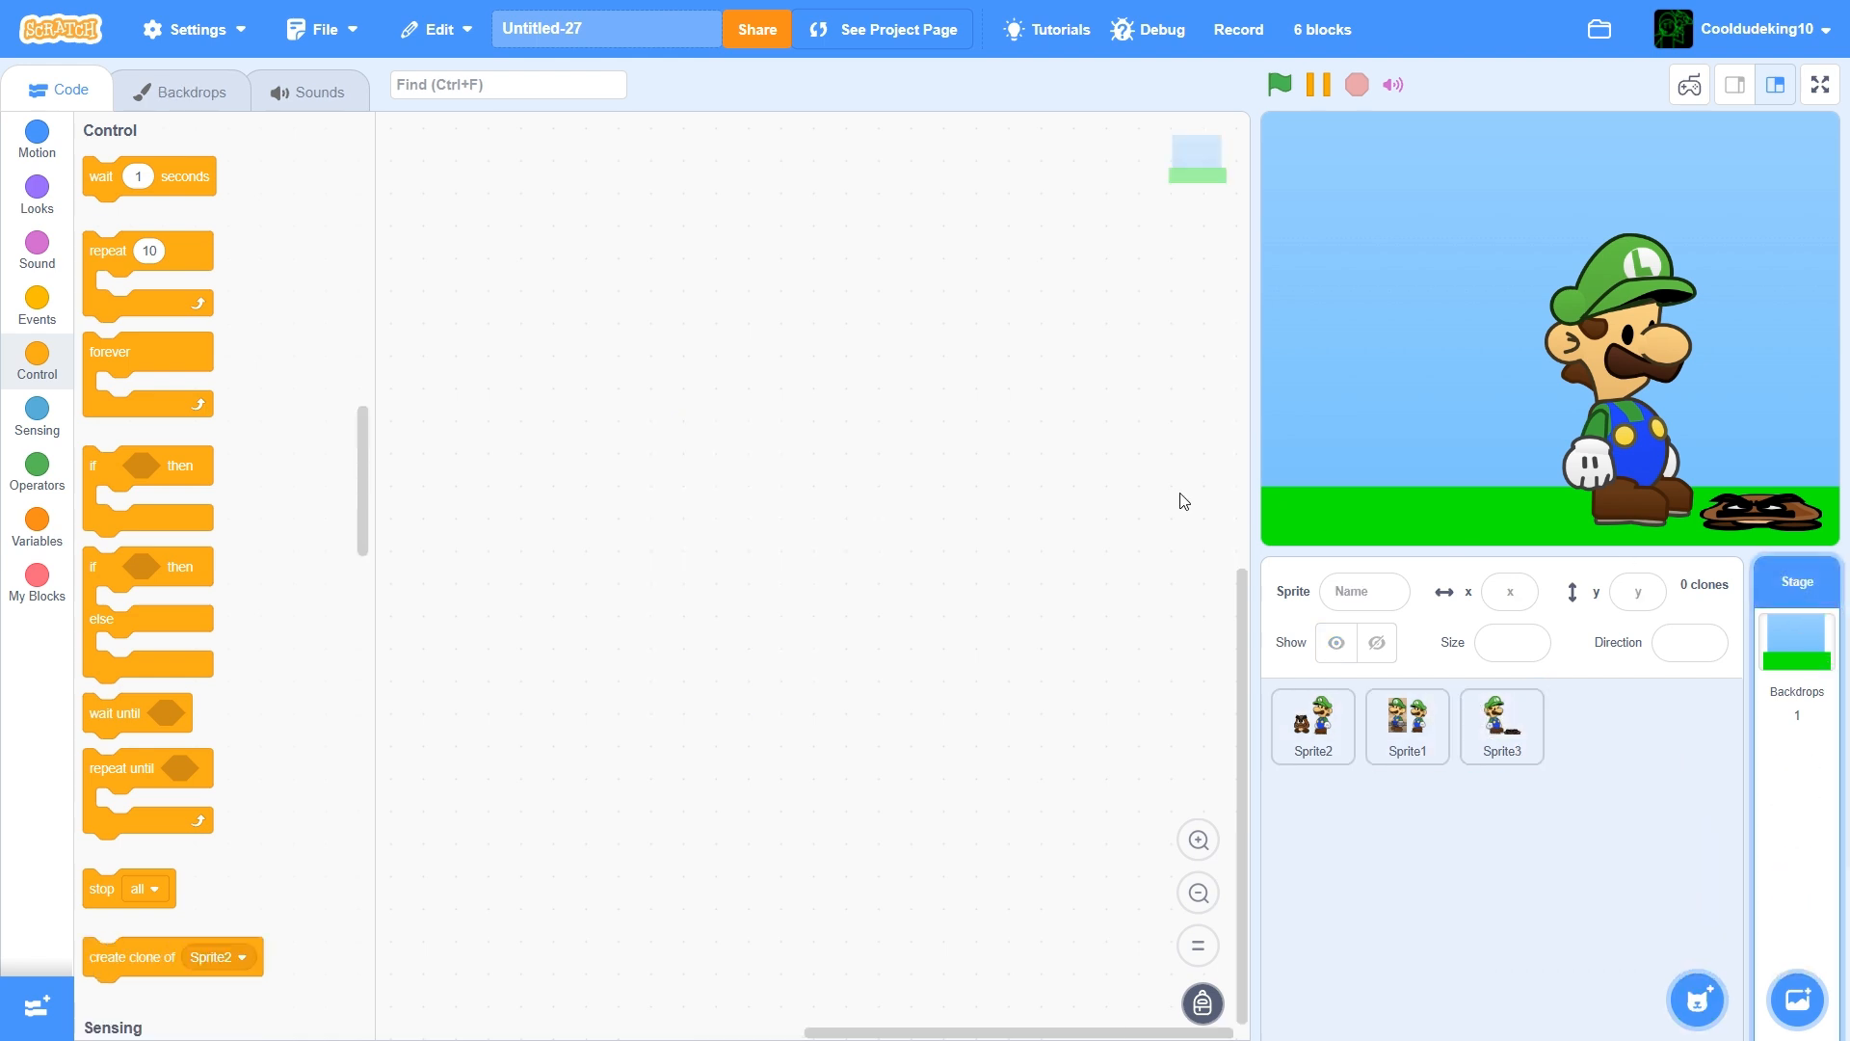
pyautogui.click(309, 92)
pyautogui.click(1203, 1007)
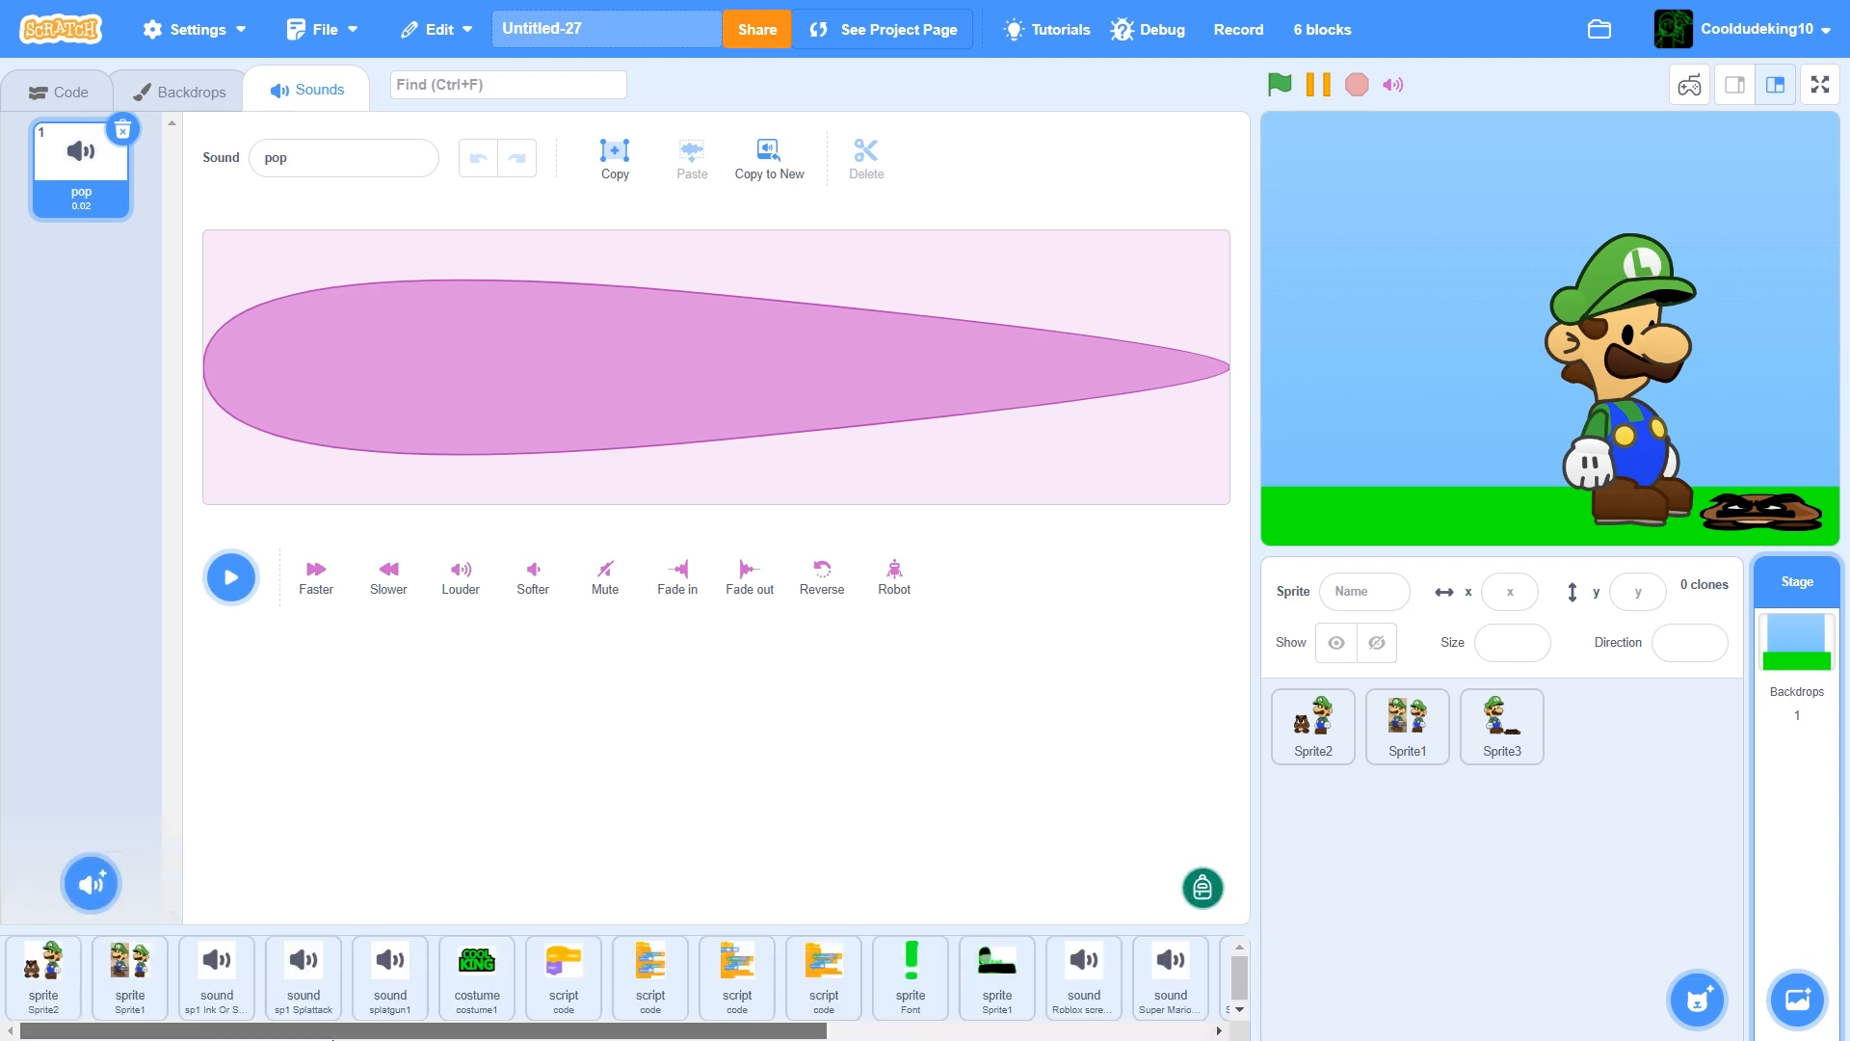
pyautogui.moveTo(332, 1036); pyautogui.dragTo(747, 1037)
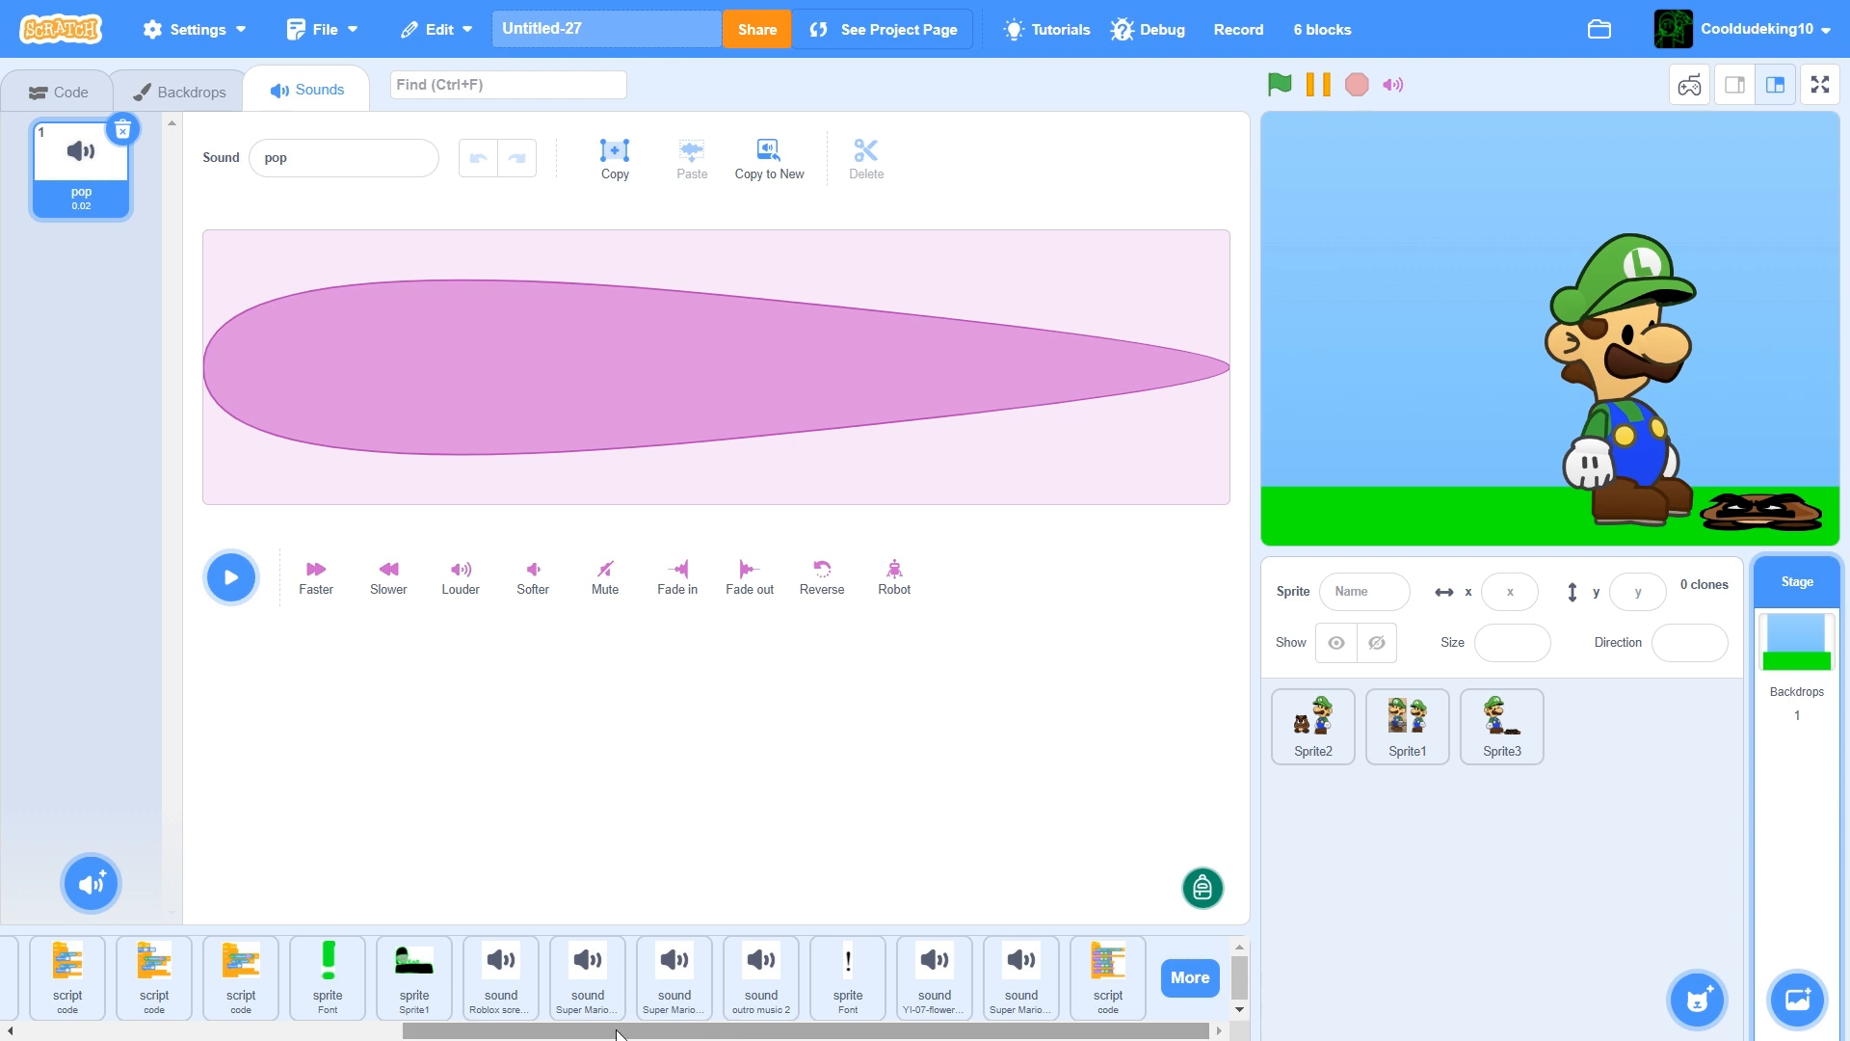
pyautogui.click(1190, 978)
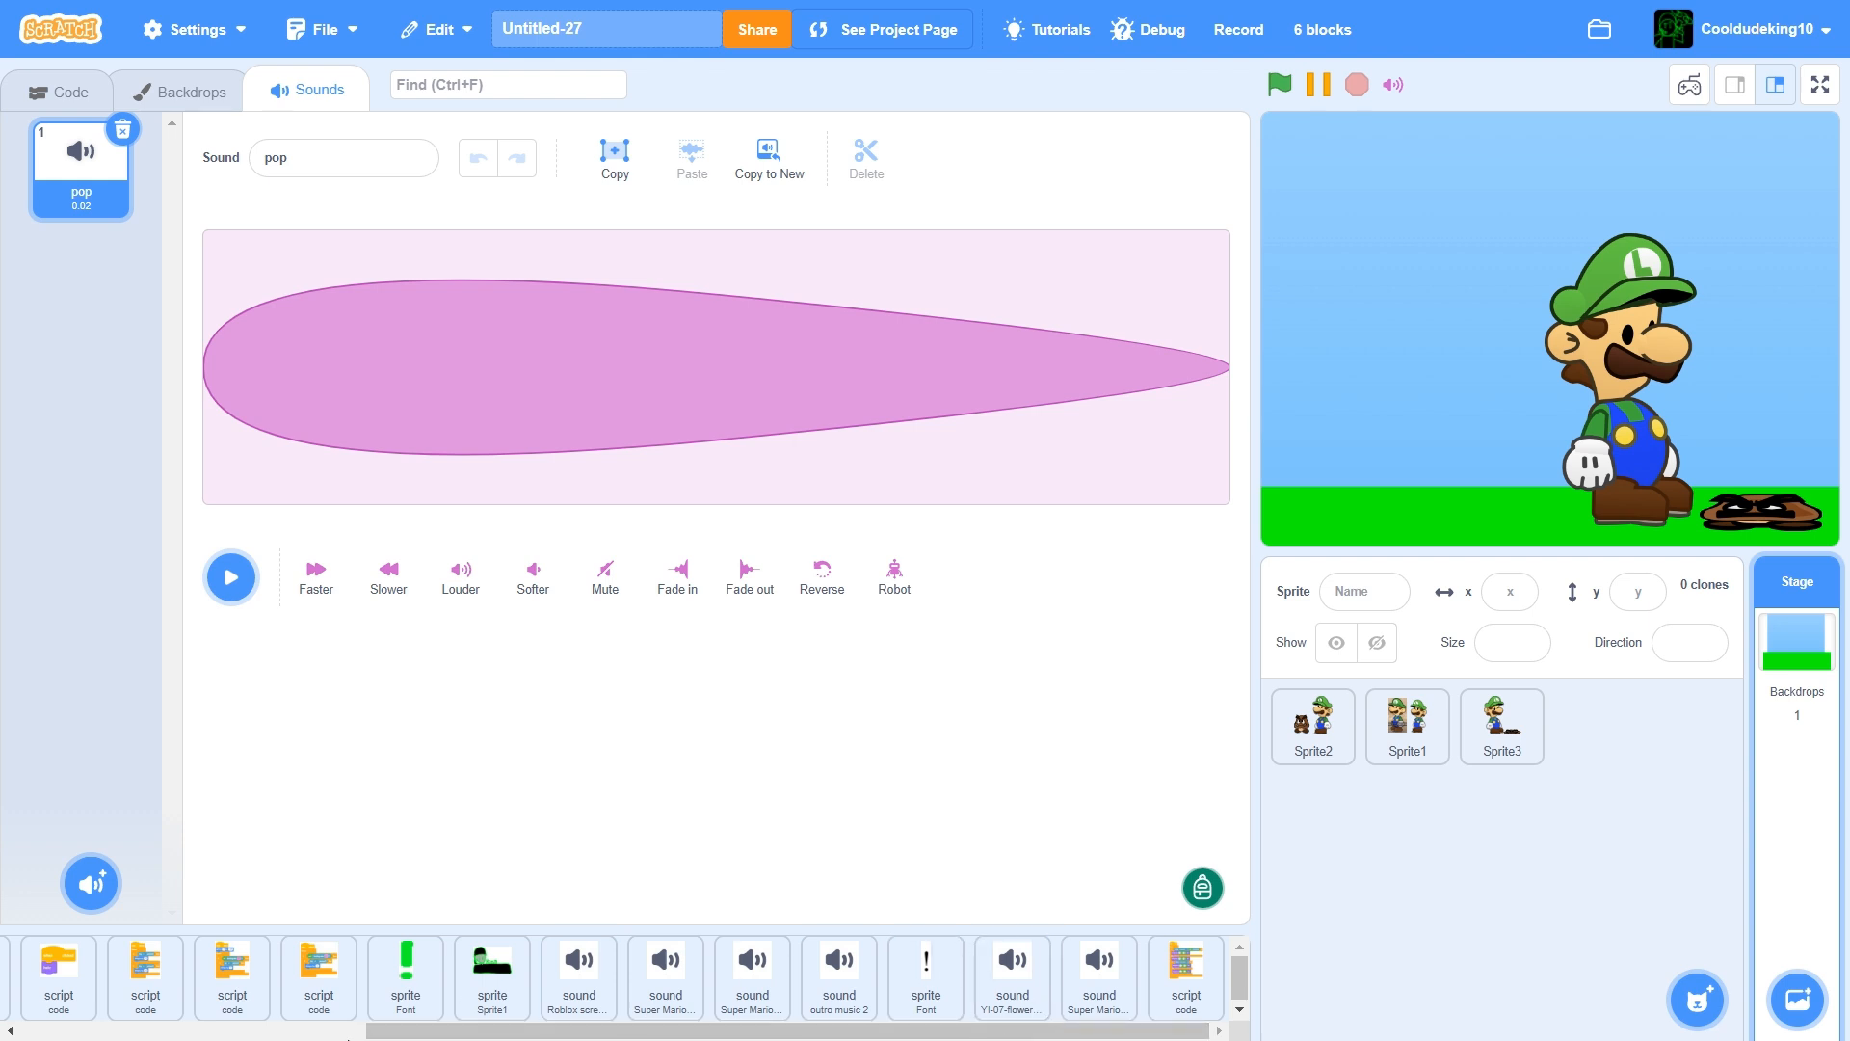
pyautogui.moveTo(674, 992); pyautogui.dragTo(79, 545)
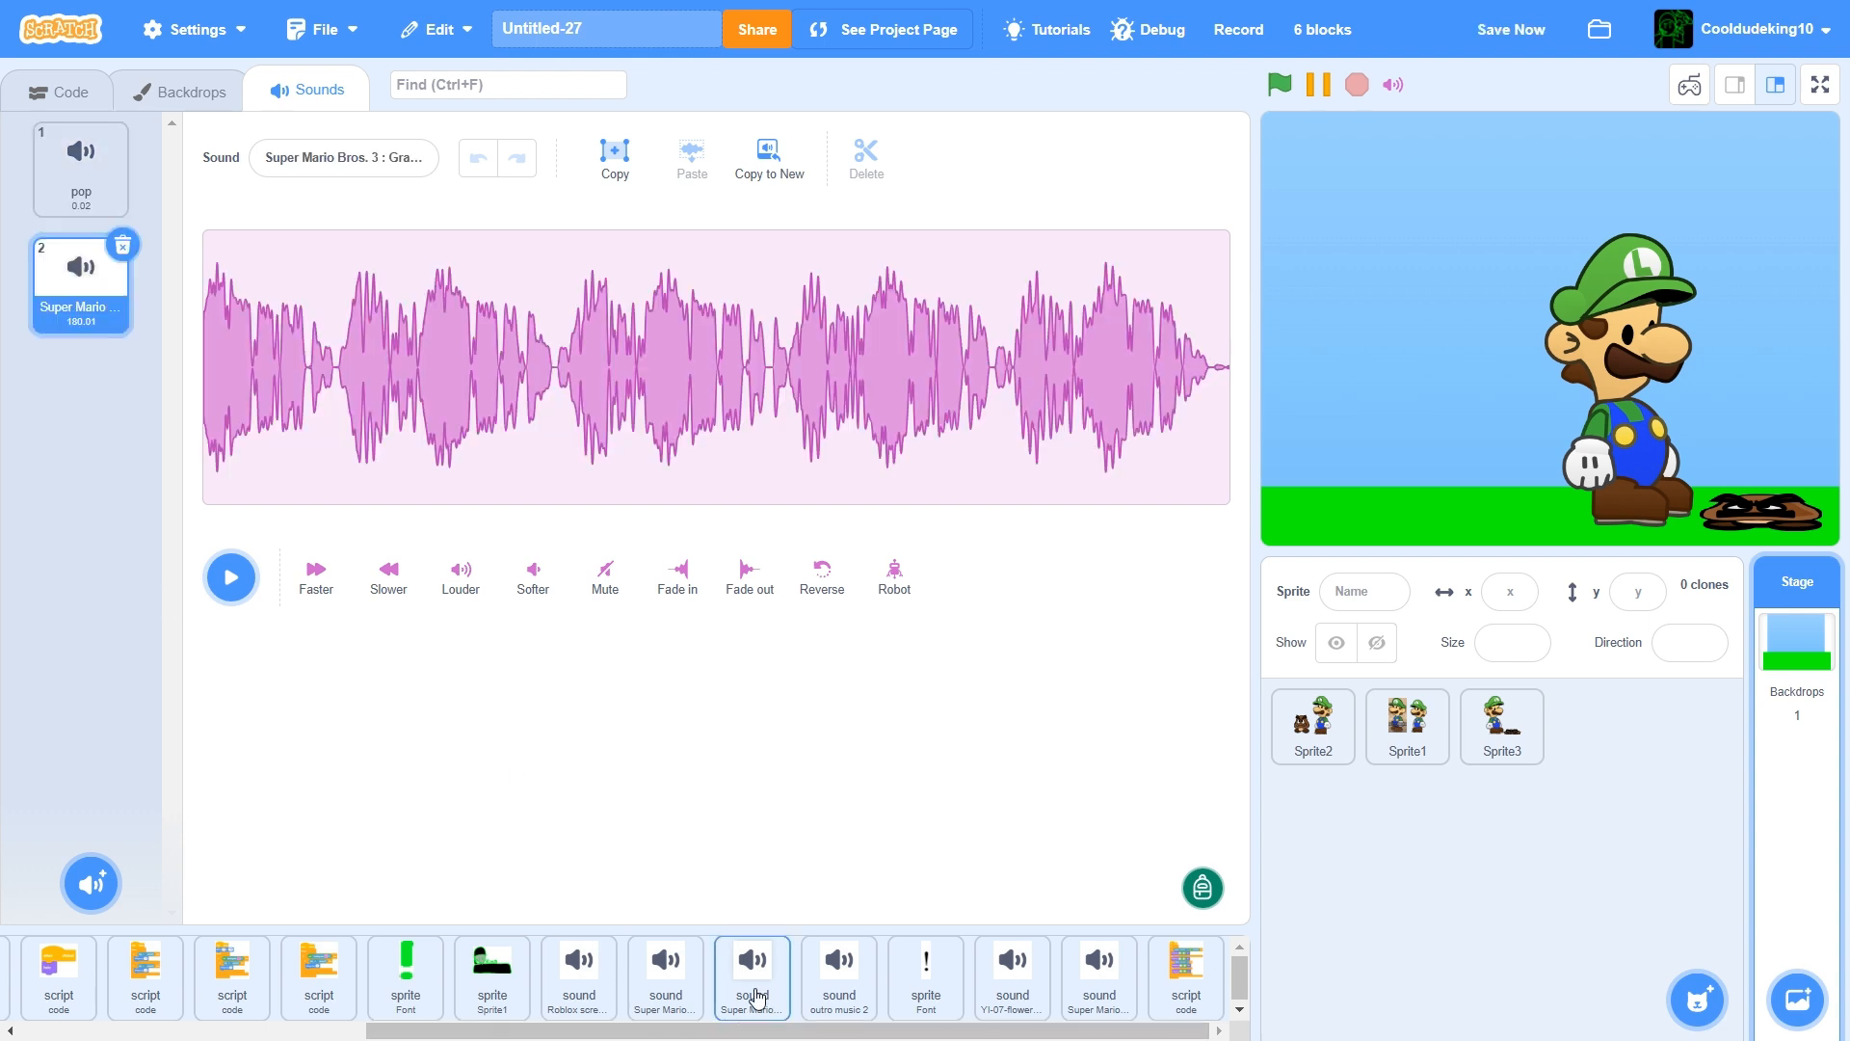
# Script the Stage to play the Super Mario Bros. 3 : Grass Land sound until done in a forever loop on green flag, and close the backpack
pyautogui.click(63, 92)
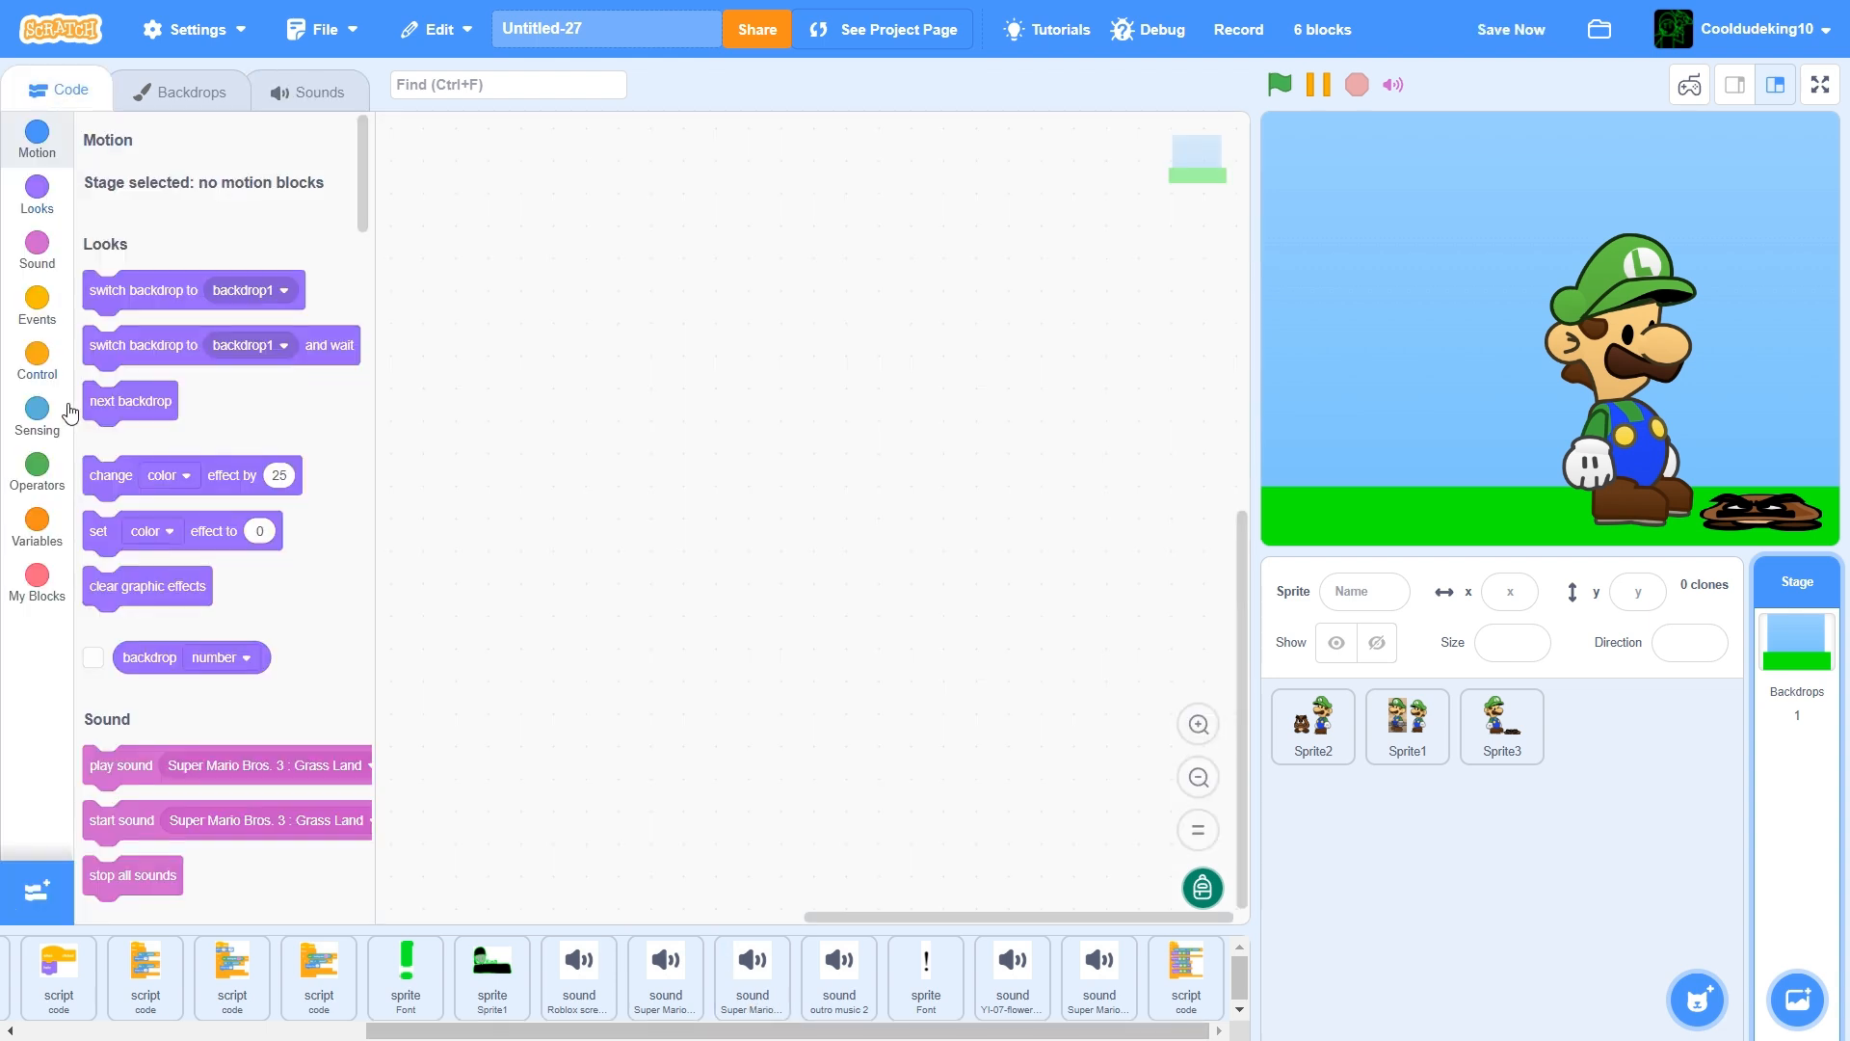
pyautogui.click(30, 307)
pyautogui.moveTo(101, 186); pyautogui.dragTo(559, 291)
pyautogui.scroll(-5, 192, 578)
pyautogui.moveTo(140, 484); pyautogui.dragTo(607, 337)
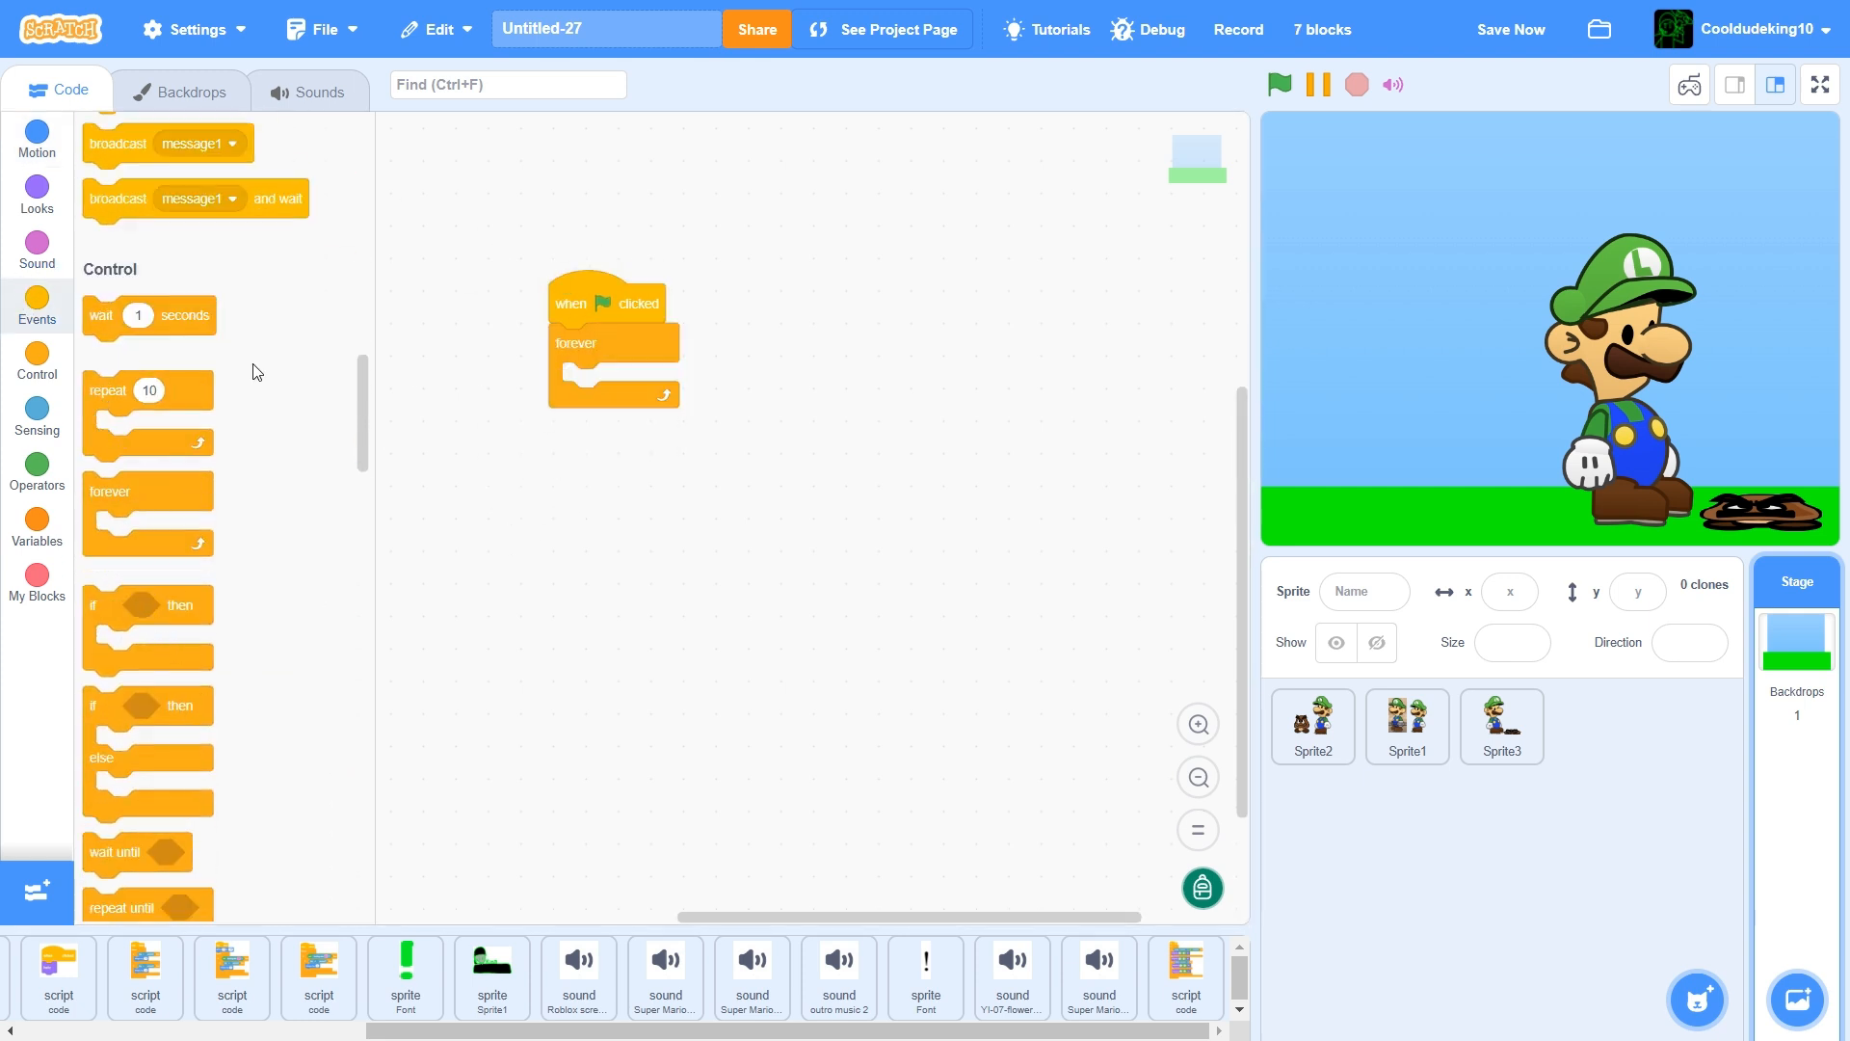
pyautogui.click(36, 241)
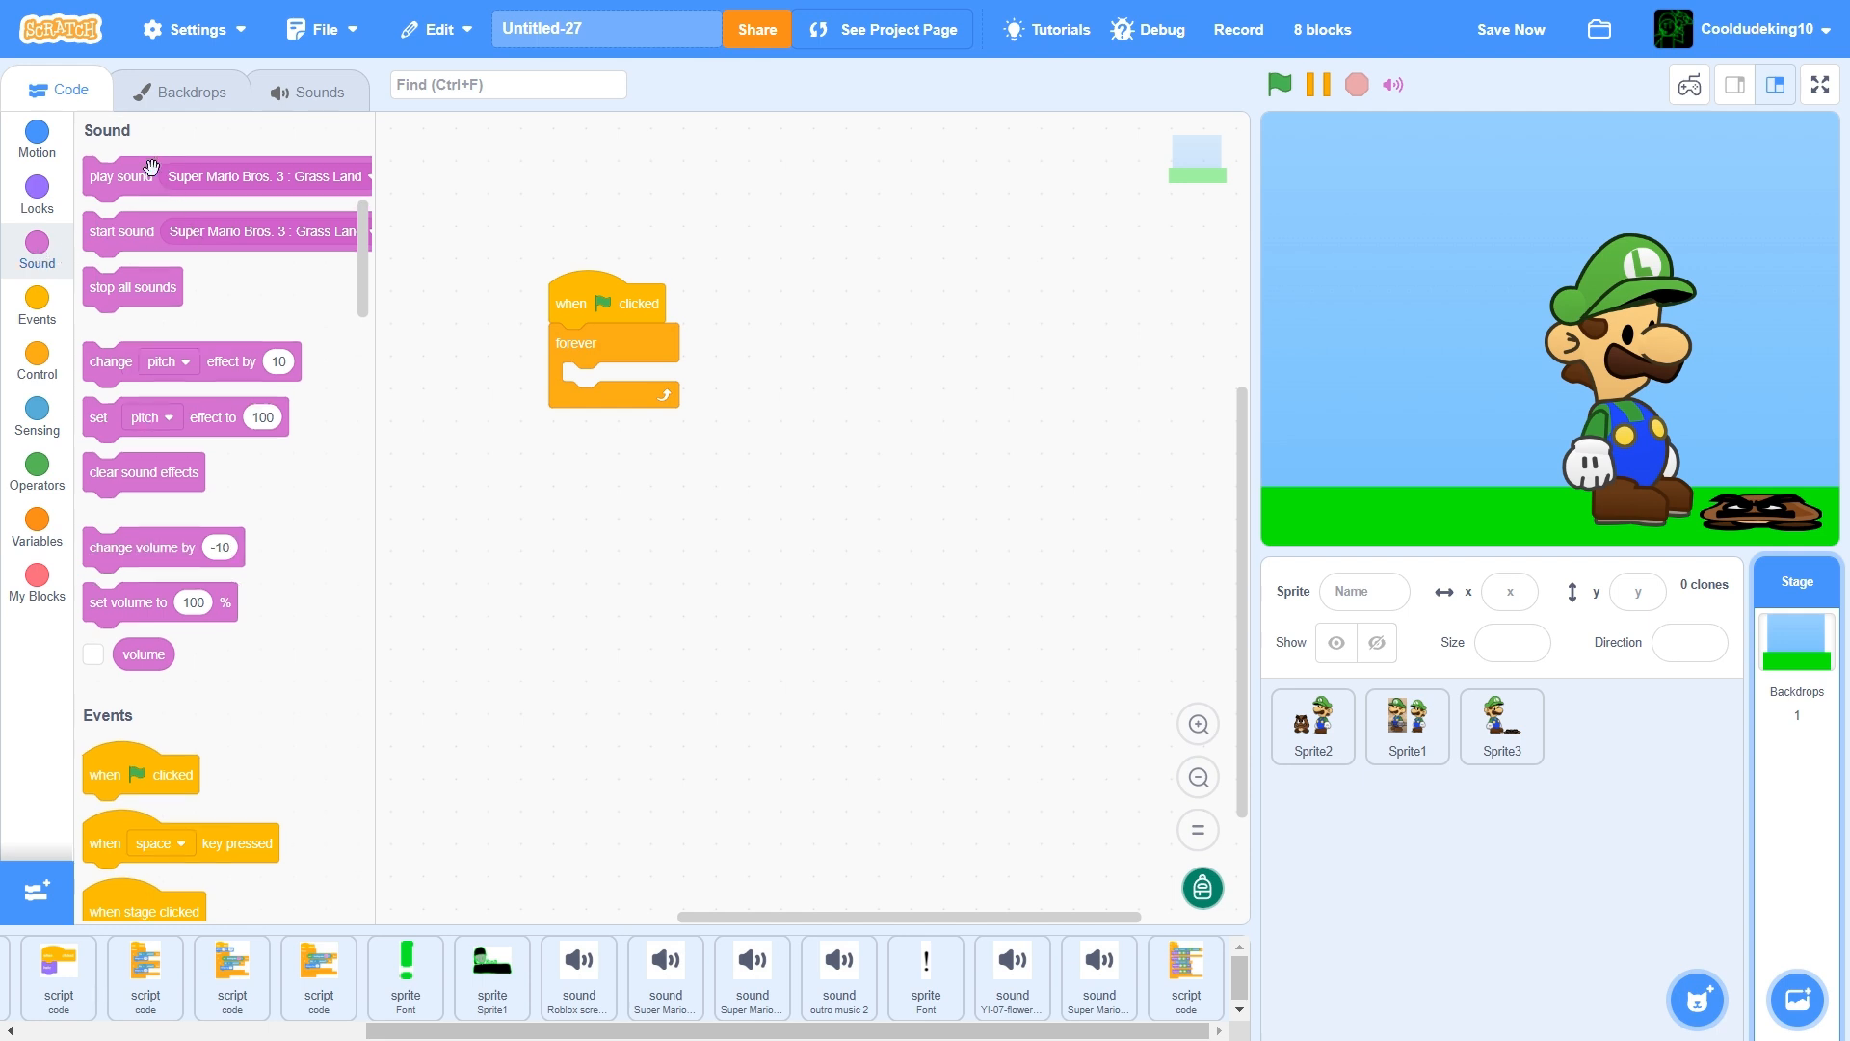
pyautogui.moveTo(151, 177); pyautogui.dragTo(624, 411)
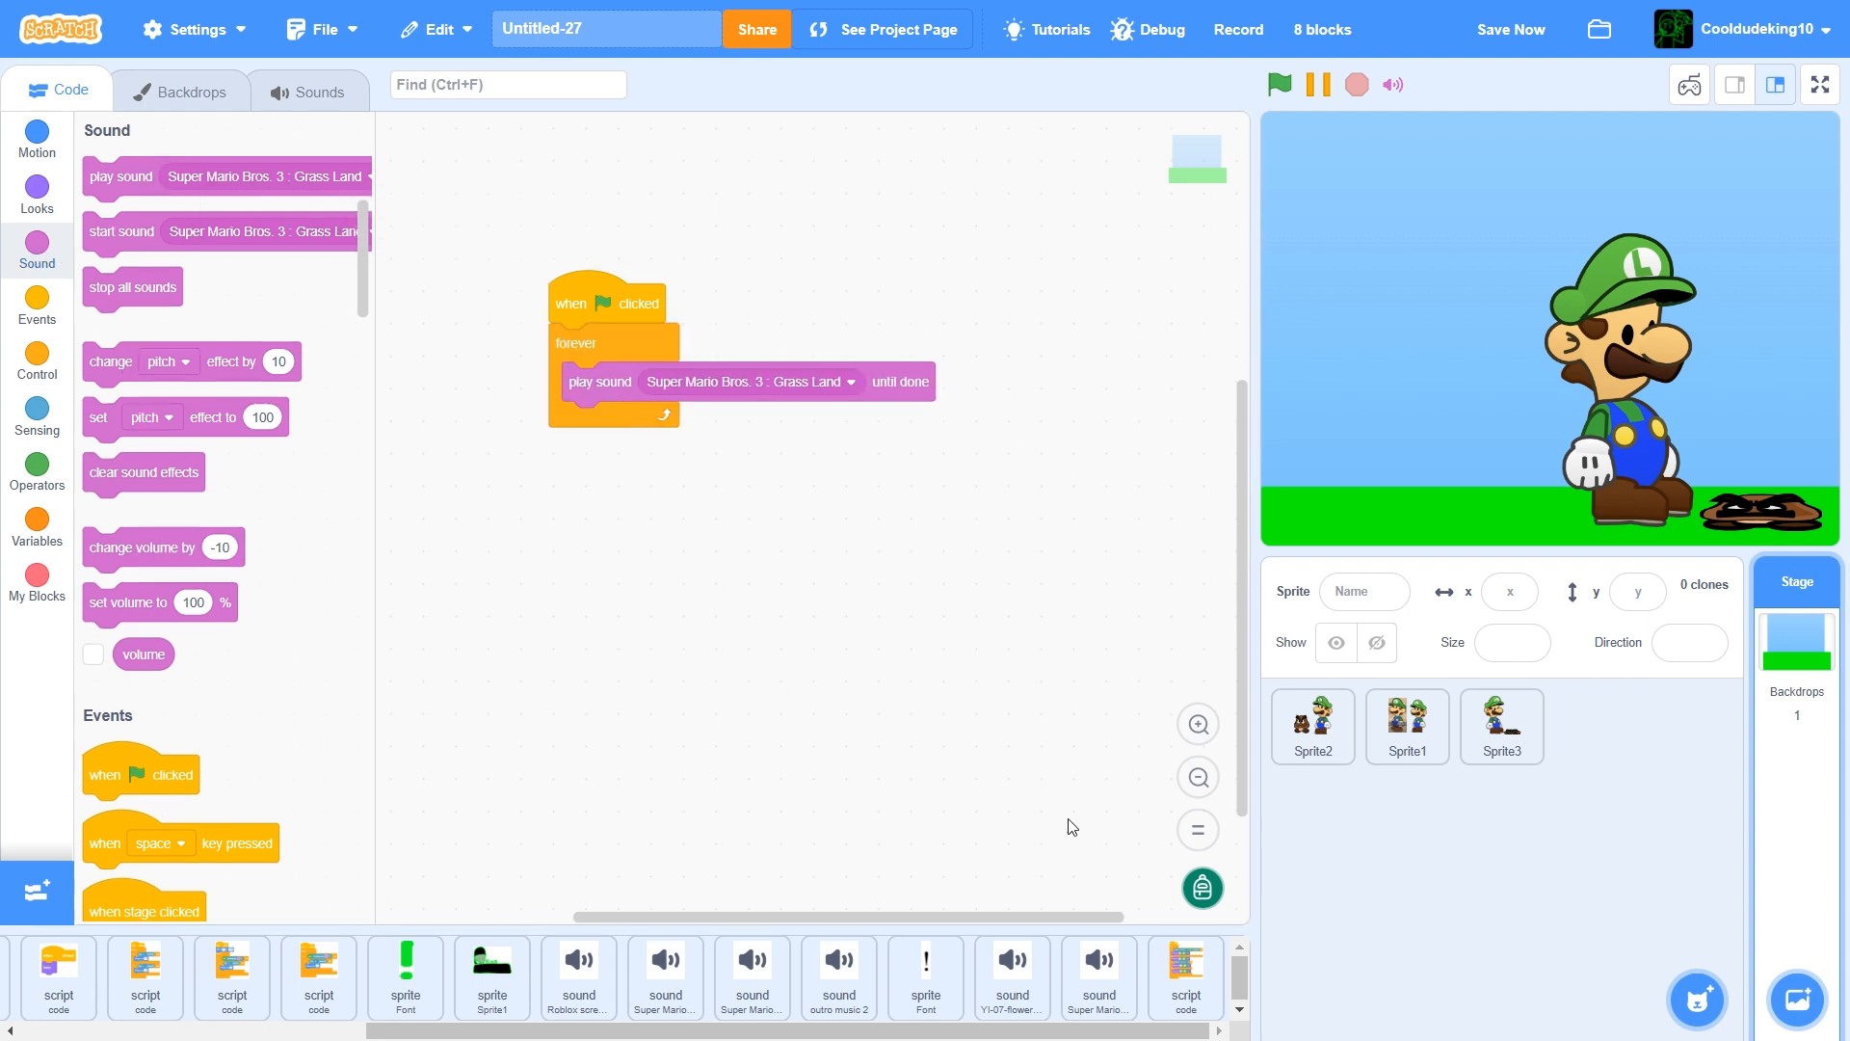
pyautogui.click(1202, 891)
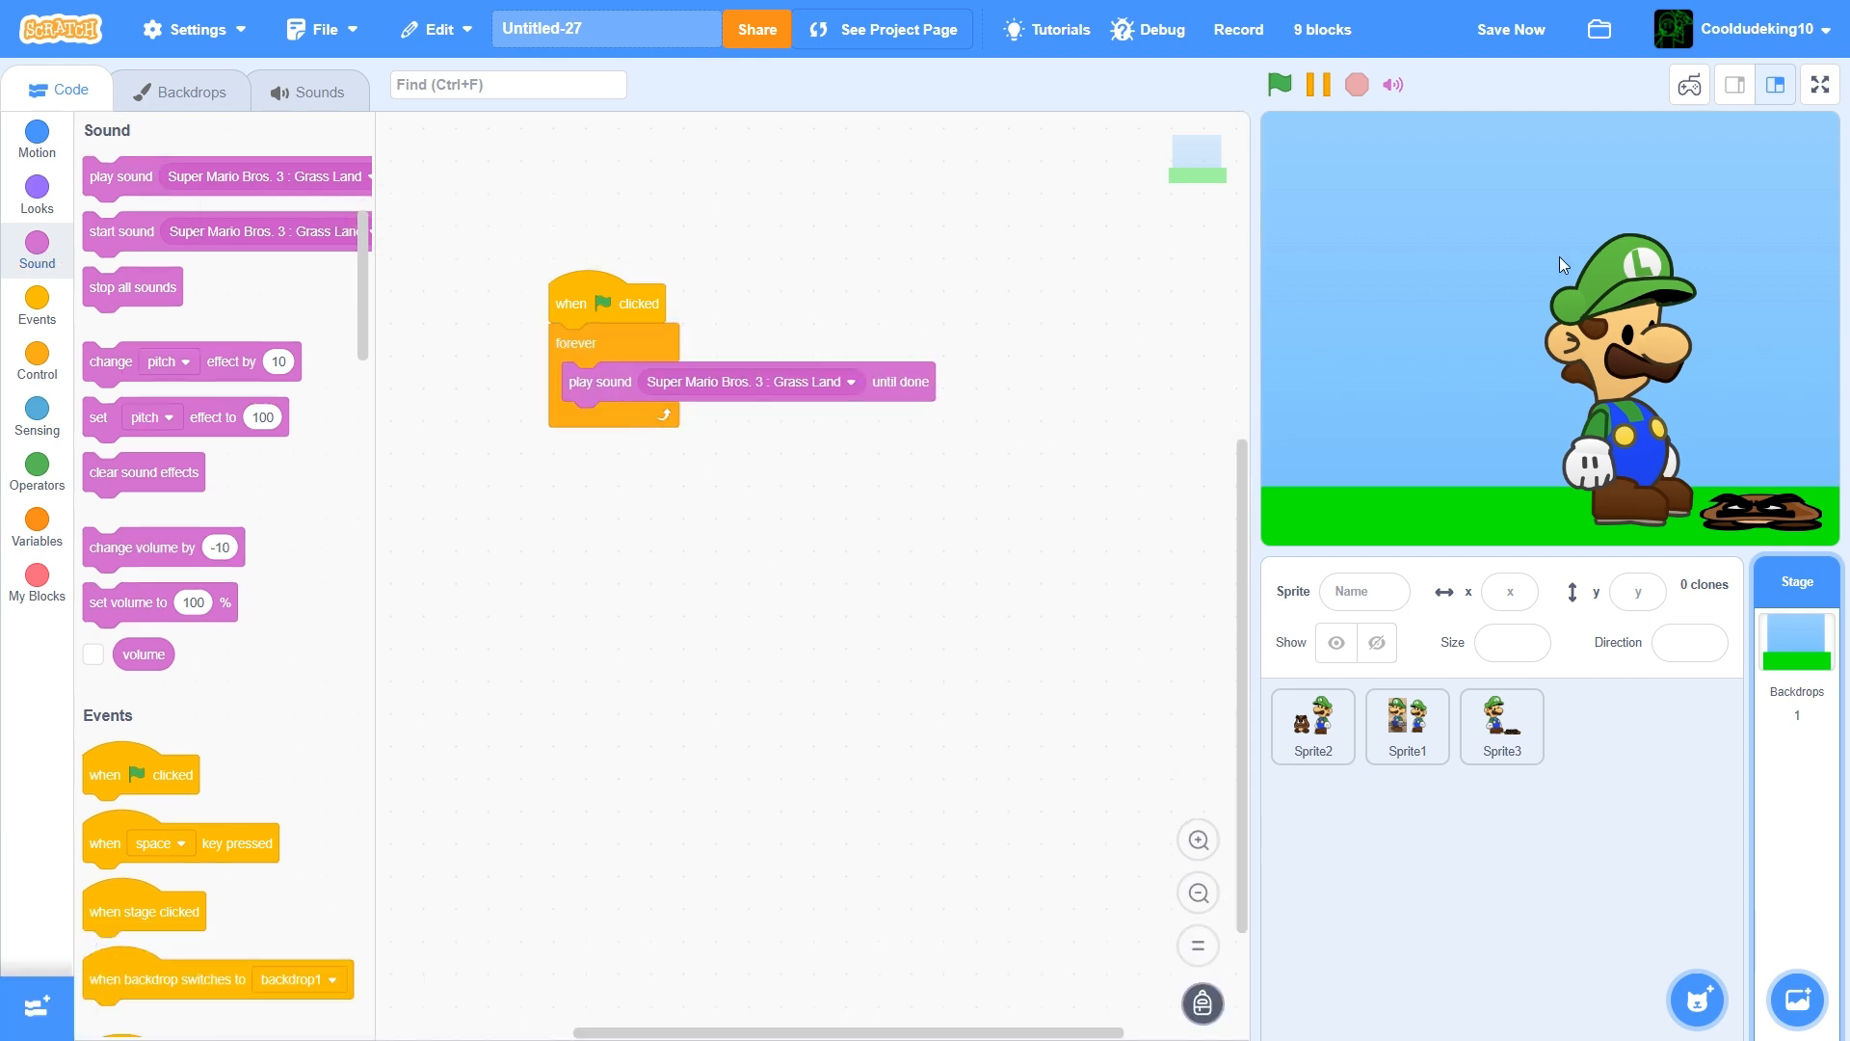
# Run the project to preview the animation together with the background music, and stop it
pyautogui.click(1279, 89)
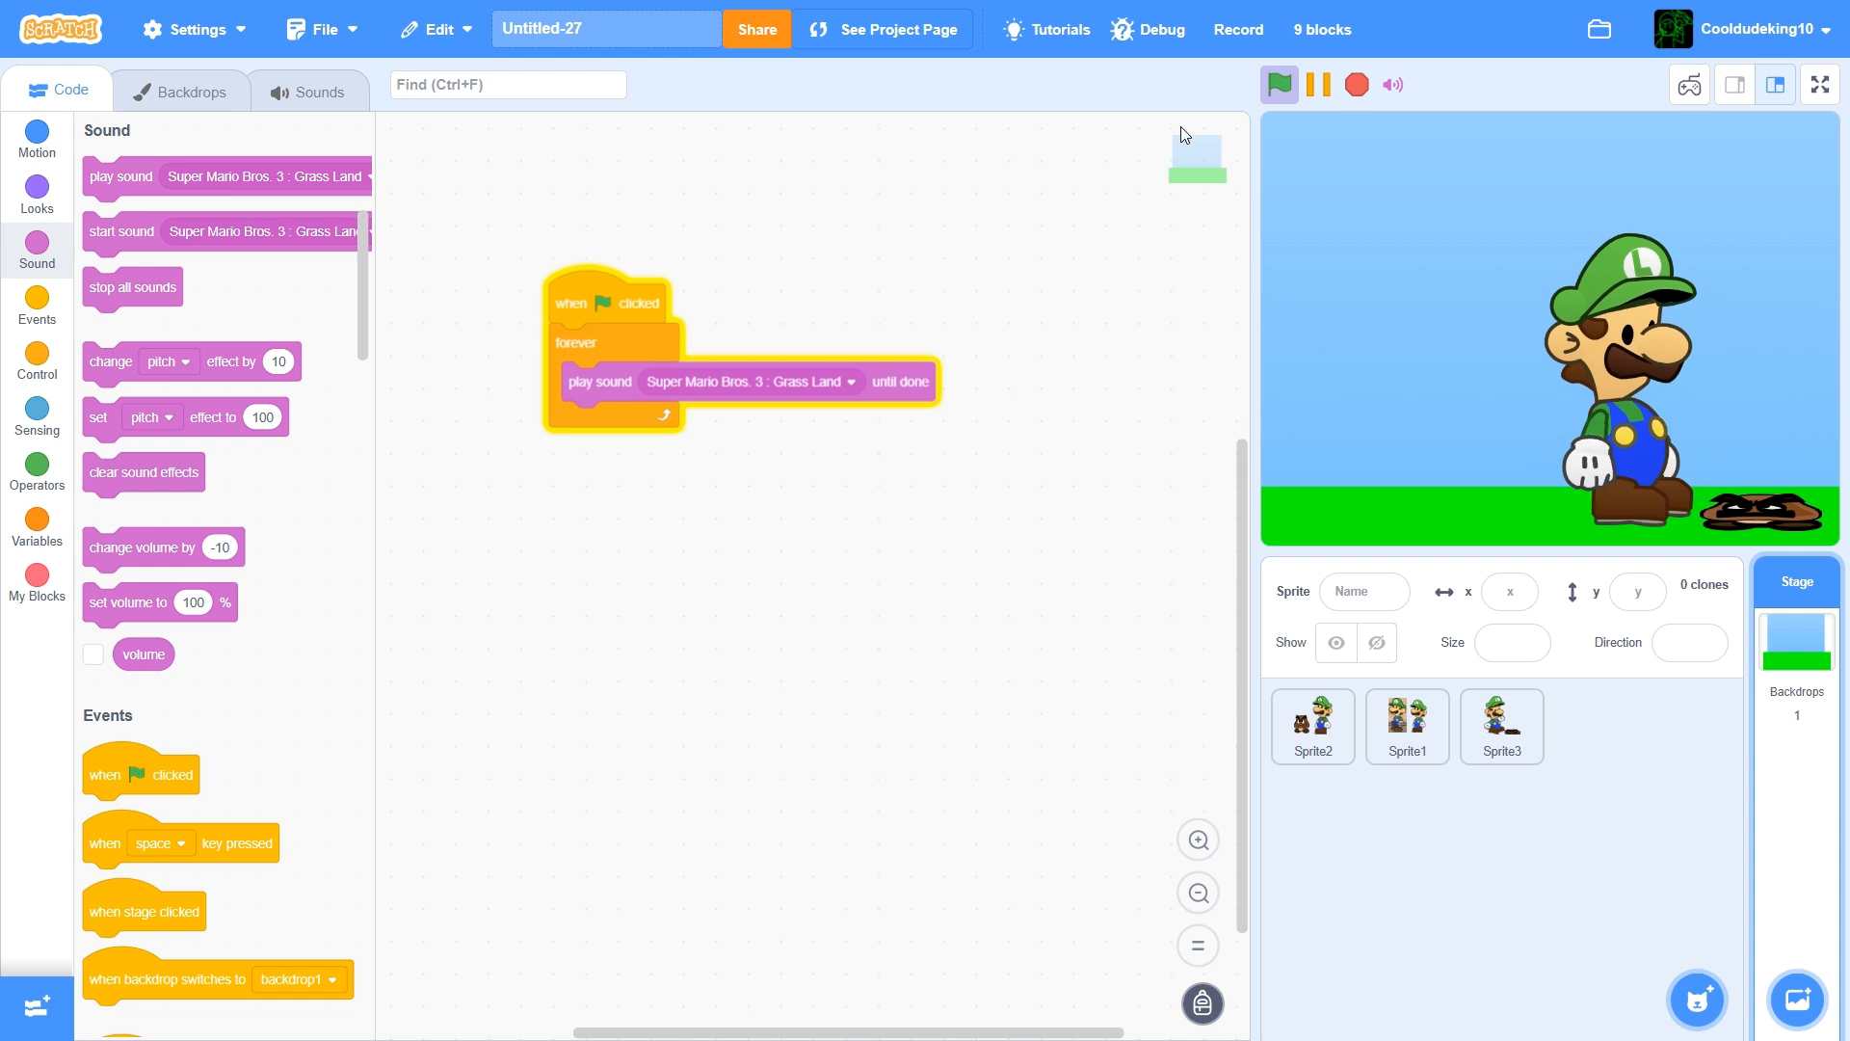
pyautogui.click(1367, 87)
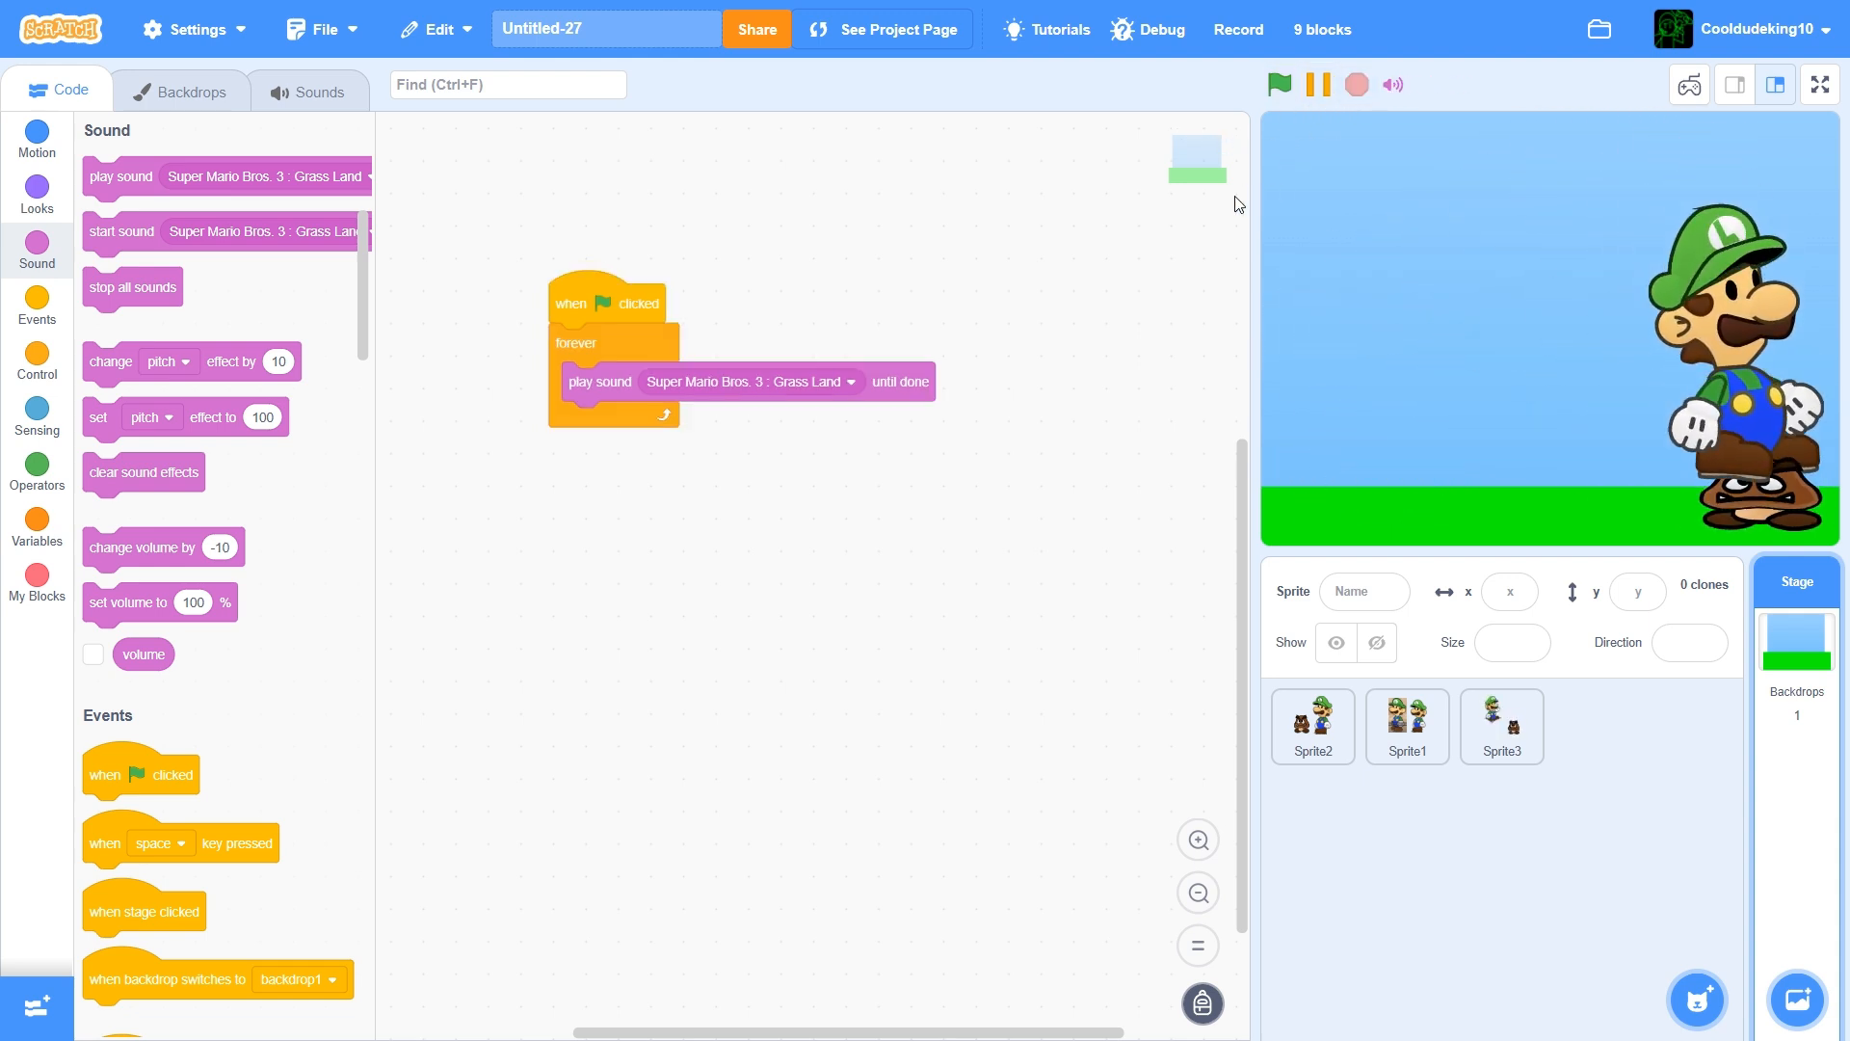